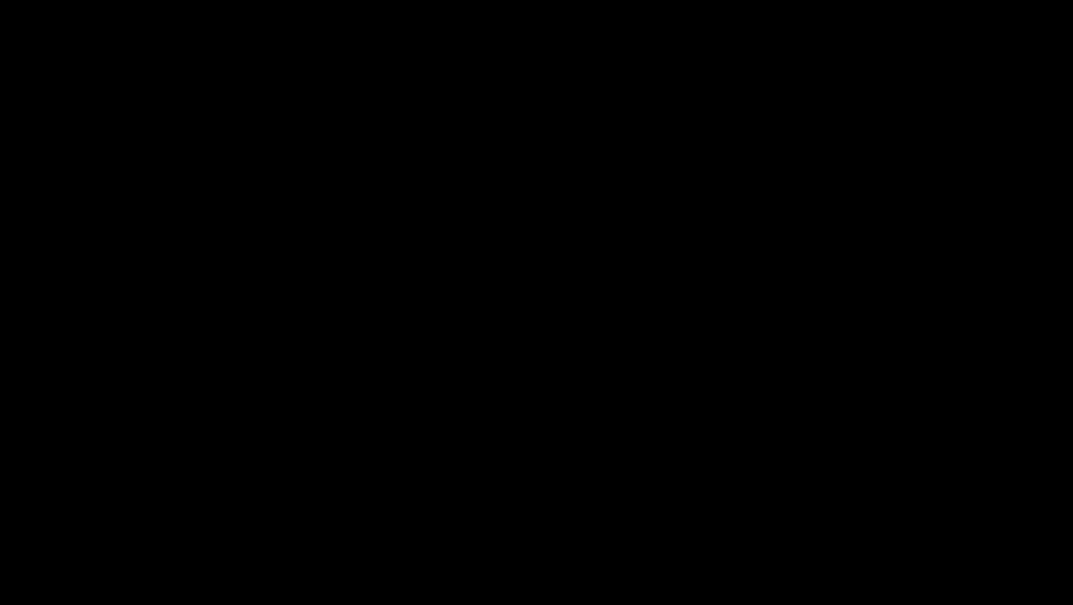
- Review and confirm the Ground Floor story settings
scroll(473, 316, down, 1)
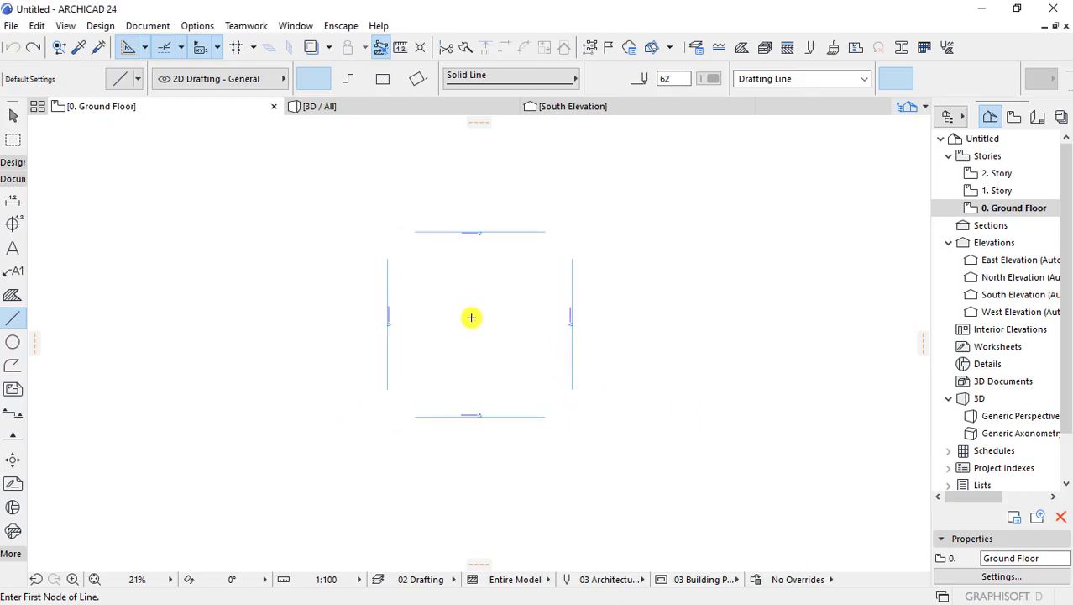
scroll(477, 314, up, 1)
right_click(1014, 207)
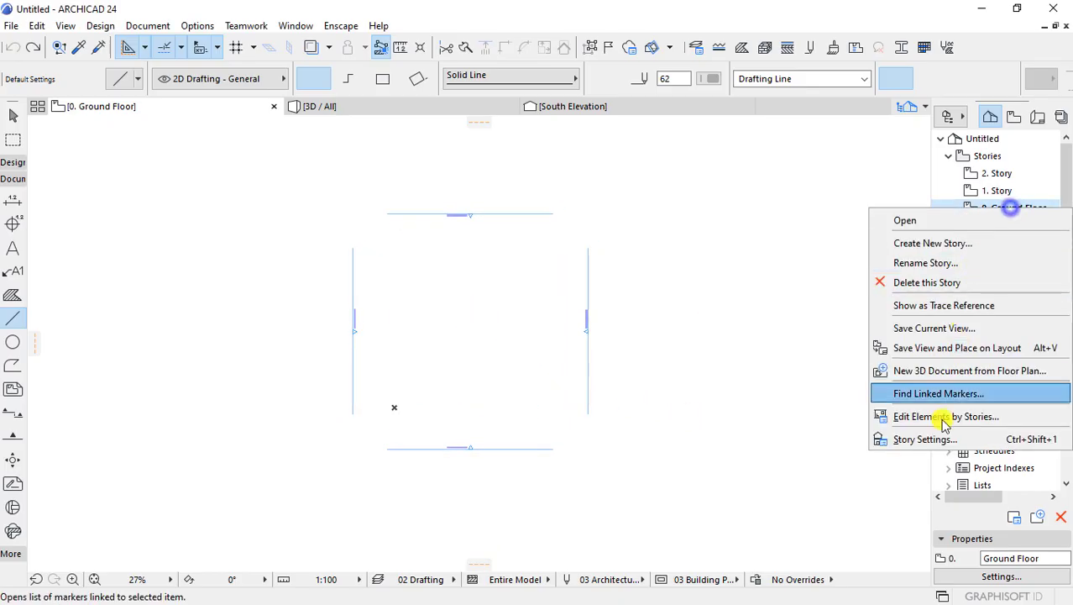
click(918, 432)
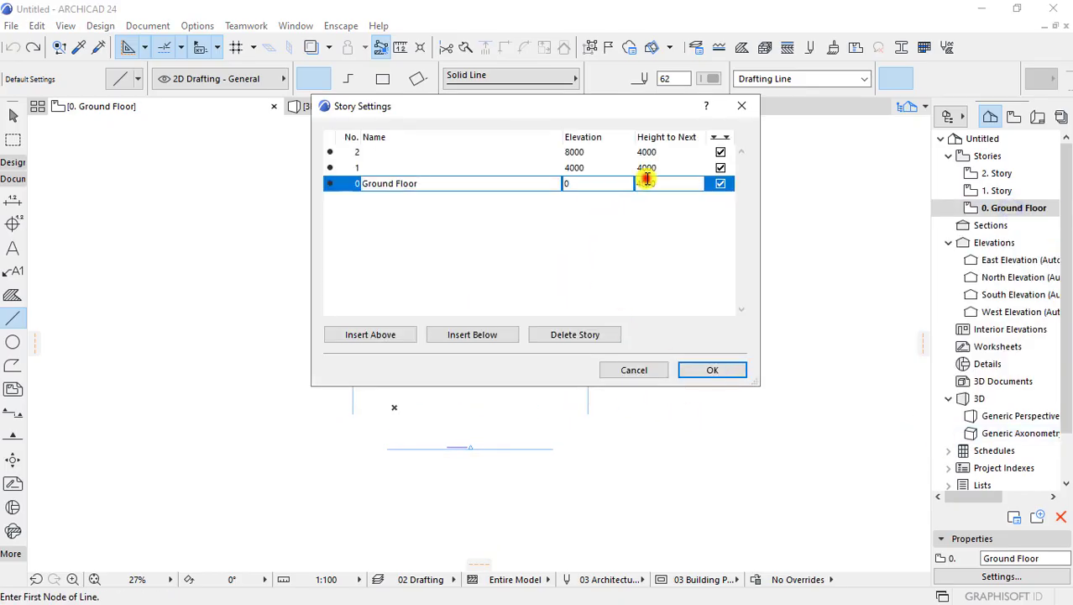
click(691, 369)
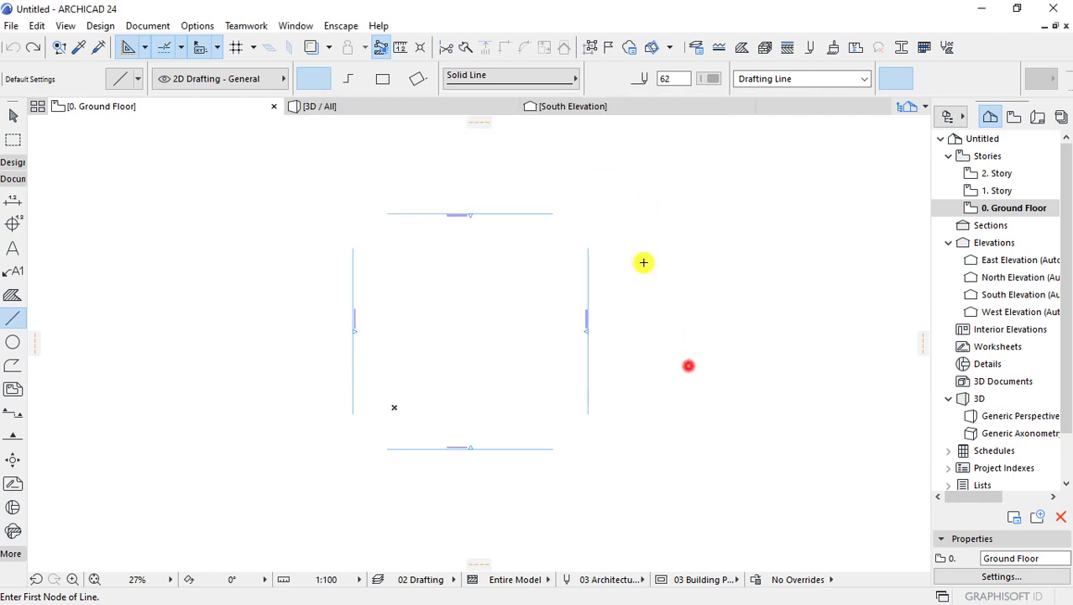
- Draw a horizontal line of typed length to the right of the elevation markers
middle_drag(627, 326, 391, 321)
scroll(517, 326, down, 2)
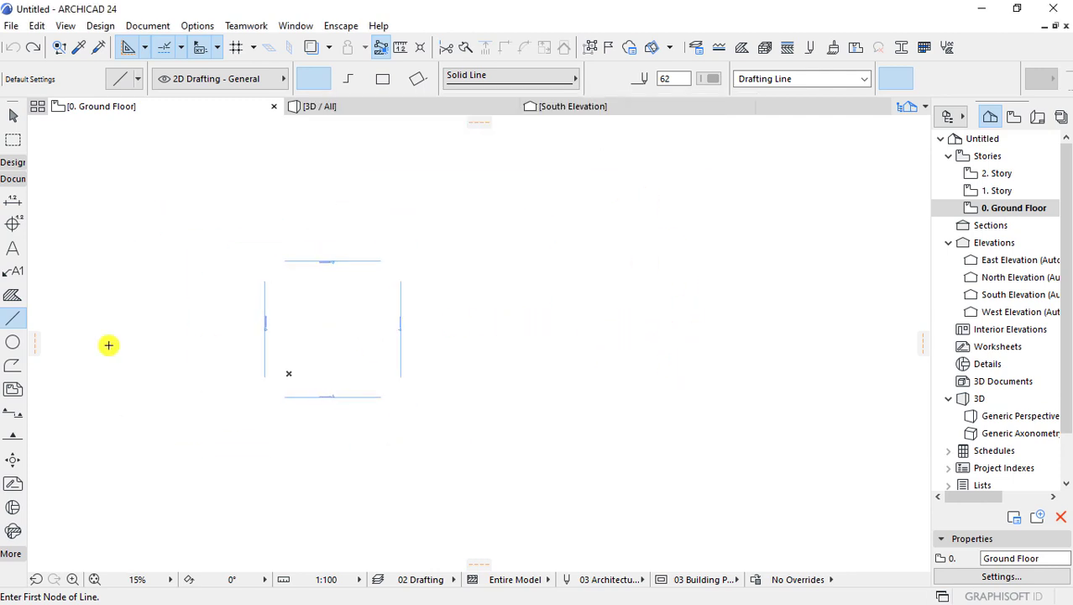
click(477, 365)
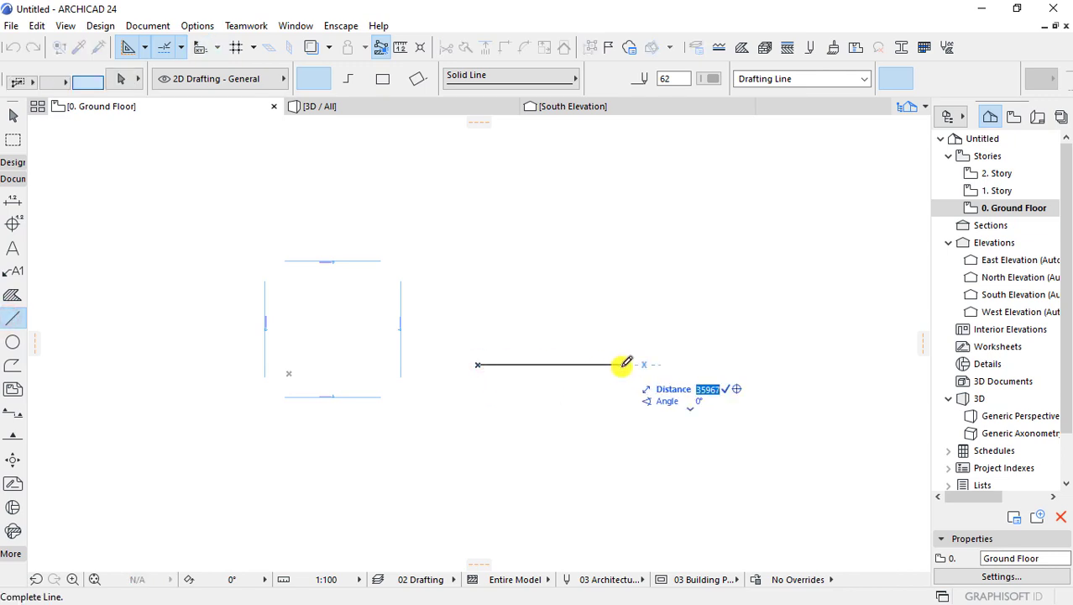
key(Return)
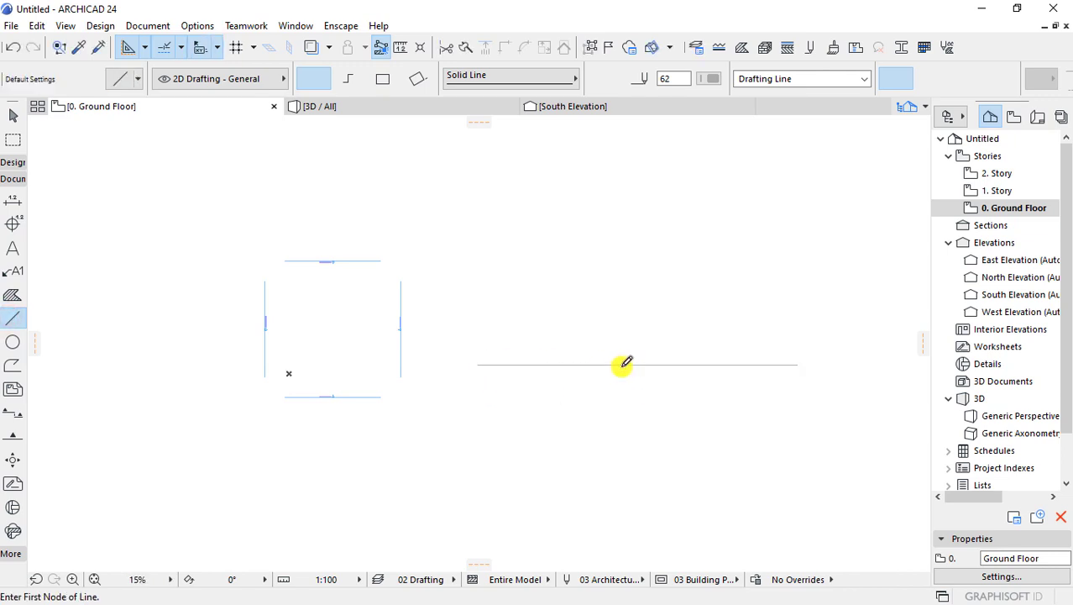
scroll(622, 362, down, 3)
scroll(537, 369, up, 2)
- Multiply the line with Rotate/Distribute, 4 copies, rotating about its midpoint
shift+click(542, 353)
middle_drag(528, 390, 476, 384)
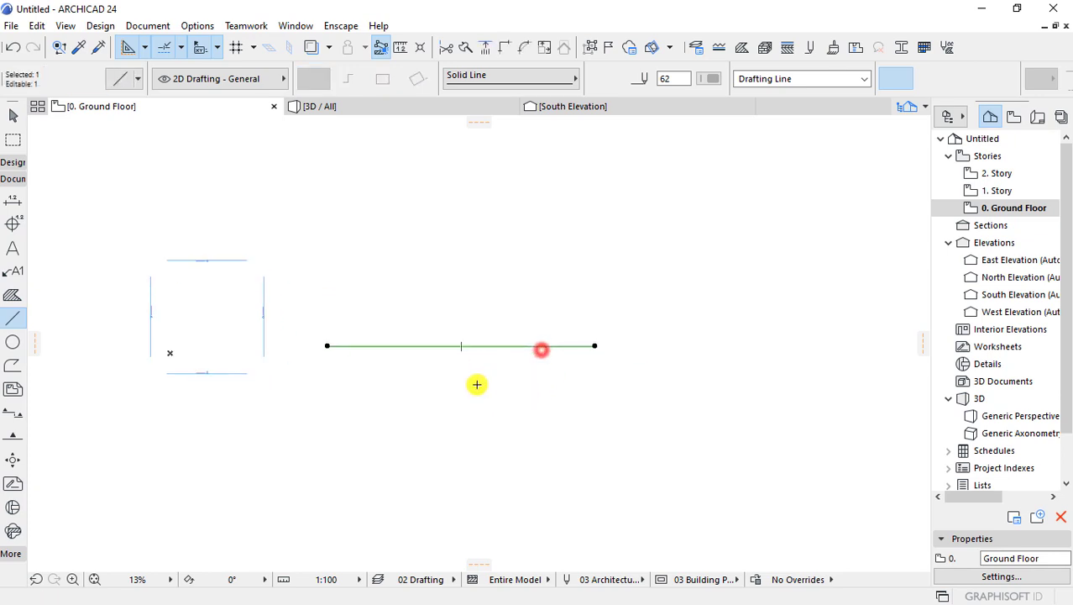
right_click(500, 346)
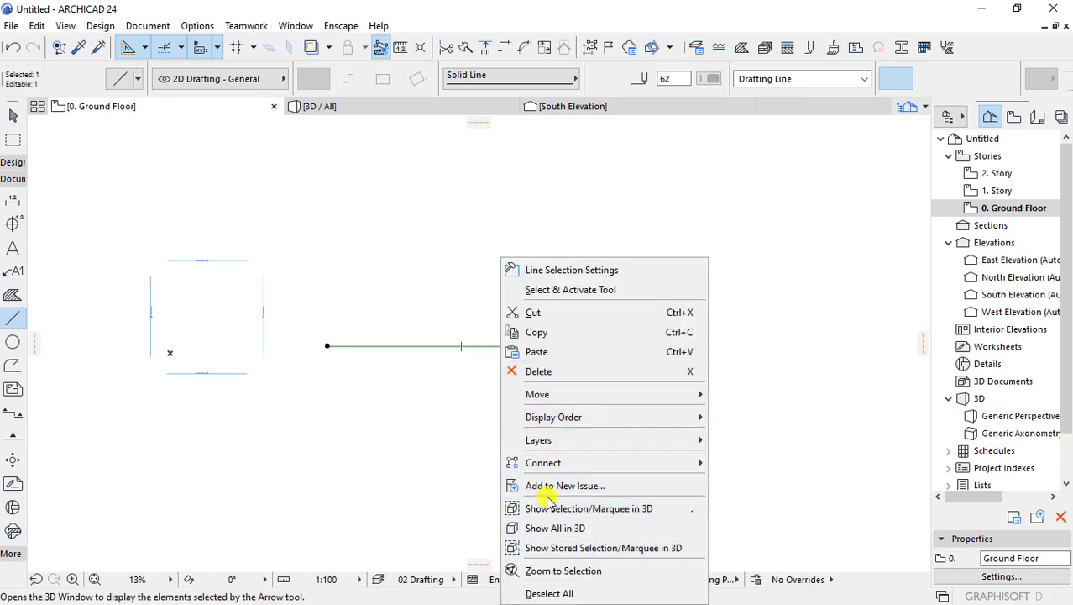
click(607, 395)
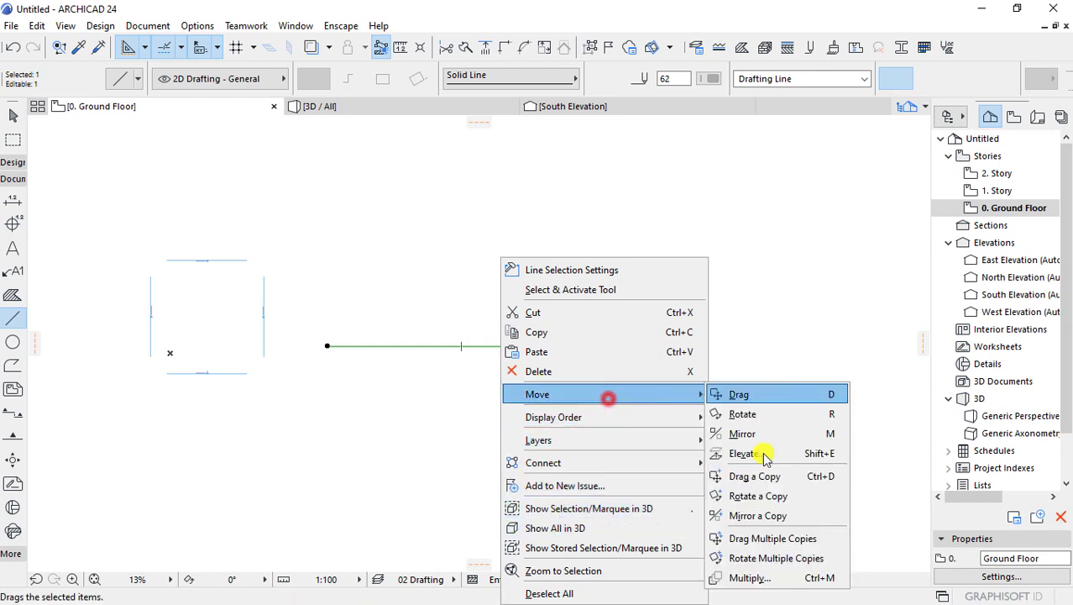
click(751, 578)
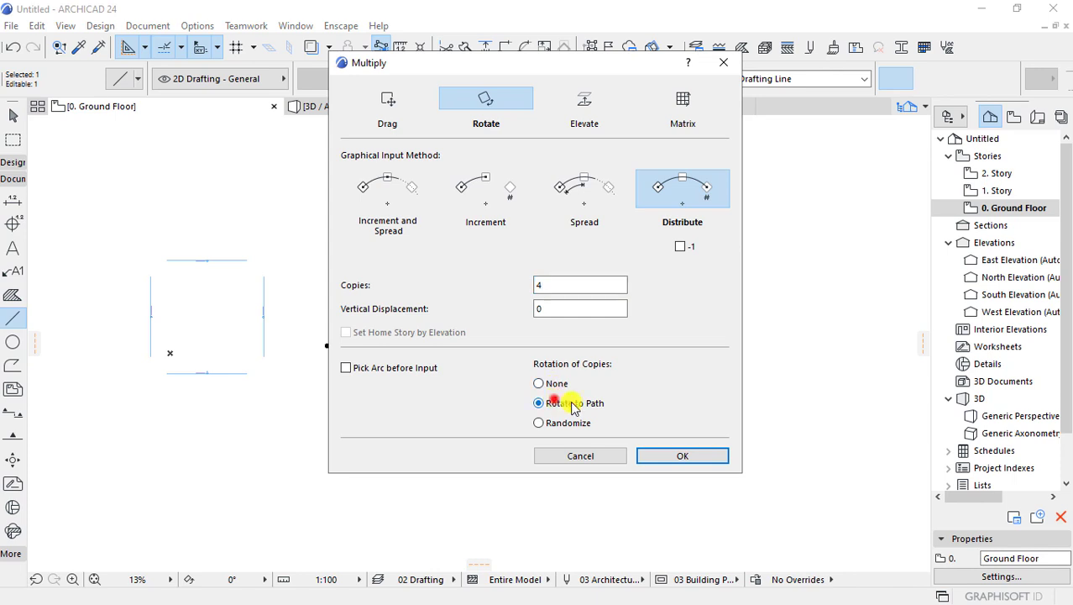
click(699, 465)
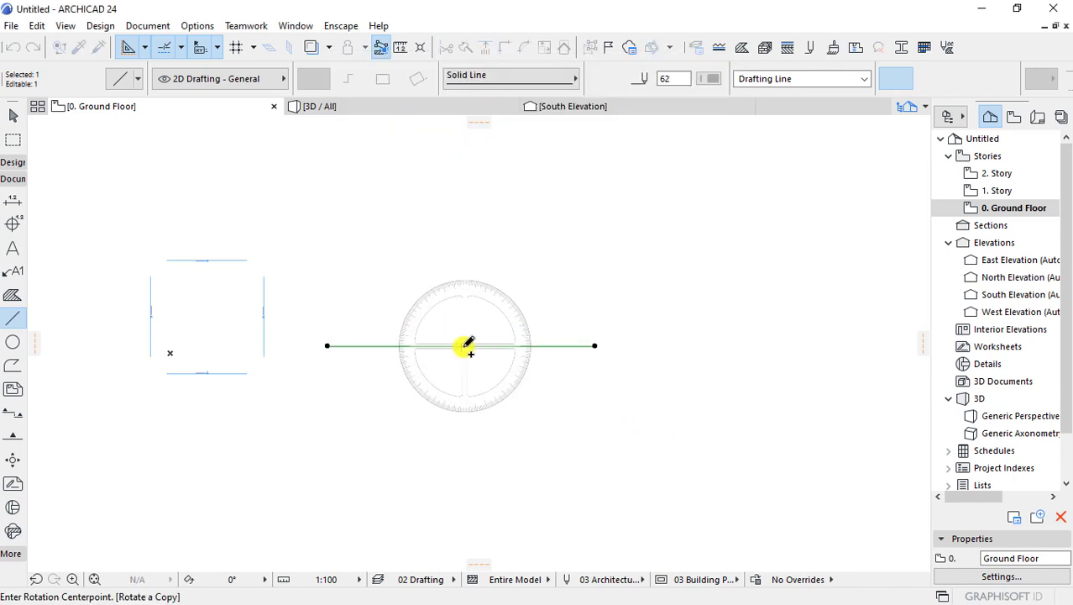
click(461, 347)
click(558, 346)
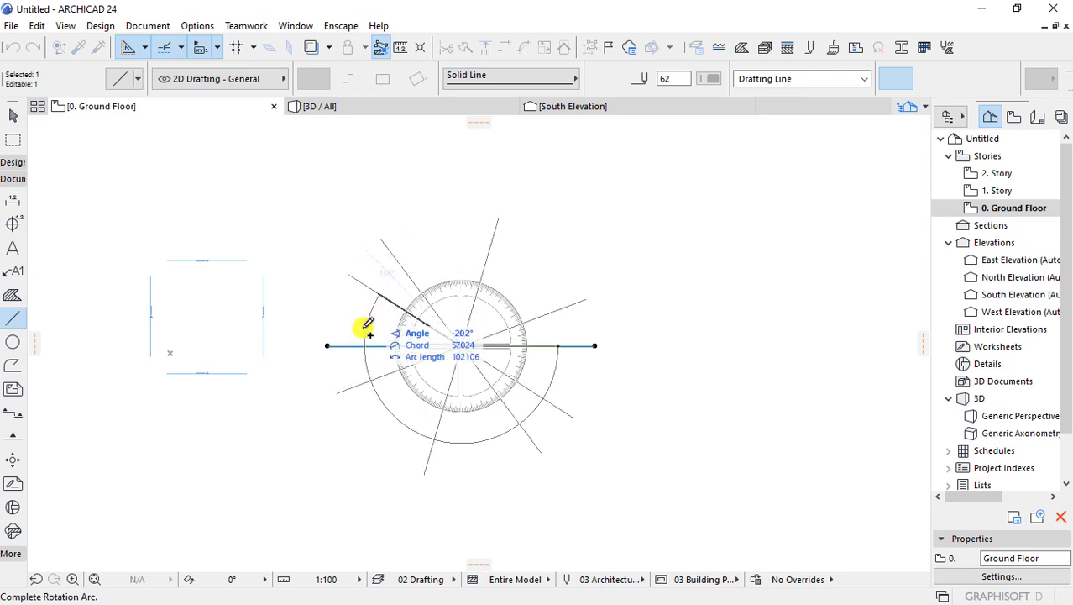
- Create the rotated copies and place the star at the elevation markers' centre
click(358, 345)
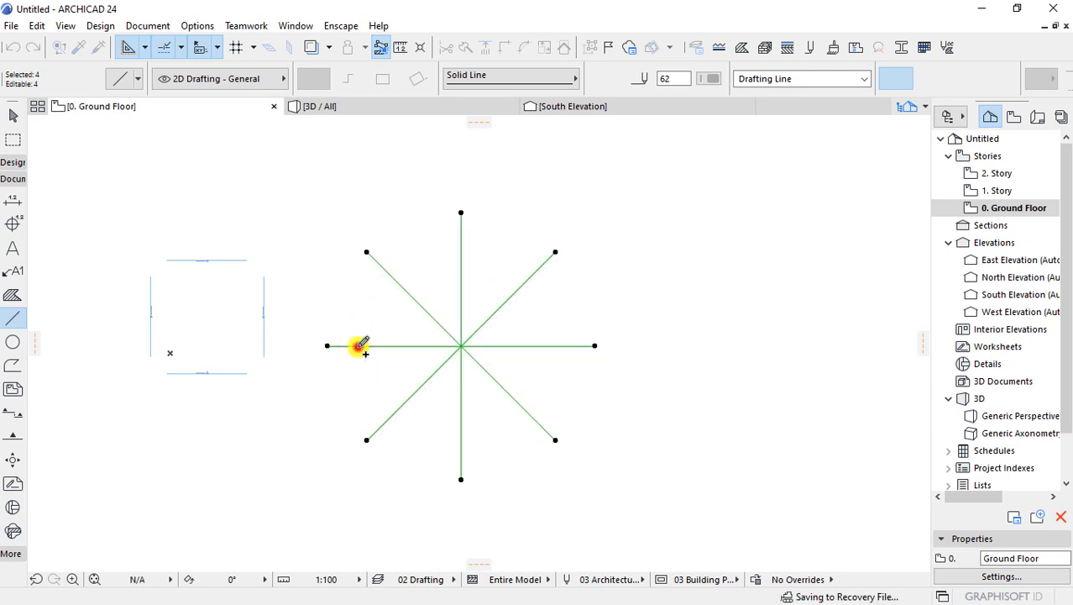
middle_drag(537, 363, 671, 335)
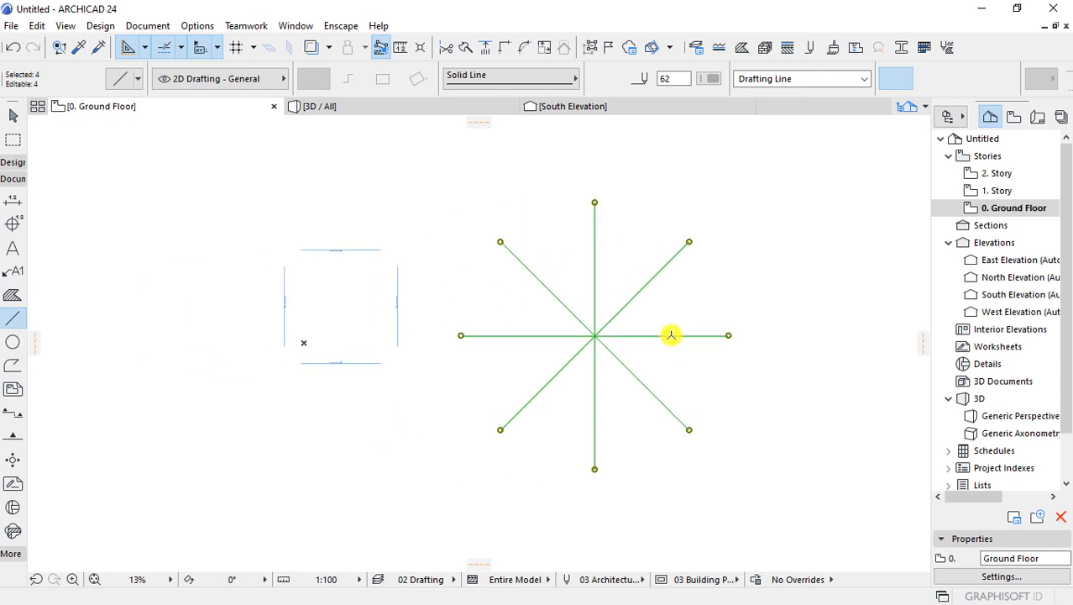
click(594, 336)
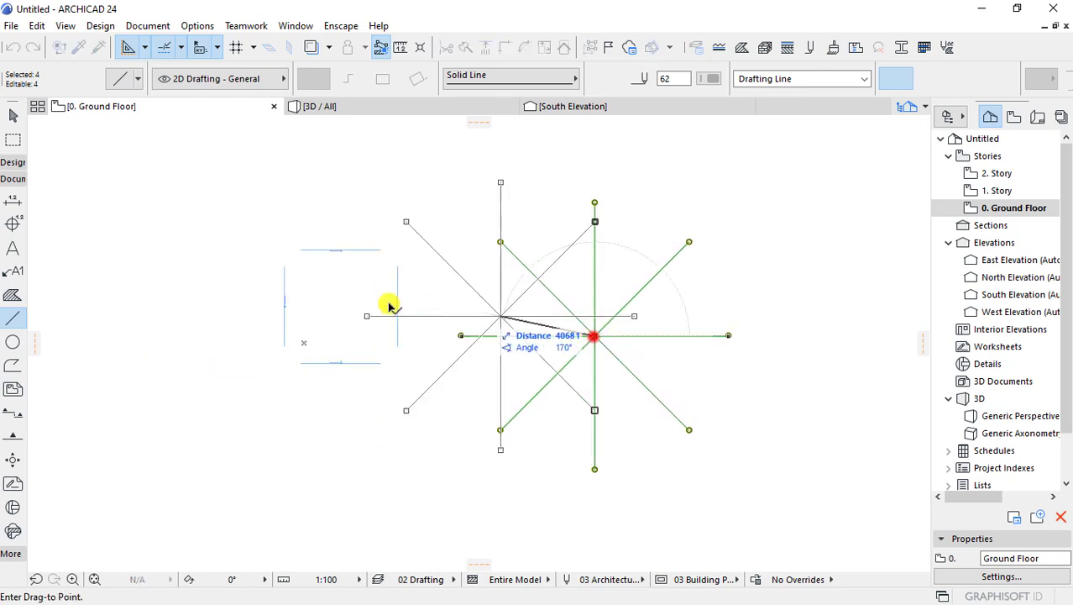
click(304, 342)
- Rotate the star slightly about its centre using Ctrl+E
key(ctrl+e)
click(303, 342)
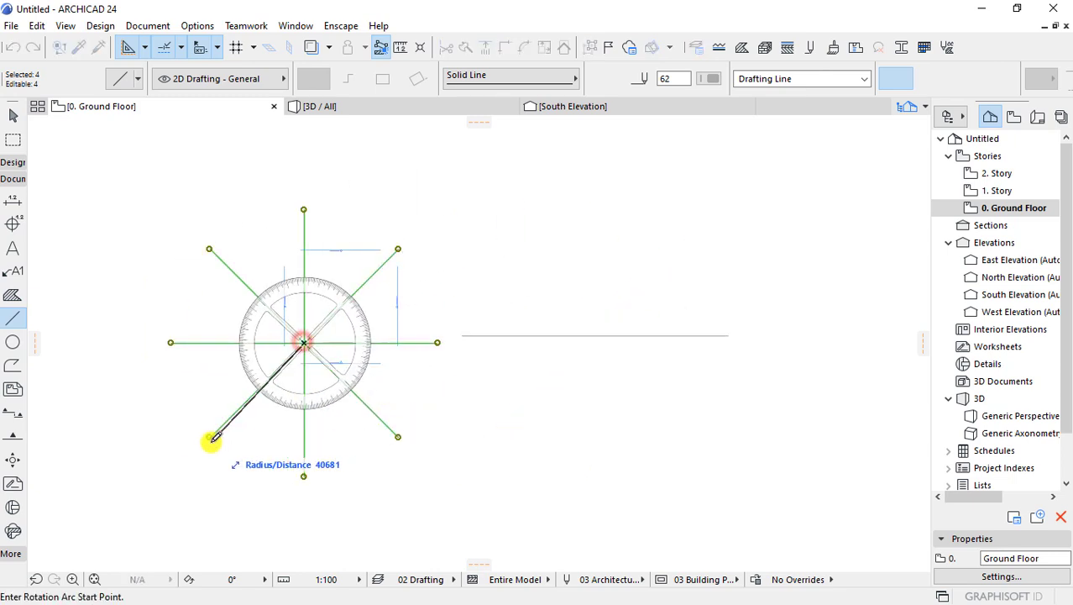
click(205, 437)
click(256, 458)
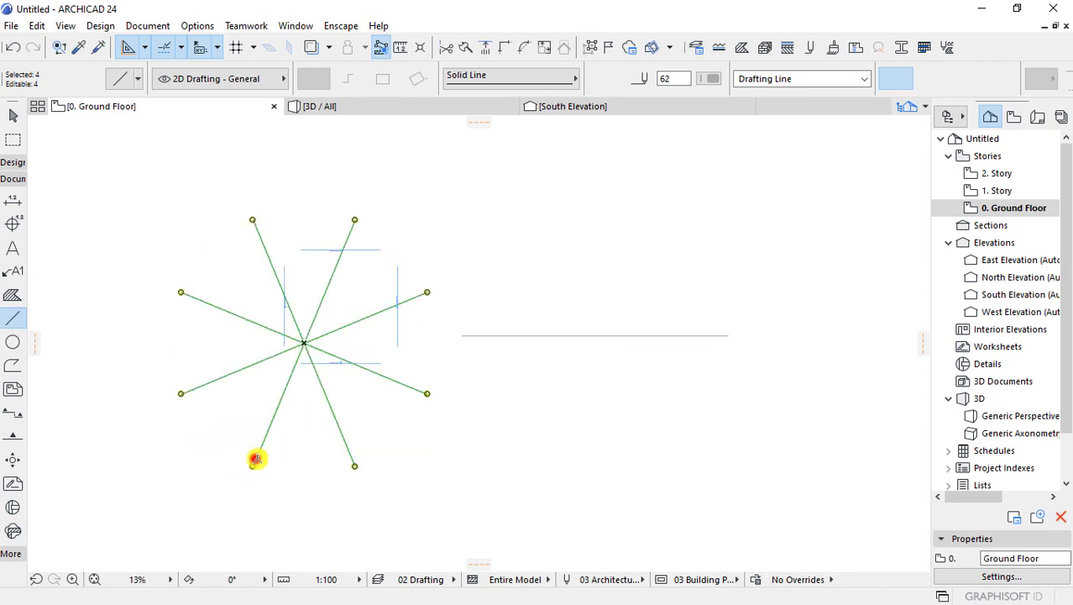
click(486, 473)
scroll(570, 270, down, 1)
scroll(482, 270, up, 1)
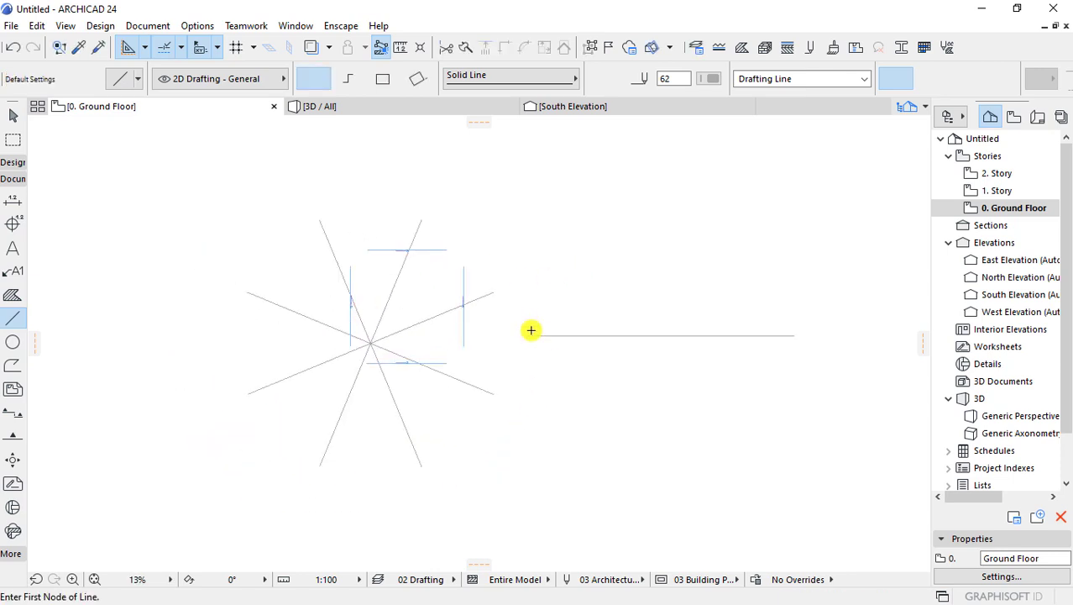
click(551, 336)
middle_drag(515, 357, 539, 332)
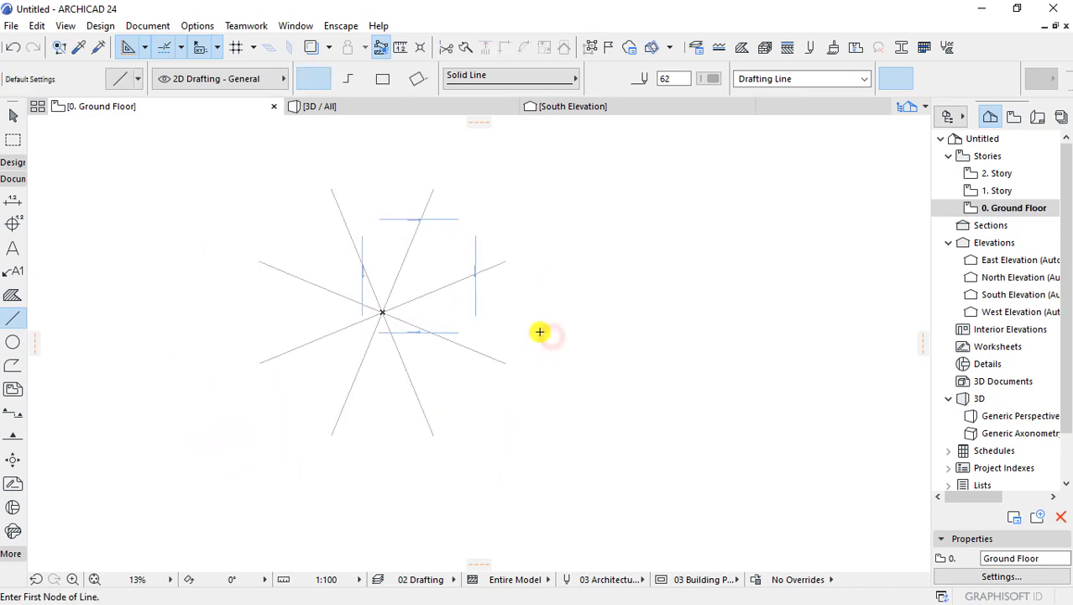
- Move the east marker farther right and the west marker farther left
shift+click(398, 316)
shift+click(546, 311)
shift+click(471, 292)
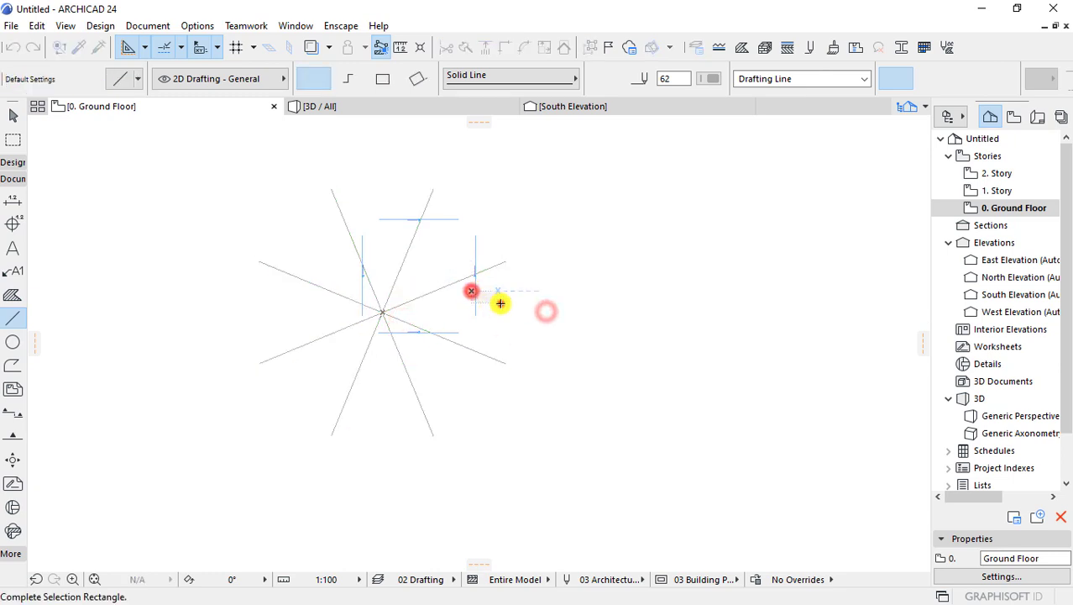
shift+click(500, 303)
click(474, 309)
click(475, 278)
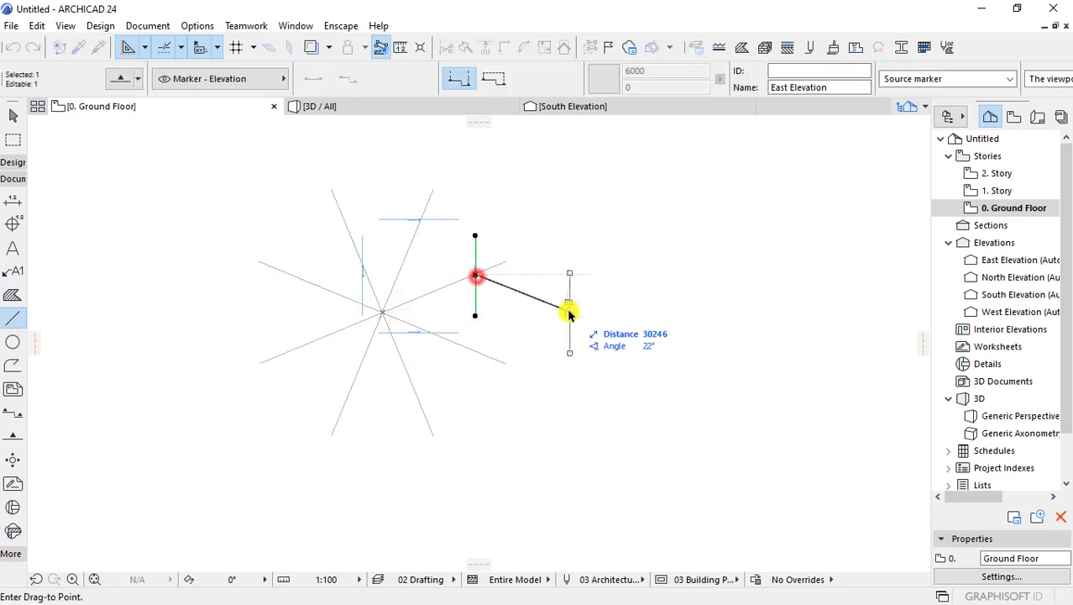
click(568, 307)
shift+click(362, 280)
click(363, 280)
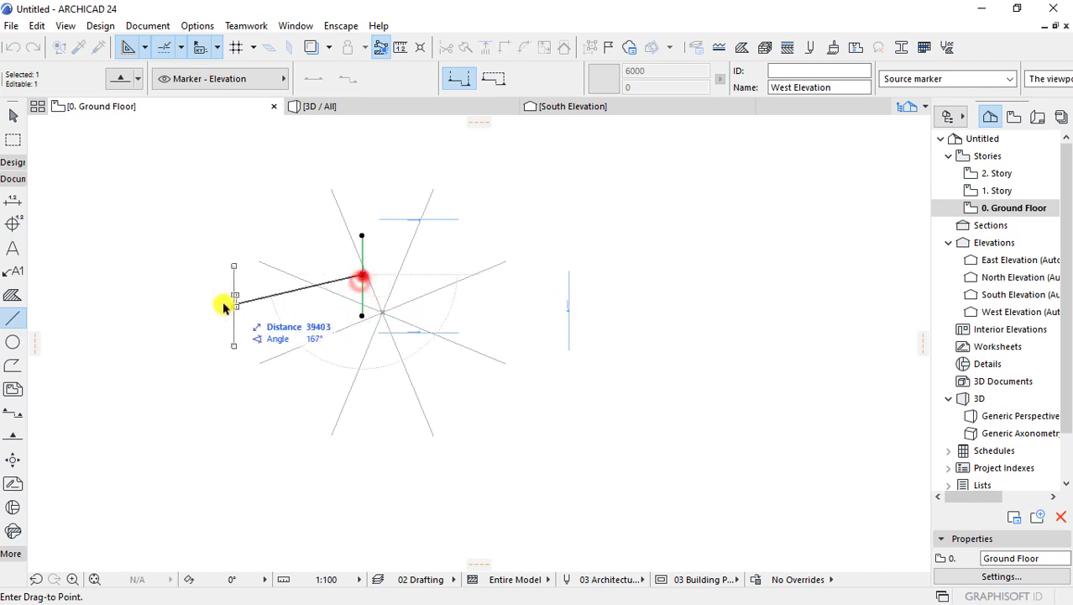
click(205, 307)
- Move the north marker above the star and the south marker below it
click(431, 255)
shift+click(438, 221)
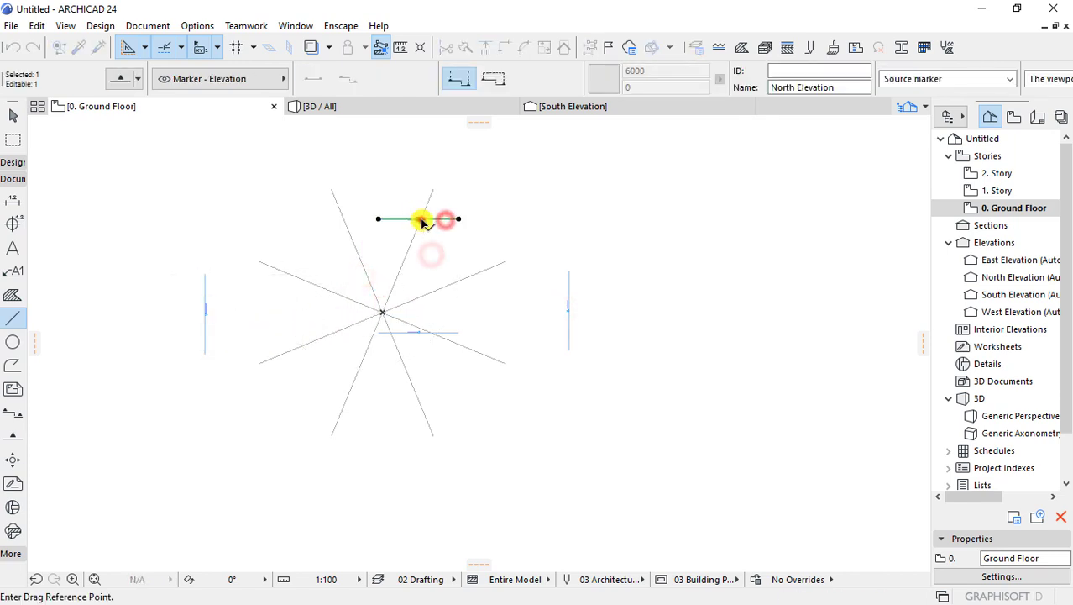
click(418, 219)
click(388, 141)
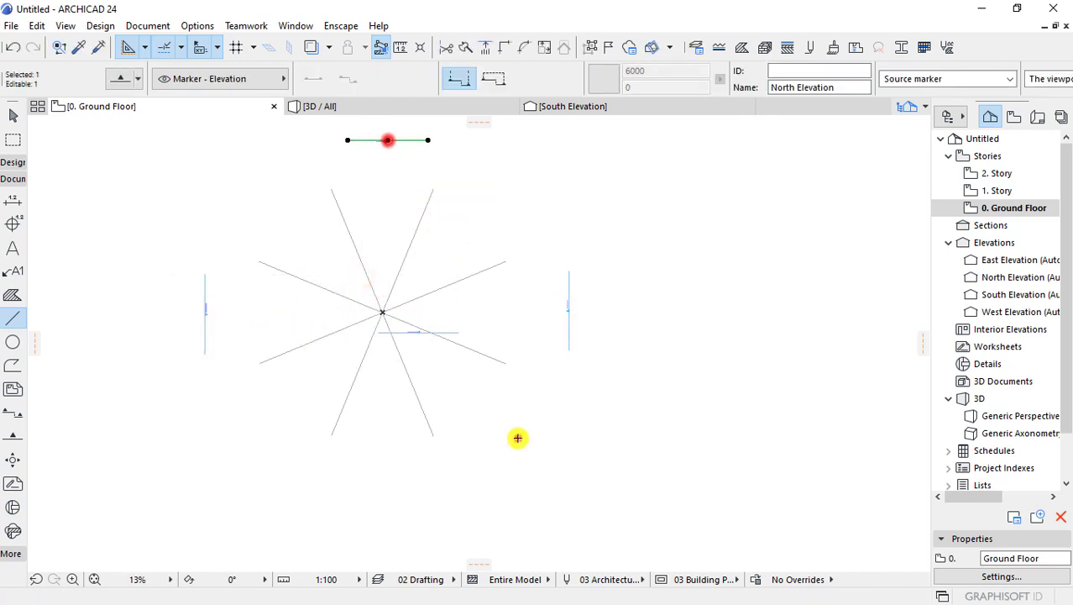
click(517, 434)
shift+click(455, 332)
click(418, 332)
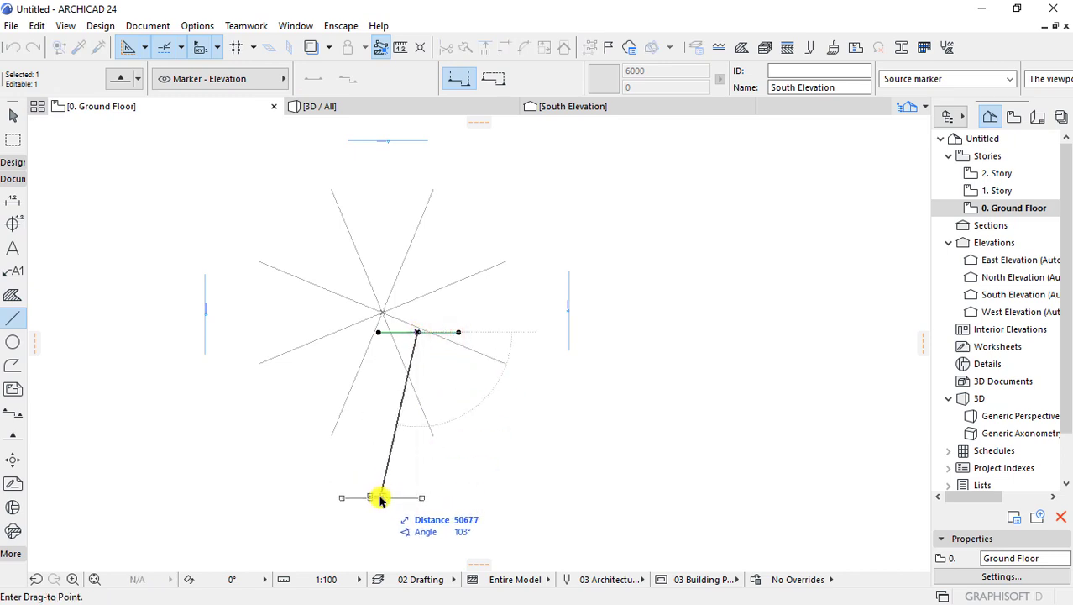
click(380, 499)
click(539, 482)
mouse_move(484, 319)
middle_down()
mouse_move(499, 322)
mouse_move(499, 337)
middle_up()
shift+click(488, 309)
shift+click(487, 267)
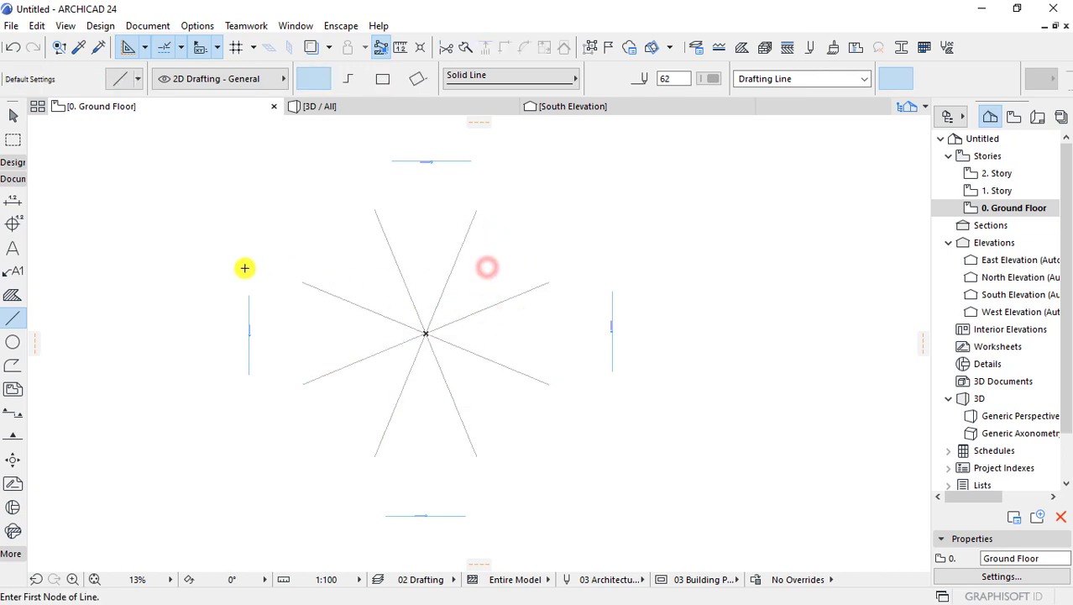
- Give default walls linked Stone - Sandstone 01 surfaces on all three faces
click(11, 162)
click(13, 184)
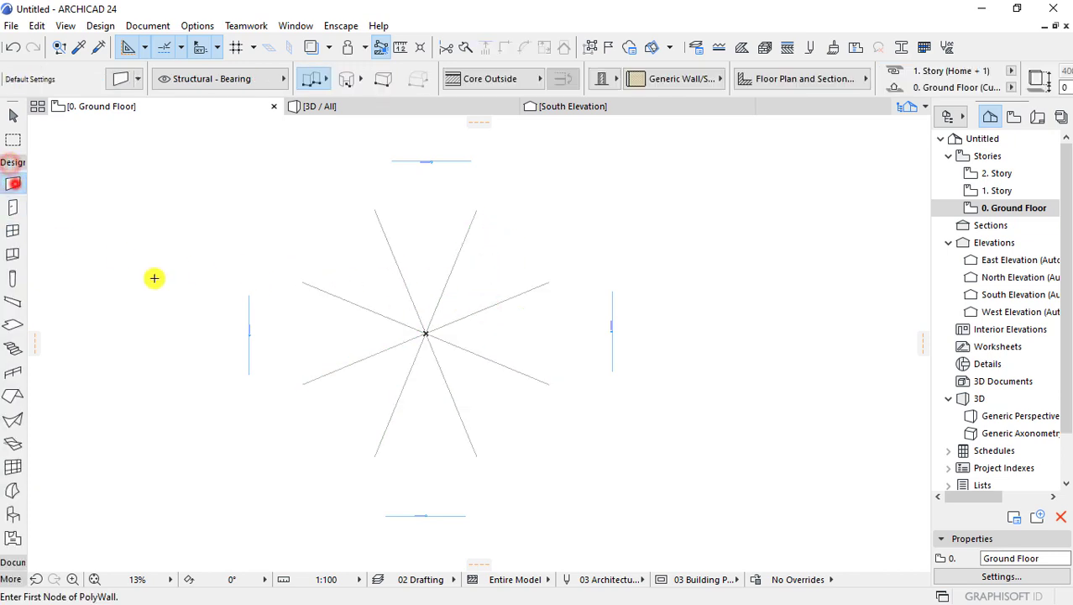
key(ctrl+t)
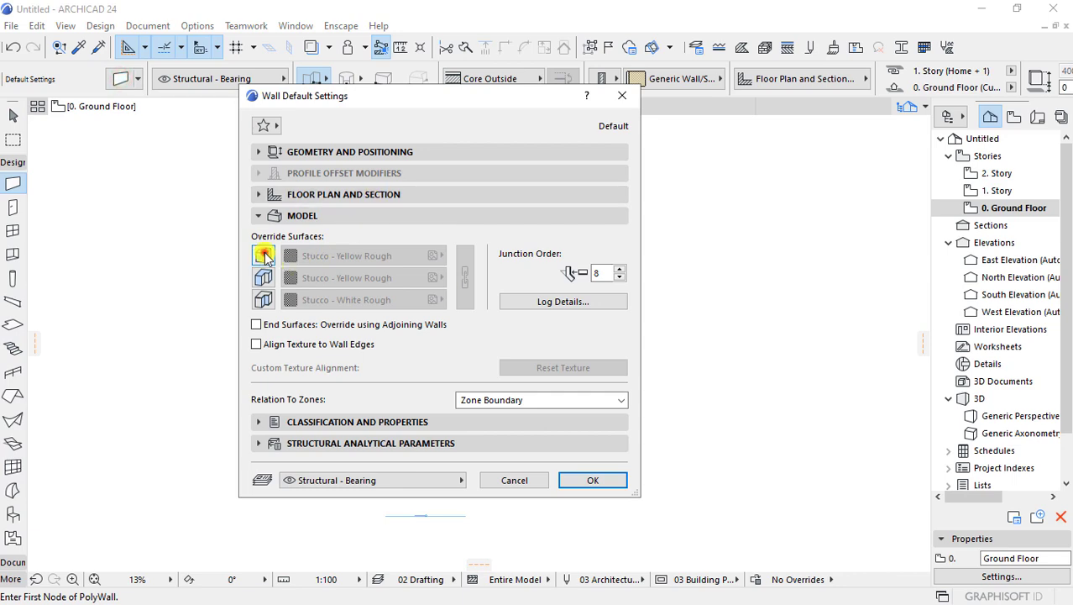
click(263, 255)
click(263, 277)
click(263, 299)
click(466, 279)
click(377, 278)
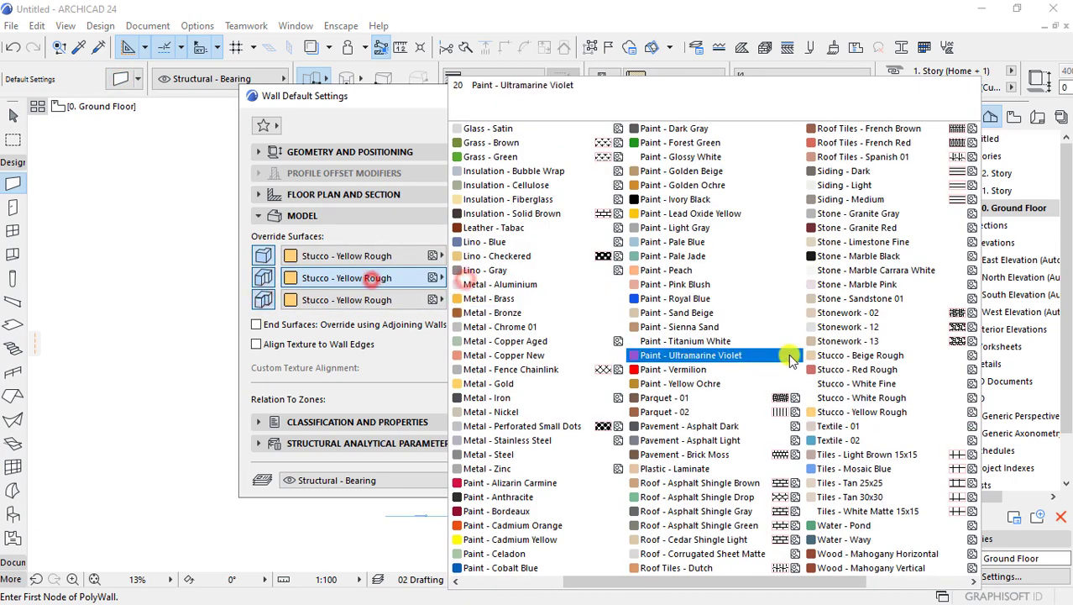
click(861, 299)
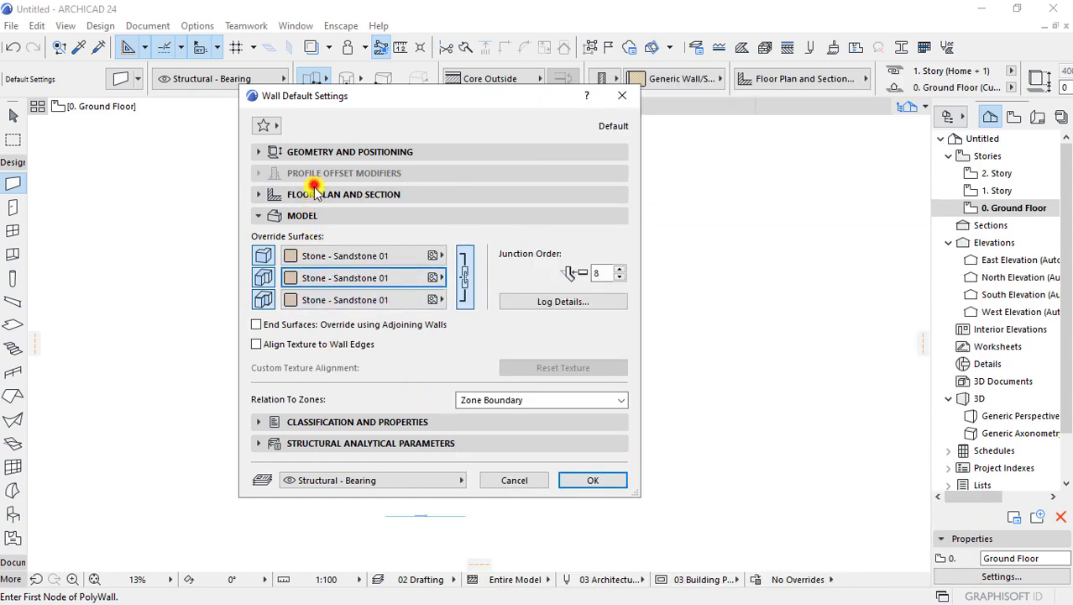
click(292, 215)
- Use a basic GENERIC - STRUCTURAL 300-thick structure with a Center reference line
click(324, 153)
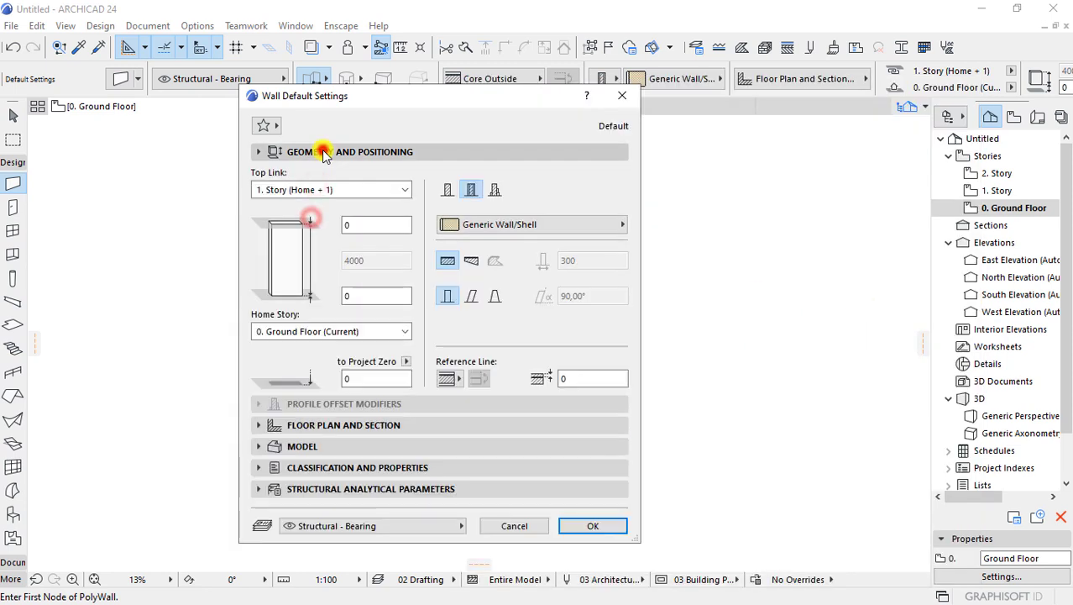
click(448, 190)
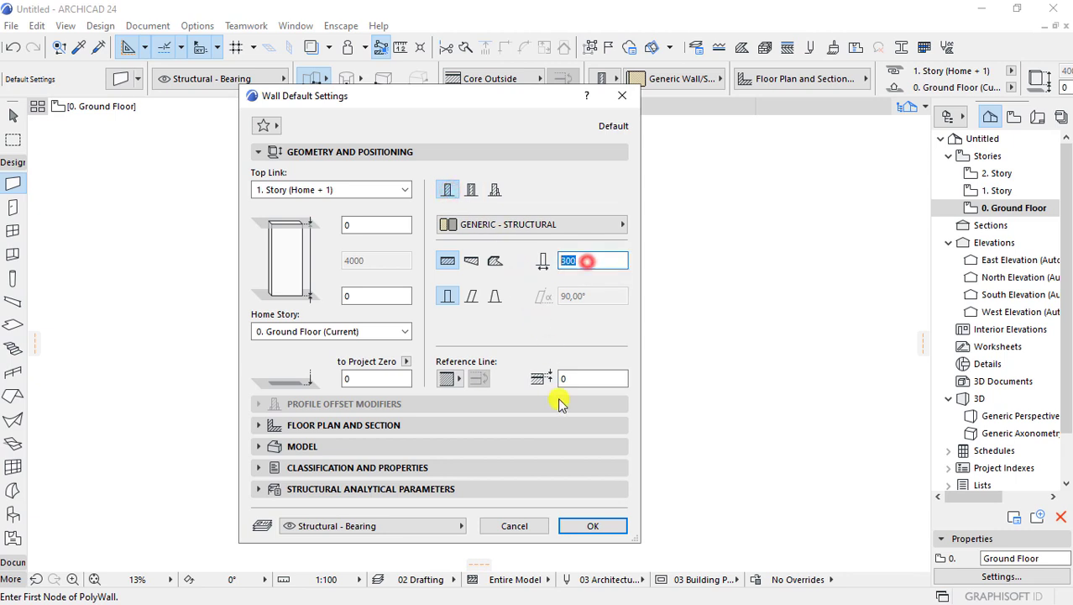
click(579, 525)
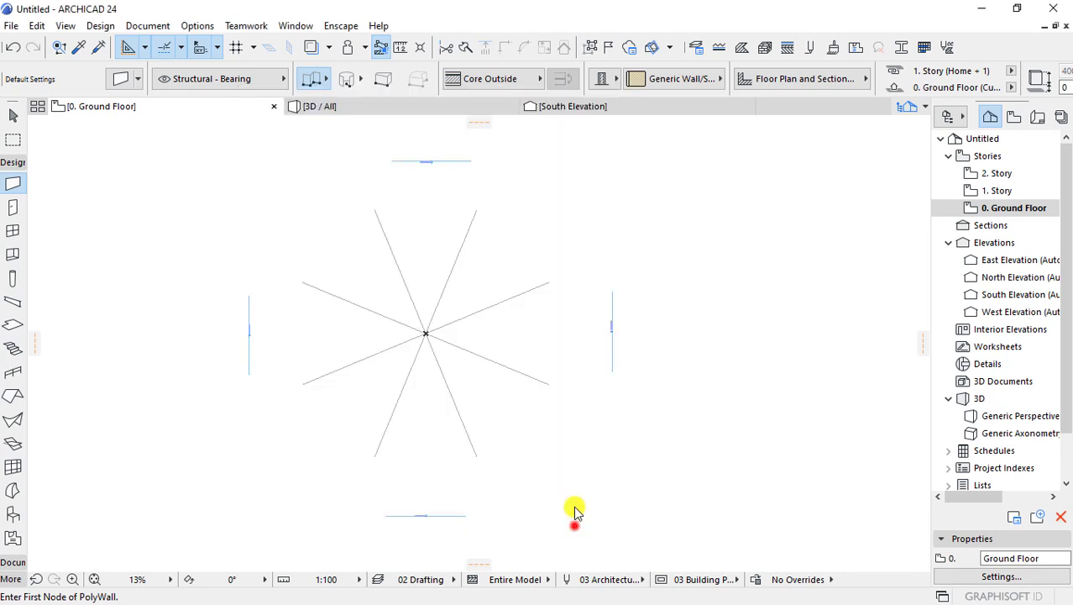
click(124, 78)
click(445, 375)
click(495, 395)
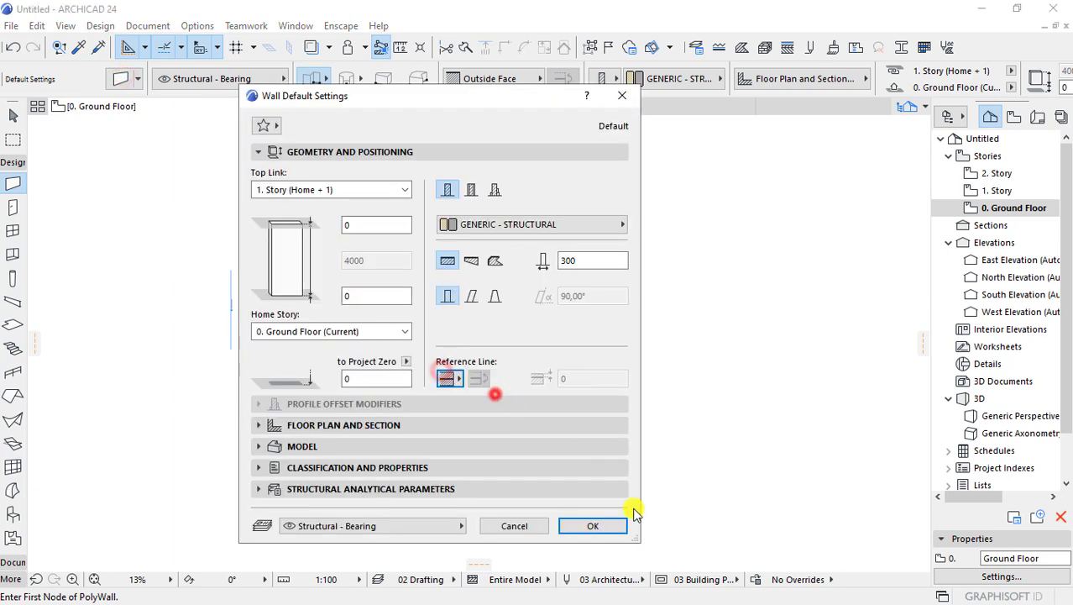
click(622, 525)
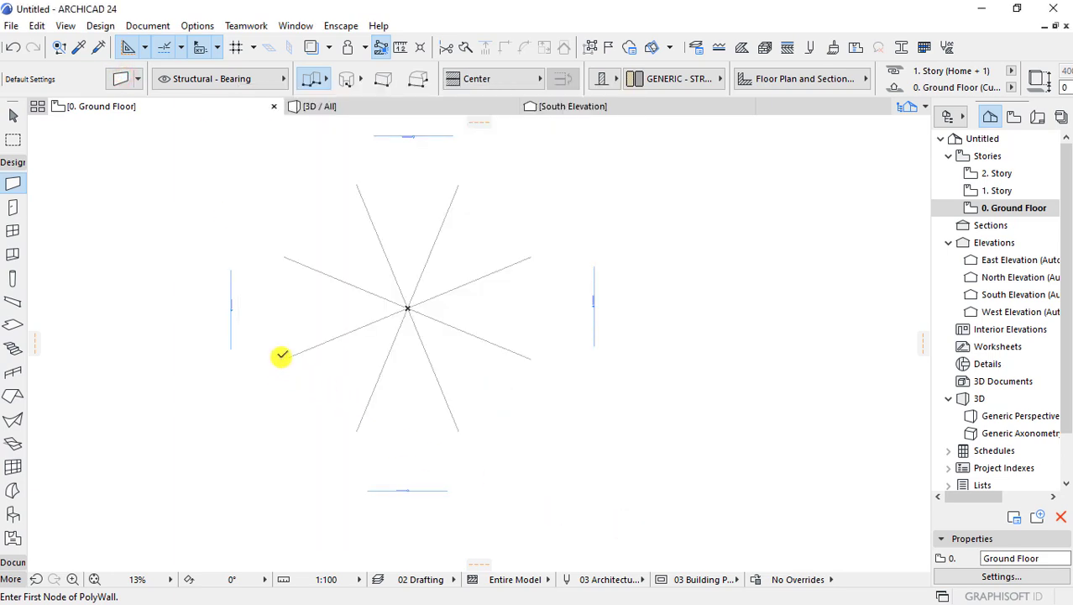
click(282, 356)
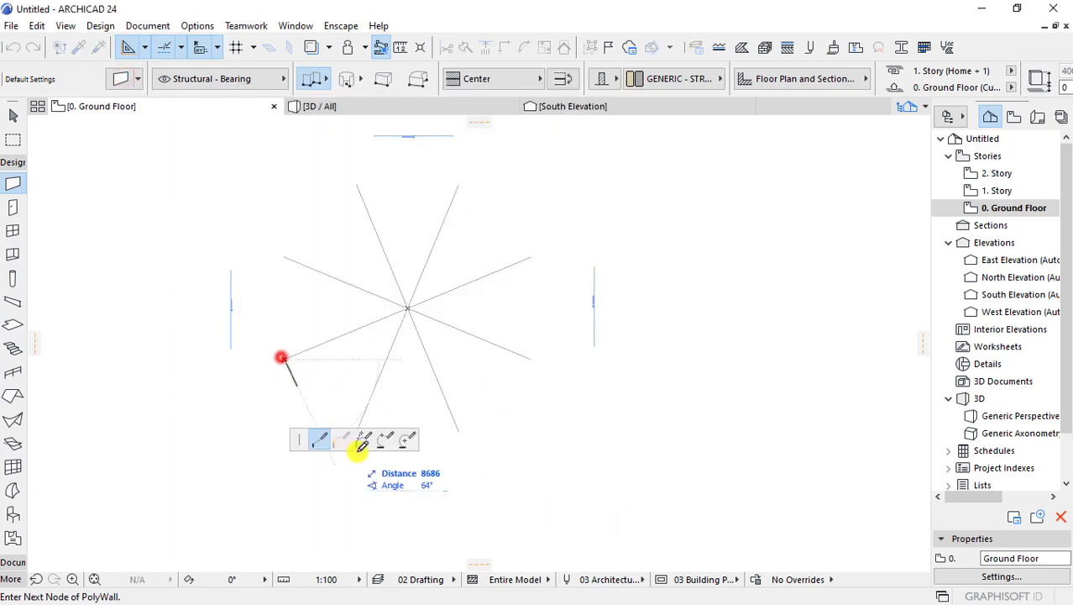
click(333, 379)
click(433, 379)
click(507, 310)
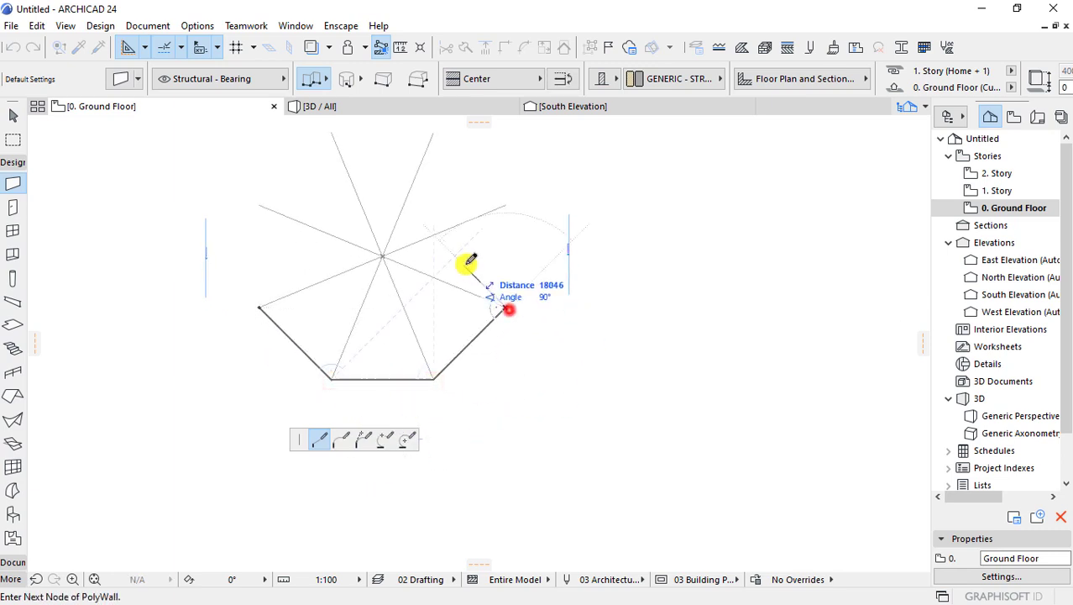
click(514, 232)
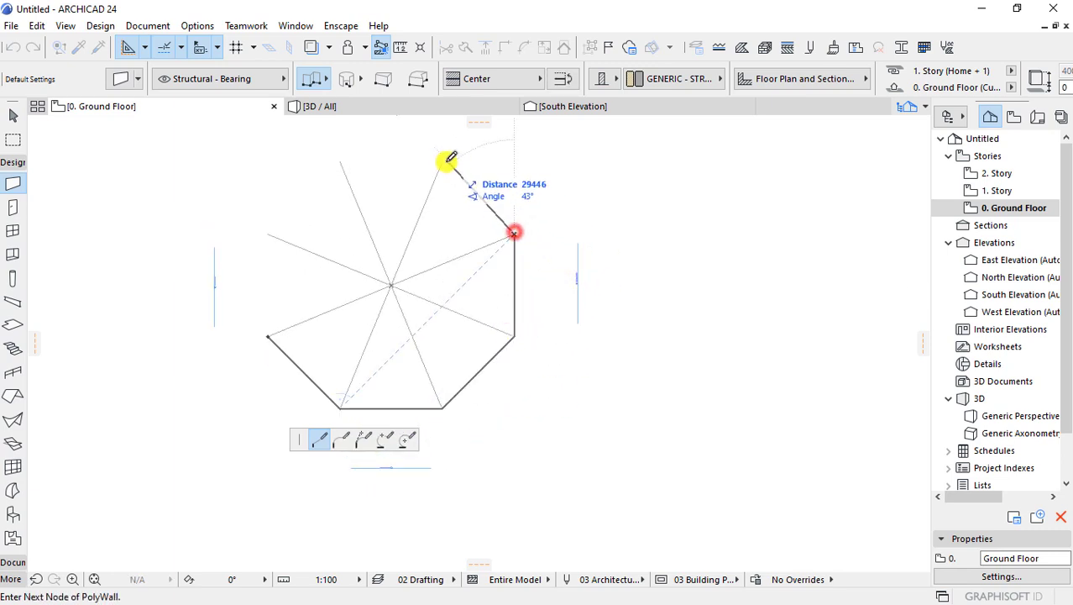
click(442, 161)
click(340, 161)
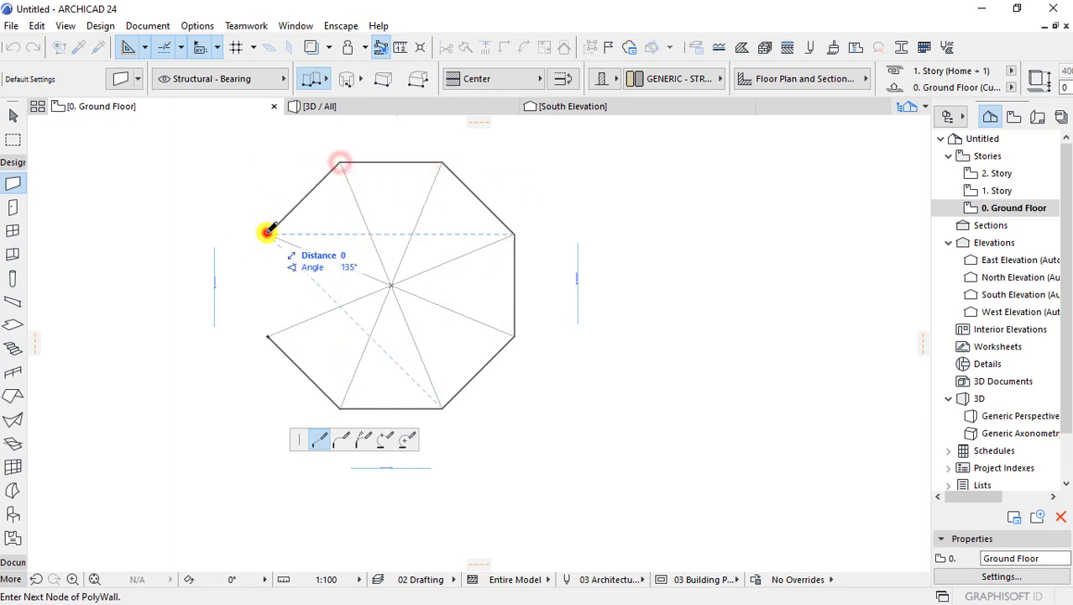
click(267, 231)
click(267, 336)
scroll(352, 297, up, 1)
scroll(400, 258, up, 1)
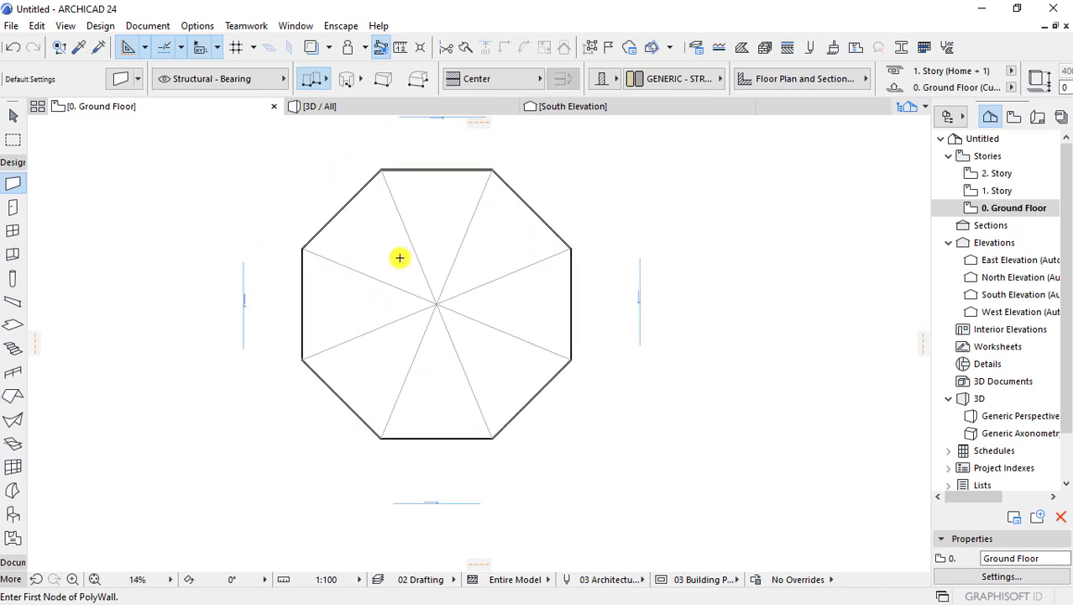
scroll(400, 258, up, 1)
middle_drag(428, 237, 359, 237)
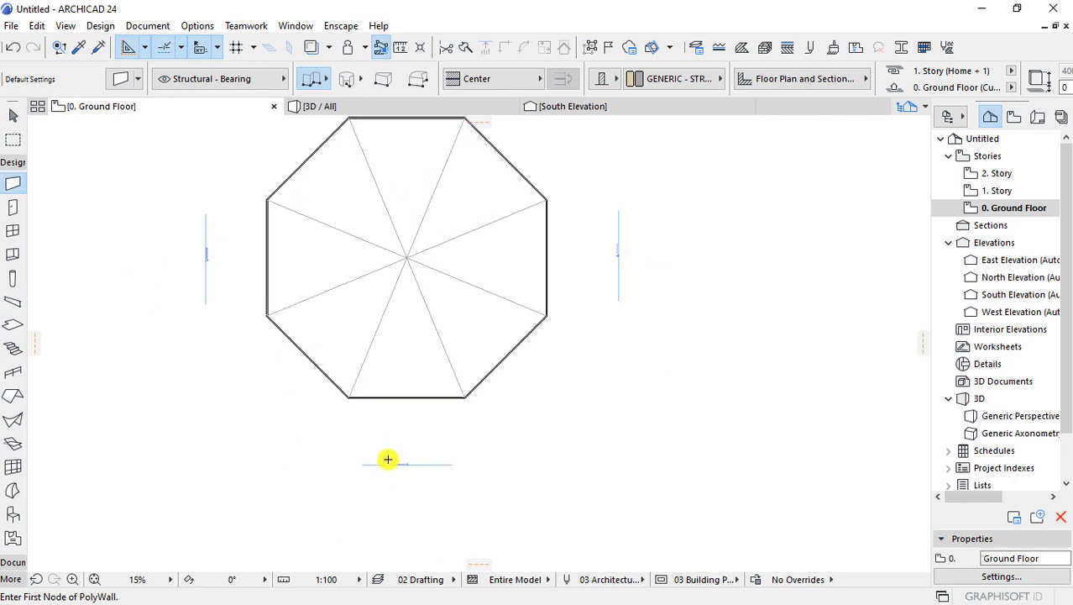
scroll(384, 457, up, 2)
scroll(393, 415, up, 2)
scroll(410, 350, up, 2)
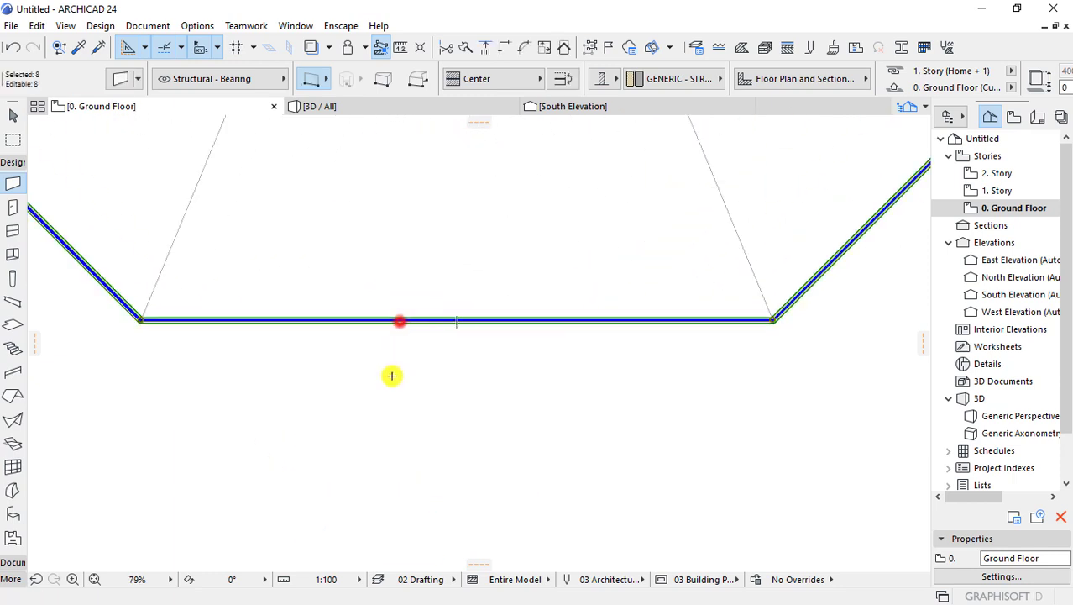
scroll(390, 373, down, 1)
scroll(384, 395, down, 4)
scroll(379, 410, down, 1)
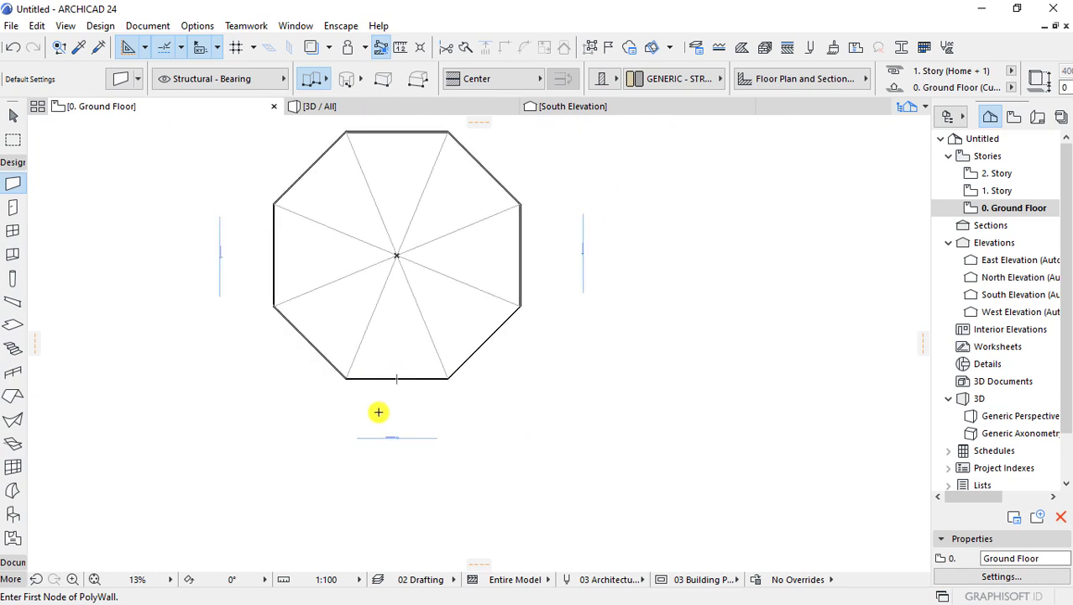
scroll(379, 412, down, 1)
scroll(384, 345, up, 1)
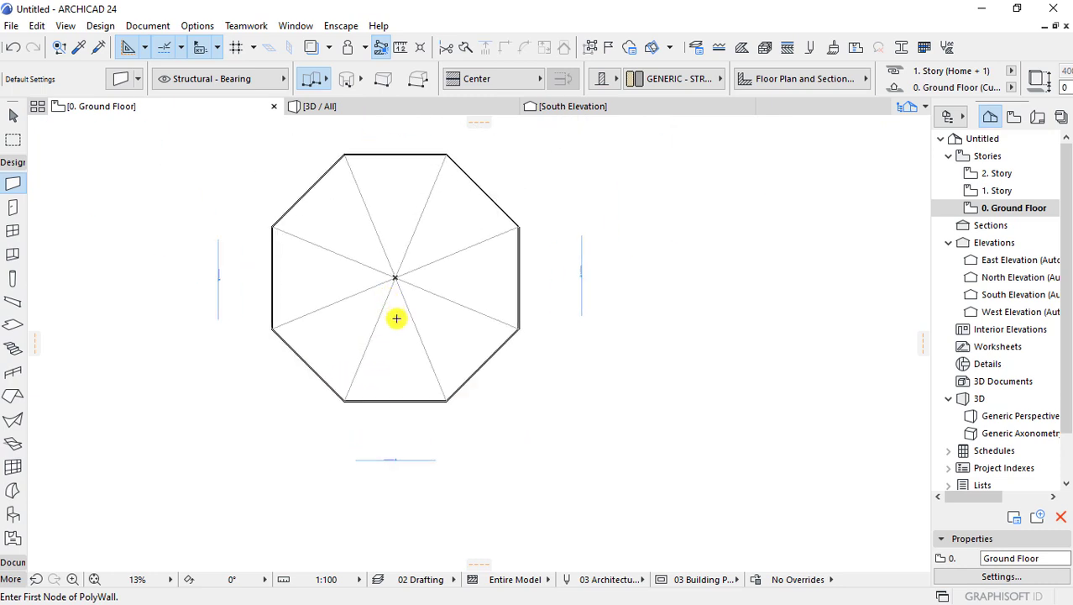
click(395, 401)
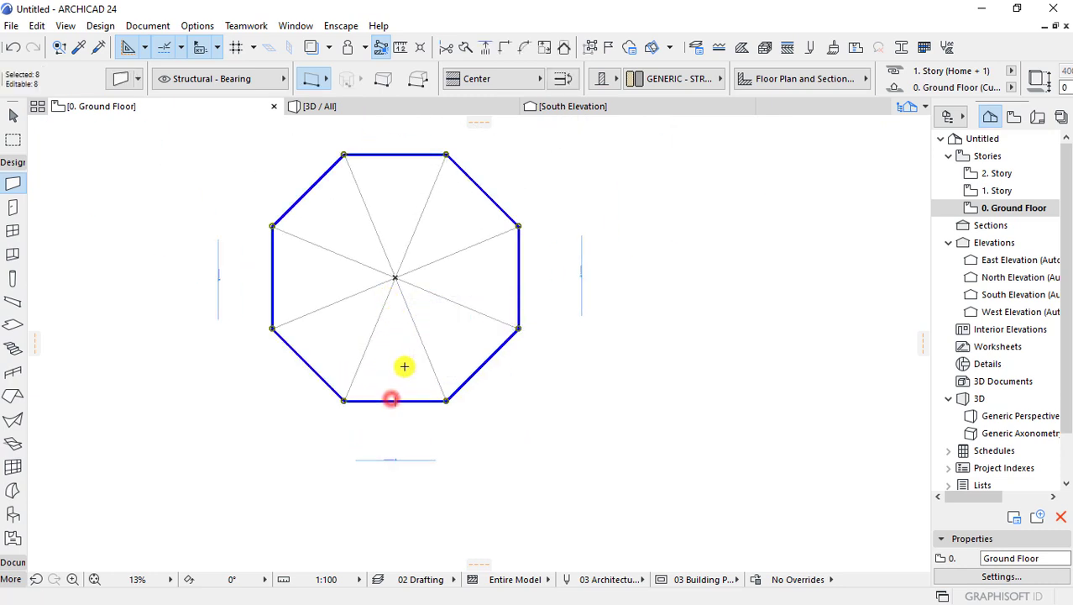
middle_drag(408, 365, 383, 399)
click(498, 359)
click(497, 361)
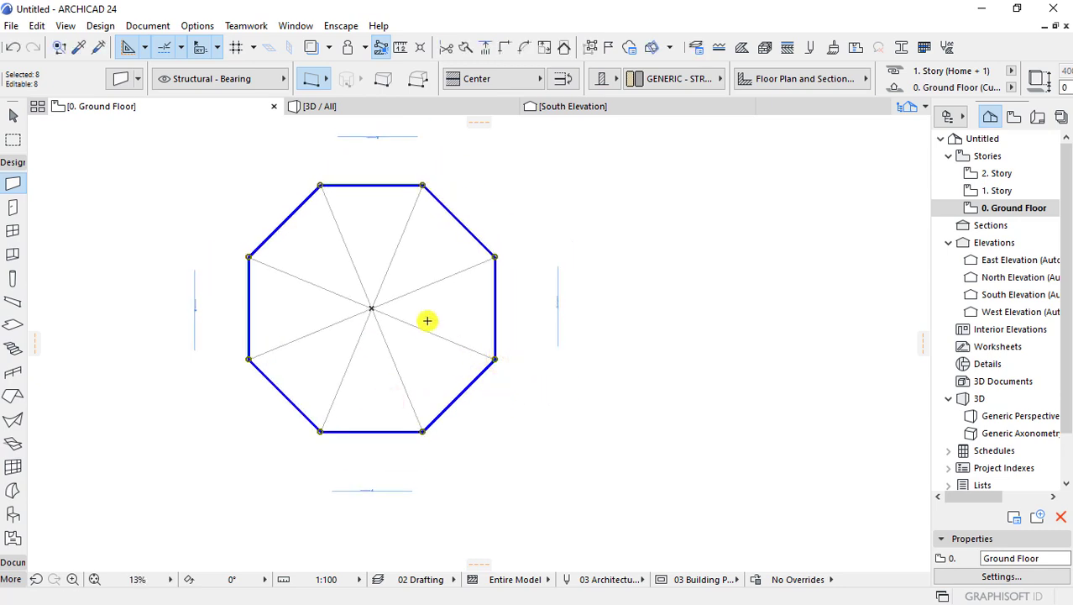
scroll(420, 315, up, 1)
scroll(432, 336, up, 1)
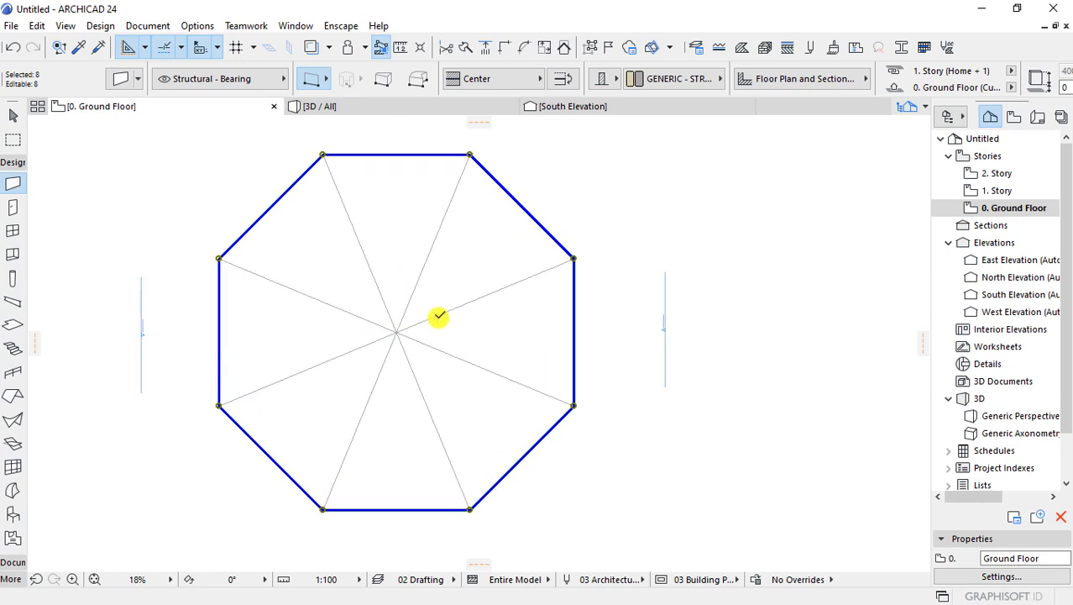
middle_drag(438, 316, 469, 339)
click(513, 357)
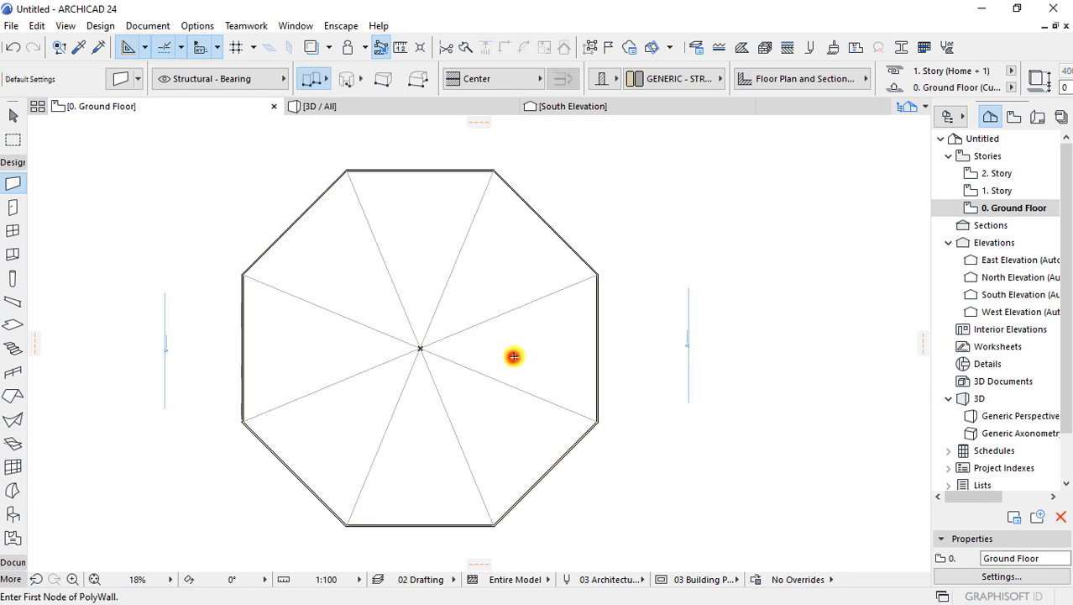
click(597, 344)
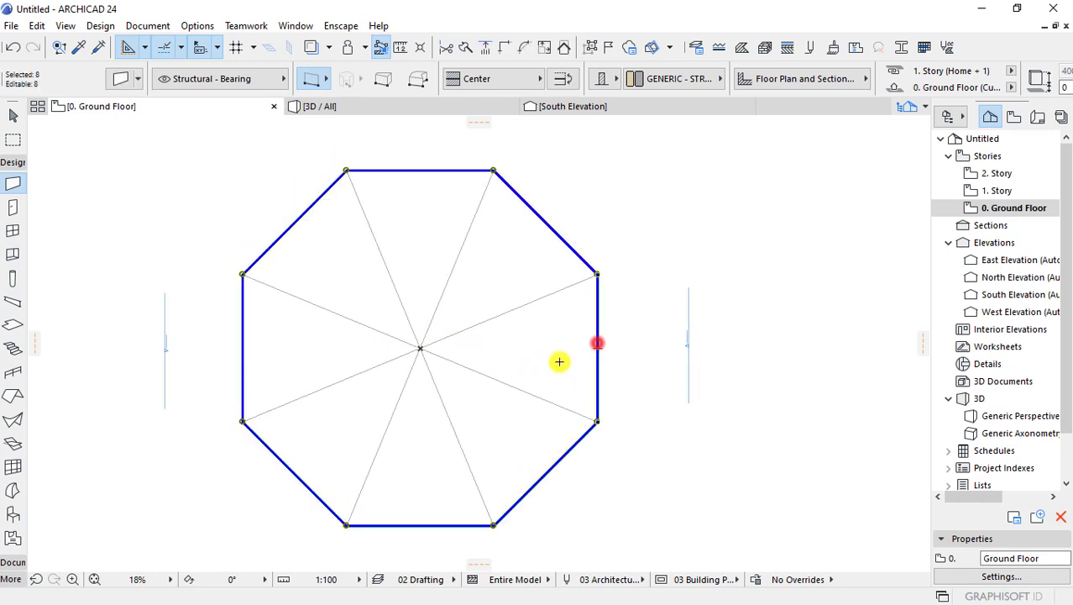
key(ctrl+z)
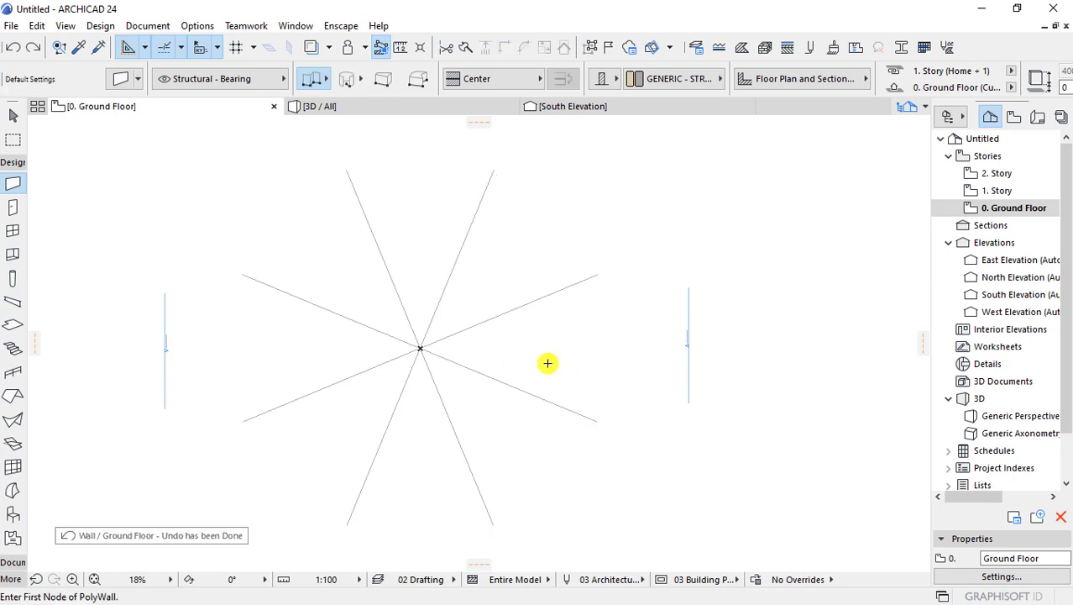
- Draw a single wall along the octagon's bottom edge and check its selection
click(342, 494)
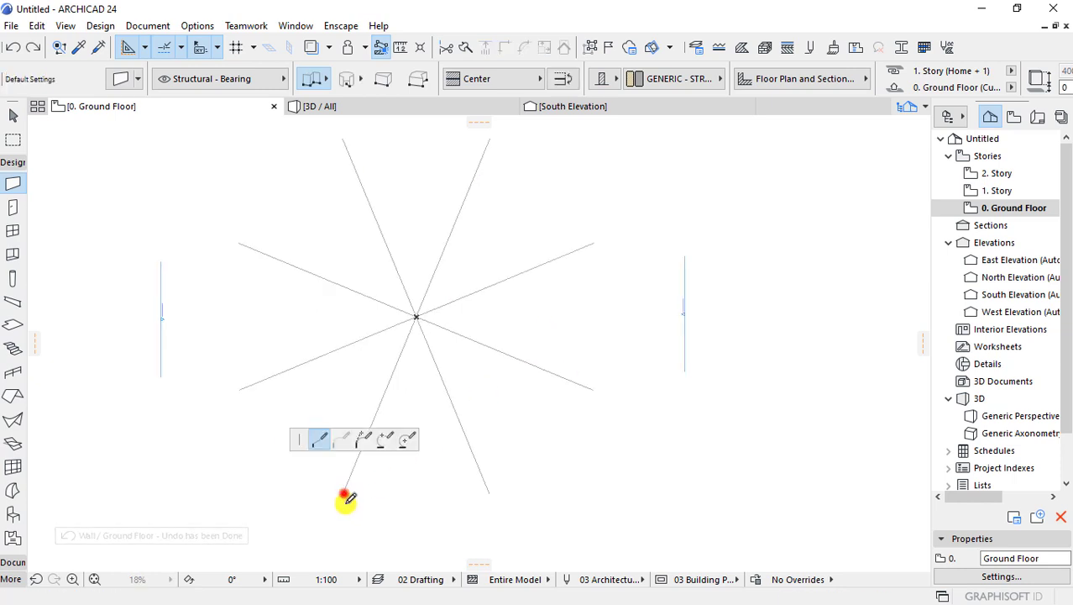
double_click(490, 493)
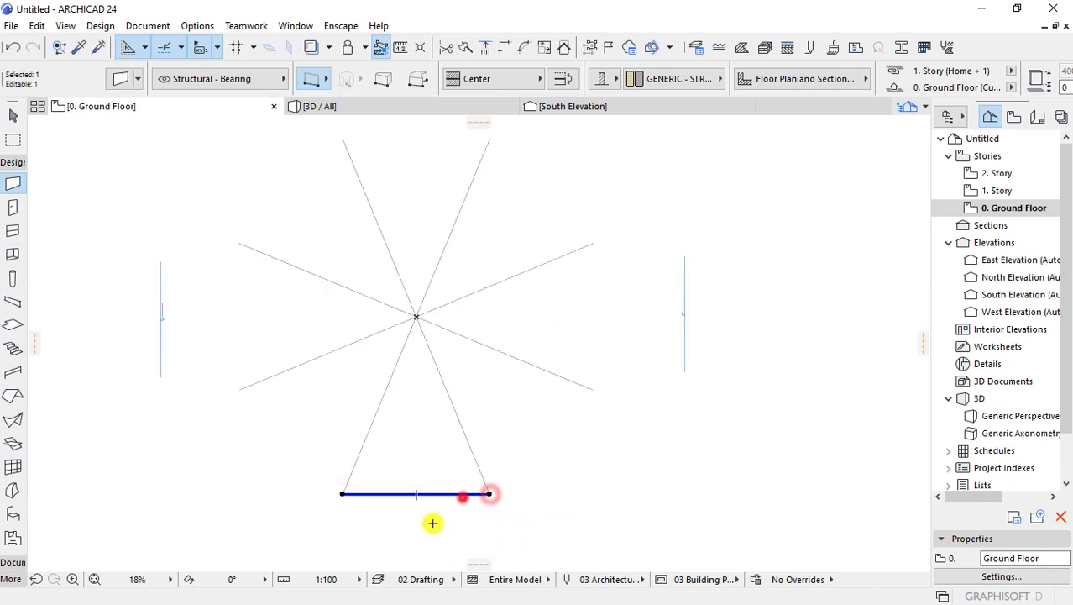
scroll(427, 465, down, 2)
key(Escape)
scroll(417, 426, up, 4)
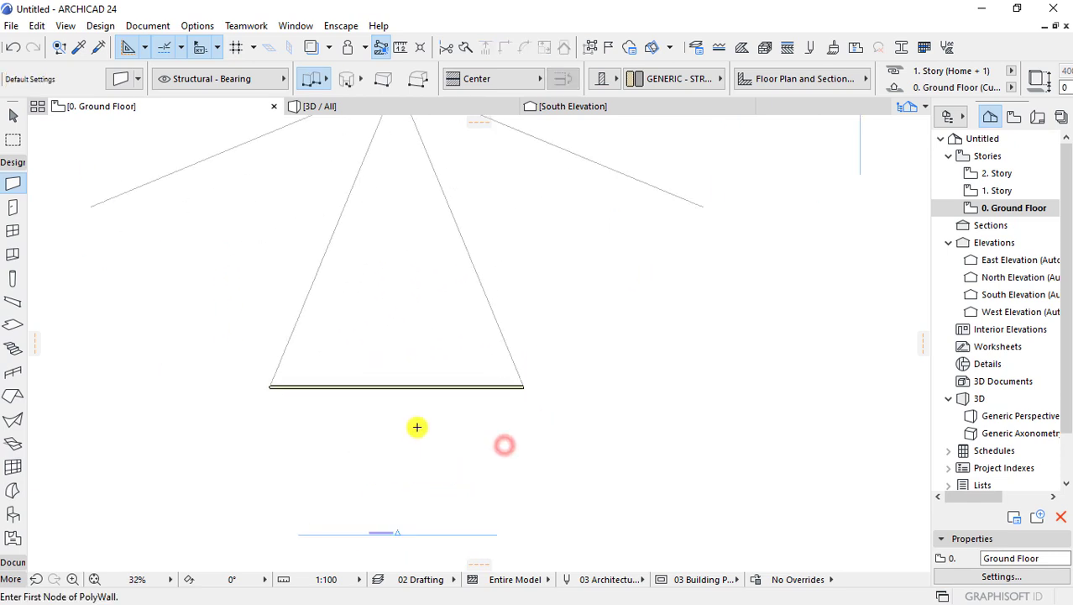
scroll(351, 403, up, 3)
shift+click(345, 349)
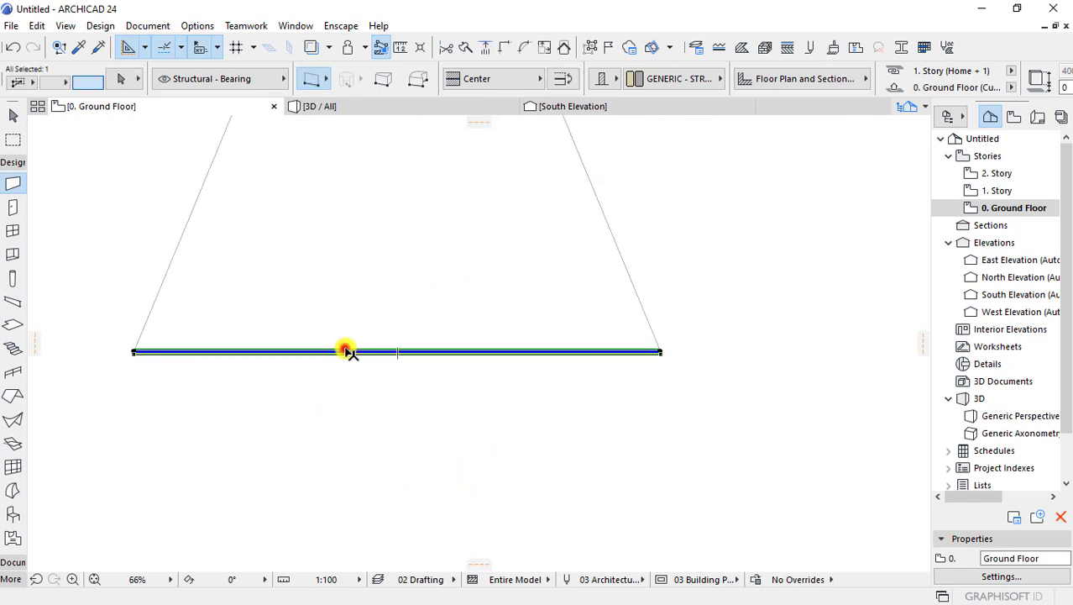
shift+click(384, 368)
scroll(356, 299, down, 1)
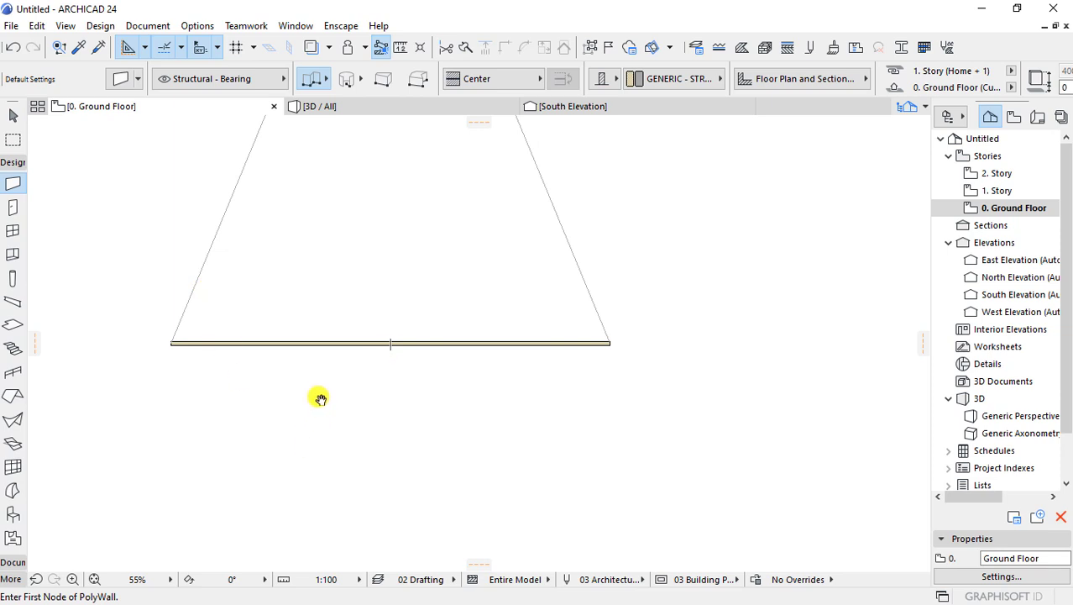
middle_drag(320, 398, 312, 394)
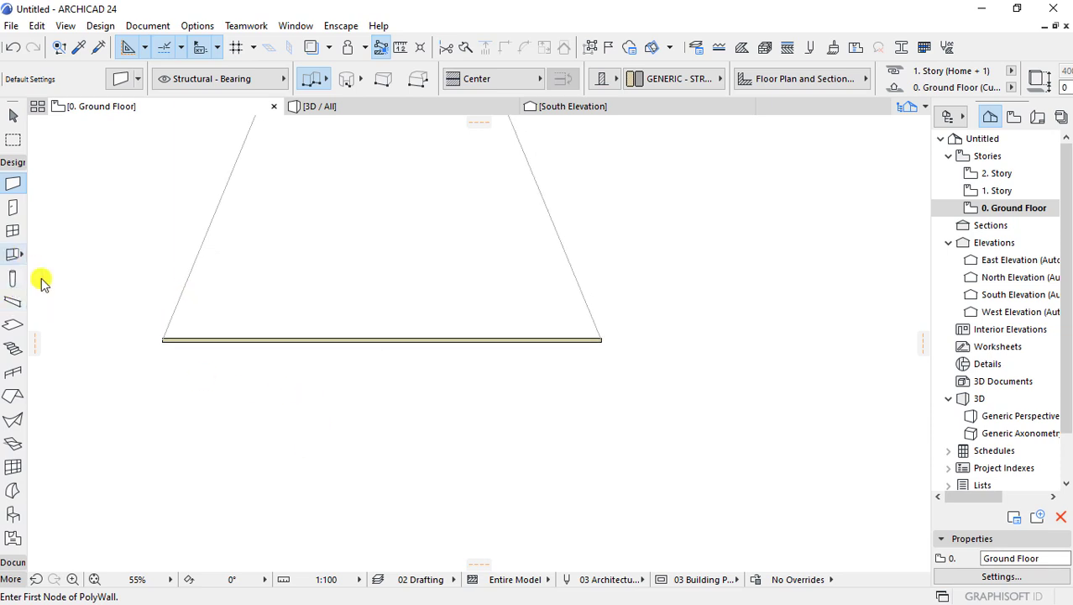
shift+click(194, 339)
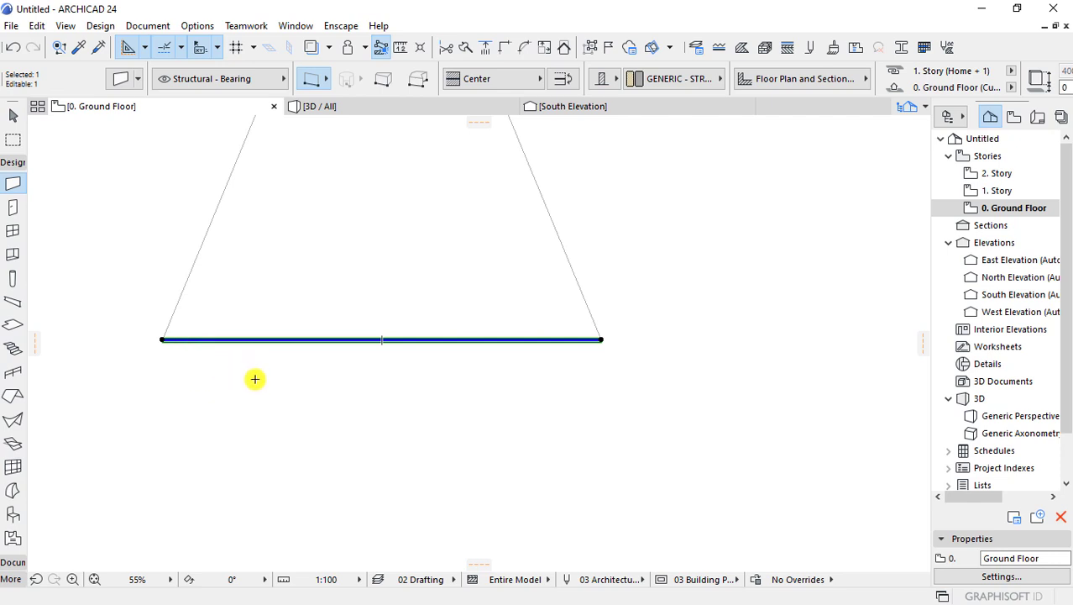
click(399, 342)
click(403, 400)
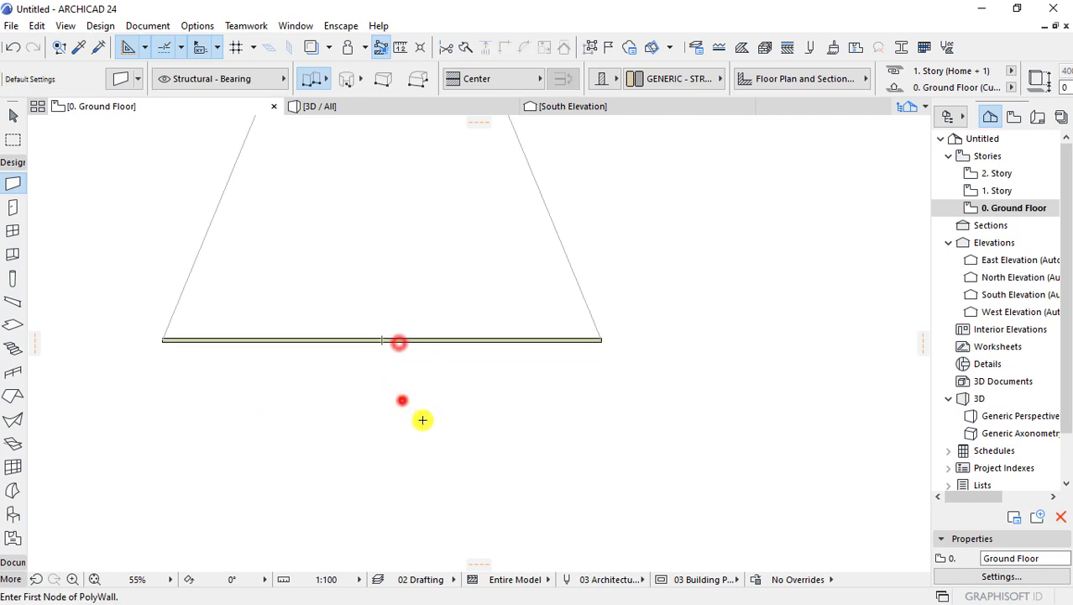
scroll(226, 371, down, 1)
- Draw a wall run along the bottom side and up the 45° lower-right side, then select the diagonal wall
click(252, 376)
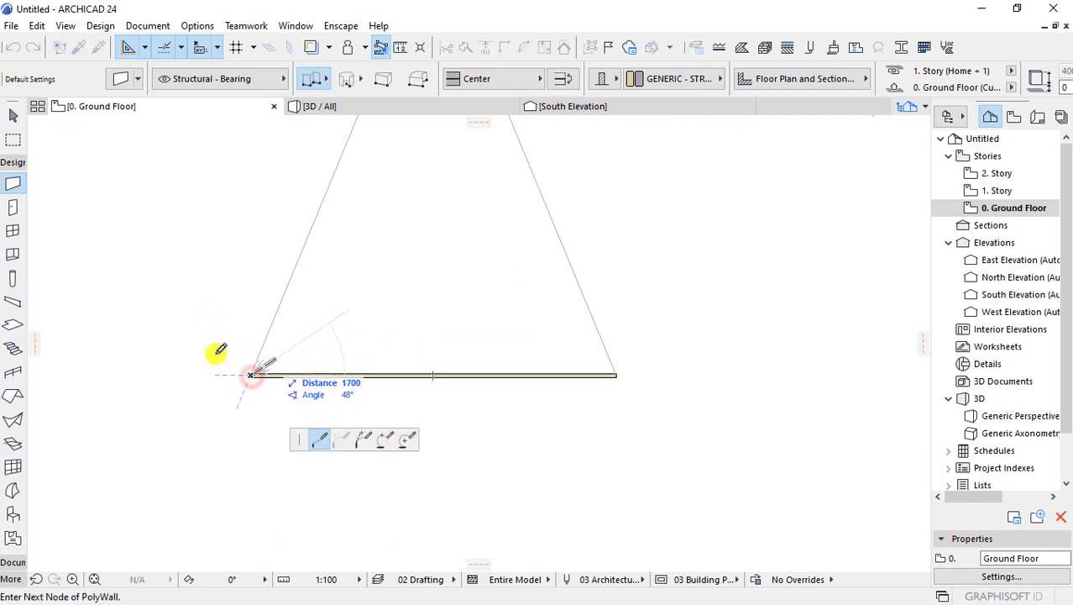
scroll(210, 364, down, 2)
click(441, 363)
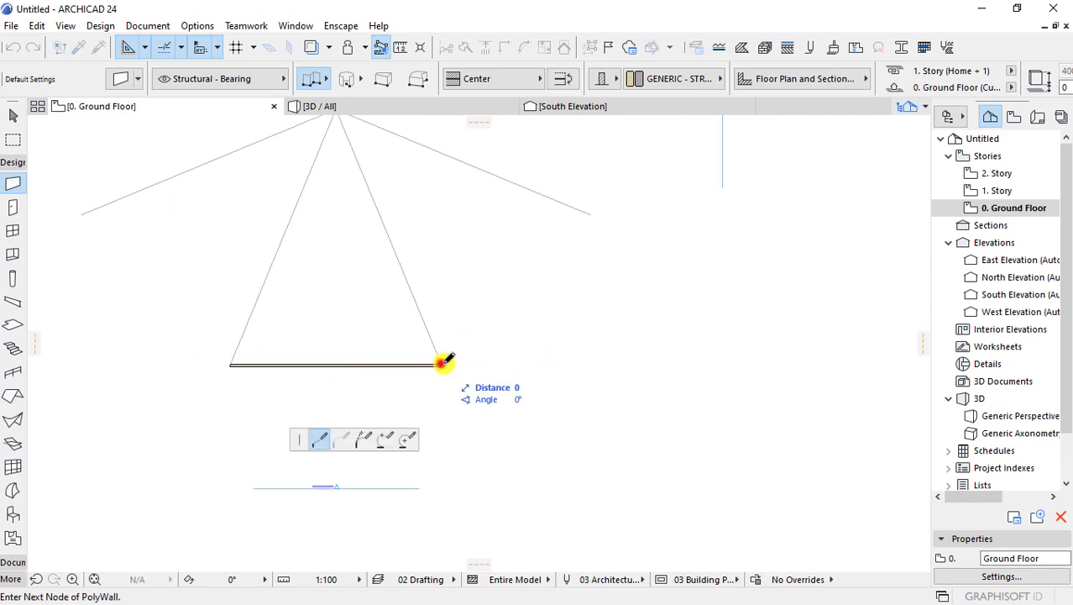
double_click(593, 210)
scroll(563, 267, up, 2)
scroll(561, 265, down, 1)
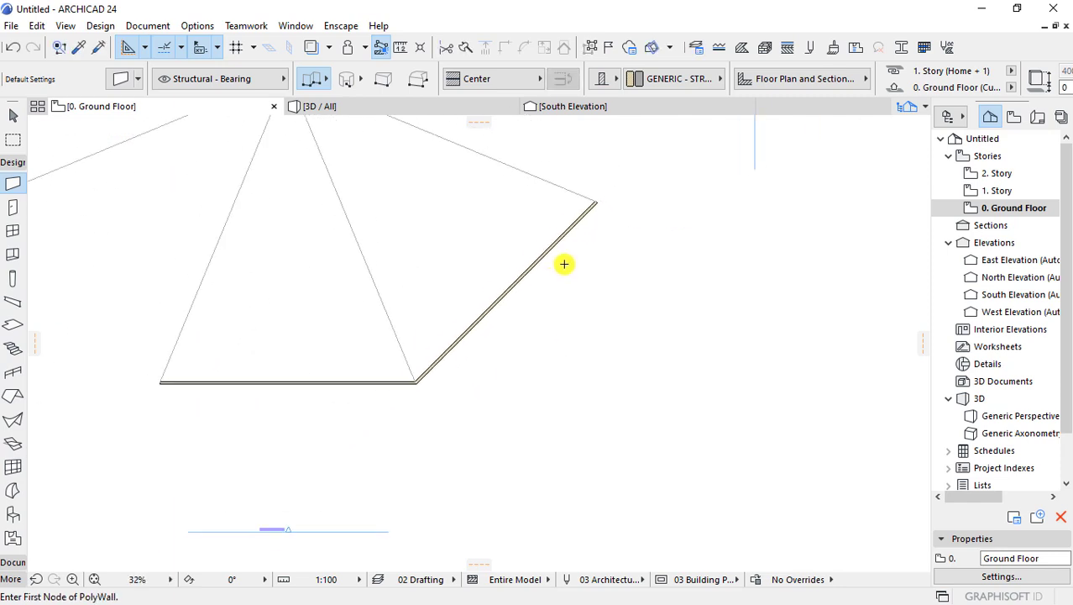
click(517, 282)
scroll(607, 227, up, 2)
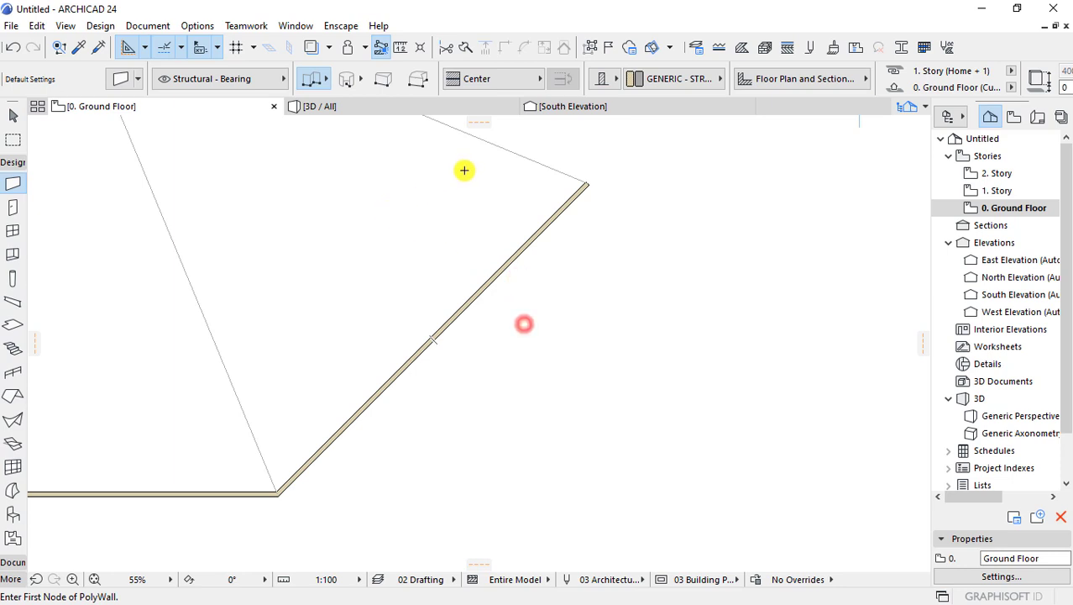
scroll(465, 171, down, 1)
click(318, 428)
- Set both walls' reference line to Inside Face in the Info Box
scroll(311, 445, up, 5)
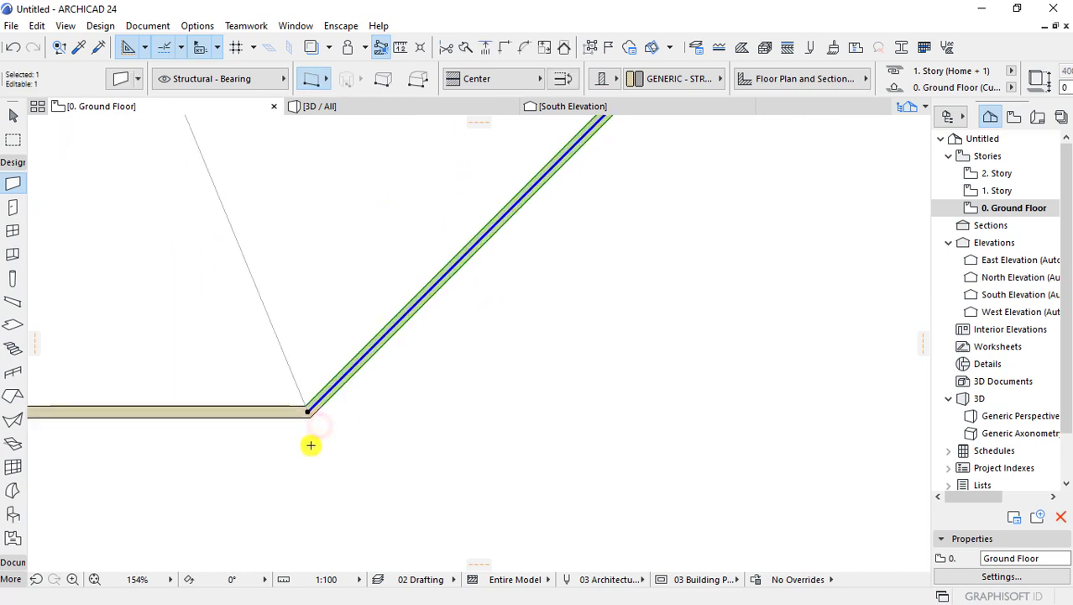
scroll(311, 445, up, 4)
shift+click(269, 359)
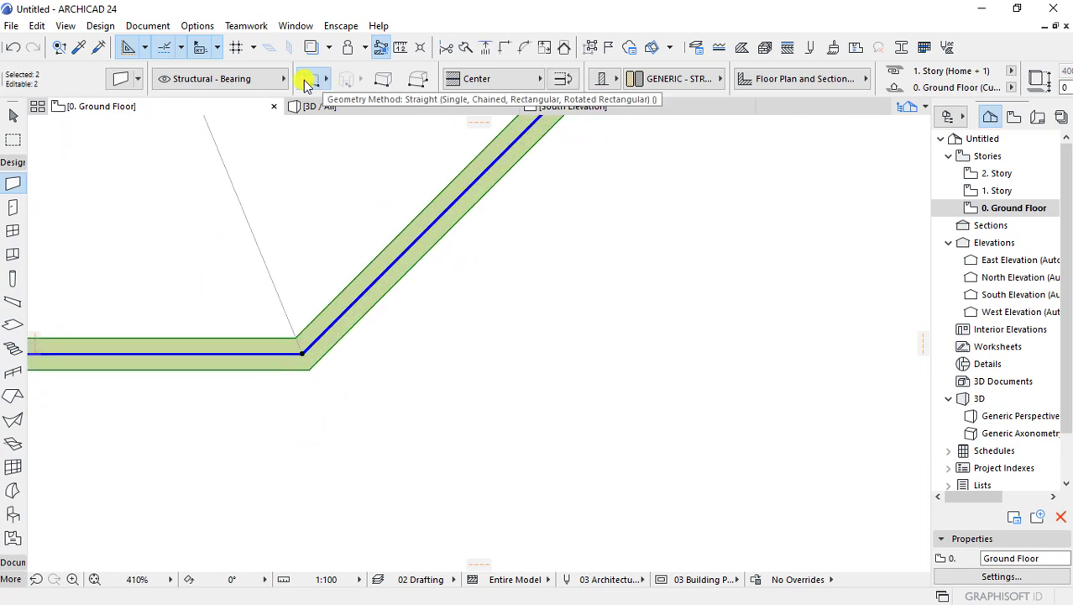
click(488, 86)
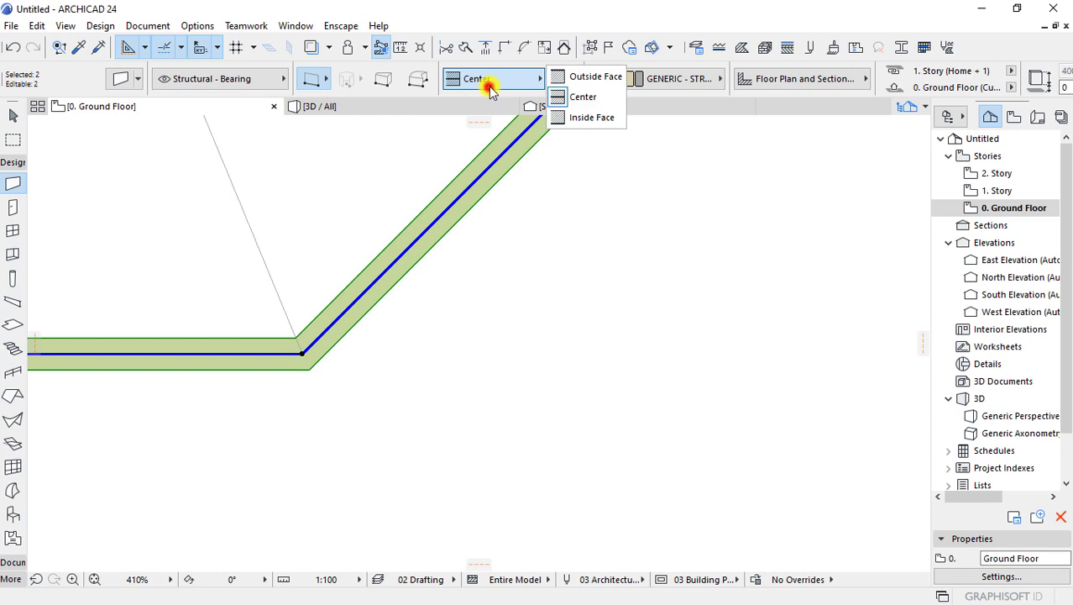
click(569, 119)
click(524, 288)
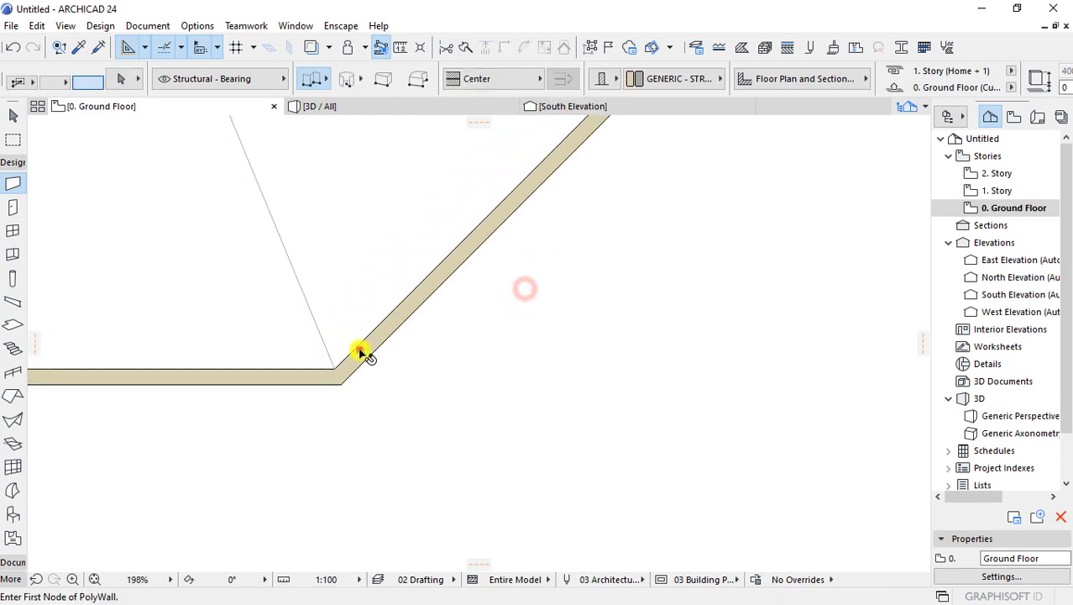
- Move the diagonal wall from its corner to a new position
click(357, 350)
scroll(336, 357, up, 1)
click(326, 345)
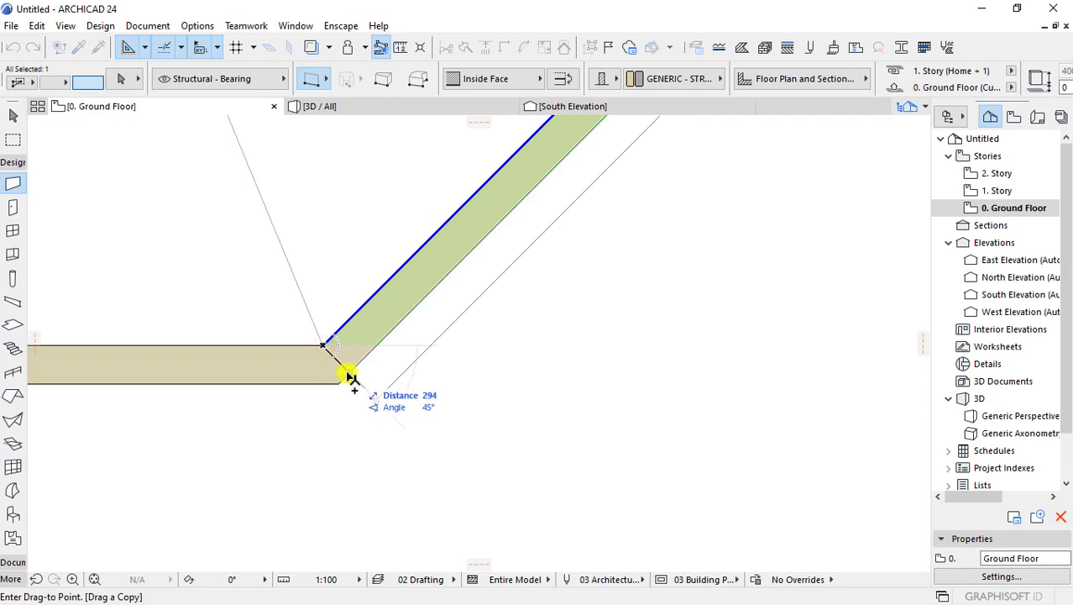
click(351, 374)
click(352, 397)
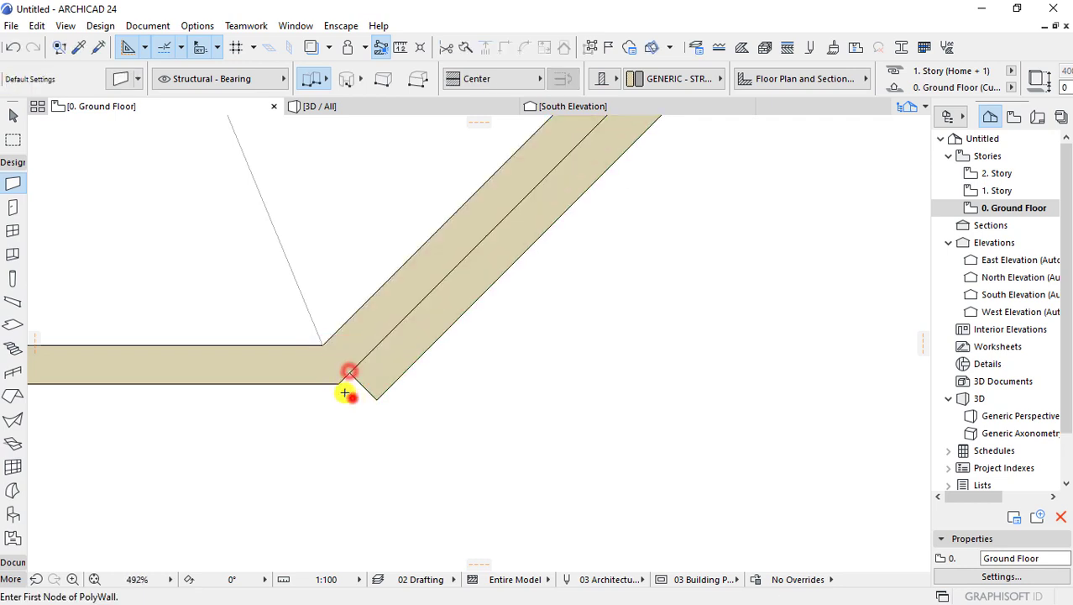
- Reconfirm the horizontal wall's settings
click(296, 372)
click(117, 78)
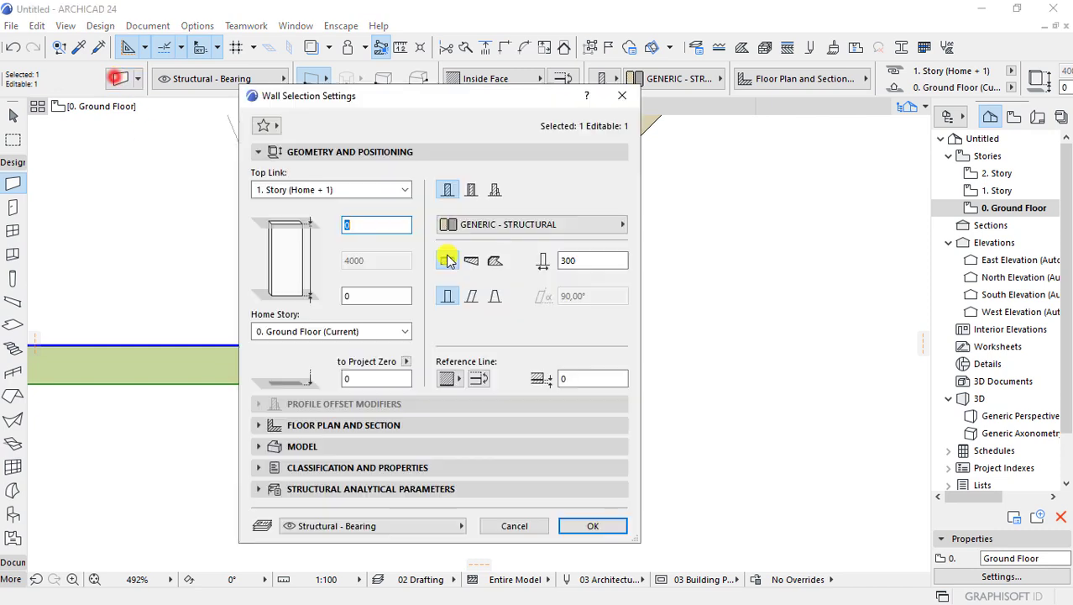
key(Return)
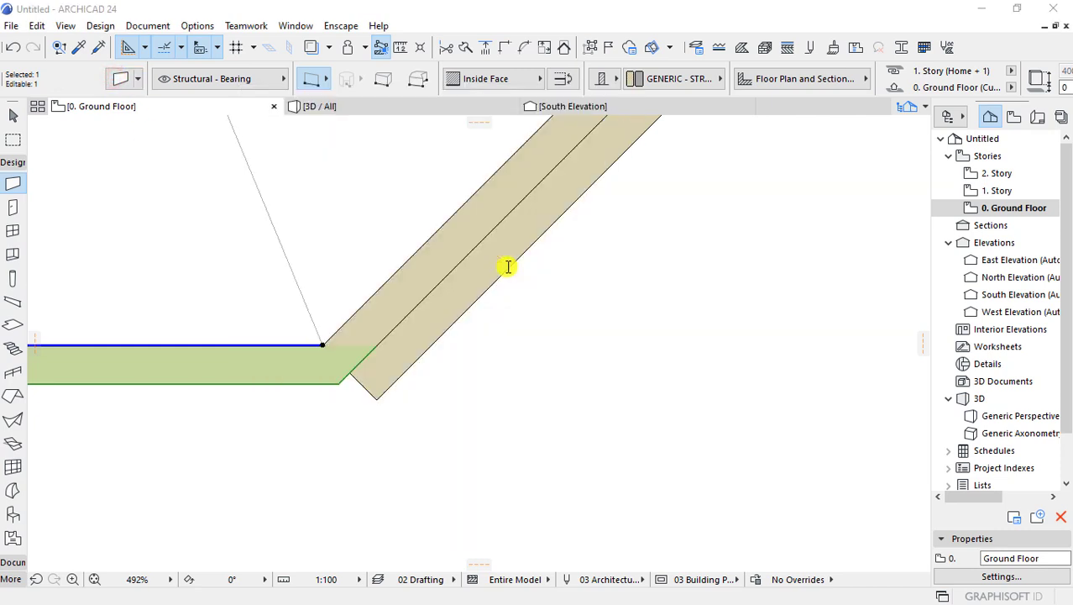
click(517, 406)
- Reshape the diagonal wall's corner node, then undo the edit
click(369, 380)
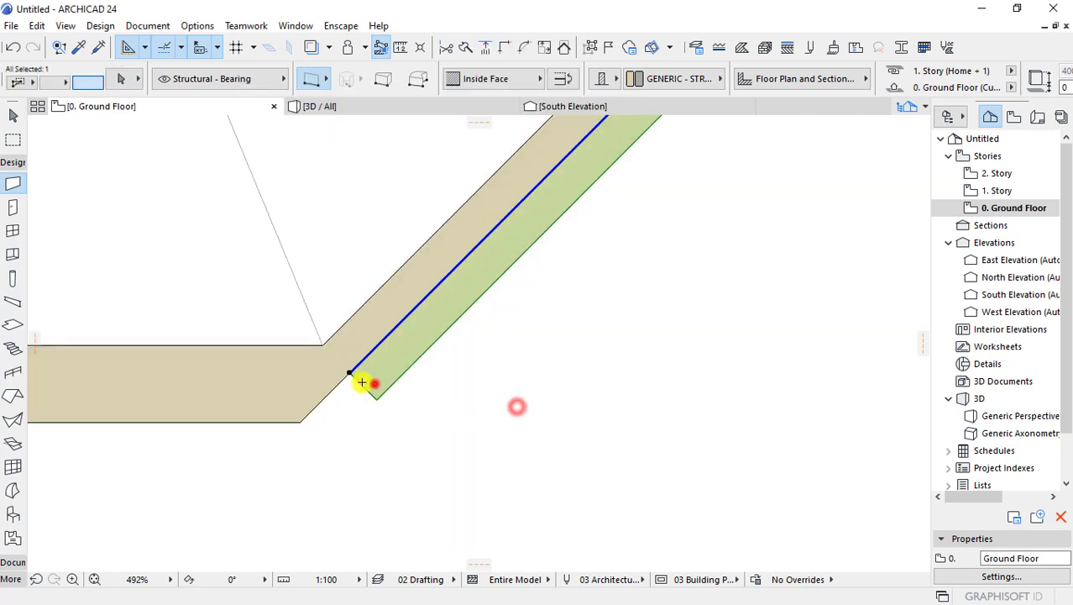
click(349, 373)
click(300, 420)
click(464, 409)
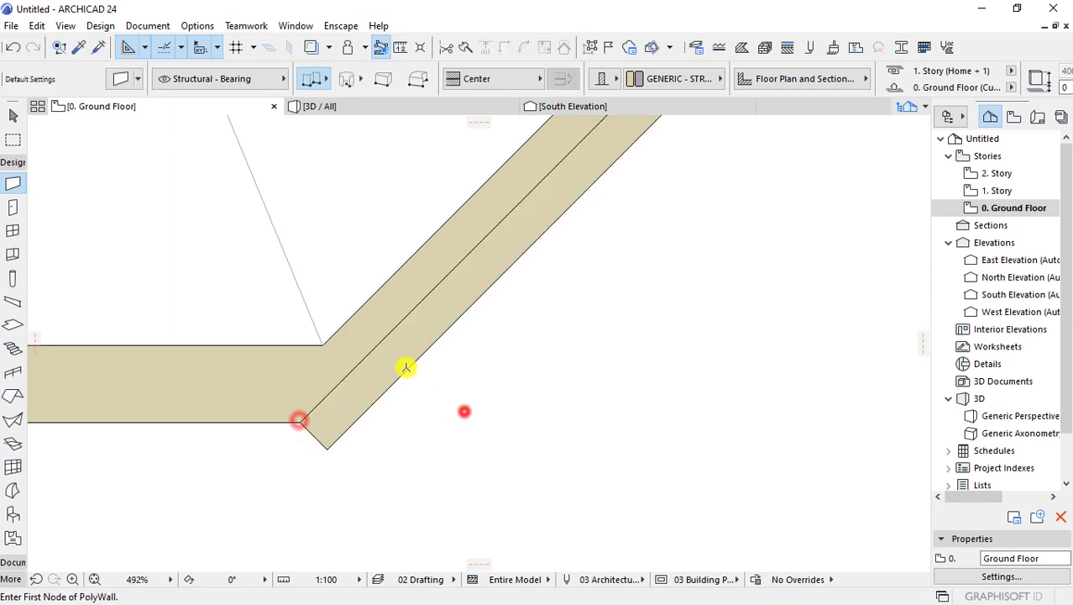
key(ctrl+z)
key(ctrl+z)
- Undo the last wall stretch and bring the wall corner into view
scroll(421, 356, down, 2)
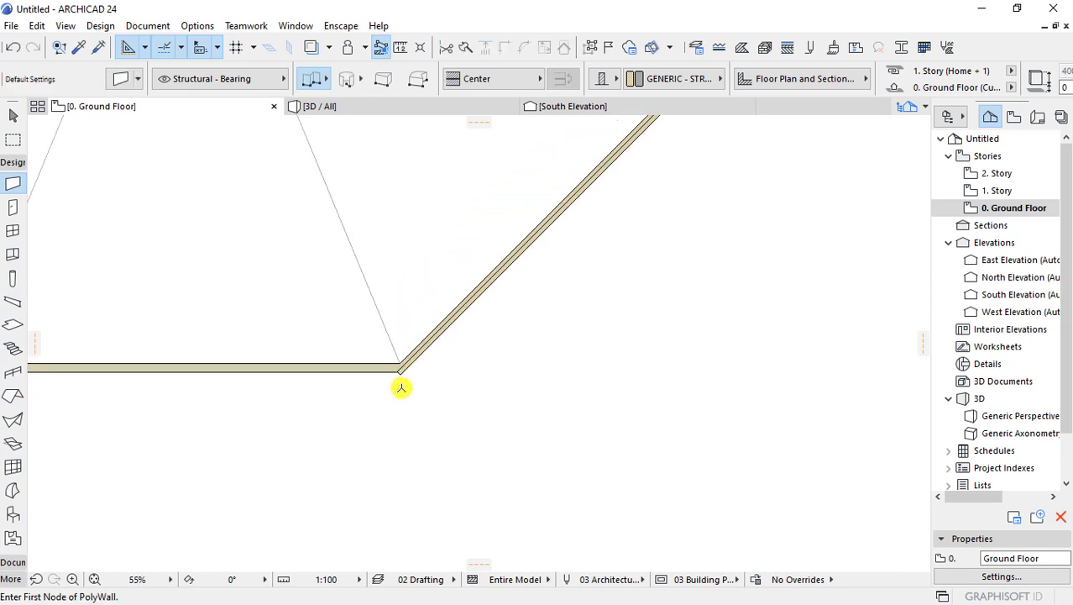
scroll(397, 384, down, 5)
scroll(354, 415, down, 4)
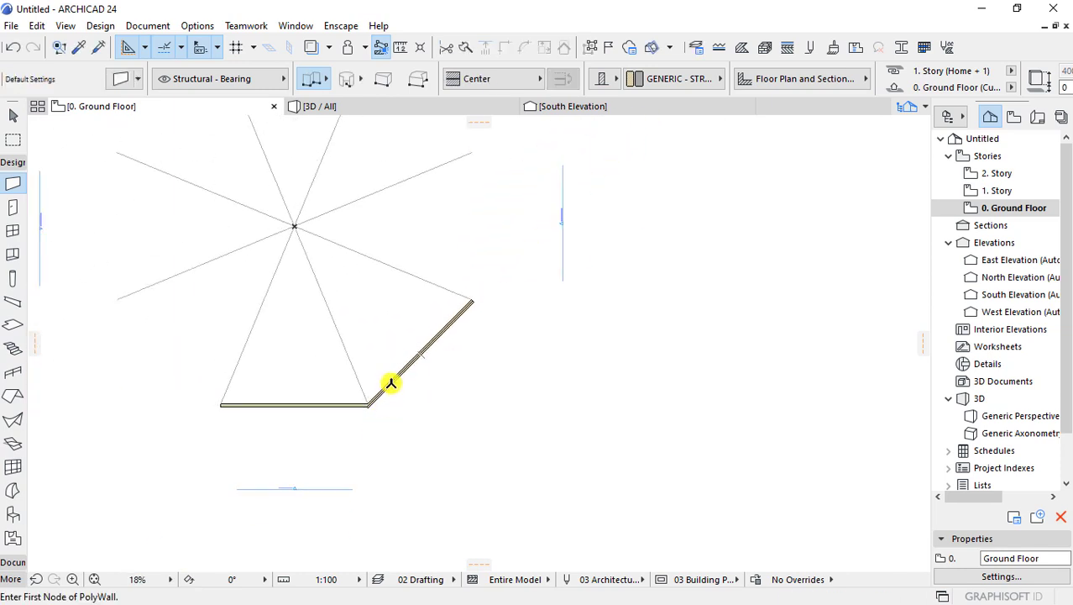
scroll(437, 328, up, 5)
scroll(508, 290, down, 4)
scroll(470, 336, up, 5)
key(ctrl+z)
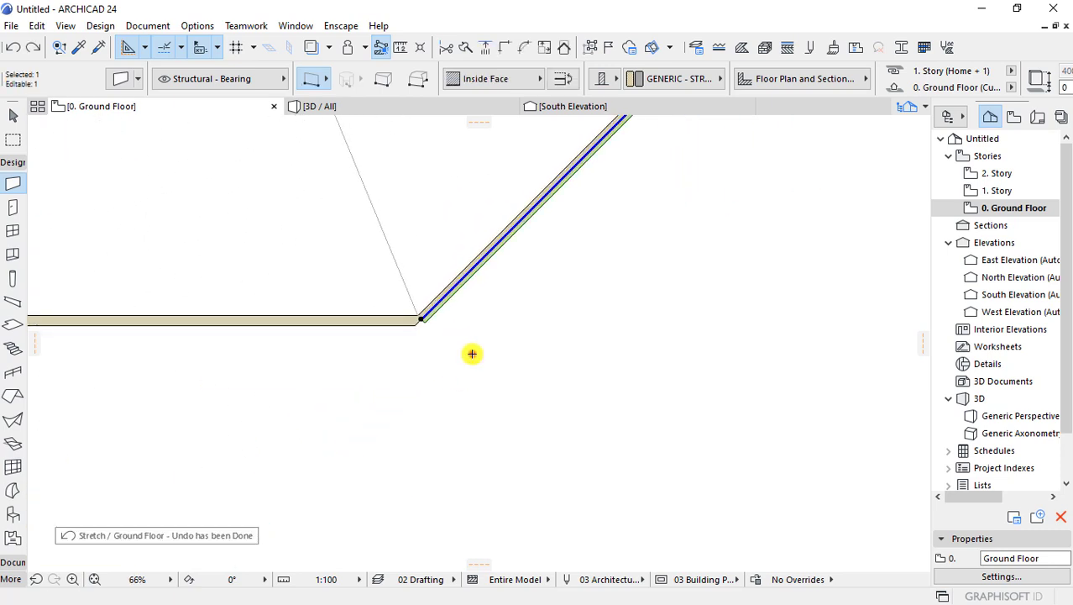
scroll(415, 370, up, 1)
scroll(448, 380, up, 2)
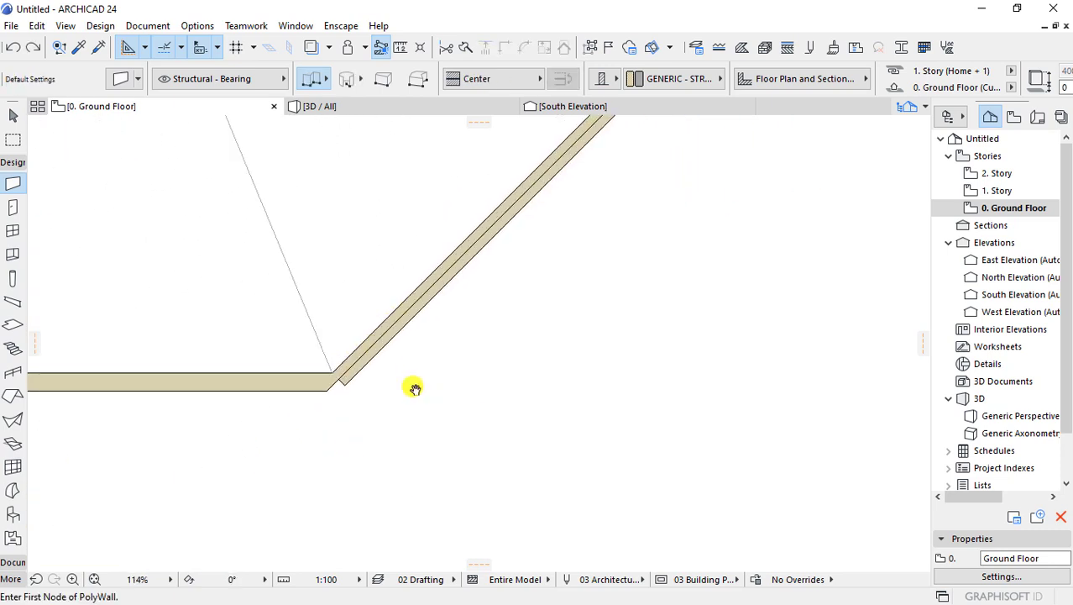
middle_drag(415, 388, 343, 396)
scroll(302, 349, down, 1)
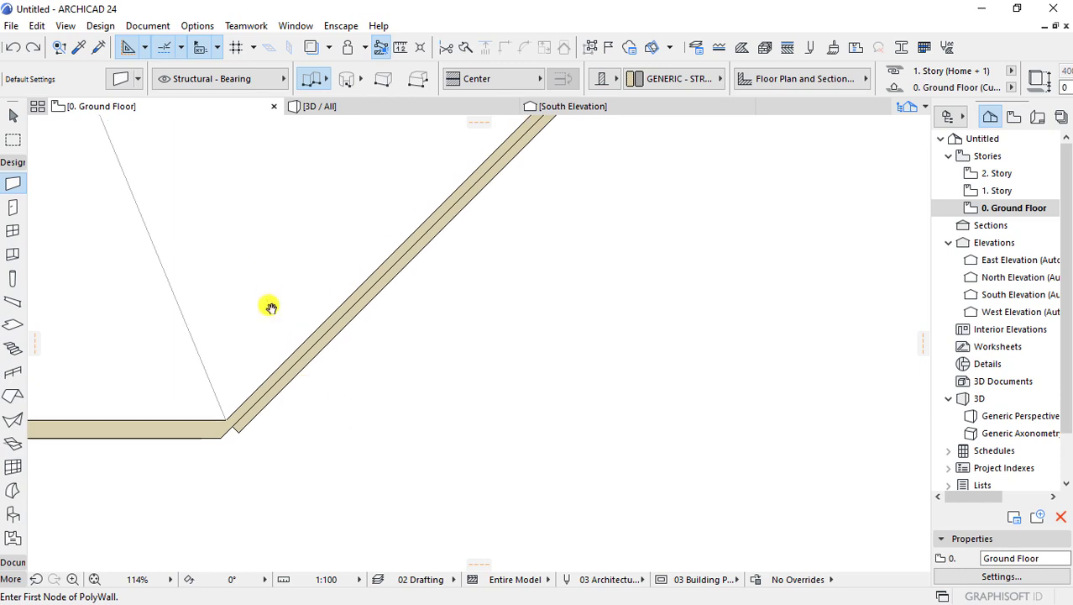
scroll(294, 336, down, 2)
scroll(318, 346, down, 1)
scroll(264, 451, up, 2)
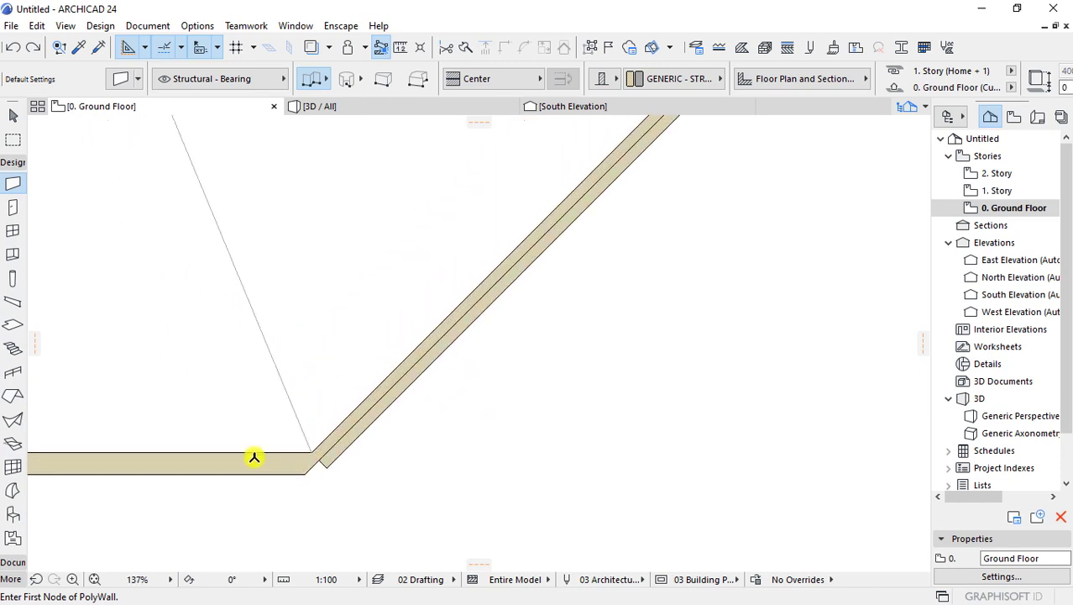
scroll(286, 453, up, 1)
scroll(323, 424, up, 3)
- Apply a new offset to the diagonal wall in its Wall Selection Settings
shift+click(299, 427)
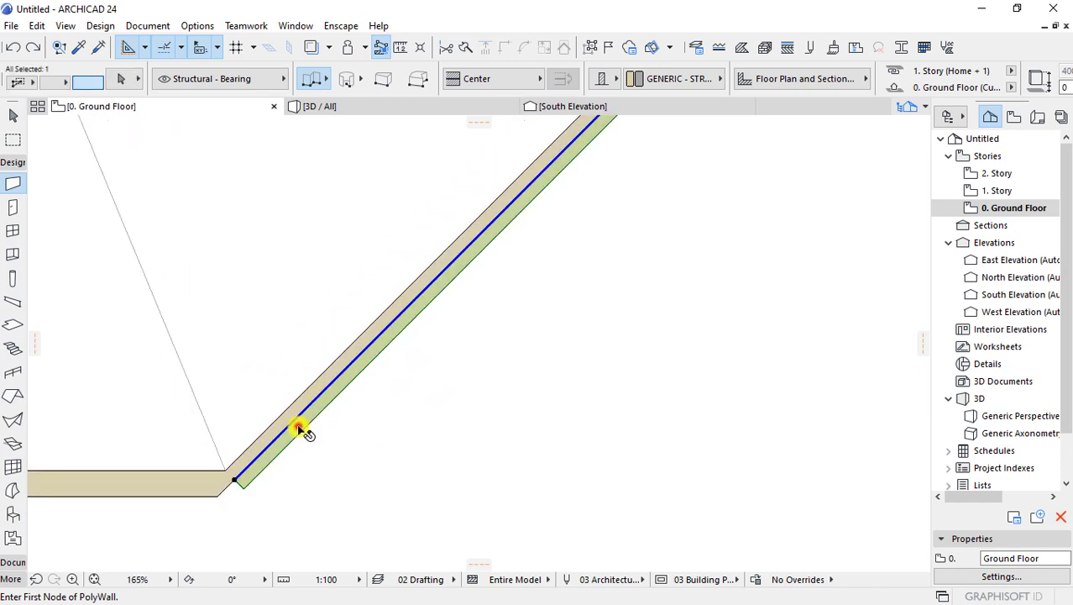
key(ctrl+t)
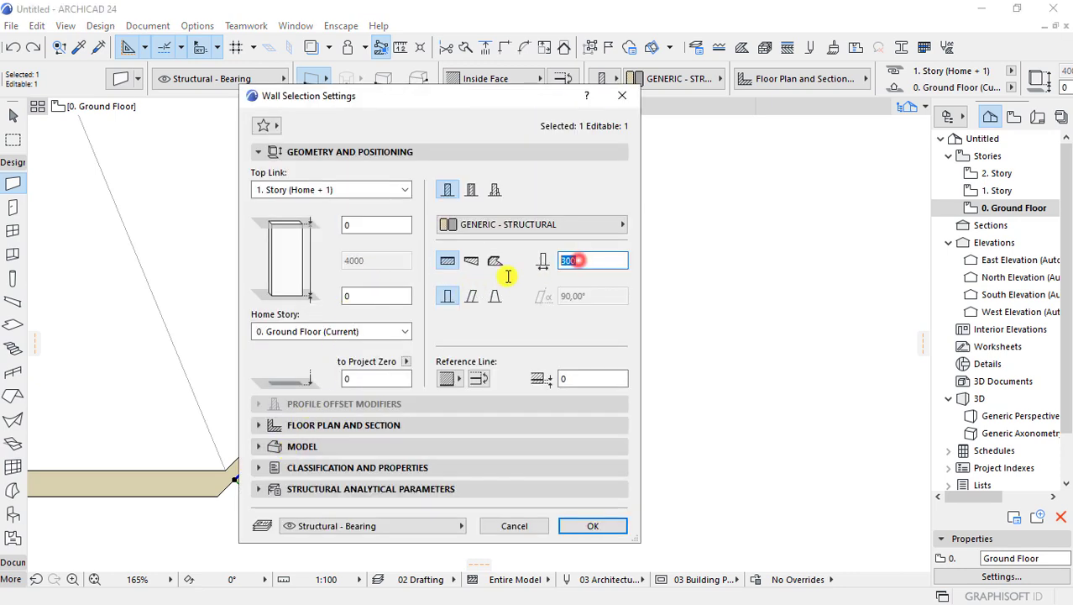
key(Return)
click(465, 410)
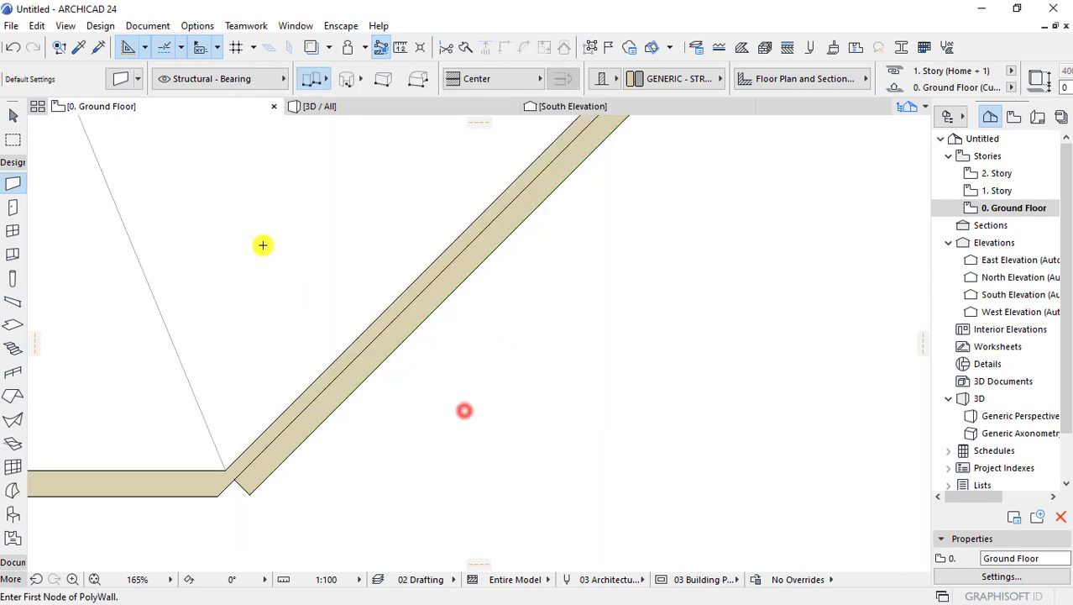
- Set the Door tool default to the Rectangular Door Opening 24 empty opening
click(17, 214)
key(ctrl+t)
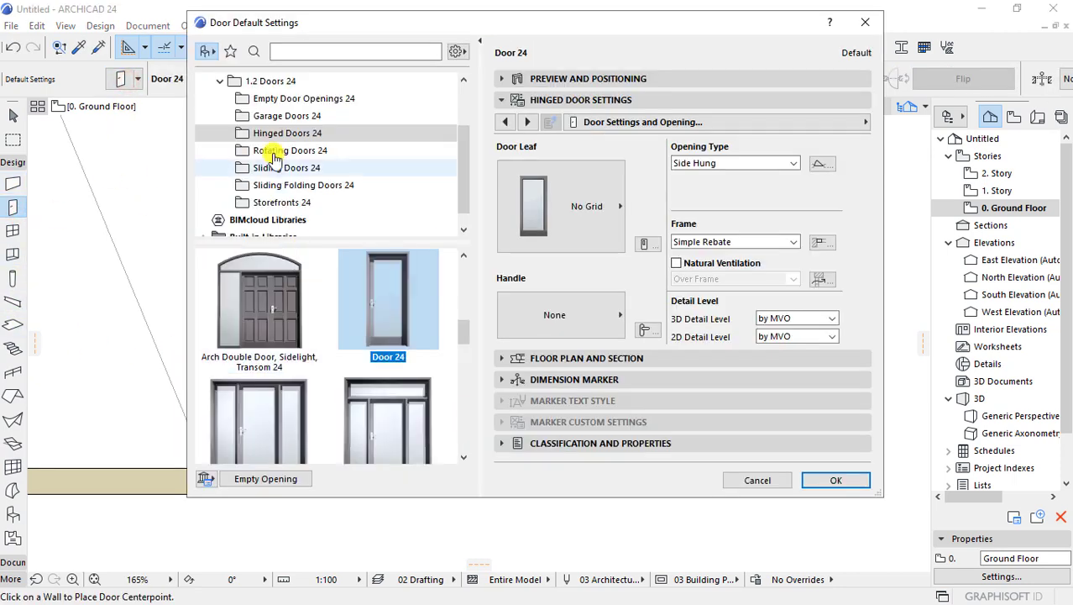
click(267, 99)
scroll(275, 331, down, 2)
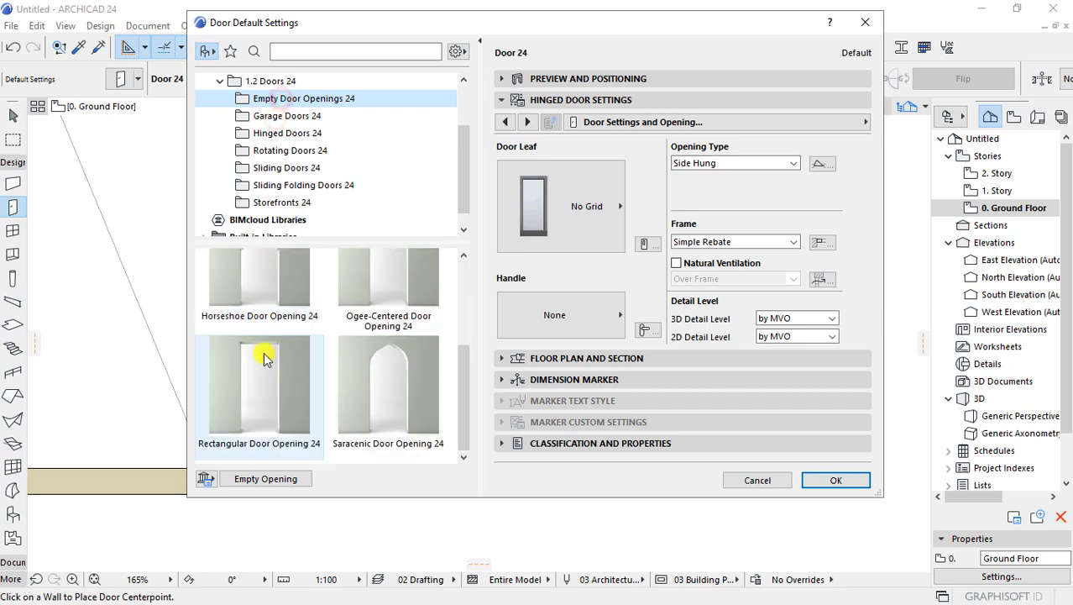
click(270, 386)
click(836, 484)
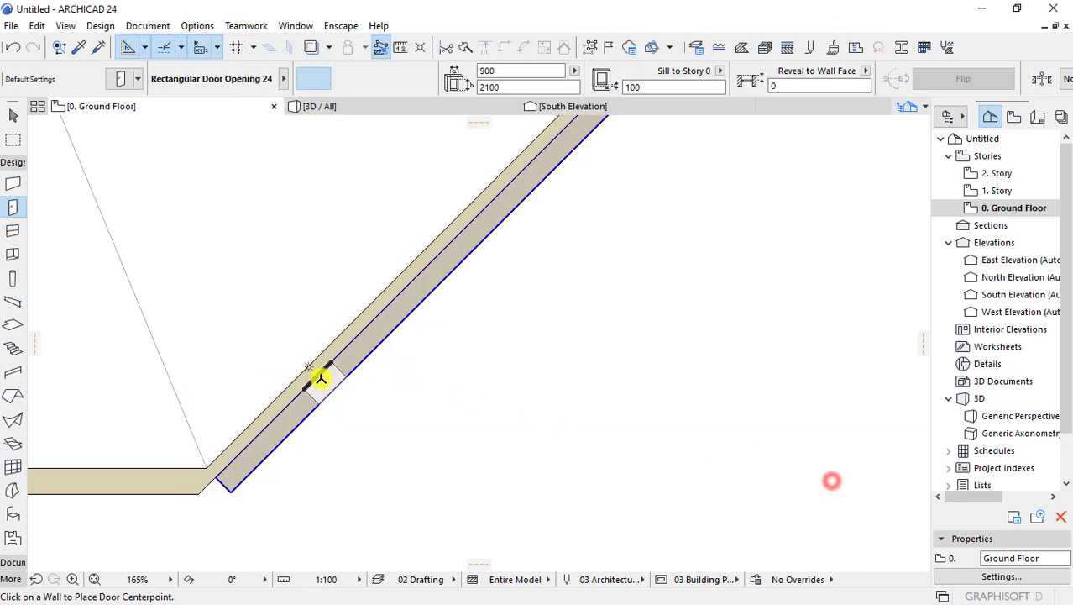
- Place the rectangular door opening in the diagonal ground-floor wall and review its settings
scroll(254, 449, down, 3)
scroll(370, 362, up, 2)
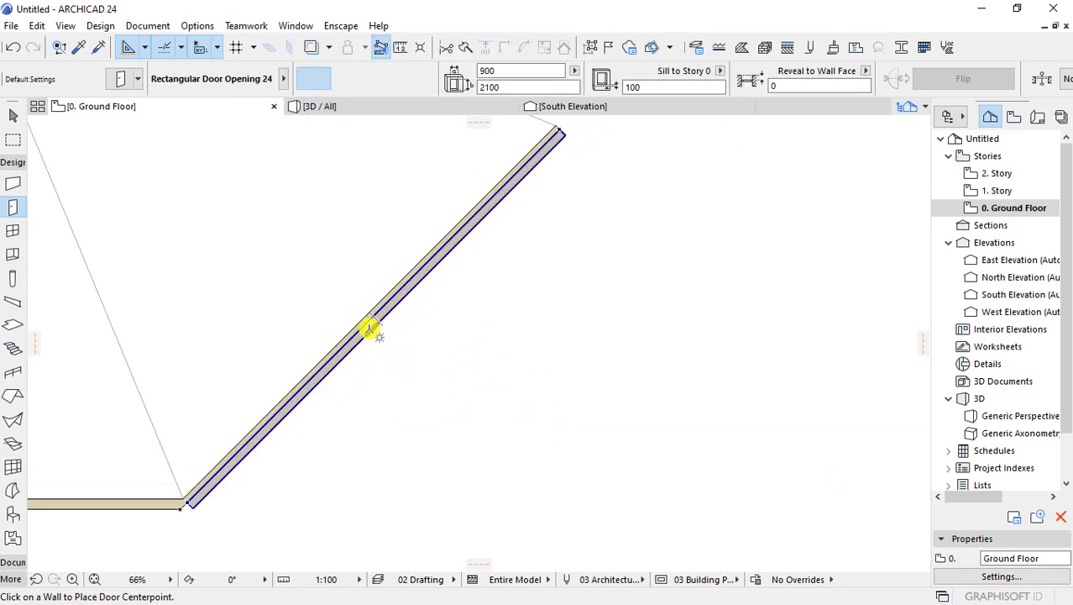
click(382, 325)
click(410, 354)
scroll(383, 318, up, 2)
scroll(383, 311, up, 2)
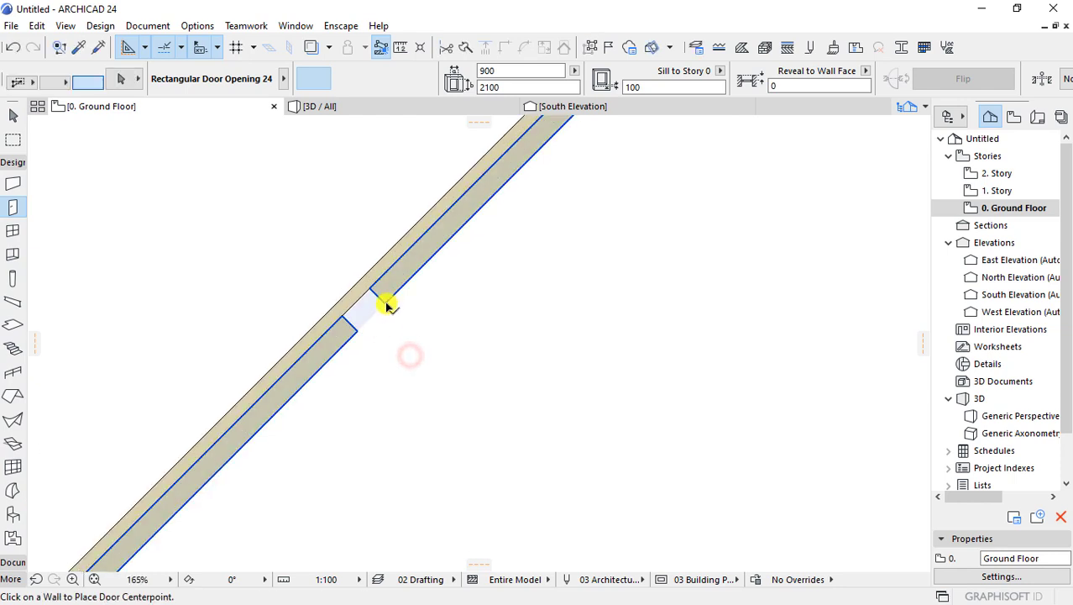
scroll(385, 306, up, 1)
click(385, 305)
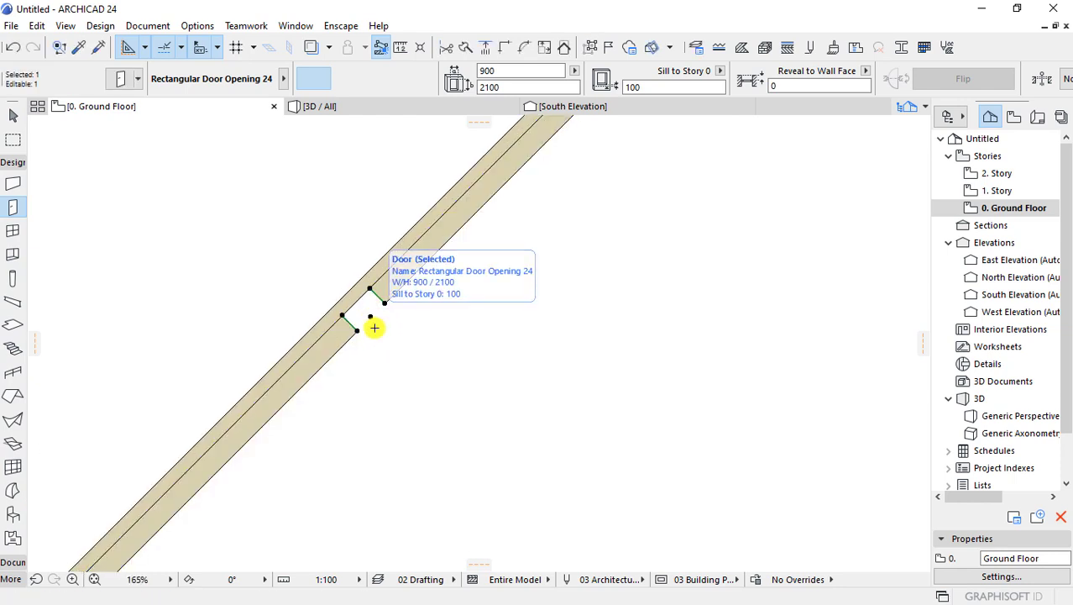
key(ctrl+t)
key(Escape)
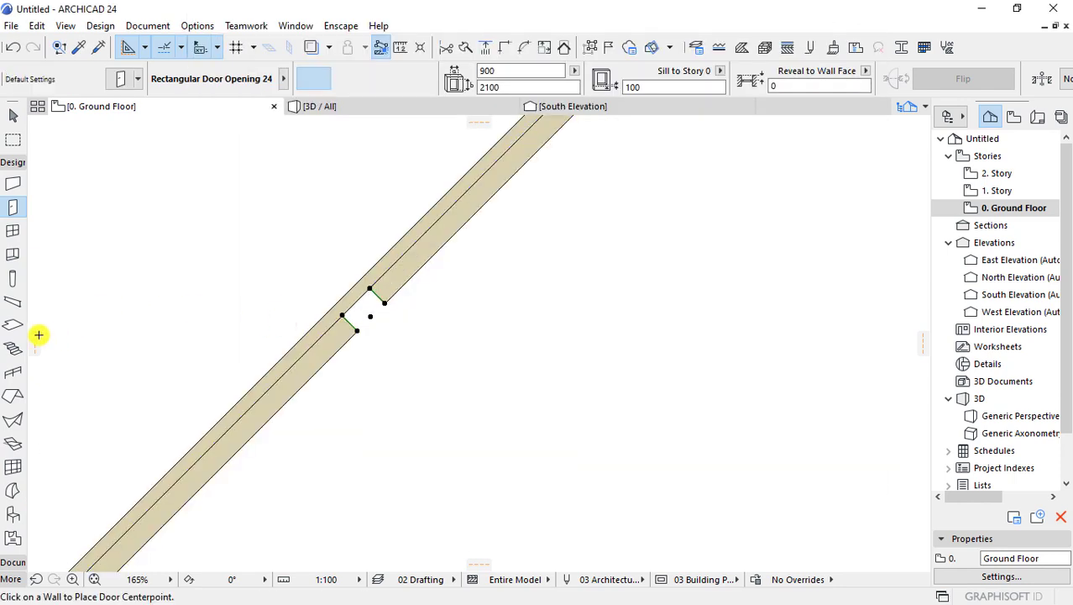
- Choose Rectangular Window Opening 24 as the default window
click(12, 235)
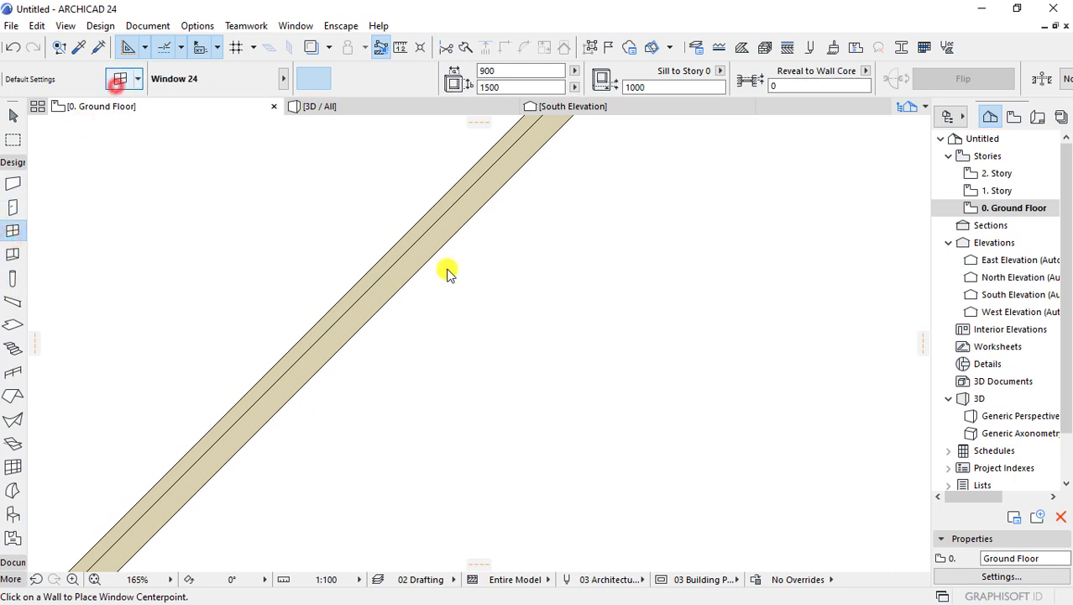
key(ctrl+t)
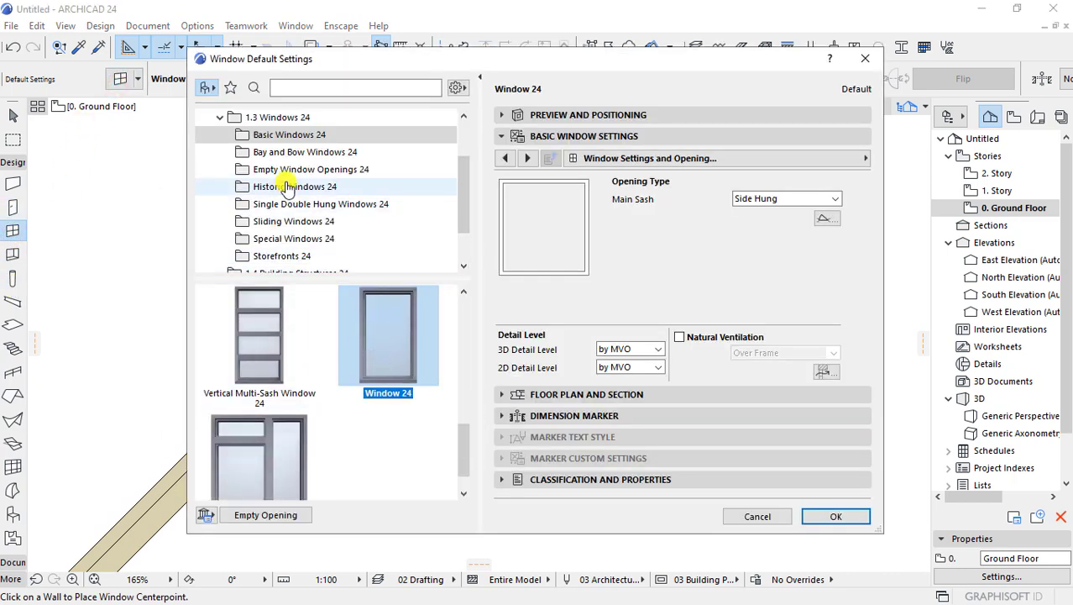
click(287, 169)
scroll(271, 470, down, 3)
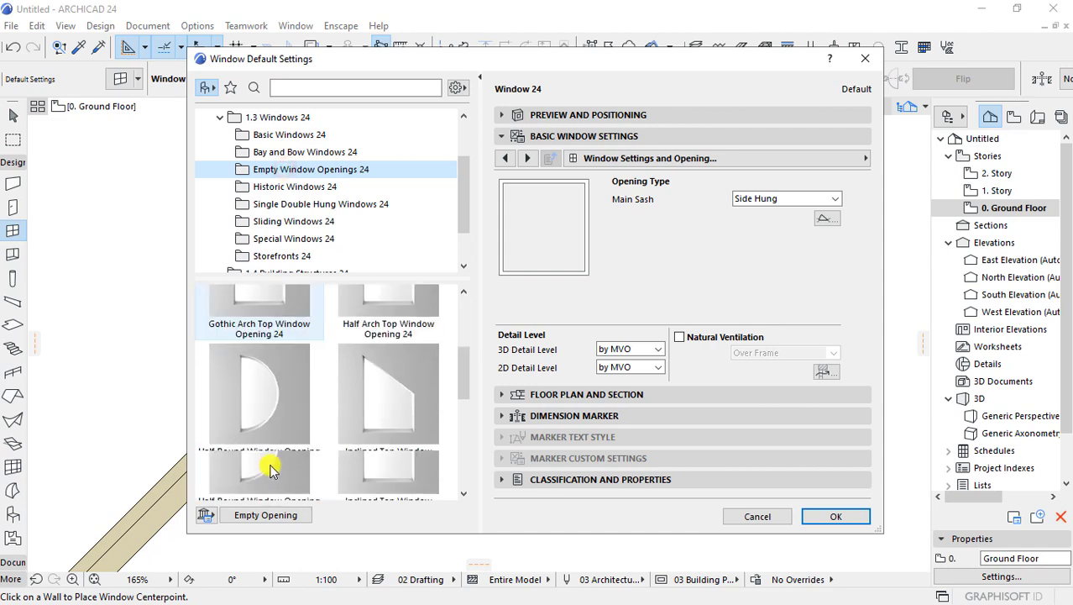
scroll(278, 468, down, 2)
scroll(370, 474, down, 2)
click(388, 403)
- Place a rectangular window opening in the diagonal wall, widened to 2000
click(835, 516)
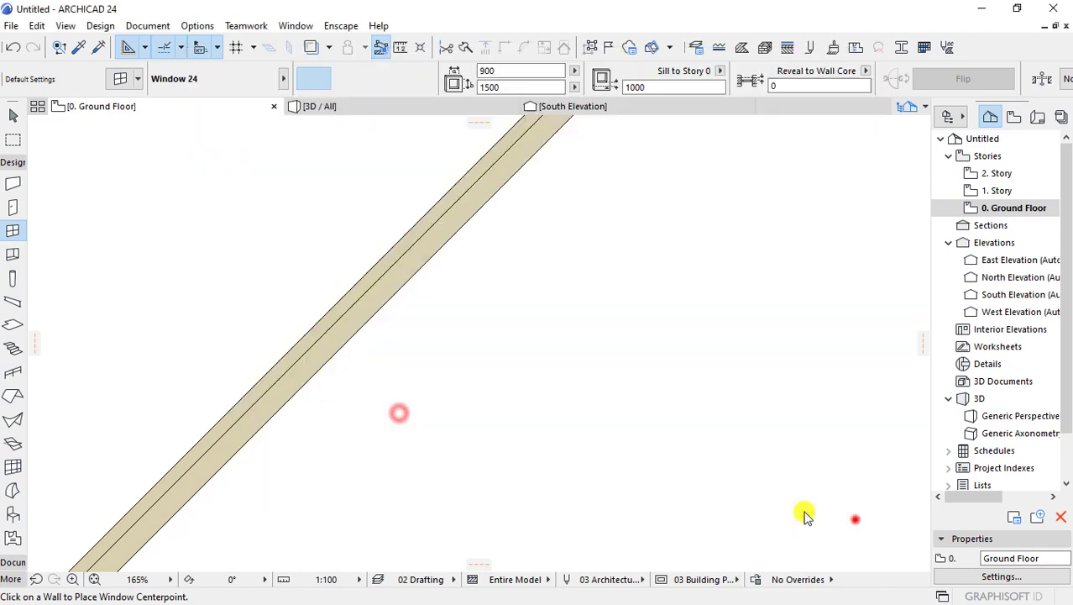
click(344, 312)
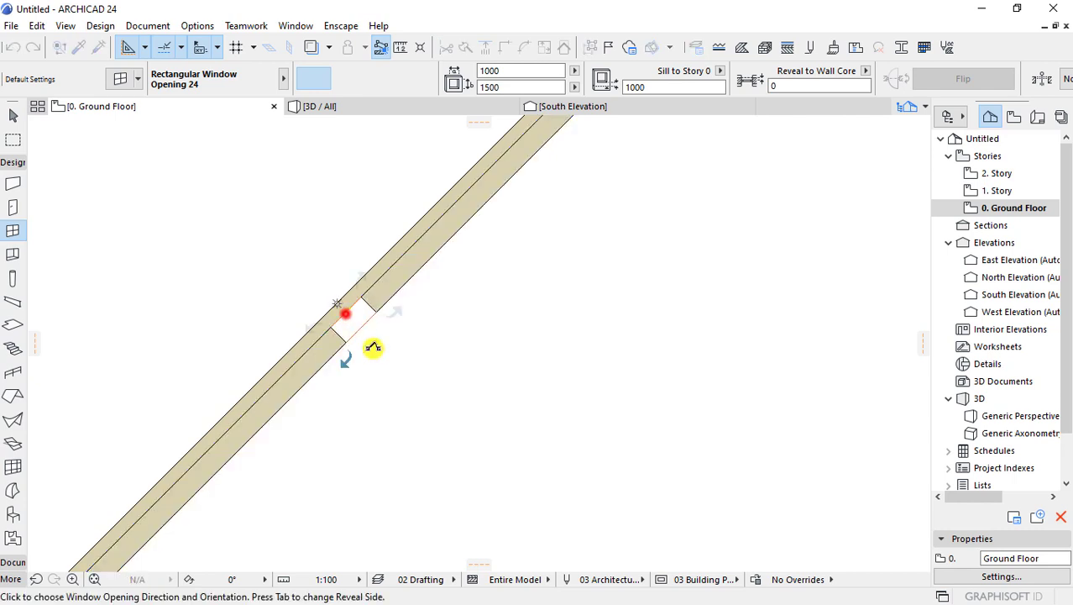
click(465, 398)
click(376, 310)
text(2000)
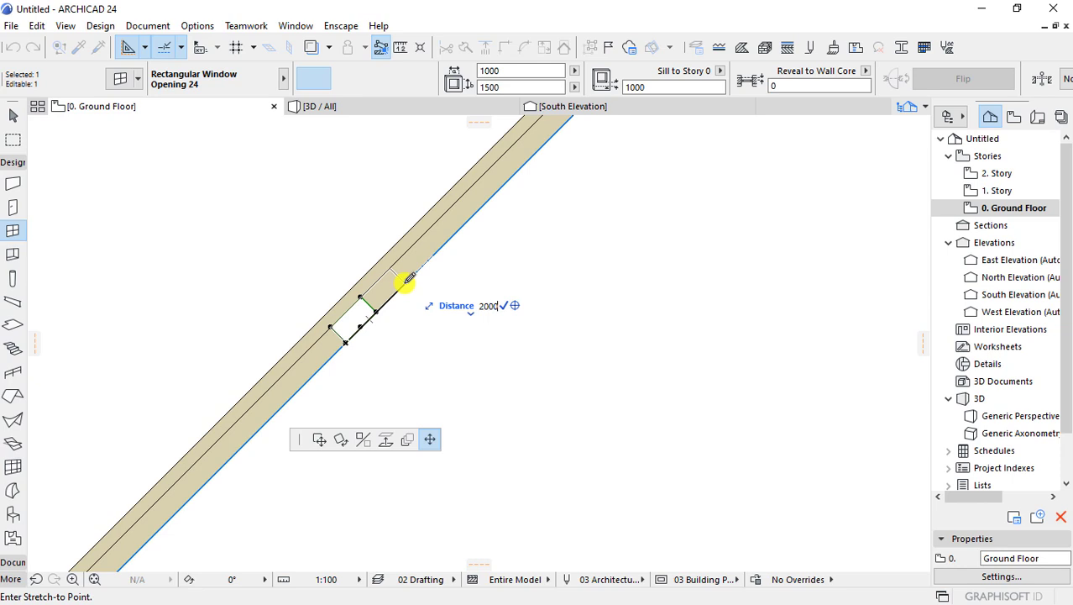
key(Return)
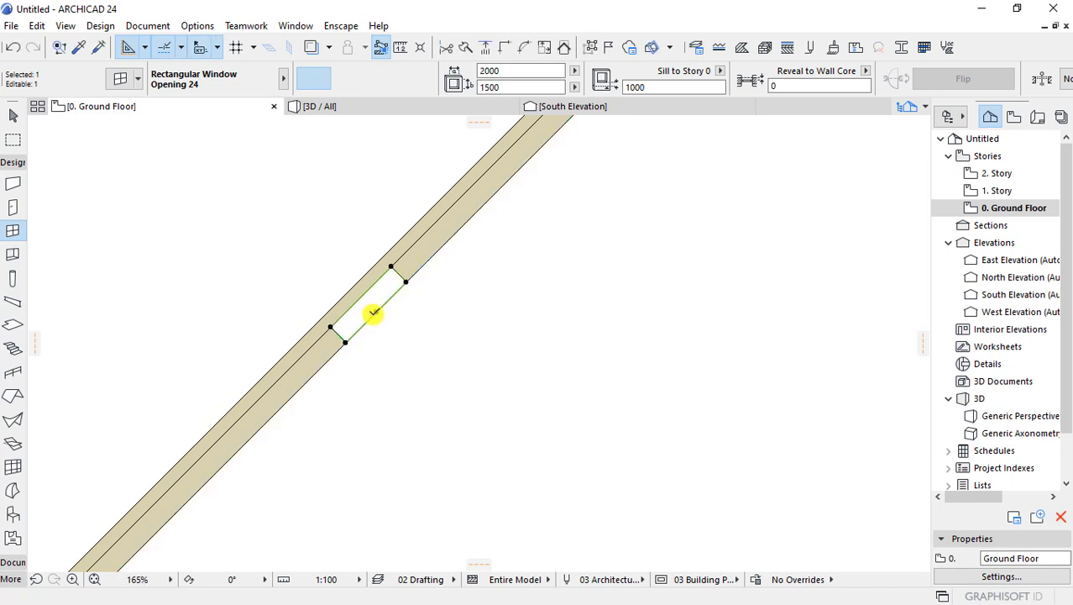
click(374, 312)
click(356, 305)
- Move the window further up the diagonal wall
scroll(356, 306, down, 3)
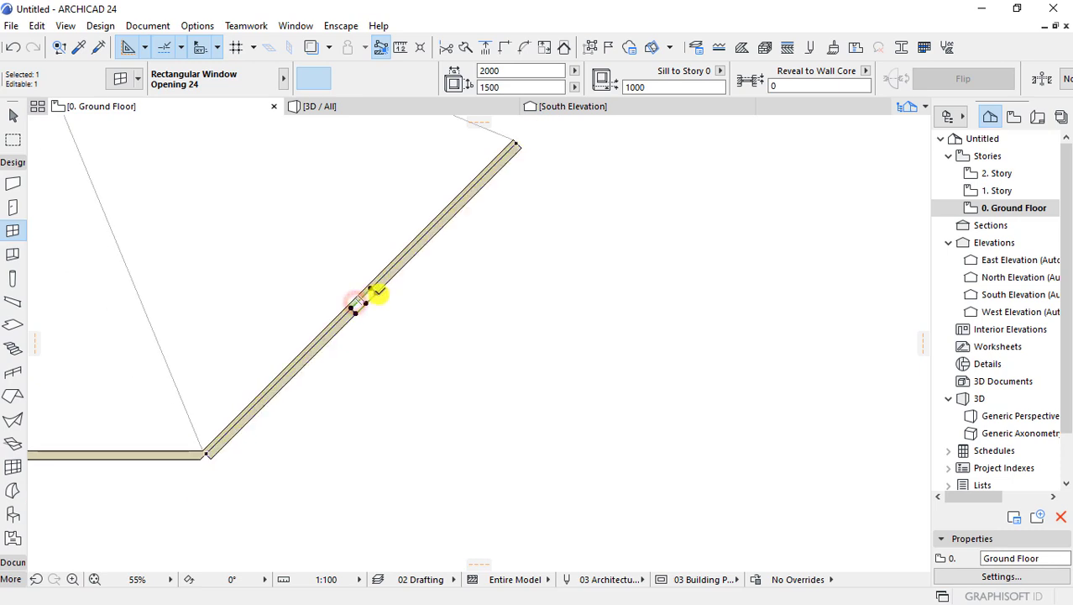
scroll(422, 302, up, 1)
scroll(420, 302, up, 1)
shift+click(383, 283)
scroll(383, 283, down, 1)
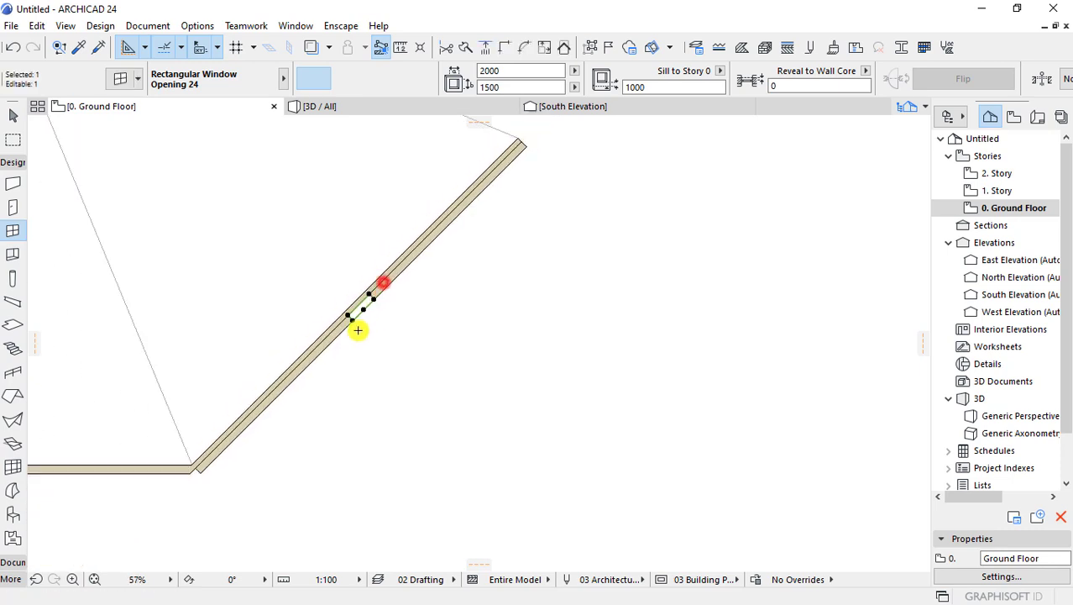
scroll(403, 289, down, 1)
scroll(403, 289, up, 2)
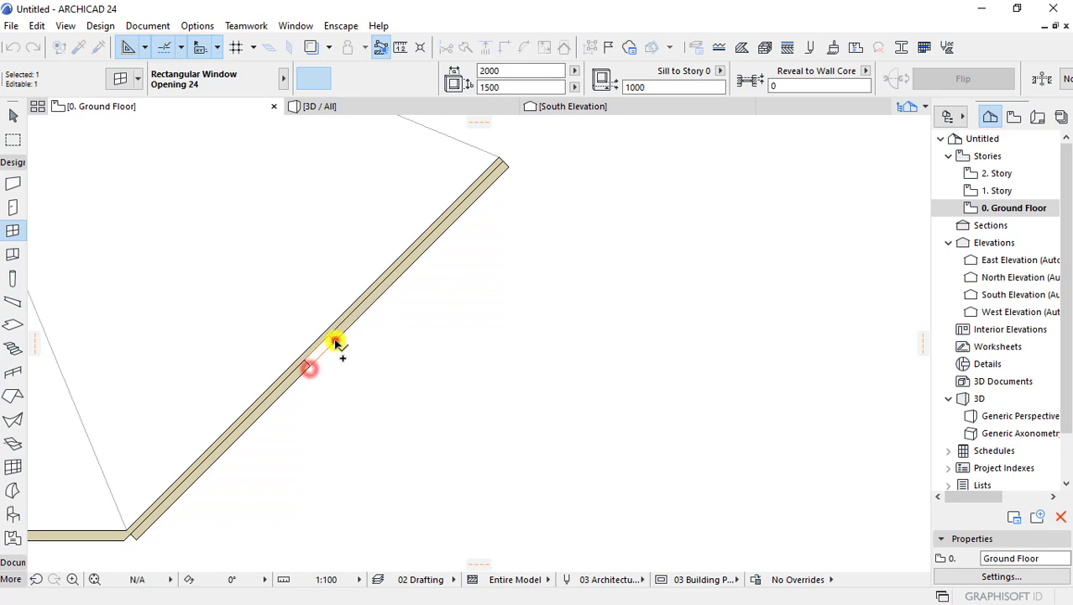
click(336, 342)
click(349, 331)
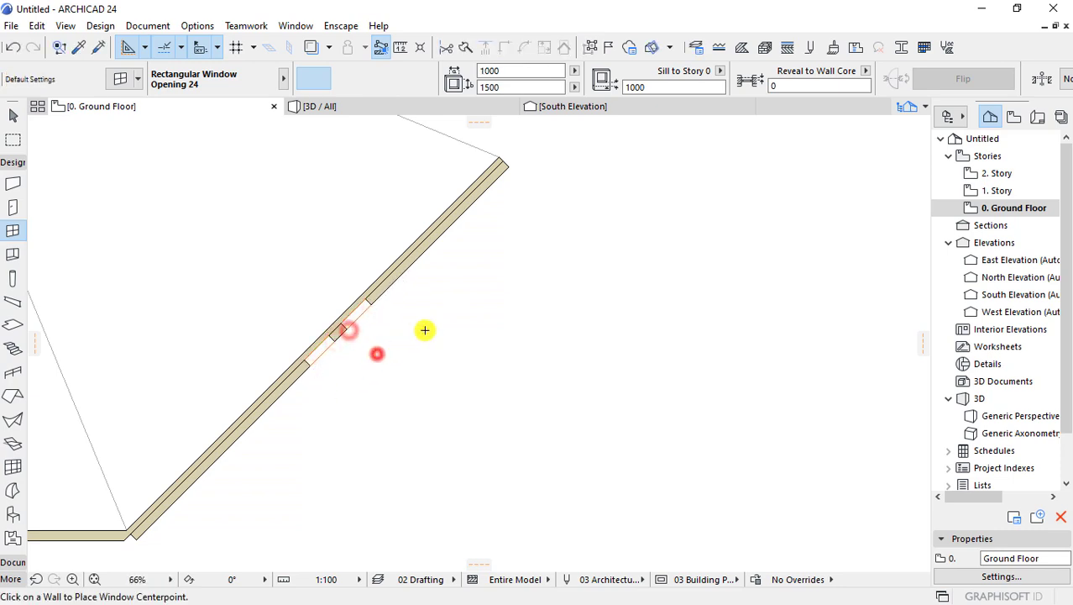
scroll(425, 330, down, 2)
scroll(433, 321, up, 4)
- Widen the window to 3000 and shift it slightly down the wall
click(392, 300)
scroll(390, 303, down, 4)
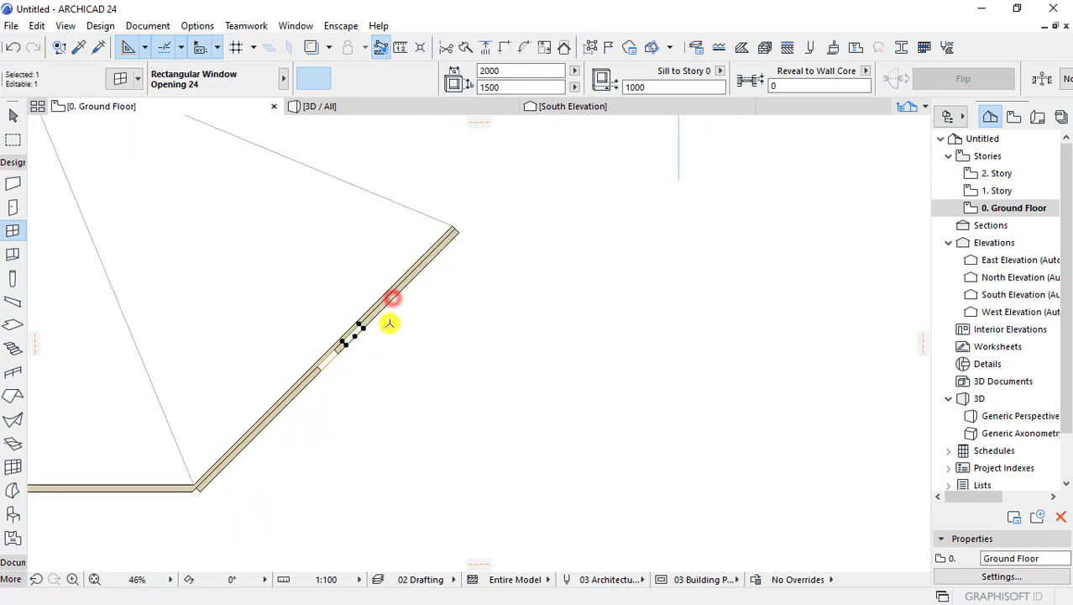
scroll(390, 323, up, 3)
click(312, 378)
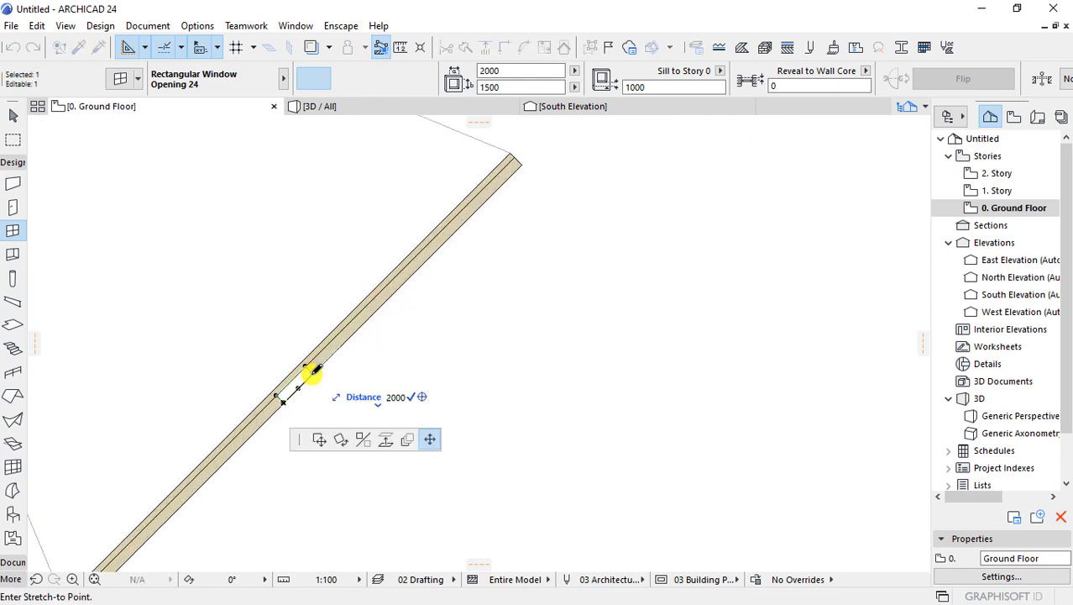
text(0)
key(Return)
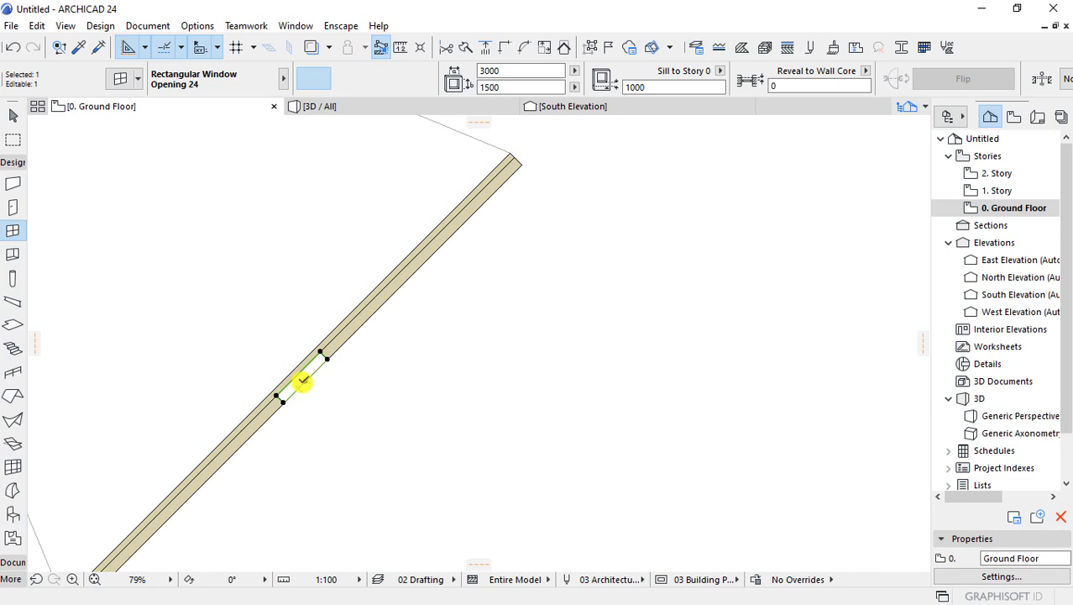
click(305, 381)
click(298, 388)
- Drag multiple evenly spaced copies of the 3000 window along the wall
key(ctrl+d)
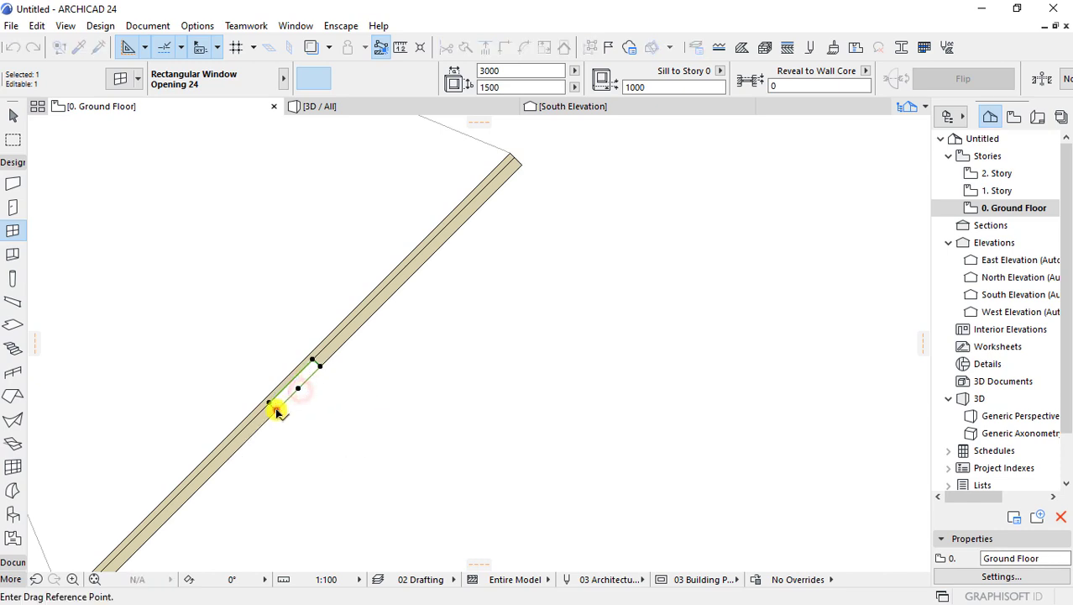
click(319, 365)
text(1000)
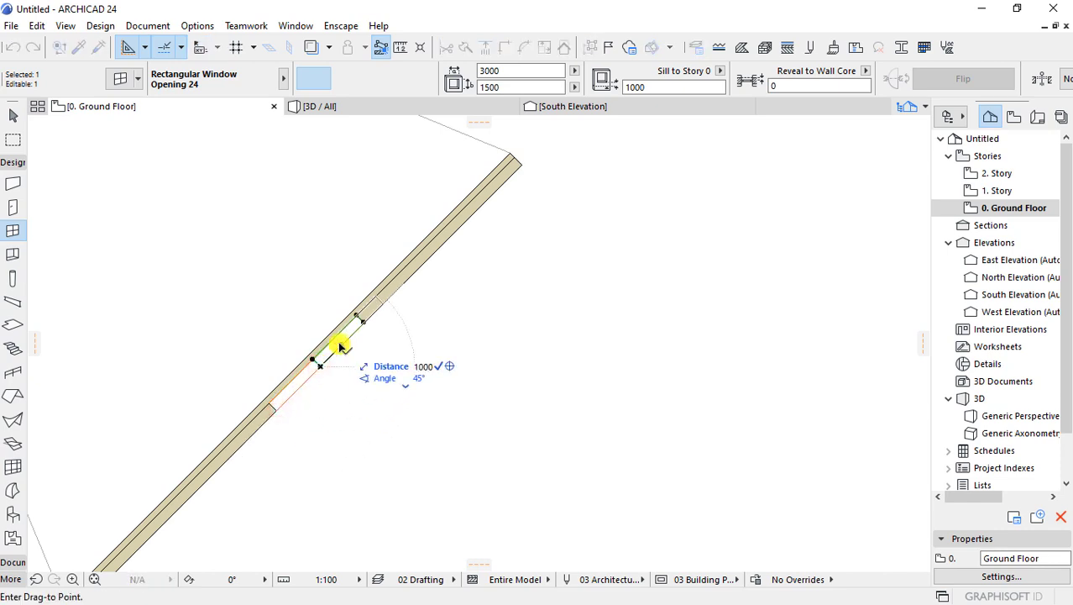
key(Return)
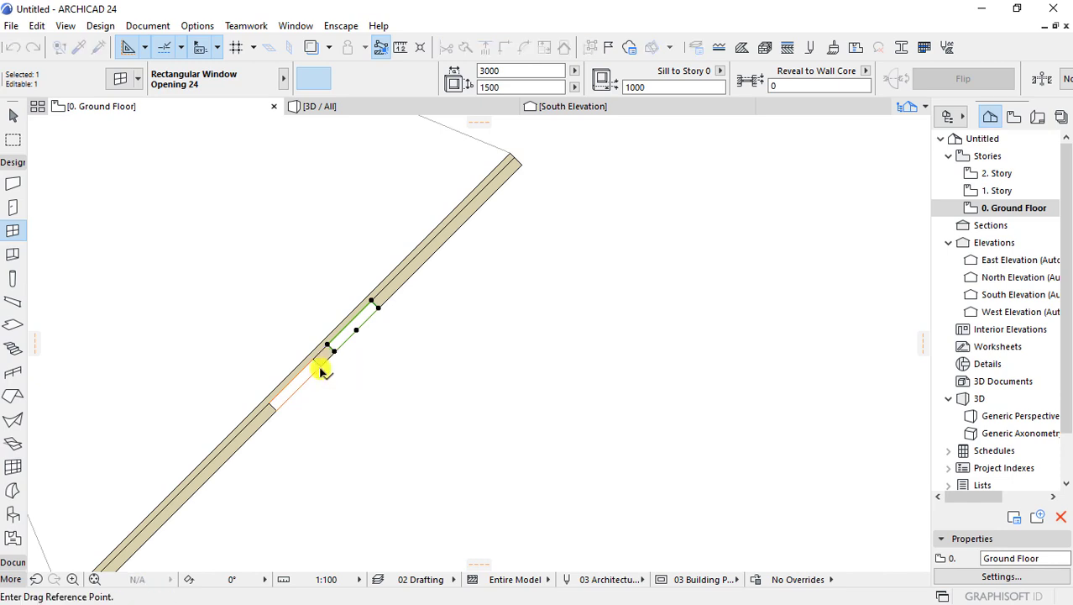
click(320, 367)
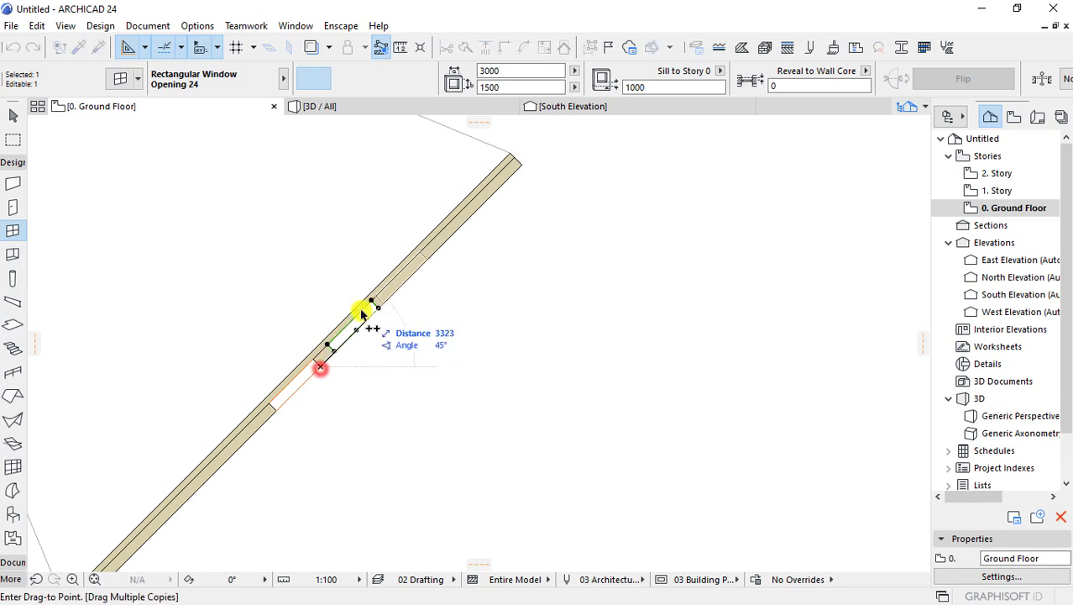
click(434, 246)
scroll(470, 277, down, 3)
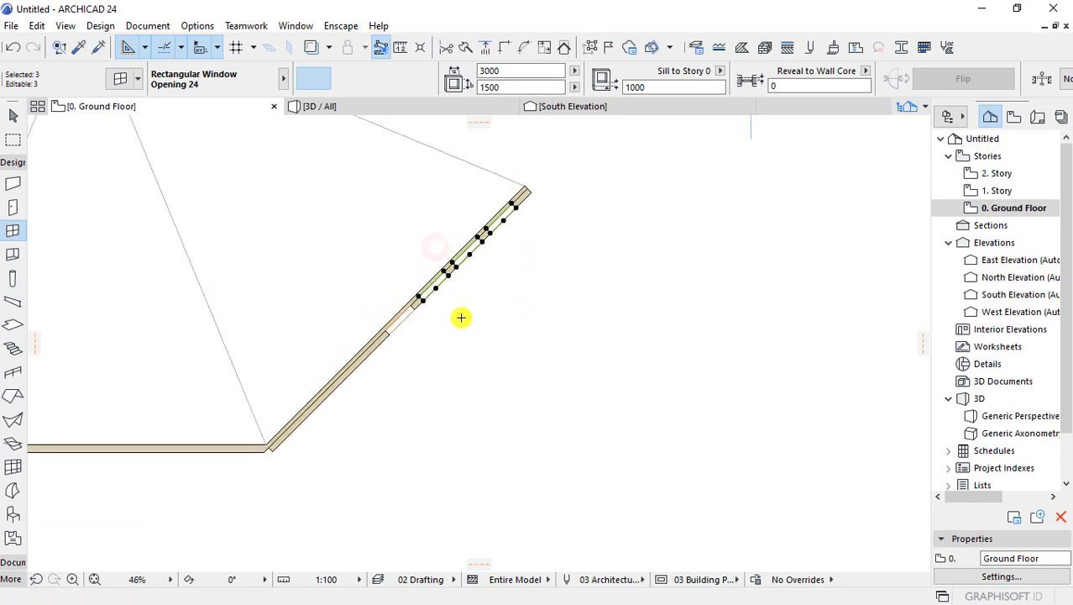
click(406, 329)
click(453, 348)
scroll(664, 290, down, 2)
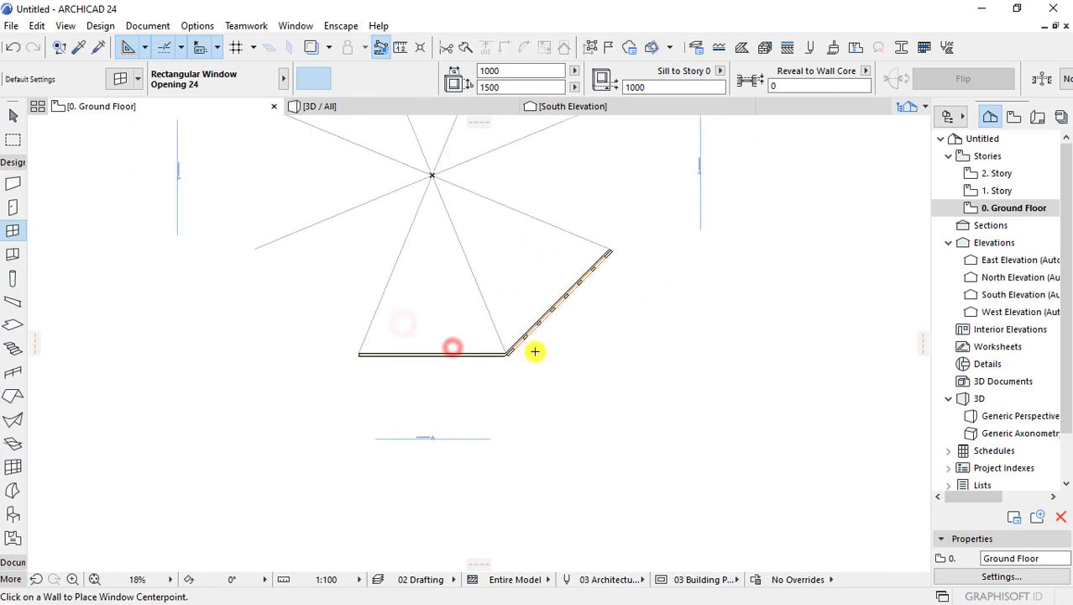
- Fit and orbit the 3D view to inspect the window openings, comparing with the Ground Floor plan
click(364, 105)
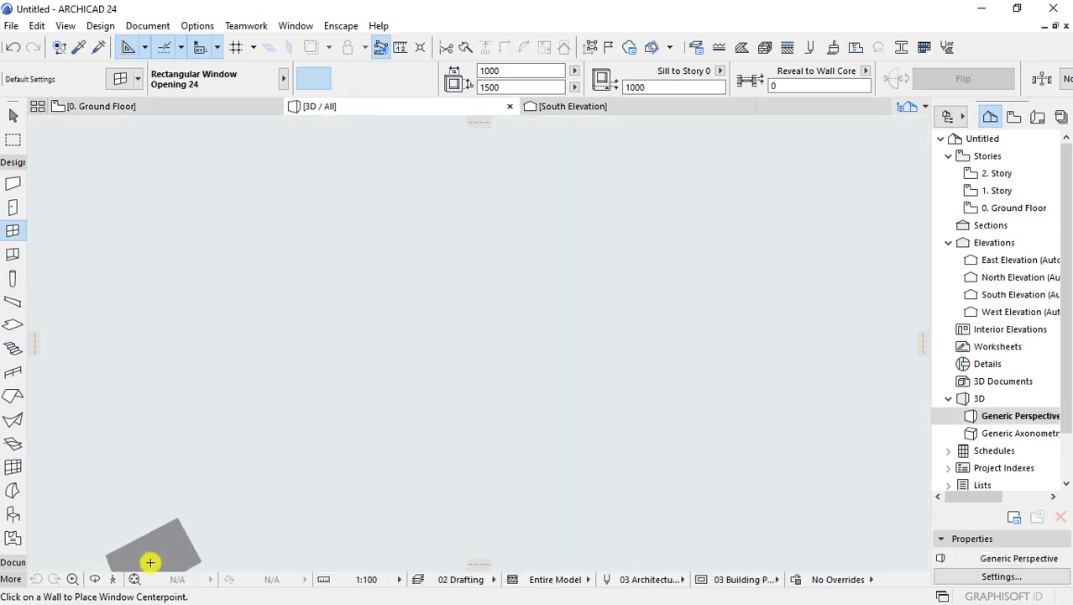
click(134, 579)
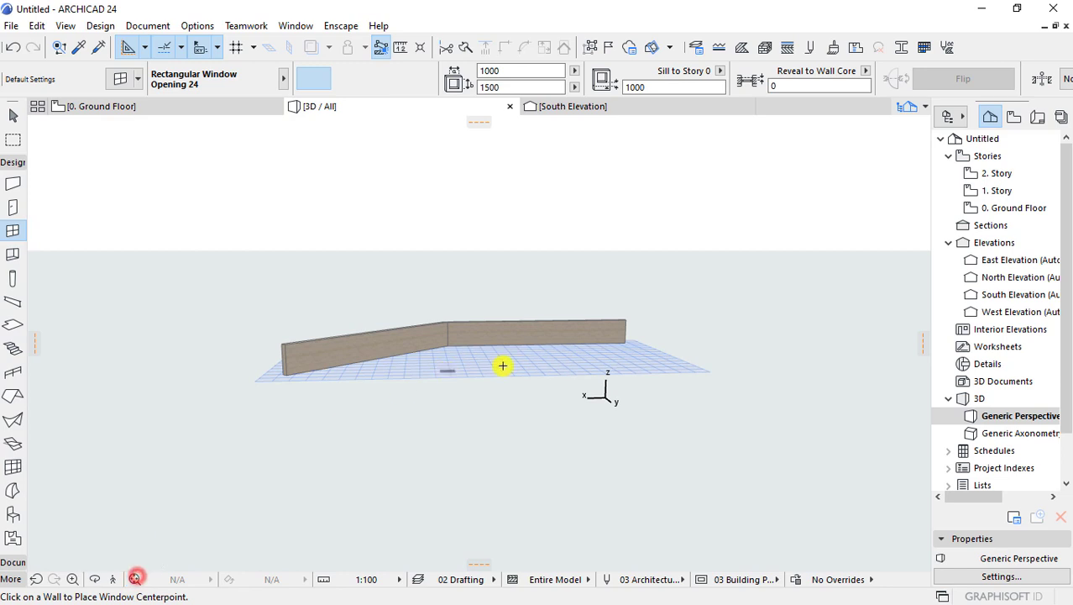
mouse_move(503, 366)
shift+middle_down()
mouse_move(88, 372)
mouse_move(455, 377)
mouse_move(300, 328)
mouse_move(433, 333)
mouse_move(219, 312)
mouse_move(448, 371)
mouse_move(627, 340)
mouse_move(668, 351)
mouse_move(544, 379)
mouse_move(535, 357)
mouse_move(660, 268)
mouse_move(650, 271)
mouse_move(646, 314)
mouse_move(357, 307)
mouse_move(430, 341)
mouse_move(606, 326)
mouse_move(733, 350)
mouse_move(588, 278)
shift+middle_up()
click(138, 107)
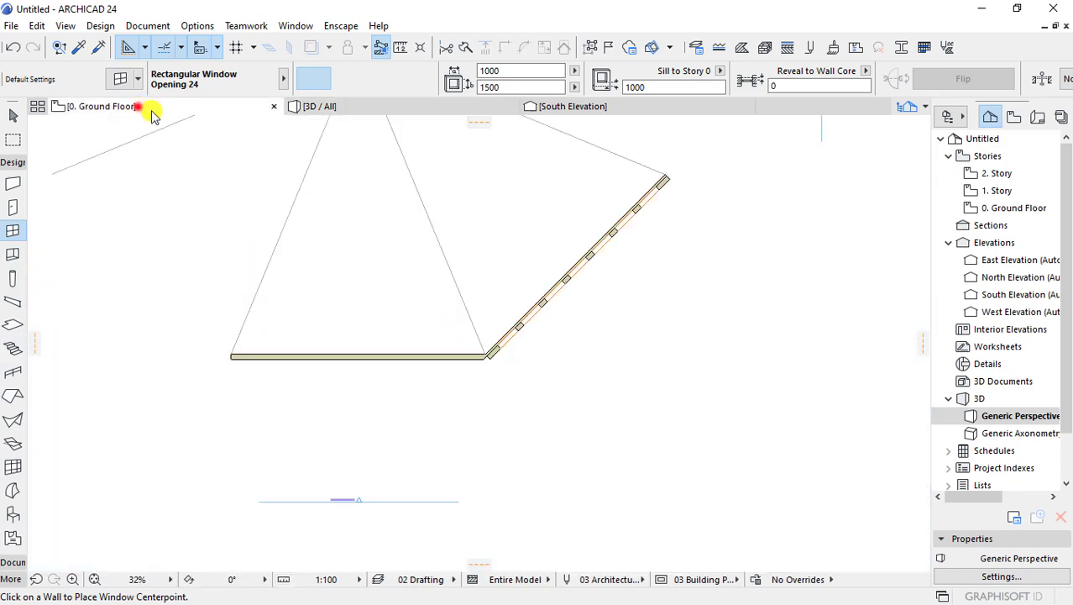
scroll(467, 374, down, 3)
scroll(487, 348, up, 1)
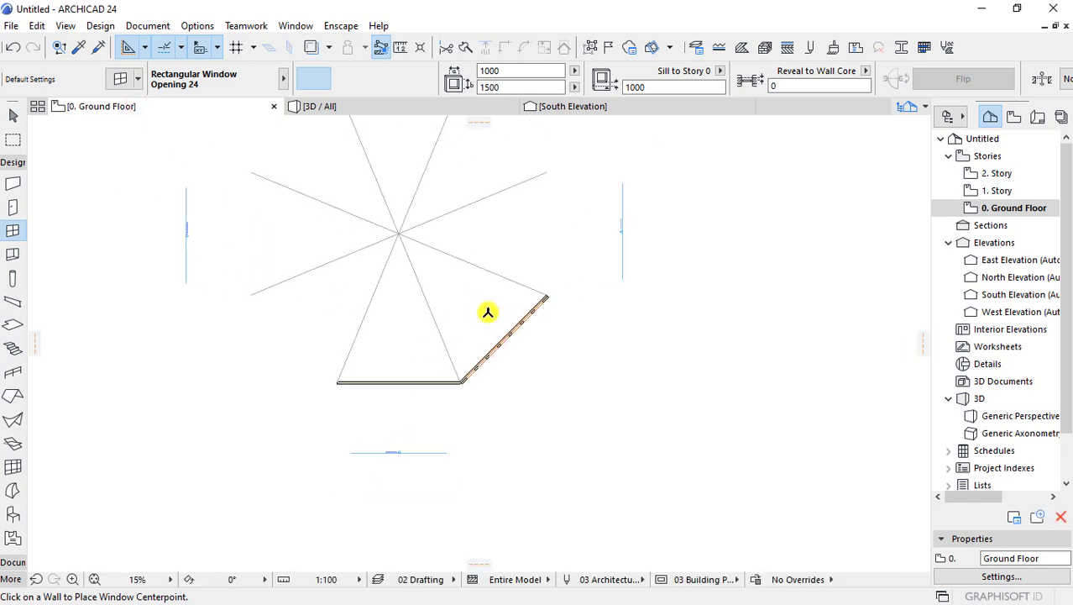
click(352, 106)
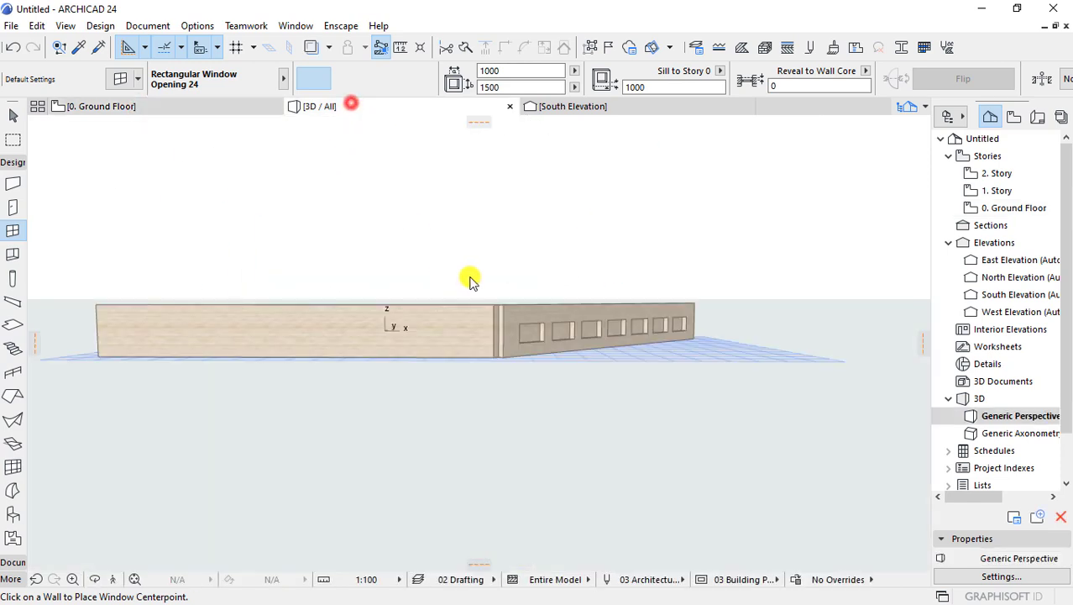
click(999, 211)
- Set Ground Floor and Story 1 heights to 5000 in Story Settings, putting story 2 at 10000
right_click(1000, 211)
click(924, 416)
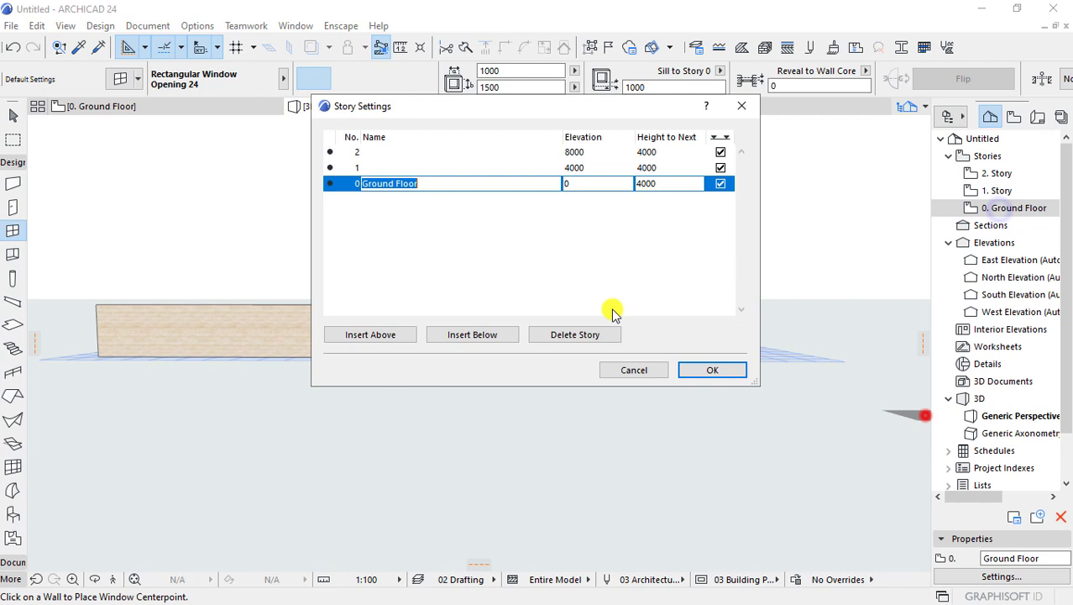
click(640, 168)
text(5000)
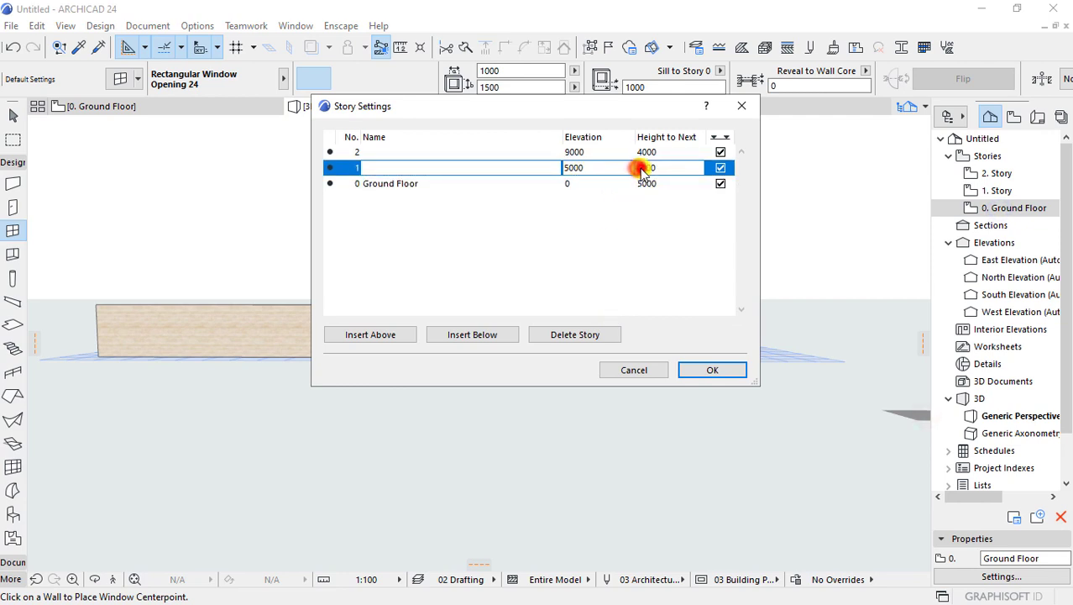
click(643, 152)
text(5000)
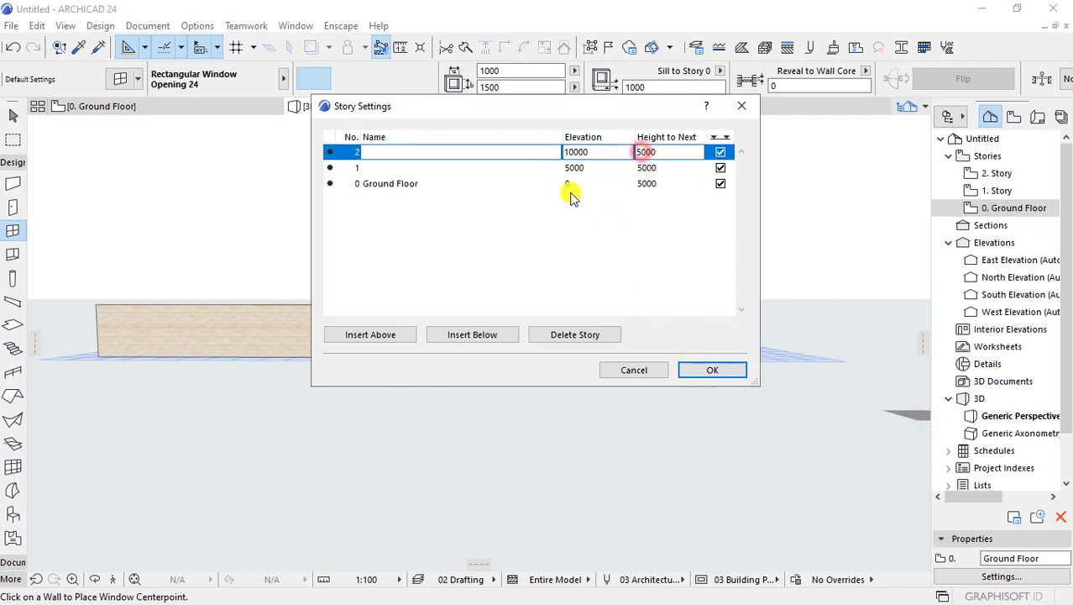
click(473, 183)
click(722, 369)
mouse_move(659, 376)
shift+middle_down()
mouse_move(344, 390)
mouse_move(656, 335)
mouse_move(421, 345)
mouse_move(626, 313)
mouse_move(237, 371)
shift+middle_up()
scroll(656, 335, down, 5)
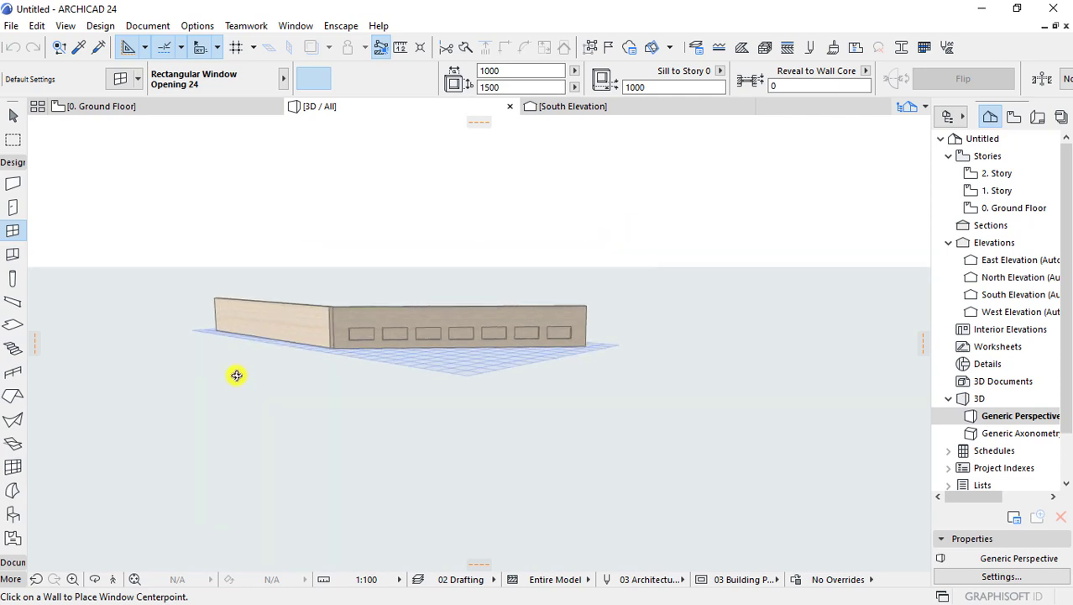
- Select all seven window openings in the angled ground-floor wall
scroll(517, 360, up, 2)
scroll(510, 334, up, 2)
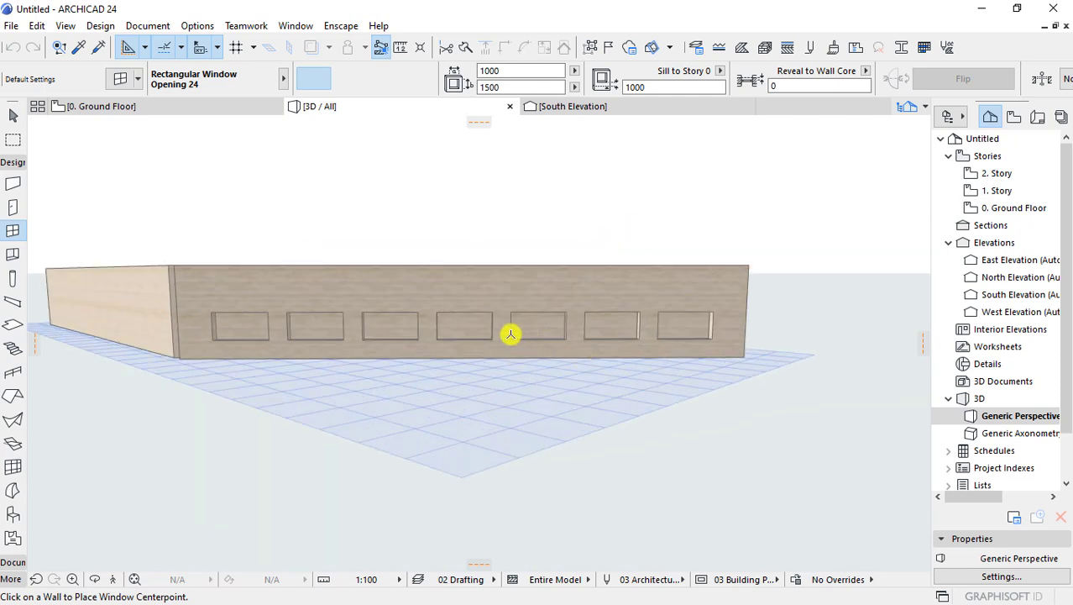
click(266, 313)
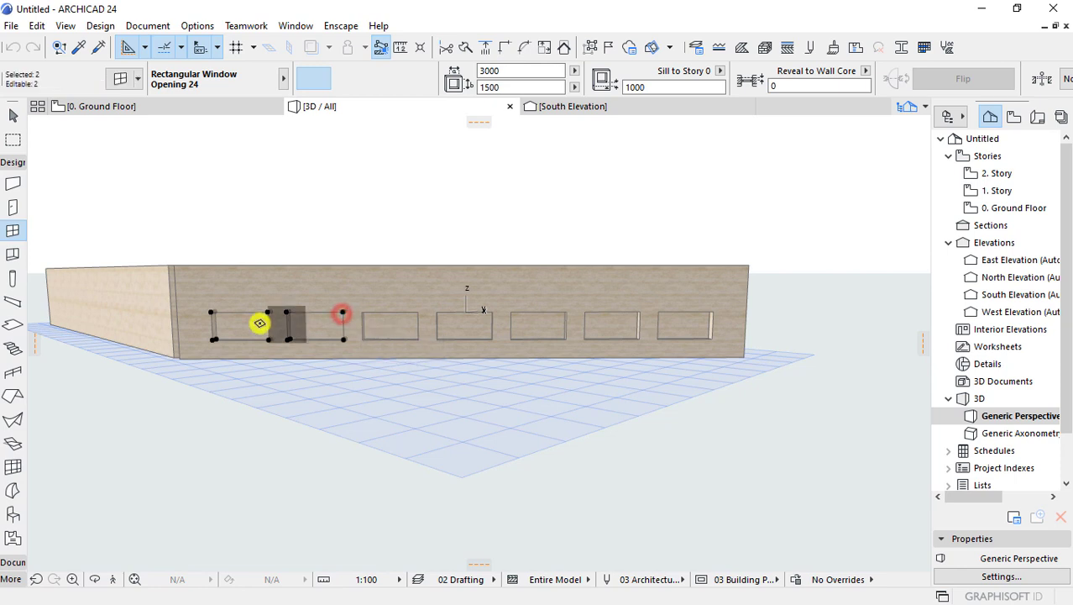
shift+click(701, 324)
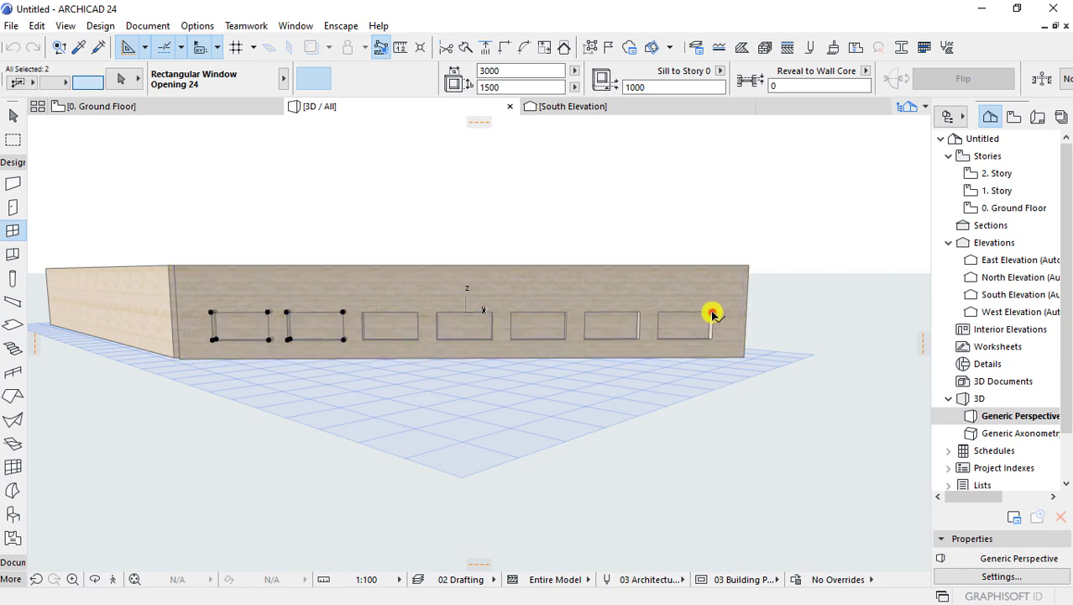
key(ctrl+f)
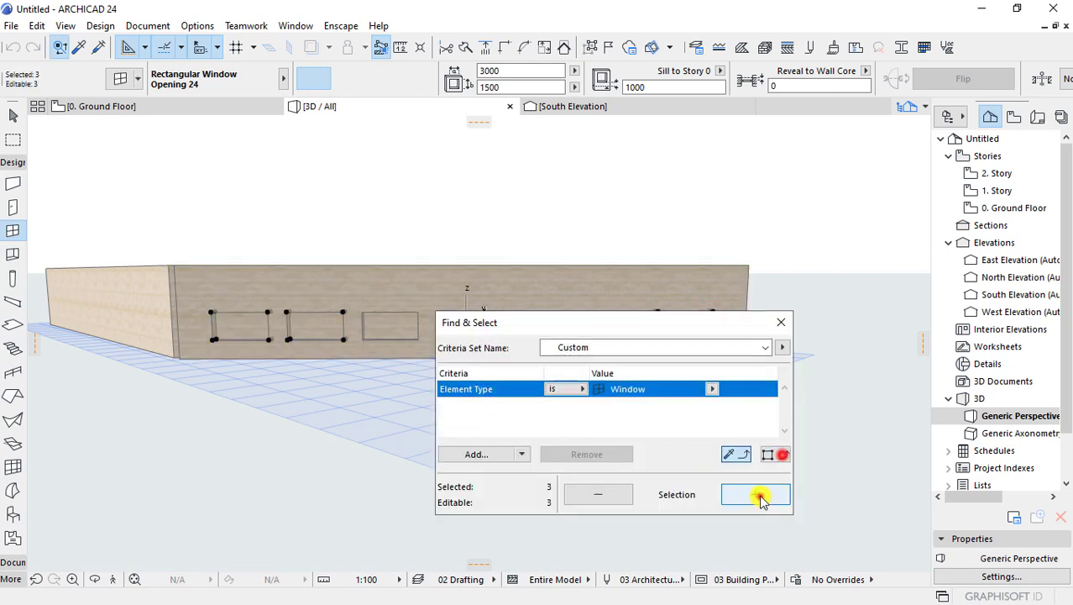
click(782, 323)
- Set the seven windows' height to 4000 and orbit the 3D view to check
click(714, 309)
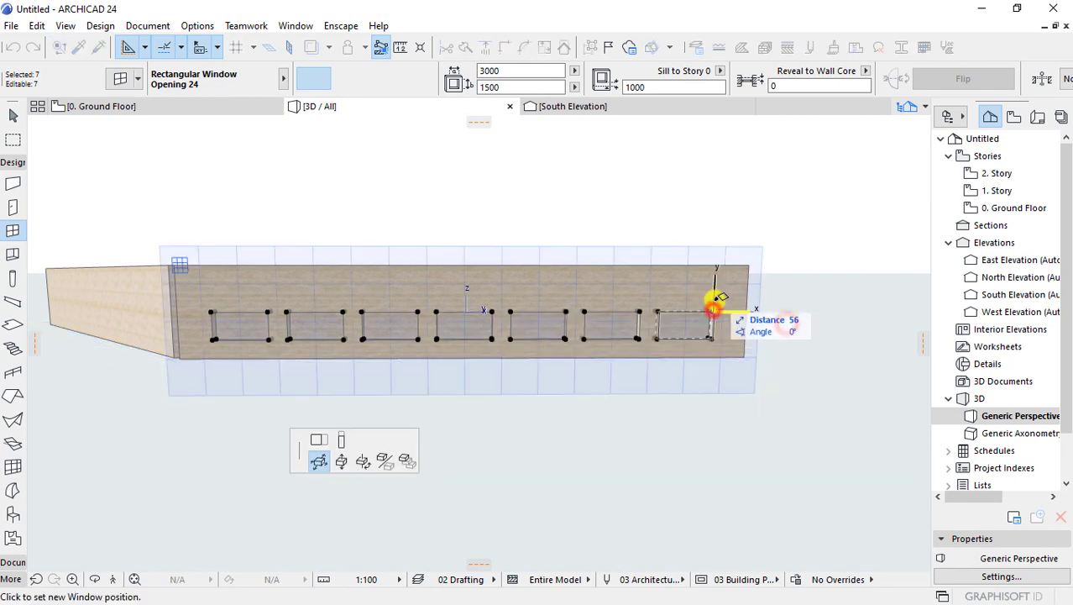
click(342, 437)
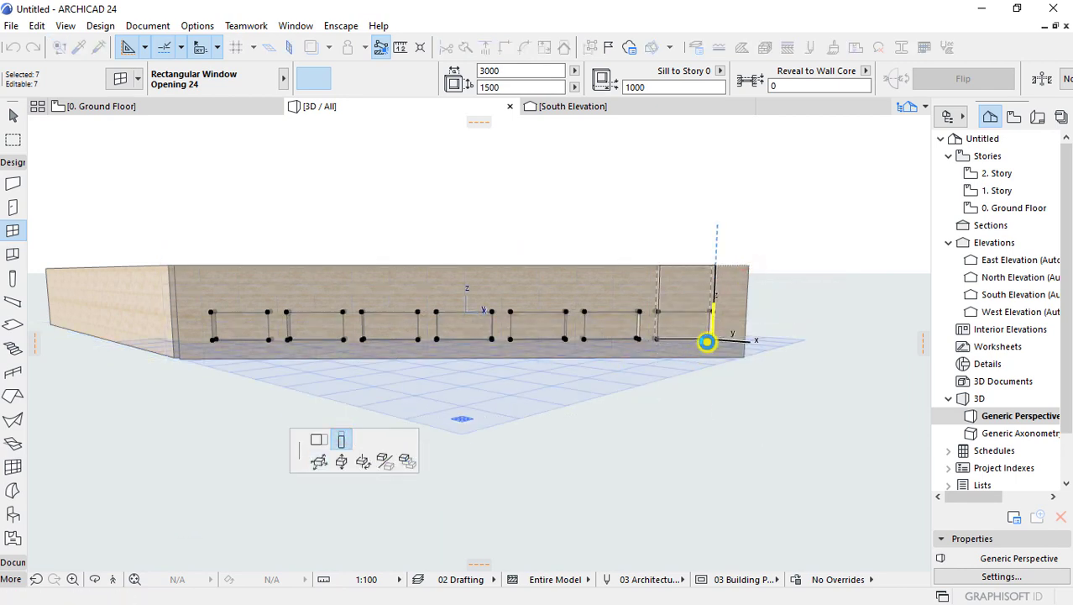
text(4000)
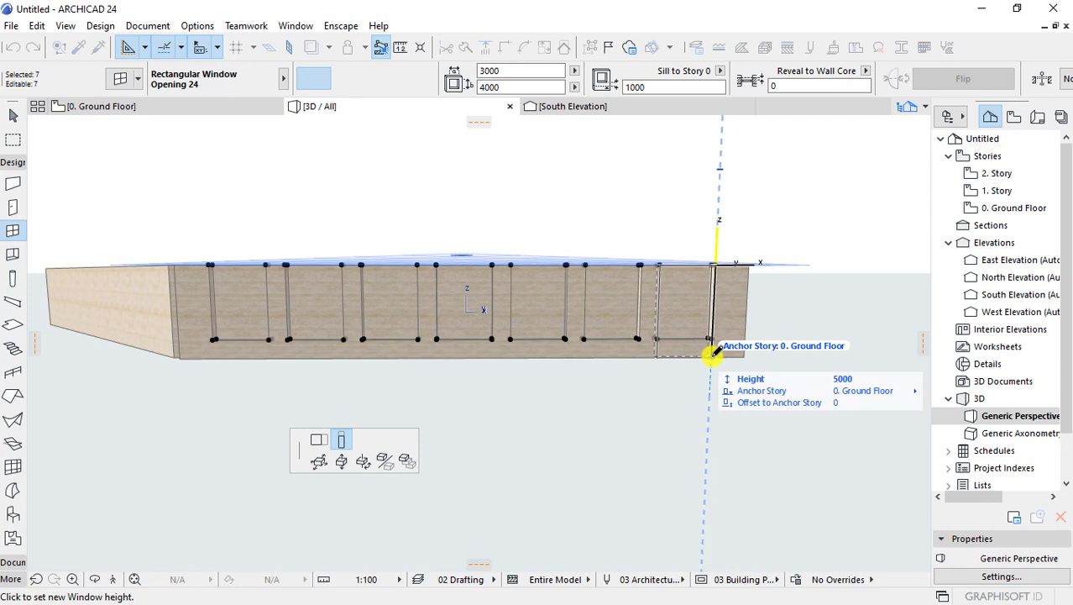
key(Return)
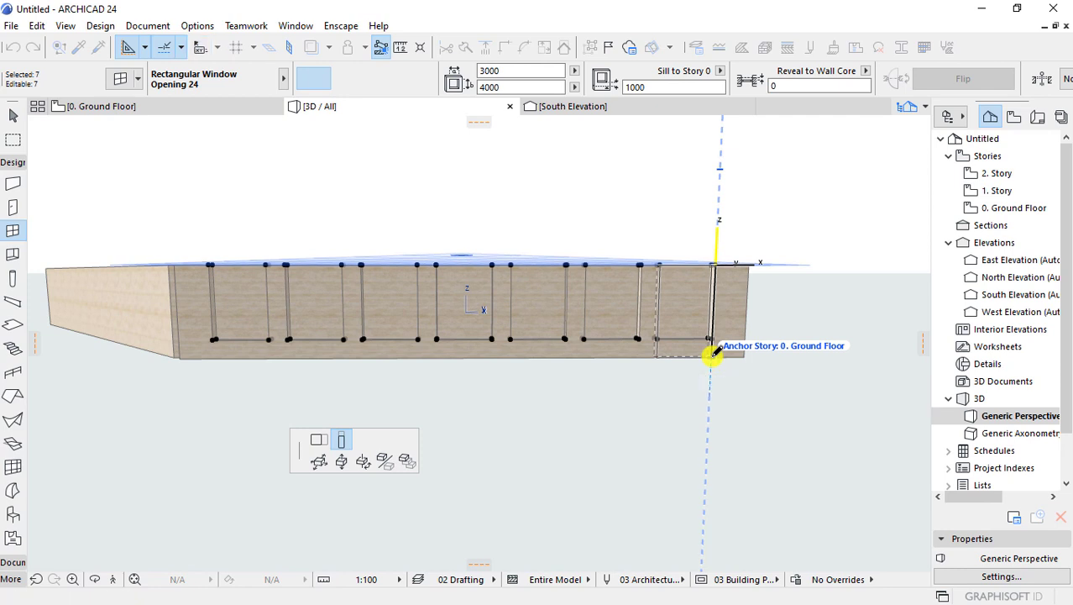
shift+middle_drag(696, 373, 607, 413)
key(Escape)
mouse_move(674, 388)
shift+middle_down()
mouse_move(408, 396)
mouse_move(527, 425)
mouse_move(508, 426)
mouse_move(159, 135)
shift+middle_up()
- On the Ground Floor plan, rotate a copy of the windowed wall -45° about the octagon centre
click(154, 107)
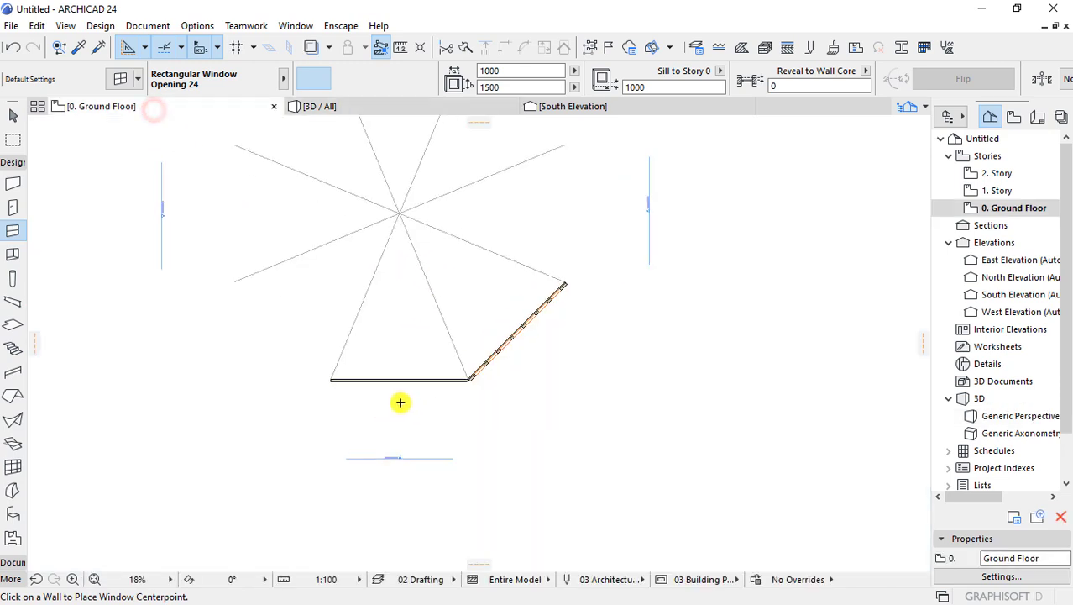
scroll(401, 402, up, 3)
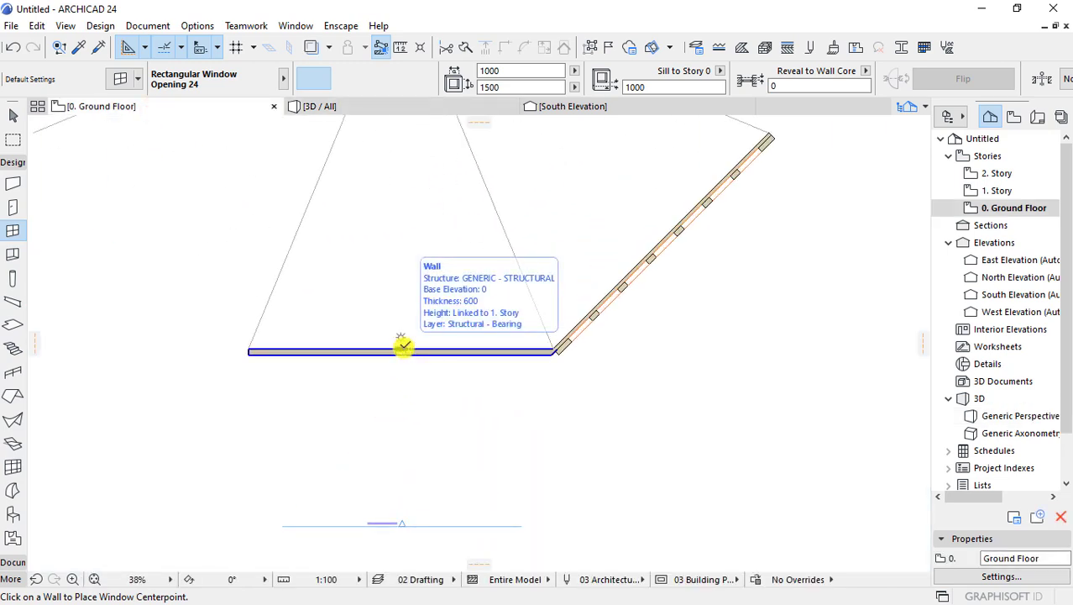
scroll(558, 353, up, 1)
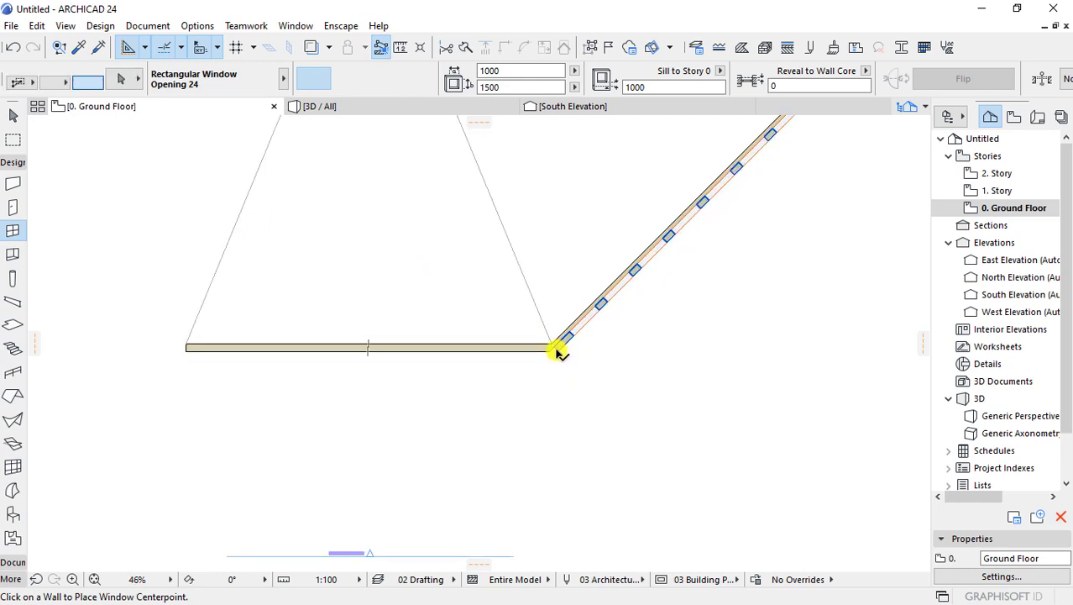
shift+click(558, 353)
scroll(489, 383, down, 2)
scroll(512, 386, up, 1)
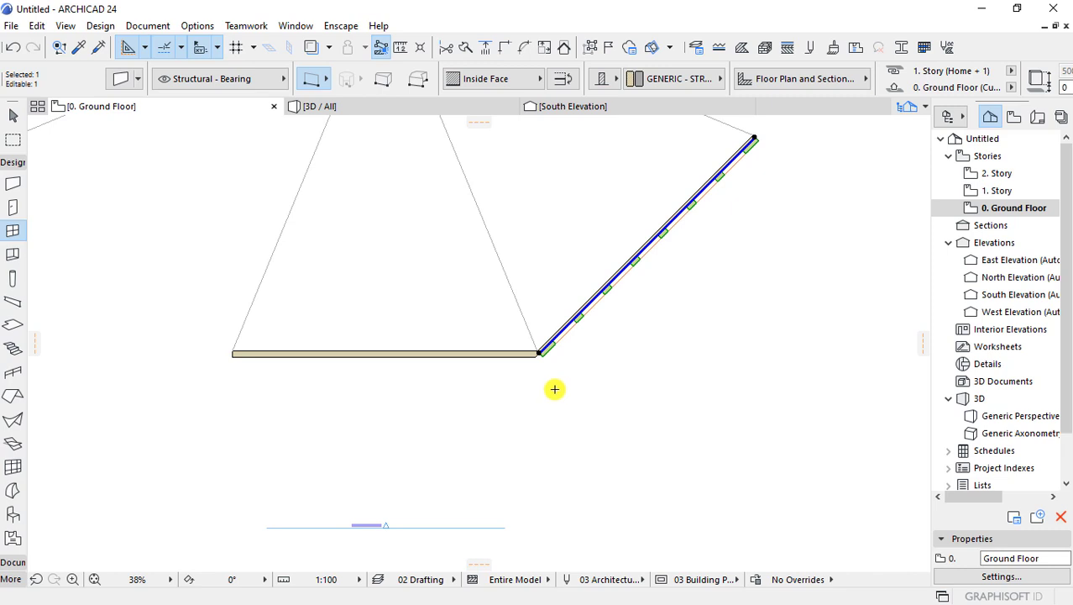
scroll(529, 367, down, 5)
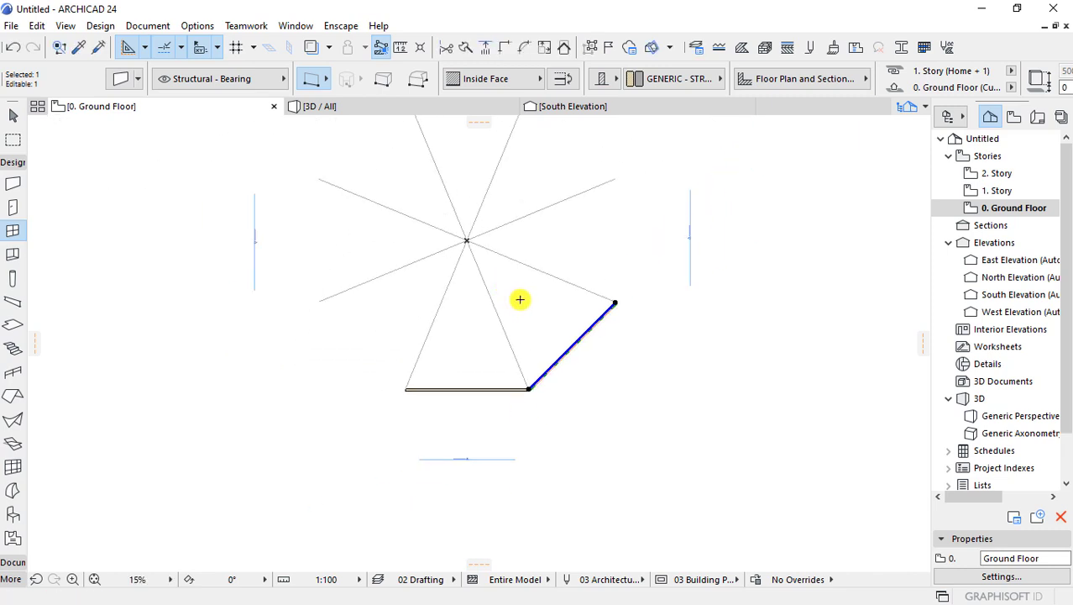
click(467, 243)
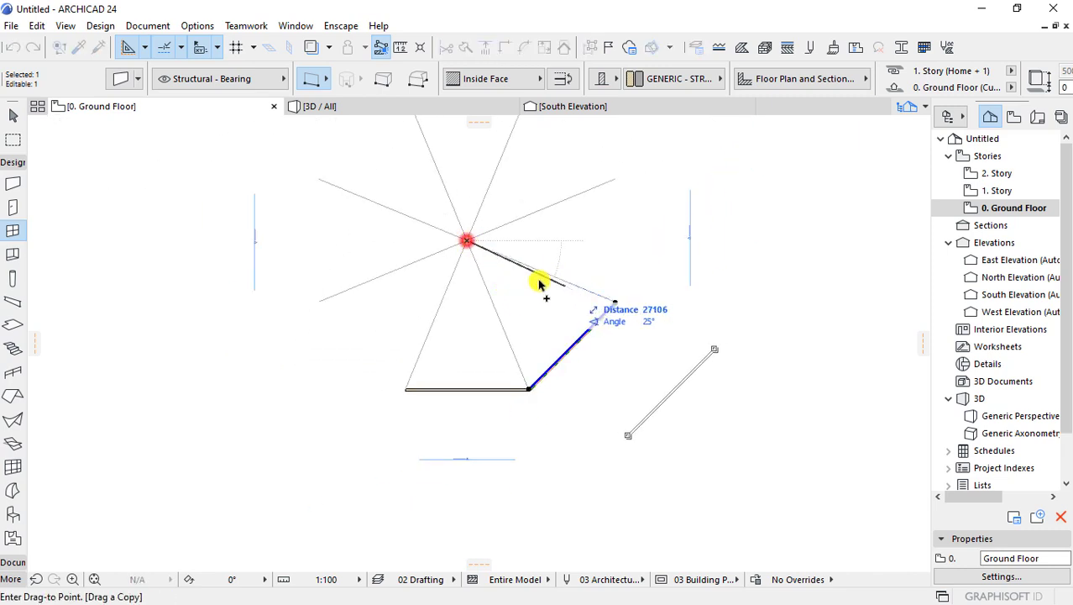
key(ctrl+shift+e)
click(466, 242)
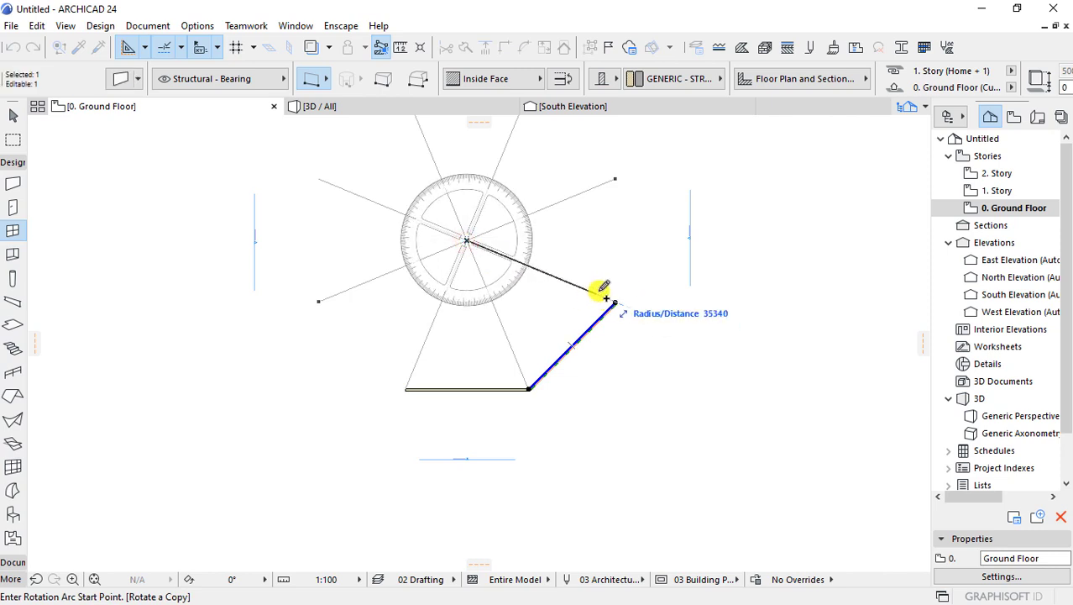
click(619, 300)
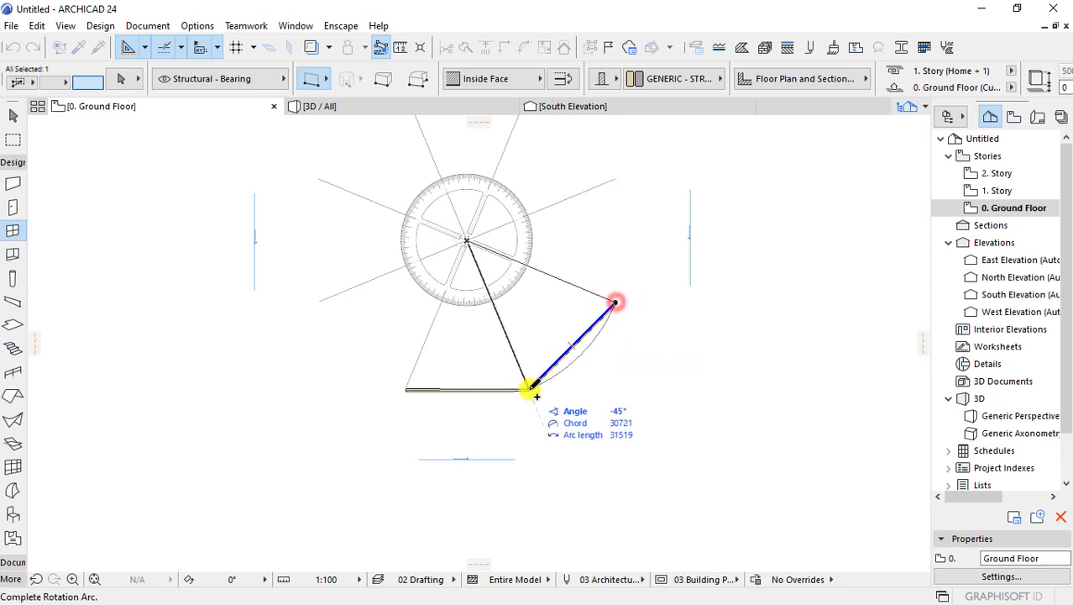
click(531, 389)
scroll(456, 403, up, 1)
scroll(456, 402, up, 3)
- Move the new wall by its corner onto the octagon's bottom side
key(Escape)
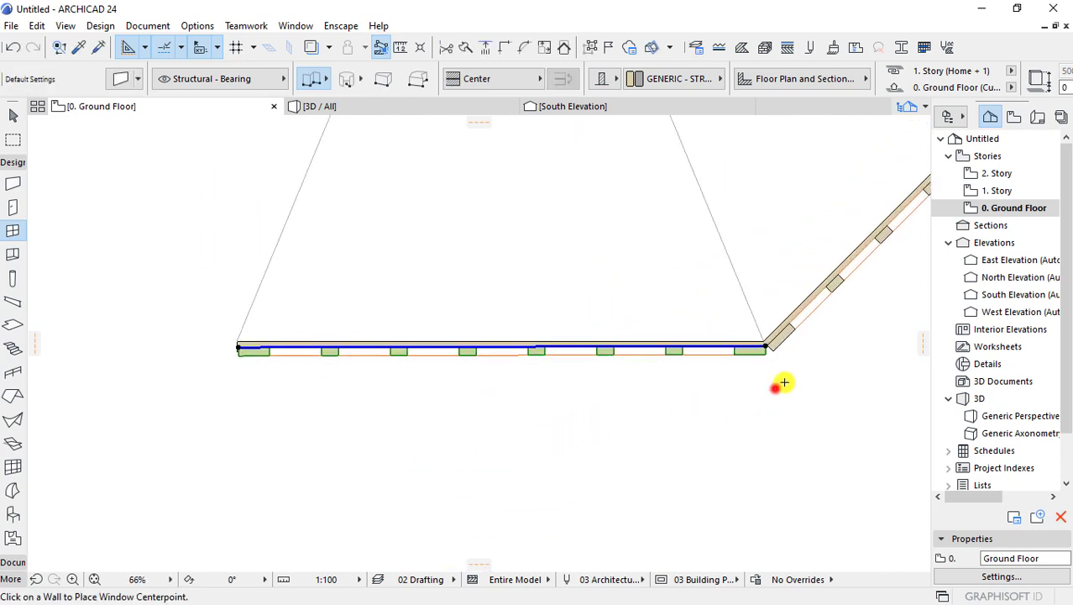
scroll(790, 353, up, 2)
shift+click(726, 354)
scroll(714, 352, up, 2)
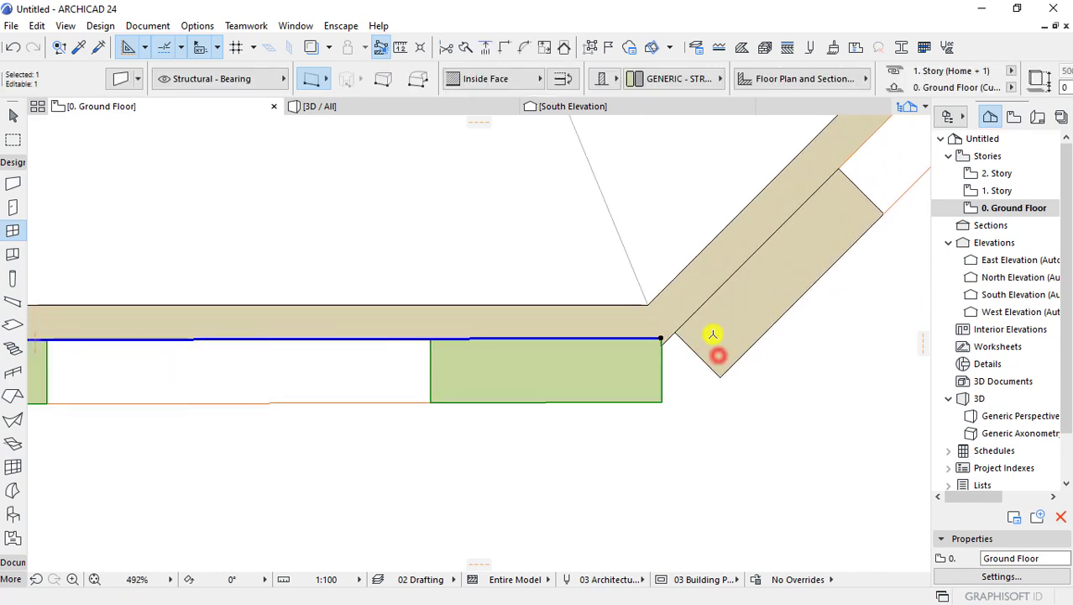
key(ctrl+d)
click(661, 338)
click(657, 392)
scroll(588, 384, down, 1)
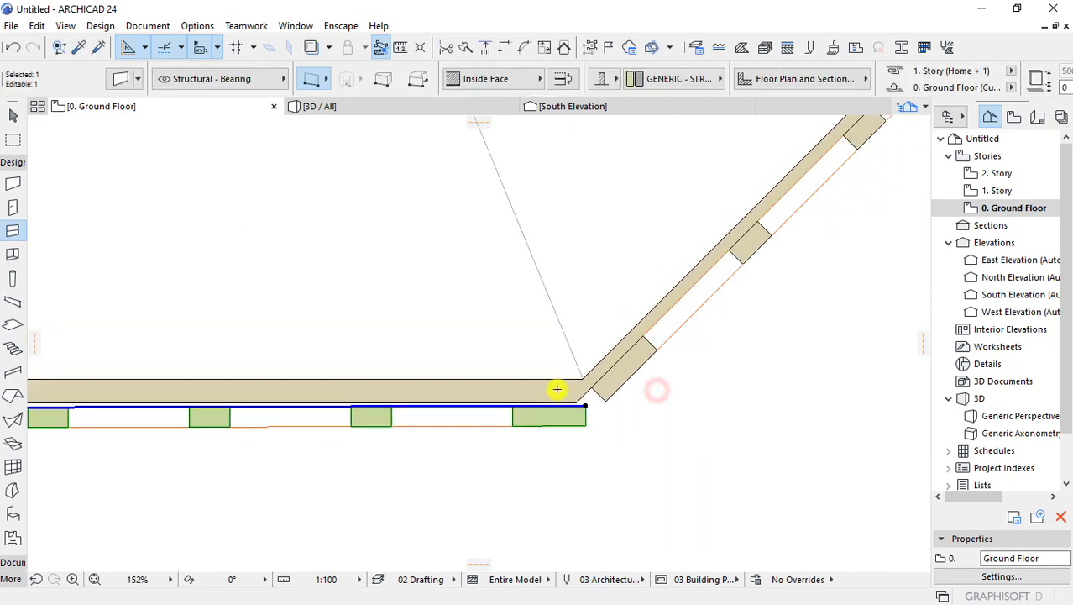
scroll(571, 380, down, 3)
scroll(556, 382, up, 3)
- Select the angled windowed wall and mirror a copy of it about the wall corner
key(w)
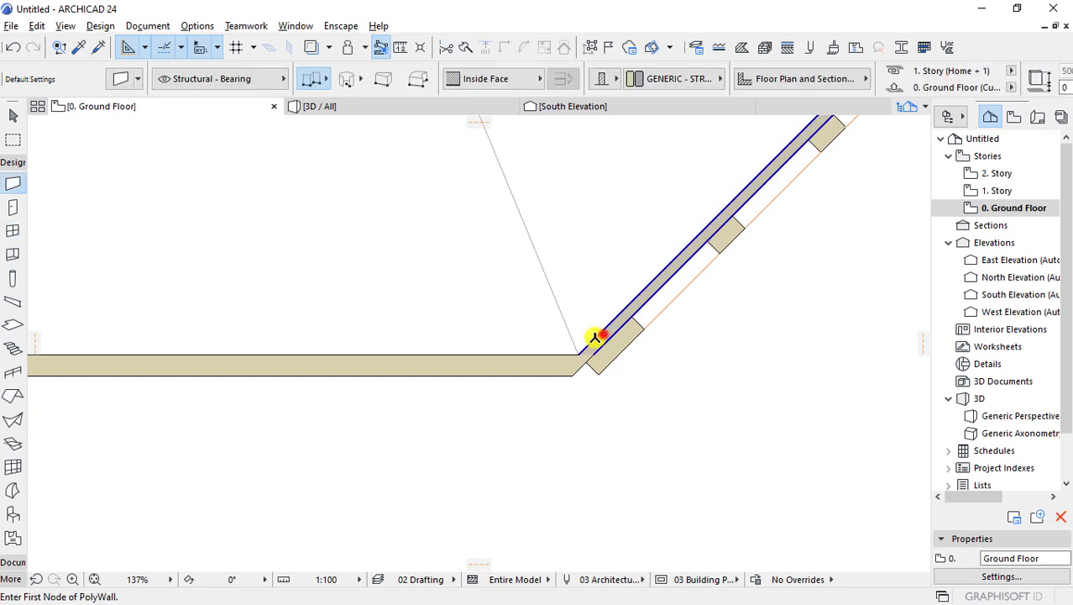
scroll(529, 388, down, 3)
shift+click(529, 388)
scroll(489, 435, down, 1)
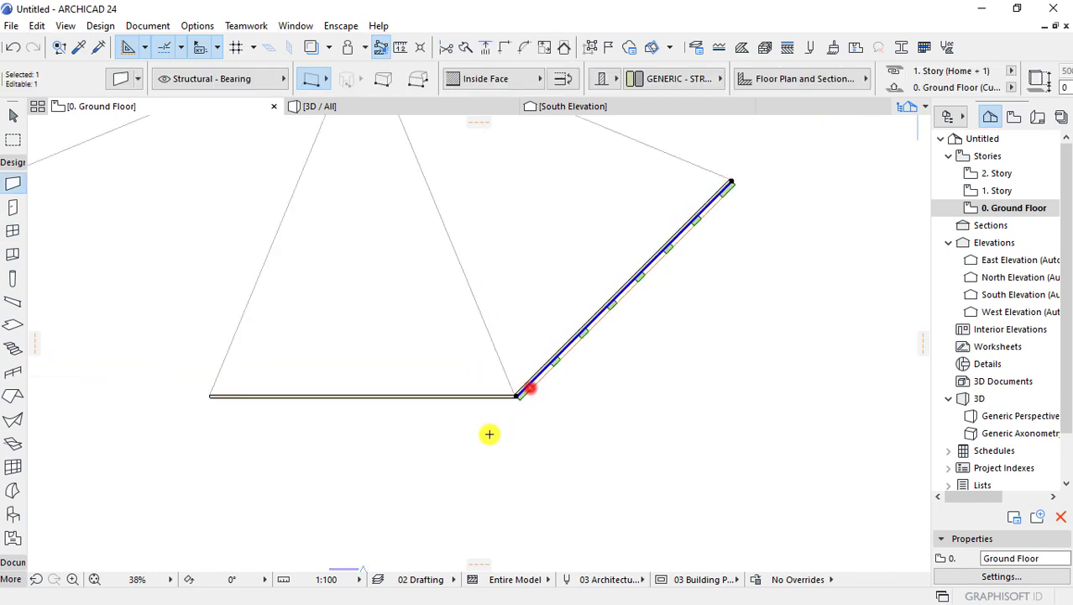
scroll(506, 355, down, 2)
key(ctrl+e)
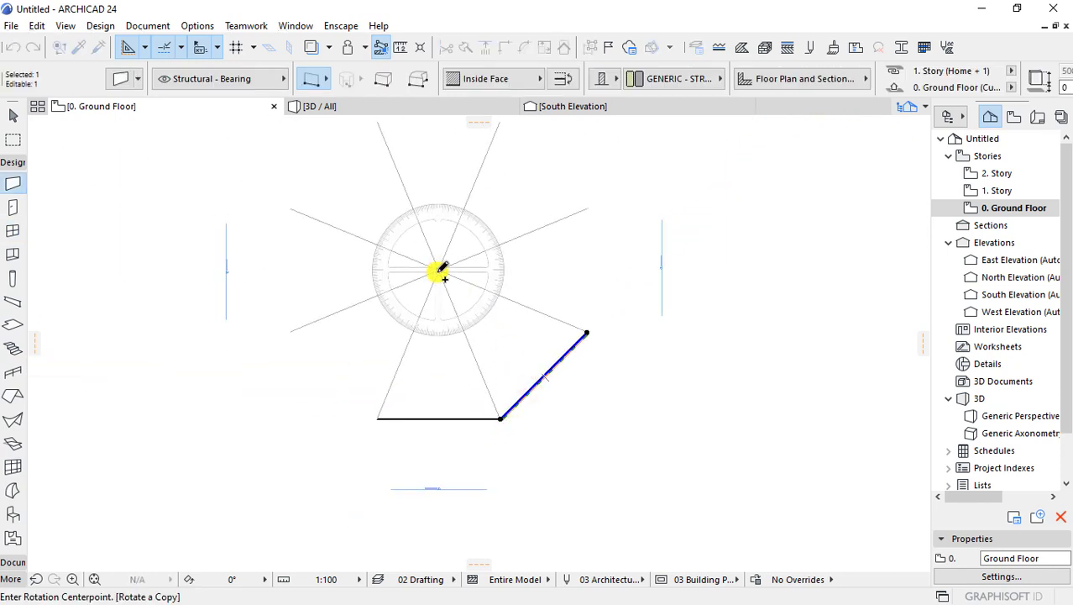
key(Escape)
key(ctrl+m)
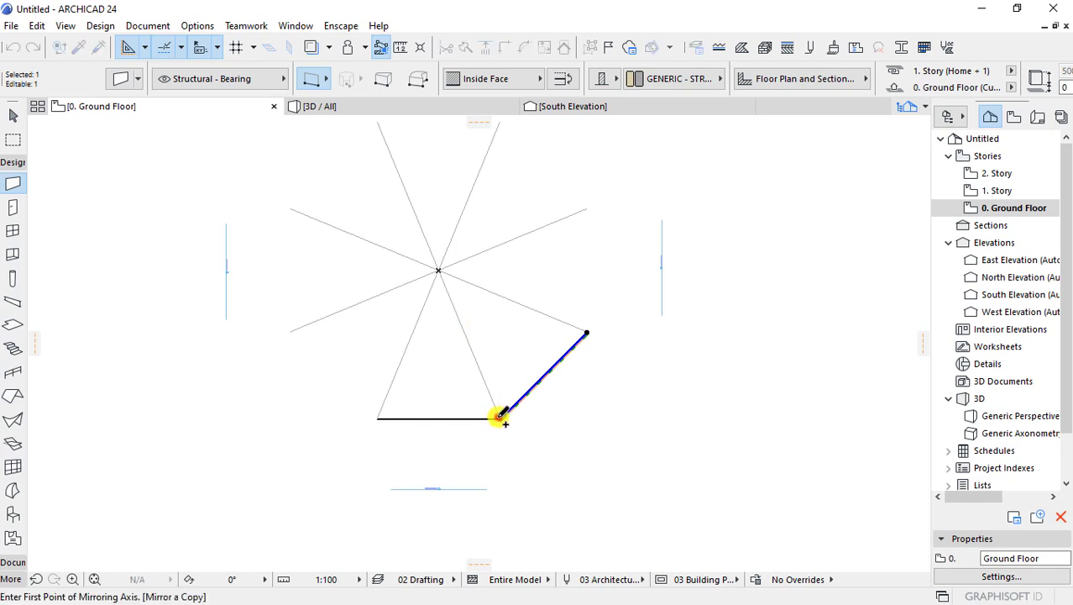
click(499, 417)
click(440, 269)
scroll(582, 411, up, 5)
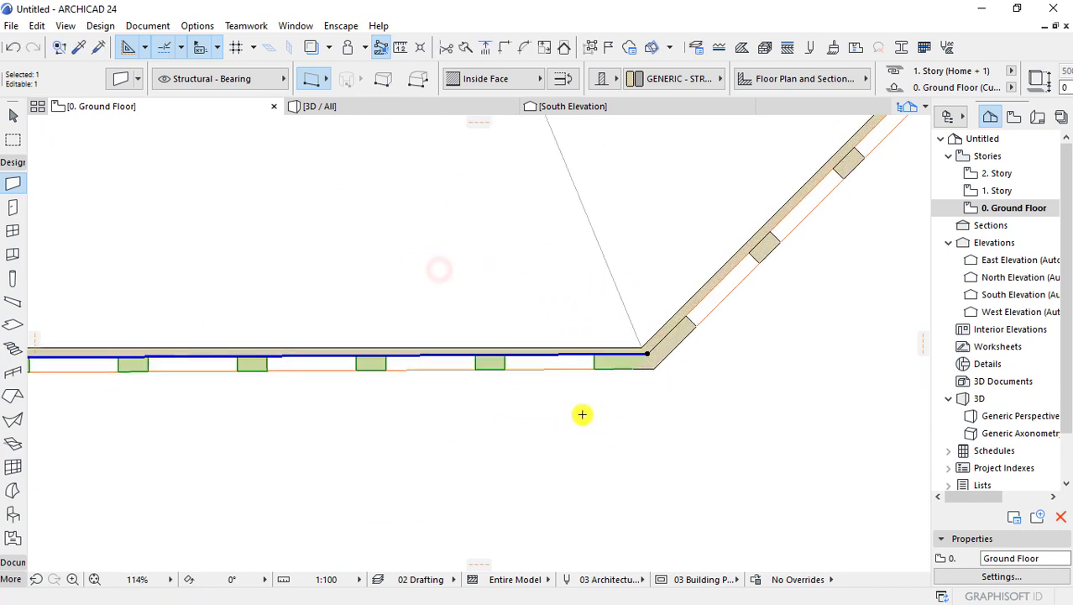
scroll(538, 441, down, 5)
key(Escape)
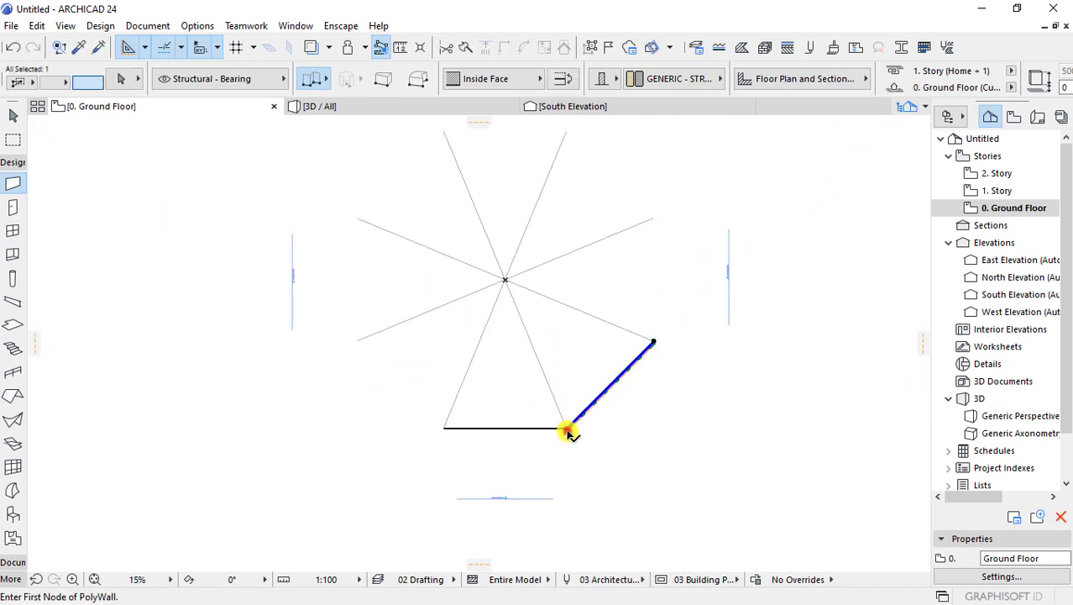
- Rotate a copy of the angled wall by -45° around the octagon centre onto the bottom side
key(ctrl+alt+e)
scroll(568, 432, up, 2)
click(473, 212)
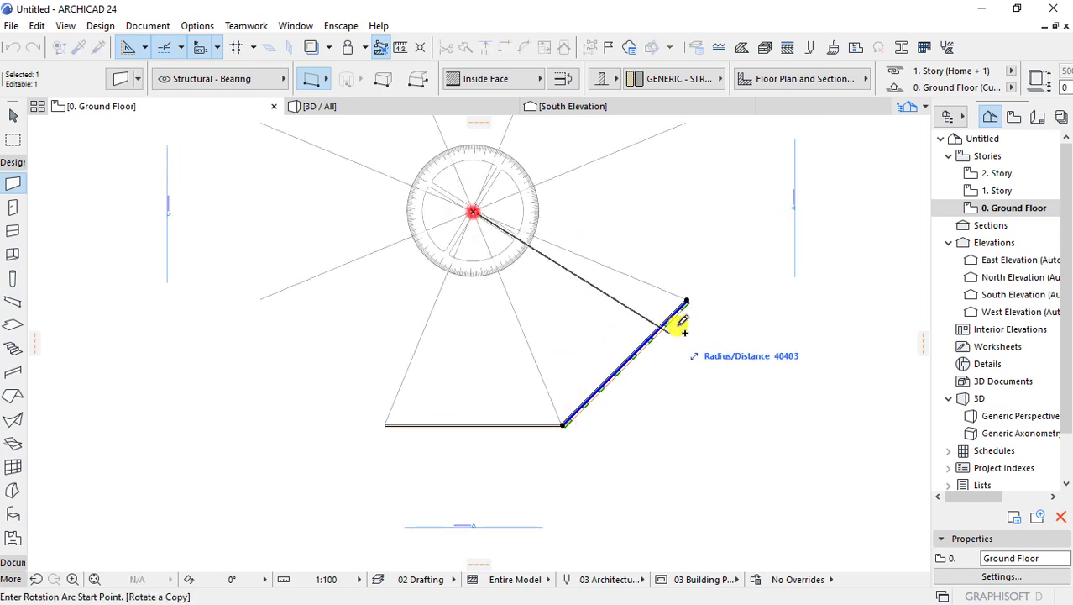
scroll(687, 294, up, 1)
scroll(693, 293, up, 1)
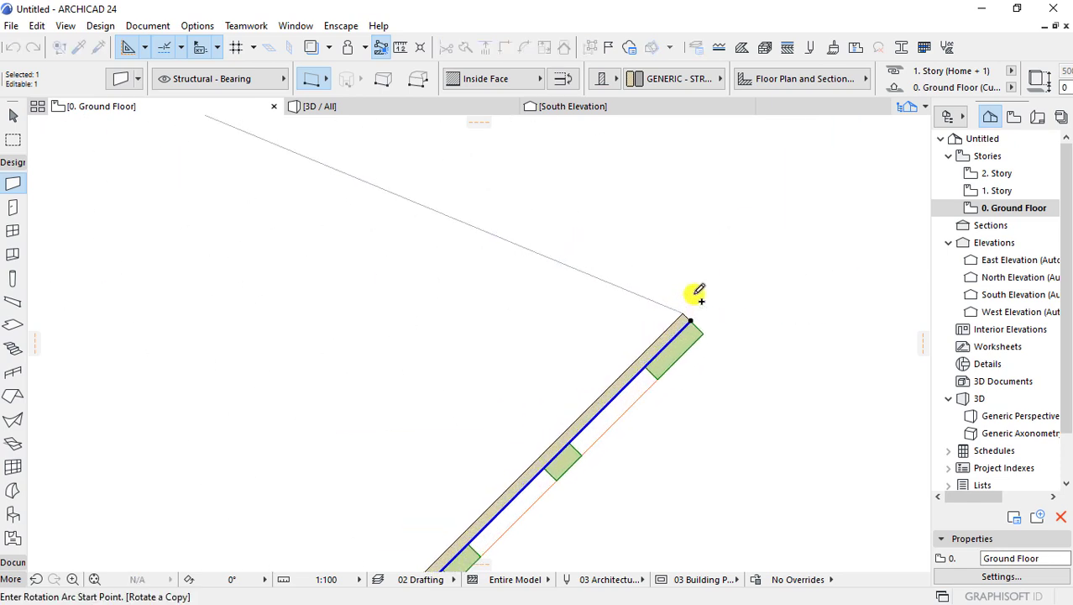
scroll(696, 292, up, 1)
scroll(687, 306, up, 1)
click(667, 344)
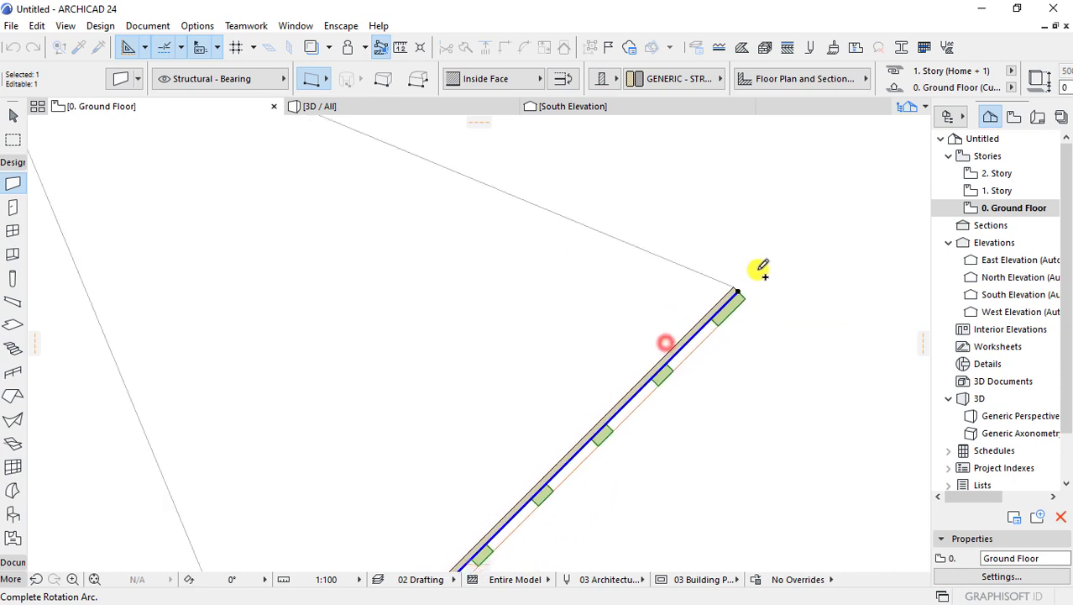
click(575, 379)
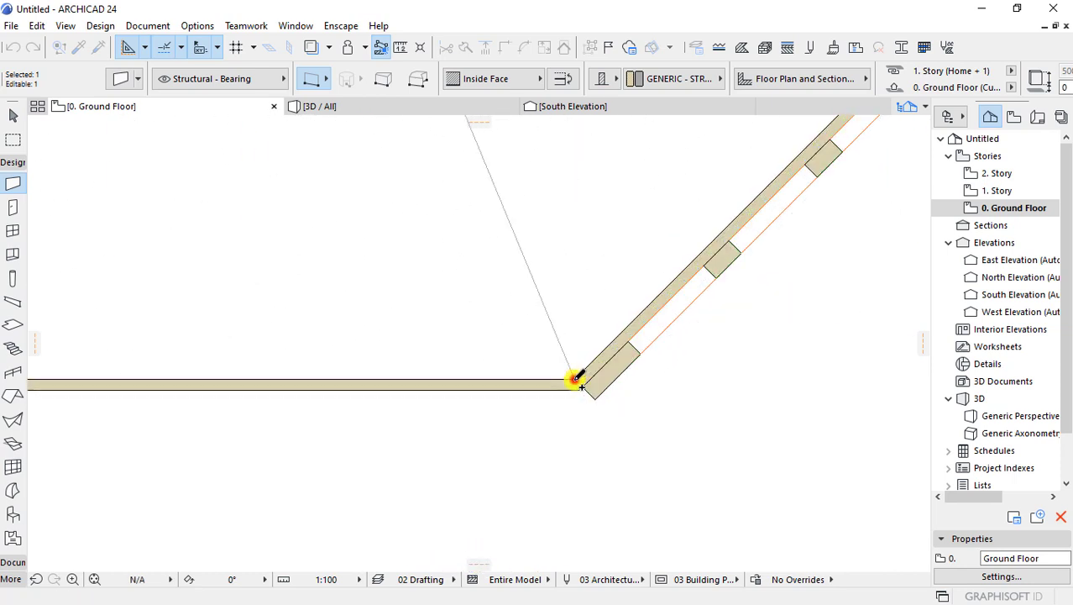
- Stretch the angled wall's end point slightly further toward the corner
click(552, 375)
click(568, 376)
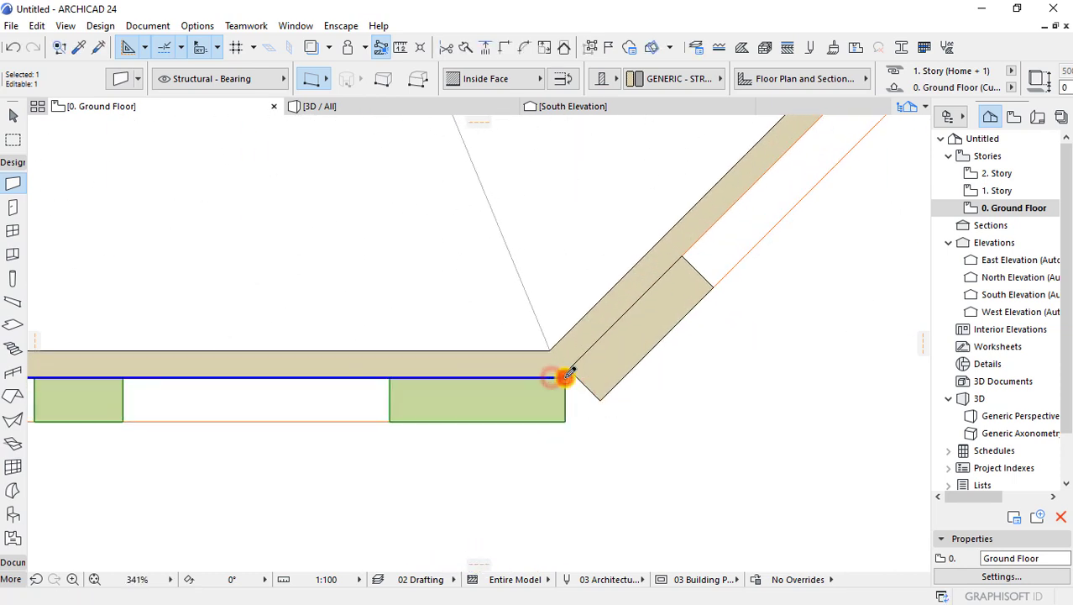
click(570, 370)
key(Escape)
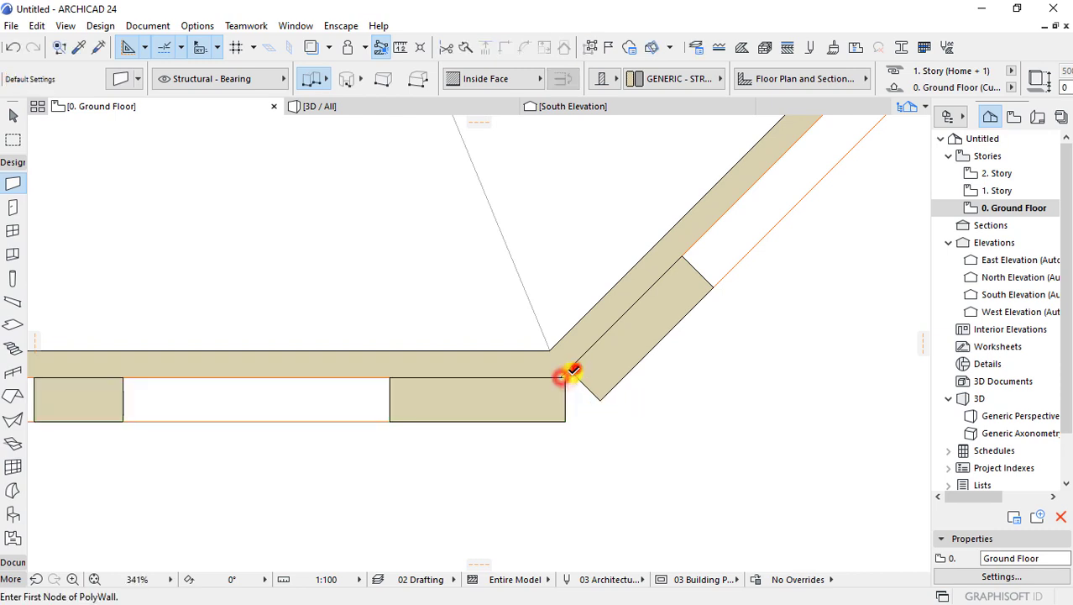
click(570, 370)
- Stretch the bottom wall's end to meet the angled wall in a mitred corner
click(580, 409)
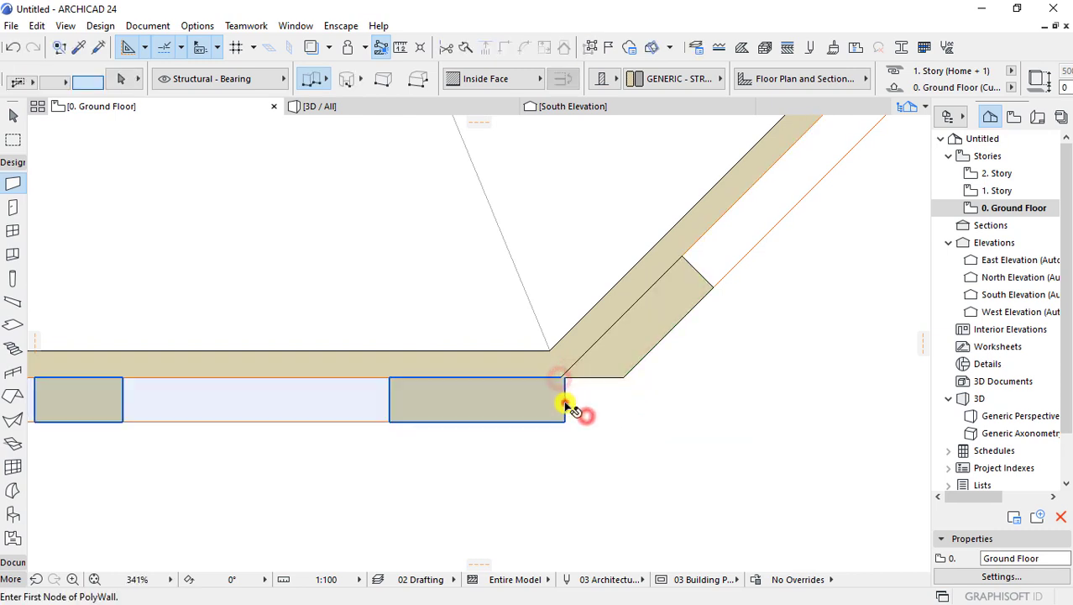
click(565, 403)
scroll(567, 391, up, 3)
click(561, 362)
click(556, 360)
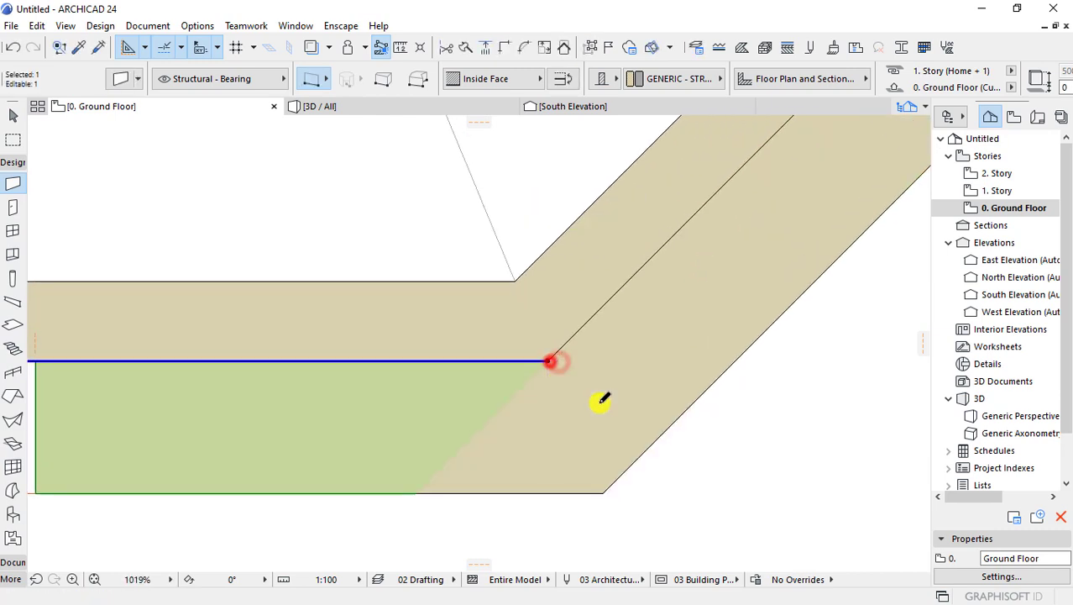
scroll(696, 359, down, 3)
scroll(697, 358, down, 5)
scroll(672, 387, down, 3)
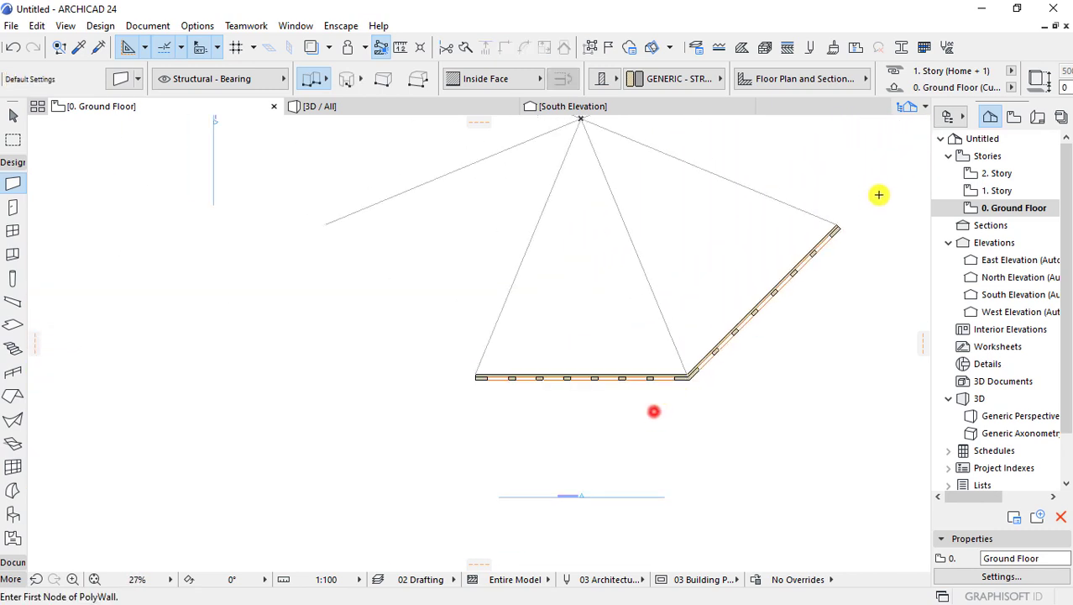
scroll(739, 297, up, 4)
scroll(696, 342, up, 4)
click(696, 344)
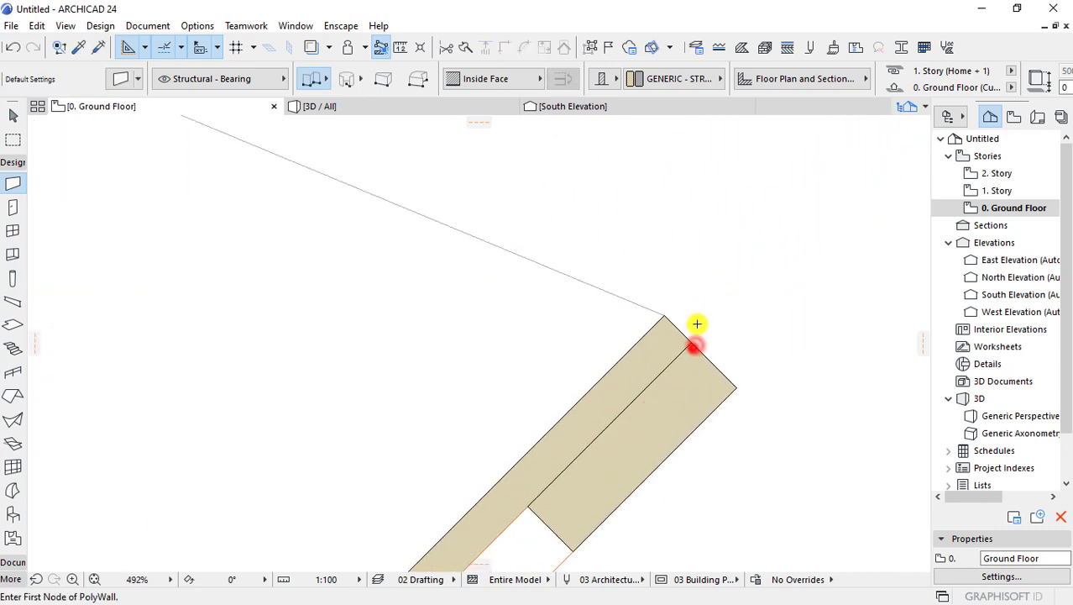
- Draw a short guide line from the wall corner, then delete the stray line
click(667, 313)
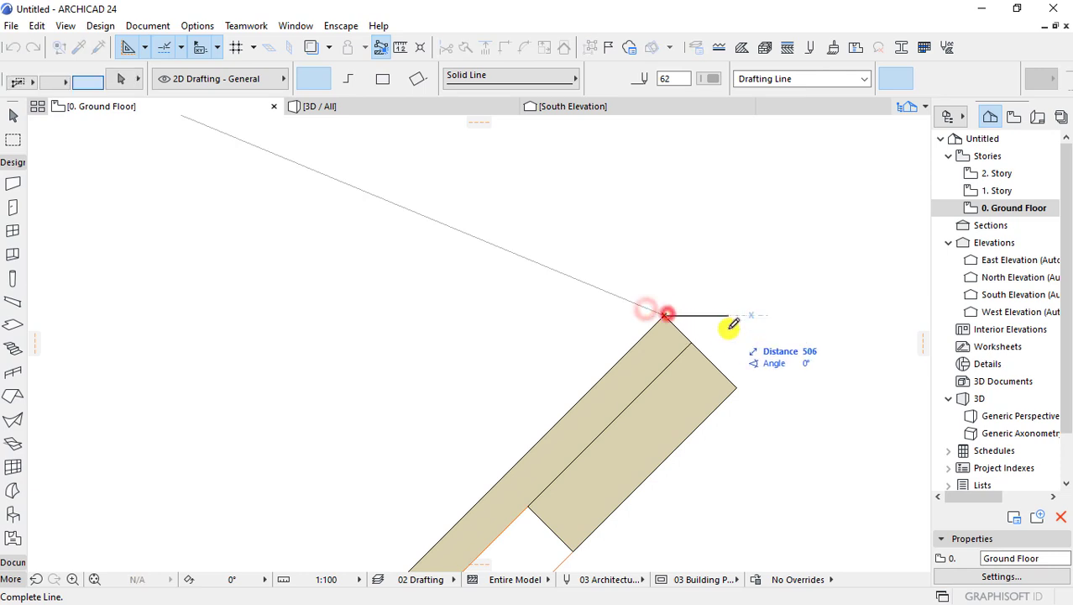
click(731, 335)
shift+click(694, 344)
click(694, 342)
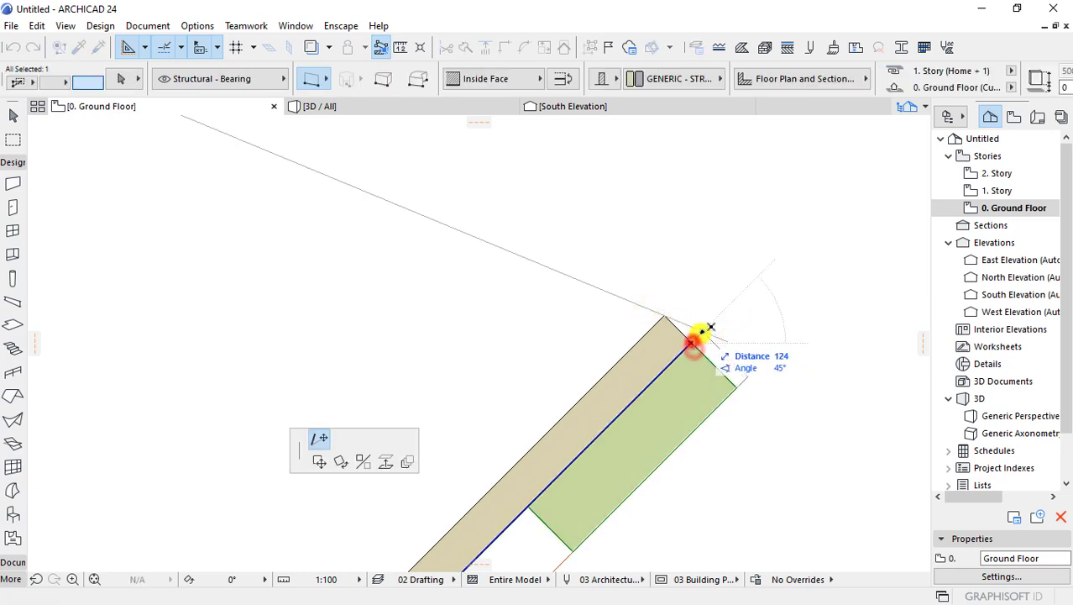
click(700, 331)
shift+click(724, 336)
key(Delete)
scroll(756, 227, down, 5)
scroll(757, 226, down, 3)
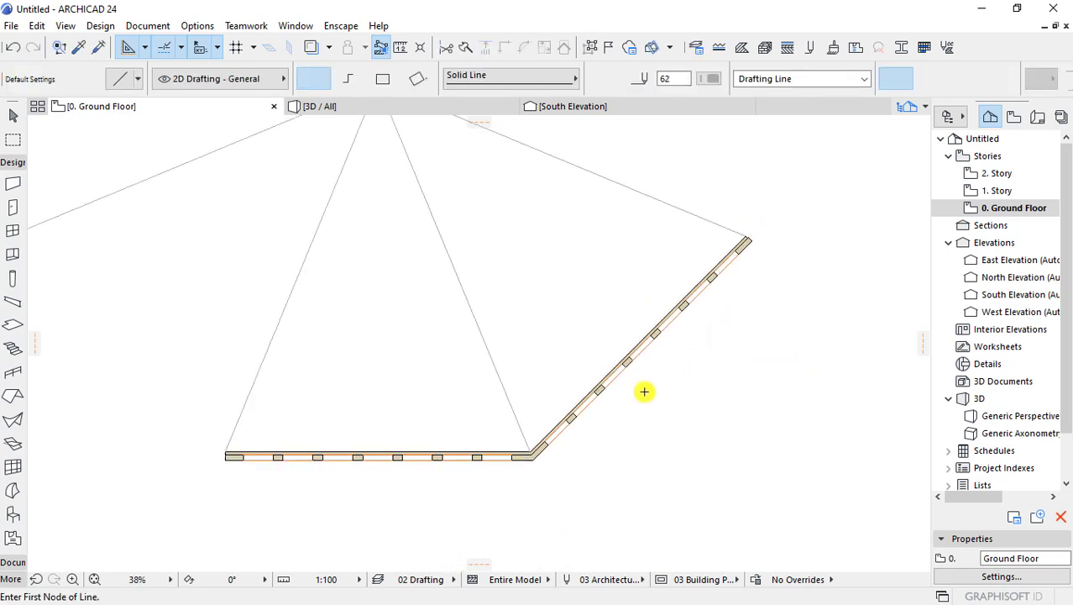
scroll(513, 468, up, 2)
scroll(470, 408, down, 4)
scroll(472, 323, up, 4)
scroll(473, 323, up, 3)
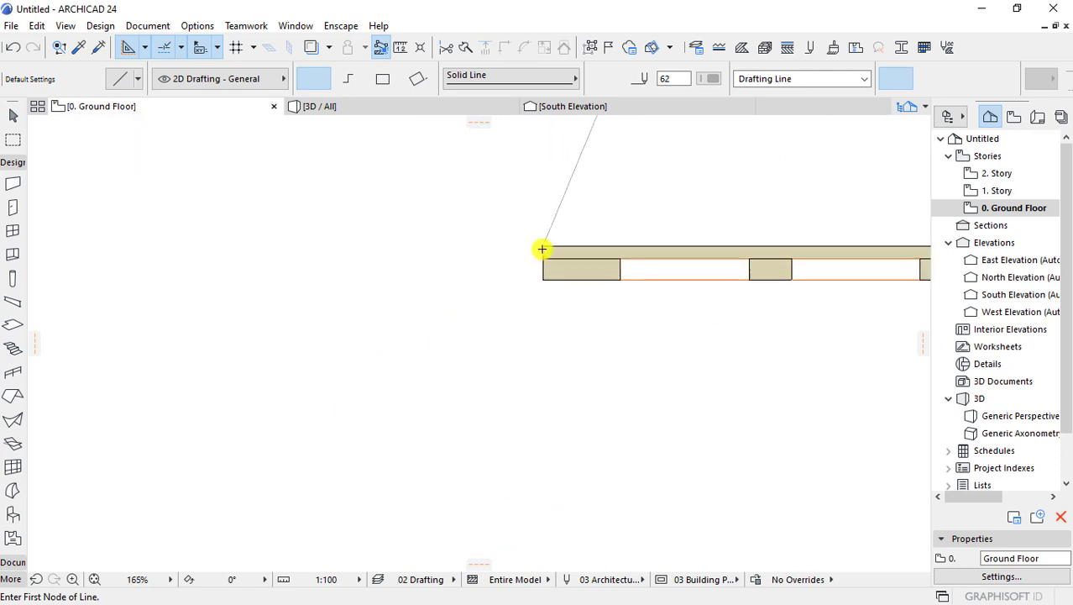
- Draw a slanted line from the wall corner toward the centre and trim the horizontal wall's end to it
click(545, 247)
click(510, 312)
scroll(546, 256, up, 4)
click(546, 244)
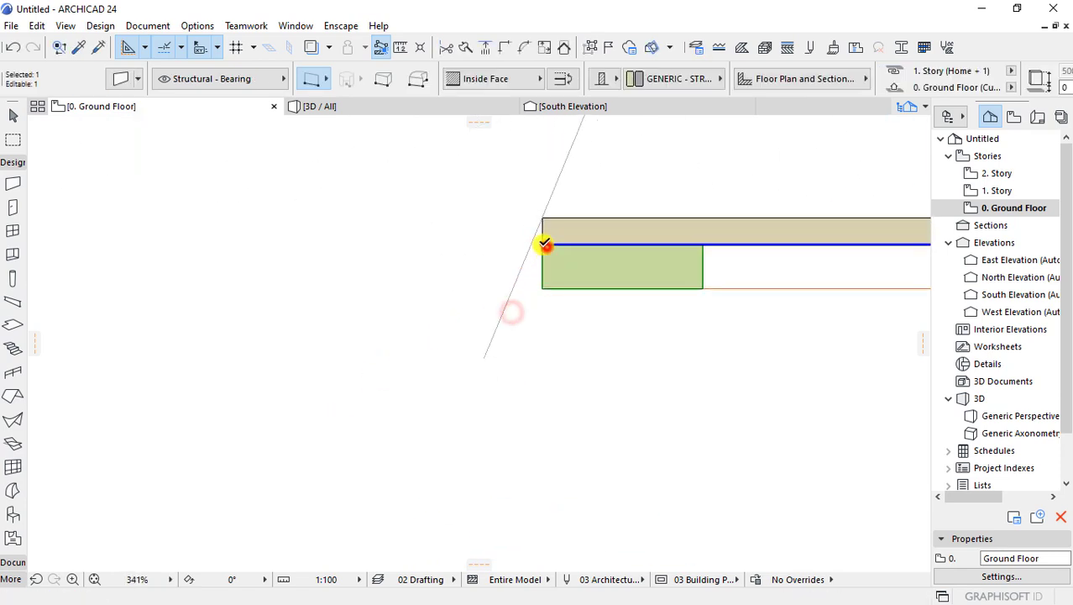
click(542, 244)
click(527, 243)
click(506, 236)
key(Escape)
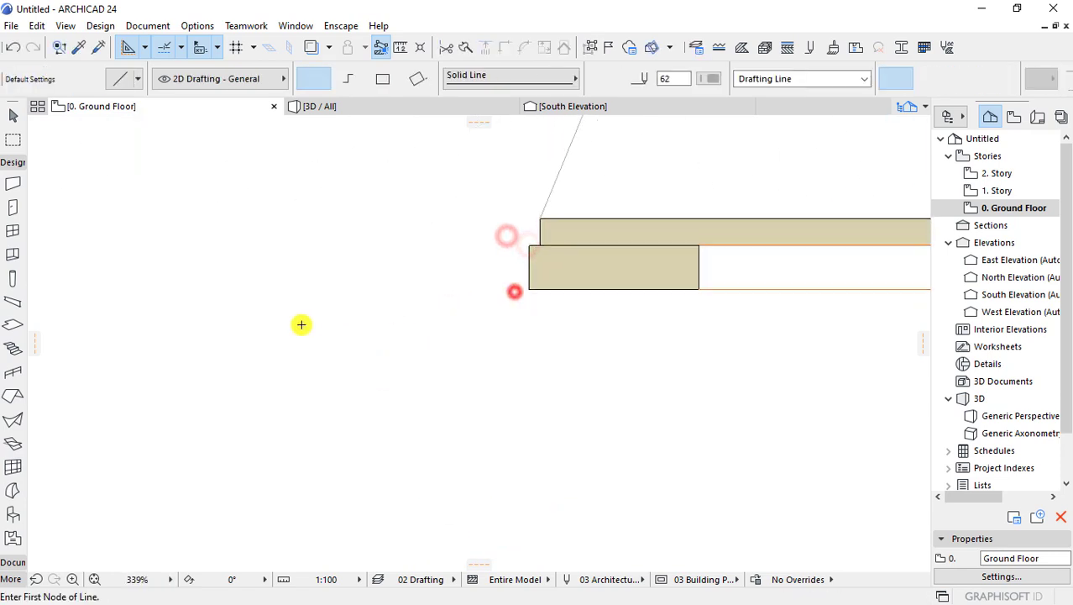
scroll(415, 352, down, 8)
scroll(441, 388, down, 2)
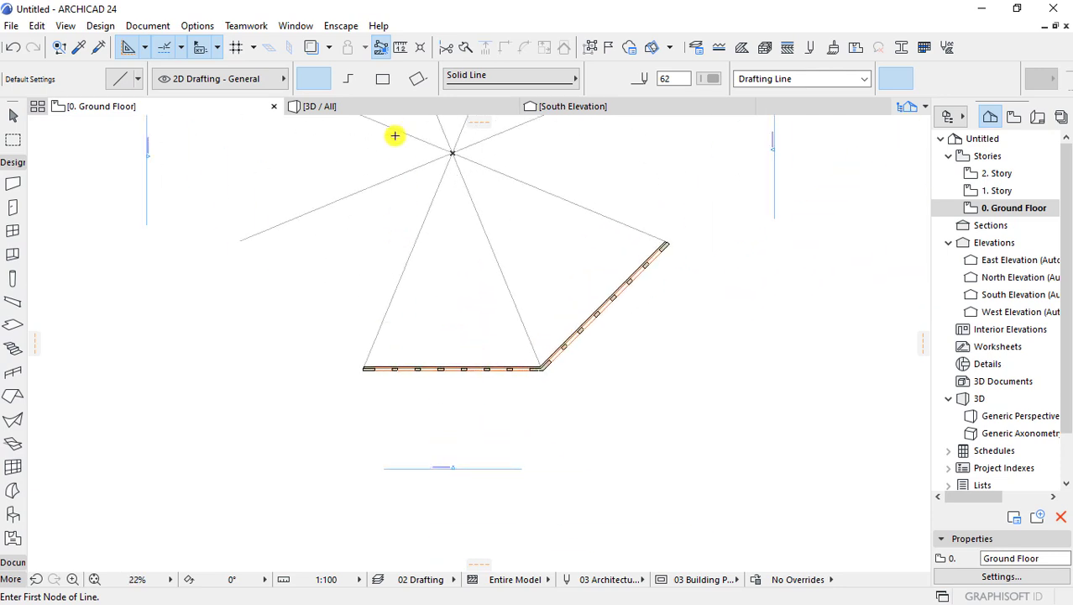
click(391, 108)
- Orbit the 3D model to check the walls, then return to the Ground Floor plan
shift+middle_drag(516, 359, 482, 343)
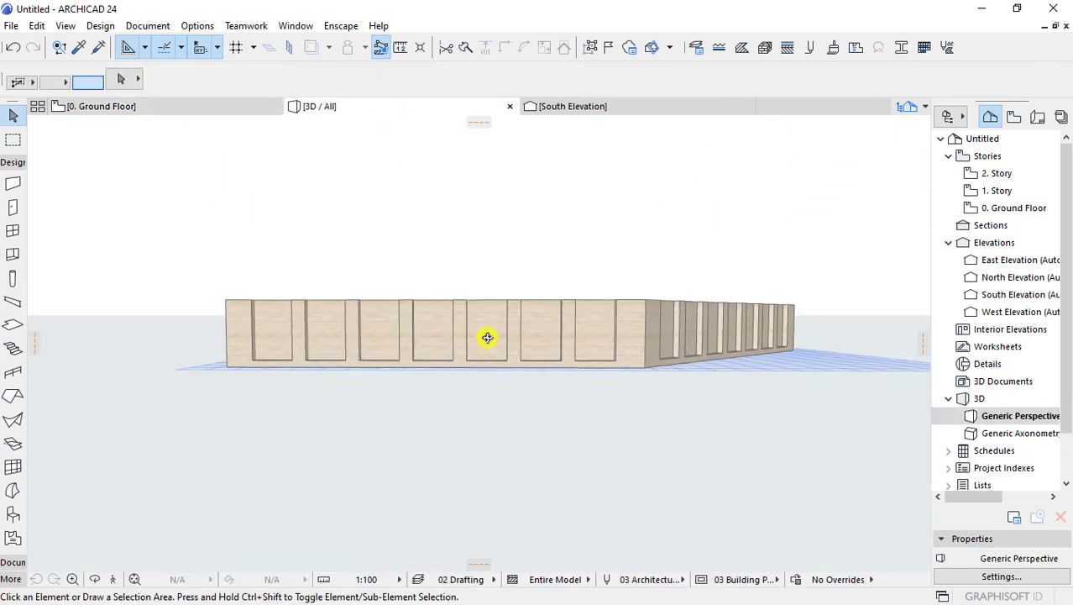
key(F2)
scroll(448, 394, up, 3)
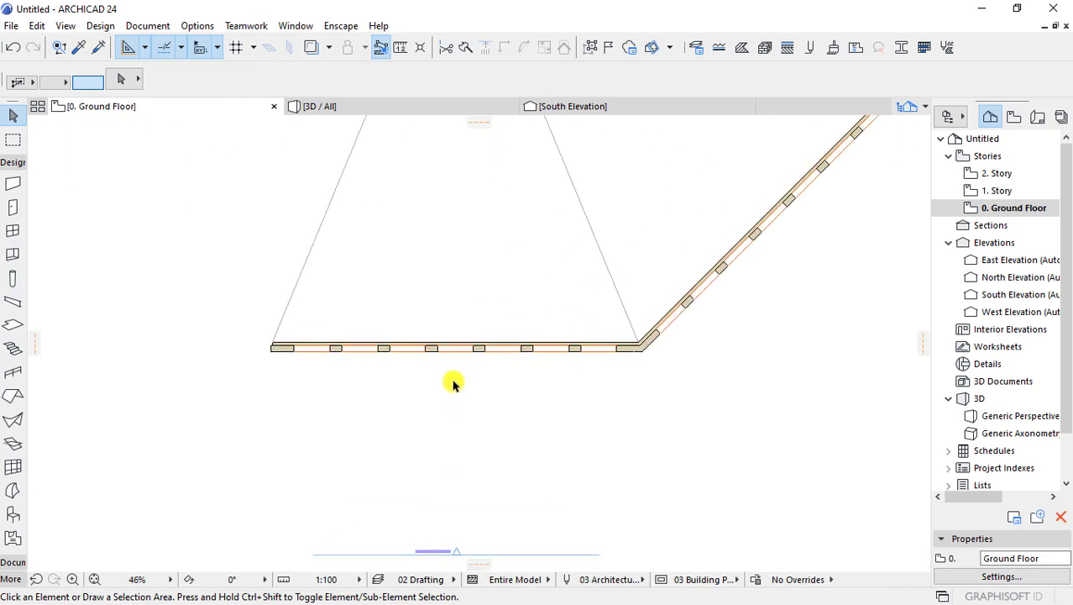
scroll(434, 349, up, 2)
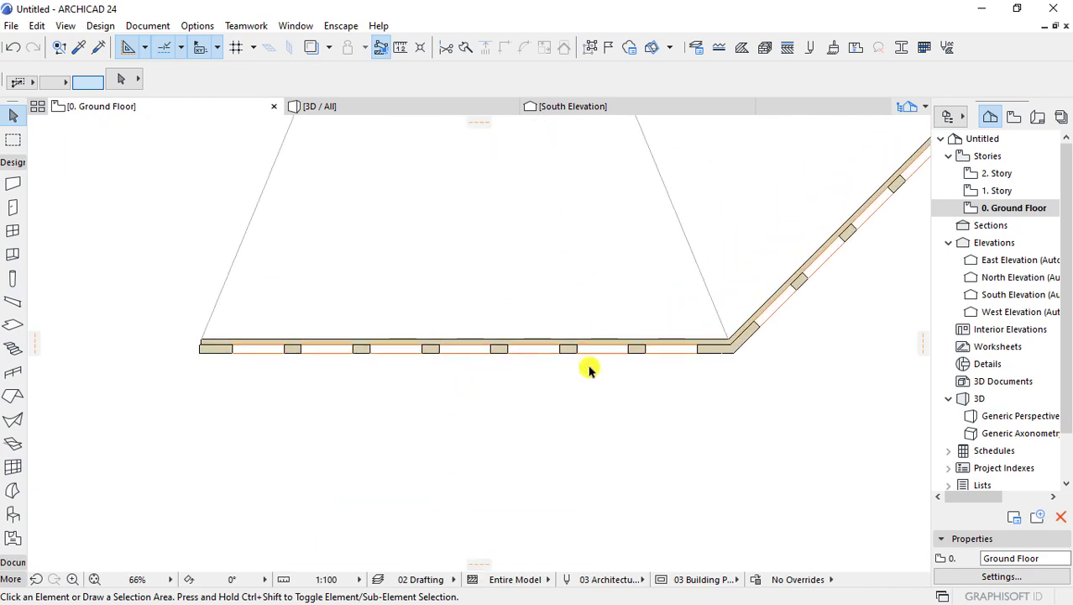
- Select the right-hand window openings and try moving them 150 and further, undoing both moves
click(696, 342)
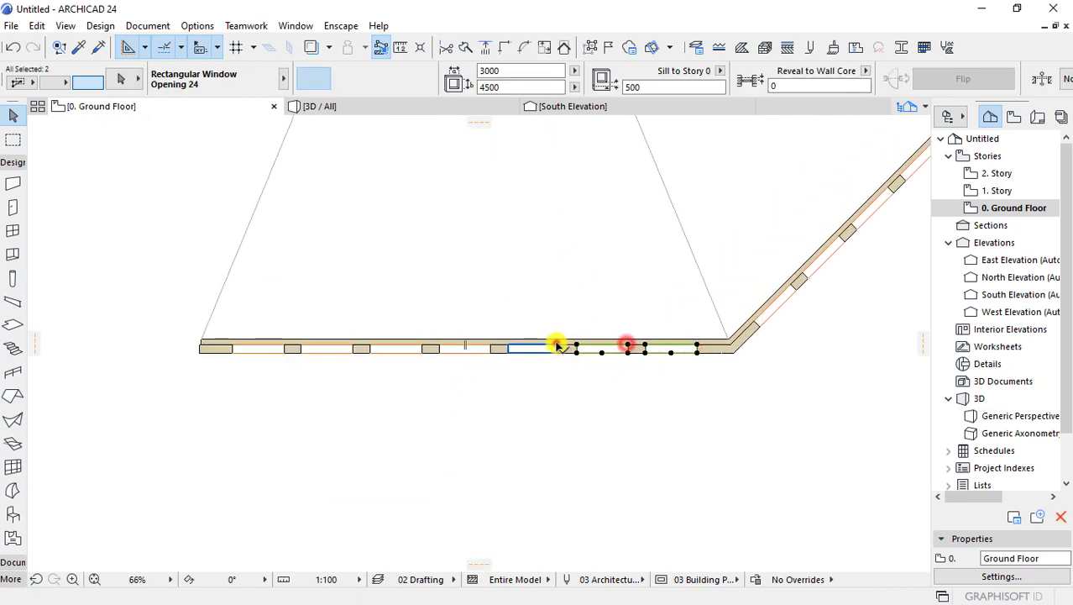
click(698, 346)
text(150)
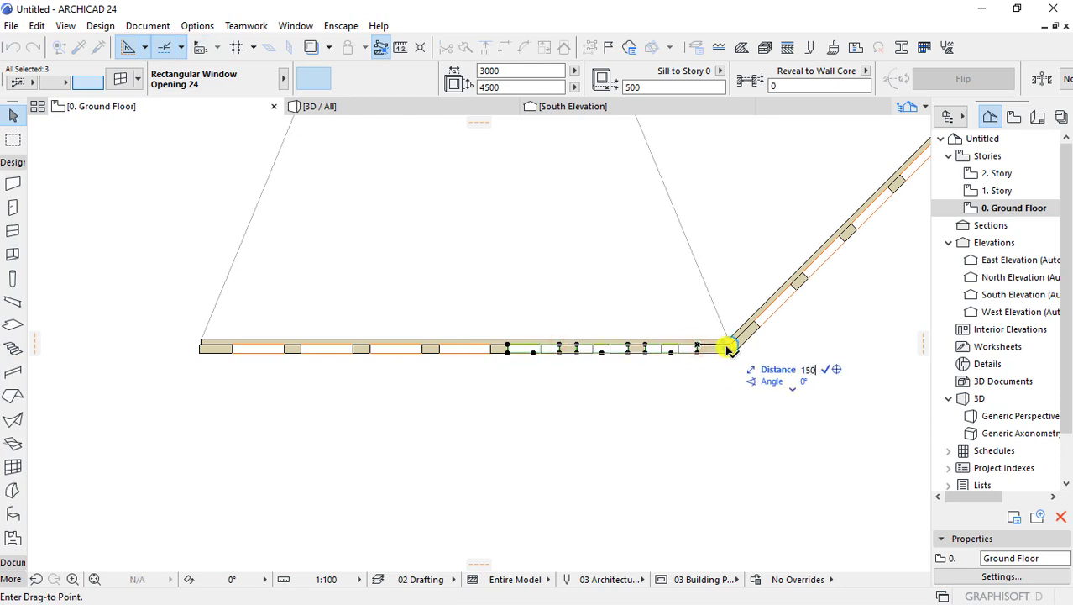
key(Return)
key(ctrl+z)
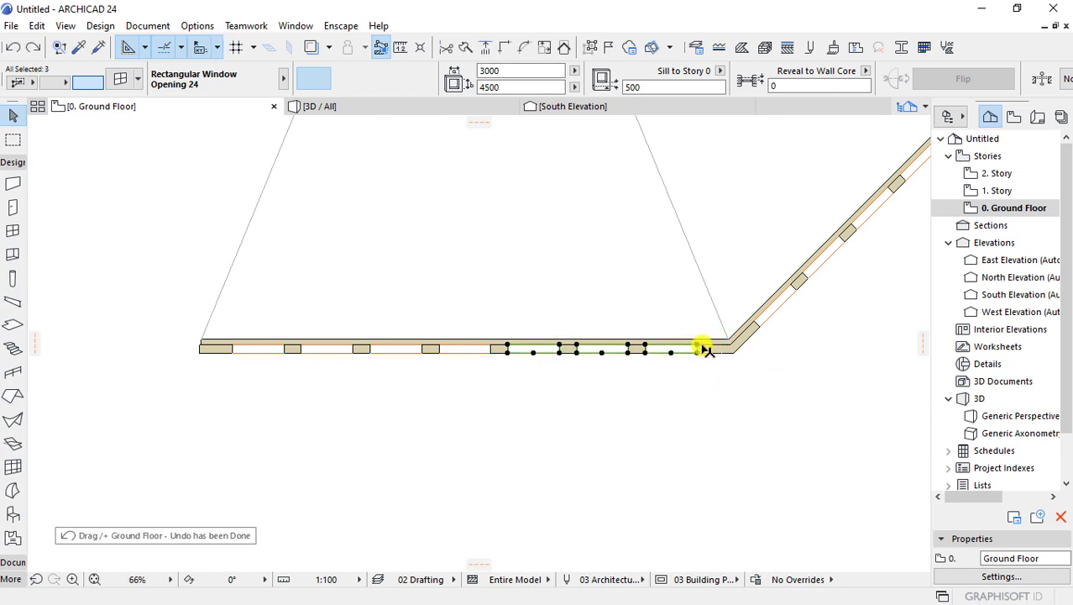
key(ctrl+d)
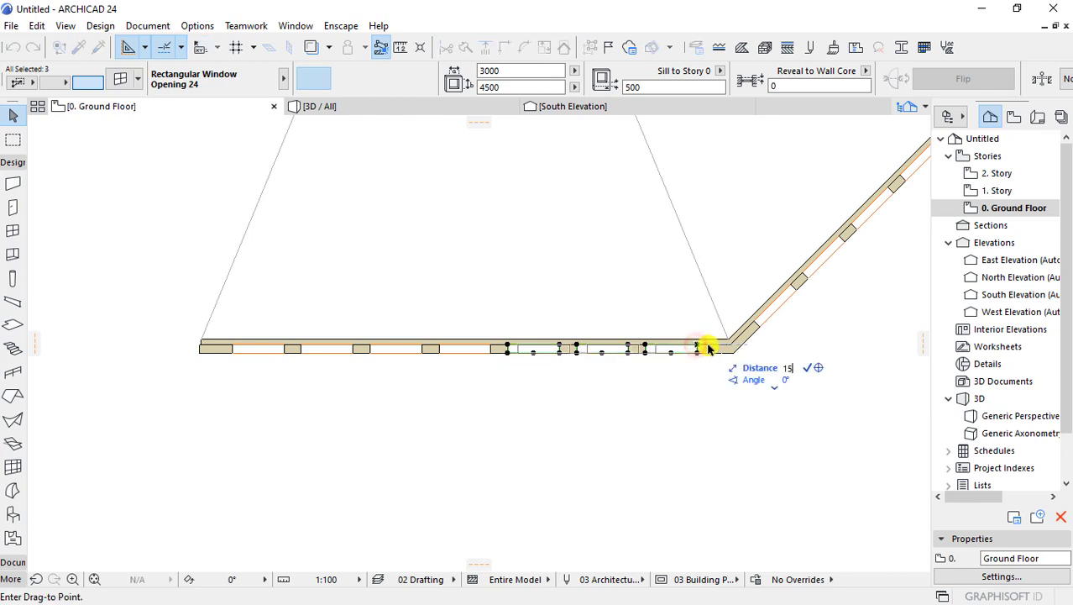
click(708, 348)
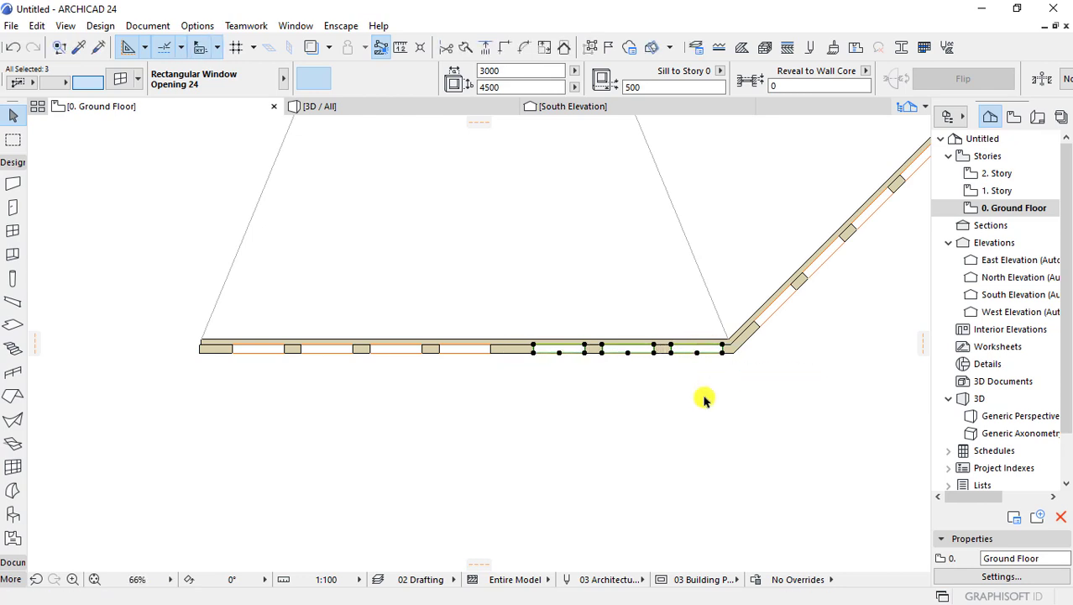
key(ctrl+z)
- Move the right-hand window openings 100 along the wall toward the mitred corner
key(ctrl+d)
click(697, 345)
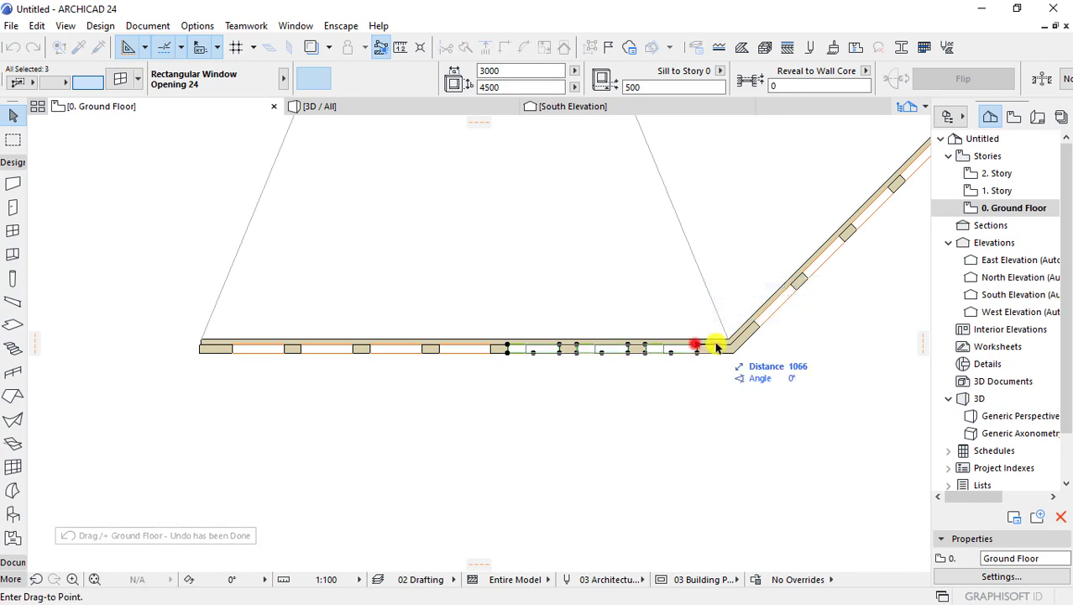
key(Return)
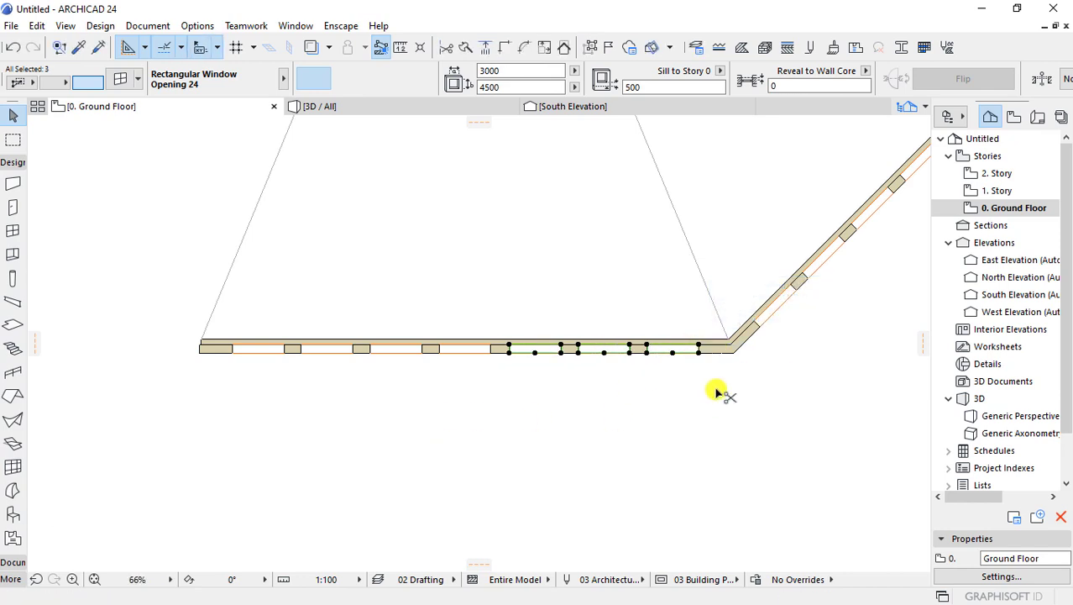
key(ctrl+z)
key(ctrl+d)
click(696, 344)
text(100)
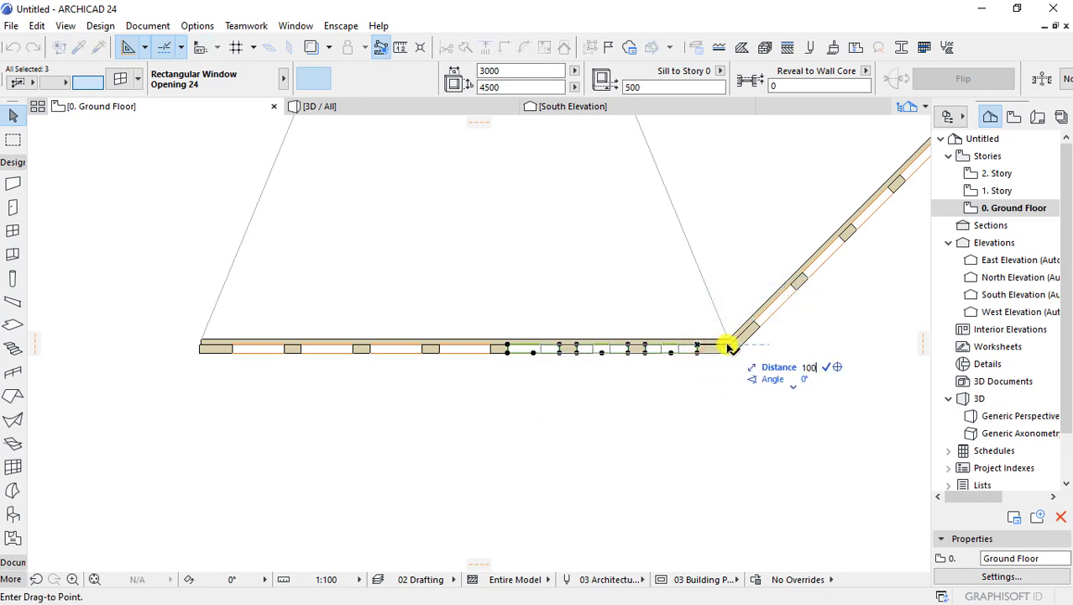
key(Return)
click(684, 417)
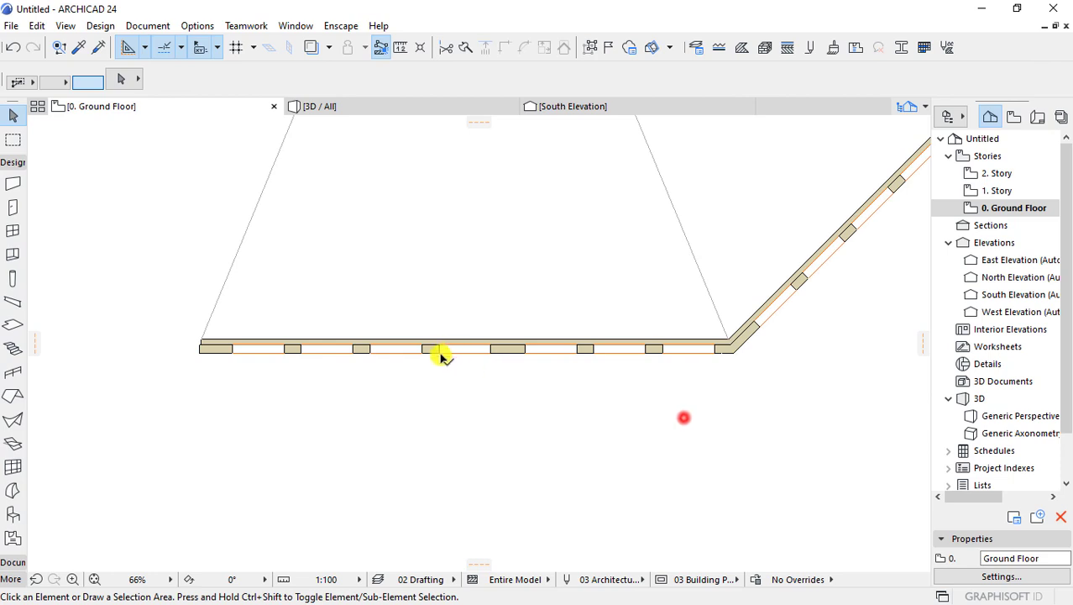
- Move the left-hand window openings 100 along the bottom wall
click(382, 349)
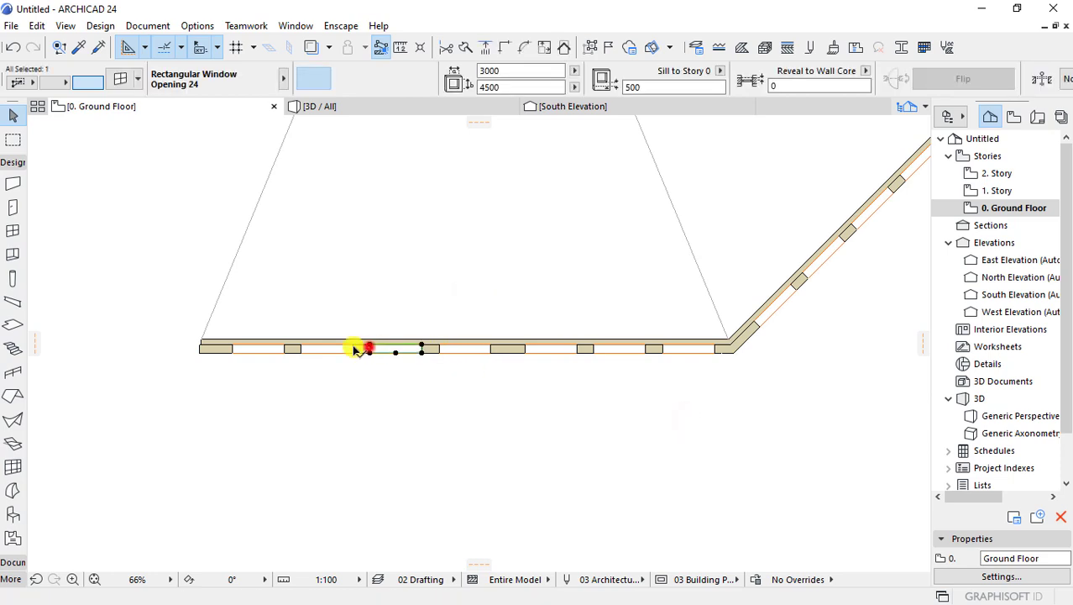
key(ctrl+d)
click(231, 346)
key(Return)
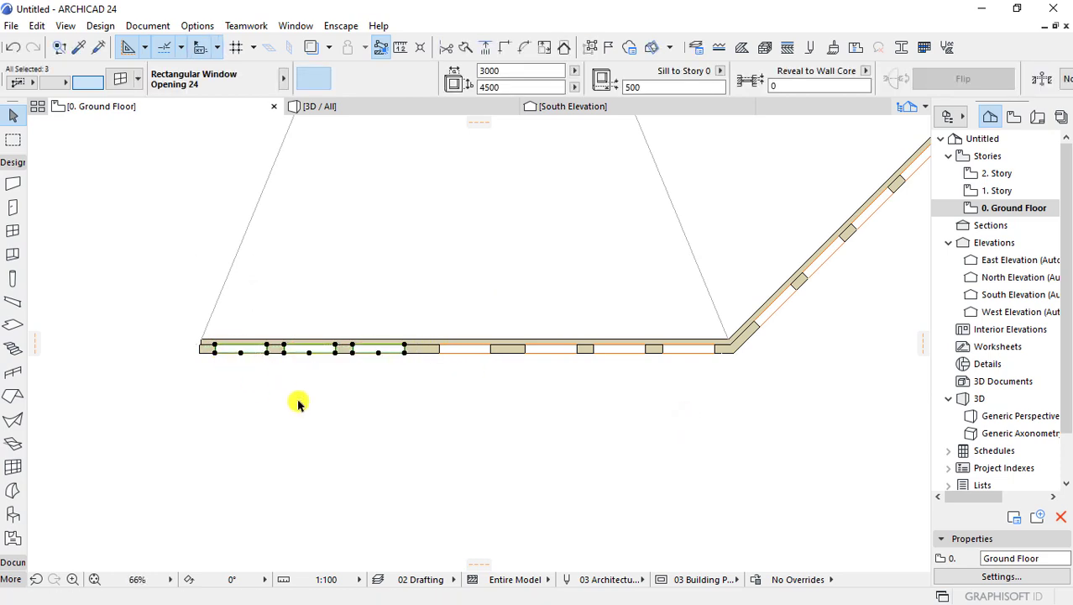
click(495, 407)
- Try stretching the middle window opening's width, then undo the stretch
scroll(541, 384, up, 2)
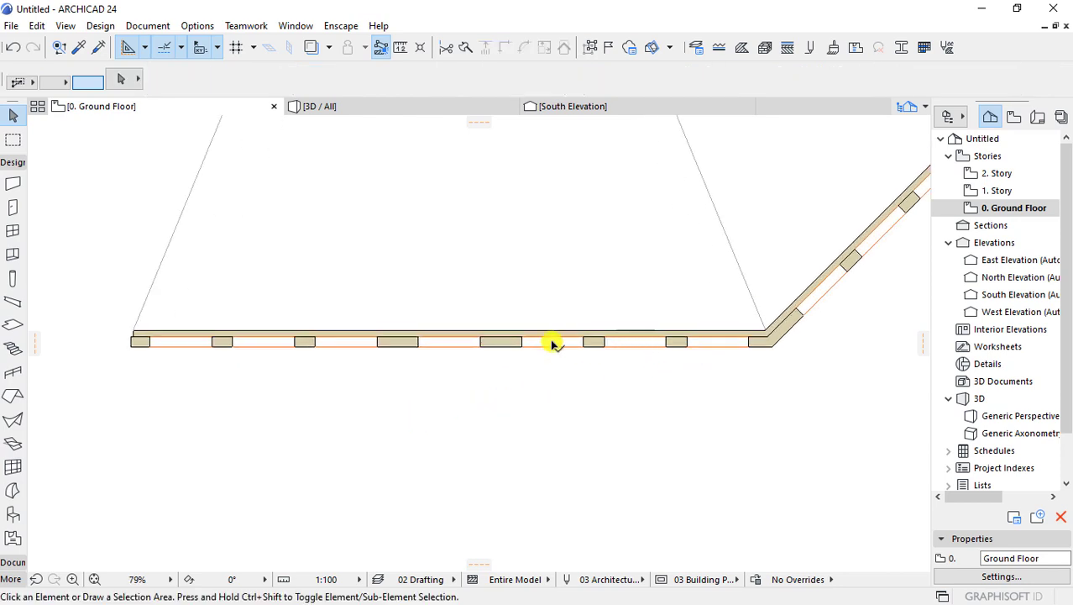
click(418, 340)
click(417, 339)
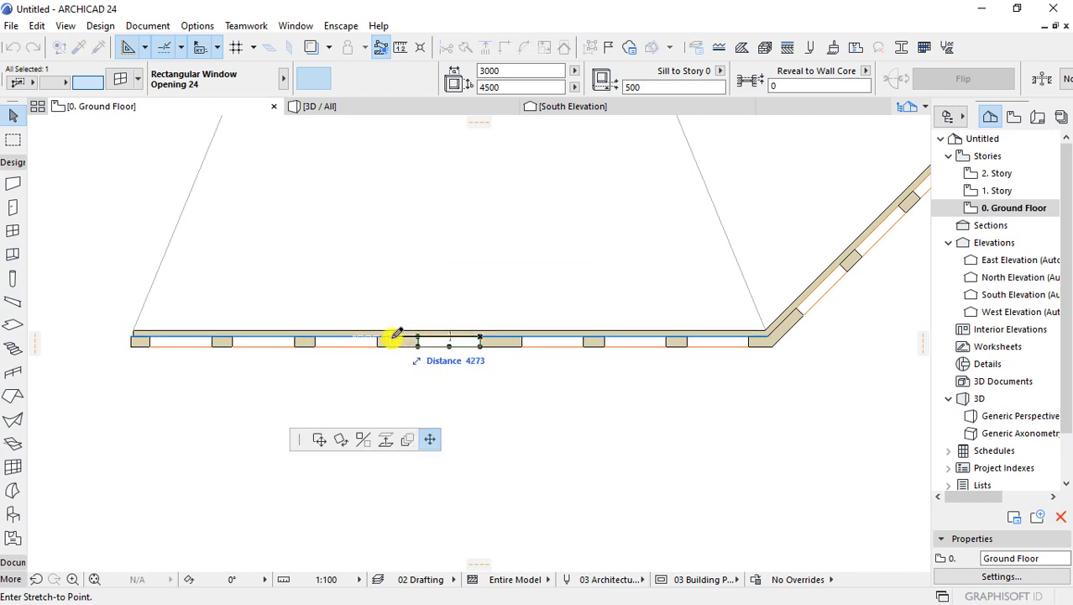
key(Return)
key(ctrl+z)
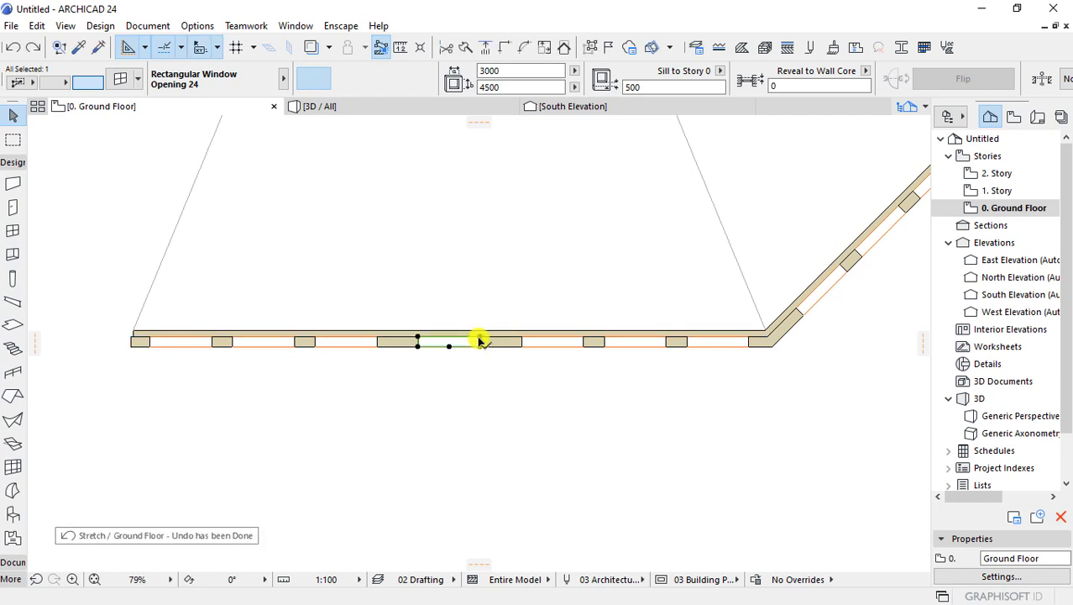
- Resize the middle window opening to 4000, then 5000 wide, 4500 high
key(ctrl+t)
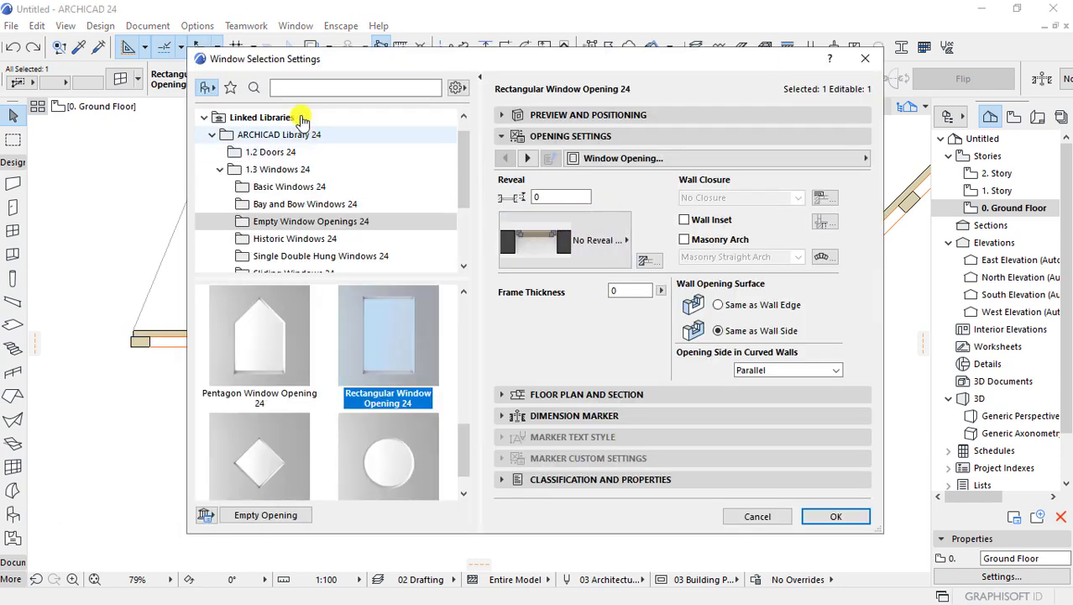
click(542, 118)
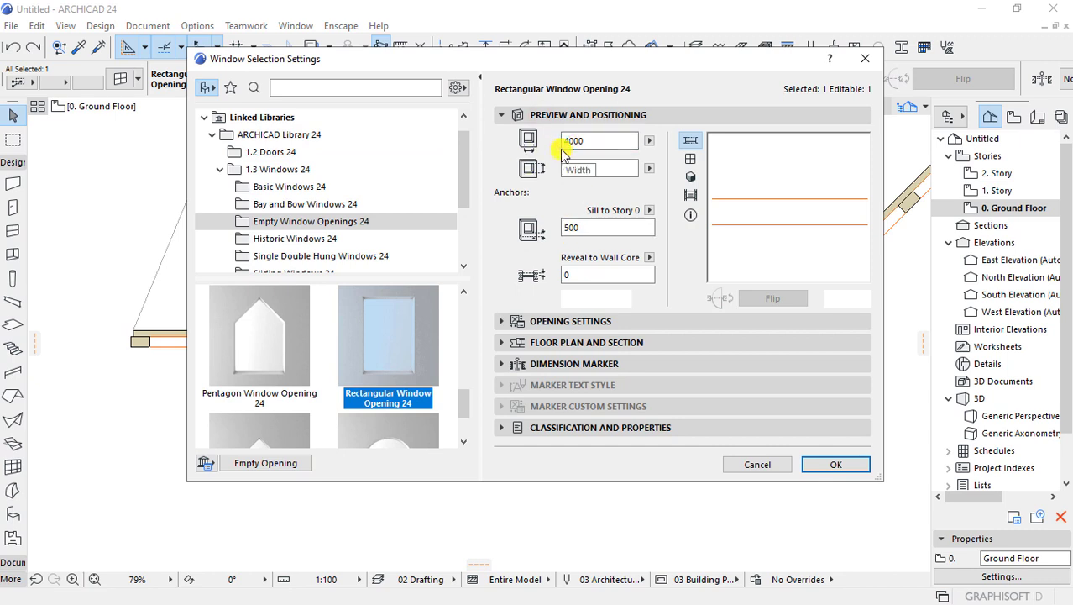
key(Return)
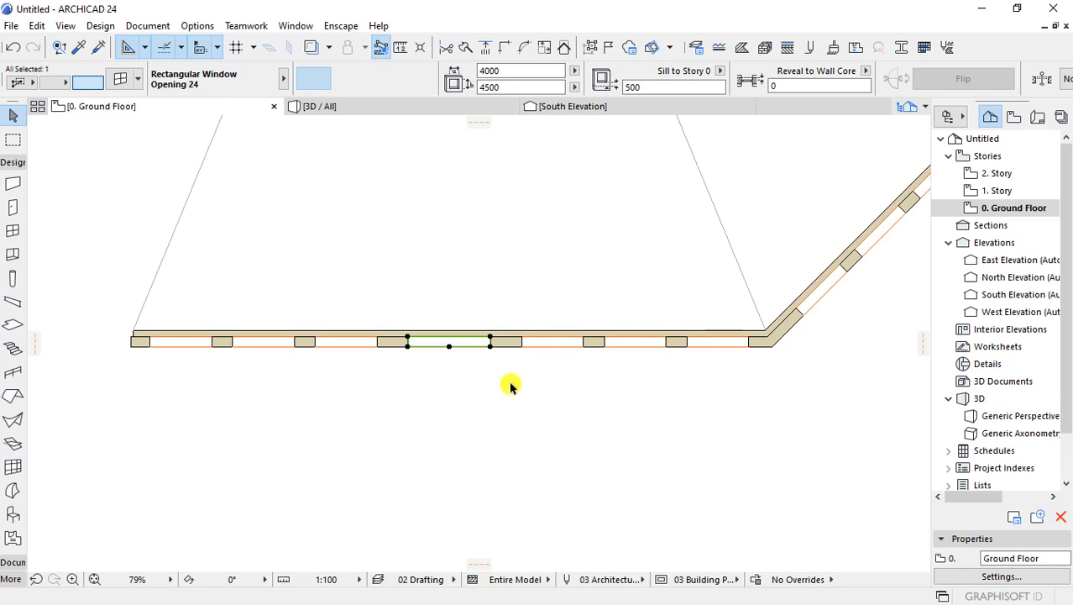
key(ctrl+t)
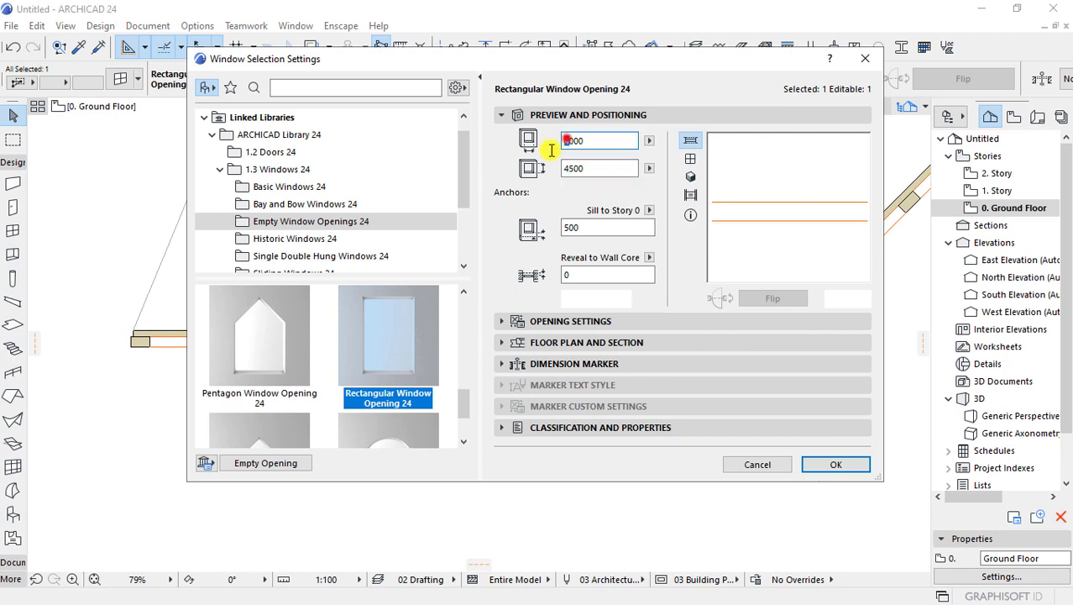
text(5)
key(Return)
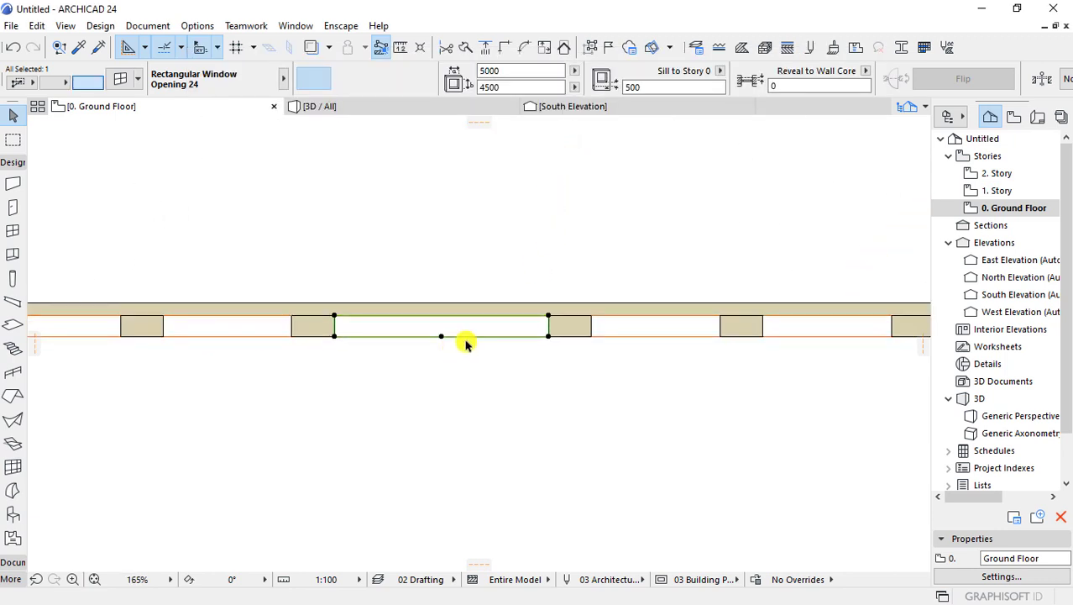
scroll(500, 353, down, 3)
click(515, 406)
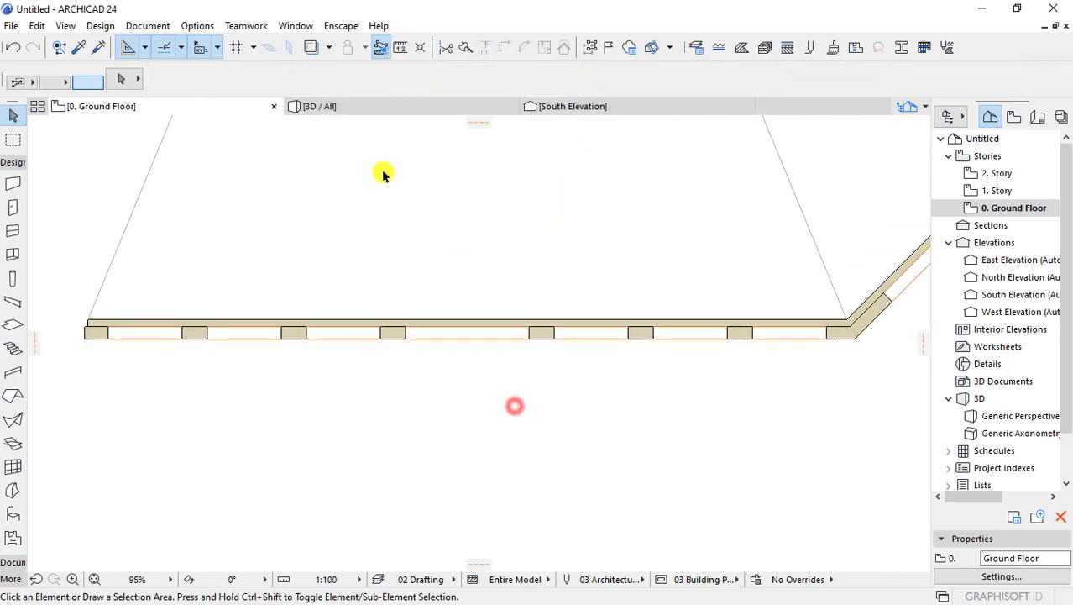
- Check the model in 3D, then switch to the Door tool with Rectangular Door Opening 24 and its default settings
click(394, 107)
scroll(475, 433, down, 3)
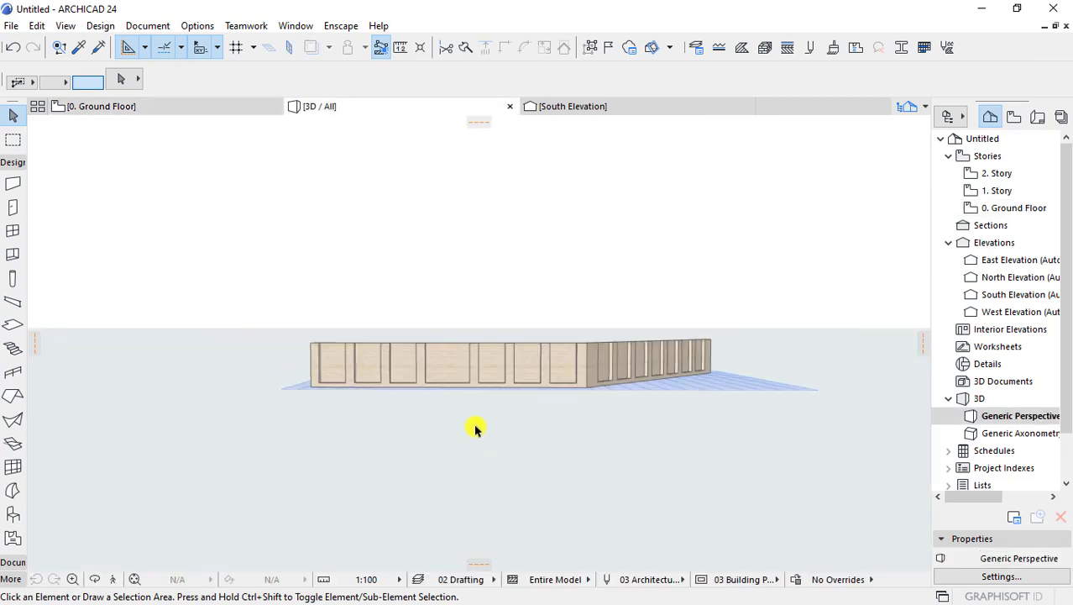
scroll(458, 391, up, 1)
key(F2)
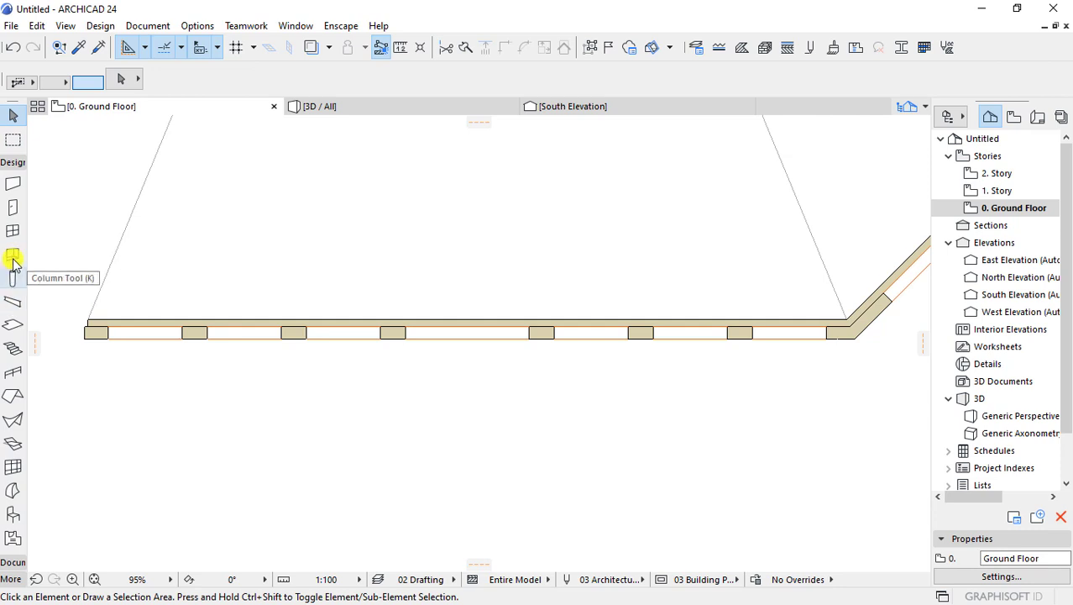
click(12, 210)
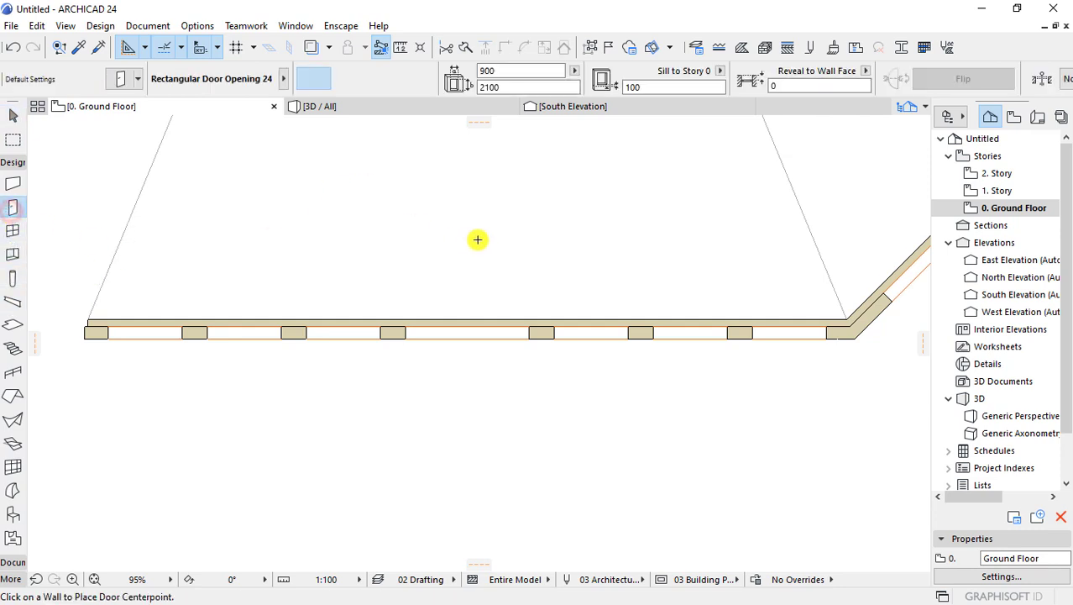
key(ctrl+t)
- Choose Arch Double Door 24 from the Hinged Doors library folder
click(288, 166)
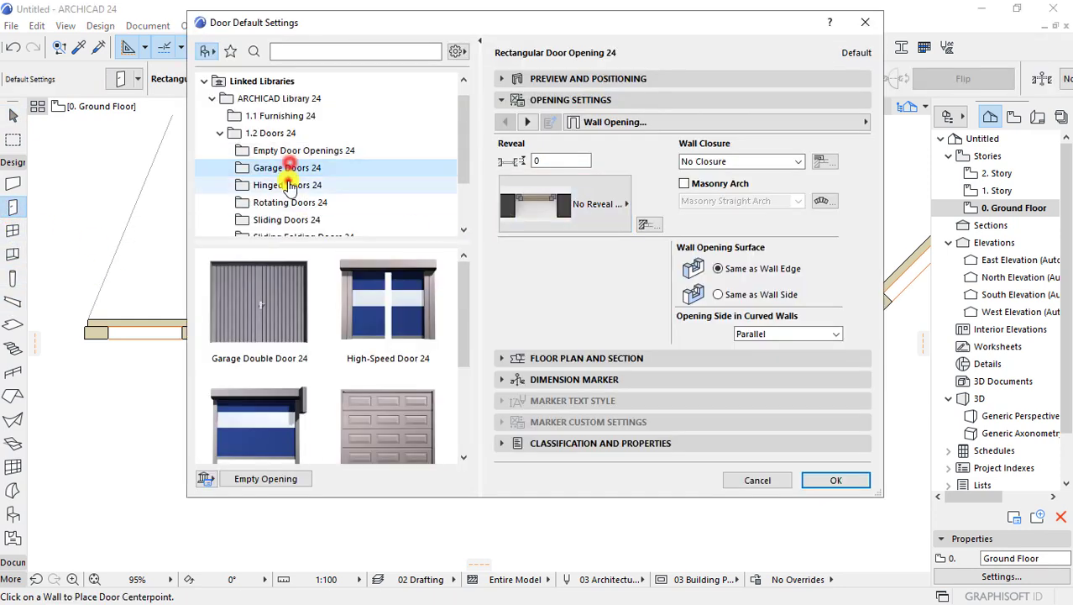
click(288, 185)
click(285, 201)
click(287, 186)
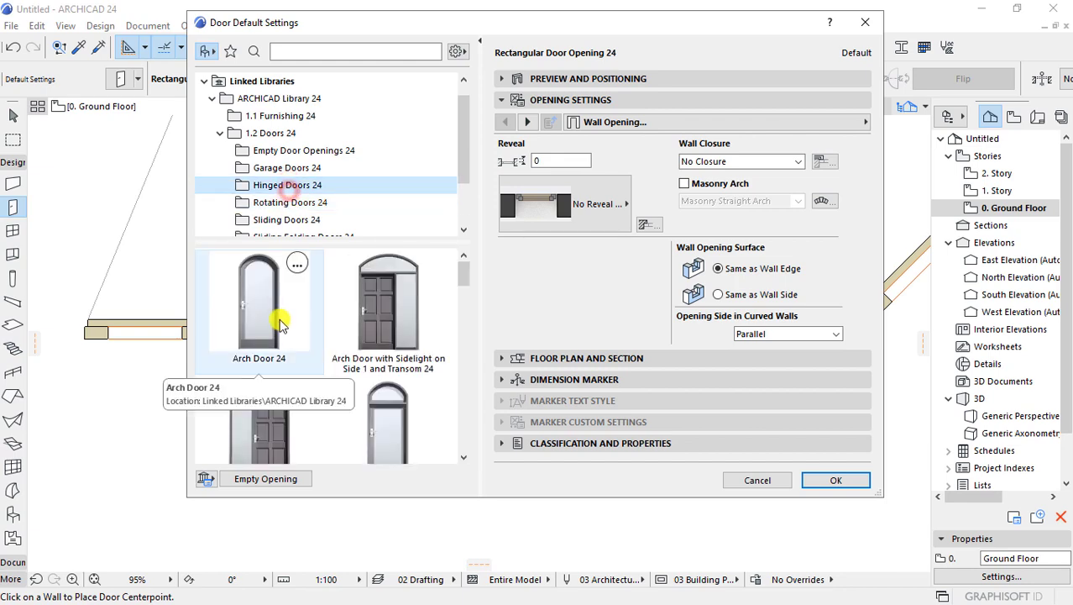
click(279, 323)
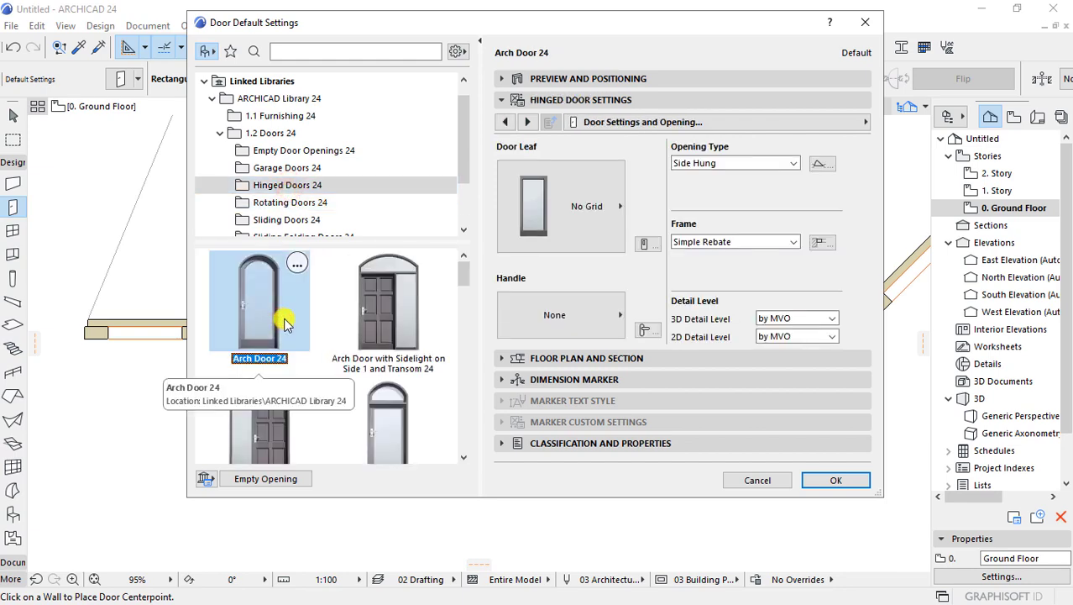
scroll(283, 311, down, 1)
scroll(283, 311, down, 2)
click(395, 315)
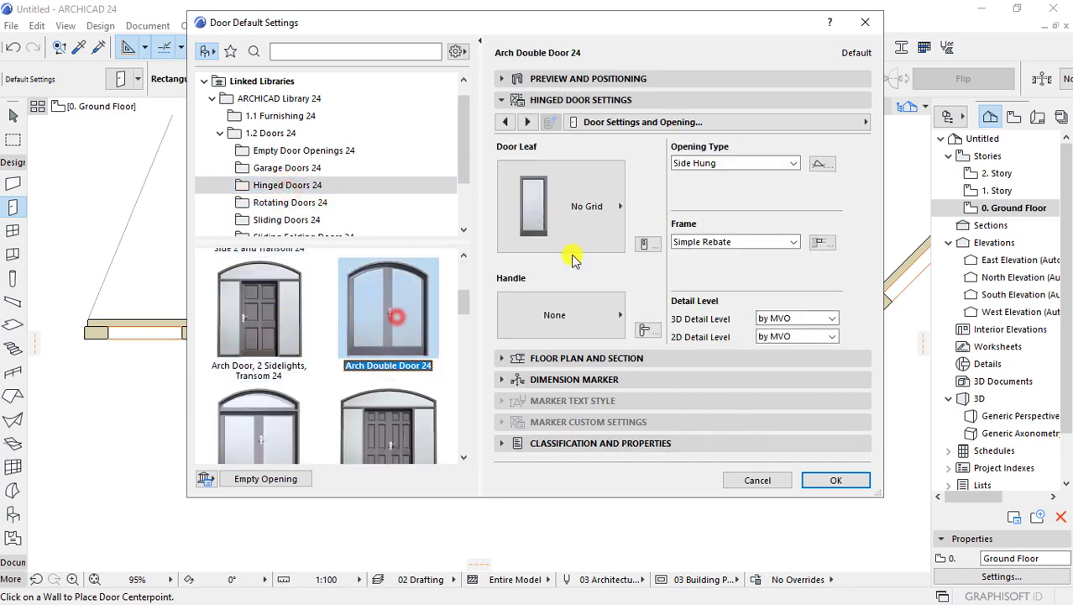
- Review the door leaf style and handle choices without changing them
click(575, 232)
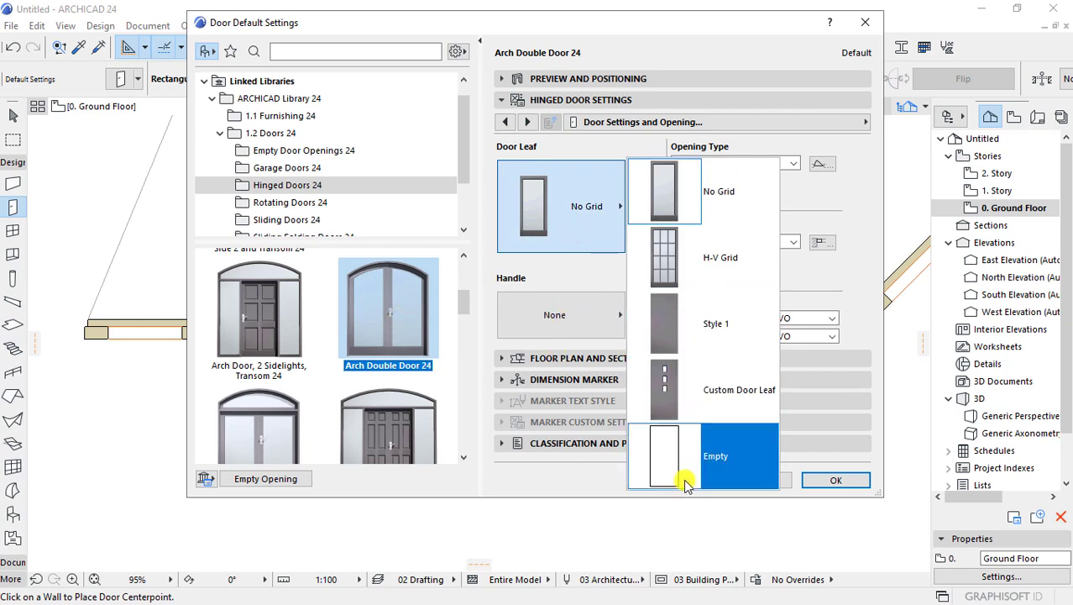
click(544, 274)
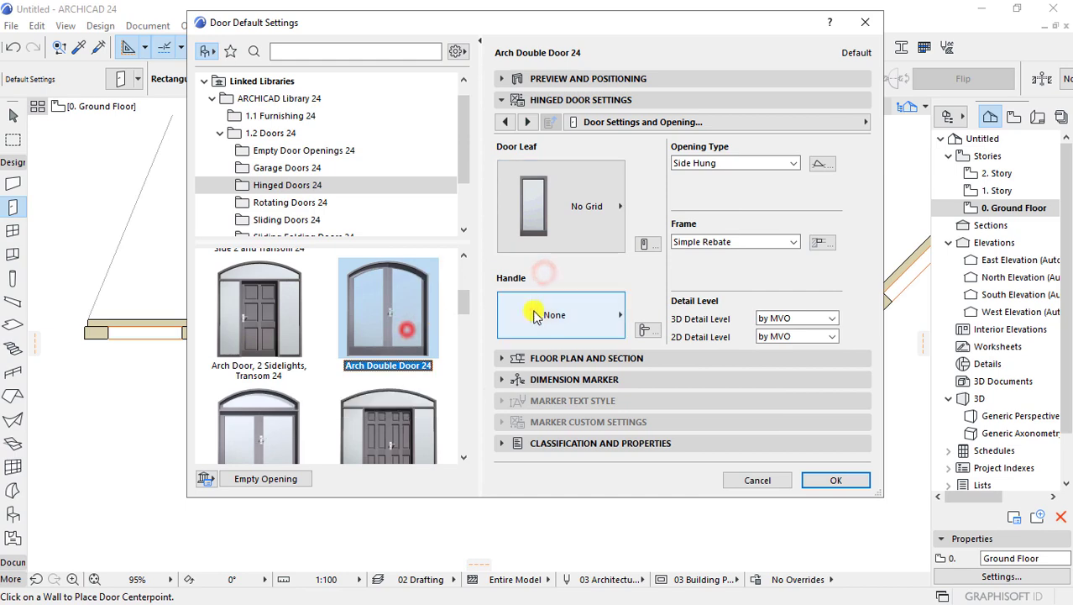
click(546, 308)
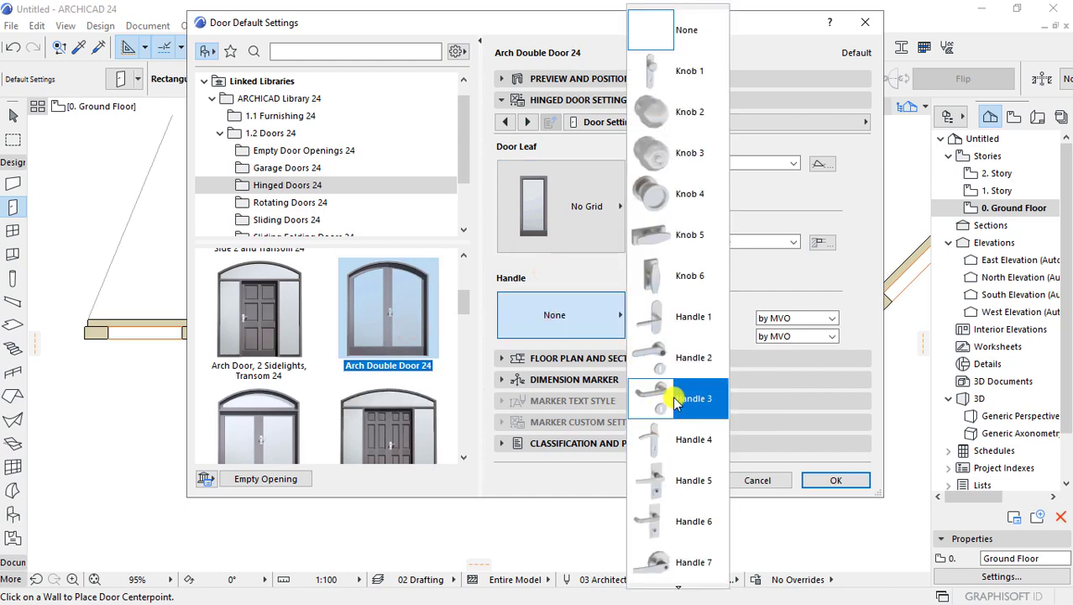
click(379, 292)
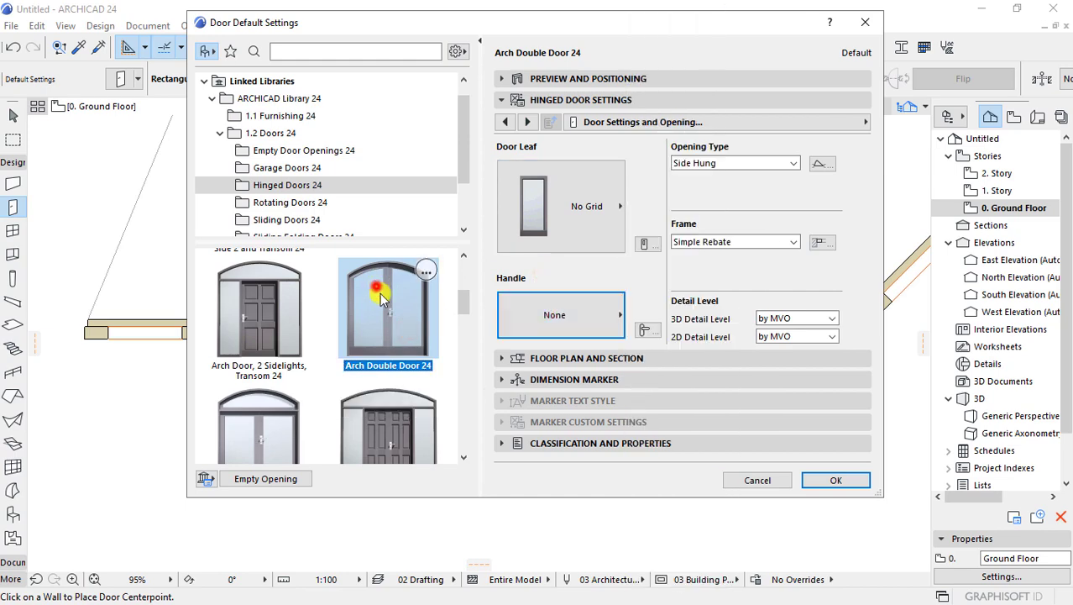
scroll(387, 302, down, 3)
scroll(388, 311, down, 3)
scroll(388, 323, up, 3)
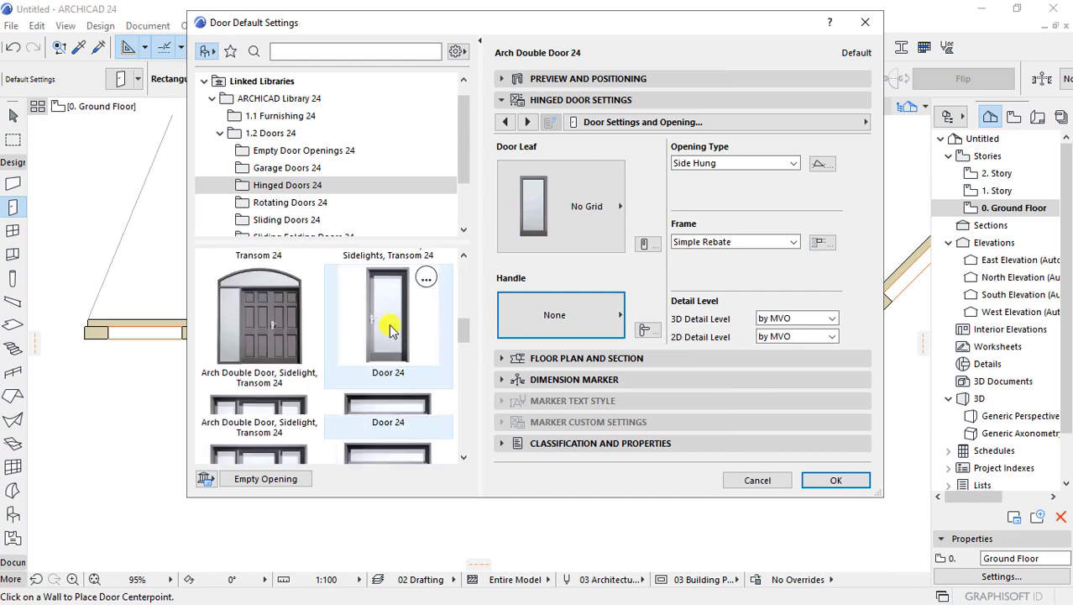
scroll(390, 325, down, 4)
scroll(392, 329, up, 1)
scroll(388, 319, down, 3)
scroll(382, 302, up, 1)
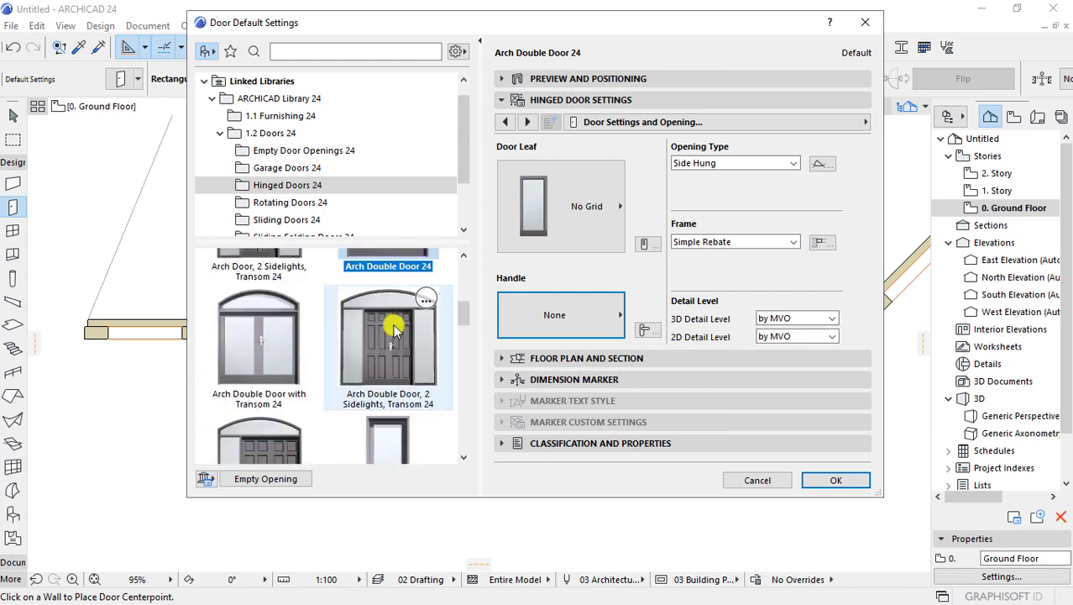
scroll(395, 315, up, 2)
- Give the door Handle 3 and Style 1 leaves, then confirm the settings
click(598, 313)
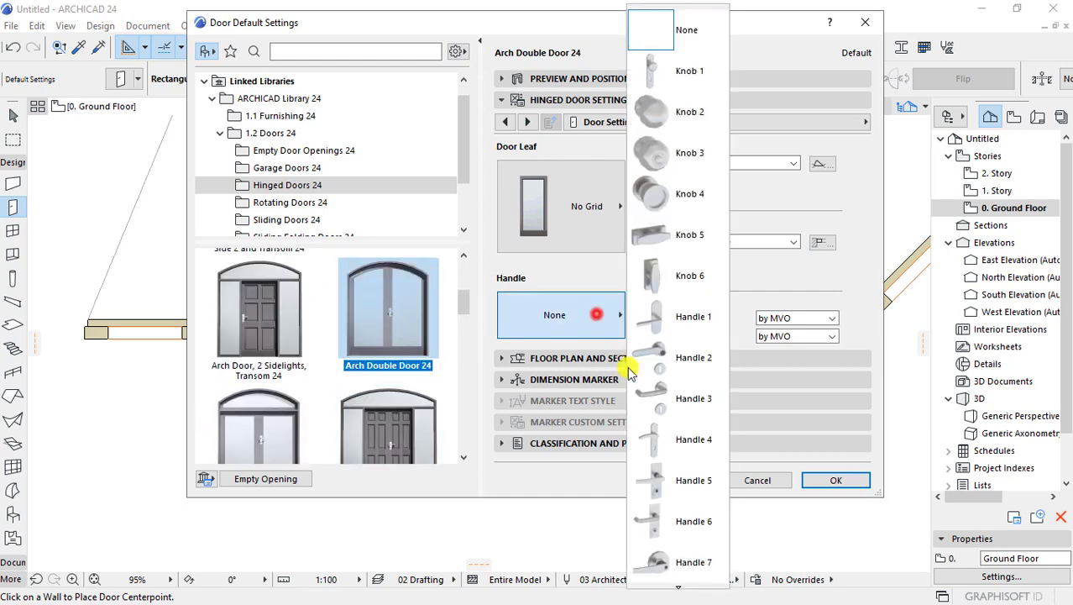
click(664, 398)
click(571, 221)
click(691, 324)
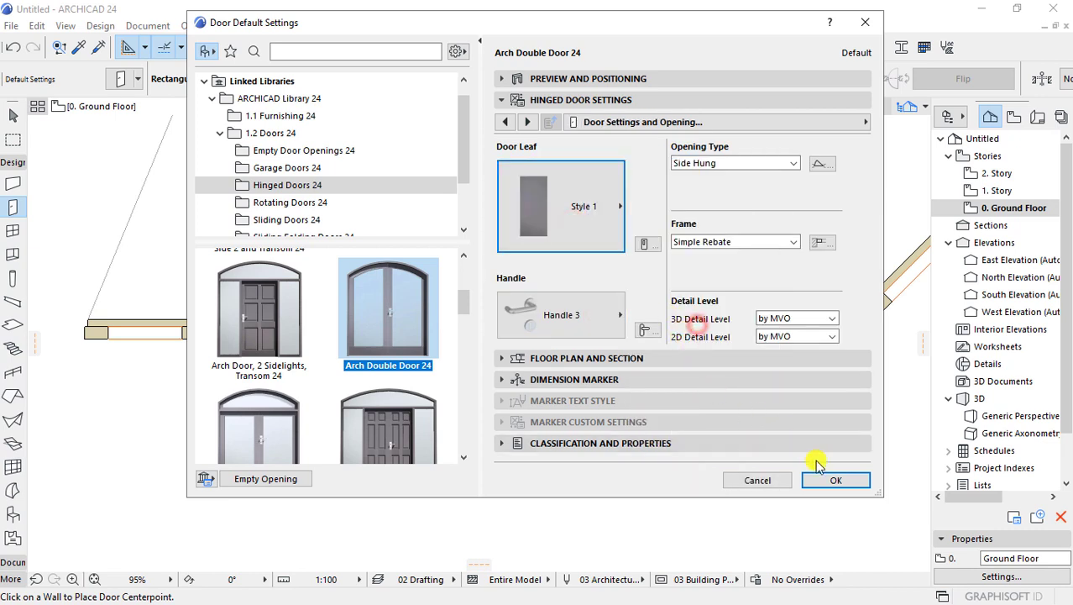
click(646, 244)
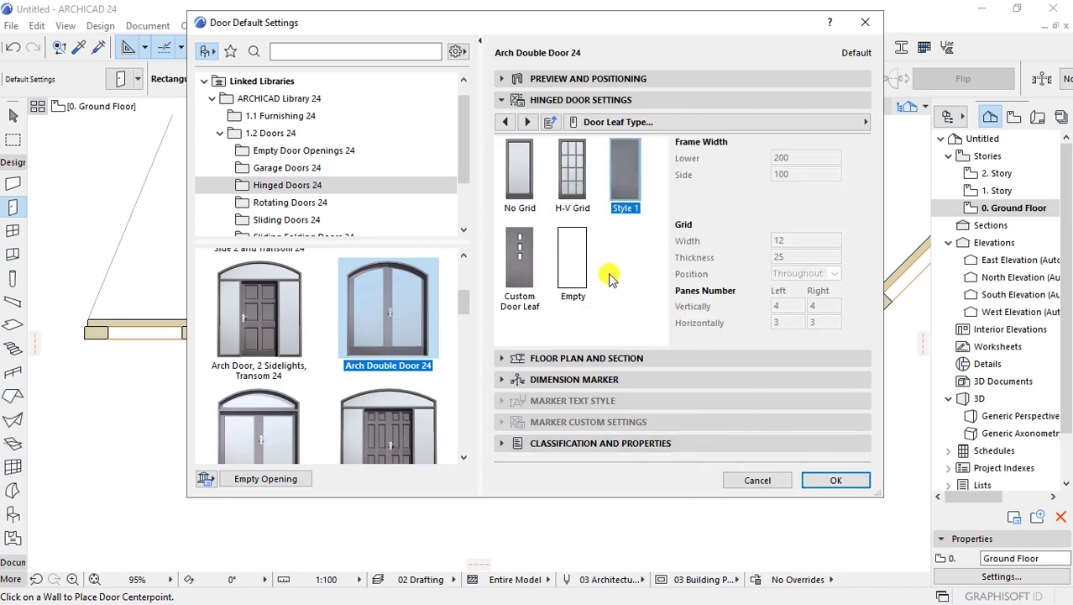
click(825, 476)
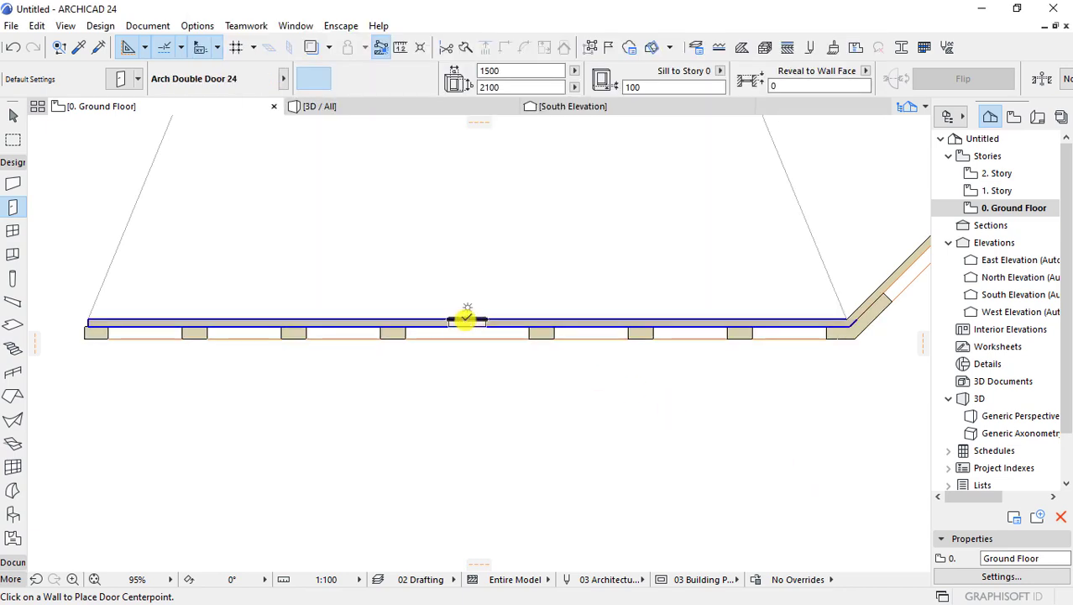
- Place an Arch Double Door 24 mid-wall, set its opening side, and stretch it to 5000 wide
click(468, 320)
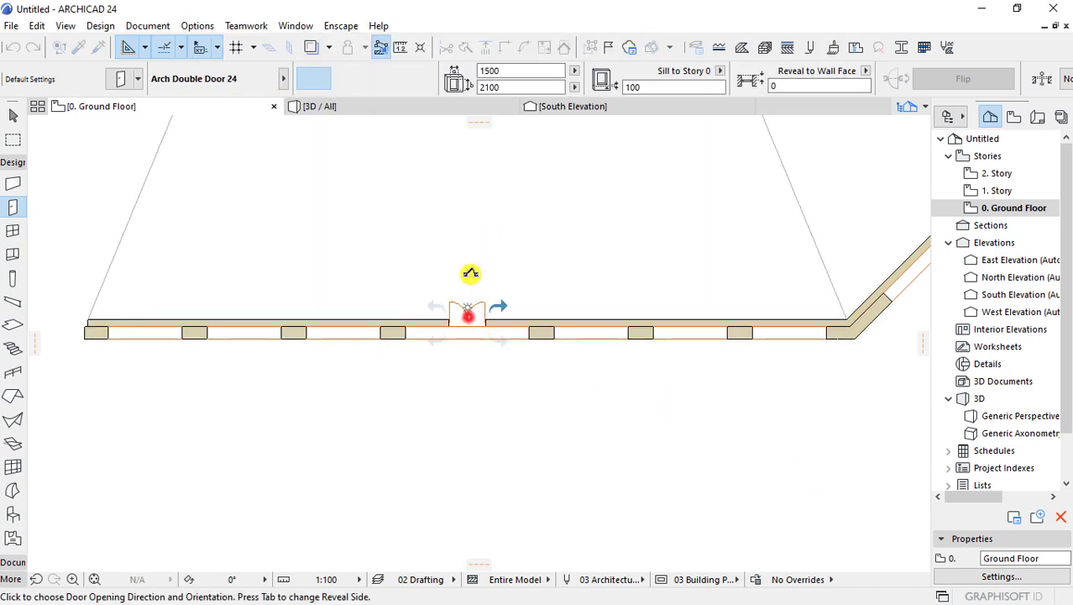
click(469, 273)
click(485, 324)
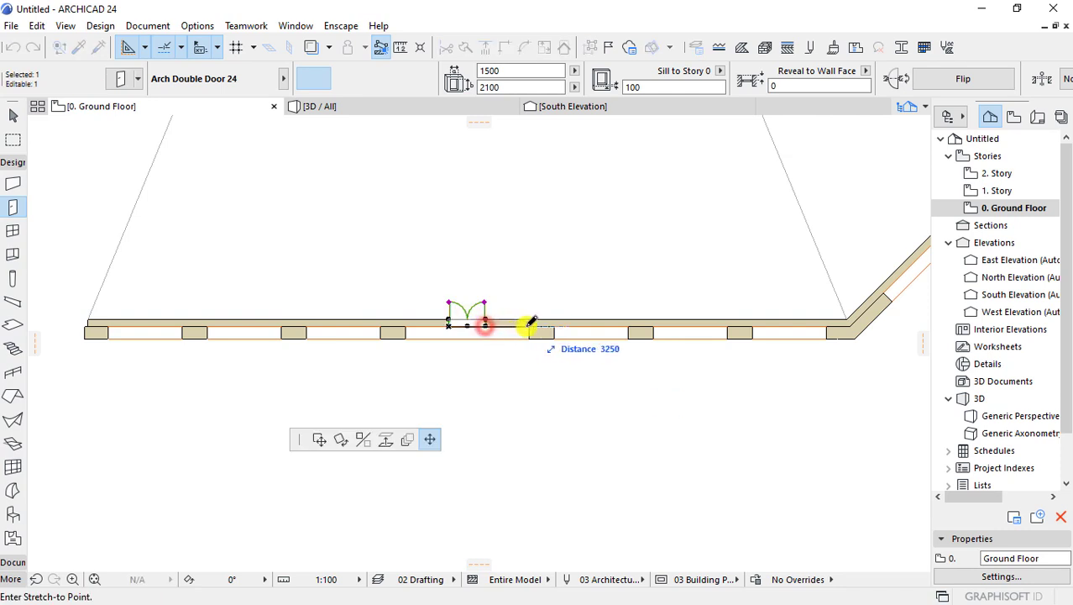
click(529, 322)
click(447, 325)
click(406, 326)
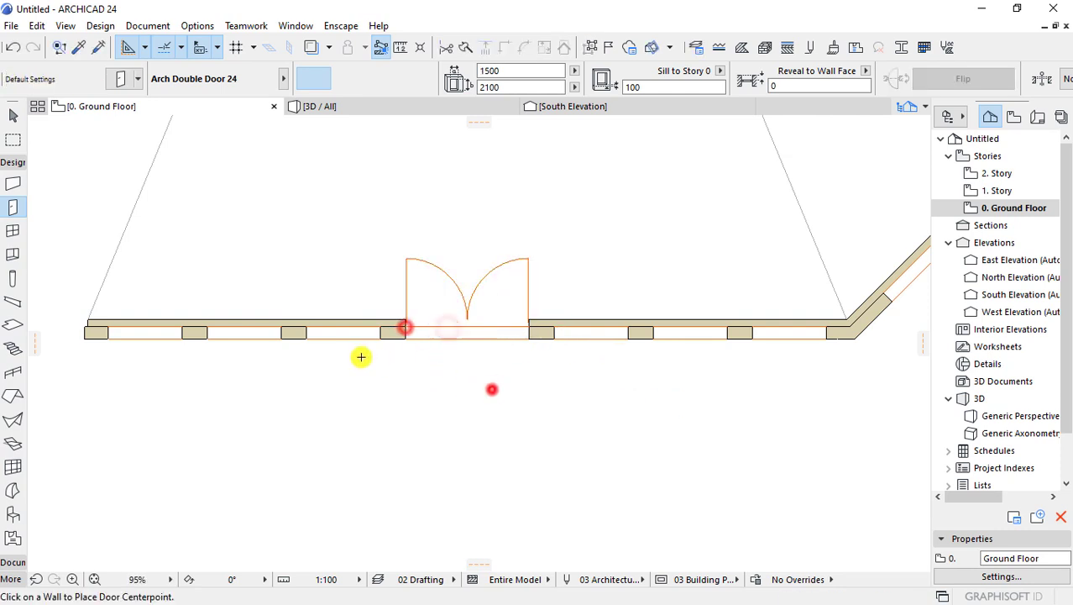
scroll(362, 357, down, 2)
scroll(371, 355, down, 4)
scroll(448, 378, up, 2)
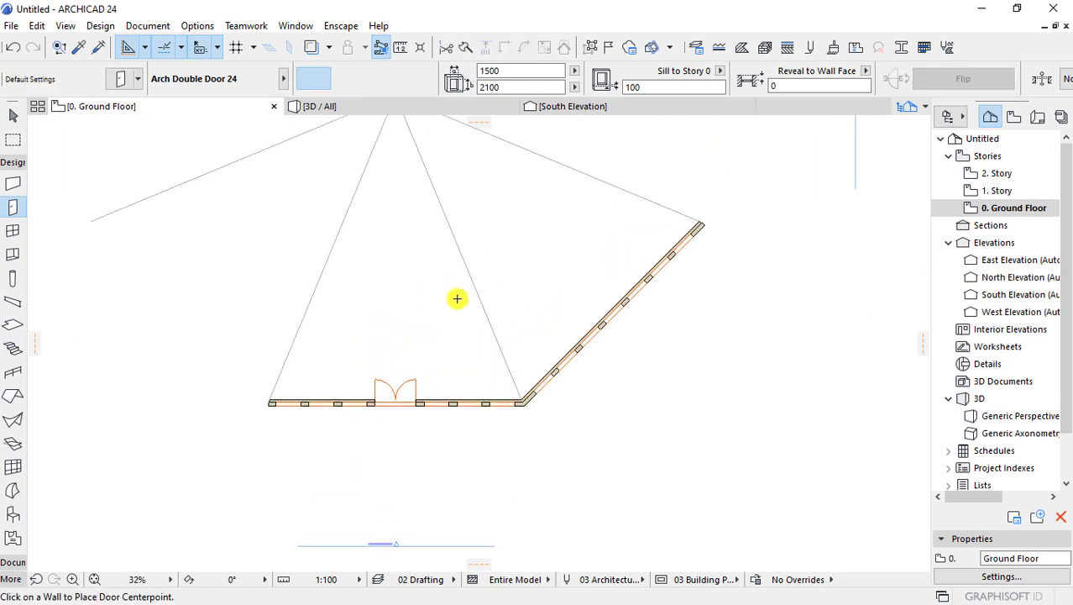
- In the 3D view, select the arch double door and begin changing its height
click(380, 107)
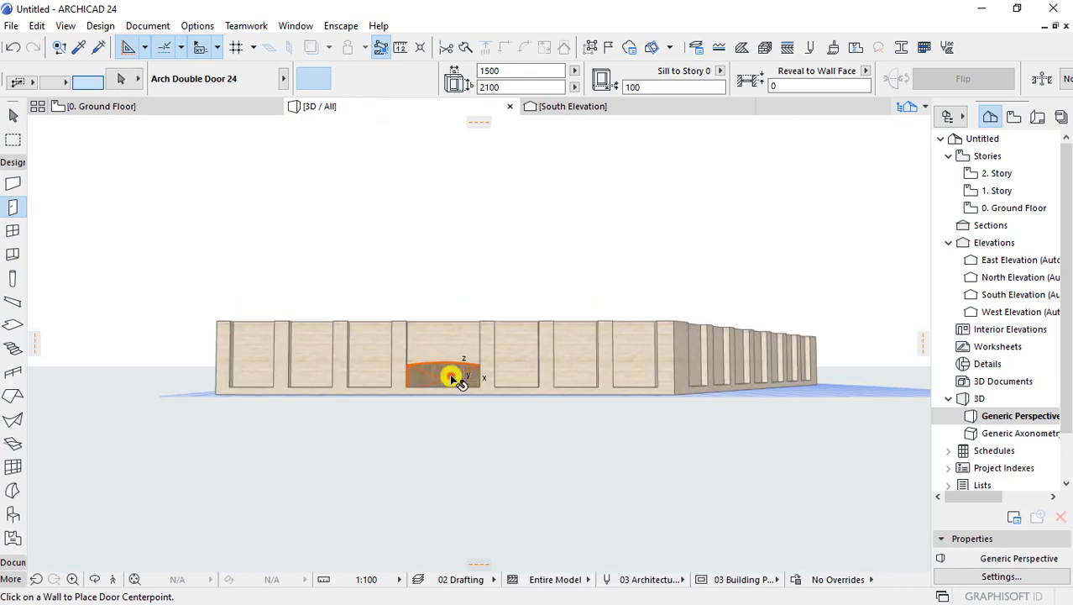
scroll(453, 378, up, 2)
shift+click(482, 410)
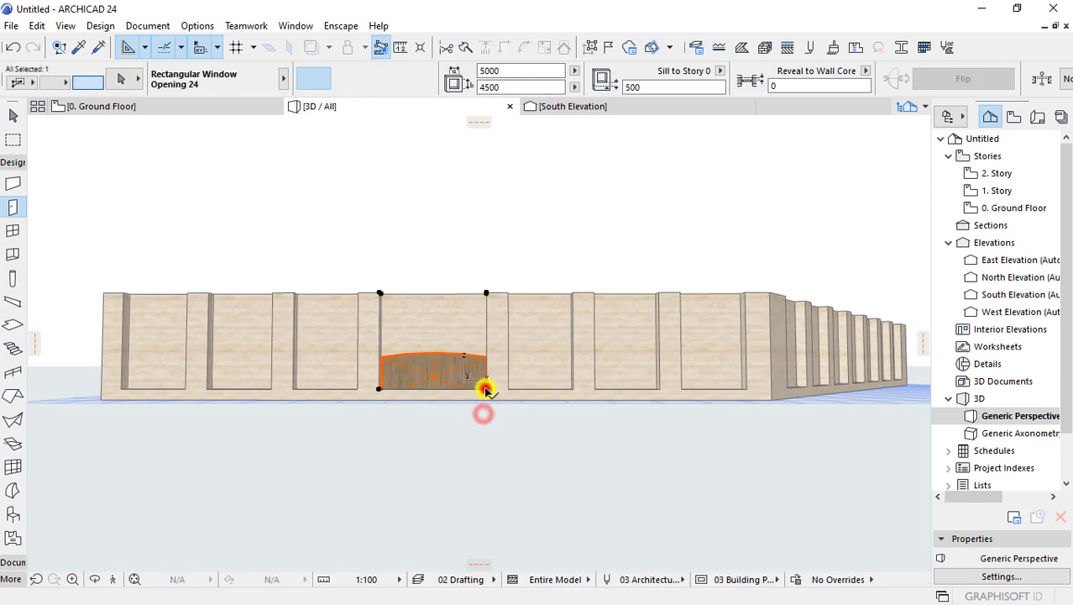
click(486, 390)
click(525, 436)
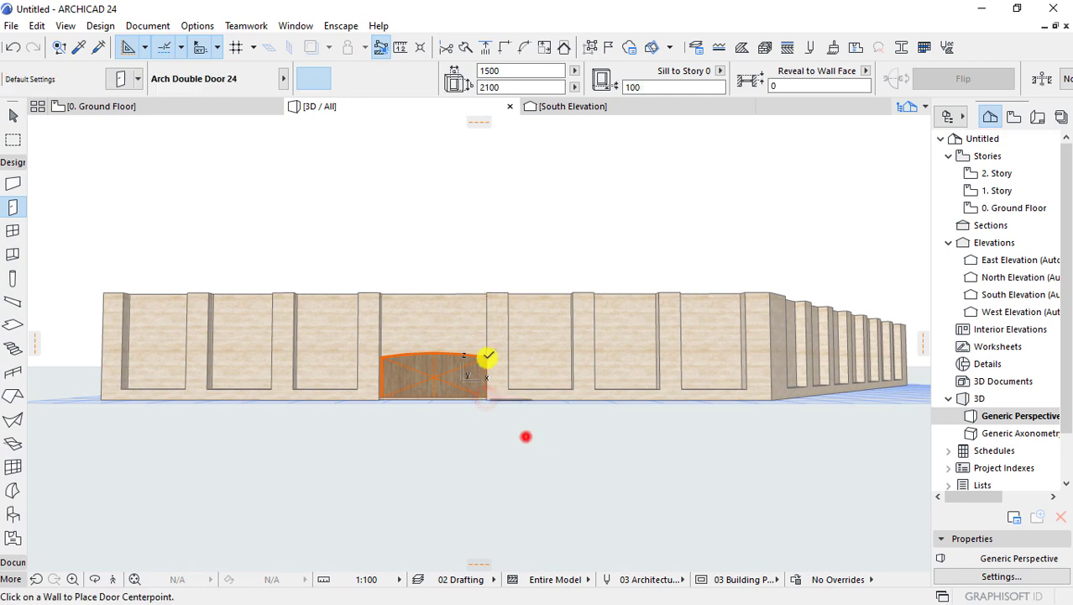
click(469, 377)
click(486, 353)
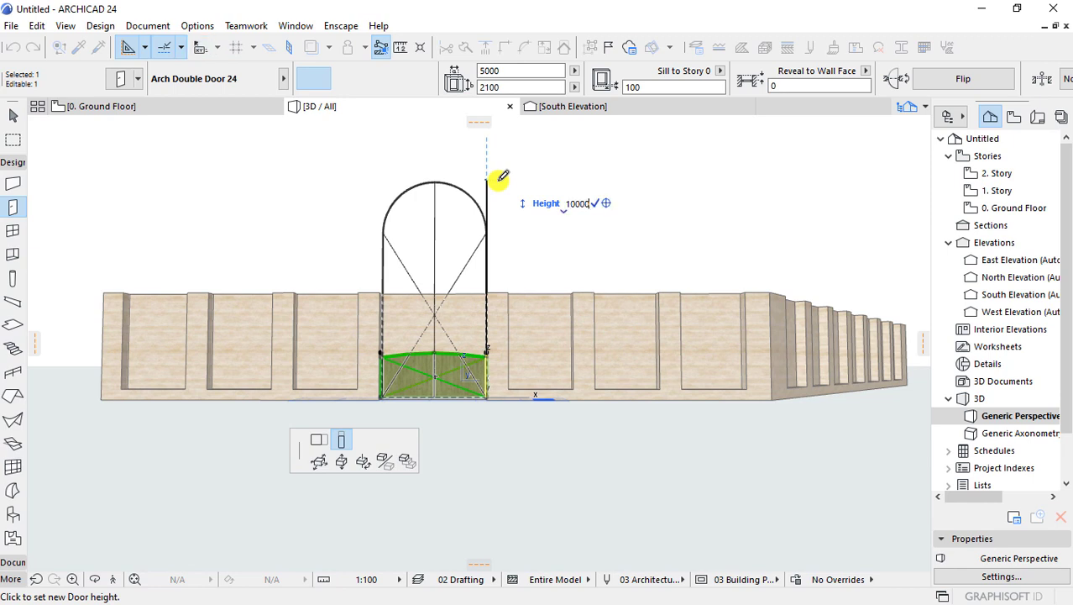
- Make the arch double door much taller, then stretch its height back to 8000
click(500, 177)
click(546, 223)
scroll(431, 362, down, 2)
scroll(446, 362, down, 2)
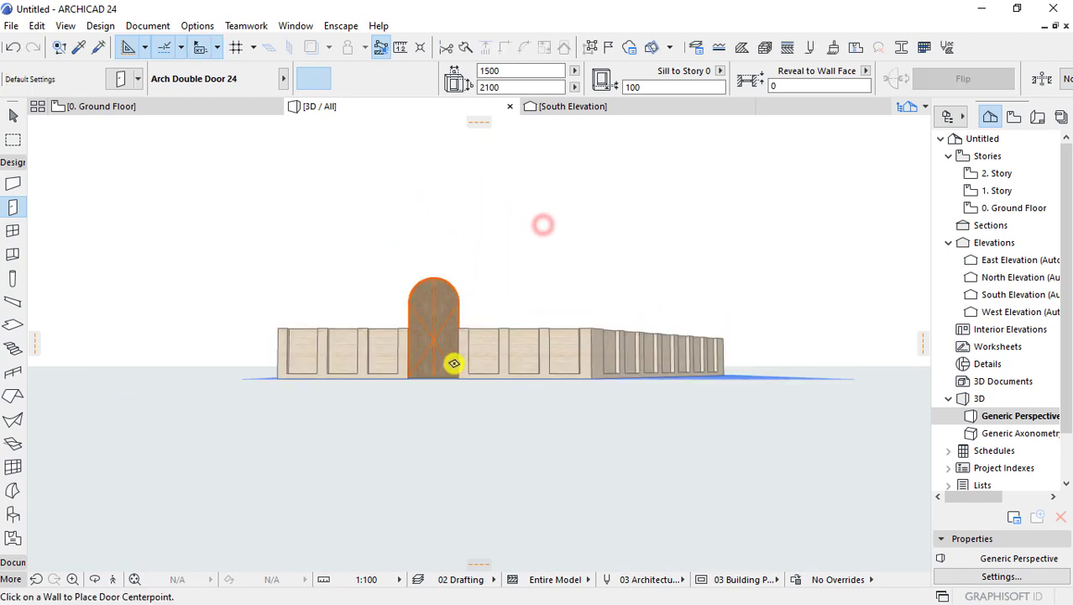
scroll(453, 386, down, 2)
scroll(416, 361, up, 2)
scroll(443, 340, up, 2)
click(510, 278)
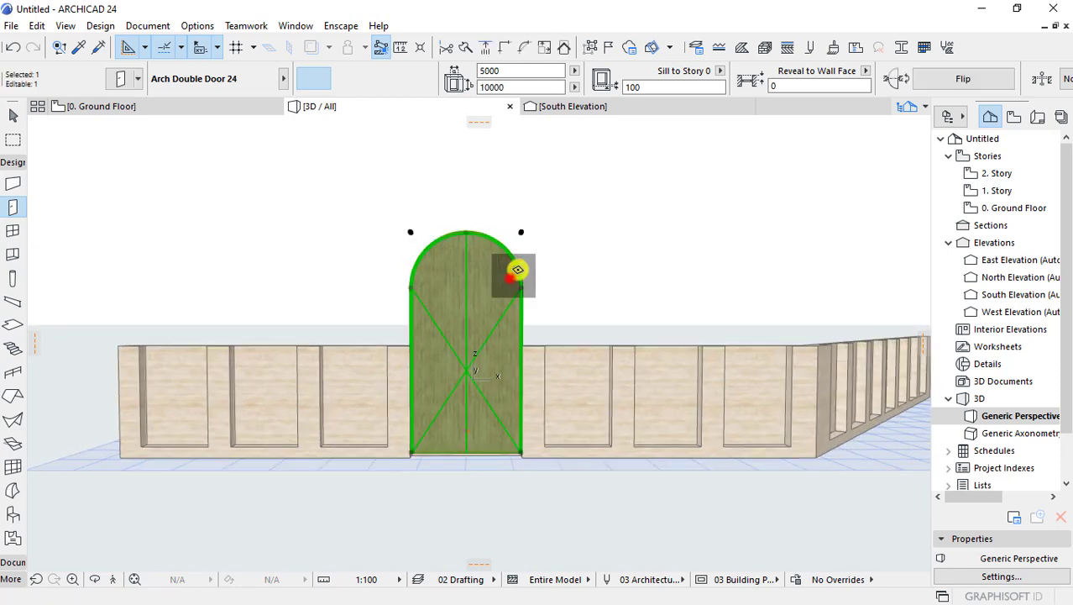
click(523, 229)
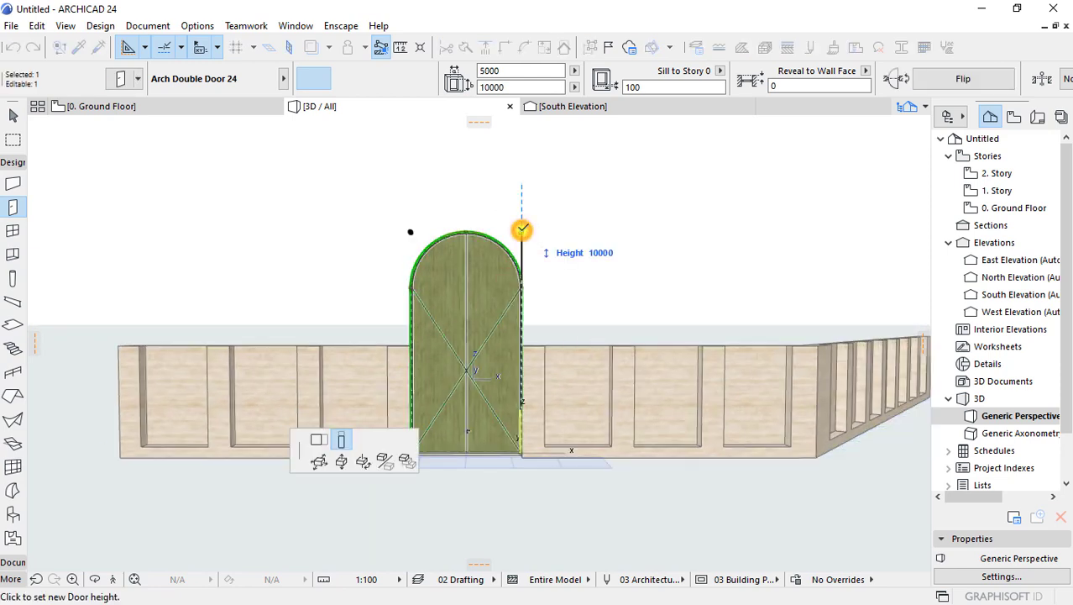
click(523, 277)
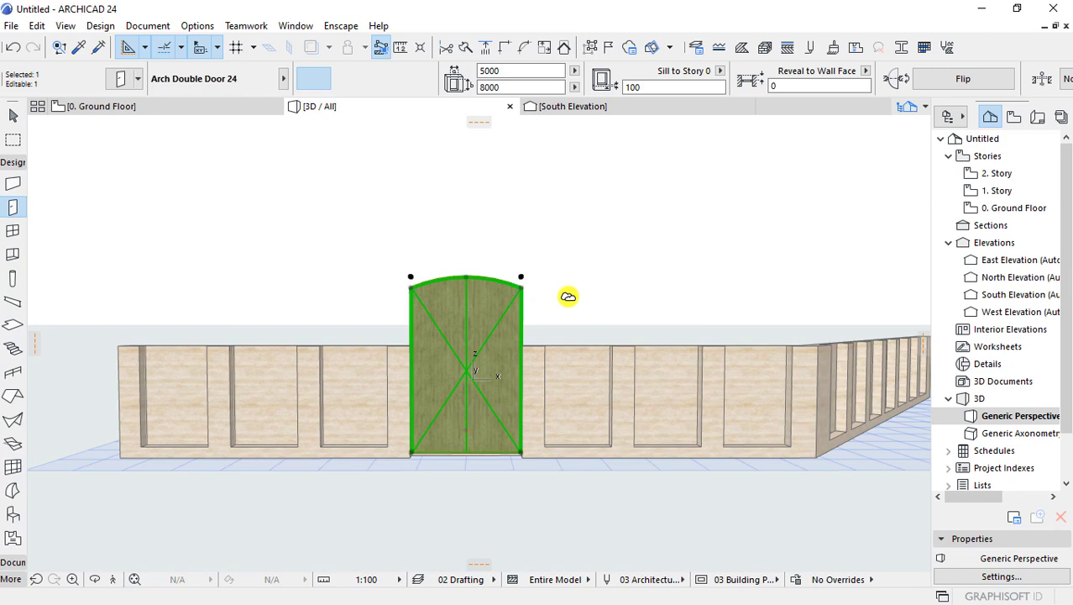
- Undo the last stretch, raise the door height again, and return to the Ground Floor plan
click(521, 287)
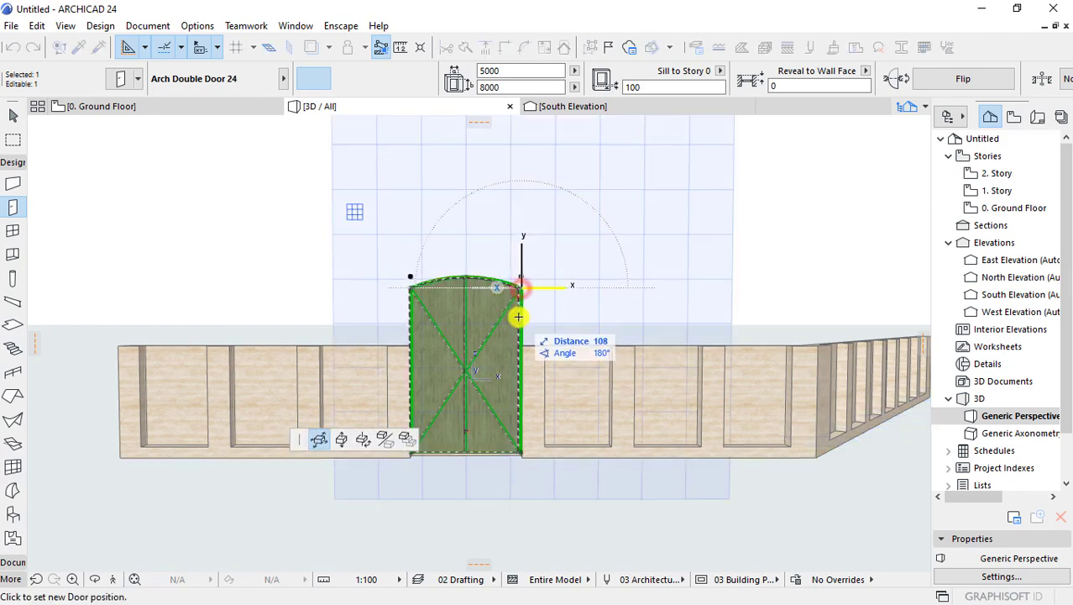
key(Escape)
key(Escape)
scroll(463, 273, down, 3)
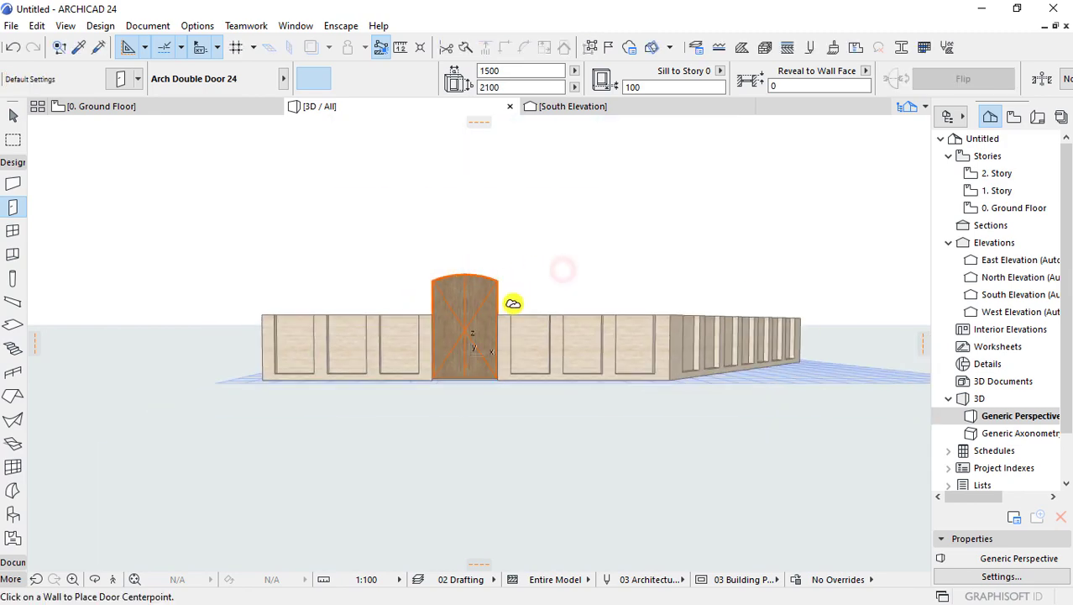
scroll(502, 348, up, 3)
key(ctrl+z)
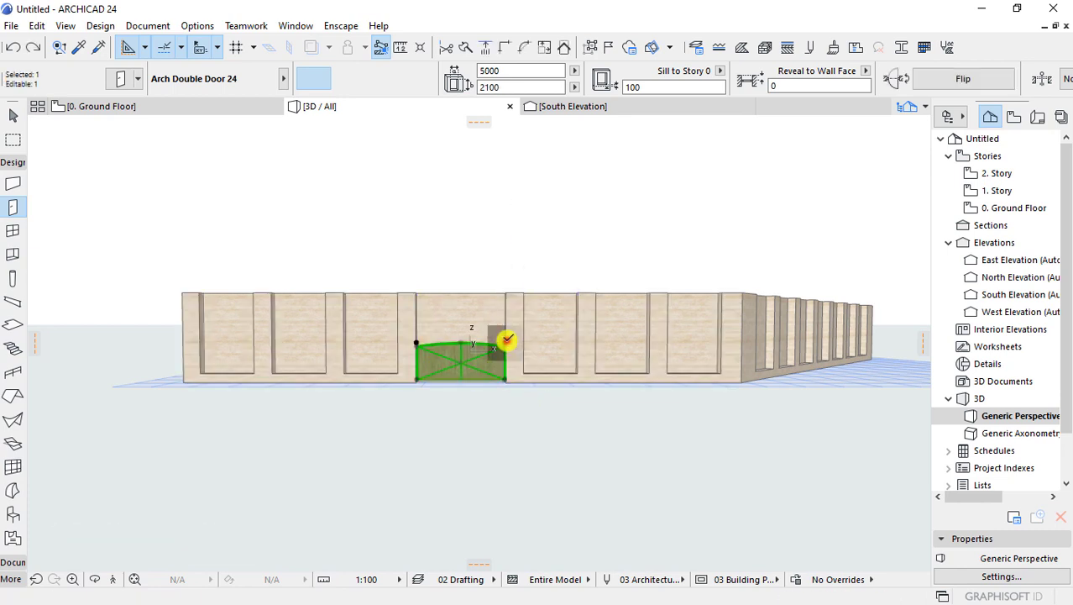
click(508, 338)
key(Escape)
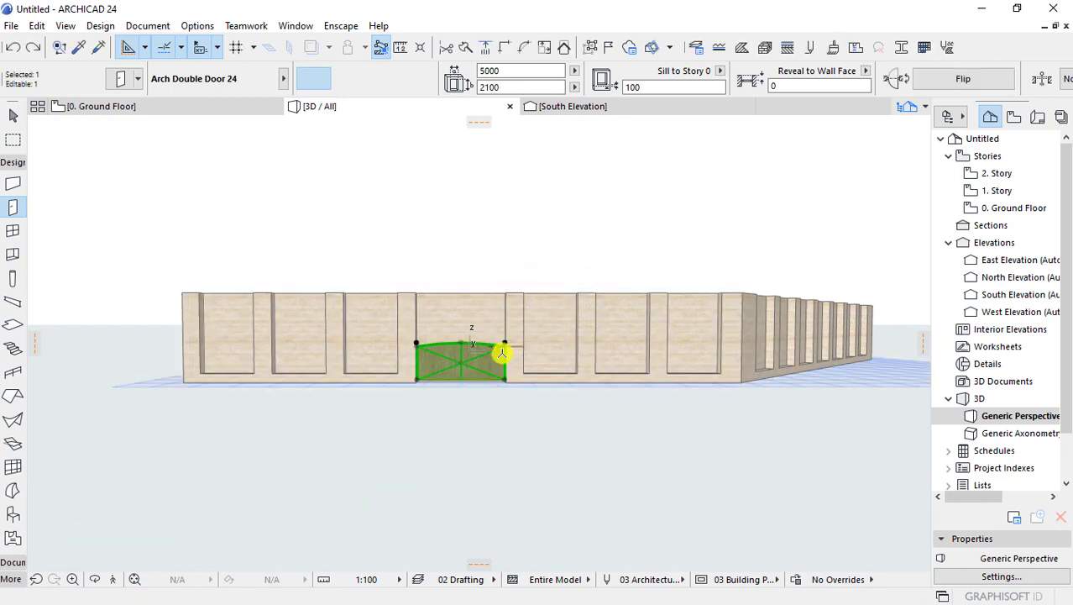
click(504, 340)
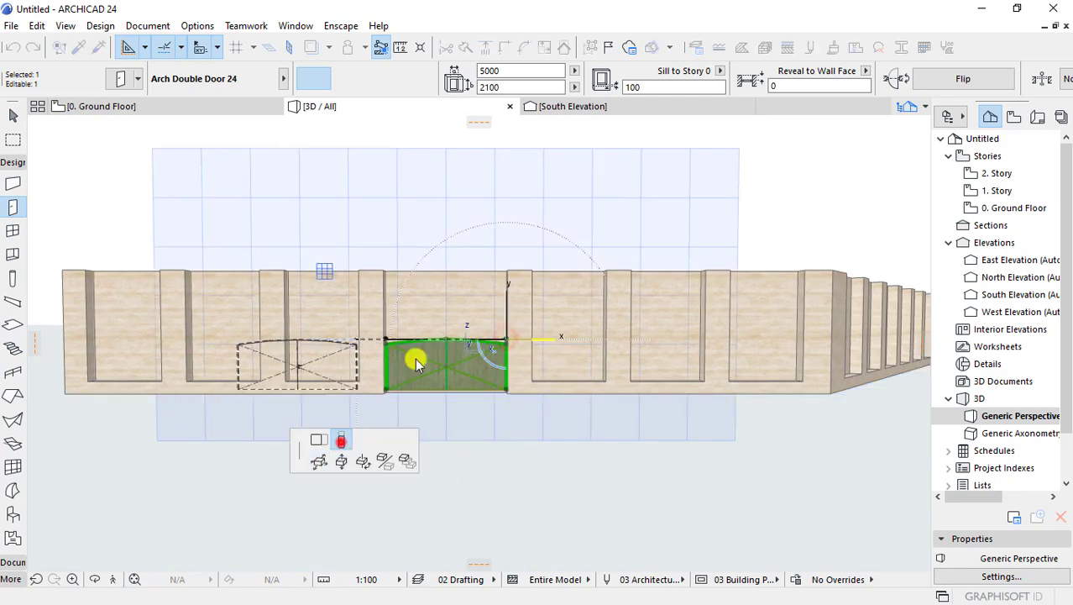
click(506, 340)
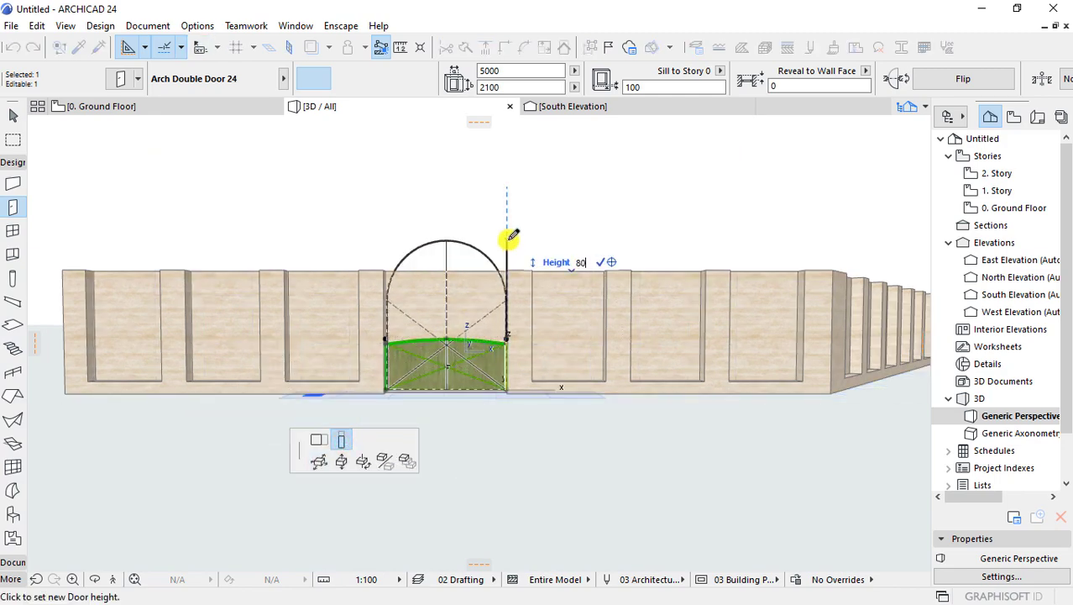
click(509, 210)
mouse_move(518, 447)
shift+middle_down()
mouse_move(189, 375)
mouse_move(676, 434)
mouse_move(486, 372)
shift+middle_up()
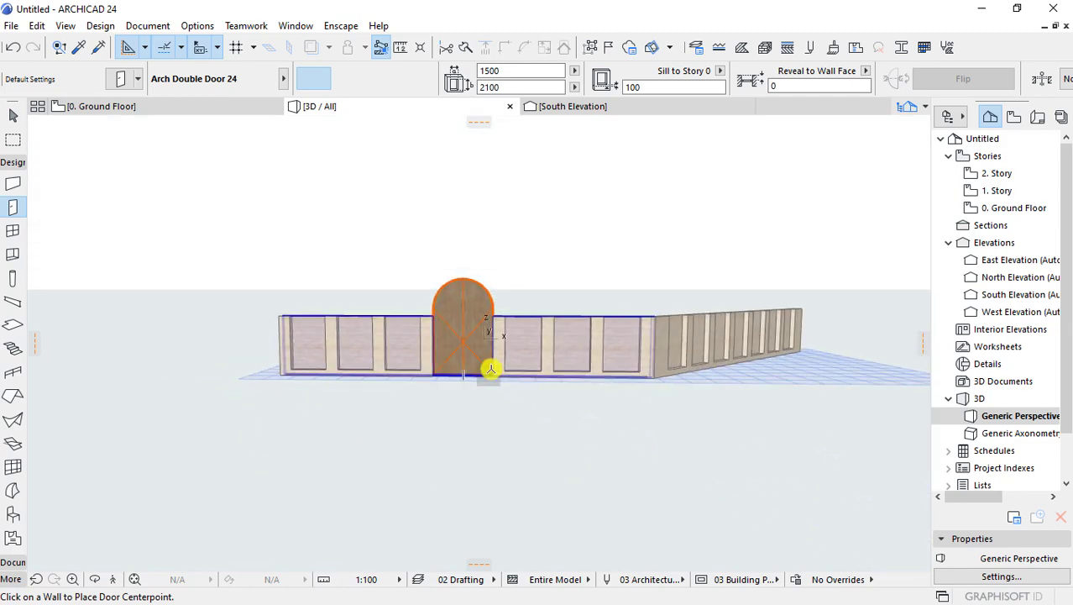
key(F2)
- View 1. Story with the ground-floor walls shown as a trace, then return to Ground Floor
scroll(587, 360, down, 1)
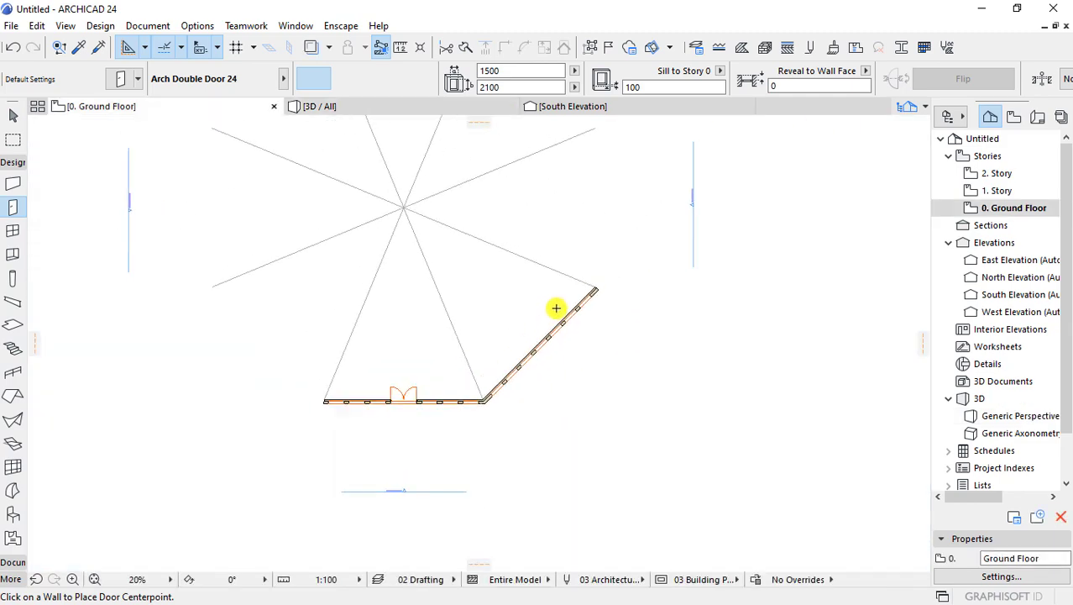
click(505, 313)
scroll(546, 430, down, 2)
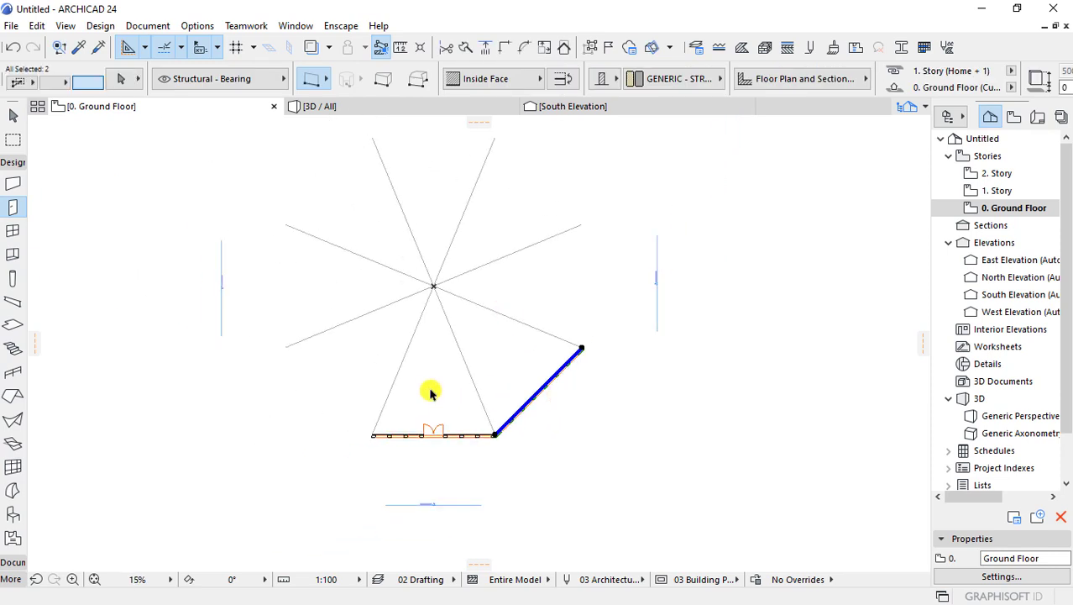
shift+drag(416, 382, 452, 456)
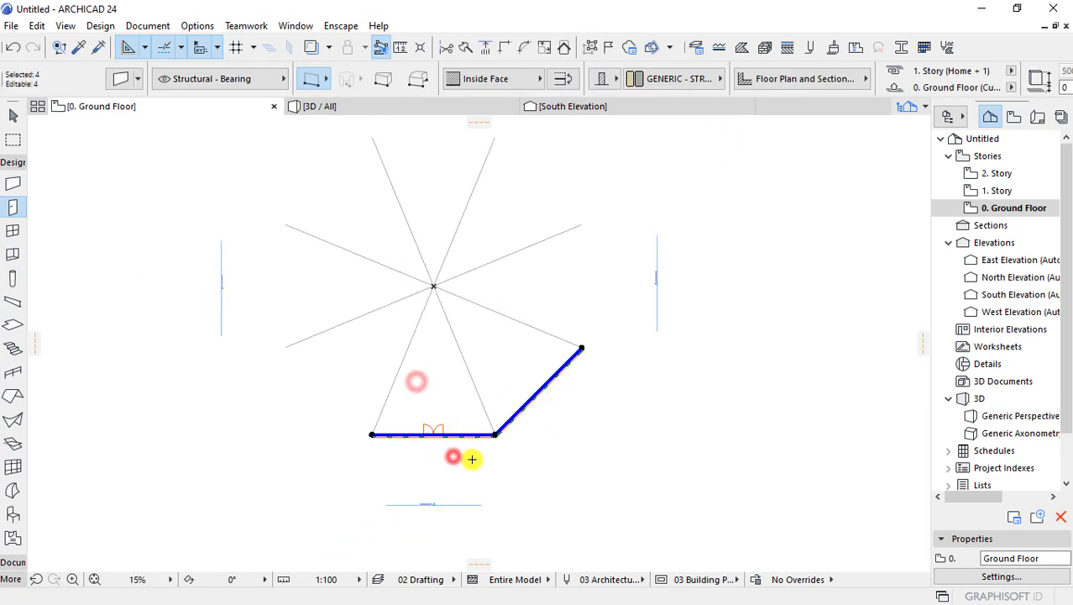
middle_drag(472, 461, 438, 469)
click(476, 468)
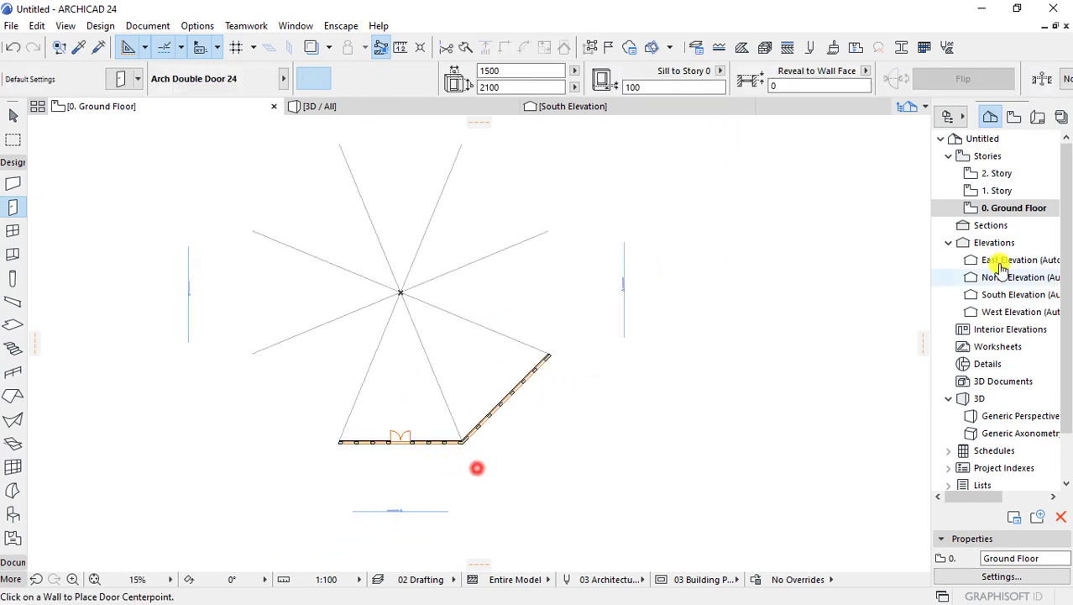
click(1004, 191)
double_click(996, 189)
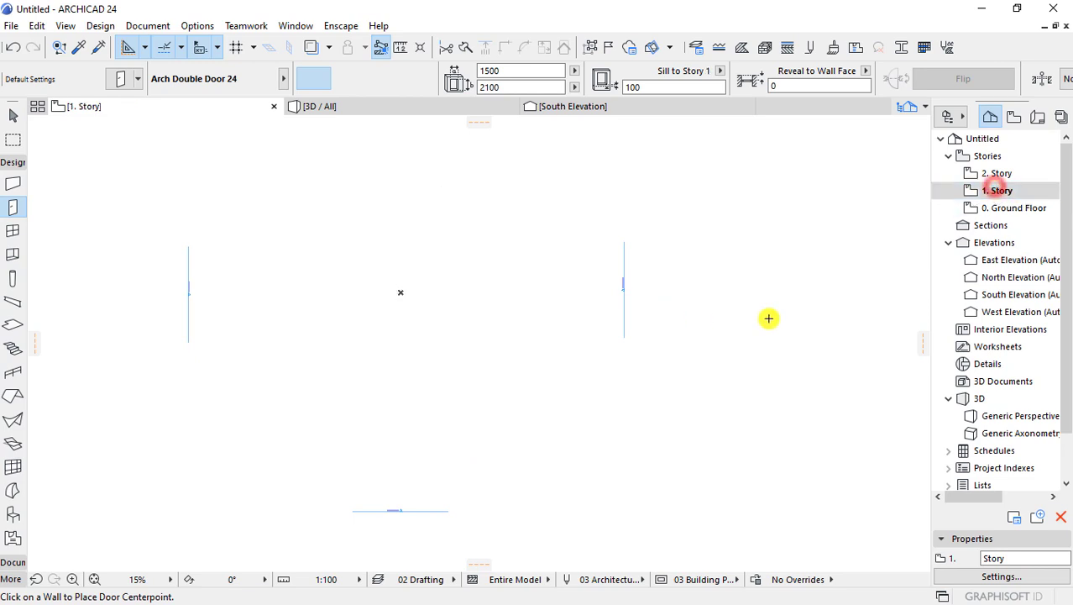
click(311, 47)
scroll(438, 365, up, 3)
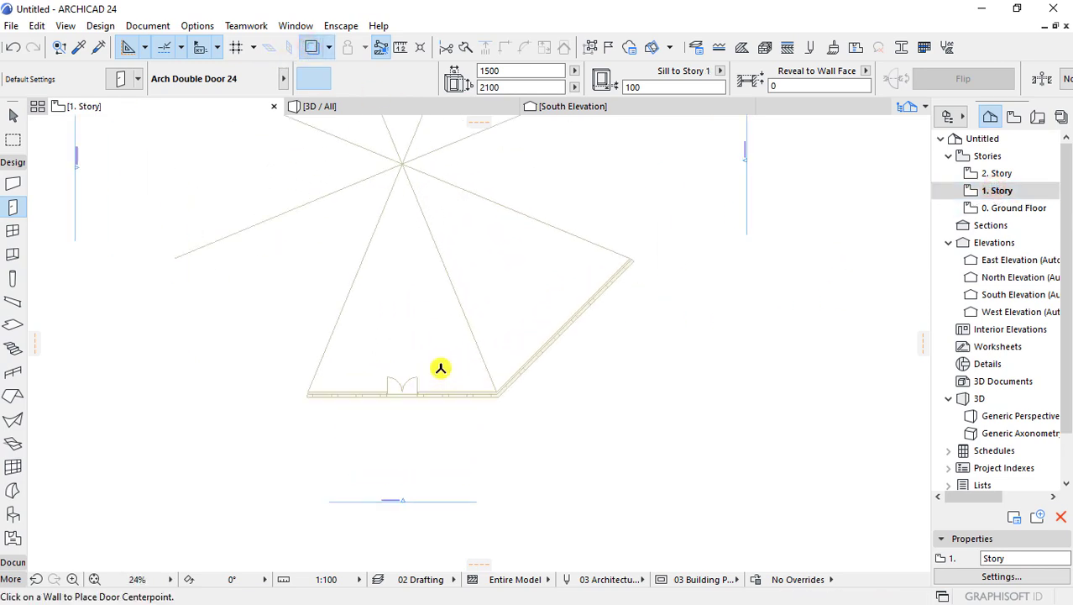
scroll(469, 294, up, 1)
double_click(1005, 208)
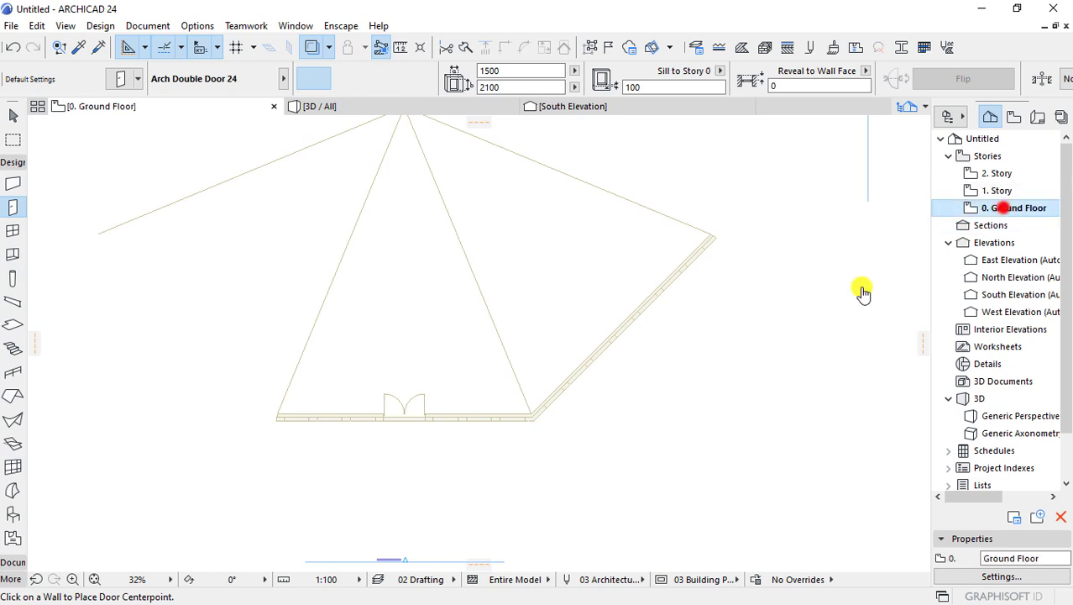
scroll(476, 414, up, 2)
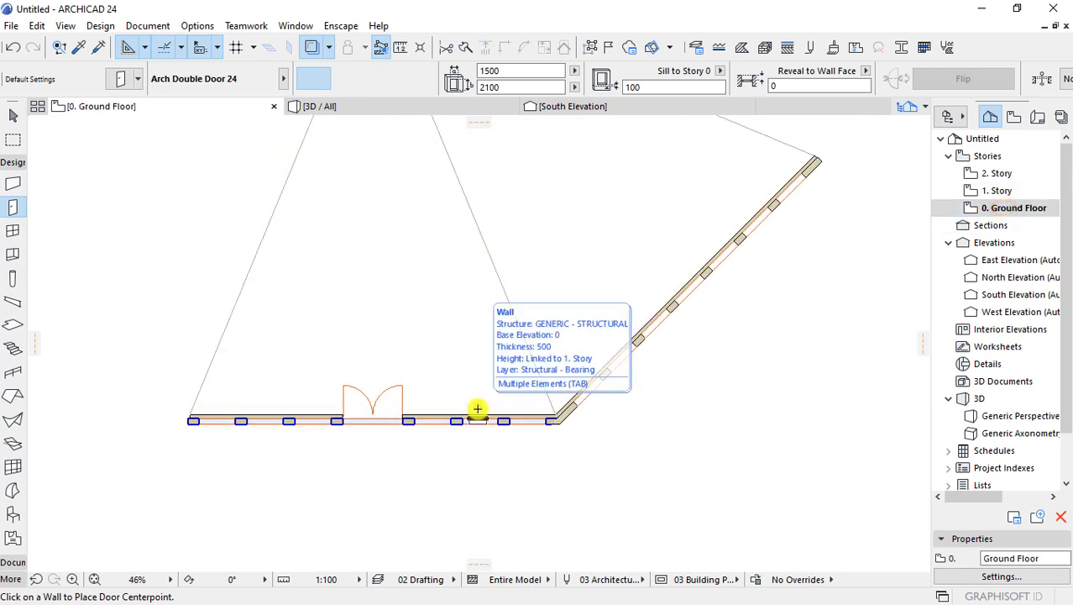
scroll(481, 409, up, 2)
- Select the diagonal and straight ground-floor walls and copy them
key(w)
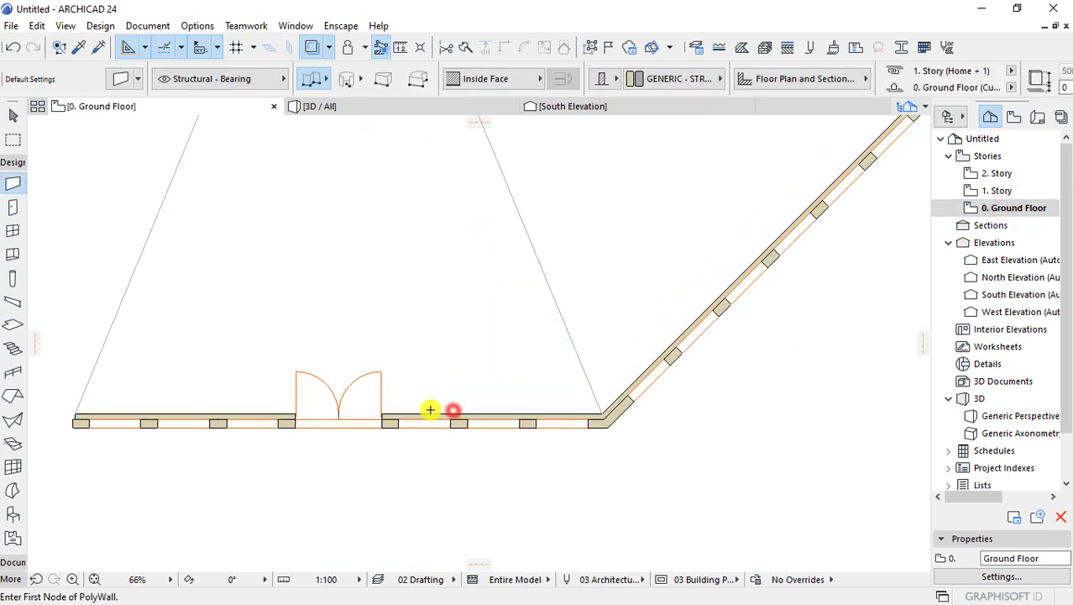
scroll(475, 410, down, 4)
scroll(475, 410, up, 2)
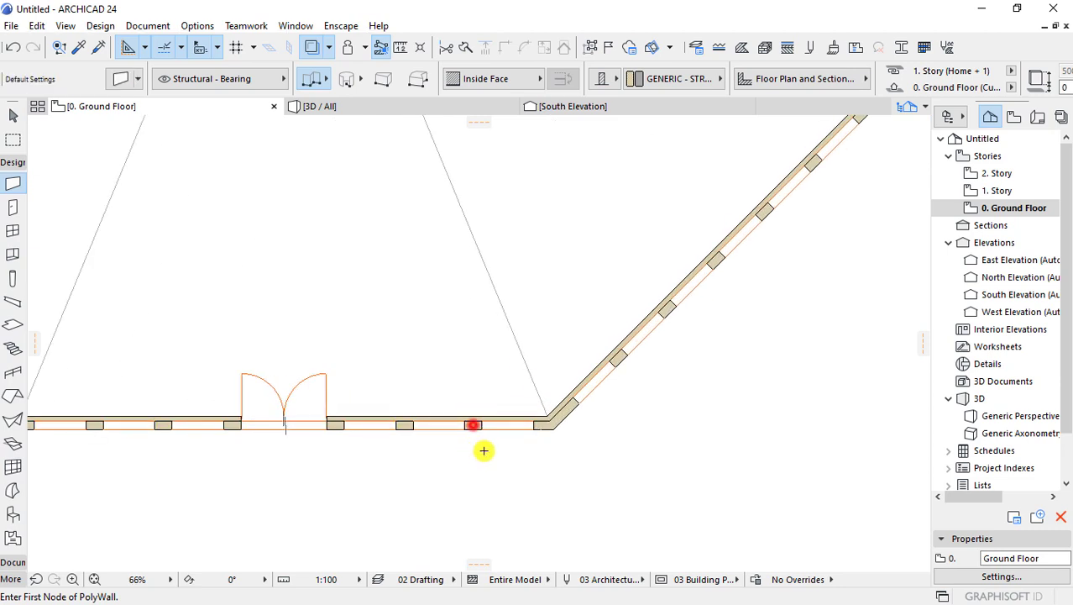
shift+click(559, 419)
shift+click(542, 428)
scroll(542, 429, down, 2)
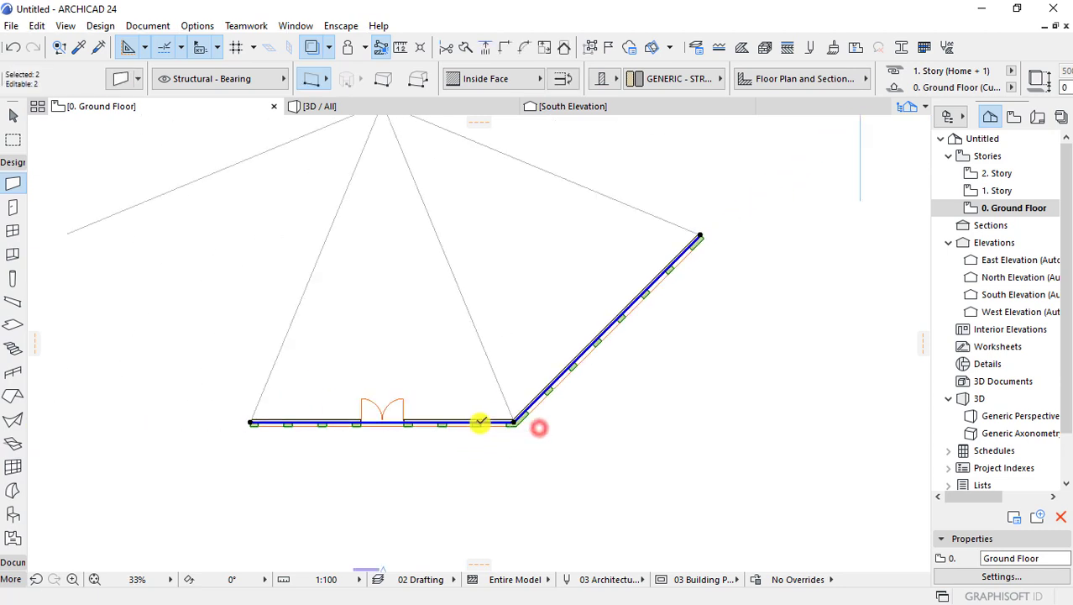
scroll(497, 424, up, 2)
shift+click(542, 400)
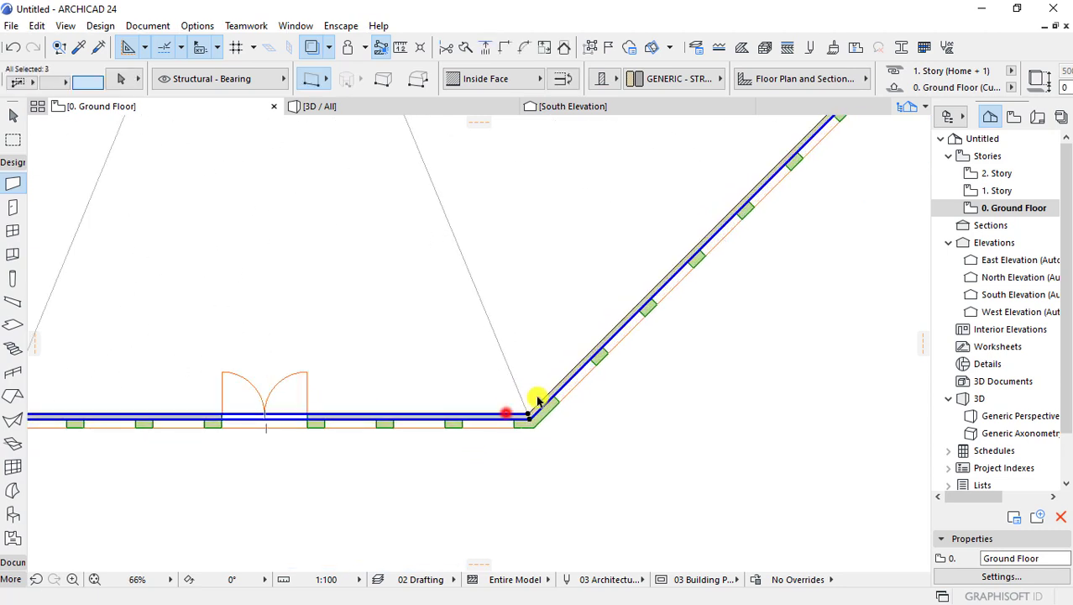
scroll(525, 436, down, 3)
scroll(525, 436, down, 1)
right_click(549, 352)
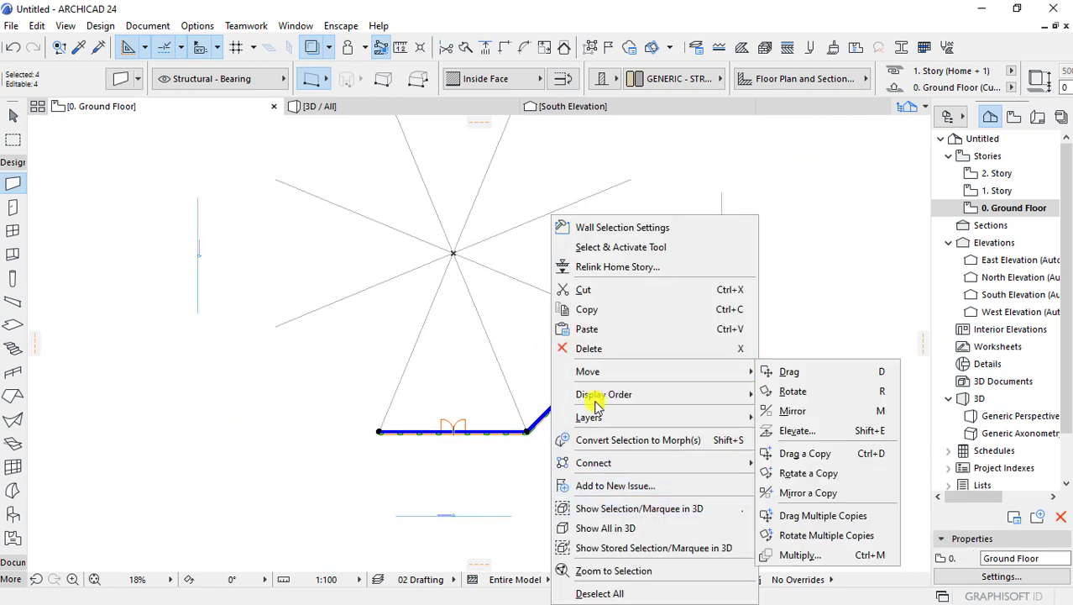
click(617, 310)
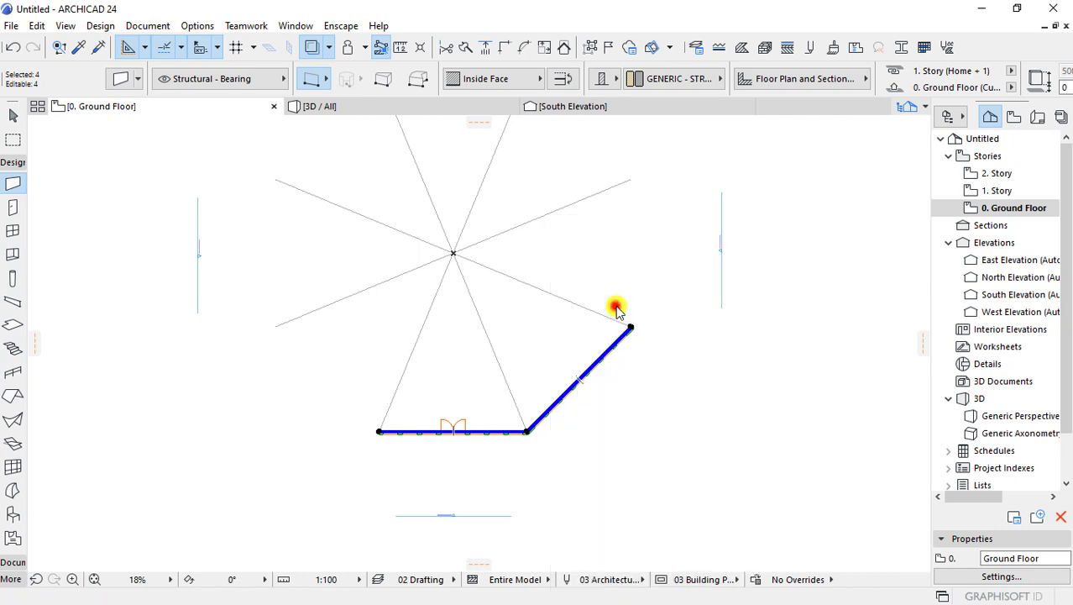
- Paste the copied walls onto 1. Story and view the stacked walls in 3D
scroll(637, 409, up, 3)
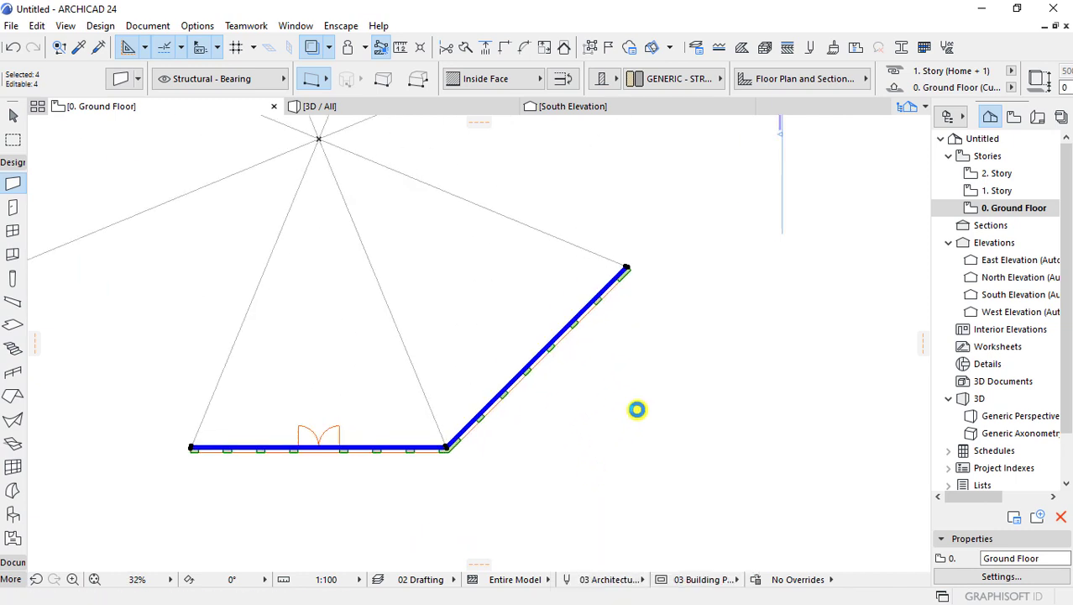
click(647, 407)
key(ctrl+Up)
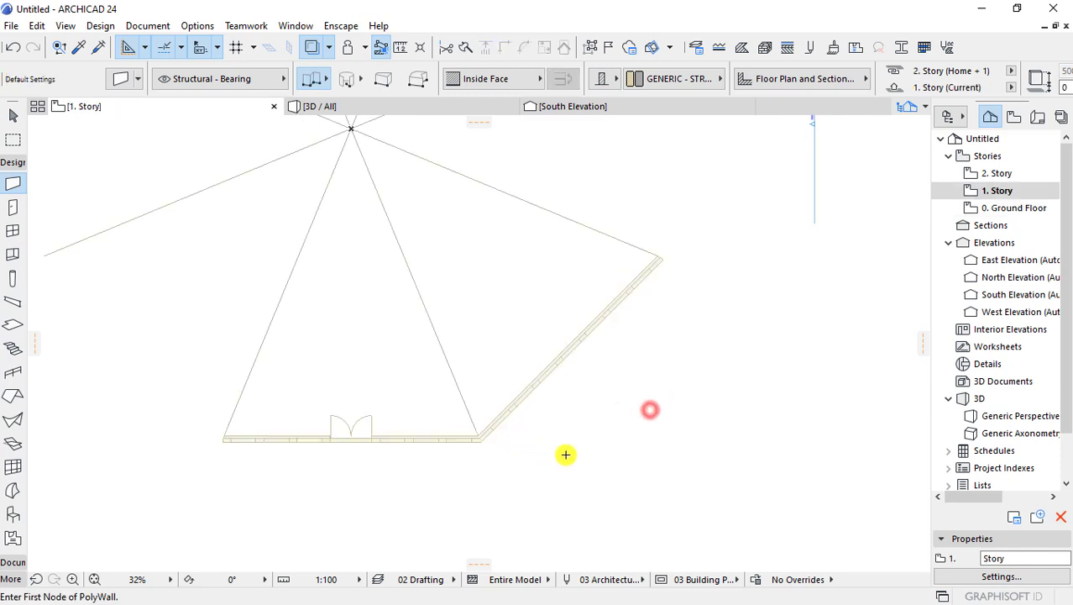
right_click(602, 405)
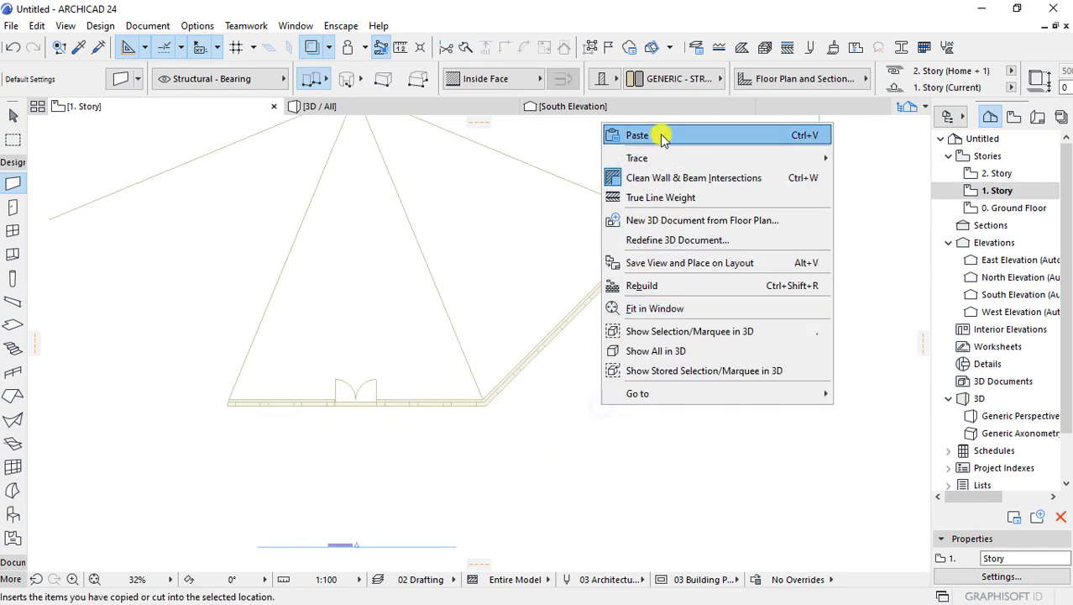
click(661, 135)
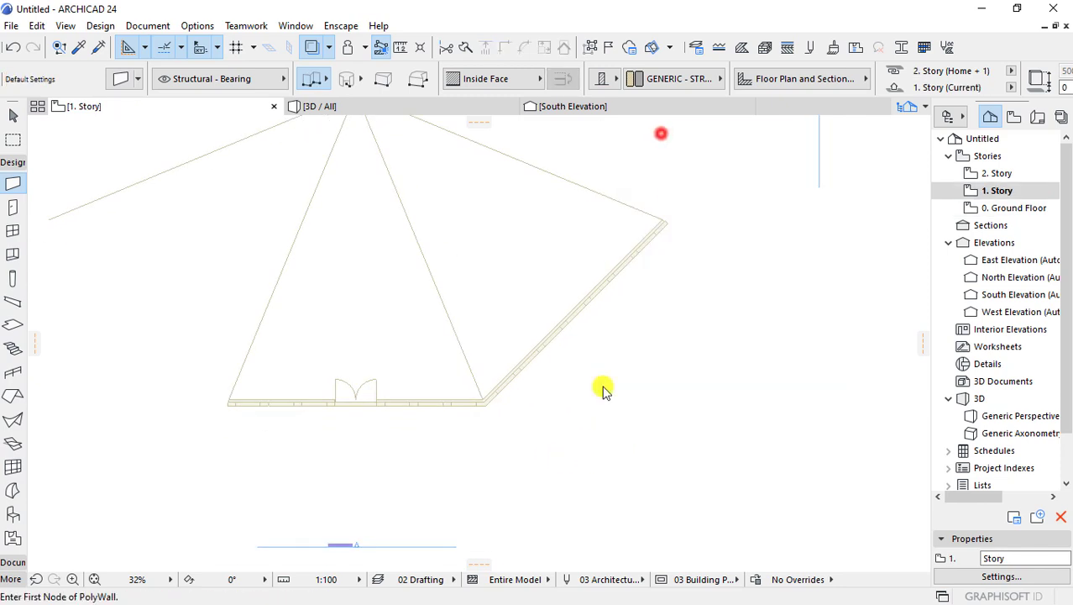
click(361, 110)
mouse_move(469, 283)
shift+middle_down()
mouse_move(680, 360)
mouse_move(611, 410)
shift+middle_up()
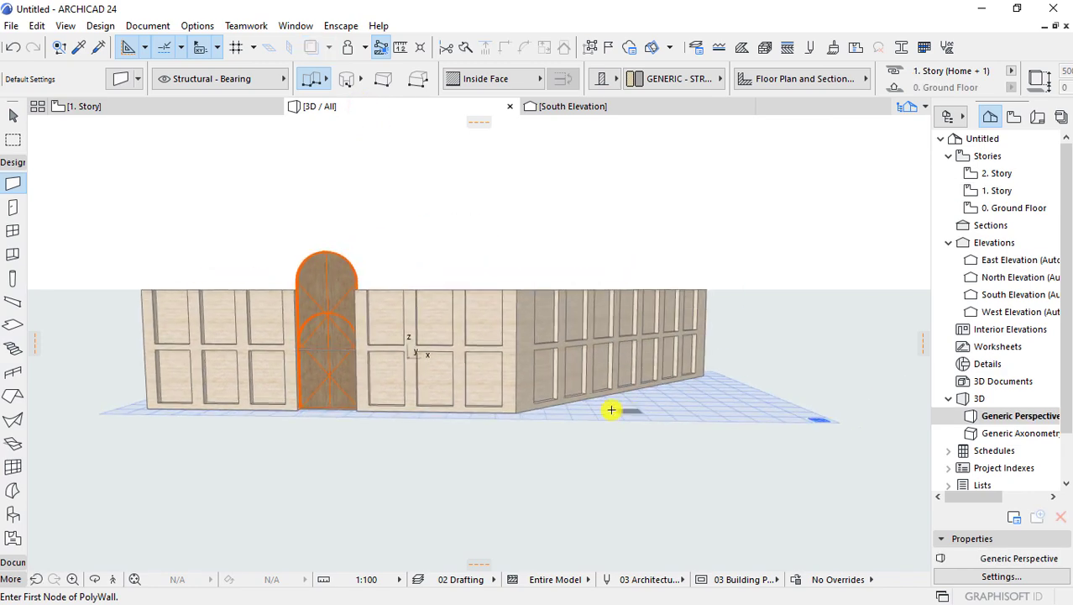
- Change the arched double door to a Rectangular Door Opening 24
click(341, 318)
double_click(333, 277)
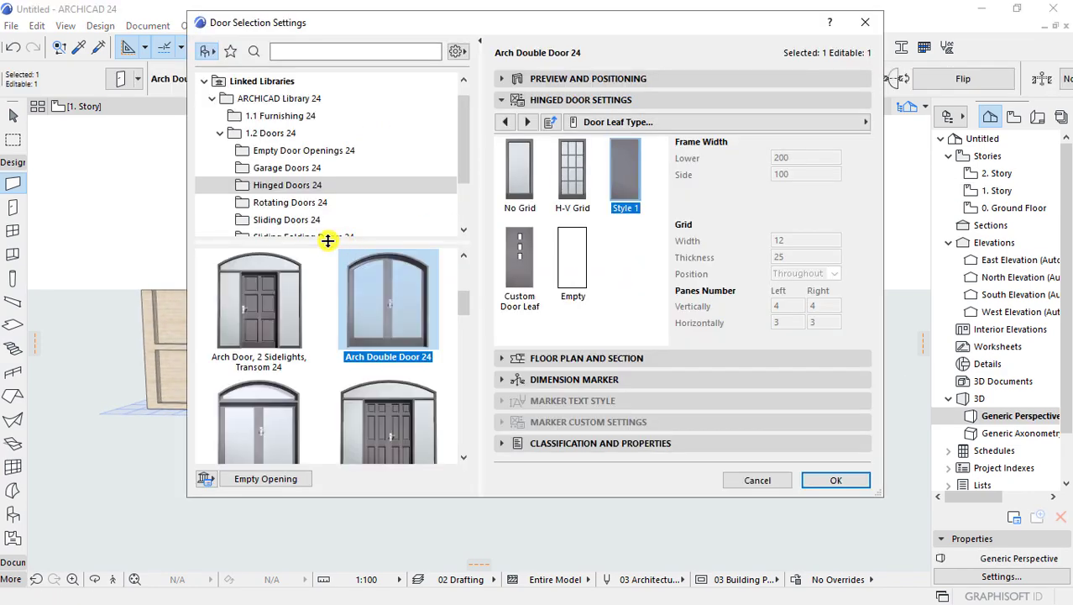
click(289, 151)
scroll(353, 353, down, 2)
click(259, 395)
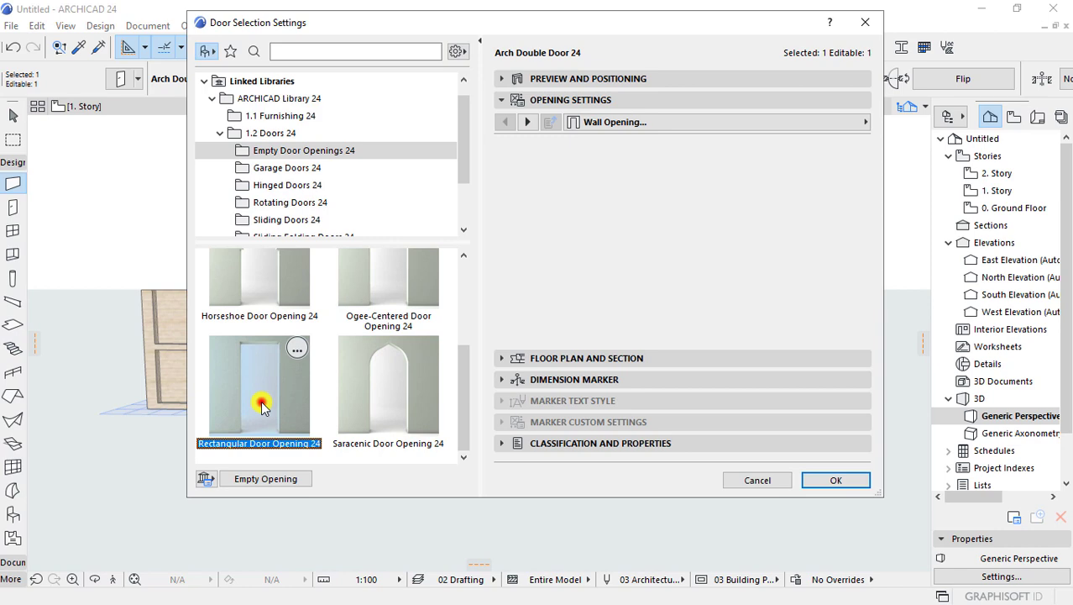
click(832, 477)
- Stretch the rectangular opening to 3000 high and 5000 wide across the bay
scroll(349, 315, up, 3)
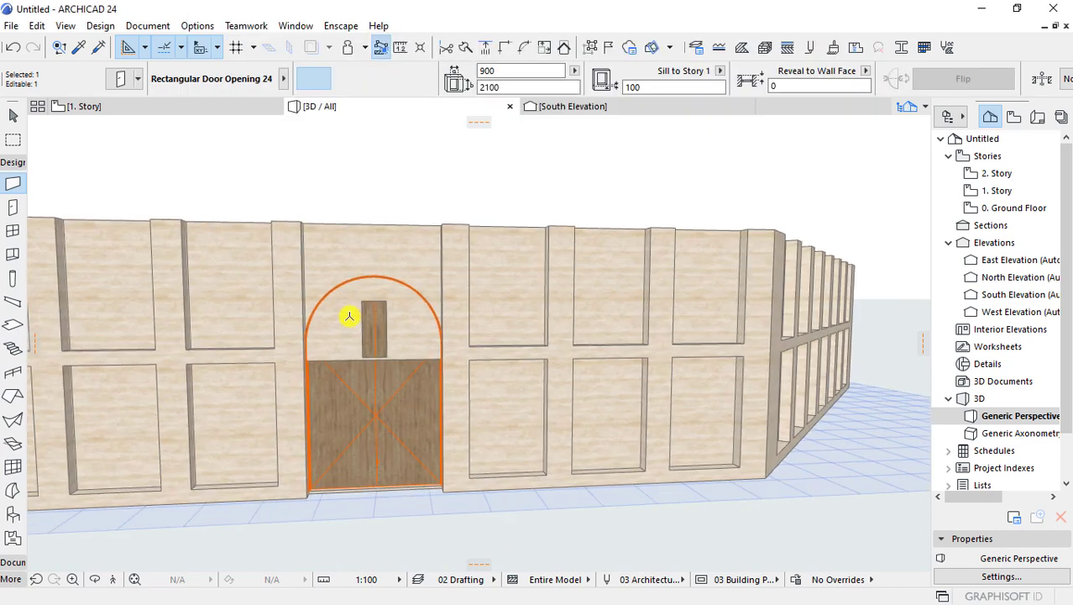
click(388, 300)
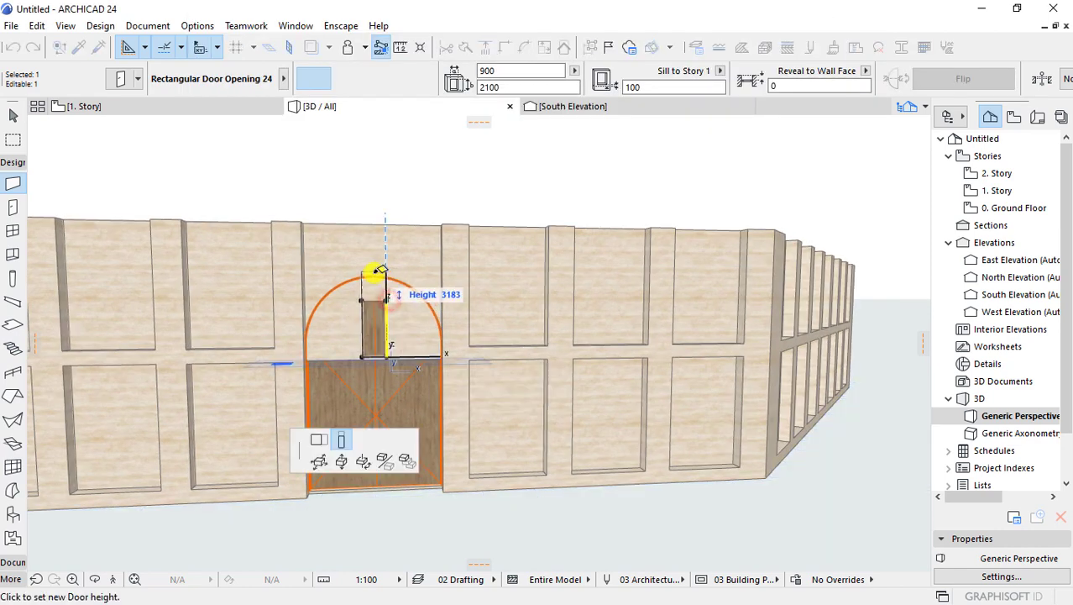
click(374, 271)
click(384, 357)
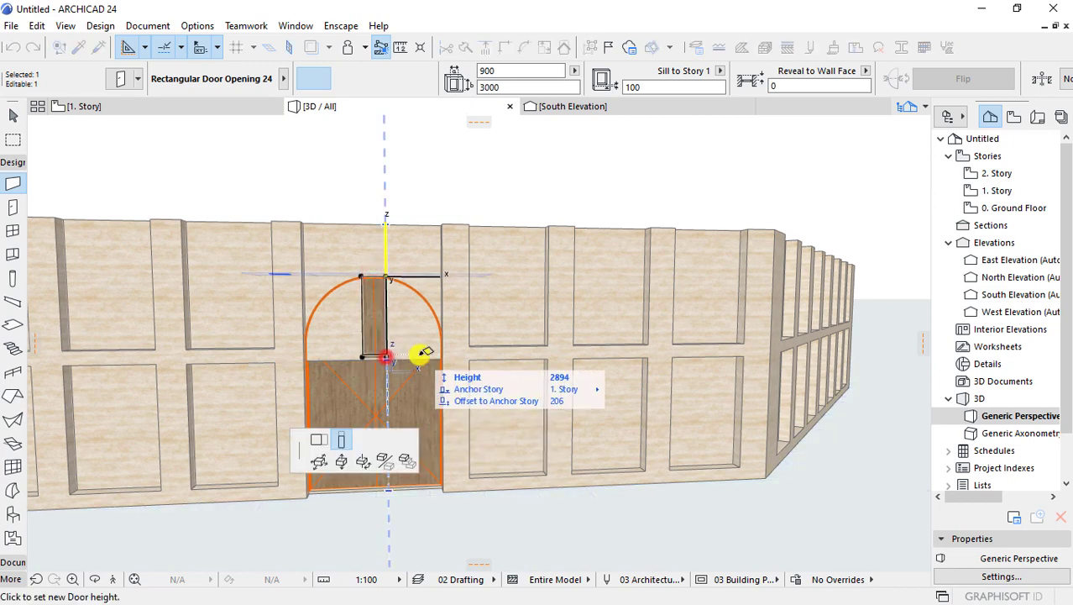
click(440, 485)
click(362, 358)
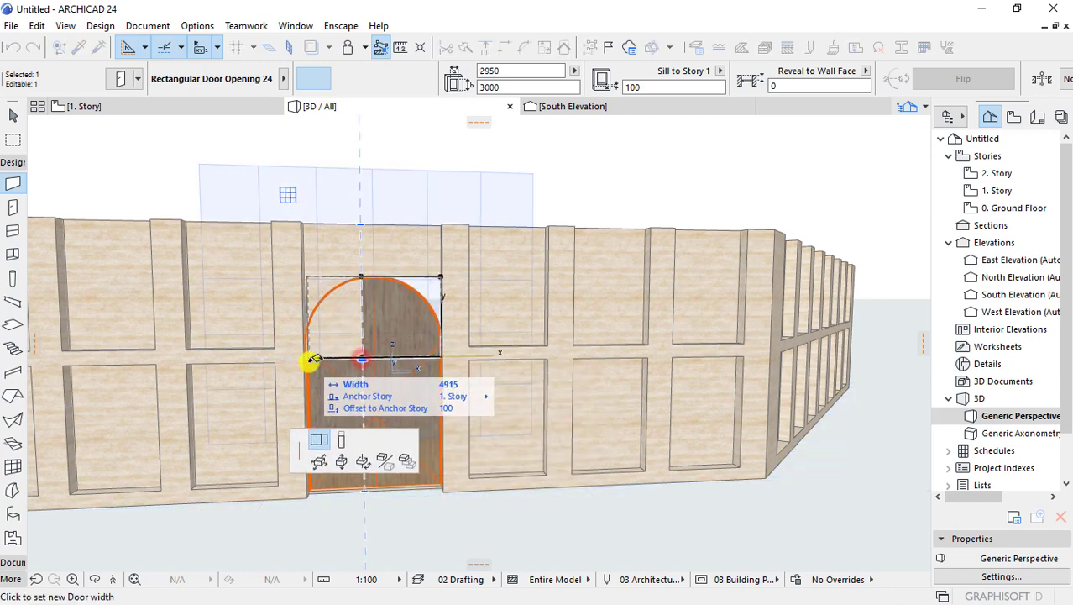
click(307, 361)
shift+middle_drag(346, 377, 386, 369)
scroll(338, 347, up, 2)
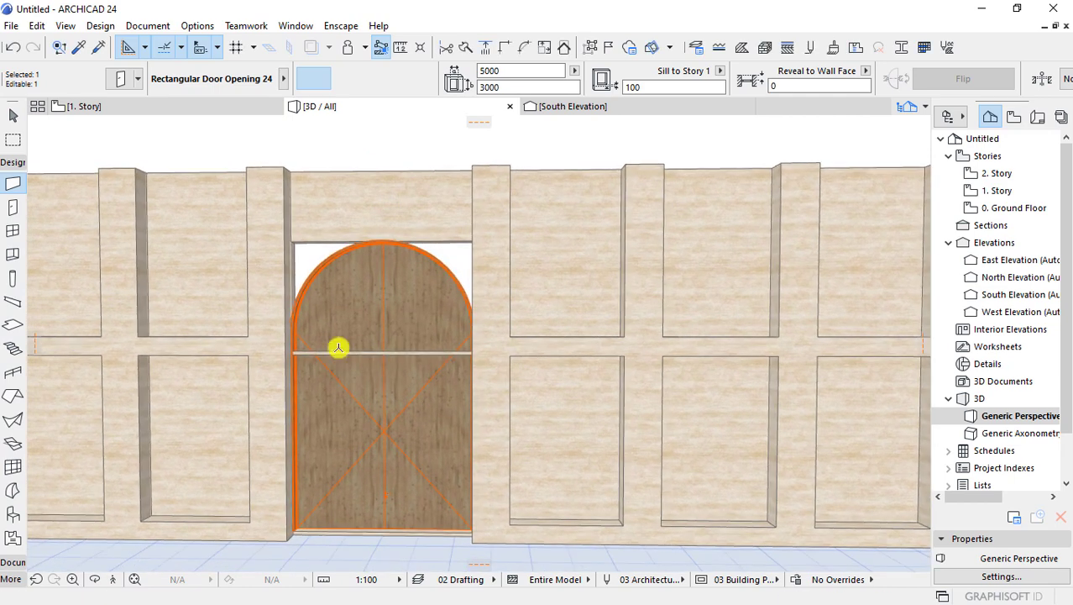
- Switch the opening type to Arch Top Door Opening 24
double_click(350, 314)
click(376, 386)
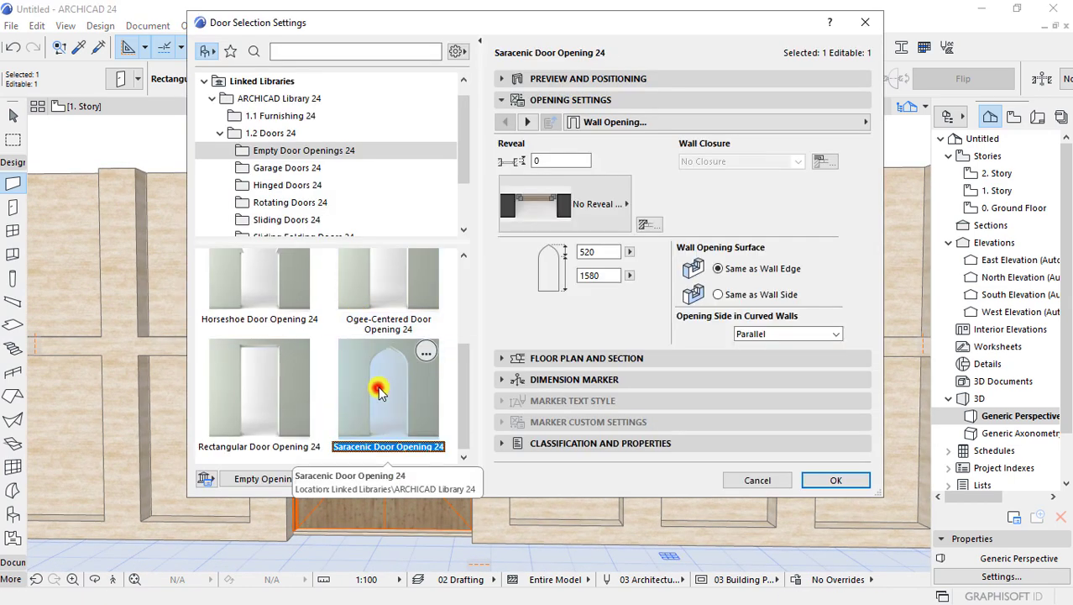
scroll(378, 369, down, 2)
scroll(376, 360, up, 1)
click(275, 319)
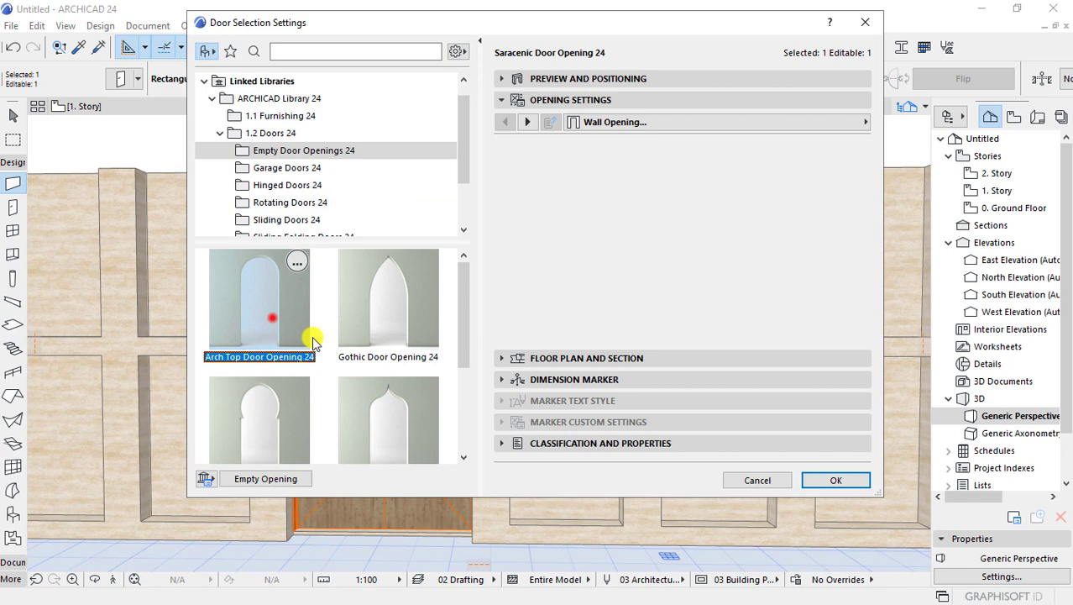
click(808, 477)
scroll(500, 277, down, 1)
scroll(486, 279, up, 1)
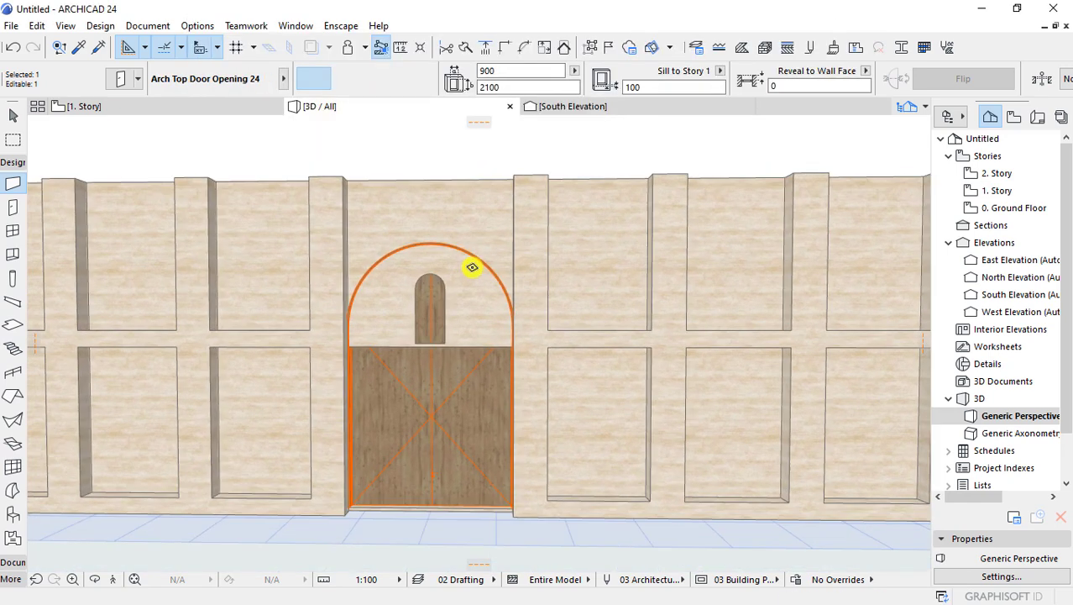
scroll(466, 294, up, 1)
- Stretch the arch-top opening to 5000 wide and 3100 high, then bring up its settings
click(442, 349)
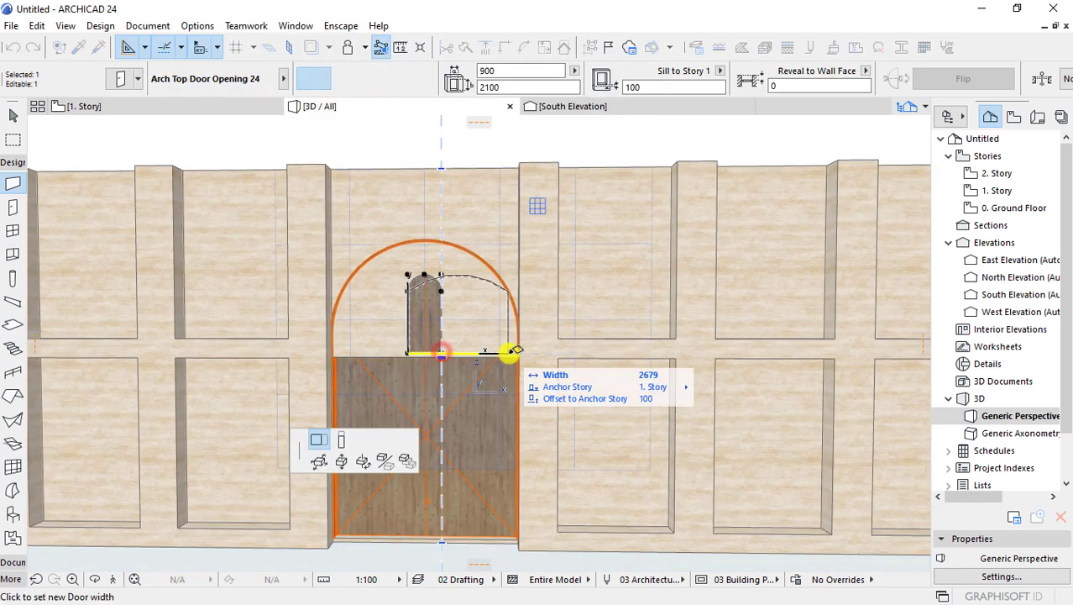
click(328, 356)
click(516, 275)
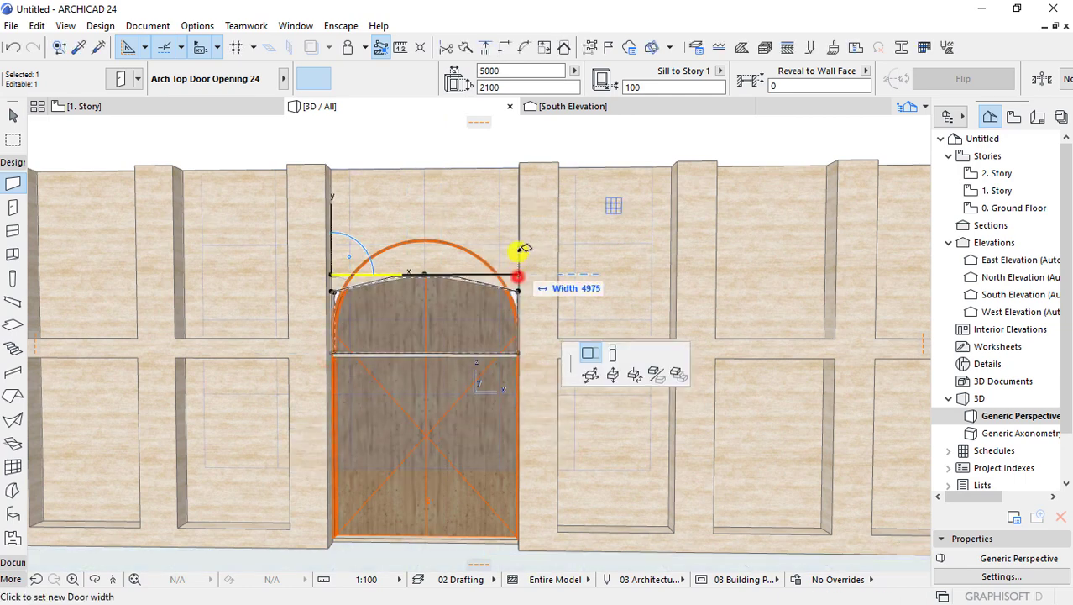
click(346, 442)
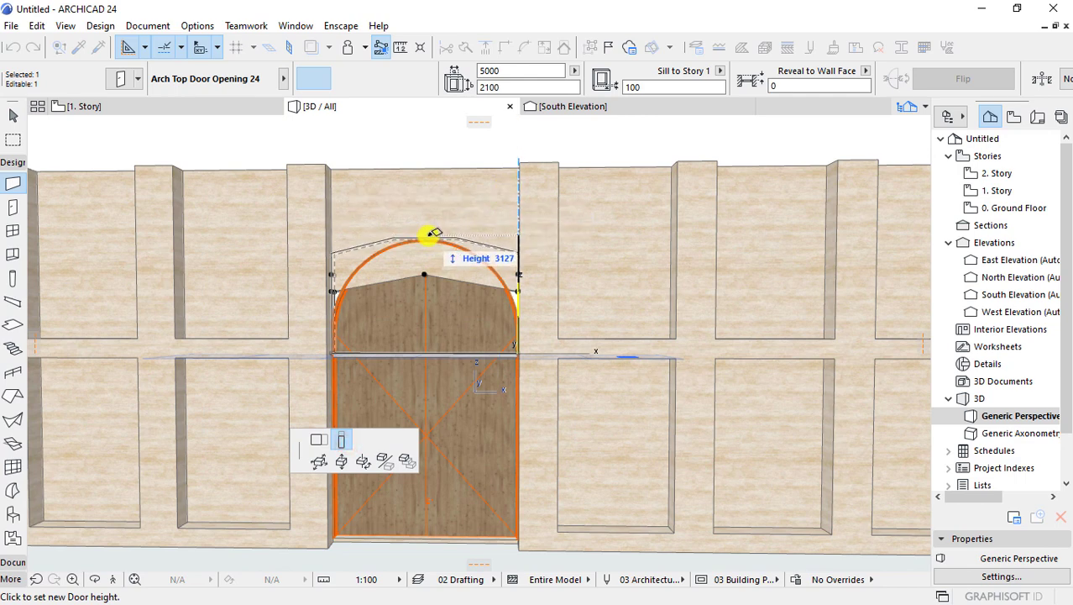
click(521, 284)
click(514, 318)
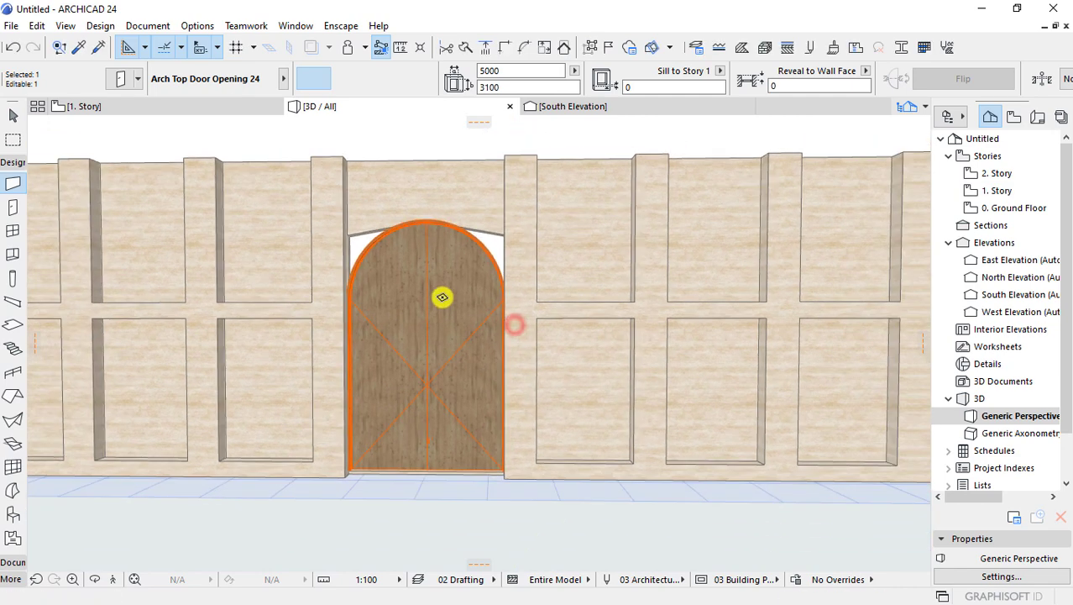
double_click(450, 293)
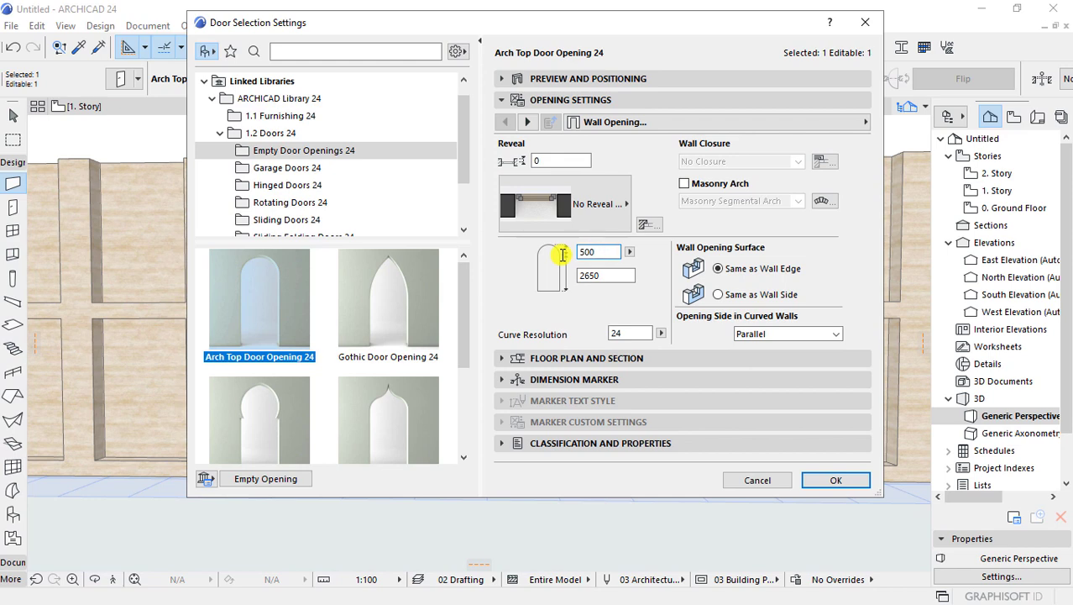
- Confirm the opening settings with a 500 arch height and deselect the door
key(Return)
scroll(427, 239, up, 2)
scroll(439, 252, up, 2)
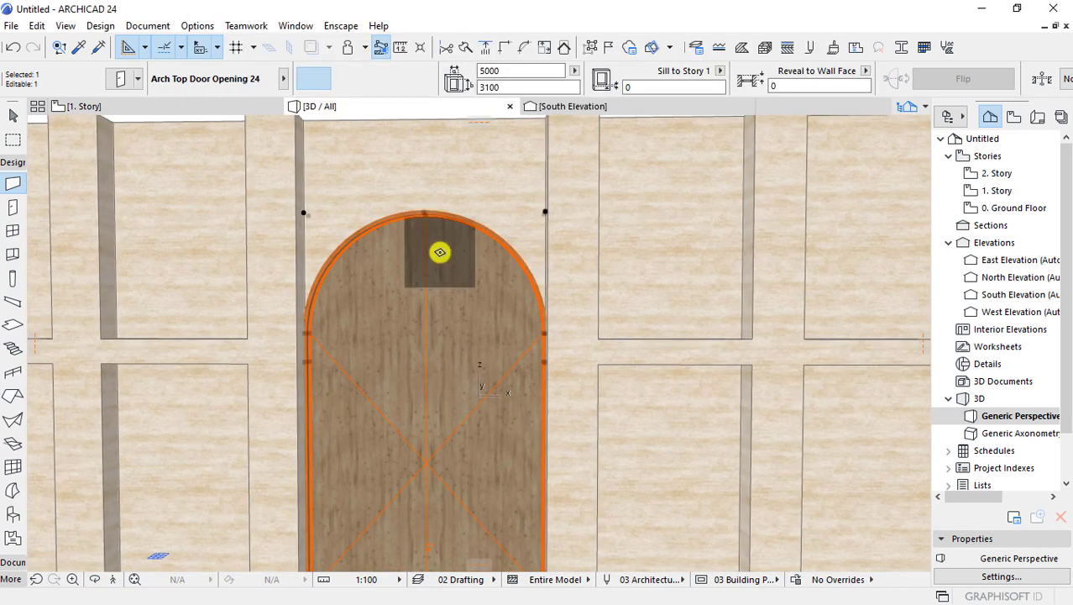
mouse_move(440, 252)
shift+middle_down()
mouse_move(450, 295)
mouse_move(688, 254)
mouse_move(371, 256)
mouse_move(660, 267)
shift+middle_up()
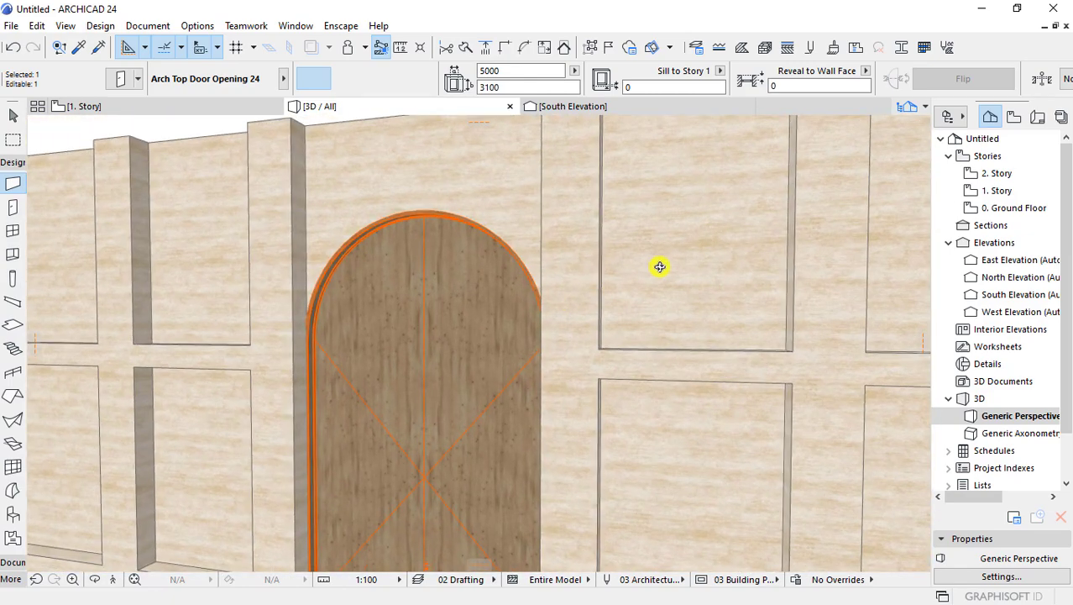
key(Escape)
- Zoom out and orbit to a frontal view of the whole building
scroll(395, 267, down, 3)
scroll(396, 314, down, 3)
scroll(556, 287, down, 2)
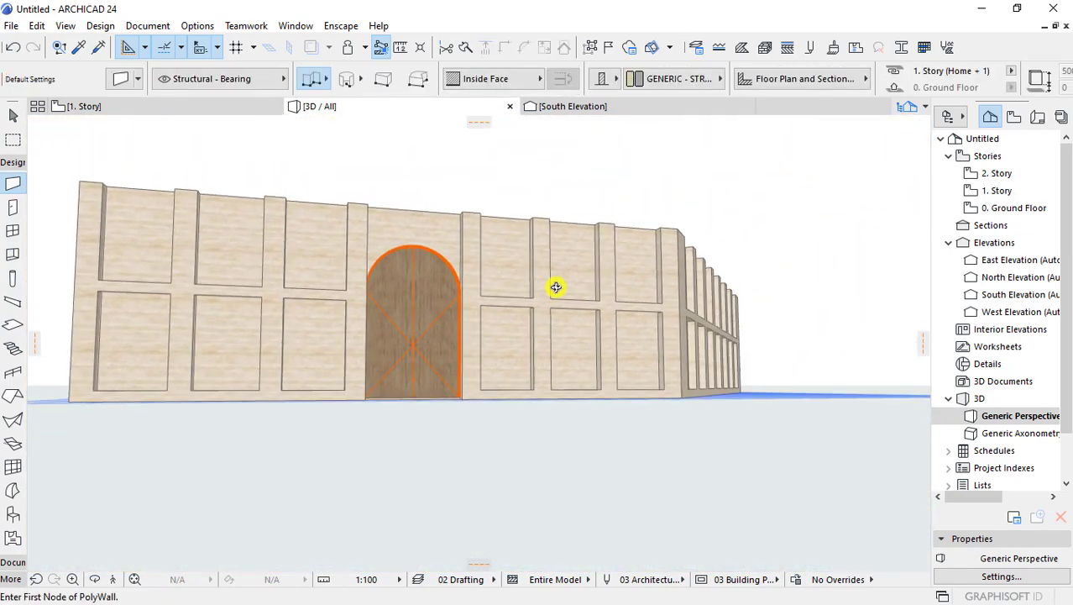
scroll(503, 306, down, 2)
scroll(403, 256, down, 2)
scroll(487, 338, down, 2)
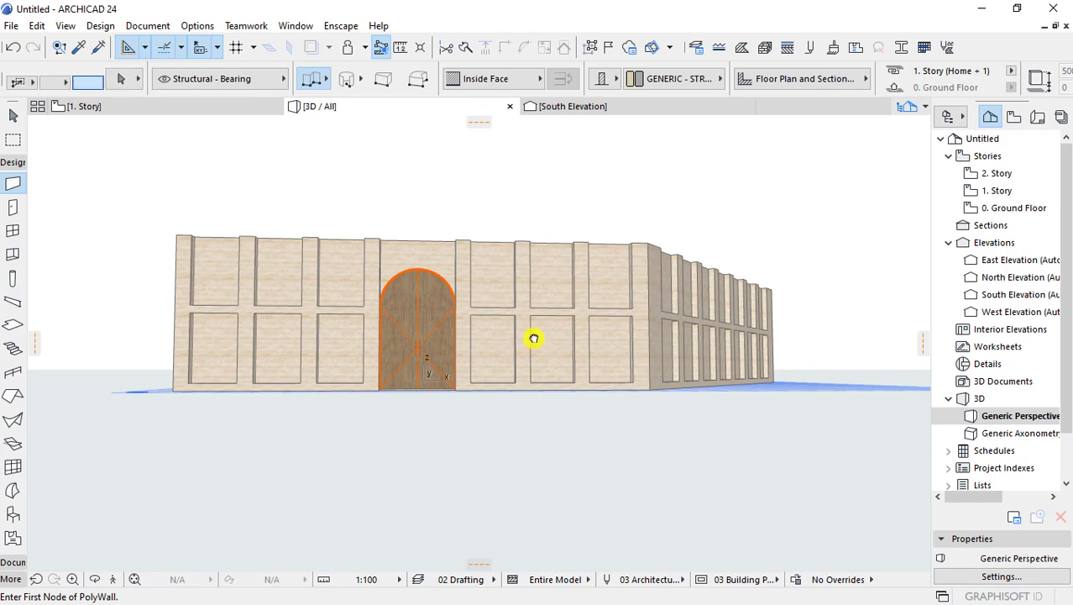
mouse_move(534, 338)
shift+middle_down()
mouse_move(484, 331)
mouse_move(618, 311)
shift+middle_up()
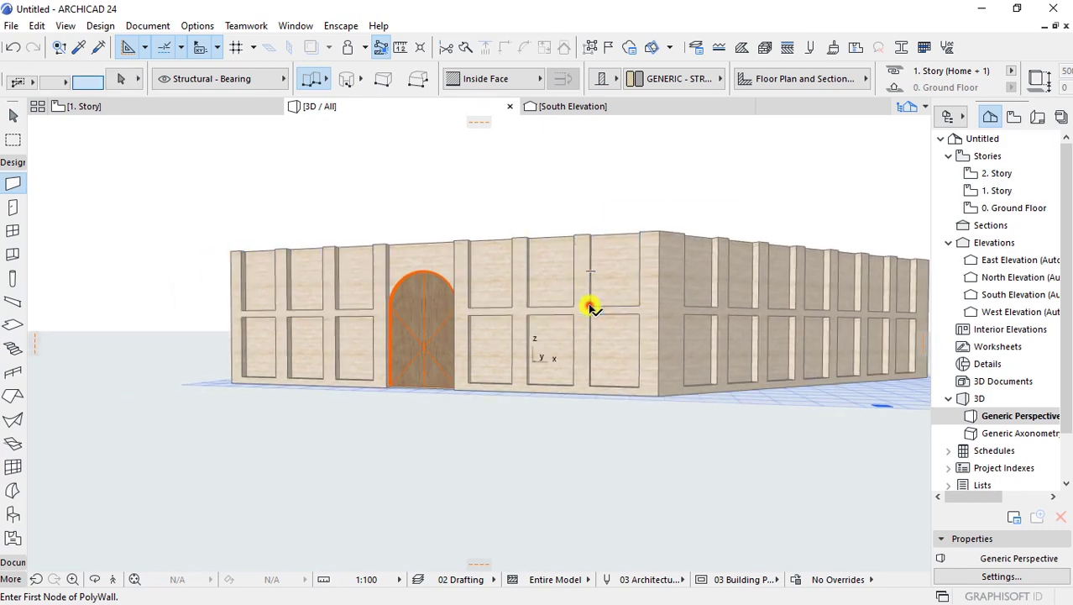
shift+click(590, 304)
key(Escape)
shift+middle_drag(604, 354, 456, 335)
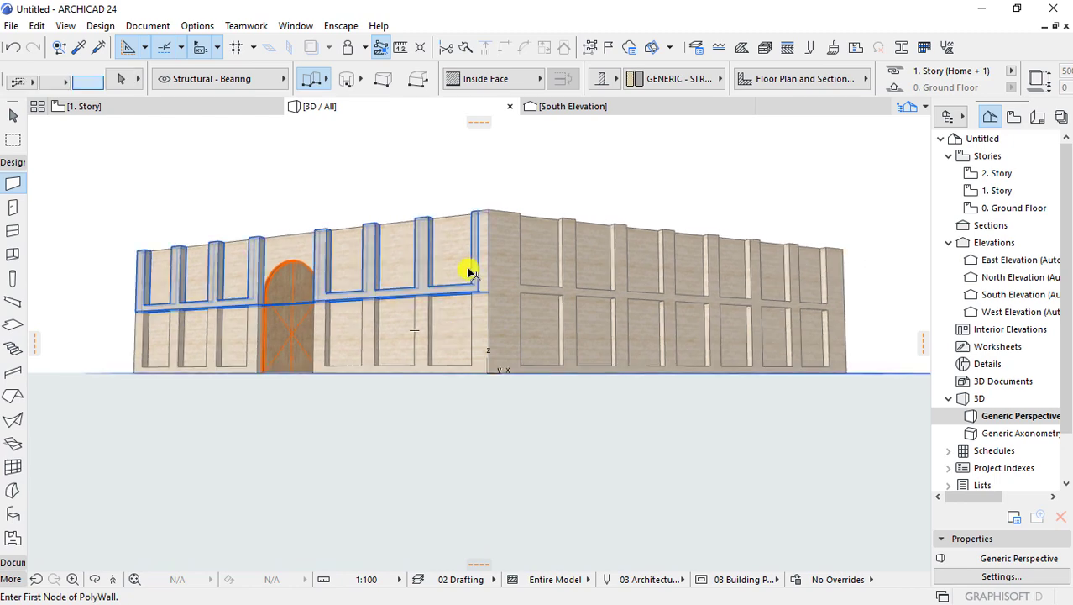
- Select the four upper-storey walls and override their surfaces with Paint - Cobalt Blue
shift+click(406, 194)
shift+click(444, 251)
shift+click(650, 194)
shift+click(530, 247)
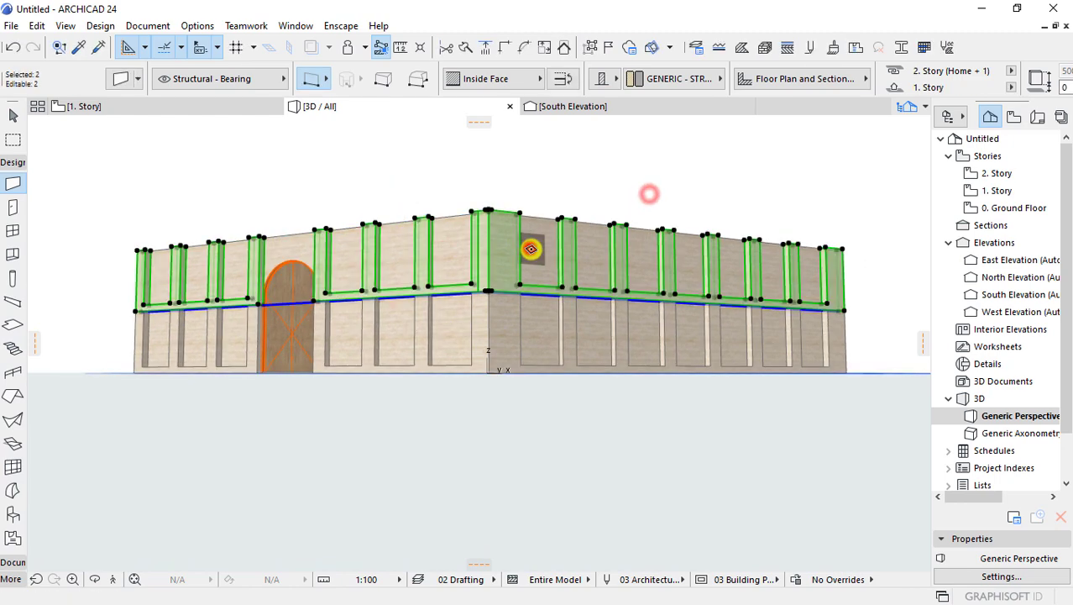
shift+click(447, 250)
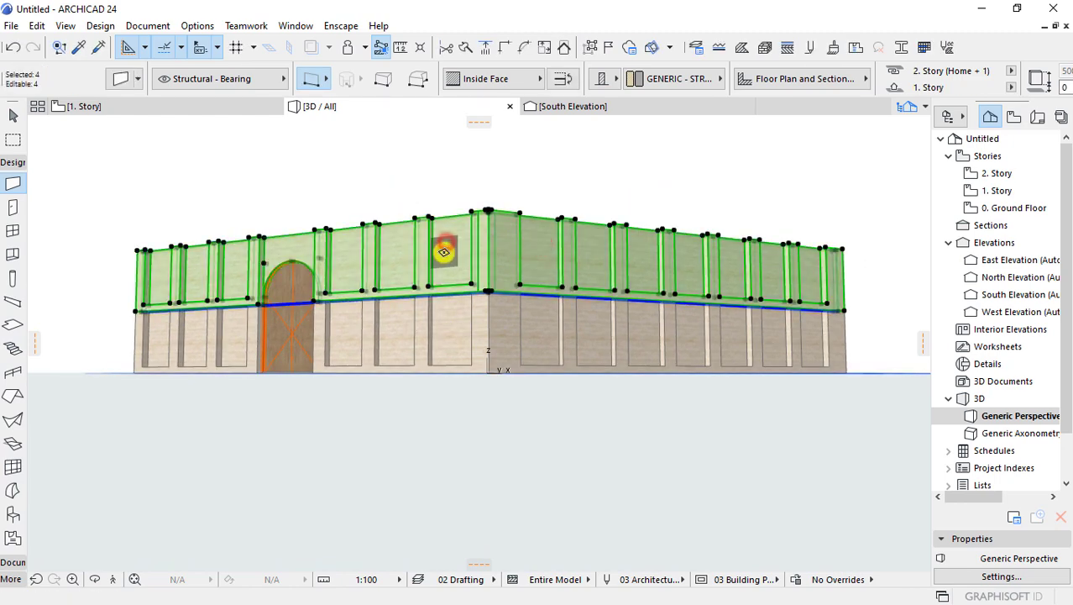
double_click(443, 251)
click(336, 445)
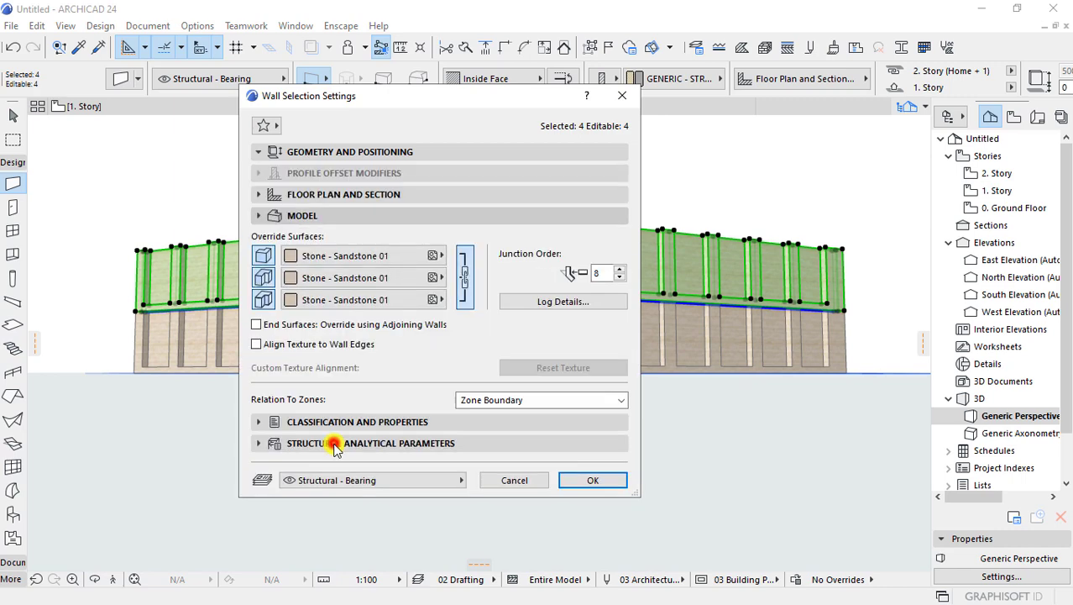
click(365, 277)
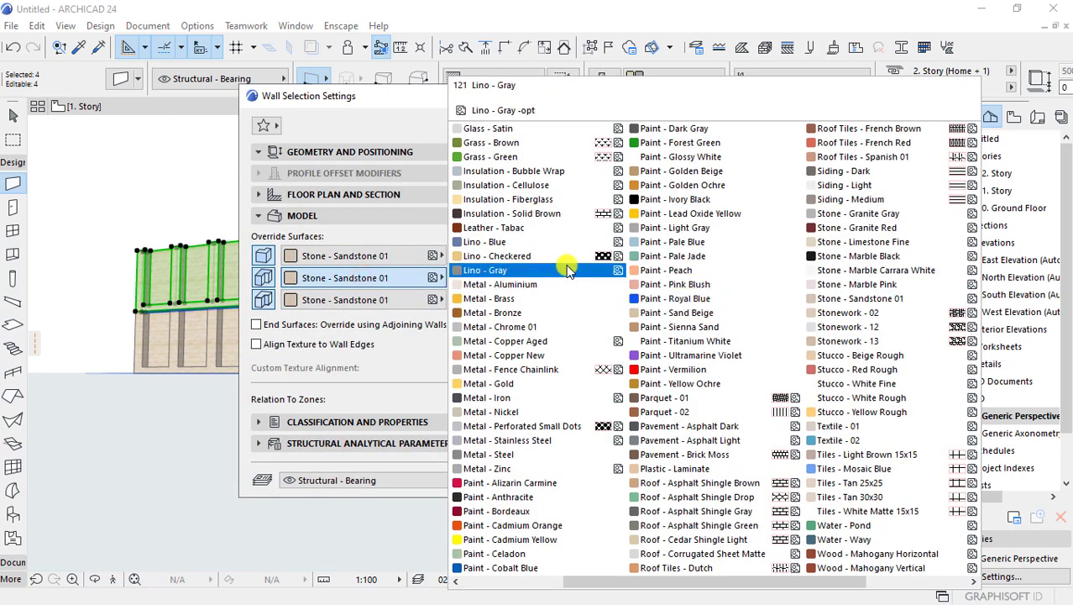
click(516, 569)
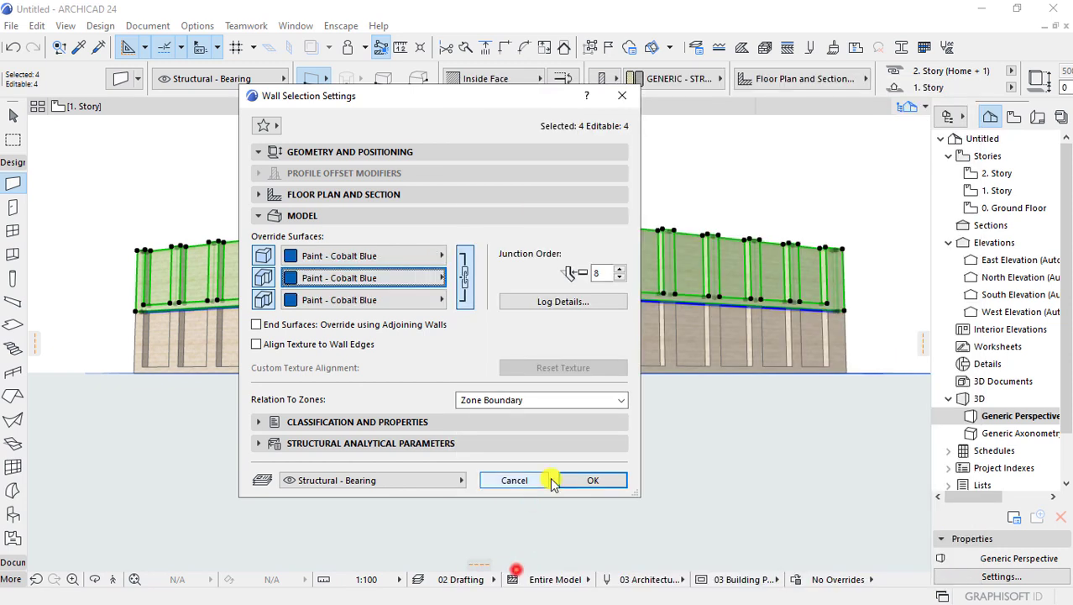
click(572, 481)
key(Escape)
mouse_move(569, 485)
shift+middle_down()
mouse_move(593, 410)
mouse_move(479, 360)
mouse_move(237, 348)
mouse_move(472, 407)
mouse_move(425, 401)
mouse_move(474, 295)
mouse_move(468, 350)
shift+middle_up()
- Undo, then reapply Paint - Cobalt Blue to all surfaces of the upper walls
key(ctrl+z)
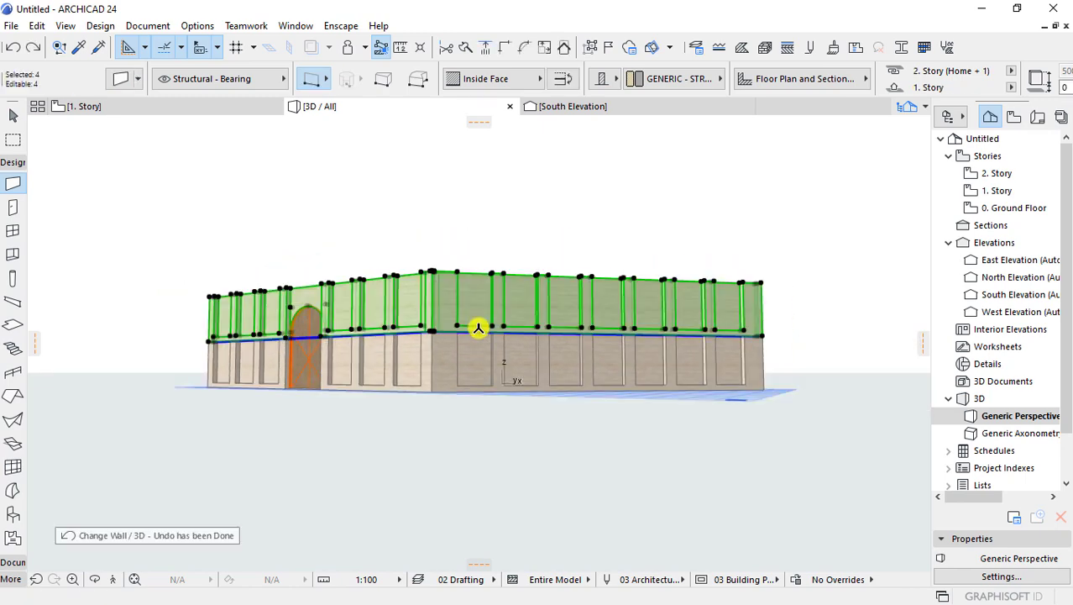
double_click(478, 328)
click(372, 275)
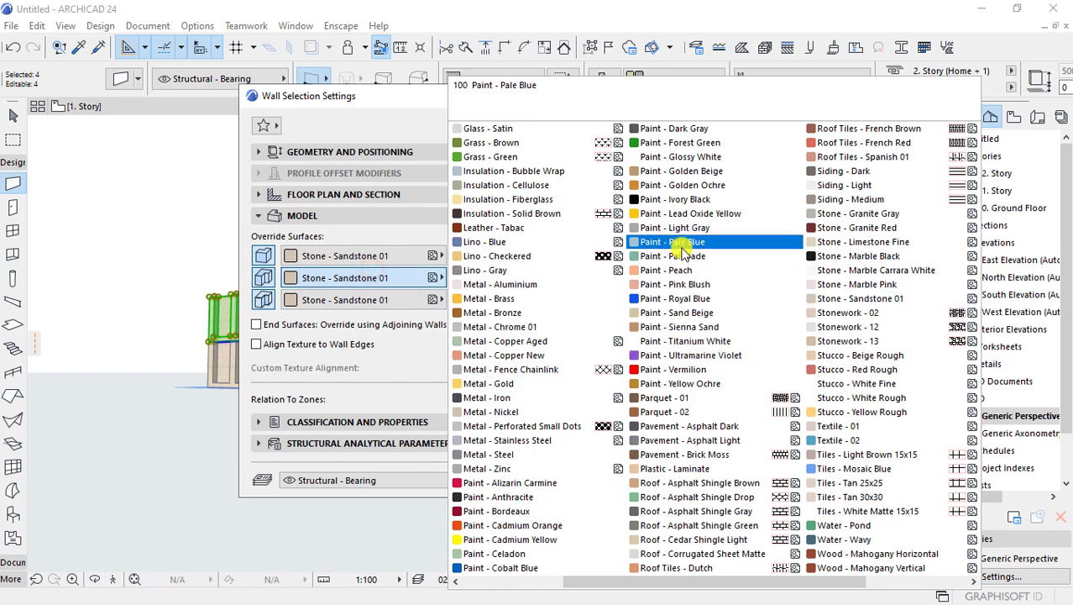
click(537, 567)
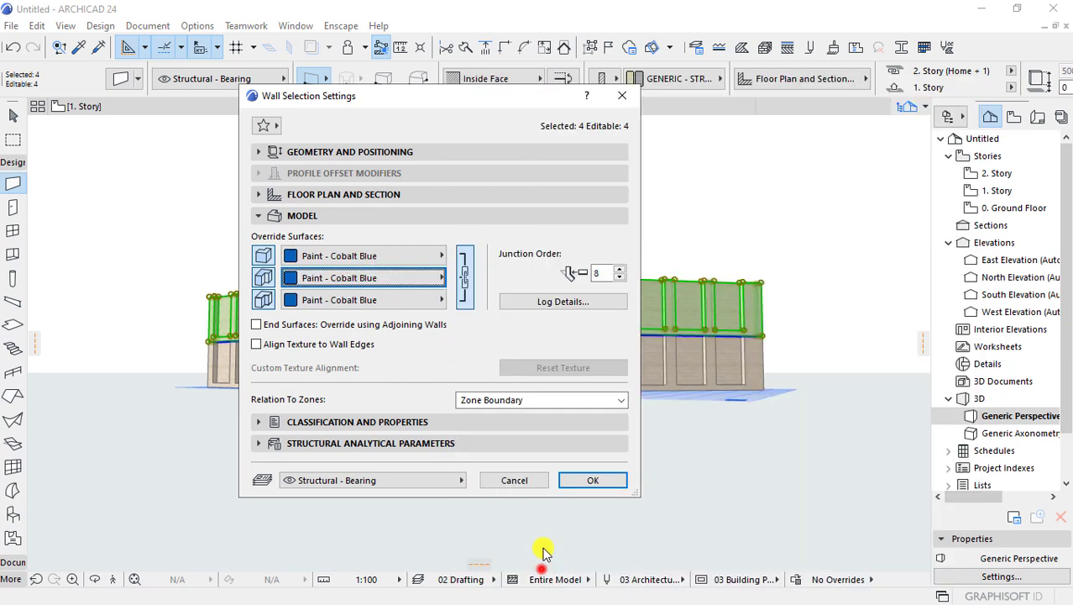
click(593, 480)
mouse_move(580, 491)
shift+middle_down()
mouse_move(513, 379)
mouse_move(599, 379)
mouse_move(472, 376)
mouse_move(508, 309)
shift+middle_up()
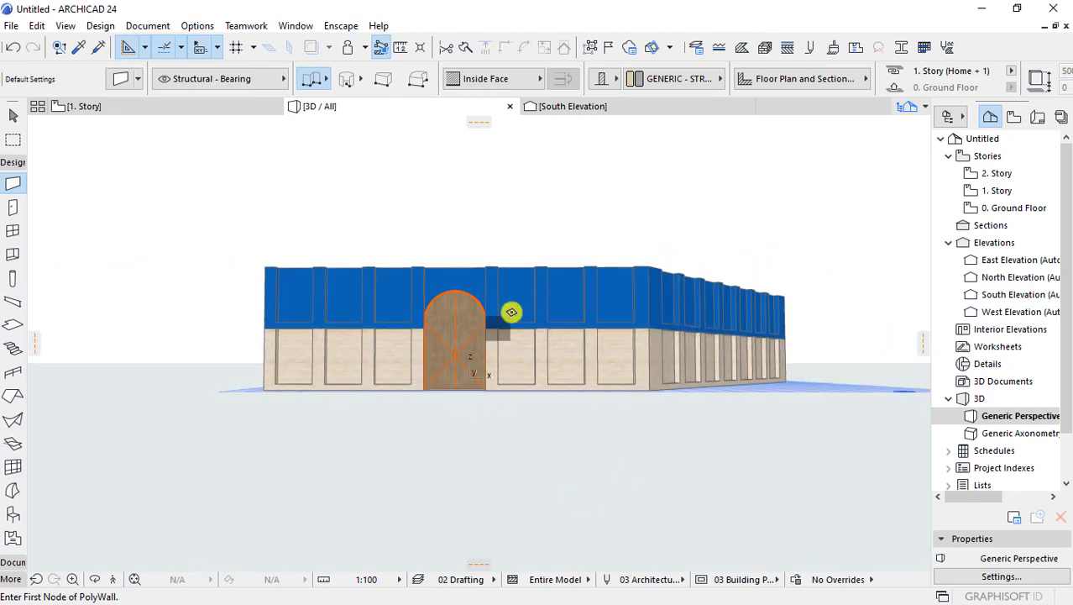
- Deselect the upper walls and activate the Door tool with Arch Double Door 24
scroll(497, 330, up, 3)
click(492, 325)
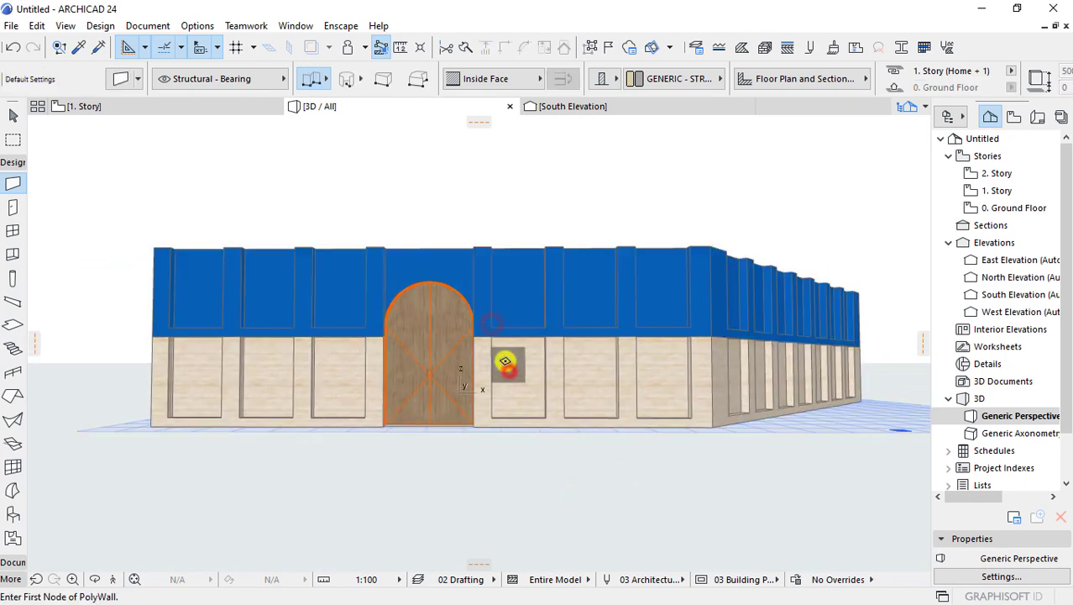
click(500, 334)
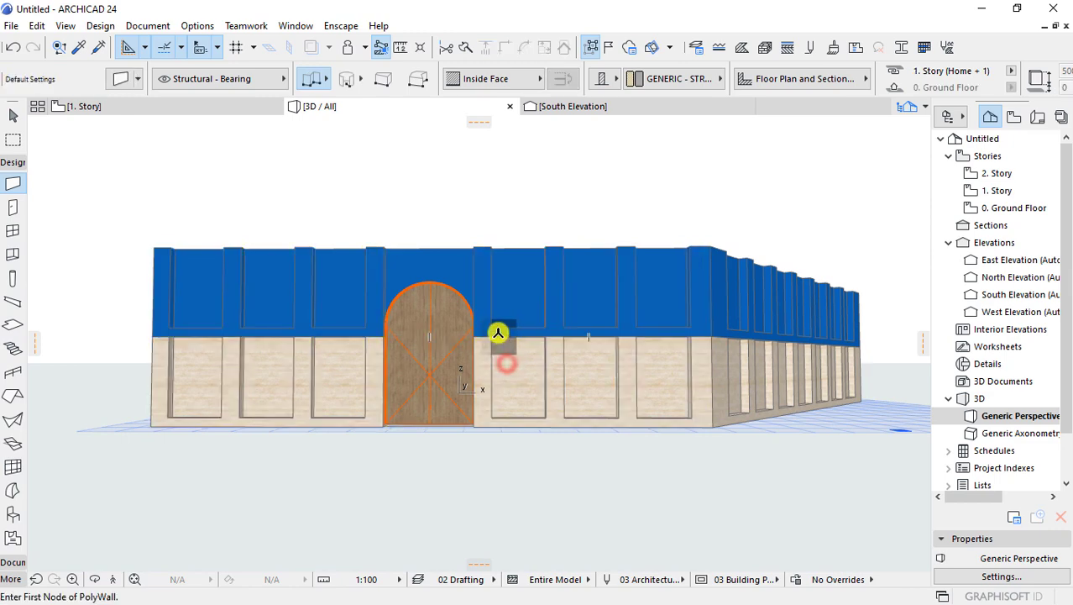
click(484, 485)
click(13, 208)
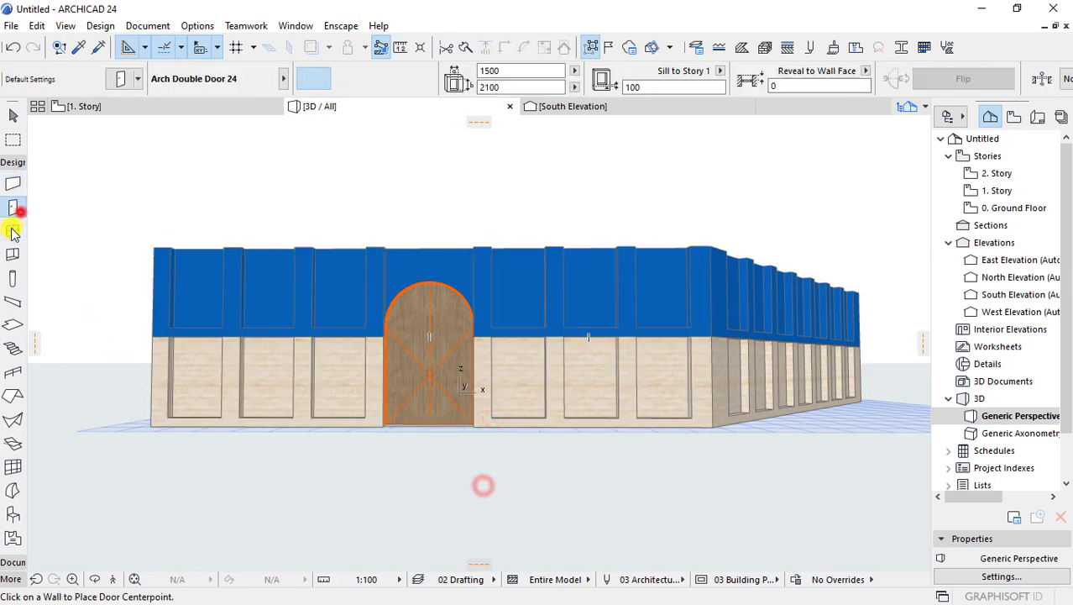
- Clear the window selection and switch to the 1. Story floor plan
click(492, 328)
middle_drag(546, 388, 594, 396)
click(589, 461)
scroll(545, 364, down, 3)
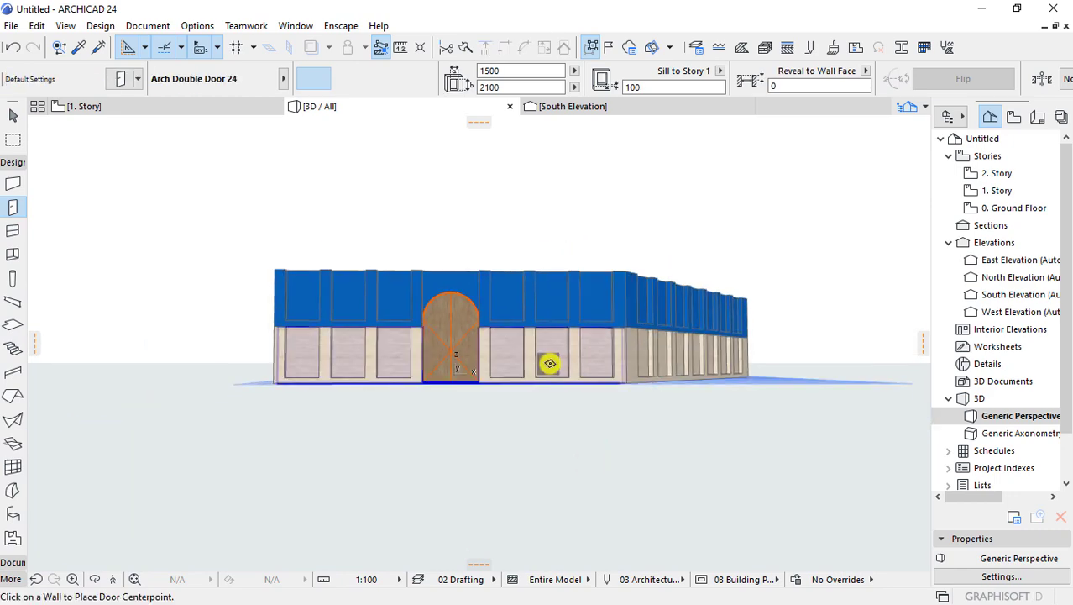
key(F2)
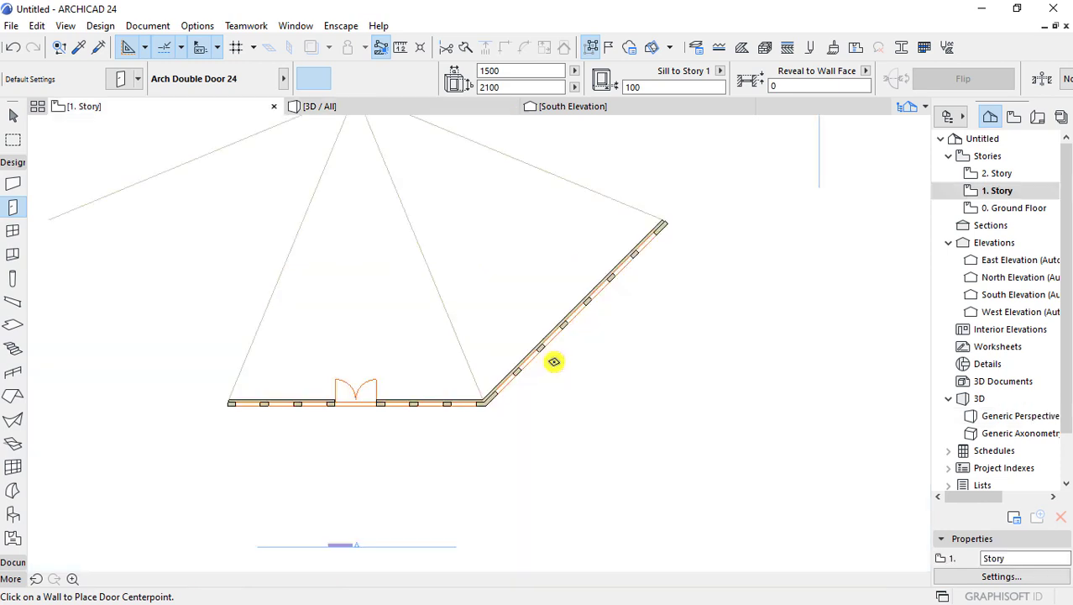
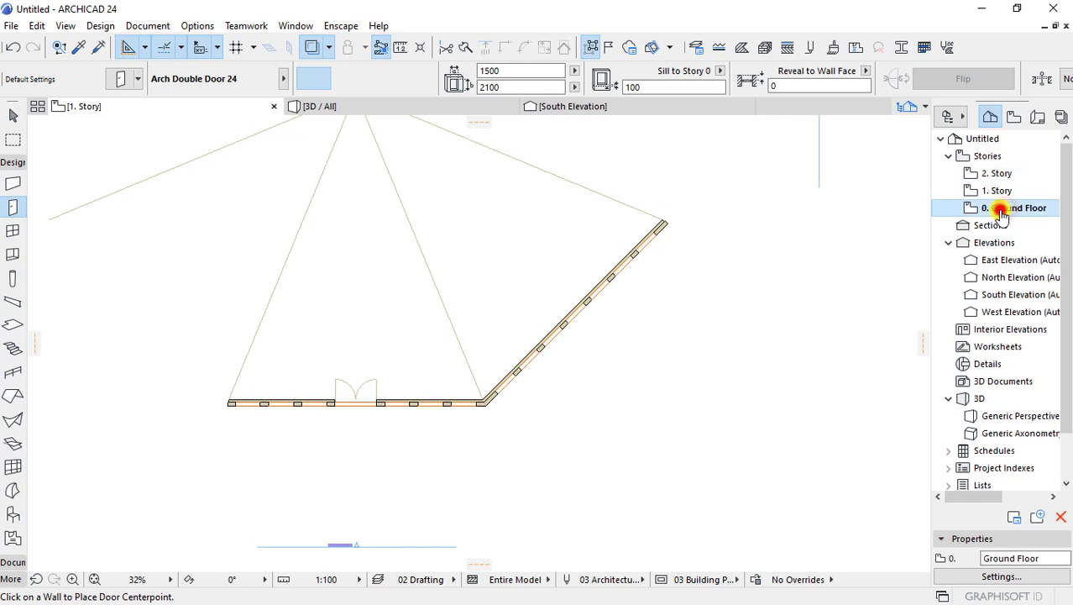
- Select the two ground-floor walls with their arched door and window
shift+click(507, 337)
shift+click(582, 379)
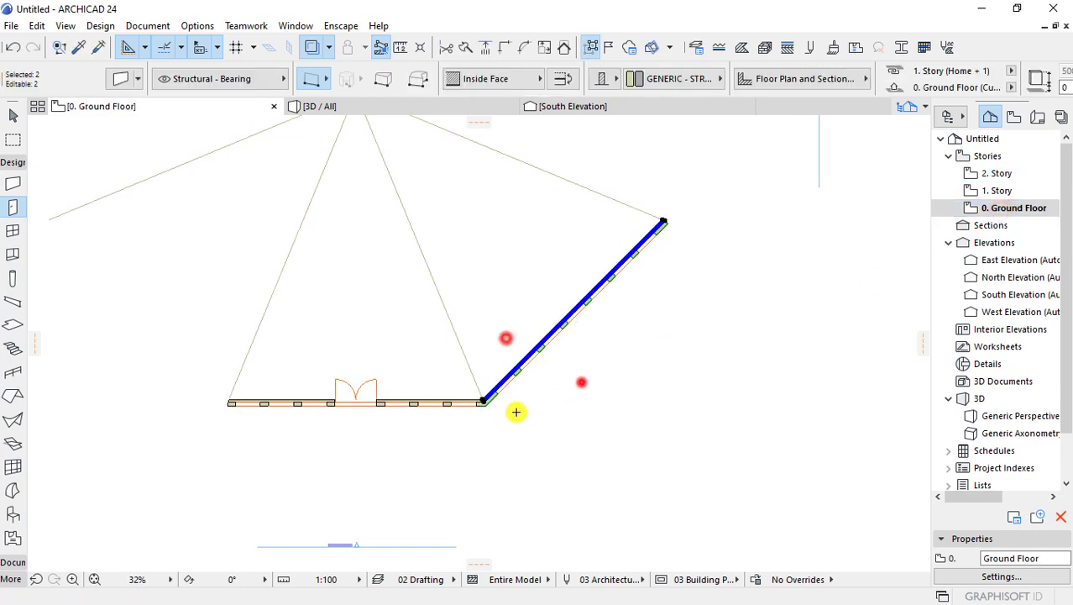
shift+click(398, 366)
shift+click(335, 438)
scroll(409, 468, down, 3)
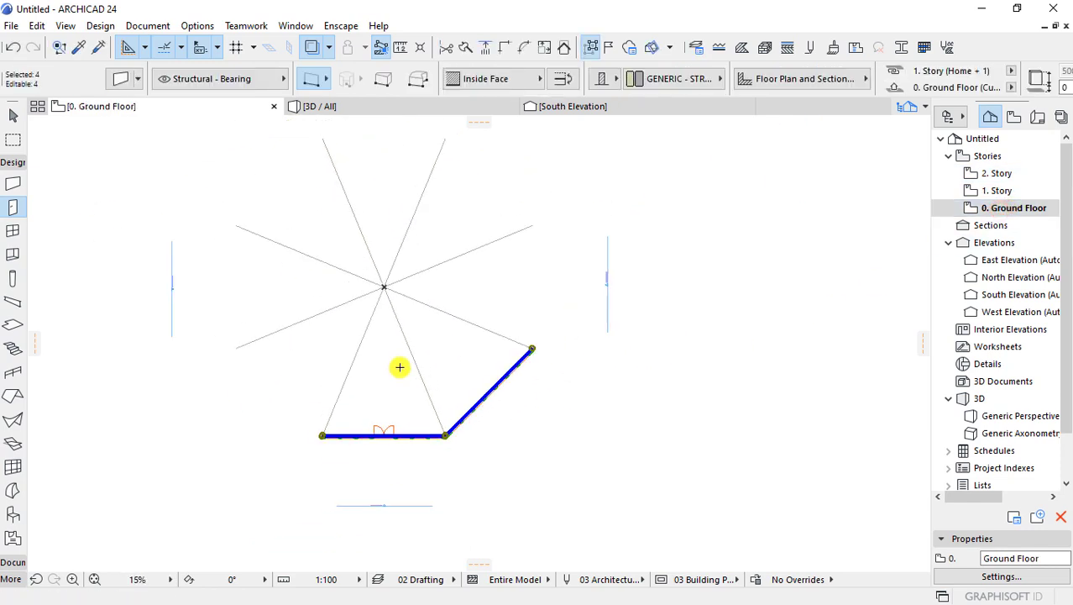
- Rotate multiple copies of the walls around the octagon centre until all eight sides close
key(ctrl+alt+e)
click(384, 288)
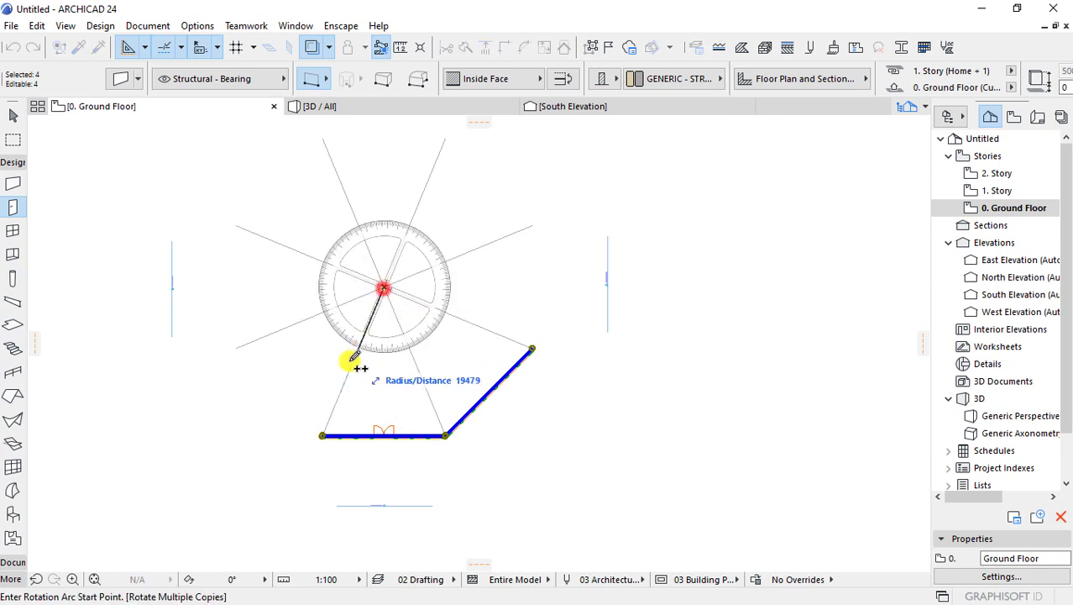
click(350, 370)
click(483, 326)
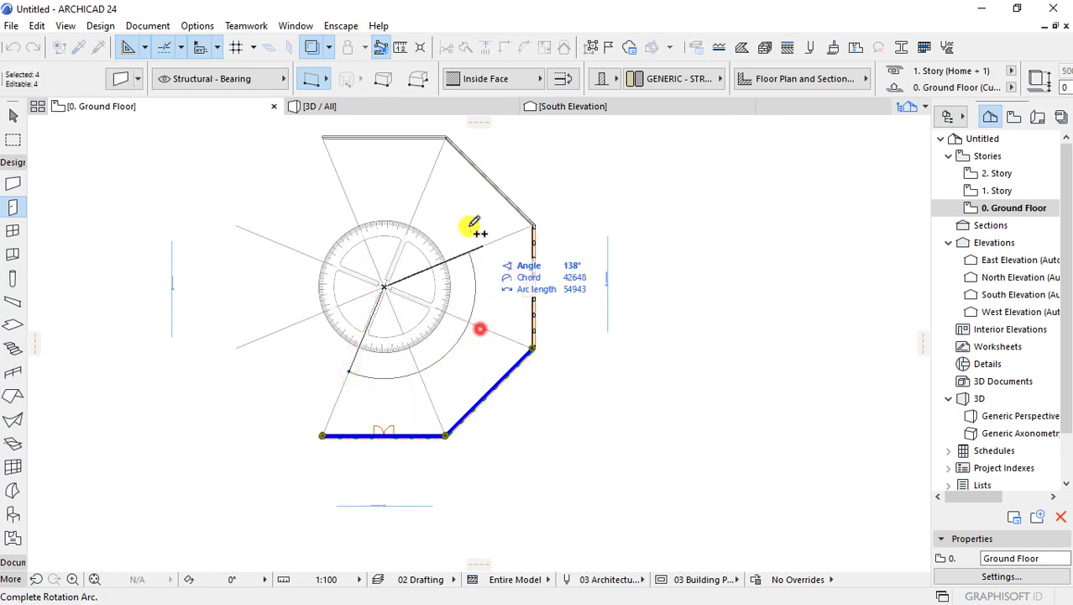
click(428, 191)
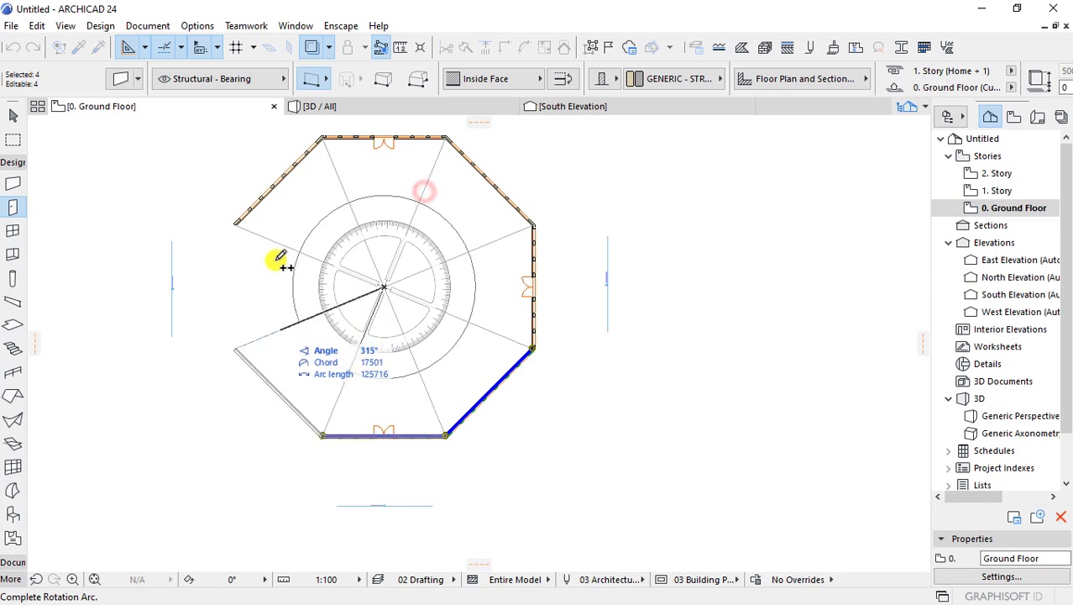
click(274, 243)
key(Escape)
click(634, 390)
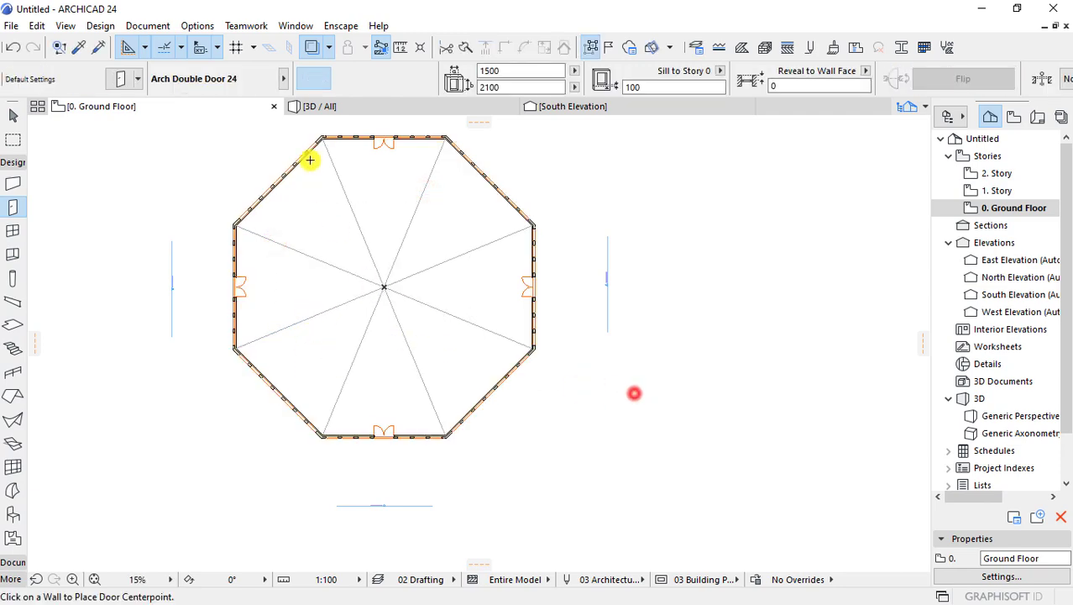
- Inspect the closed ground-floor octagon in 3D, then go to the 1. Story plan
click(345, 106)
mouse_move(438, 351)
shift+middle_down()
mouse_move(484, 450)
mouse_move(426, 459)
mouse_move(553, 491)
mouse_move(304, 443)
mouse_move(235, 232)
shift+middle_up()
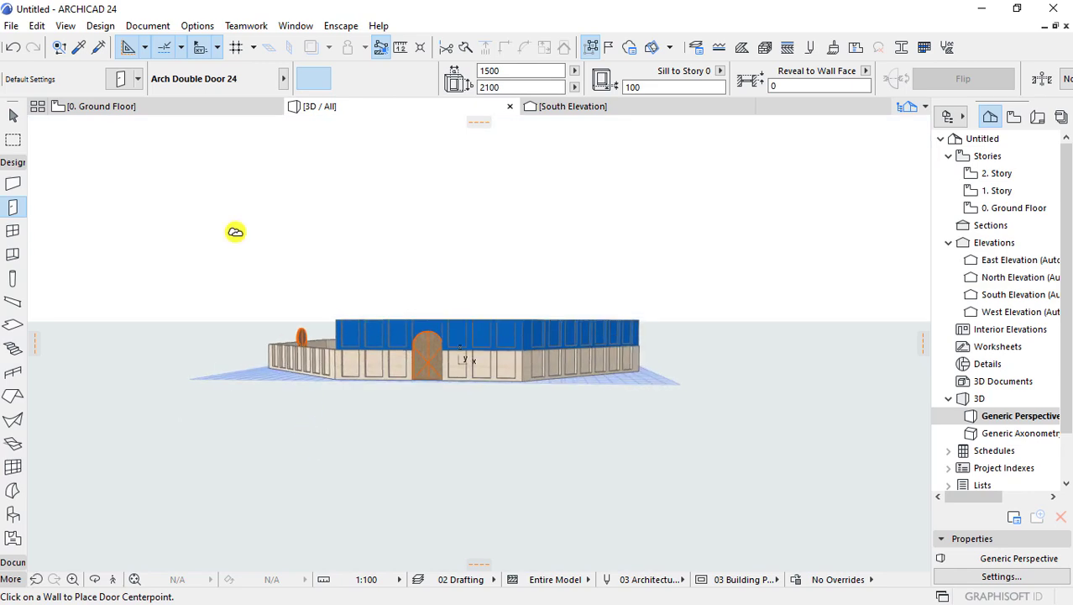
click(126, 102)
click(998, 190)
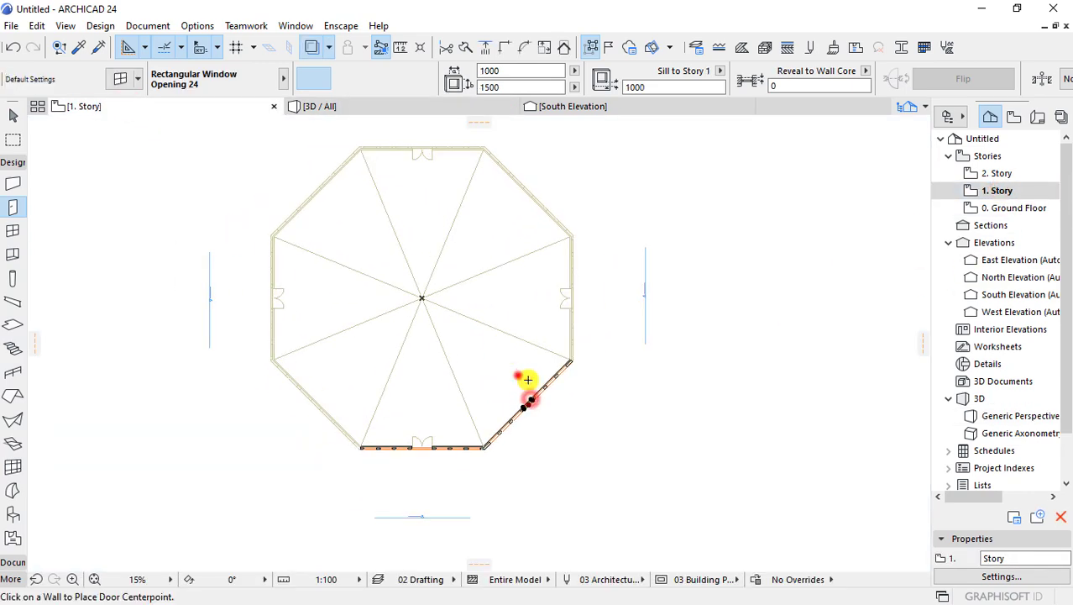
- Rotate copies of the two 1. Story walls around the octagon centre to close all sides
shift+click(572, 364)
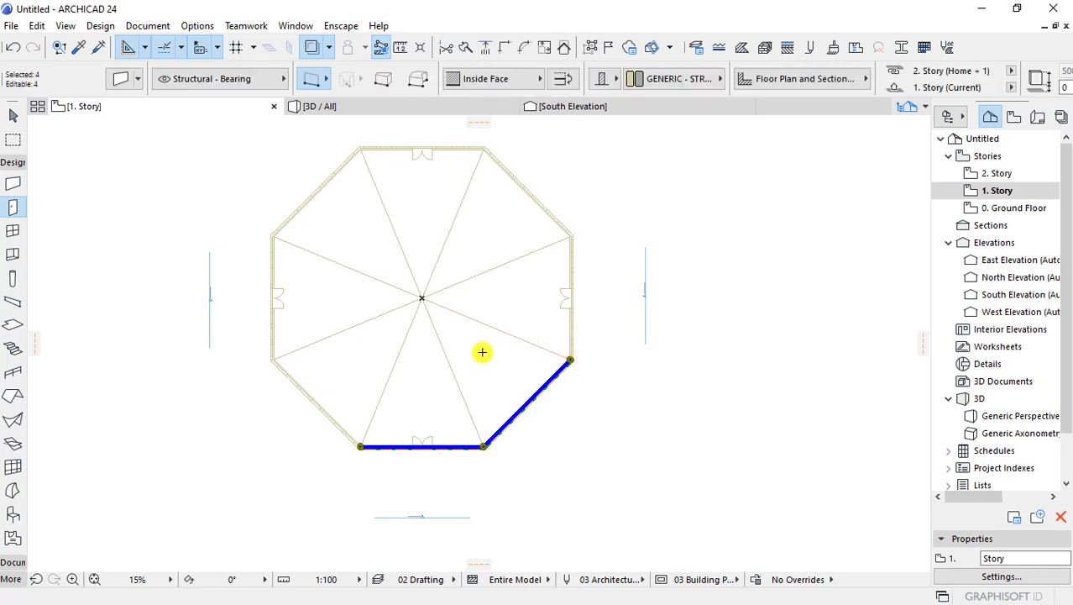
key(ctrl+e)
click(421, 298)
click(383, 393)
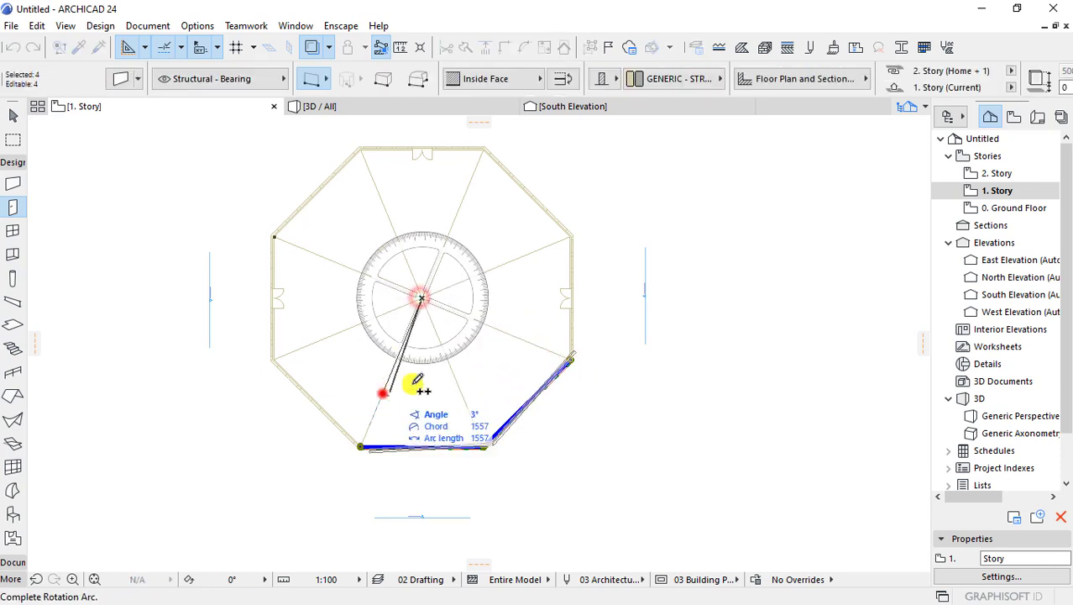
click(476, 180)
click(330, 259)
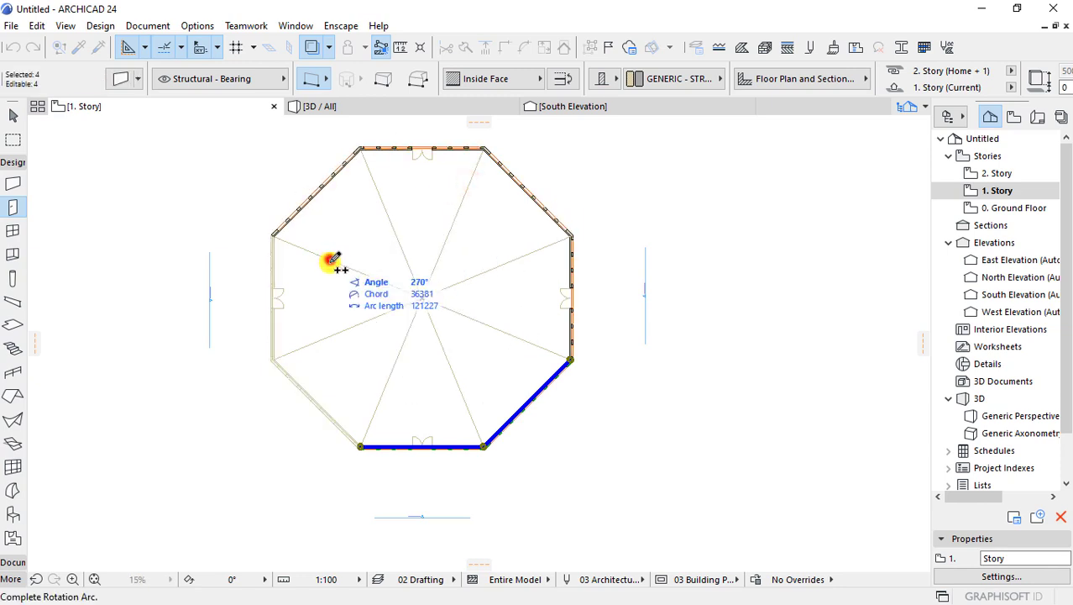
click(769, 269)
- Orbit the two-storey octagon in 3D to check it, then pick the 2. Story level
click(377, 105)
mouse_move(508, 281)
shift+middle_down()
mouse_move(498, 429)
mouse_move(750, 424)
mouse_move(481, 400)
mouse_move(338, 436)
mouse_move(506, 336)
mouse_move(520, 290)
shift+middle_up()
mouse_move(437, 408)
middle_down()
mouse_move(443, 291)
mouse_move(422, 386)
mouse_move(431, 391)
middle_up()
scroll(506, 375, down, 3)
scroll(863, 290, down, 2)
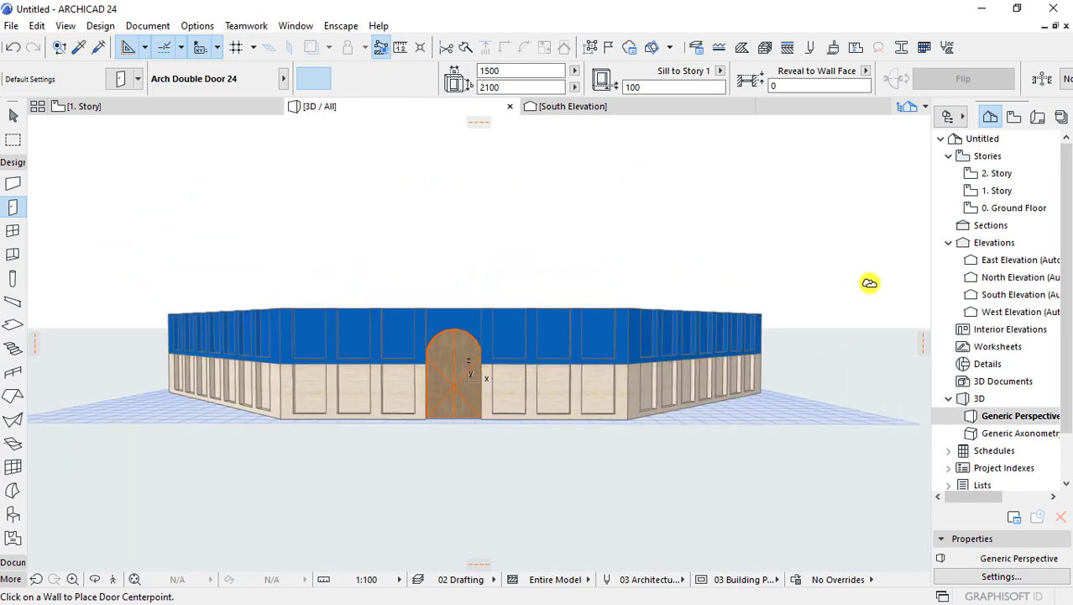
click(992, 173)
- Paste the copied walls onto the 2. Story floor plan
double_click(993, 172)
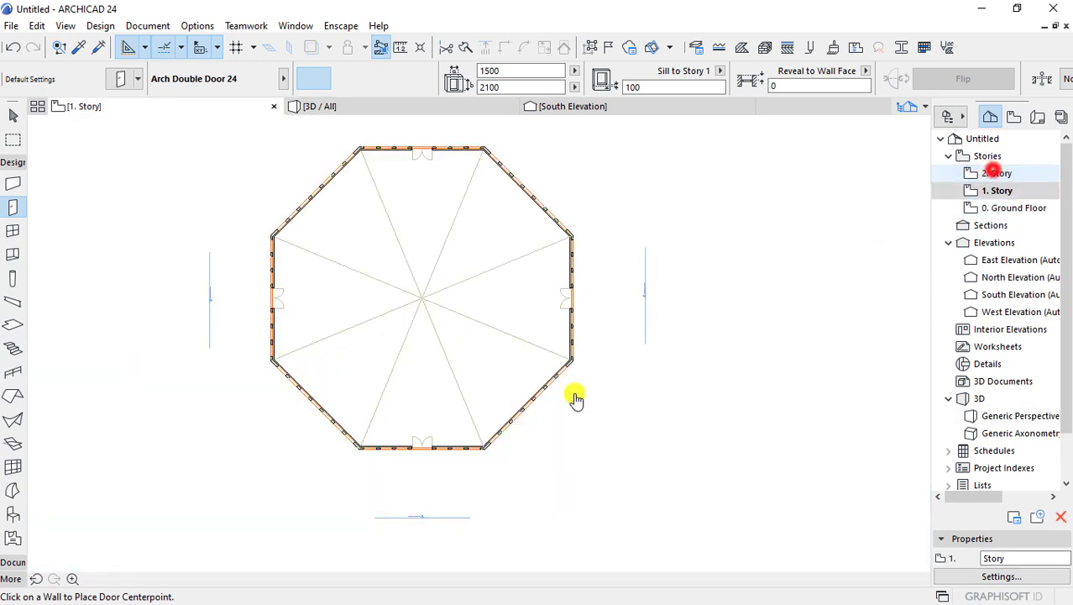
scroll(401, 483, up, 4)
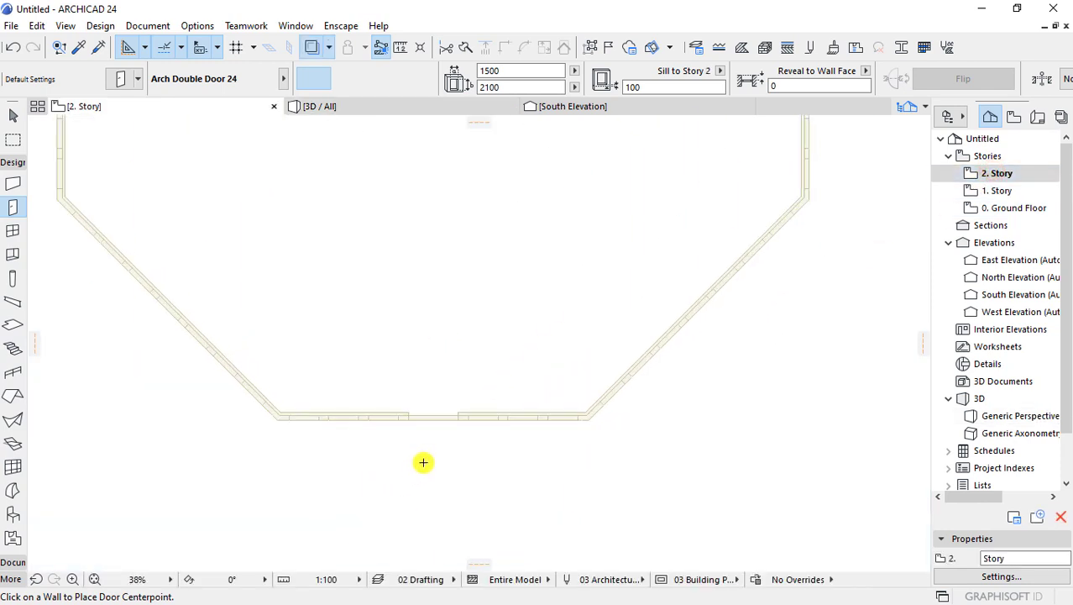
scroll(495, 362, down, 5)
right_click(479, 297)
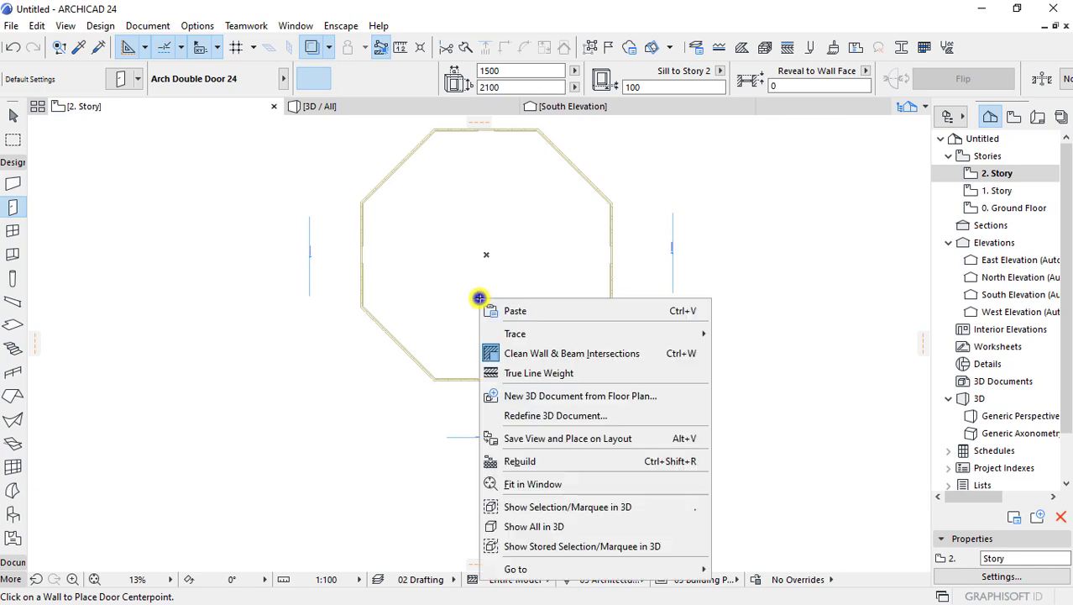
click(520, 304)
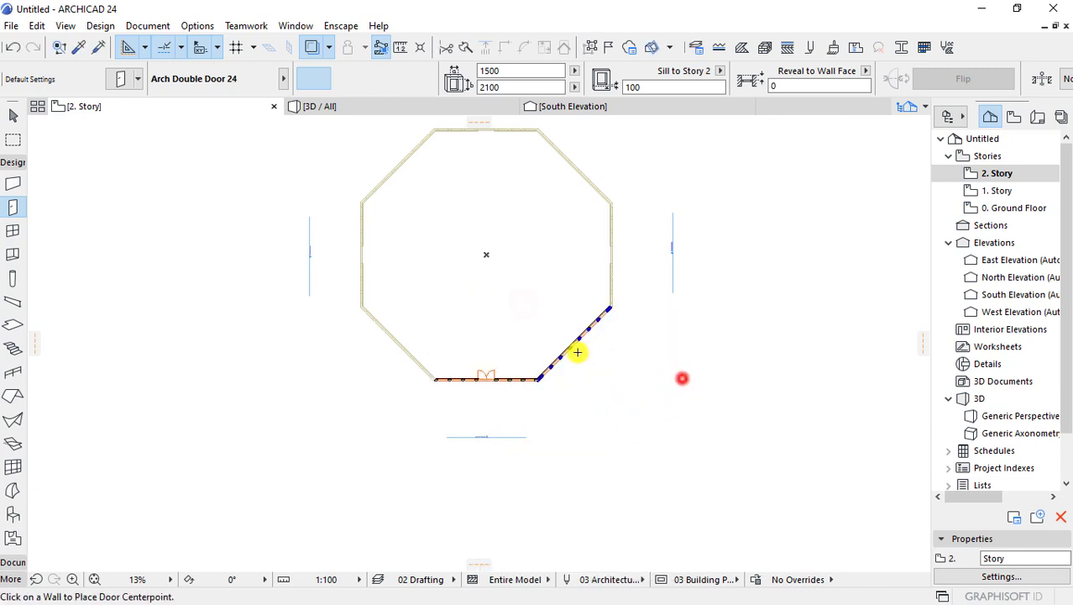
- Select all 14 windows with Find & Select, delete them, and view the result in 3D
scroll(554, 365, up, 6)
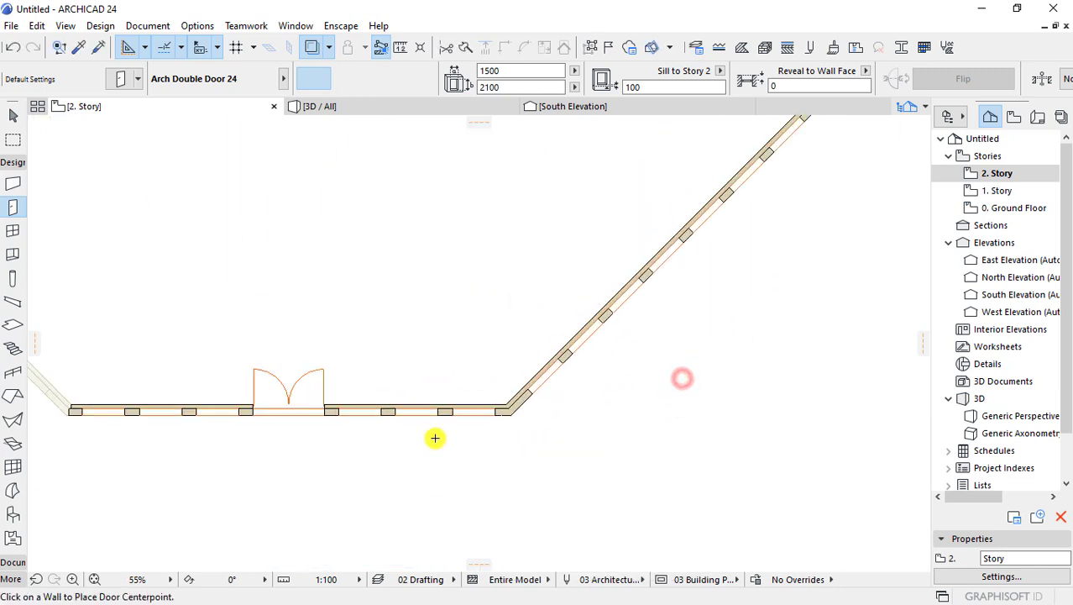
click(495, 413)
key(ctrl+f)
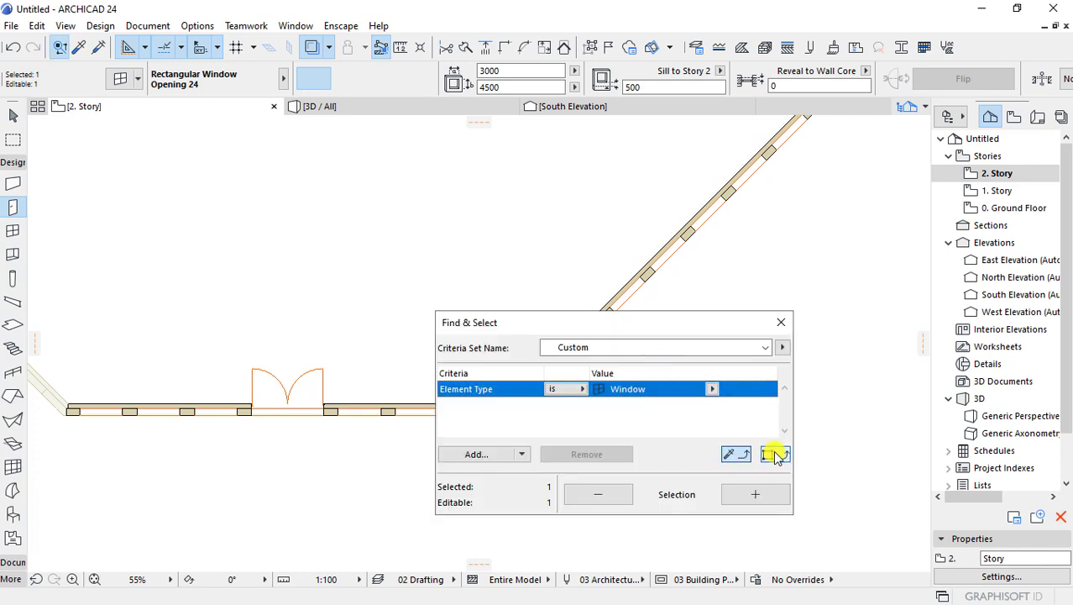
click(778, 323)
key(Escape)
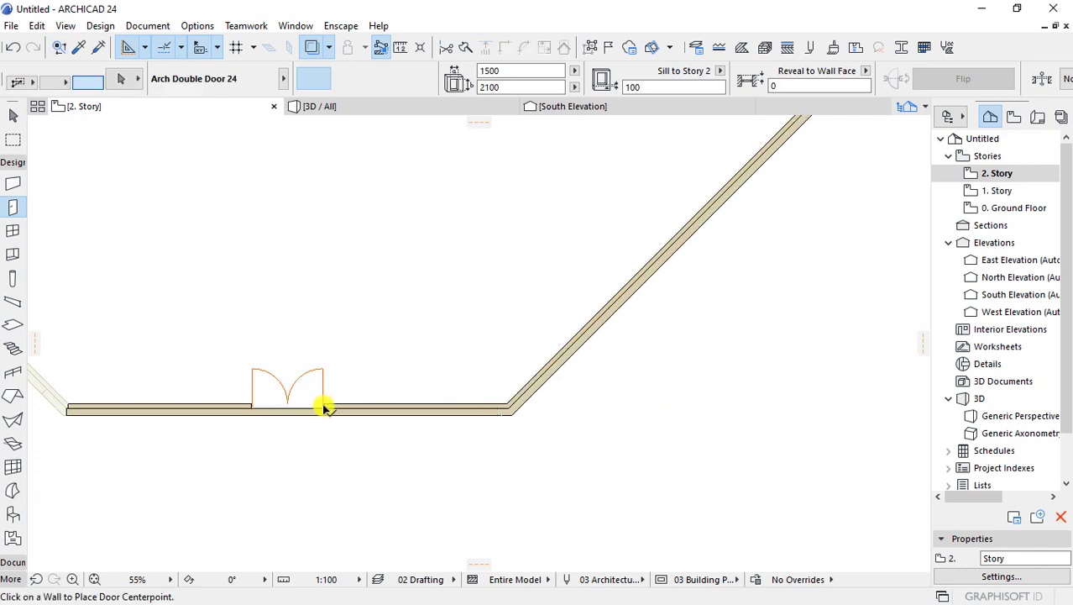
click(323, 406)
click(390, 105)
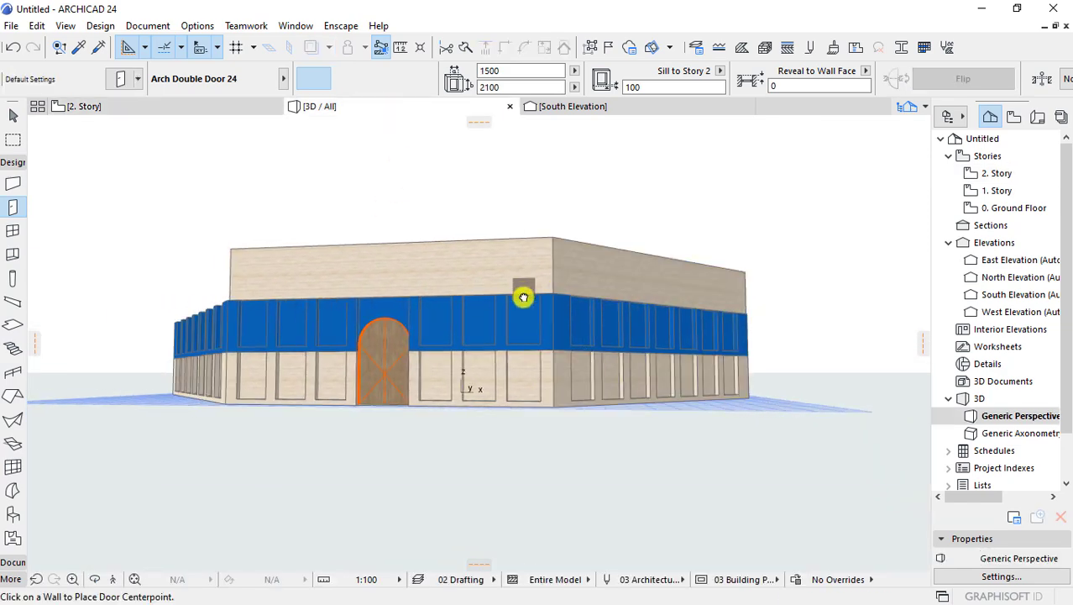
- Select three of the top-storey walls in the 3D view
mouse_move(523, 293)
shift+middle_down()
mouse_move(579, 491)
mouse_move(889, 430)
shift+middle_up()
click(416, 400)
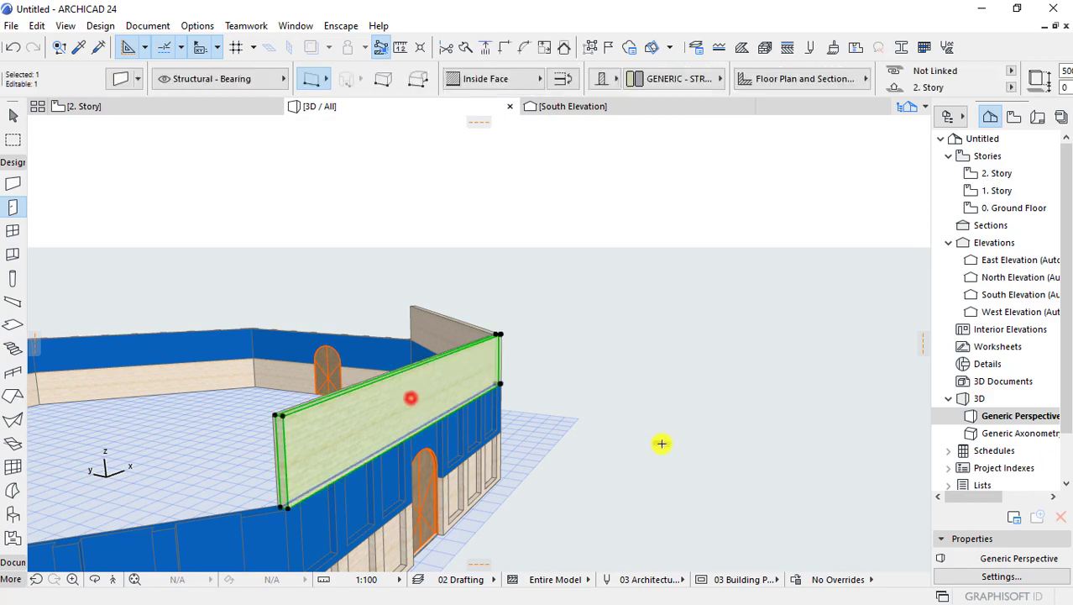
mouse_move(659, 441)
shift+middle_down()
mouse_move(379, 402)
mouse_move(233, 397)
mouse_move(546, 418)
mouse_move(568, 436)
shift+middle_up()
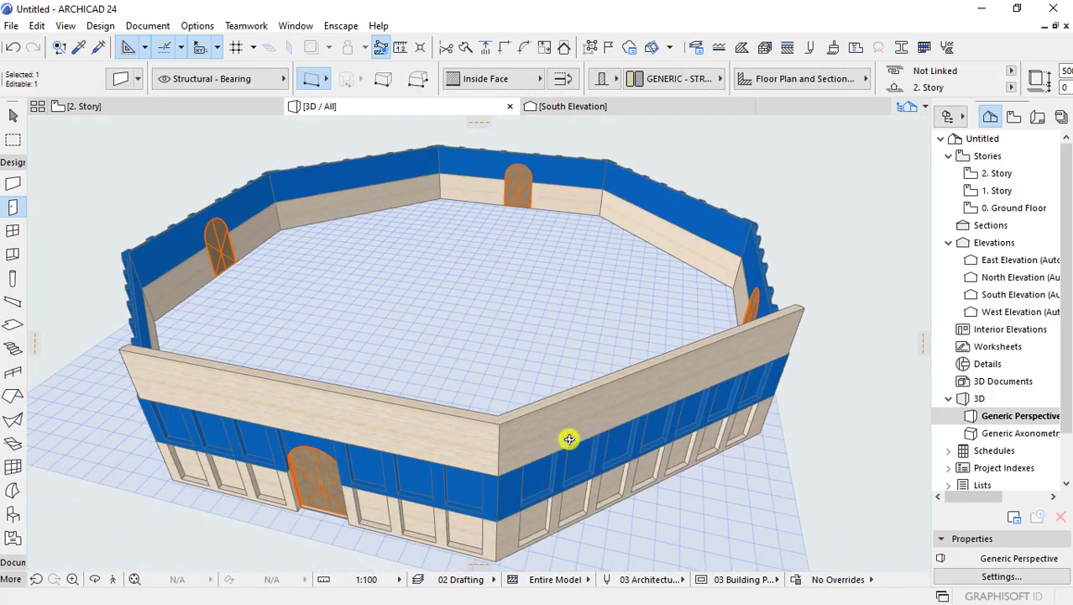
shift+click(548, 406)
mouse_move(543, 395)
shift+middle_down()
mouse_move(739, 403)
mouse_move(586, 318)
shift+middle_up()
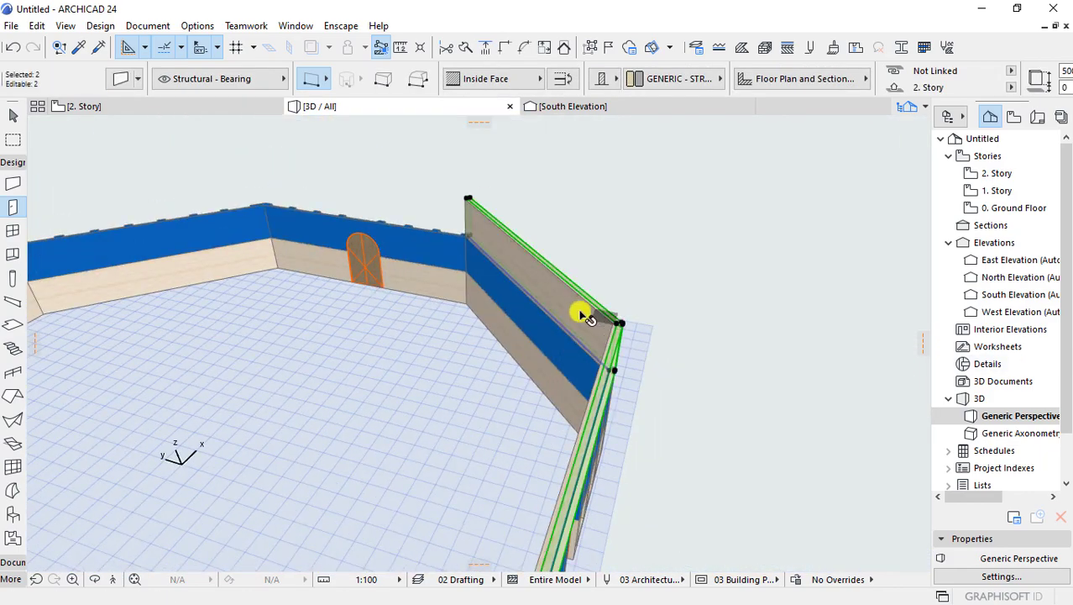
shift+middle_drag(507, 437, 772, 398)
shift+click(710, 351)
mouse_move(710, 350)
shift+middle_down()
mouse_move(206, 329)
mouse_move(394, 291)
shift+middle_up()
shift+middle_drag(384, 350, 477, 187)
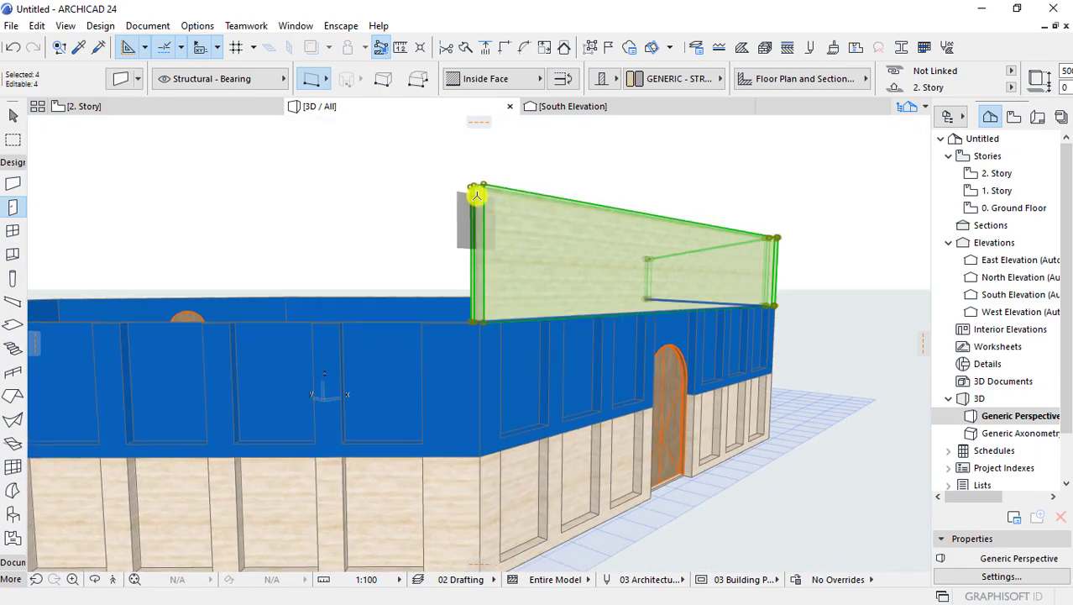
- Change the selected walls' top height to 3000 from their top corner
click(478, 183)
key(Escape)
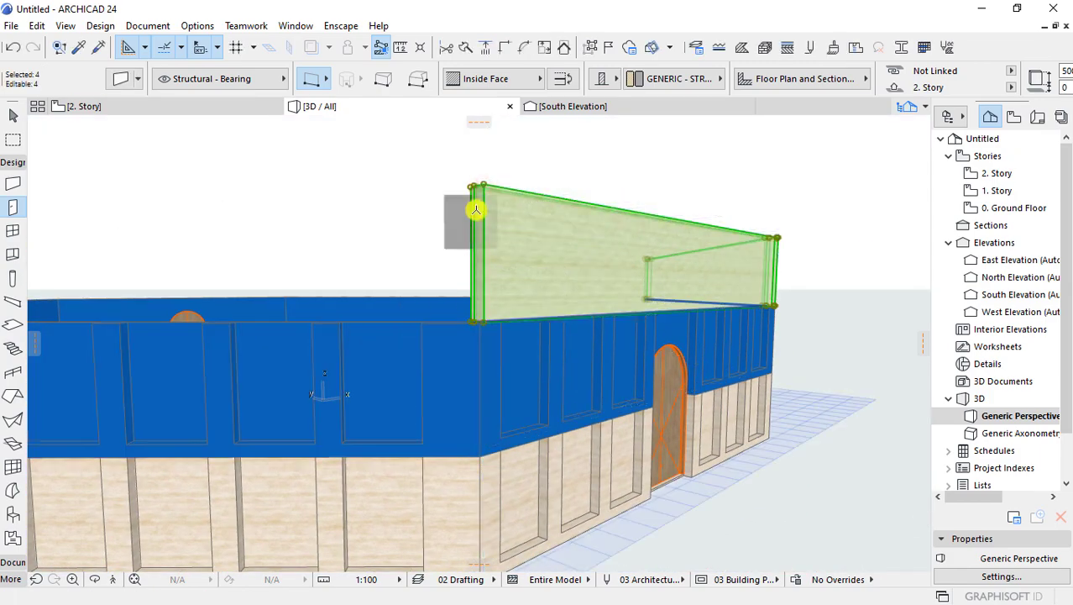
click(485, 182)
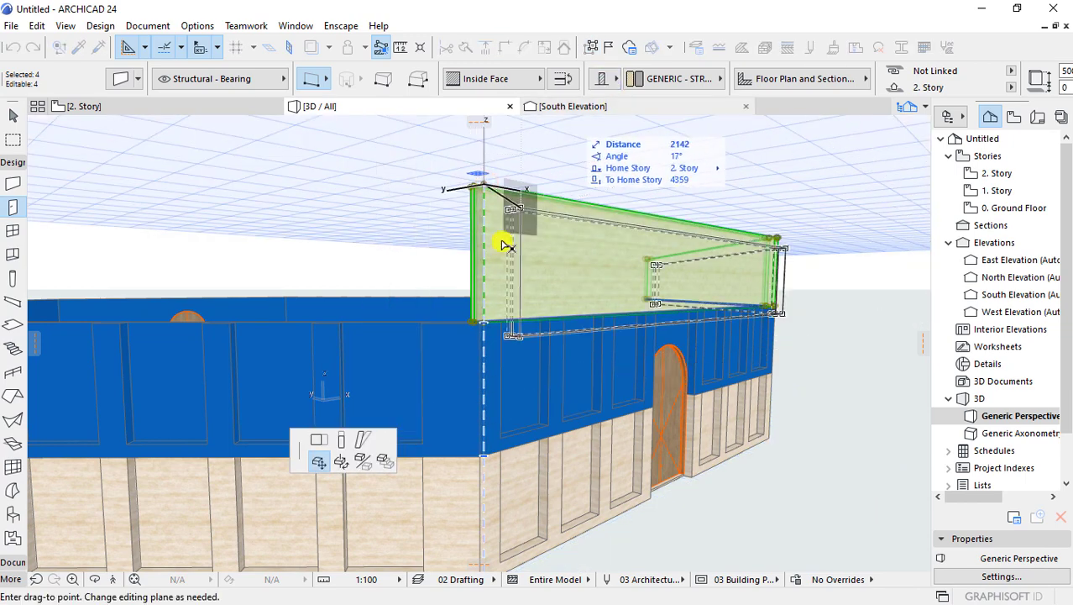
click(341, 439)
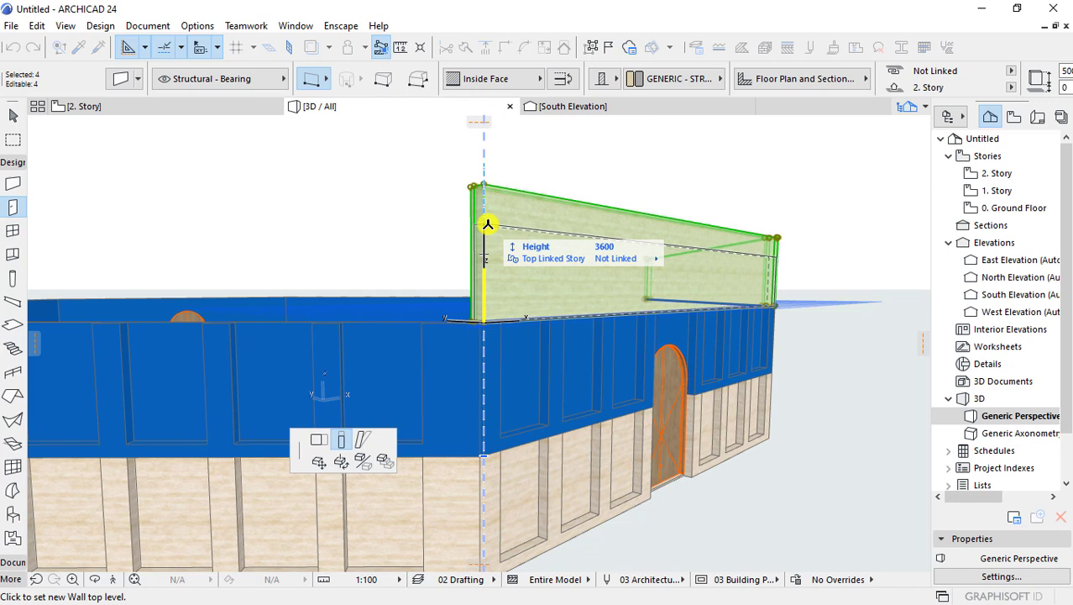
key(Return)
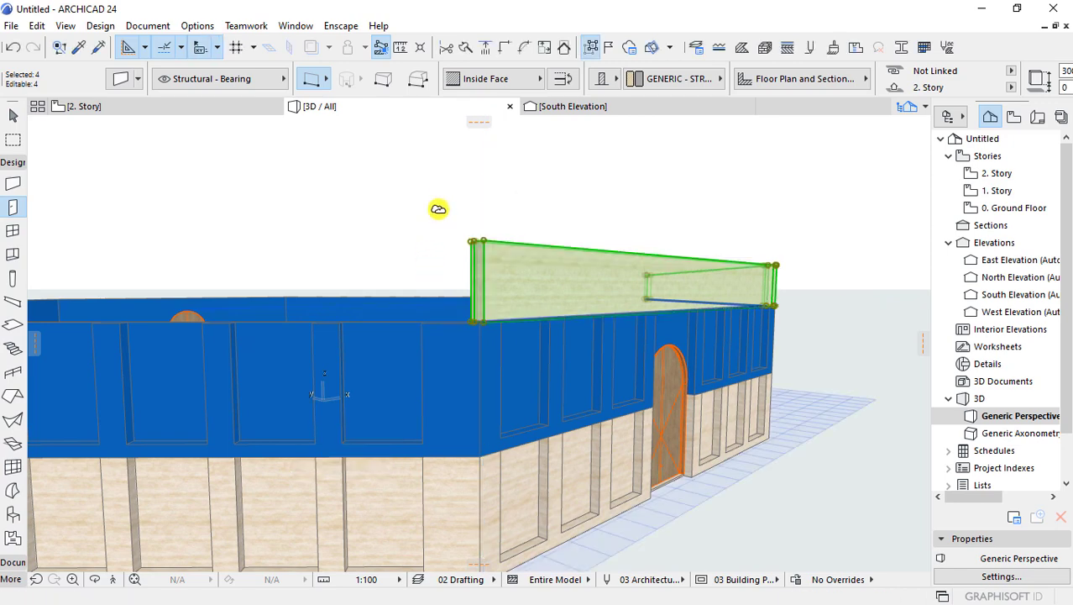
- Lower the selected walls' top to a height of 2000
mouse_move(445, 200)
shift+middle_down()
mouse_move(493, 267)
mouse_move(558, 271)
mouse_move(525, 256)
shift+middle_up()
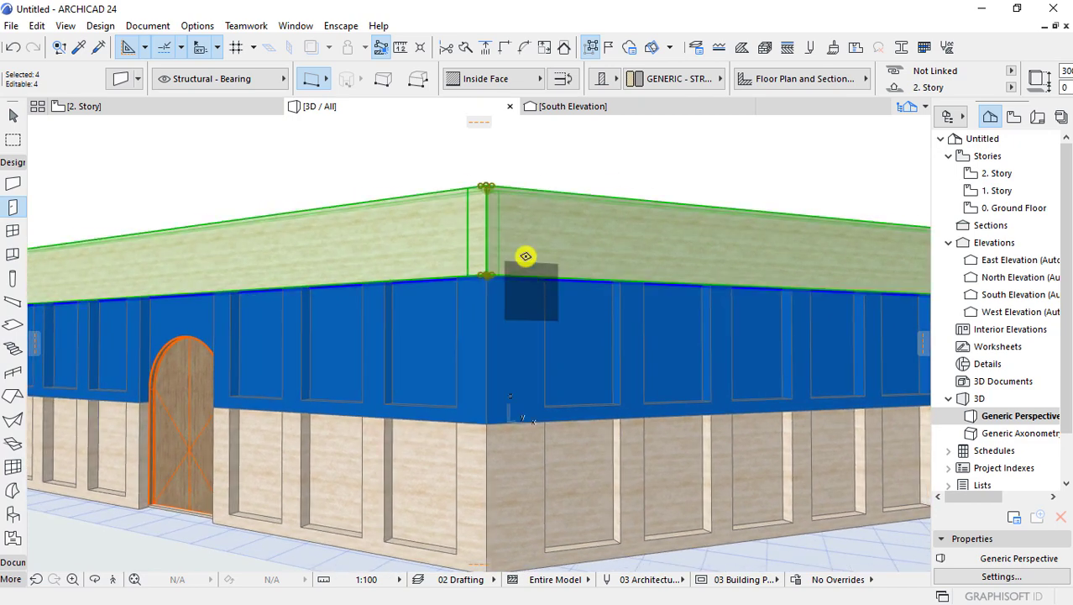
click(491, 187)
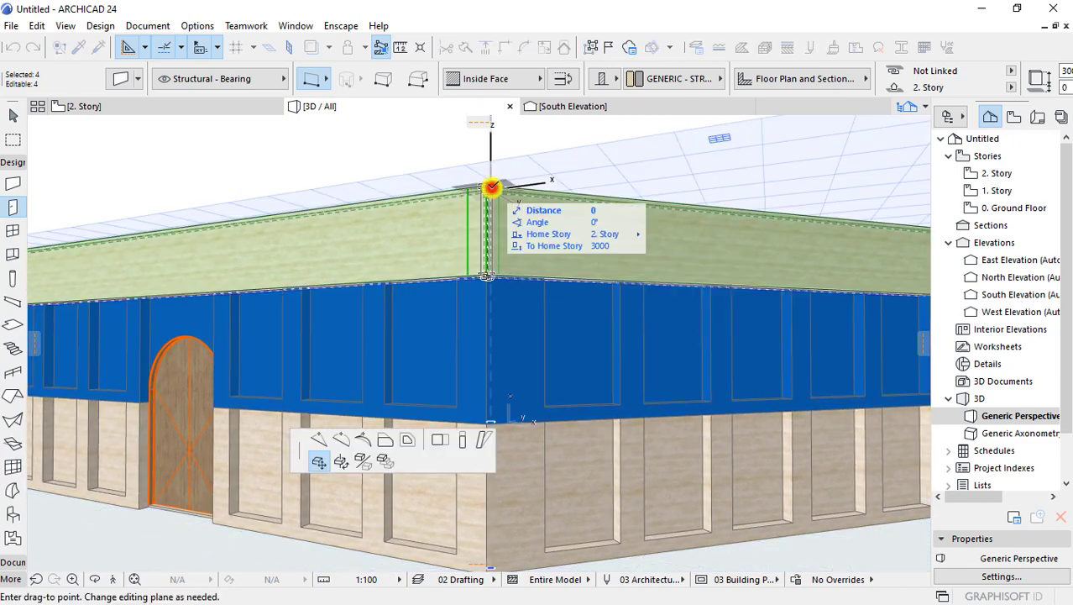
click(461, 440)
click(491, 332)
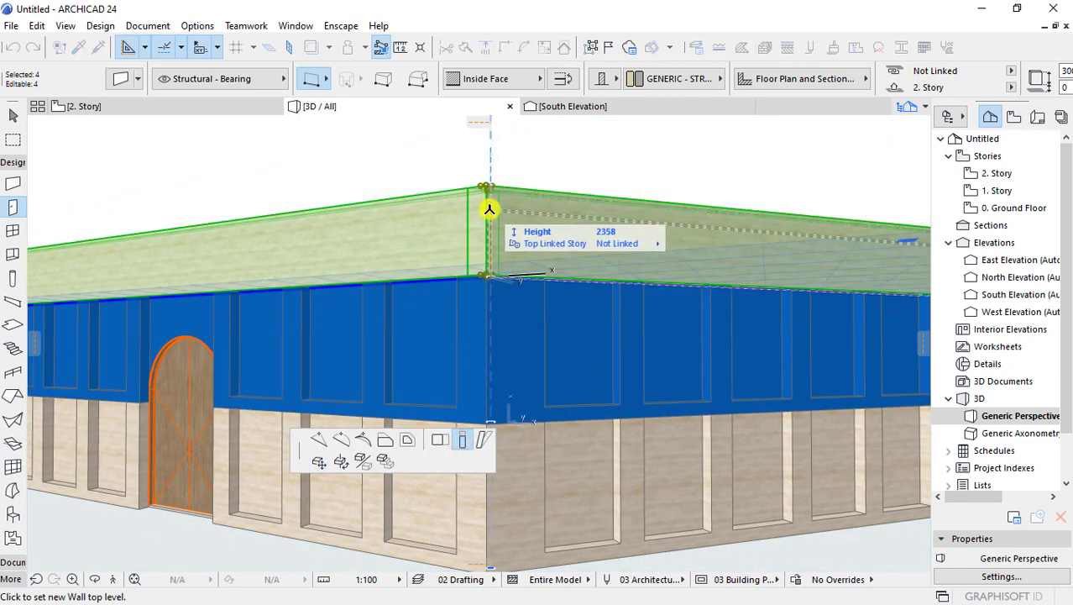
key(Return)
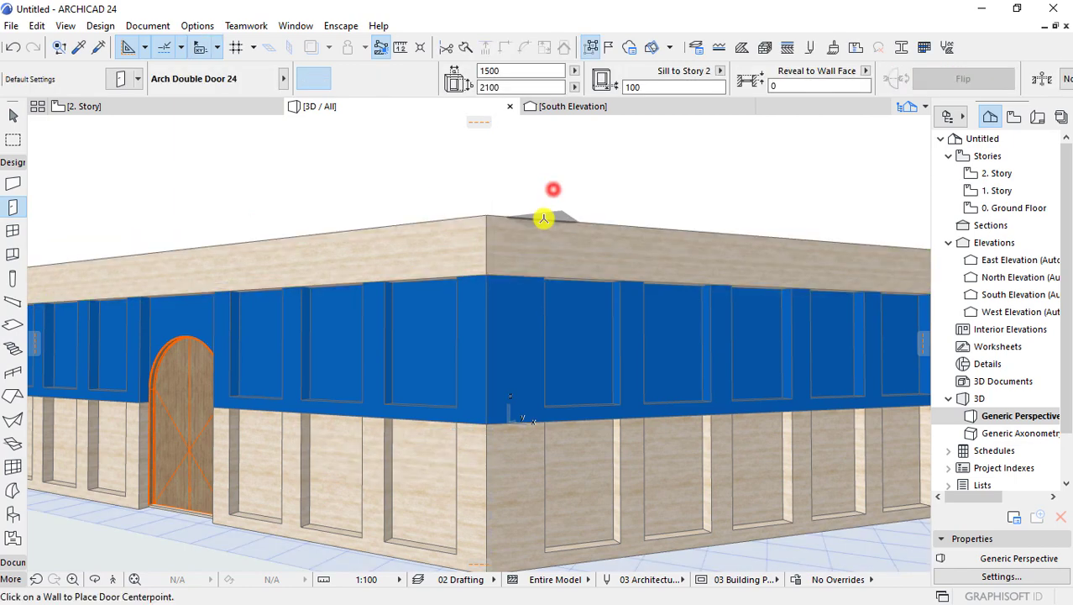
key(ctrl+z)
key(ctrl+shift+z)
key(ctrl+t)
- Override all wall surfaces with Paint - Cobalt Blue and orbit to check the result
click(376, 278)
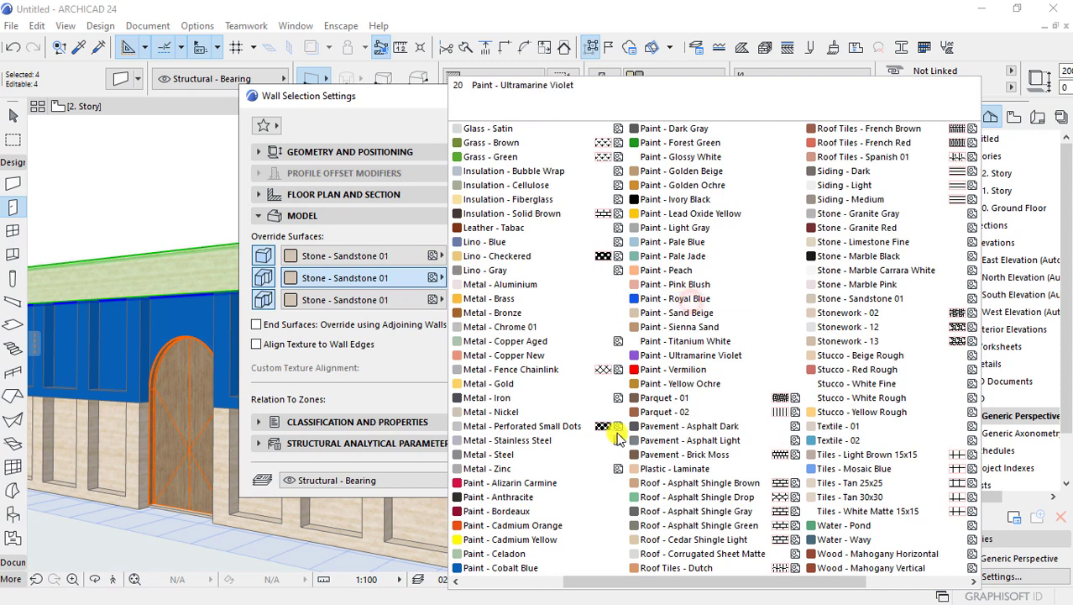
click(542, 565)
click(593, 479)
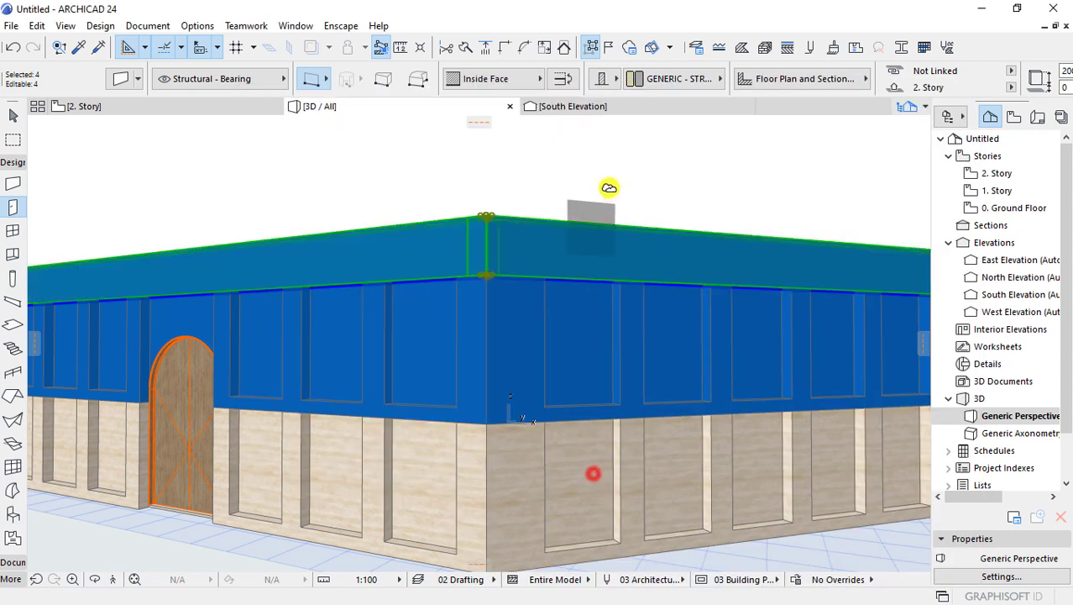
scroll(453, 312, up, 2)
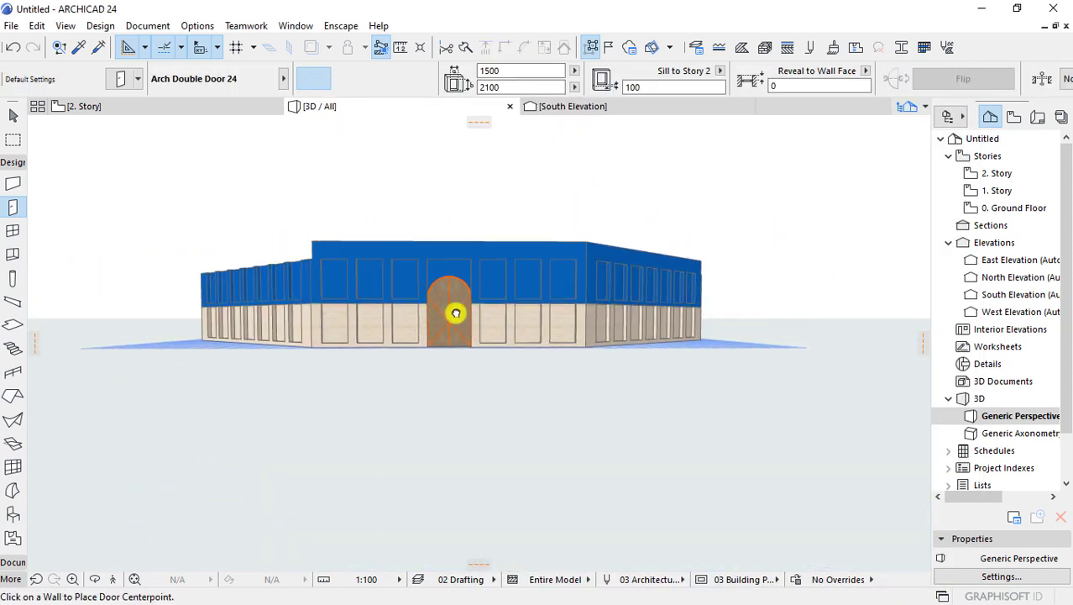
scroll(521, 291, up, 2)
scroll(521, 292, up, 2)
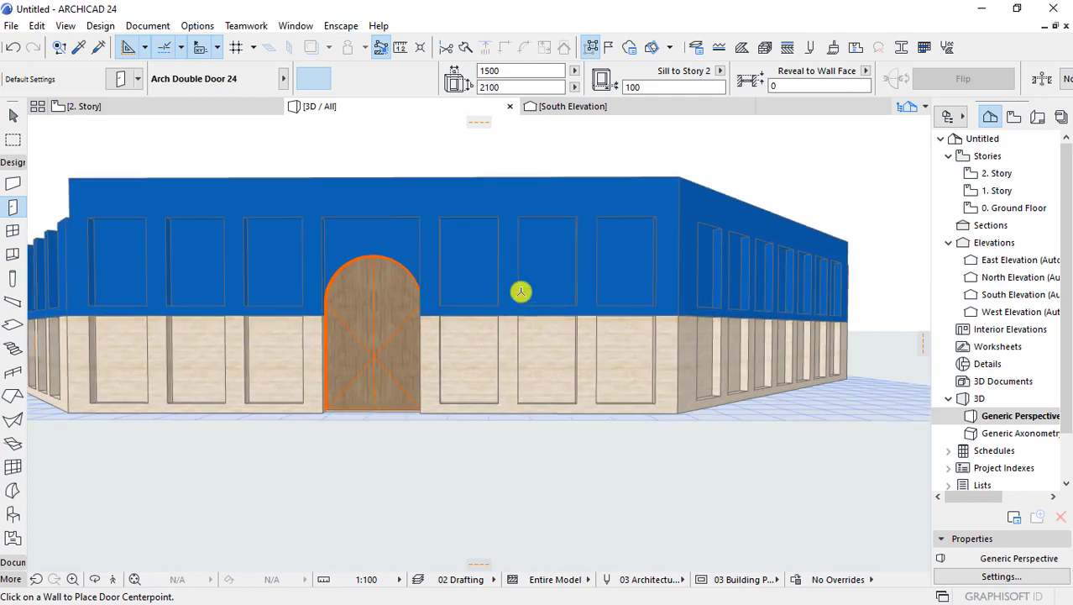
mouse_move(445, 399)
shift+middle_down()
mouse_move(546, 389)
mouse_move(507, 600)
shift+middle_up()
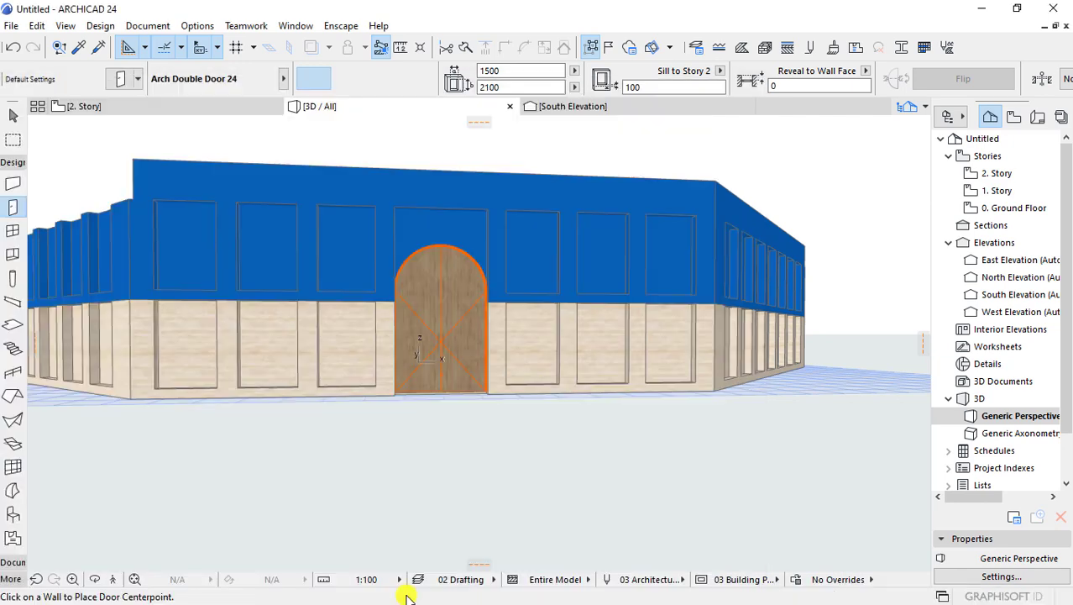
- Orbit to face the door wall, then open the 0. Ground Floor plan
key(super)
click(365, 600)
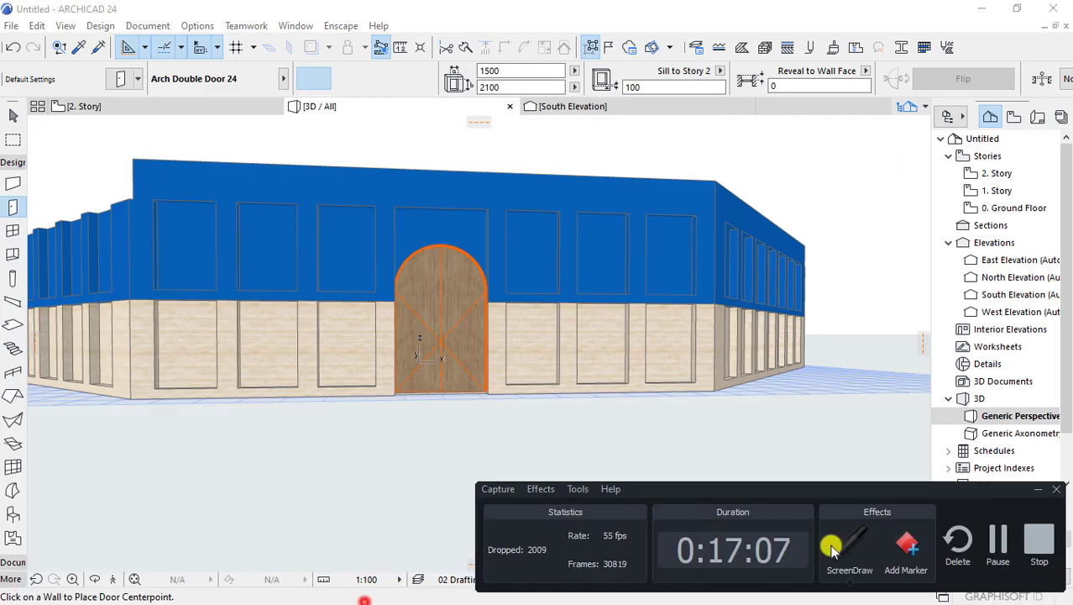
click(1008, 548)
mouse_move(407, 413)
shift+middle_down()
mouse_move(270, 352)
mouse_move(407, 371)
mouse_move(149, 153)
shift+middle_up()
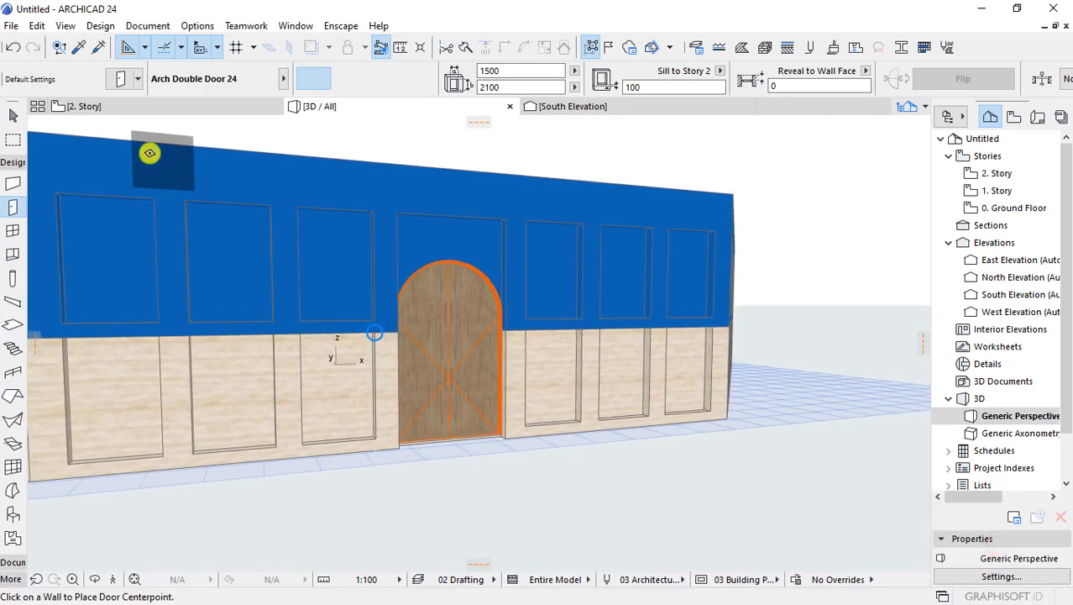
click(122, 111)
scroll(523, 360, down, 2)
scroll(532, 361, down, 3)
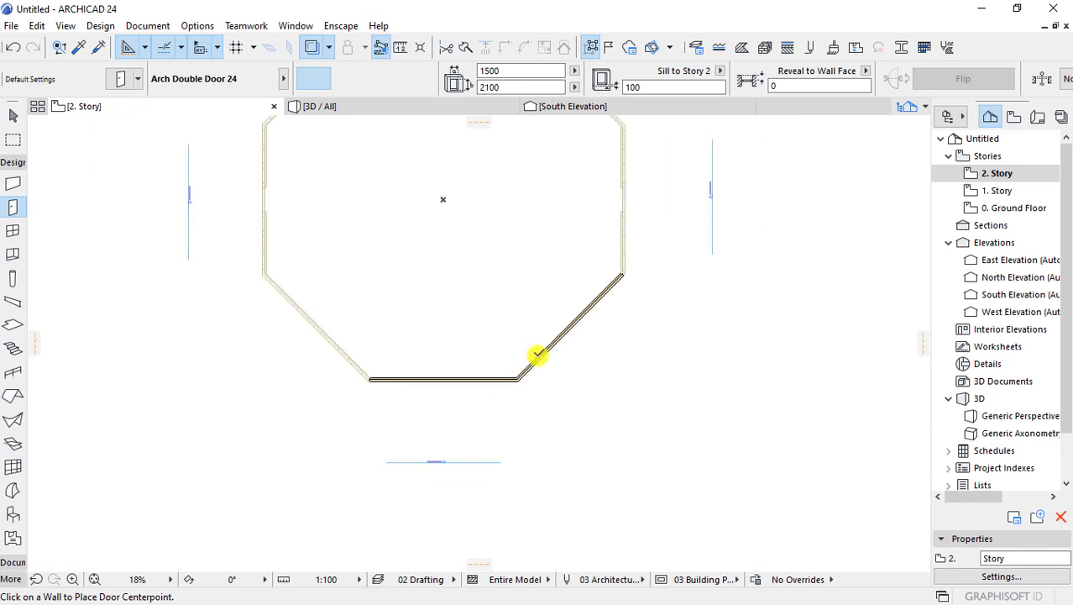
double_click(1001, 212)
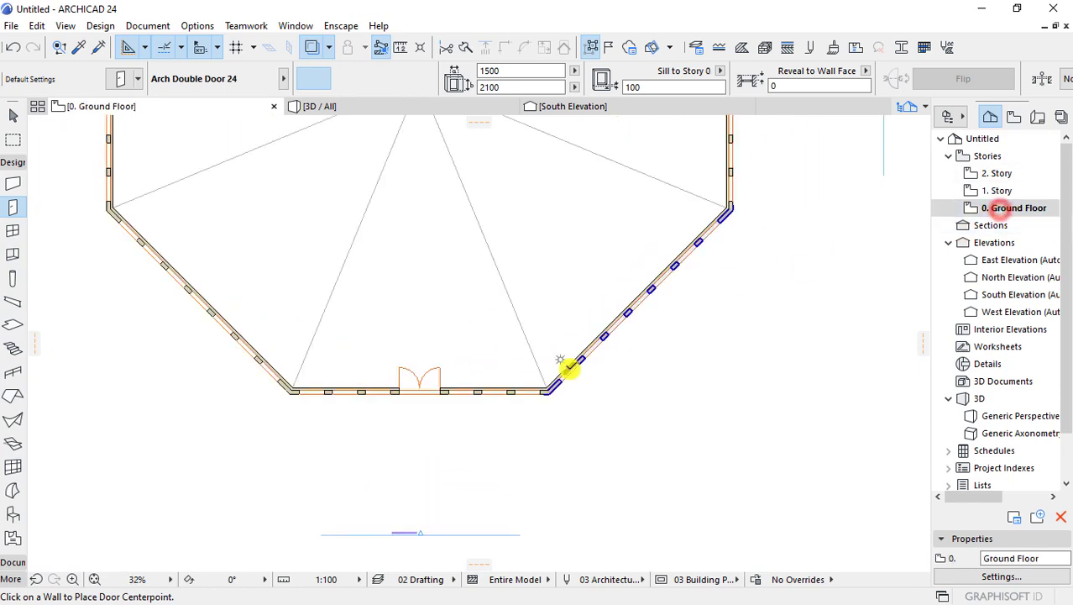
- Zoom onto the lower-right diagonal wall, try a door on it, then select the wall
scroll(569, 367, up, 2)
scroll(512, 370, down, 3)
scroll(511, 370, down, 3)
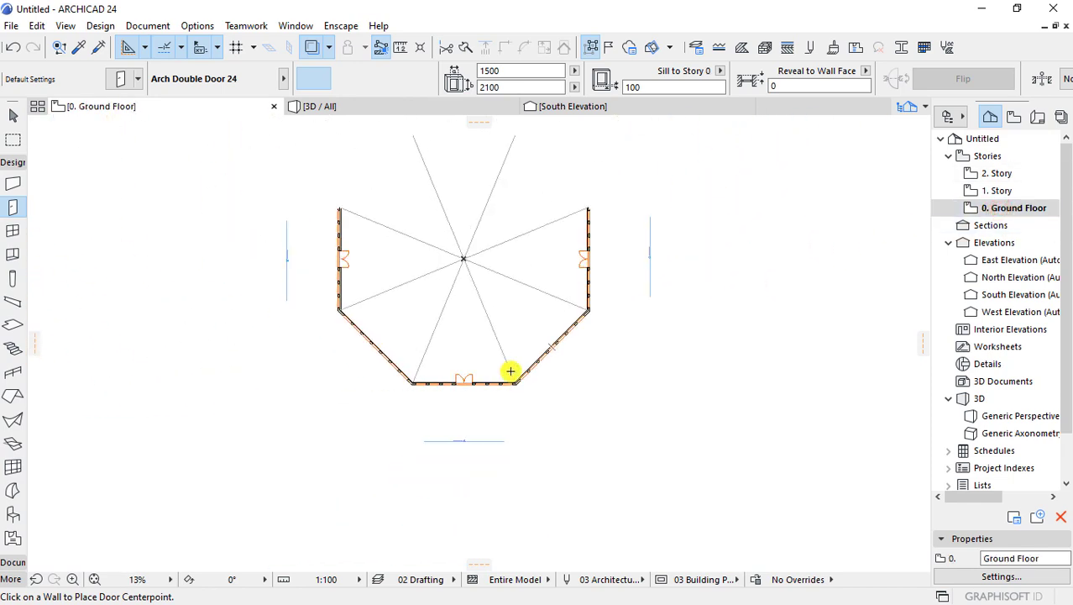
scroll(512, 368, up, 3)
scroll(525, 382, up, 4)
scroll(546, 369, up, 5)
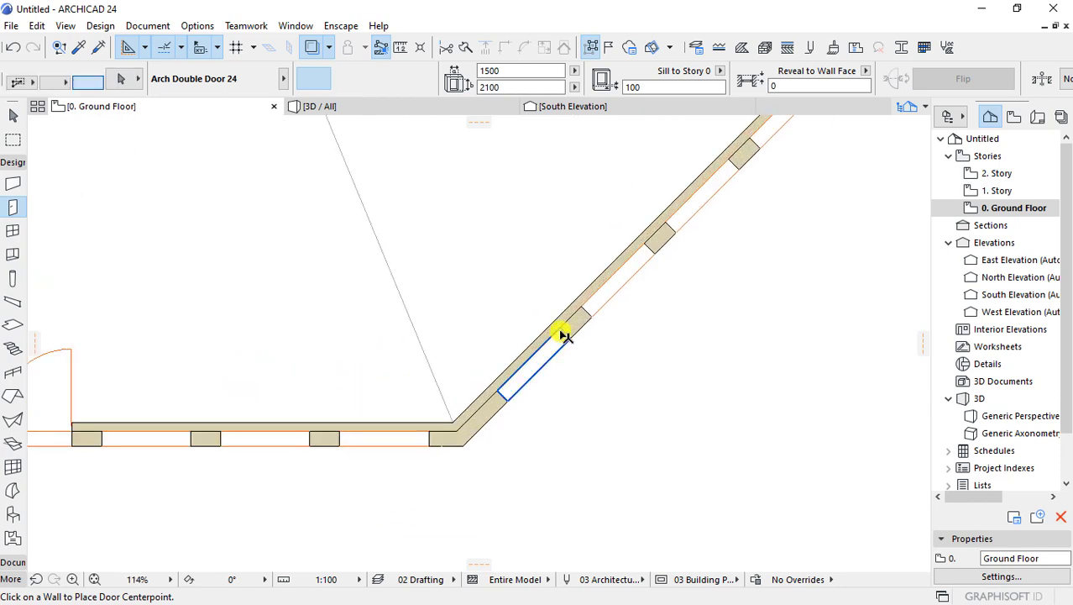
click(563, 335)
scroll(474, 388, down, 2)
scroll(498, 347, up, 1)
scroll(590, 289, up, 2)
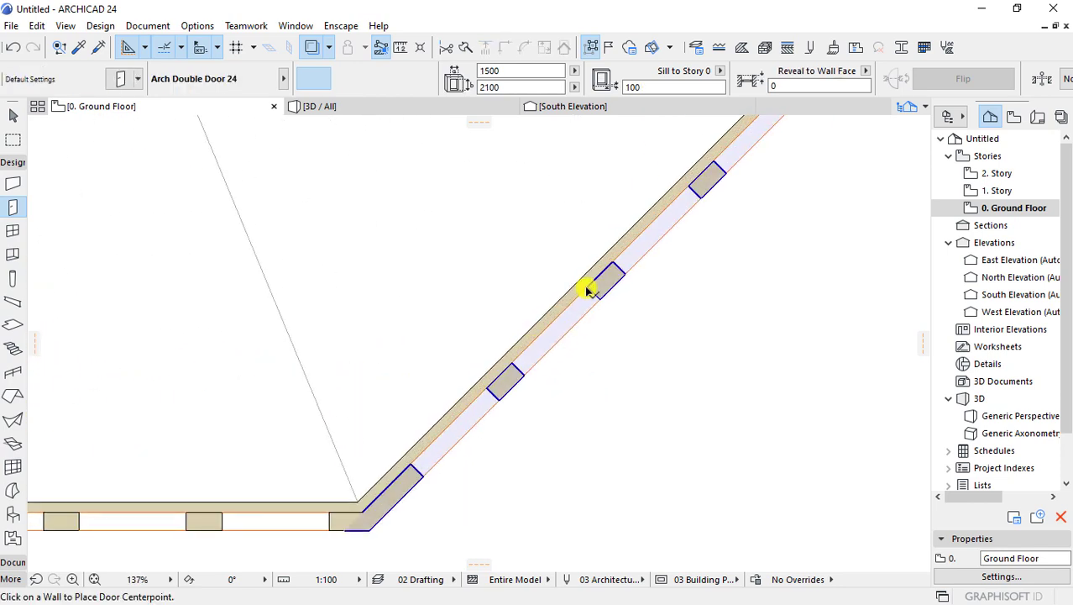
click(590, 290)
click(602, 359)
scroll(544, 361, down, 1)
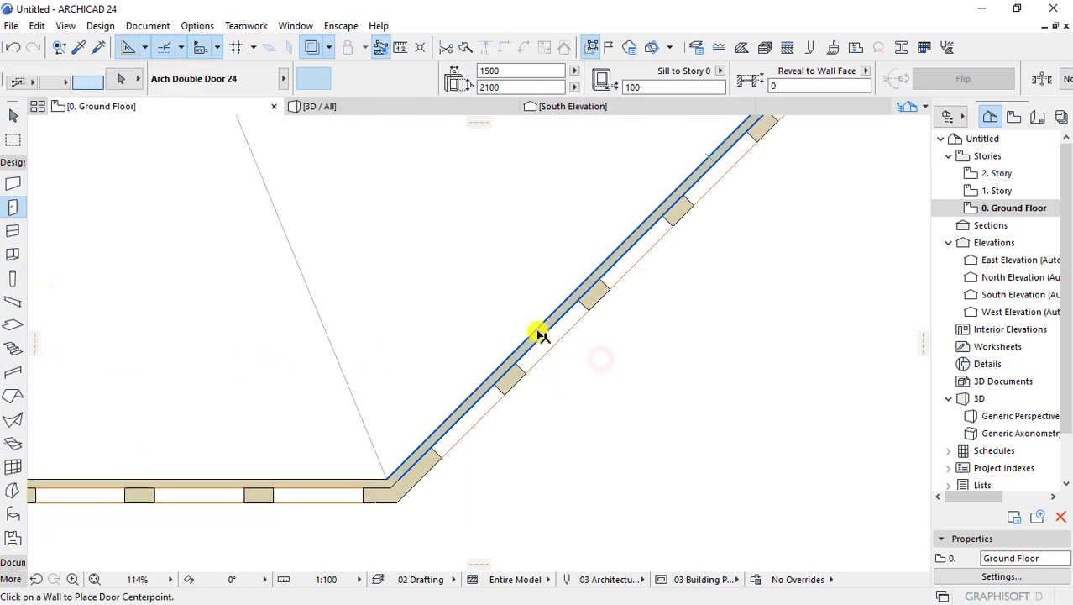
shift+click(539, 332)
- Add the horizontal, lower-left diagonal and left walls to the wall selection
middle_drag(559, 382, 593, 342)
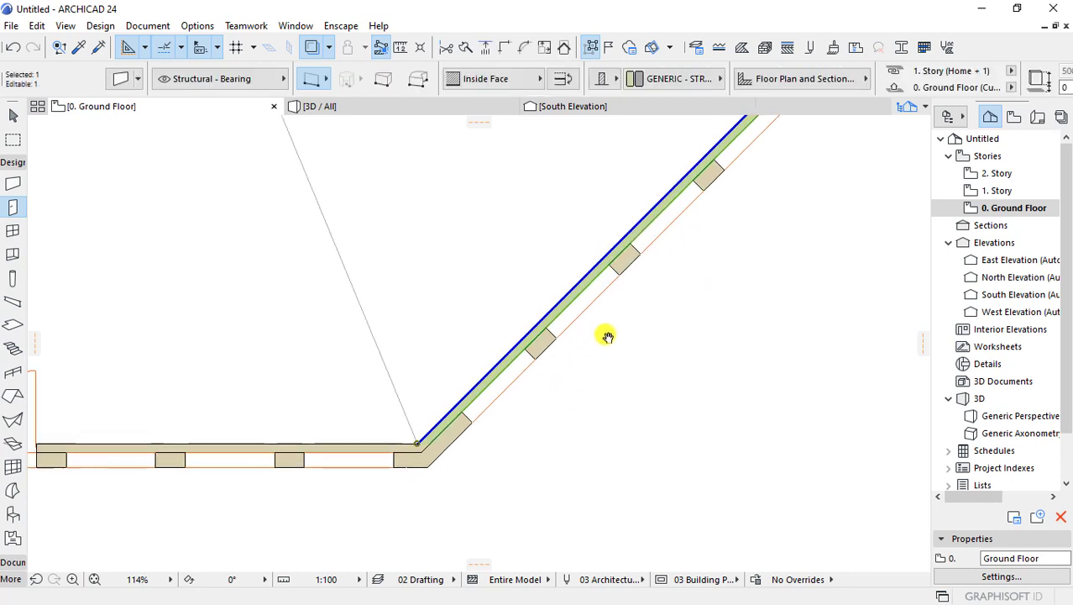
shift+click(408, 440)
scroll(503, 499, down, 3)
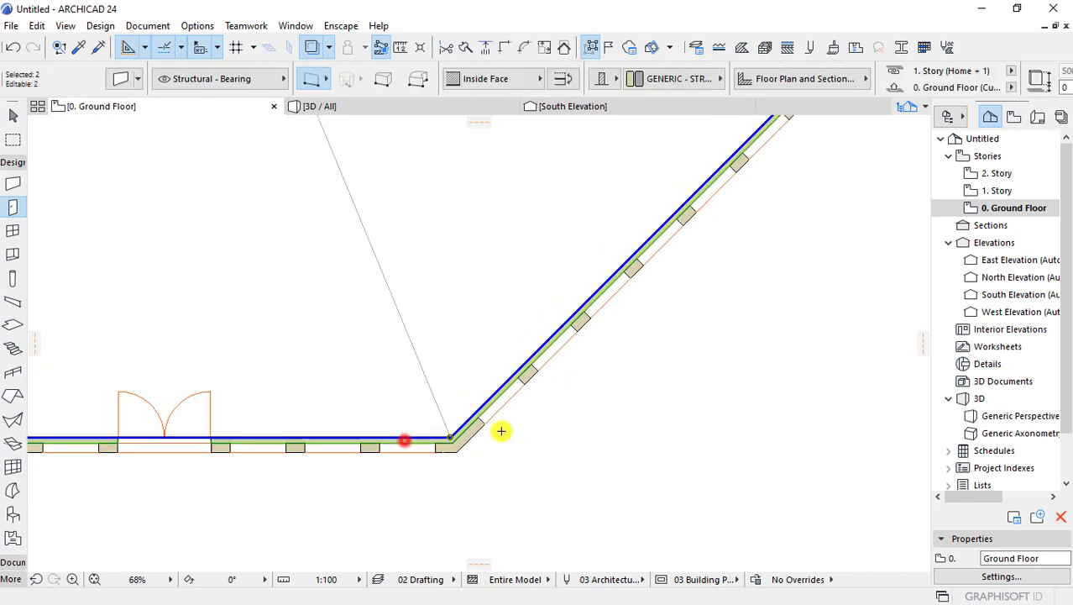
scroll(582, 283, down, 4)
scroll(673, 222, up, 1)
scroll(673, 222, up, 4)
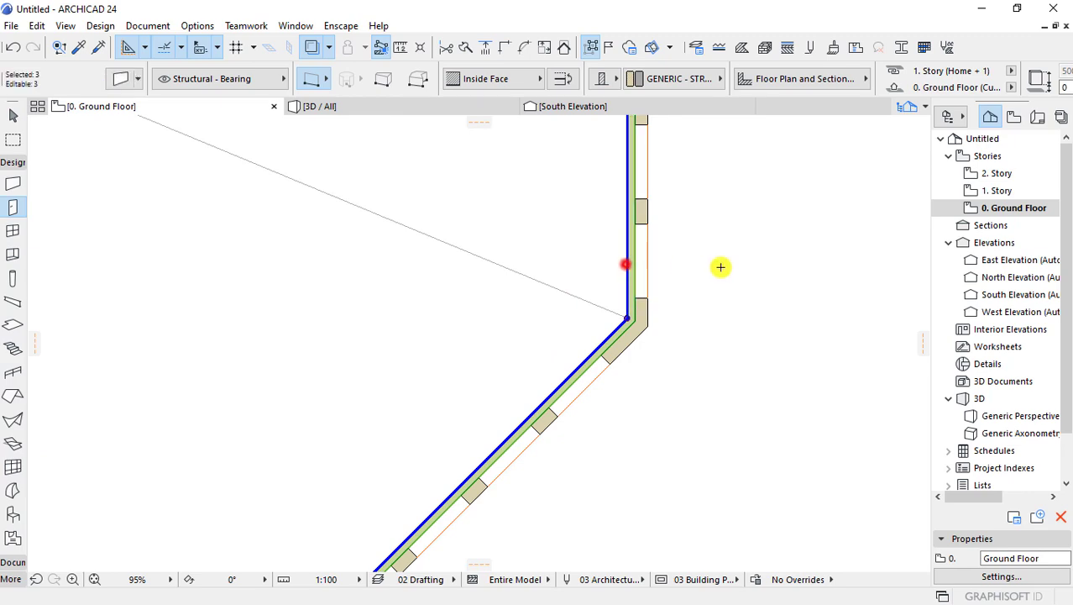
scroll(720, 267, down, 5)
scroll(352, 376, up, 5)
shift+click(359, 372)
scroll(324, 467, down, 4)
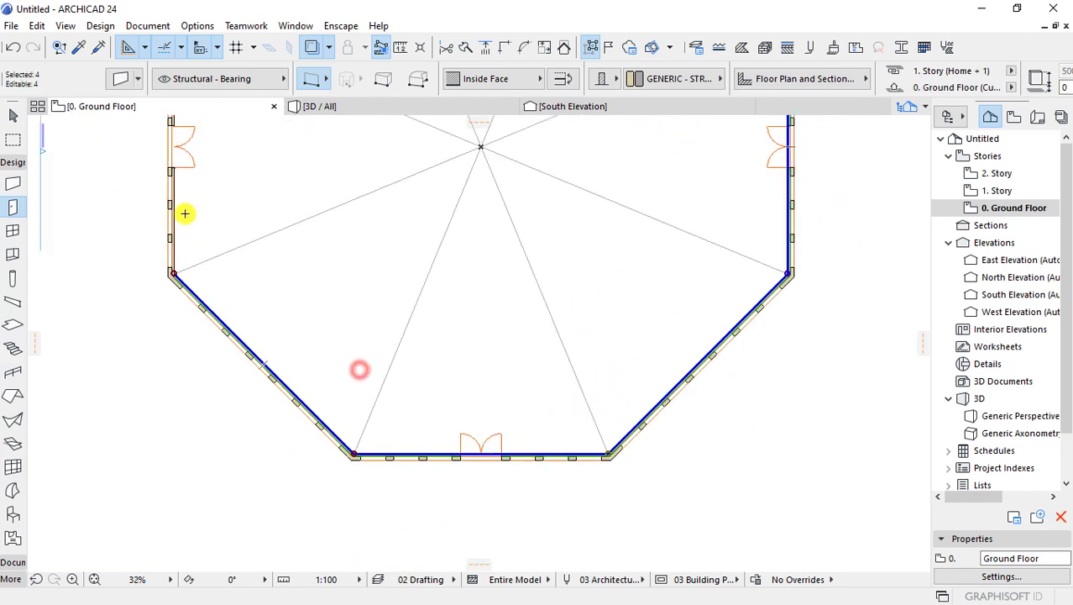
scroll(180, 220, up, 4)
shift+click(161, 236)
scroll(175, 369, down, 5)
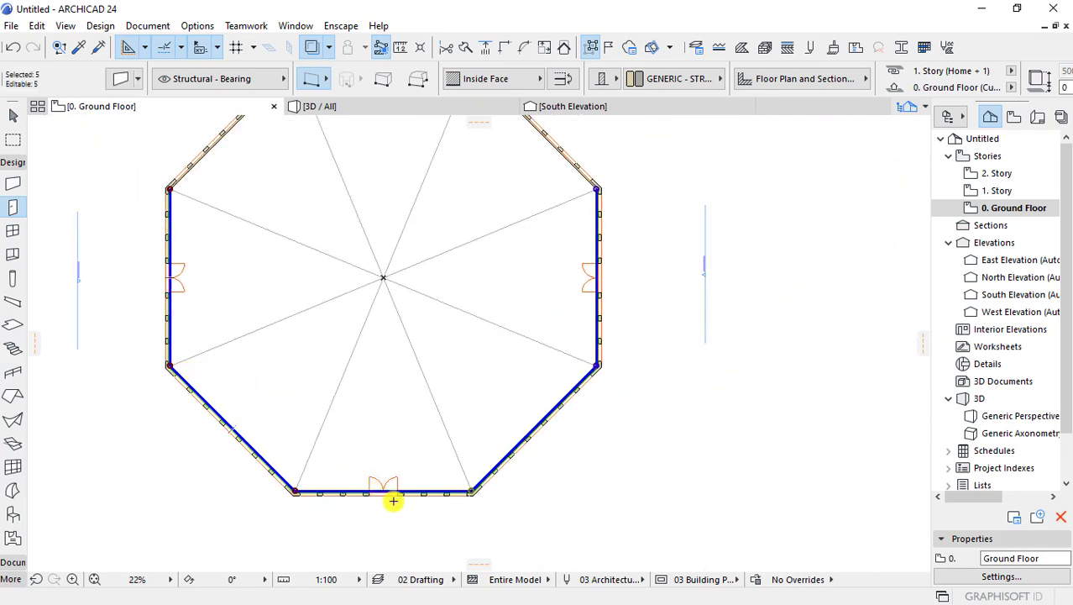
scroll(393, 502, up, 2)
key(Escape)
scroll(489, 499, up, 4)
scroll(496, 448, up, 2)
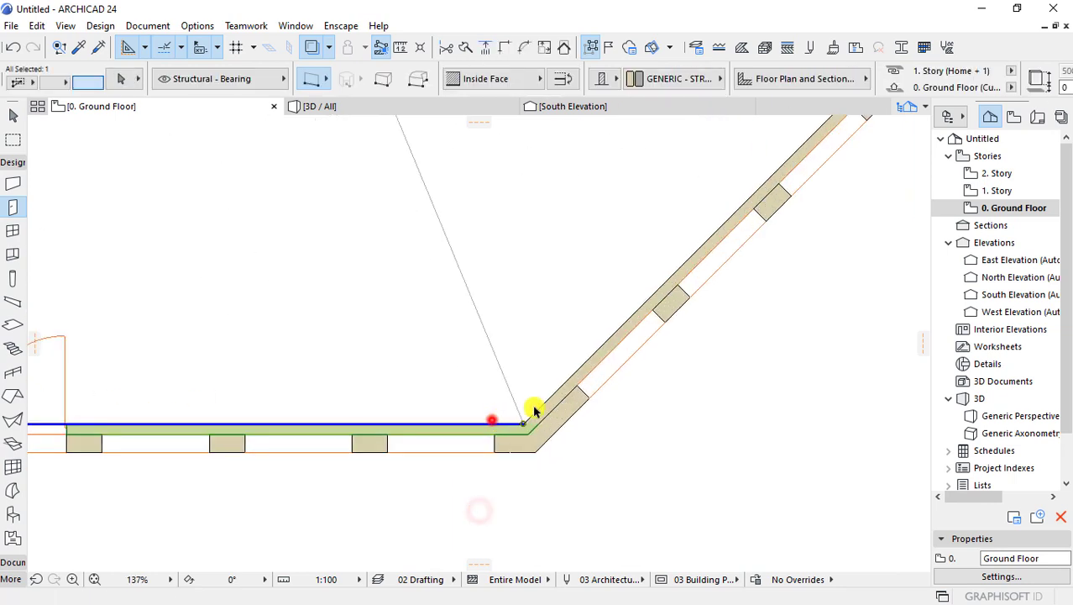
- Offset the selected walls 300 inward from a corner node
click(525, 419)
text(300)
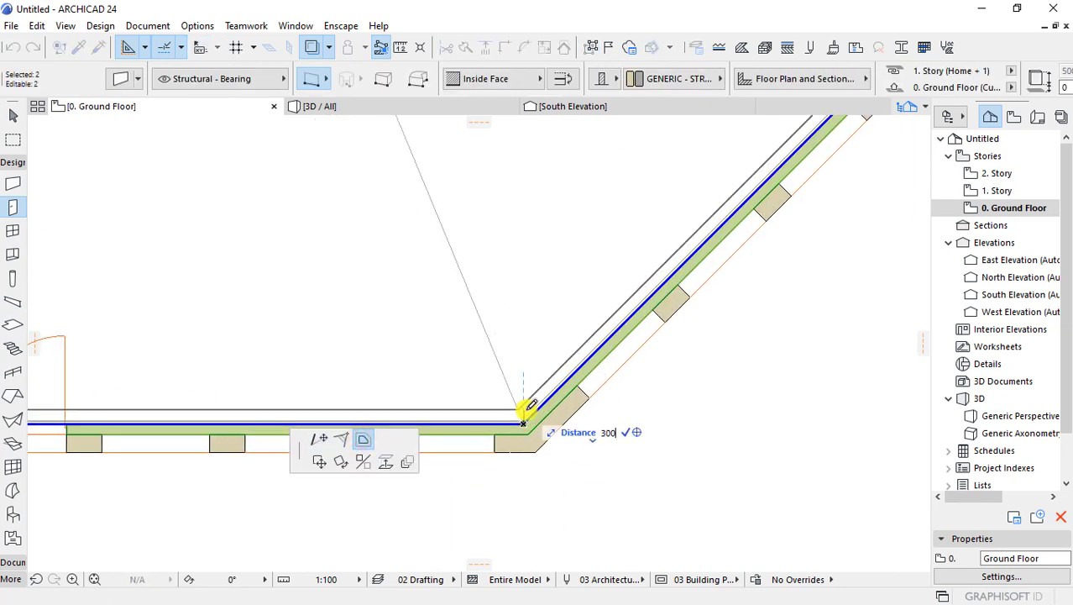
key(Return)
key(Escape)
scroll(379, 384, down, 1)
scroll(546, 355, down, 1)
scroll(528, 332, up, 3)
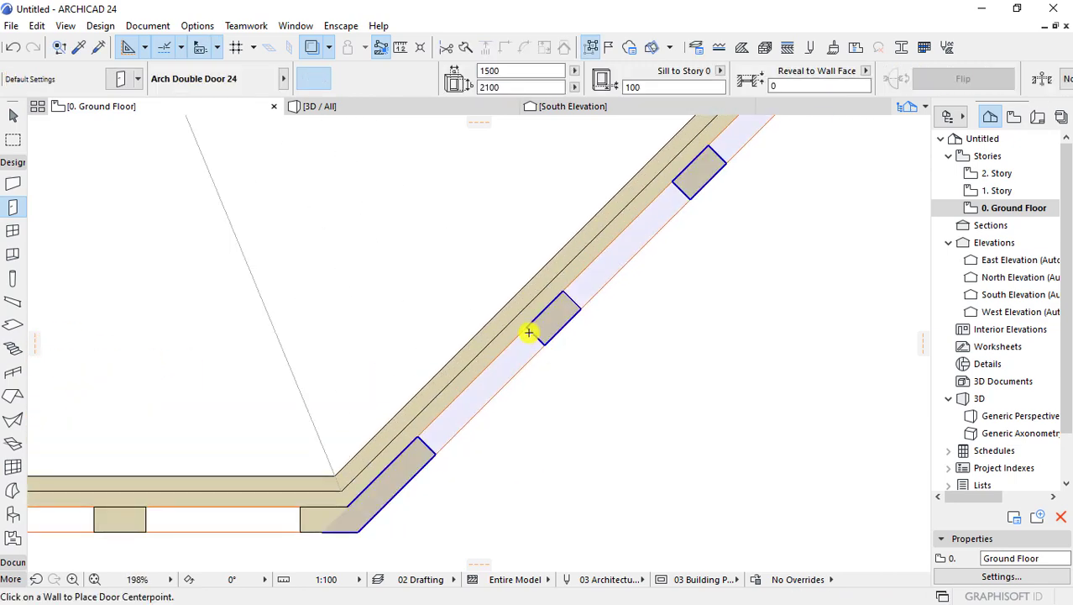
- Place a Rectangular Window Opening 24 in the diagonal wall and shift it along the wall
key(w)
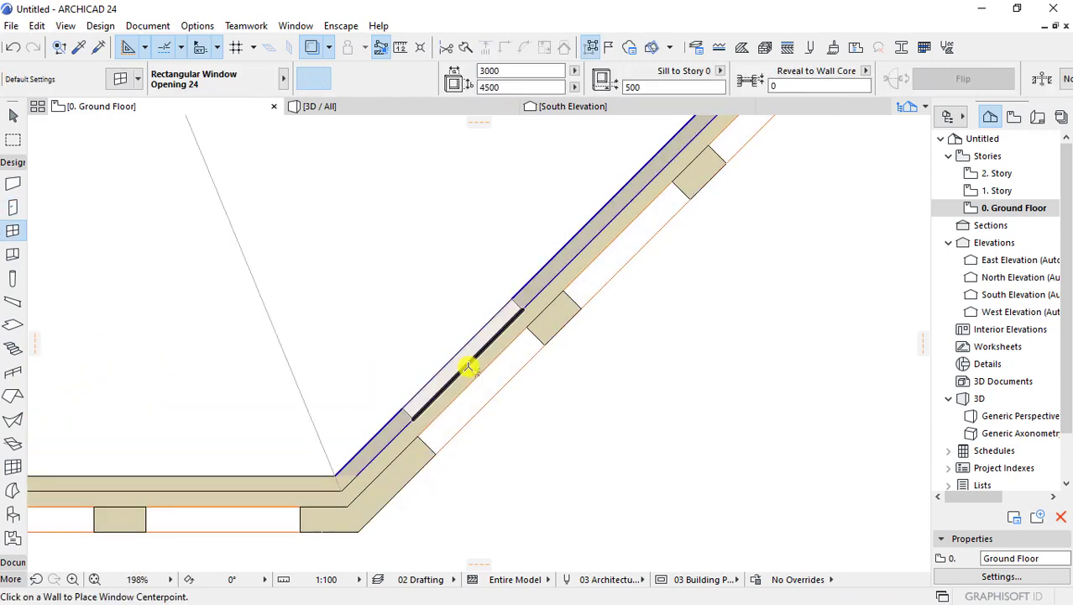
click(469, 368)
scroll(504, 350, up, 3)
click(521, 267)
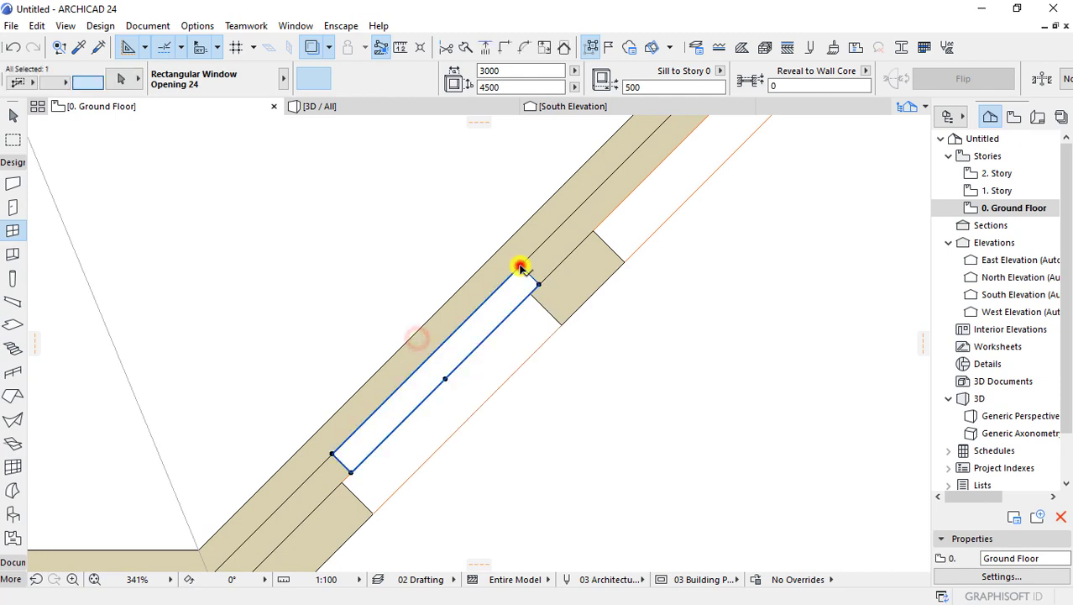
click(443, 380)
click(468, 421)
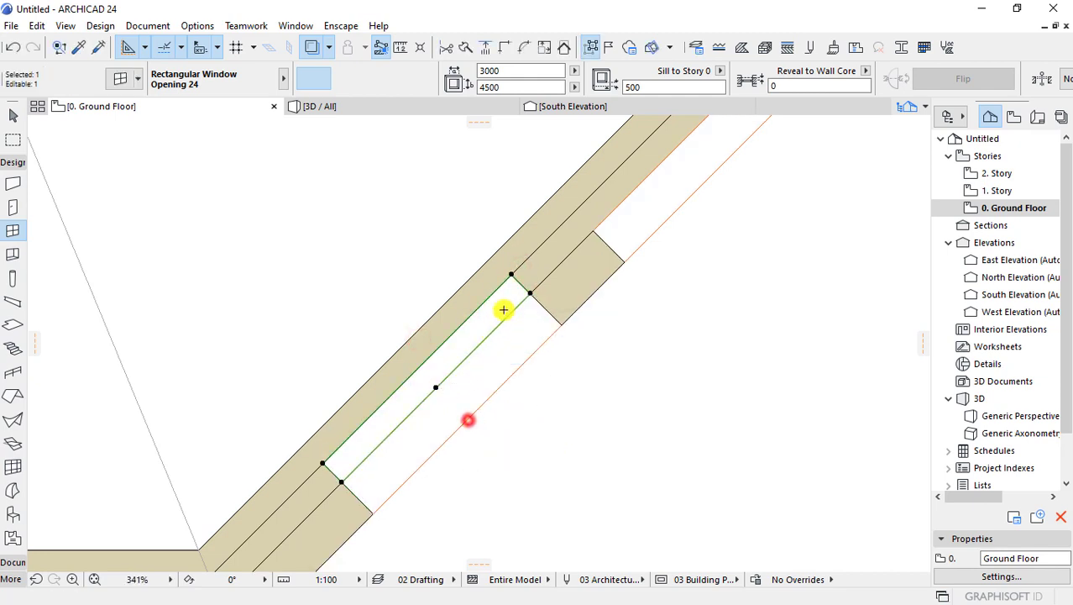
- Set the window opening width to 2500 and view it in 3D
key(ctrl+t)
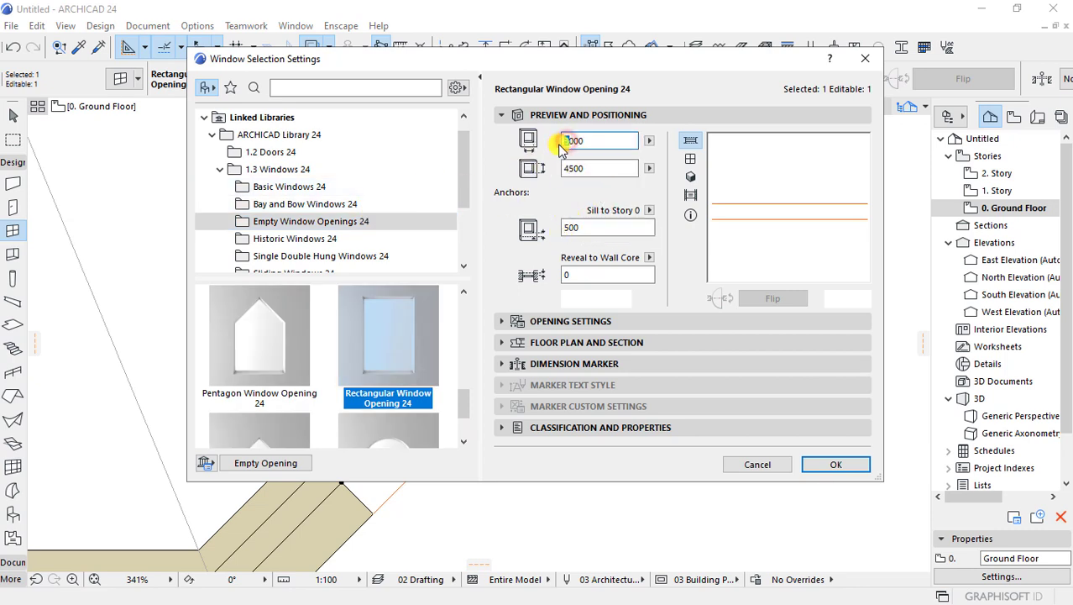
key(Return)
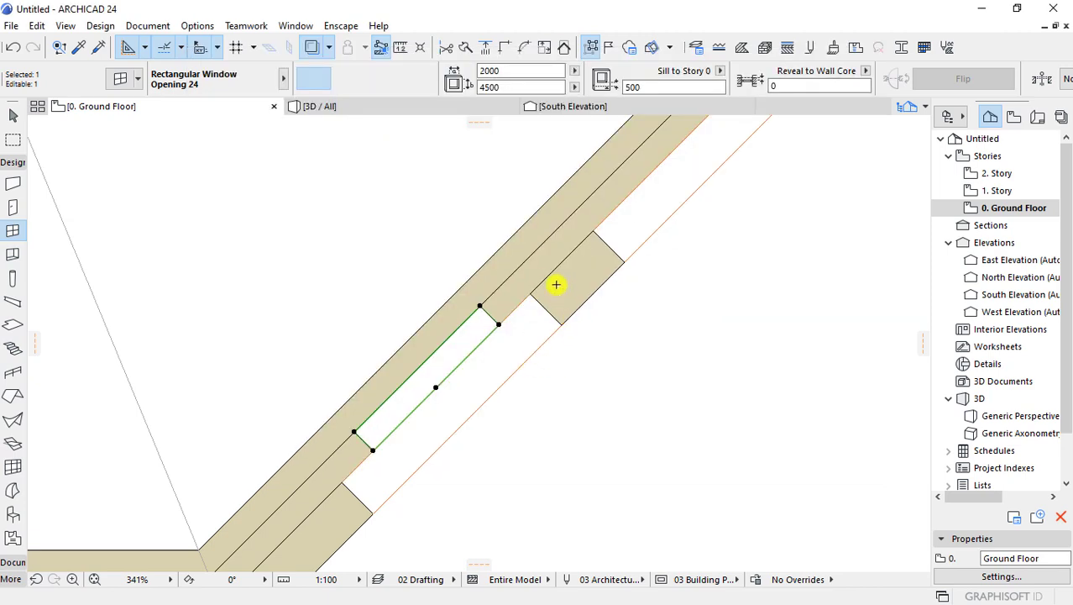
key(ctrl+t)
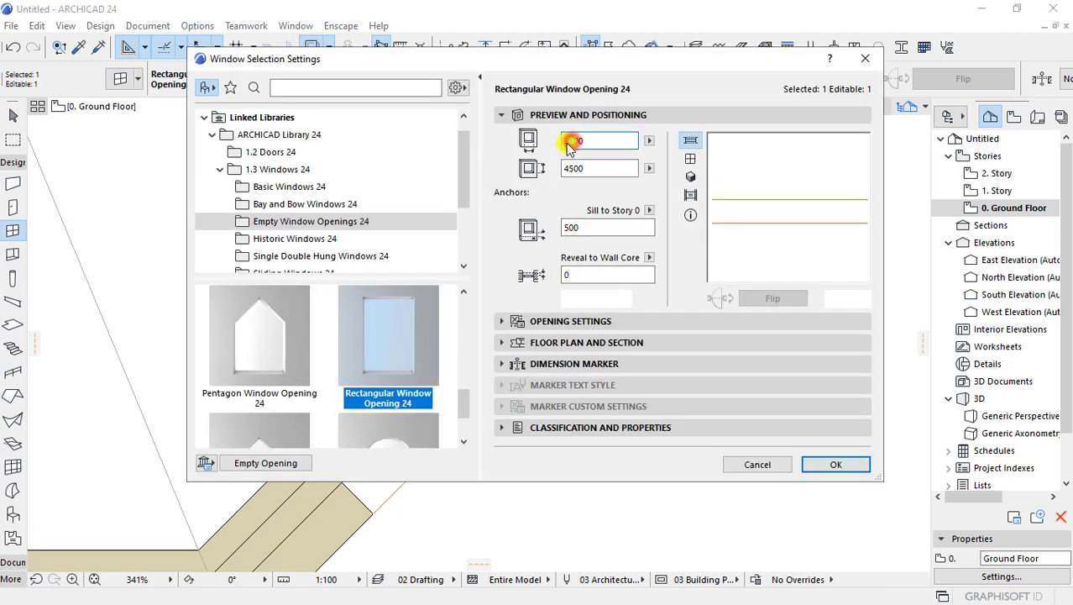
key(Return)
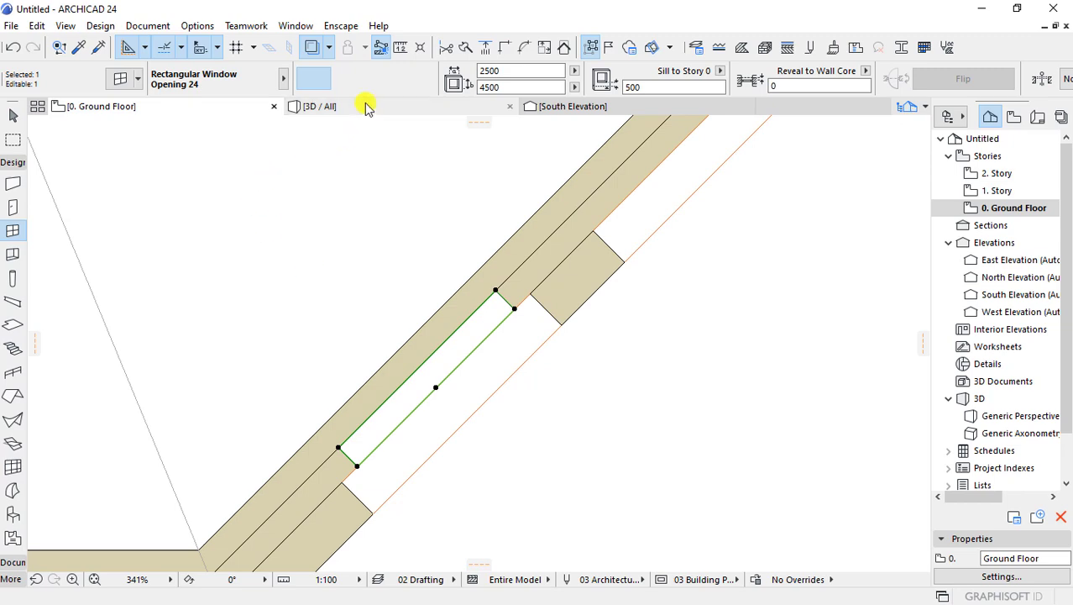
click(367, 106)
- Place a window in the lower sandstone wall and set it to 2000×4500 with 500 sill
mouse_move(523, 428)
shift+middle_down()
mouse_move(230, 413)
mouse_move(556, 403)
mouse_move(464, 372)
shift+middle_up()
scroll(475, 369, up, 5)
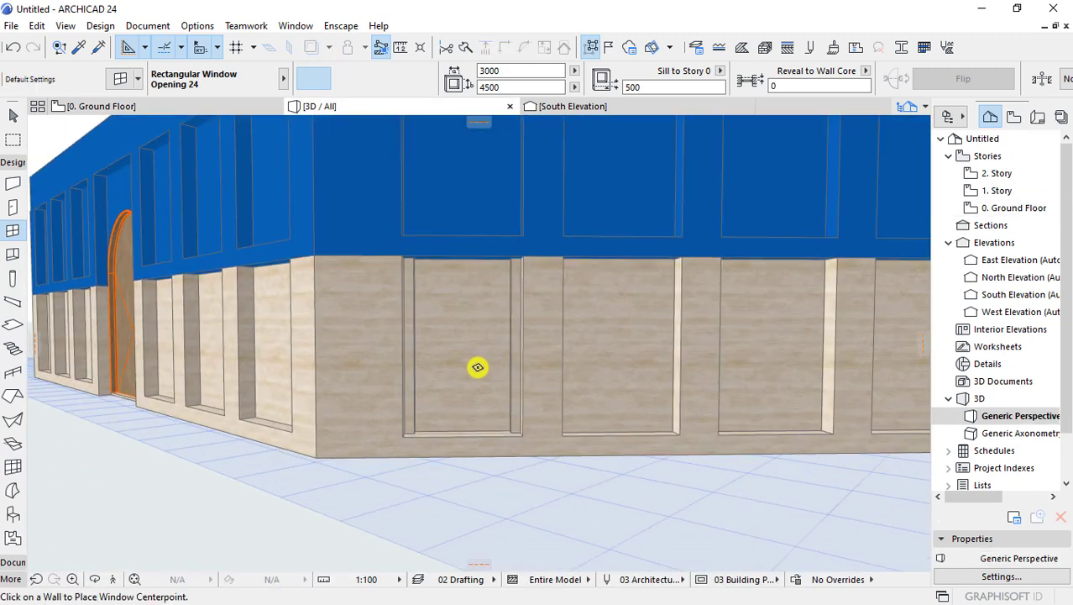
click(476, 369)
key(F2)
double_click(502, 304)
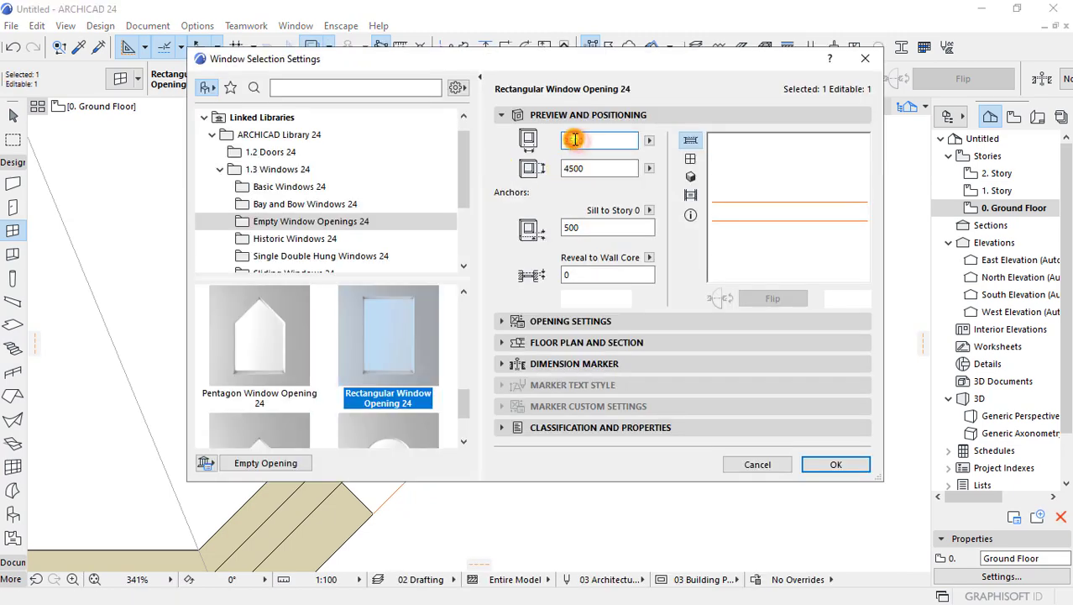
key(Return)
- Check the opening along the lower facade in 3D, then select it on the ground-floor diagonal wall
click(383, 107)
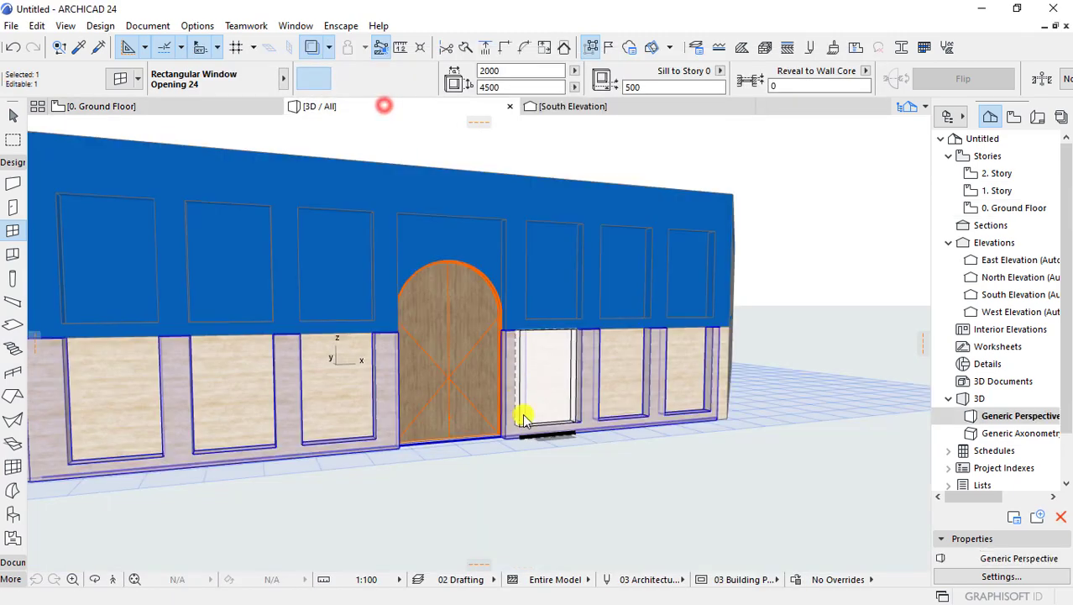
scroll(524, 413, up, 5)
mouse_move(524, 414)
middle_down()
mouse_move(571, 402)
mouse_move(523, 402)
mouse_move(510, 439)
mouse_move(535, 389)
mouse_move(615, 420)
mouse_move(596, 429)
middle_up()
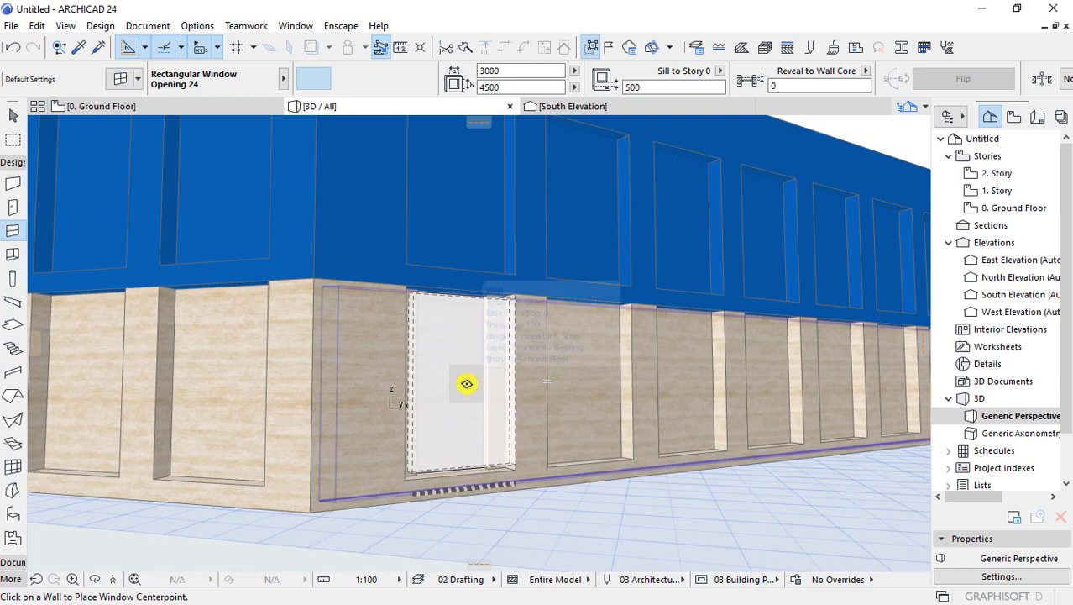
key(F2)
click(467, 383)
scroll(453, 370, down, 3)
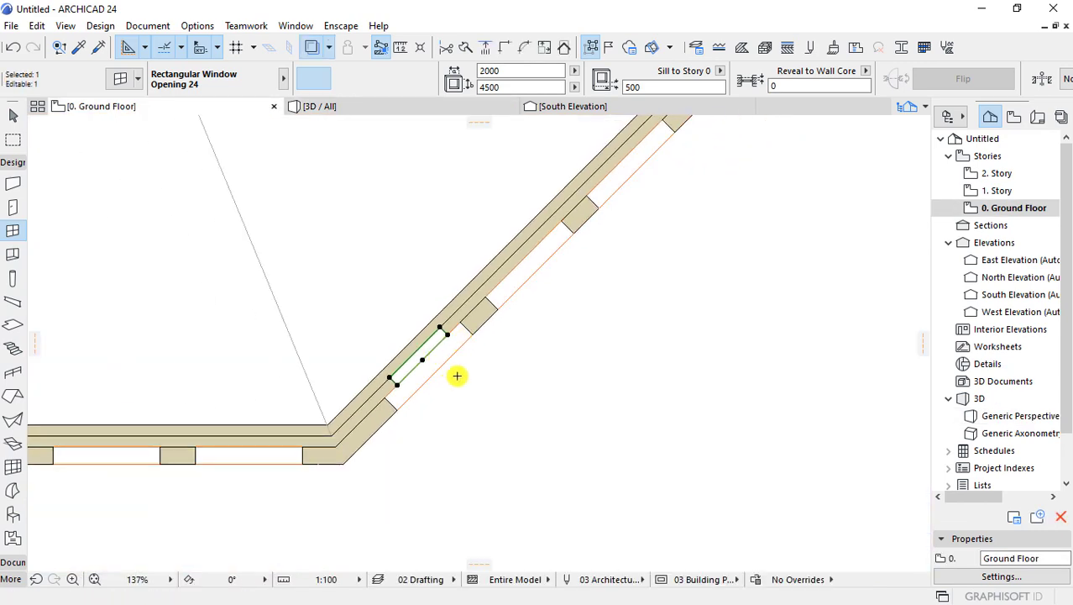
- Copy the 2000-wide window opening repeatedly along the 45° ground-floor wall, then view it in 3D
scroll(471, 335, up, 1)
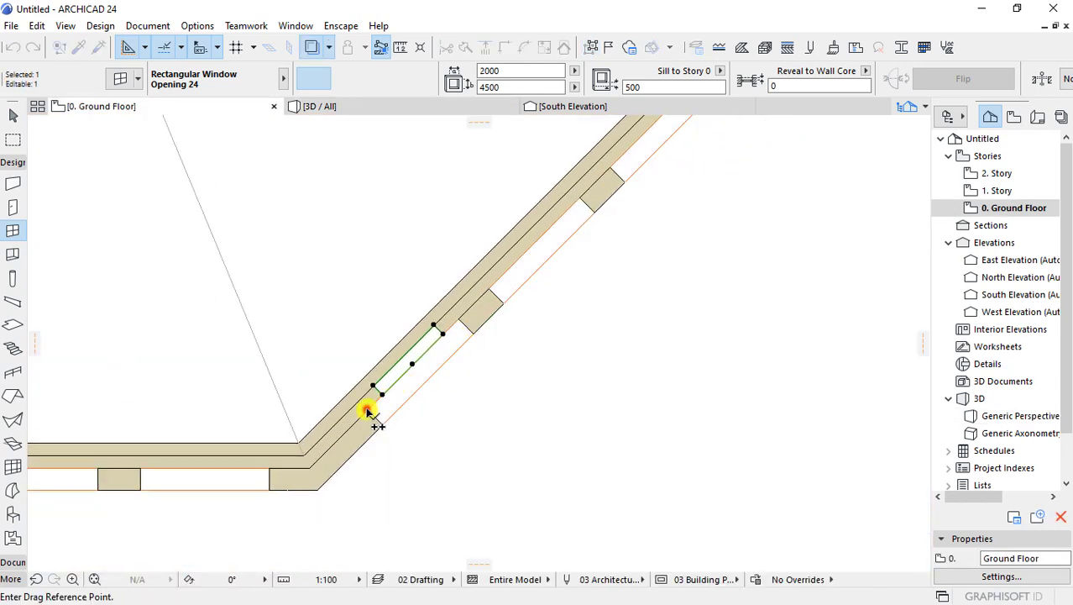
click(491, 294)
scroll(462, 336, down, 3)
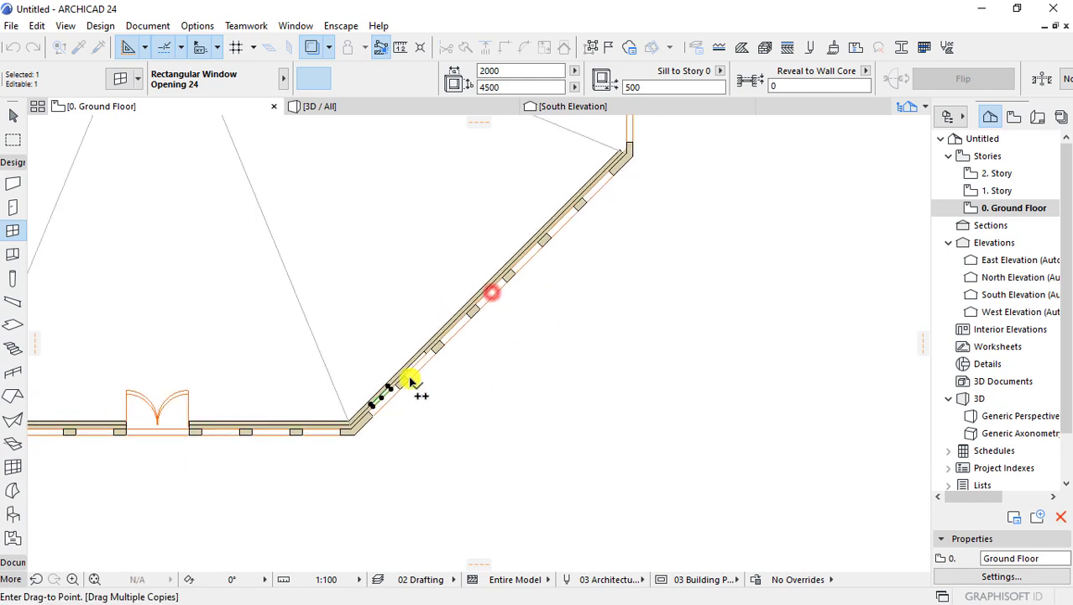
scroll(415, 369, up, 2)
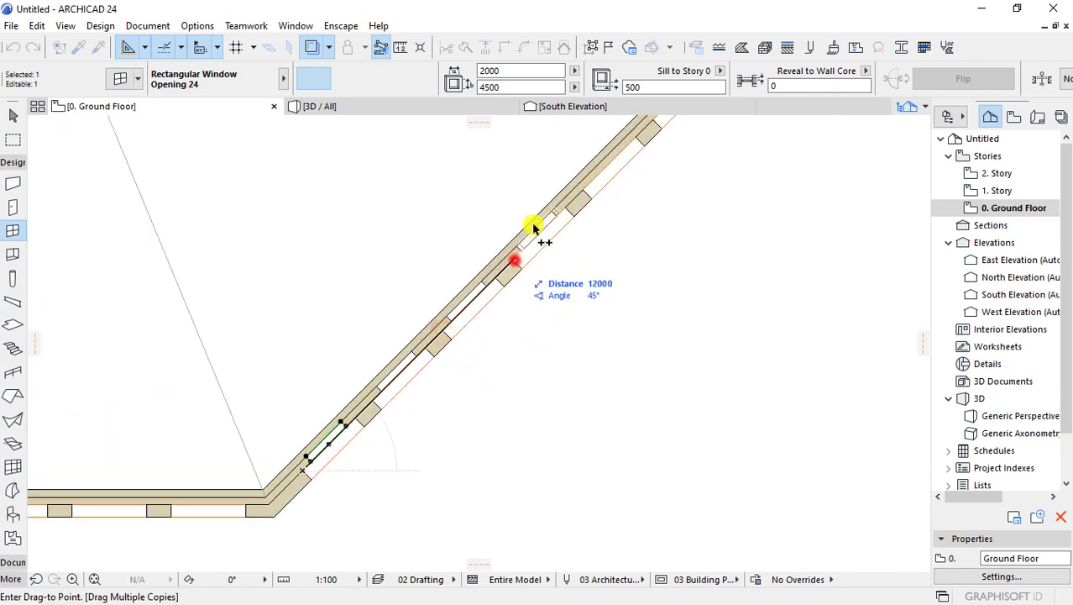
scroll(576, 211, down, 2)
scroll(566, 214, up, 2)
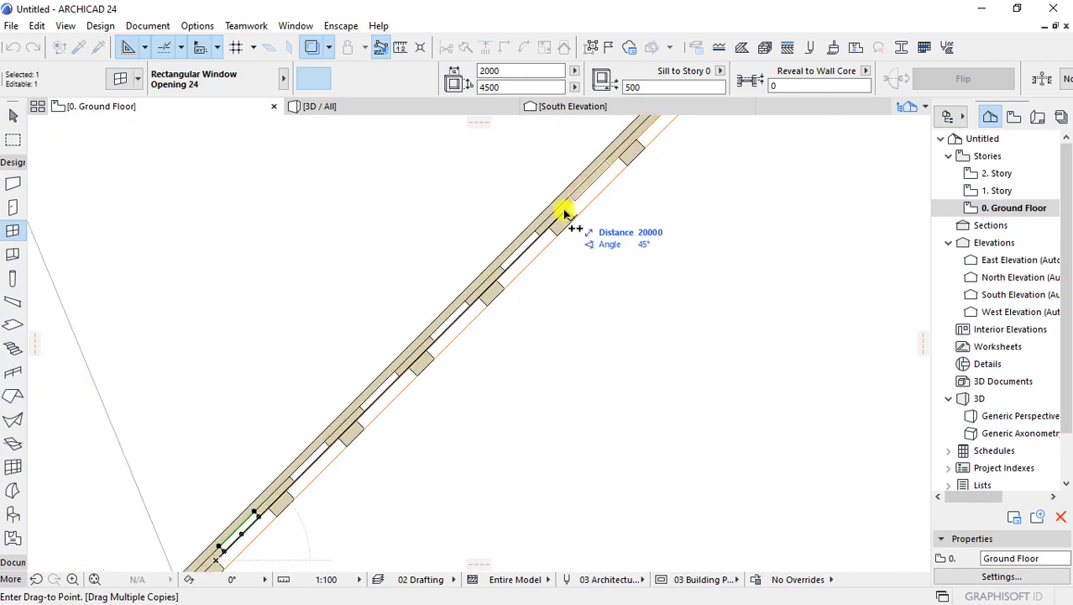
scroll(565, 214, down, 3)
scroll(556, 233, up, 2)
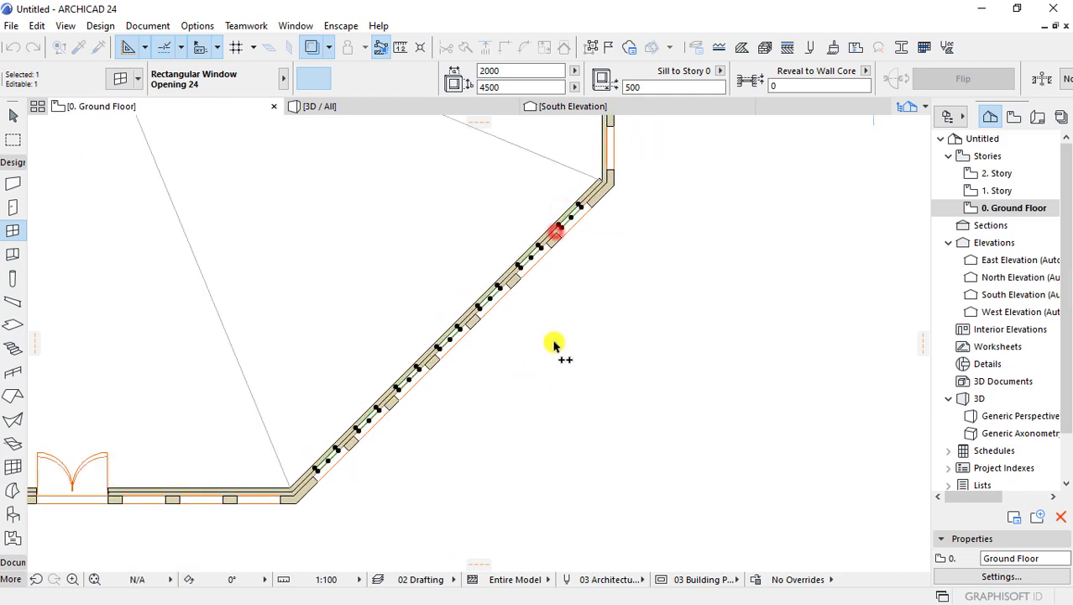
click(558, 349)
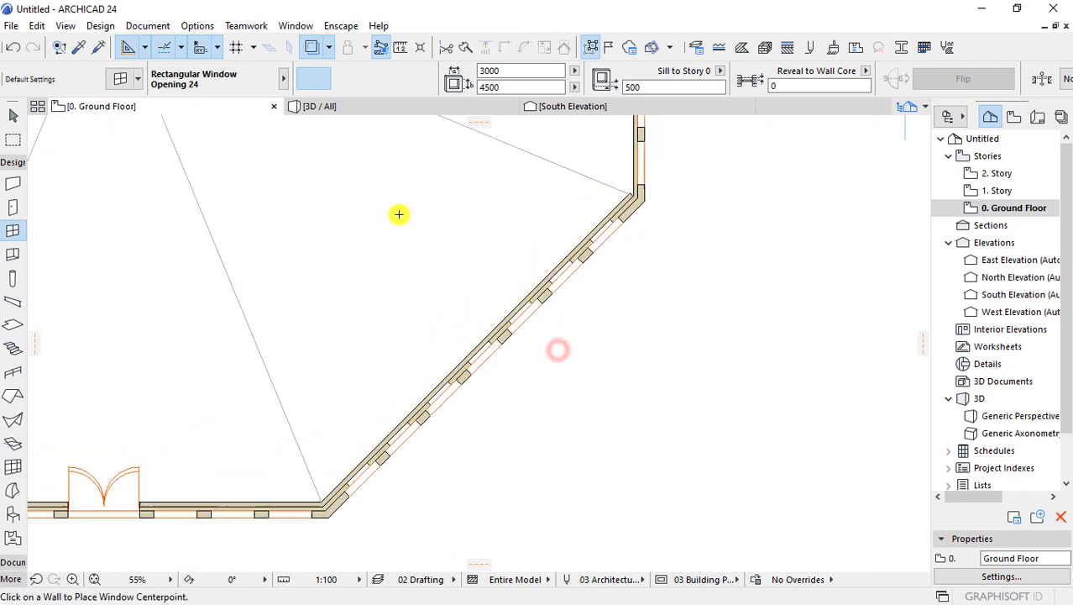
click(358, 102)
- Orbit the 3D model to inspect the lower facade with its new window openings
mouse_move(641, 431)
shift+middle_down()
mouse_move(608, 411)
mouse_move(455, 414)
shift+middle_up()
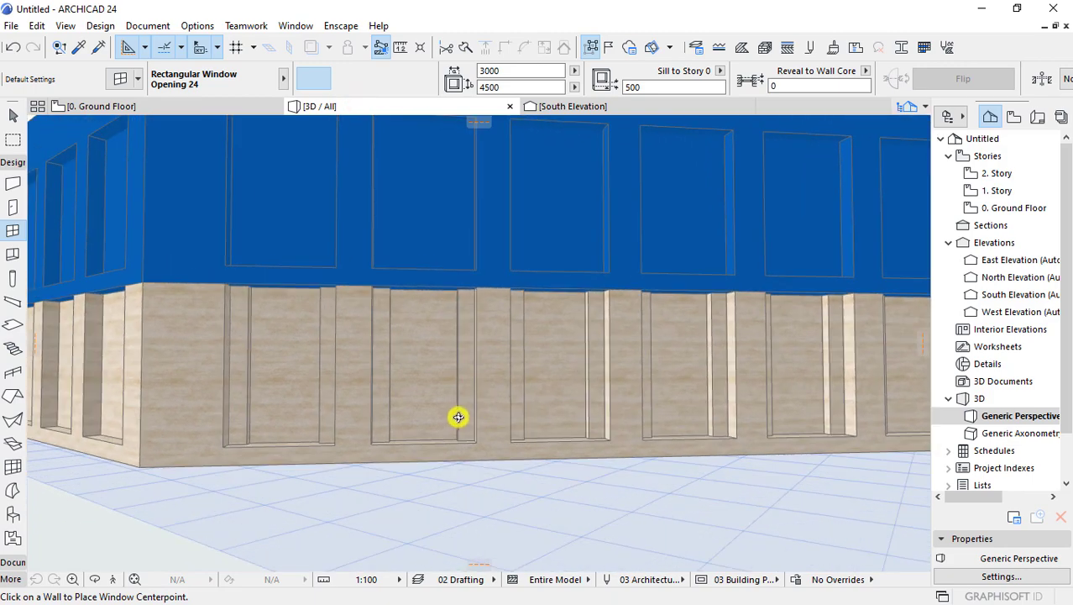
scroll(391, 433, down, 2)
scroll(354, 309, up, 2)
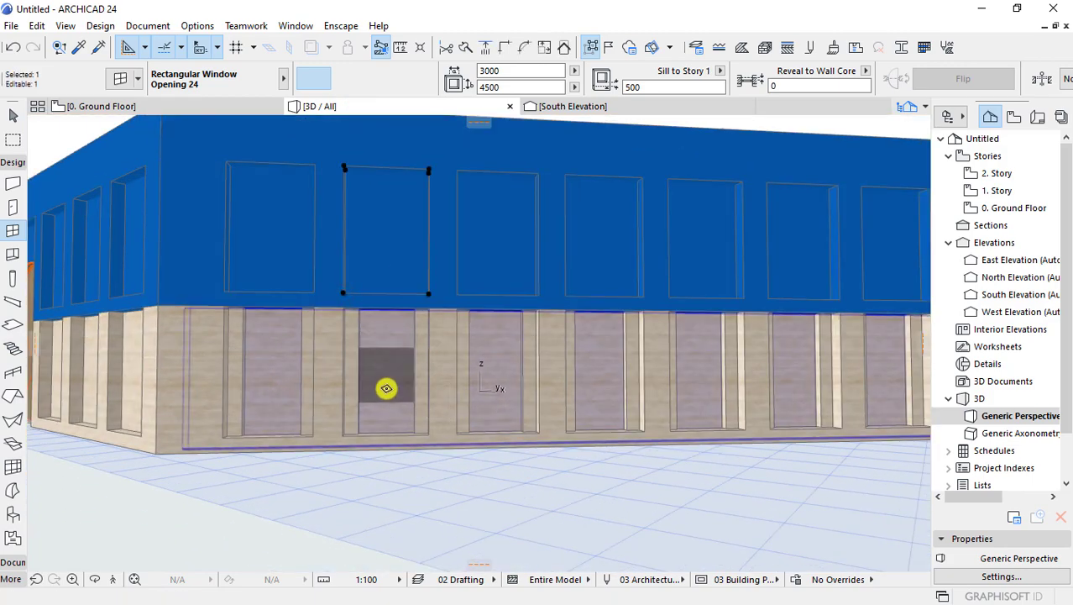
mouse_move(387, 388)
shift+middle_down()
mouse_move(431, 419)
mouse_move(407, 379)
shift+middle_up()
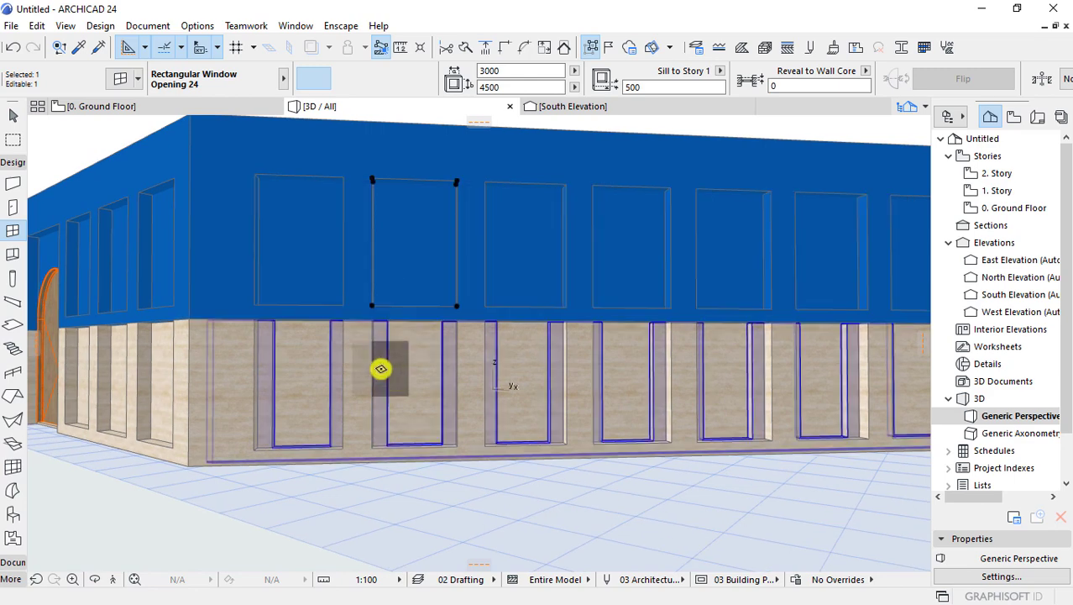
- Return to the ground floor plan and check the diagonal wall holding the new windows
key(F2)
scroll(504, 395, down, 1)
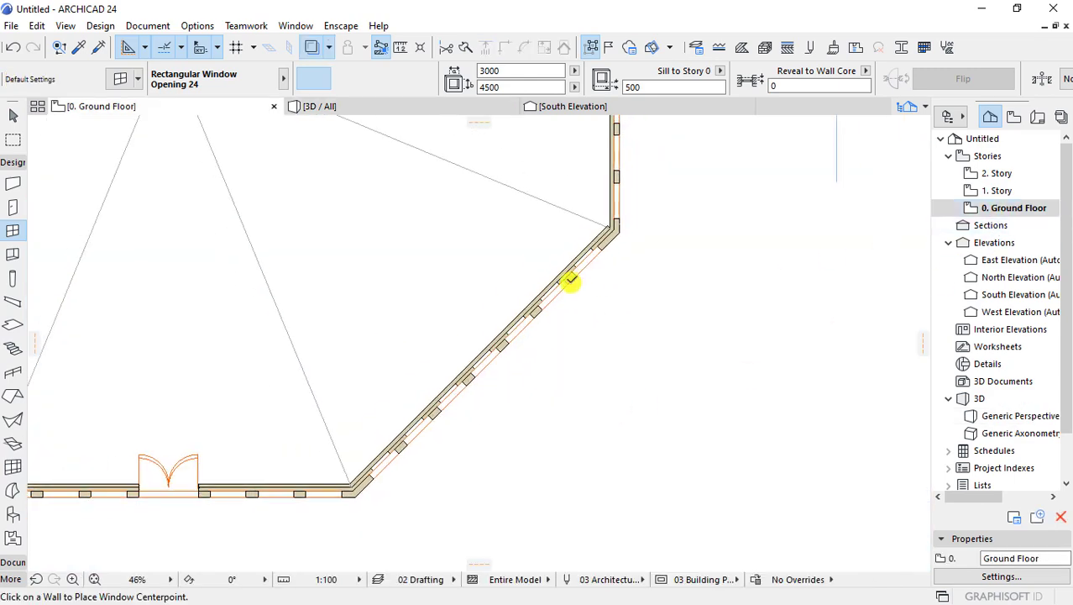
shift+click(600, 243)
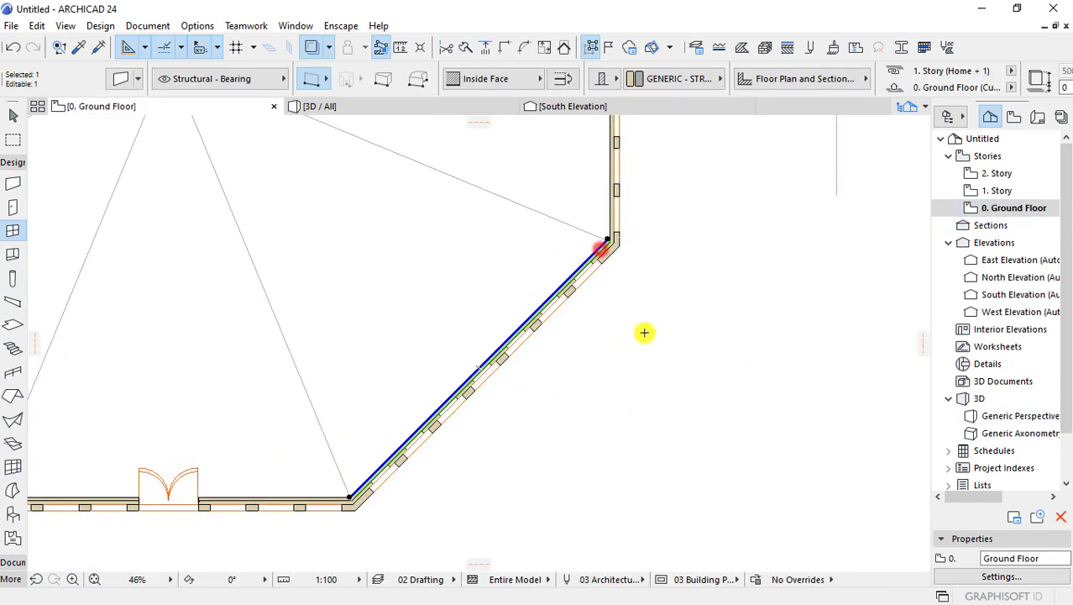
scroll(622, 353, down, 3)
scroll(470, 336, down, 3)
scroll(483, 298, up, 1)
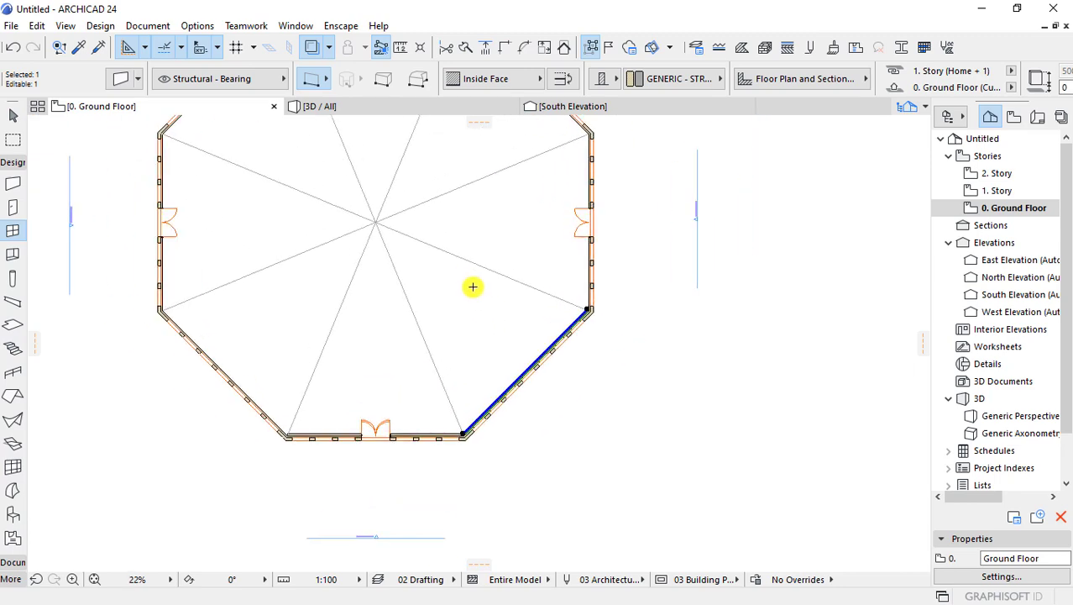
scroll(445, 378, up, 1)
scroll(415, 467, up, 3)
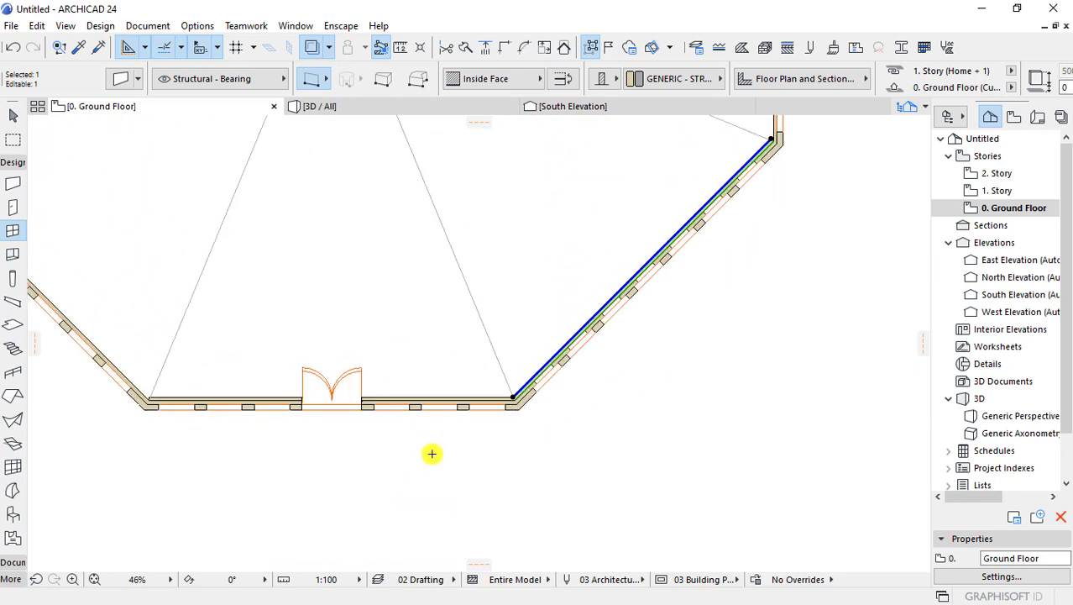
scroll(469, 440, up, 4)
click(671, 349)
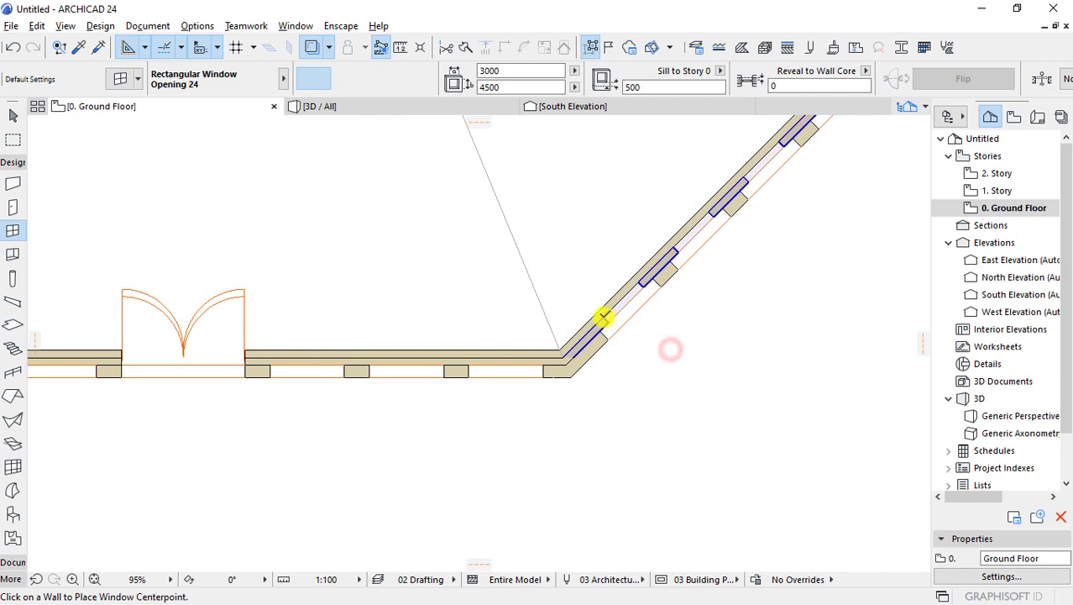
- Place window openings in the upper-right and top walls of the octagon
scroll(520, 376, down, 3)
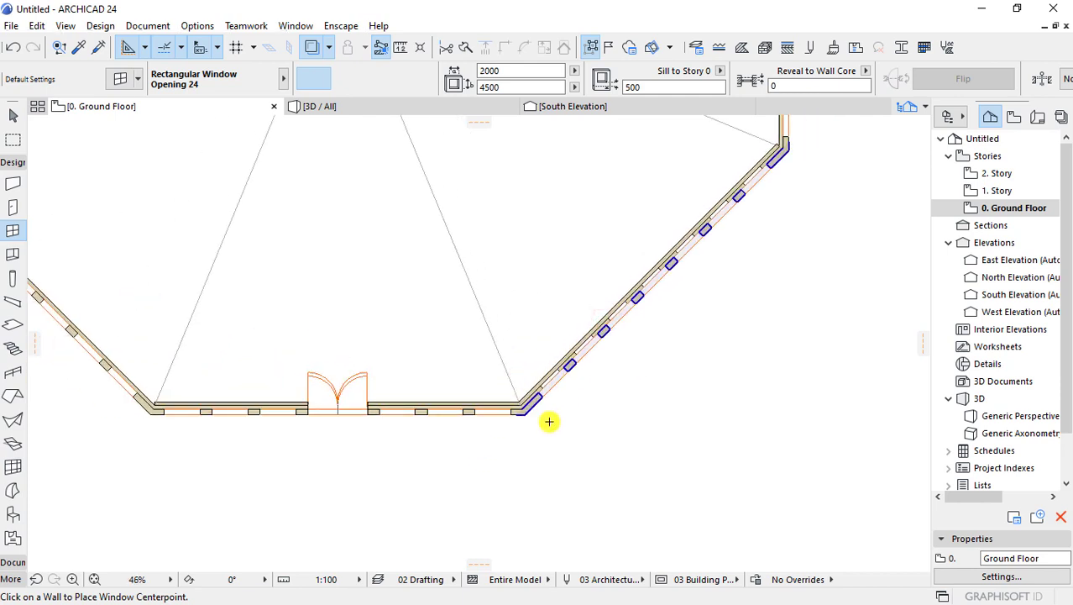
scroll(549, 421, down, 1)
scroll(555, 364, down, 2)
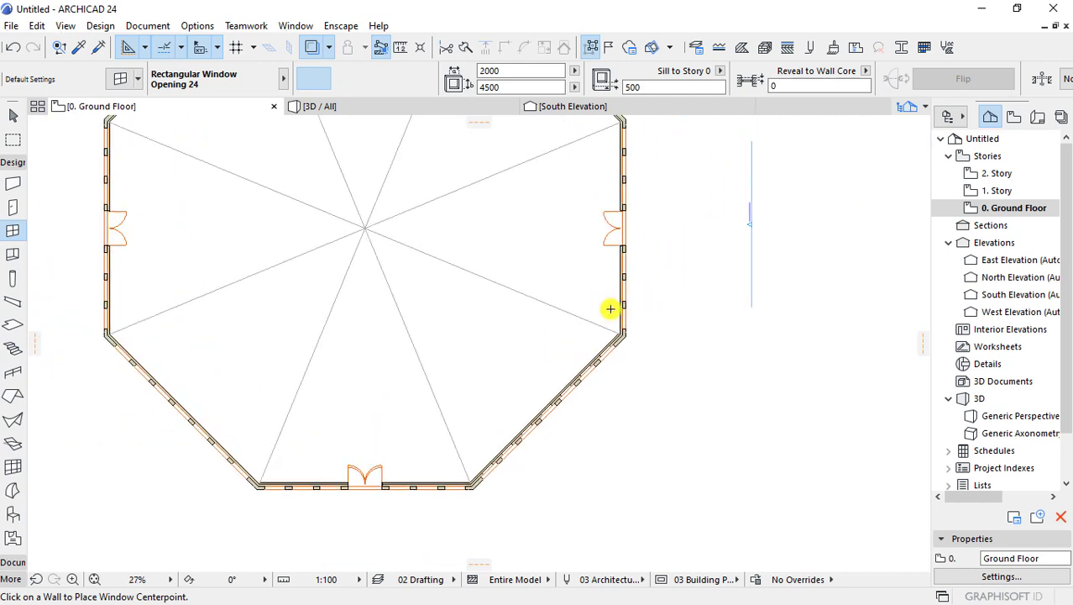
click(619, 297)
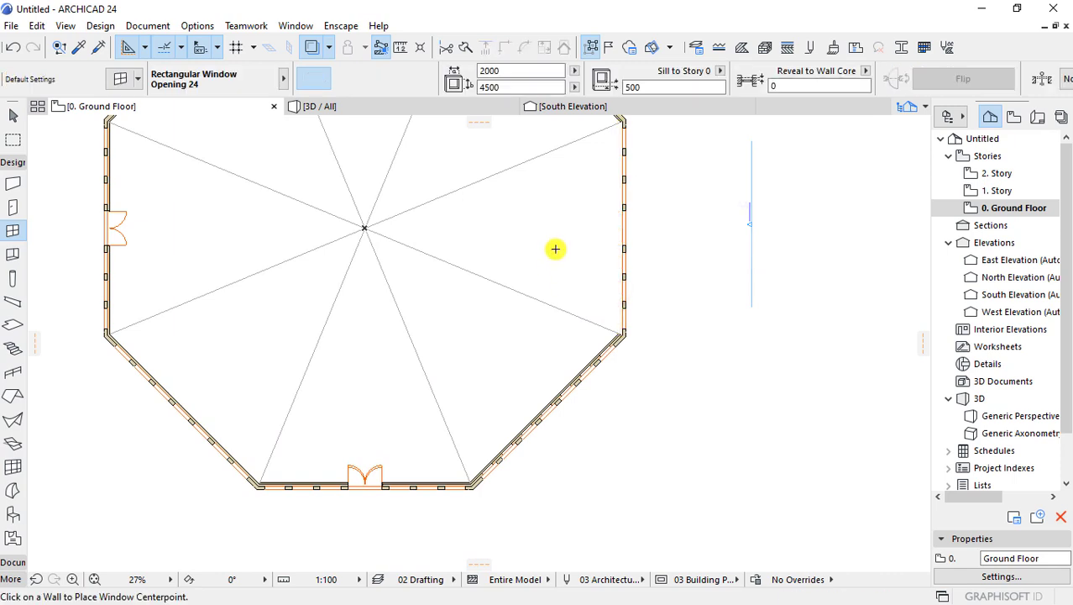
middle_drag(556, 248, 596, 326)
scroll(679, 278, up, 2)
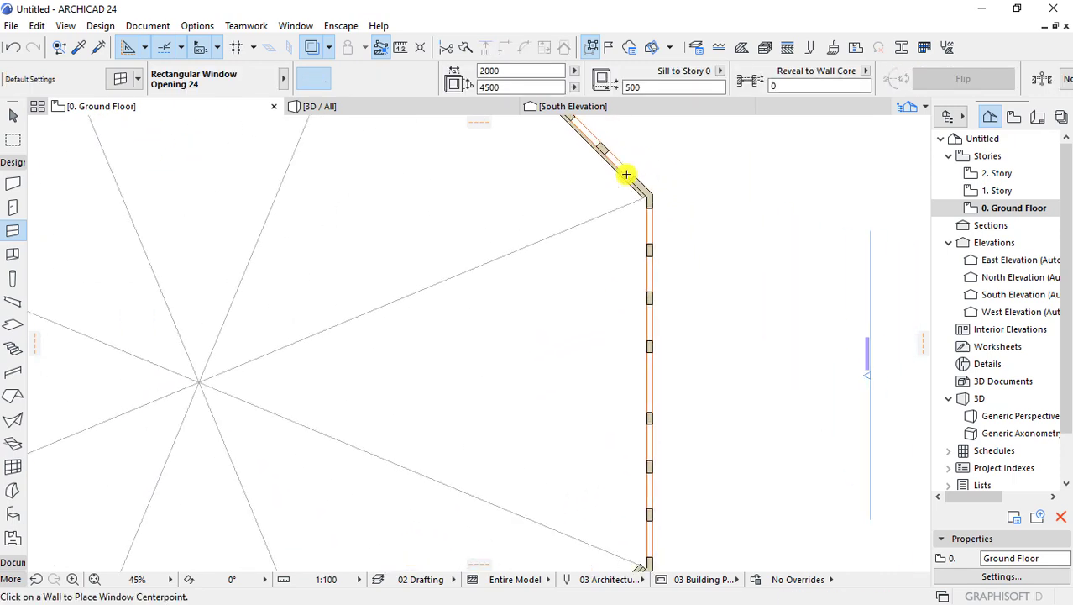
scroll(658, 275, down, 1)
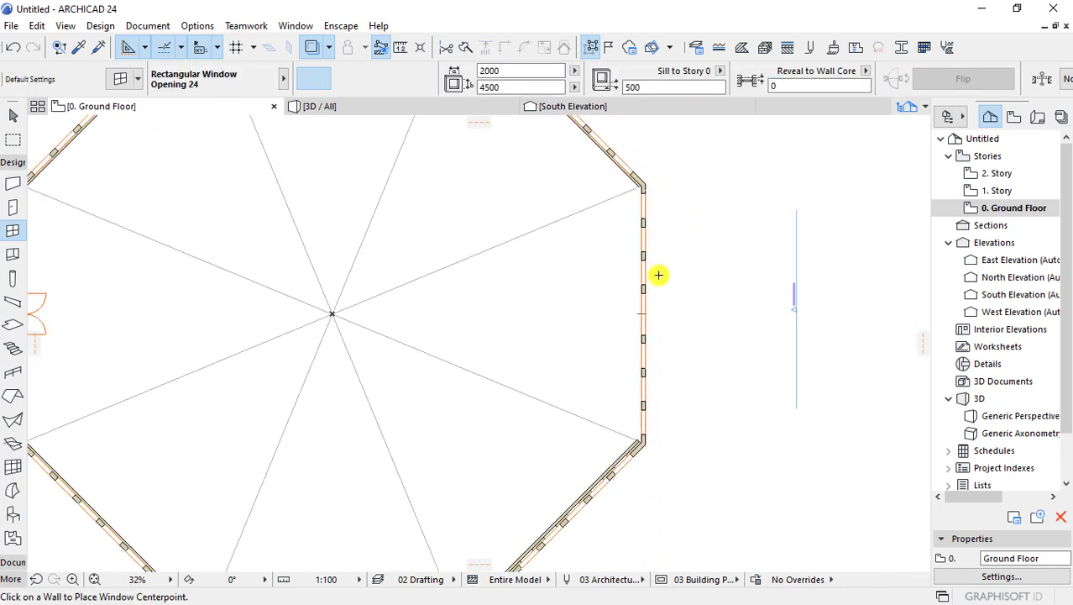
shift+click(622, 179)
scroll(658, 220, down, 4)
click(503, 122)
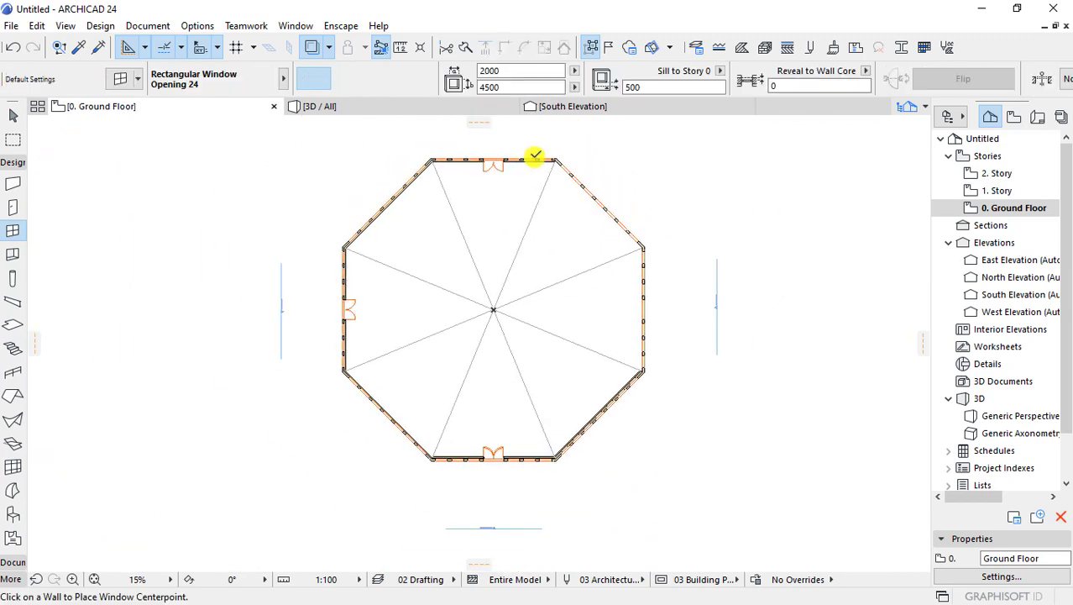
scroll(536, 160, up, 5)
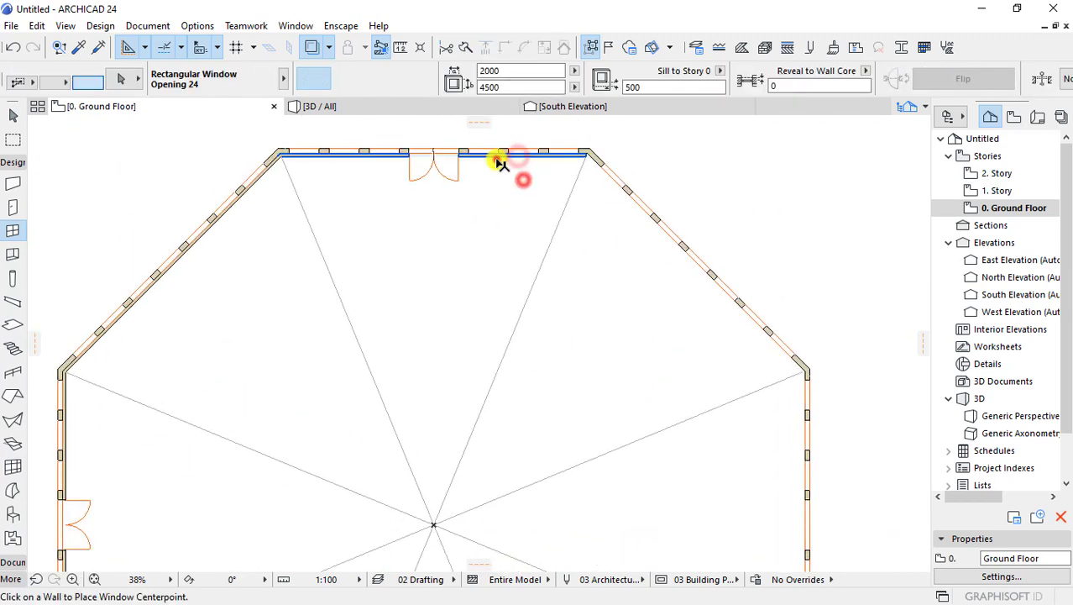
click(497, 159)
scroll(264, 183, down, 3)
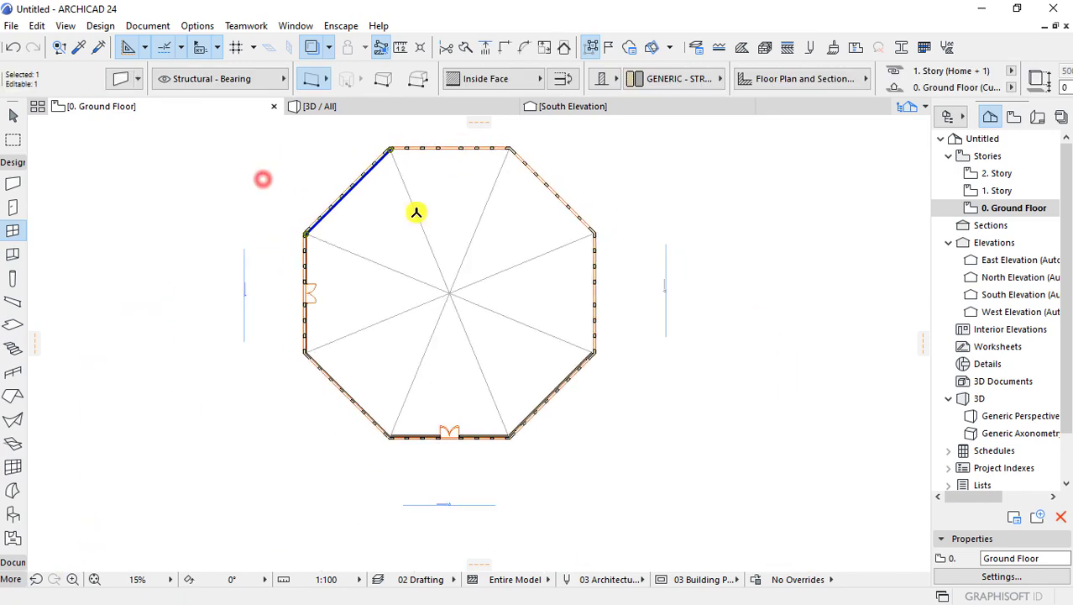
scroll(311, 201, up, 2)
- Add window openings near the lower-left corner and in the bottom wall beside the door
shift+click(313, 223)
key(Escape)
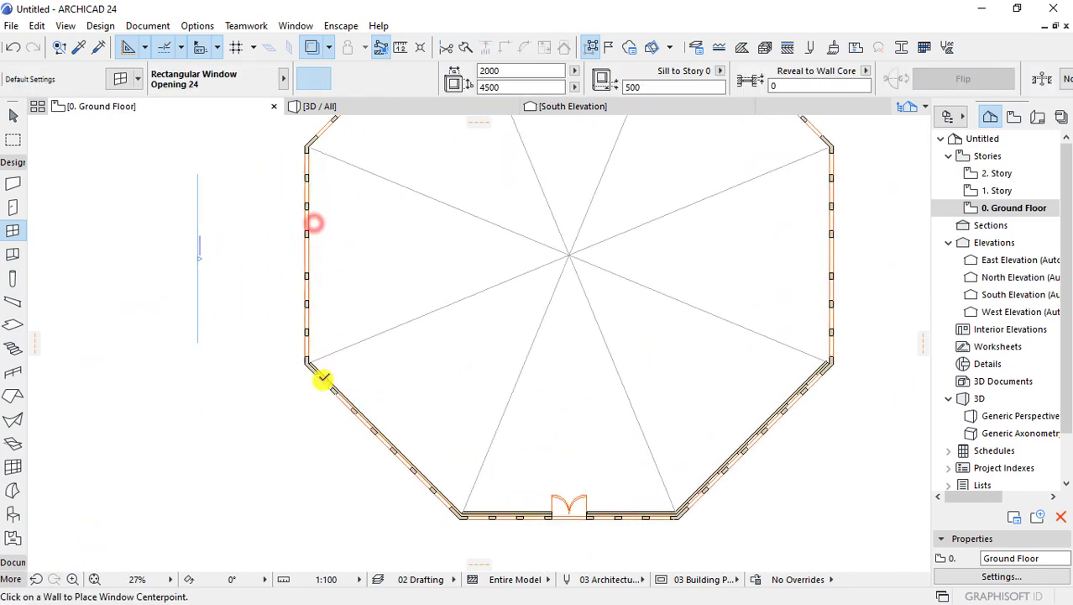
scroll(319, 370, up, 3)
click(323, 364)
scroll(420, 294, down, 3)
scroll(527, 385, up, 2)
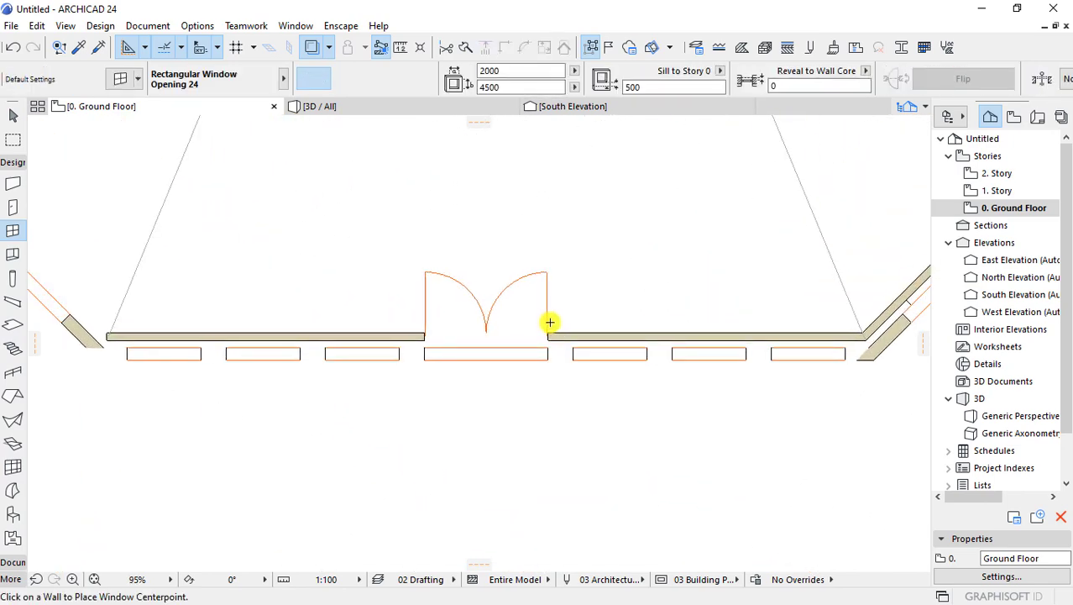
scroll(690, 336, down, 2)
scroll(584, 374, up, 5)
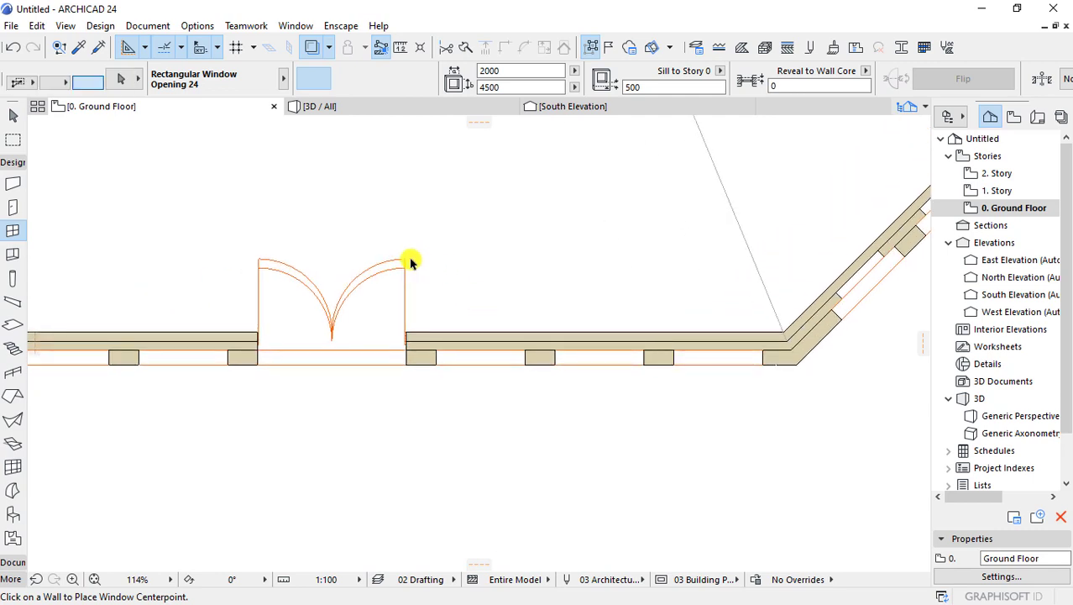
click(405, 261)
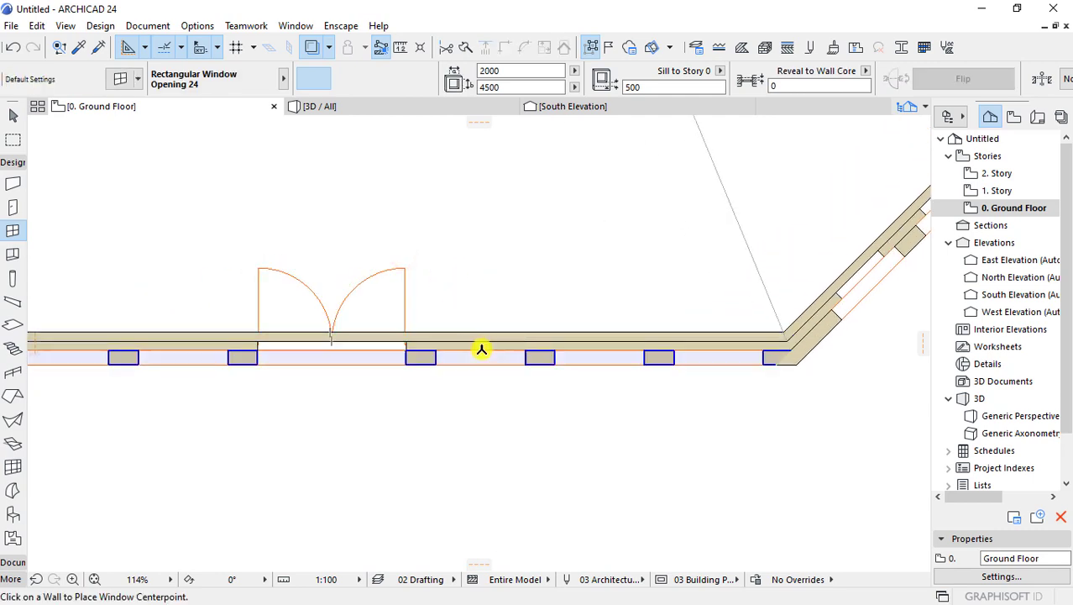
click(481, 346)
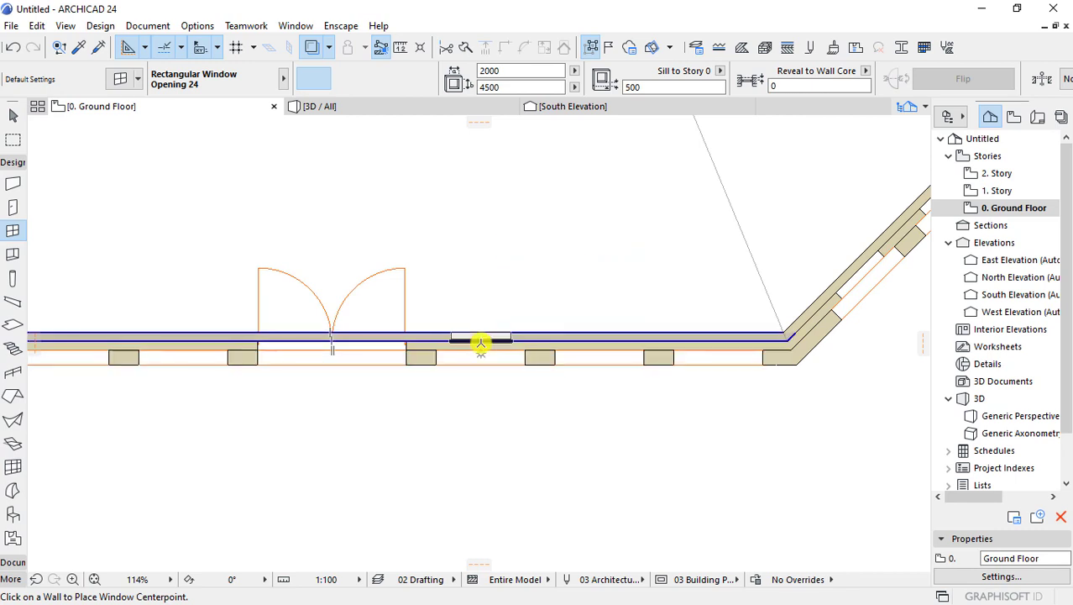
click(778, 391)
scroll(716, 338, up, 3)
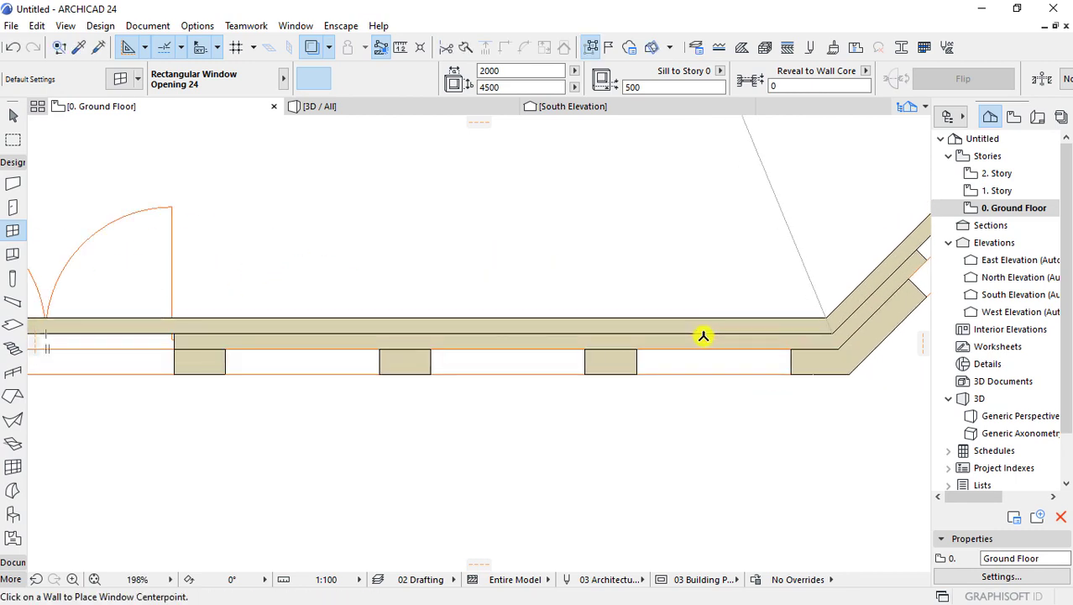
- Place a window opening in the front ground-floor wall and nudge it into position
click(704, 336)
click(704, 347)
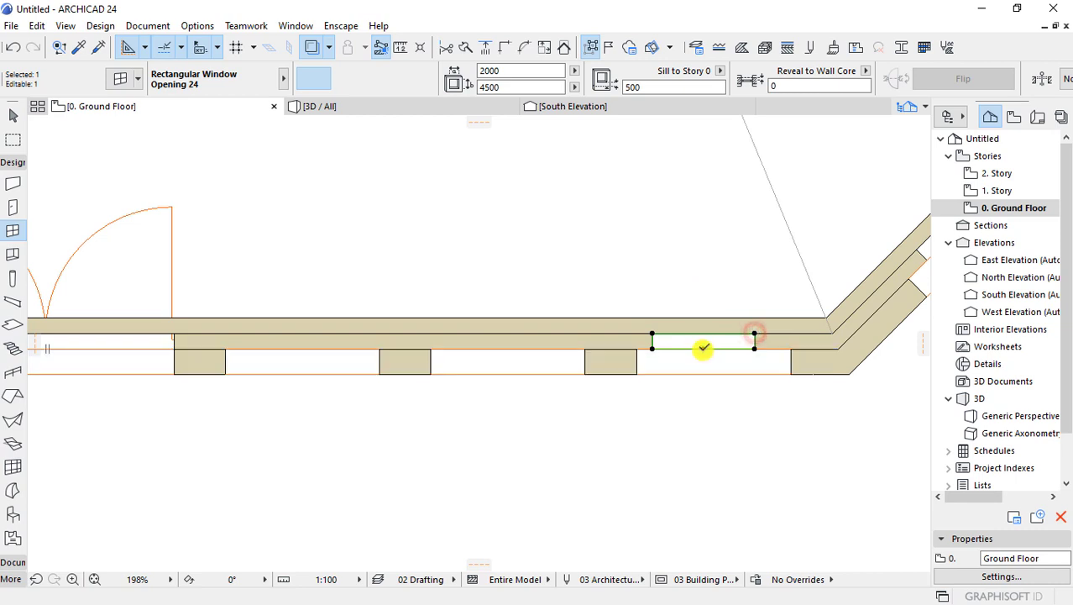
click(703, 347)
click(709, 376)
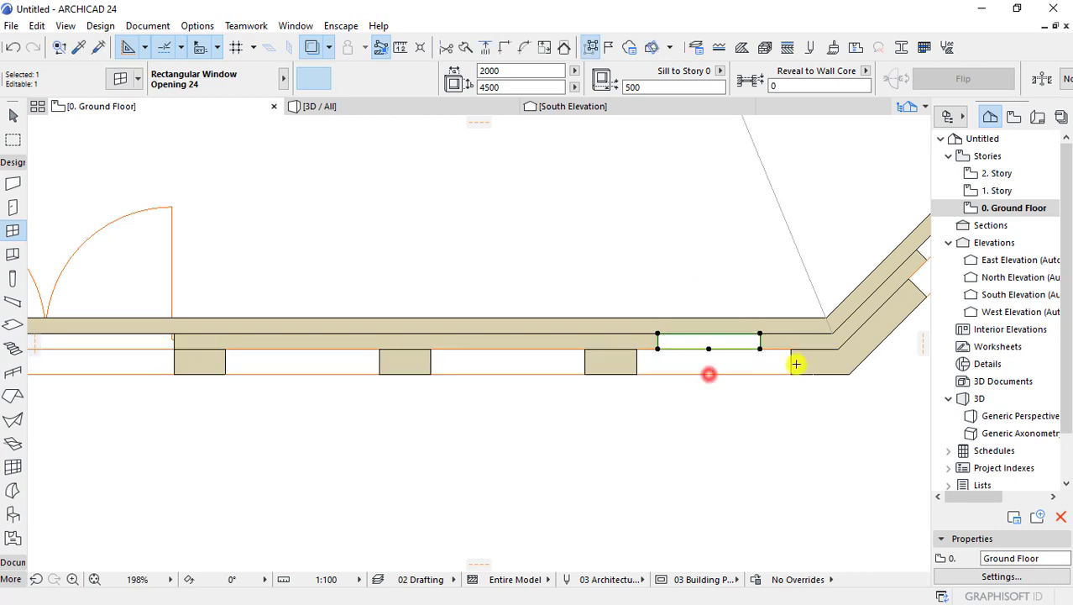
- Copy the 2000-wide window at 4000 spacing along the wall between the piers
click(587, 350)
scroll(738, 343, down, 2)
scroll(661, 339, down, 5)
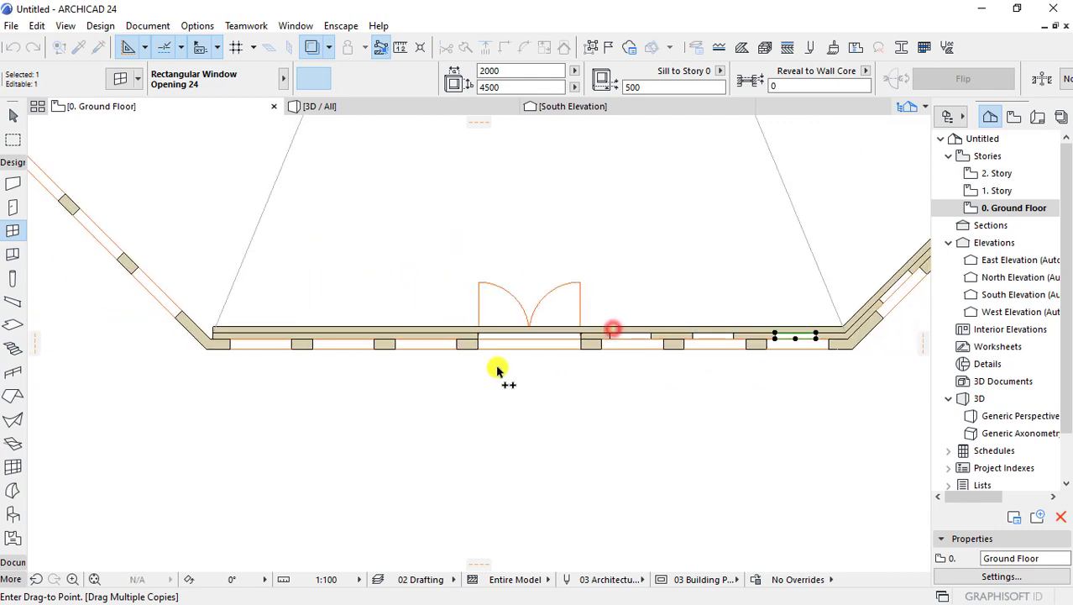
scroll(499, 367, up, 5)
scroll(736, 336, down, 2)
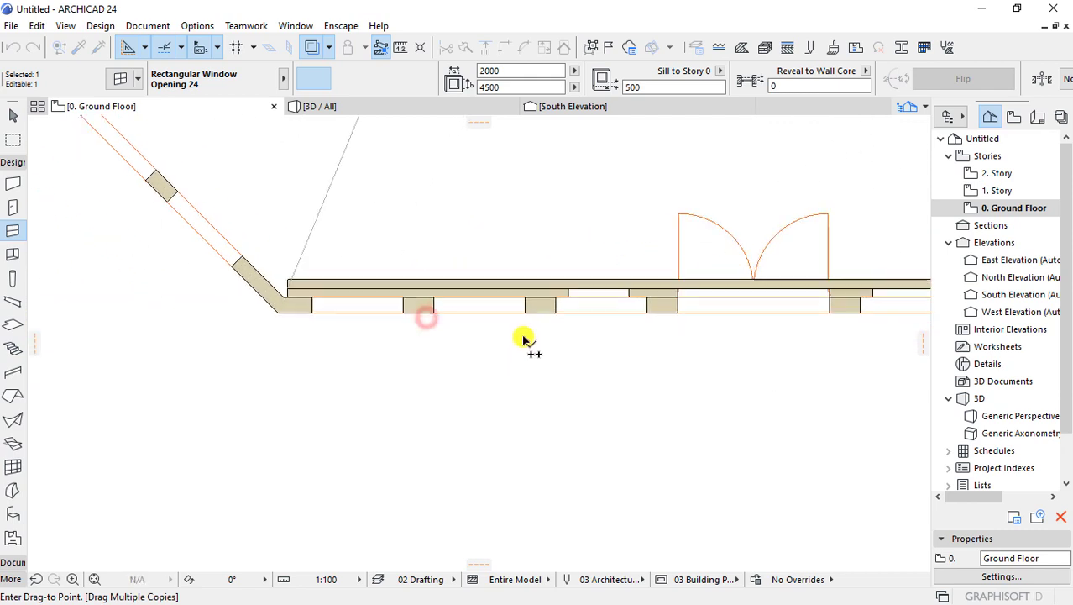
scroll(522, 338, up, 2)
click(401, 406)
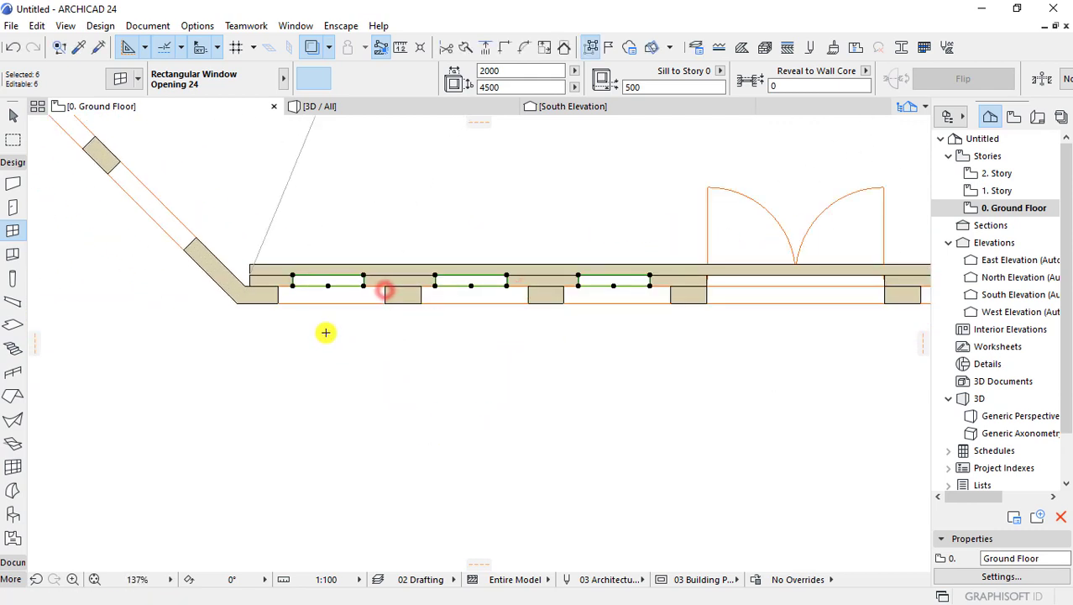
scroll(323, 331, down, 2)
scroll(551, 314, up, 2)
scroll(640, 341, up, 3)
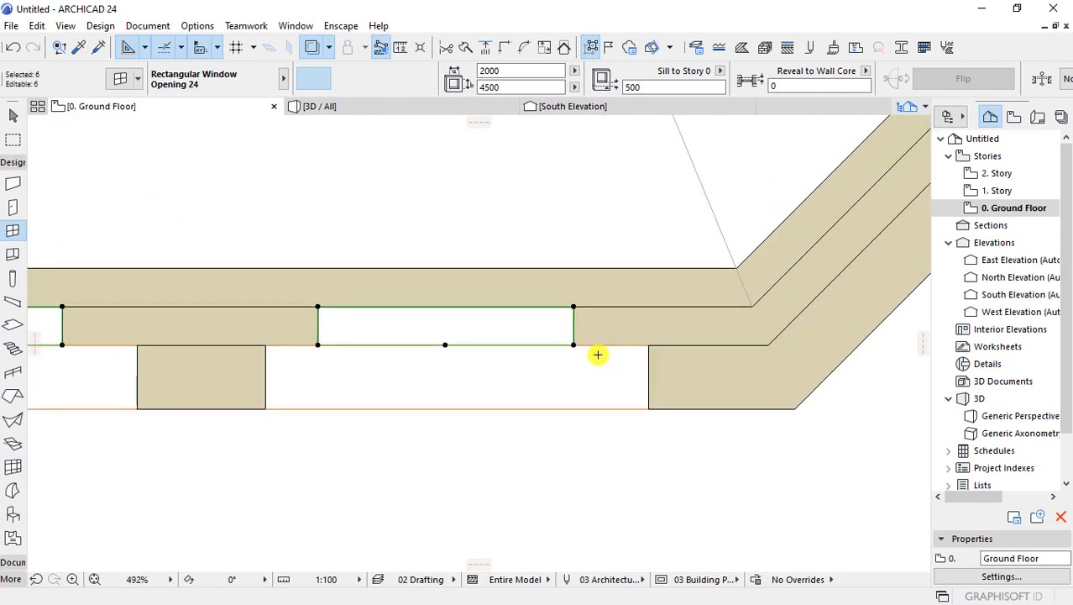
click(460, 410)
scroll(567, 313, down, 5)
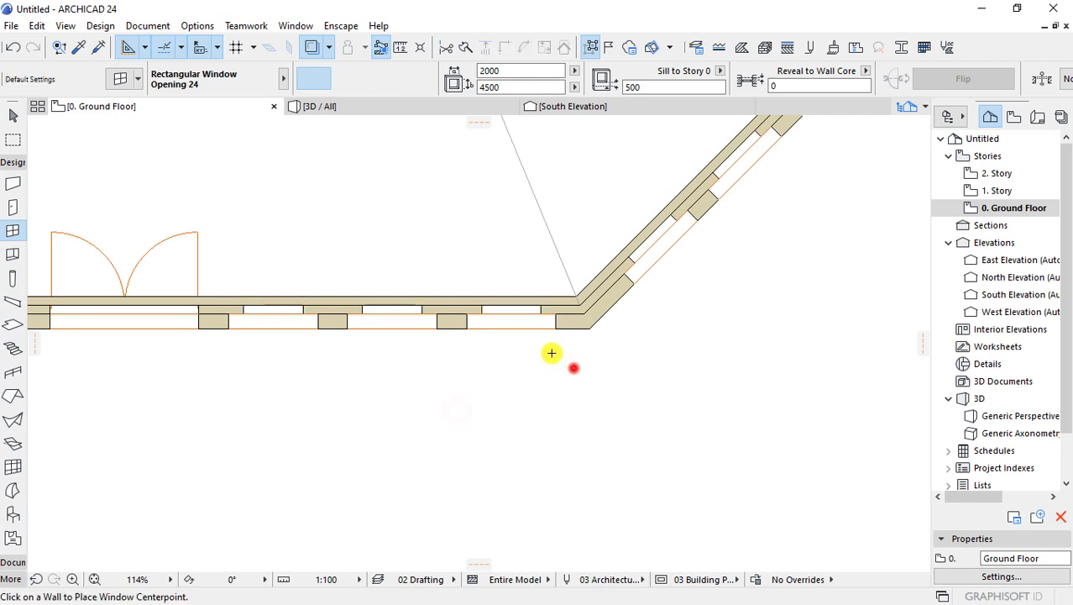
- Rotate-copy the windowed front and diagonal walls around the octagon centre to cover every side
shift+click(561, 302)
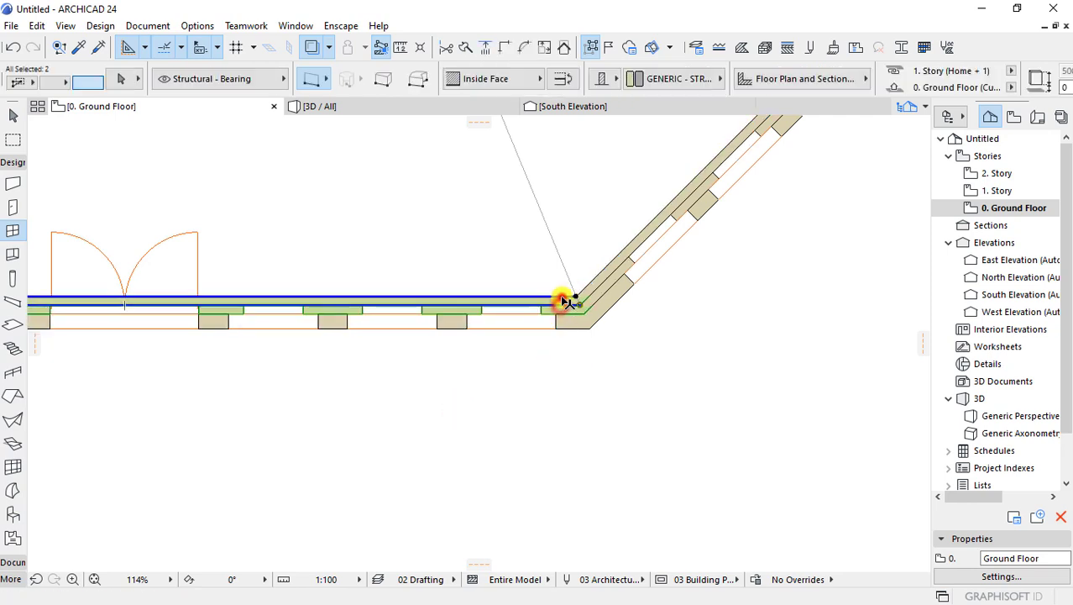
scroll(574, 421, down, 1)
scroll(556, 415, down, 6)
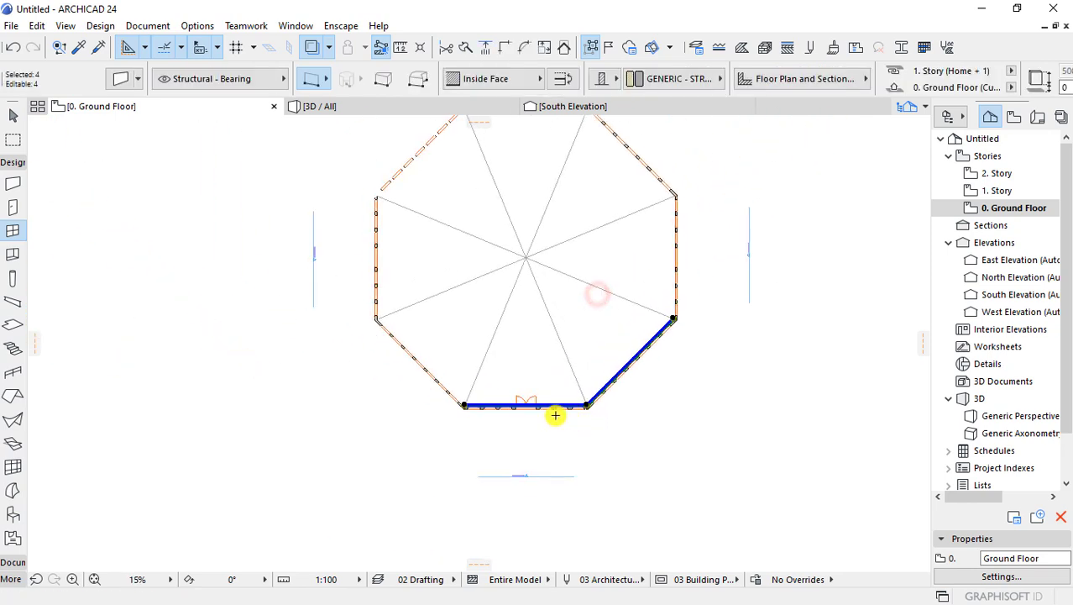
key(ctrl+alt+e)
click(515, 288)
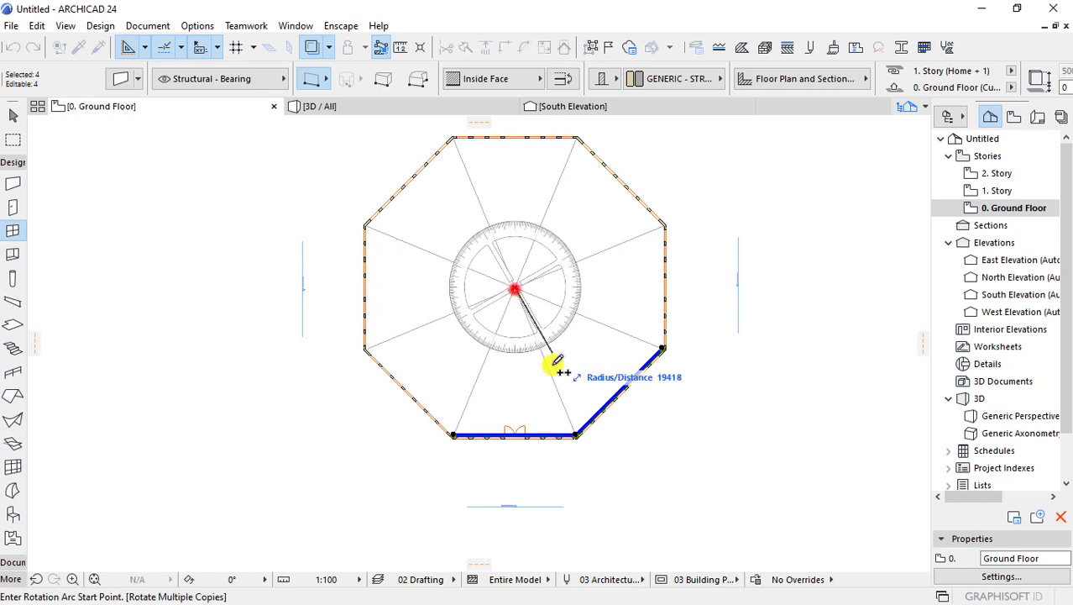
click(470, 389)
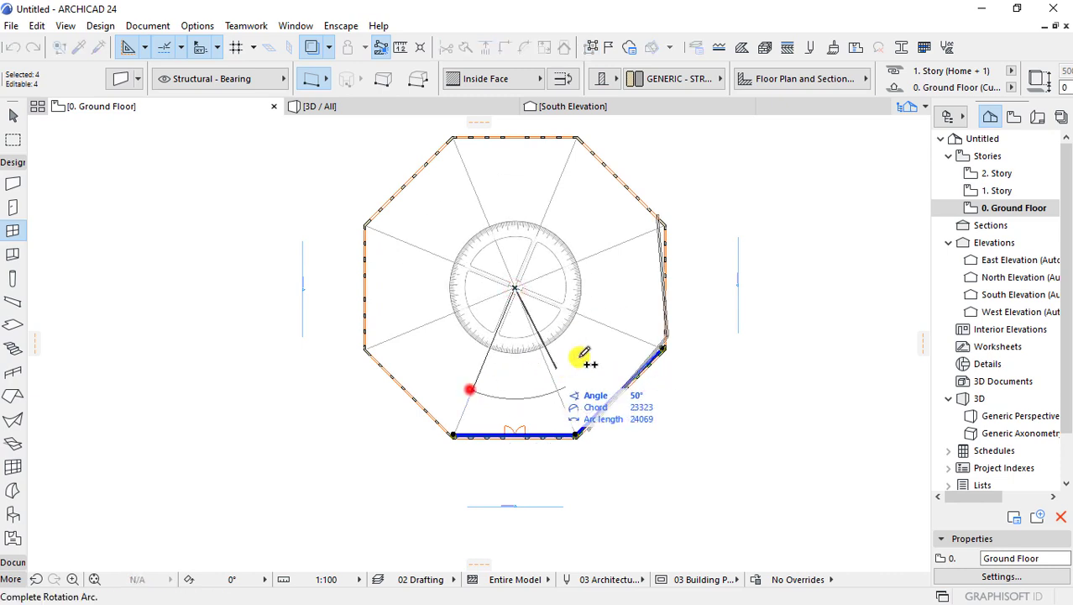
click(557, 184)
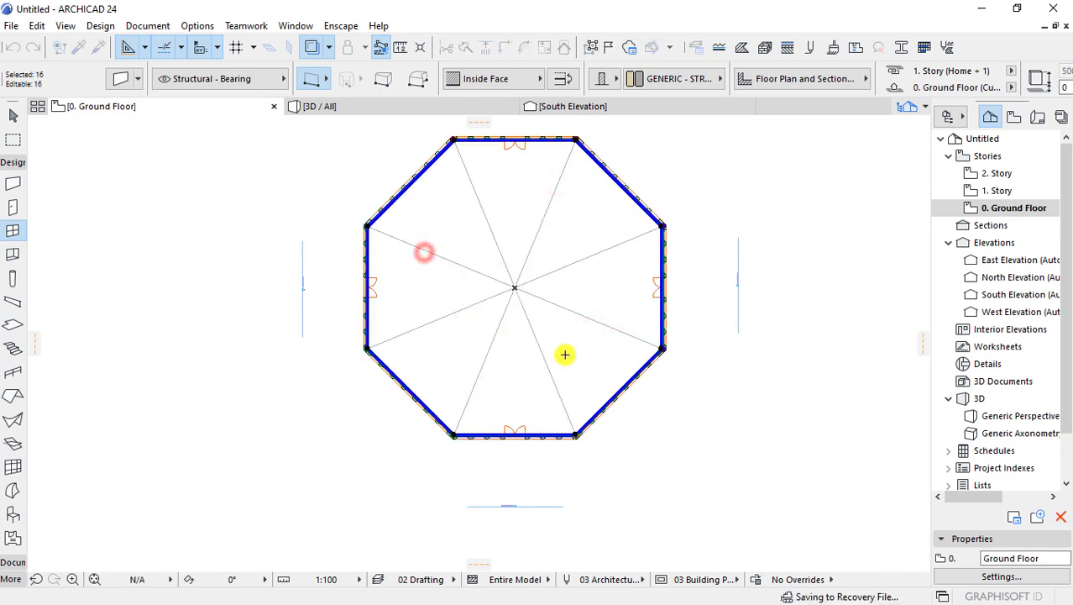
click(761, 397)
click(370, 110)
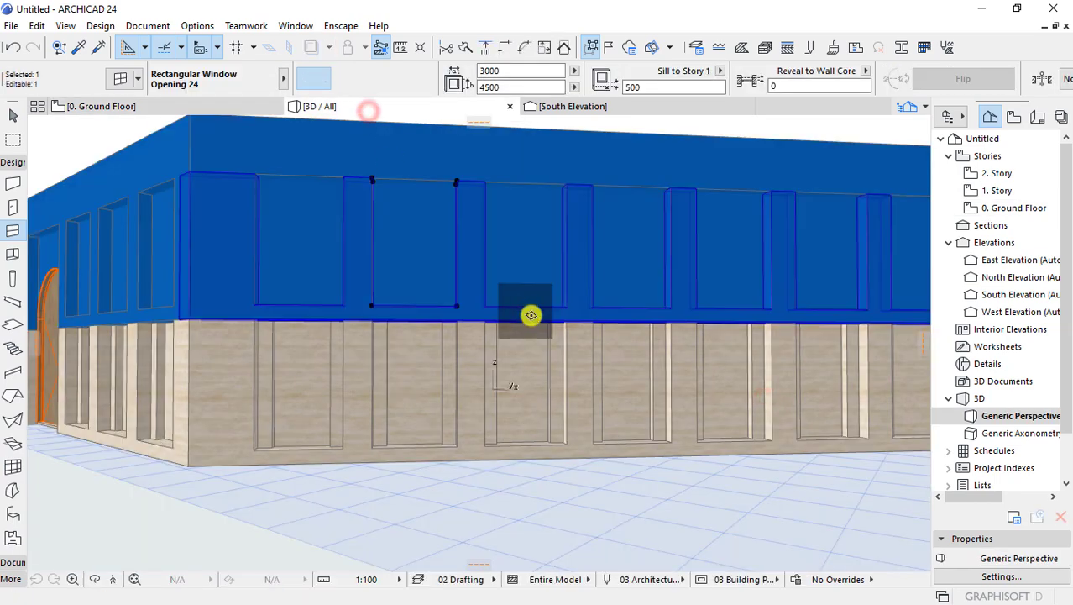
mouse_move(529, 311)
shift+middle_down()
mouse_move(716, 374)
mouse_move(577, 477)
shift+middle_up()
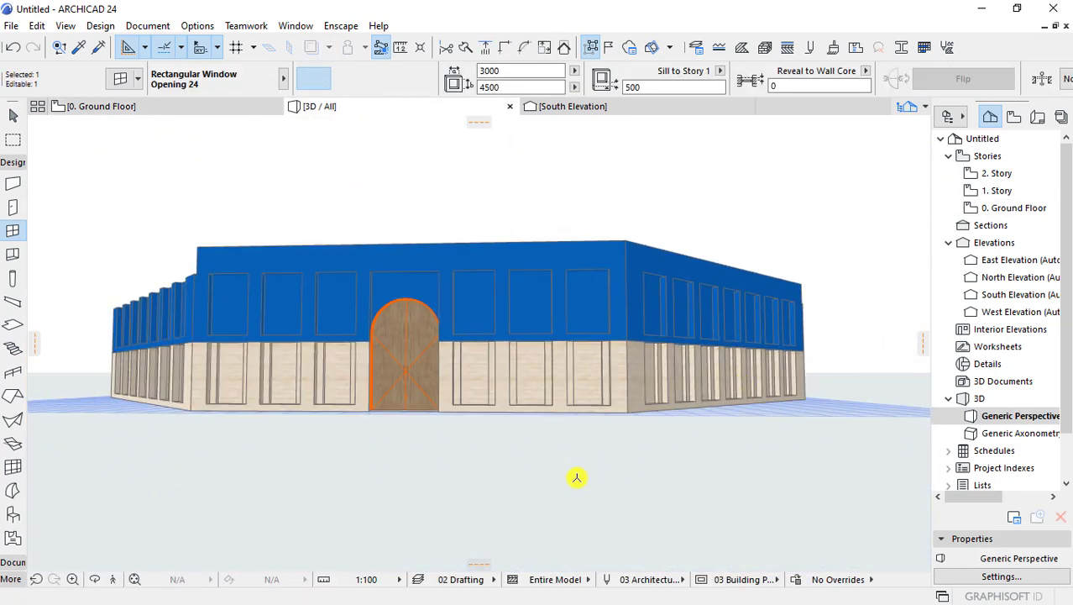
mouse_move(479, 439)
shift+middle_down()
mouse_move(448, 354)
mouse_move(431, 383)
mouse_move(448, 371)
shift+middle_up()
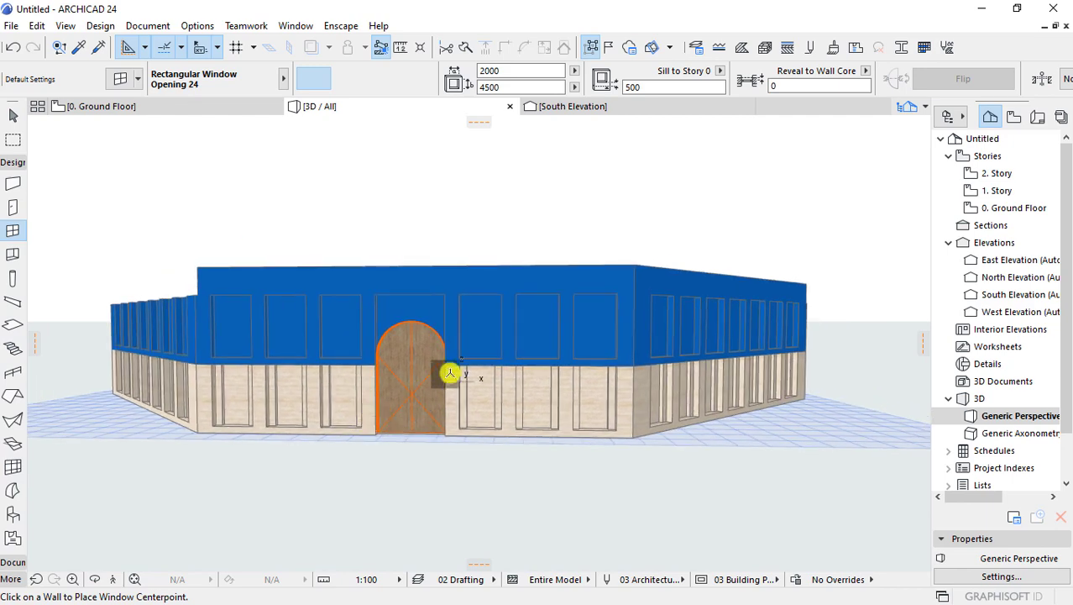
mouse_move(463, 407)
shift+middle_down()
mouse_move(473, 392)
mouse_move(460, 352)
shift+middle_up()
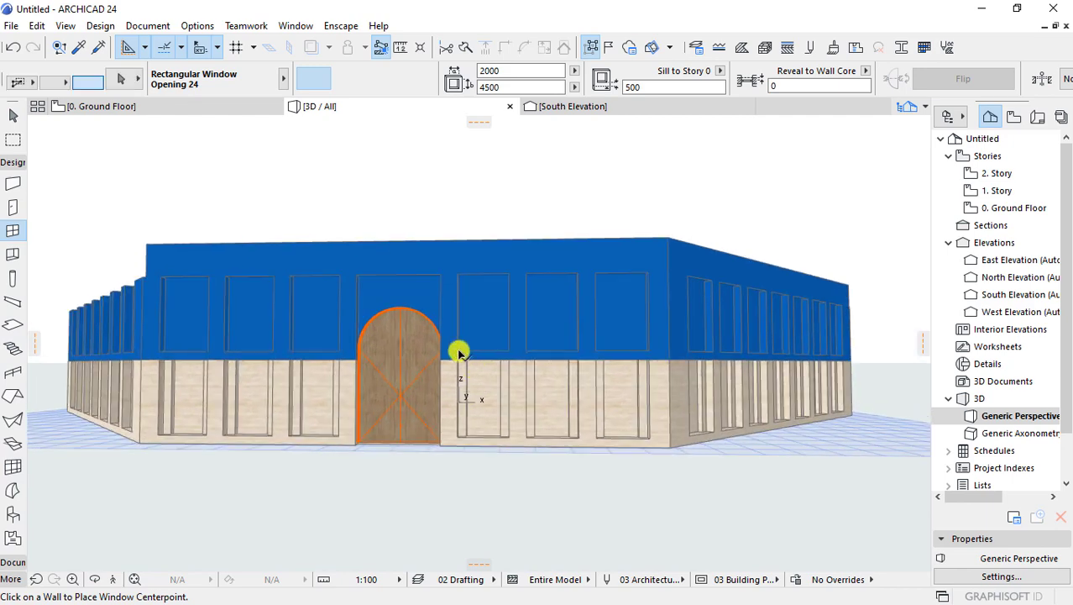
click(461, 353)
key(ctrl+f)
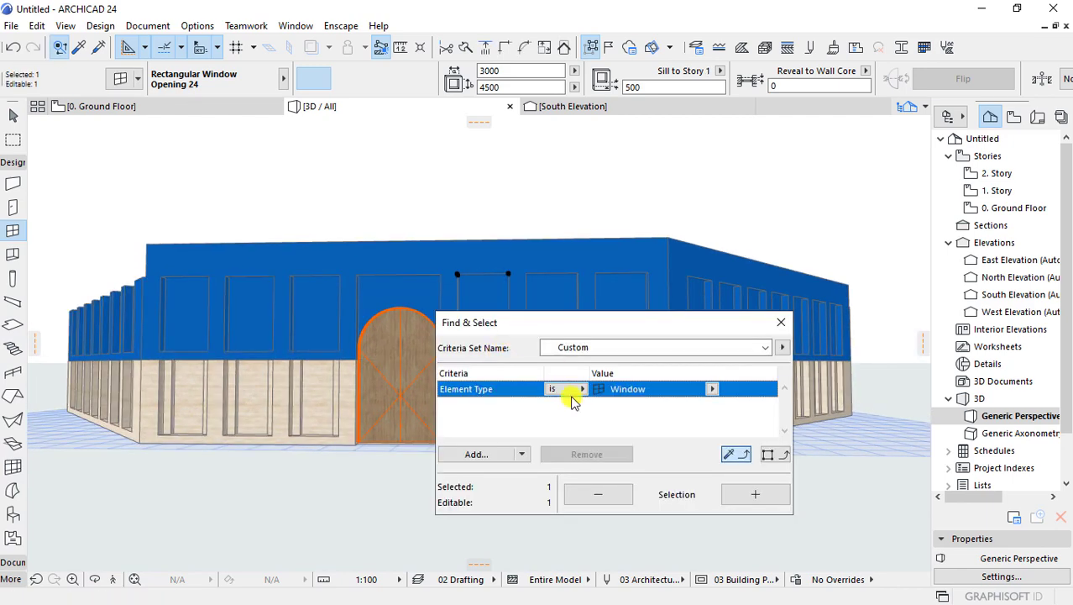
click(781, 322)
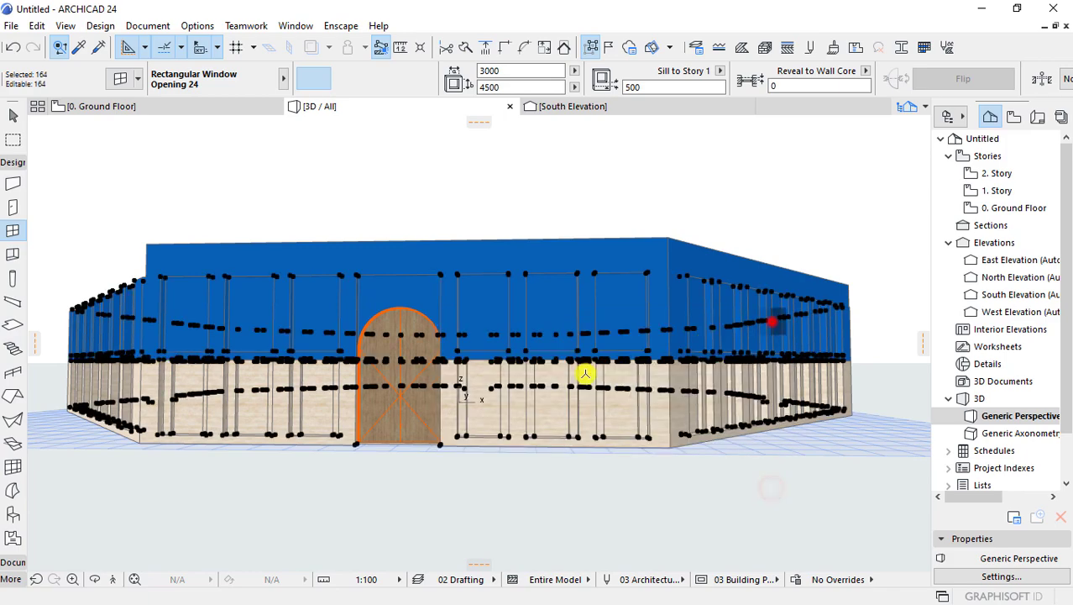
scroll(472, 371, up, 3)
scroll(447, 280, up, 3)
scroll(433, 290, down, 3)
scroll(343, 413, up, 5)
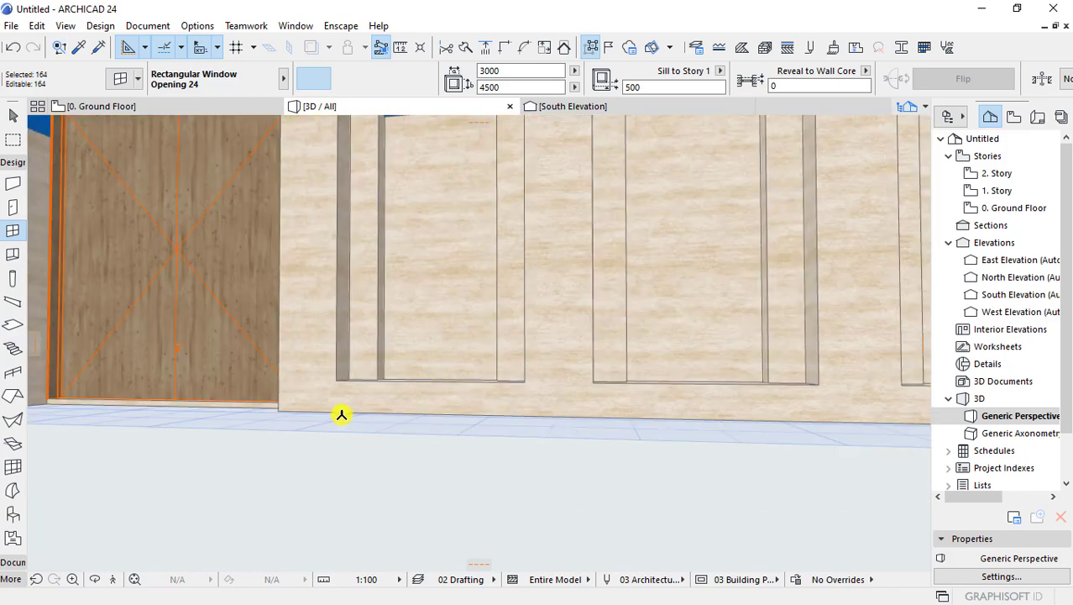
scroll(391, 463, down, 4)
middle_drag(391, 318, 395, 341)
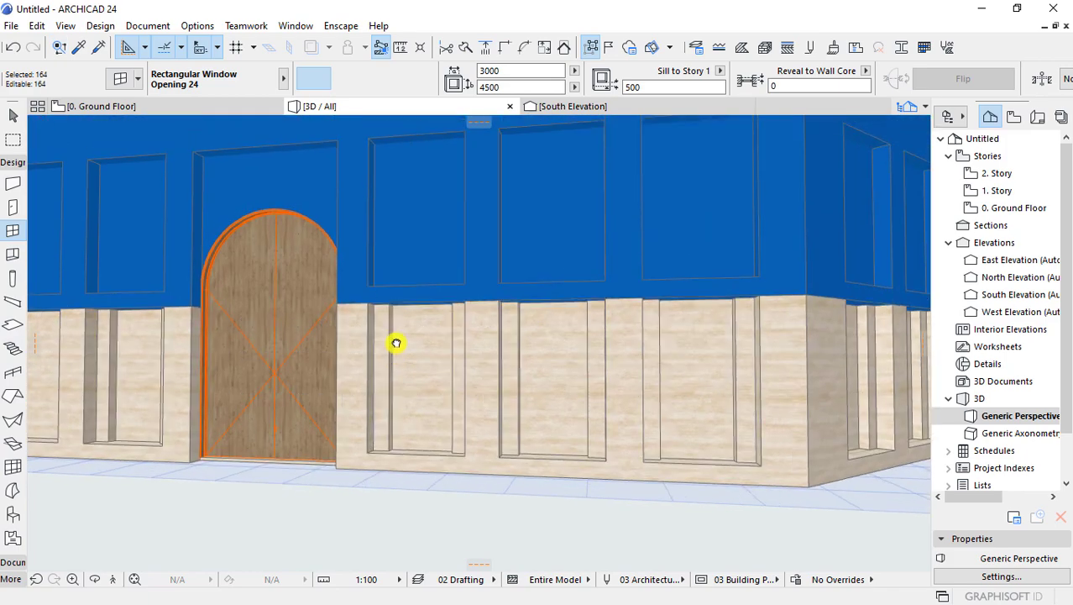
- Open the 1. Story floor plan from the Navigator
key(F2)
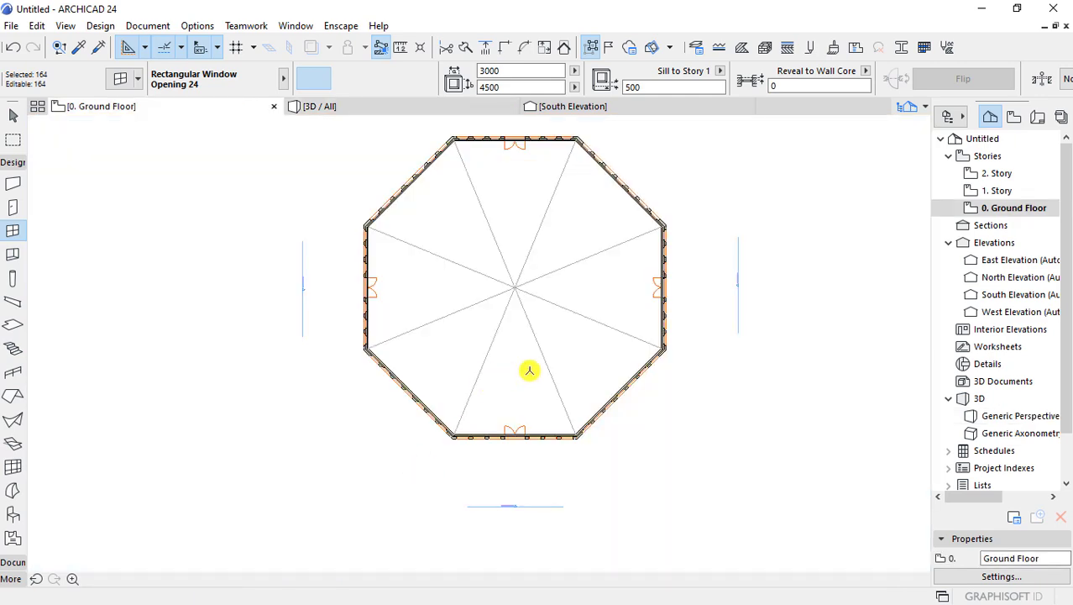
key(Escape)
scroll(522, 367, up, 2)
scroll(641, 363, up, 2)
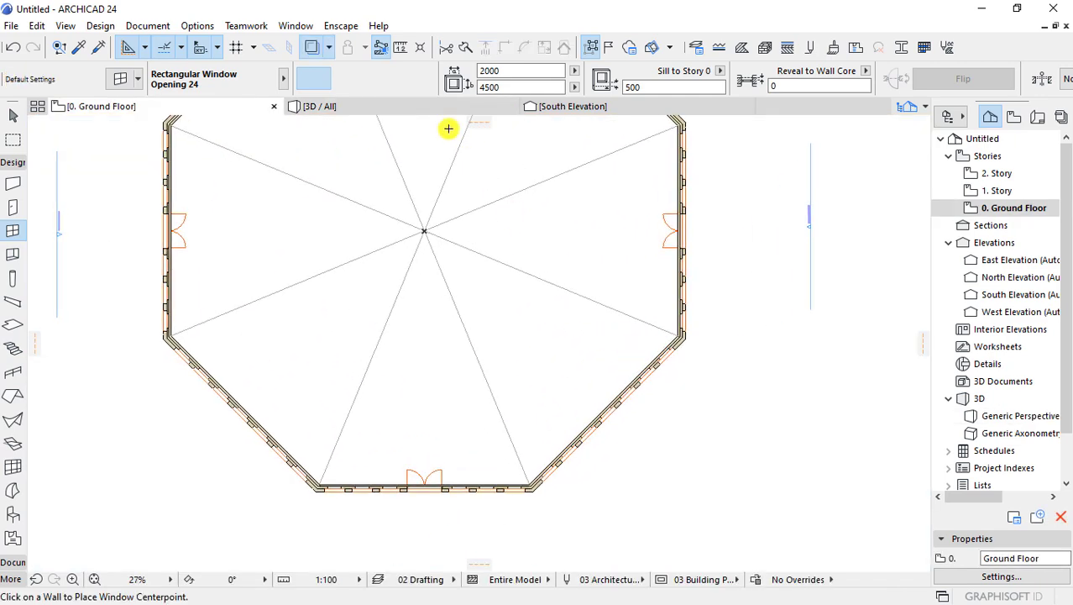
double_click(1030, 191)
scroll(561, 476, up, 2)
scroll(561, 477, up, 4)
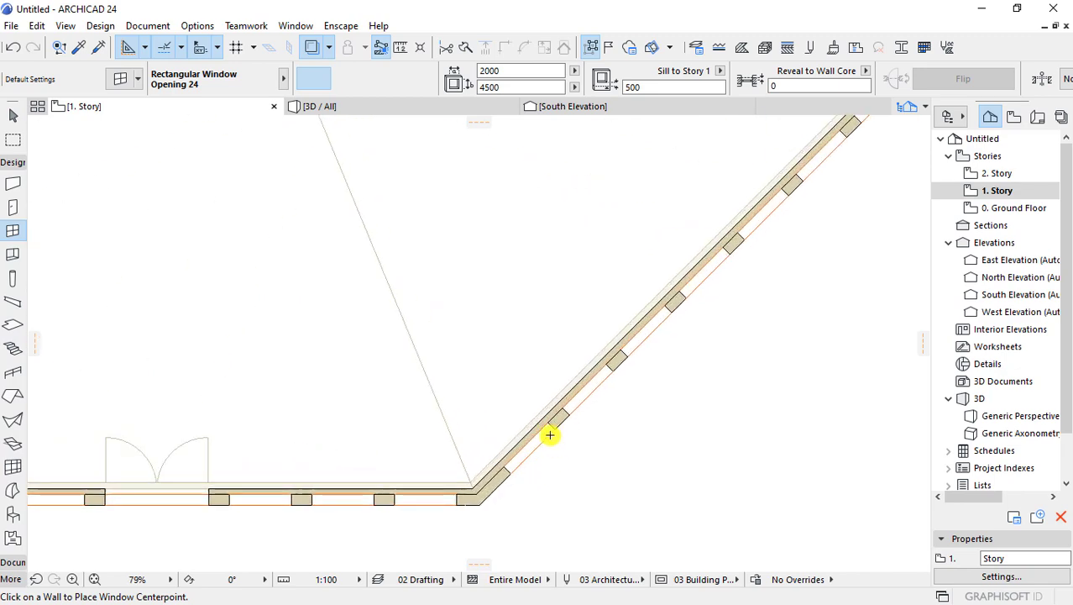
scroll(537, 420, down, 8)
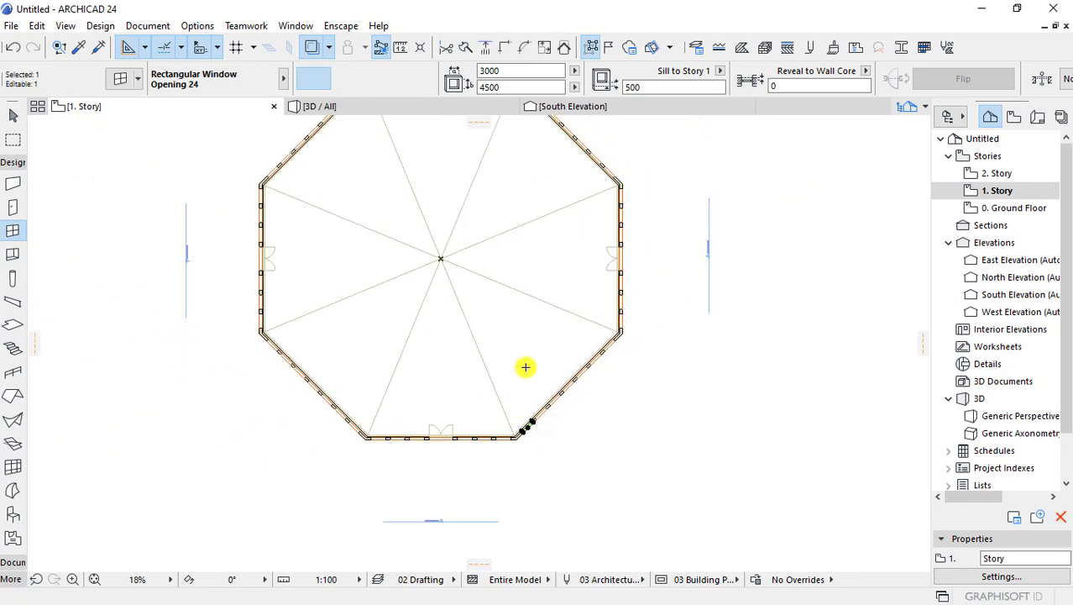
- Set all 56 windows on 1. Story to 5000 height with a 0 sill
key(ctrl+f)
click(759, 493)
key(ctrl+t)
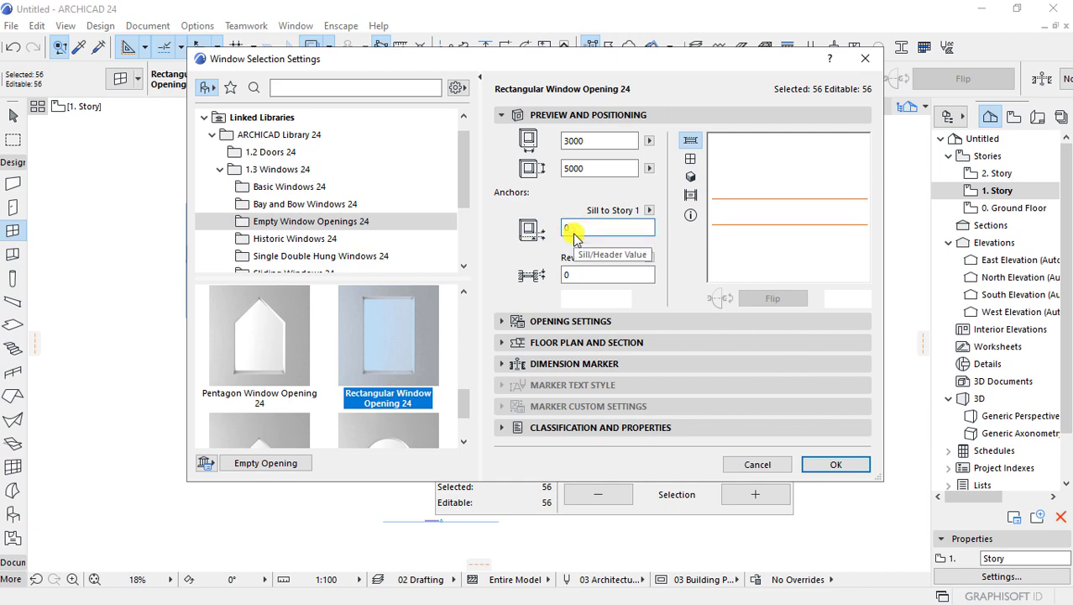
text(500)
key(Return)
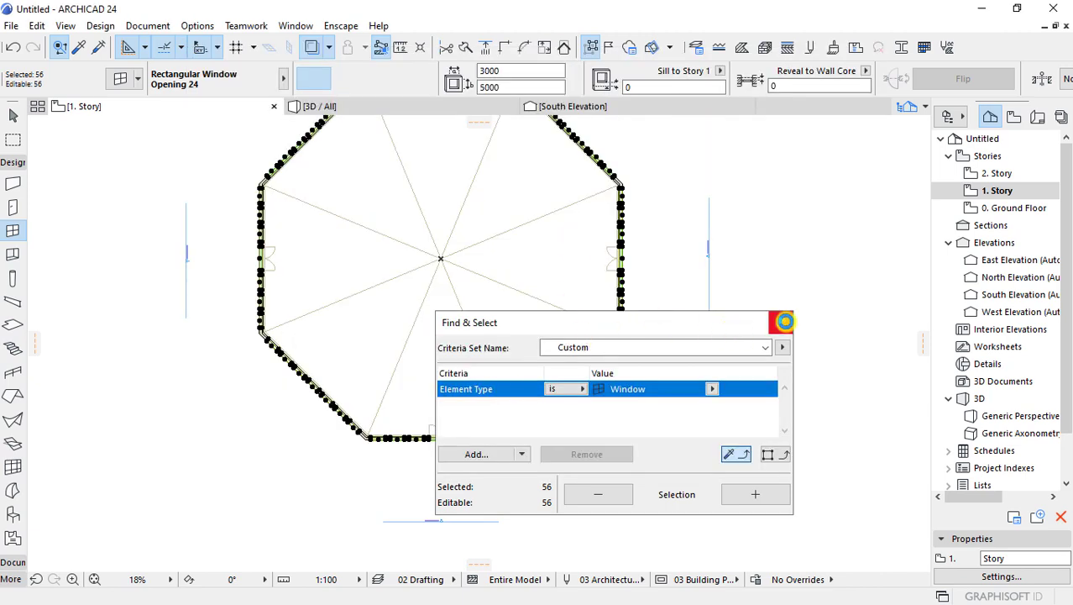
click(784, 321)
click(697, 367)
- Select the bottom wall of 1. Story
scroll(638, 283, up, 3)
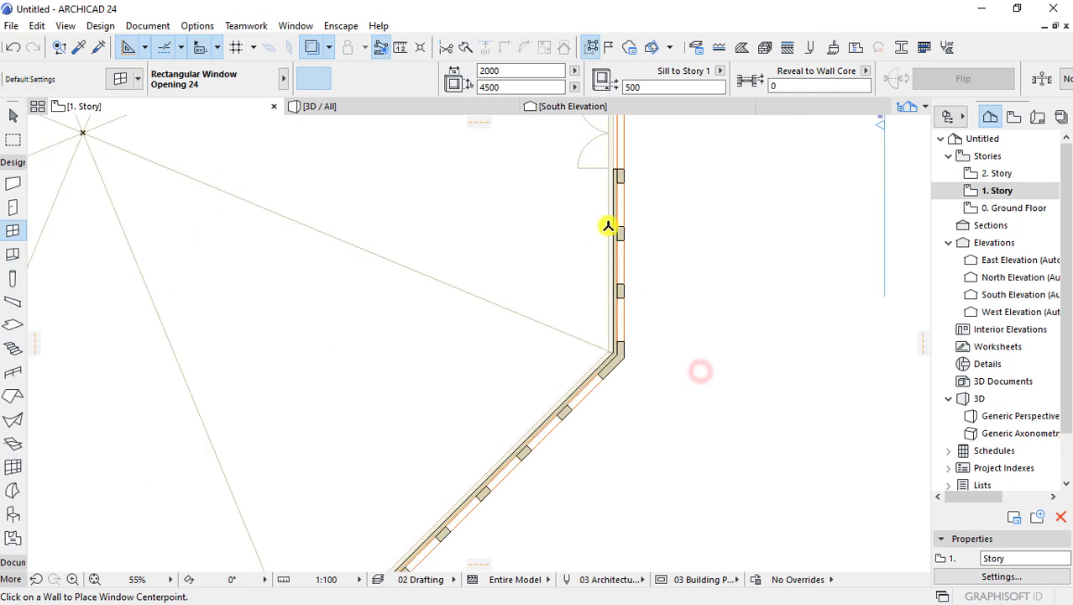
scroll(609, 353, down, 3)
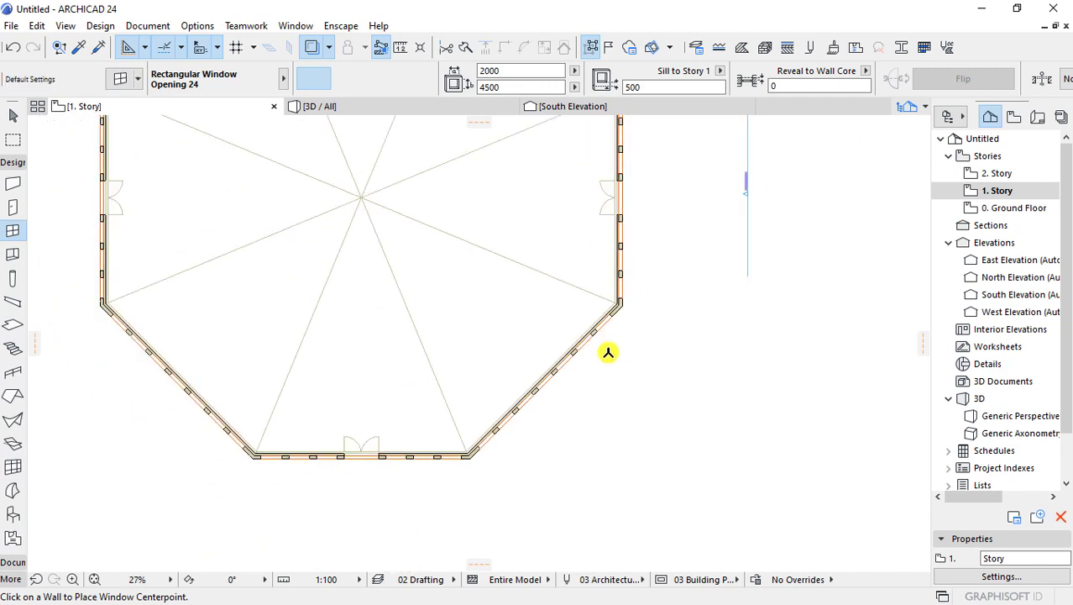
scroll(415, 473, up, 4)
scroll(326, 446, up, 2)
scroll(378, 407, up, 2)
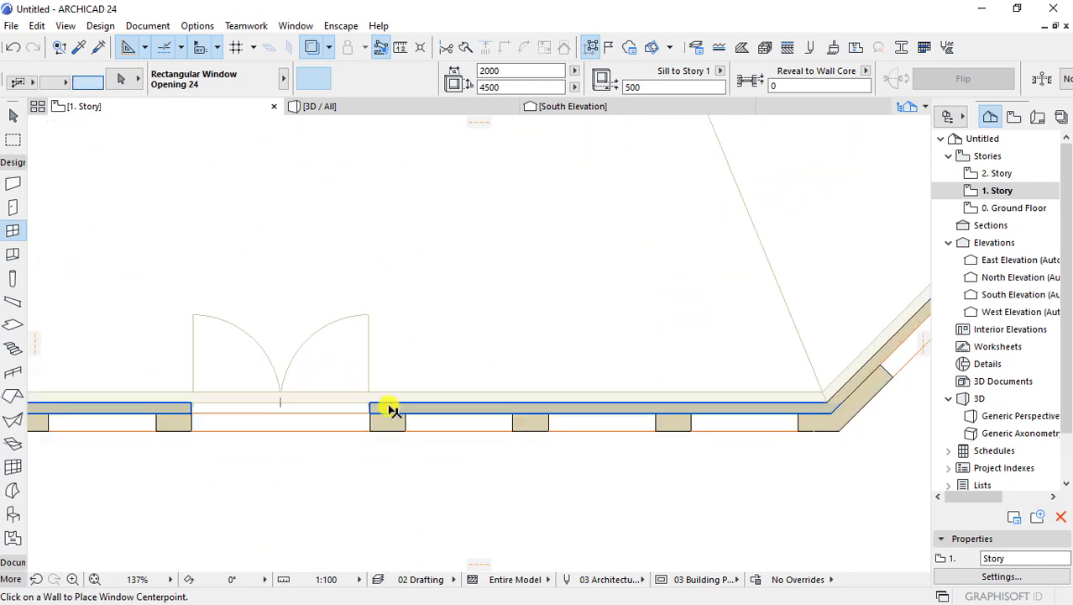
shift+click(389, 407)
scroll(523, 418, down, 3)
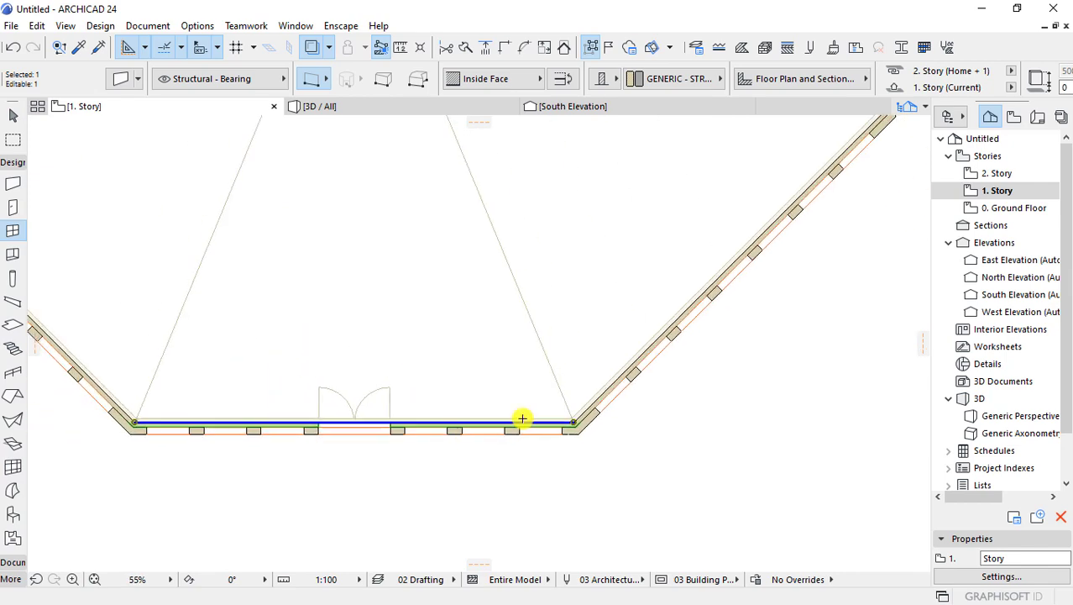
- Add the right and lower-left diagonal walls of 1. Story to the selection
shift+click(588, 410)
scroll(591, 406, down, 2)
scroll(336, 435, up, 1)
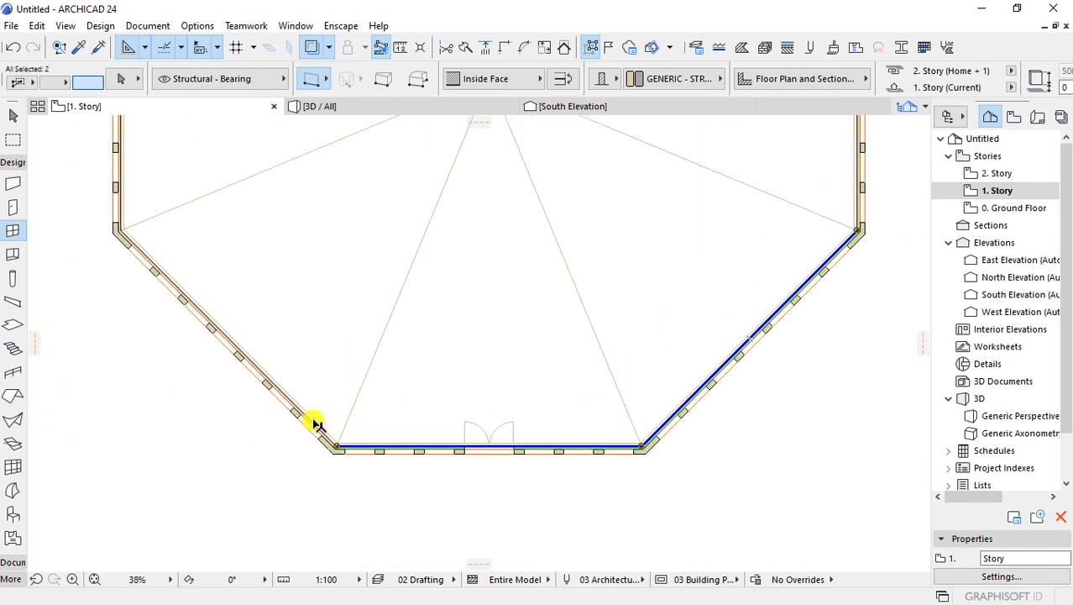
scroll(304, 431, up, 2)
scroll(335, 400, up, 1)
shift+click(332, 400)
scroll(333, 470, down, 2)
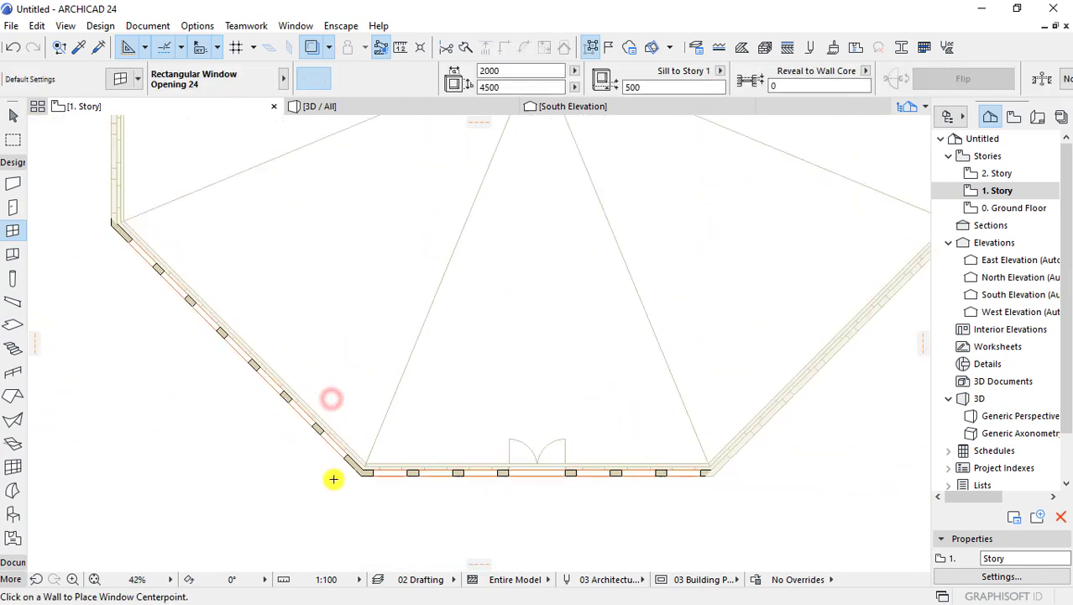
scroll(456, 388, down, 3)
scroll(508, 472, up, 1)
scroll(573, 472, up, 2)
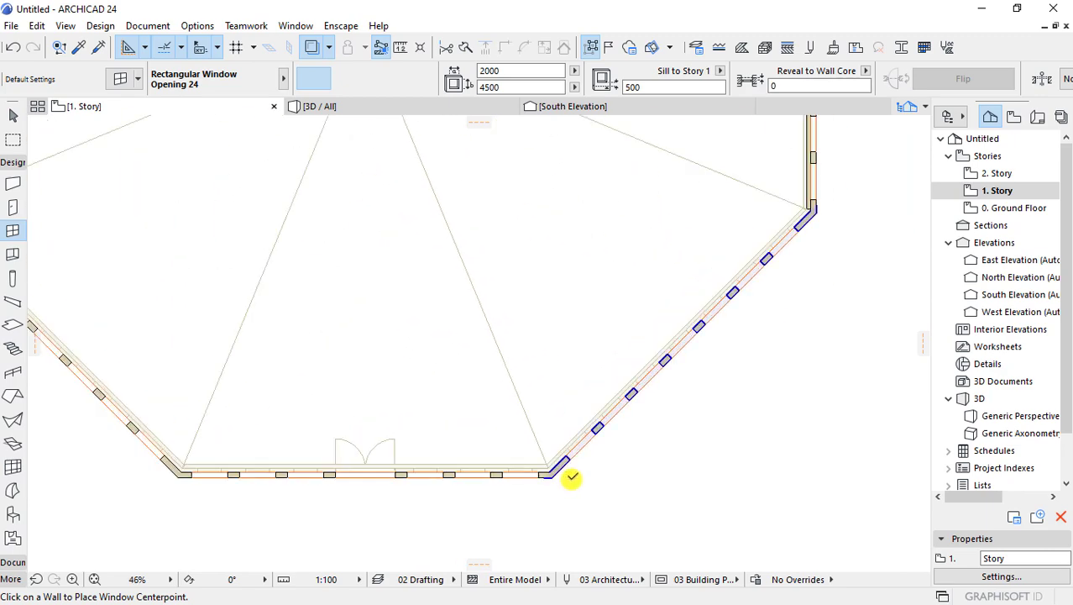
- Undo the wall deletion on 1. Story and clear the selection
key(ctrl+z)
scroll(508, 513, down, 1)
scroll(507, 514, down, 2)
click(495, 397)
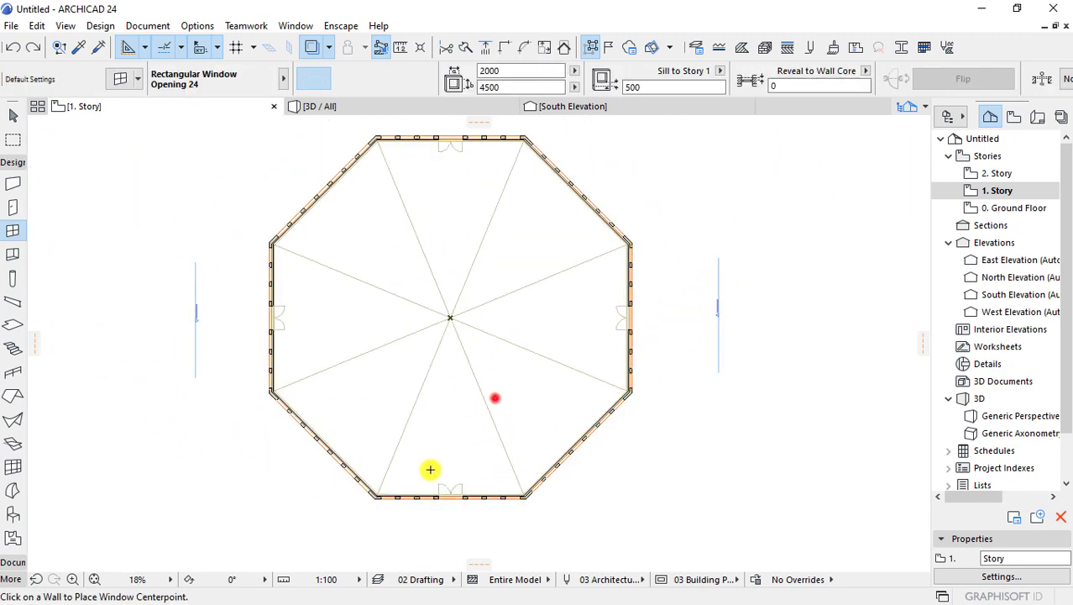
scroll(367, 444, up, 3)
- Select the lower-left, left, top and upper-right diagonal walls of 1. Story
shift+click(355, 434)
scroll(494, 350, down, 2)
scroll(249, 376, up, 1)
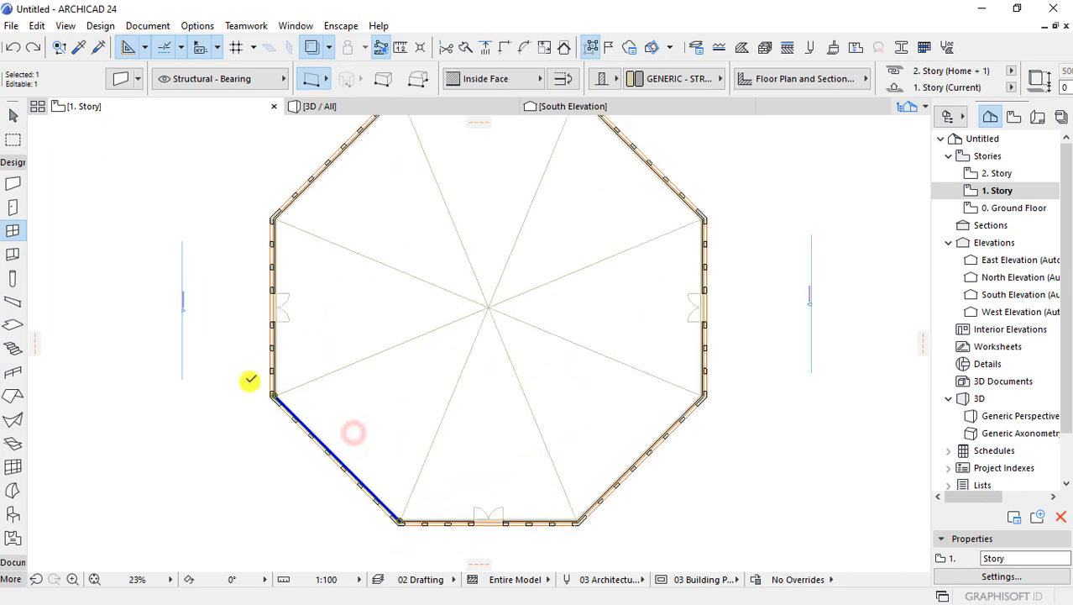
scroll(316, 343, up, 1)
shift+click(309, 334)
scroll(249, 379, down, 2)
scroll(257, 283, up, 2)
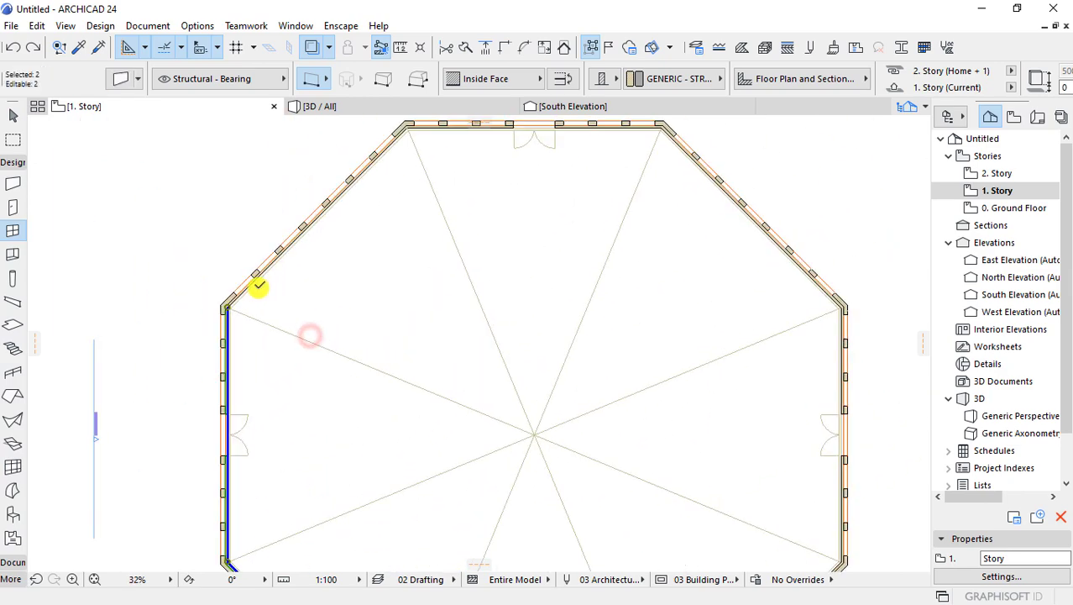
scroll(234, 292, up, 1)
scroll(236, 288, down, 2)
scroll(271, 239, up, 1)
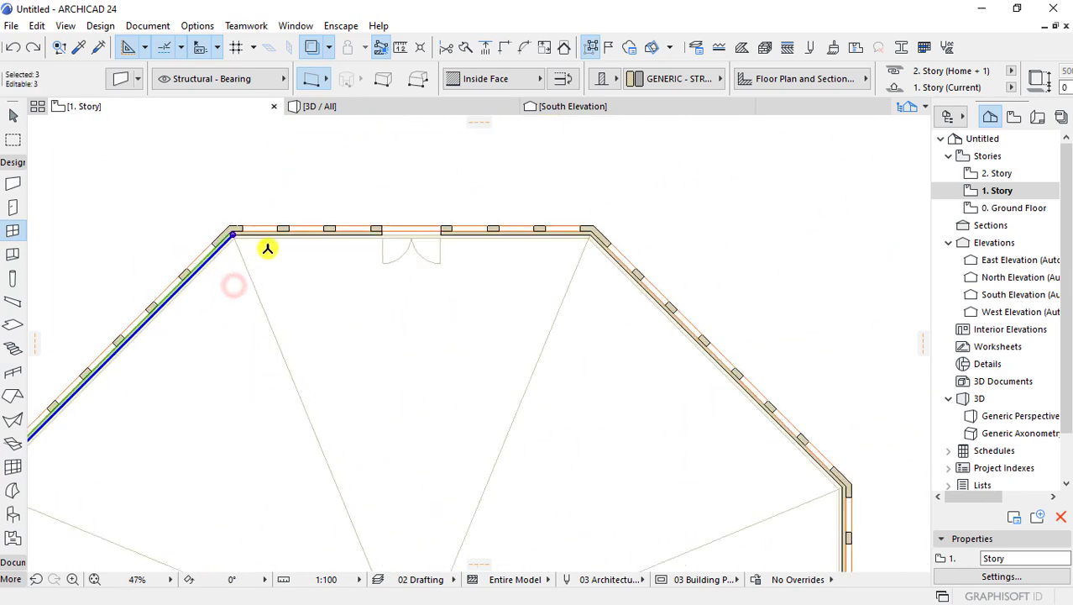
scroll(271, 231, up, 1)
shift+click(267, 225)
scroll(220, 223, down, 1)
scroll(470, 201, up, 1)
shift+click(477, 189)
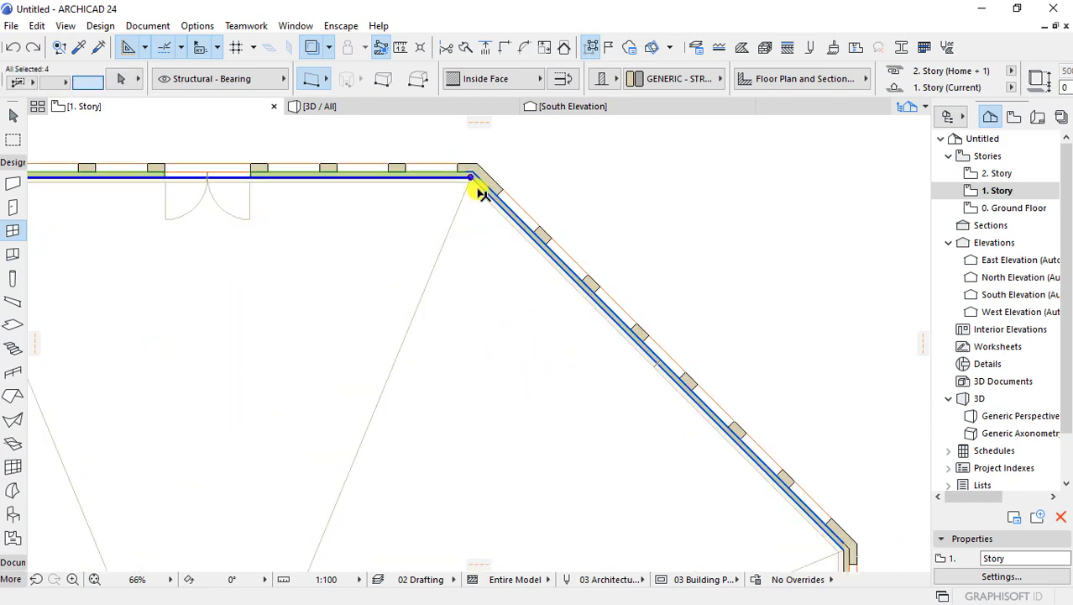
scroll(479, 189, down, 2)
scroll(451, 255, up, 2)
- Switch to the Window tool, then bring up the 0. Ground Floor plan
key(w)
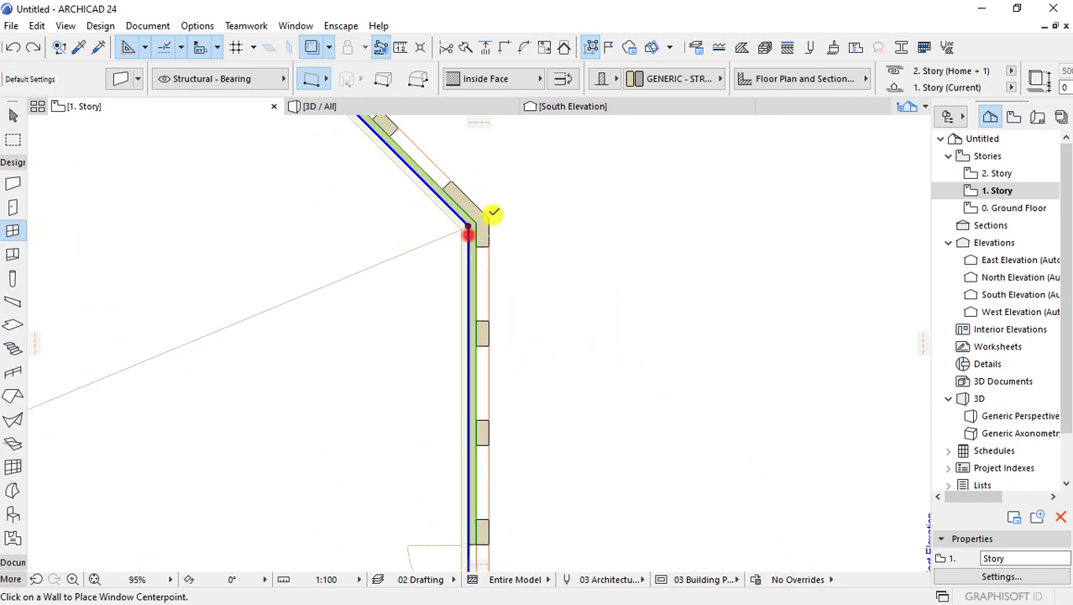
scroll(521, 206, down, 2)
scroll(530, 252, up, 1)
scroll(575, 260, up, 1)
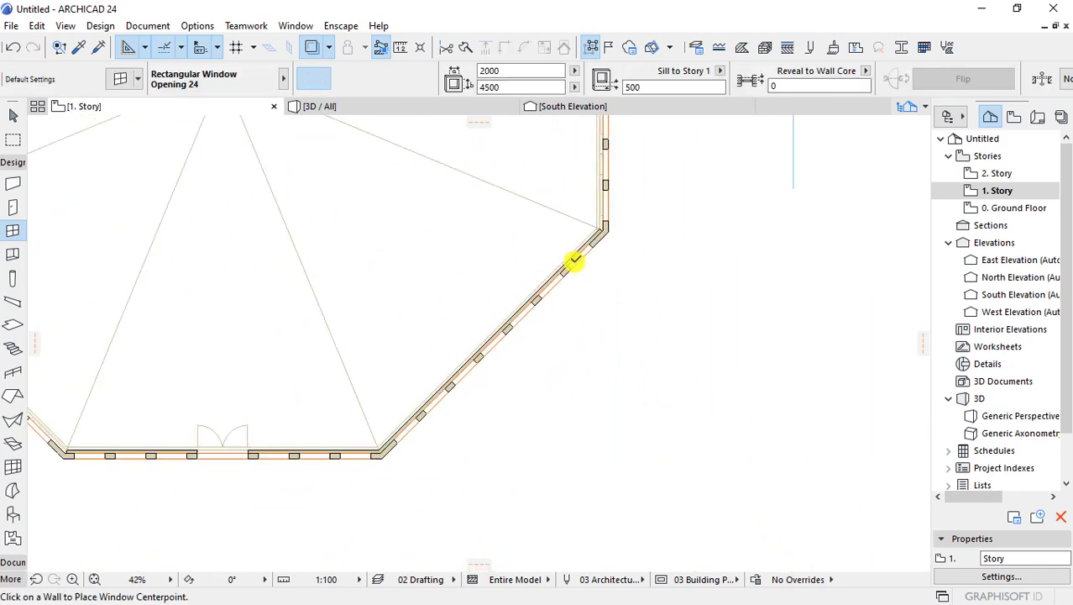
scroll(618, 216, down, 1)
scroll(521, 294, up, 1)
scroll(515, 344, up, 1)
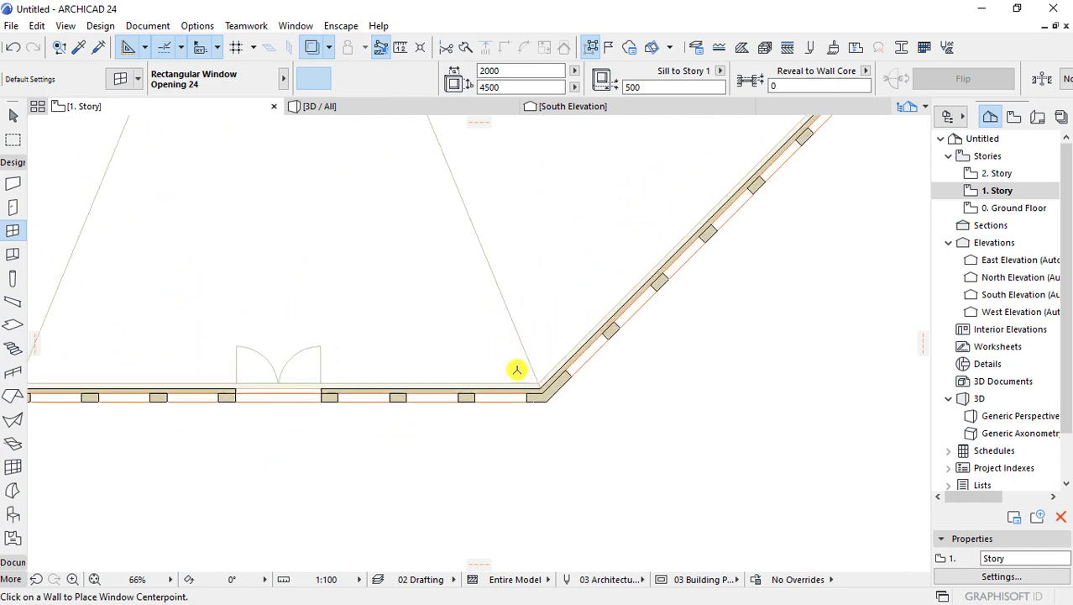
mouse_move(519, 387)
mouse_down()
mouse_move(540, 367)
mouse_move(547, 379)
mouse_up()
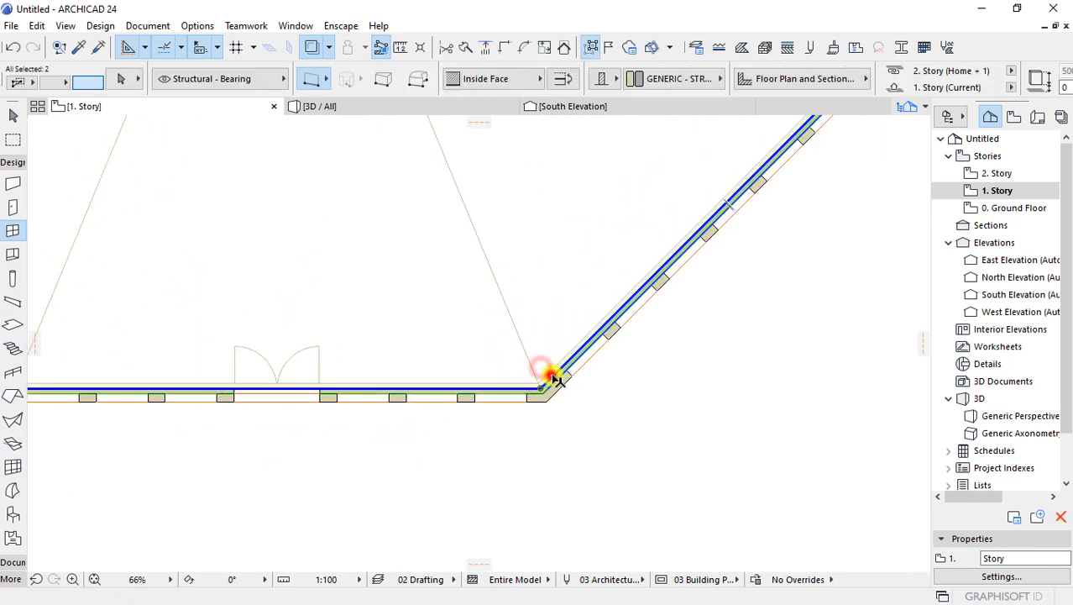
key(Escape)
scroll(517, 379, down, 1)
double_click(1011, 212)
- Select the straight bottom wall and the adjoining diagonal wall, and copy them
scroll(515, 383, up, 2)
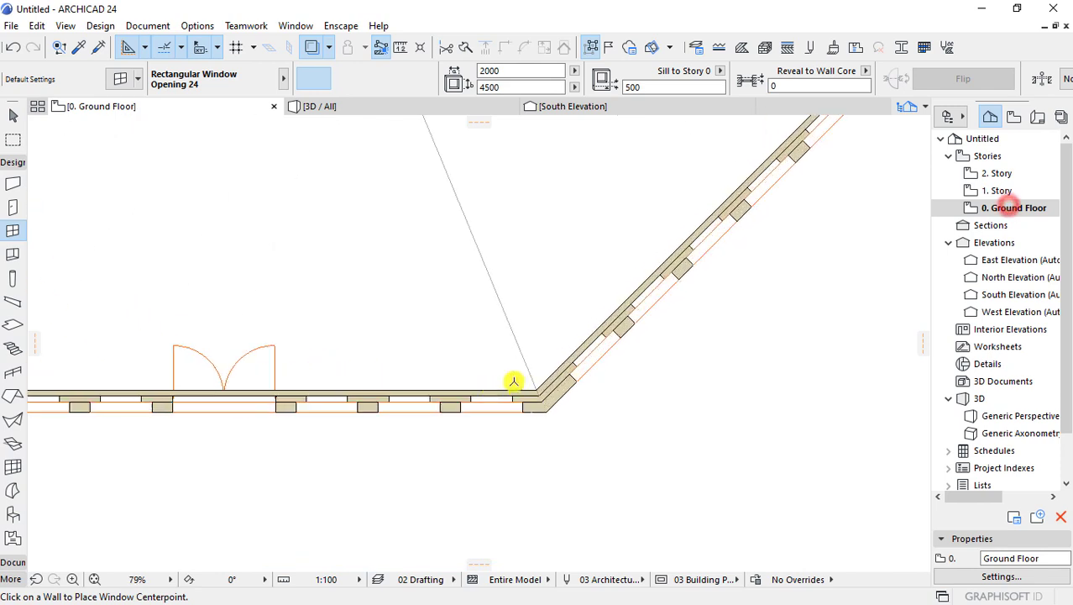
shift+click(522, 393)
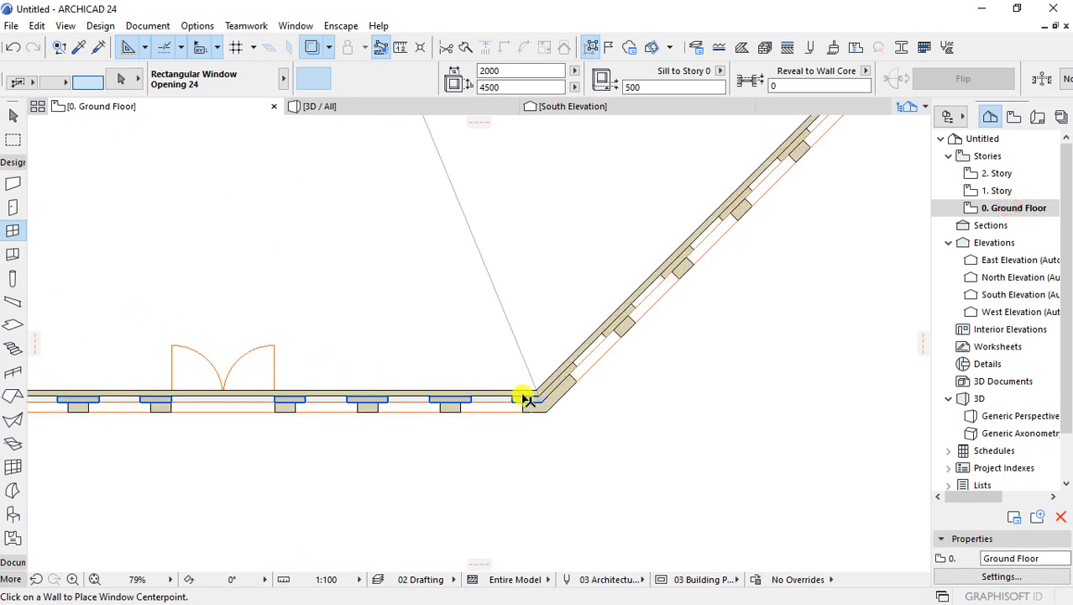
shift+click(578, 352)
scroll(587, 345, down, 3)
right_click(485, 334)
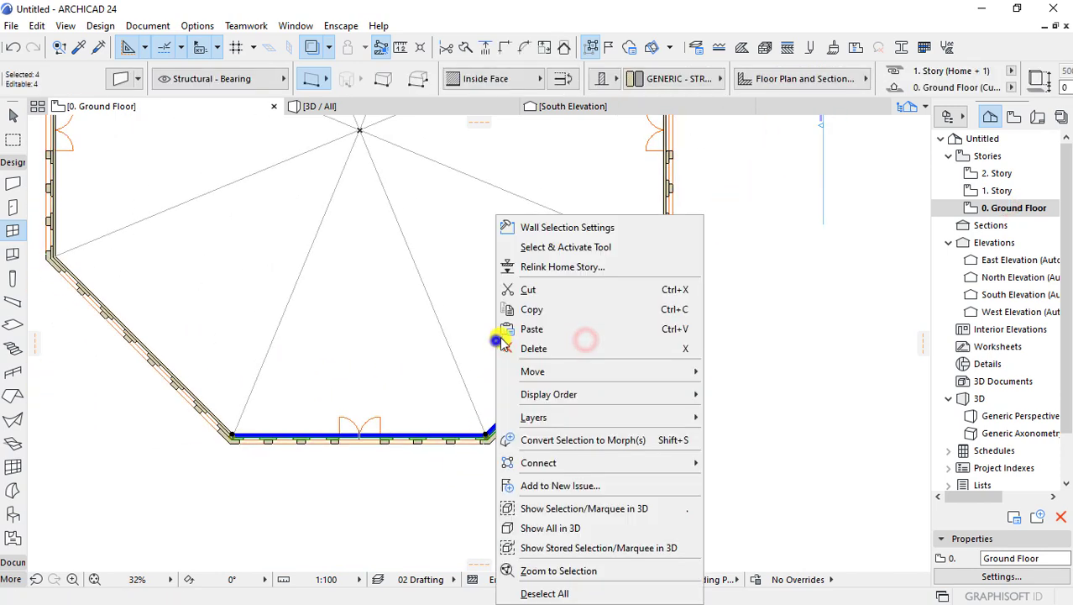
click(537, 308)
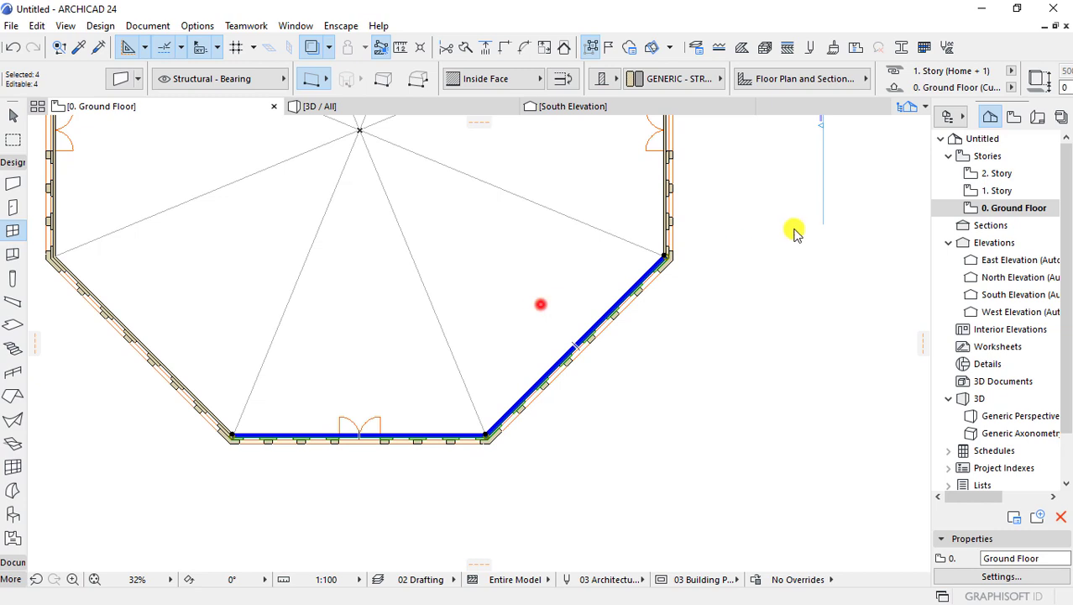
- Paste the copied walls into the 1. Story plan and confirm their placement
double_click(999, 195)
right_click(536, 296)
click(569, 304)
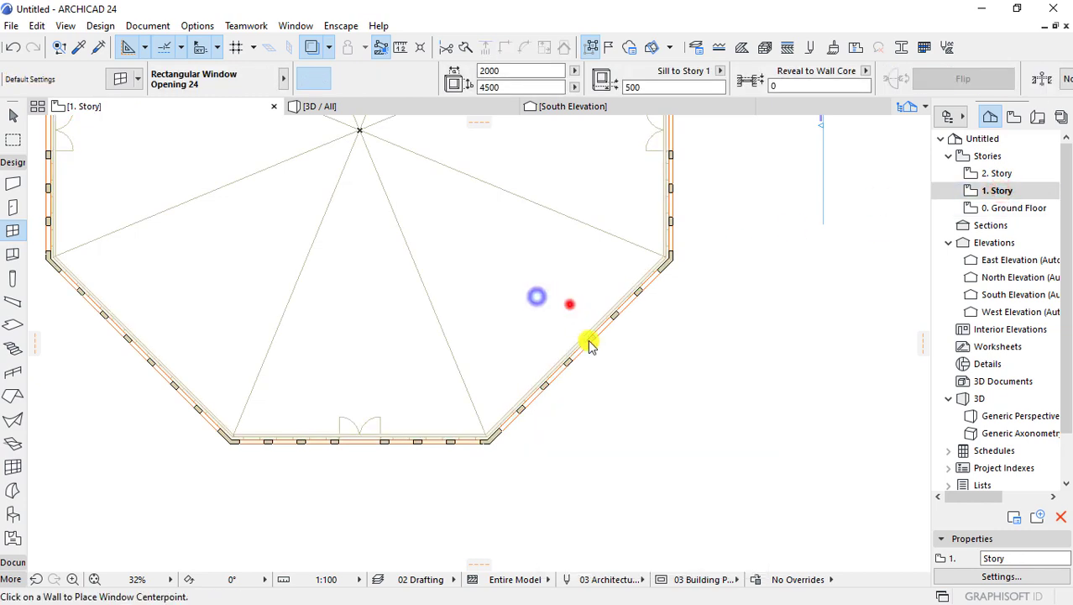
click(763, 379)
- Inspect the pasted upper-storey walls in 3D, then return to the 1. Story plan
click(359, 102)
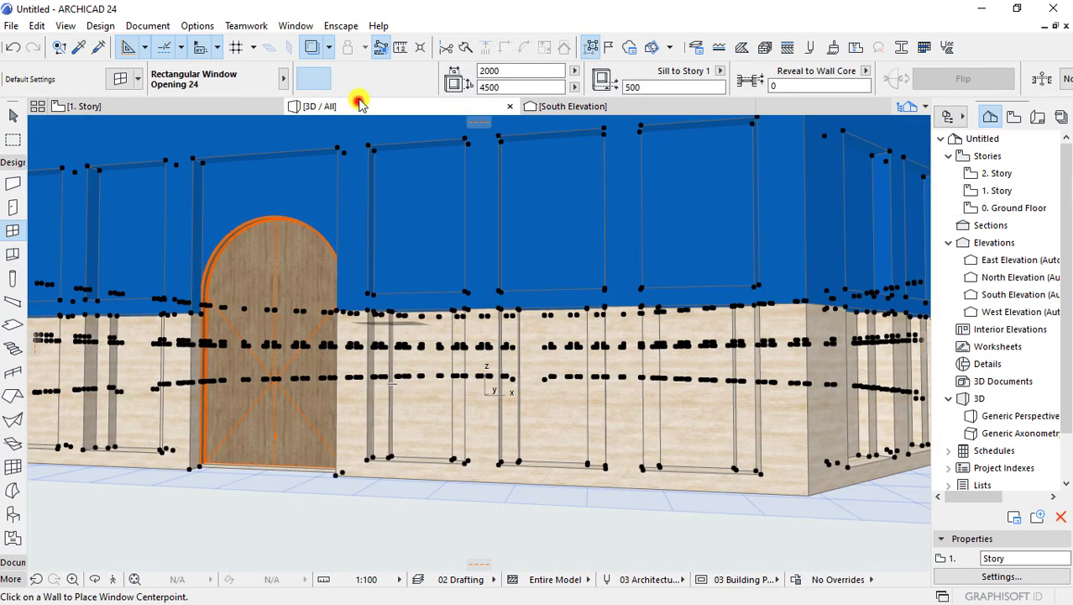
scroll(479, 373, down, 3)
scroll(390, 371, down, 3)
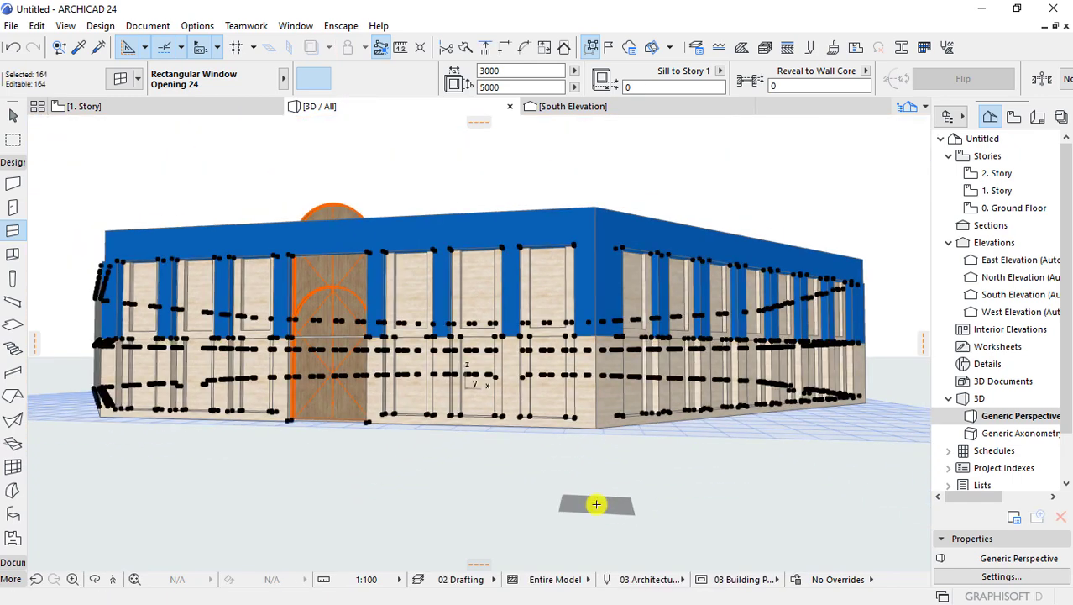
click(596, 504)
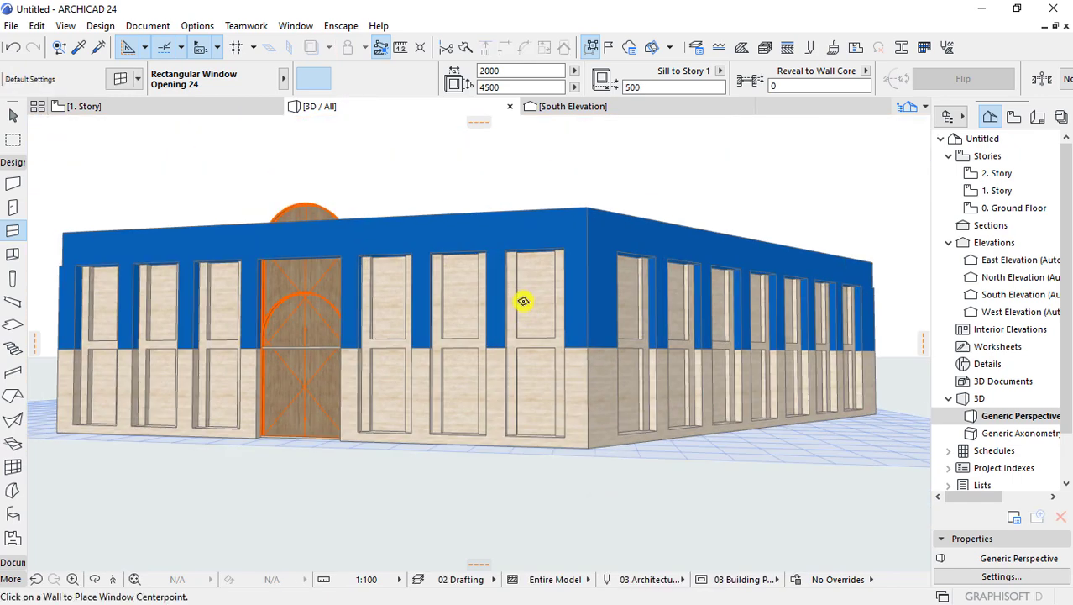
shift+click(522, 302)
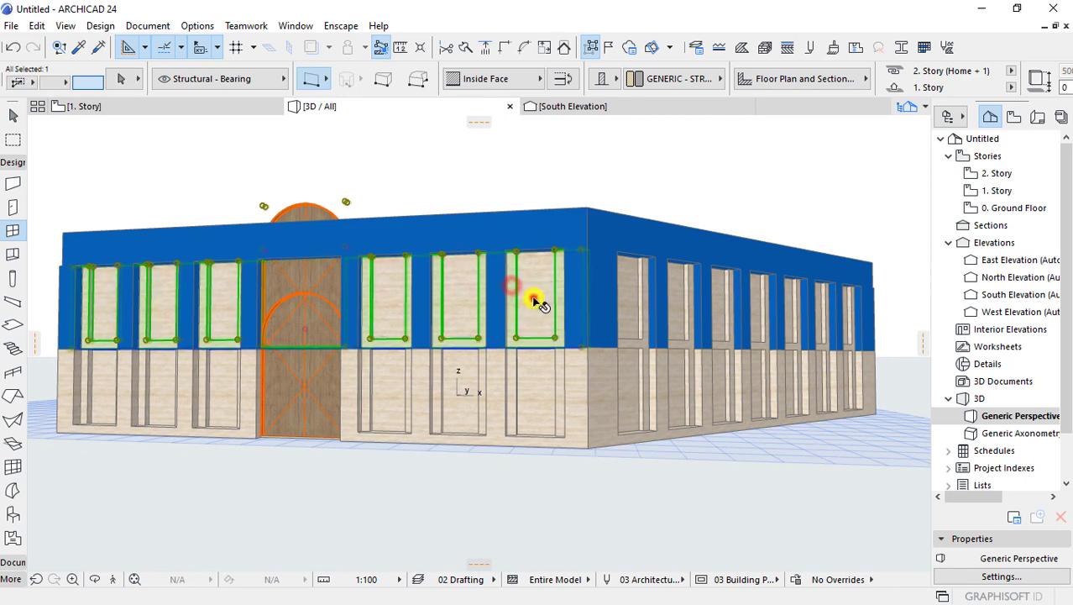
shift+click(532, 300)
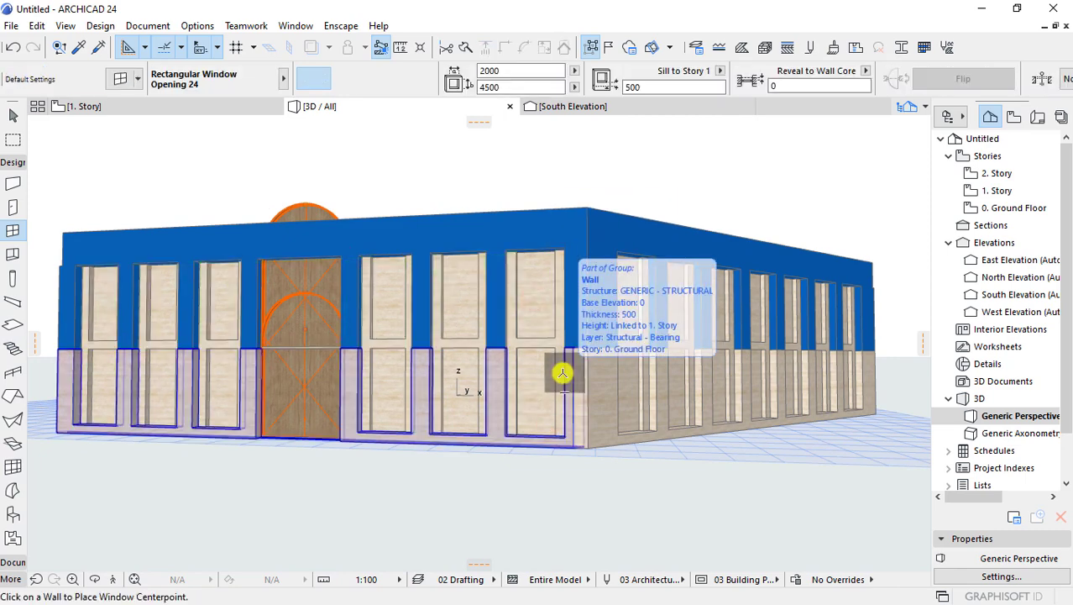
key(F2)
scroll(475, 463, up, 3)
- Select the window openings on the angled wall and the bottom wall of 1. Story
scroll(510, 415, up, 3)
shift+click(520, 376)
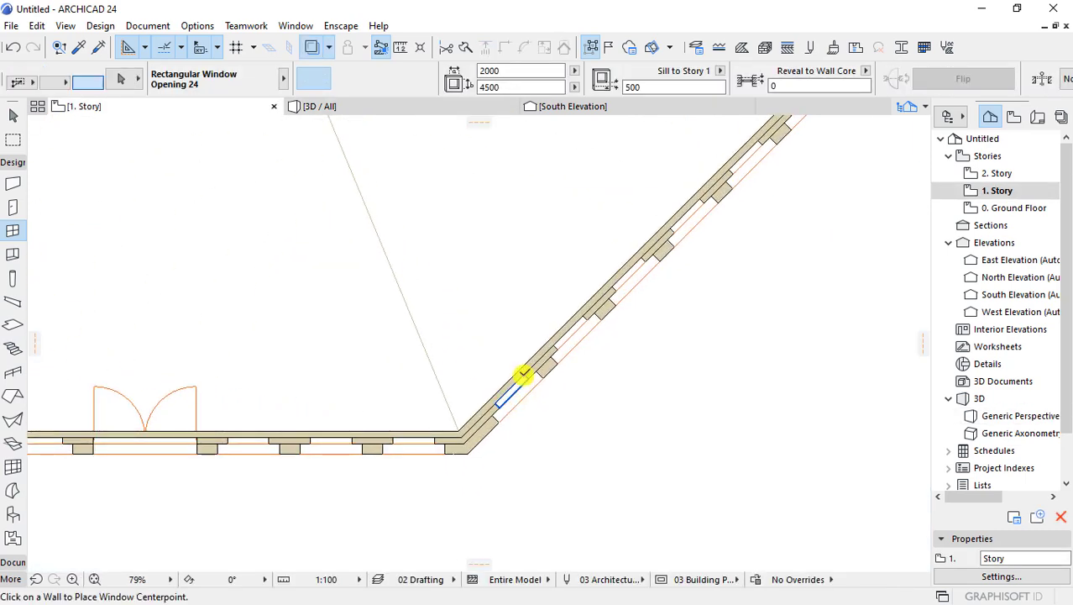
scroll(529, 374, down, 2)
shift+click(568, 336)
scroll(571, 334, down, 2)
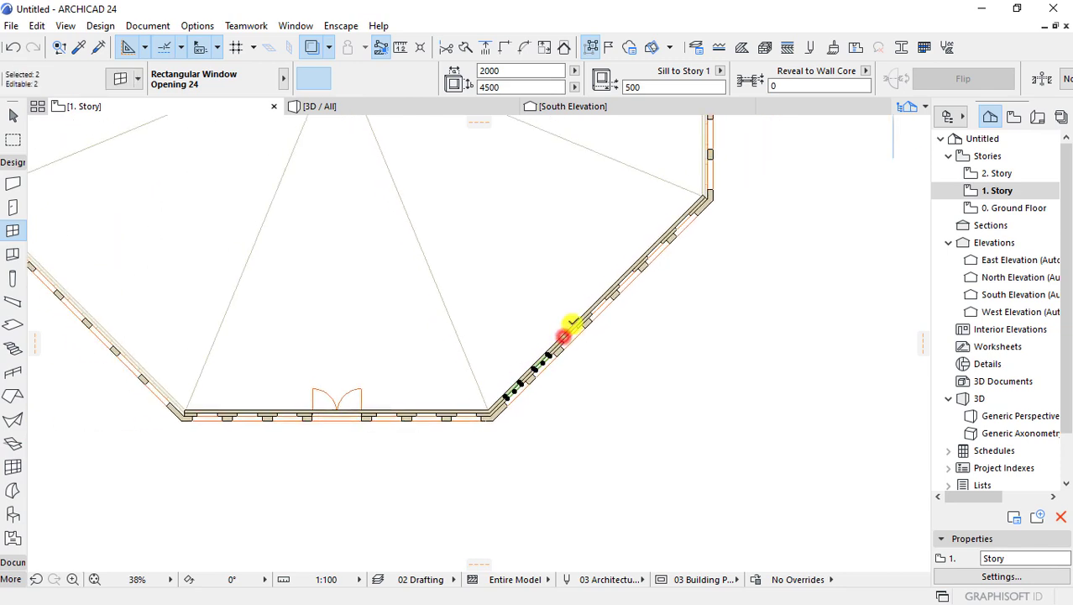
shift+click(576, 331)
shift+click(609, 294)
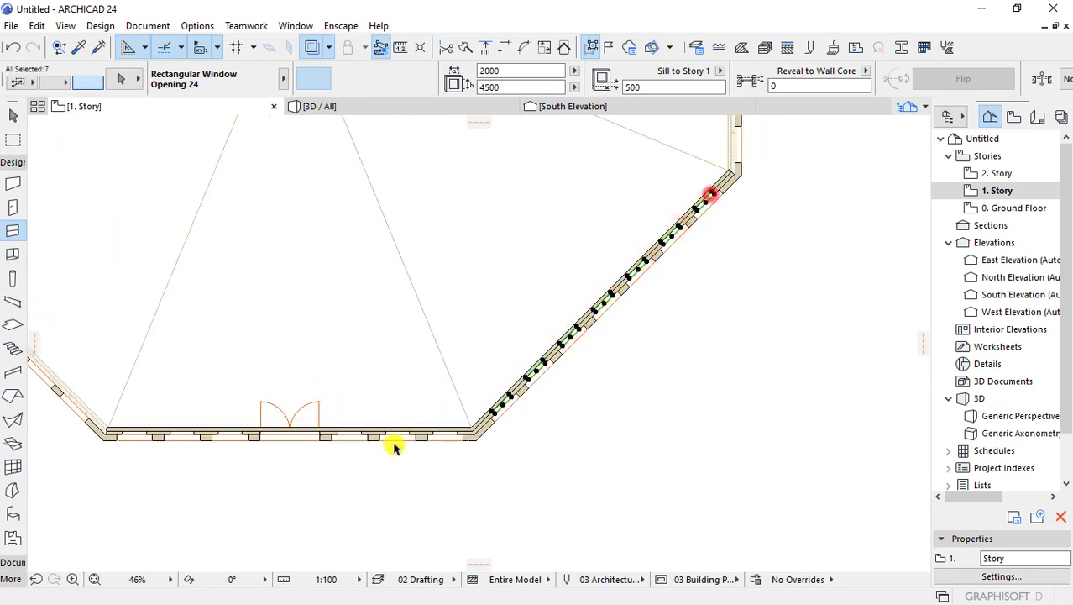
shift+click(337, 434)
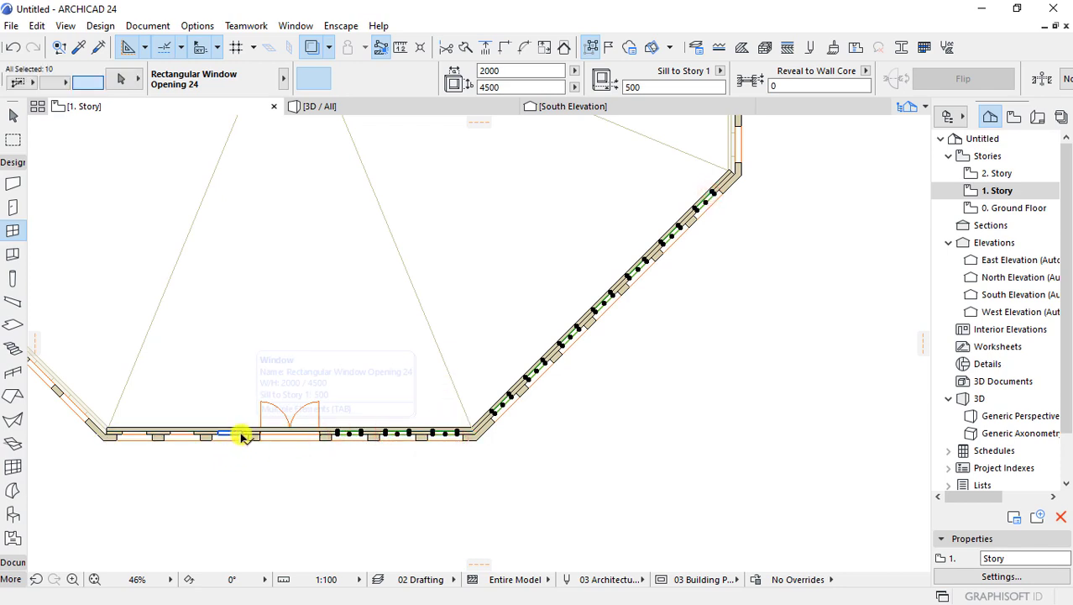
shift+click(241, 434)
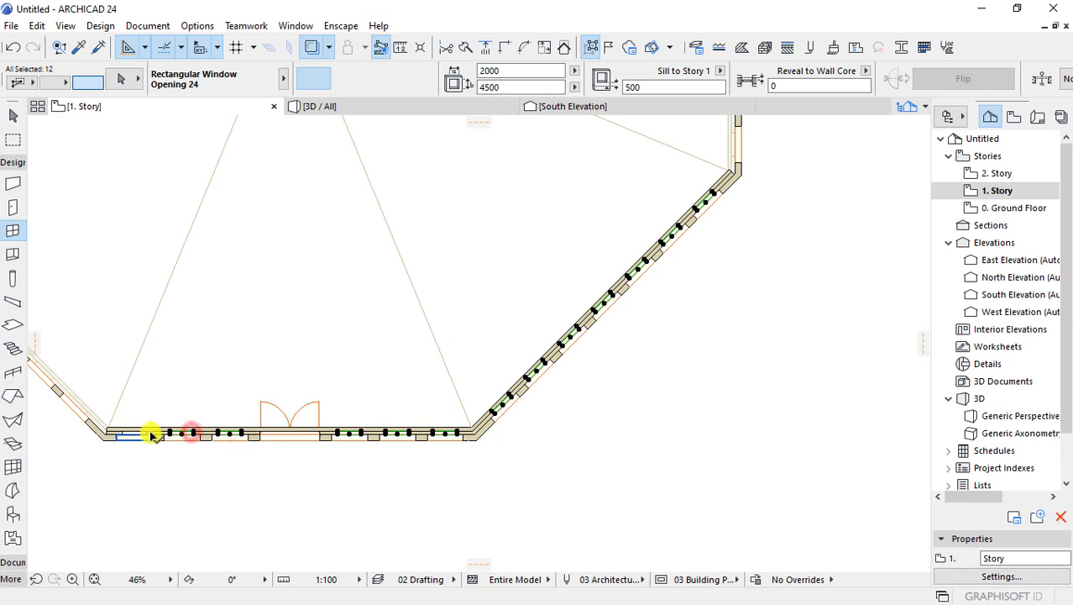
- Choose Arch Top Window Opening in the window settings, then close them without applying
key(ctrl+t)
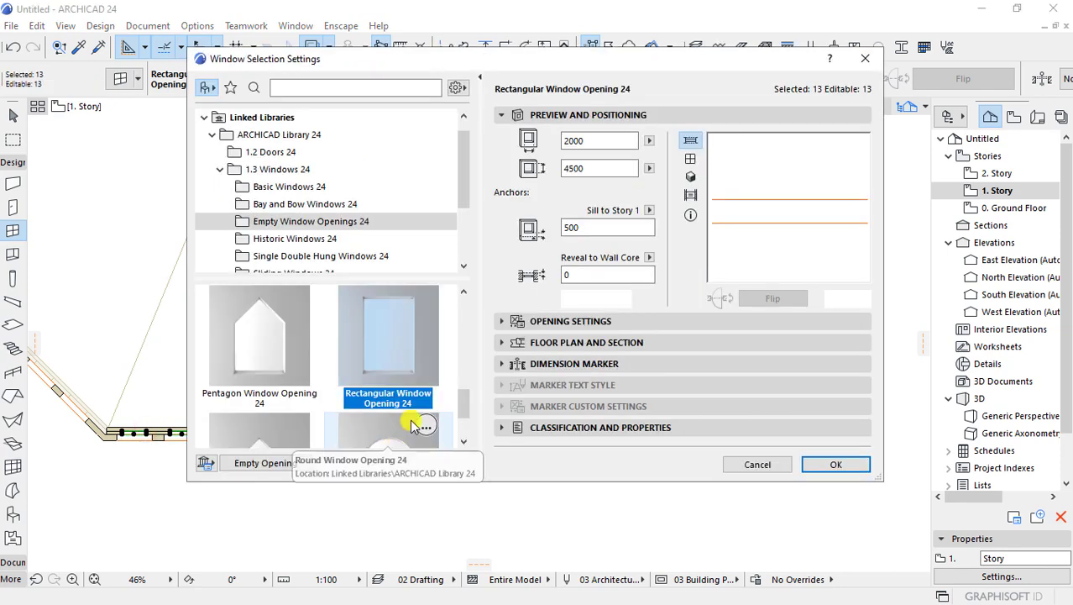
scroll(382, 376, down, 2)
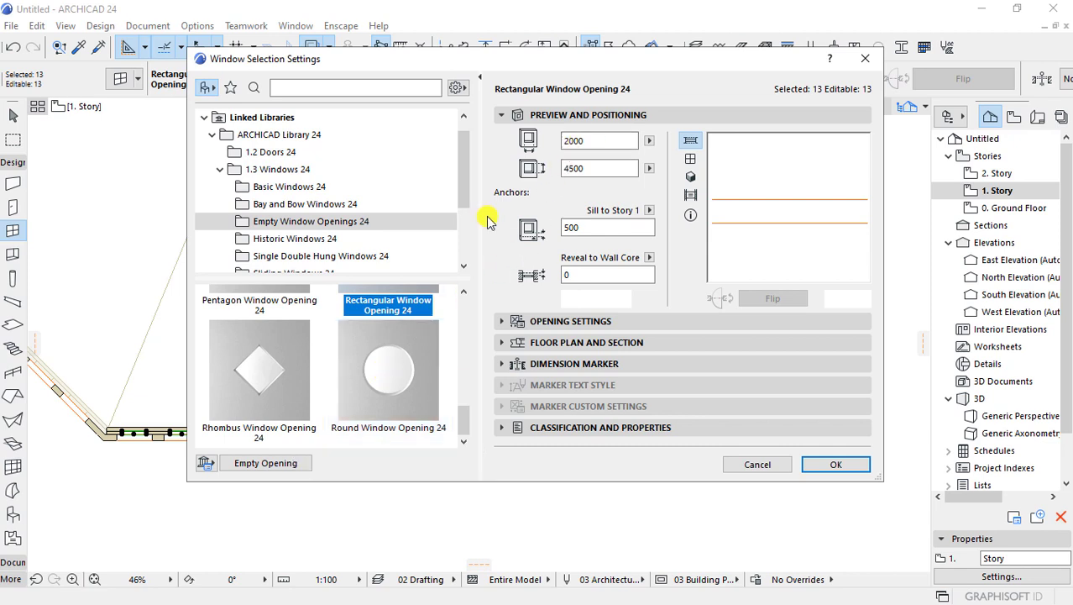
scroll(300, 395, up, 2)
scroll(304, 401, up, 2)
scroll(309, 406, up, 2)
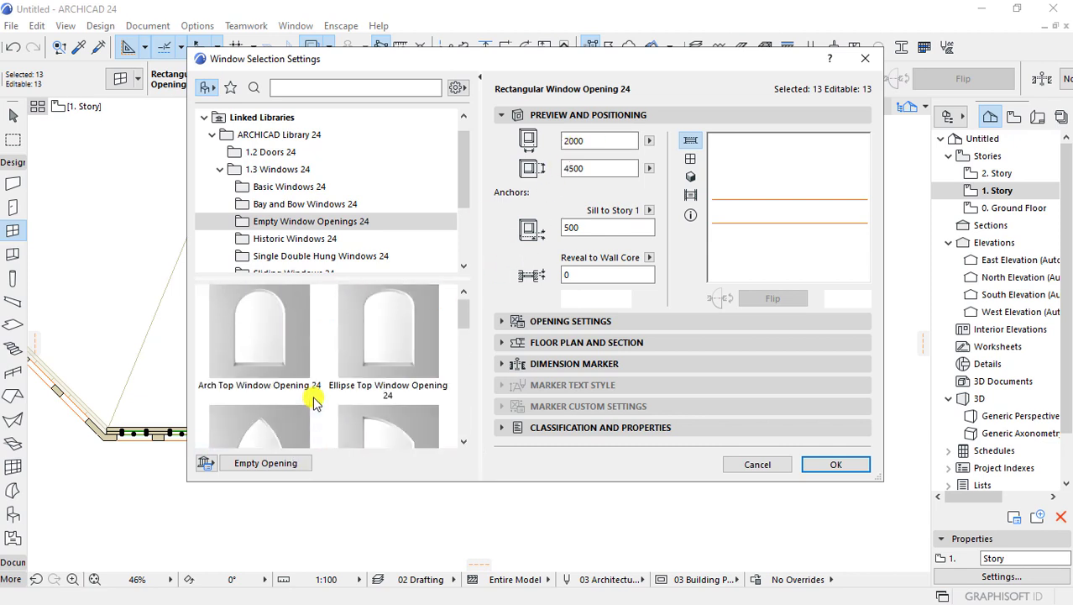
click(293, 296)
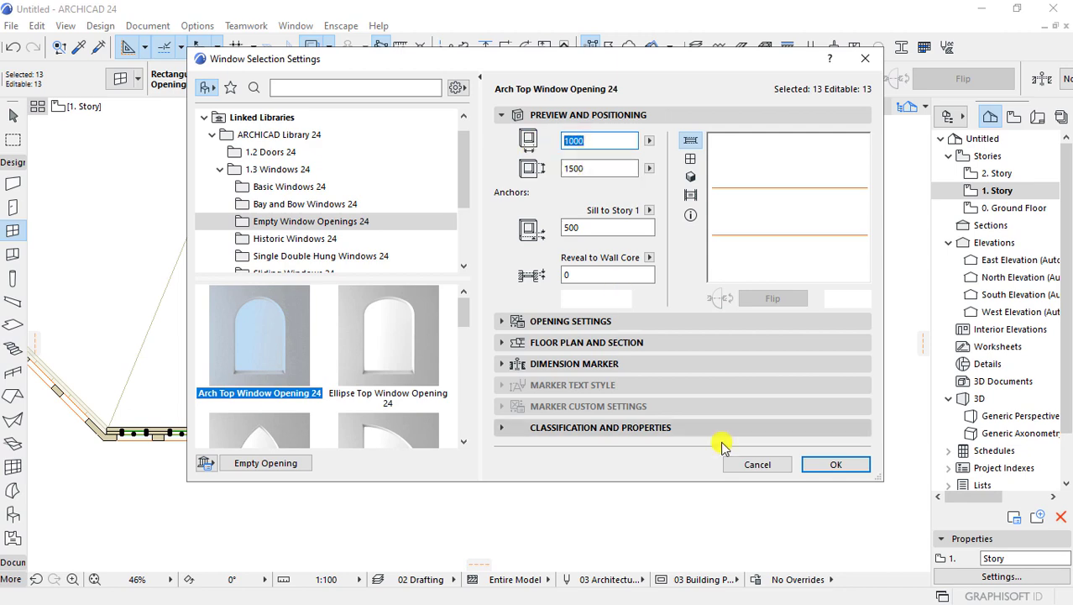
click(747, 466)
- Apply Arch Top Window Opening 24, 2000 wide and 4500 high, to the selected openings
key(ctrl+t)
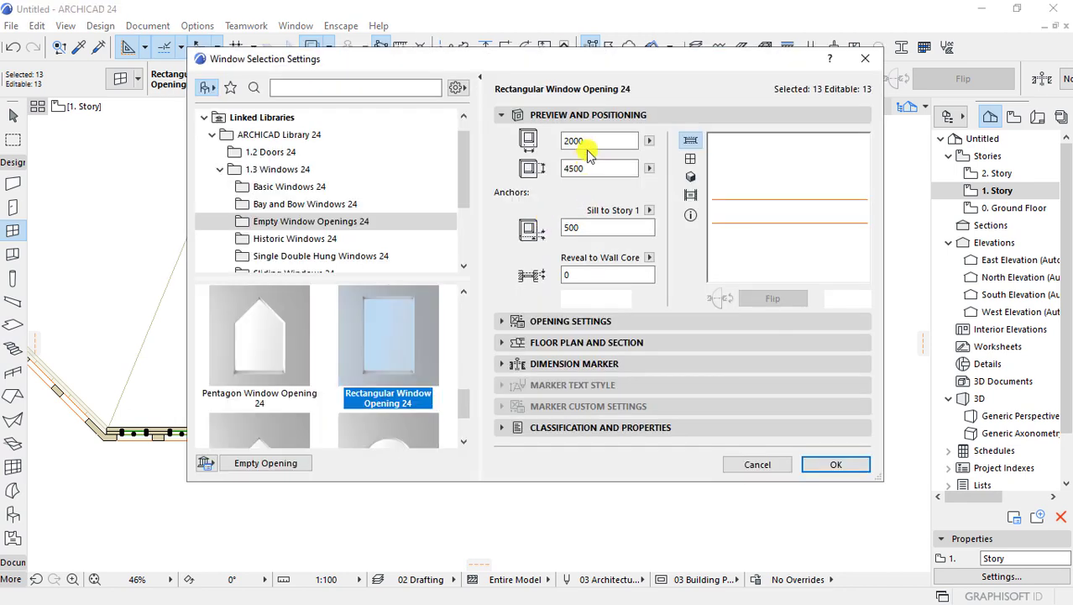
scroll(333, 334, down, 3)
scroll(319, 353, down, 3)
scroll(302, 378, down, 3)
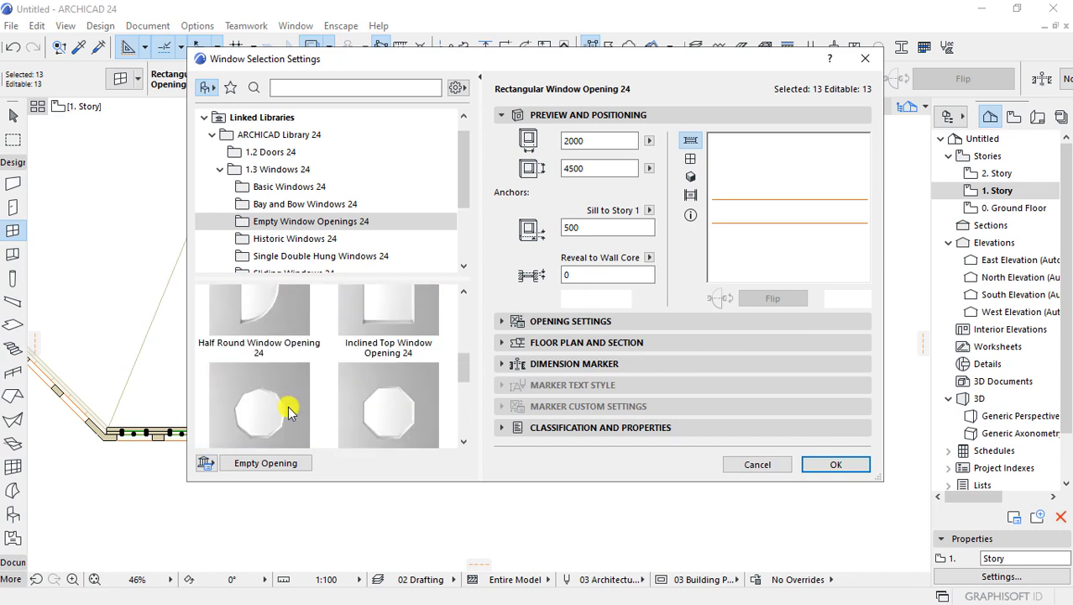
scroll(288, 409, down, 3)
scroll(288, 409, up, 1)
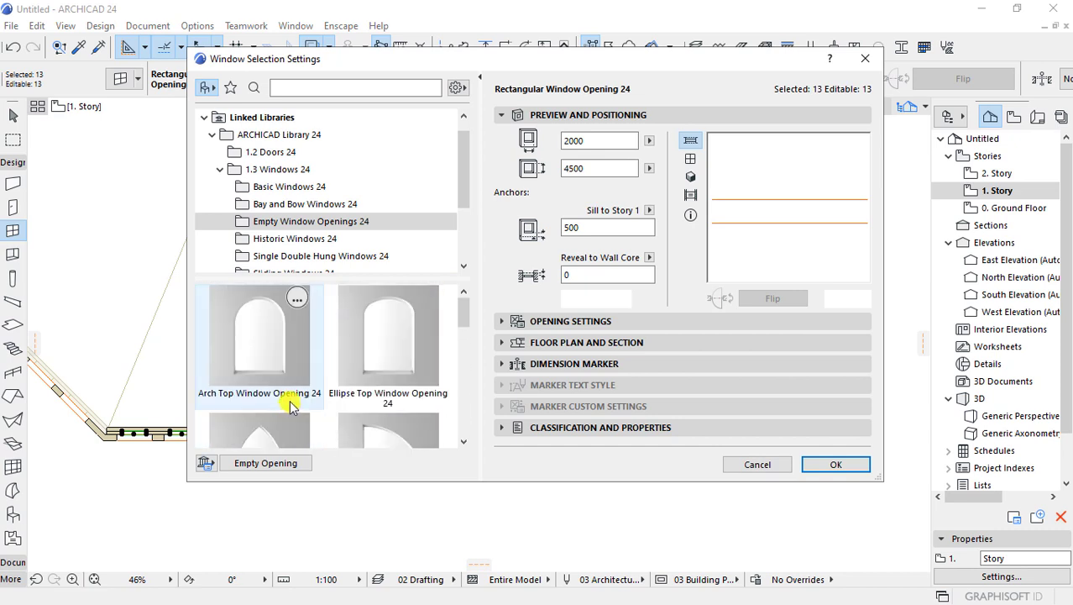
click(274, 354)
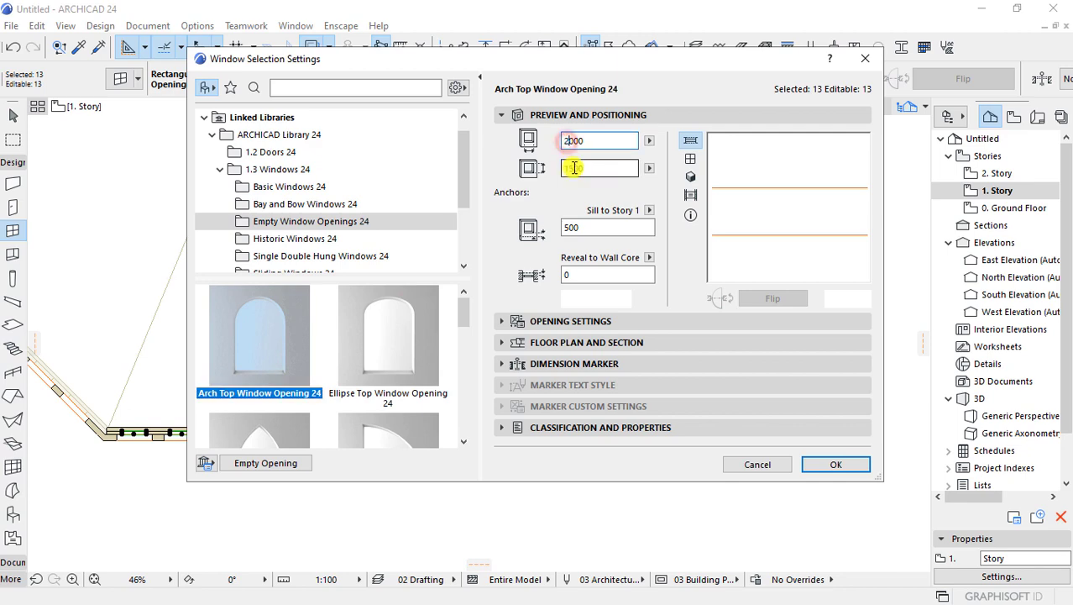
click(559, 170)
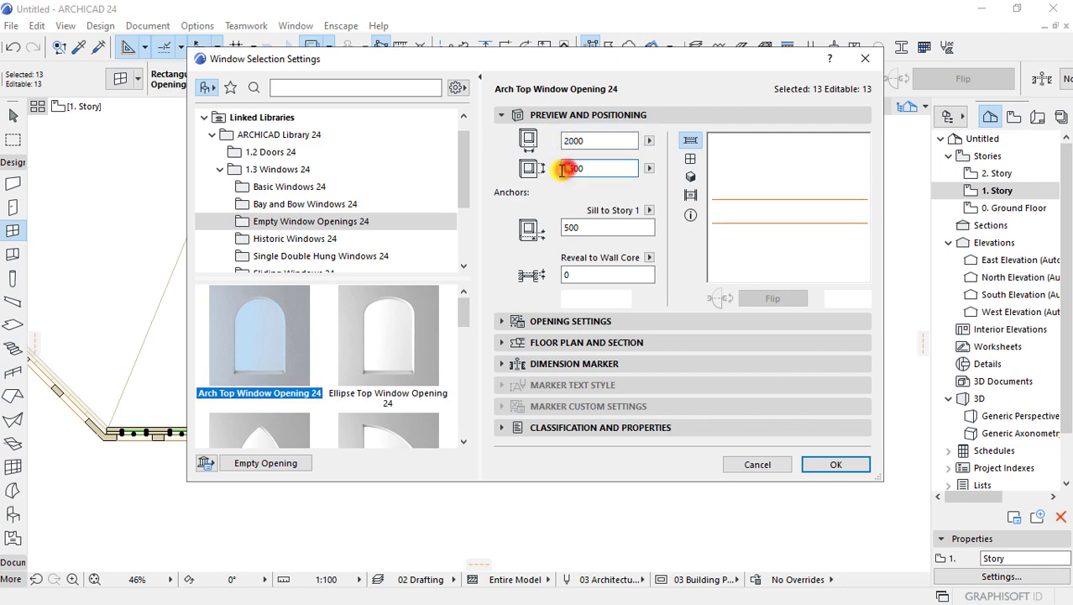
key(Return)
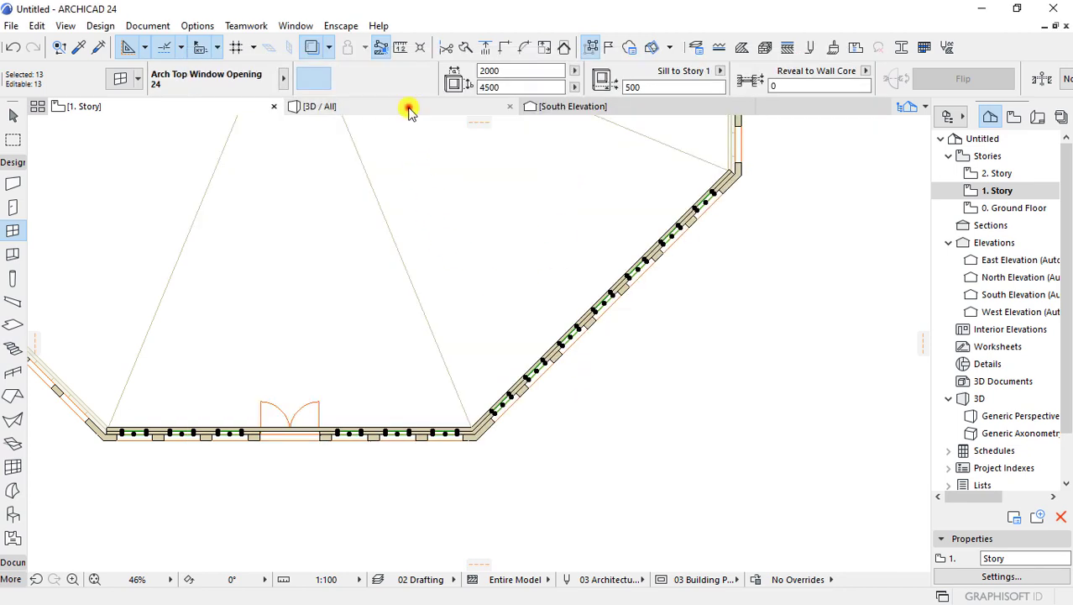
click(408, 108)
mouse_move(509, 395)
shift+middle_down()
mouse_move(635, 399)
mouse_move(491, 378)
mouse_move(424, 388)
mouse_move(592, 394)
mouse_move(582, 386)
mouse_move(521, 394)
mouse_move(606, 398)
mouse_move(515, 400)
mouse_move(559, 383)
mouse_move(297, 371)
mouse_move(236, 298)
shift+middle_up()
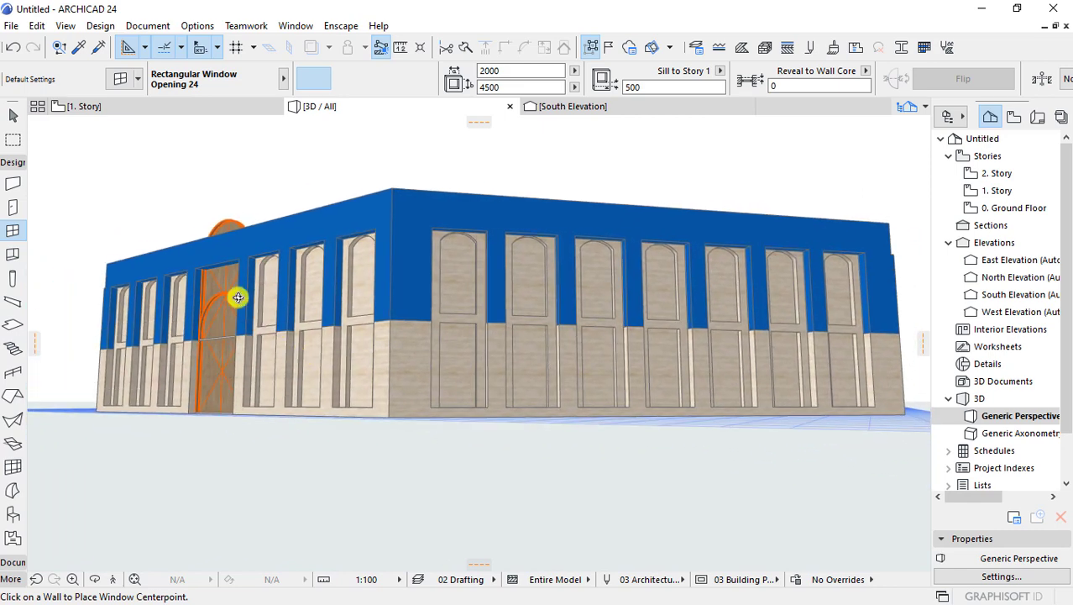
click(111, 104)
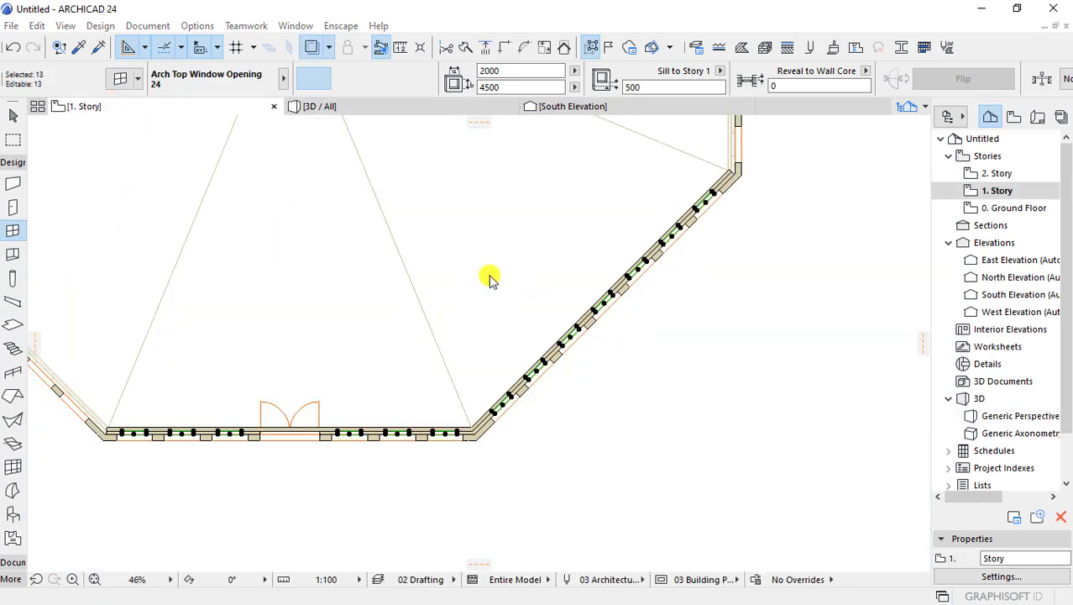
key(ctrl+t)
click(540, 321)
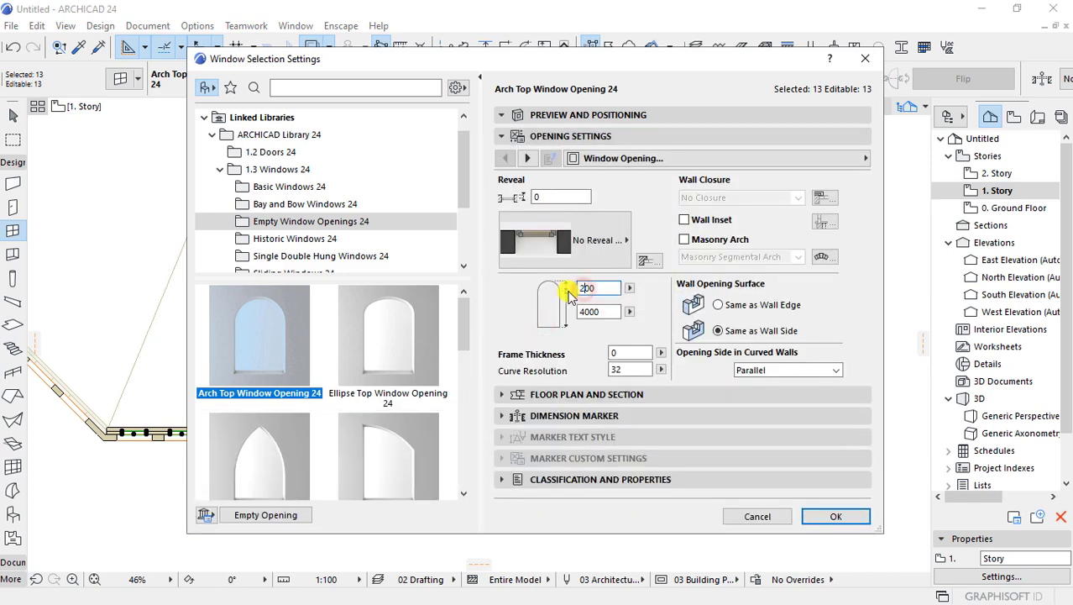
key(Return)
click(368, 106)
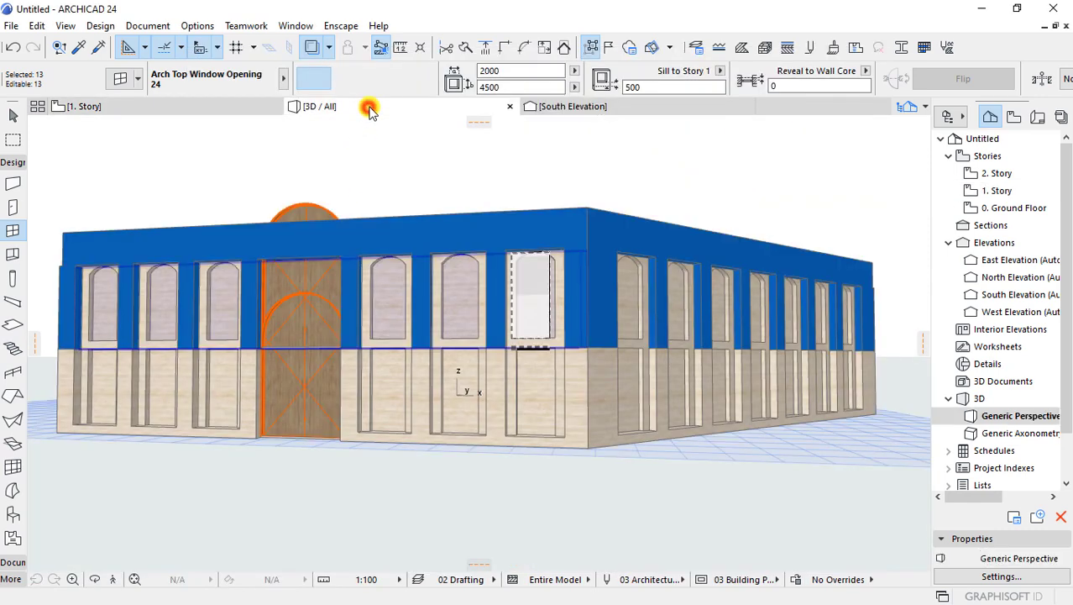
mouse_move(298, 290)
shift+middle_down()
mouse_move(538, 291)
mouse_move(477, 285)
mouse_move(500, 286)
shift+middle_up()
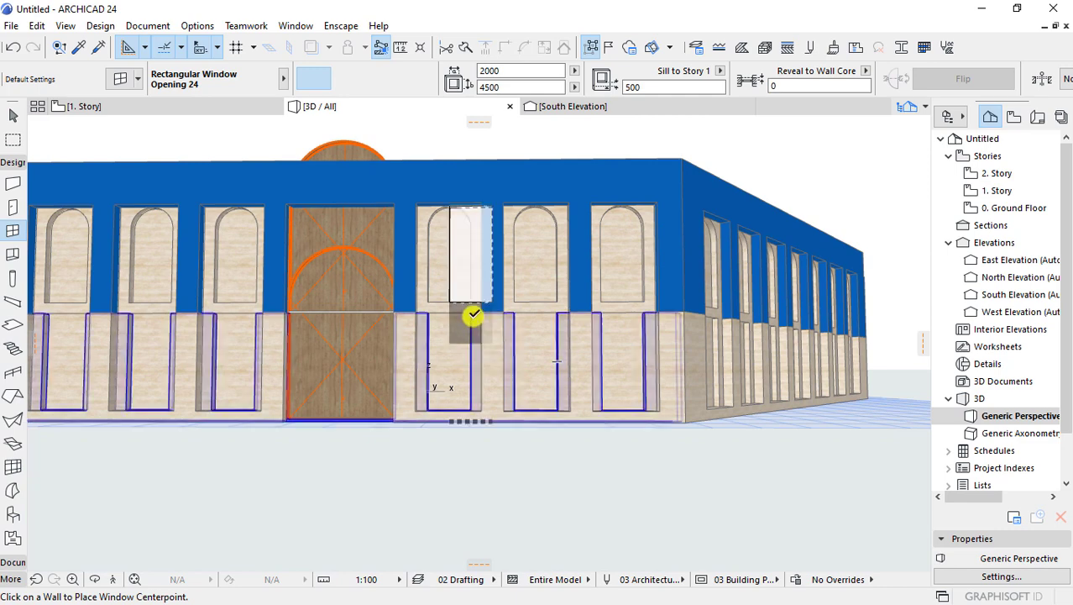
key(Escape)
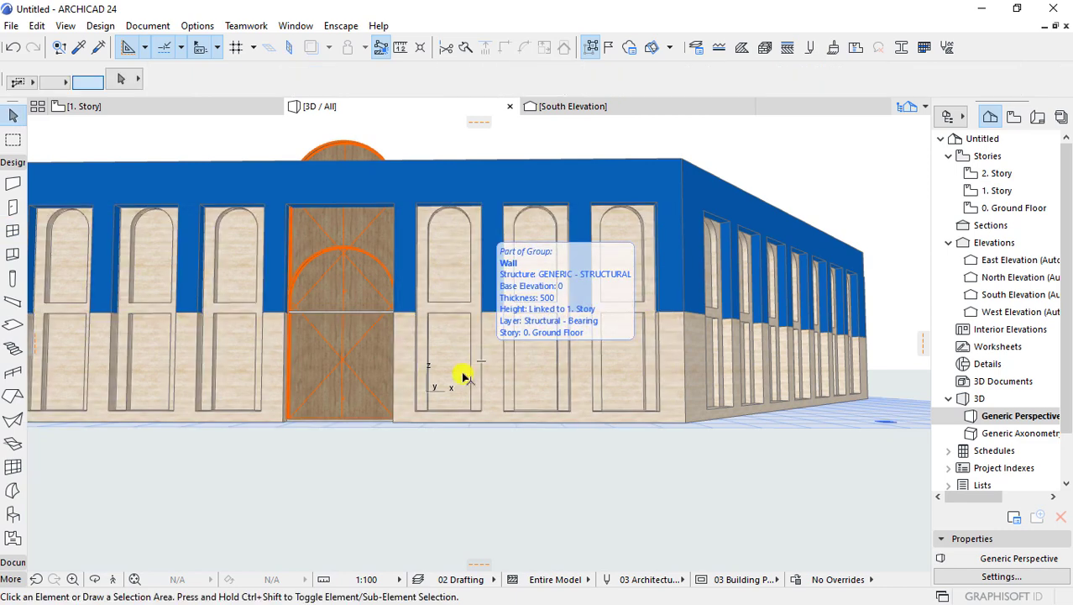
click(471, 320)
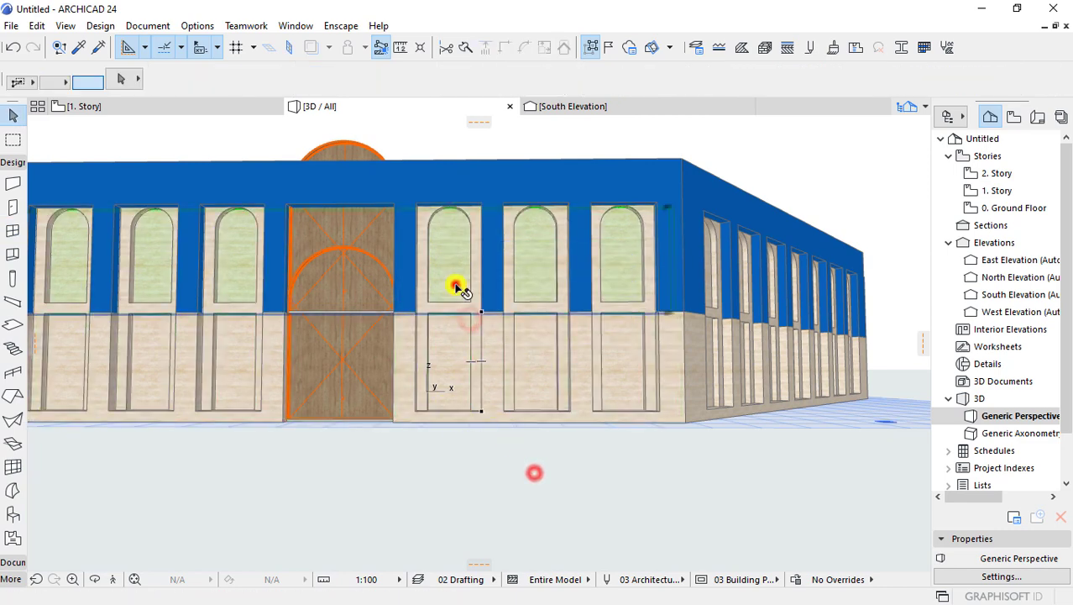
click(476, 295)
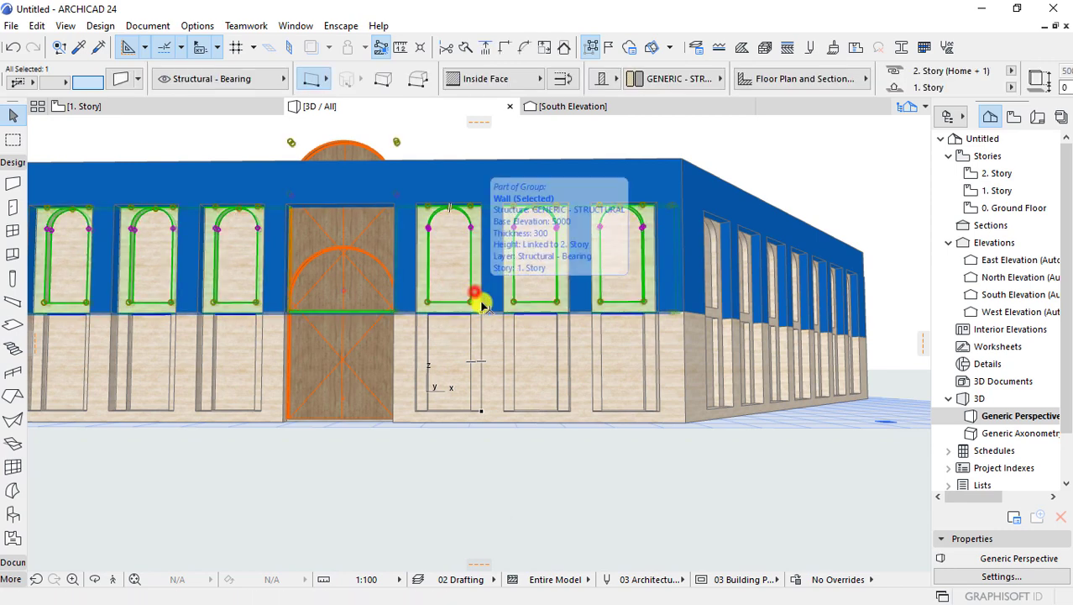
click(560, 477)
- Apply a 300 sill to the selected arch-top openings and check the front facade in 3D
key(F2)
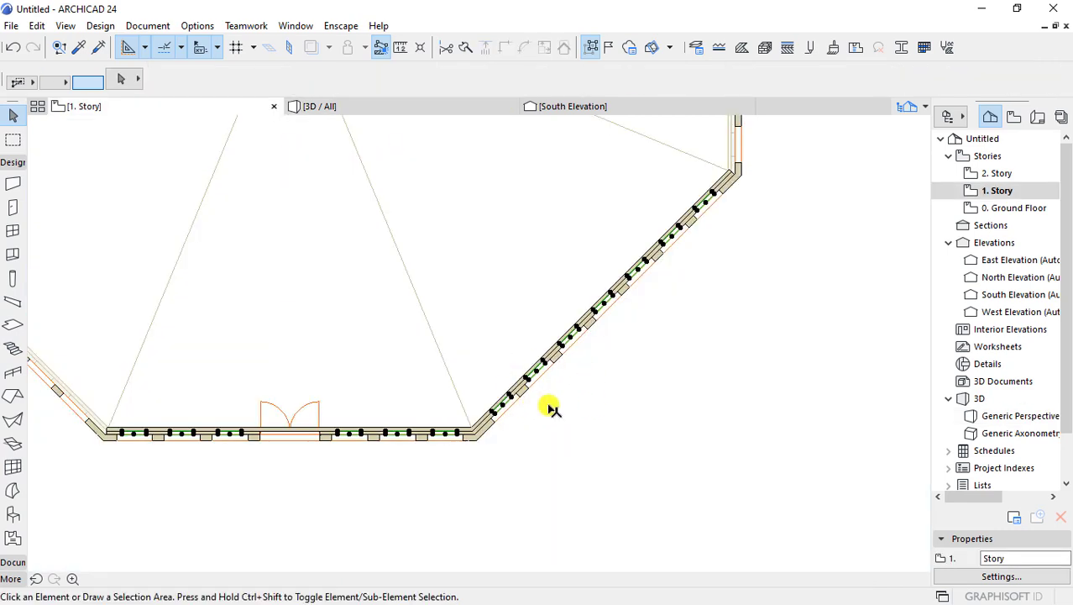
key(ctrl+t)
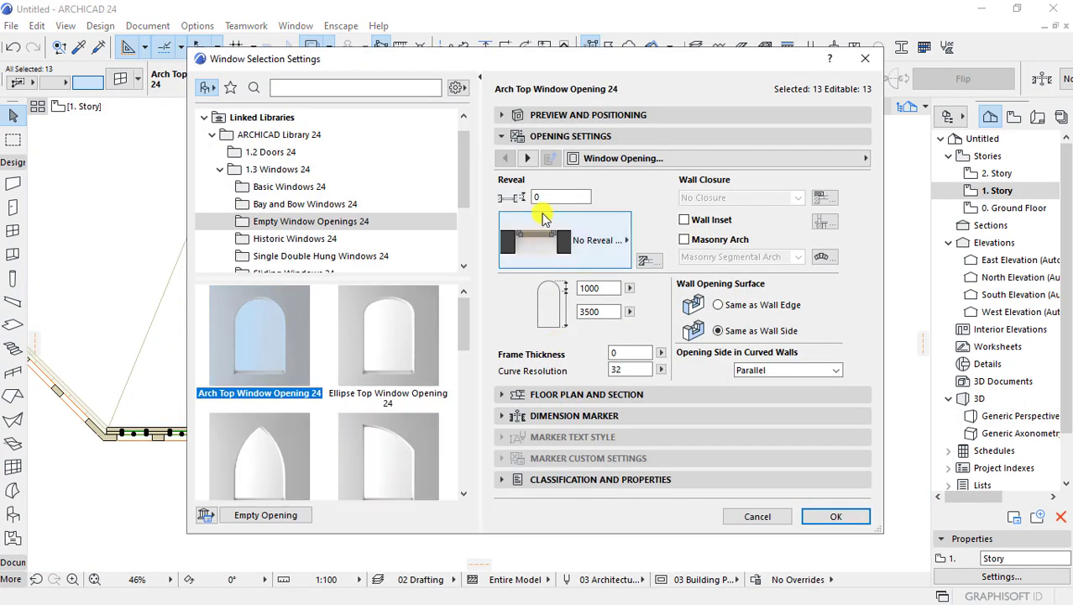
click(542, 115)
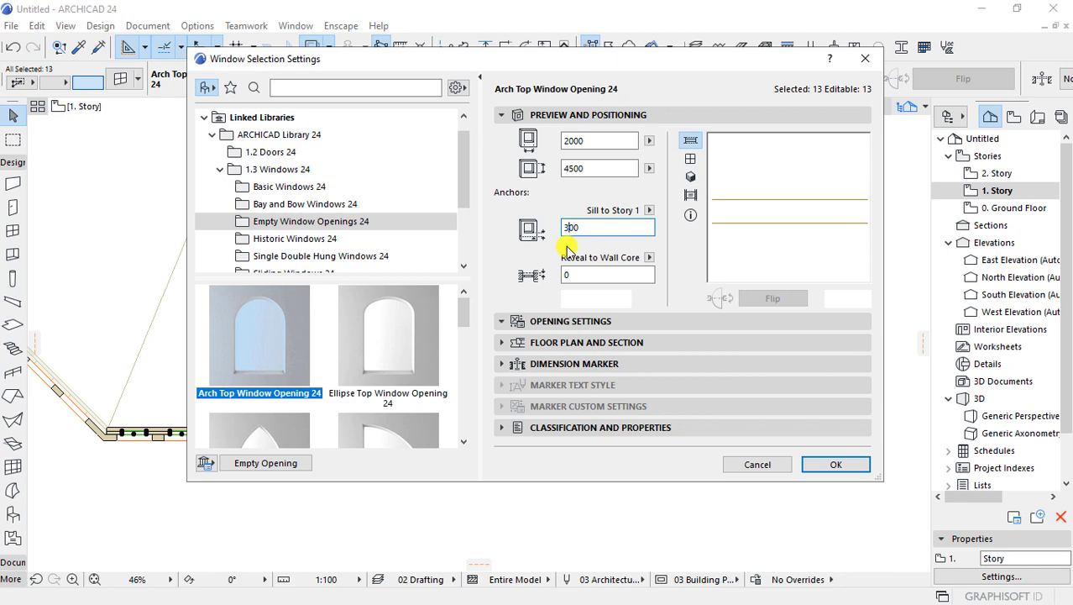
key(Return)
click(394, 107)
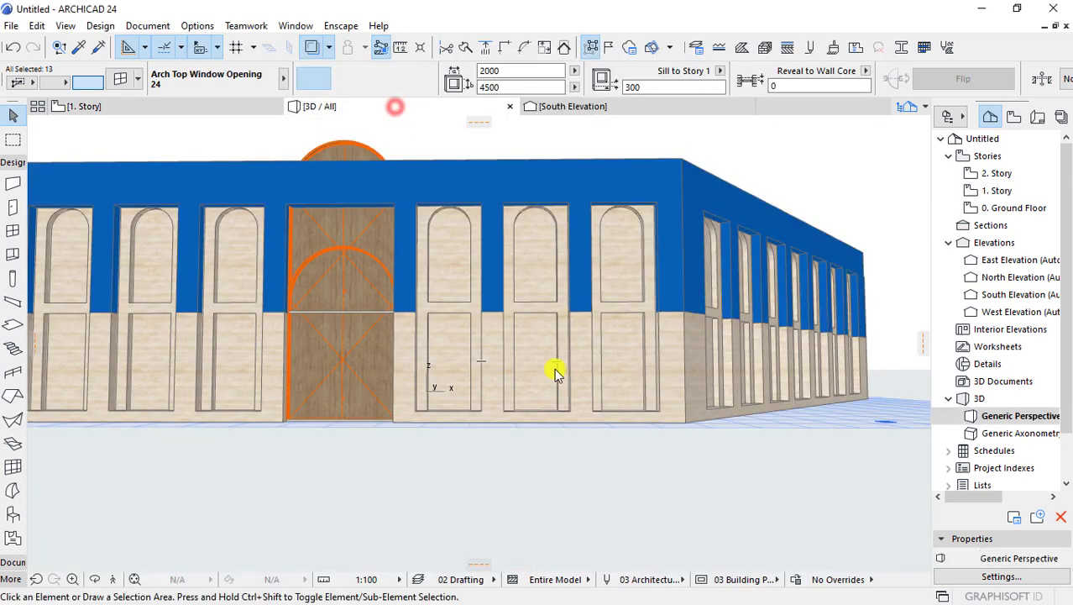
mouse_move(568, 454)
shift+middle_down()
mouse_move(616, 443)
mouse_move(462, 425)
mouse_move(613, 430)
mouse_move(623, 450)
mouse_move(580, 441)
shift+middle_up()
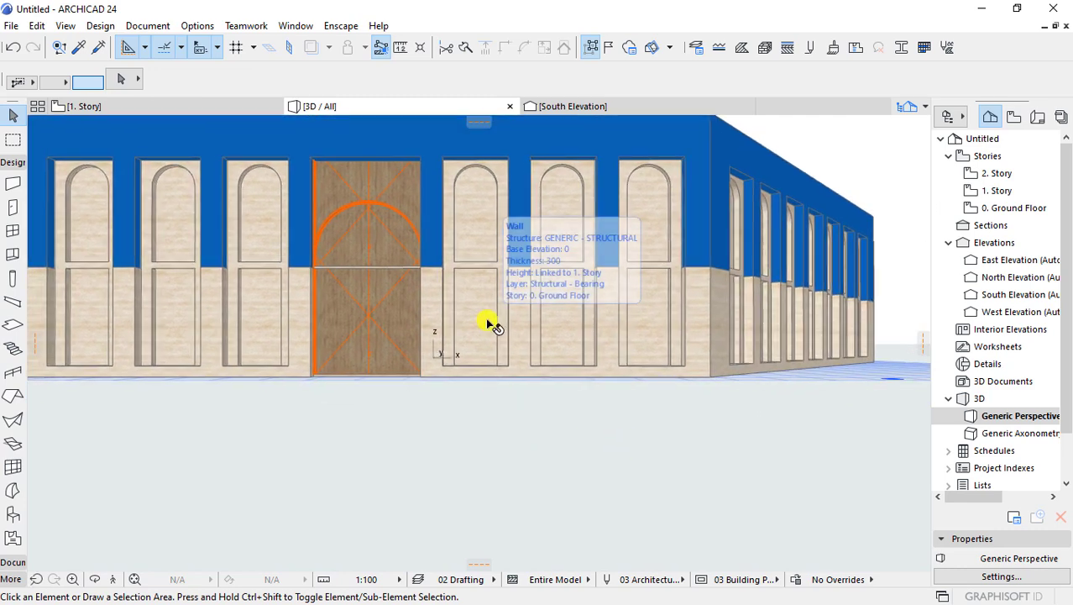
- Set the arch-top openings to 4300 high with a 500 sill, and verify them in 3D
key(F2)
double_click(546, 376)
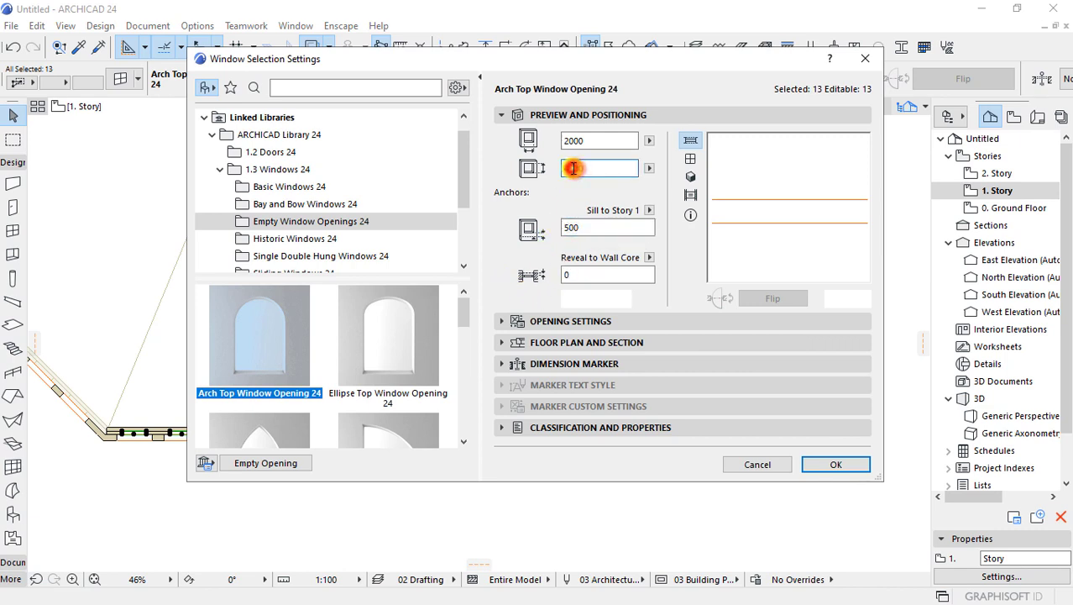
click(831, 462)
click(366, 109)
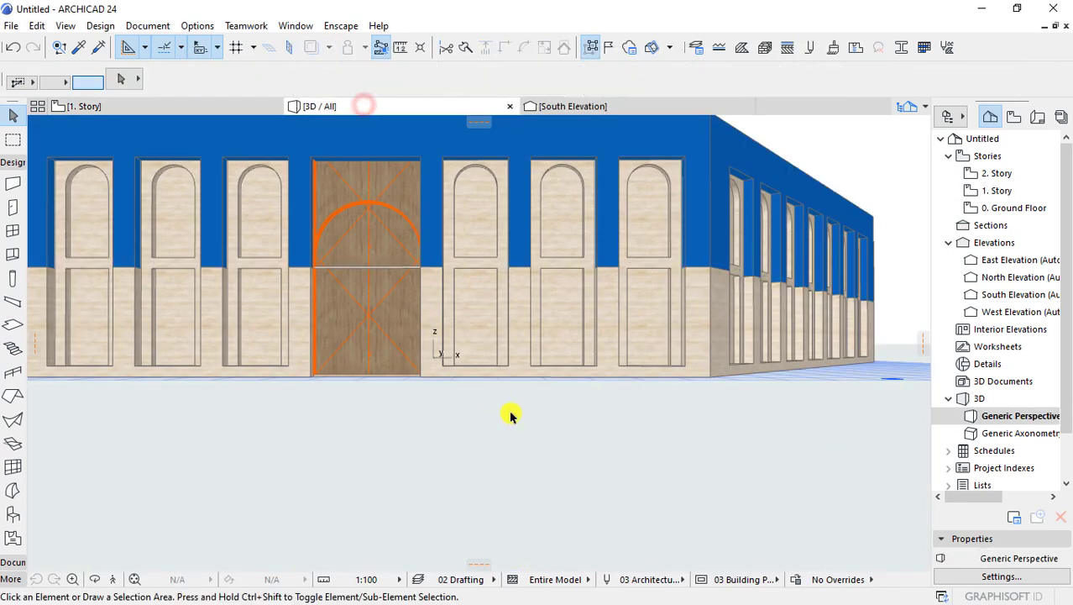
shift+middle_drag(521, 393, 328, 362)
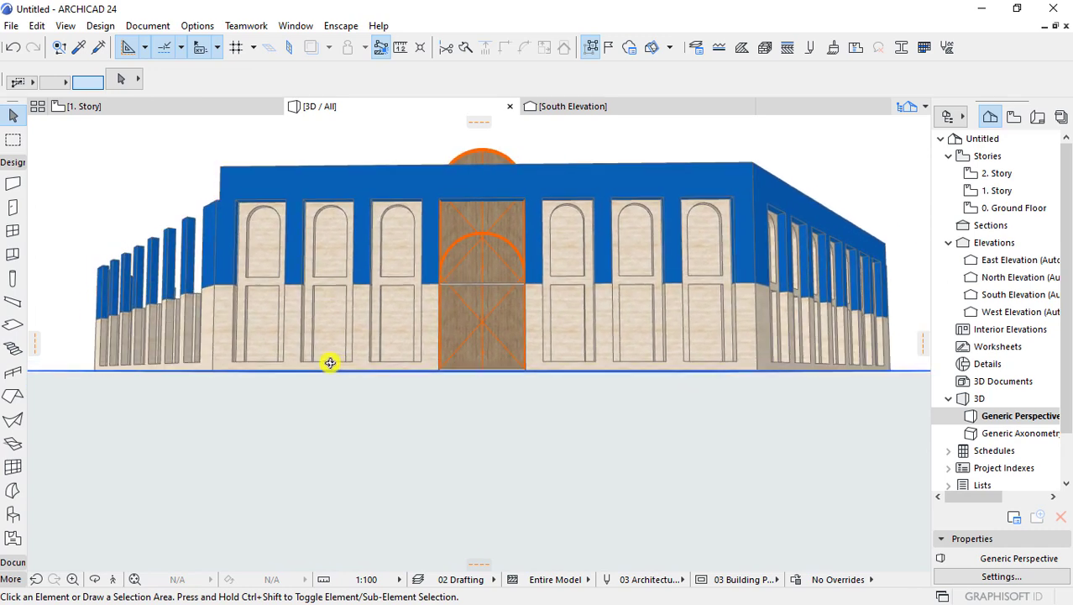
scroll(588, 393, up, 2)
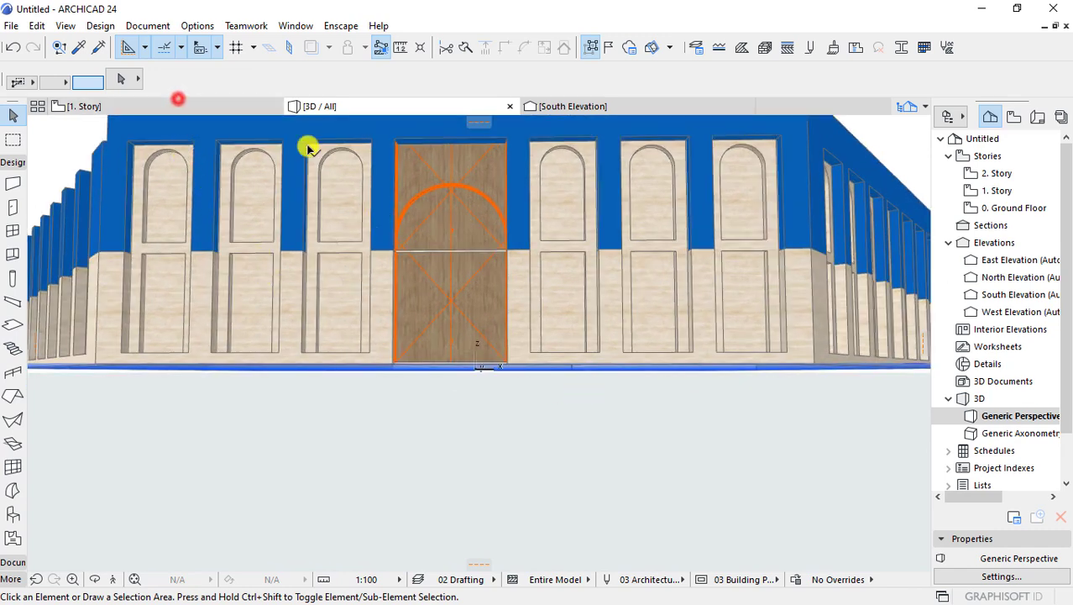
click(189, 102)
- Select the straight bottom wall and its adjoining diagonal wall on 1. Story
scroll(304, 431, up, 3)
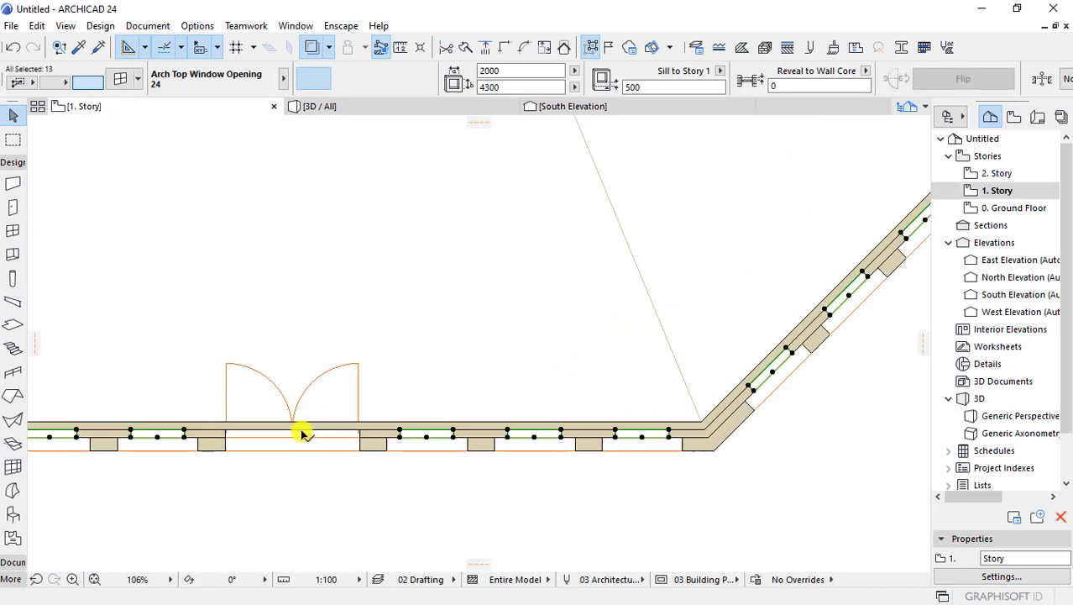
scroll(305, 431, up, 1)
click(487, 334)
click(386, 427)
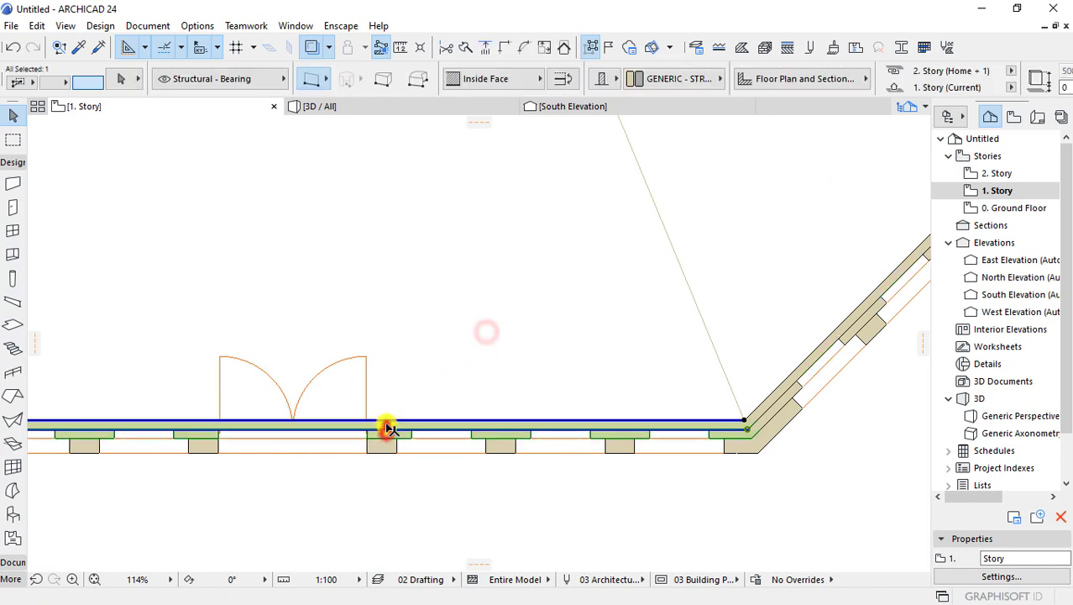
shift+click(770, 393)
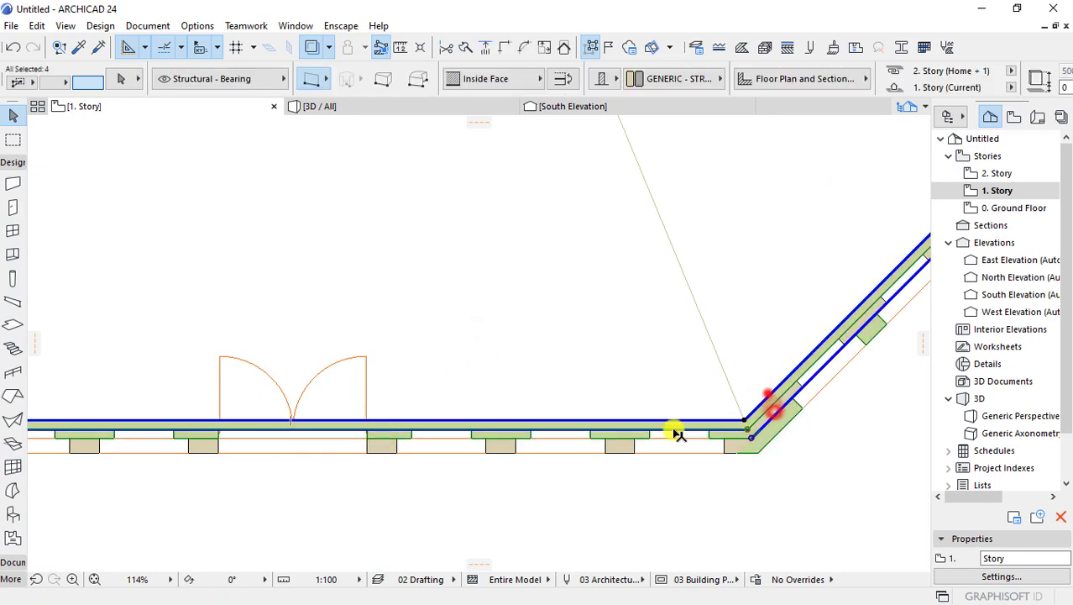
scroll(678, 432, down, 5)
middle_drag(696, 438, 590, 507)
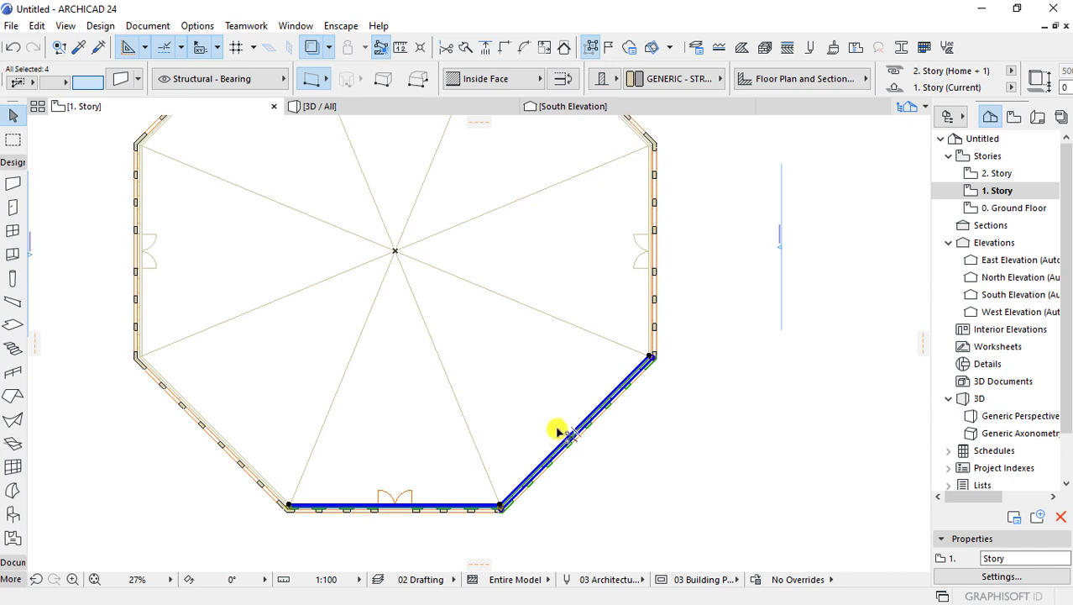
middle_drag(506, 365, 544, 368)
- Rotate multiple copies of the two walls around the octagon centre, then go to 0. Ground Floor
key(ctrl+e)
click(434, 253)
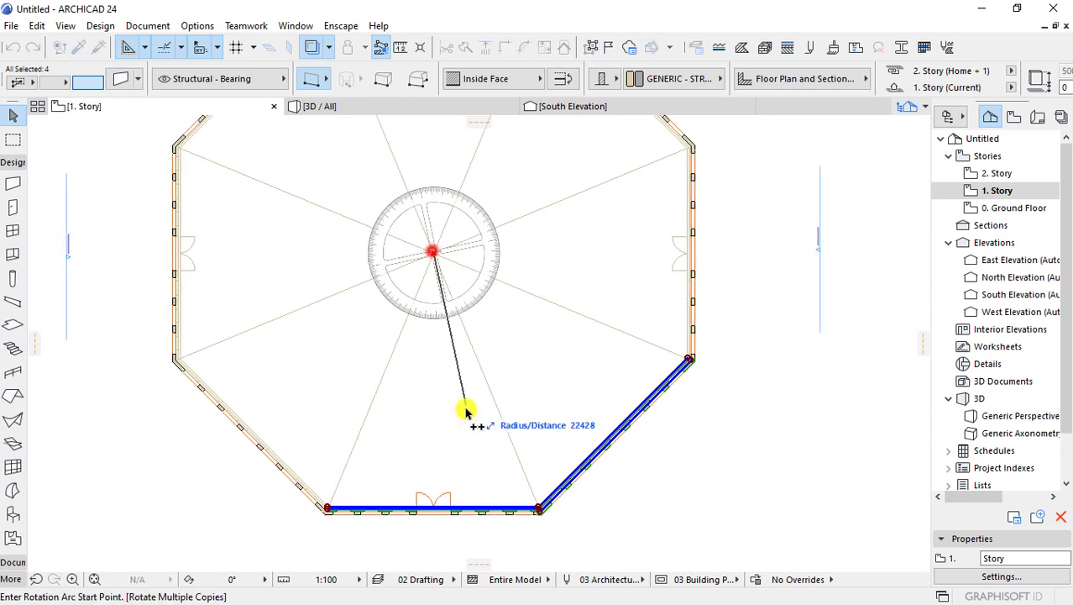
click(350, 454)
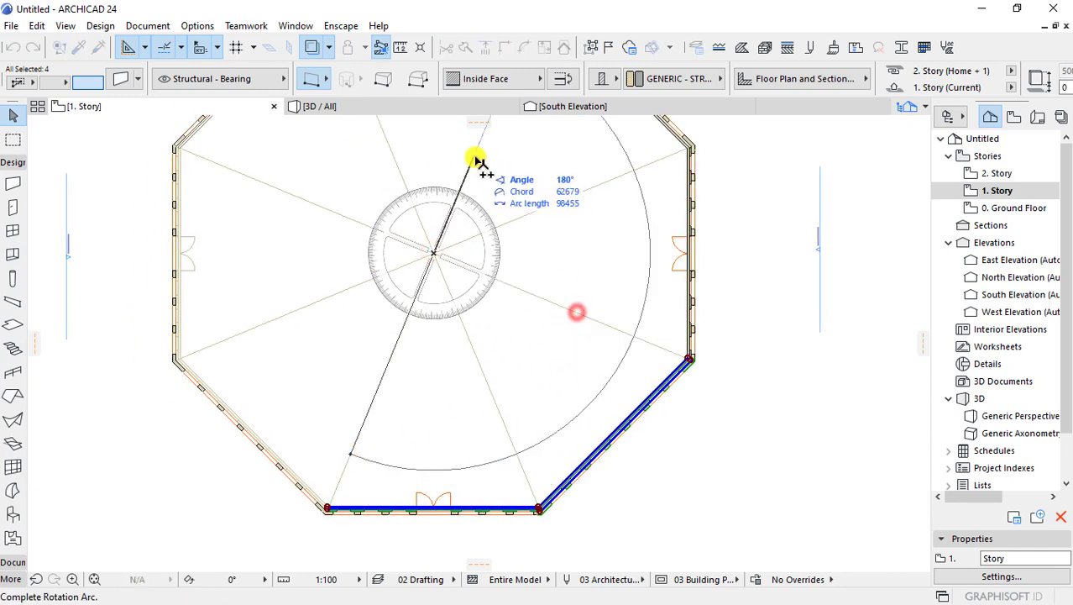
click(326, 210)
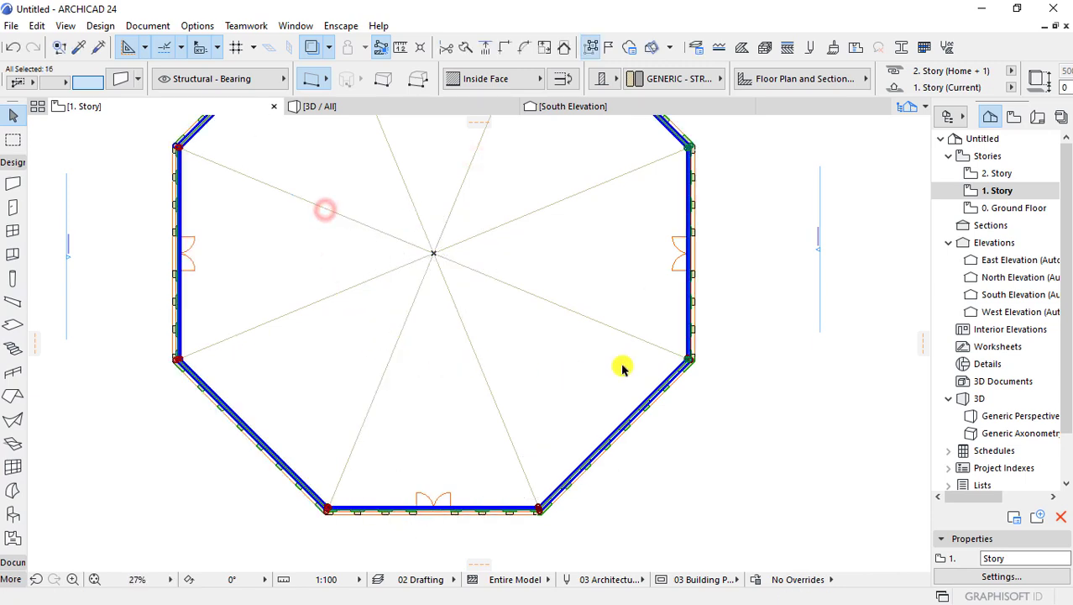
click(852, 343)
click(1002, 209)
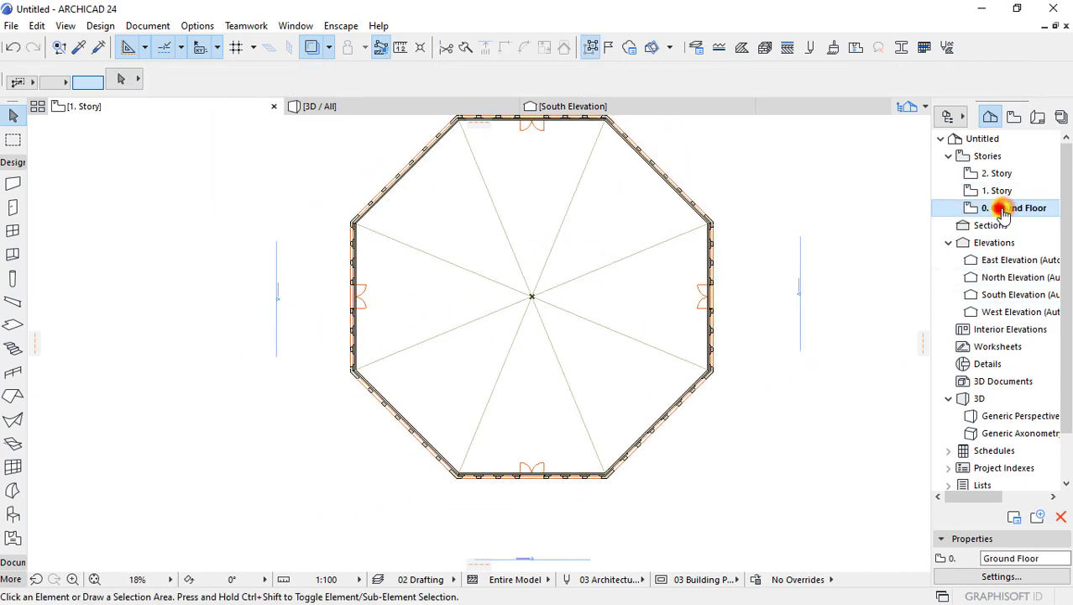
- Select the windows in the ground-floor bottom wall and the diagonal wall
scroll(527, 468, up, 5)
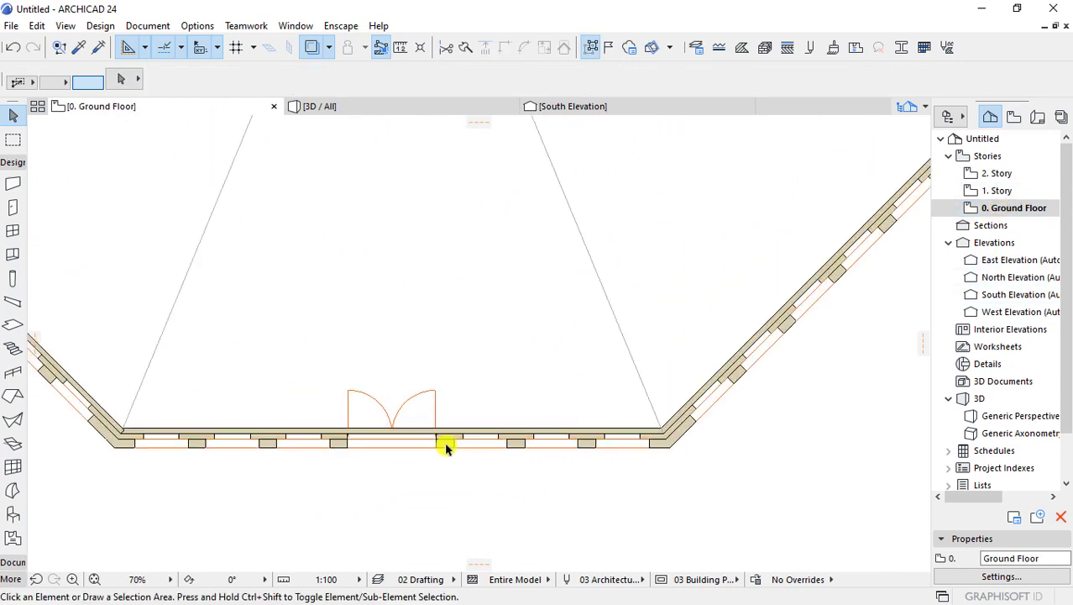
scroll(446, 438, up, 2)
middle_drag(450, 412, 517, 326)
scroll(462, 377, down, 3)
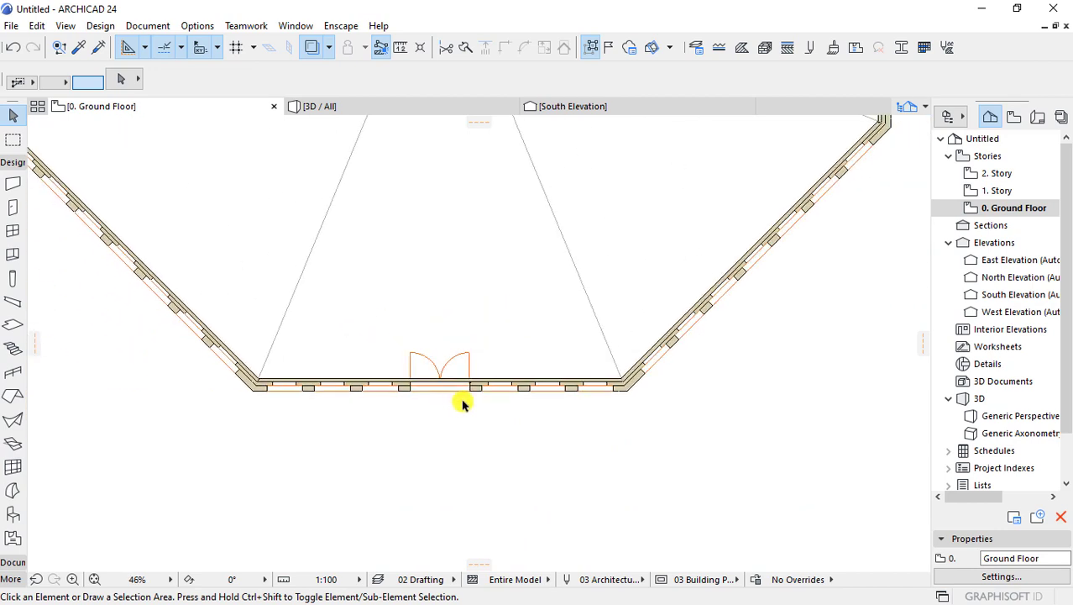
click(512, 383)
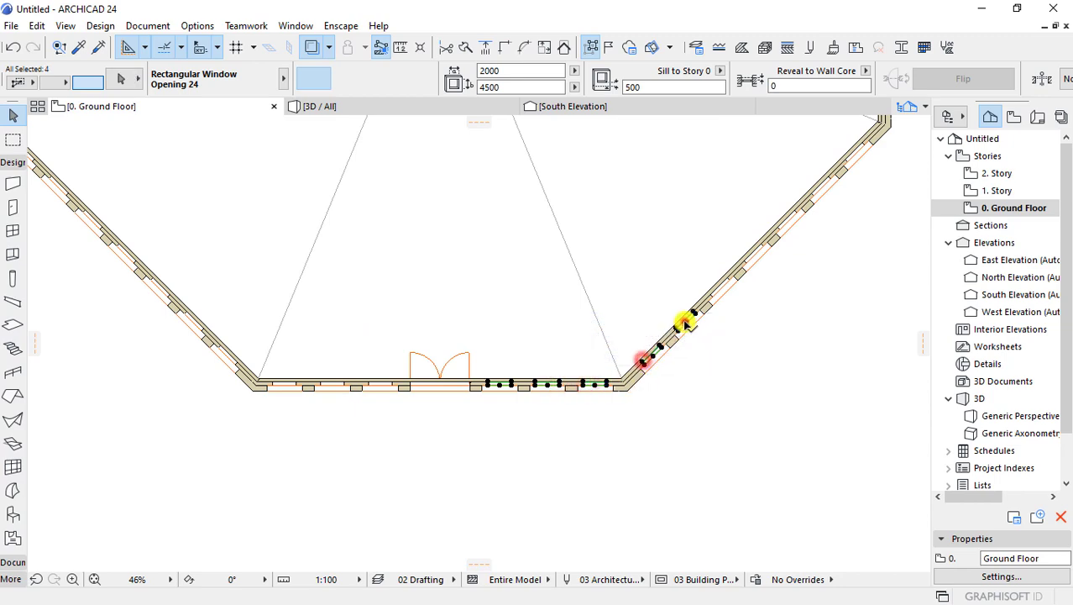
shift+click(686, 322)
scroll(686, 322, down, 3)
scroll(630, 353, up, 3)
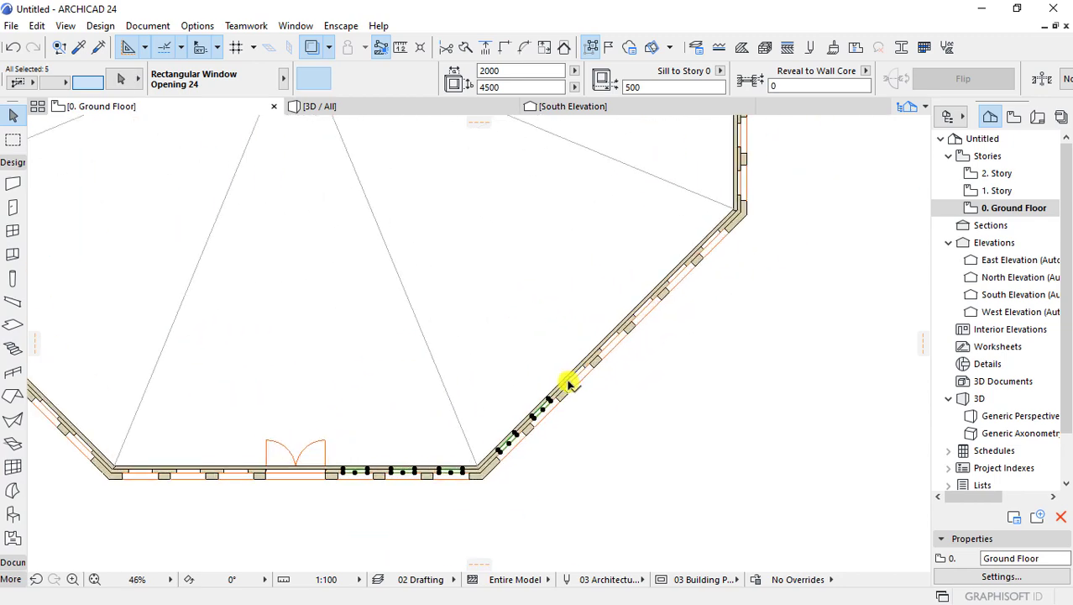
- Open Find & Select and try the All 2D Elements set before returning to the custom window criteria
key(ctrl+f)
click(521, 454)
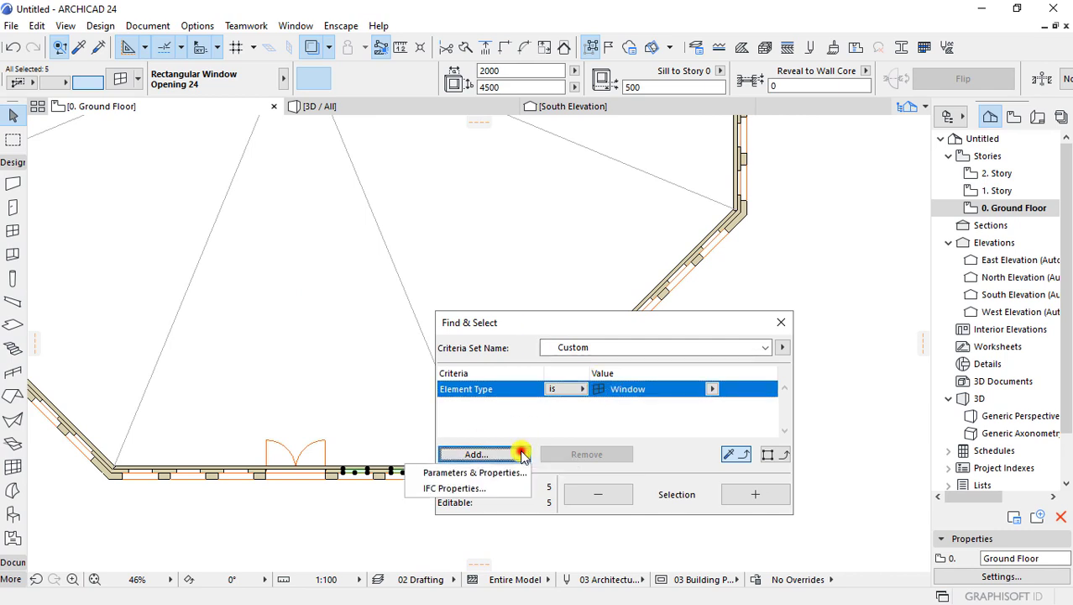
click(522, 455)
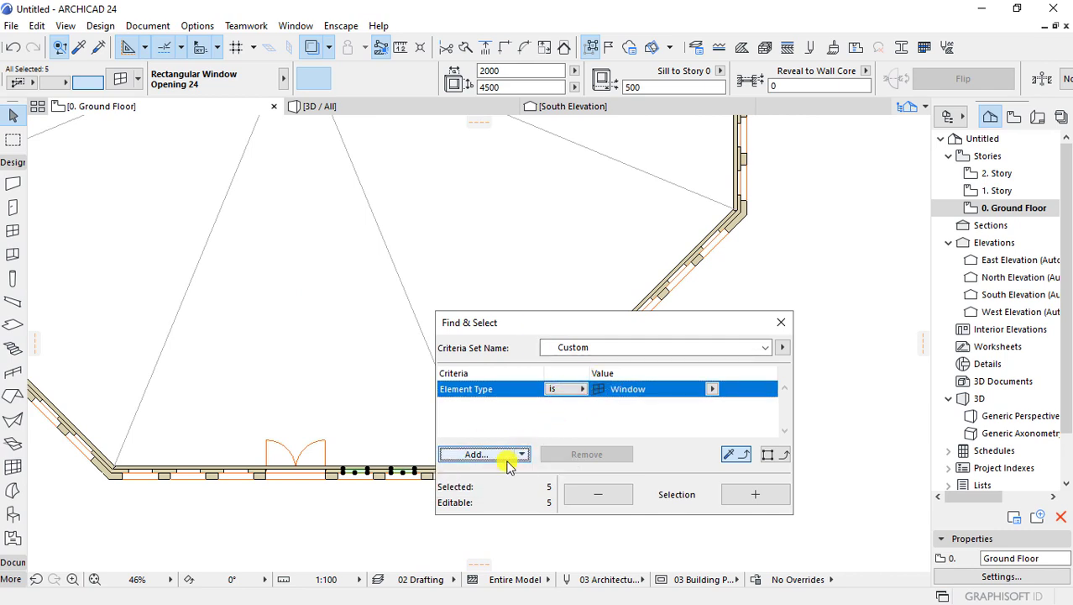
click(613, 348)
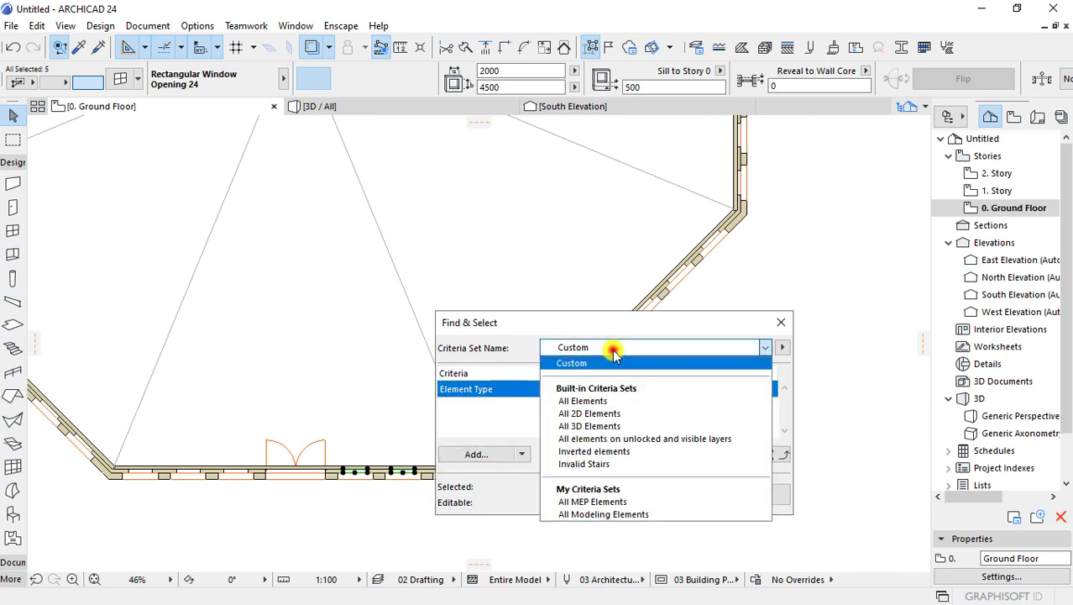
click(607, 414)
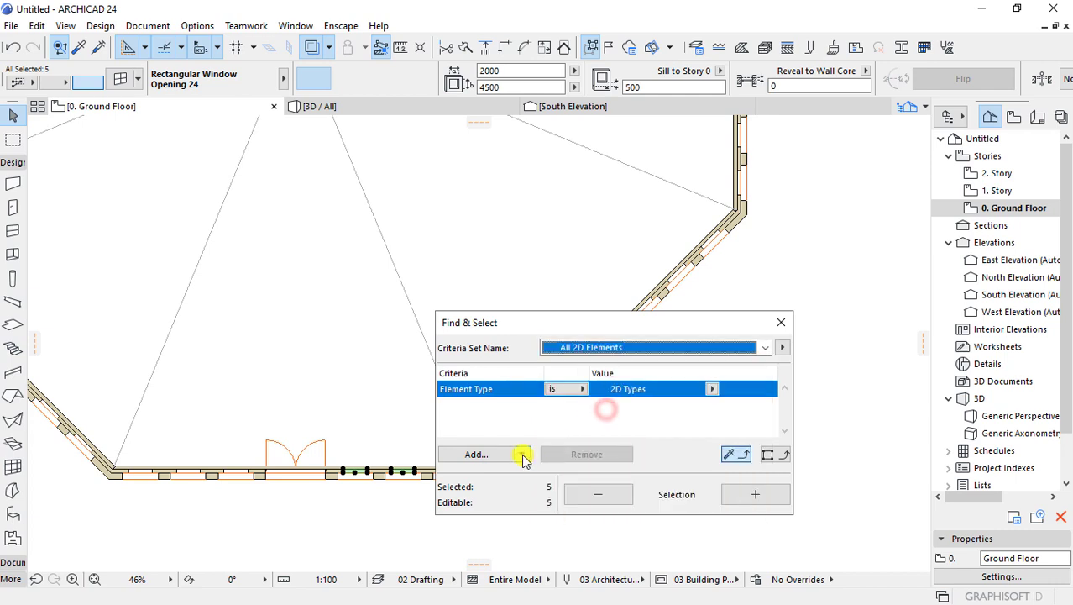
click(522, 455)
click(588, 347)
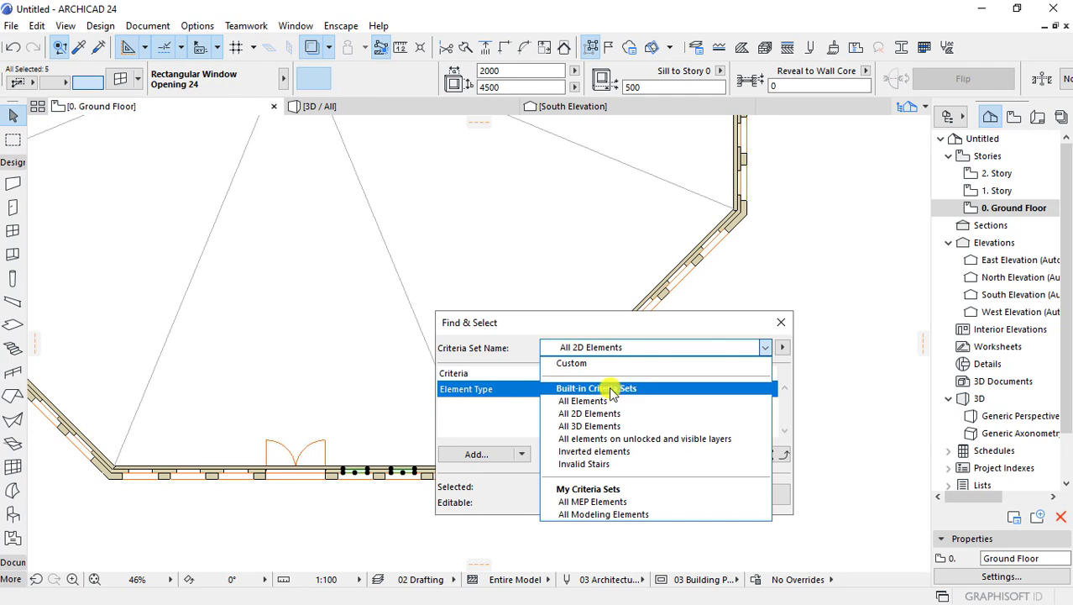
click(592, 364)
- Add Height and Jamb Width1 criteria filled from the selected window, and select matching windows
click(528, 454)
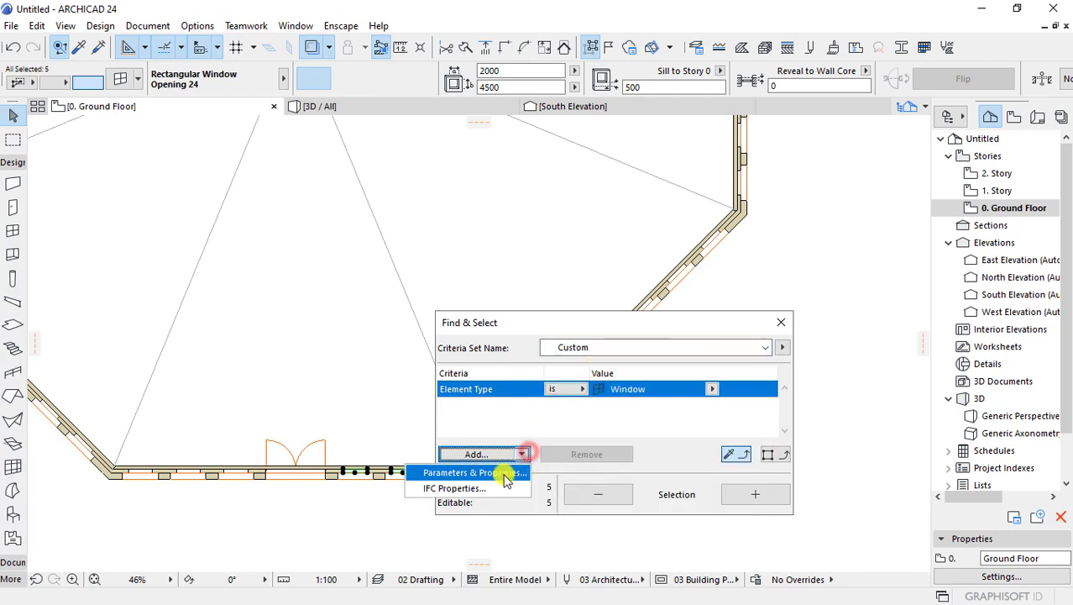
click(504, 472)
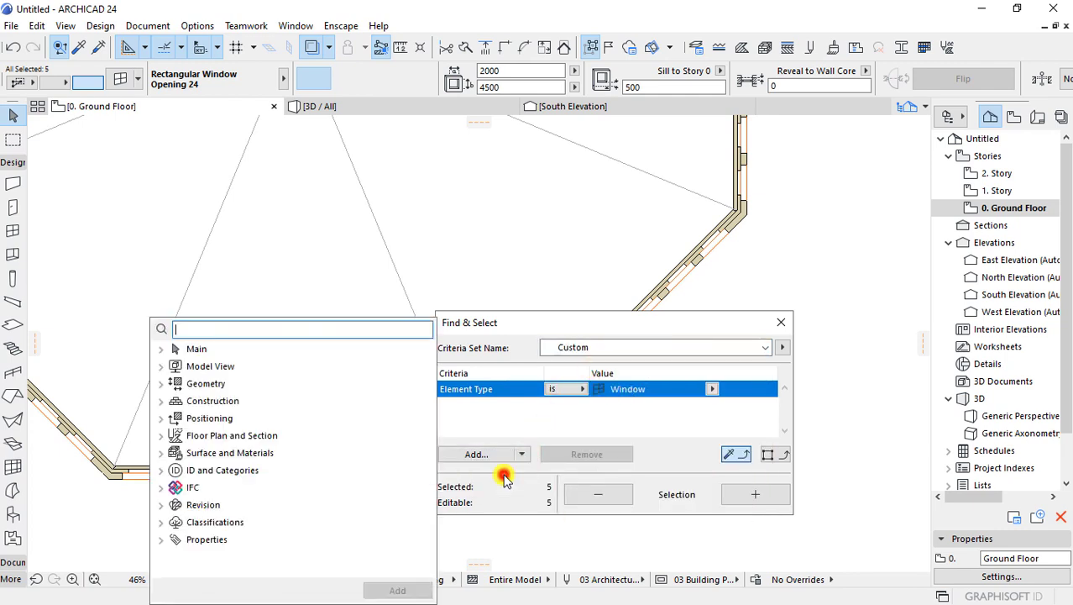
click(162, 384)
click(208, 335)
double_click(207, 335)
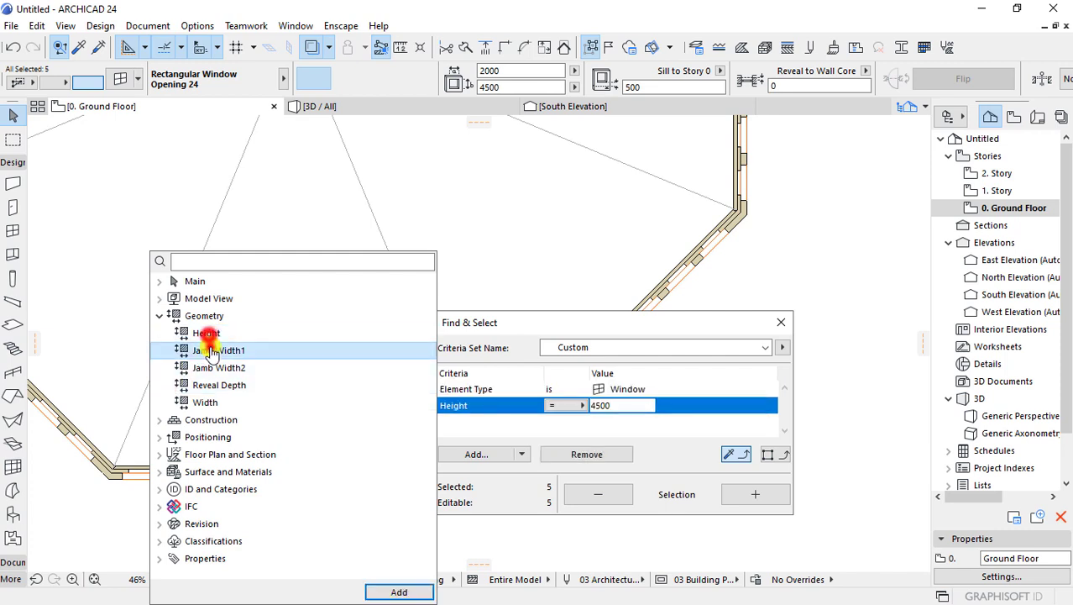
double_click(214, 352)
click(780, 454)
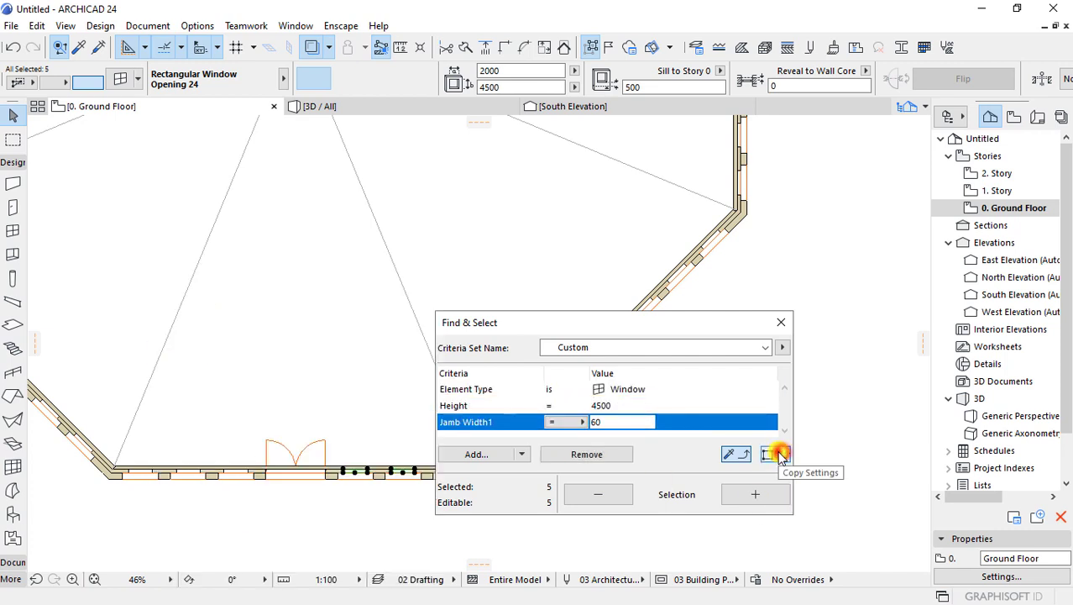
click(774, 496)
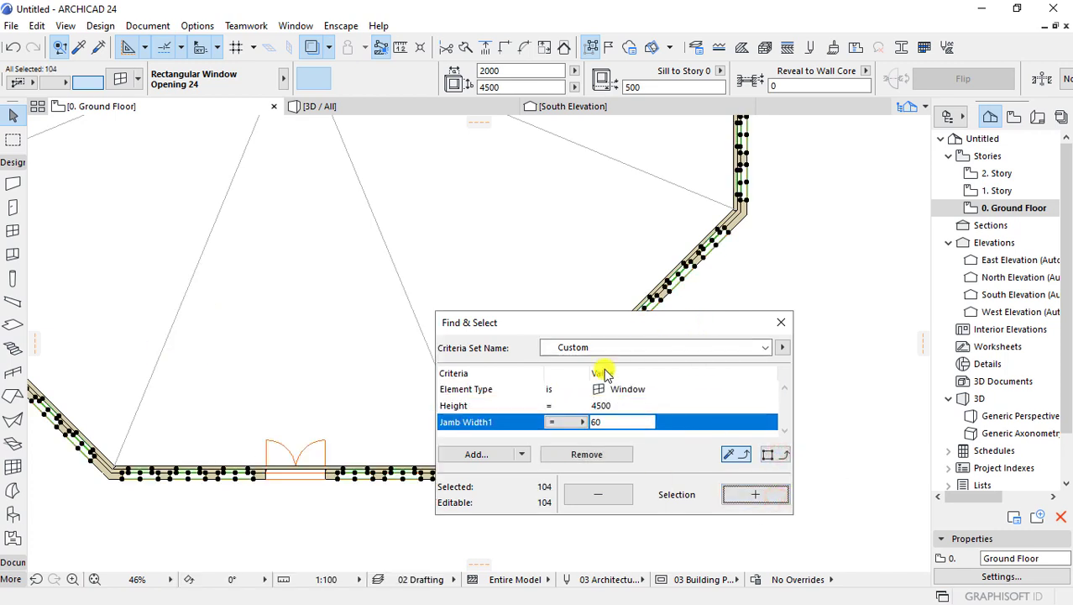
- Add a Width criterion from a diagonal-wall window and select all 52 matching openings
click(605, 253)
click(668, 286)
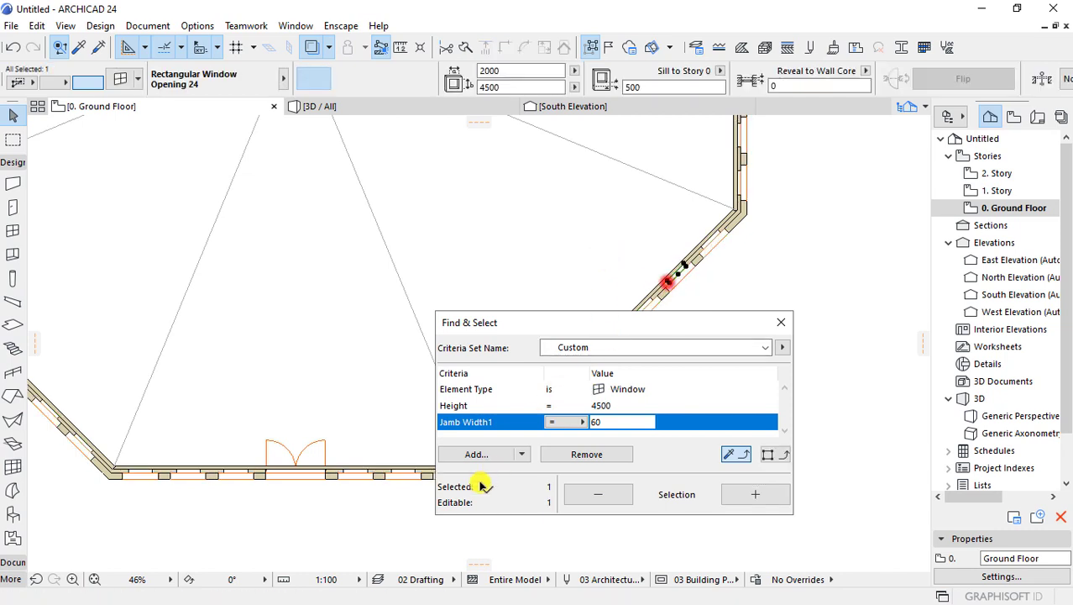
click(498, 453)
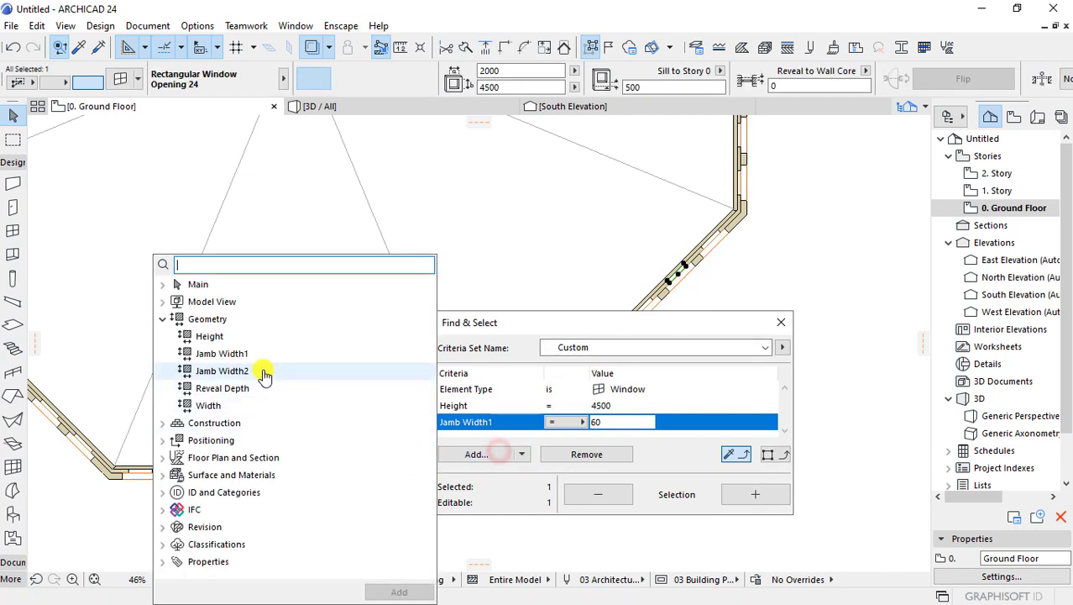
double_click(210, 404)
click(789, 454)
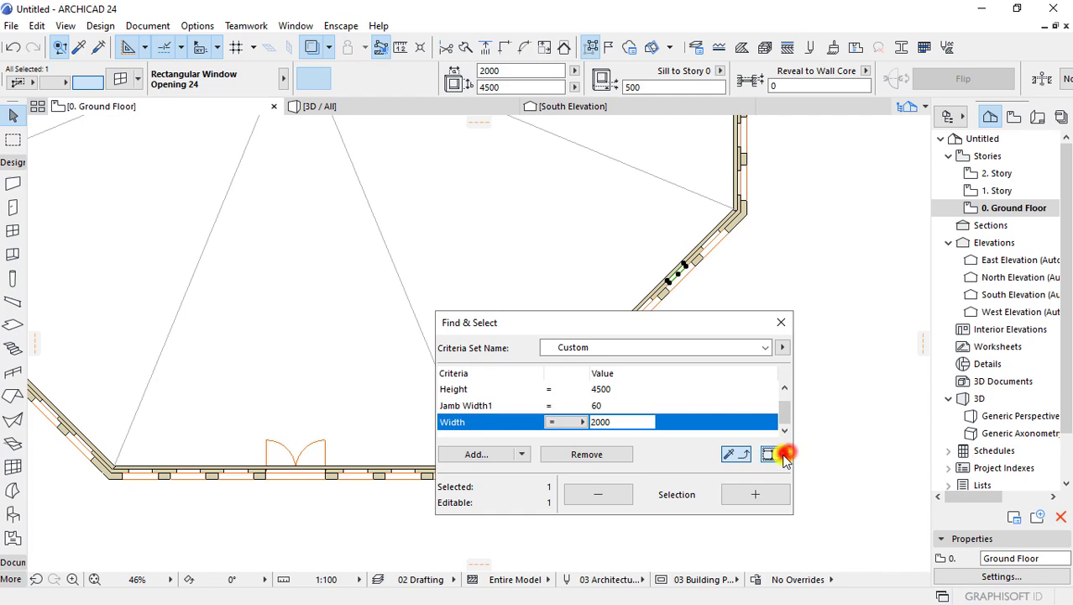
click(771, 489)
click(782, 322)
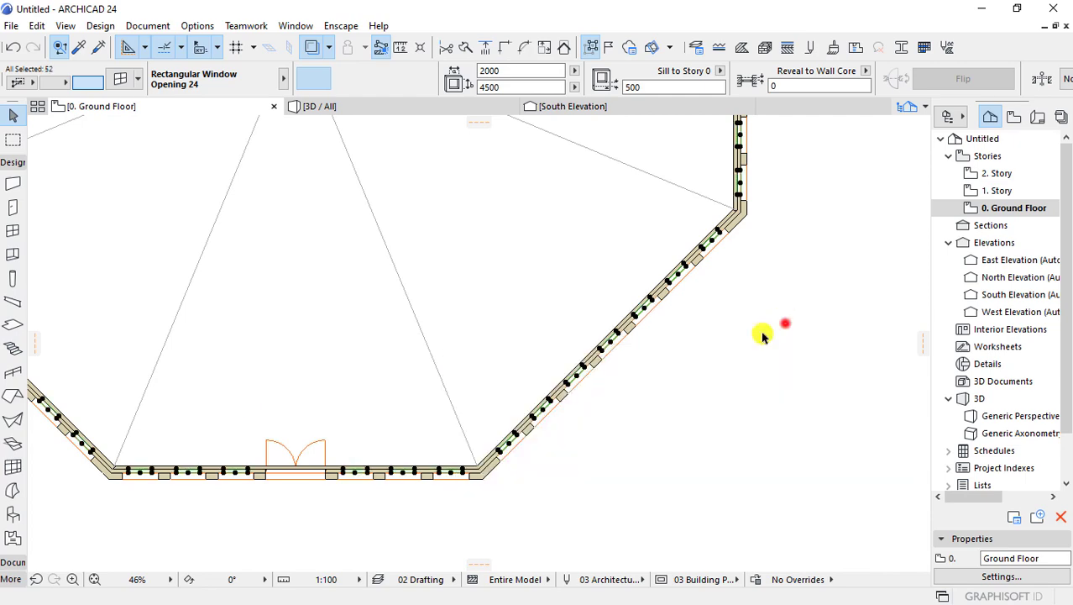
scroll(560, 387, down, 3)
- Enter 4500 in the 52 openings' window settings and check the result in 3D
key(ctrl+t)
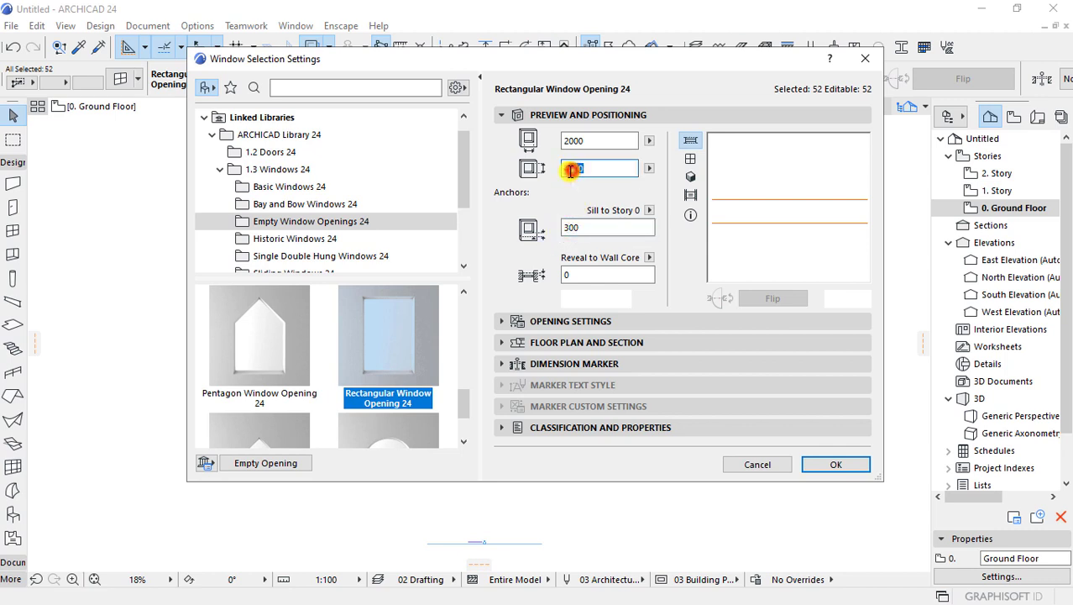
text(4500)
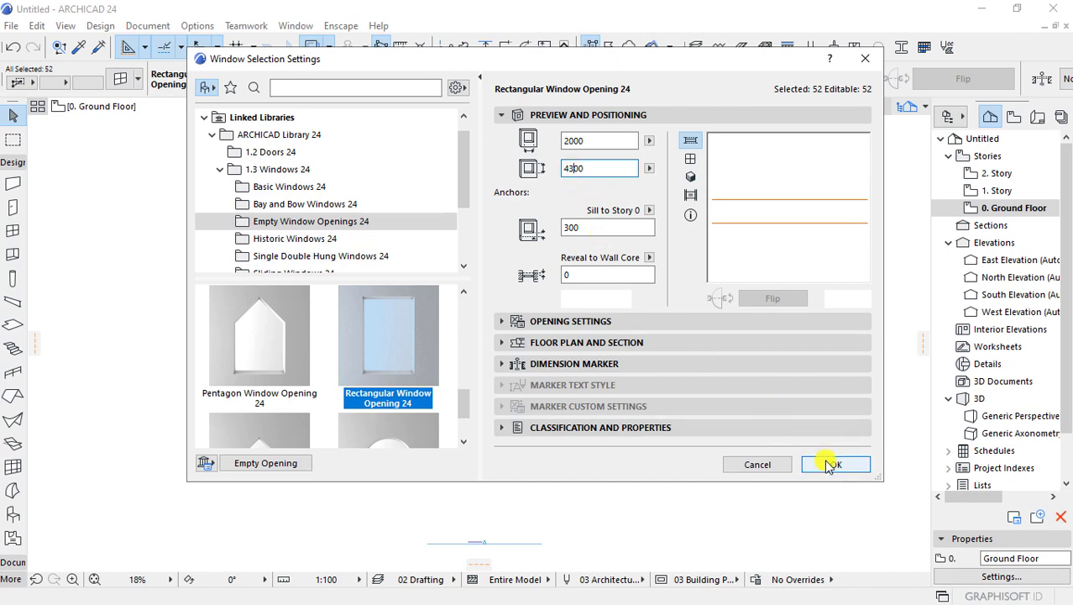
click(827, 462)
click(359, 106)
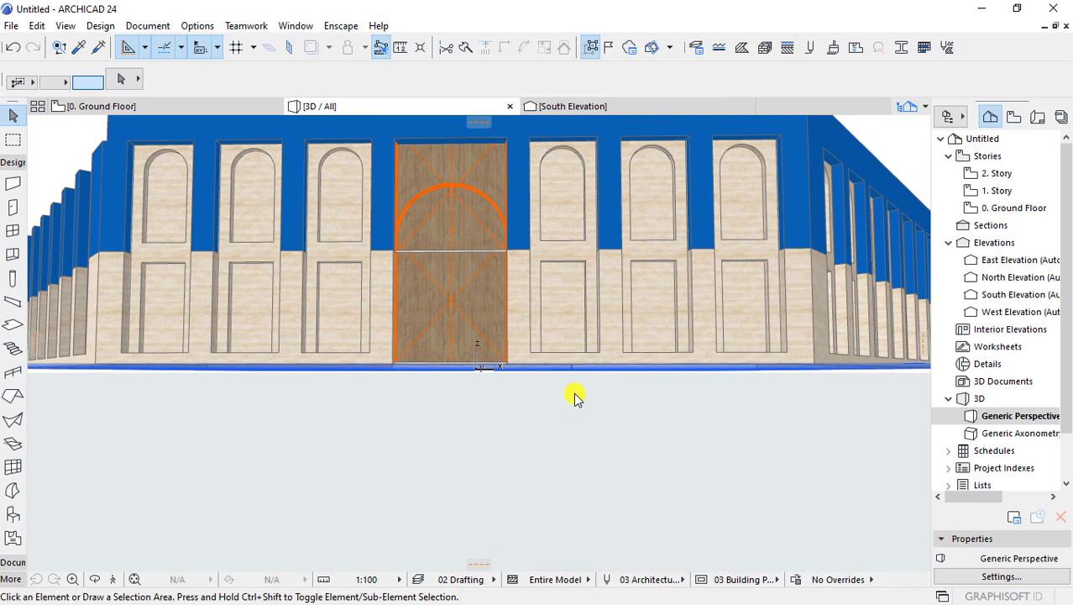
- Change the sill height of the selected windows and orbit the 3D model to inspect them
key(F2)
key(ctrl+t)
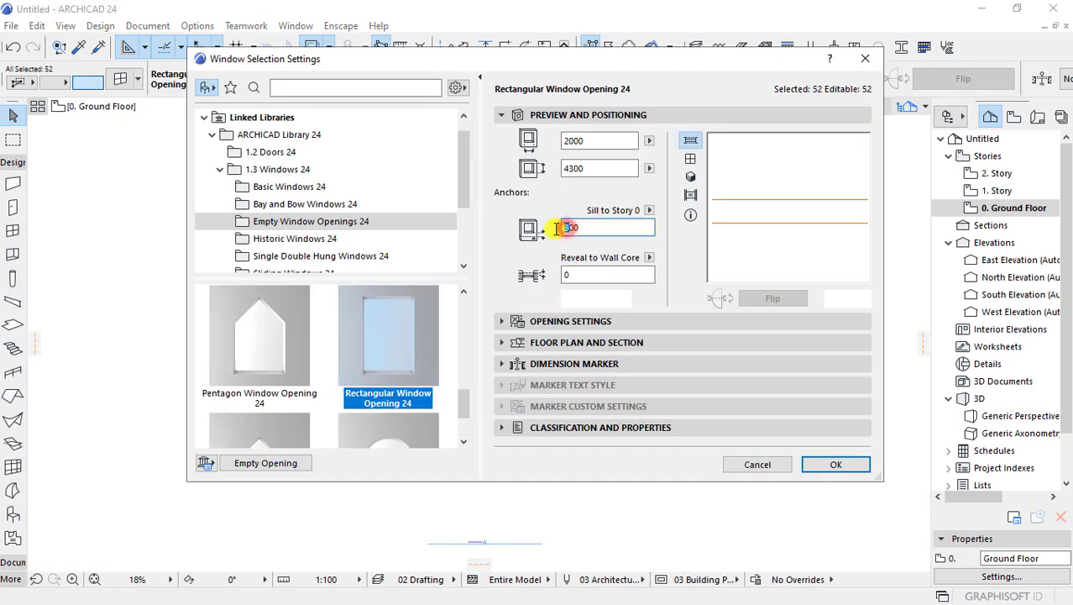
key(Return)
click(367, 108)
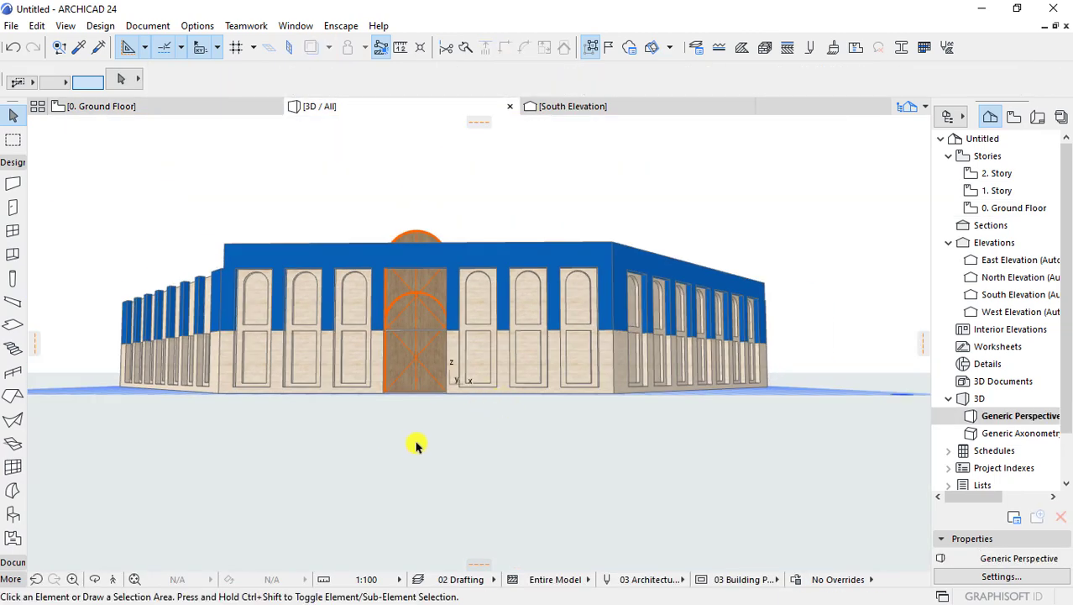
mouse_move(416, 445)
shift+middle_down()
mouse_move(714, 428)
mouse_move(419, 431)
shift+middle_up()
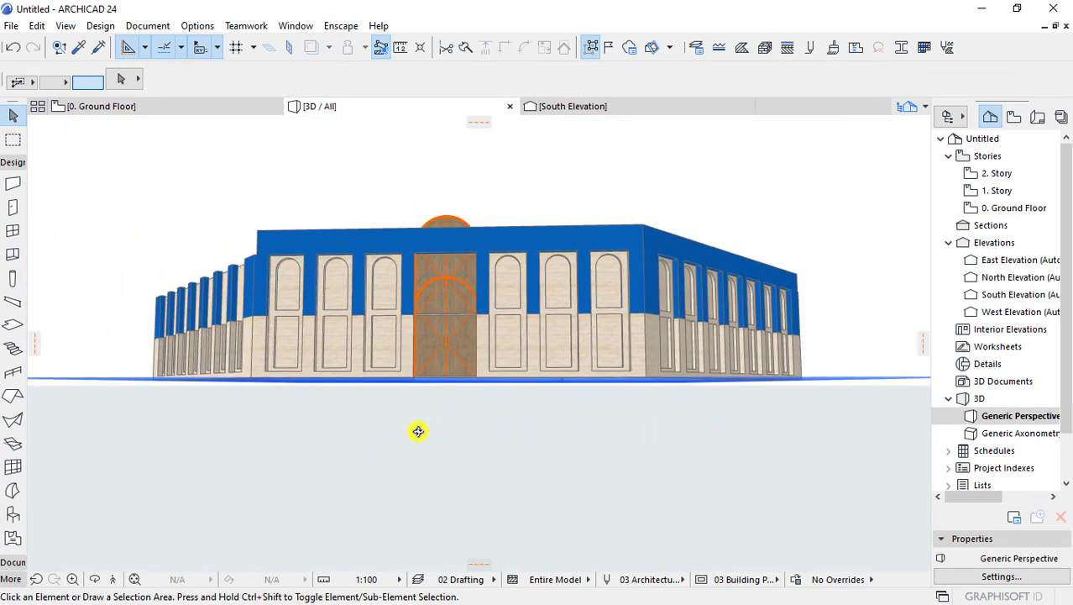
- Paint all surfaces of the four upper walls with Paint - Cobalt Blue, replacing an initial Royal Blue
click(510, 282)
key(ctrl+a)
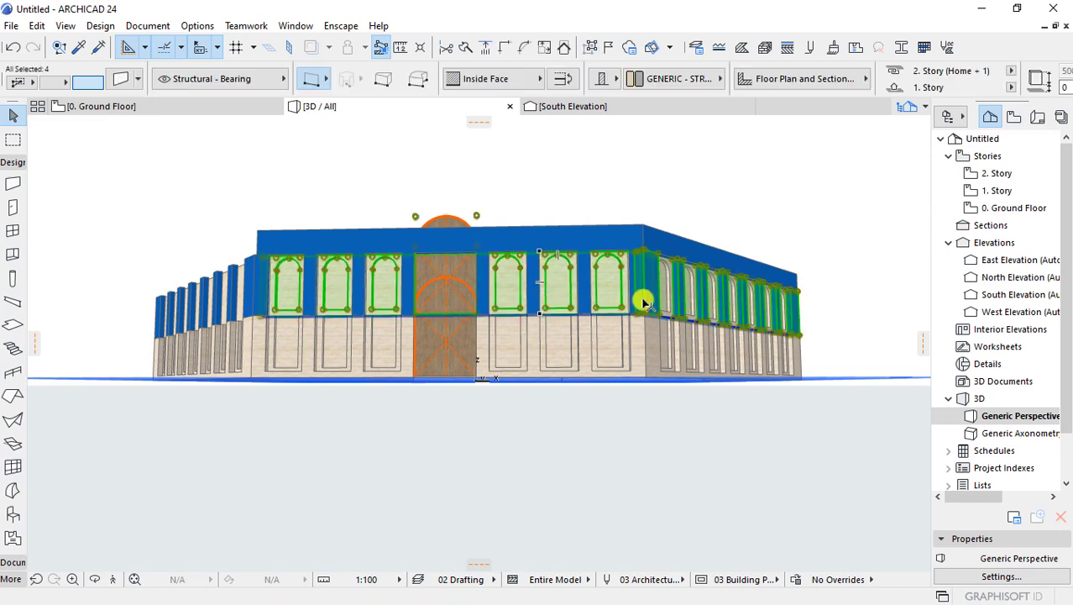
key(ctrl+t)
click(431, 277)
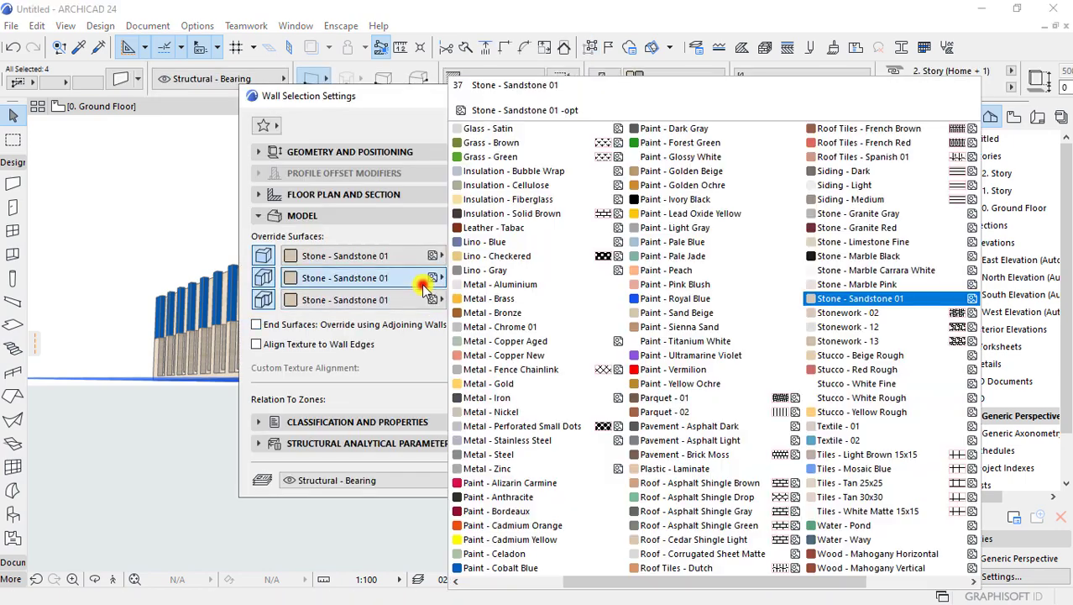
click(670, 299)
click(588, 472)
key(ctrl+t)
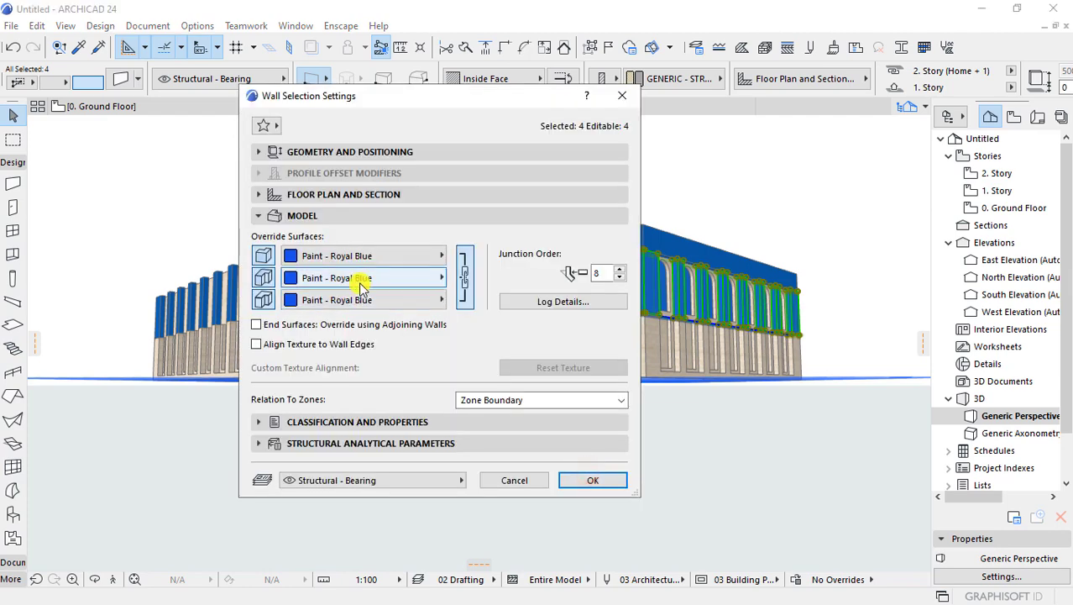
click(353, 280)
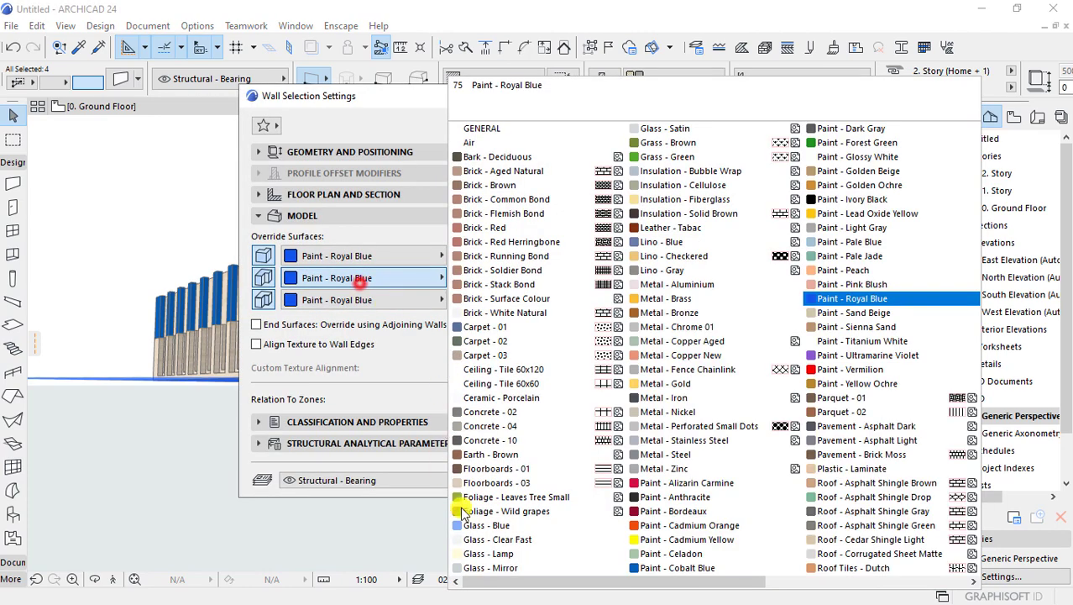
click(694, 568)
click(595, 478)
click(633, 484)
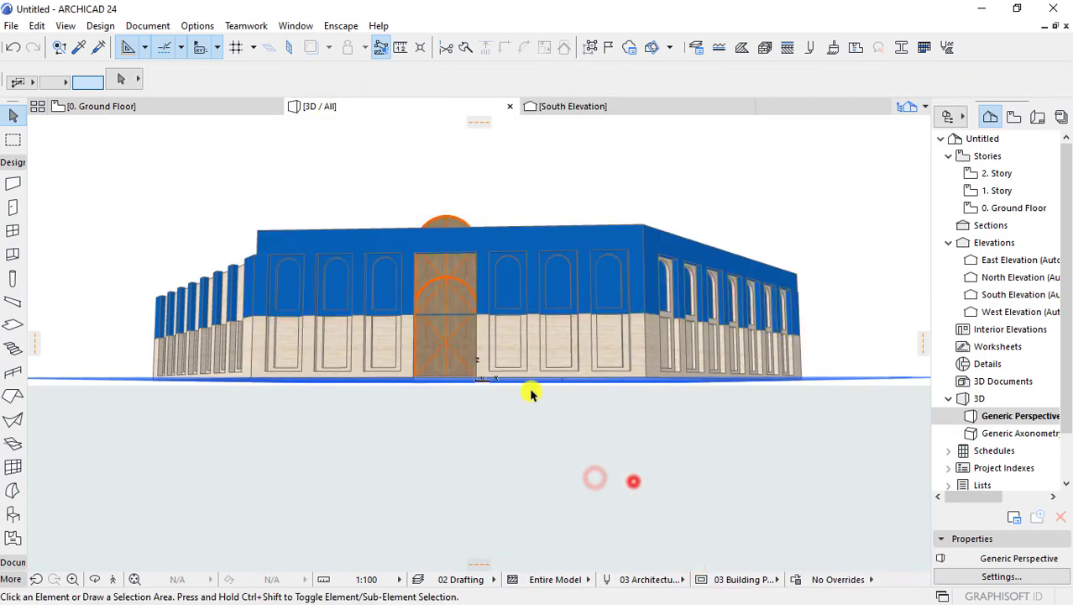
- Recolour the Paint - Cobalt Blue surface to teal (RGB 39, 152, 147)
double_click(545, 299)
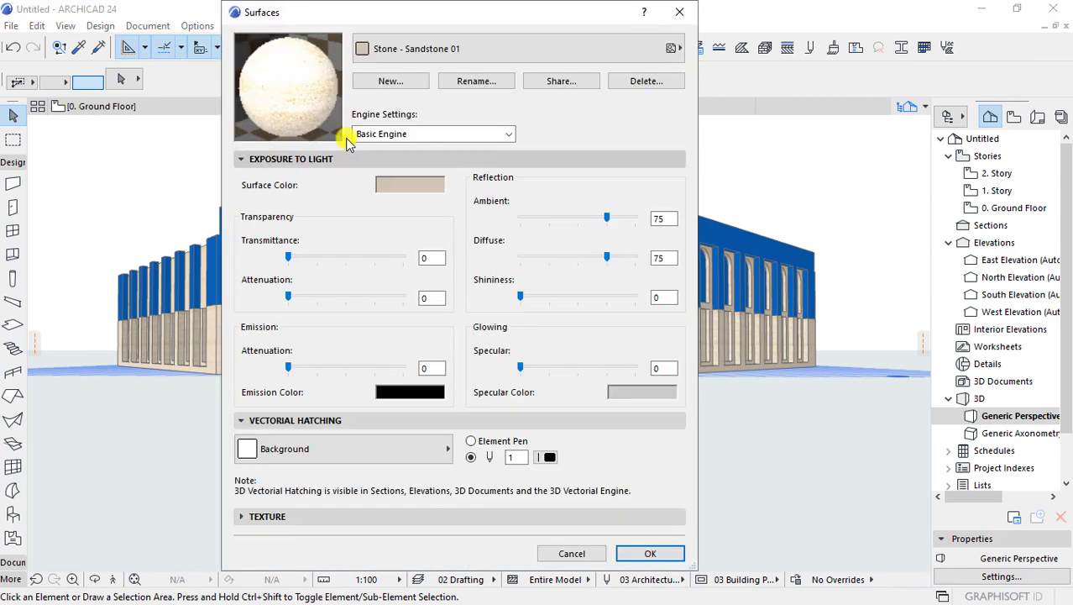
click(568, 551)
click(577, 231)
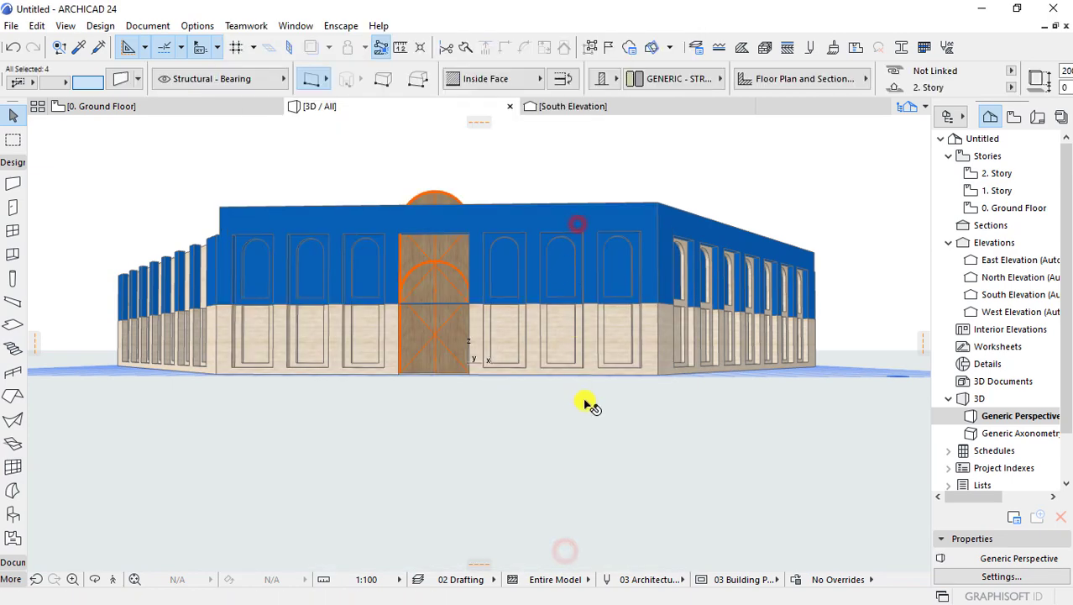
double_click(535, 347)
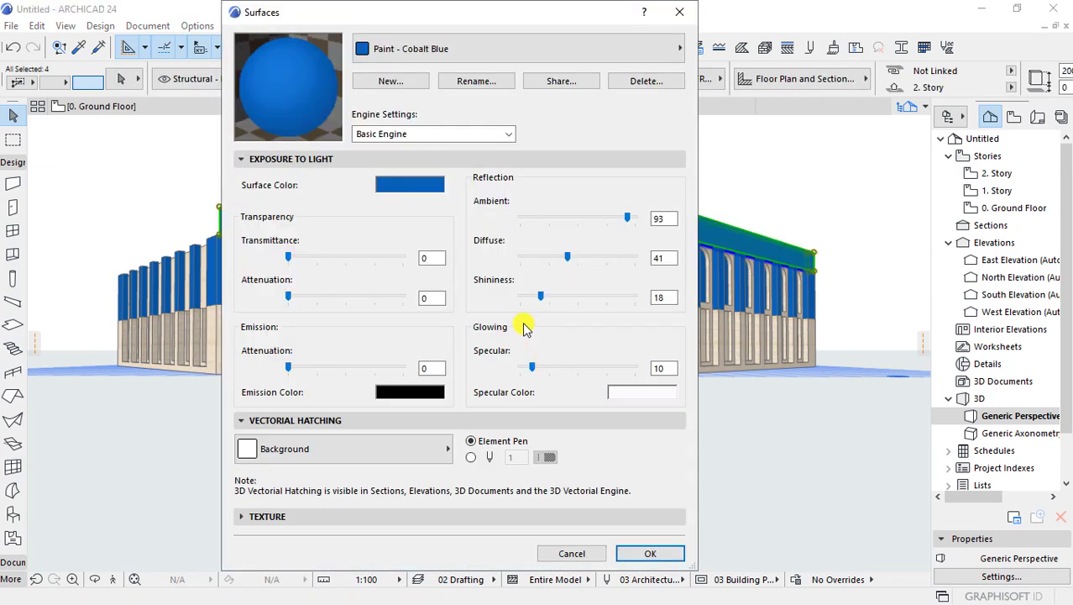
click(408, 445)
click(406, 445)
click(404, 187)
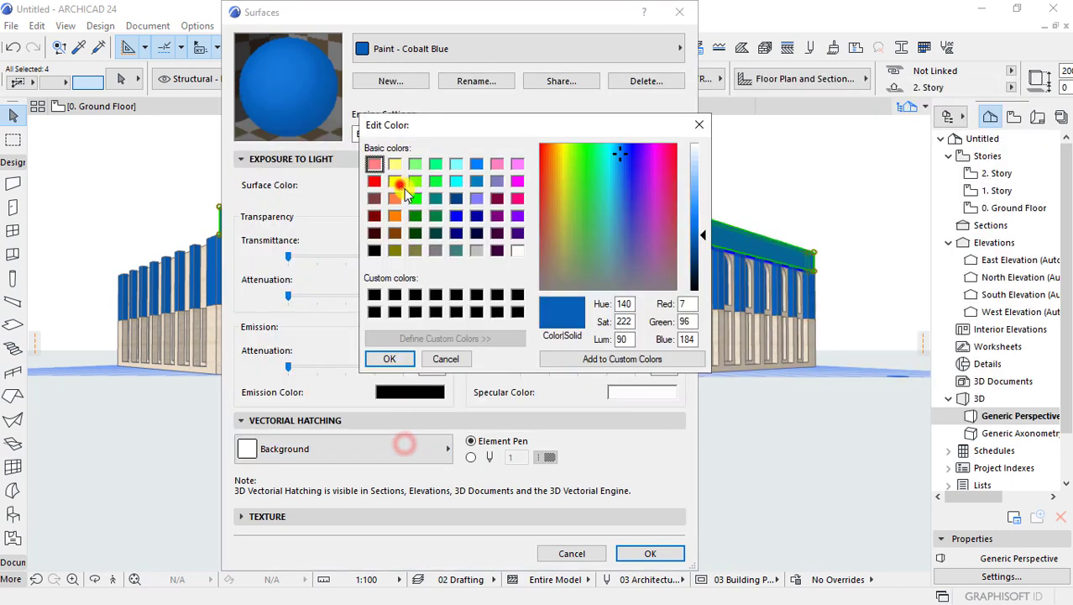
click(477, 181)
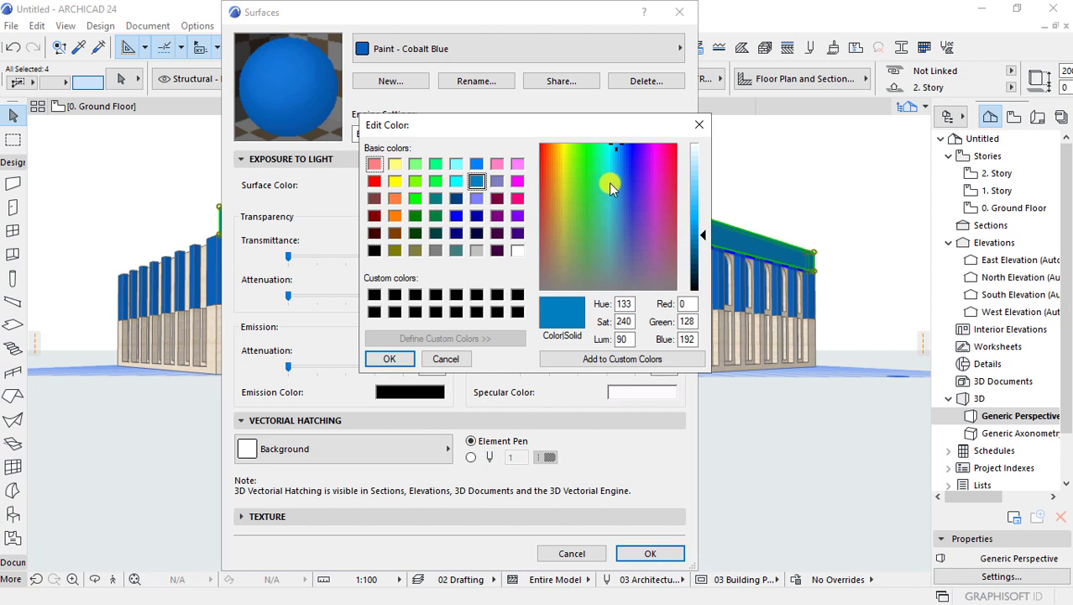
mouse_move(611, 187)
mouse_down()
mouse_move(613, 165)
mouse_move(608, 186)
mouse_up()
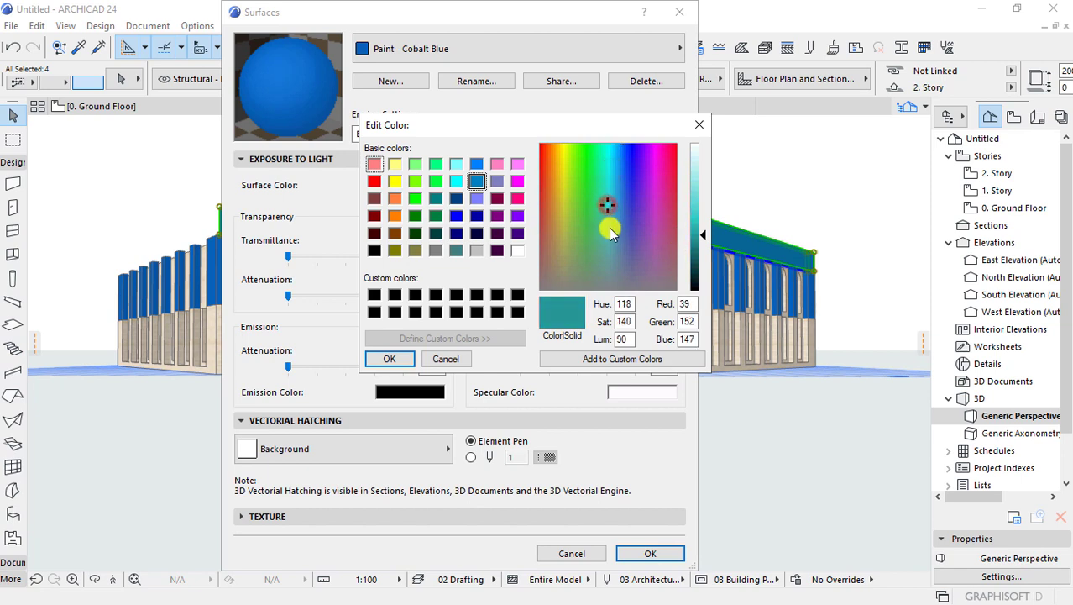
click(404, 359)
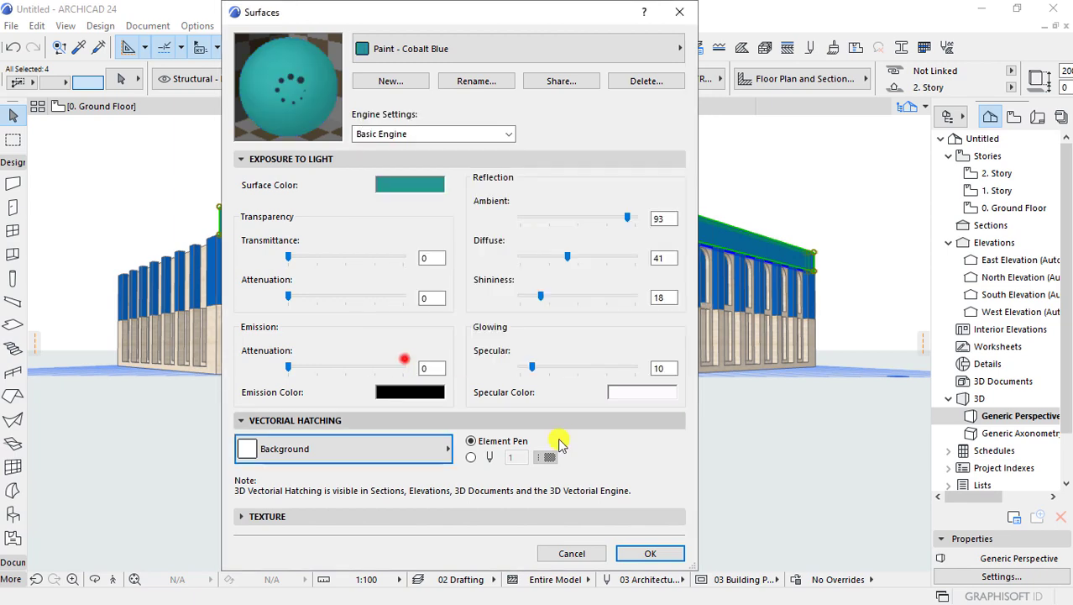
click(651, 554)
- Set another upper wall's override surfaces all to Paint - Cobalt Blue
mouse_move(637, 484)
shift+middle_down()
mouse_move(438, 328)
mouse_move(739, 304)
mouse_move(700, 228)
shift+middle_up()
click(691, 312)
key(ctrl+t)
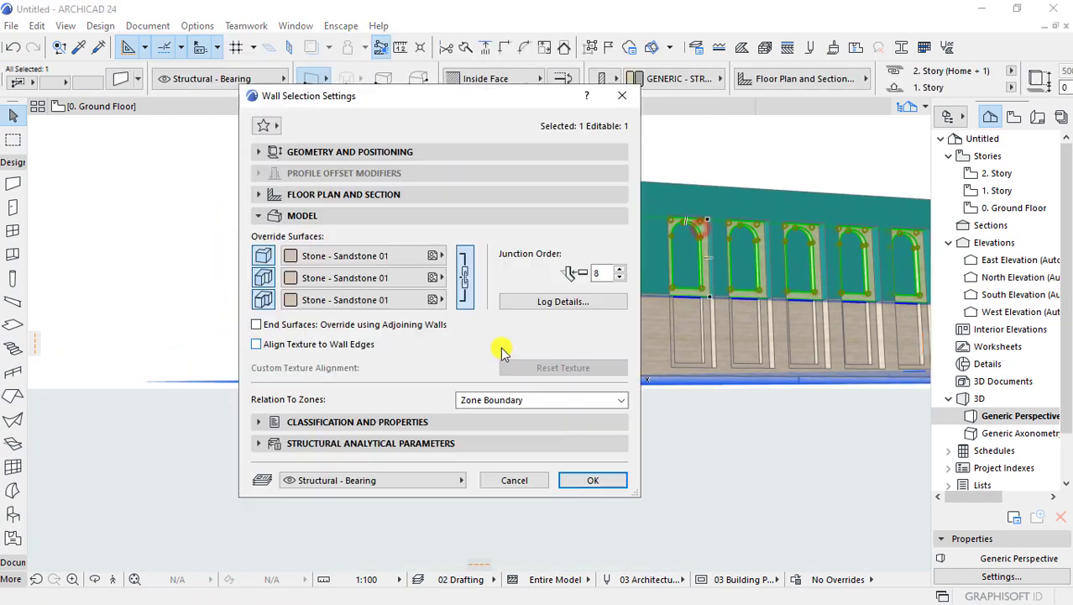
click(391, 278)
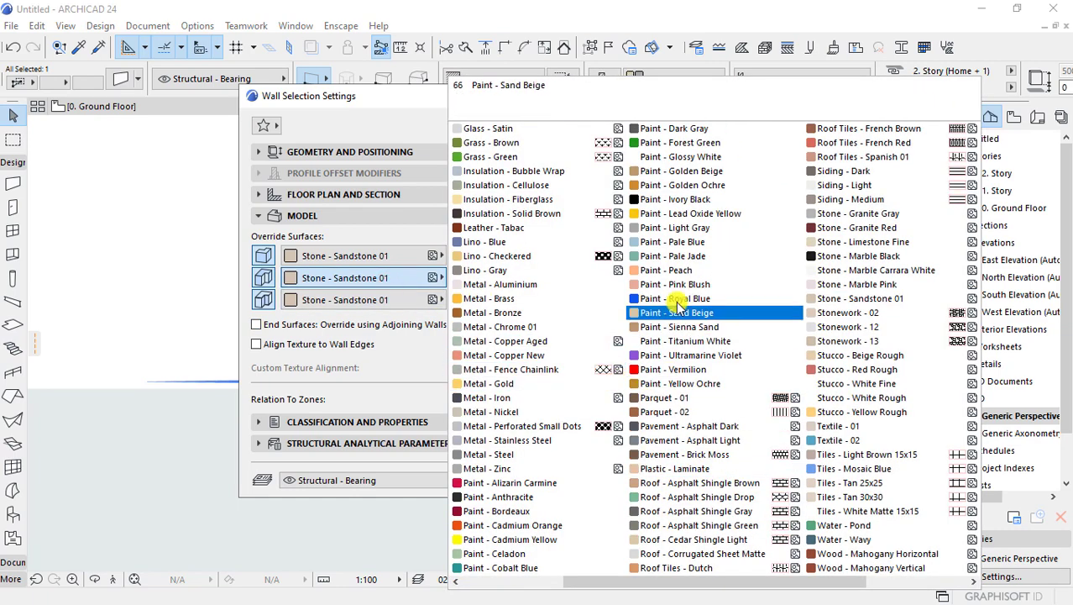
click(516, 566)
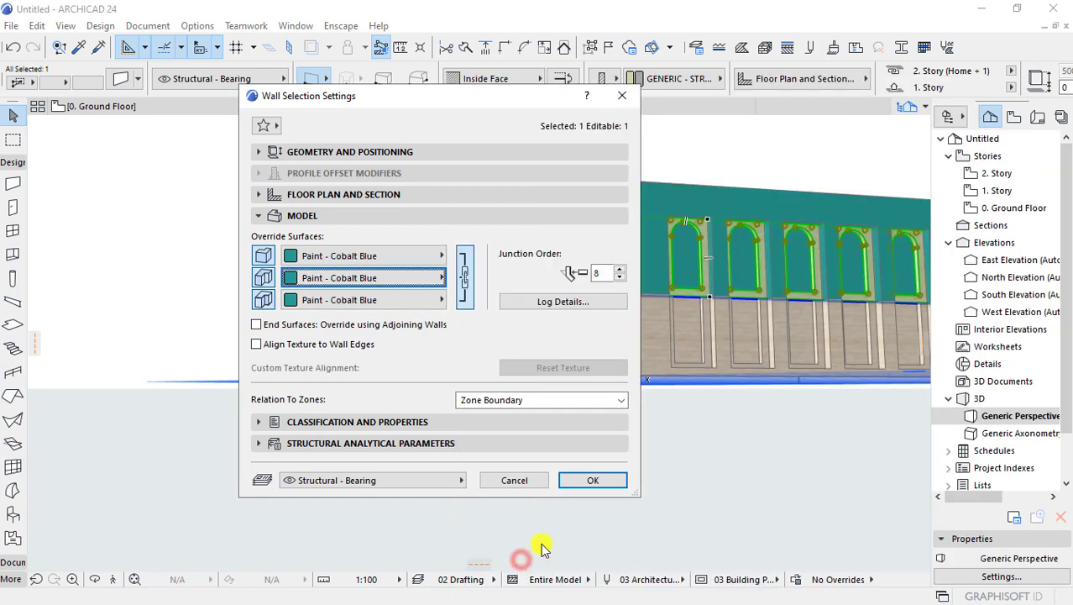
click(593, 480)
mouse_move(587, 502)
shift+middle_down()
mouse_move(373, 402)
mouse_move(445, 411)
mouse_move(384, 335)
shift+middle_up()
click(346, 243)
- Select the front arched double door on the ground floor
click(351, 232)
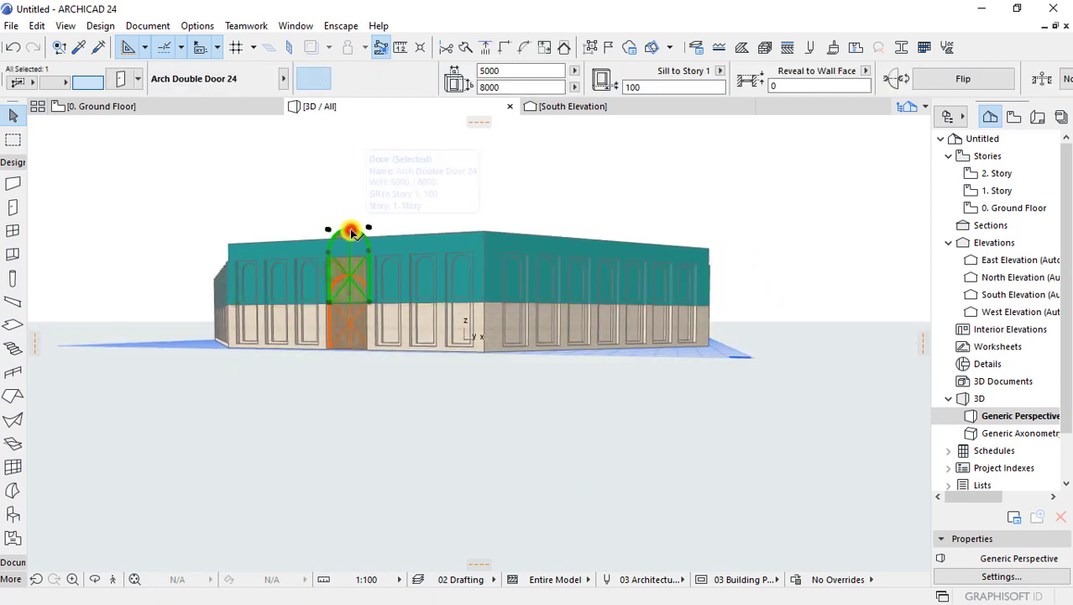
key(Escape)
shift+middle_drag(485, 326, 589, 312)
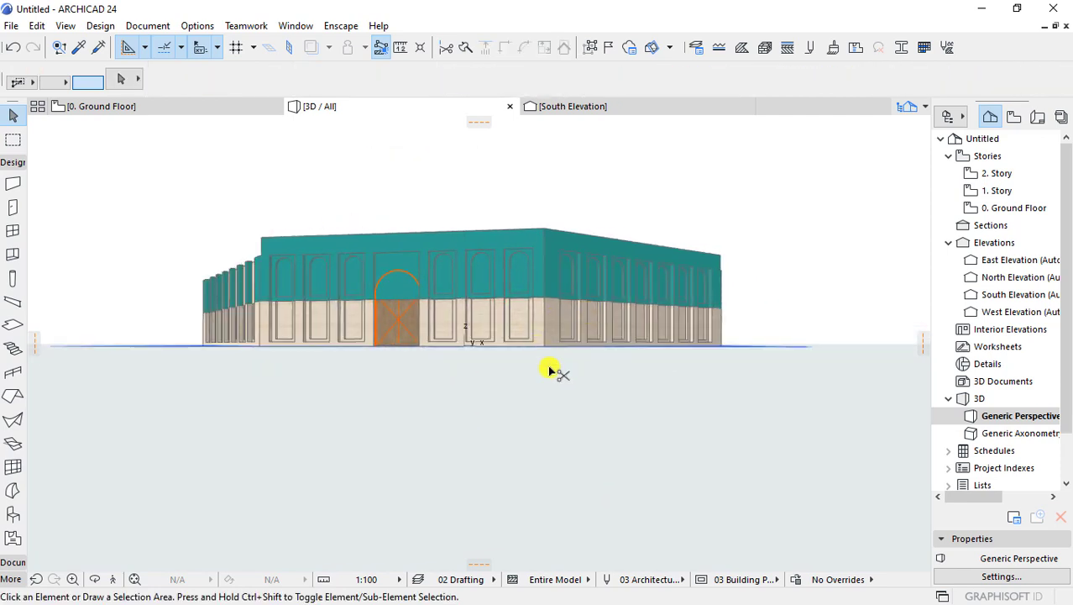
key(ctrl+z)
click(553, 404)
scroll(432, 330, up, 2)
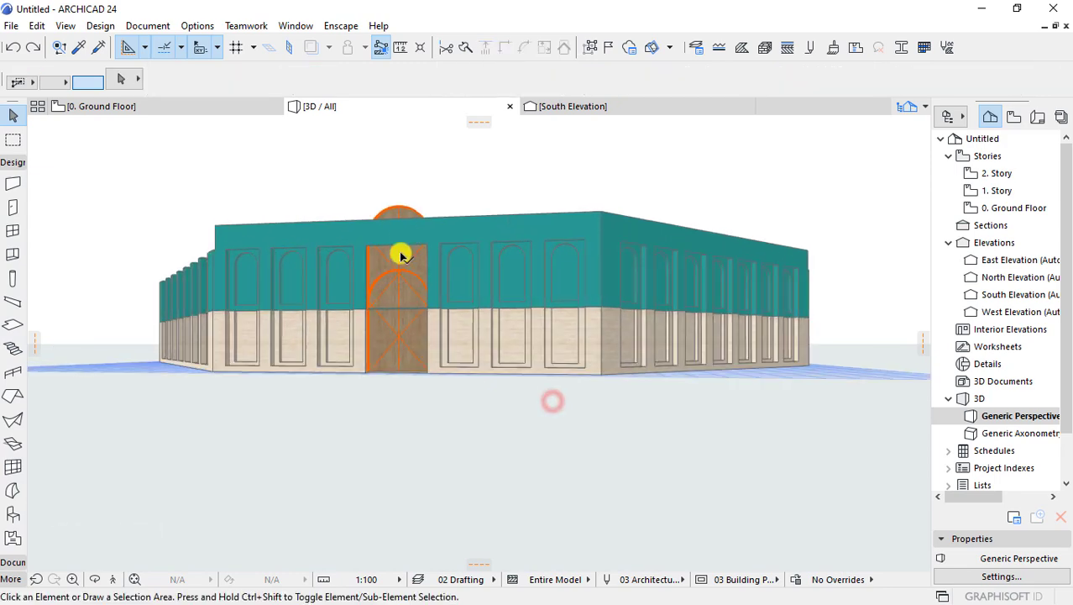
click(400, 211)
key(Escape)
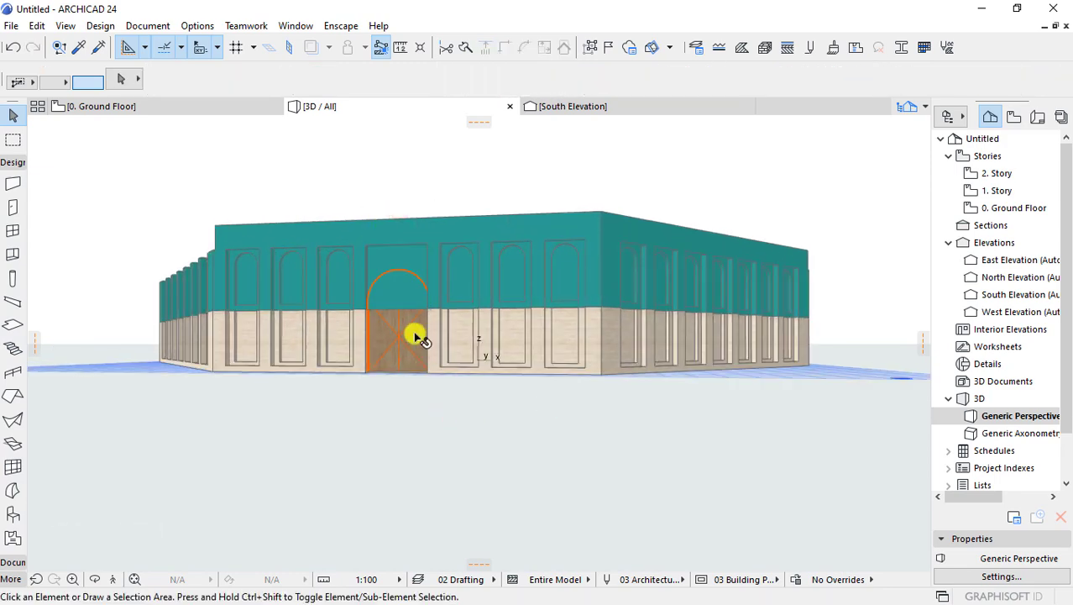
click(398, 336)
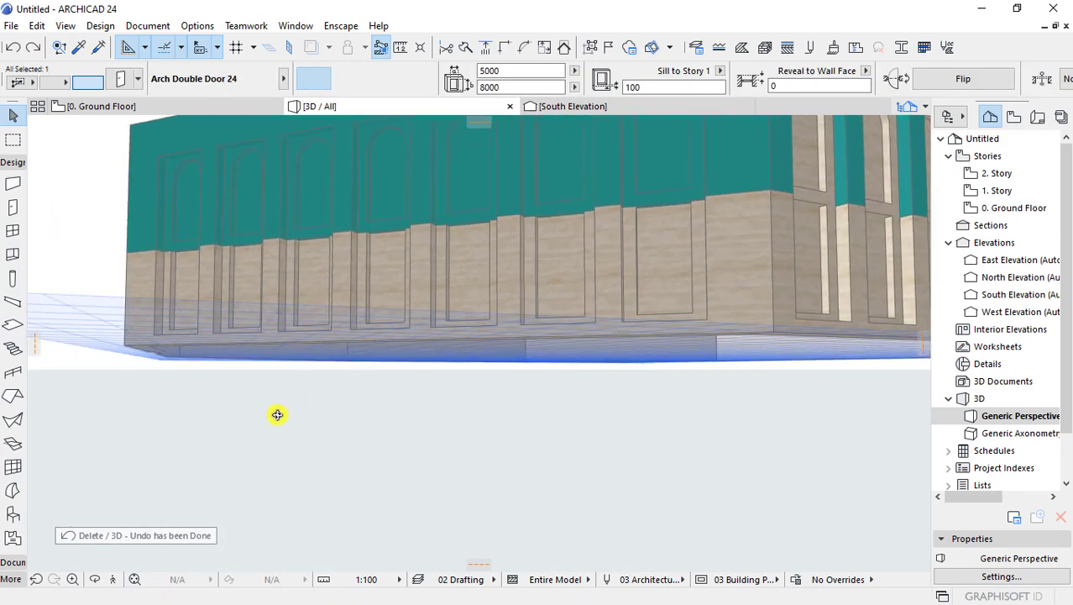
- Add the arched double doors on the other sides to the selection
mouse_move(702, 431)
shift+middle_down()
mouse_move(454, 357)
mouse_move(508, 345)
shift+middle_up()
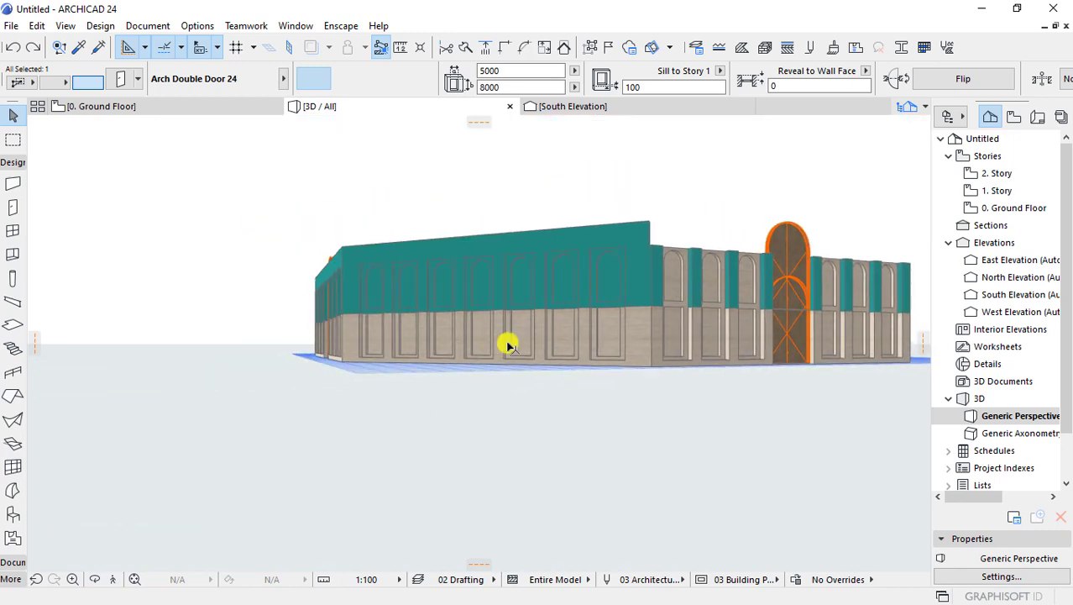
shift+click(802, 239)
mouse_move(520, 238)
shift+middle_down()
mouse_move(678, 247)
mouse_move(733, 331)
mouse_move(660, 183)
shift+middle_up()
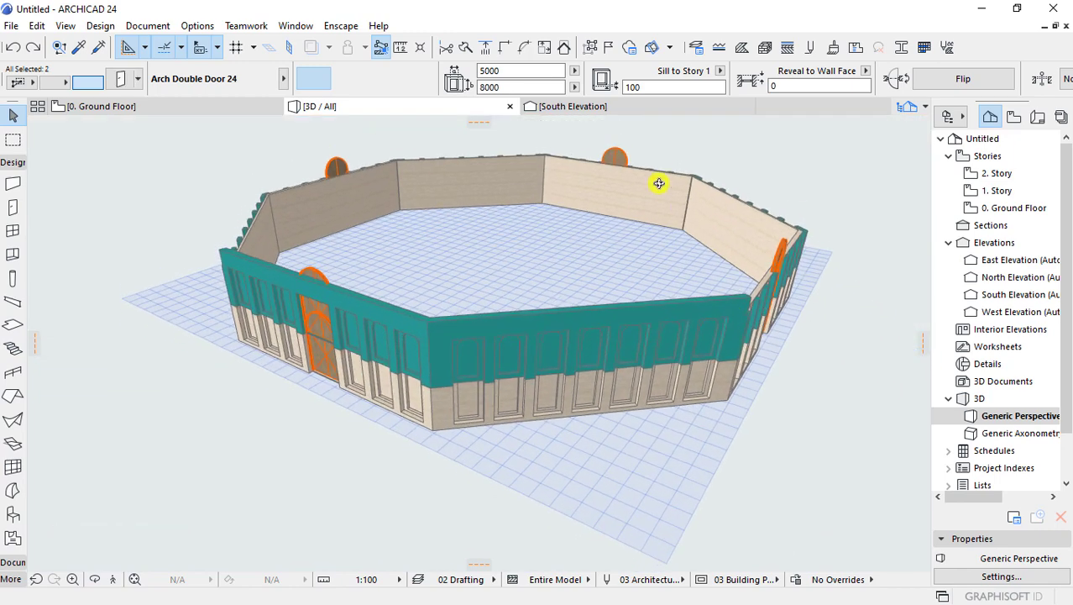
shift+click(334, 159)
mouse_move(334, 159)
shift+middle_down()
mouse_move(436, 243)
mouse_move(487, 178)
shift+middle_up()
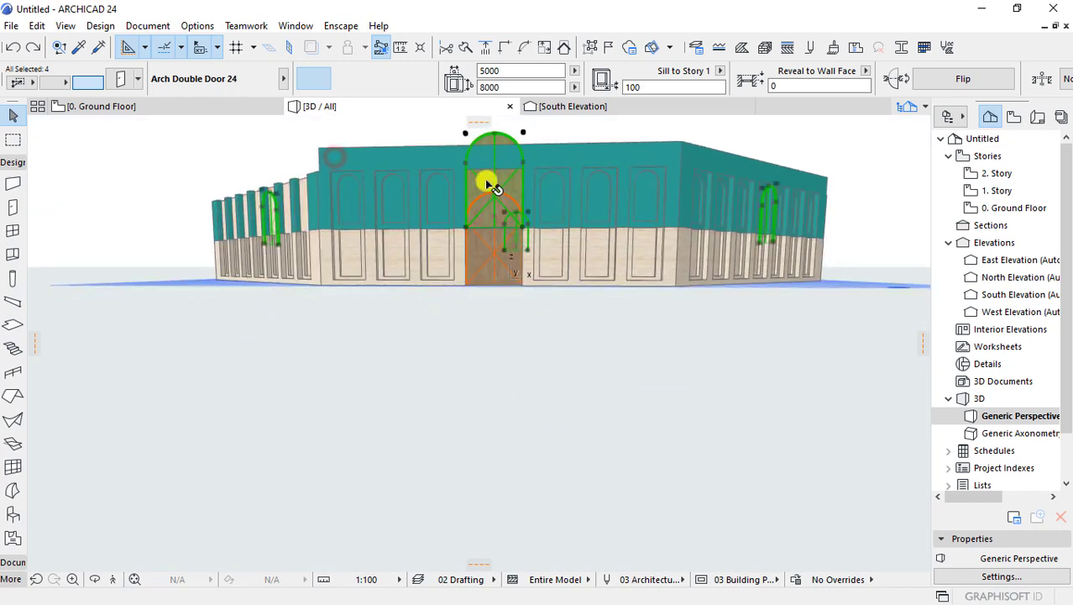
scroll(487, 178, up, 2)
- Replace the selected doors with Arch Top Door Opening 24 from Empty Door Openings
key(ctrl+t)
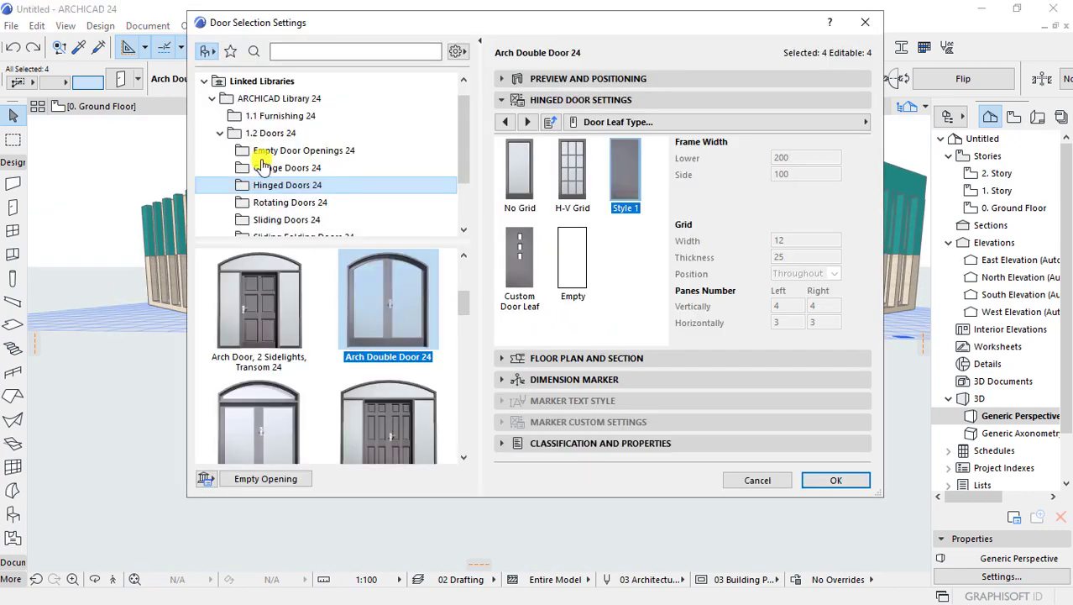
click(265, 151)
click(256, 302)
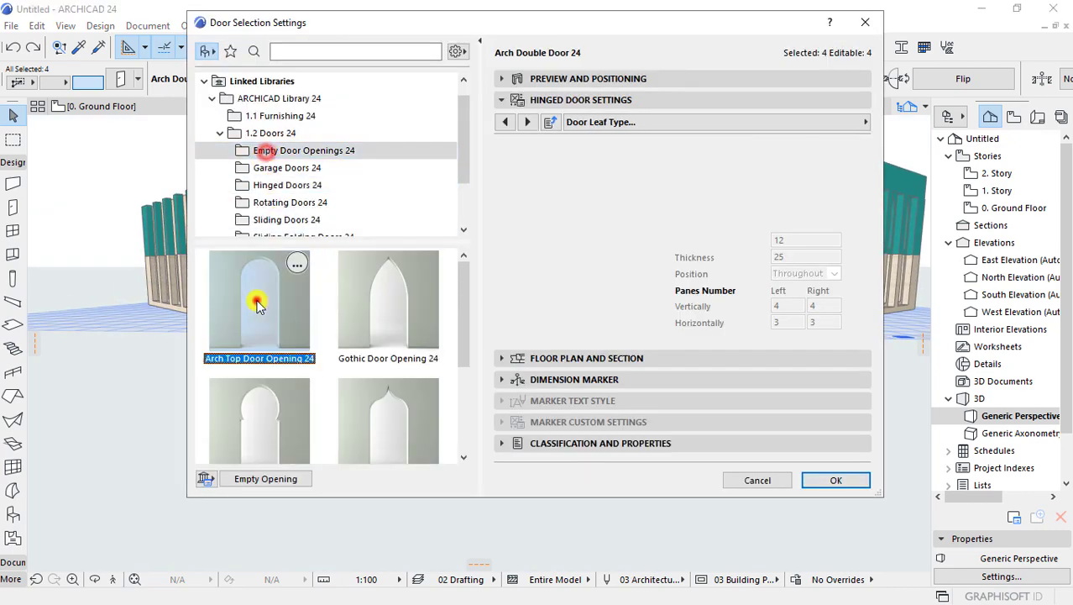
click(823, 474)
- Widen the front arch-top opening to match the width of its arch
mouse_move(551, 269)
shift+middle_down()
mouse_move(577, 250)
mouse_move(554, 267)
shift+middle_up()
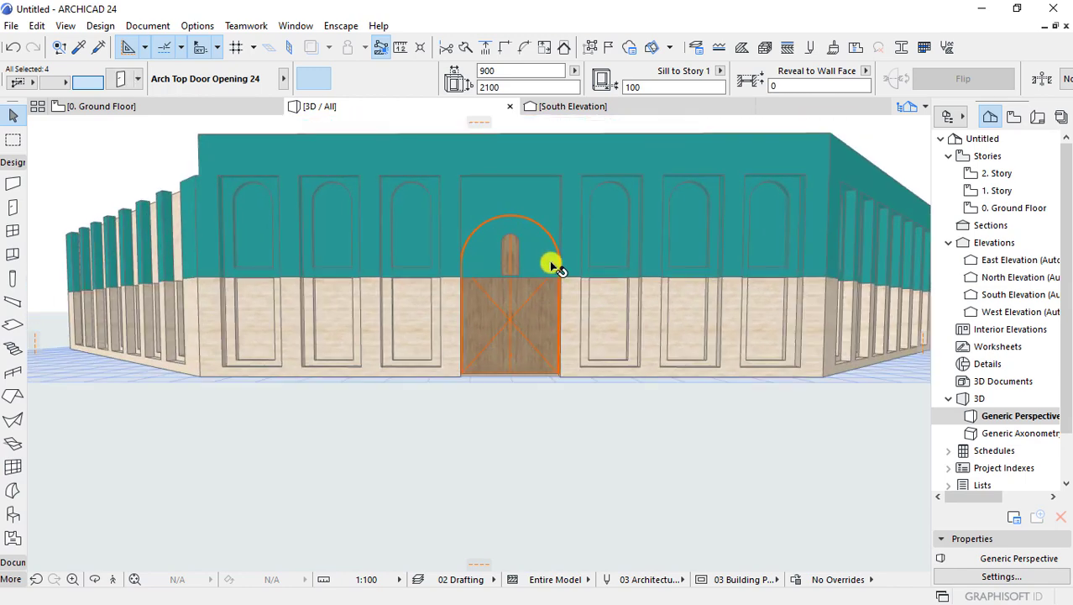
scroll(554, 267, up, 3)
scroll(532, 251, up, 3)
scroll(517, 302, up, 2)
click(479, 350)
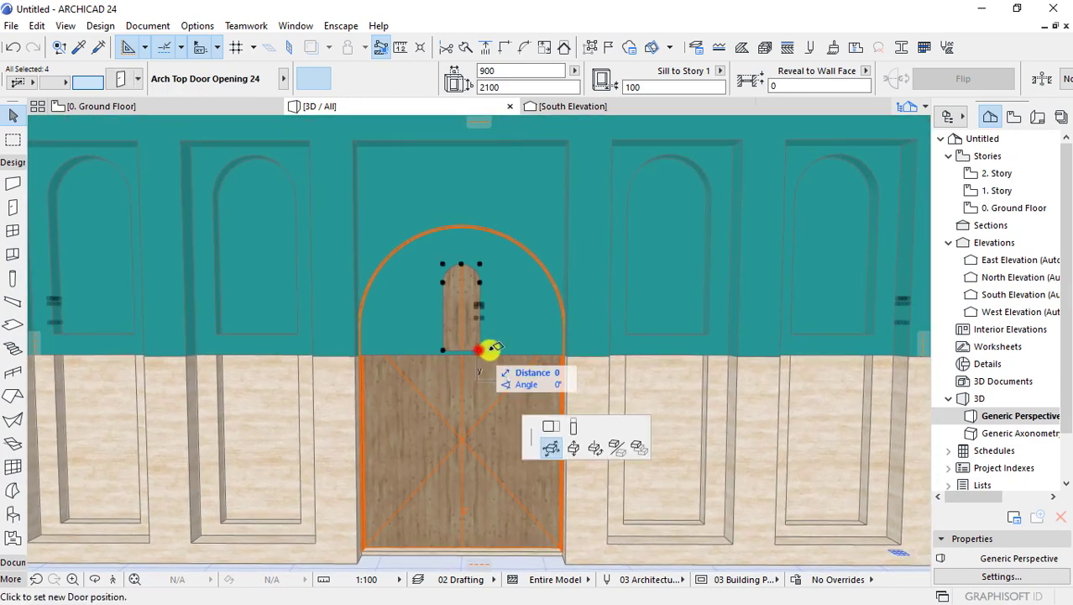
click(318, 439)
click(561, 353)
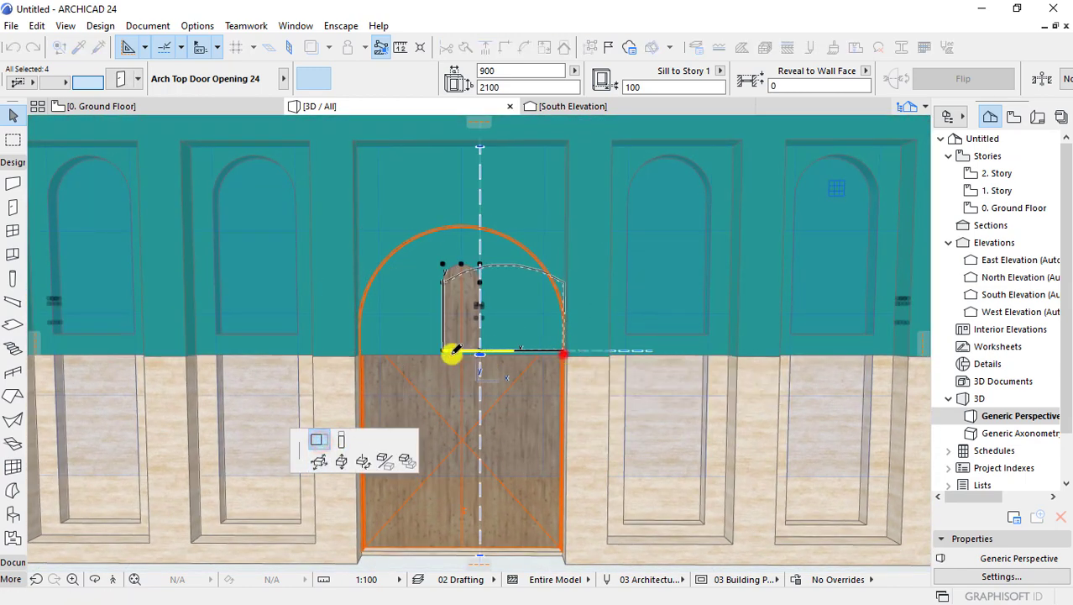
click(442, 348)
click(442, 349)
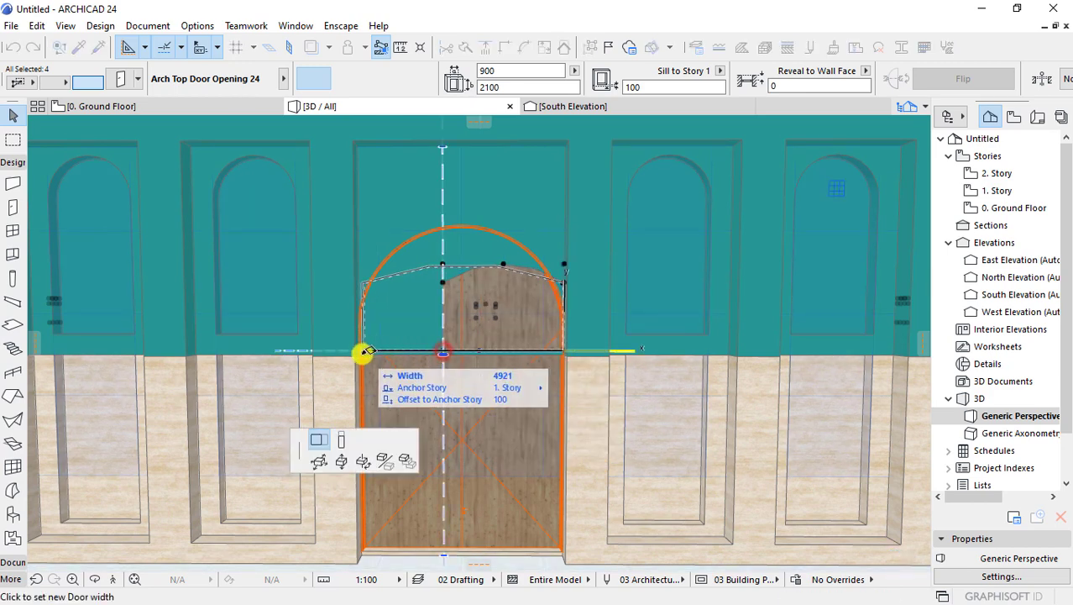
click(564, 265)
click(563, 266)
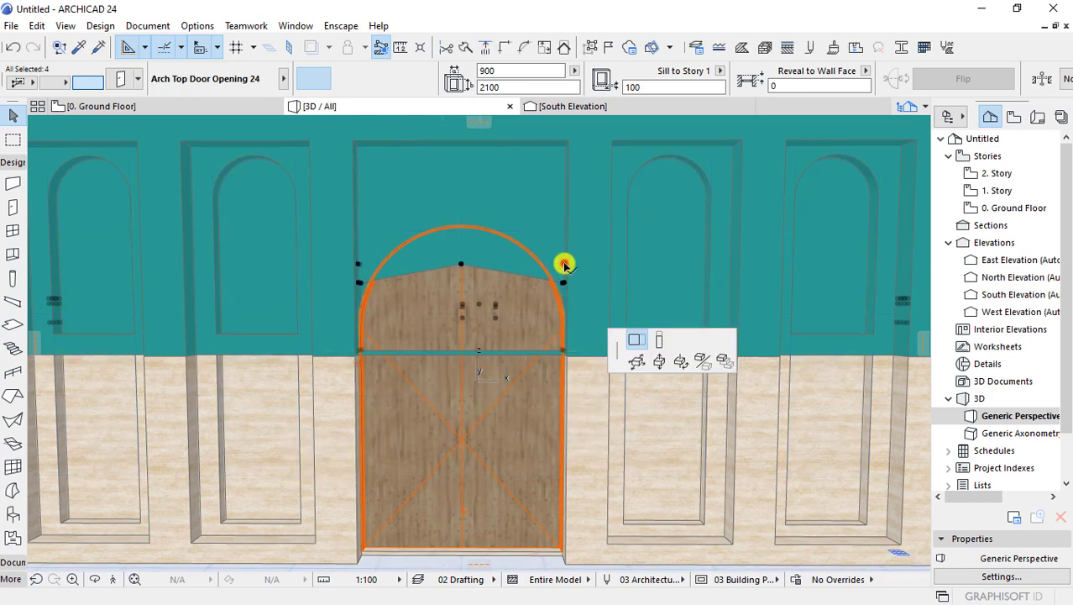
- Stretch the opening's height to 3000 to fill the arch and review its size settings
click(343, 439)
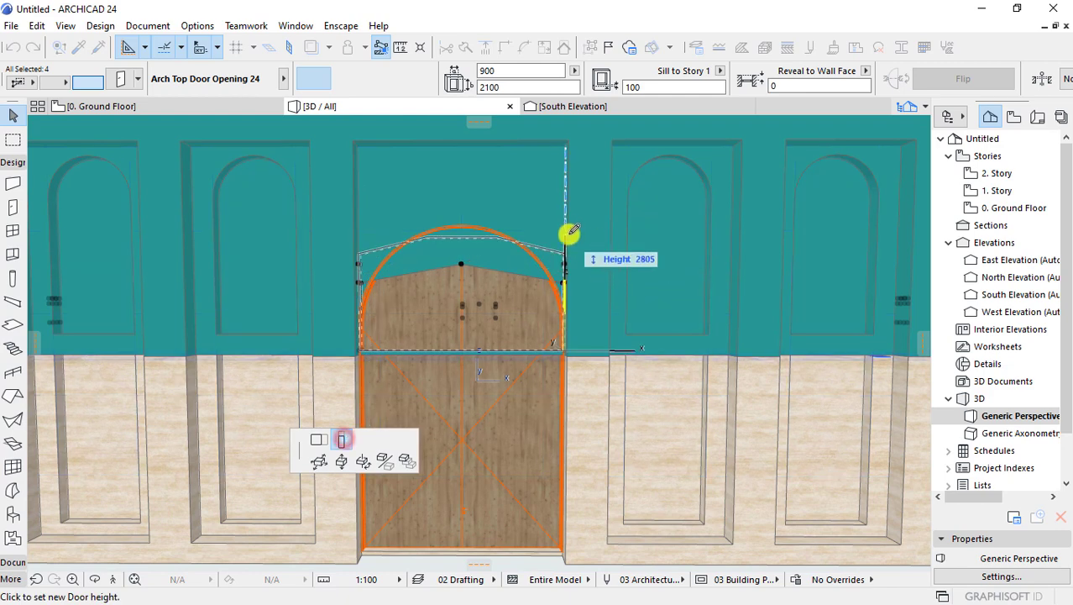
click(568, 226)
click(587, 239)
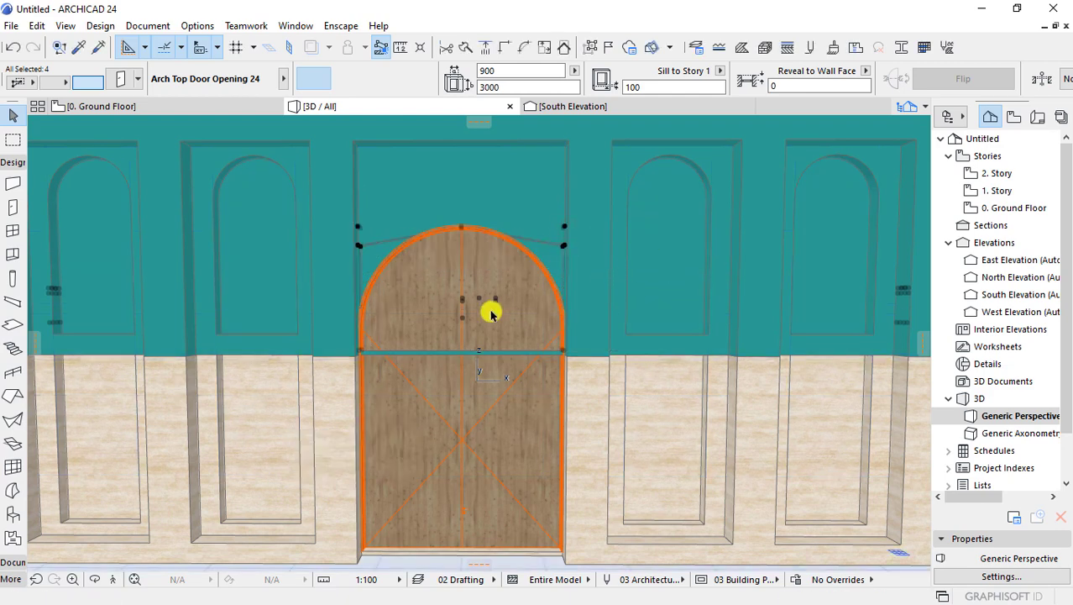
double_click(490, 308)
click(537, 79)
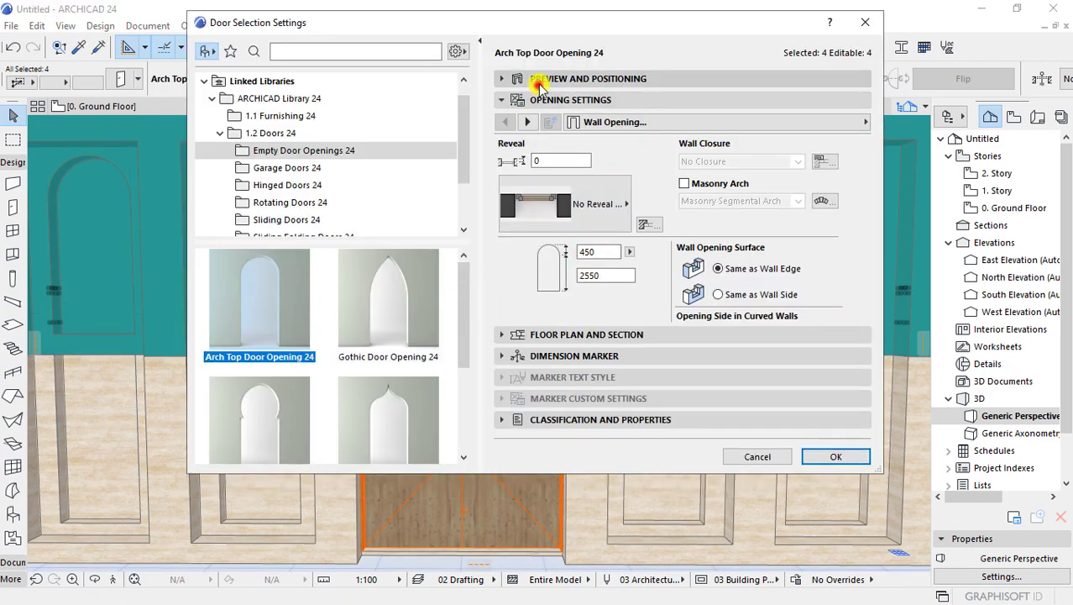
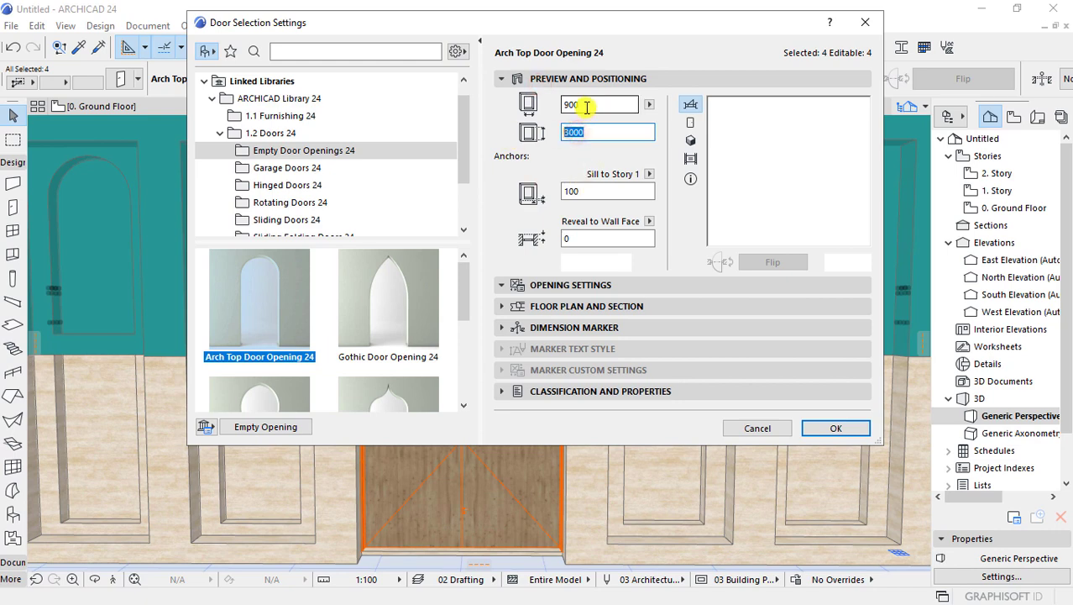
- Check the arched doors at 900 width, 3000 height and 450 arch height, then confirm
click(587, 105)
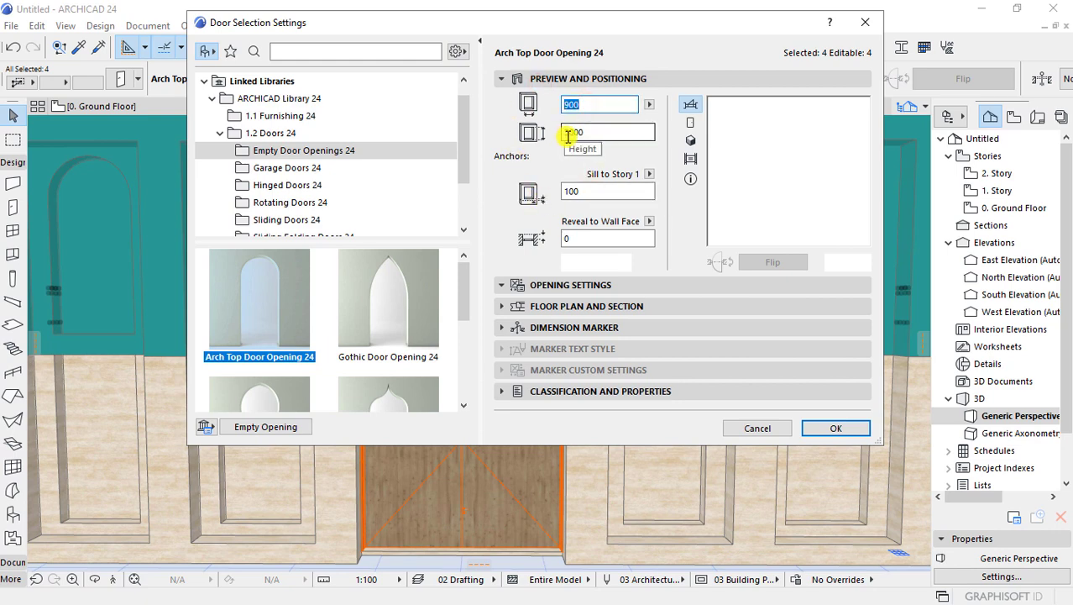
click(580, 78)
click(542, 100)
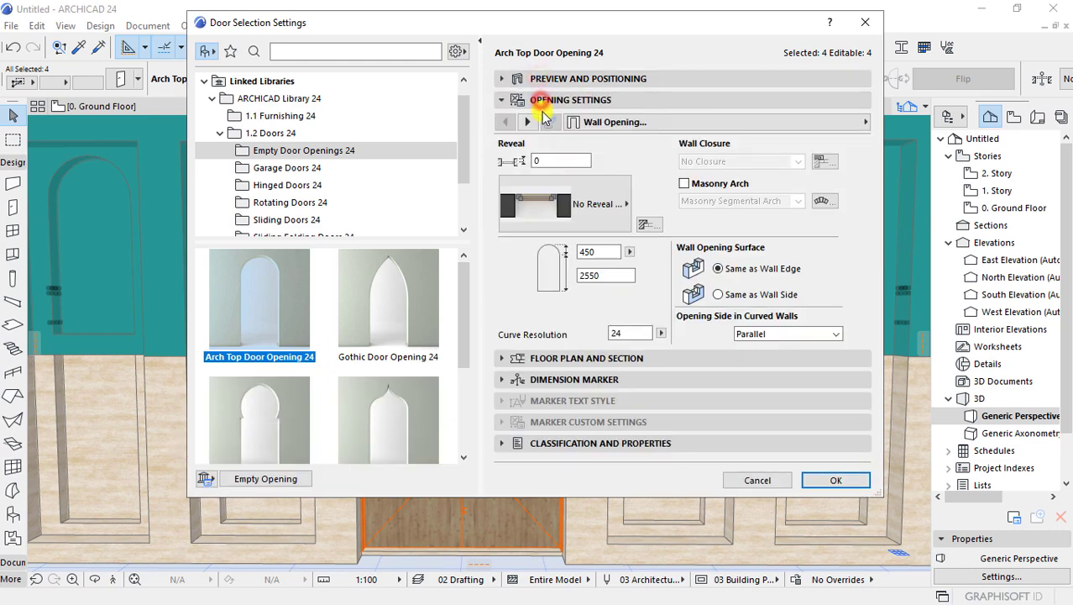
click(593, 251)
click(827, 479)
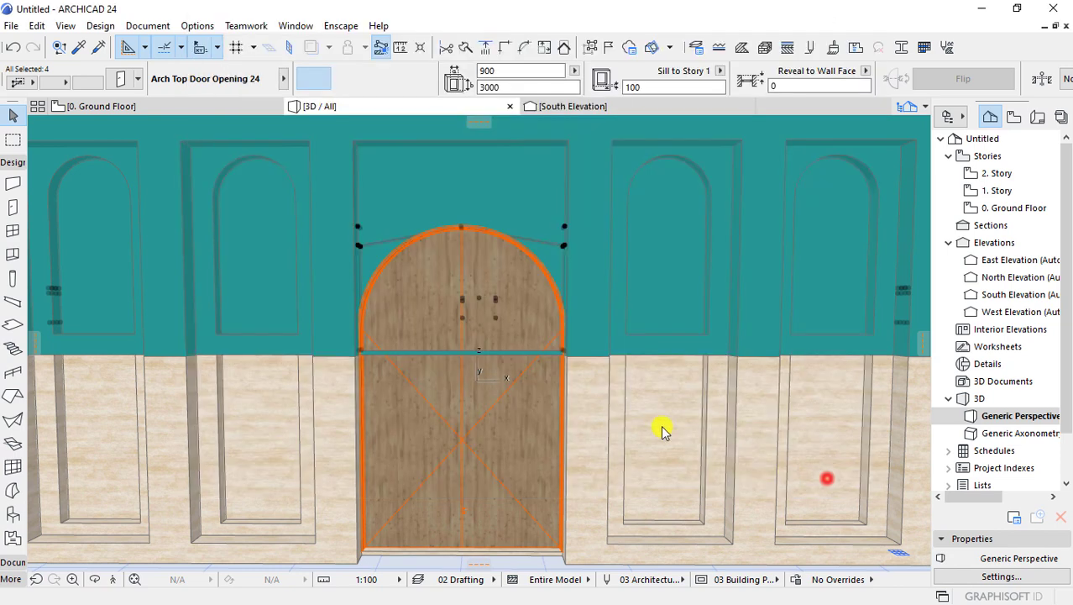
- Orbit the 3D view down to a low front view of the arched door
scroll(519, 312, down, 2)
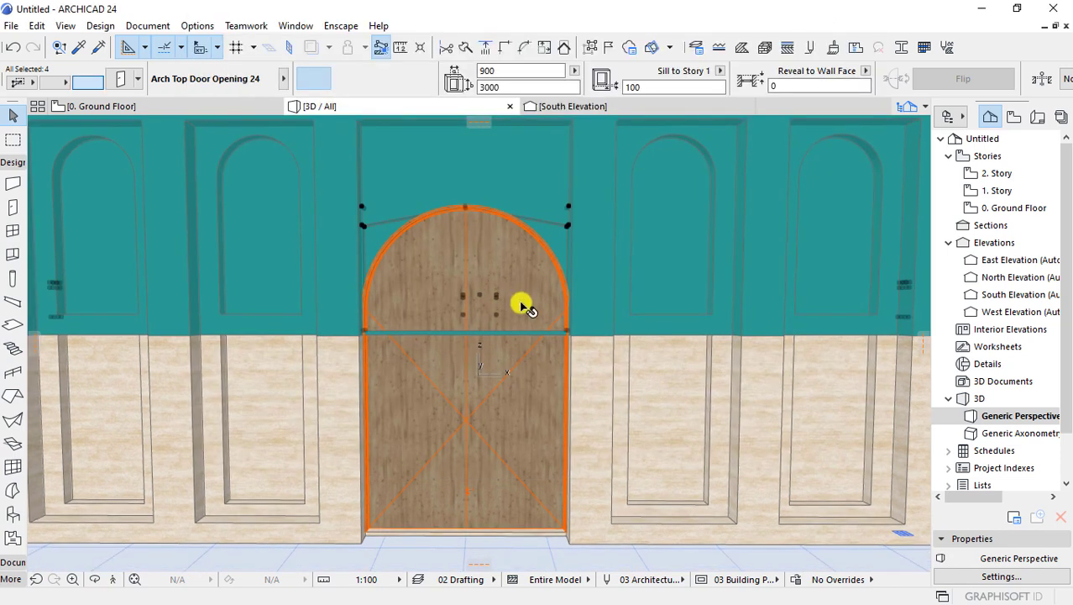
scroll(517, 303, down, 3)
scroll(546, 320, down, 5)
mouse_move(486, 461)
shift+middle_down()
mouse_move(557, 410)
mouse_move(545, 376)
shift+middle_up()
scroll(556, 300, up, 3)
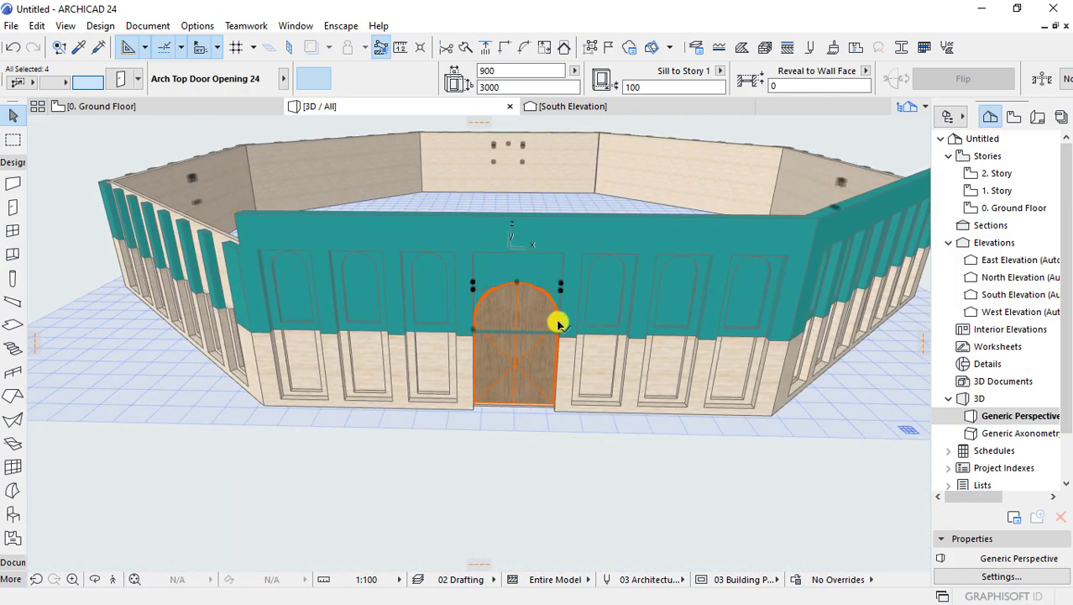
mouse_move(557, 324)
shift+middle_down()
mouse_move(237, 322)
mouse_move(596, 313)
mouse_move(390, 230)
shift+middle_up()
scroll(344, 206, up, 2)
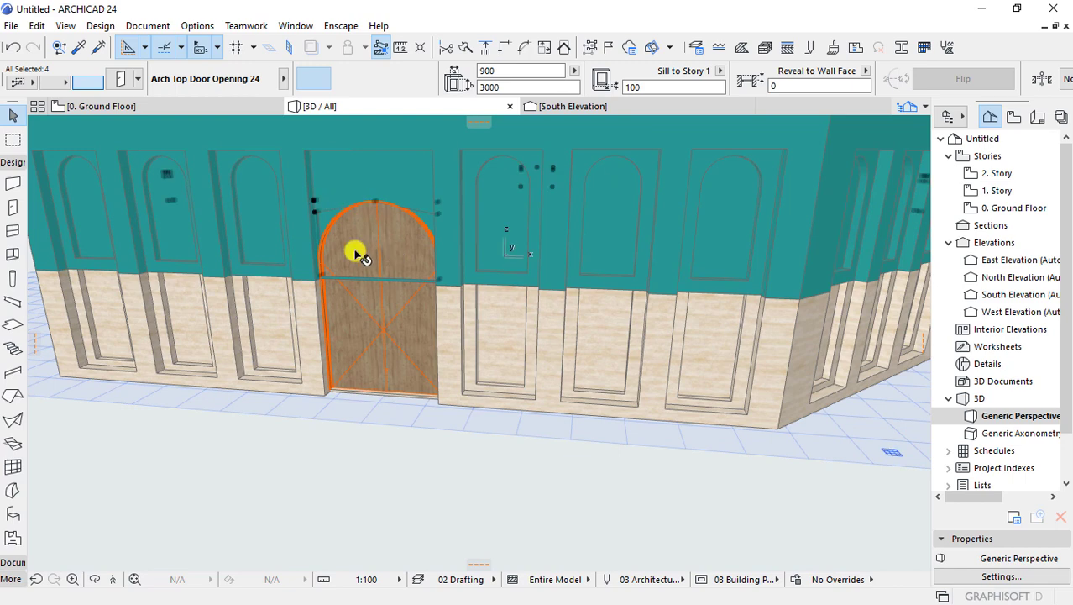
scroll(356, 253, up, 2)
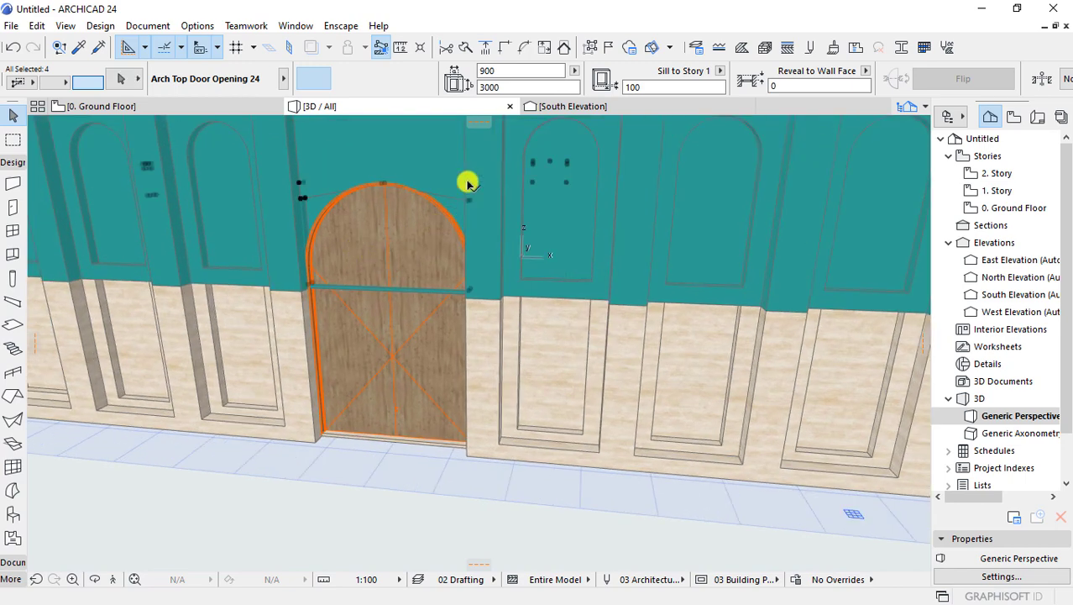
shift+click(469, 291)
- Extend the door down to the floor (sill 0, height 3100) and reopen its settings
click(315, 289)
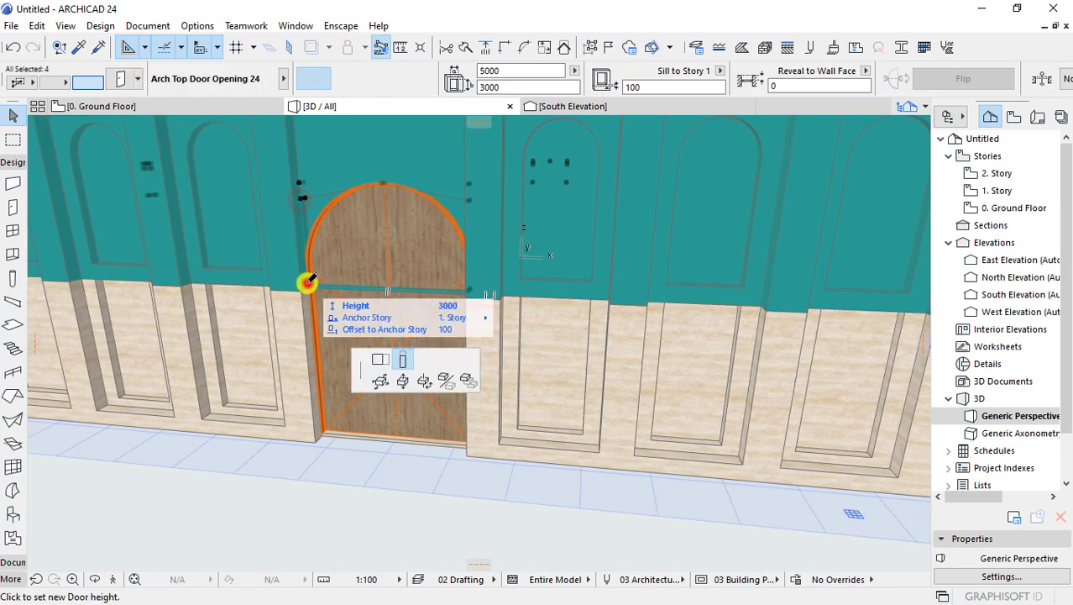
click(360, 275)
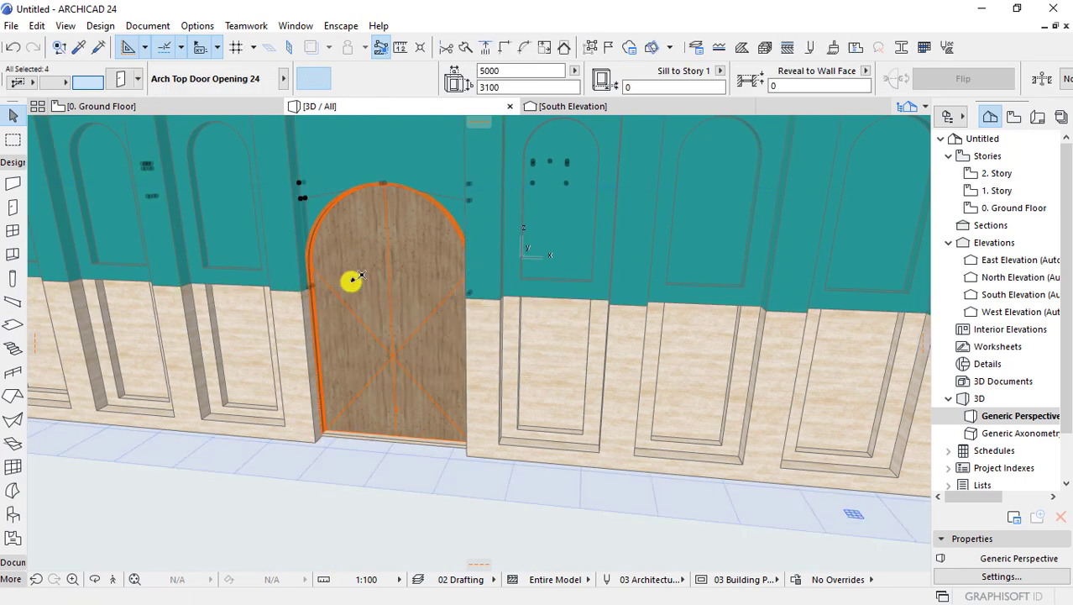
double_click(359, 275)
click(554, 78)
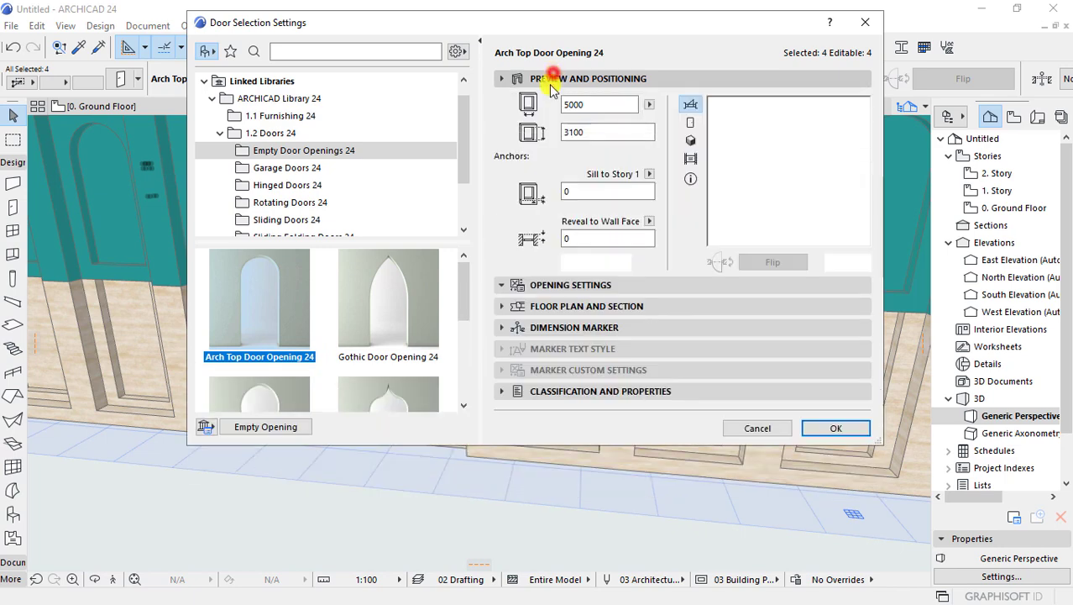
- Apply the edited arch height to the doors and clear the selection
click(549, 286)
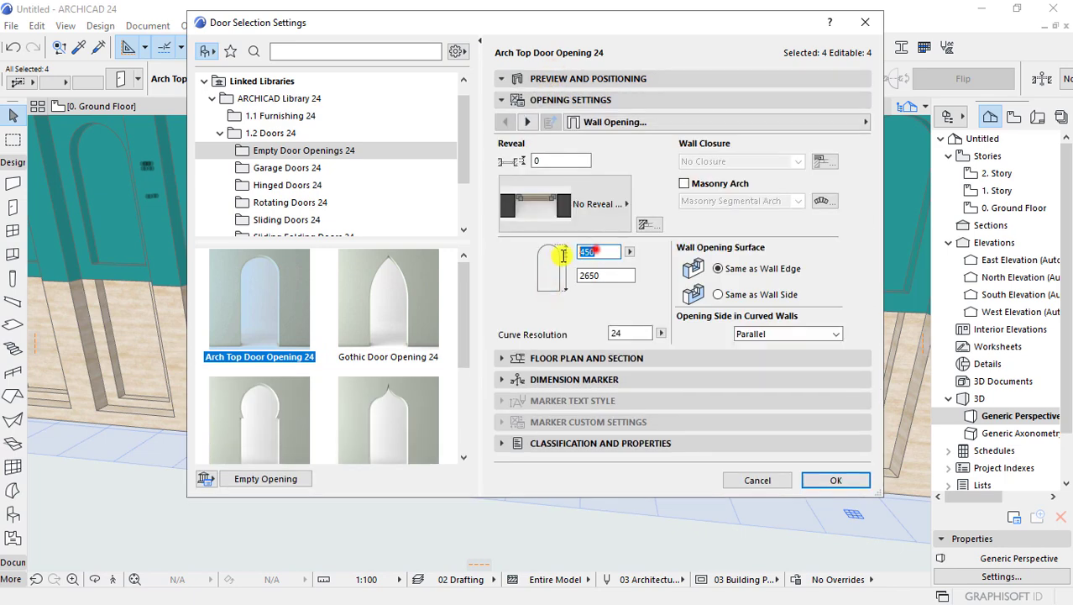
click(836, 480)
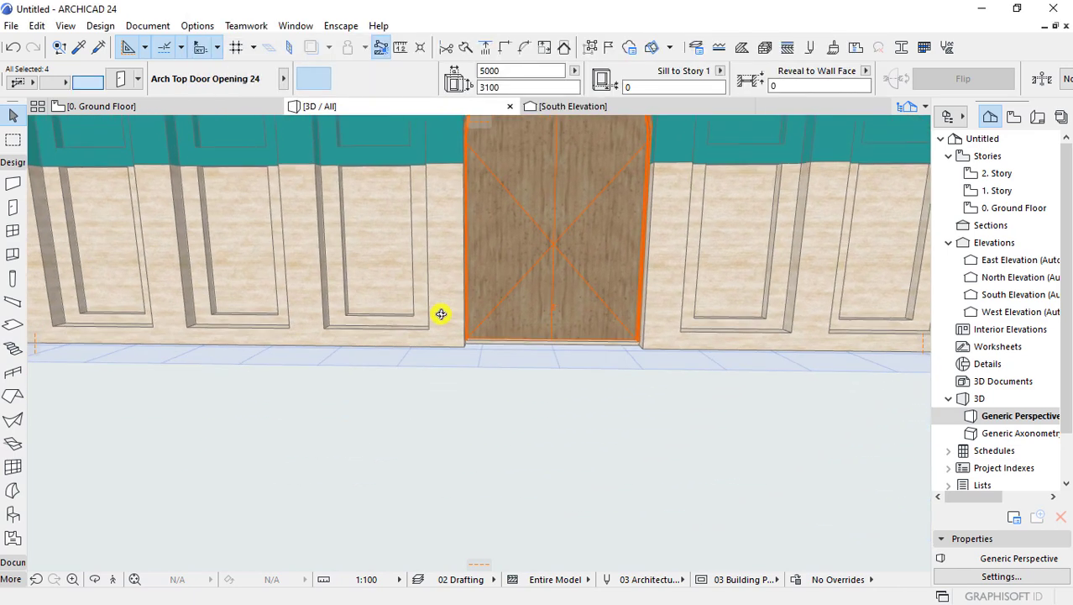
click(441, 463)
- Orbit to face the long wall and open the single arched door's settings
scroll(433, 454, down, 8)
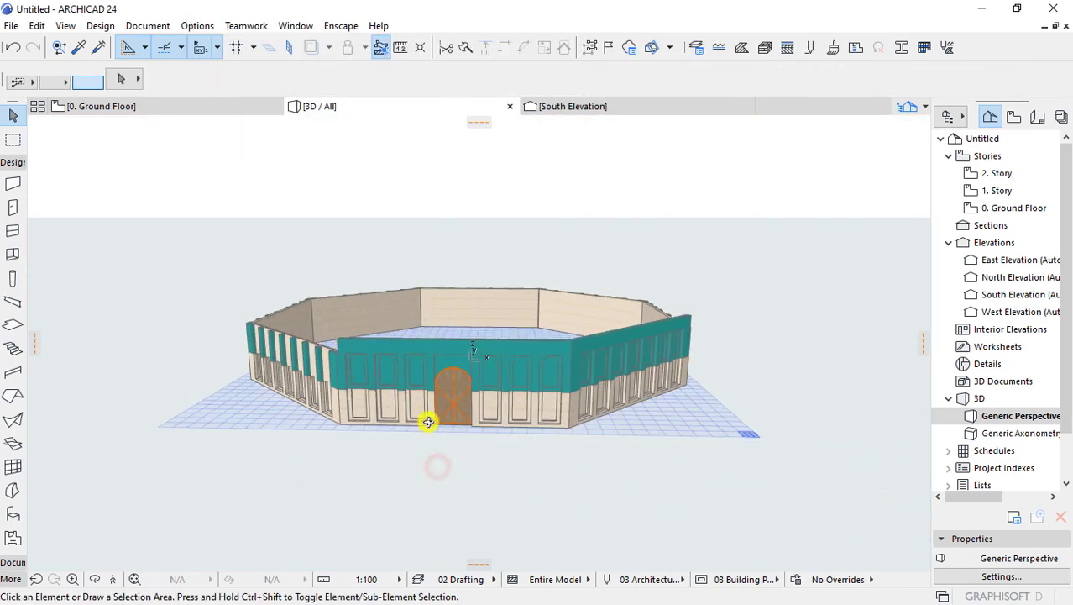
mouse_move(429, 422)
shift+middle_down()
mouse_move(407, 395)
mouse_move(232, 343)
mouse_move(756, 269)
mouse_move(554, 298)
mouse_move(481, 343)
shift+middle_up()
scroll(481, 343, up, 5)
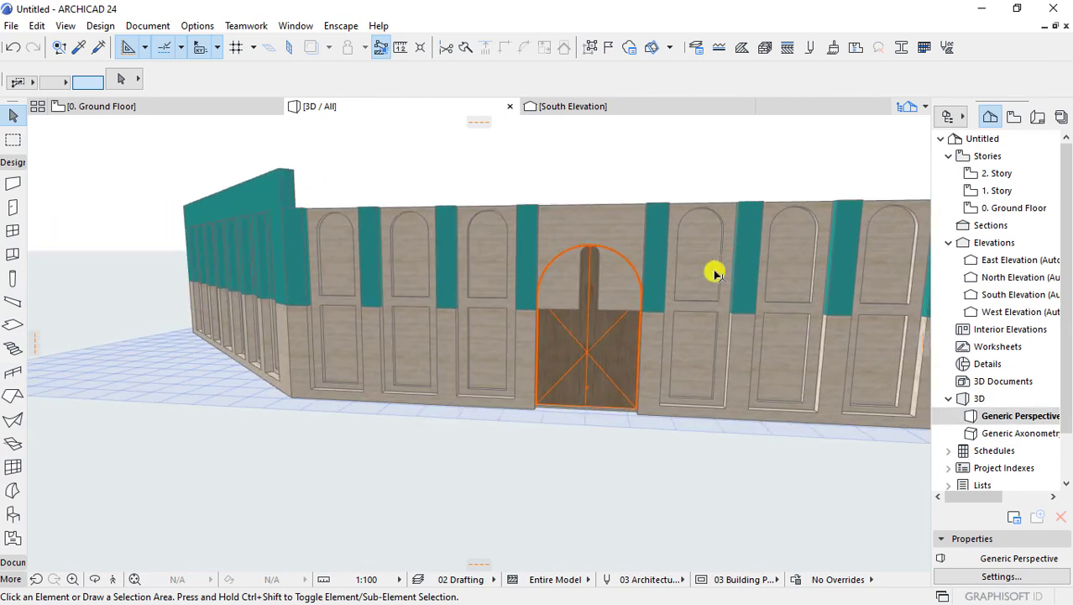
scroll(606, 310, up, 2)
double_click(594, 310)
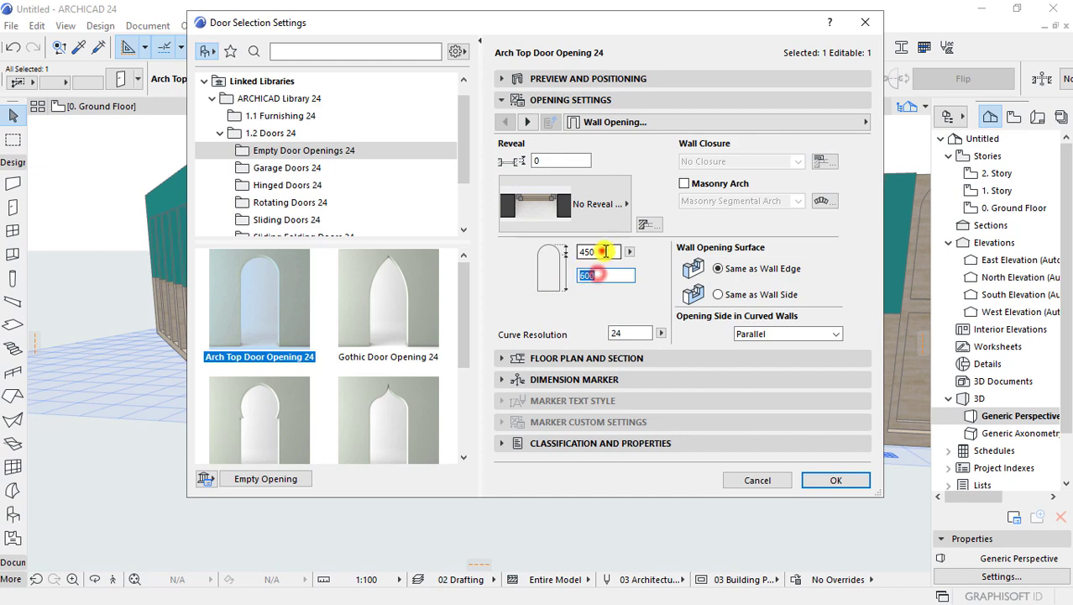
- Apply the arch values, then recheck the door's size settings without changes
click(806, 476)
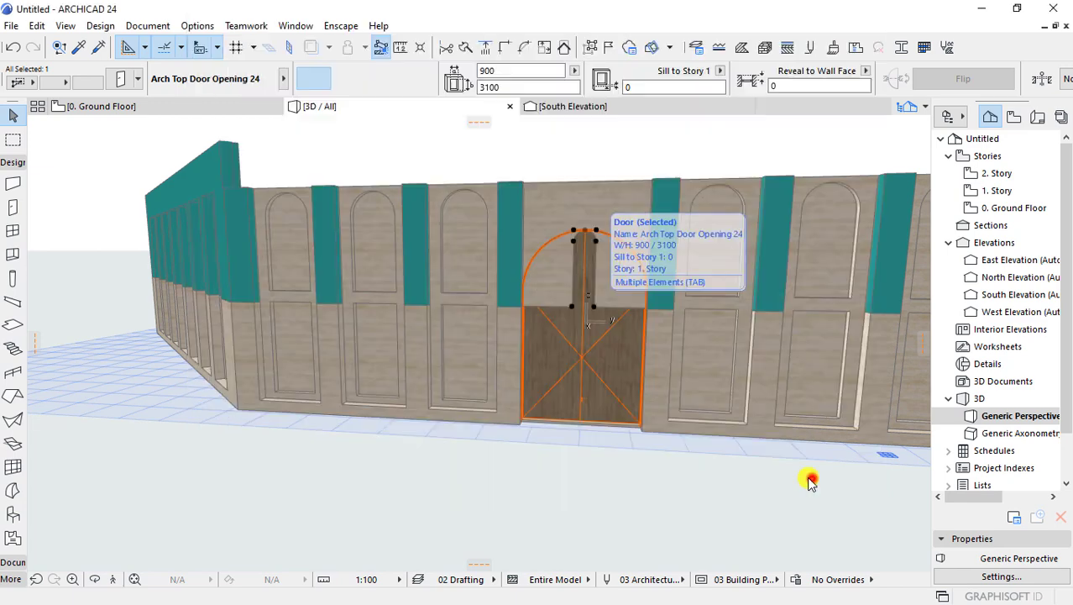
double_click(630, 340)
click(541, 78)
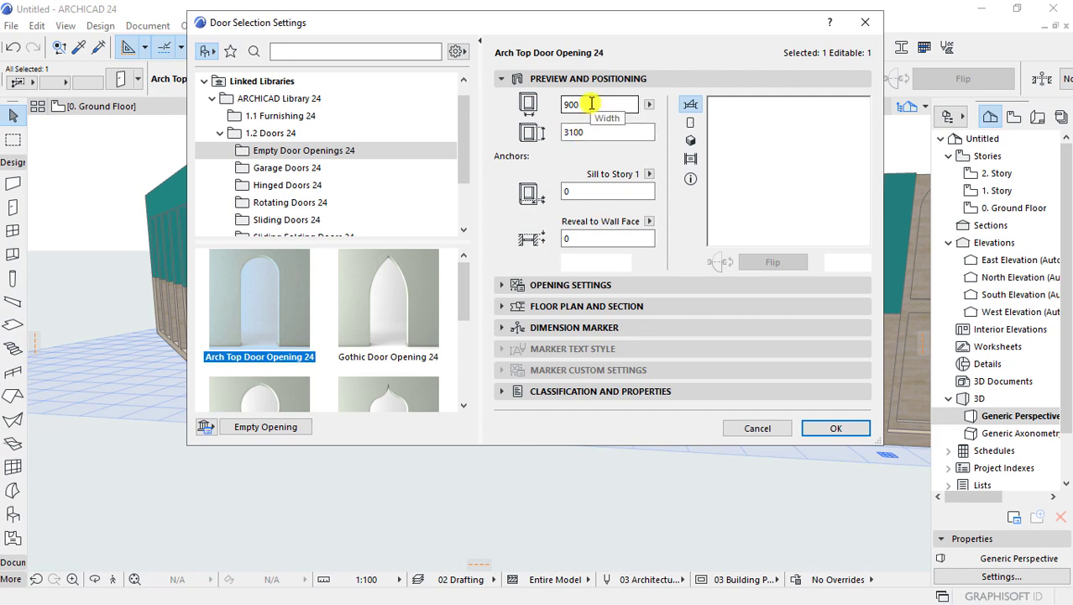
key(Return)
- Widen the arched door from its edge to 5000
click(595, 306)
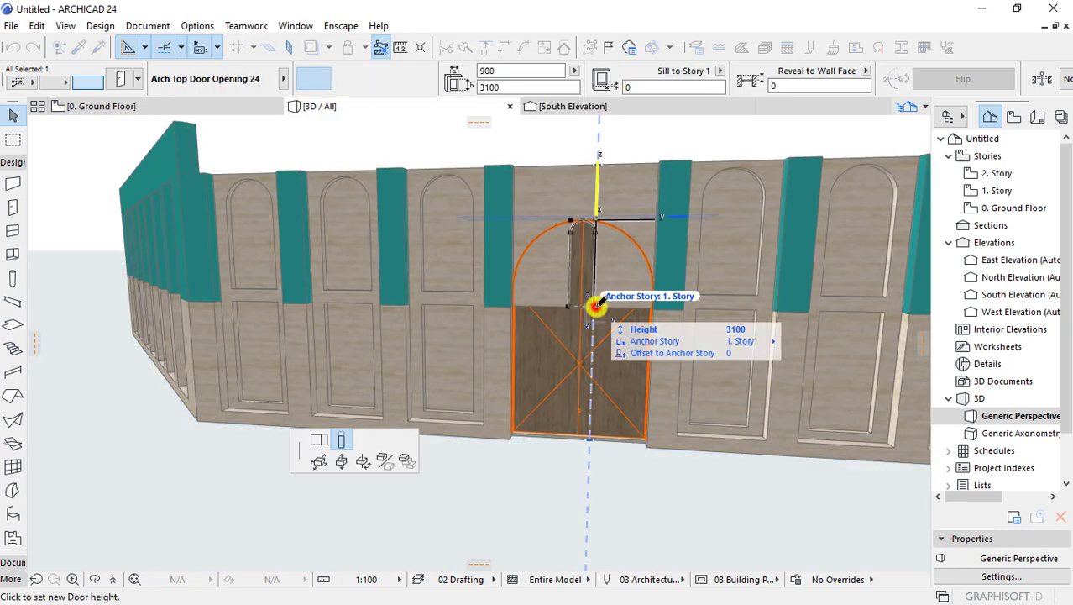
click(319, 439)
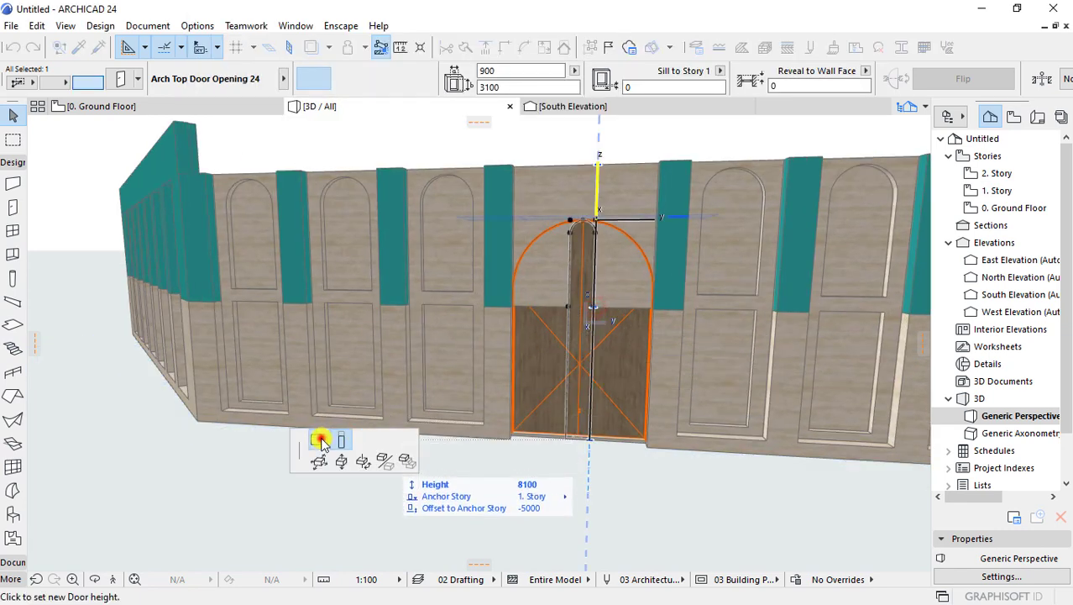
click(651, 311)
click(569, 307)
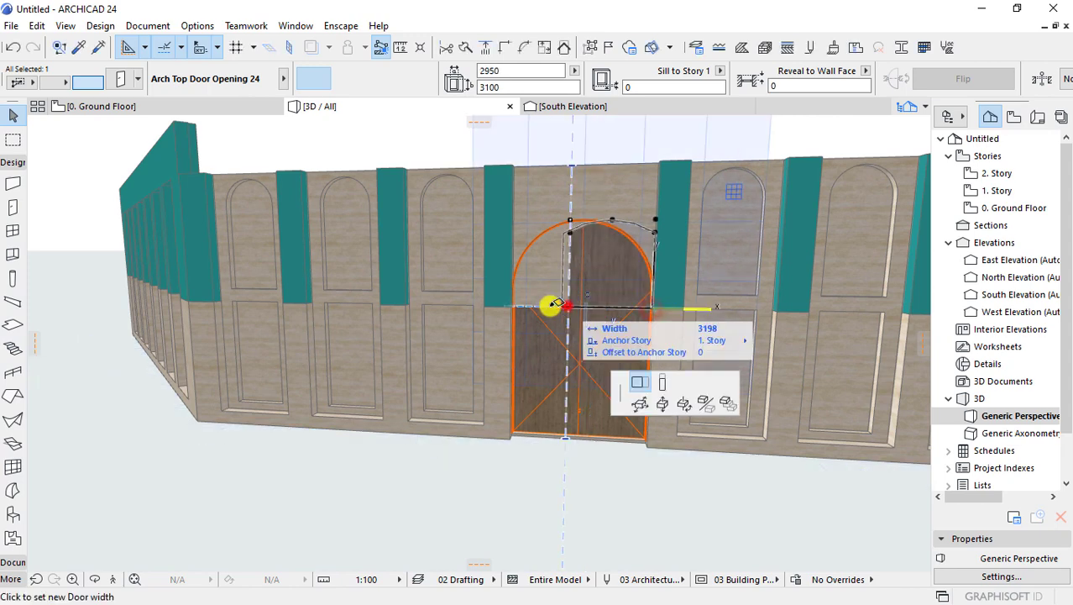
click(510, 313)
- Set the arch dimensions so the broad arch is filled, then view the building from above
double_click(521, 310)
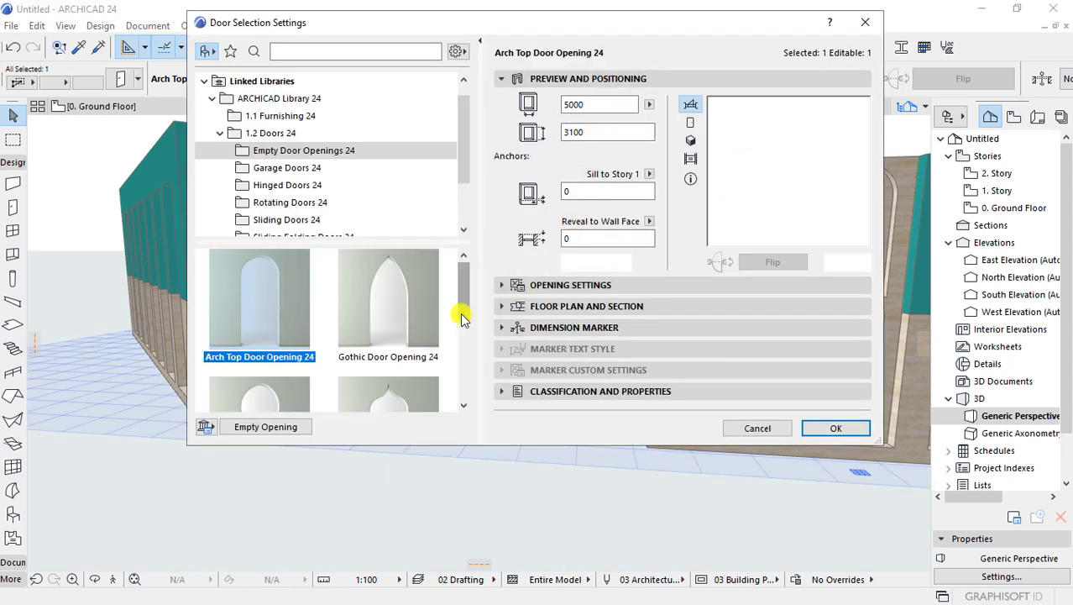
click(565, 78)
click(563, 100)
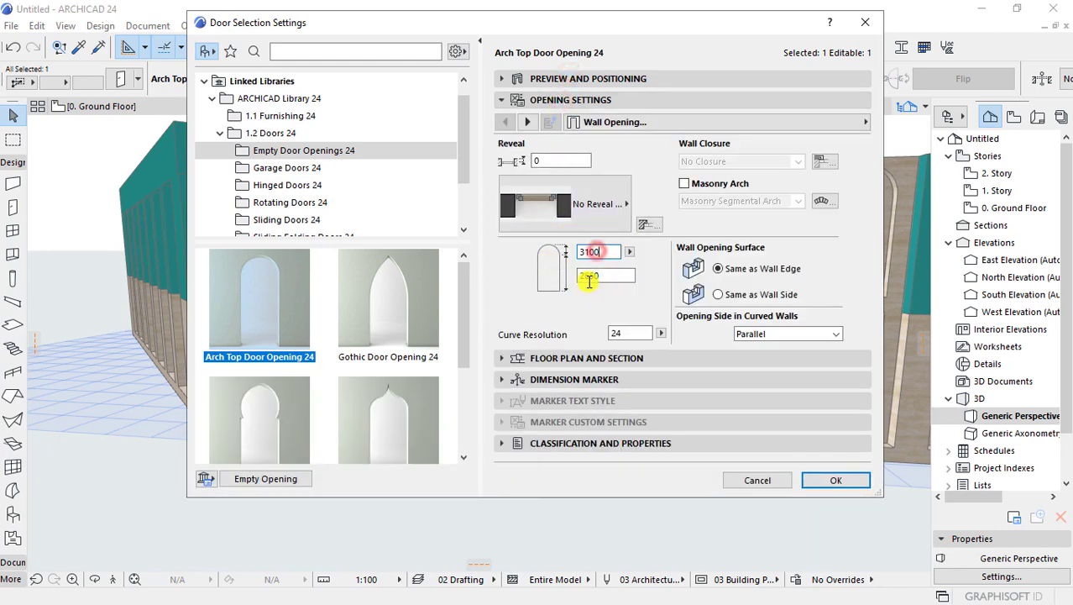
click(837, 480)
scroll(210, 362, down, 3)
mouse_move(211, 362)
shift+middle_down()
mouse_move(548, 420)
mouse_move(273, 375)
mouse_move(618, 376)
mouse_move(276, 311)
shift+middle_up()
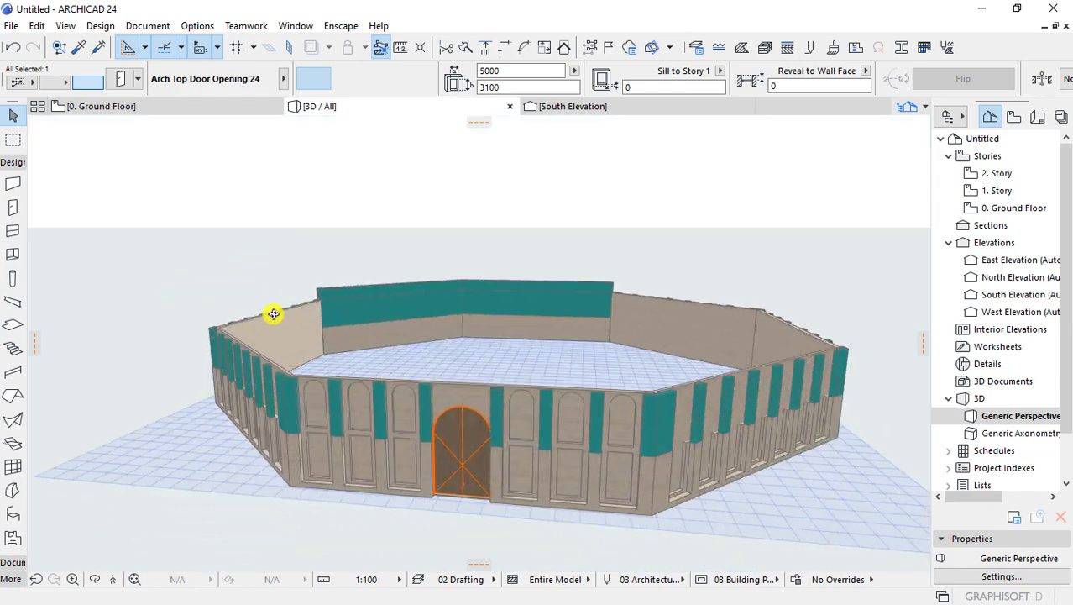
scroll(252, 302, up, 2)
scroll(242, 300, up, 2)
- Move in close to the door and check its current width in its settings
mouse_move(405, 242)
shift+middle_down()
mouse_move(438, 434)
mouse_move(240, 439)
mouse_move(803, 348)
shift+middle_up()
scroll(216, 358, up, 3)
scroll(216, 358, up, 3)
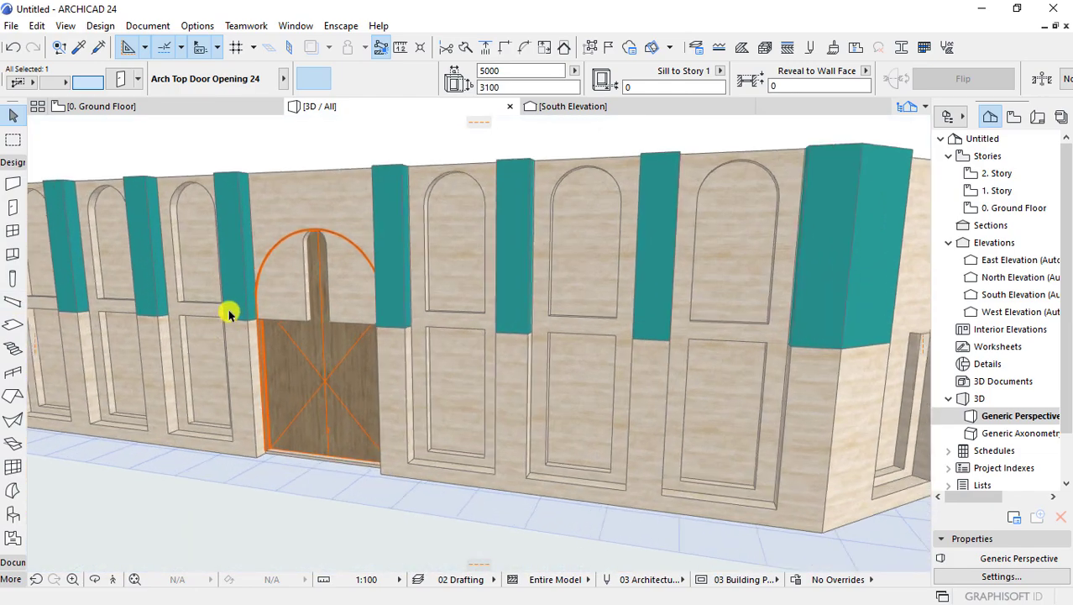
scroll(228, 311, up, 2)
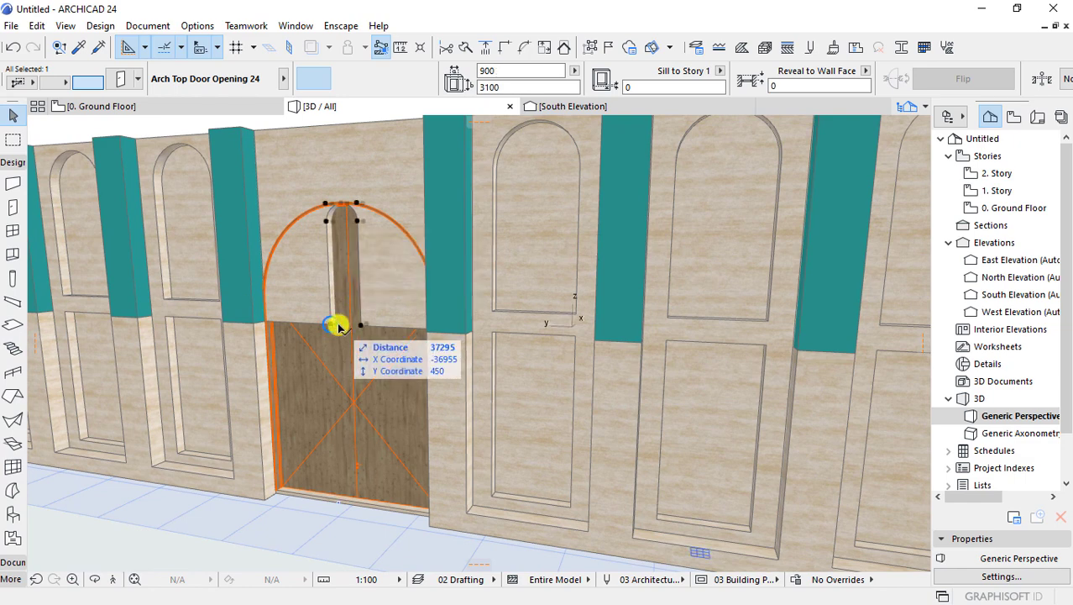
double_click(332, 325)
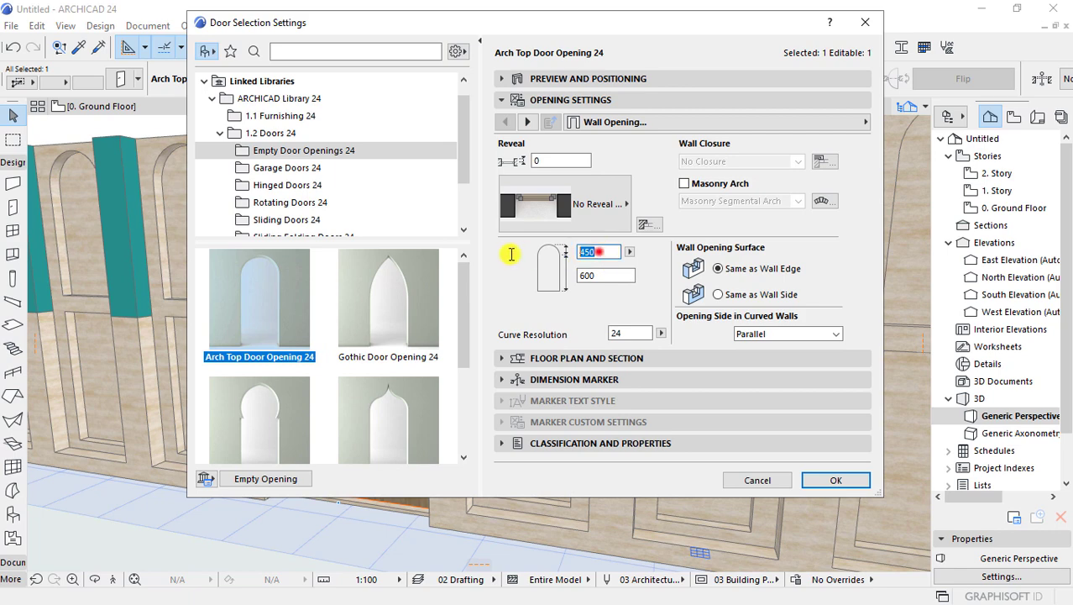
click(826, 479)
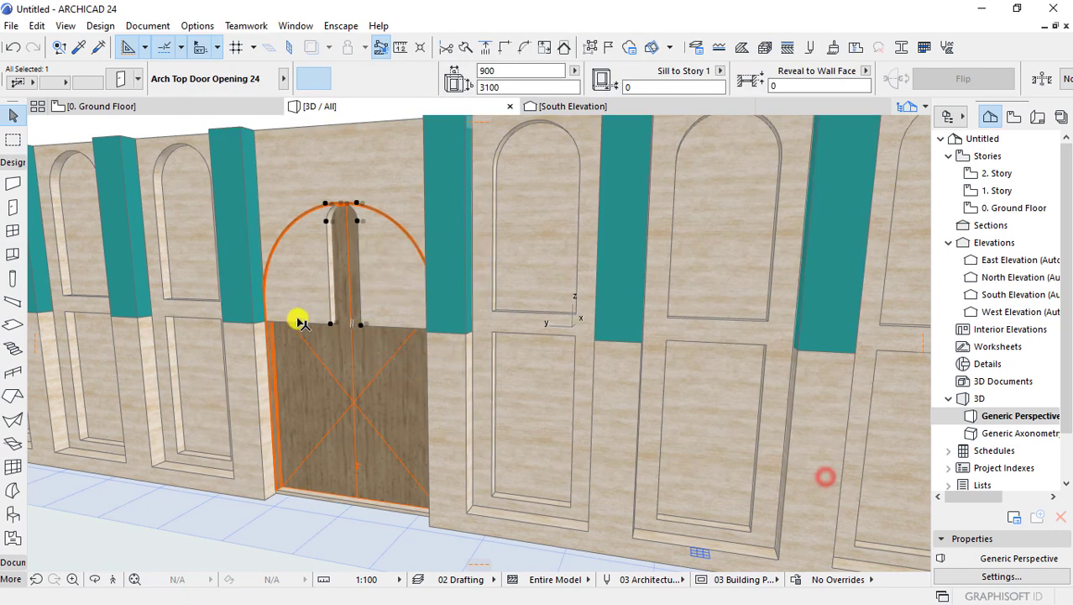
key(ctrl+t)
click(518, 78)
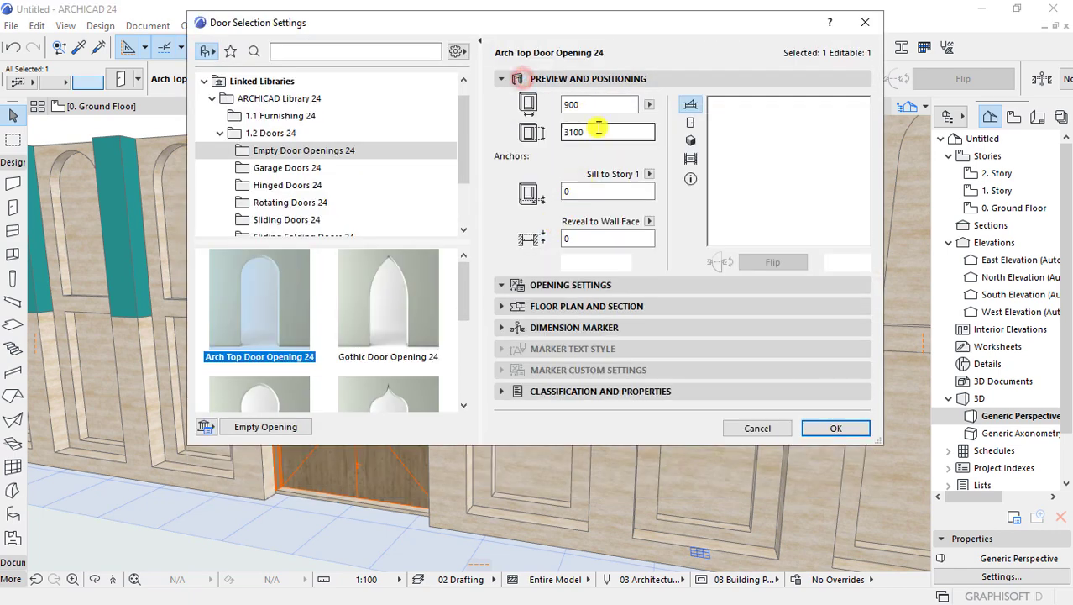
click(573, 104)
click(745, 426)
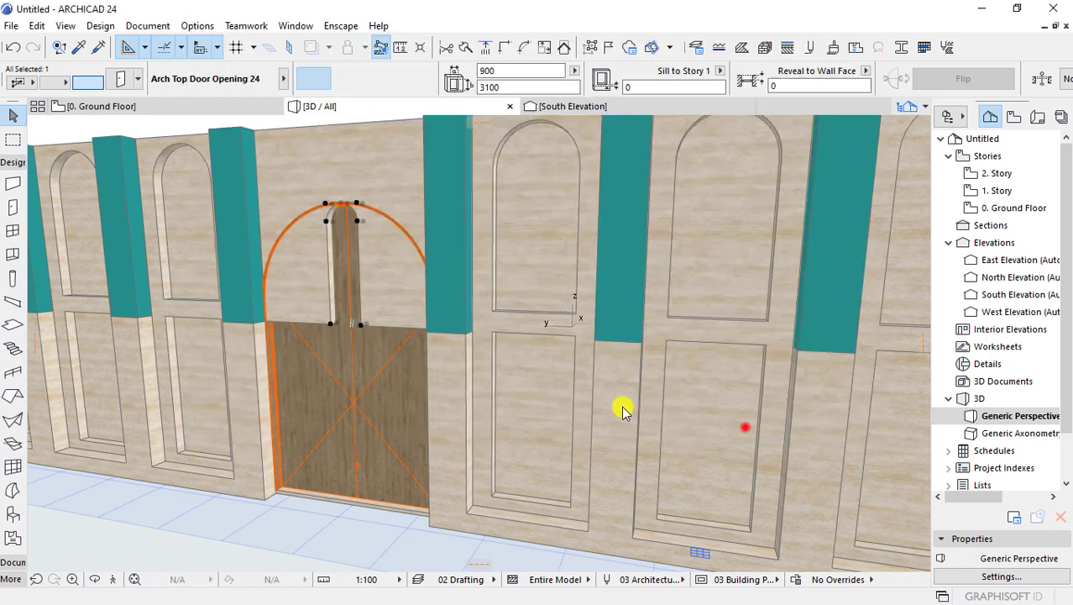
- Drag the door's width edge so the leaf fills the bay between the teal piers
click(271, 317)
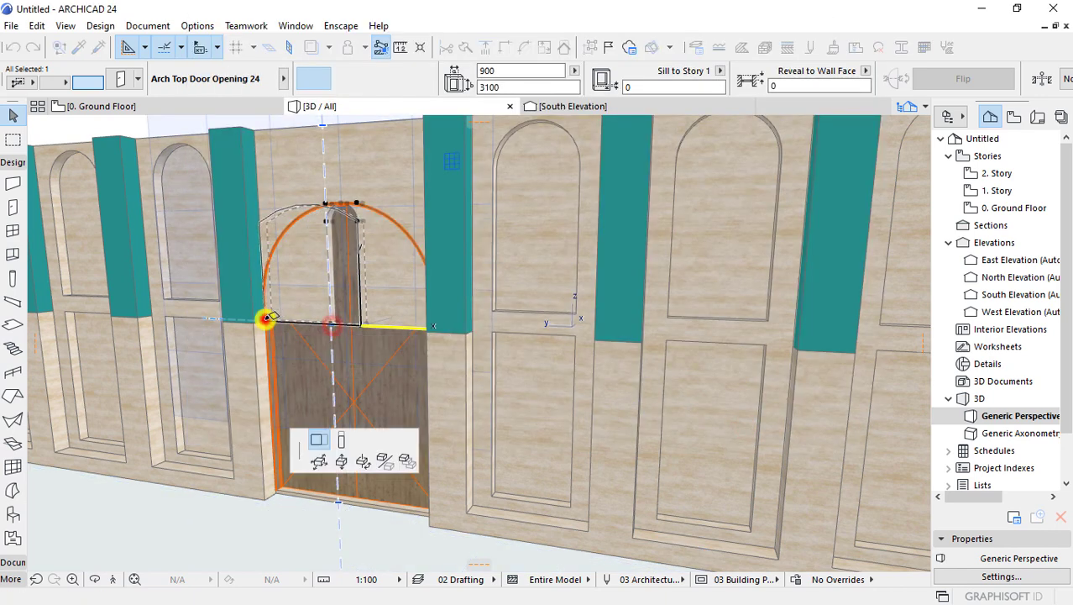
click(359, 324)
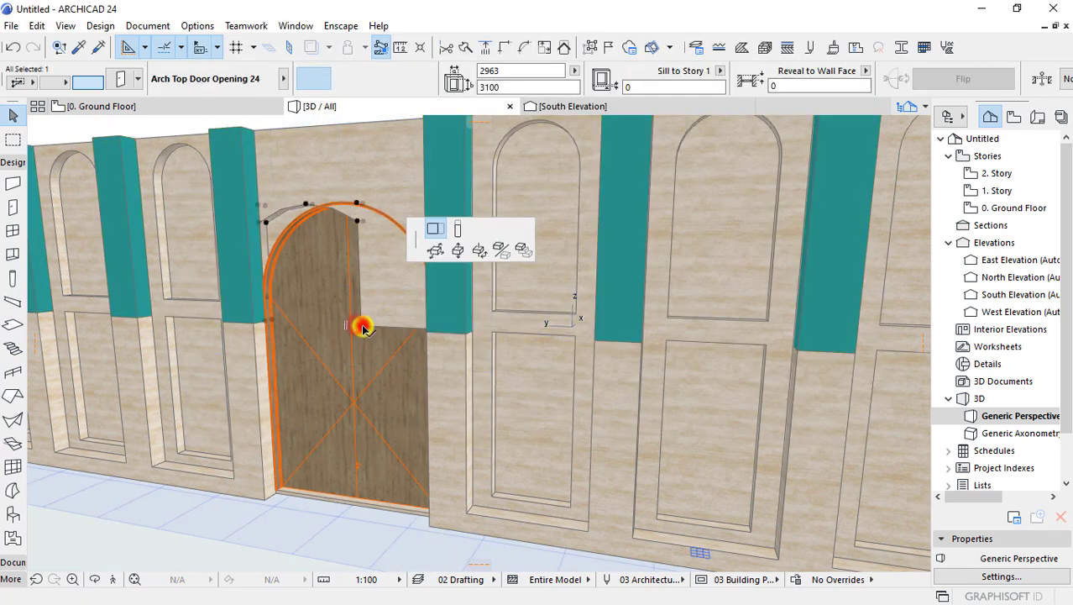
click(430, 524)
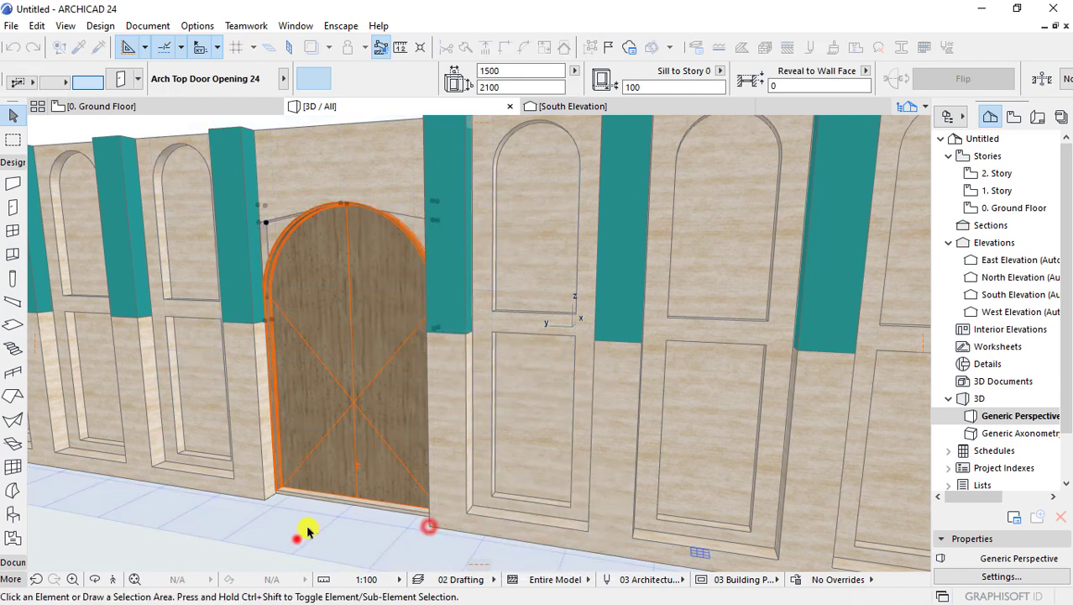
shift+middle_drag(304, 532, 468, 267)
- Start stretching the teal upper wall, then cancel the edit
click(437, 231)
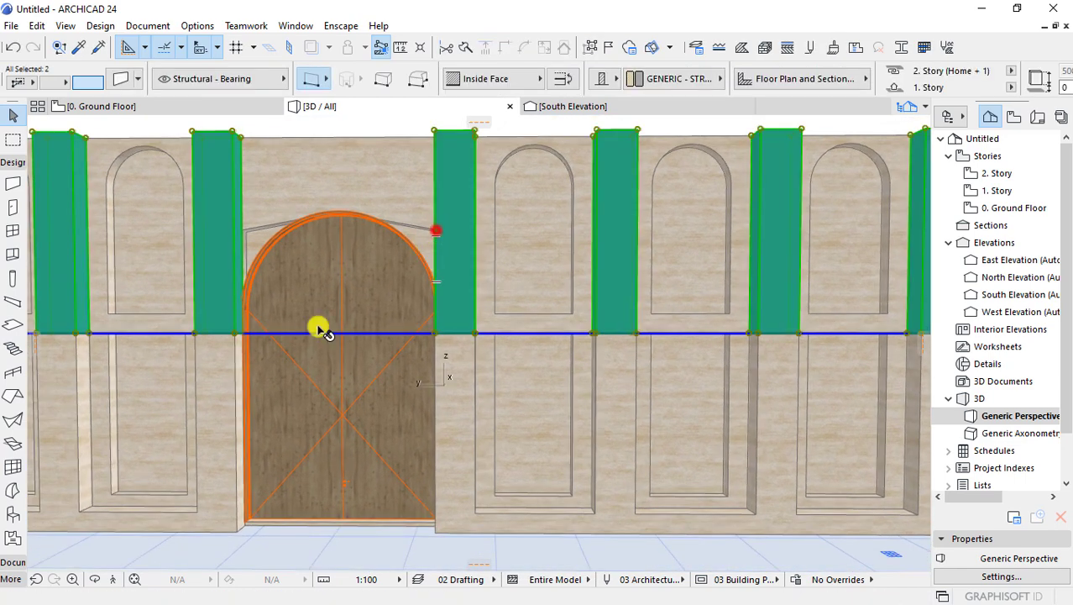
click(243, 336)
key(Escape)
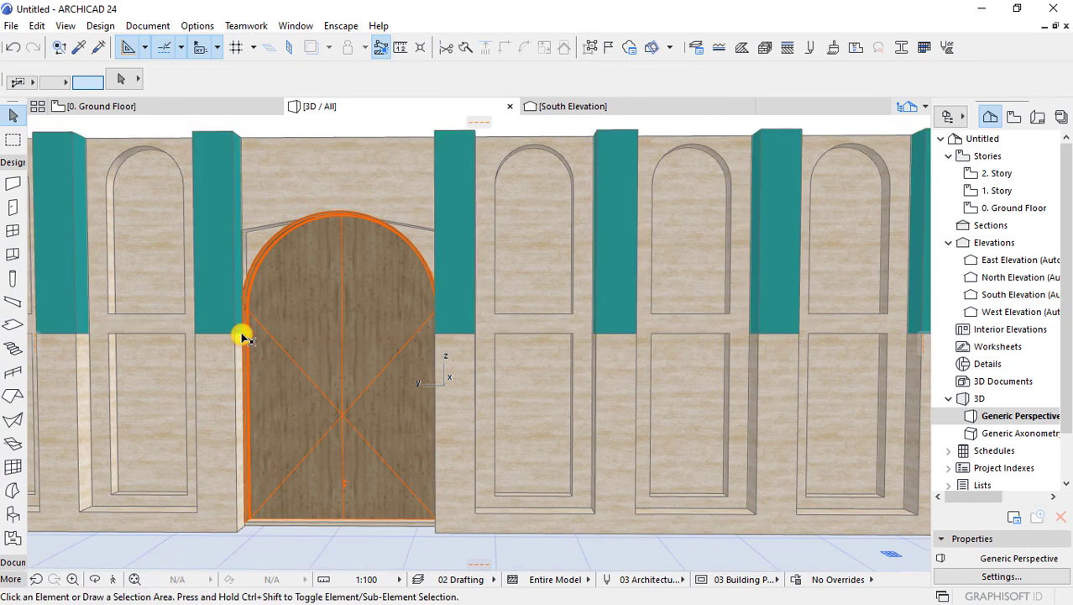
mouse_move(240, 336)
shift+middle_down()
mouse_move(297, 329)
mouse_move(255, 229)
shift+middle_up()
- Select the arched door and move it to the centre of its bay
click(250, 232)
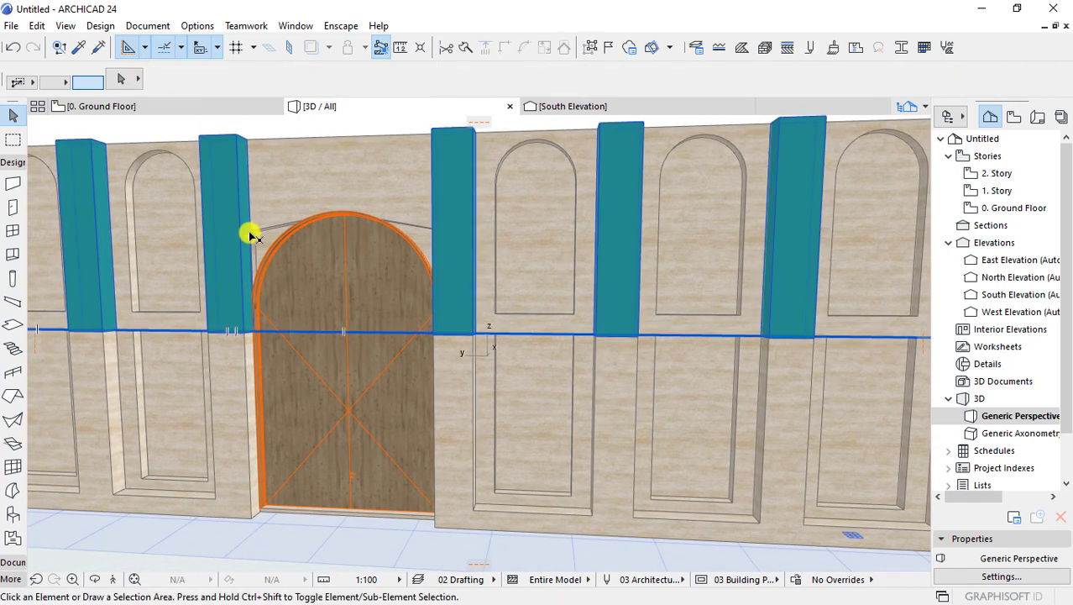
click(304, 378)
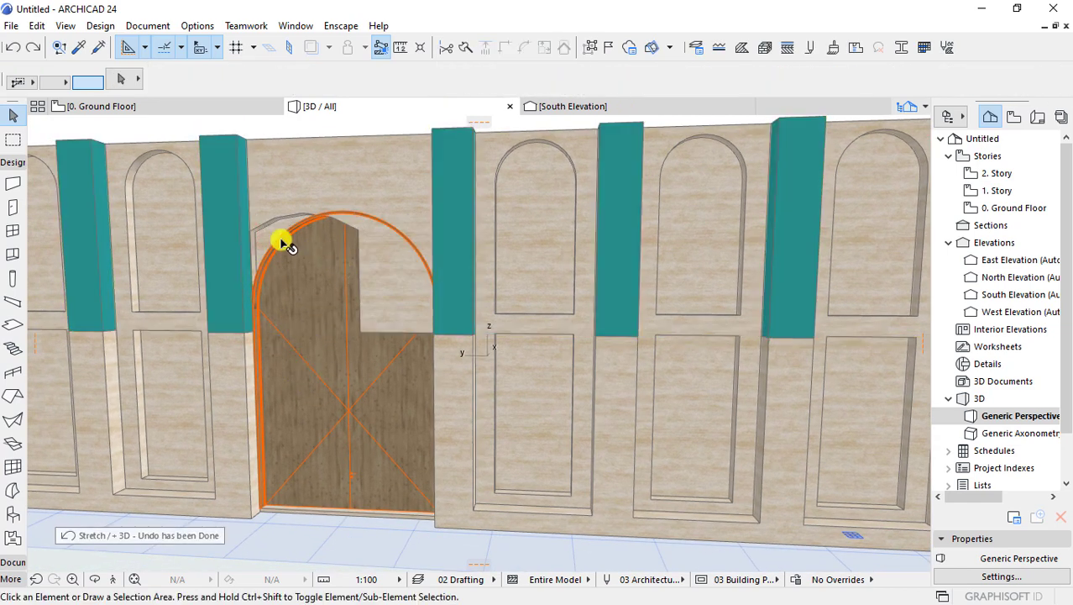
click(252, 232)
click(357, 229)
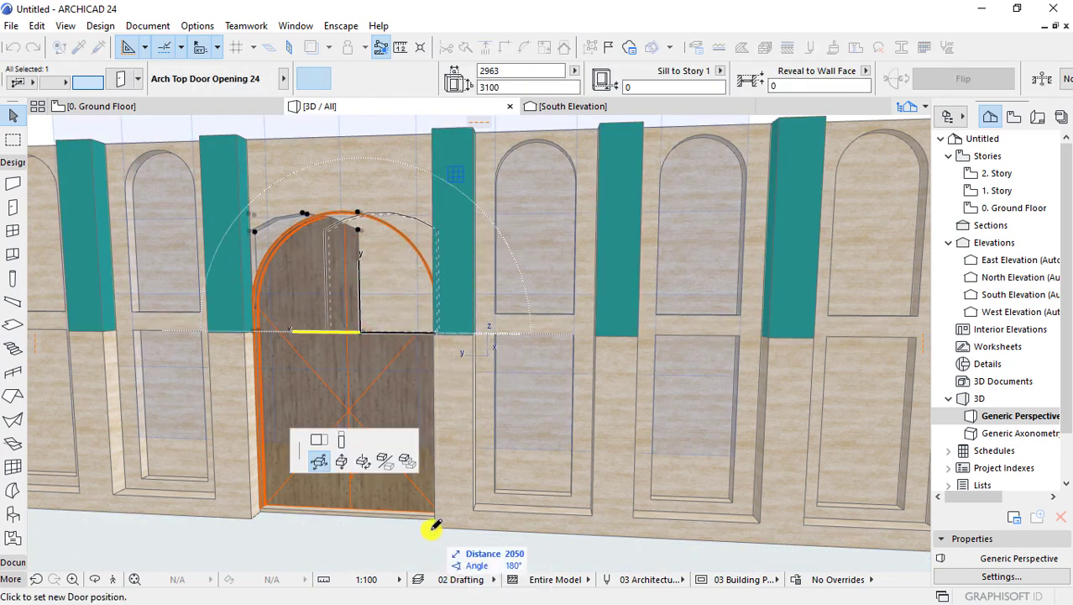
click(328, 330)
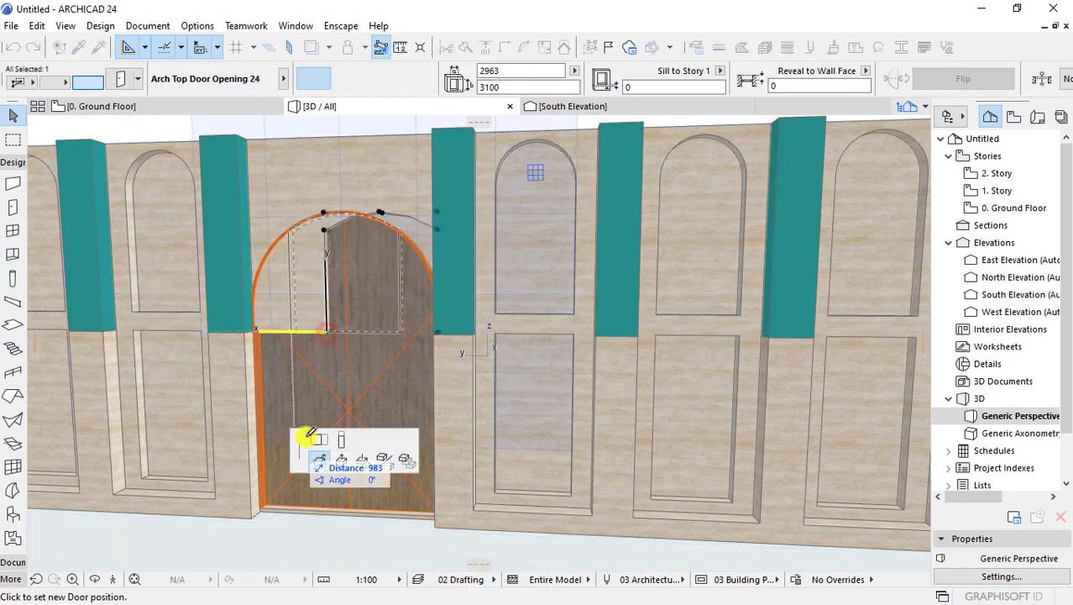
- Set the arched door to 5000 wide by 3100 high and apply it
double_click(412, 271)
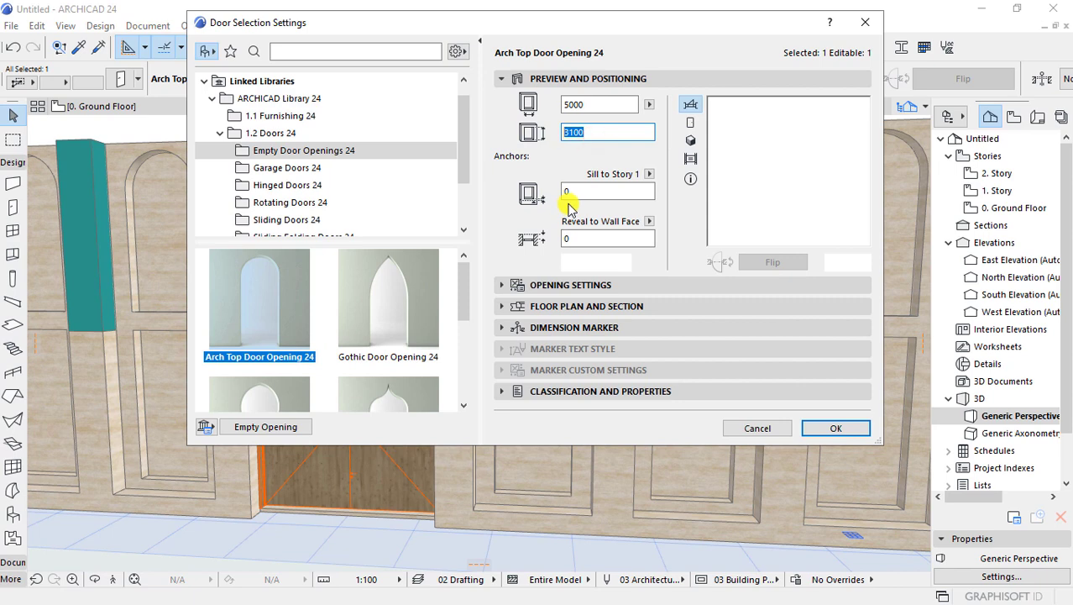
click(543, 286)
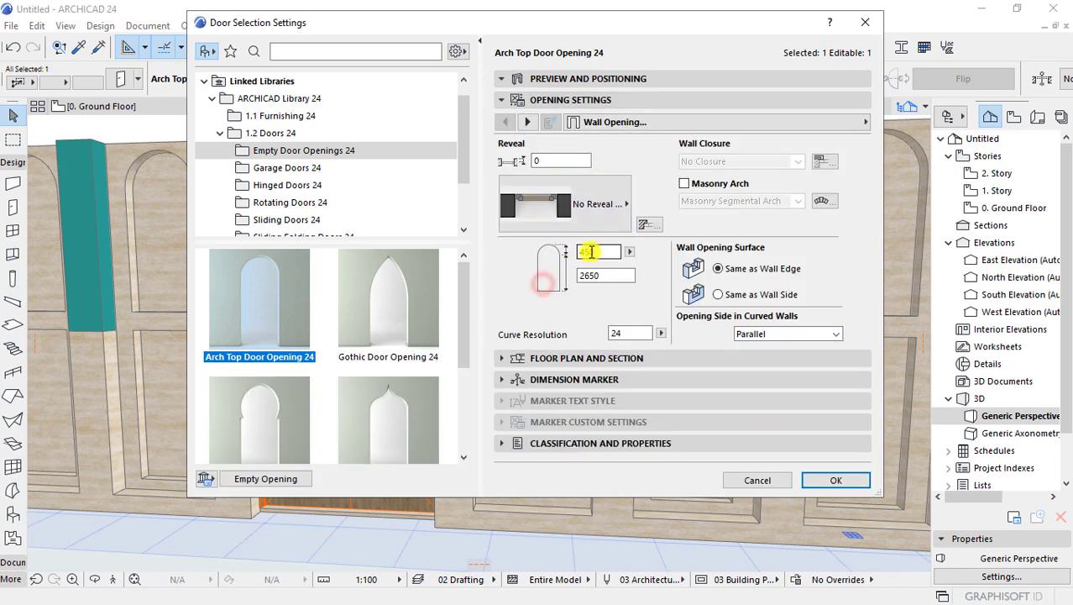
click(832, 480)
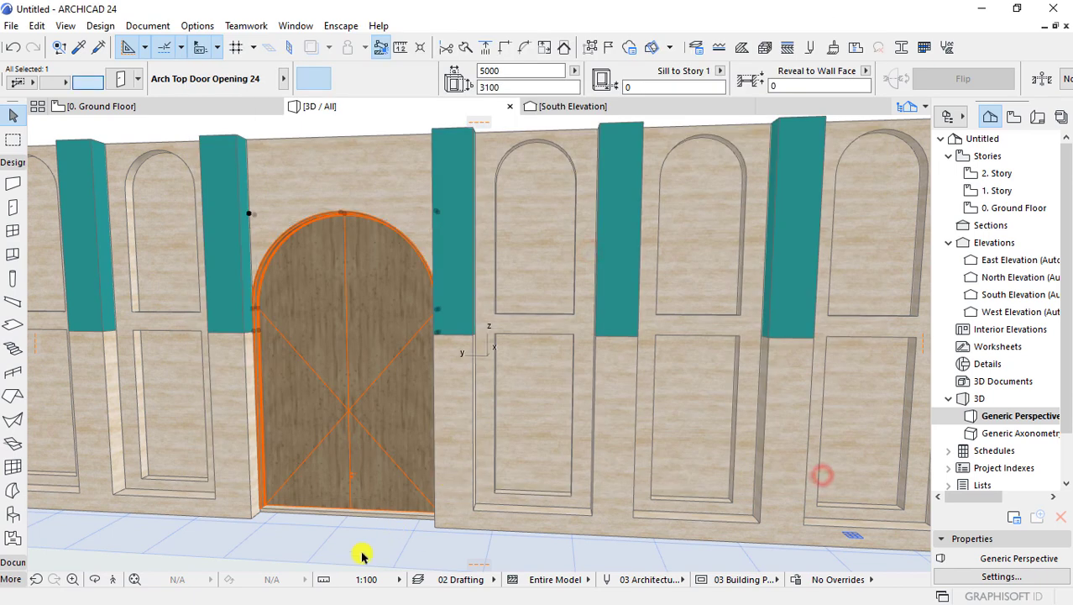
scroll(678, 293, down, 3)
scroll(546, 269, down, 3)
shift+click(497, 222)
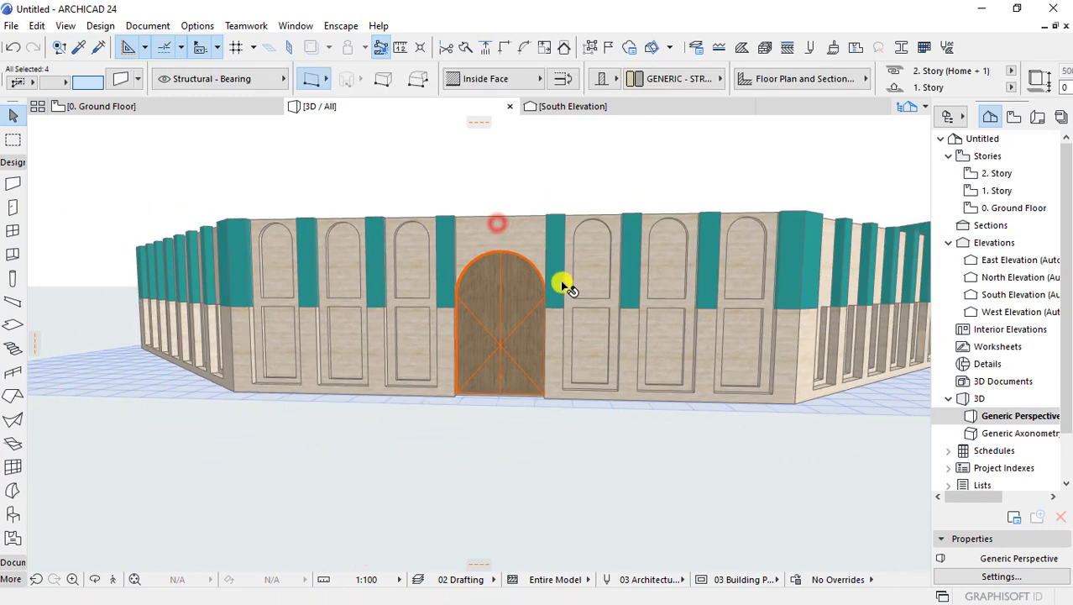
- Select the front, back and left upper walls around the octagon
shift+middle_drag(566, 288, 604, 314)
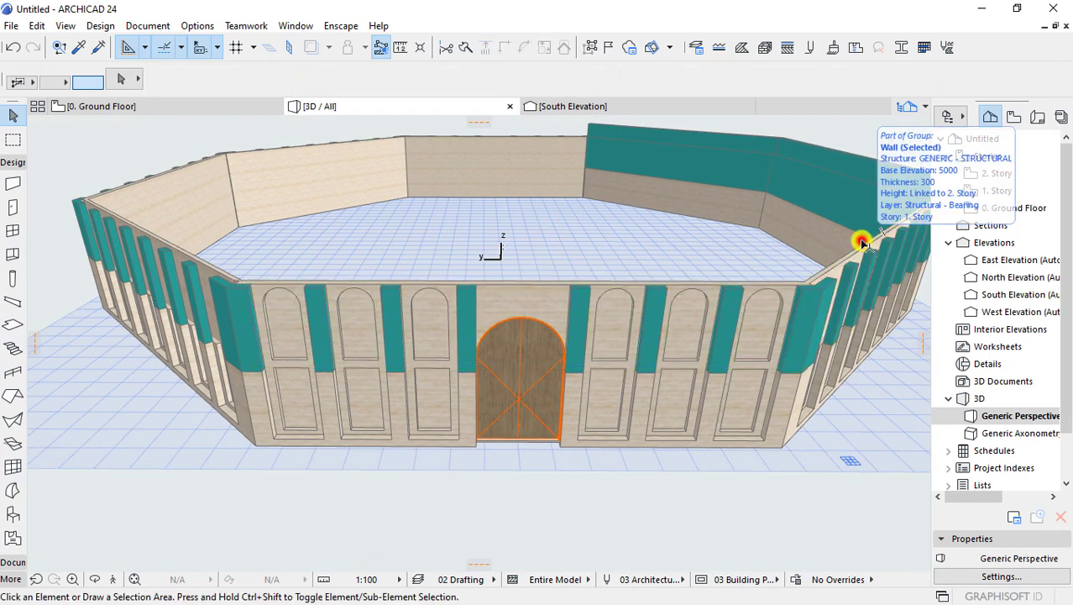
click(781, 282)
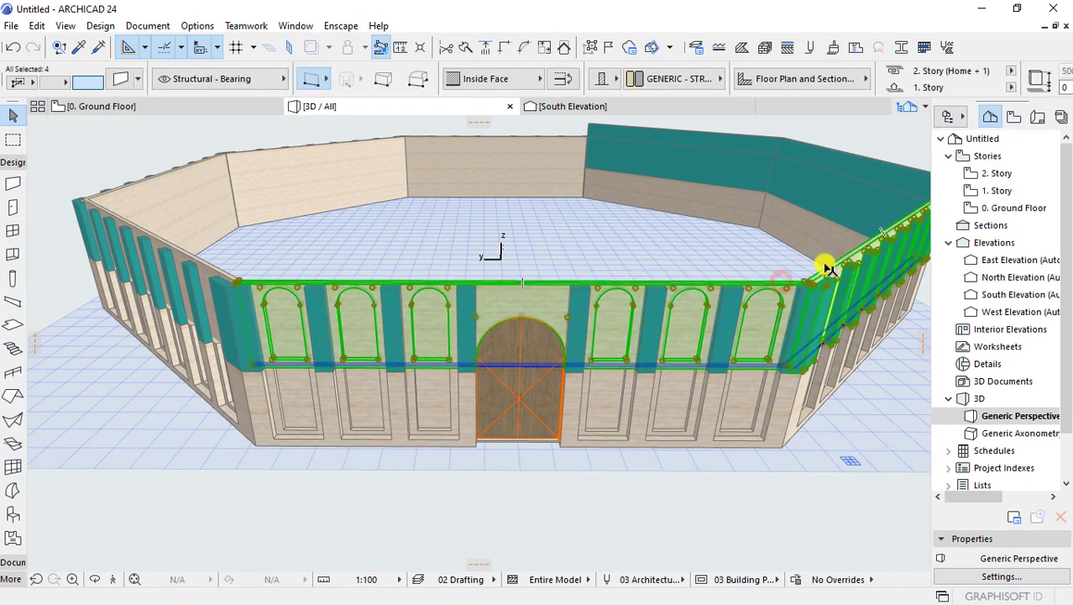
shift+click(430, 154)
shift+click(329, 195)
shift+click(194, 183)
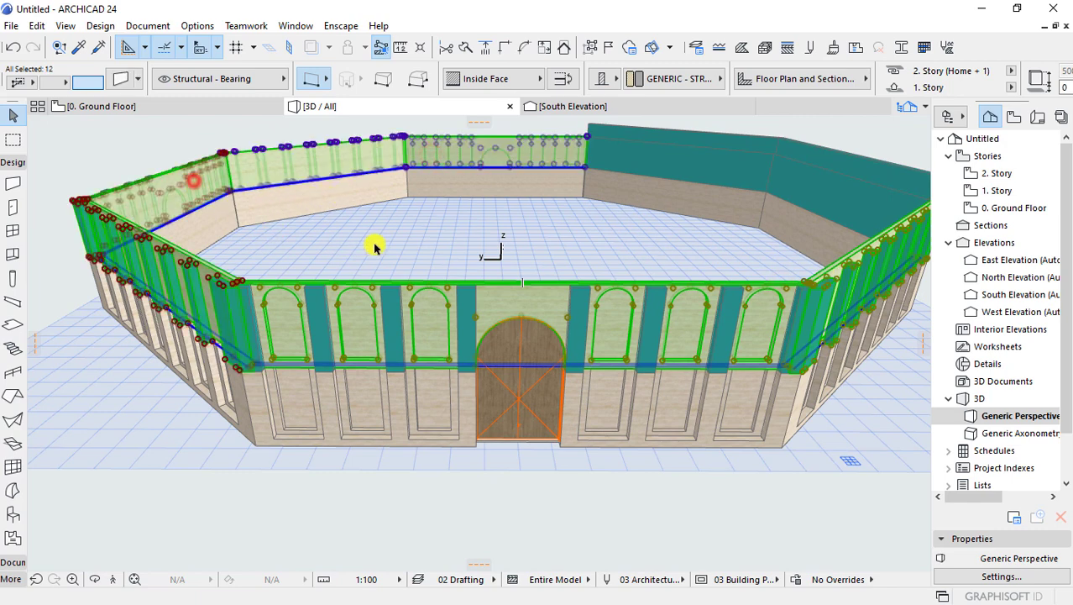
- Override all surfaces of the selected walls with Paint - Cobalt Blue
key(ctrl+t)
click(408, 296)
click(538, 567)
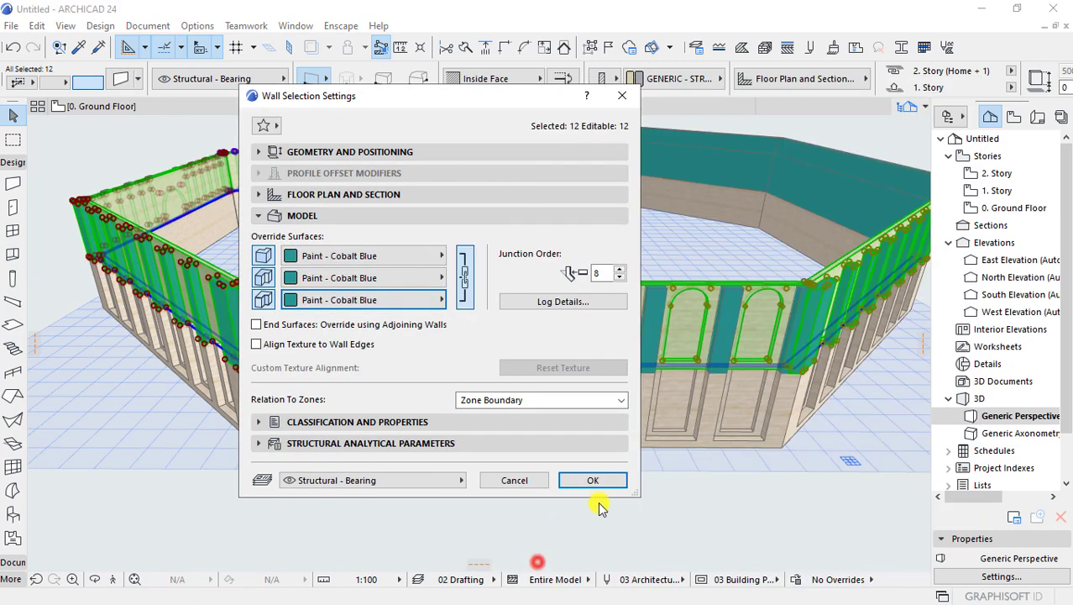
click(593, 480)
key(Escape)
mouse_move(419, 390)
shift+middle_down()
mouse_move(694, 291)
mouse_move(719, 337)
mouse_move(582, 326)
mouse_move(426, 416)
mouse_move(210, 235)
mouse_move(575, 395)
mouse_move(376, 370)
mouse_move(737, 376)
mouse_move(426, 352)
mouse_move(223, 357)
mouse_move(386, 366)
mouse_move(307, 396)
mouse_move(287, 304)
mouse_move(413, 271)
shift+middle_up()
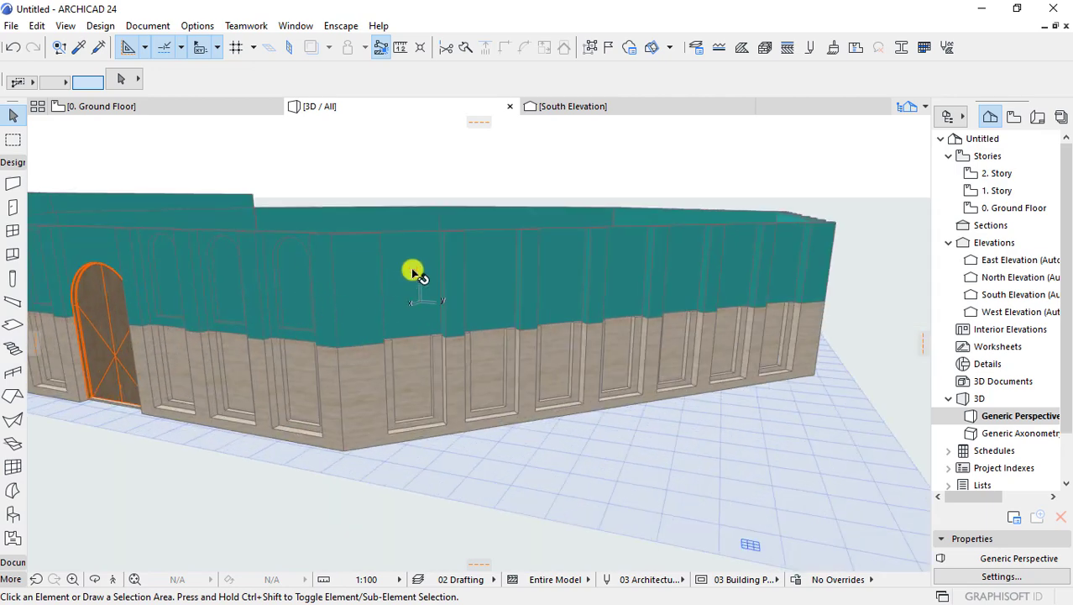
click(413, 271)
shift+middle_drag(704, 354, 677, 433)
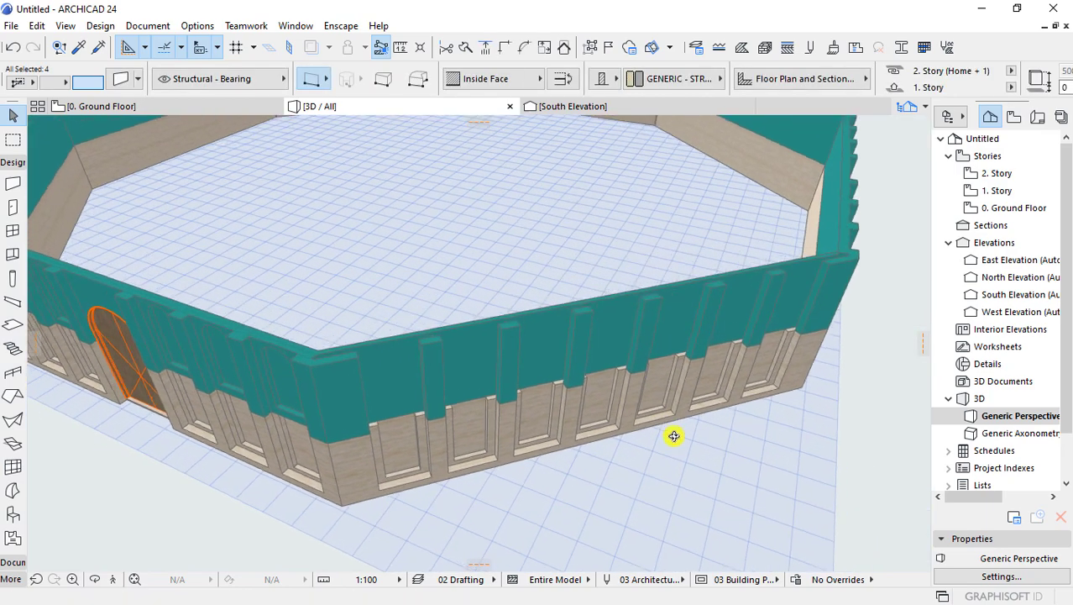
- Switch to the 1. Story floor plan and recentre the octagon in view
scroll(680, 435, up, 2)
key(F2)
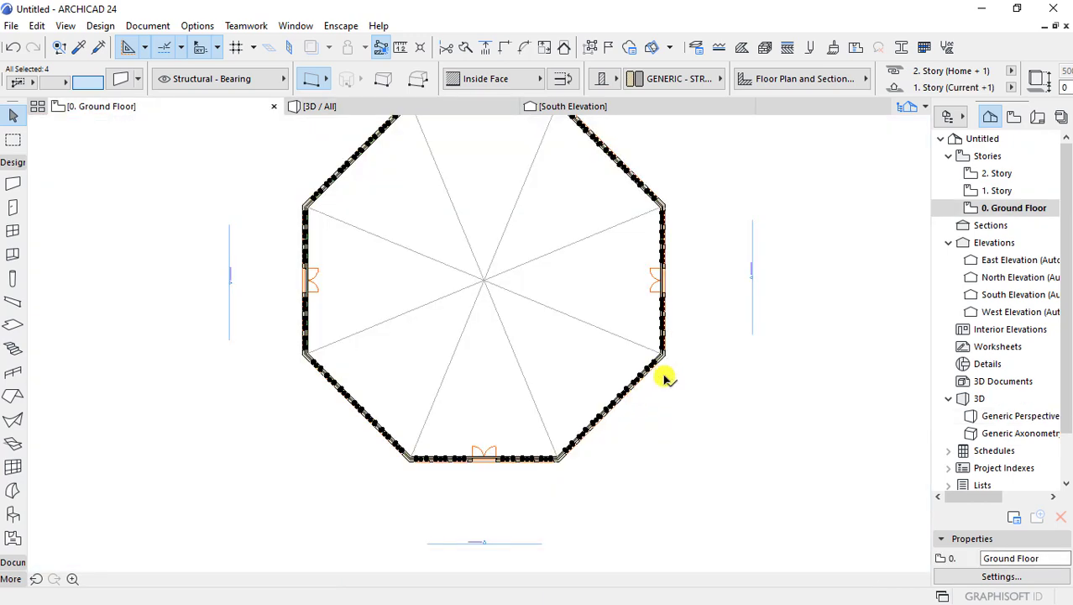
click(647, 458)
scroll(499, 432, up, 3)
scroll(499, 433, up, 2)
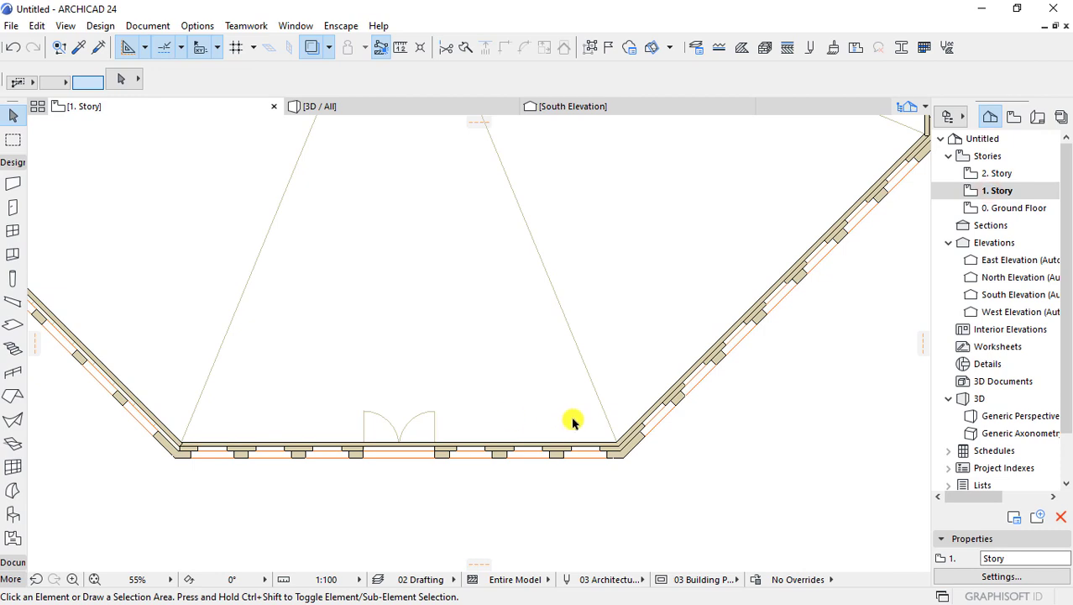
scroll(470, 475, down, 2)
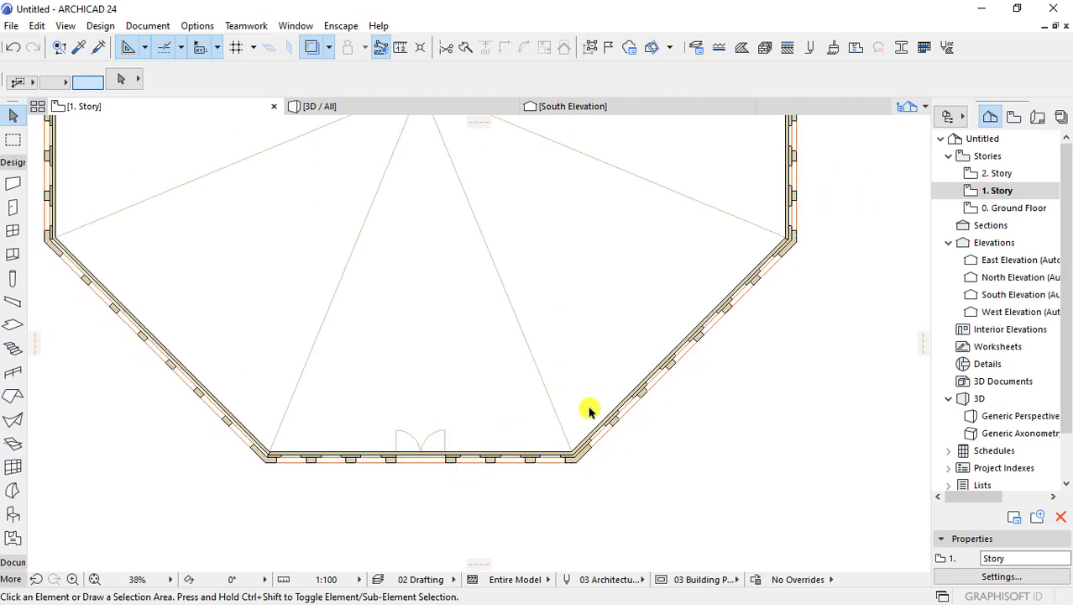
middle_drag(590, 410, 606, 427)
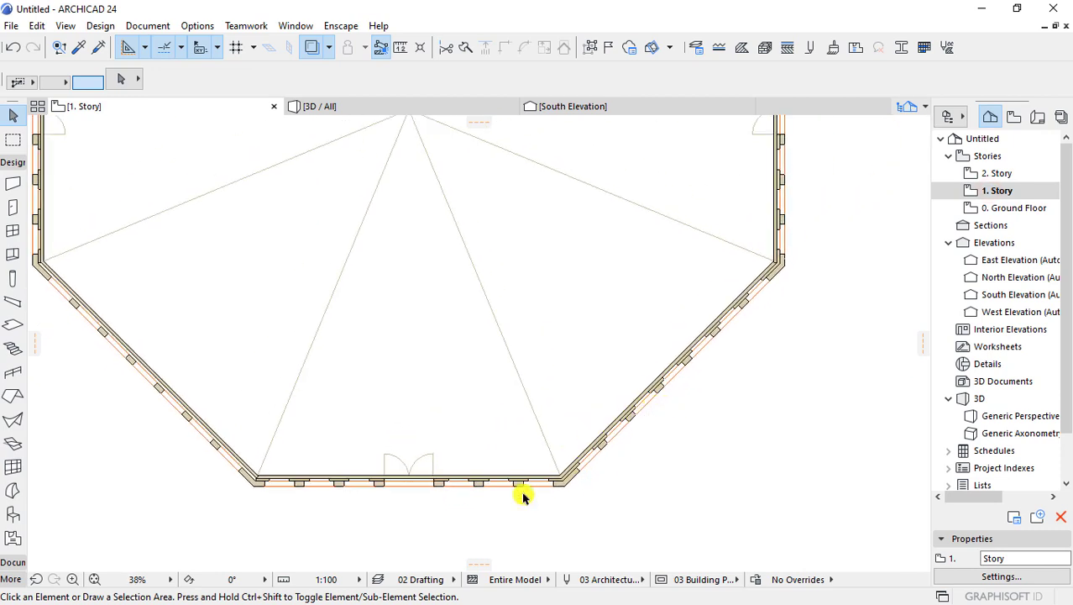
scroll(244, 475, up, 6)
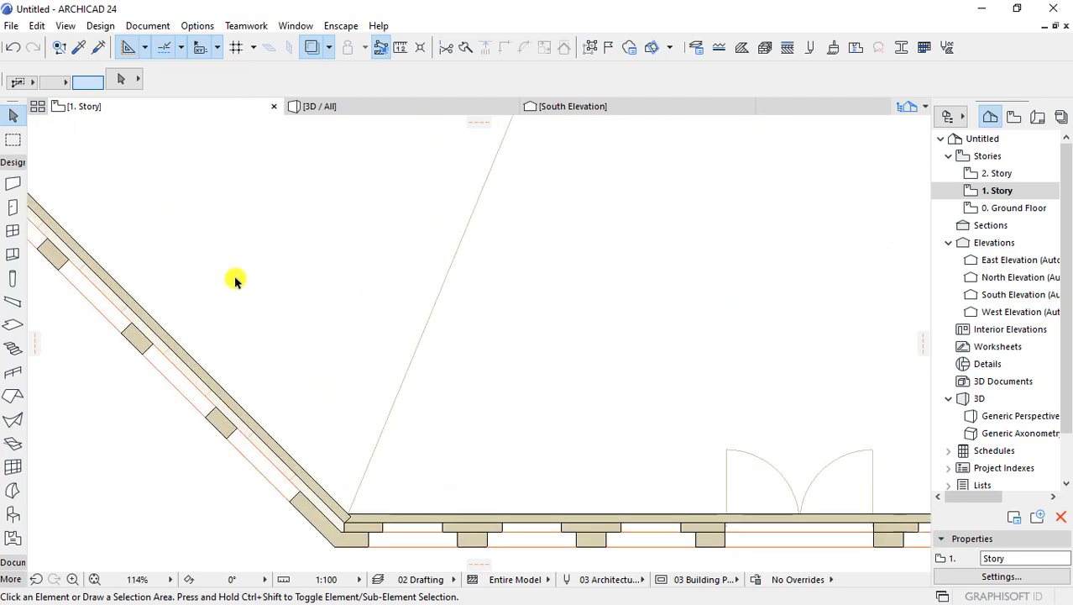
scroll(235, 281, down, 4)
scroll(336, 420, up, 2)
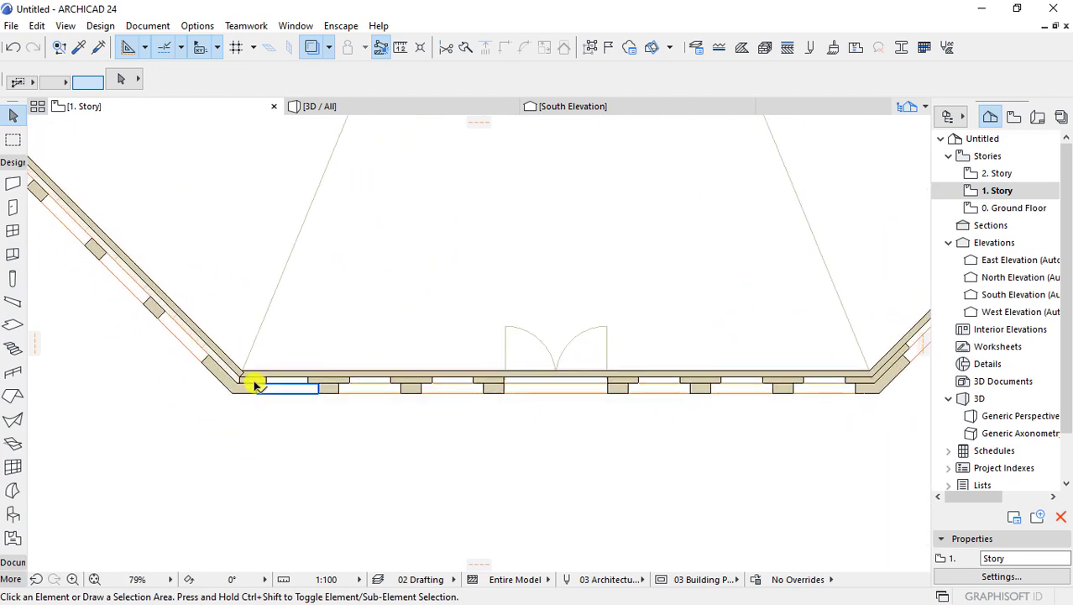
- Select and inspect the left diagonal walls of the octagon, then clear the selection
click(243, 380)
scroll(196, 410, down, 4)
click(395, 454)
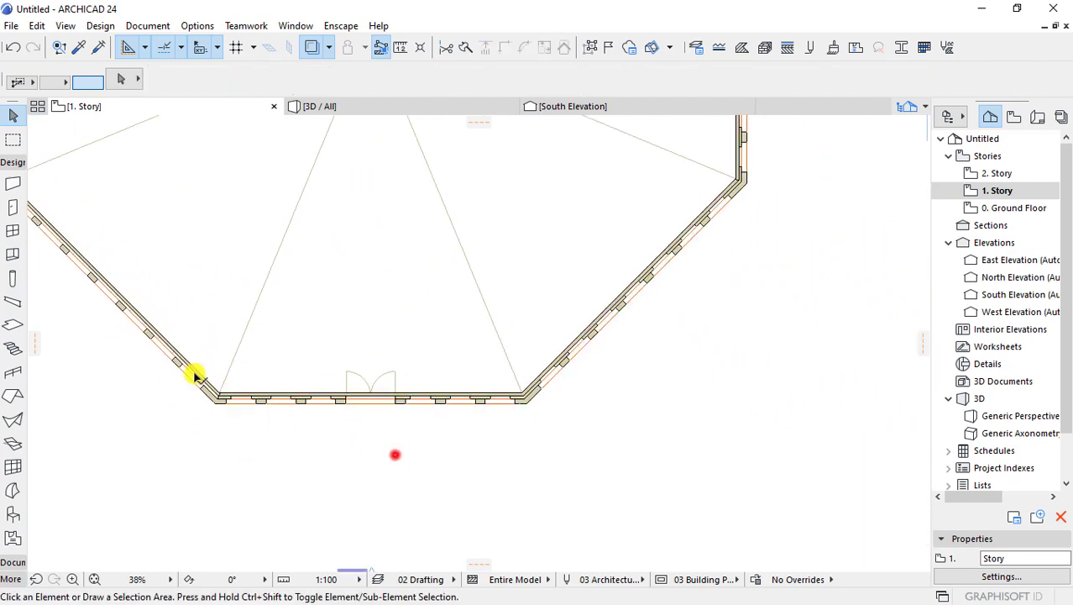
click(217, 311)
click(235, 344)
click(220, 374)
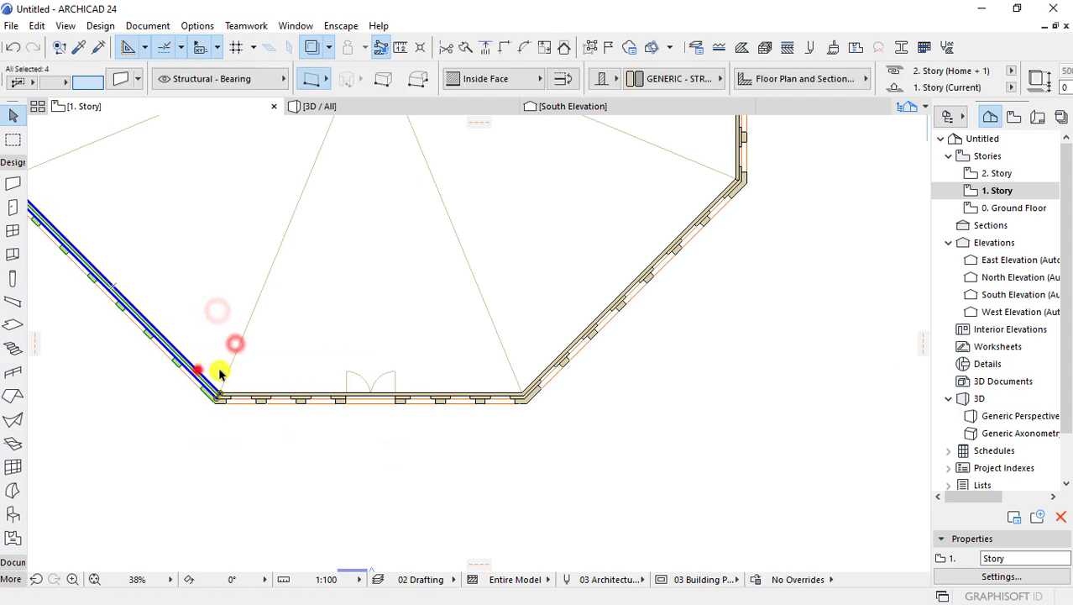
click(300, 451)
scroll(215, 388, up, 5)
click(210, 381)
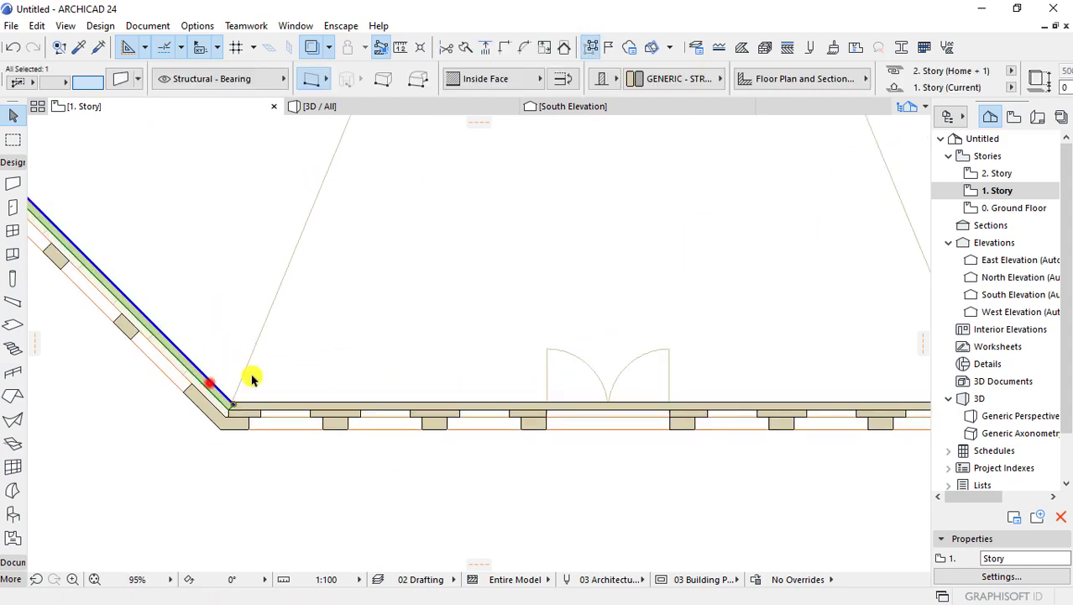
click(263, 431)
scroll(263, 431, down, 4)
scroll(263, 431, down, 4)
scroll(189, 319, up, 4)
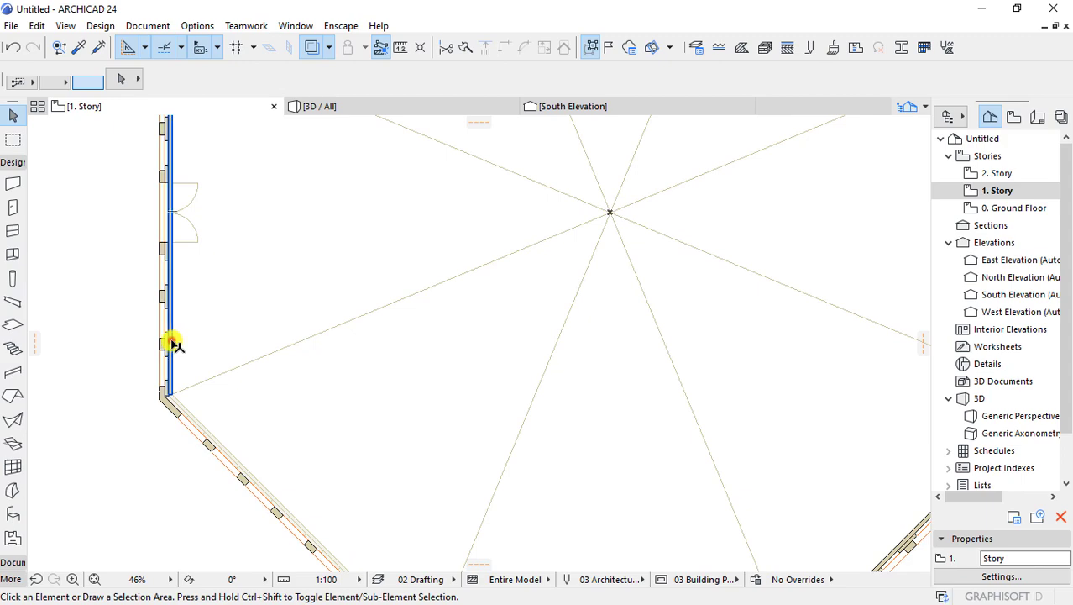
click(170, 341)
click(168, 300)
key(Escape)
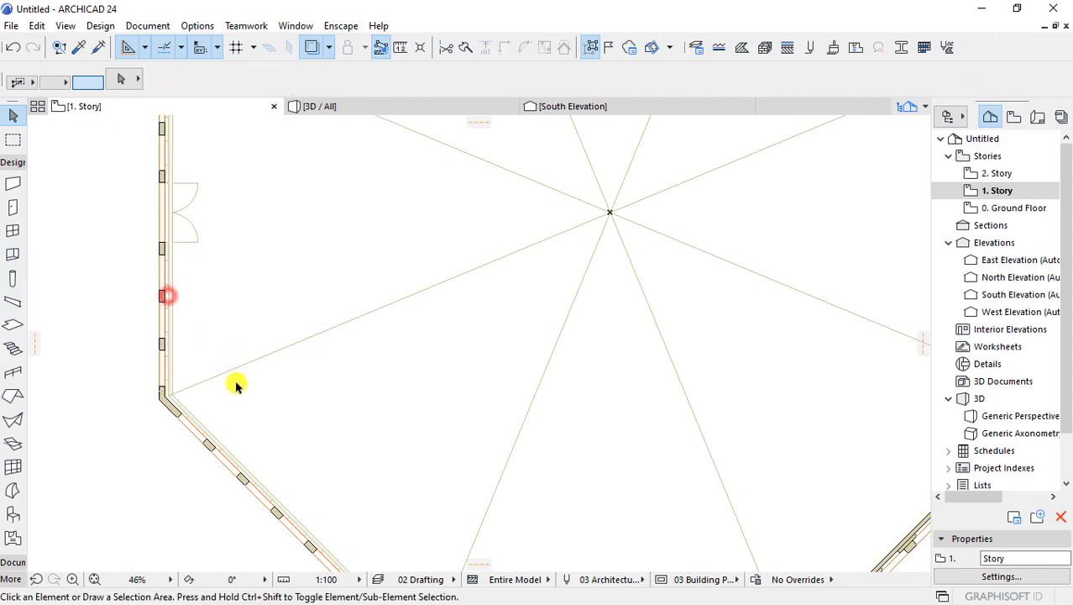
scroll(240, 336, down, 4)
scroll(244, 252, up, 3)
click(248, 237)
key(Escape)
scroll(203, 360, down, 3)
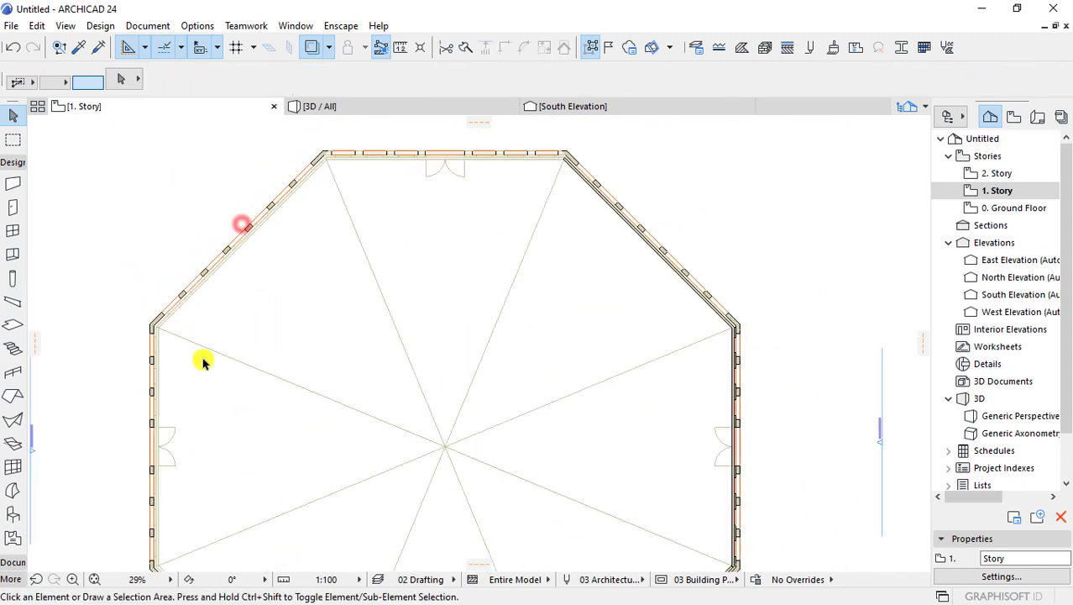
scroll(311, 247, up, 5)
- Inspect the top wall, its window and its right corner
click(604, 247)
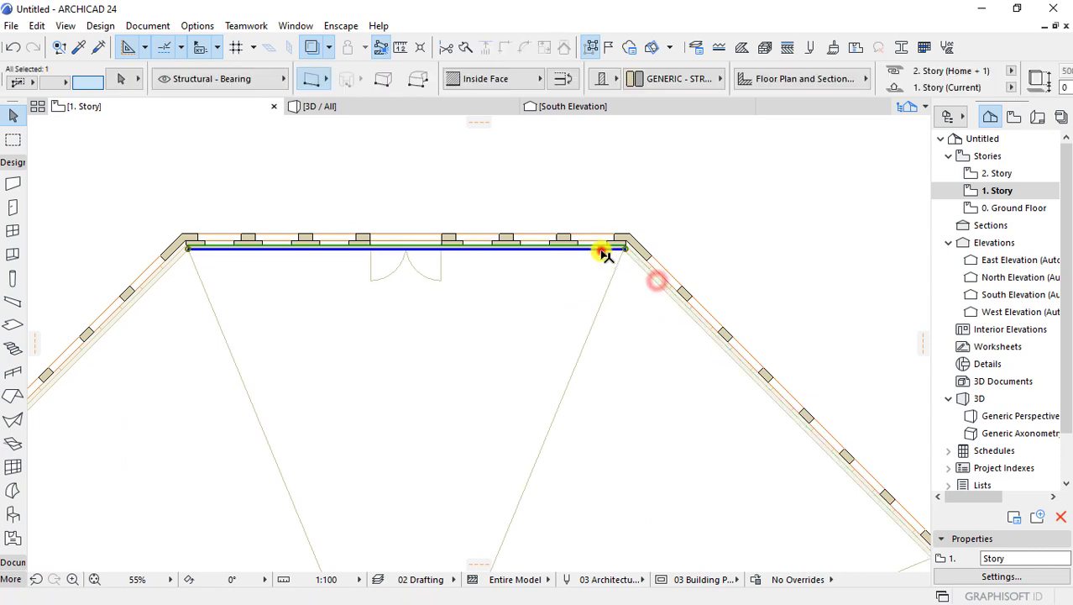
key(Escape)
click(612, 245)
click(616, 260)
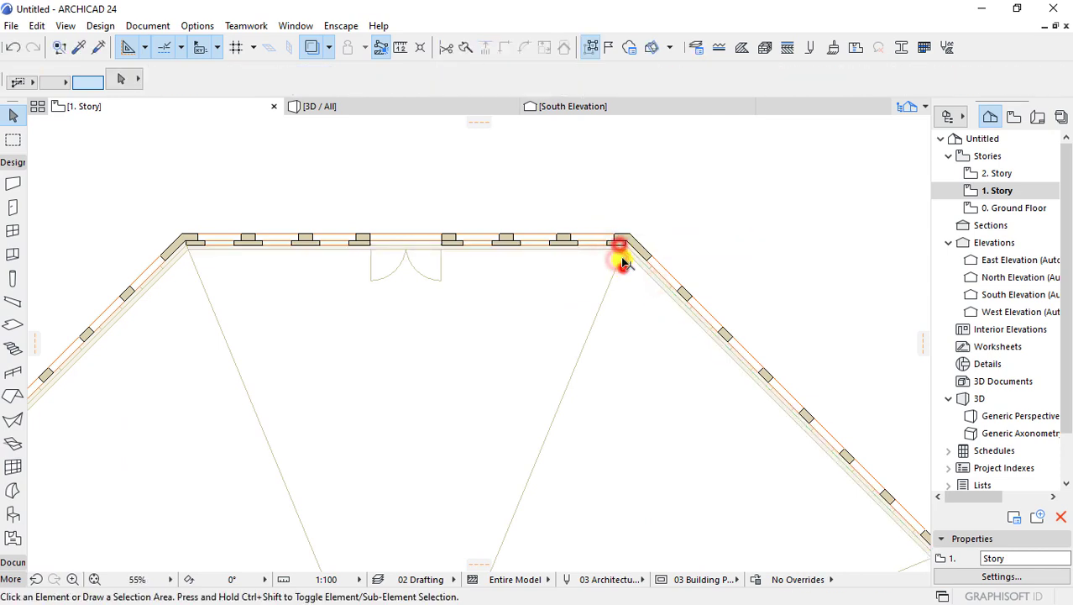
scroll(619, 244, up, 4)
click(619, 223)
key(Escape)
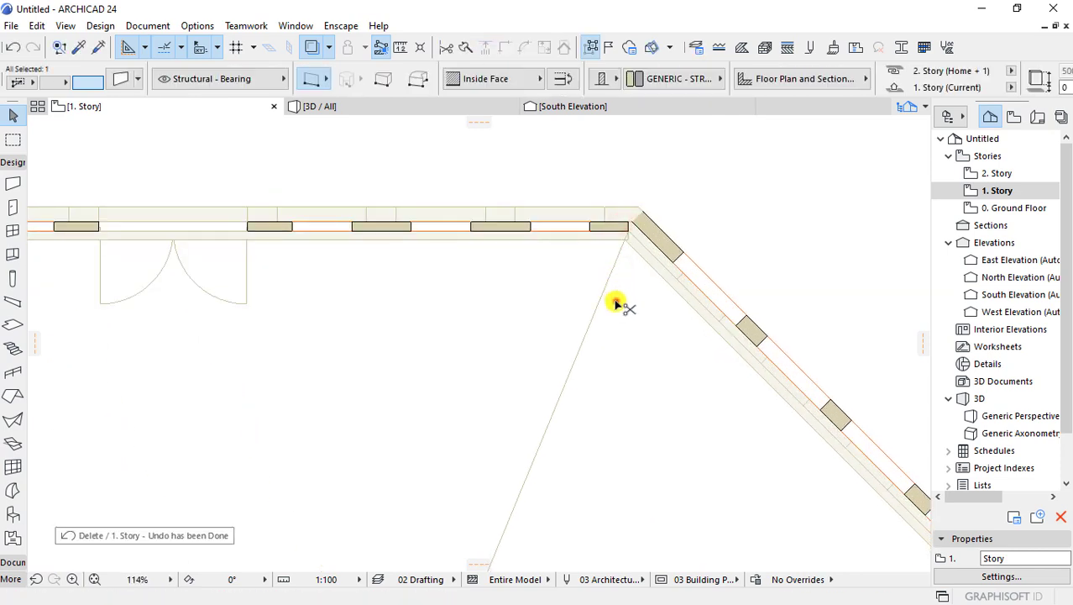
click(617, 301)
click(611, 230)
scroll(427, 187, down, 7)
scroll(650, 437, up, 5)
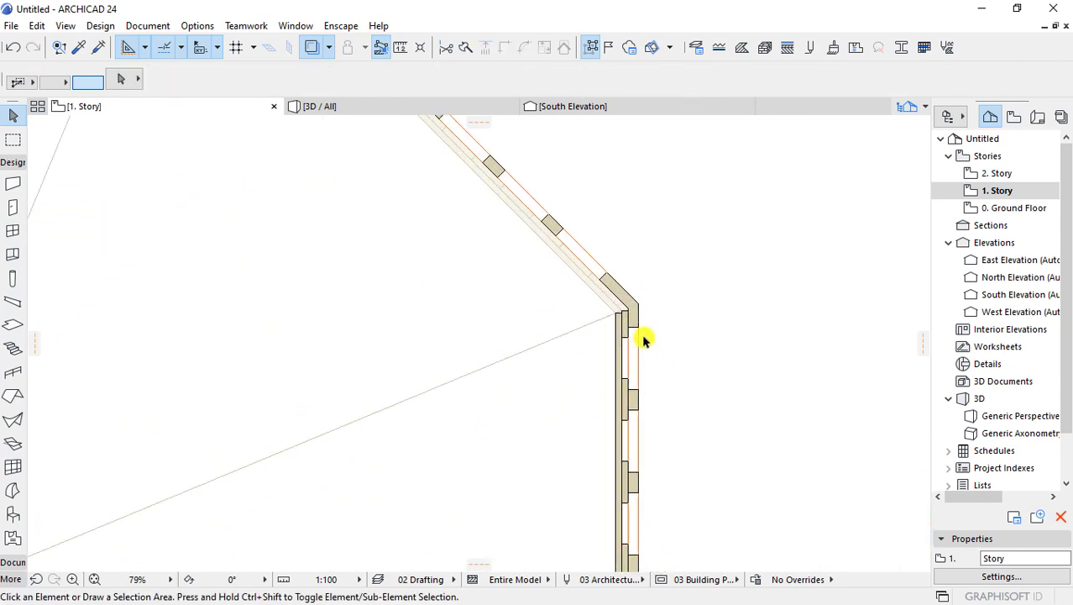
scroll(604, 252, down, 10)
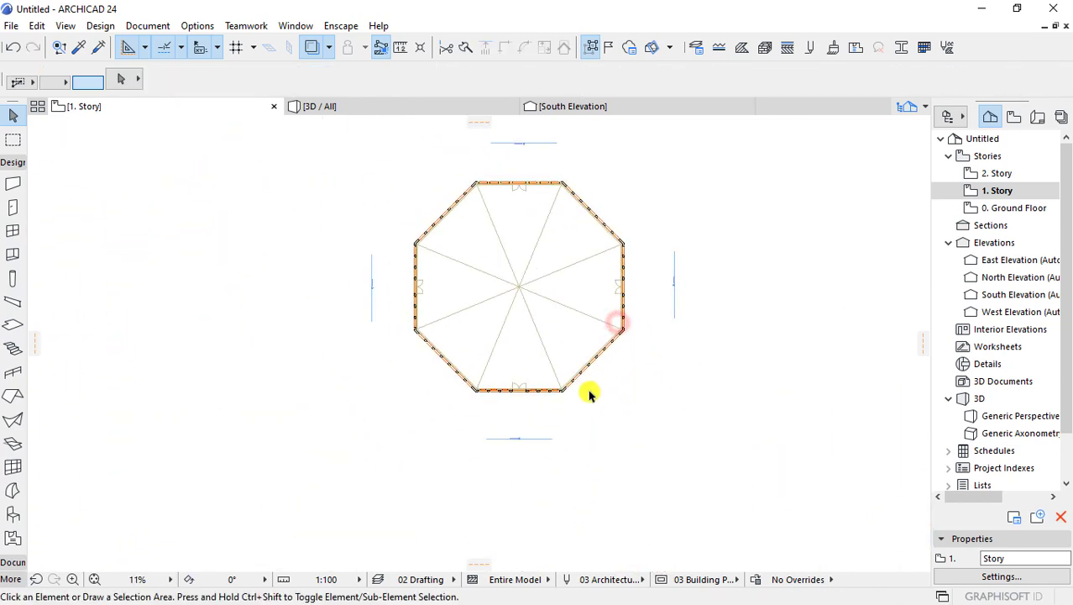
scroll(592, 361, up, 7)
scroll(538, 387, up, 3)
scroll(484, 424, up, 2)
scroll(504, 395, up, 2)
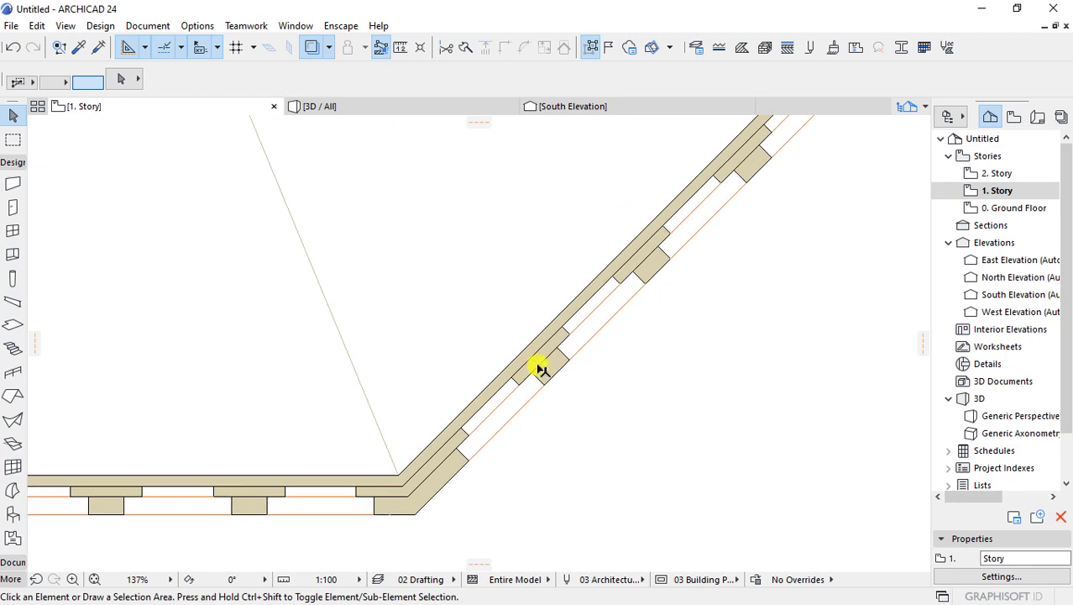
- Select the lower diagonal wall together with the bottom horizontal wall
click(531, 359)
scroll(531, 359, down, 1)
scroll(504, 382, up, 2)
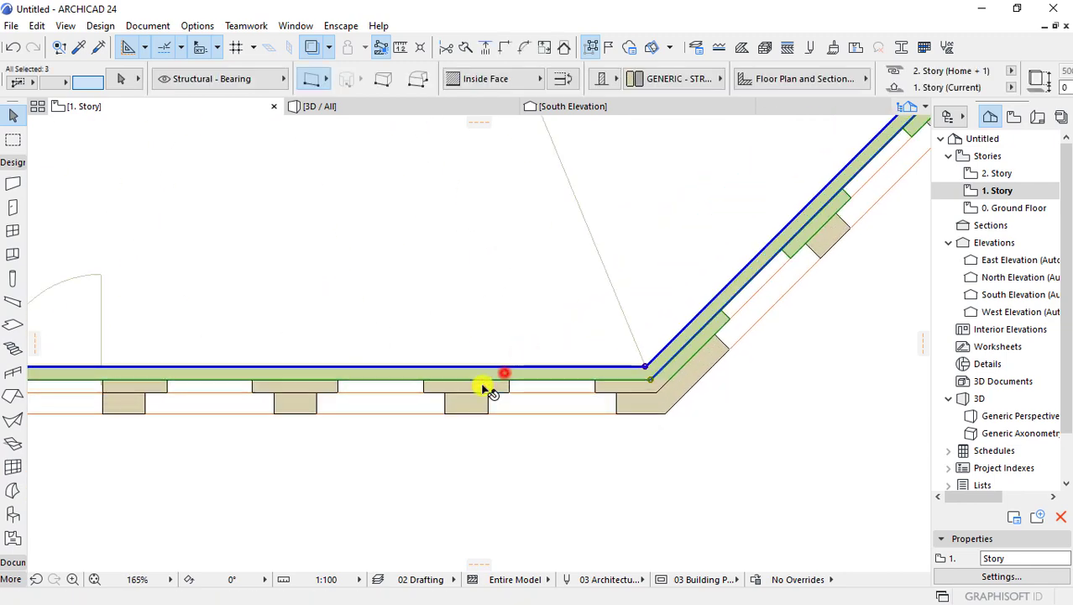
shift+click(485, 388)
scroll(504, 403, down, 7)
scroll(521, 416, down, 6)
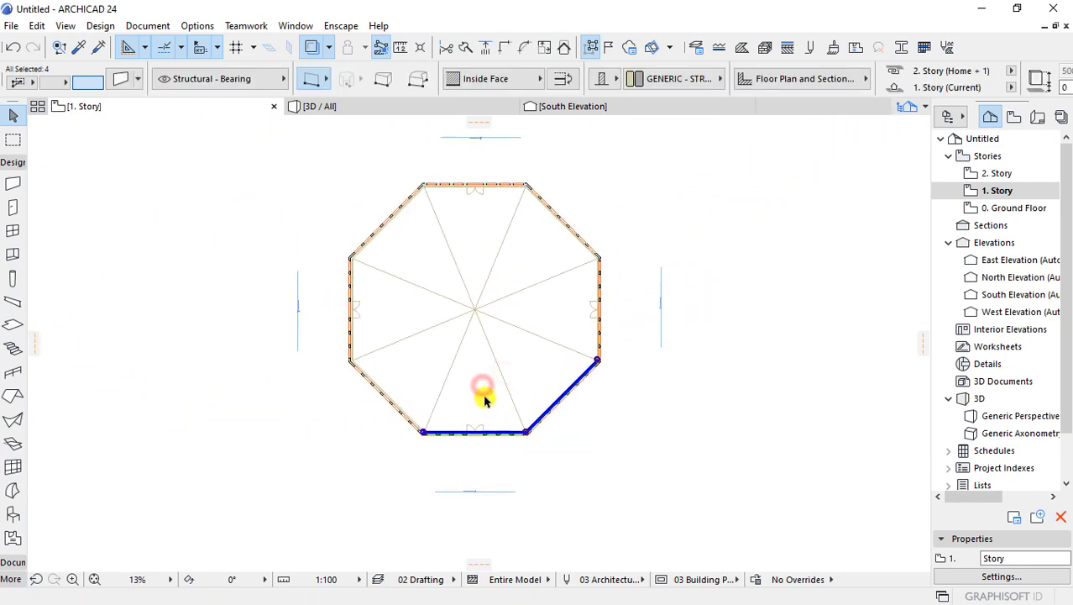
- Finish the rotated wall copies around the octagon on 1. Story and check them in 3D
click(474, 309)
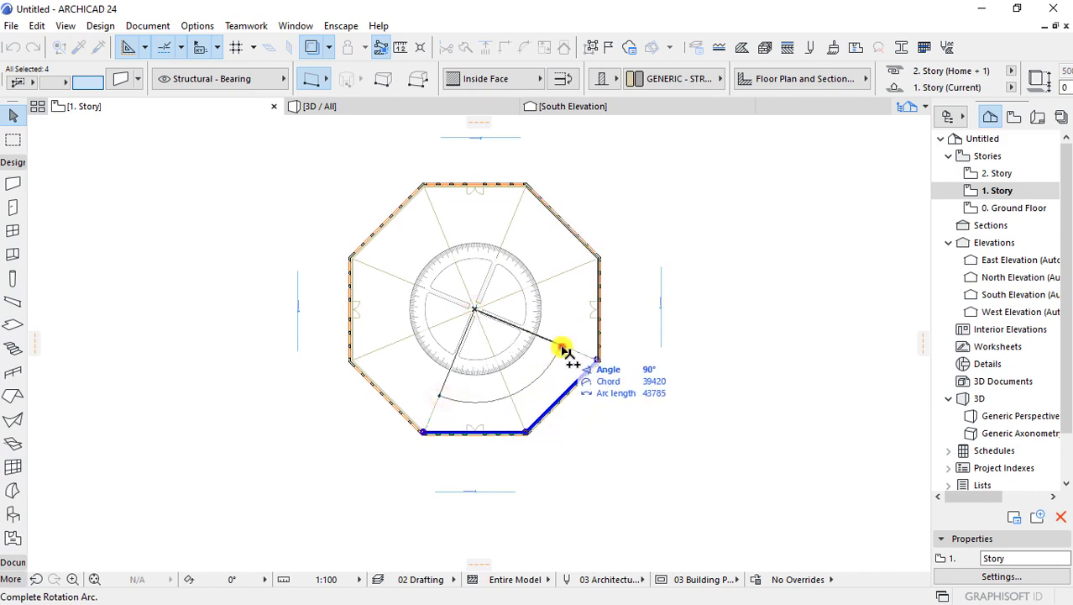
click(373, 265)
click(683, 430)
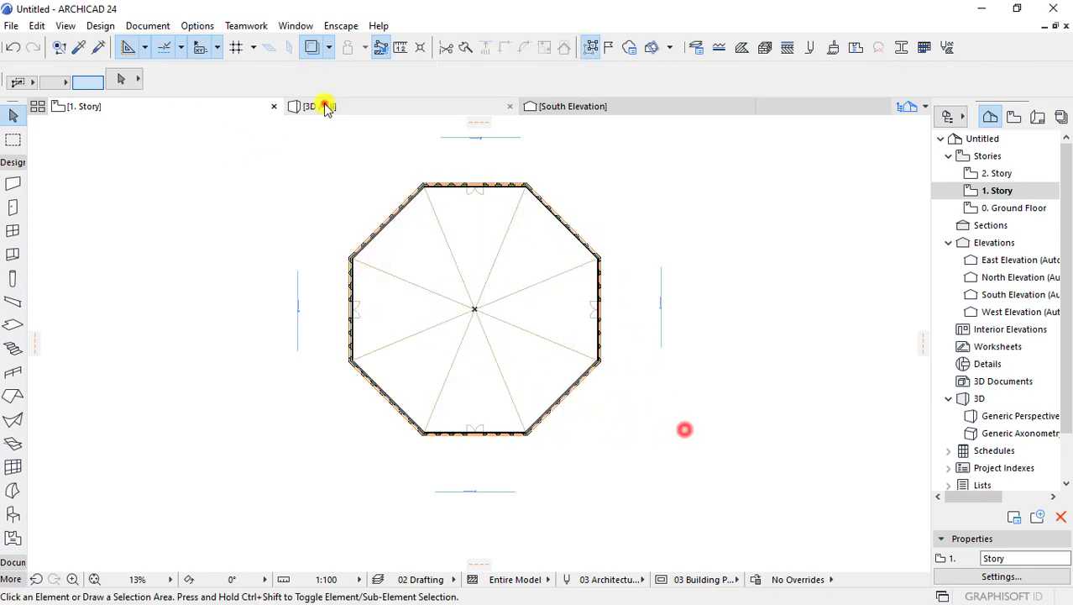
click(325, 106)
click(491, 254)
mouse_move(571, 292)
shift+middle_down()
mouse_move(583, 400)
mouse_move(570, 293)
mouse_move(642, 290)
shift+middle_up()
- Go to the 2. Story floor plan and select its bottom two walls
key(F2)
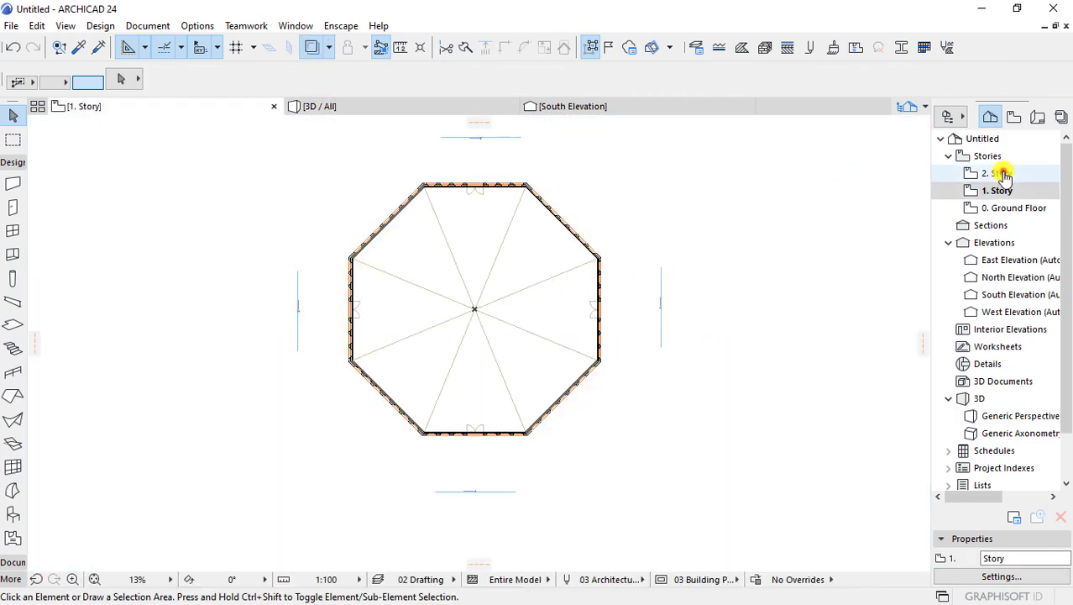
double_click(1000, 173)
scroll(487, 376, up, 4)
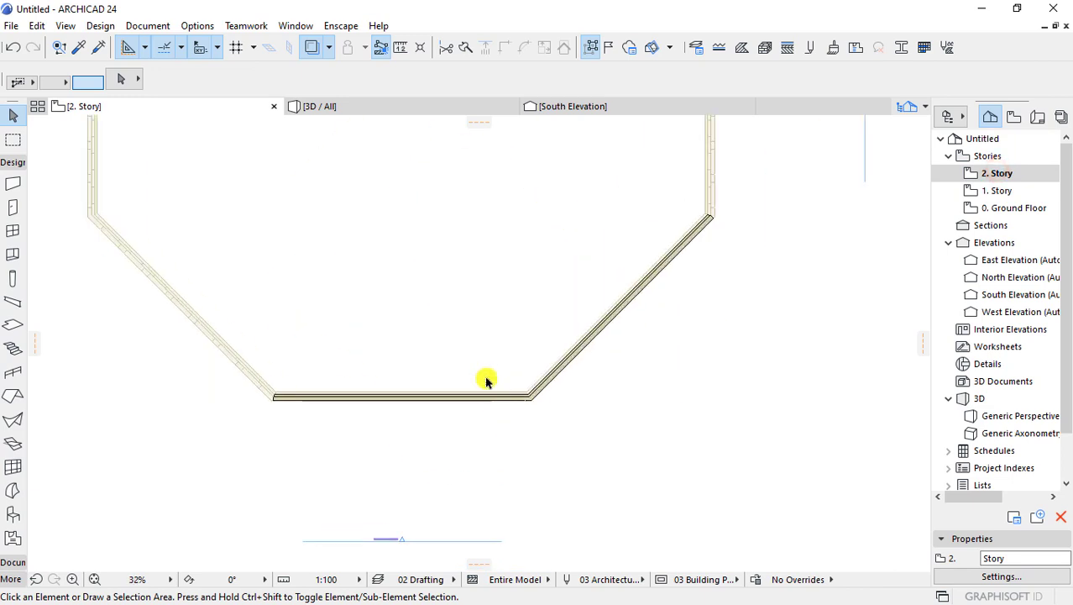
drag(483, 359, 608, 464)
scroll(504, 454, down, 4)
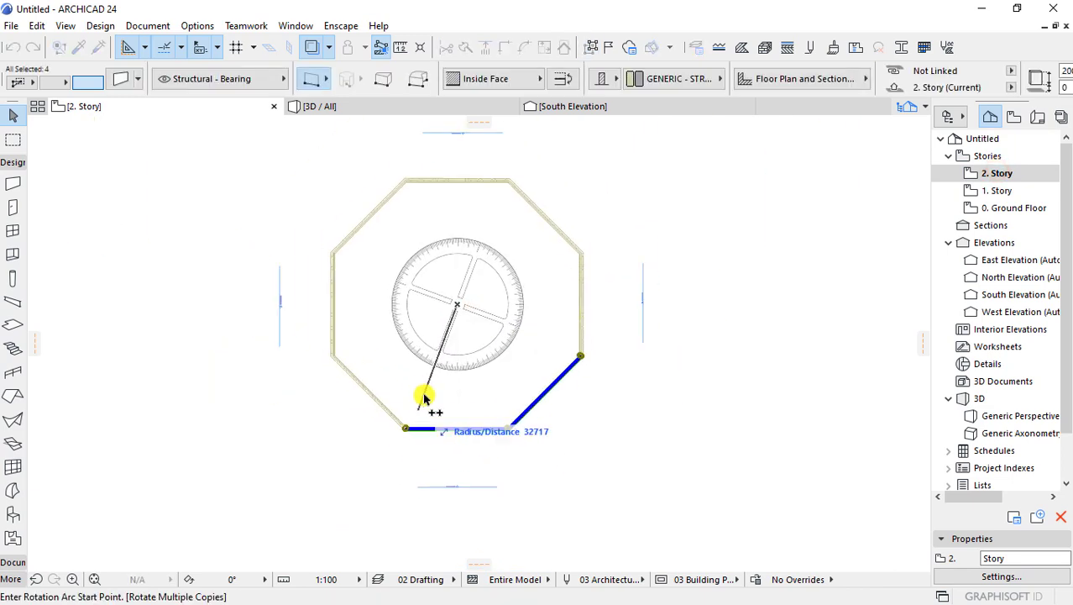
- Rotate the 2. Story wall pair from its corner to place the first copy
scroll(424, 398, up, 3)
scroll(412, 427, up, 2)
scroll(358, 471, up, 3)
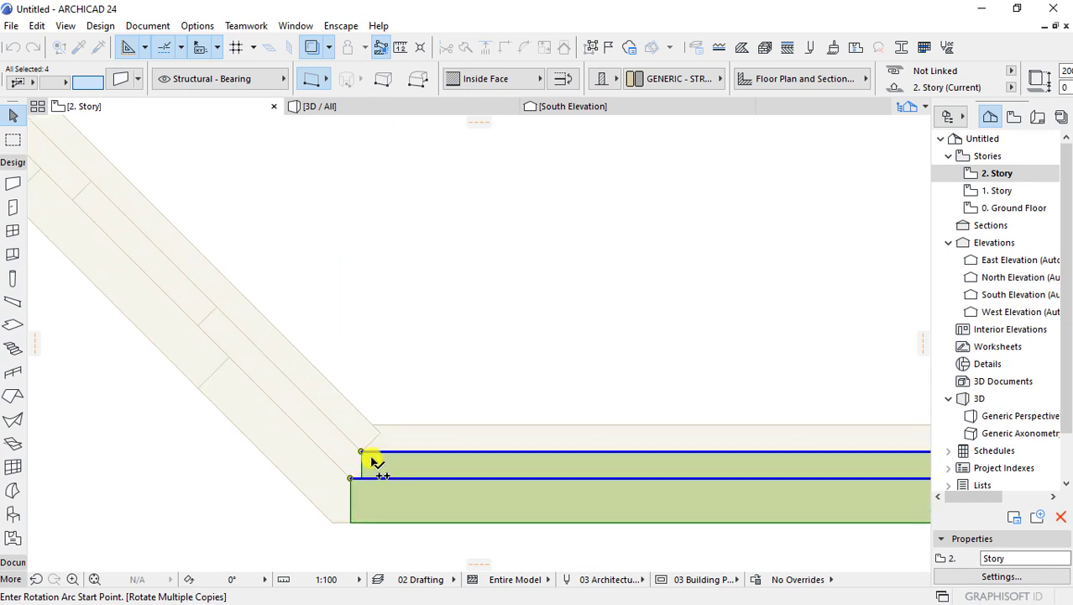
click(363, 454)
scroll(204, 403, down, 3)
scroll(206, 405, down, 2)
scroll(579, 277, up, 3)
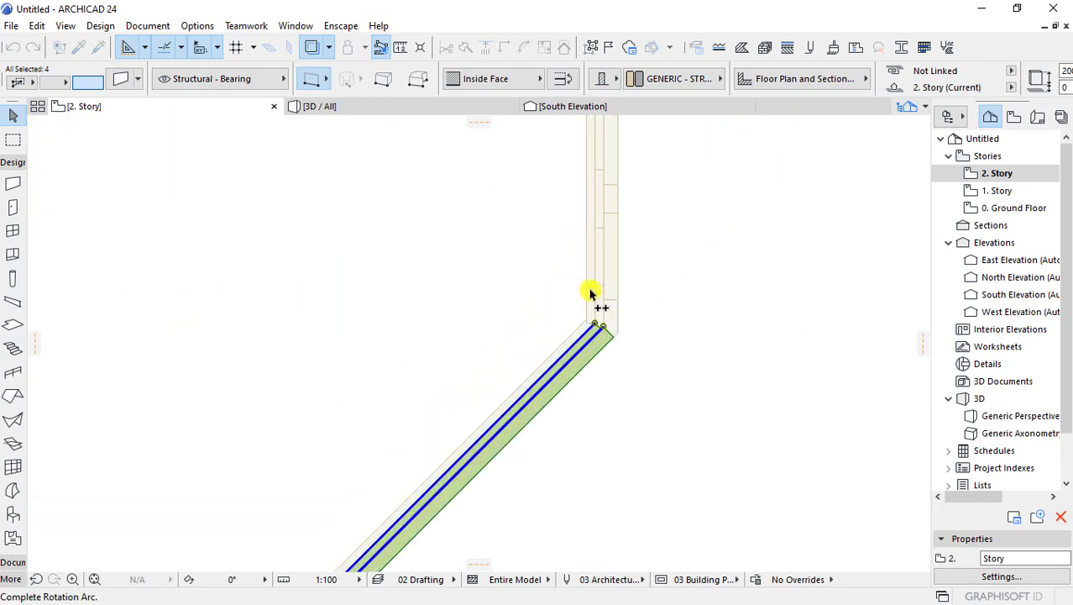
scroll(598, 378, up, 2)
click(604, 384)
- Place the remaining rotated copies until the 2. Story walls close the octagon
scroll(541, 353, down, 3)
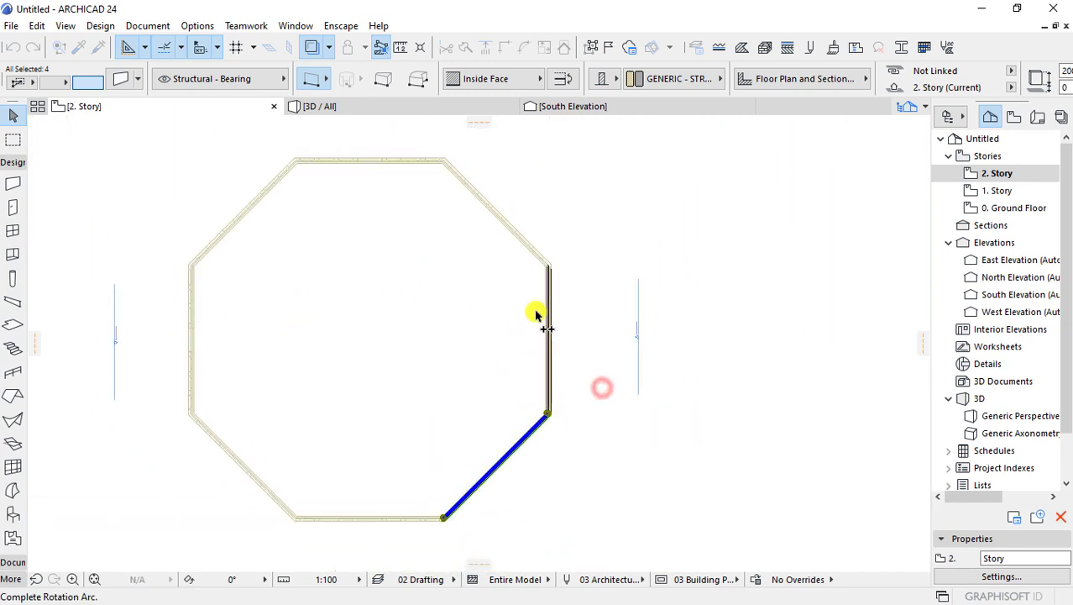
scroll(571, 223, up, 3)
scroll(621, 252, up, 2)
scroll(647, 340, down, 3)
scroll(571, 269, down, 2)
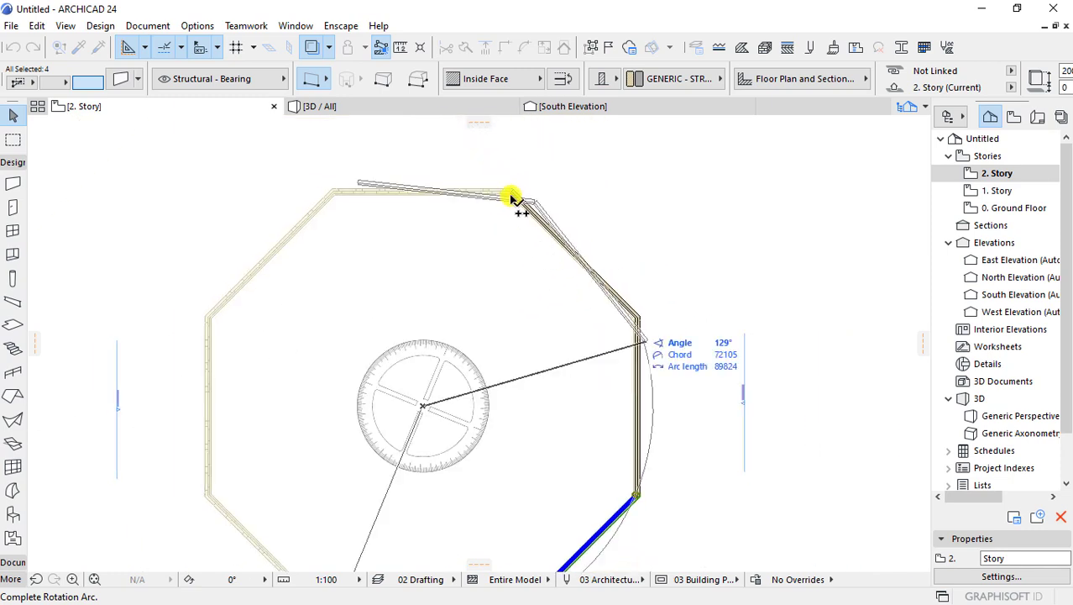
scroll(508, 204, up, 3)
scroll(546, 361, down, 3)
scroll(491, 281, up, 1)
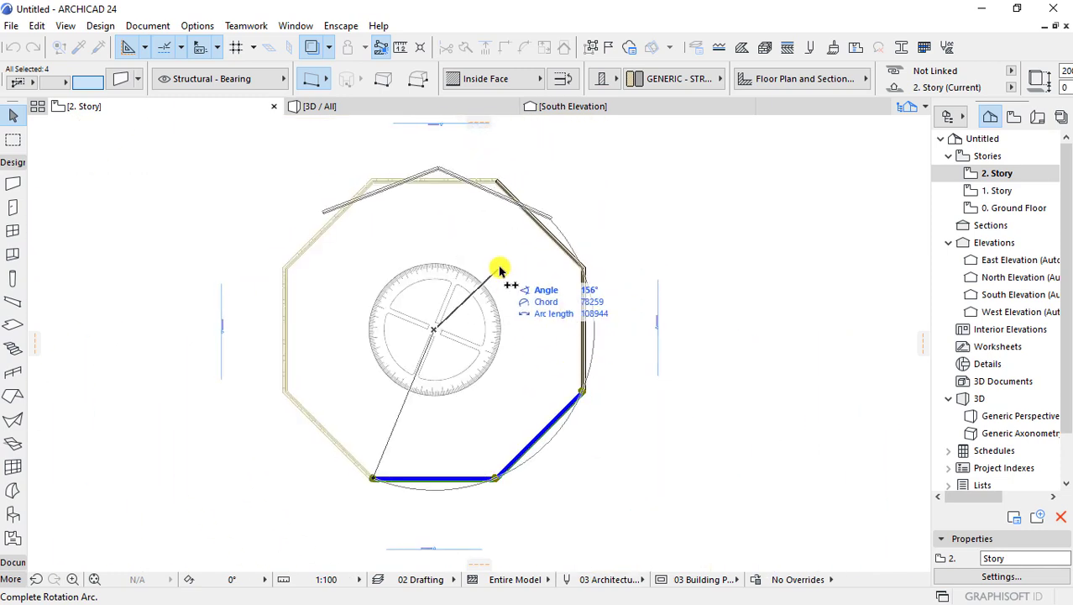
scroll(500, 193, up, 3)
scroll(530, 180, down, 1)
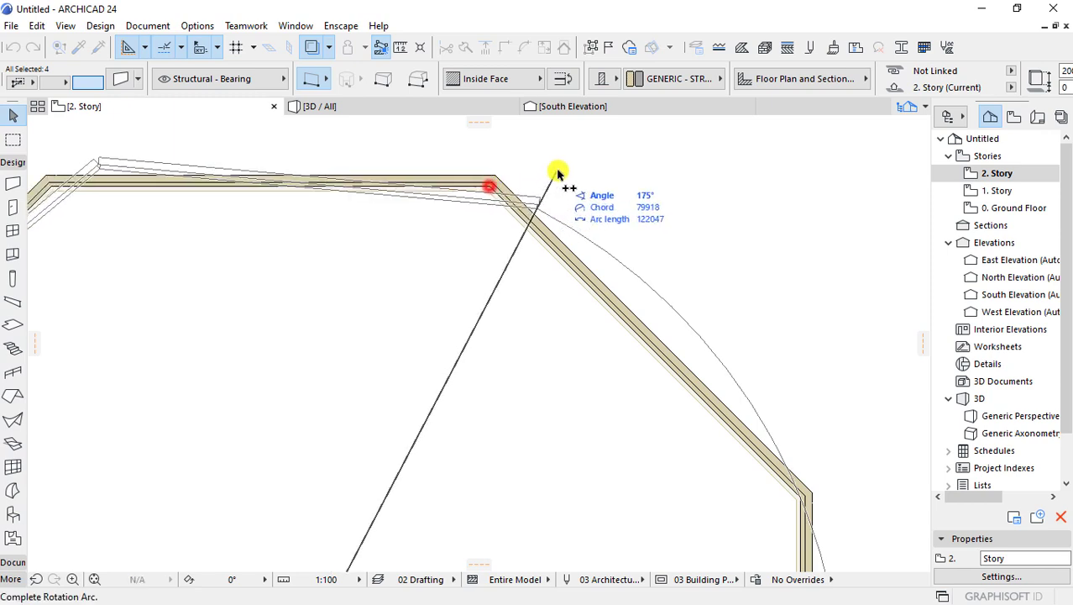
scroll(348, 247, down, 3)
scroll(377, 259, up, 3)
scroll(427, 224, up, 1)
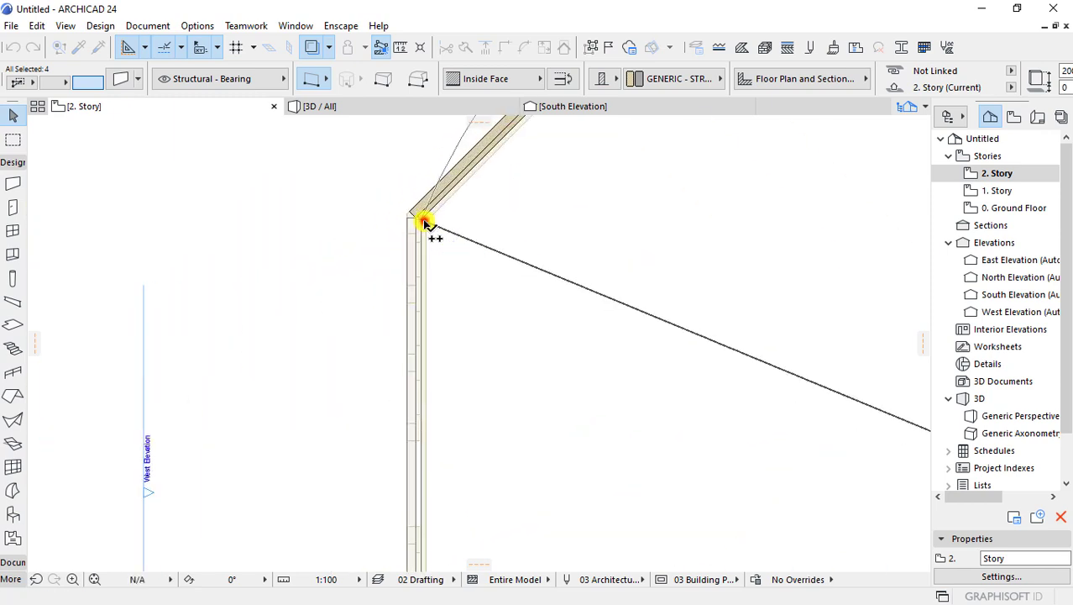
click(426, 223)
scroll(263, 223, down, 3)
- Orbit and zoom the 3D view so the whole octagonal building fills the window
key(F3)
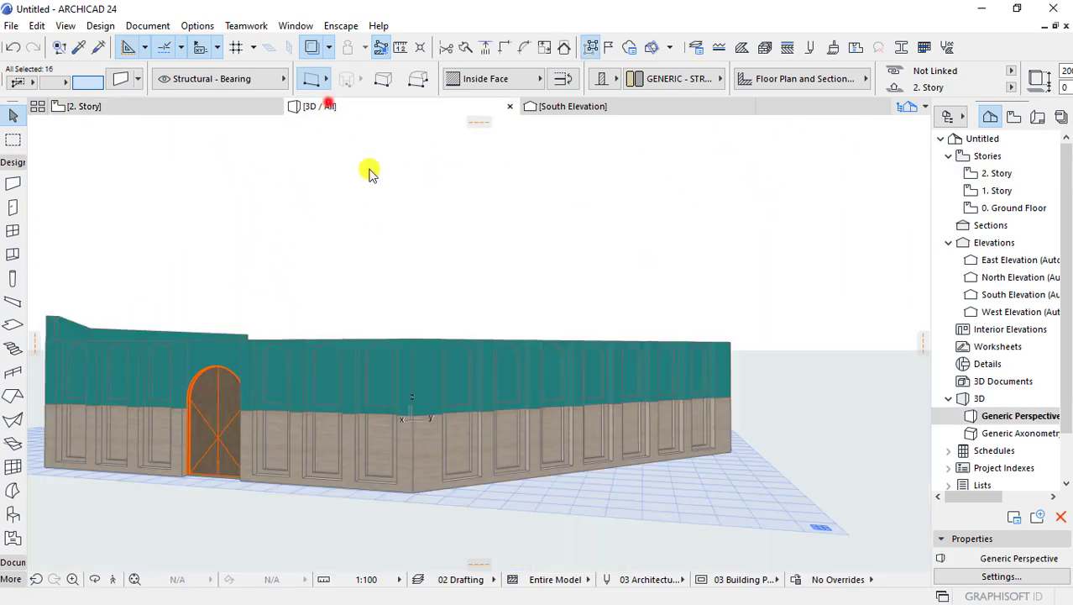
mouse_move(357, 358)
shift+middle_down()
mouse_move(707, 295)
mouse_move(640, 297)
mouse_move(463, 408)
mouse_move(498, 393)
mouse_move(487, 334)
mouse_move(443, 363)
mouse_move(467, 318)
mouse_move(517, 413)
mouse_move(556, 331)
shift+middle_up()
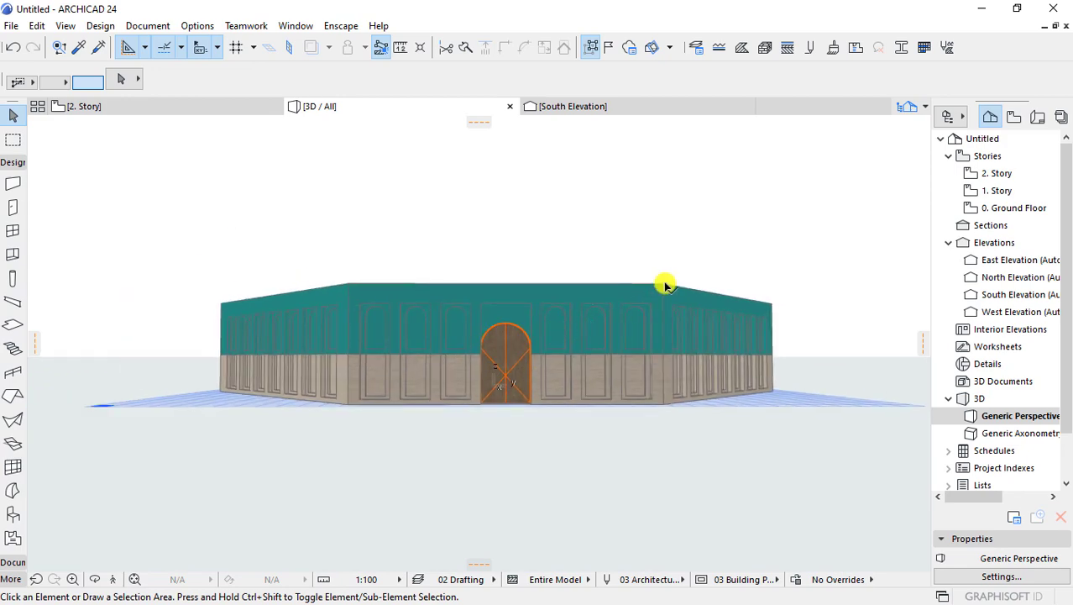
middle_click(557, 470)
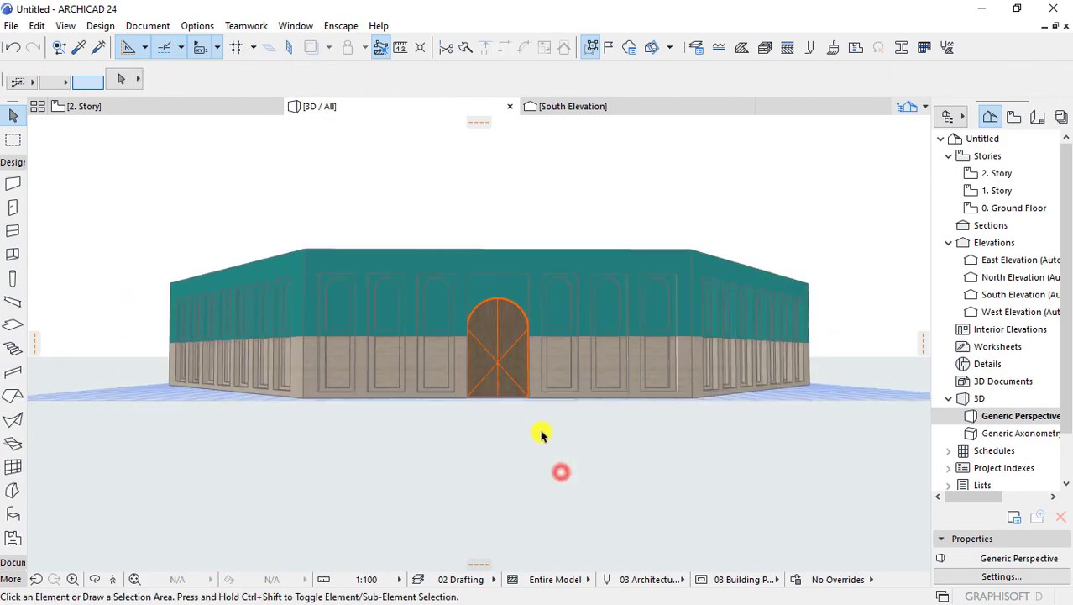
scroll(501, 454, down, 5)
mouse_move(559, 424)
shift+middle_down()
mouse_move(338, 436)
mouse_move(439, 525)
mouse_move(539, 500)
mouse_move(488, 504)
shift+middle_up()
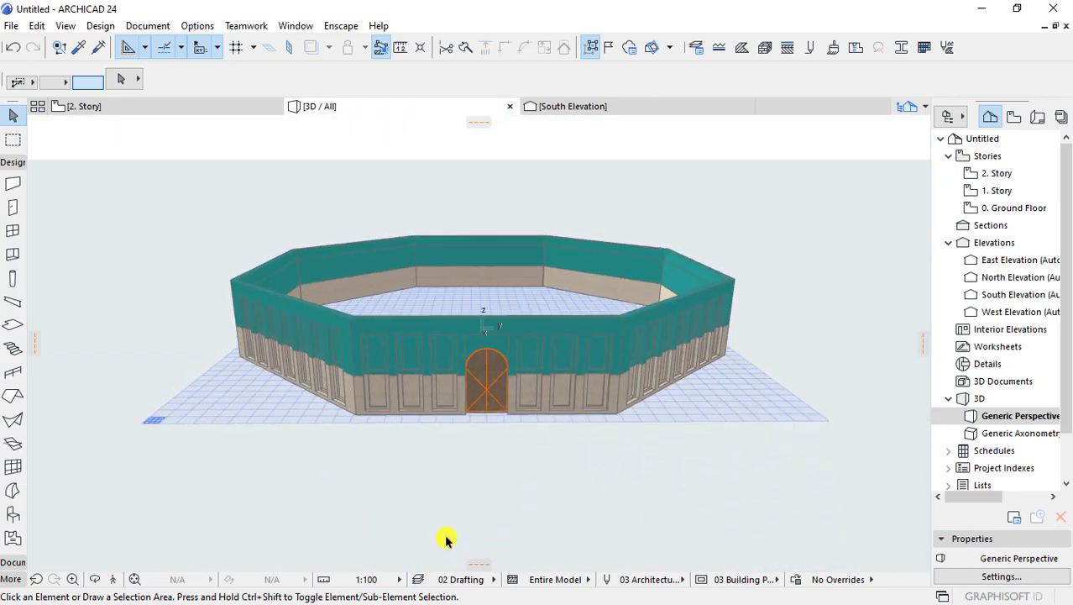
- Orbit to a side-on view and select the front teal upper wall
key(super)
click(407, 593)
click(998, 547)
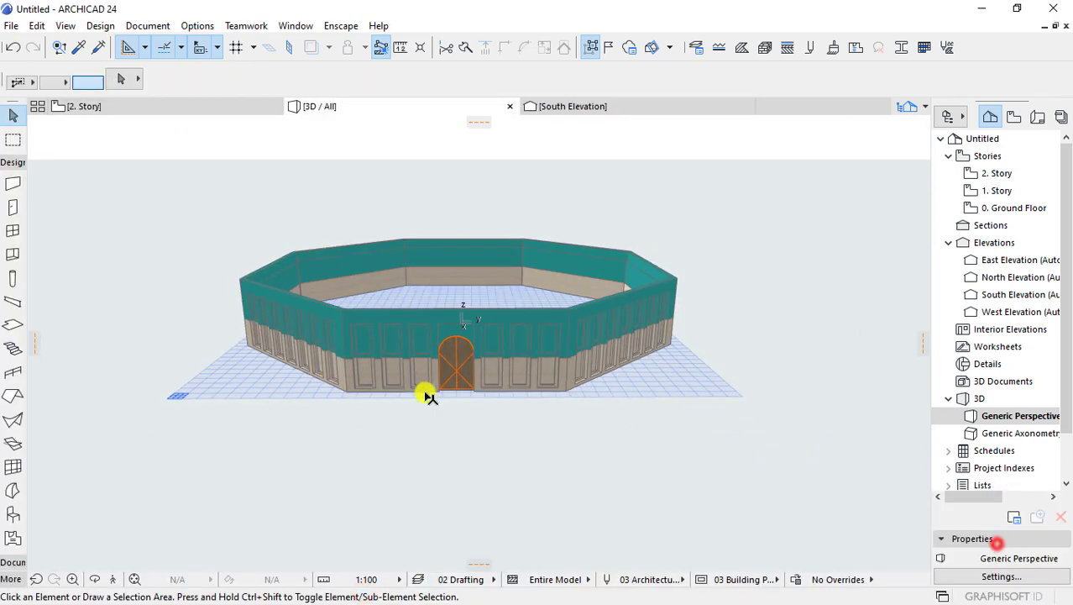
mouse_move(426, 395)
shift+middle_down()
mouse_move(383, 415)
mouse_move(389, 255)
shift+middle_up()
click(370, 254)
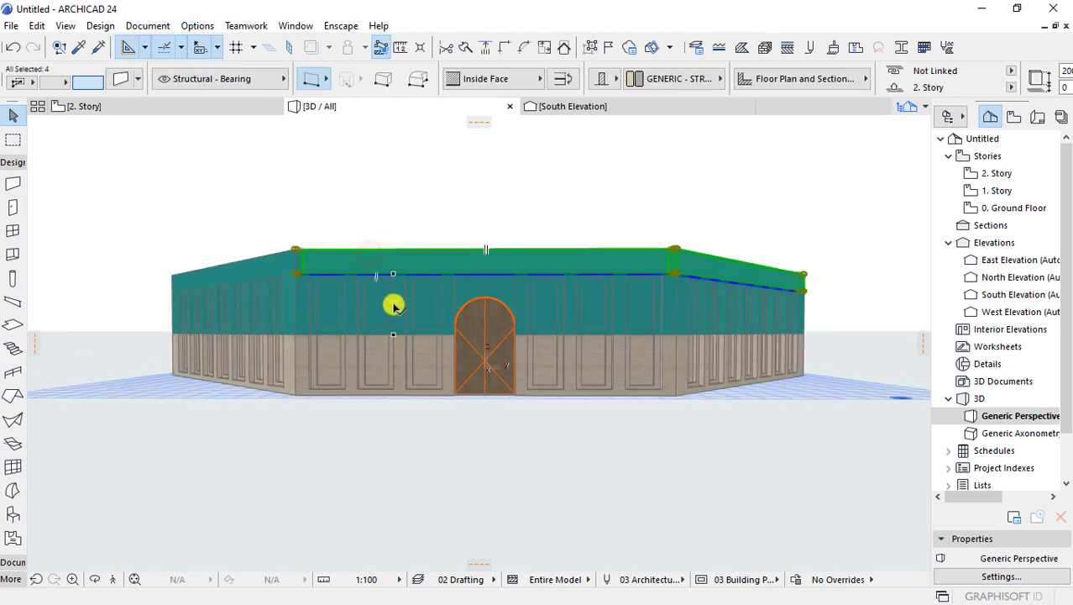
- Add more upper walls to the selection and set their height to 1000
shift+click(428, 271)
shift+middle_drag(428, 271, 261, 264)
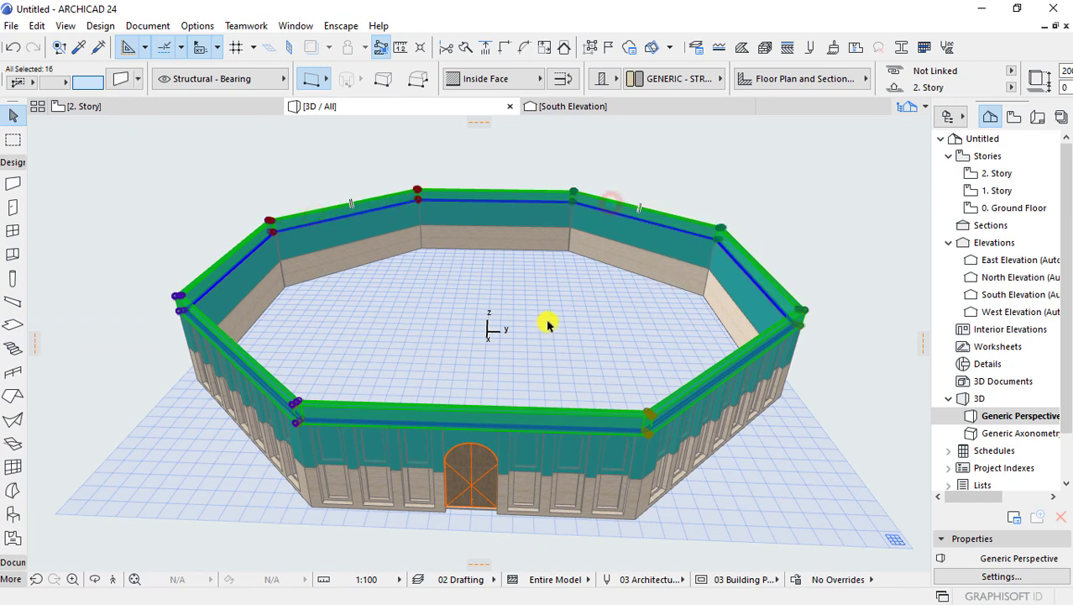
mouse_move(547, 325)
shift+middle_down()
mouse_move(570, 276)
mouse_move(559, 266)
shift+middle_up()
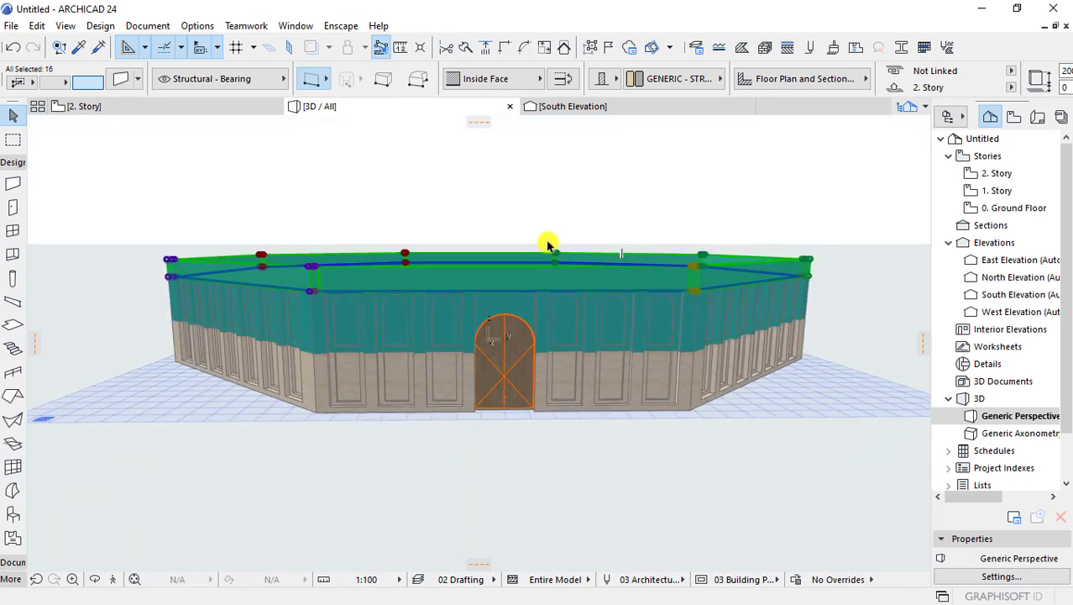
key(ctrl+t)
click(326, 153)
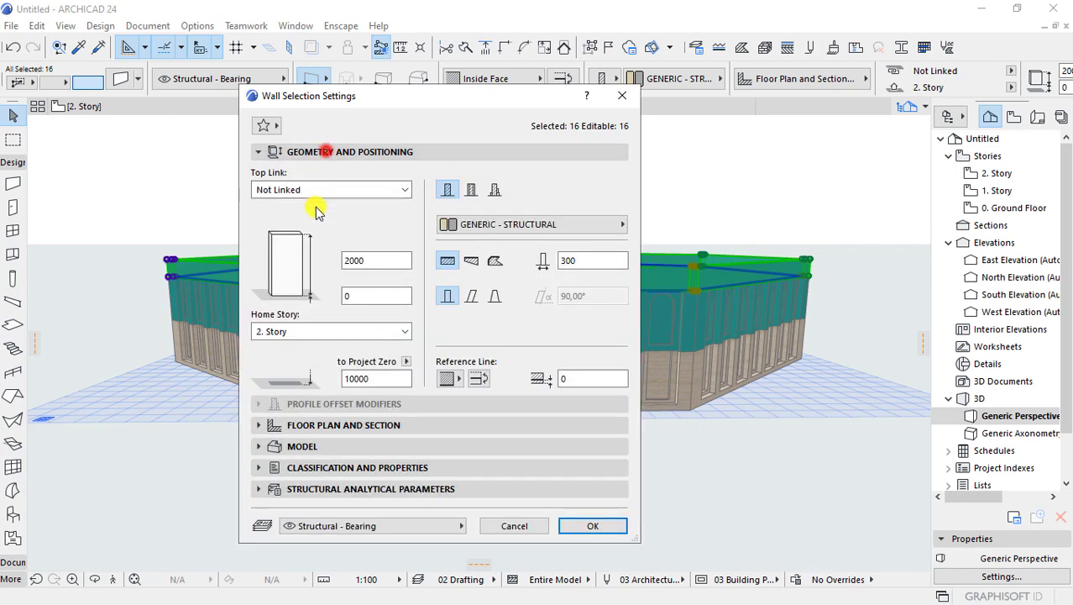
click(592, 527)
- Orbit to review the raised walls and clear the selection
mouse_move(456, 415)
shift+middle_down()
mouse_move(470, 366)
mouse_move(531, 336)
mouse_move(515, 367)
mouse_move(525, 367)
mouse_move(503, 378)
shift+middle_up()
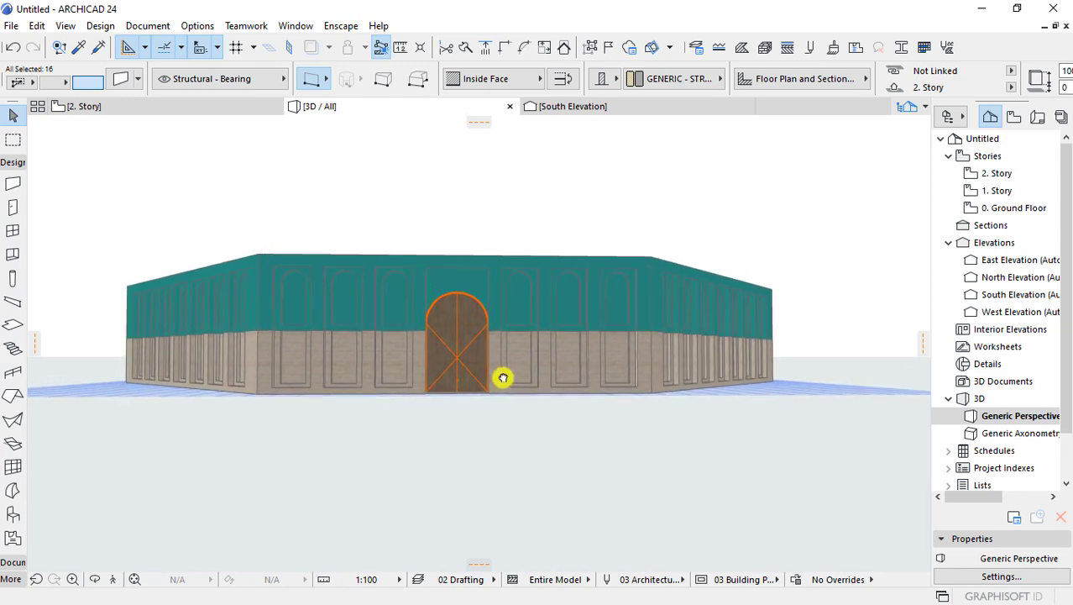
click(772, 192)
mouse_move(772, 192)
shift+middle_down()
mouse_move(494, 283)
mouse_move(569, 326)
mouse_move(443, 225)
shift+middle_up()
- Switch to the 2. Story plan, select all walls, then clear the selection
click(161, 107)
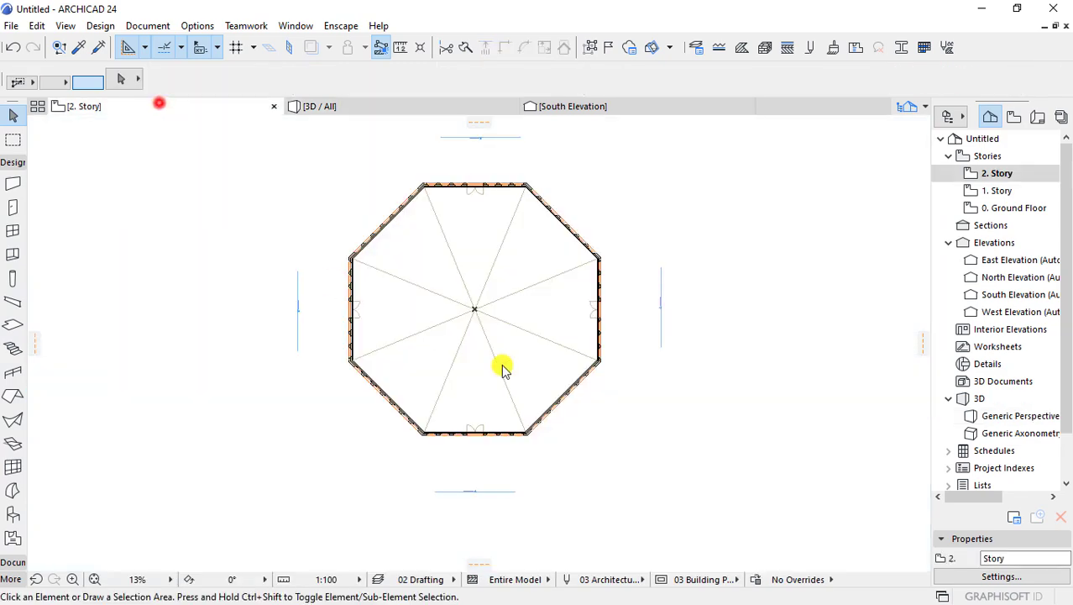
key(ctrl+a)
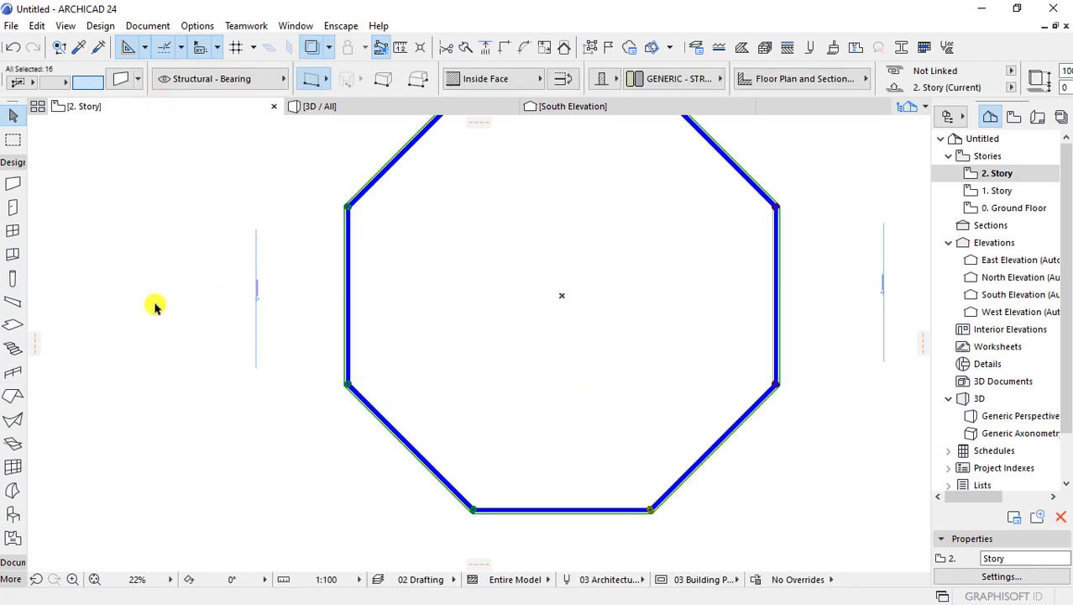
click(110, 280)
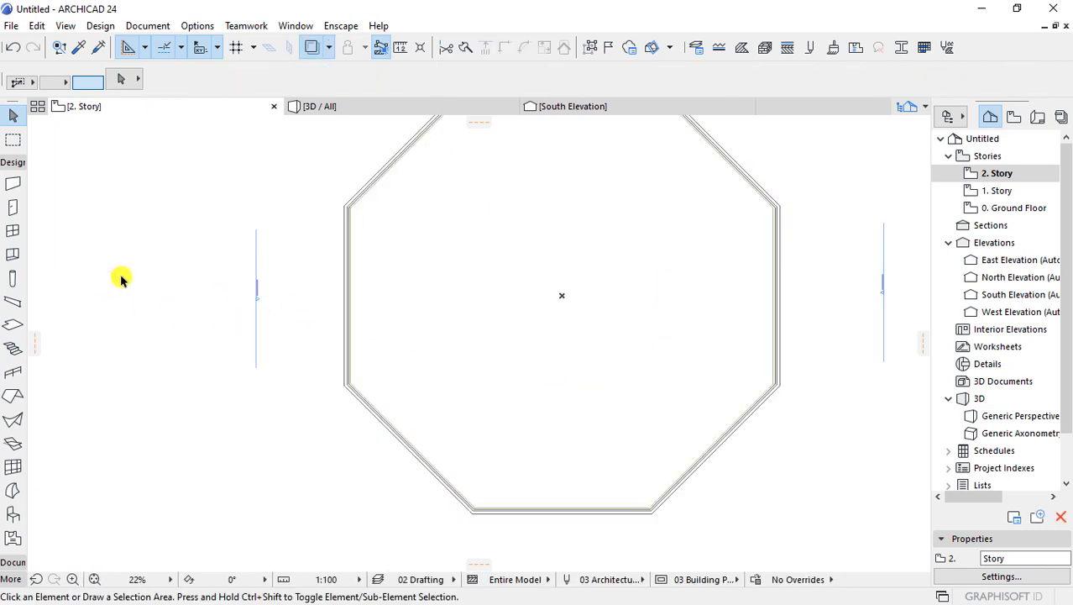
scroll(120, 280, down, 2)
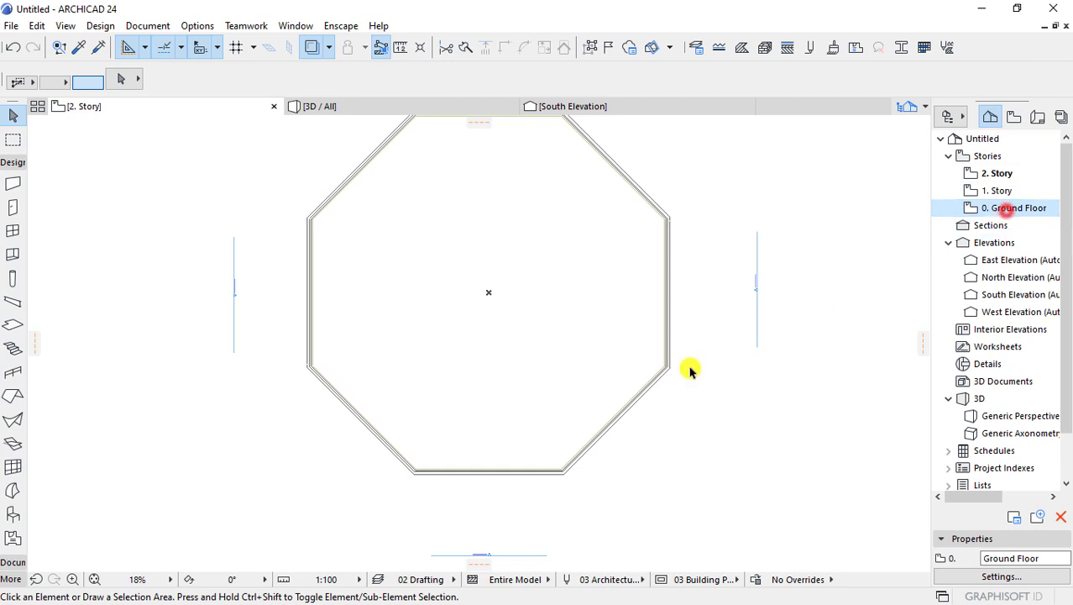
scroll(450, 371, down, 2)
scroll(496, 319, up, 2)
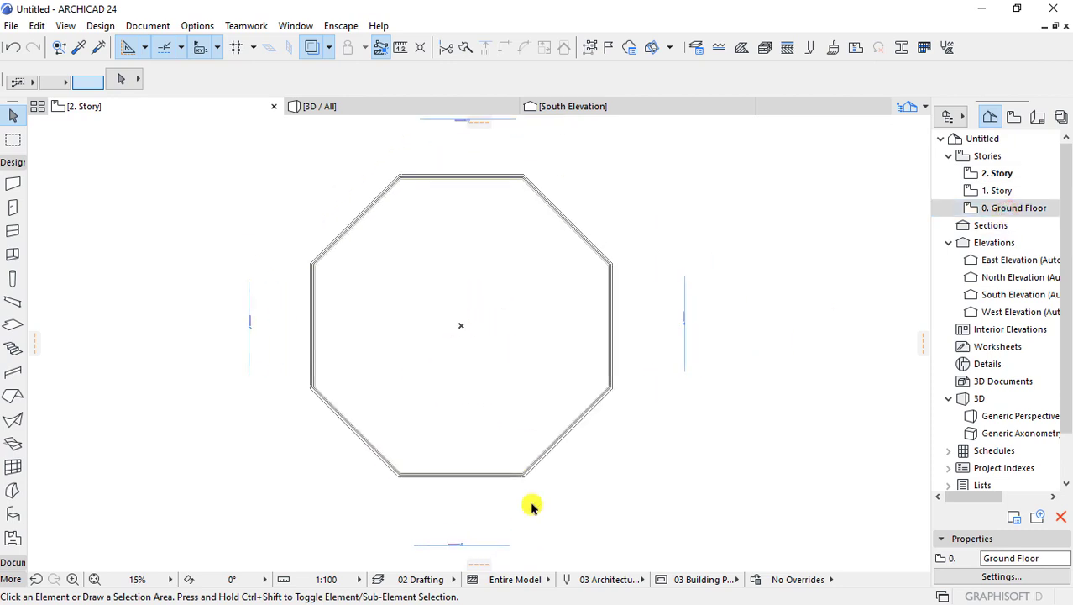
scroll(531, 505, up, 4)
scroll(505, 475, up, 6)
- Select the diagonal corner wall and the wall next to it
click(583, 431)
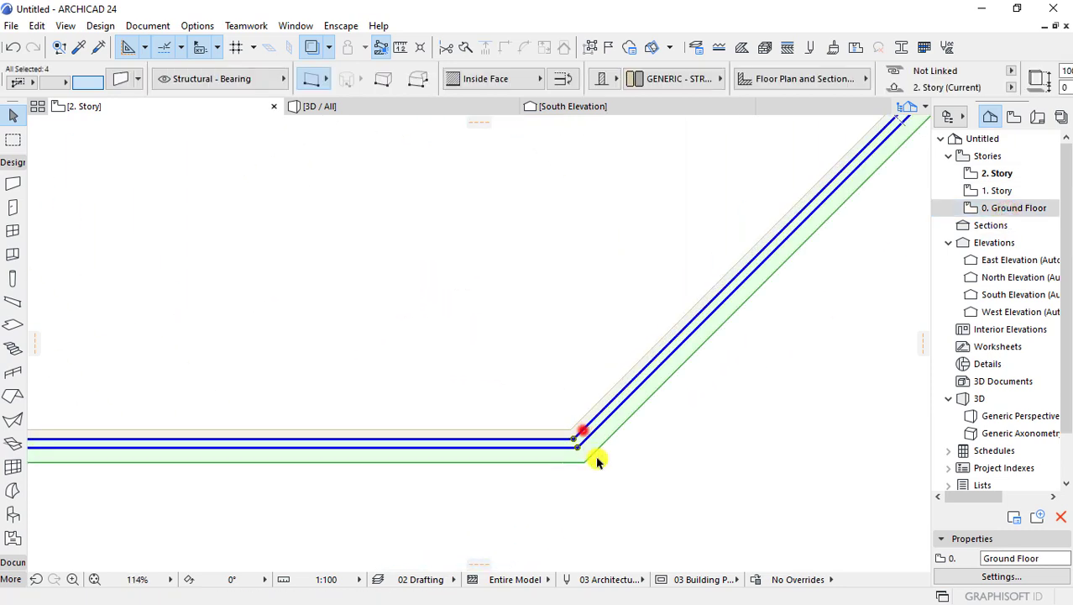
click(656, 475)
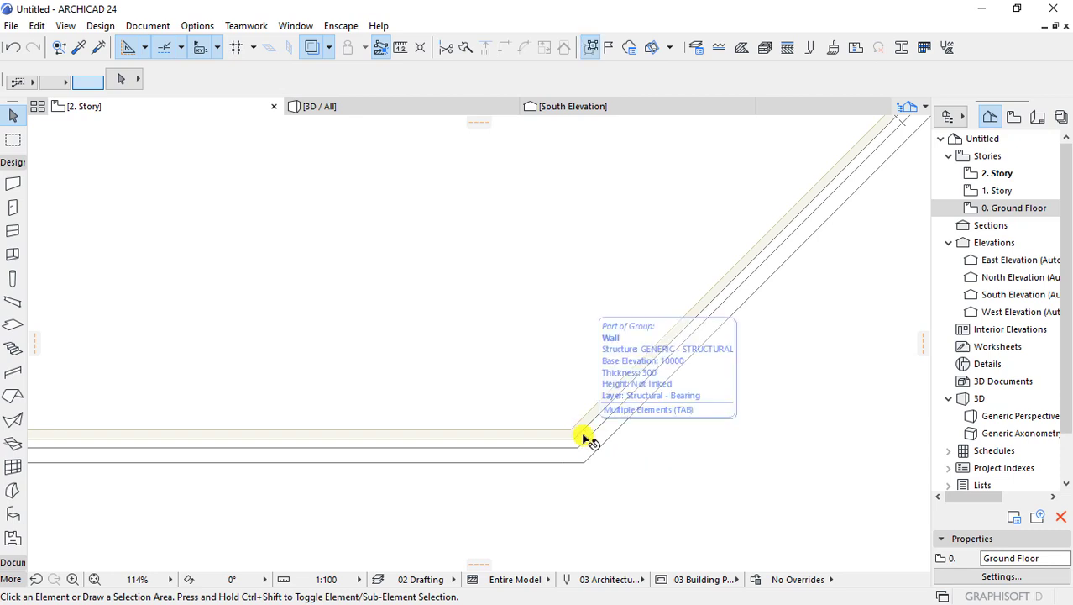
click(586, 438)
click(634, 467)
click(588, 434)
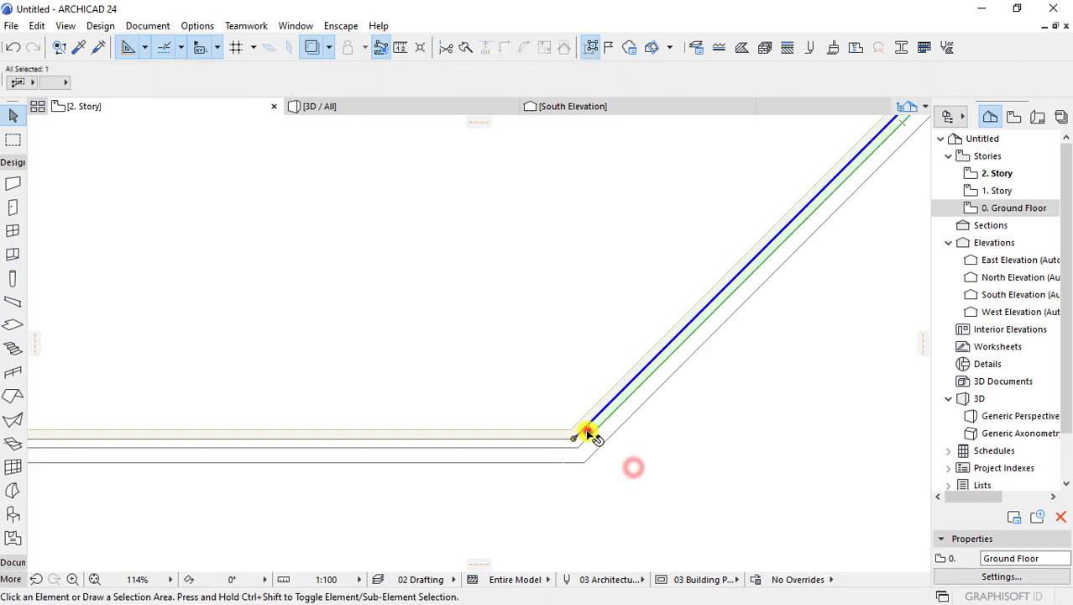
shift+click(555, 436)
scroll(647, 454, down, 4)
scroll(343, 450, up, 4)
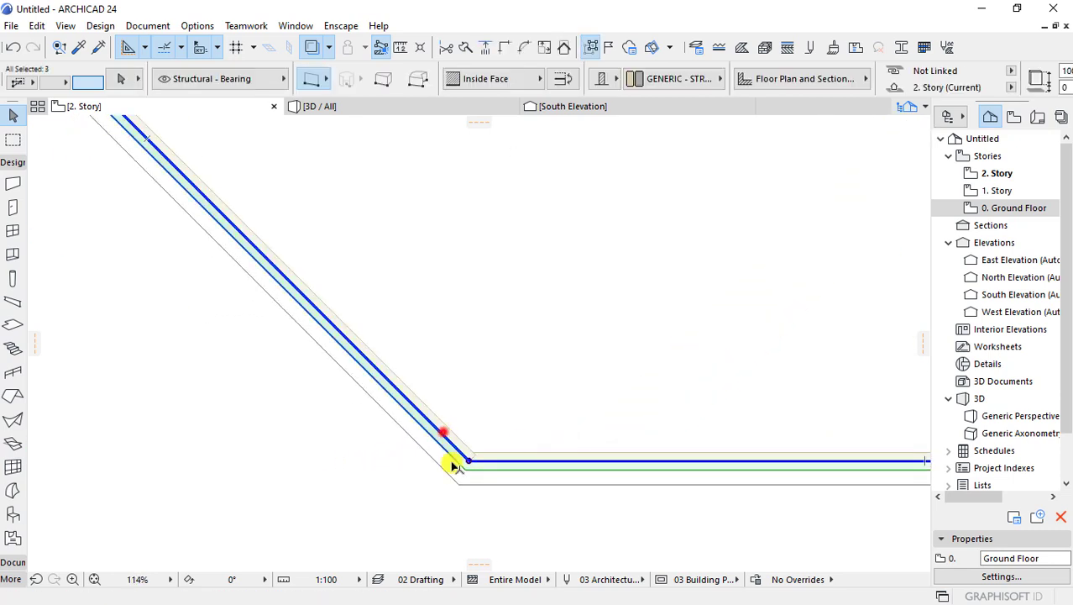
scroll(230, 258, down, 4)
scroll(264, 258, up, 4)
- Add the left, upper-left, top and right diagonal octagon walls to the selection
shift+click(262, 254)
scroll(286, 378, down, 3)
scroll(294, 357, down, 2)
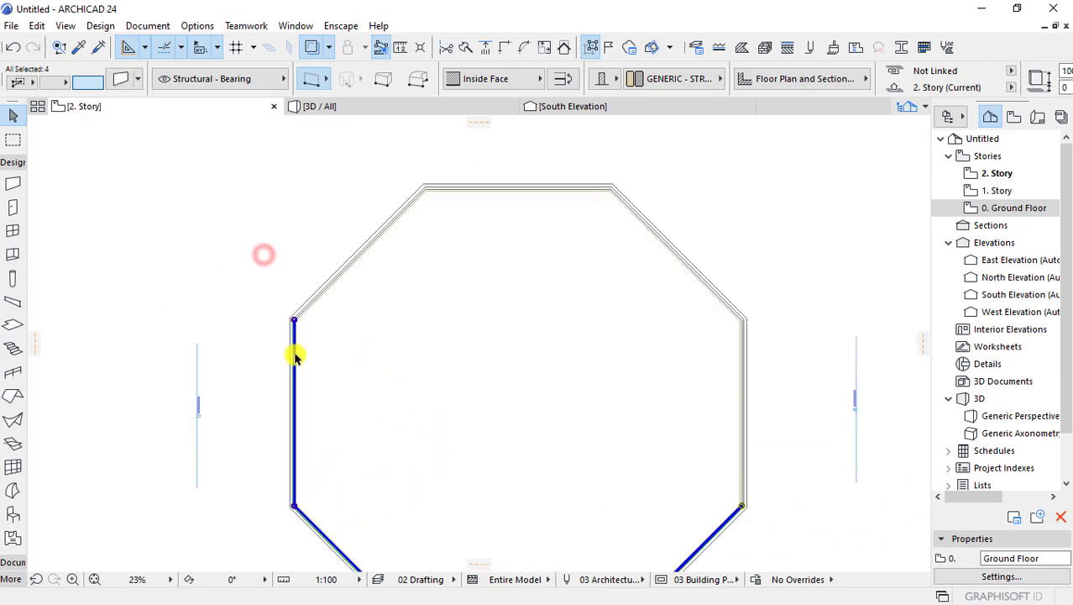
scroll(304, 308, up, 3)
shift+click(290, 332)
scroll(367, 220, down, 3)
scroll(377, 250, up, 2)
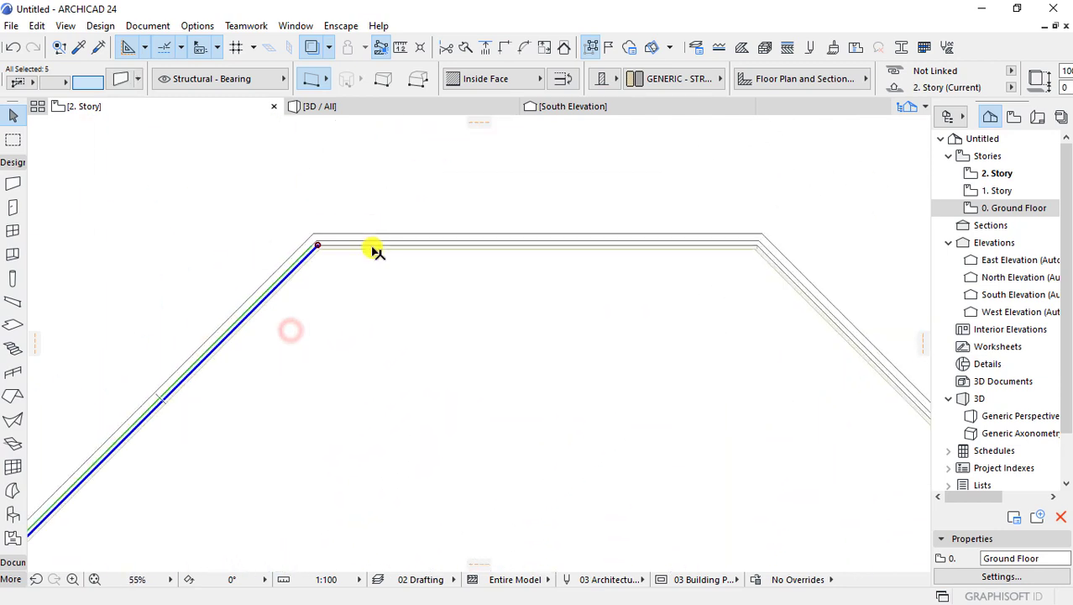
click(373, 244)
click(372, 348)
scroll(612, 252, up, 1)
scroll(491, 252, up, 3)
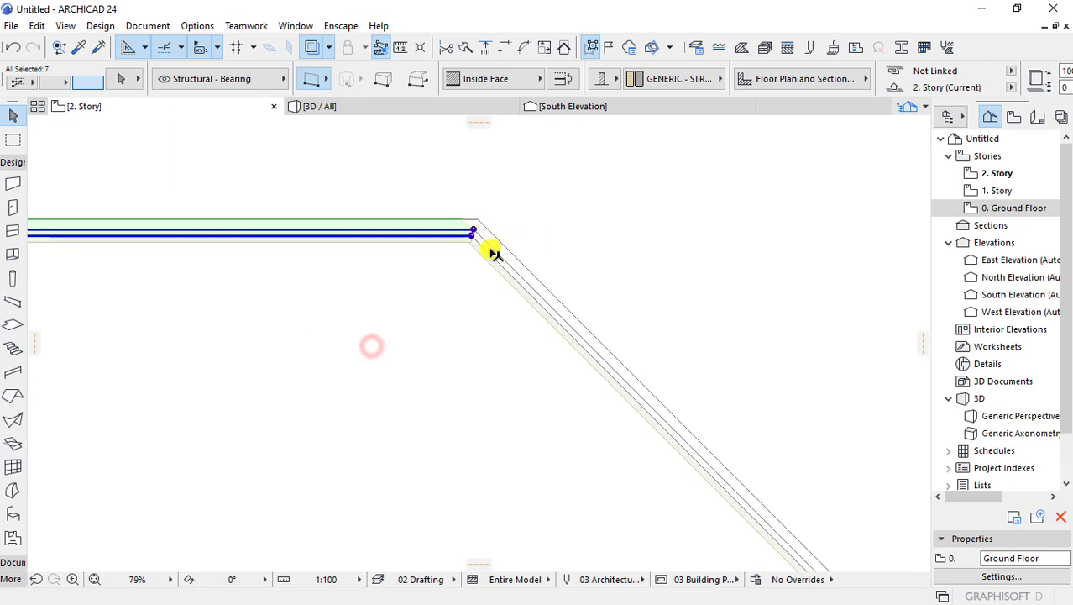
shift+click(485, 248)
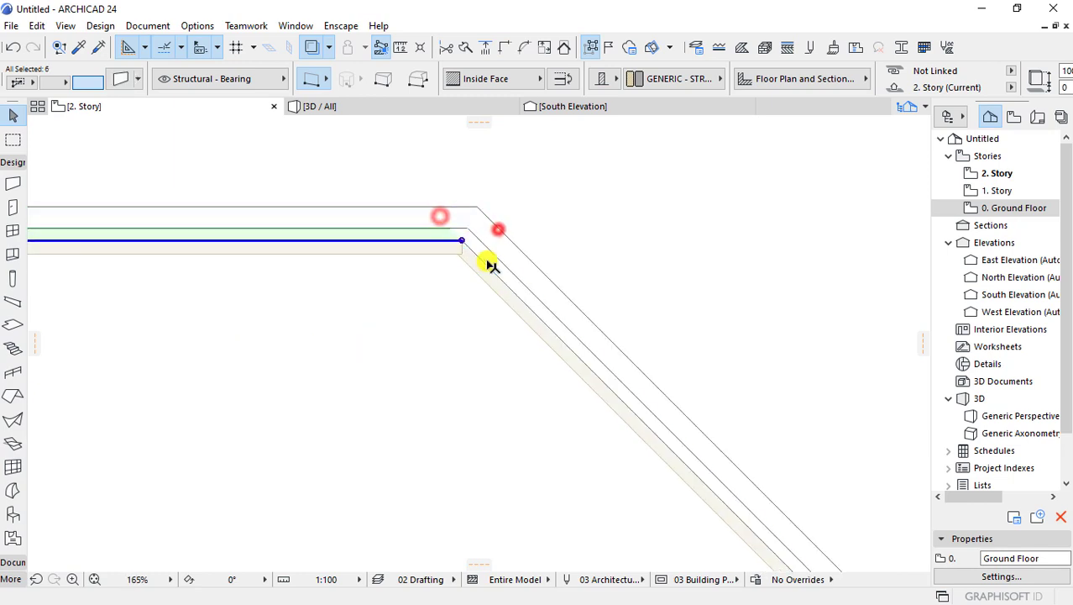
scroll(479, 336, down, 3)
scroll(564, 363, down, 2)
scroll(565, 363, up, 5)
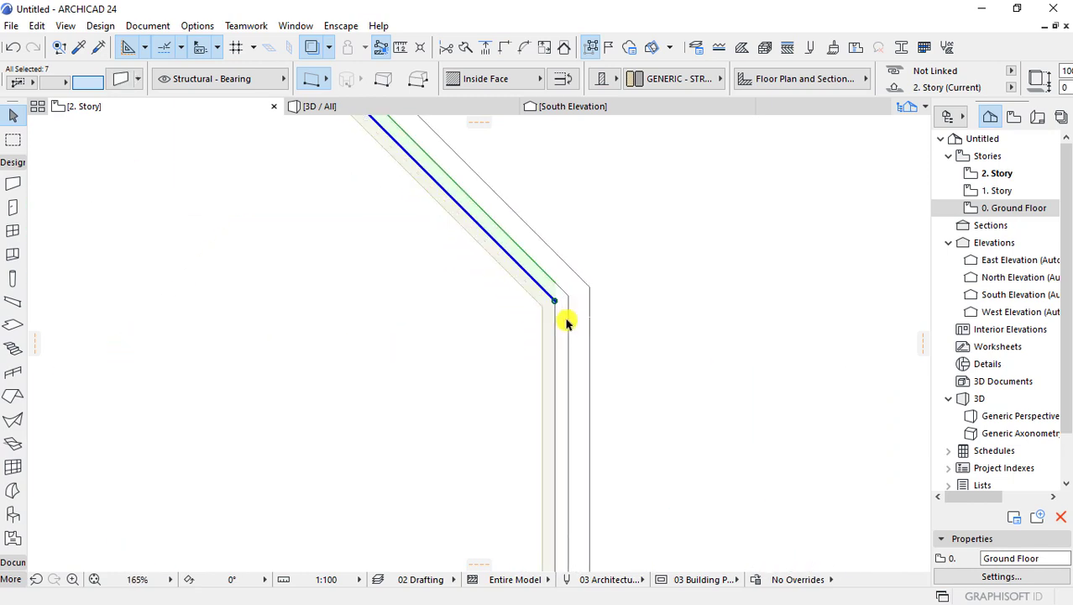
scroll(537, 233, down, 5)
scroll(554, 428, up, 3)
scroll(571, 432, up, 3)
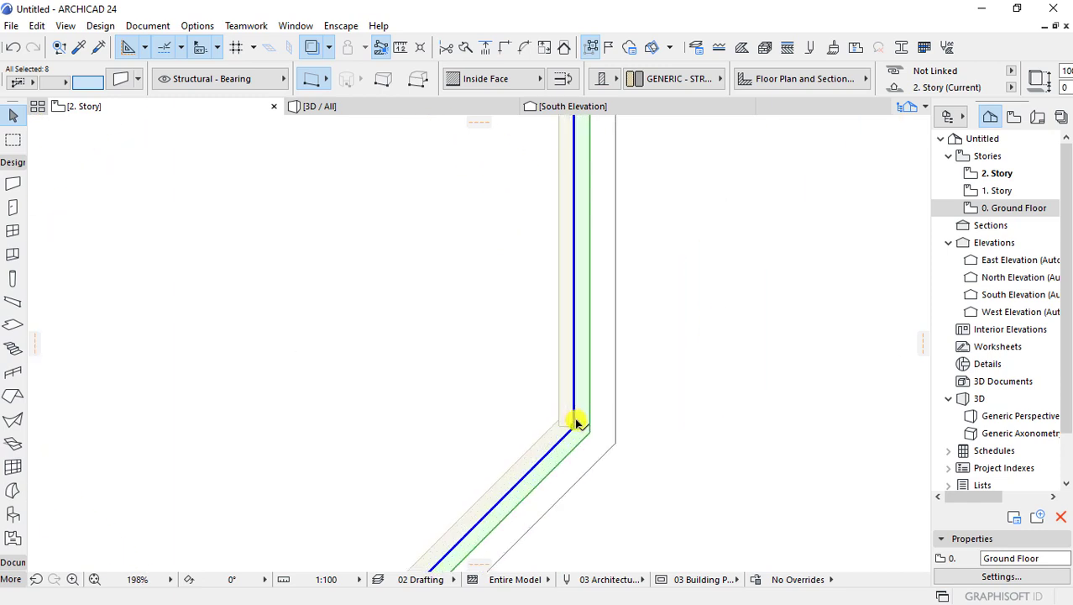
scroll(573, 432, up, 2)
- Reshape the wall corner with the pet palette and confirm the 4000 wall height
click(571, 436)
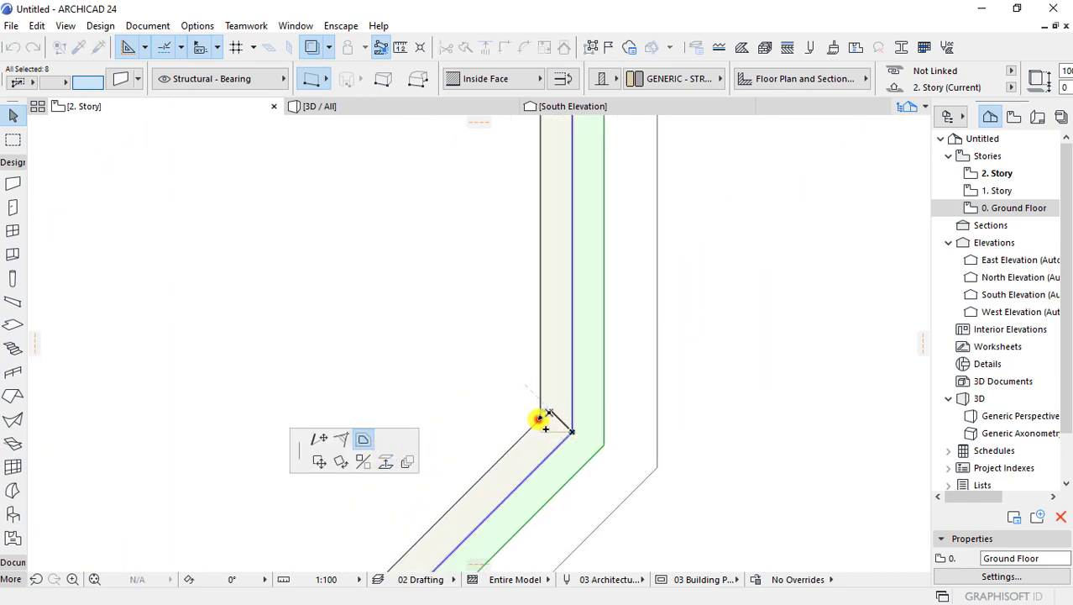
click(538, 418)
key(ctrl+z)
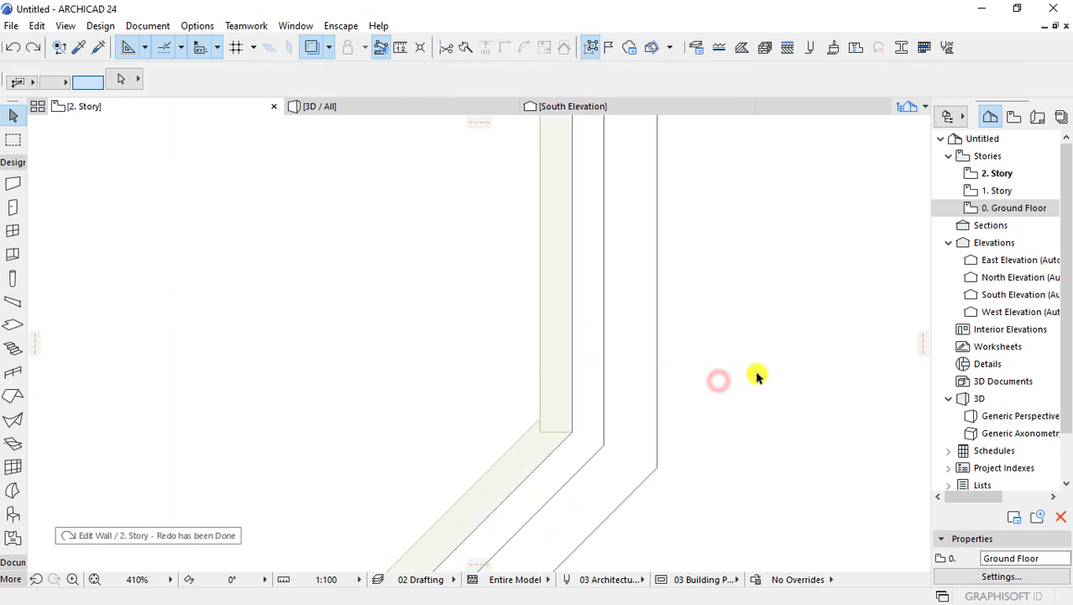
key(ctrl+shift+z)
scroll(672, 399, down, 15)
scroll(704, 406, up, 2)
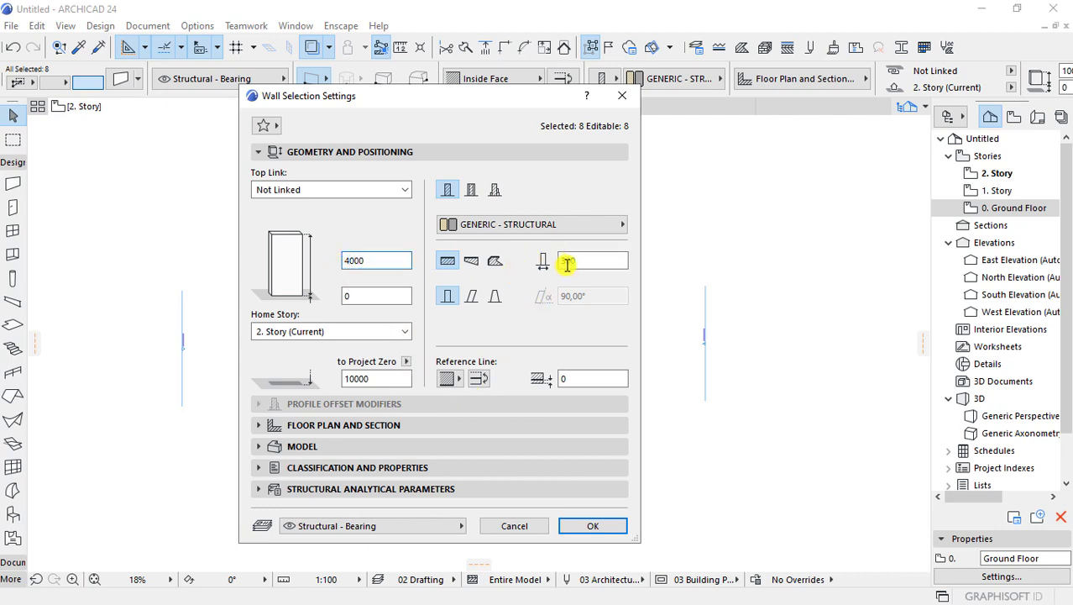
text(300)
key(Return)
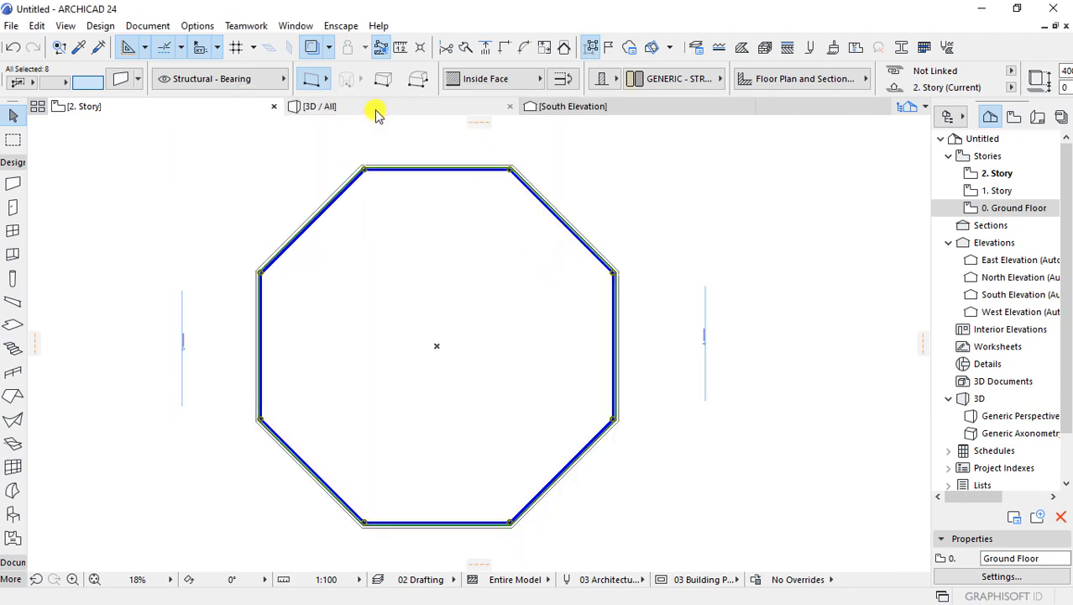
- In 3D, look down into the octagon and select the first upper walls
click(376, 113)
mouse_move(479, 317)
shift+middle_down()
mouse_move(489, 365)
mouse_move(456, 327)
mouse_move(479, 424)
mouse_move(444, 423)
shift+middle_up()
scroll(490, 277, up, 2)
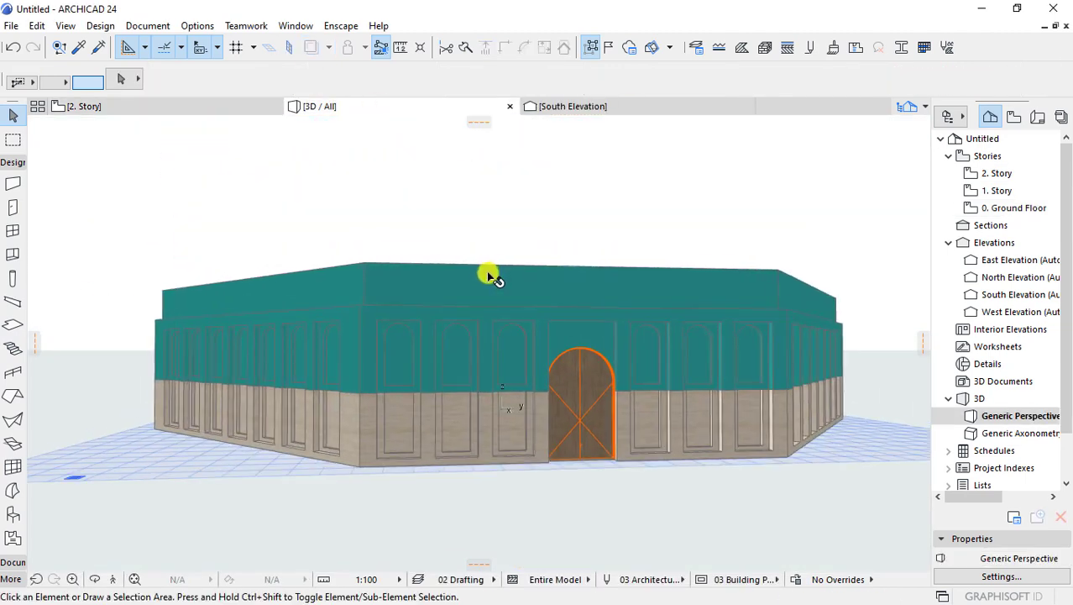
mouse_move(489, 277)
shift+middle_down()
mouse_move(340, 285)
mouse_move(486, 297)
mouse_move(322, 360)
mouse_move(333, 306)
shift+middle_up()
scroll(333, 306, up, 1)
click(311, 327)
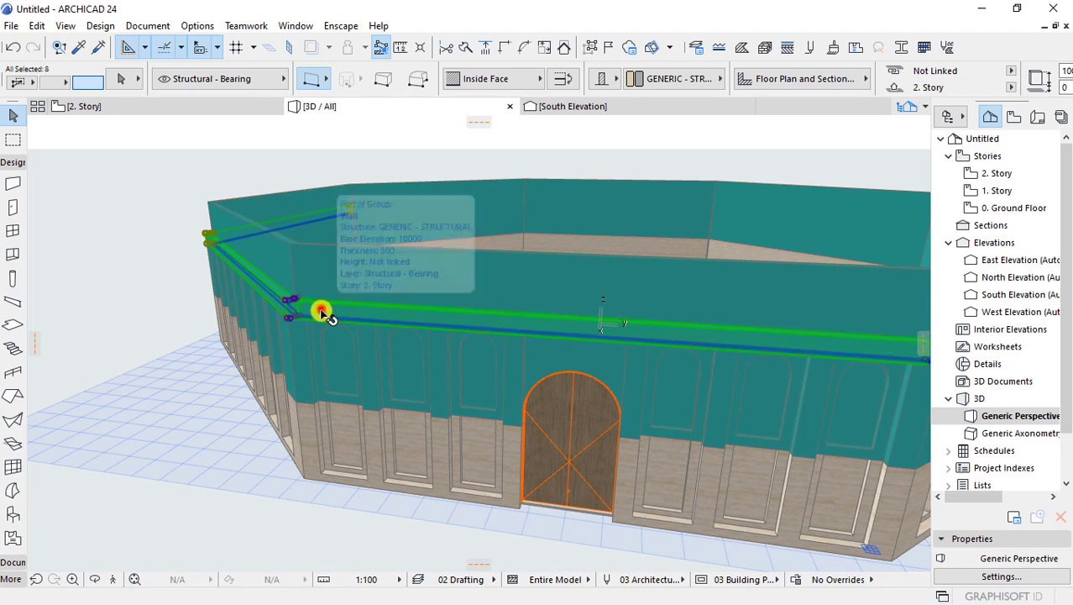
shift+click(322, 309)
scroll(308, 346, down, 3)
- Reselect the upper walls, orbiting around the building until all eight are picked
click(641, 512)
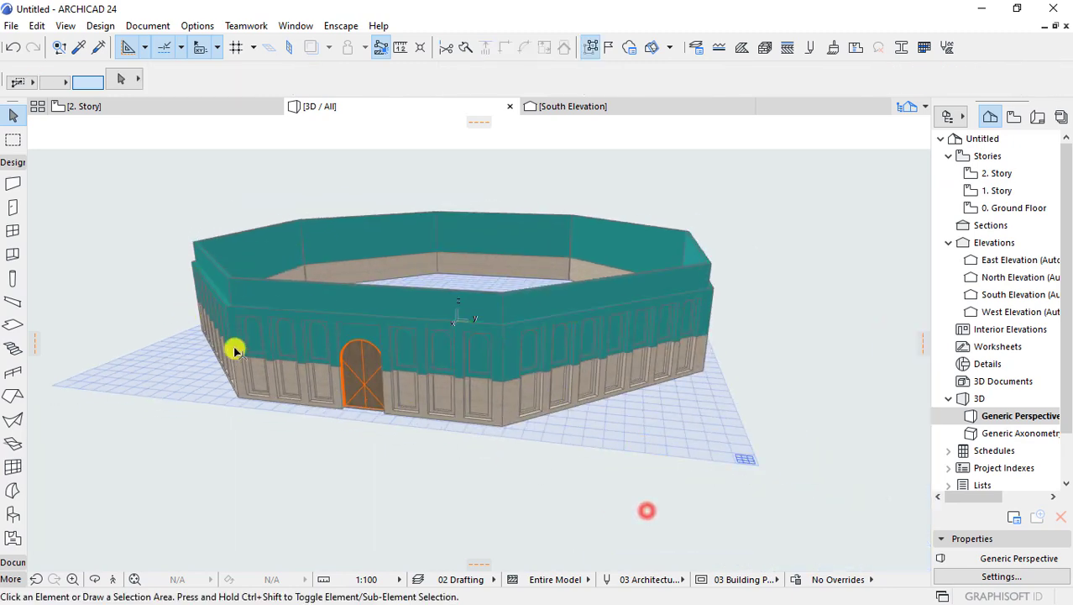
scroll(239, 340, up, 2)
click(254, 296)
mouse_move(280, 306)
shift+middle_down()
mouse_move(546, 412)
mouse_move(443, 321)
mouse_move(159, 349)
mouse_move(565, 376)
mouse_move(239, 344)
mouse_move(539, 408)
mouse_move(495, 427)
shift+middle_up()
scroll(565, 376, up, 2)
shift+click(536, 369)
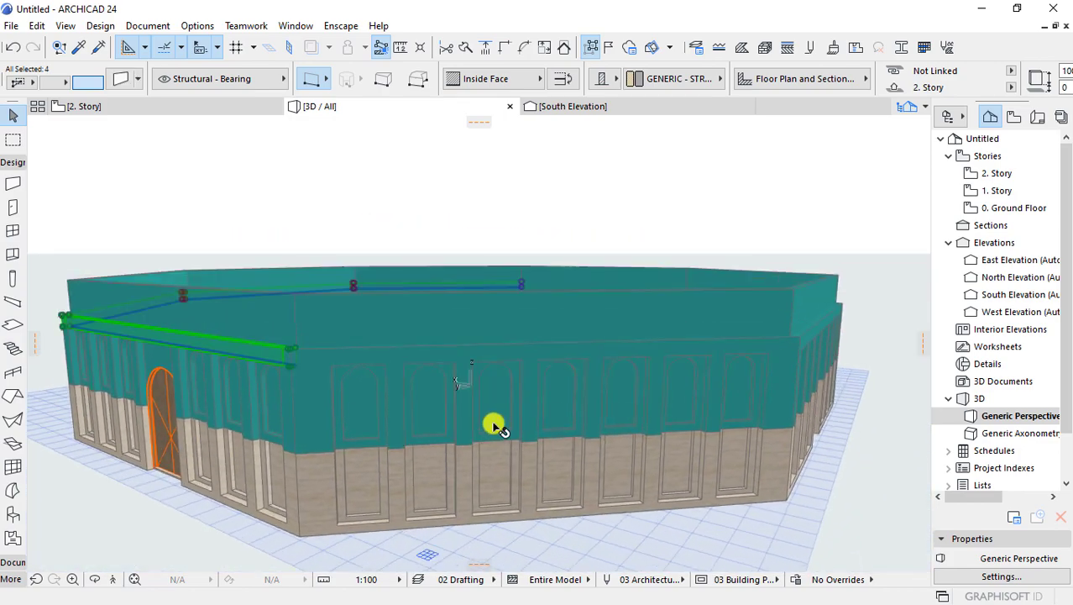
mouse_move(316, 358)
shift+middle_down()
mouse_move(458, 438)
mouse_move(395, 383)
shift+middle_up()
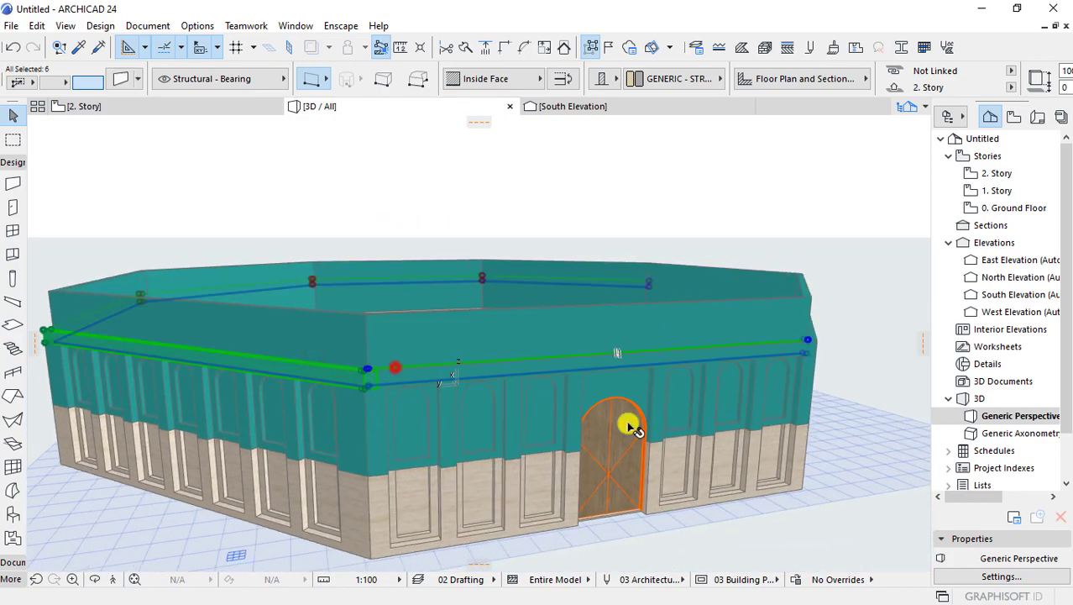
mouse_move(632, 426)
shift+middle_down()
mouse_move(571, 449)
mouse_move(273, 481)
shift+middle_up()
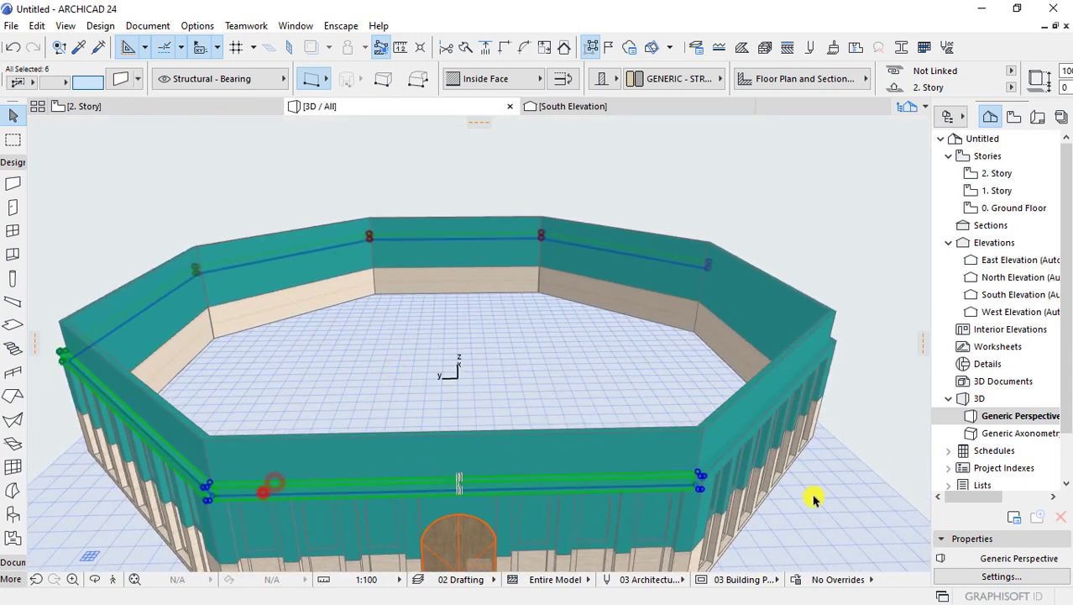
mouse_move(792, 479)
shift+middle_down()
mouse_move(421, 441)
mouse_move(365, 362)
shift+middle_up()
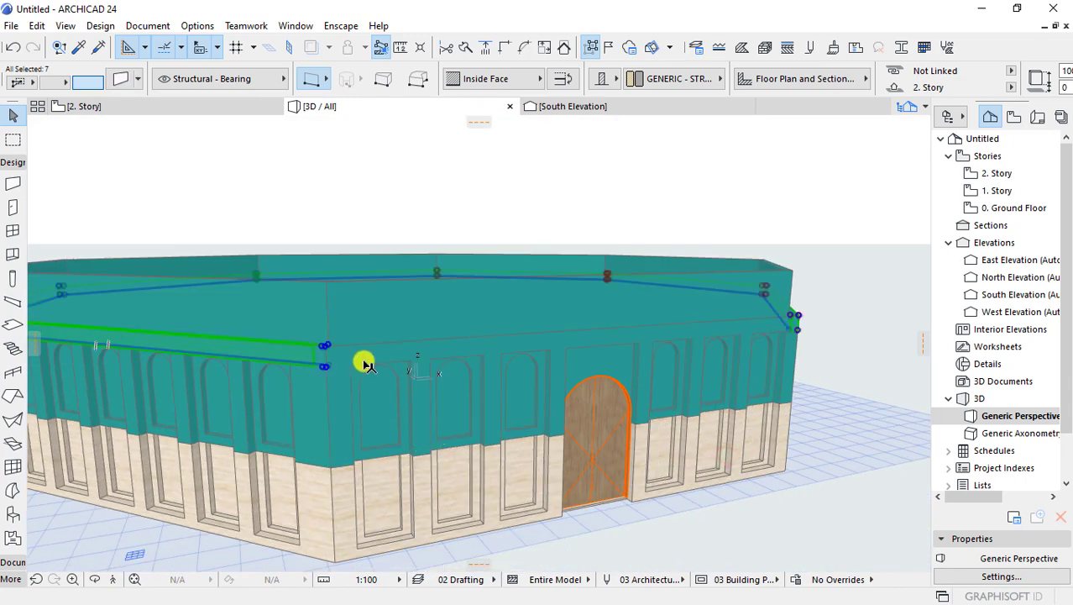
shift+click(360, 356)
scroll(366, 366, up, 2)
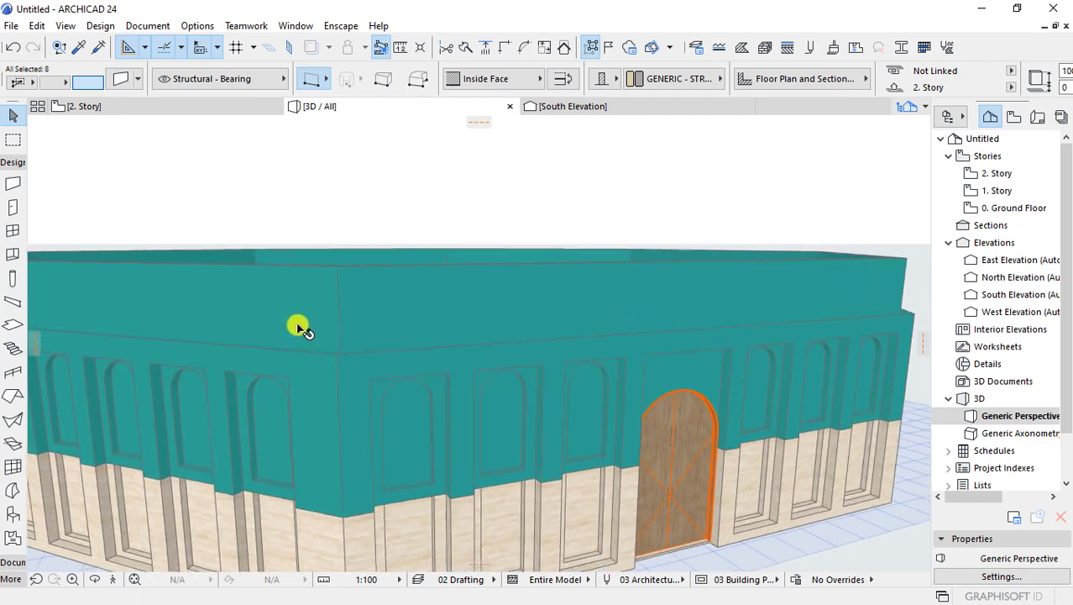
- Raise the eight upper walls' top to 3000 high and open their Wall Selection Settings
click(337, 384)
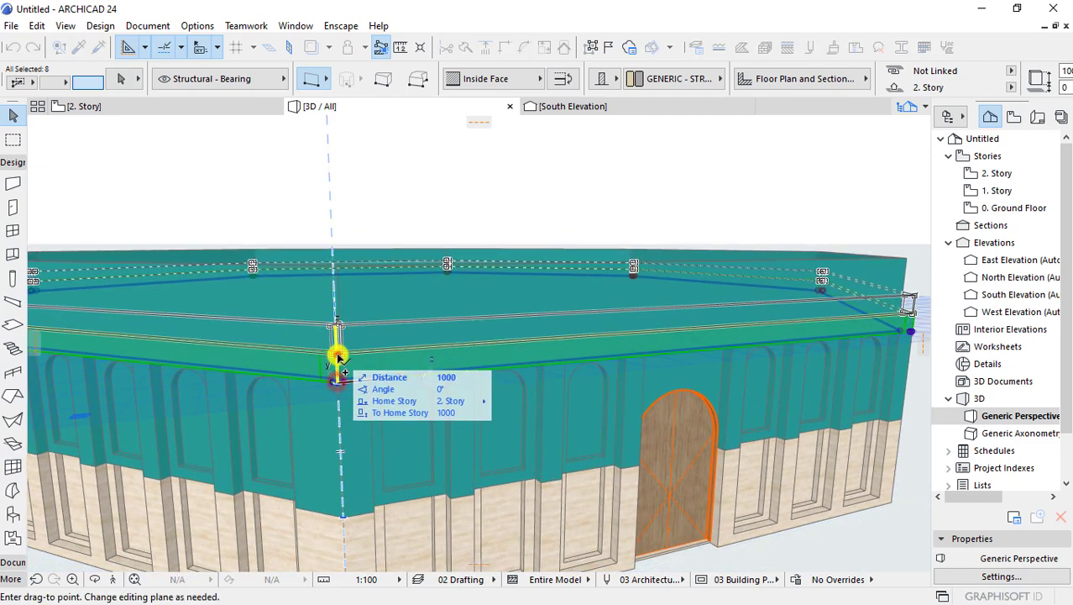
click(337, 353)
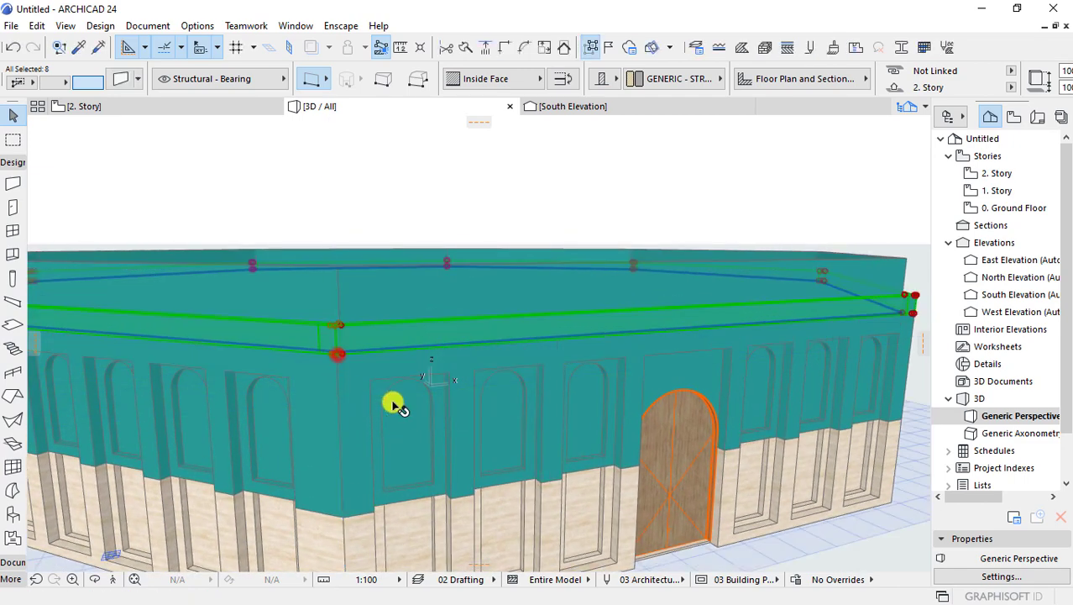
click(337, 328)
click(336, 325)
click(341, 326)
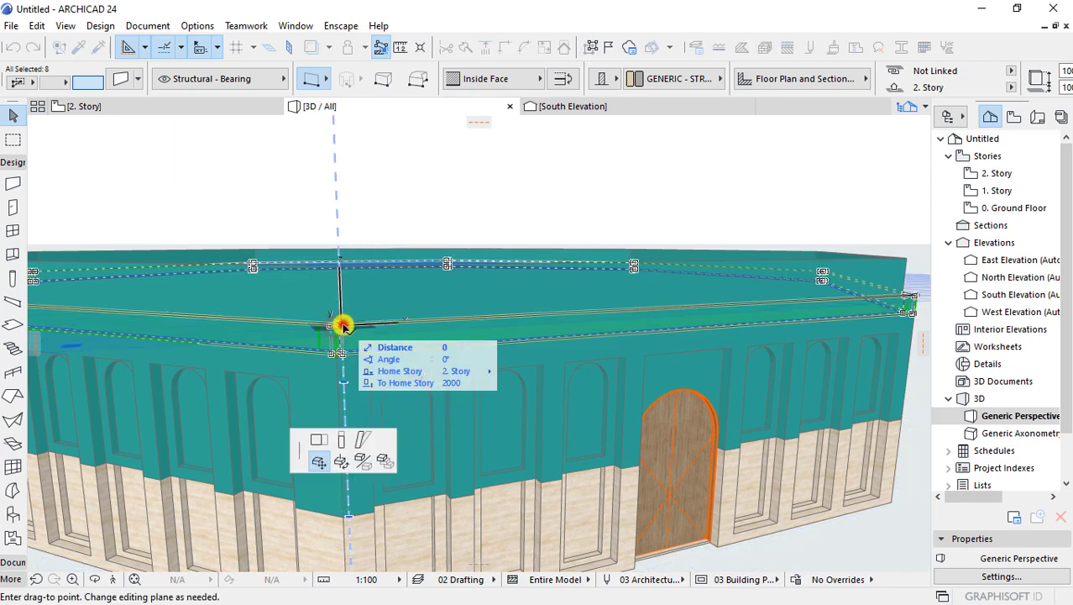
click(341, 440)
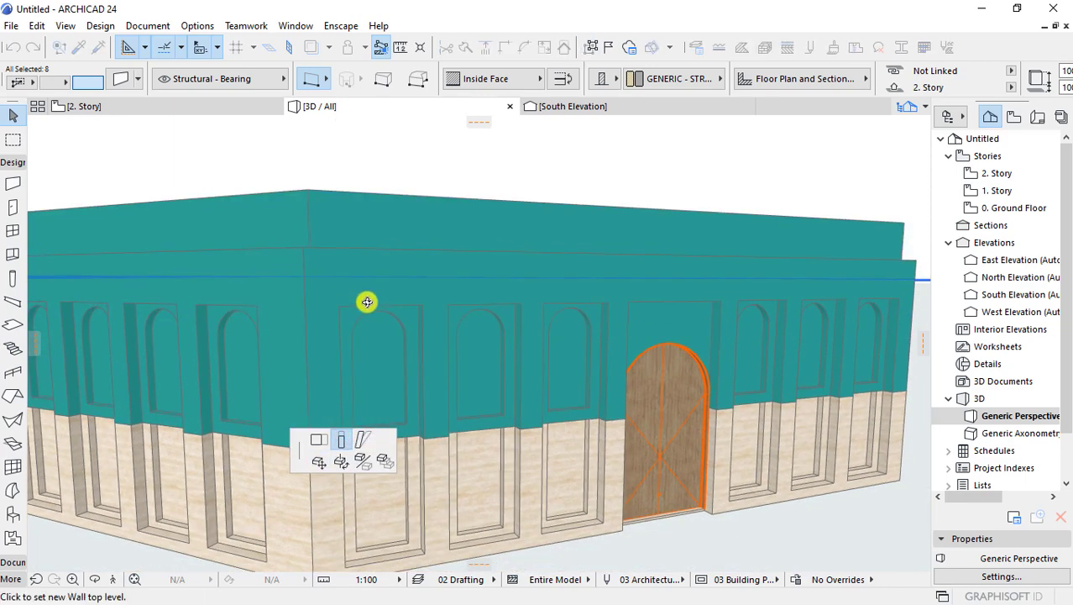
click(309, 184)
scroll(387, 378, down, 2)
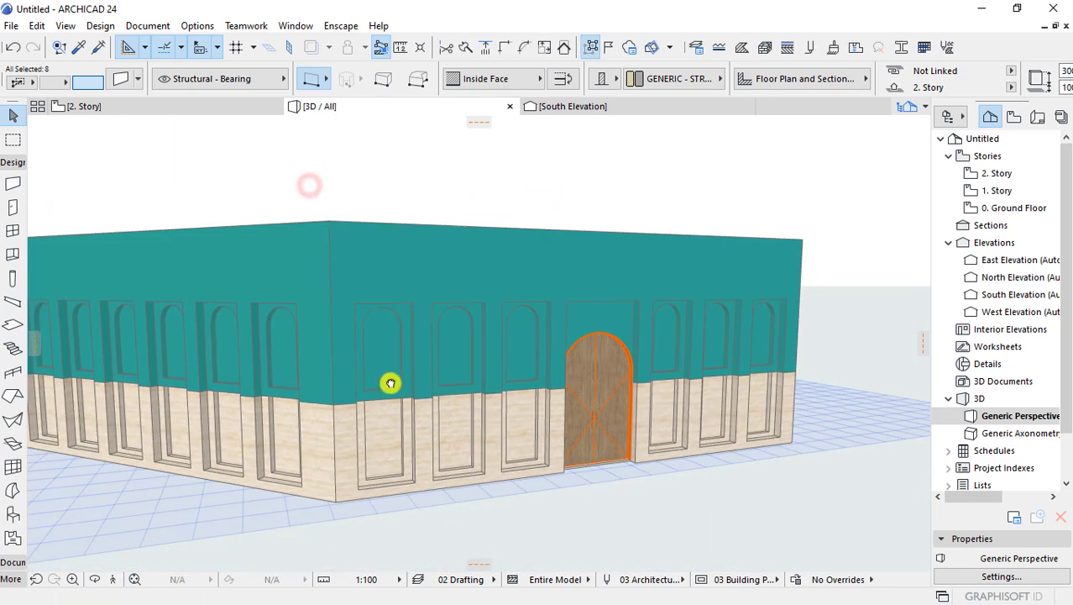
mouse_move(390, 383)
shift+middle_down()
mouse_move(288, 364)
mouse_move(372, 365)
shift+middle_up()
key(ctrl+t)
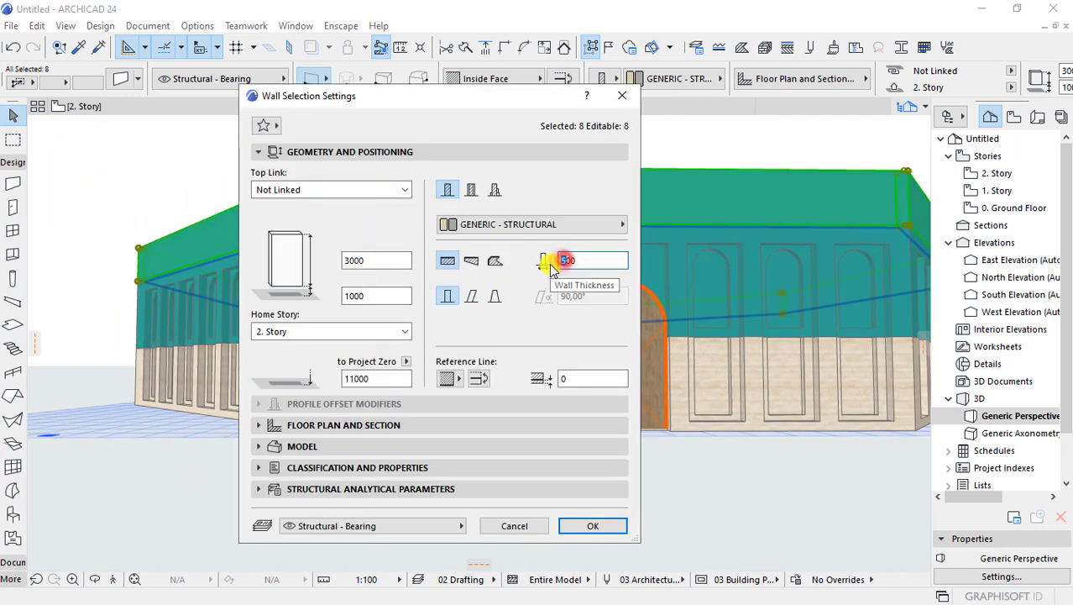
- Apply the new wall thickness and raise a copy of the teal walls on top of them
key(Return)
mouse_move(565, 242)
shift+middle_down()
mouse_move(430, 359)
mouse_move(401, 249)
mouse_move(383, 345)
mouse_move(592, 357)
mouse_move(791, 300)
mouse_move(460, 292)
mouse_move(554, 298)
mouse_move(527, 295)
mouse_move(549, 286)
mouse_move(415, 280)
shift+middle_up()
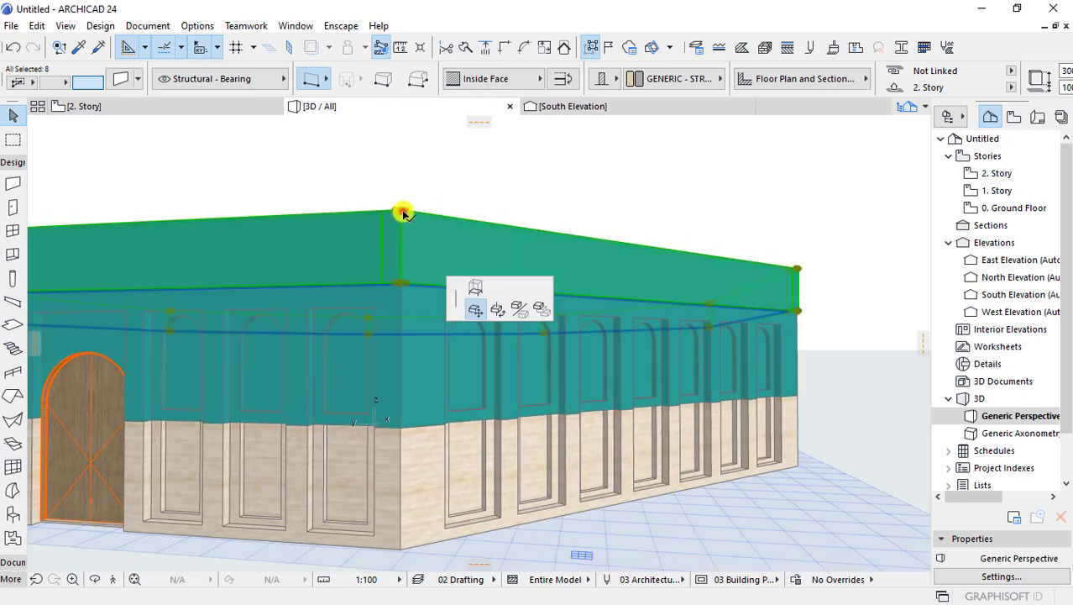
click(401, 240)
click(319, 438)
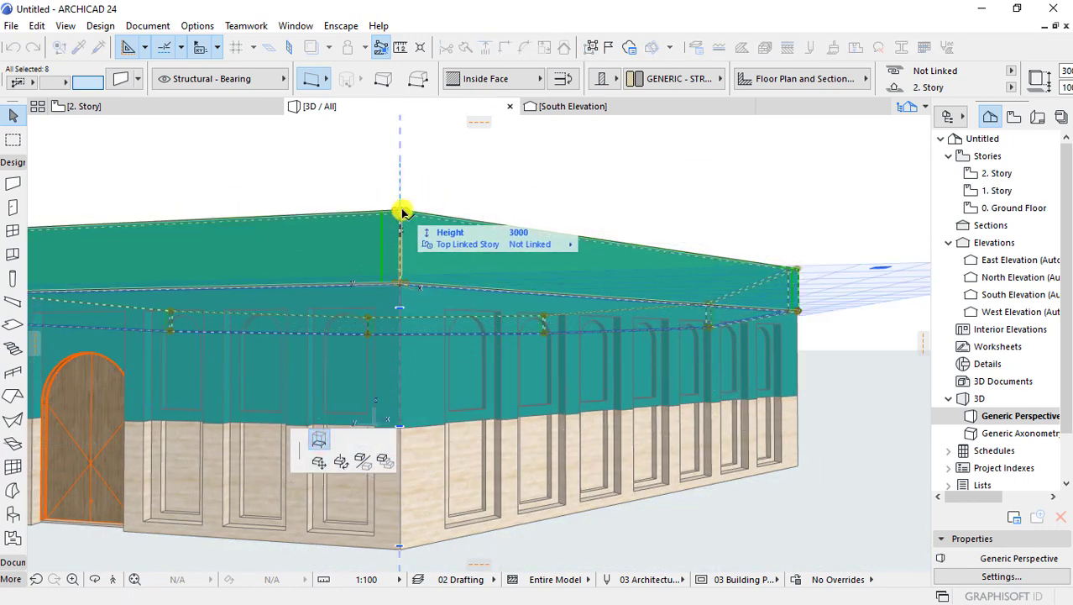
click(401, 210)
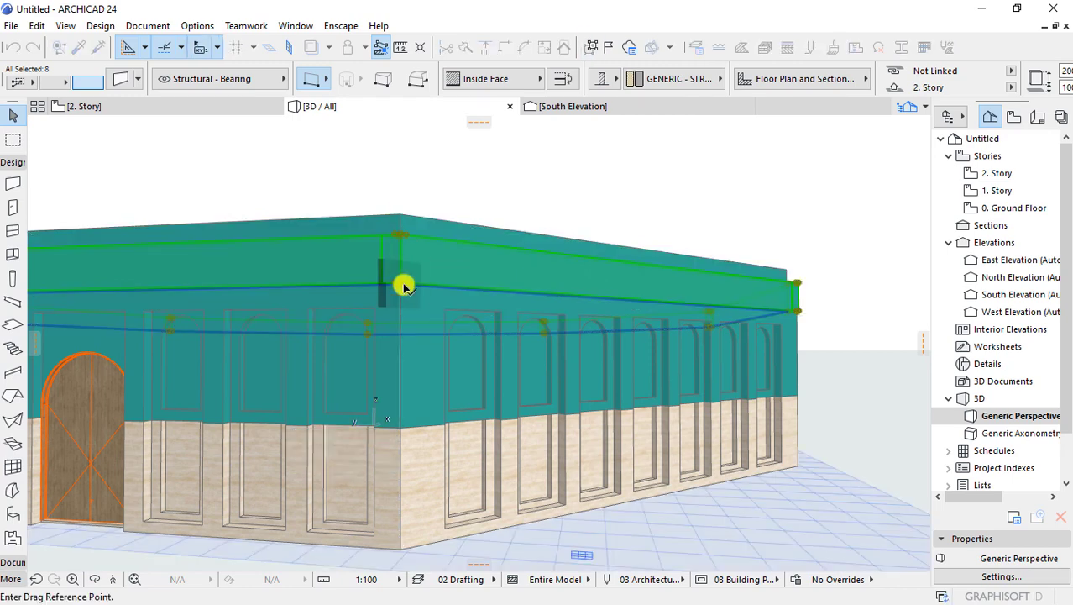
- Select the new upper wall band and give it the thicker wall thickness
click(403, 286)
click(400, 232)
mouse_move(400, 233)
shift+middle_down()
mouse_move(433, 271)
mouse_move(446, 257)
mouse_move(446, 280)
shift+middle_up()
double_click(525, 225)
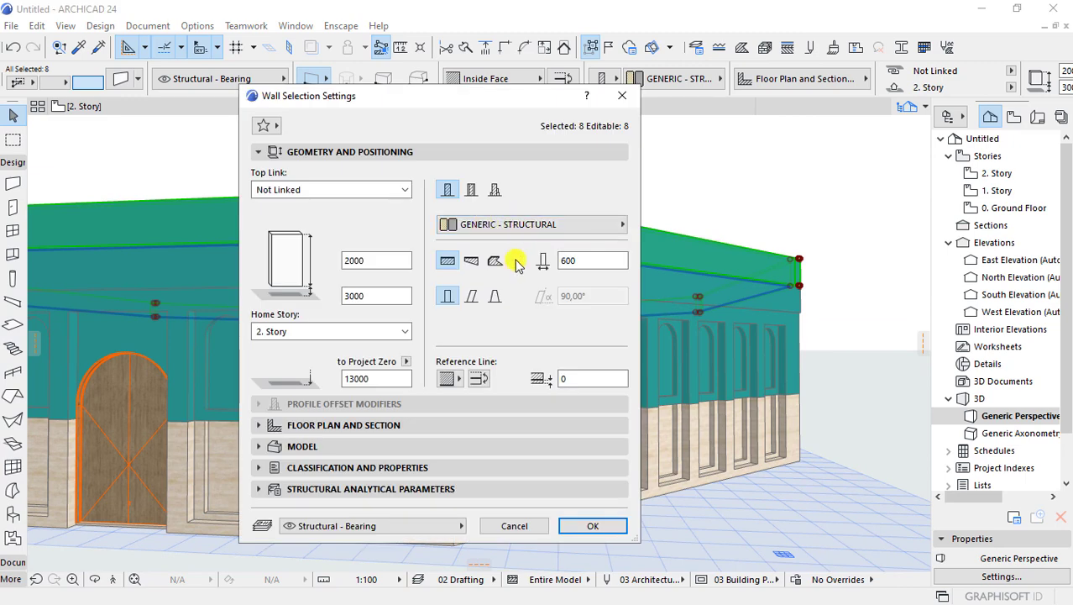
key(Return)
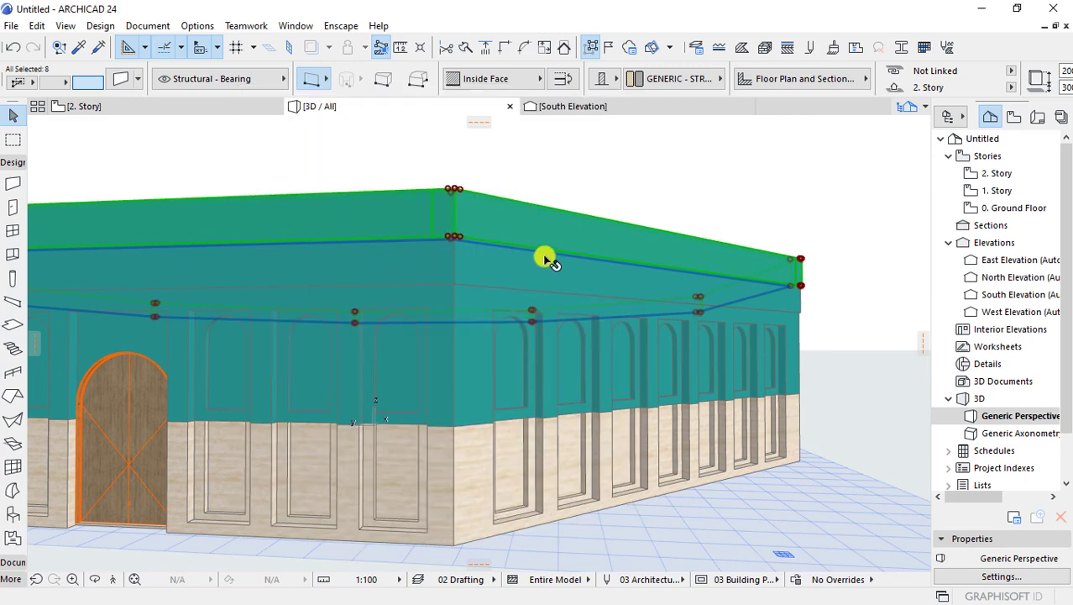
- Cut the upper wall band's top to a height of 1000
shift+middle_drag(520, 218, 519, 236)
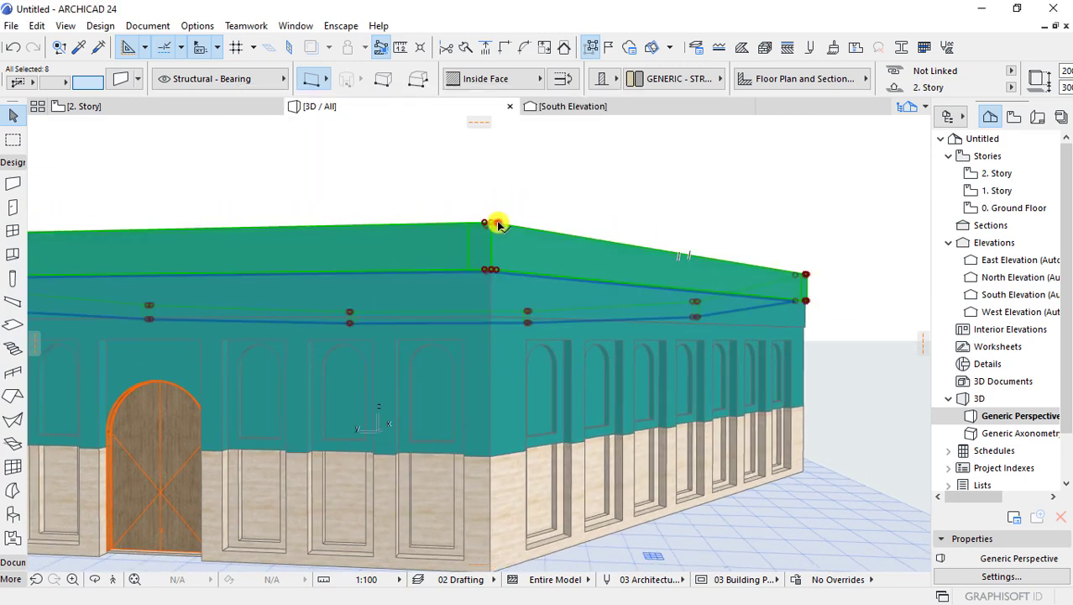
click(498, 225)
click(342, 439)
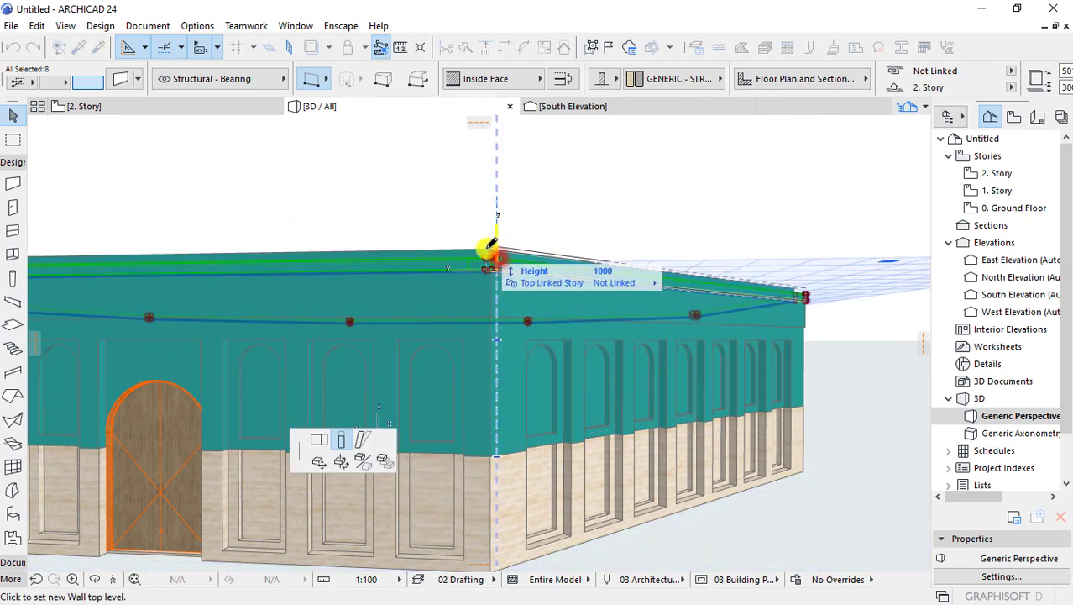
click(492, 245)
click(516, 193)
scroll(515, 193, down, 5)
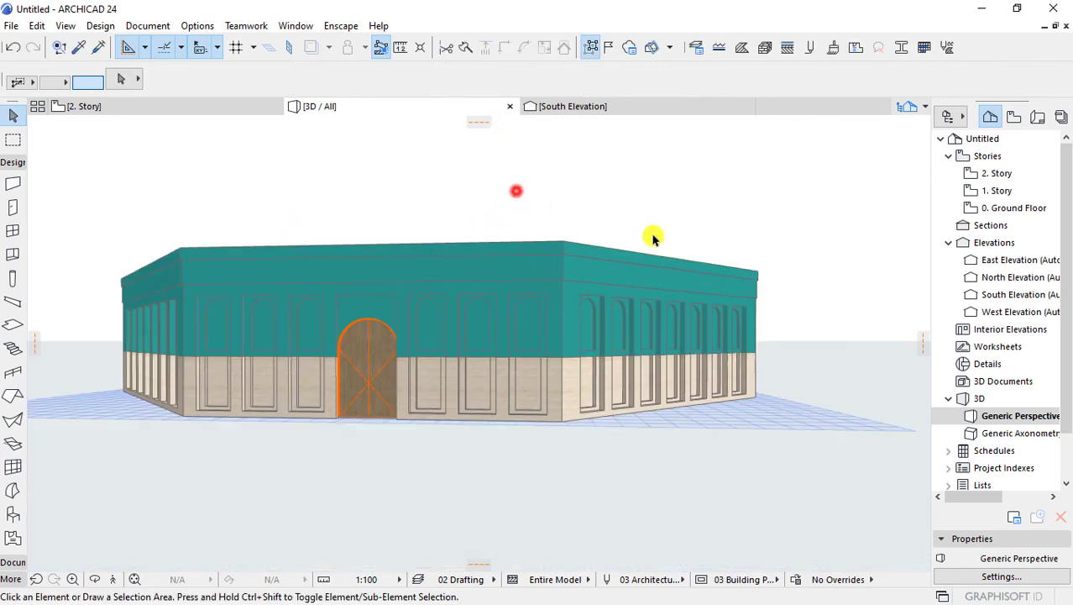
mouse_move(652, 232)
shift+middle_down()
mouse_move(311, 315)
mouse_move(359, 315)
mouse_move(403, 378)
mouse_move(421, 372)
mouse_move(396, 343)
mouse_move(452, 347)
mouse_move(348, 358)
mouse_move(406, 382)
shift+middle_up()
- On the 0. Ground Floor plan, trace a slab through the octagon's outer wall corners
click(214, 105)
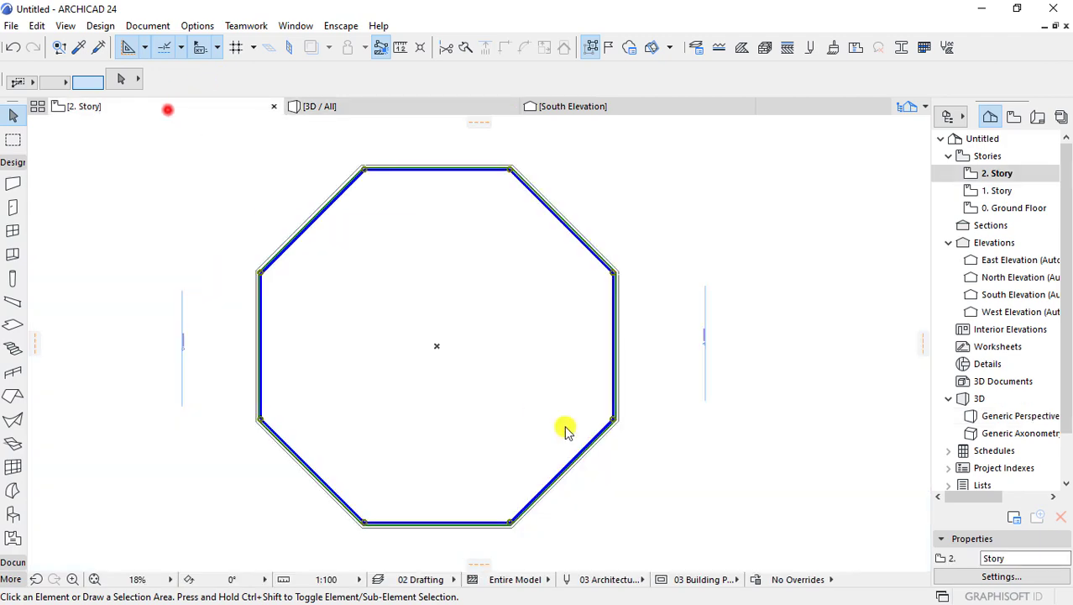
click(1006, 210)
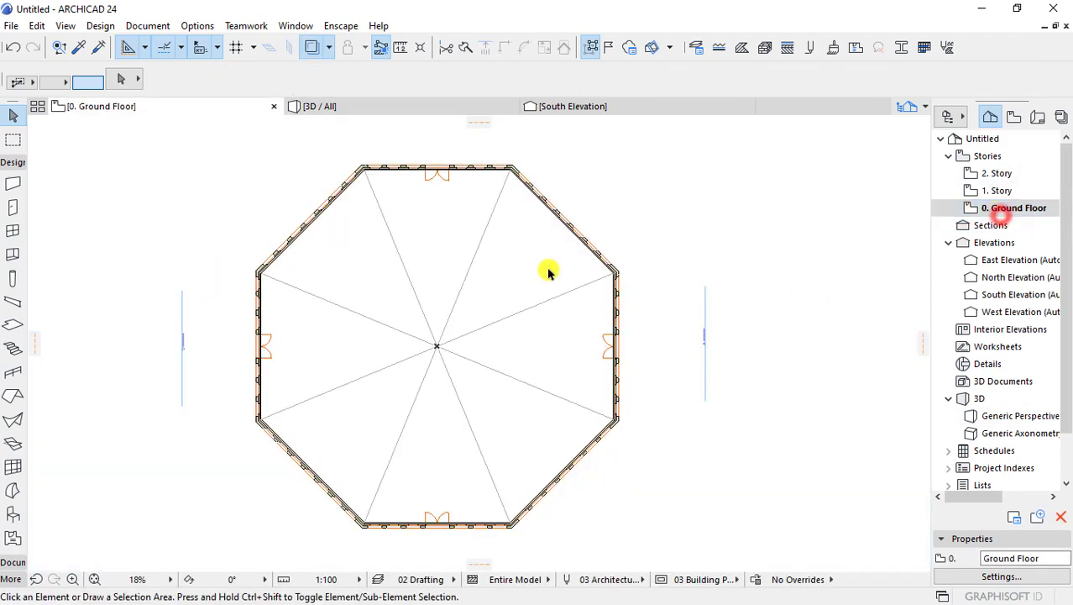
click(16, 327)
scroll(422, 141, up, 3)
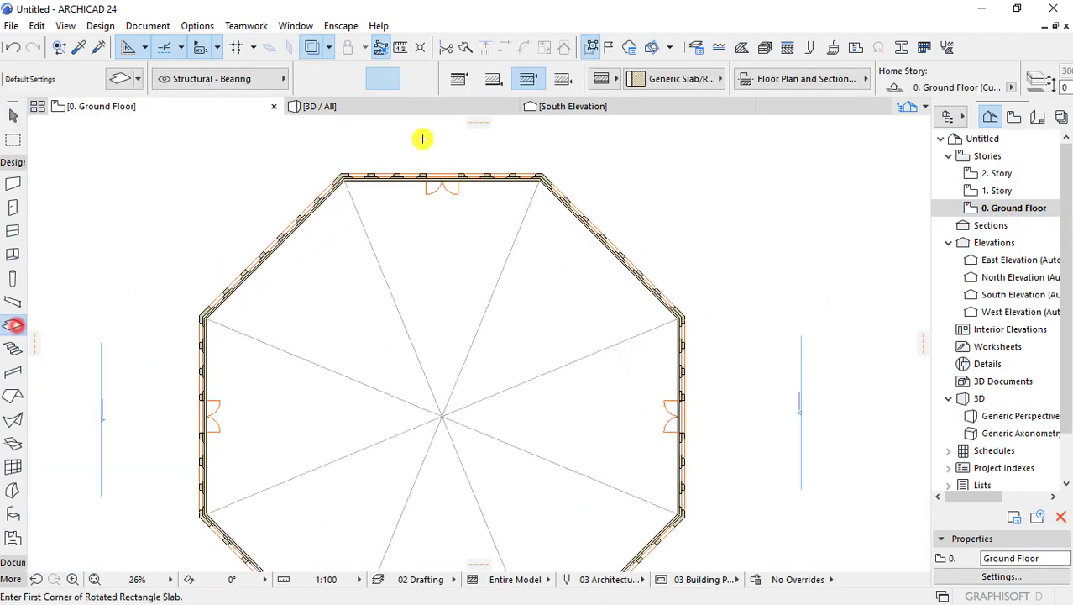
scroll(423, 141, up, 1)
scroll(310, 194, down, 4)
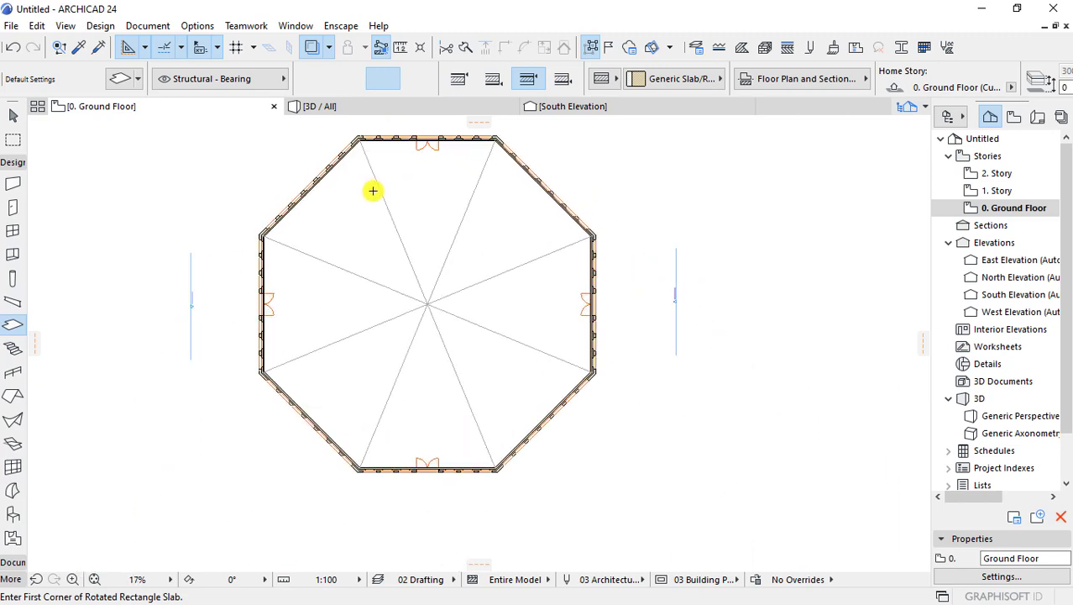
scroll(229, 228, up, 7)
scroll(423, 154, down, 4)
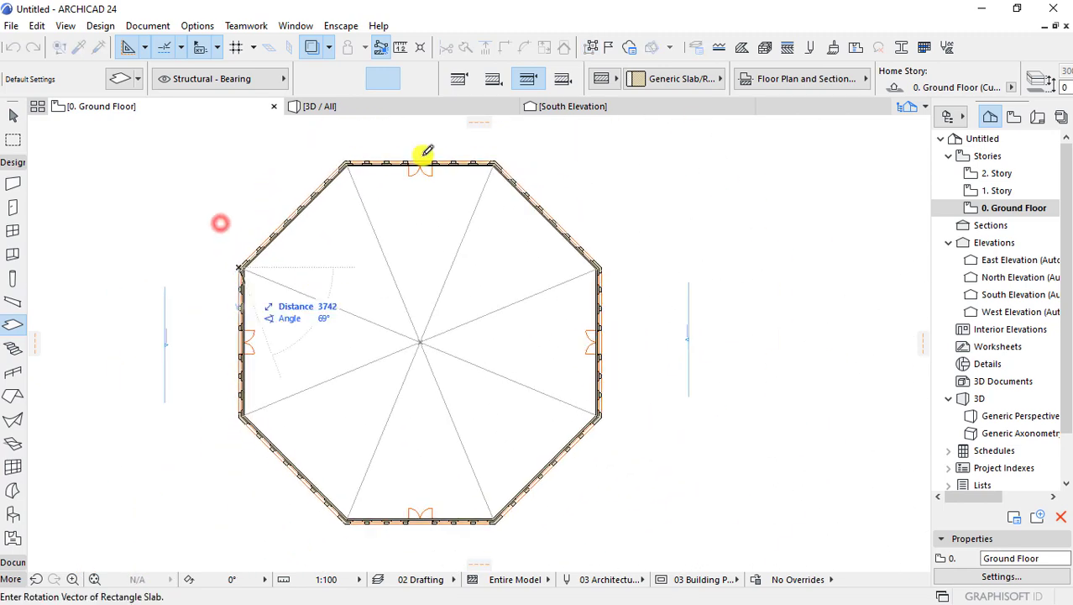
scroll(307, 171, up, 3)
click(300, 161)
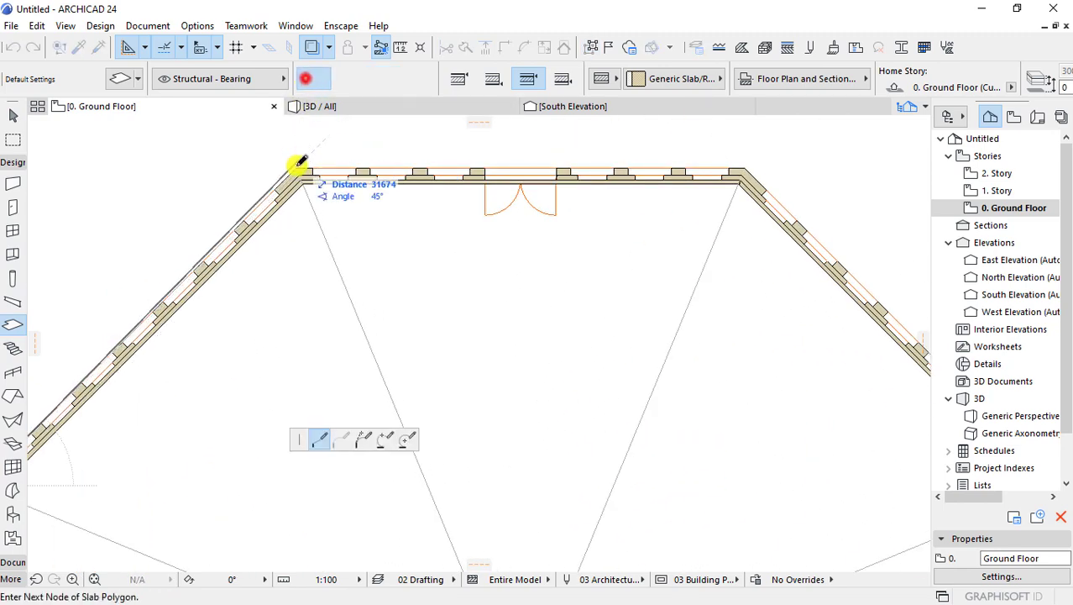
scroll(588, 160, down, 4)
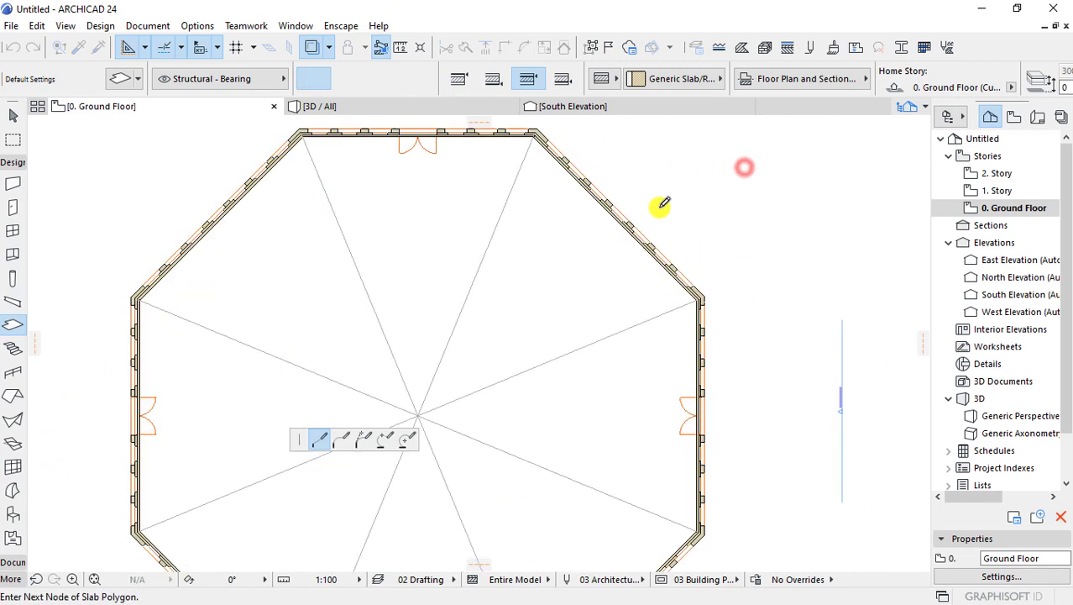
scroll(658, 204, up, 3)
scroll(727, 330, down, 4)
scroll(702, 307, up, 4)
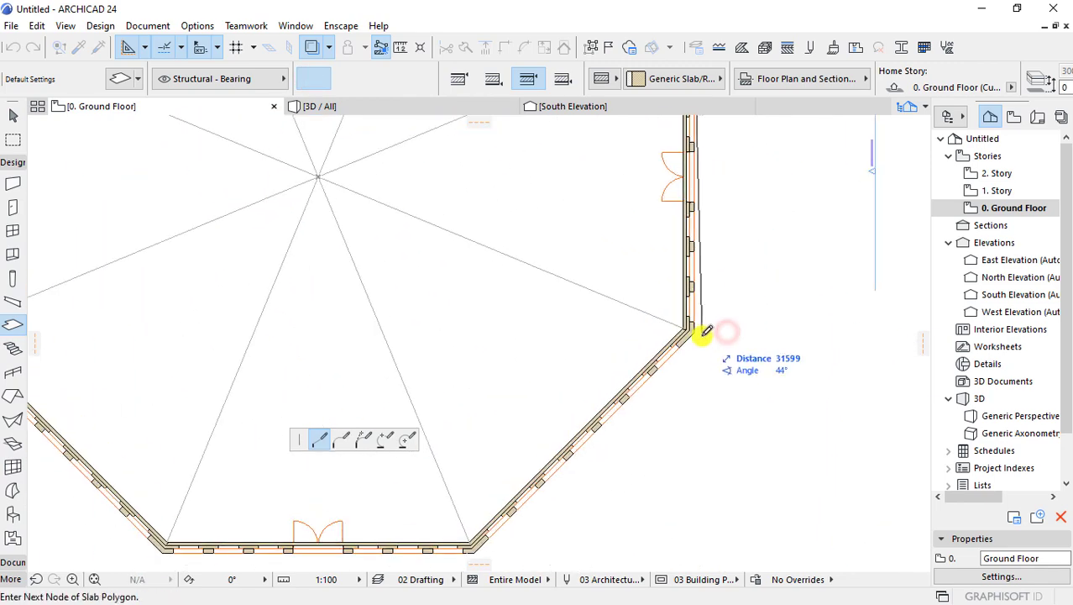
scroll(758, 222, down, 3)
scroll(685, 311, up, 3)
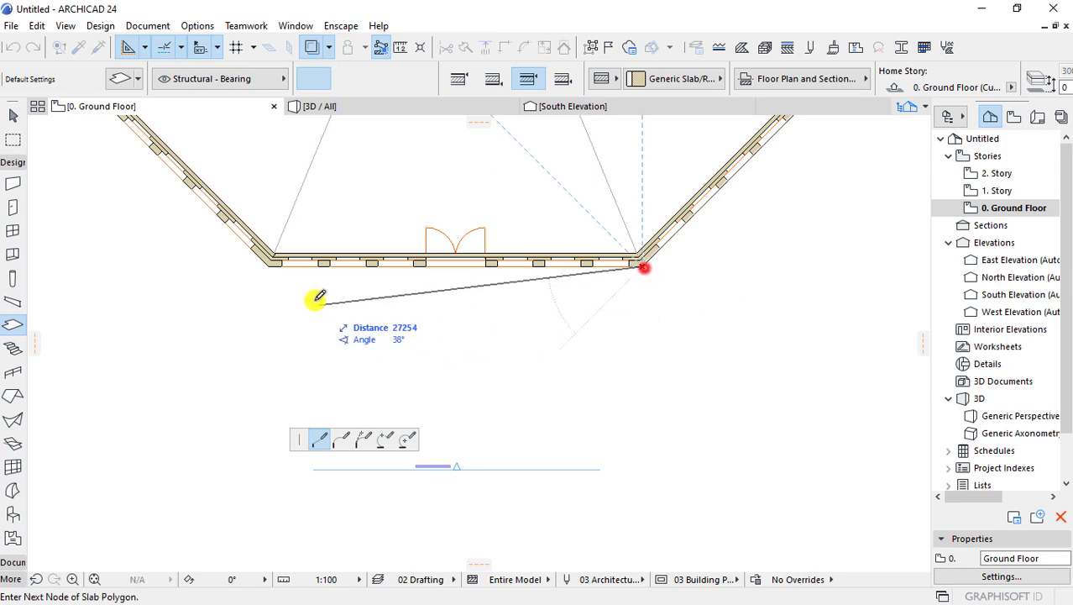
scroll(252, 252, down, 3)
scroll(160, 244, up, 3)
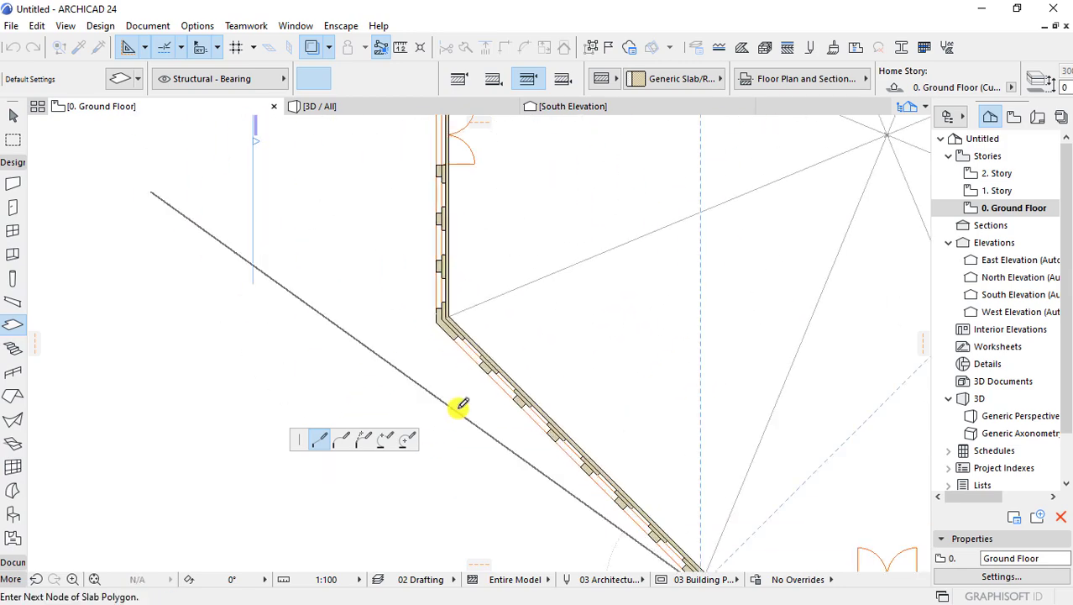
scroll(435, 408, down, 3)
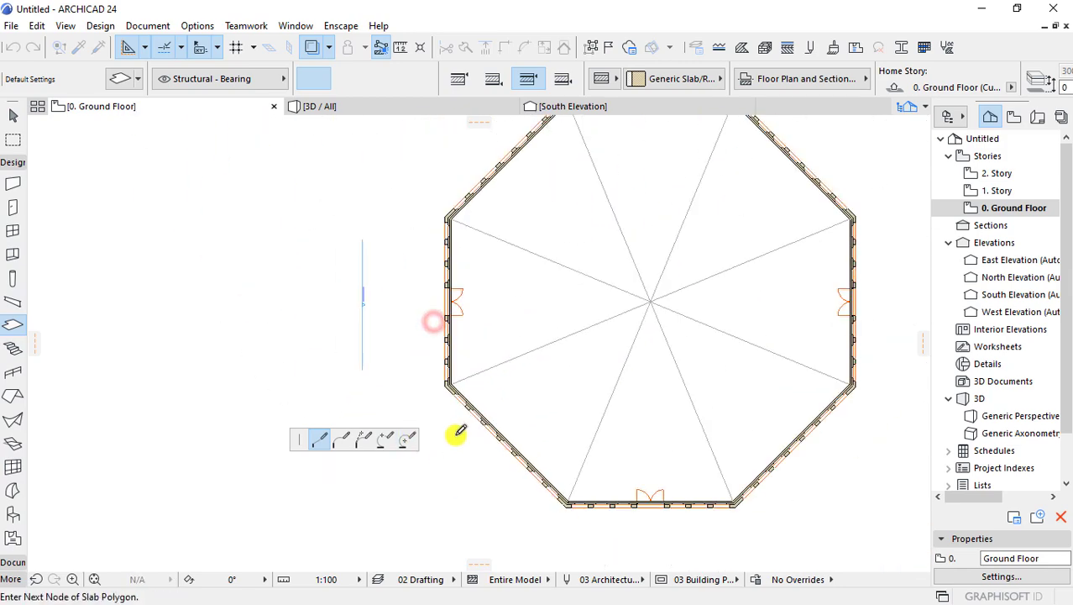
scroll(464, 267, up, 3)
- Close the slab outline at its starting corner and return to the 3D view
click(410, 262)
scroll(411, 262, down, 3)
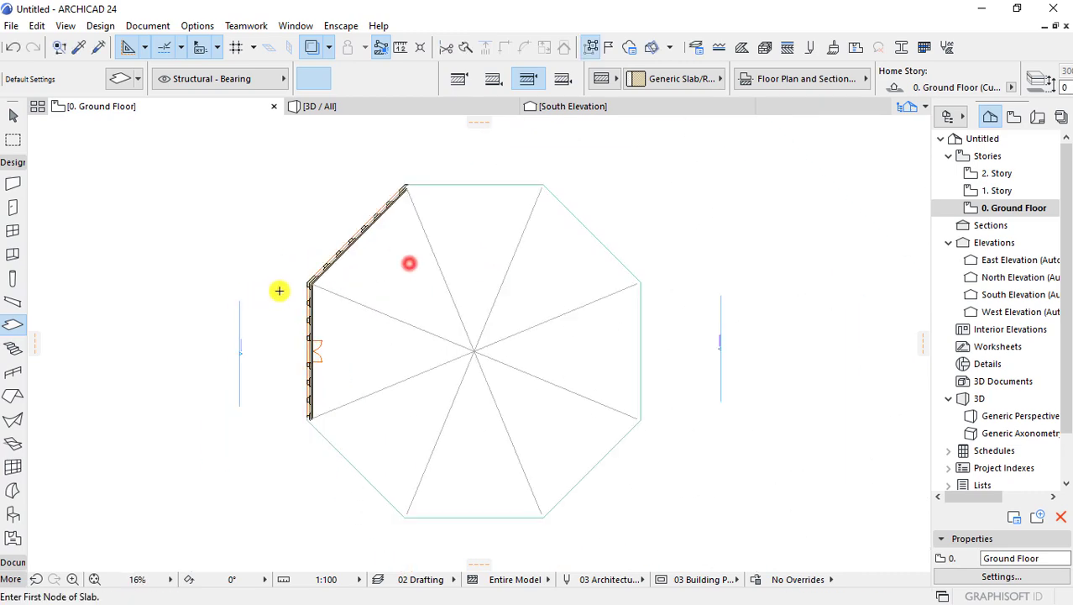
click(391, 104)
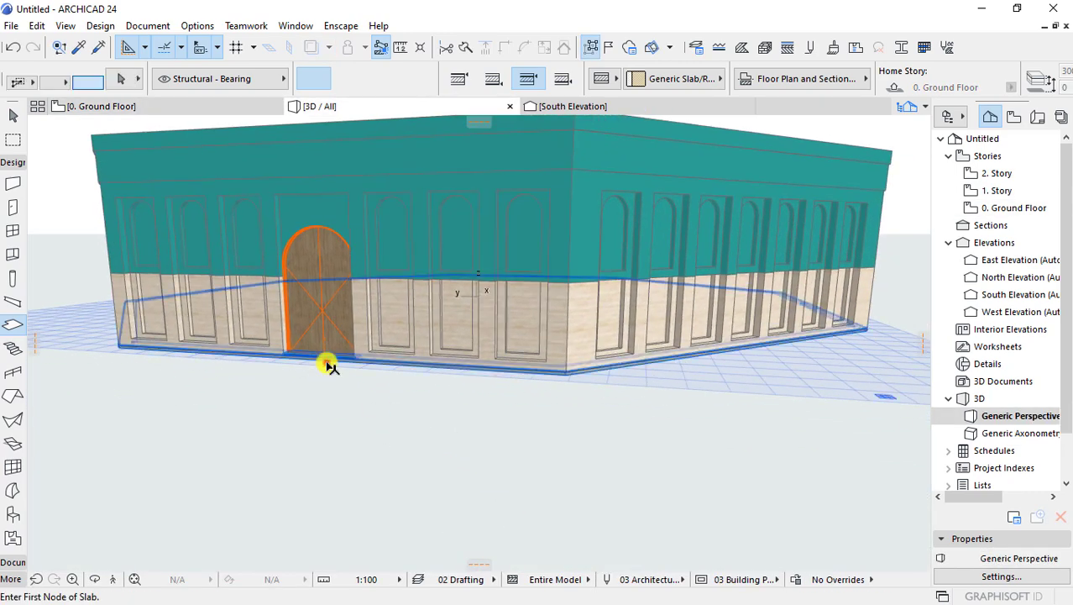
- Make the new slab a basic structure with linked Stone - Sandstone 01 surfaces
double_click(327, 363)
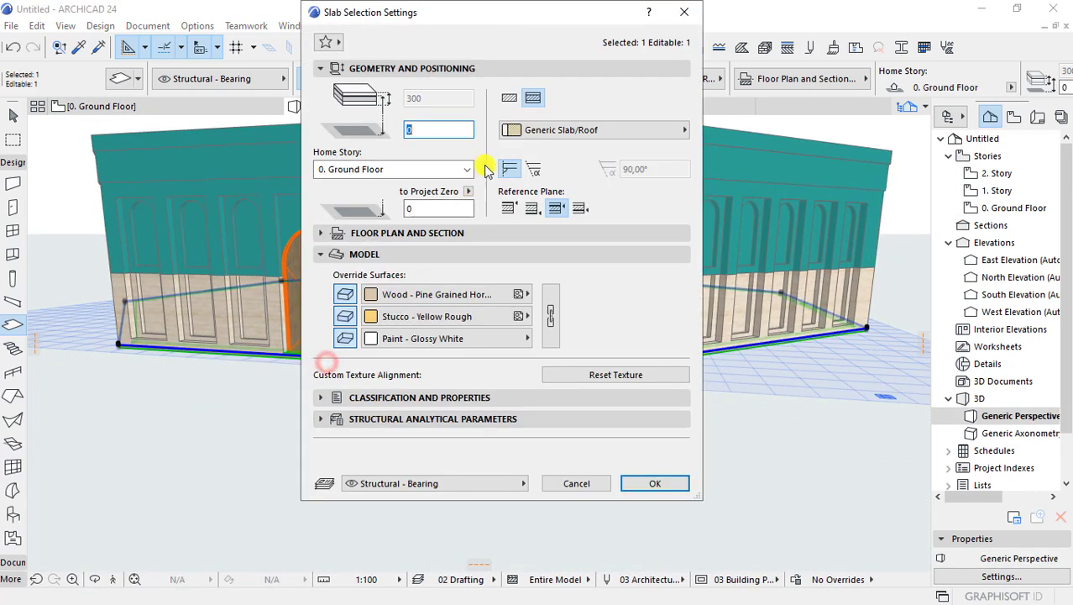
click(509, 98)
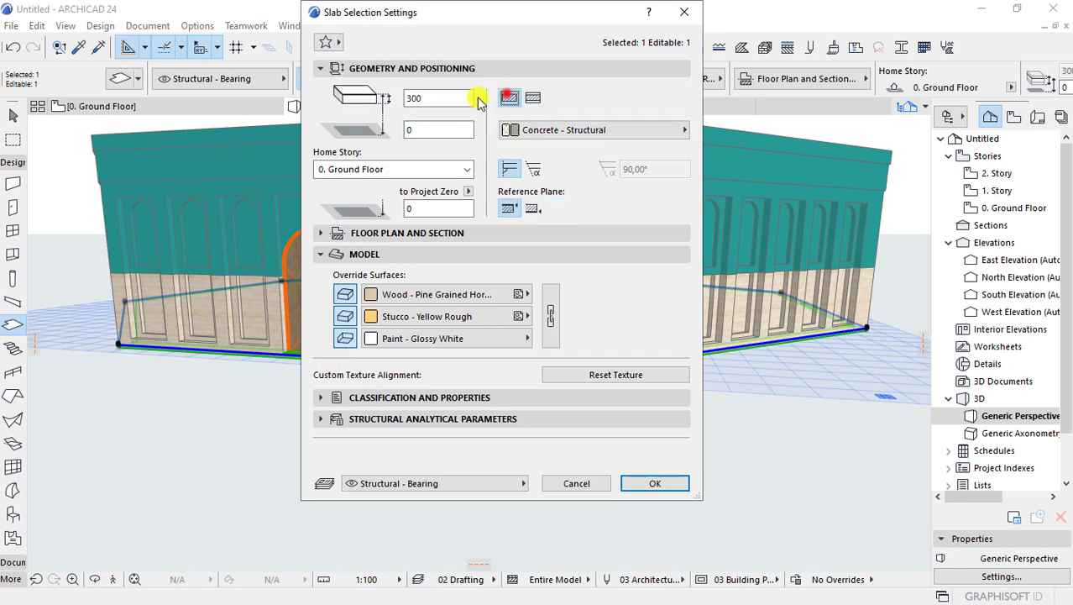
click(548, 312)
click(424, 315)
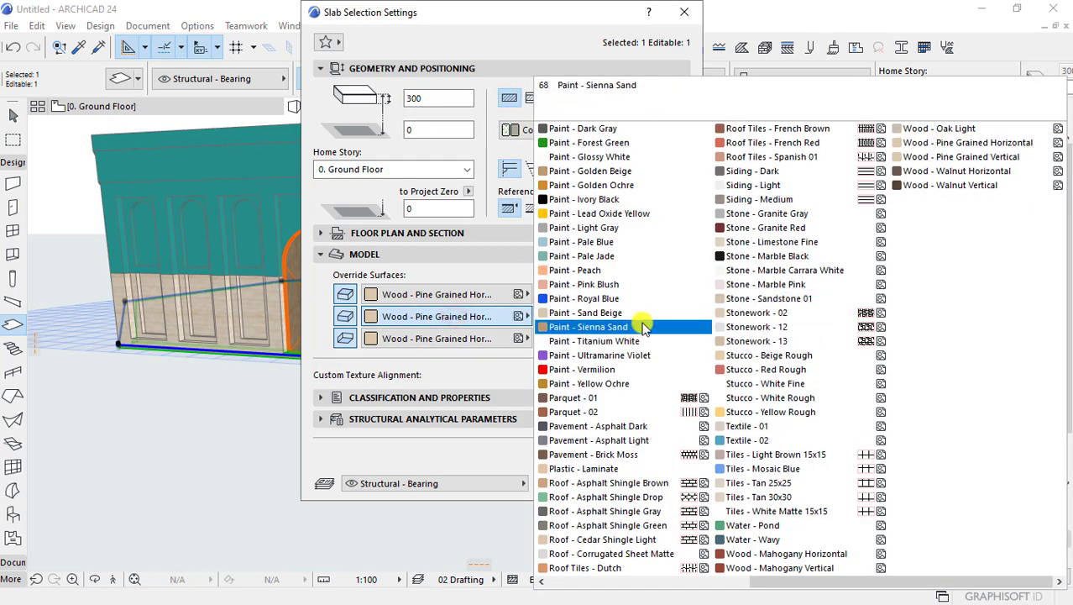
click(777, 298)
click(646, 485)
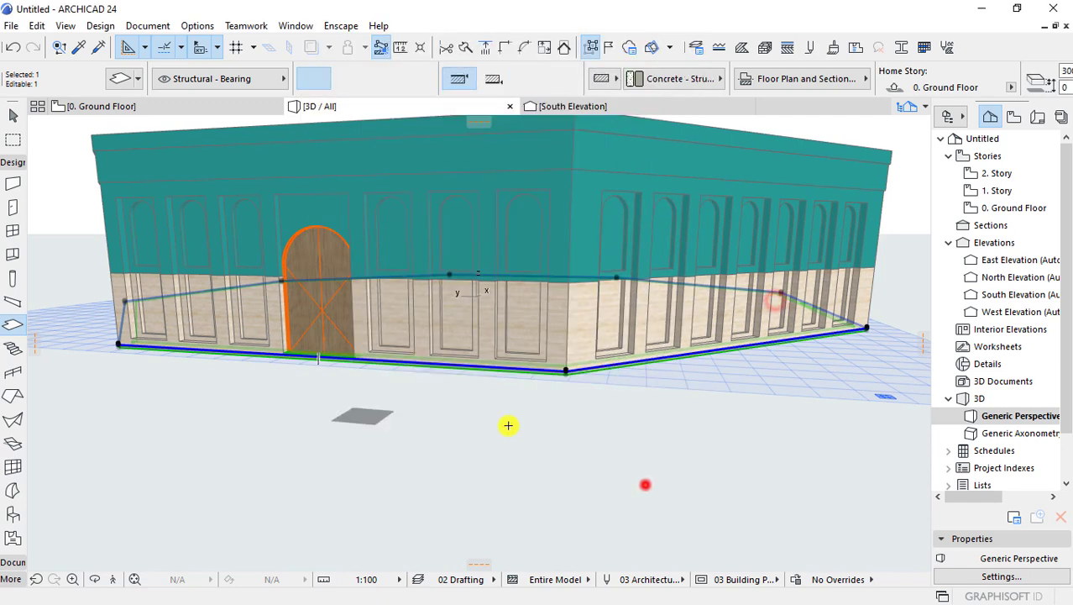
- Offset all slab edges outward by 20, then undo that offset
click(567, 370)
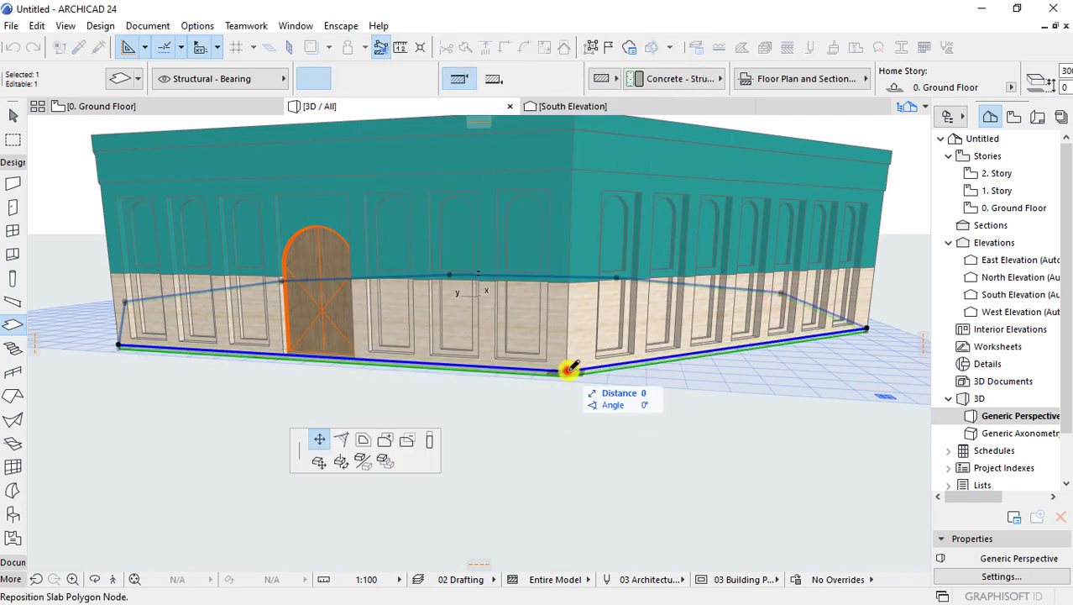
click(425, 440)
text(20)
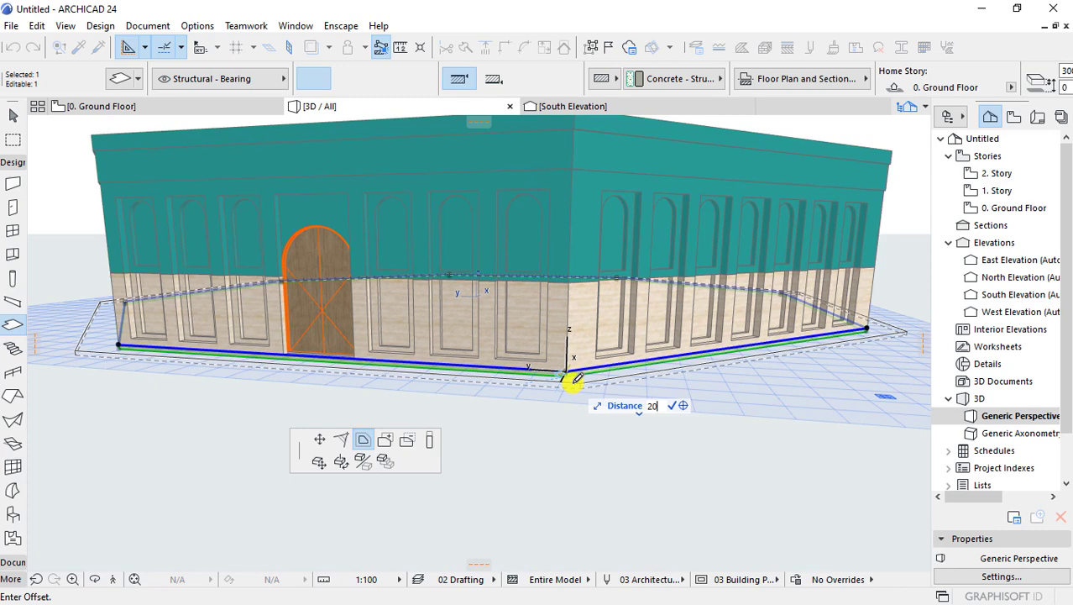
key(Return)
mouse_move(575, 376)
shift+middle_down()
mouse_move(448, 427)
mouse_move(464, 424)
mouse_move(430, 487)
shift+middle_up()
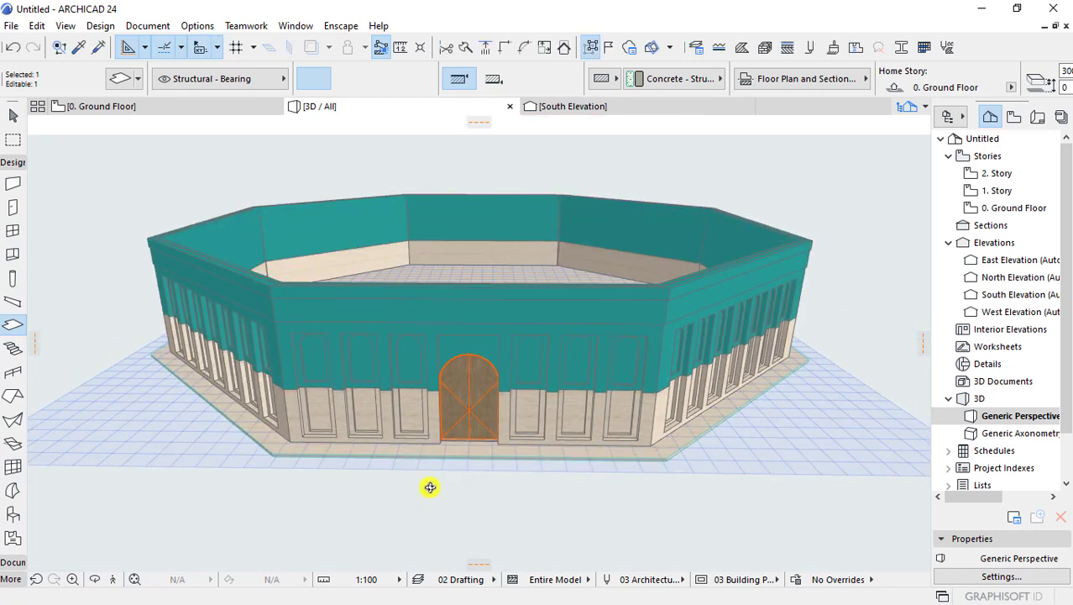
scroll(283, 448, up, 3)
scroll(283, 439, up, 3)
key(ctrl+z)
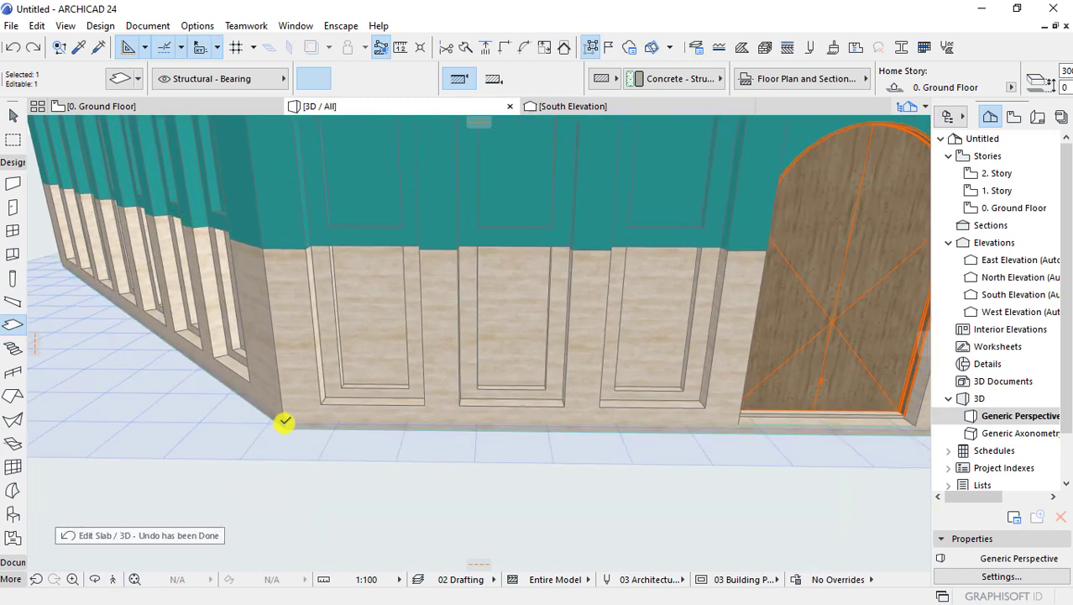
scroll(285, 422, up, 2)
scroll(287, 412, up, 2)
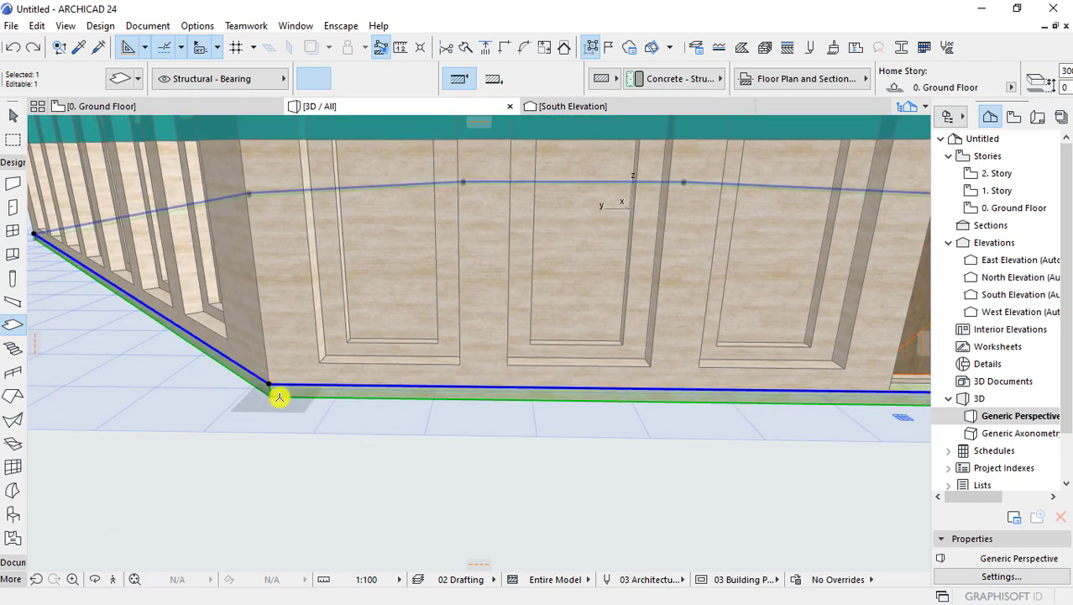
- Retry the outward slab edge offset with a new distance and open the slab's surface material picker
click(269, 385)
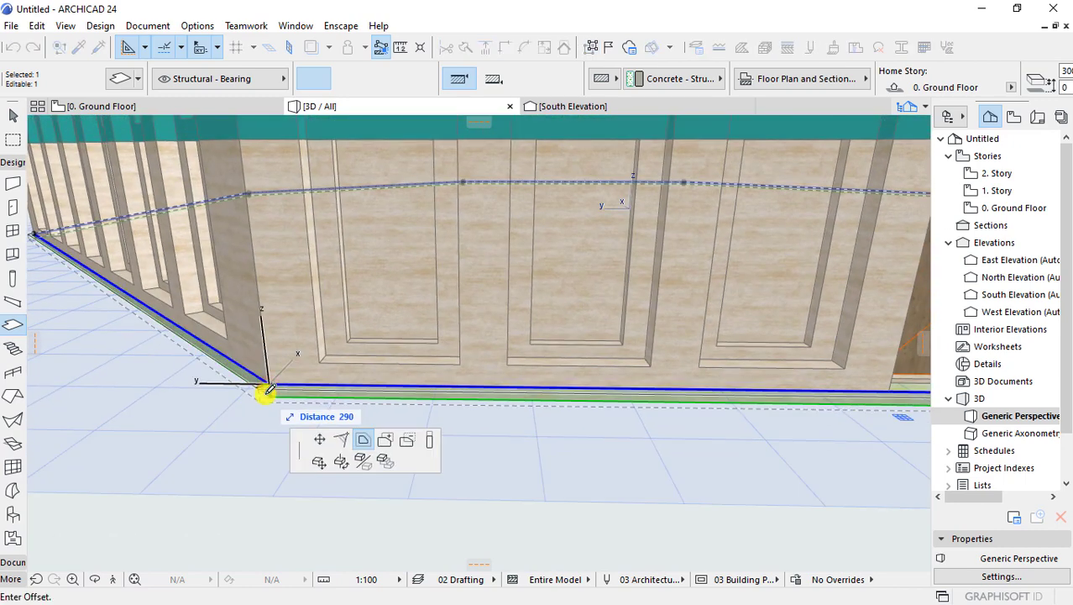
text(0)
key(Return)
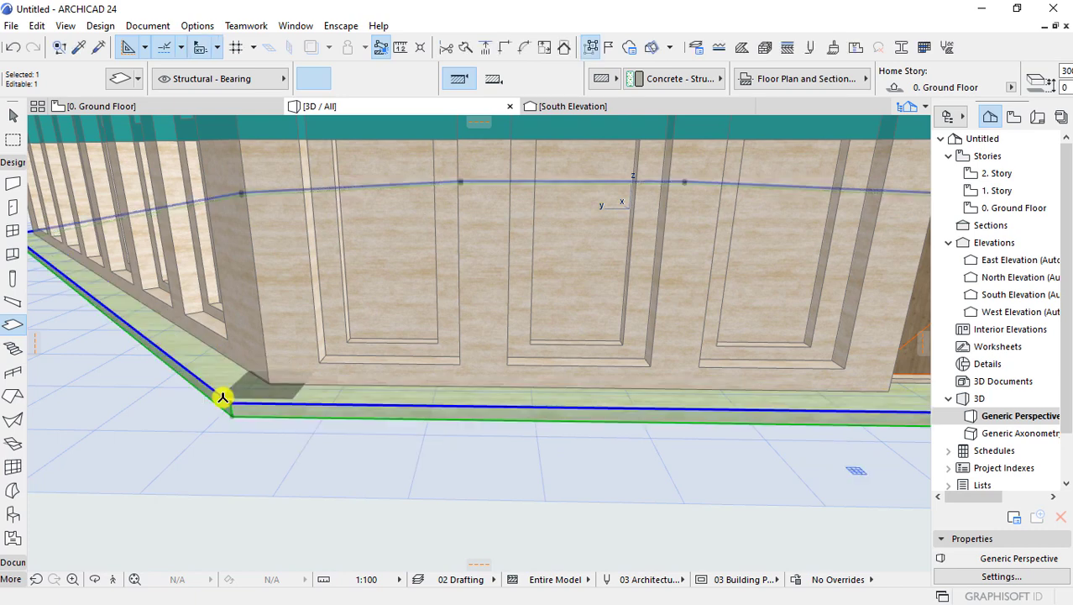
key(ctrl+z)
click(264, 388)
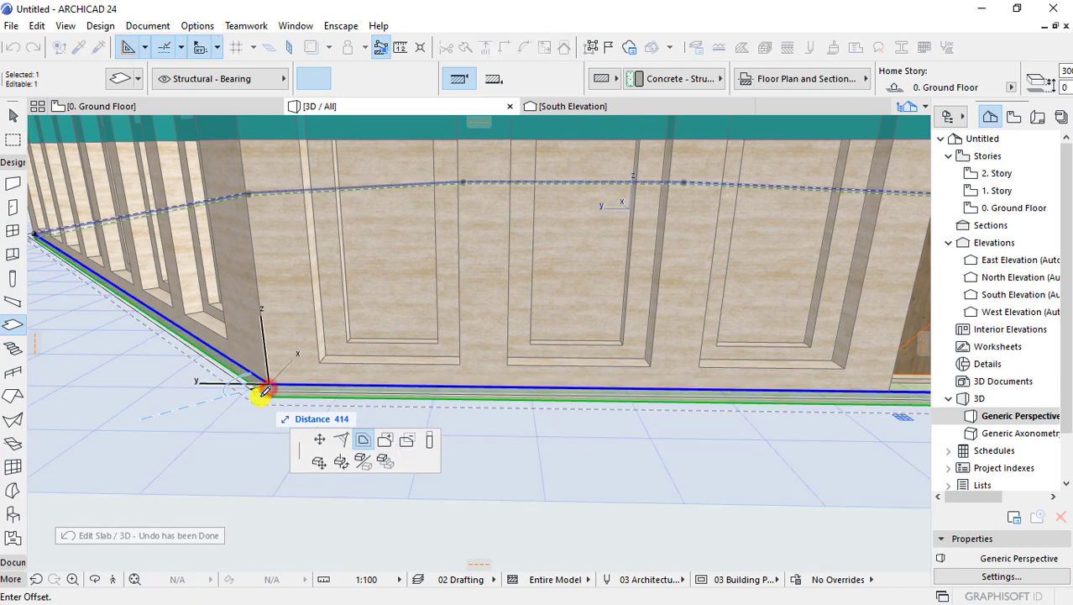
text(0)
key(Return)
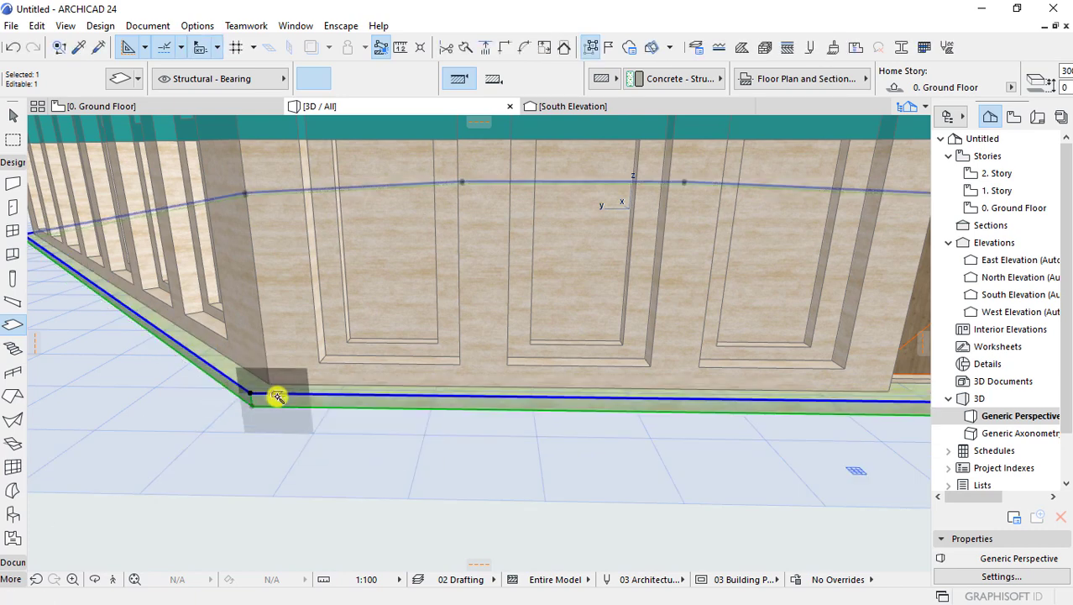
key(ctrl+t)
click(446, 316)
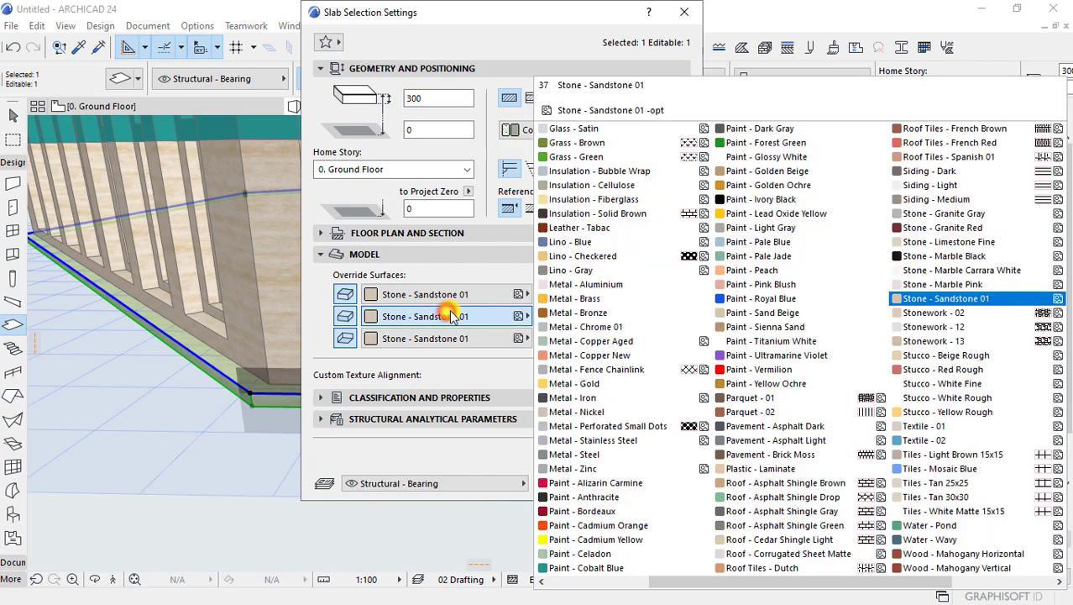
- Keep Stone - Sandstone 01 surfaces and confirm the thicker slab settings
click(451, 314)
text(50)
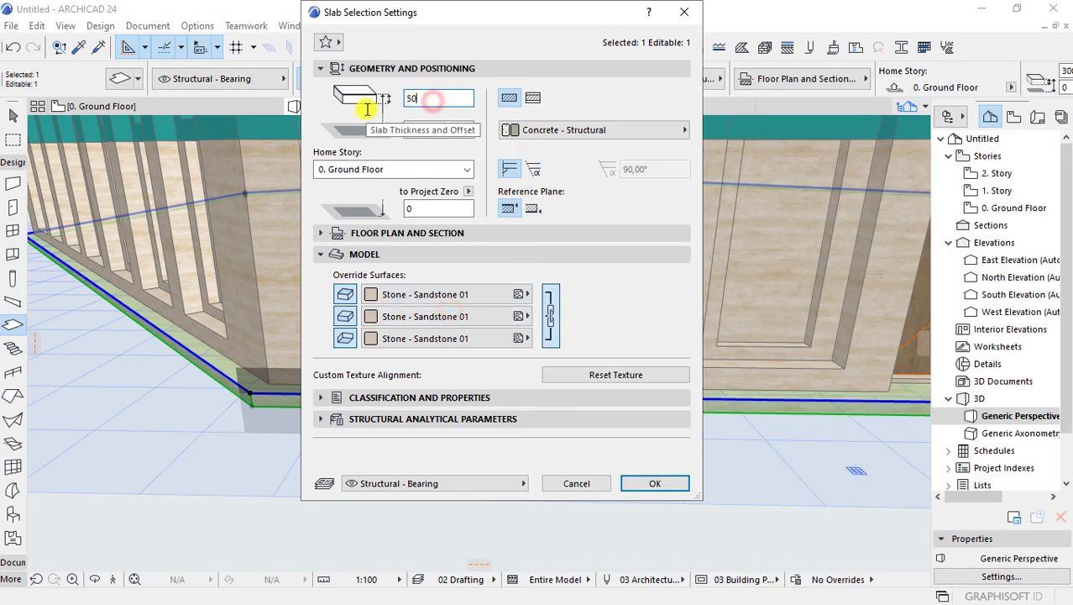
key(Return)
shift+middle_drag(323, 231, 442, 462)
scroll(380, 330, down, 2)
scroll(383, 388, up, 3)
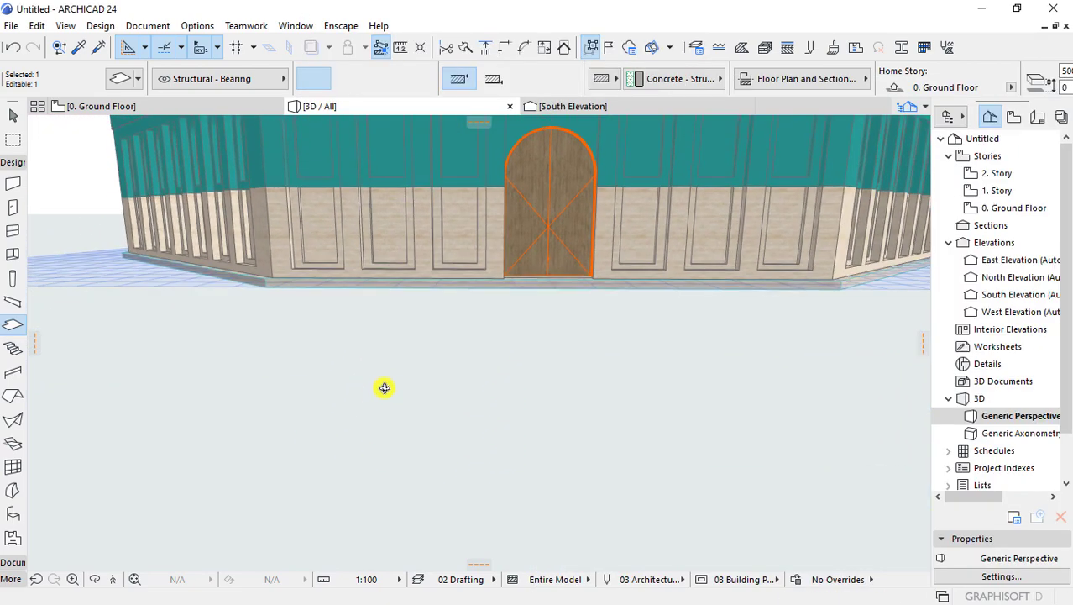
scroll(384, 388, down, 2)
scroll(364, 398, down, 3)
mouse_move(449, 404)
shift+middle_down()
mouse_move(427, 326)
mouse_move(364, 333)
mouse_move(393, 314)
shift+middle_up()
scroll(528, 343, up, 2)
scroll(549, 284, up, 3)
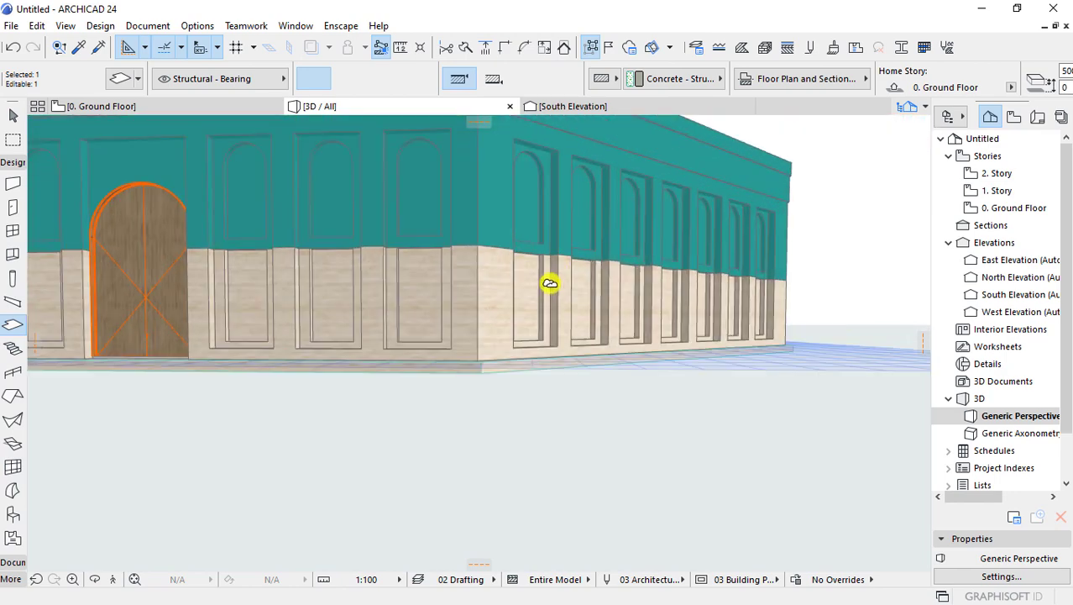
scroll(407, 369, down, 2)
mouse_move(407, 368)
shift+middle_down()
mouse_move(465, 368)
mouse_move(457, 390)
mouse_move(422, 388)
mouse_move(551, 257)
shift+middle_up()
scroll(423, 388, up, 2)
scroll(180, 402, down, 1)
scroll(247, 352, up, 4)
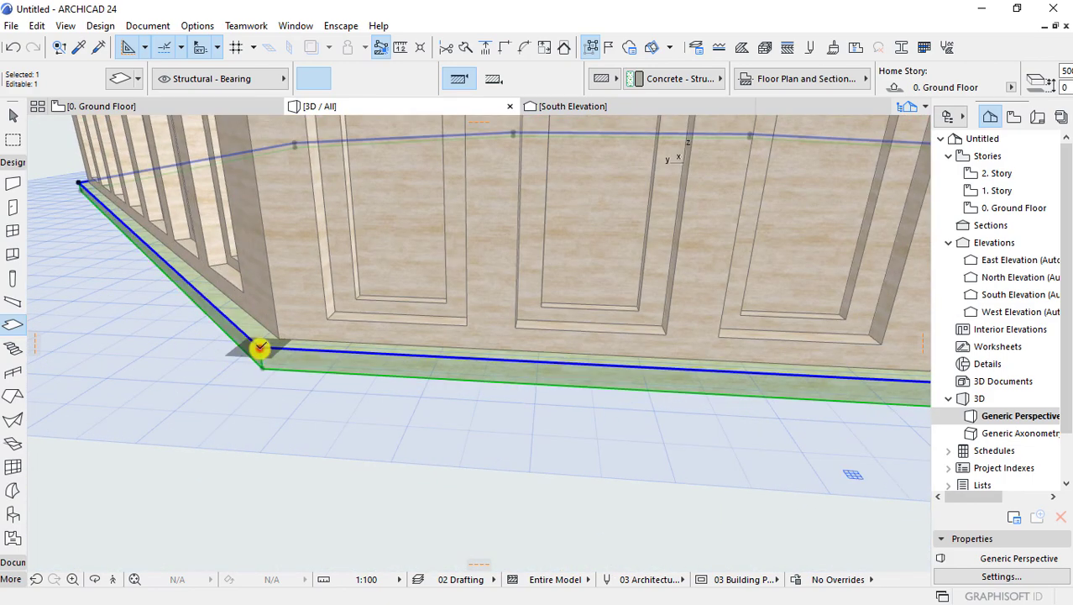
- Offset the slab edges outward twice and adjust a corner to form a broad octagonal platform
click(260, 347)
text(2)
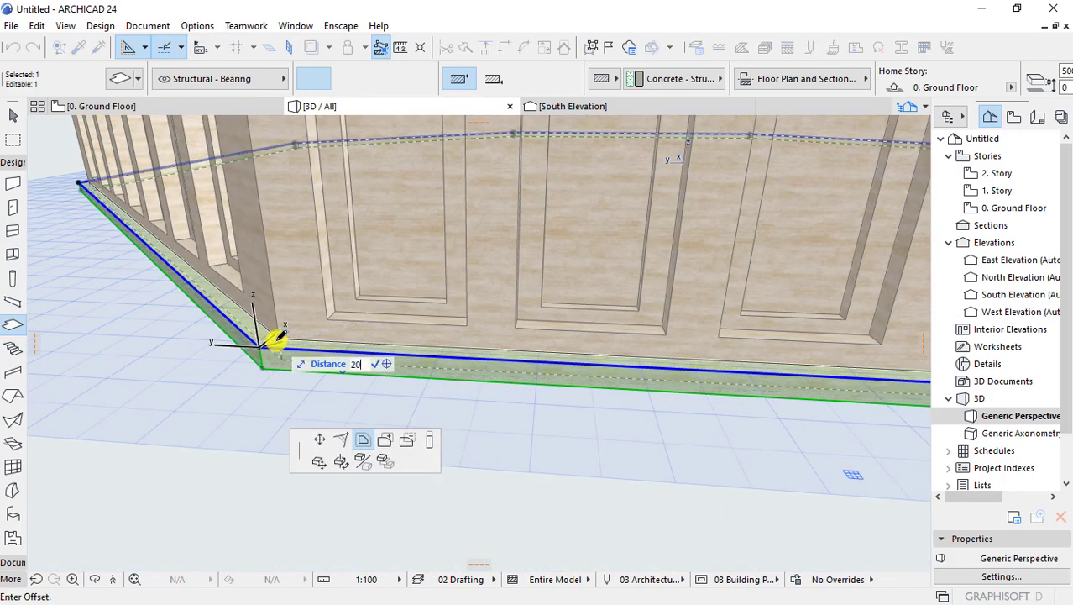
text(0)
key(Return)
click(268, 348)
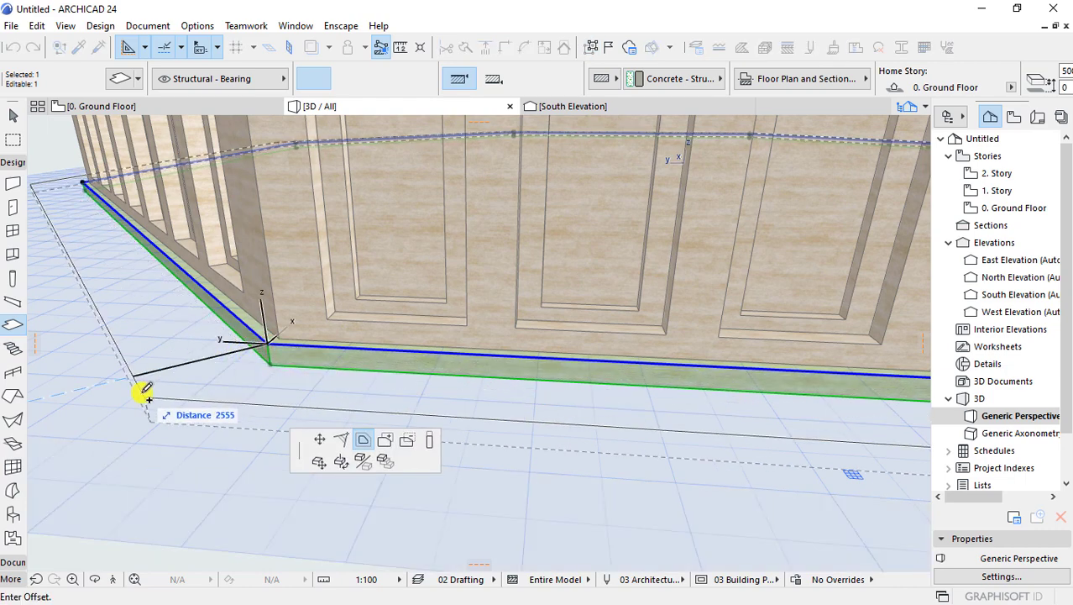
text(00)
key(Return)
scroll(367, 341, down, 5)
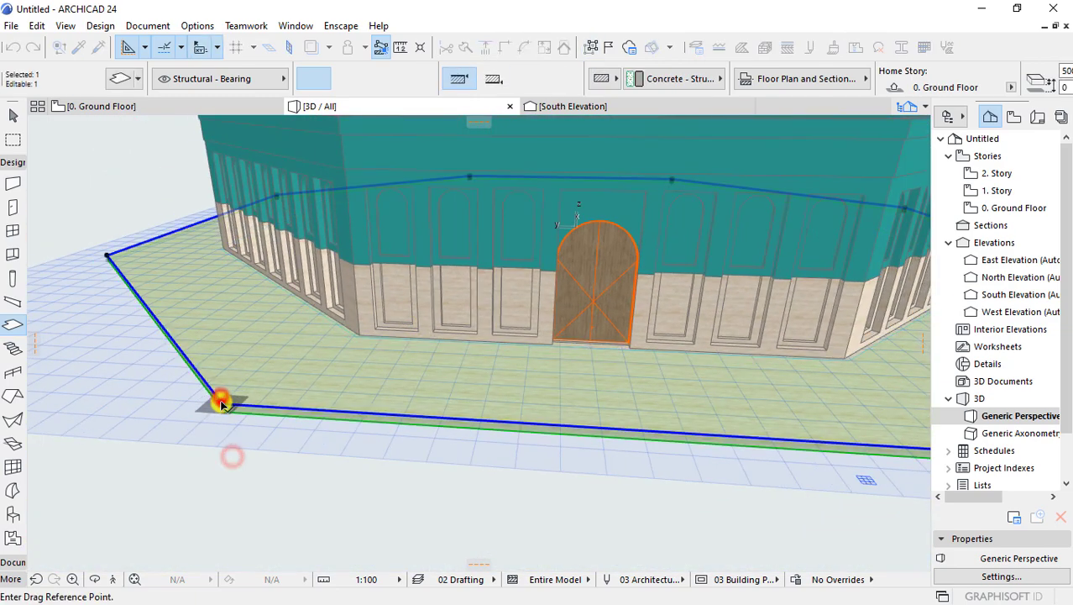
click(220, 401)
key(Escape)
scroll(735, 360, up, 3)
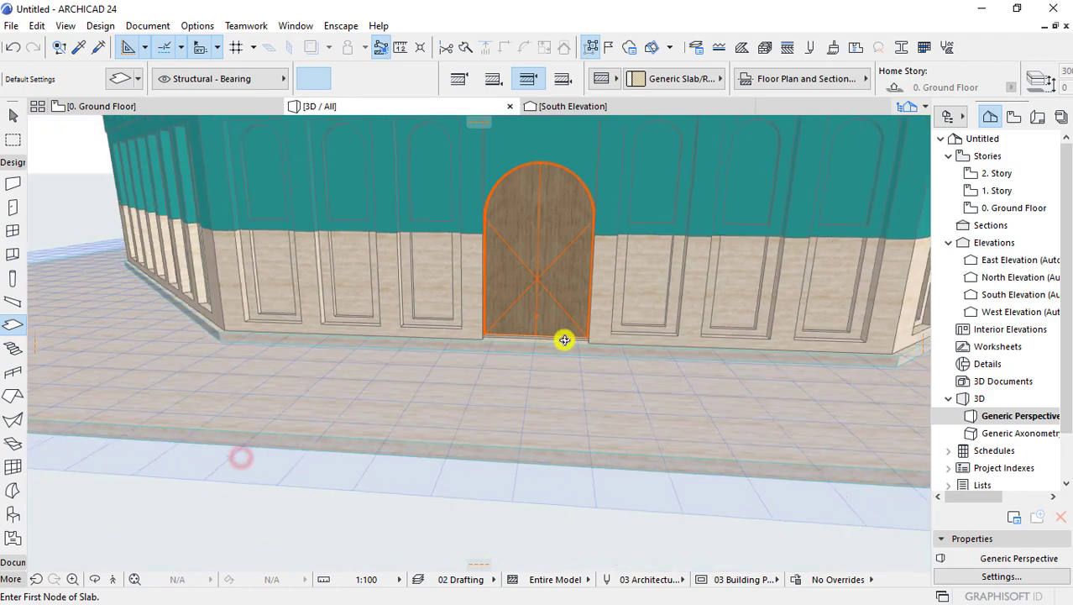
scroll(564, 341, down, 1)
scroll(575, 293, down, 4)
scroll(487, 407, up, 3)
scroll(479, 410, up, 2)
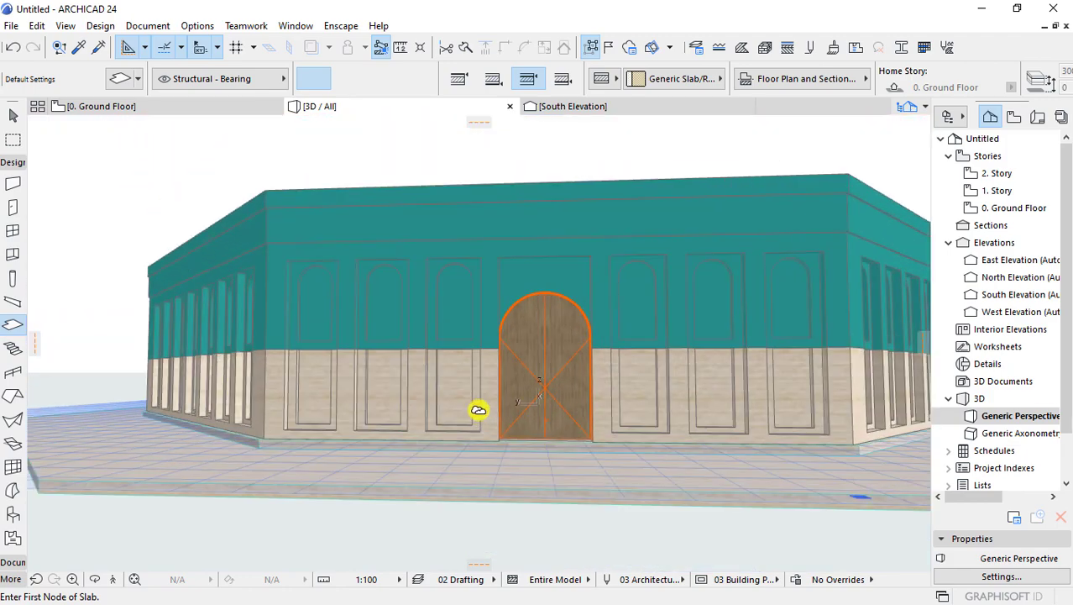
scroll(479, 410, down, 3)
mouse_move(443, 419)
shift+middle_down()
mouse_move(448, 439)
mouse_move(434, 354)
mouse_move(504, 427)
mouse_move(489, 456)
mouse_move(520, 450)
mouse_move(500, 515)
mouse_move(510, 425)
shift+middle_up()
scroll(469, 238, down, 2)
- Offset the slab edge far outward into a large ground plane
shift+click(557, 380)
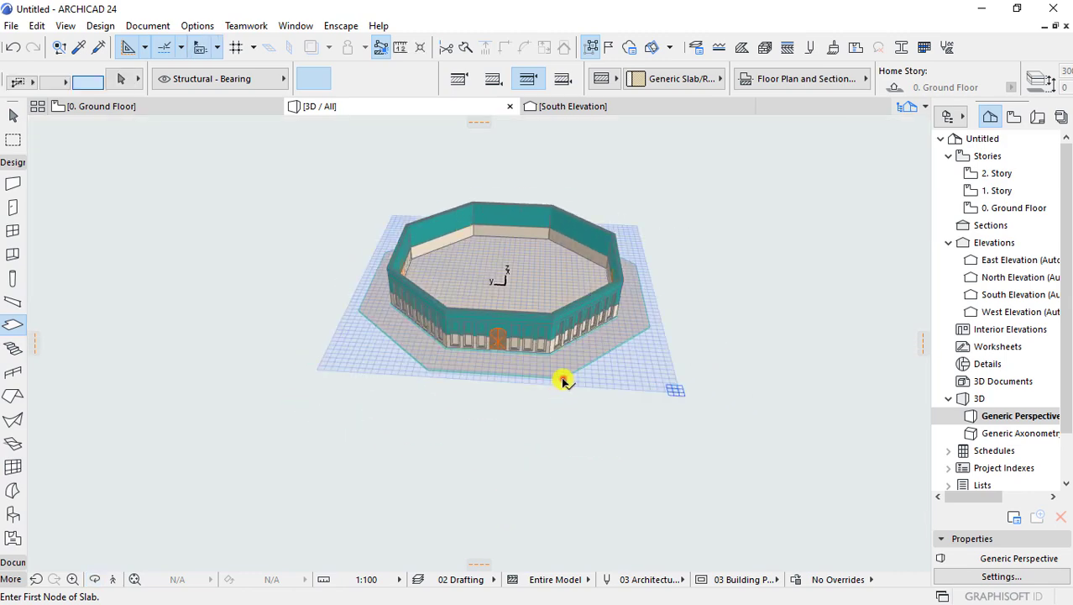
click(562, 378)
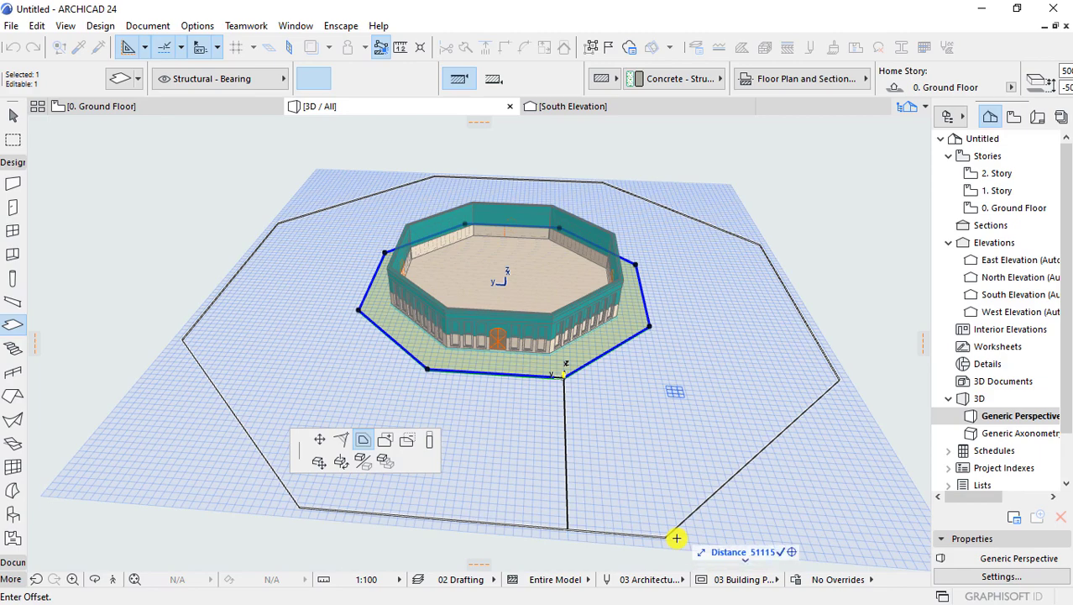
key(Return)
key(Escape)
shift+middle_drag(774, 489, 499, 353)
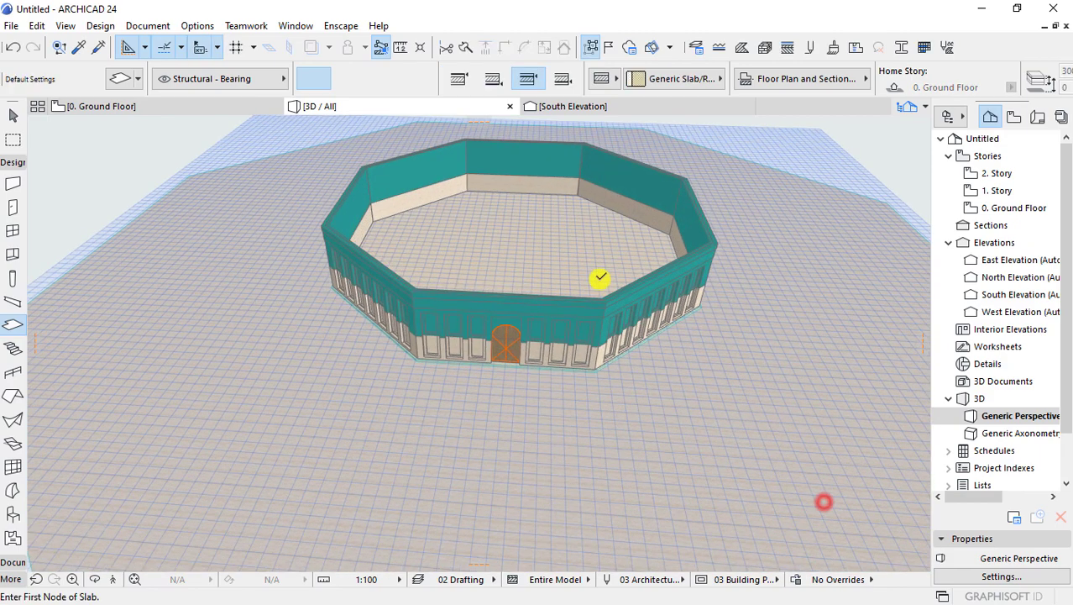
- Finish the large slab's surfaces in Concrete - 02, replacing an initial Concrete - 04 choice
double_click(460, 498)
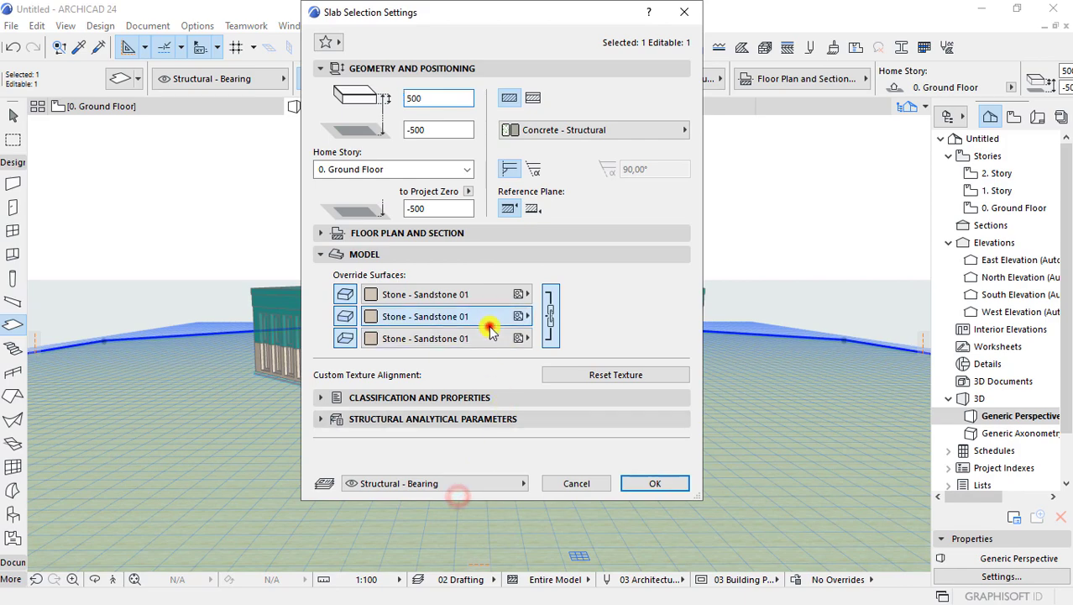
click(490, 328)
scroll(630, 412, up, 2)
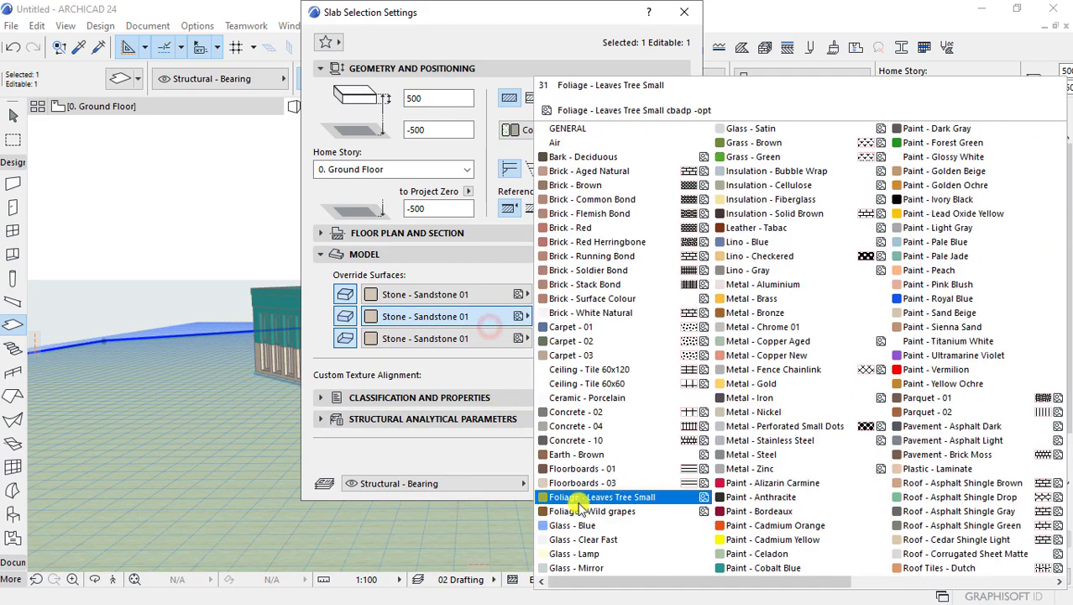
click(594, 428)
click(657, 484)
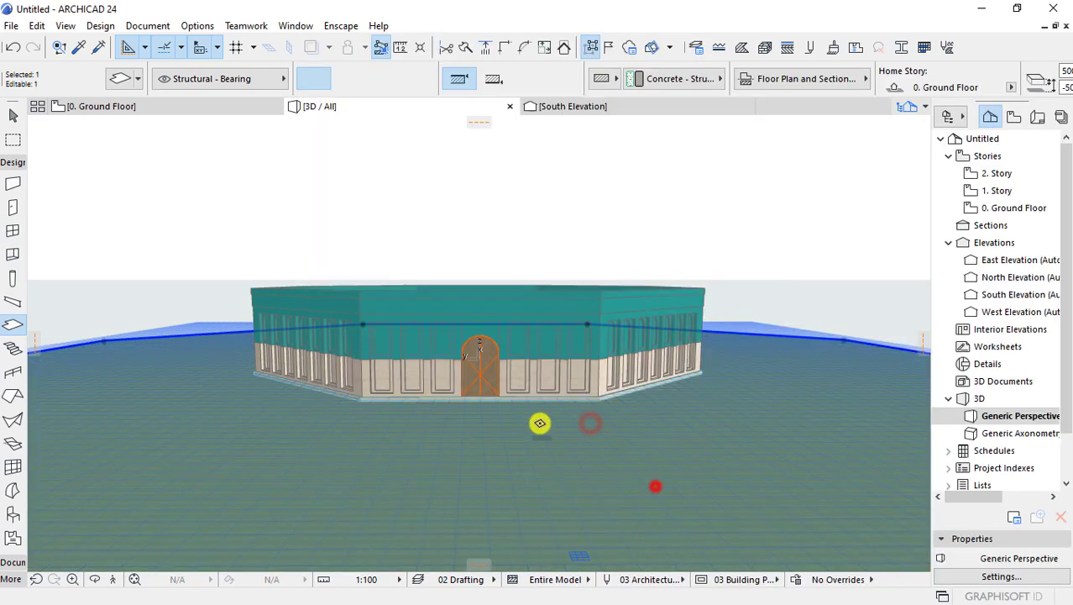
double_click(678, 307)
click(438, 317)
click(584, 412)
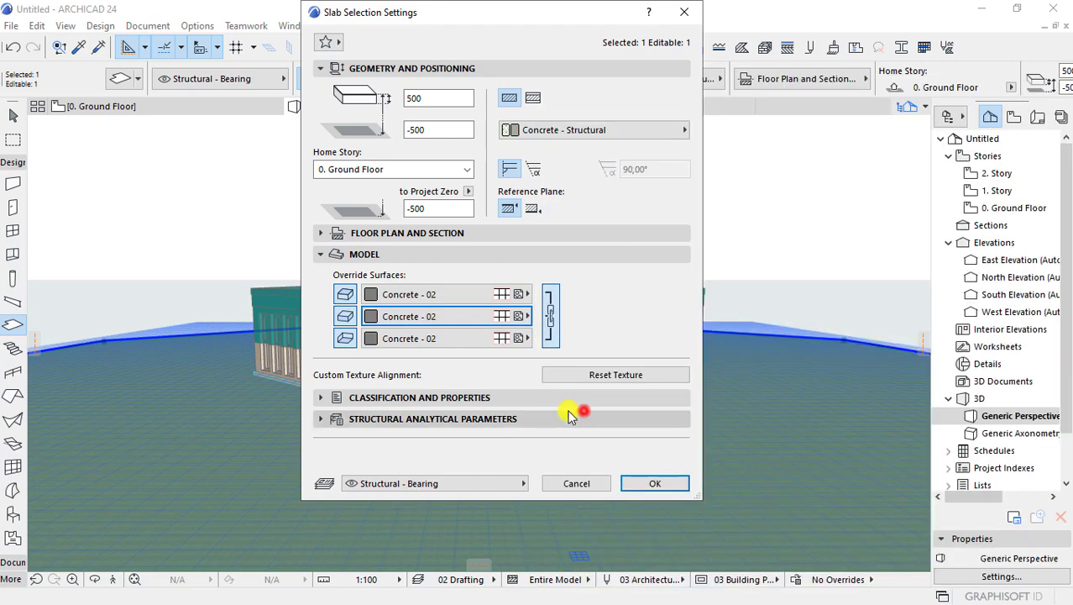
click(640, 477)
- Zoom and orbit around the building to inspect the finished base slab
scroll(436, 468, up, 3)
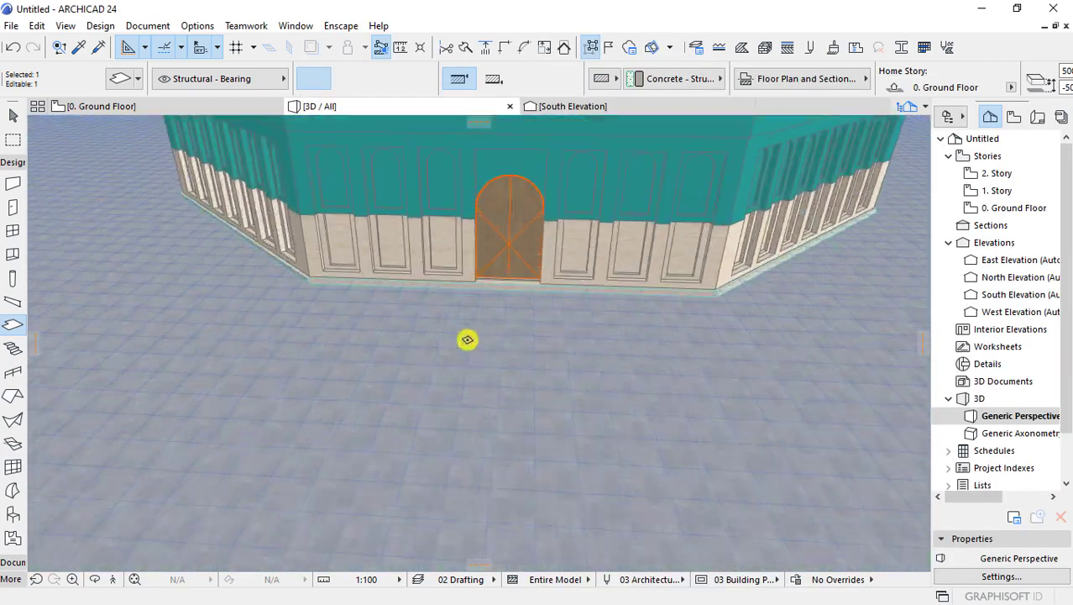
scroll(467, 336, up, 2)
scroll(467, 367, up, 2)
scroll(484, 348, up, 1)
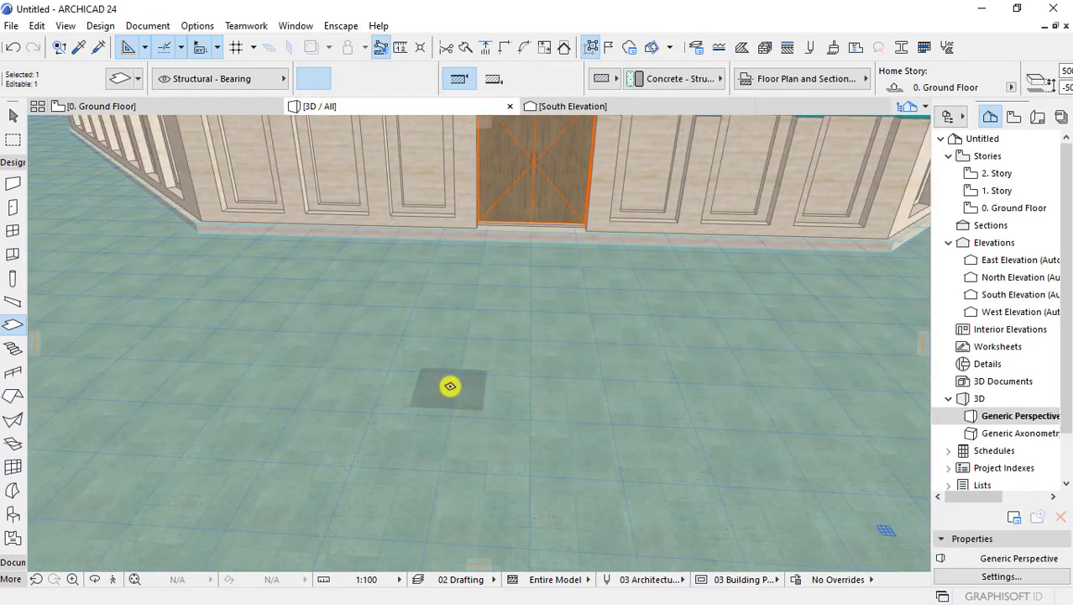
scroll(463, 335, down, 2)
scroll(542, 348, down, 2)
scroll(520, 401, down, 2)
scroll(531, 354, down, 2)
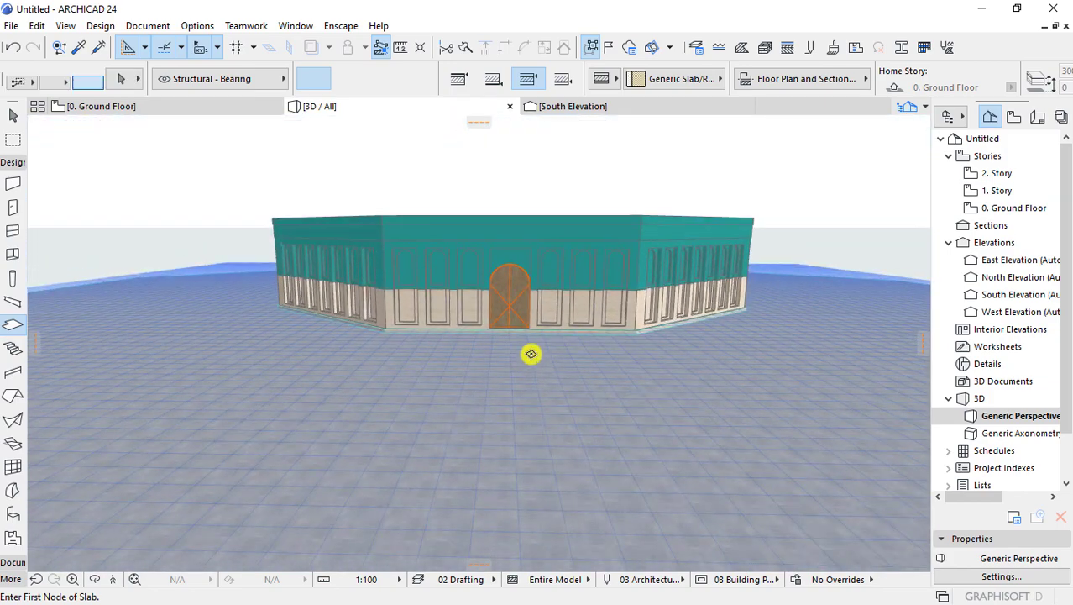
scroll(504, 319, up, 3)
scroll(470, 260, down, 1)
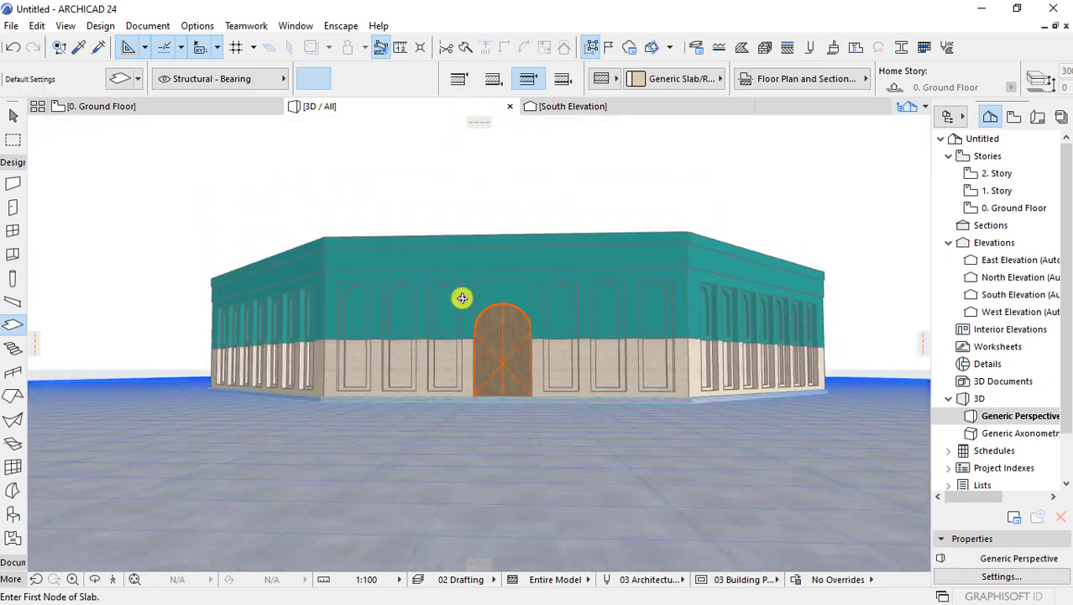
scroll(483, 319, up, 1)
scroll(516, 395, up, 2)
scroll(514, 423, down, 1)
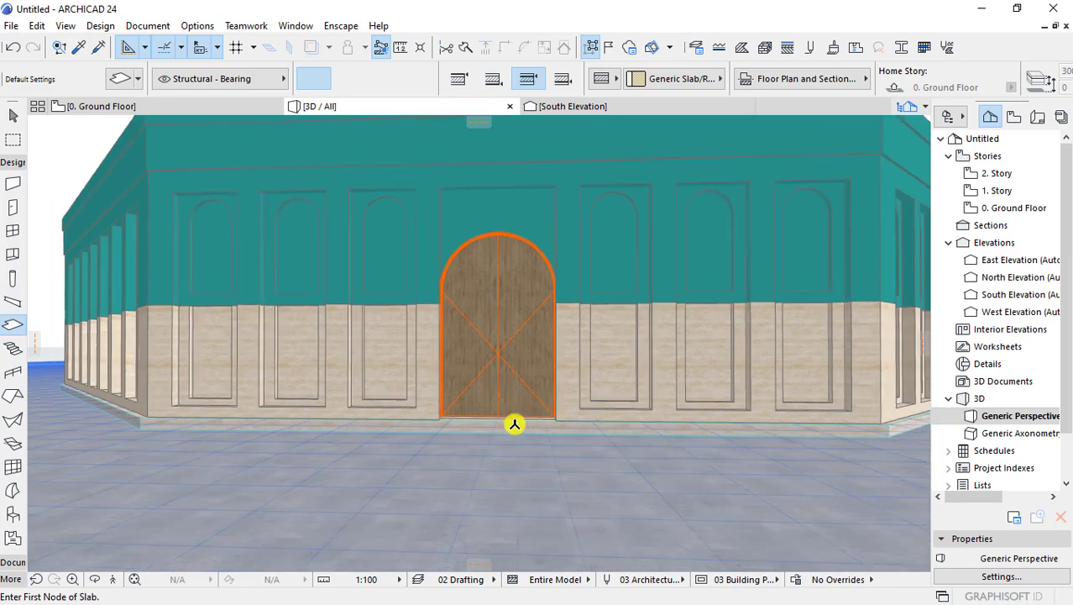
scroll(511, 420, down, 1)
mouse_move(512, 395)
shift+middle_down()
mouse_move(269, 383)
mouse_move(686, 415)
mouse_move(528, 484)
mouse_move(521, 397)
mouse_move(465, 425)
mouse_move(484, 441)
mouse_move(515, 249)
mouse_move(533, 384)
shift+middle_up()
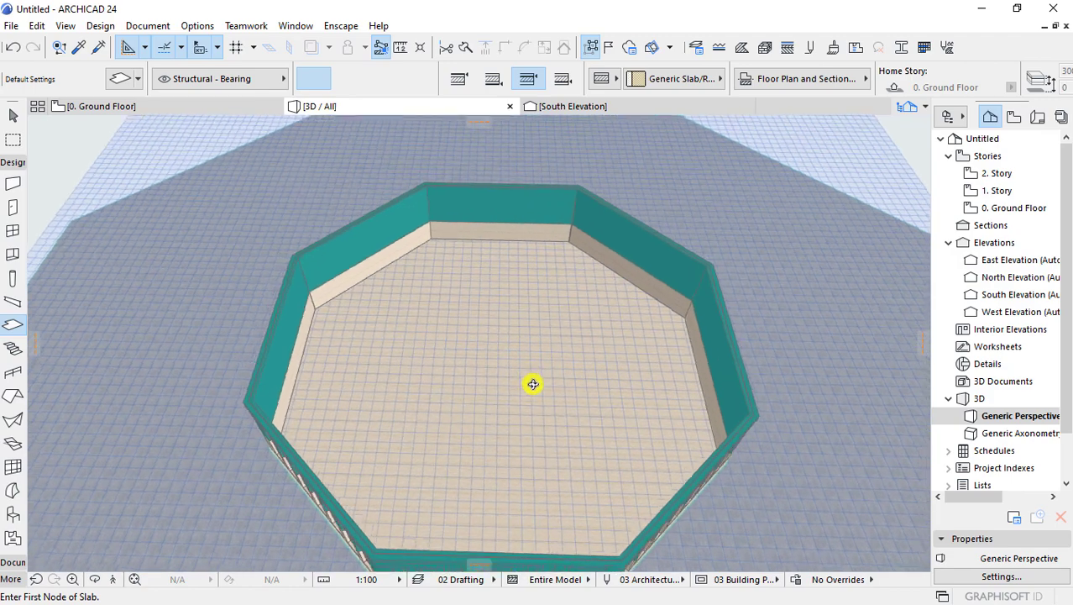
- Select the octagonal slab on 0. Ground Floor and copy it
click(178, 109)
scroll(547, 279, up, 5)
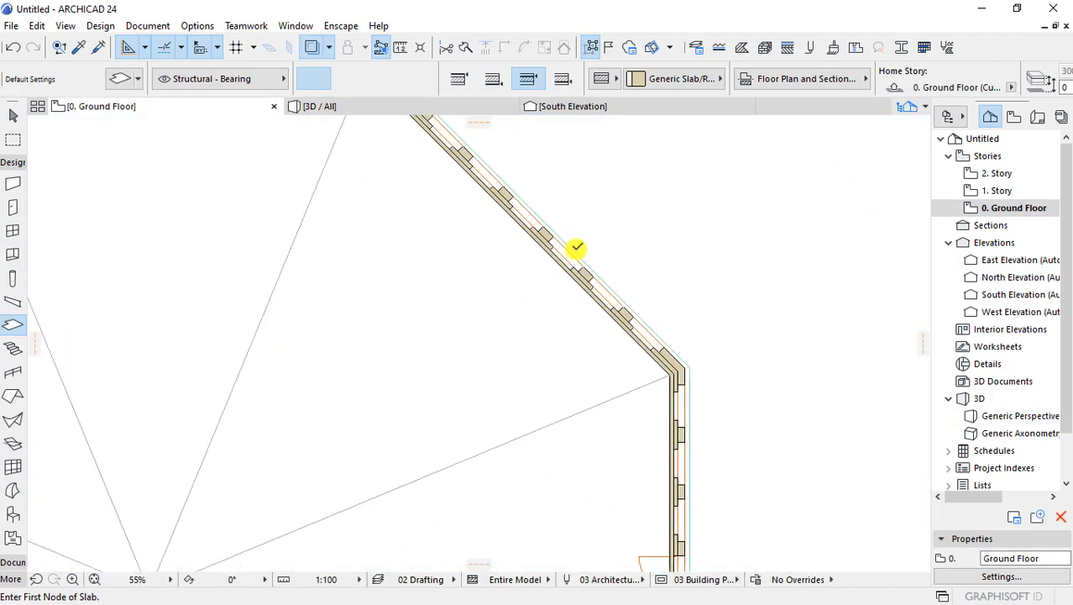
scroll(576, 245, up, 3)
scroll(575, 247, up, 2)
shift+click(562, 285)
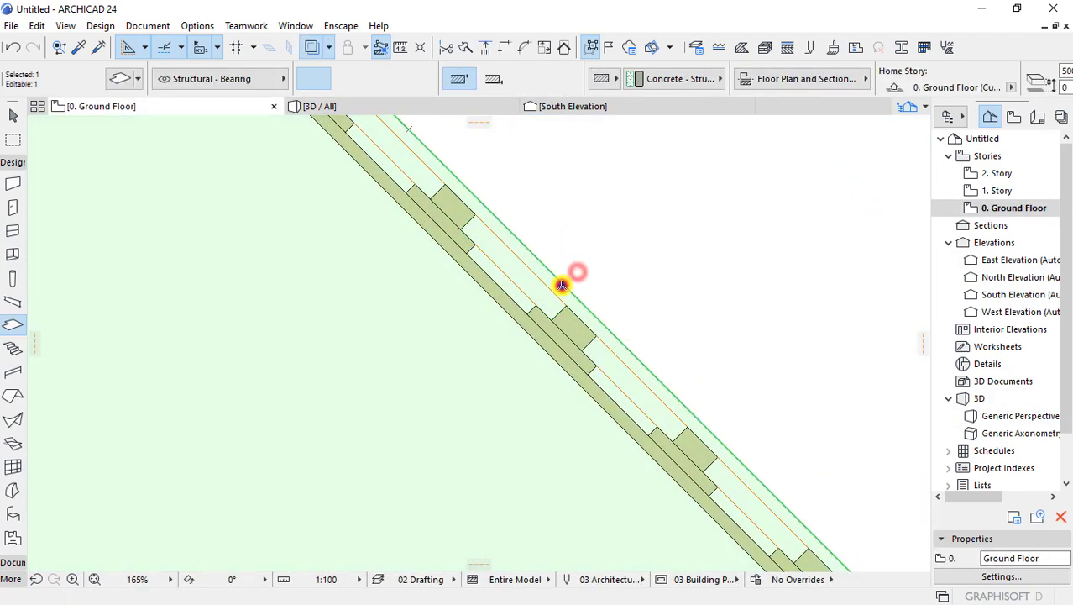
right_click(558, 283)
click(491, 185)
scroll(492, 185, down, 10)
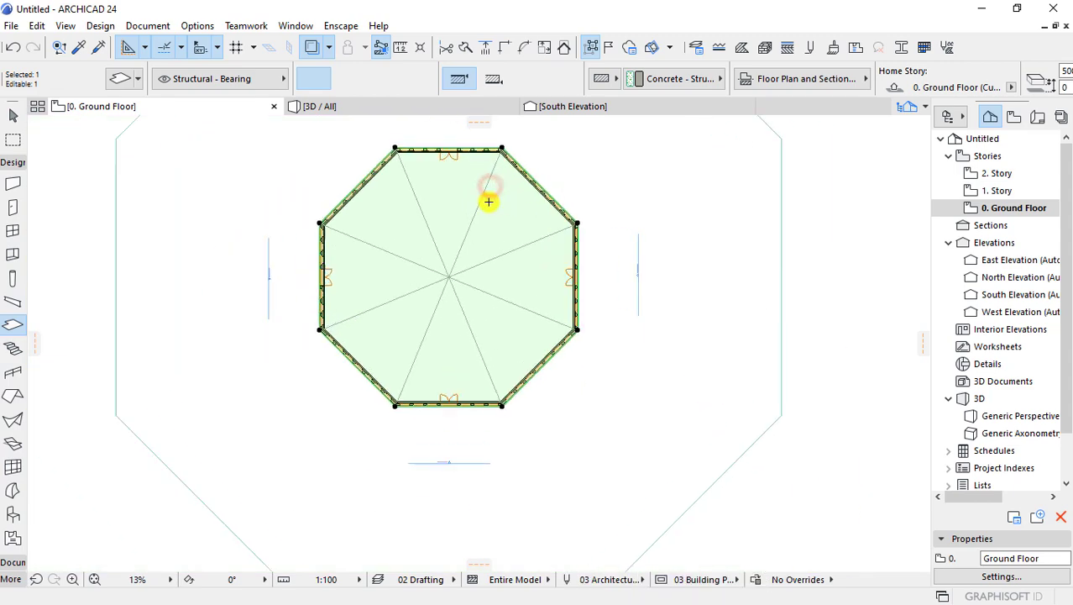
scroll(441, 201, up, 1)
right_click(438, 202)
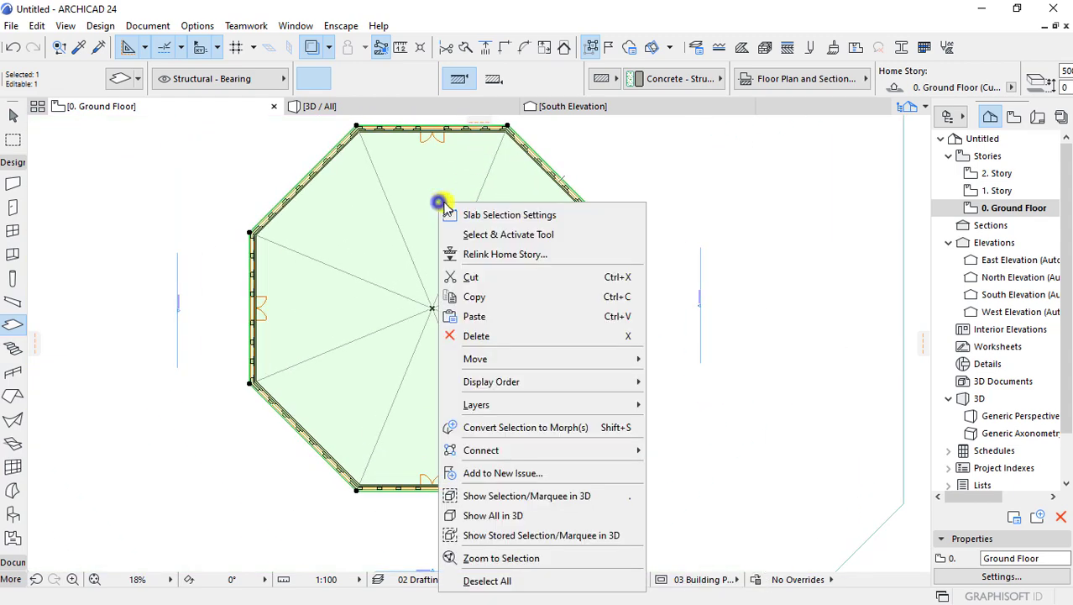
click(491, 296)
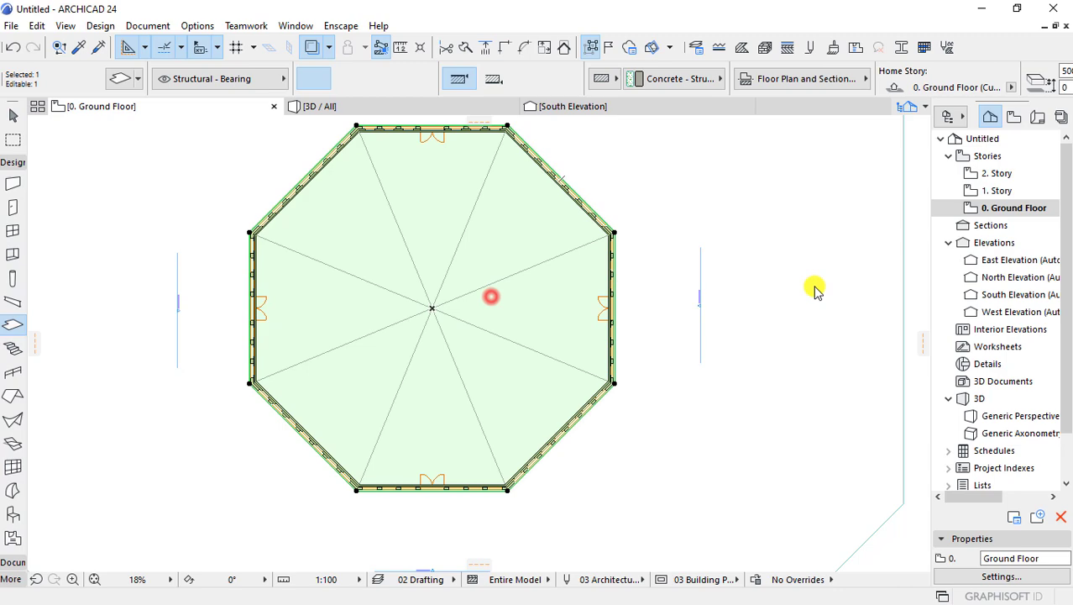
- Paste the slab onto 2. Story in place and check it from above in 3D
double_click(997, 191)
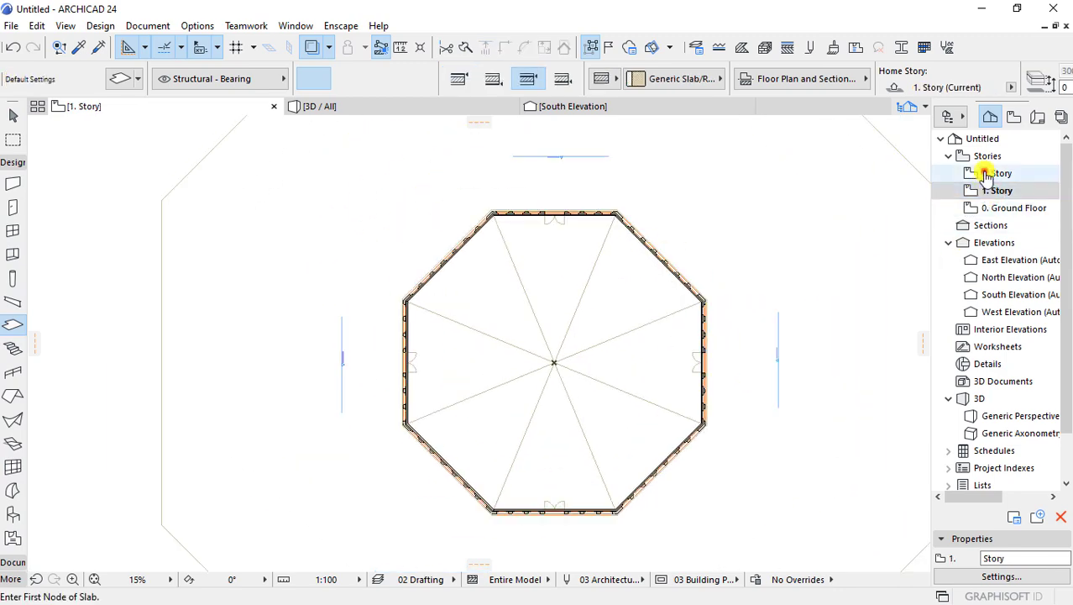
double_click(988, 173)
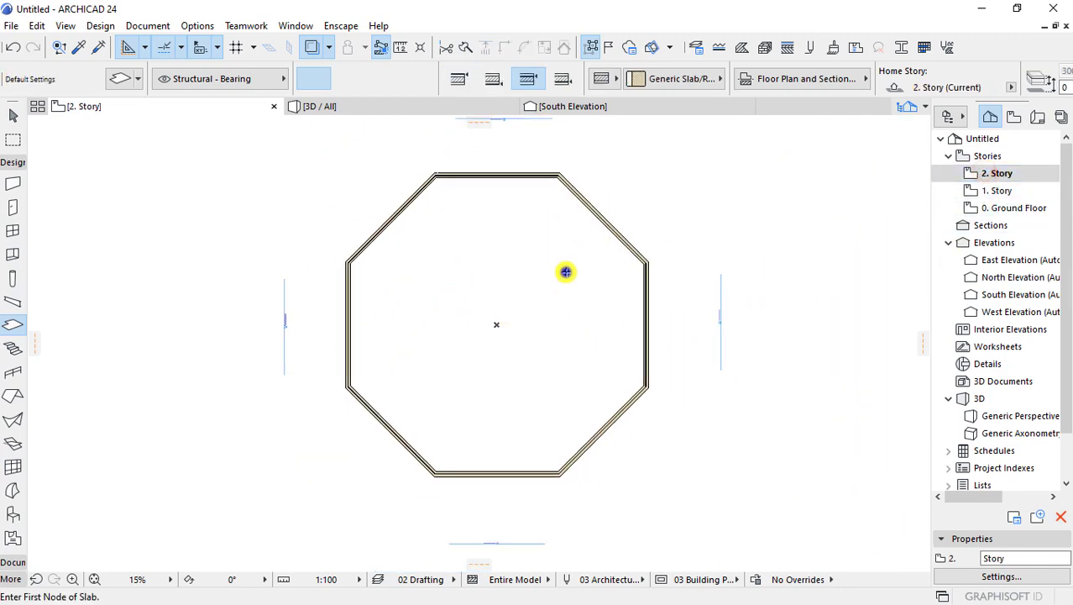
right_click(559, 270)
click(587, 282)
click(802, 430)
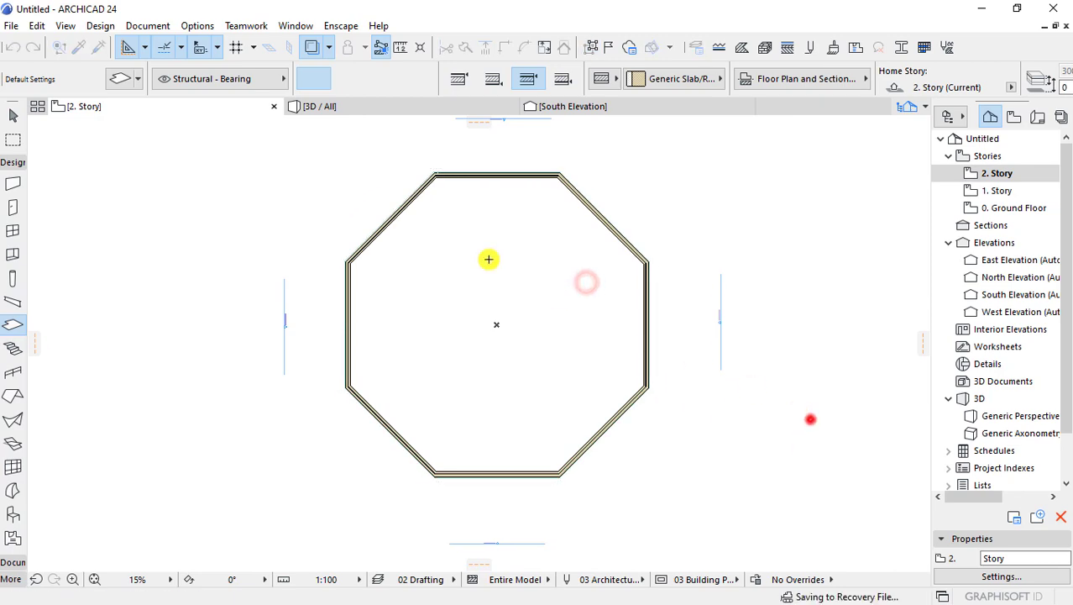
click(338, 105)
scroll(530, 277, down, 3)
shift+middle_drag(508, 287, 480, 259)
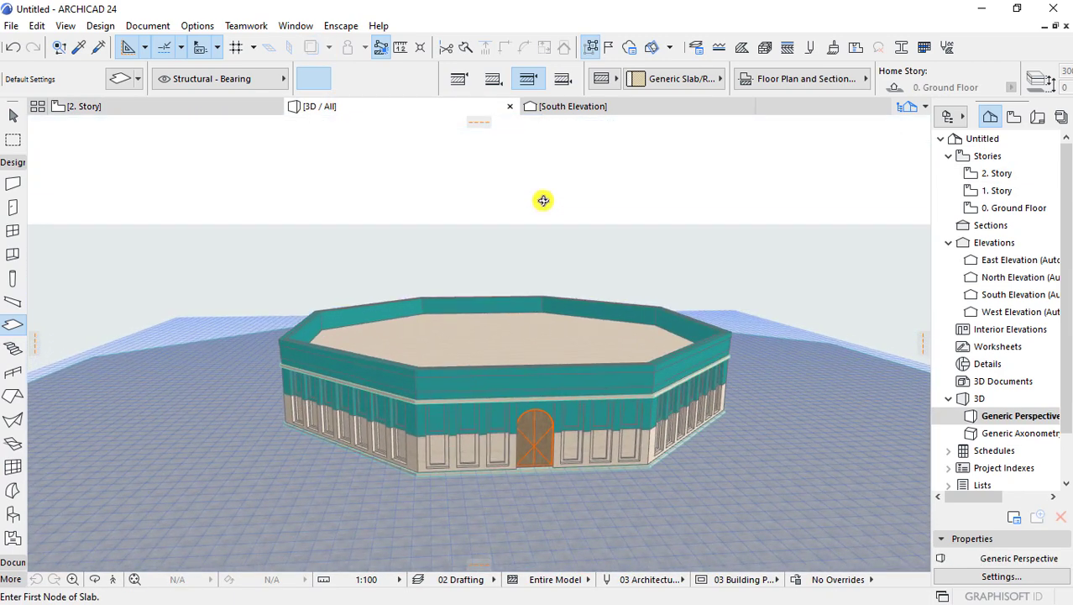
- Start a 5000 edge offset on the pasted 2. Story slab from its corner
click(213, 109)
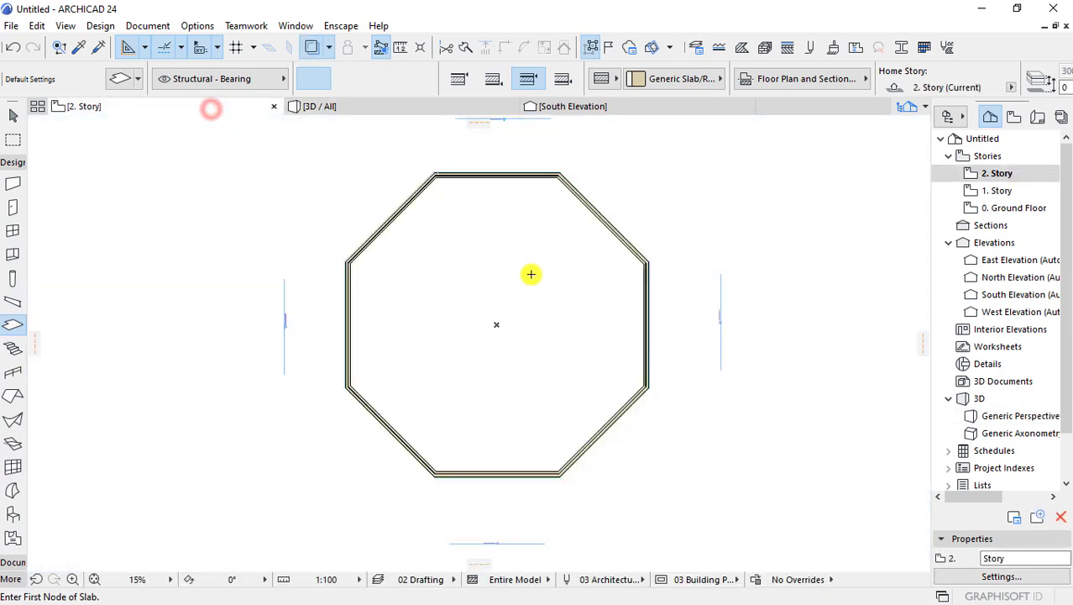
click(544, 228)
click(559, 171)
scroll(558, 172, up, 3)
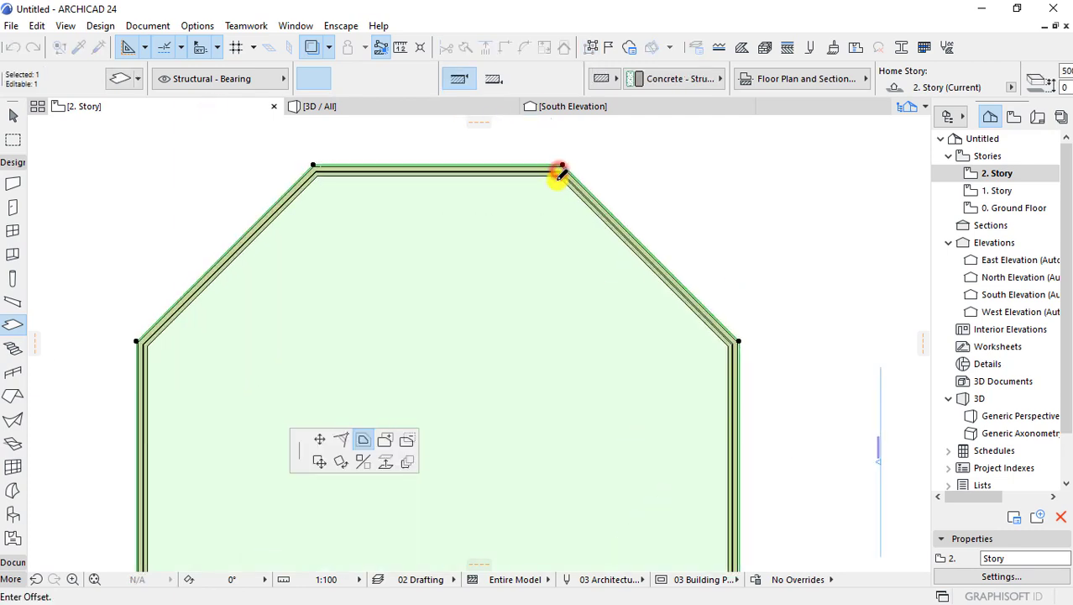
scroll(561, 174, up, 1)
click(561, 174)
click(559, 173)
text(5000)
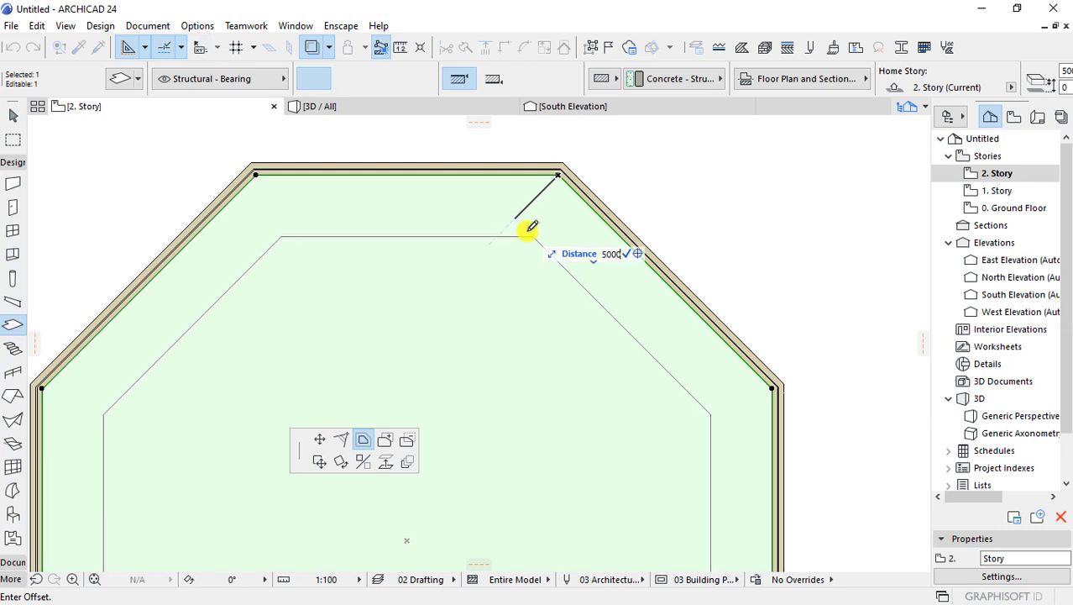
- Apply the 5000 offset, undo it, and redo an inward offset of all slab edges
key(Return)
key(ctrl+z)
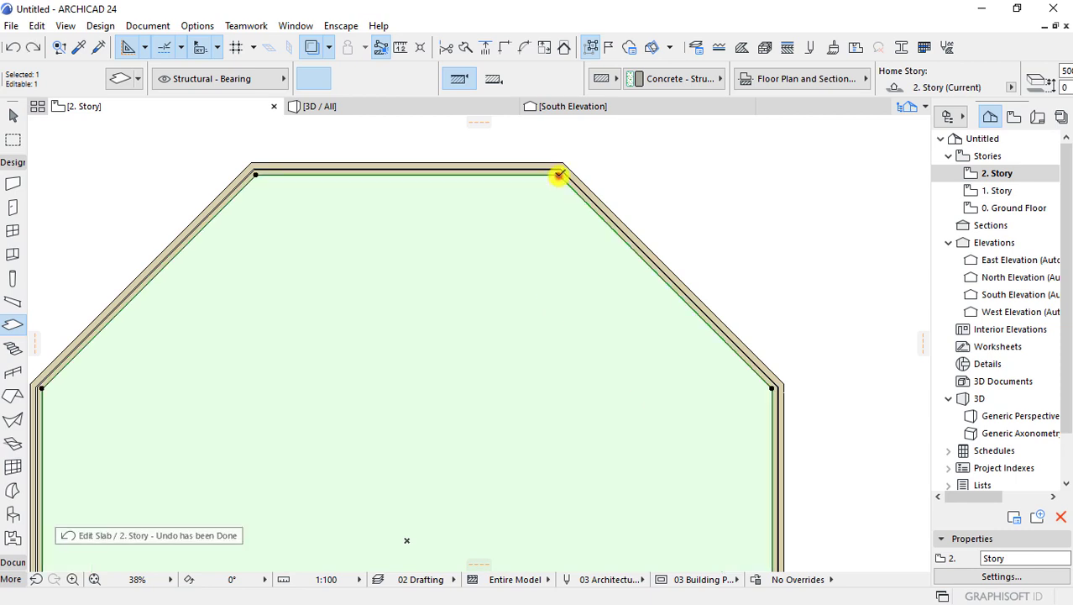
click(558, 174)
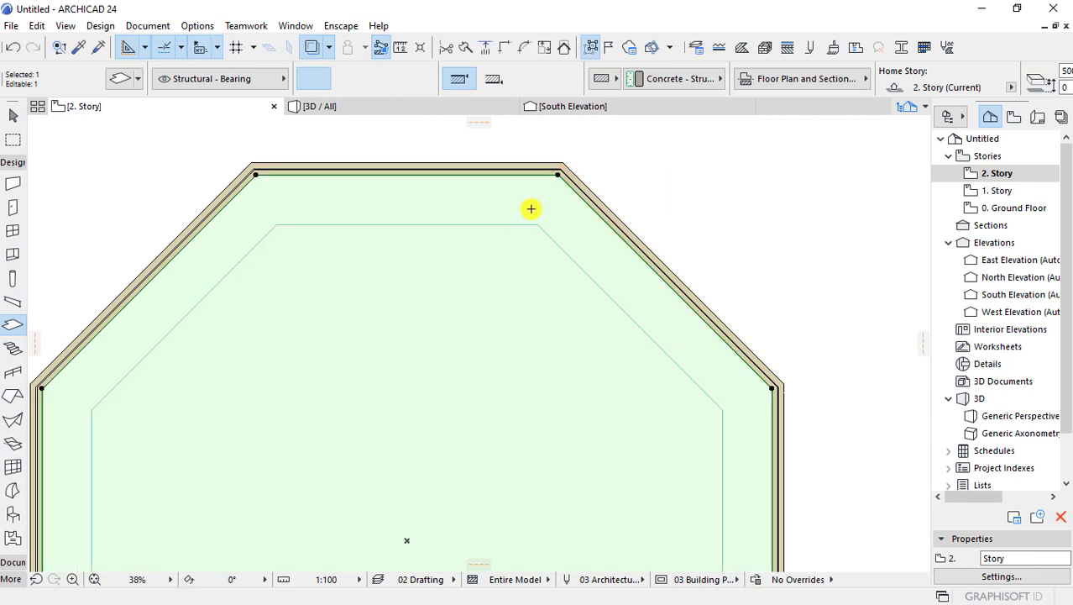
click(558, 174)
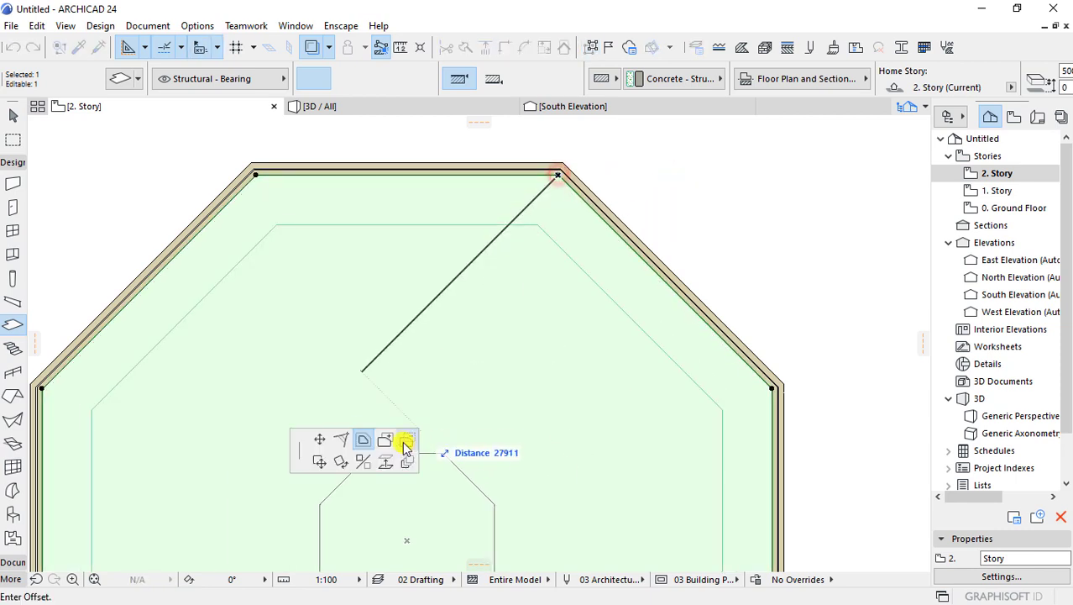
scroll(563, 192, down, 2)
scroll(537, 243, up, 2)
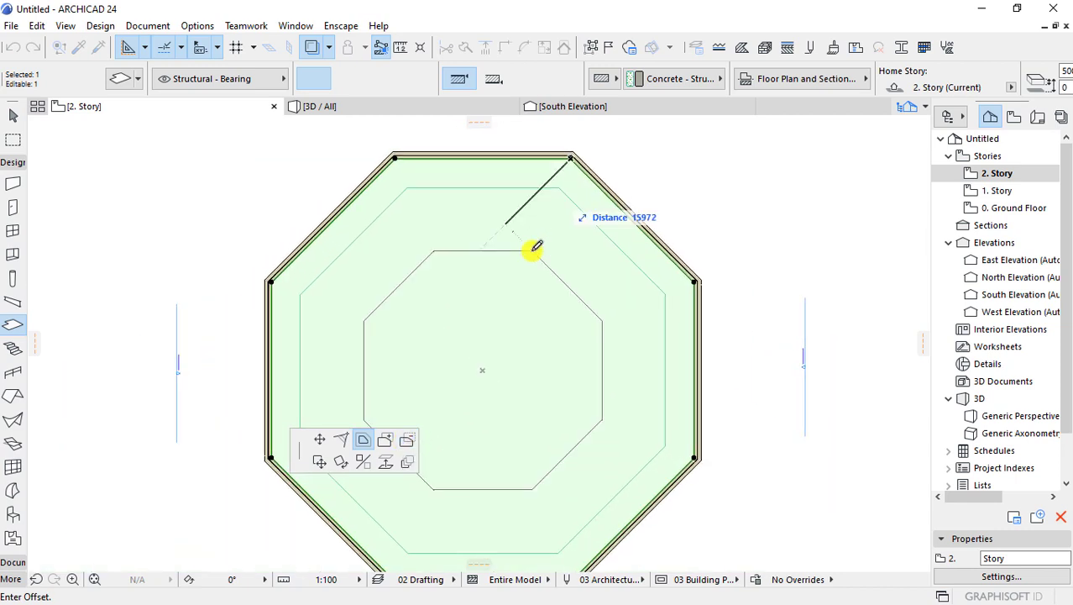
click(542, 245)
- Offset all slab edges inward by 6000 into a smaller inner octagon
click(570, 159)
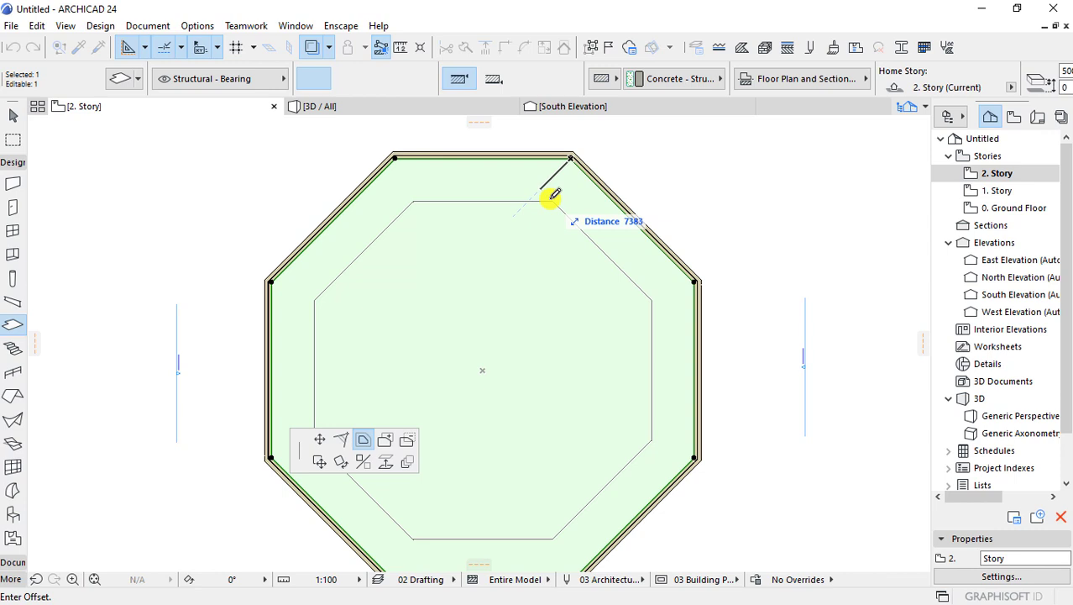
key(Return)
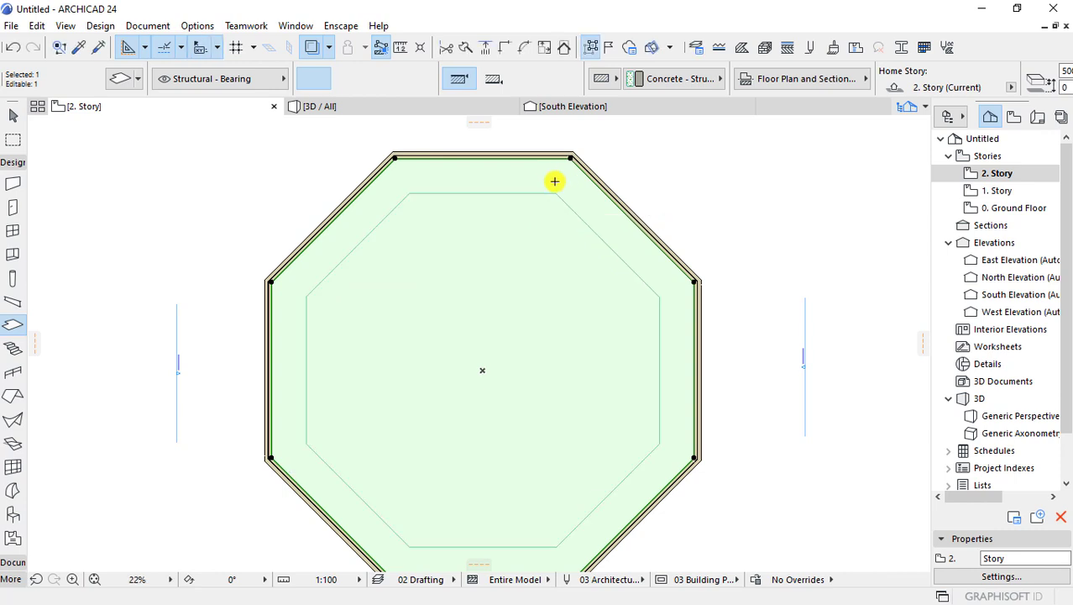
click(570, 160)
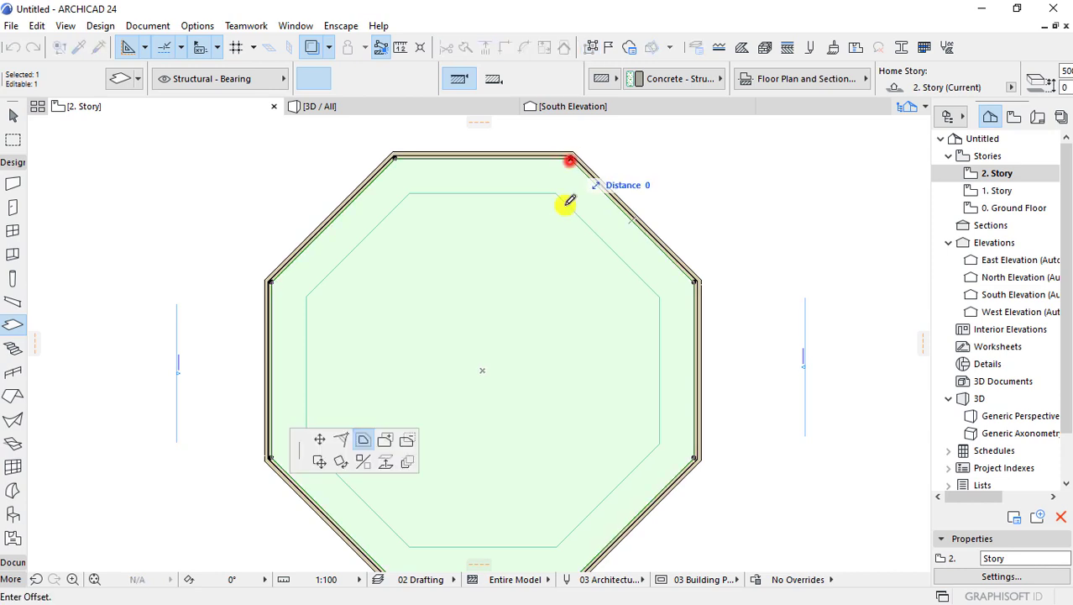
click(407, 441)
click(567, 206)
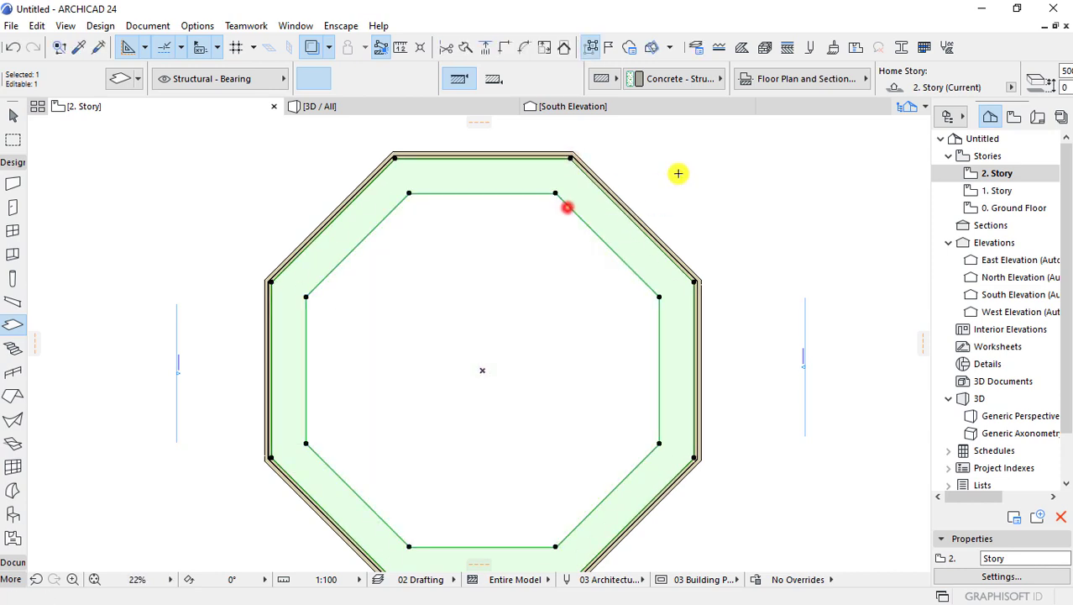
click(679, 173)
click(556, 273)
click(556, 193)
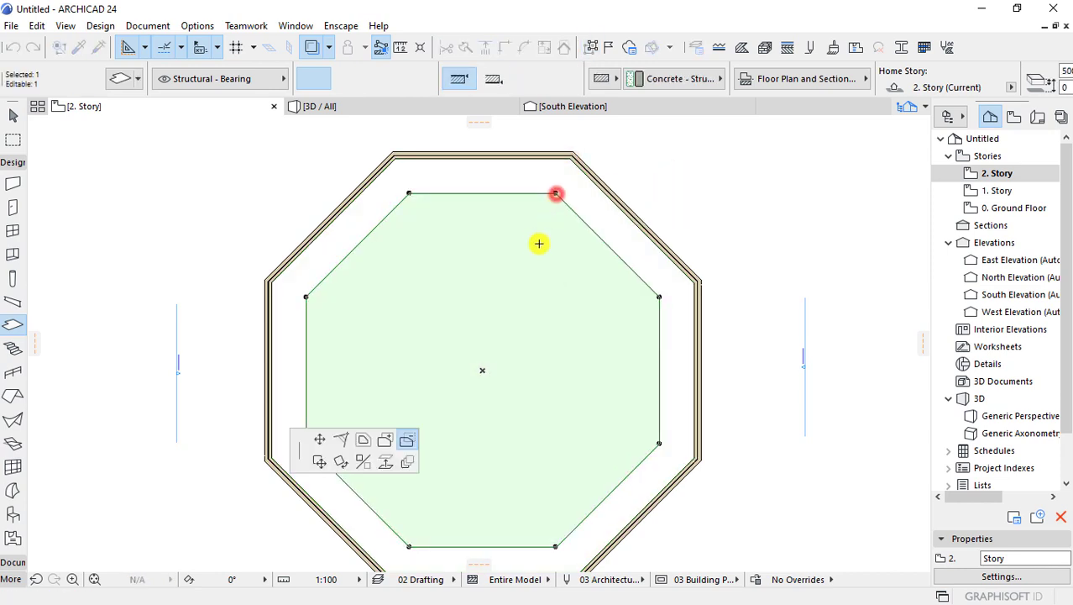
key(Escape)
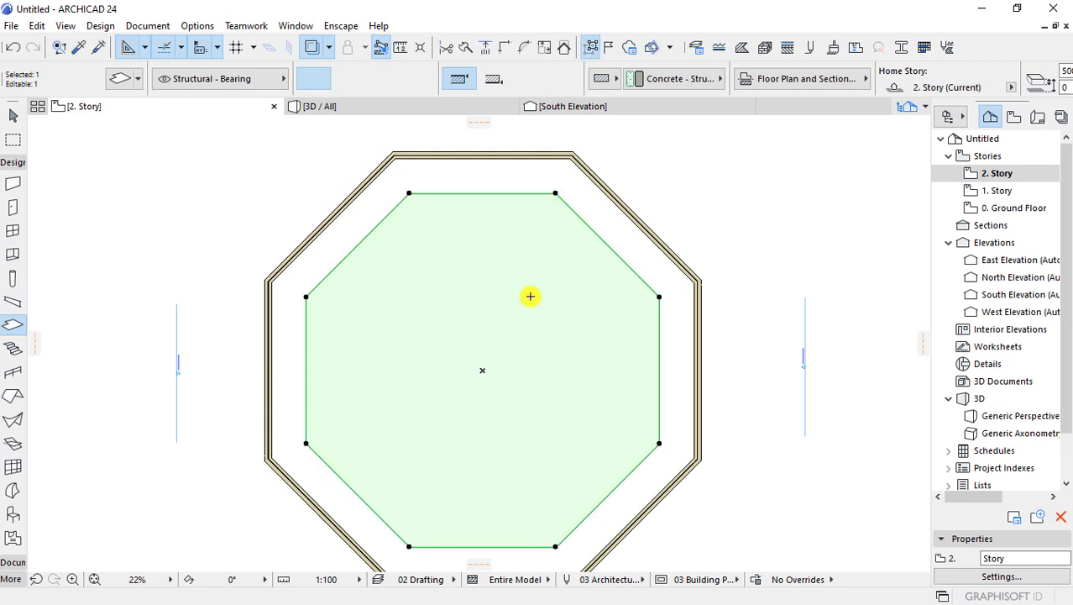
- Try selecting the slab and the top wall edge on the 2. Story plan
key(Escape)
scroll(554, 185, up, 3)
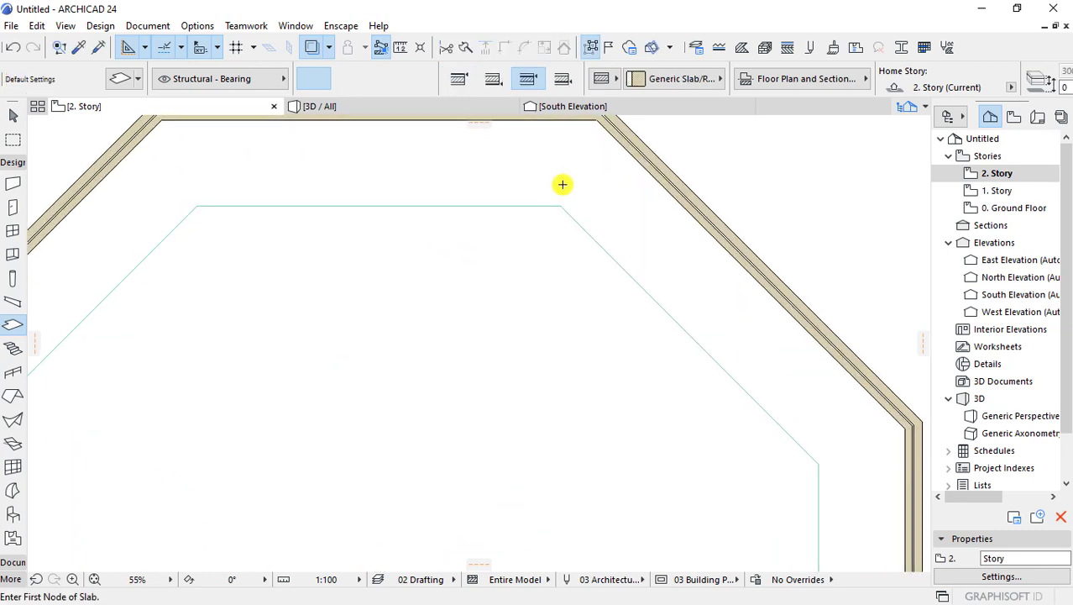
shift+click(622, 144)
shift+click(614, 168)
scroll(626, 152, up, 2)
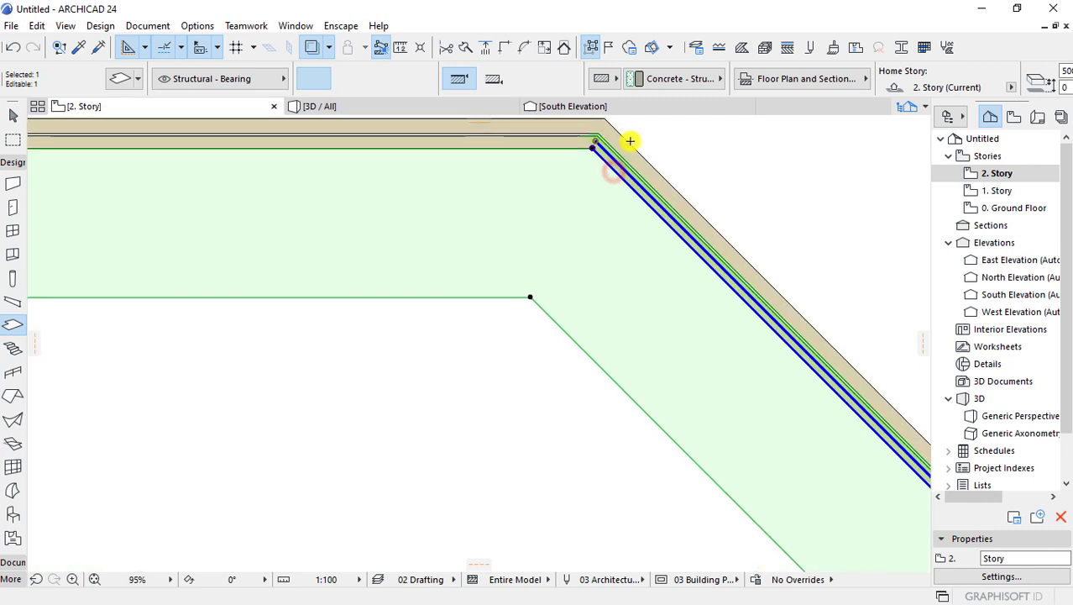
key(Escape)
shift+click(595, 144)
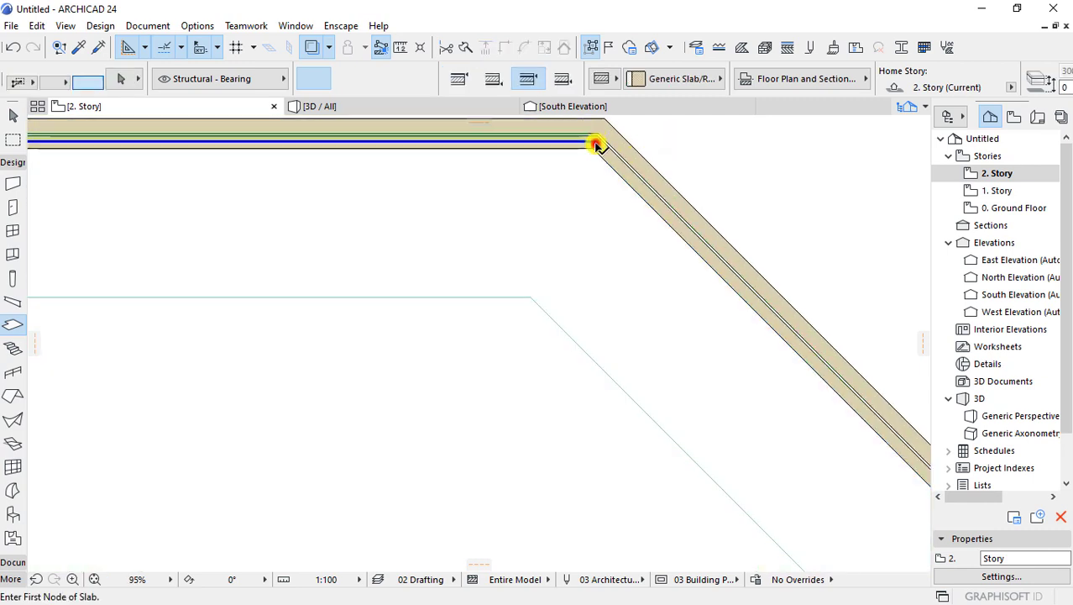
shift+click(597, 164)
scroll(596, 165, down, 5)
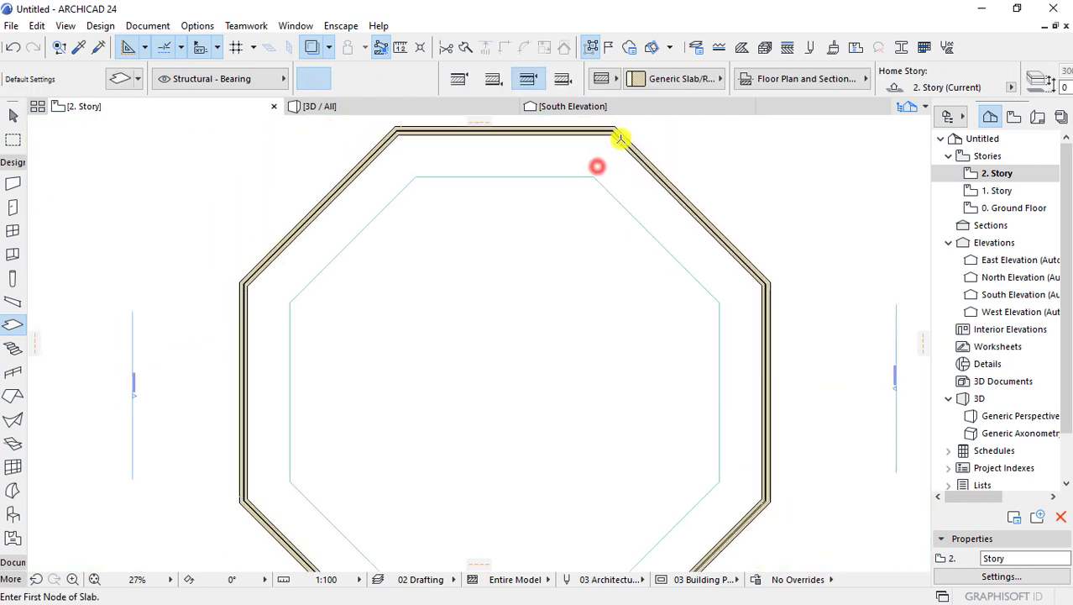
scroll(539, 243, down, 3)
scroll(508, 511, up, 7)
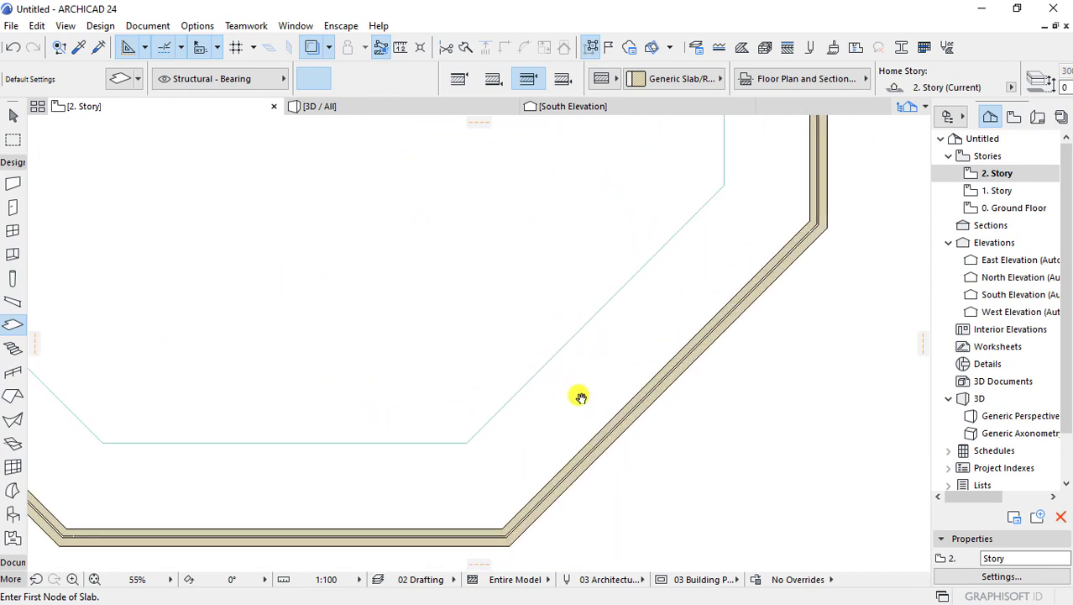
scroll(444, 426, up, 2)
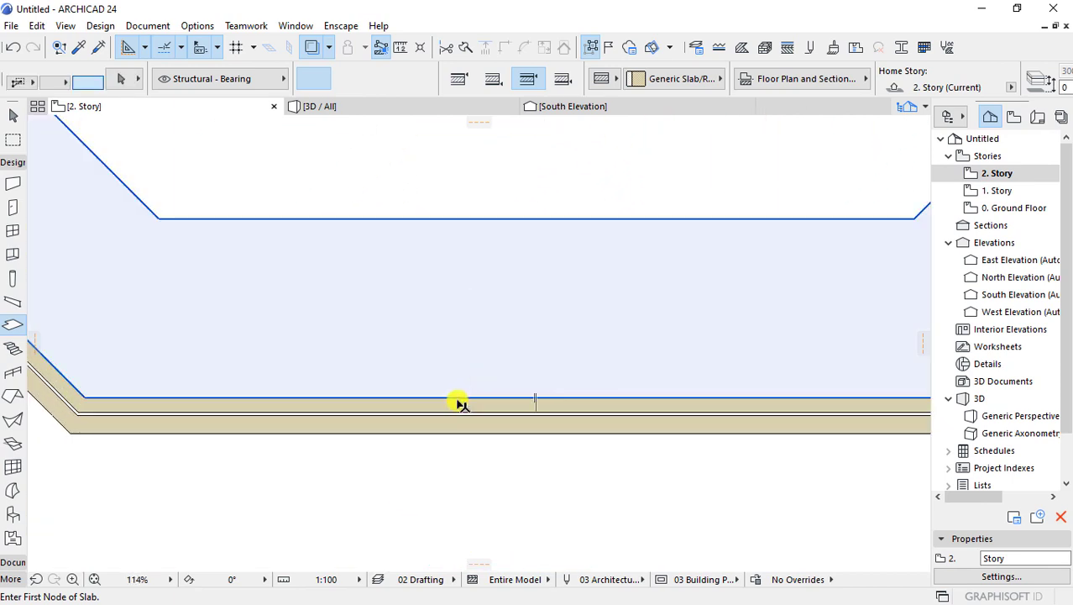
- Select the eight surrounding walls and offset their inner outline with Offset All
shift+click(458, 404)
scroll(384, 472, down, 2)
scroll(385, 472, down, 3)
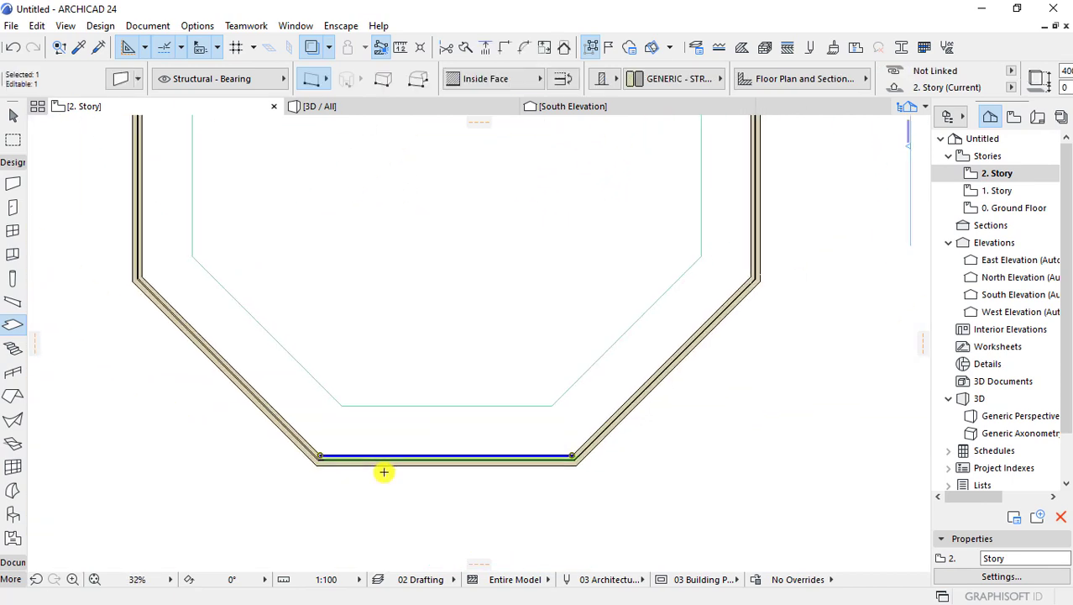
scroll(521, 462, up, 1)
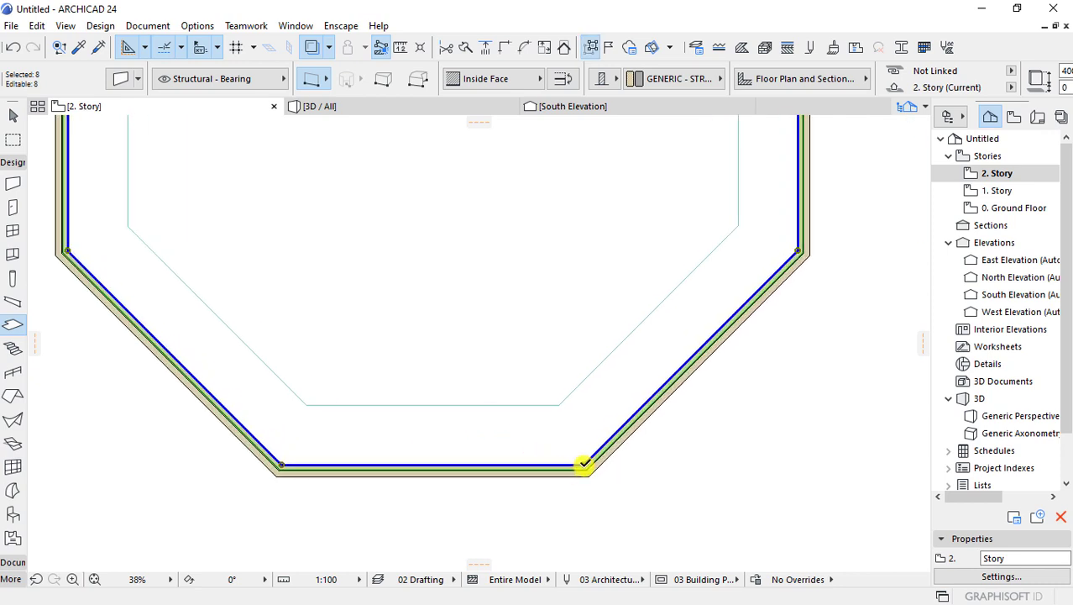
click(585, 463)
click(363, 439)
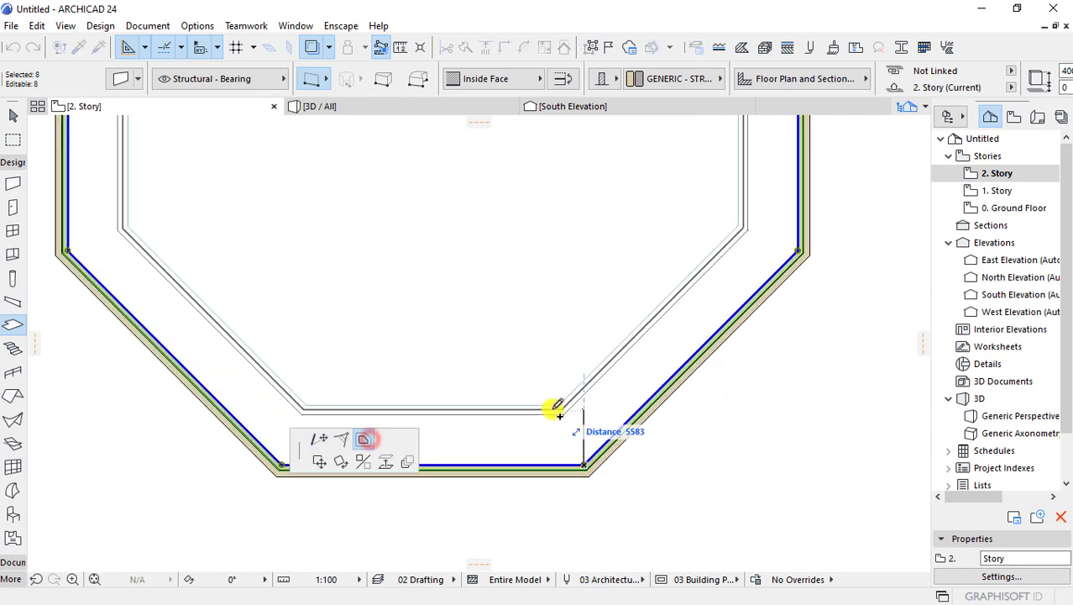
click(559, 403)
click(660, 487)
scroll(474, 492, down, 3)
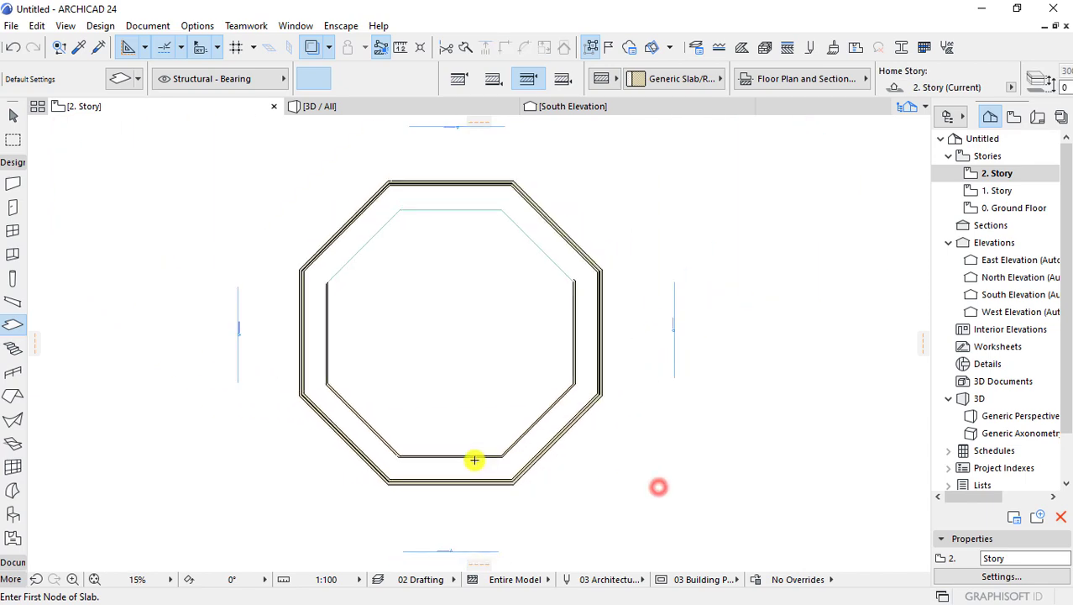
click(474, 461)
click(653, 483)
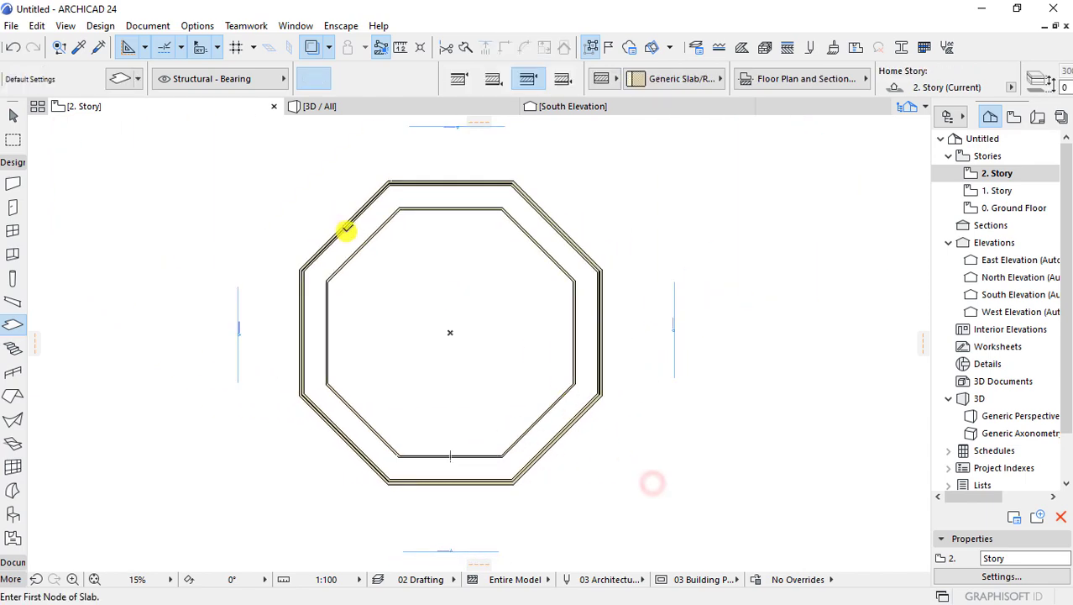
- Give all the slab's surfaces Stone - Marble Carrara White in Slab Settings
click(347, 229)
key(ctrl+t)
click(503, 320)
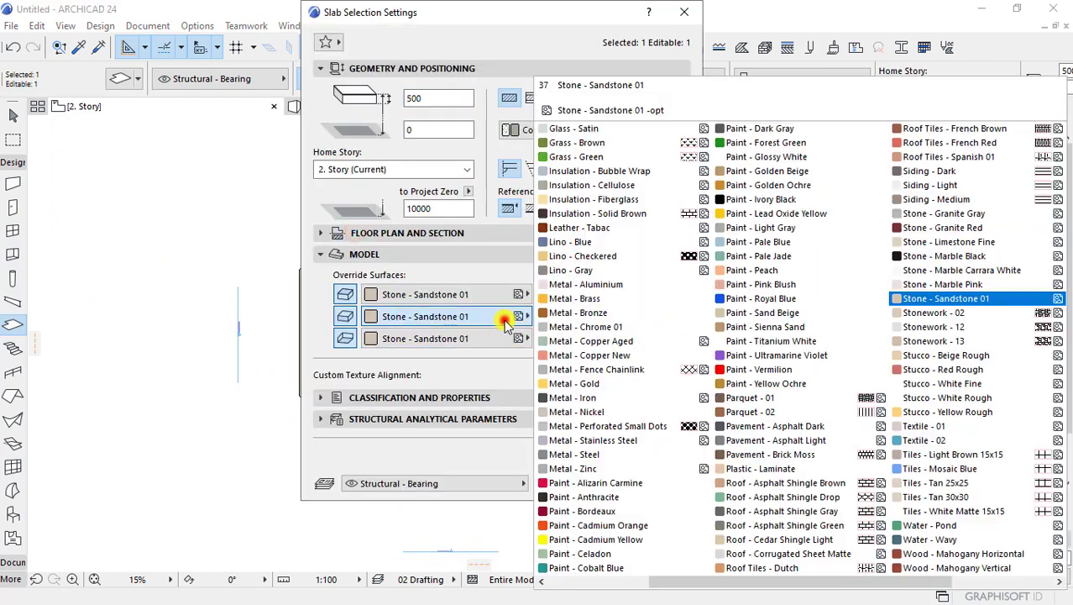
click(952, 274)
click(667, 485)
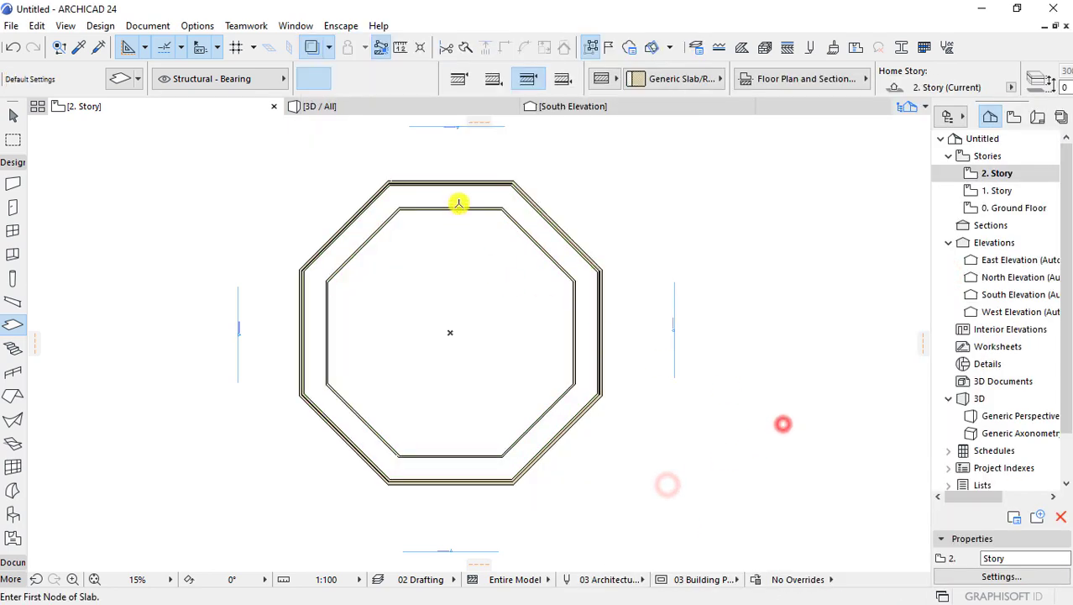
key(Escape)
scroll(361, 220, up, 1)
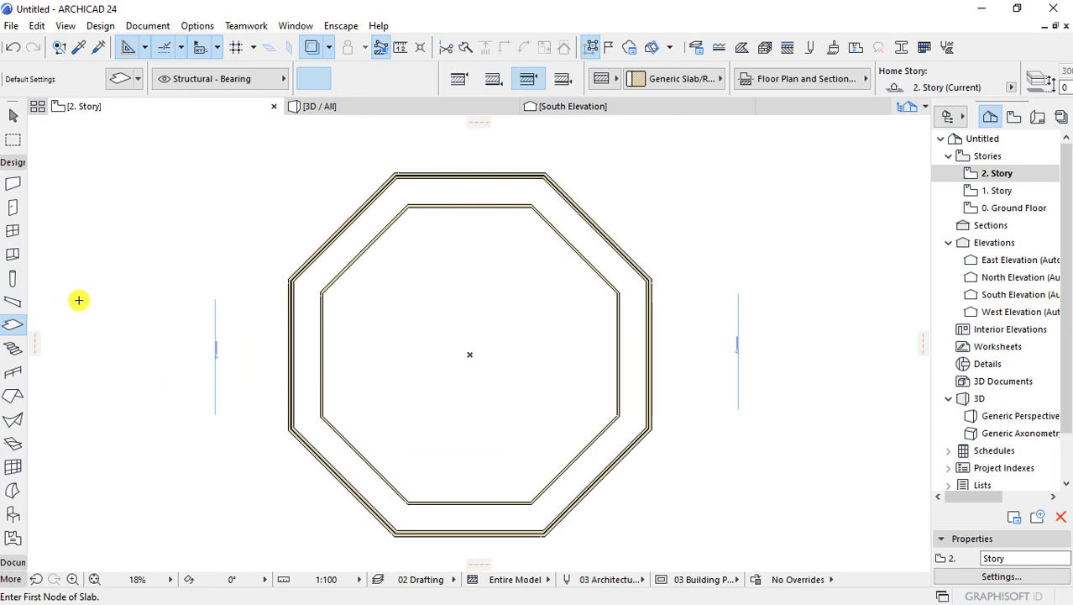
click(10, 394)
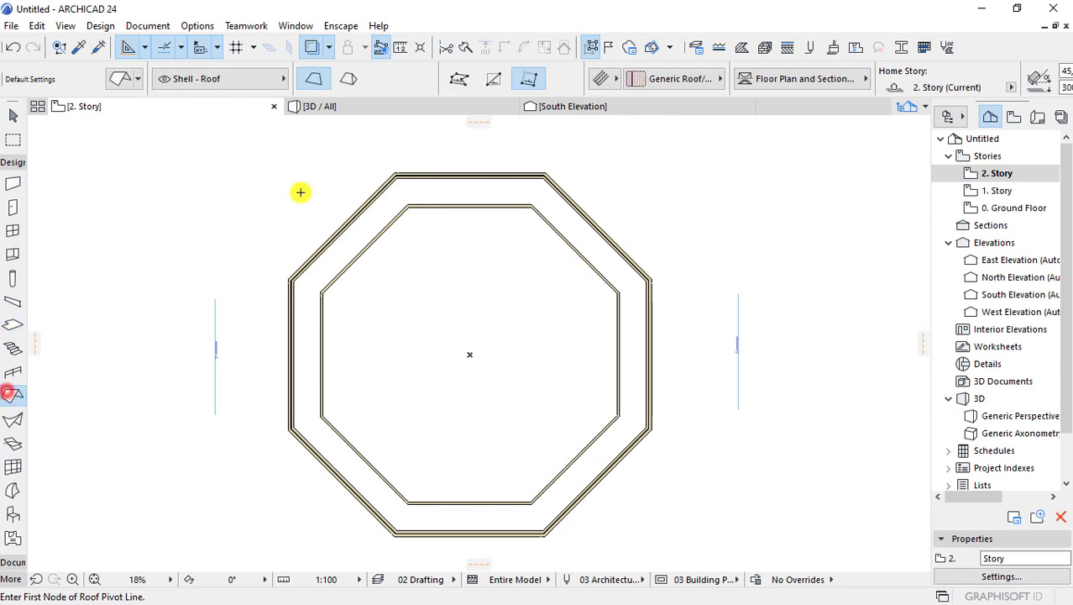
- Choose Multi-plane roof geometry, leave the Roof default settings unchanged, and open the Design menu
click(350, 81)
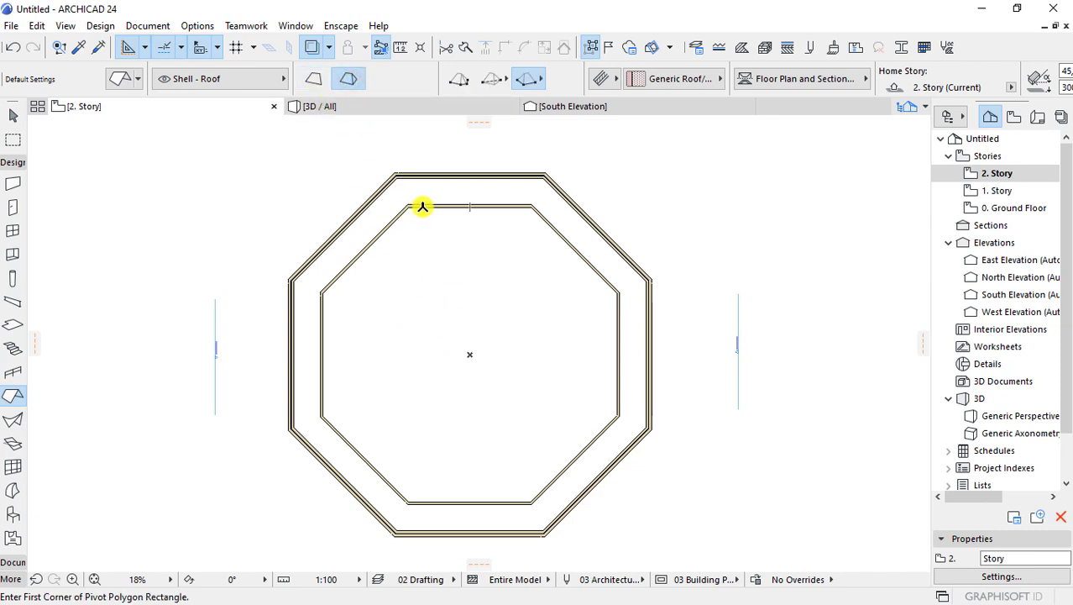
click(120, 79)
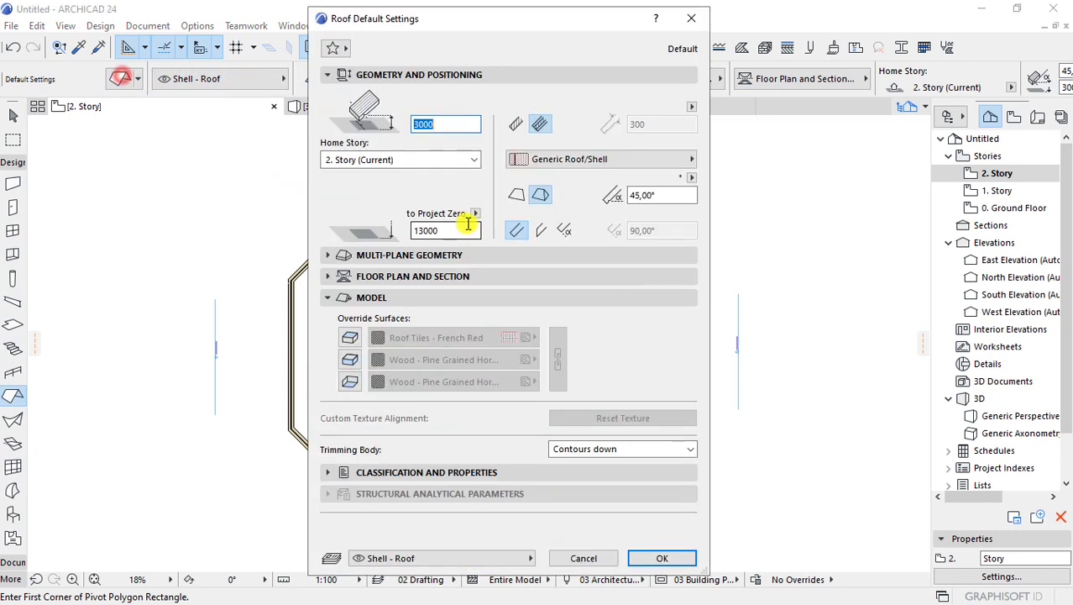
click(601, 558)
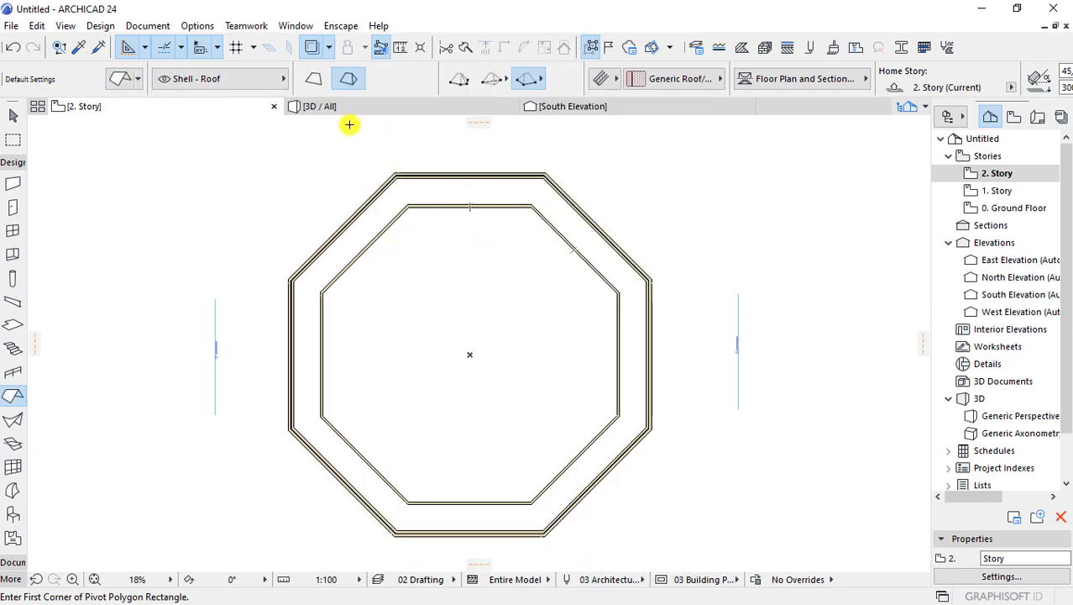
click(202, 27)
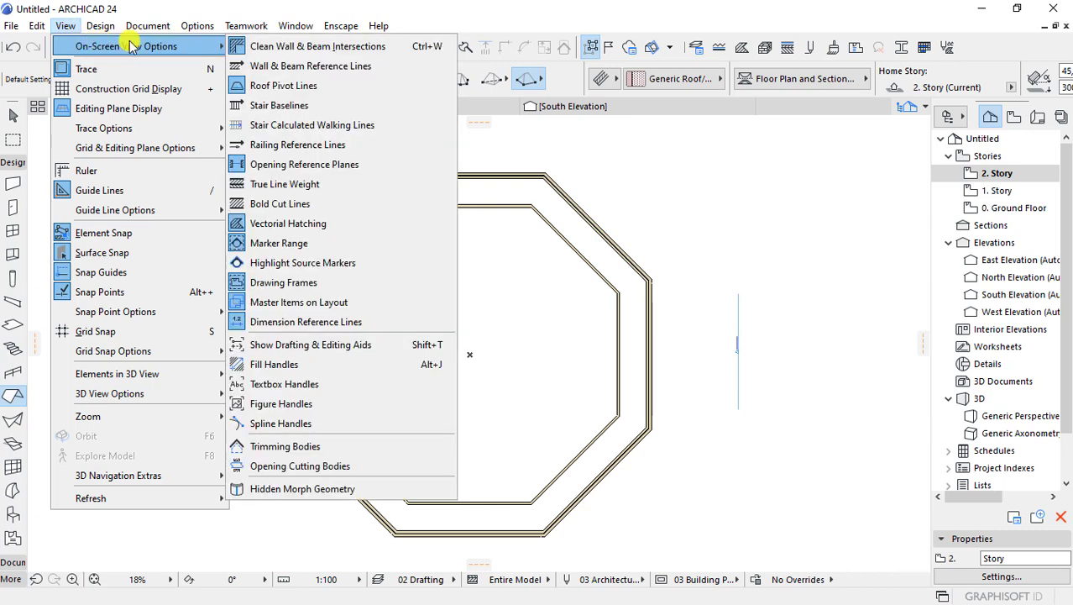
mouse_move(100, 26)
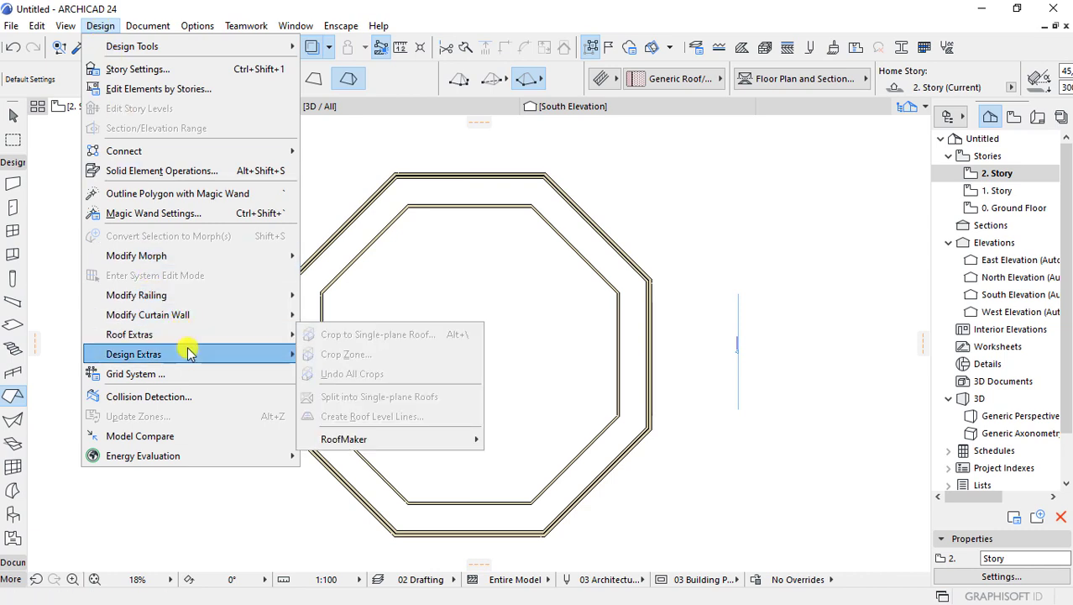
- Create the roof by Magic Wand tracing the inner octagon outline, then select it
click(155, 197)
click(348, 272)
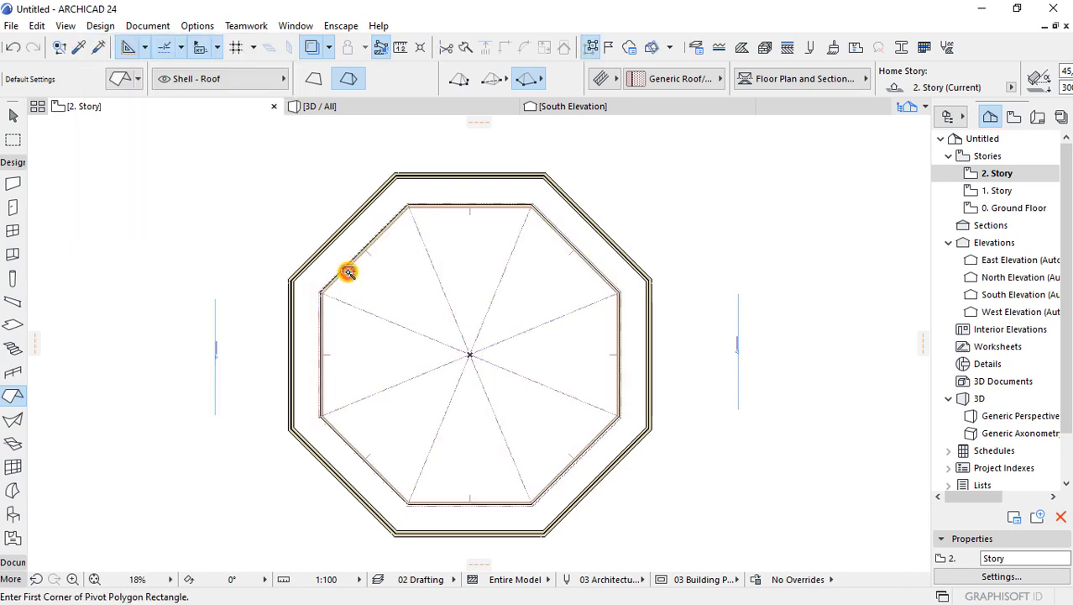
click(483, 325)
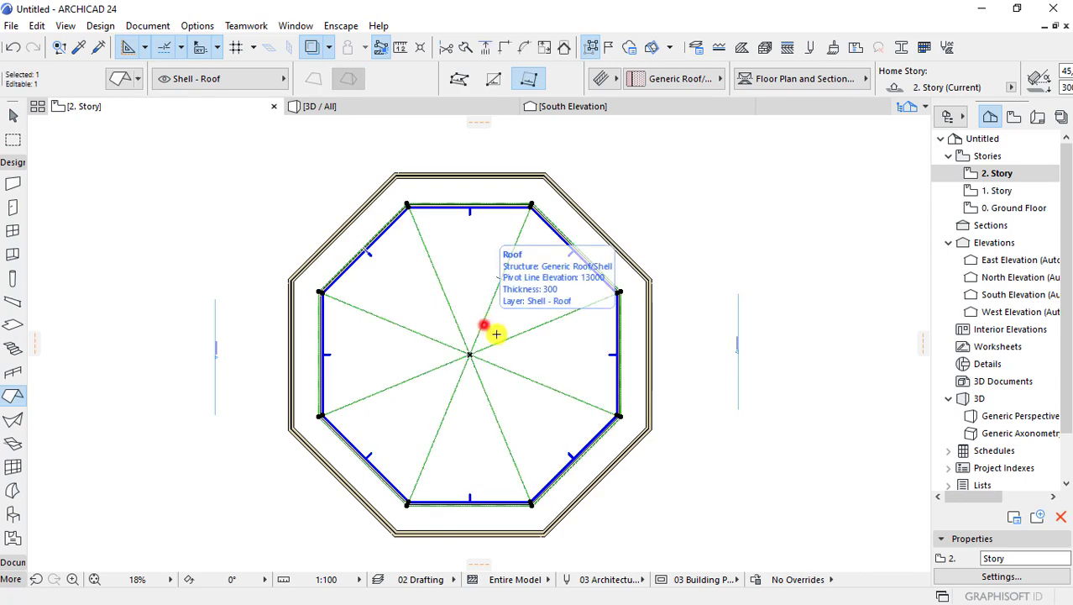
scroll(420, 197, up, 3)
scroll(504, 348, down, 2)
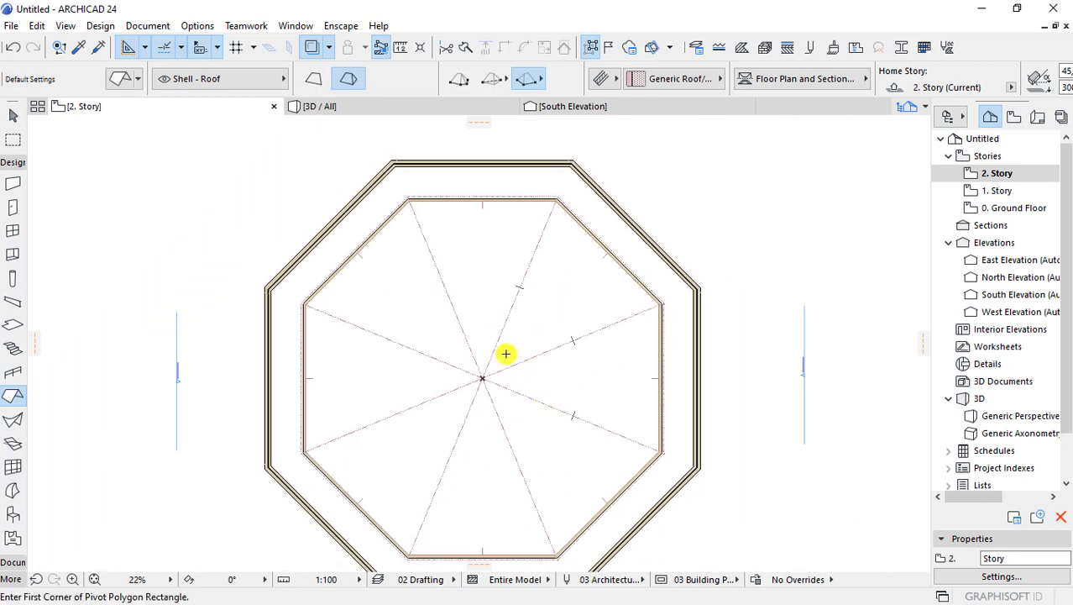
click(500, 343)
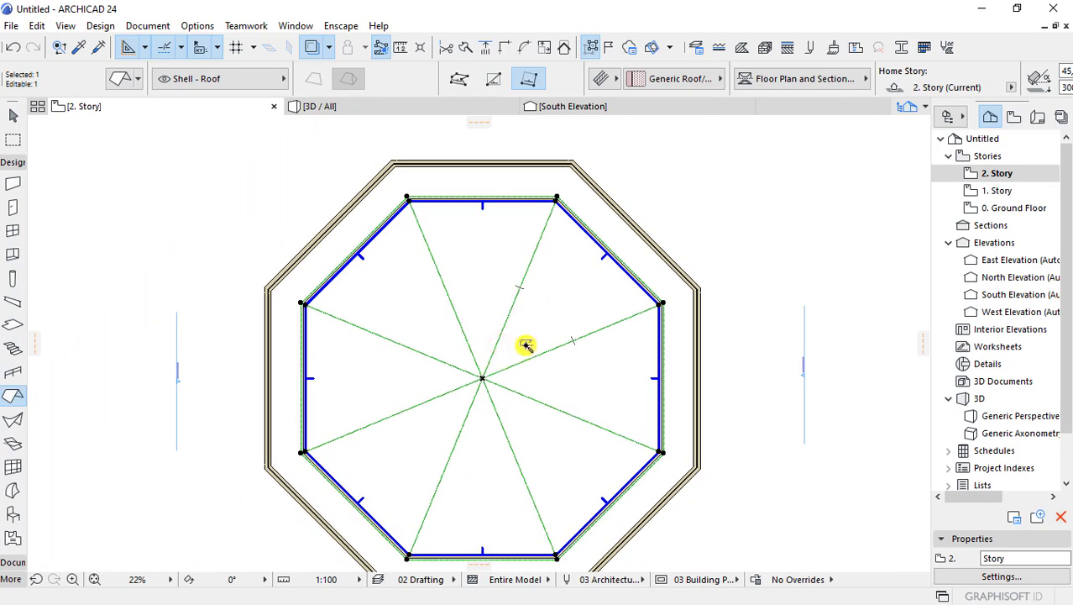
- Set the roof to Timber - Roof, 200 thick, 30° pitch, and offset its outline outward
double_click(525, 345)
click(518, 126)
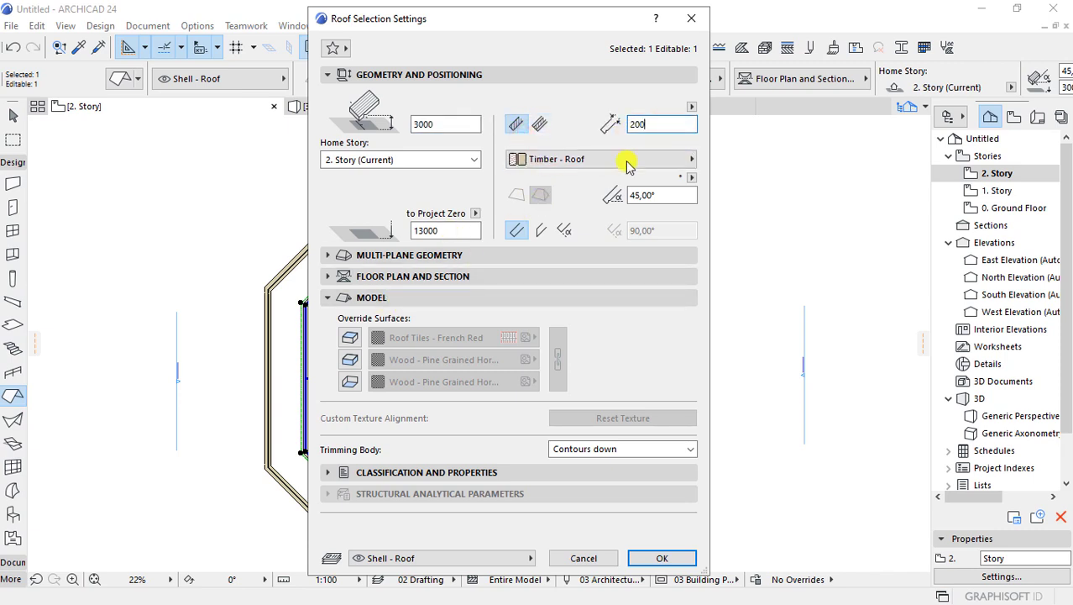
click(664, 194)
text(300)
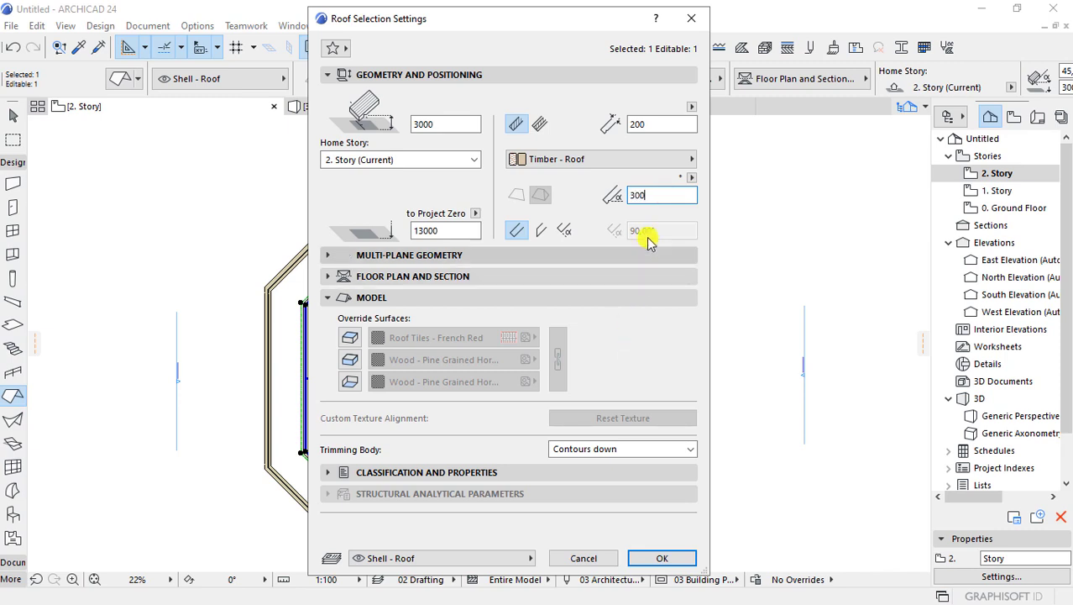
click(643, 194)
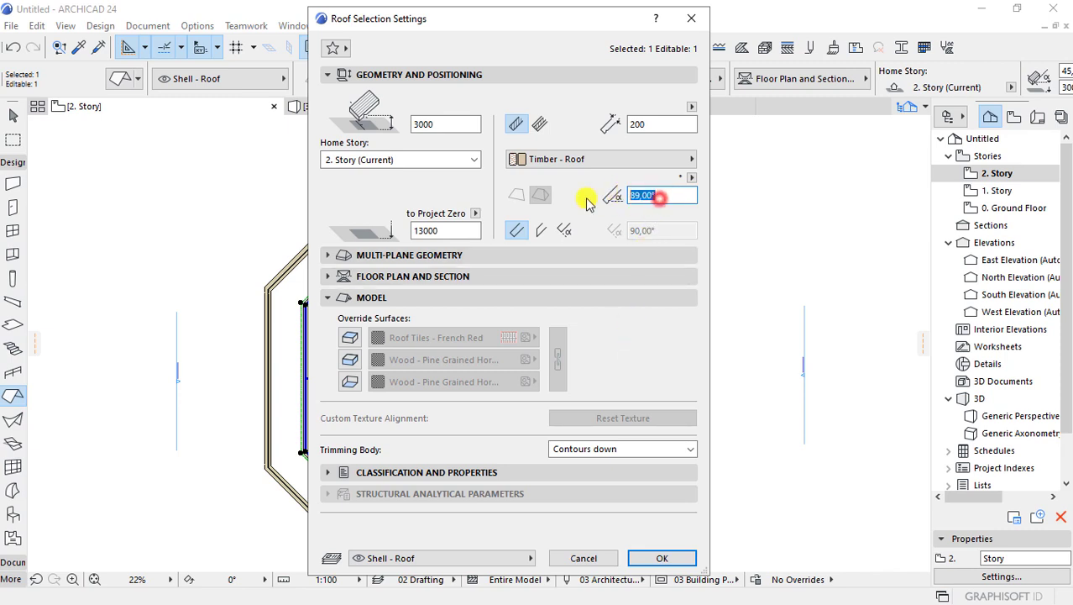
key(Return)
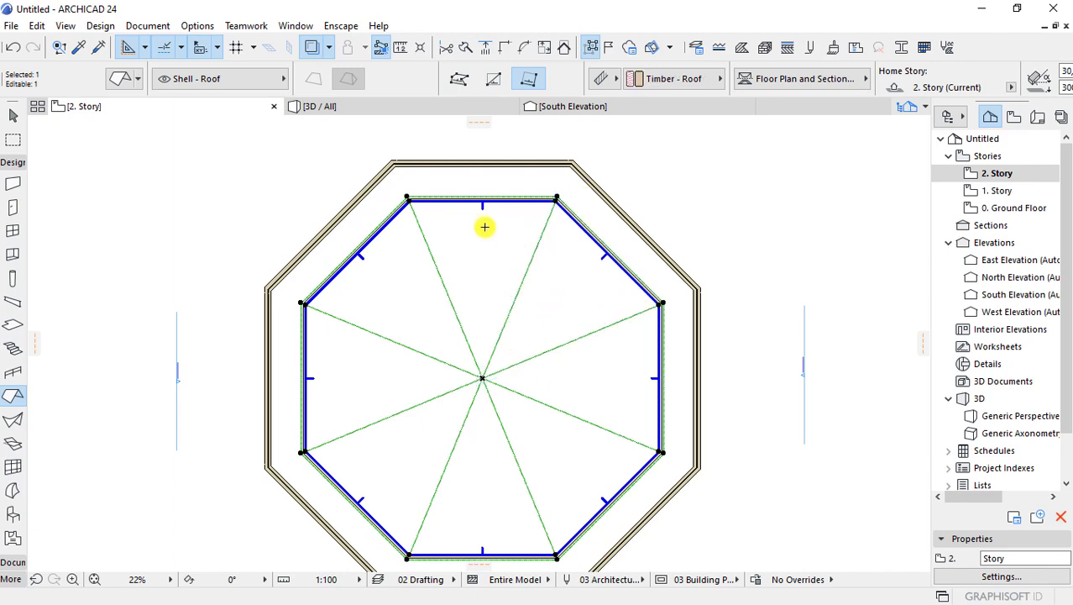
scroll(406, 182, up, 2)
click(410, 211)
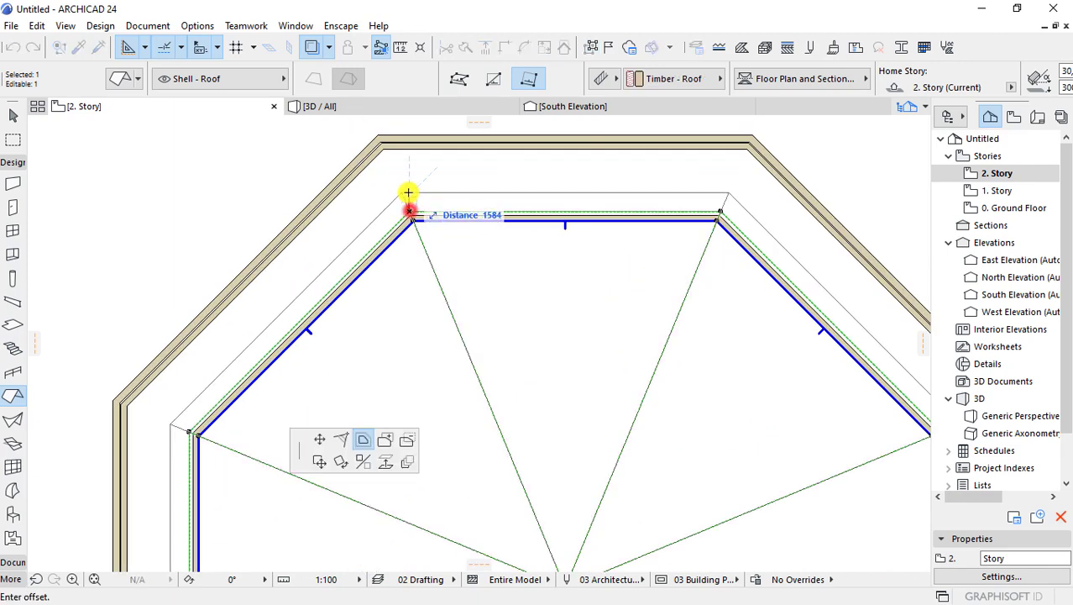
click(405, 194)
- Select the roof in 3D and lower its pitch to 15° in Roof Settings
click(346, 106)
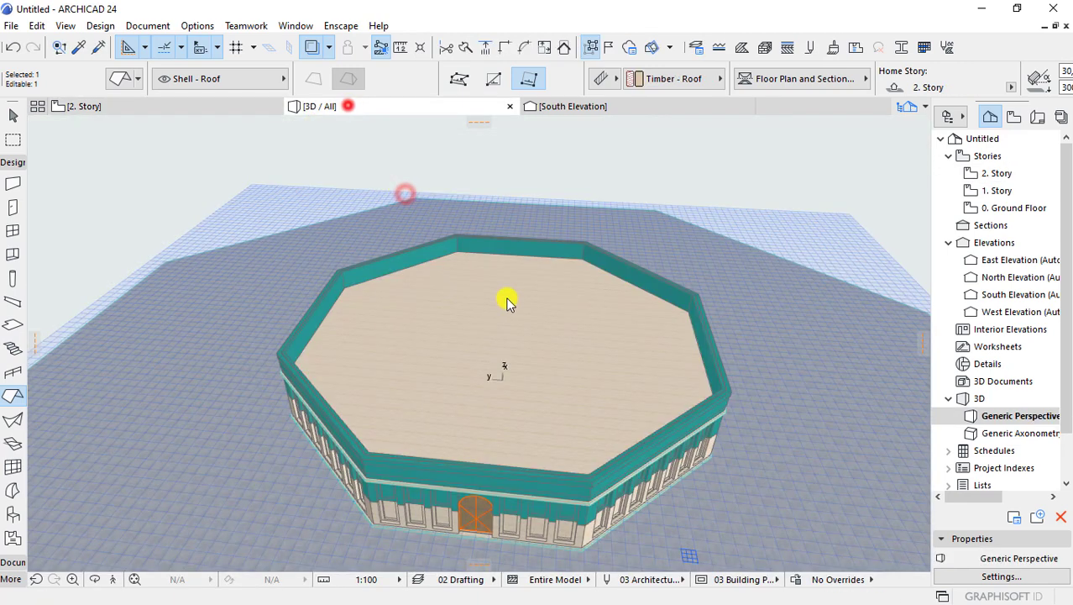
mouse_move(542, 382)
shift+middle_down()
mouse_move(554, 299)
mouse_move(591, 272)
mouse_move(546, 336)
shift+middle_up()
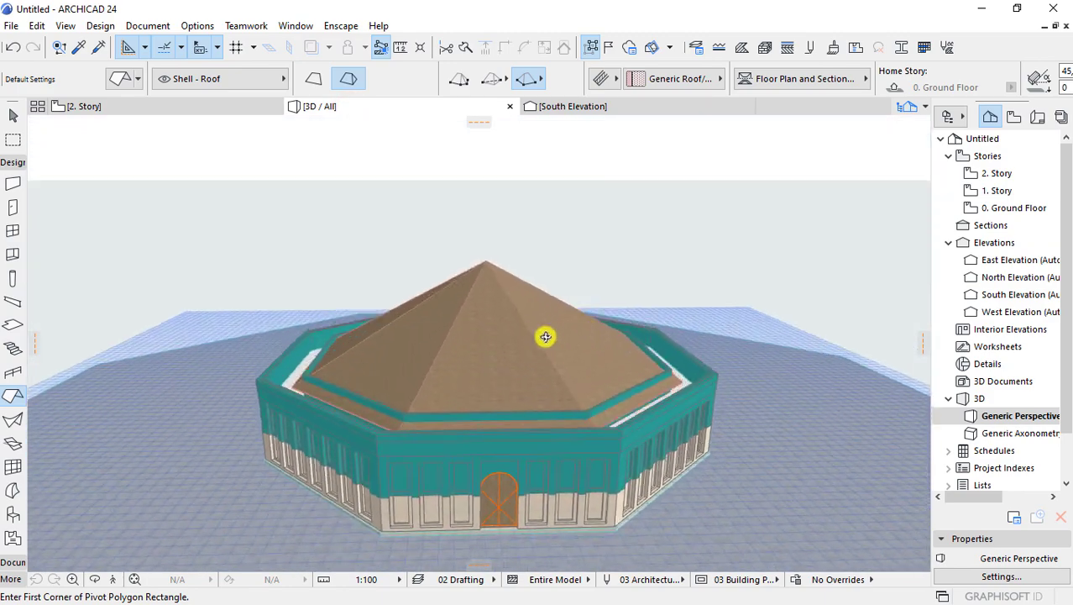
scroll(526, 315, up, 2)
click(481, 261)
click(475, 245)
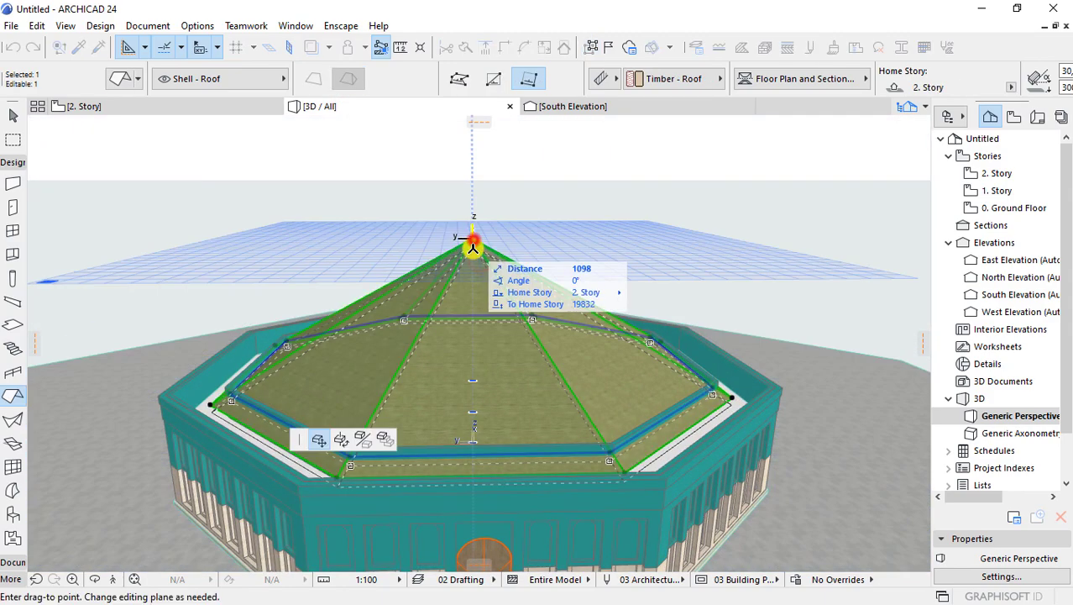
key(Escape)
key(ctrl+t)
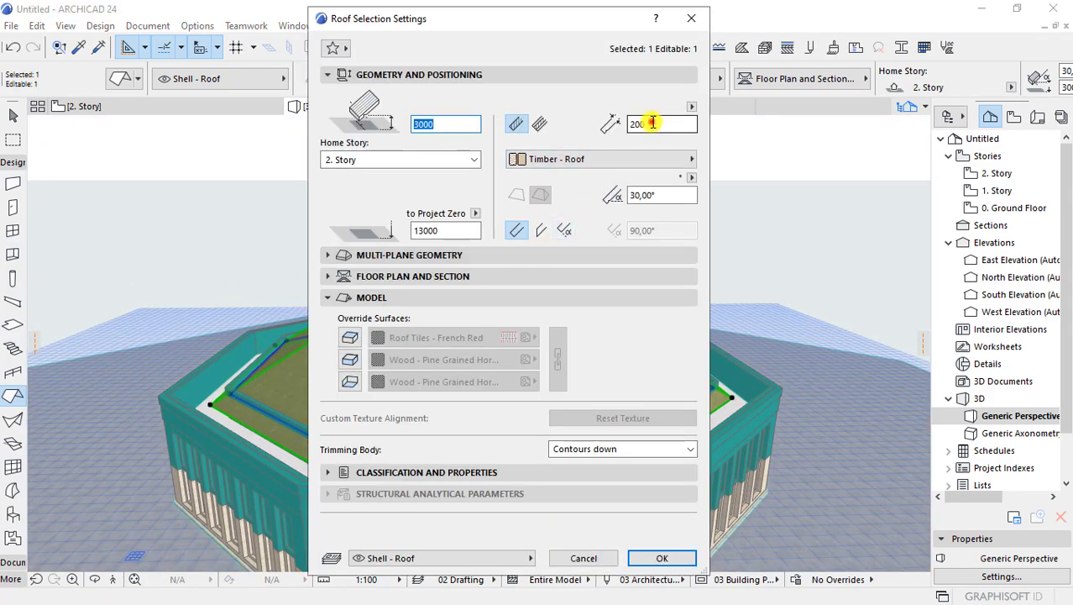
click(653, 124)
click(667, 194)
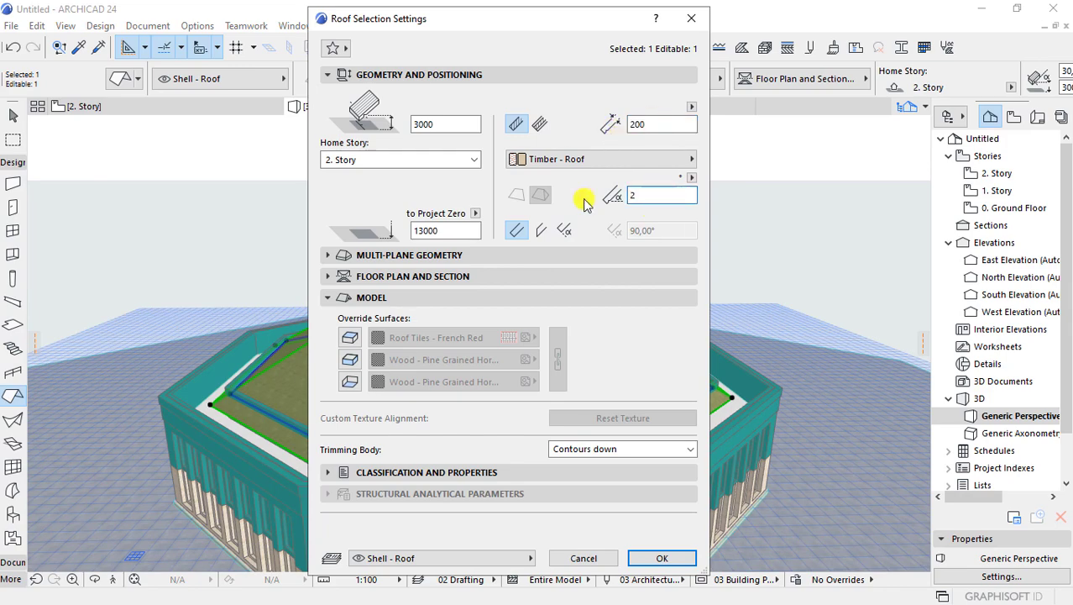
key(Return)
- Return to the 2. Story plan and start offsetting the ring slab's edge
mouse_move(582, 209)
shift+middle_down()
mouse_move(578, 337)
mouse_move(577, 228)
mouse_move(556, 227)
mouse_move(554, 211)
mouse_move(553, 275)
mouse_move(509, 313)
shift+middle_up()
key(F2)
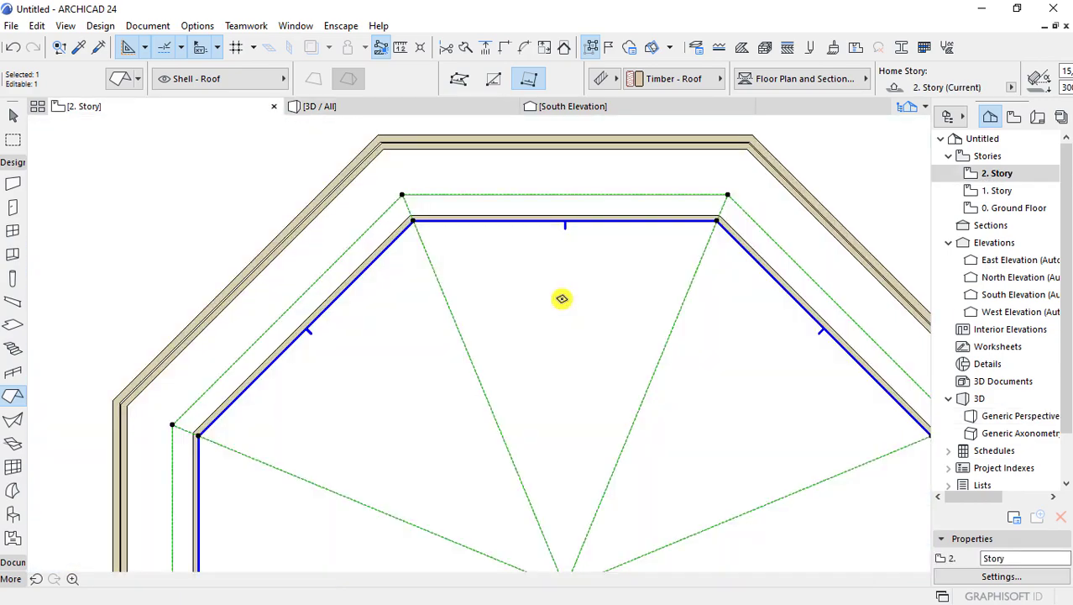
scroll(382, 148, down, 3)
click(714, 244)
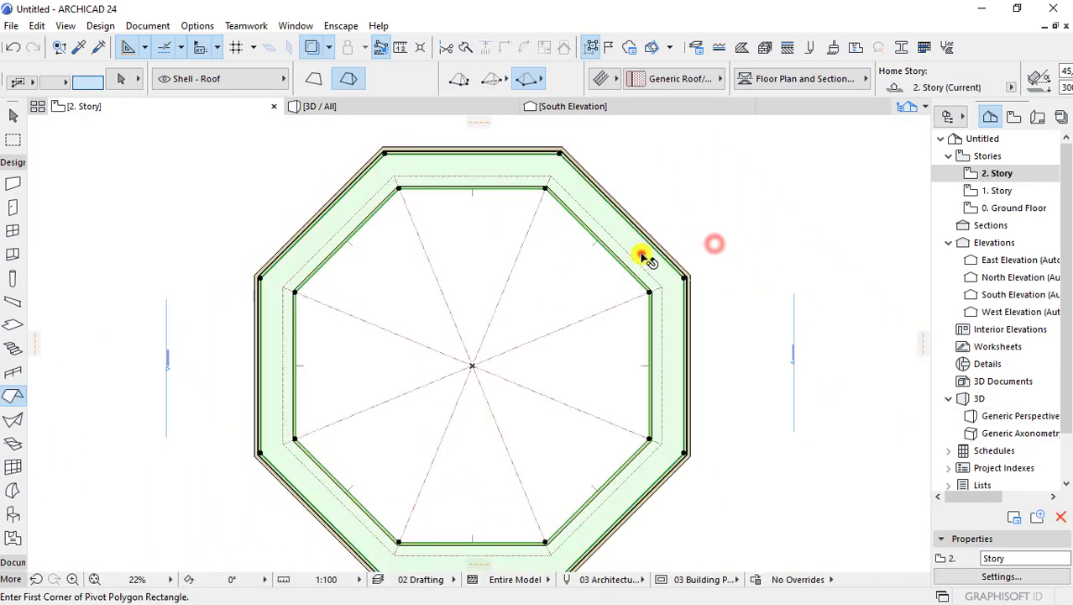
click(642, 251)
click(649, 291)
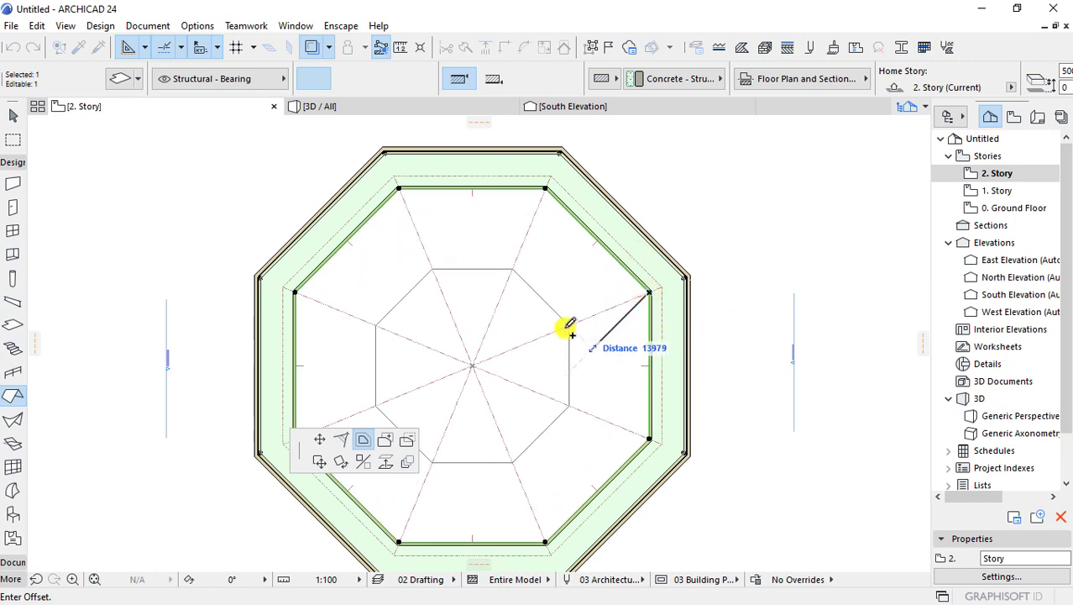
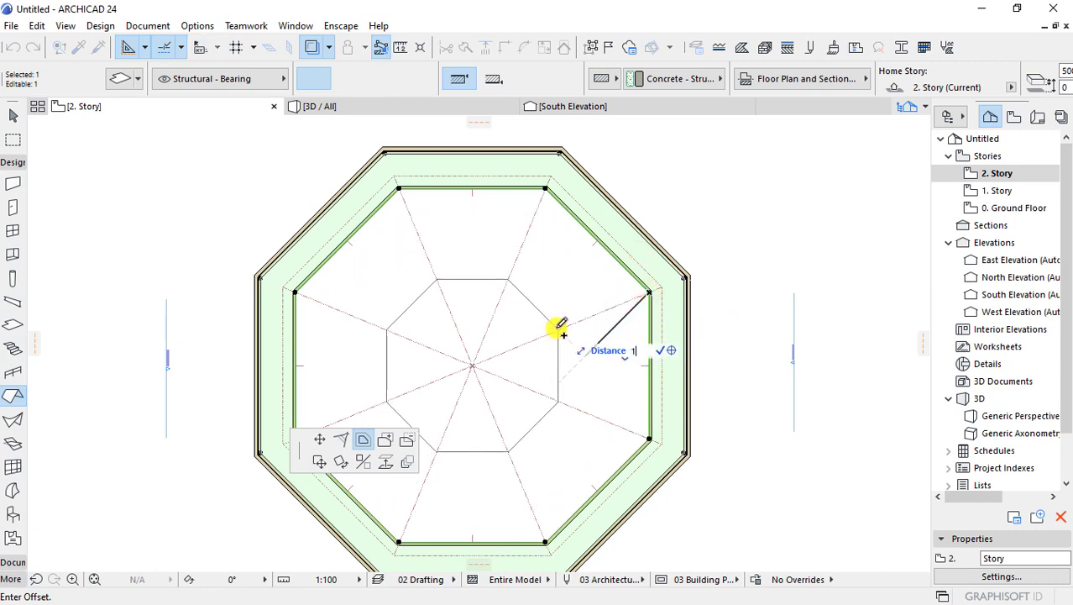
- Confirm the octagon offset, offset the octagonal wall outline, and check it in 3D
key(Return)
click(792, 354)
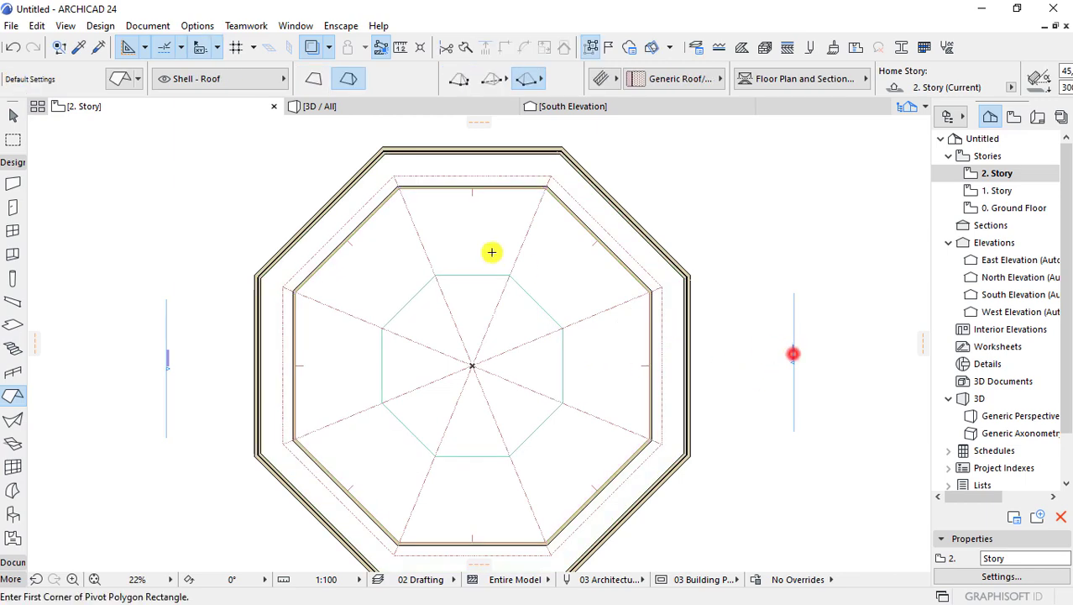
scroll(504, 247, down, 2)
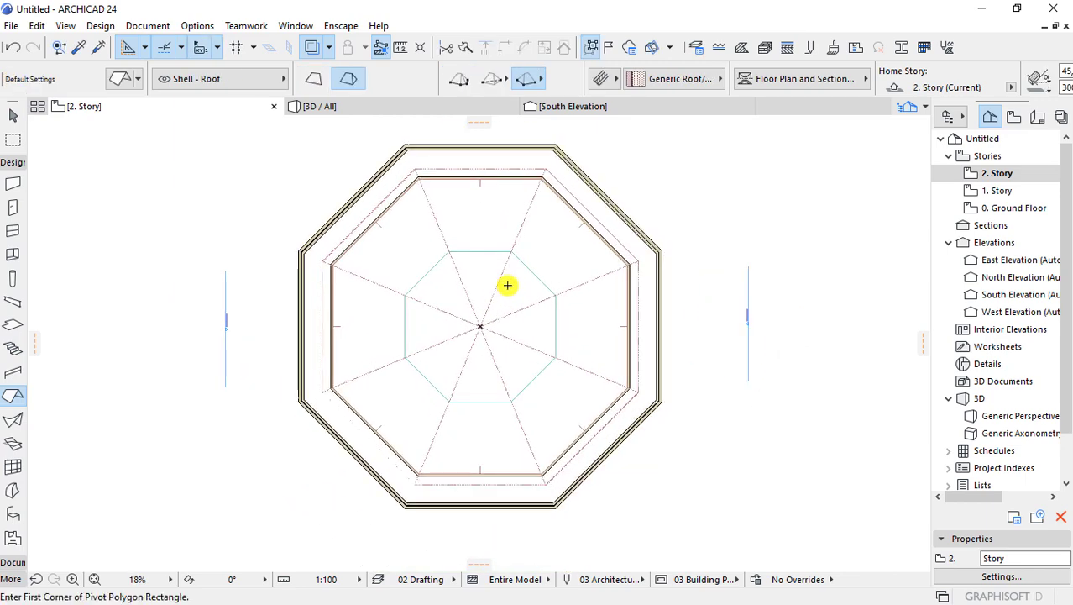
shift+click(527, 270)
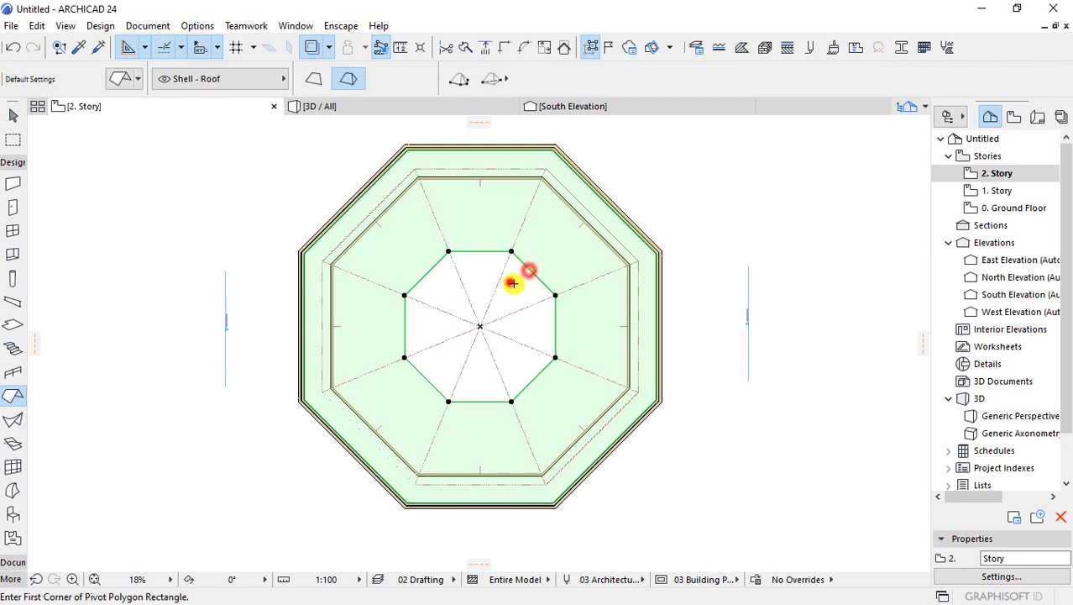
shift+click(542, 278)
click(791, 321)
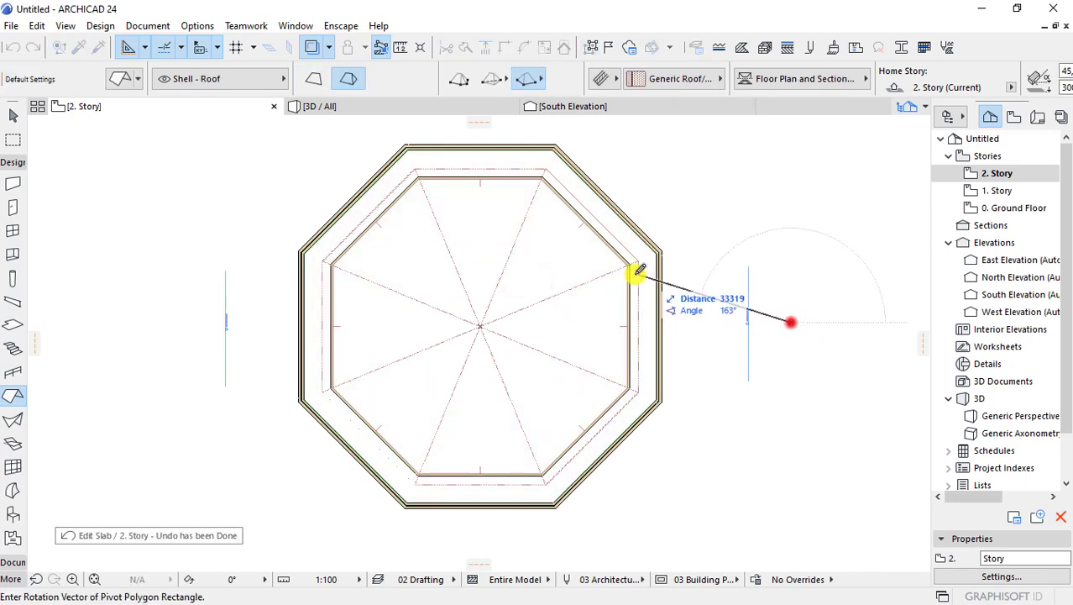
shift+click(646, 256)
click(652, 252)
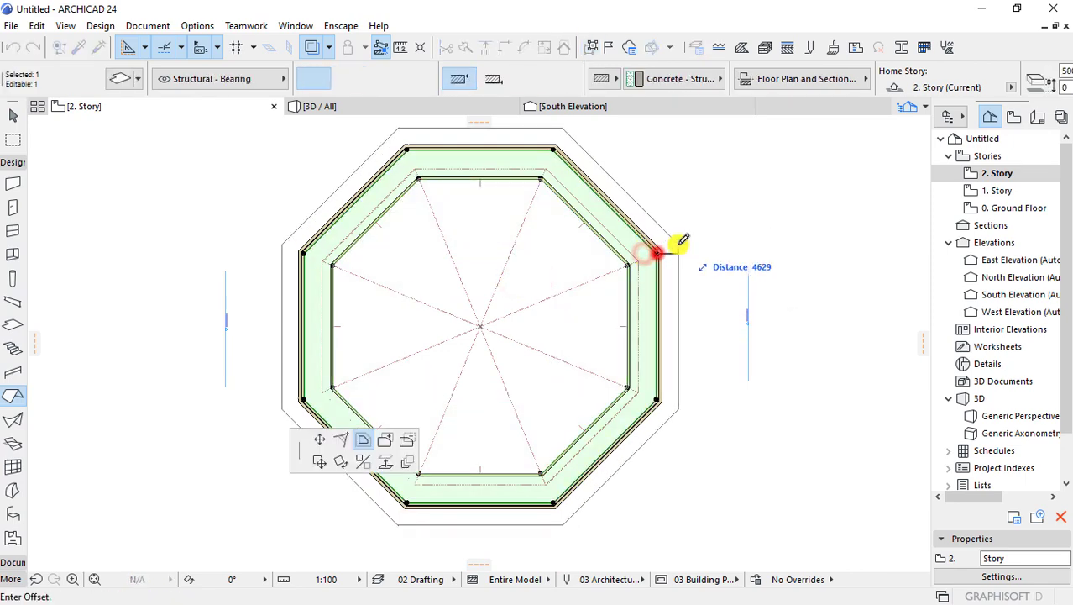
click(584, 288)
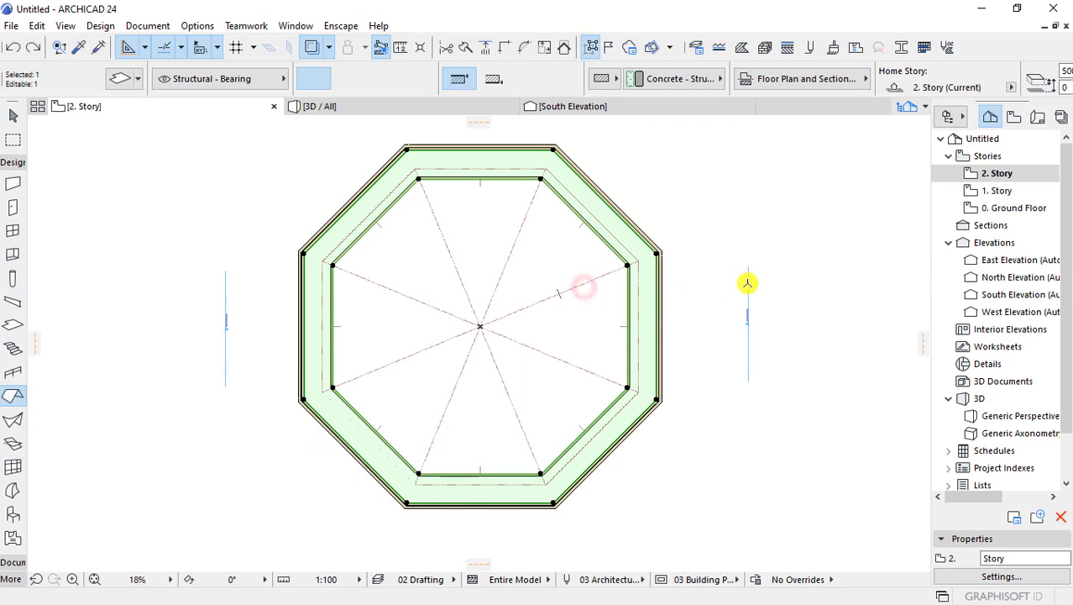
key(F3)
key(F2)
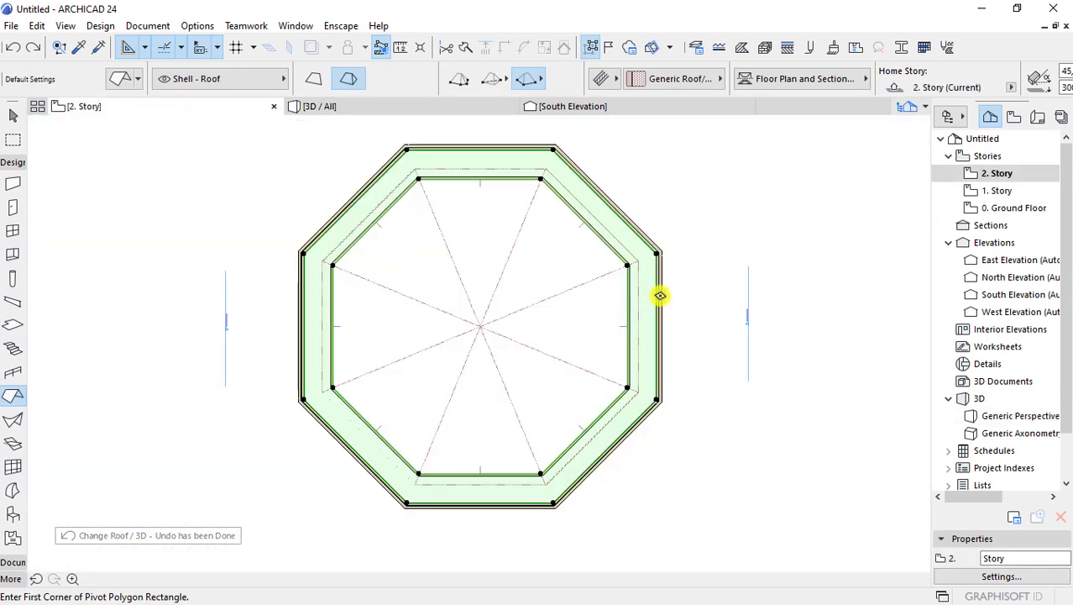
- Create a slab filling the octagon inside the walls and offset its edges 2000 inward
key(Escape)
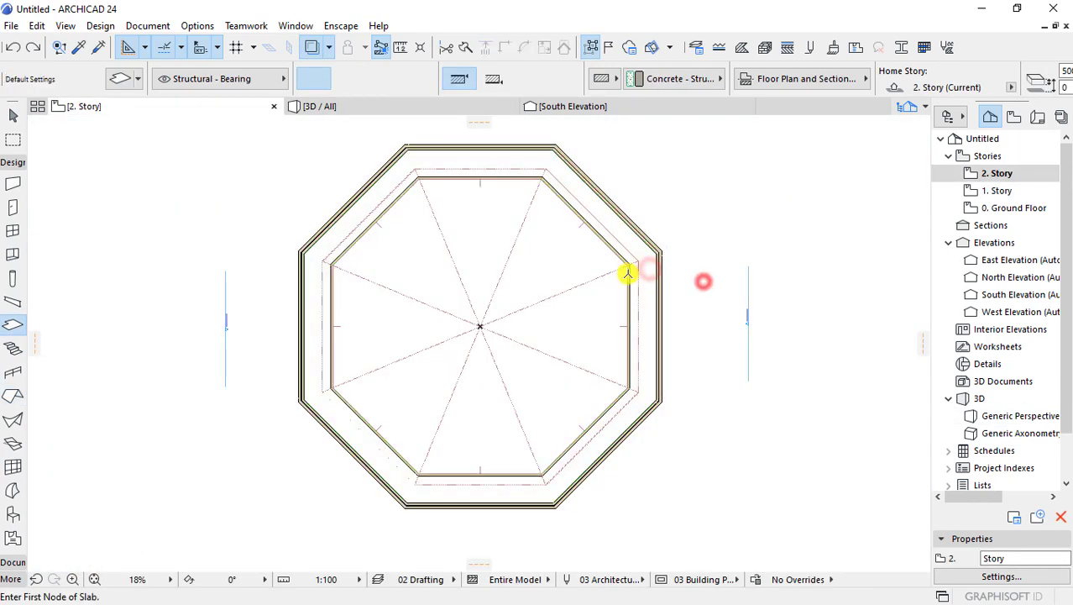
click(627, 273)
click(627, 268)
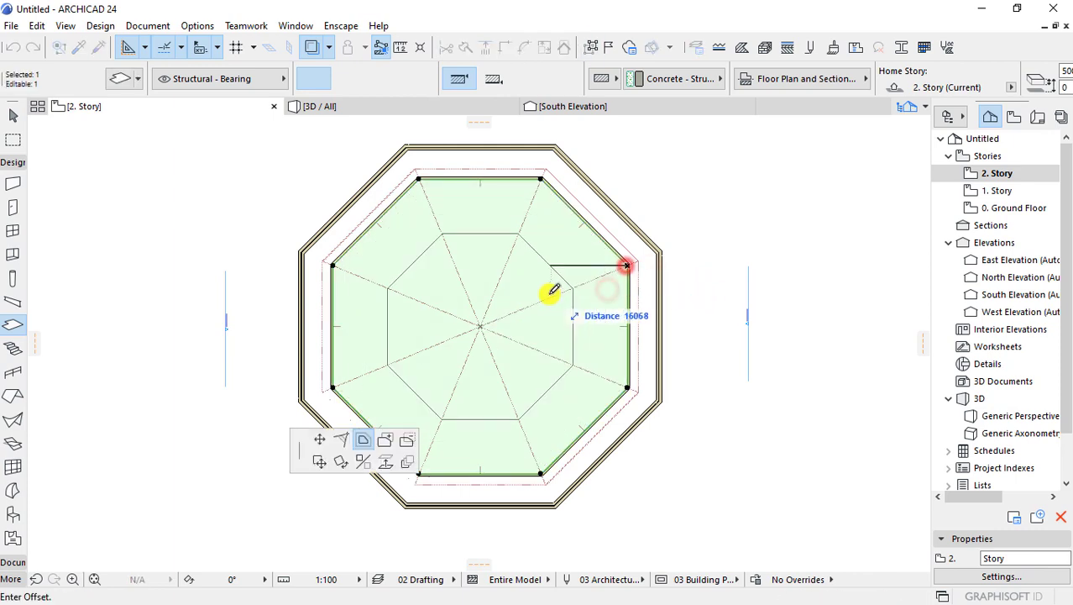
text(0)
key(Return)
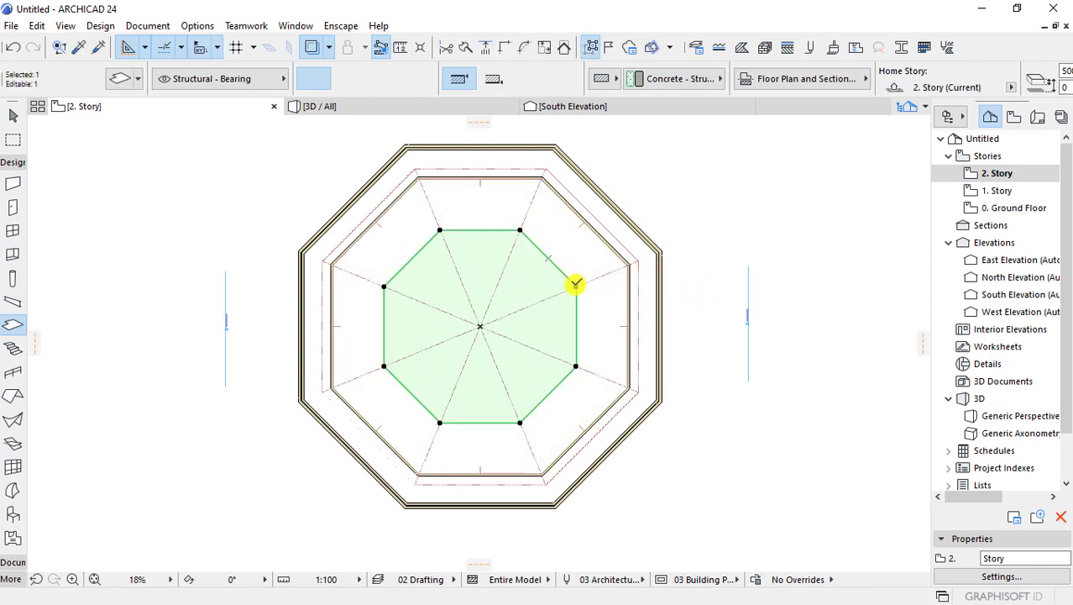
key(ctrl+z)
click(622, 268)
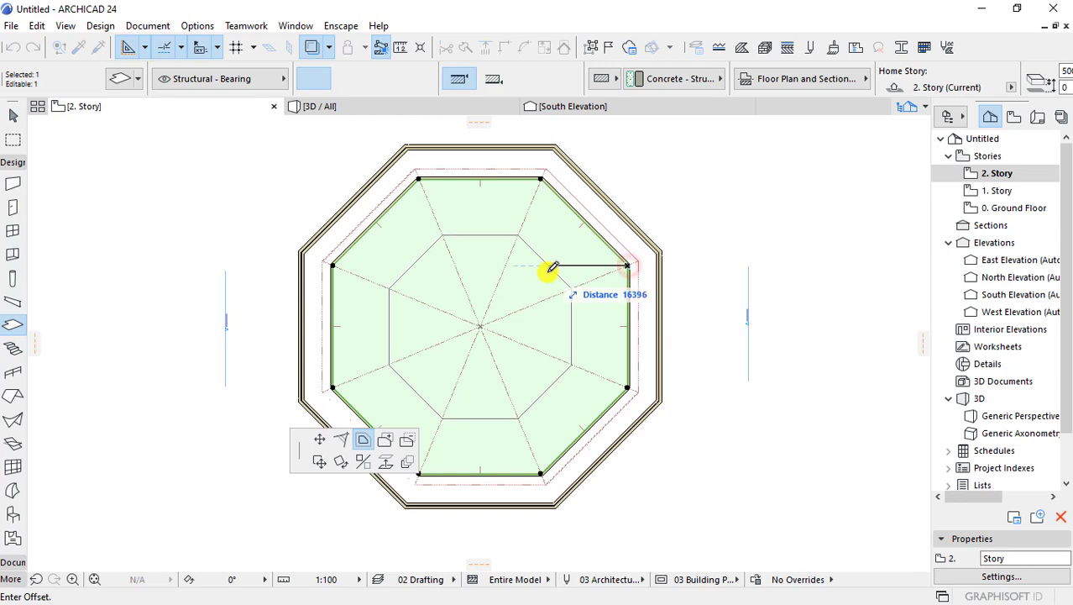
text(2000)
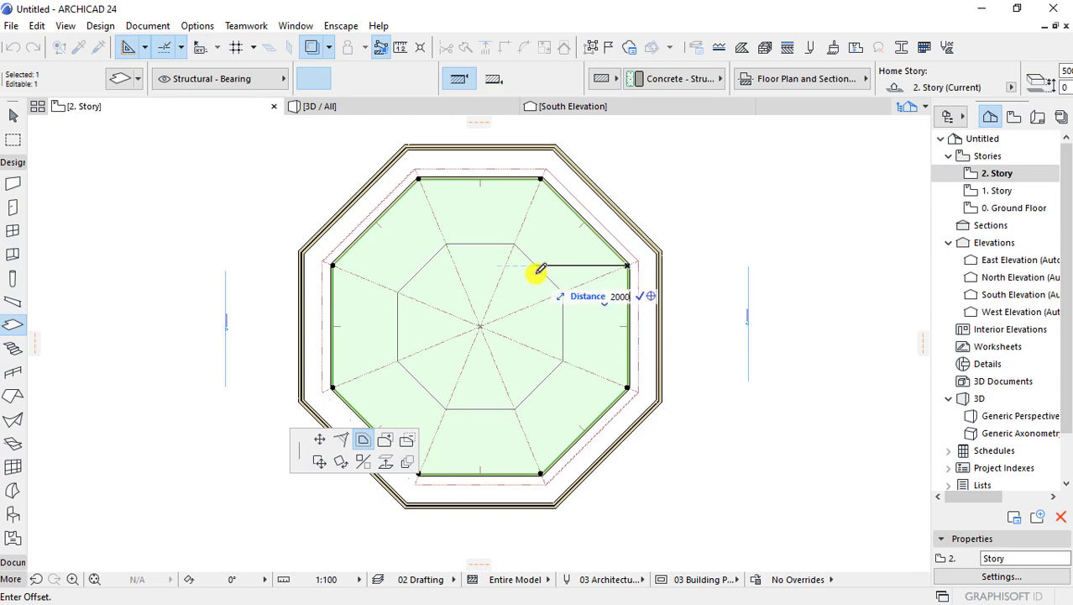
key(Return)
click(754, 308)
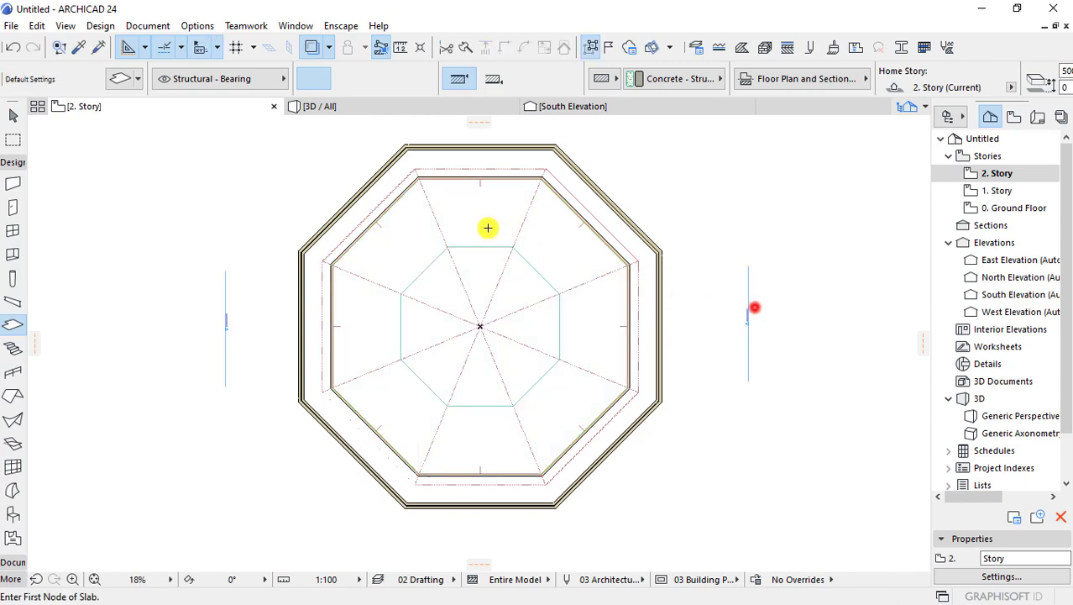
- Offset all roof edges inward to open the roof's centre, then view the building in 3D
click(400, 109)
key(F2)
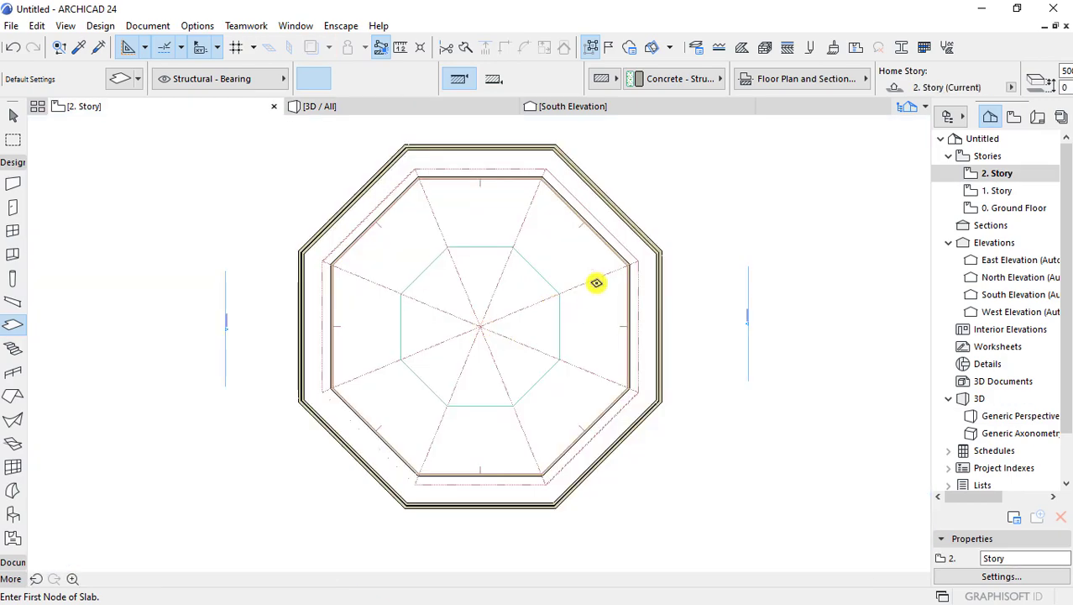
shift+click(597, 274)
click(637, 263)
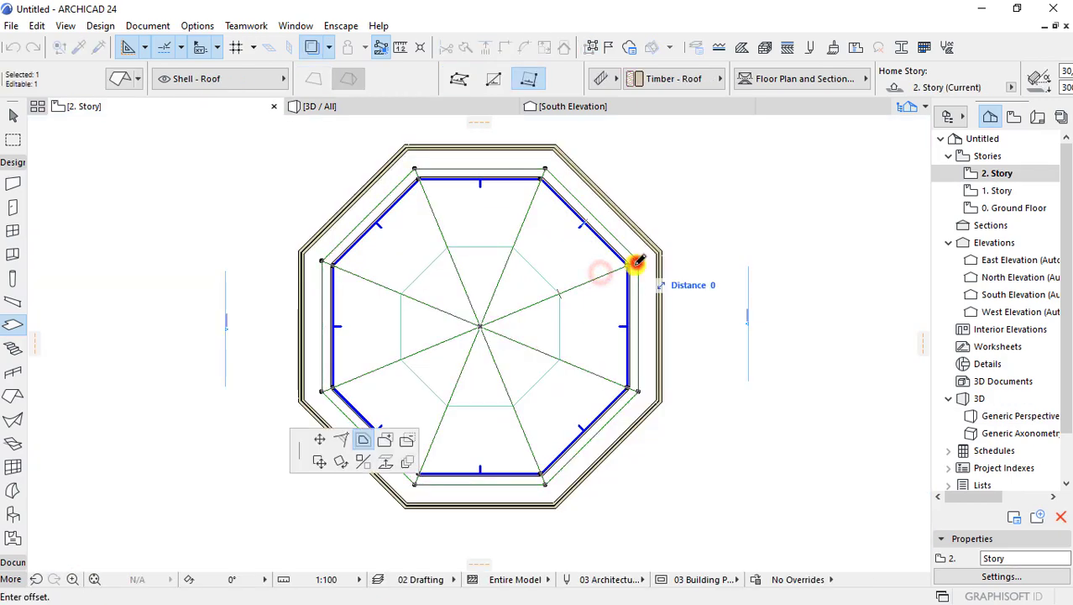
click(410, 437)
click(556, 325)
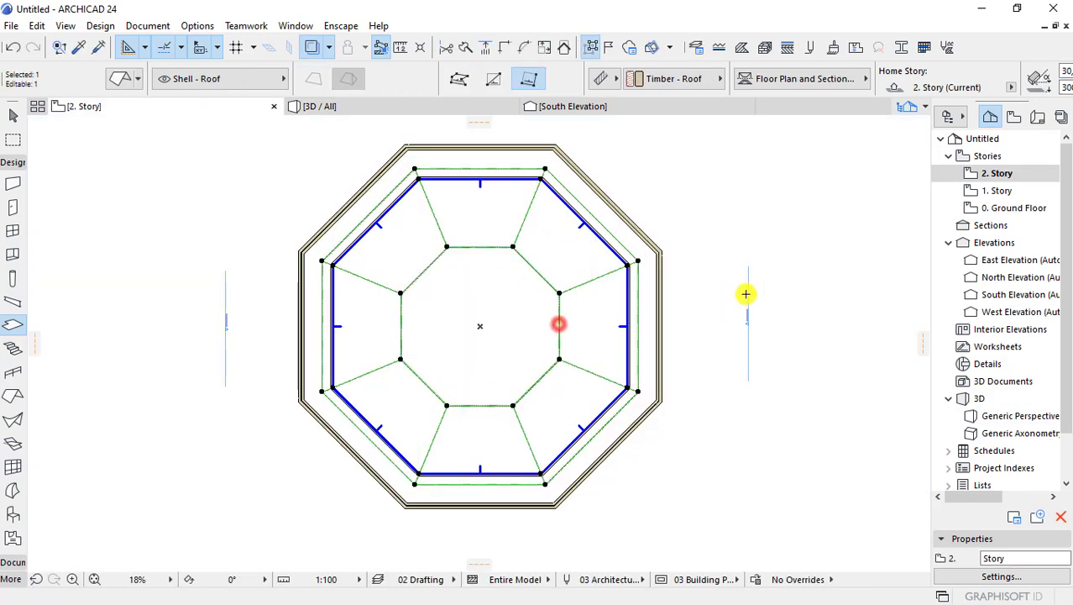
click(805, 283)
click(347, 103)
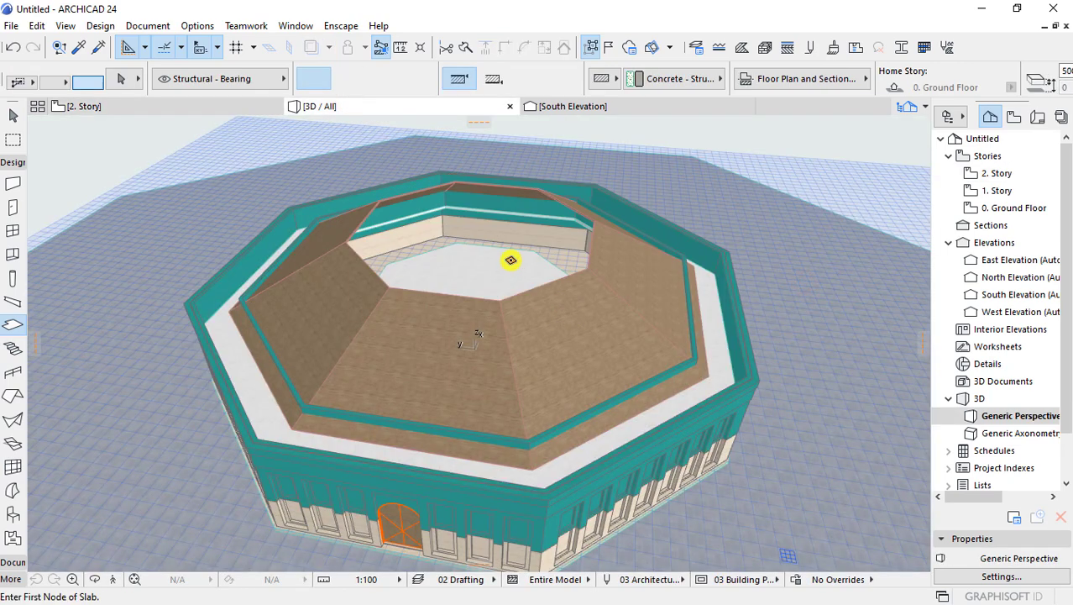
- Move the inner outline of the roof opening into place to close it
shift+click(511, 260)
key(ctrl+d)
click(496, 376)
click(501, 297)
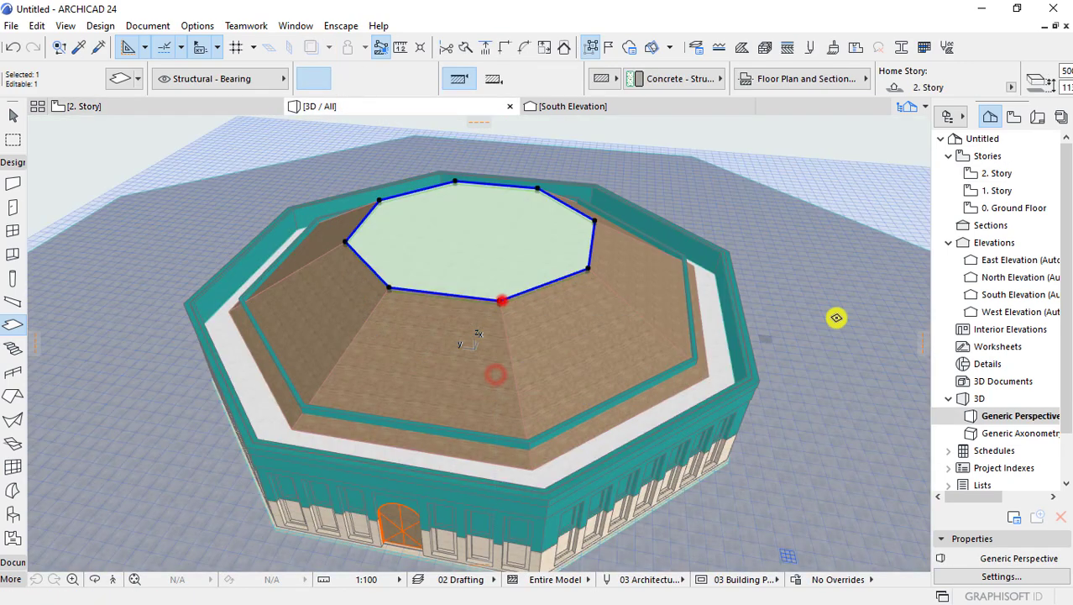
shift+middle_drag(508, 297, 541, 226)
scroll(543, 223, down, 2)
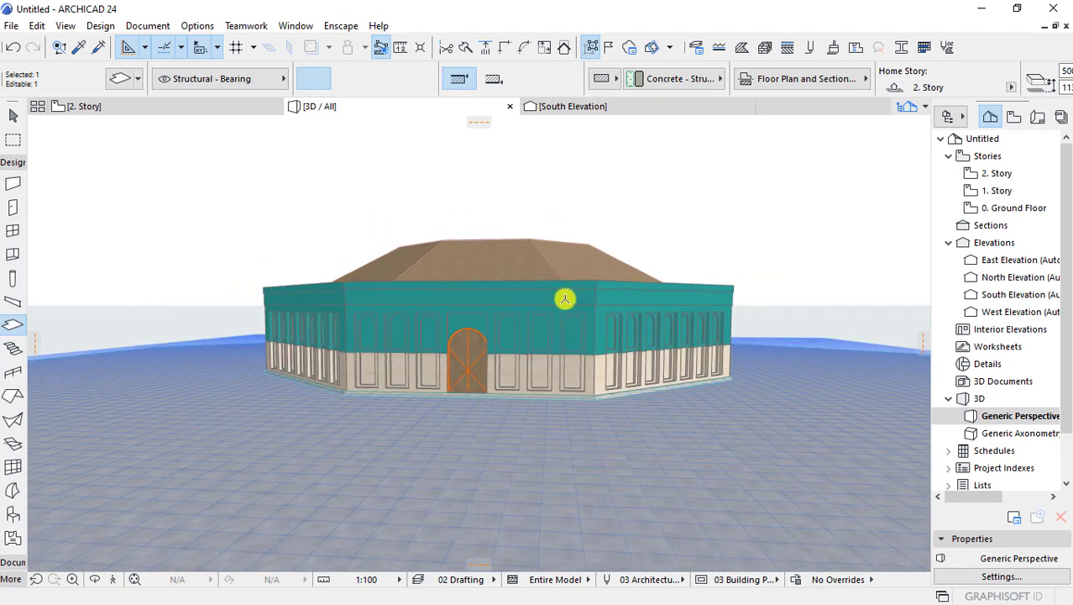
scroll(563, 298, down, 3)
scroll(532, 266, up, 2)
scroll(532, 283, up, 5)
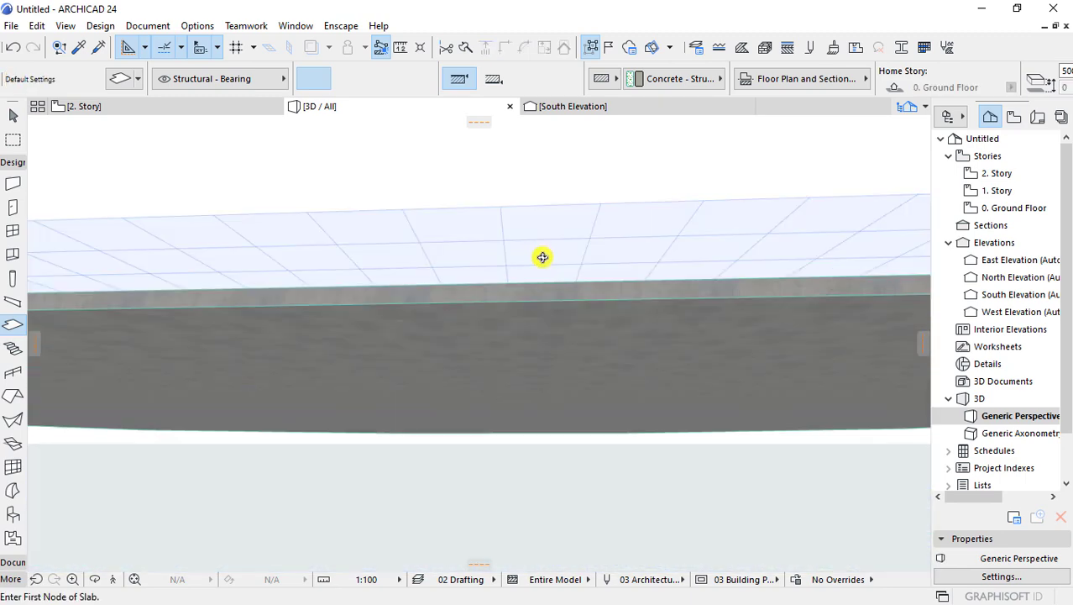
scroll(542, 256, down, 4)
- Set the roof pitch to 15° in the roof settings
click(544, 282)
double_click(544, 282)
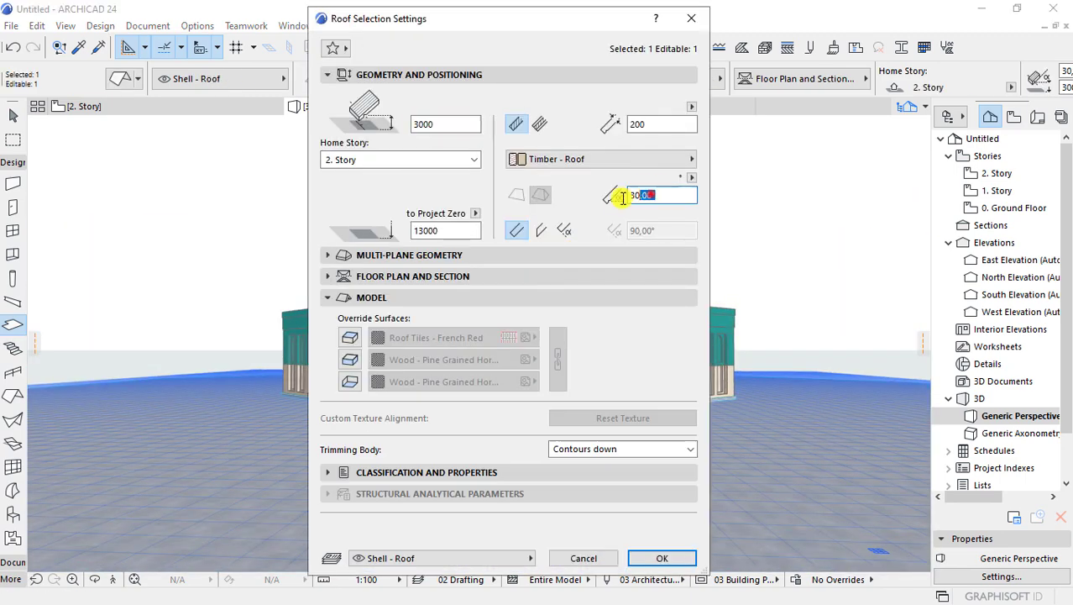
key(Return)
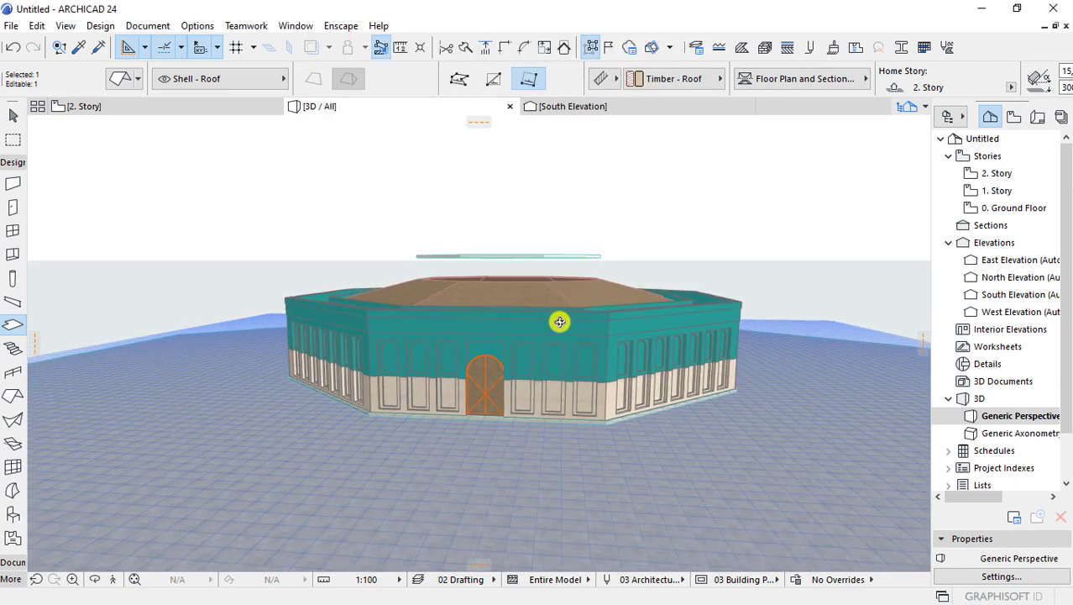
key(Escape)
- Lower the slab floating above the roof down onto the roof top
scroll(557, 267, up, 3)
shift+click(527, 215)
key(ctrl+d)
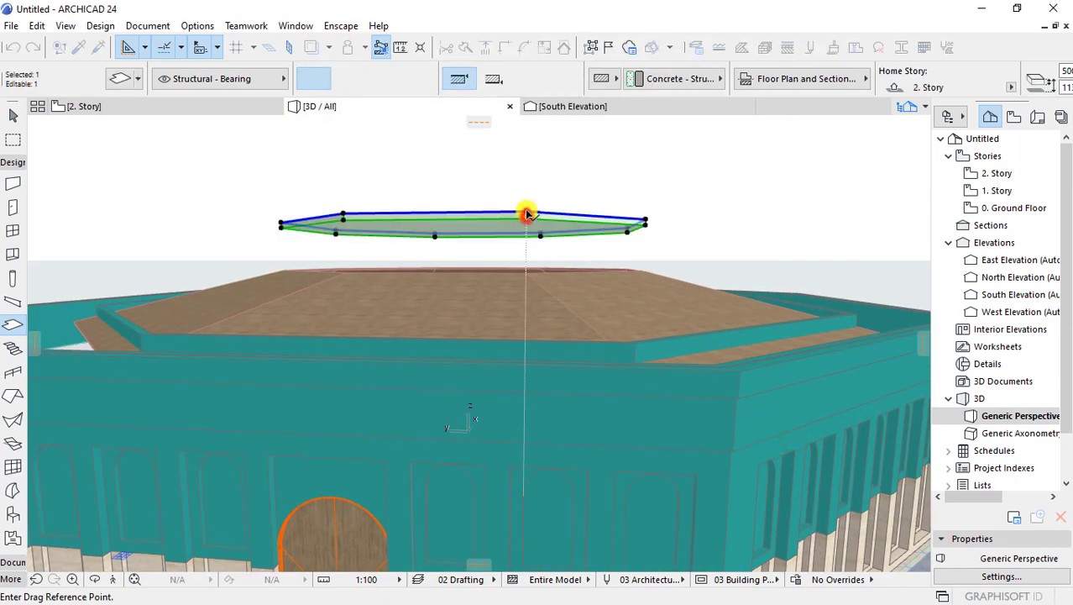
click(528, 210)
click(525, 275)
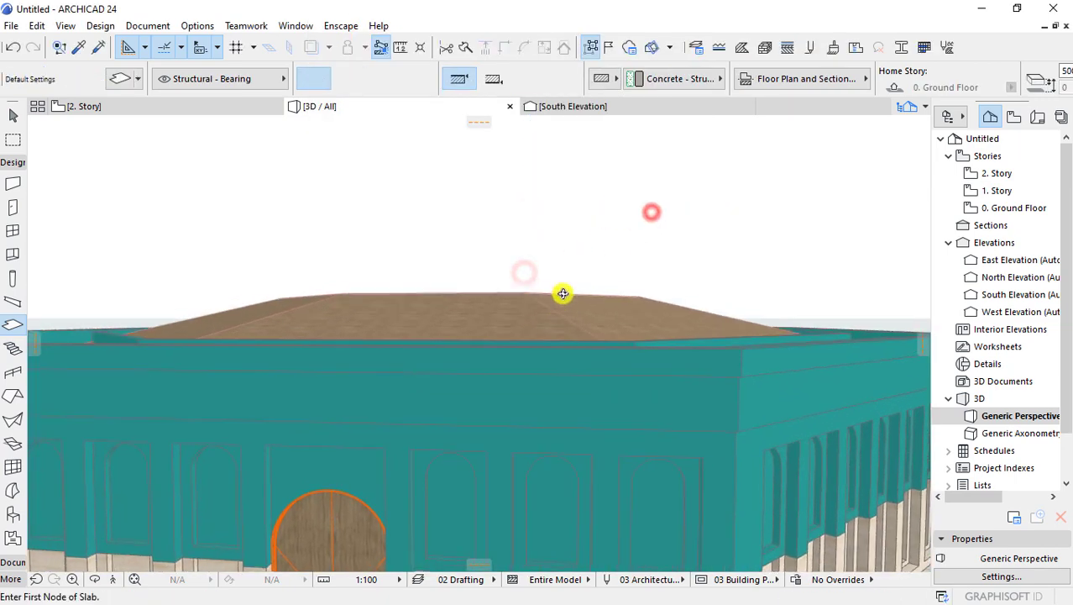
- Change the top octagonal slab's thickness with the pet palette offset
scroll(561, 293, down, 5)
mouse_move(577, 286)
shift+middle_down()
mouse_move(529, 405)
mouse_move(515, 377)
shift+middle_up()
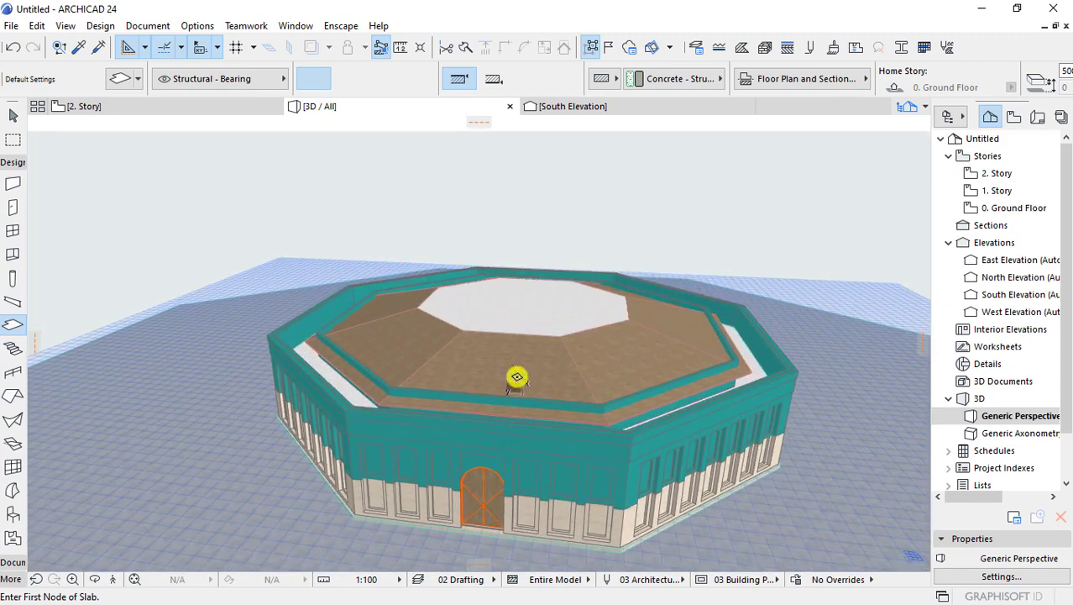
scroll(514, 377, up, 2)
click(544, 309)
scroll(546, 309, up, 3)
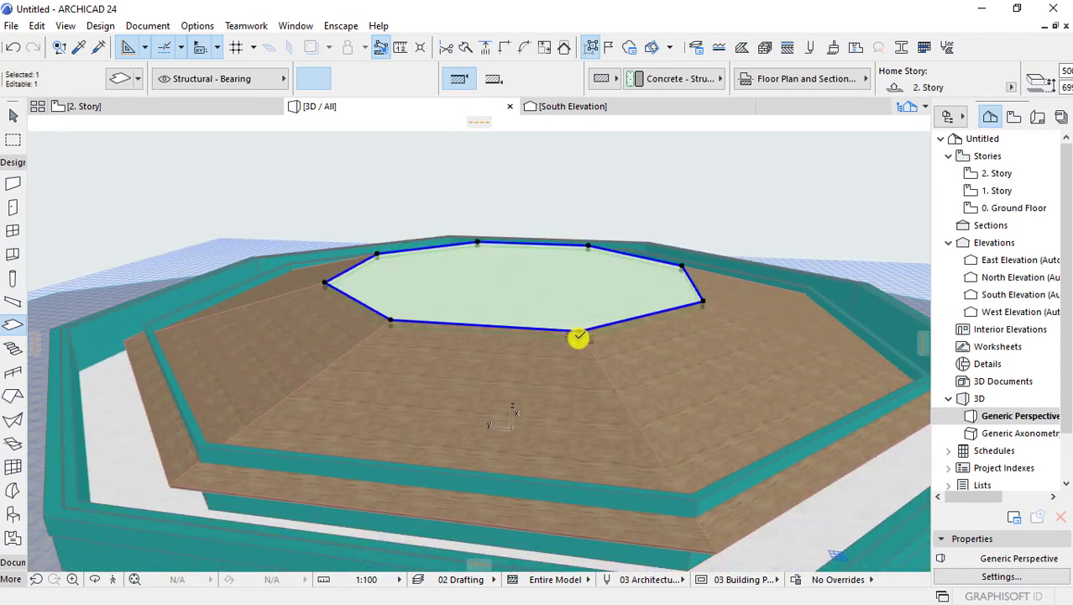
click(579, 336)
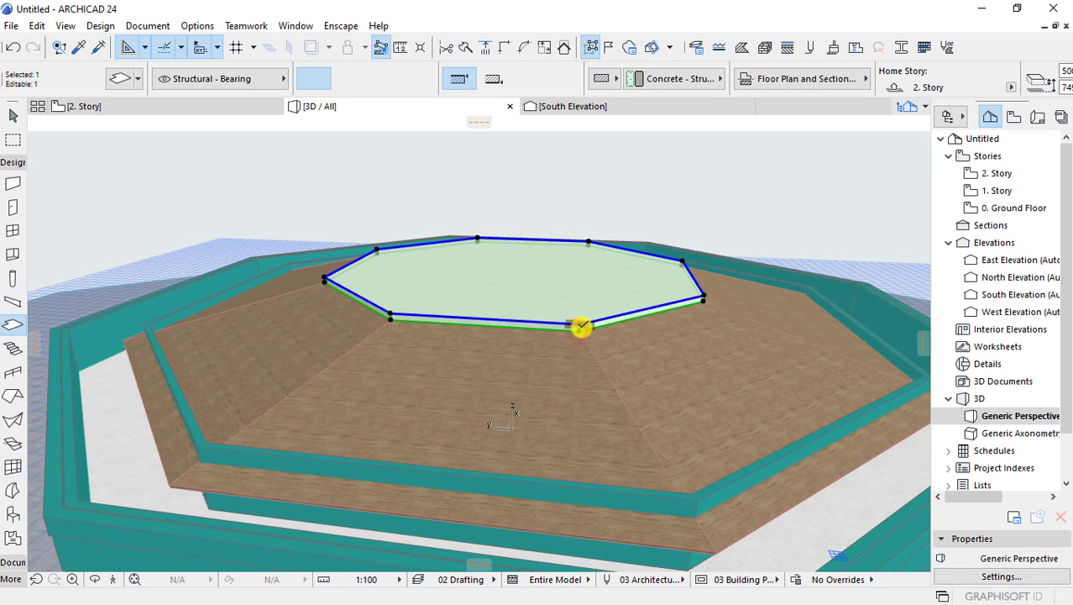
click(581, 327)
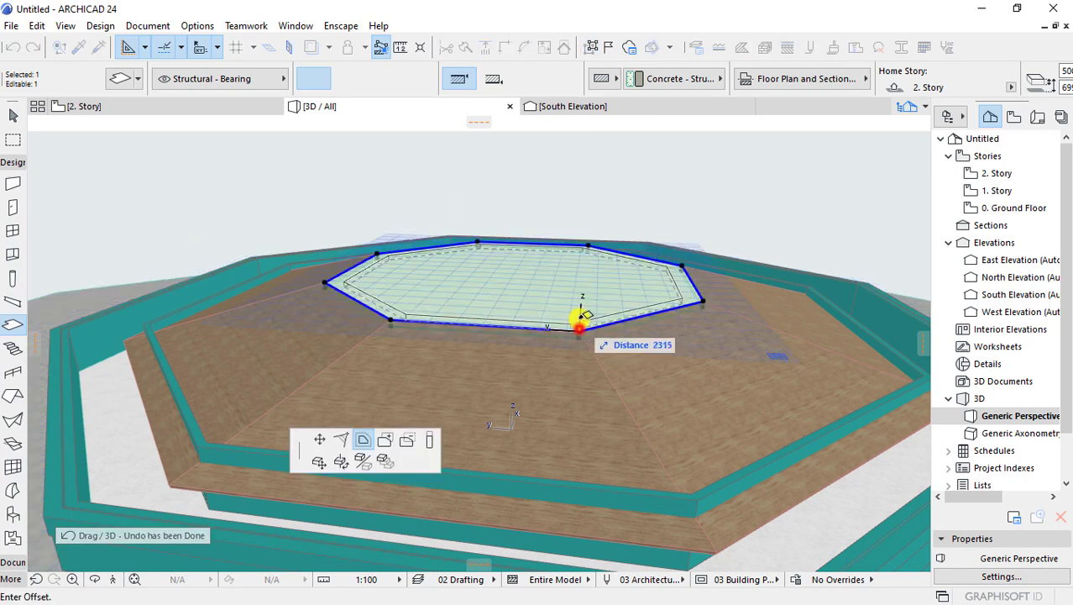
click(428, 441)
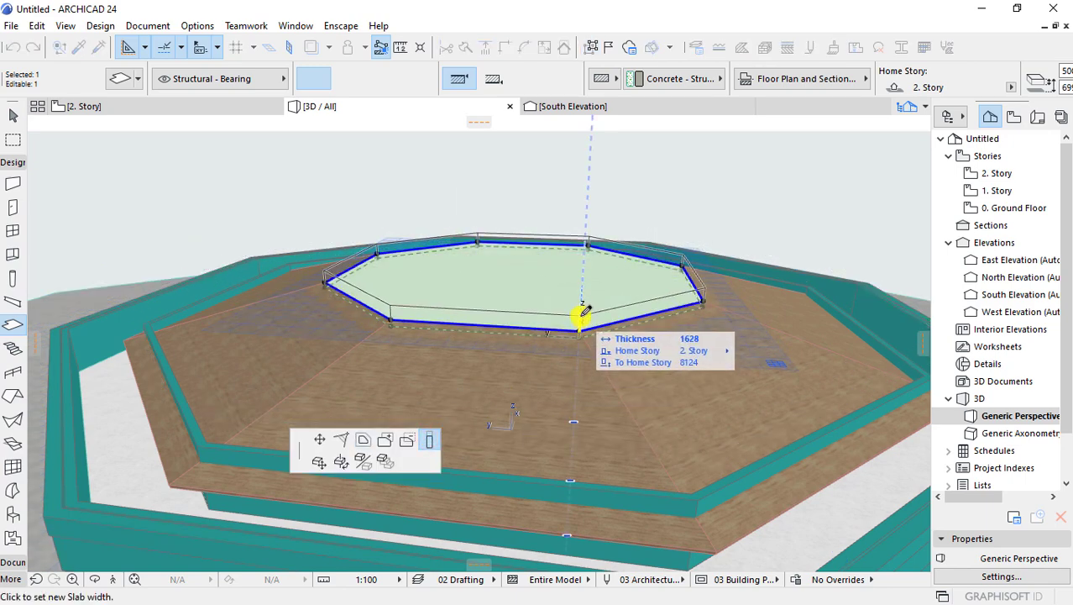
text(1)
key(Return)
- Check the slab from a low side view, deselect it, and go to the 2. Story plan
mouse_move(666, 367)
shift+middle_down()
mouse_move(541, 348)
mouse_move(562, 302)
mouse_move(573, 331)
shift+middle_up()
scroll(578, 319, up, 2)
shift+click(580, 318)
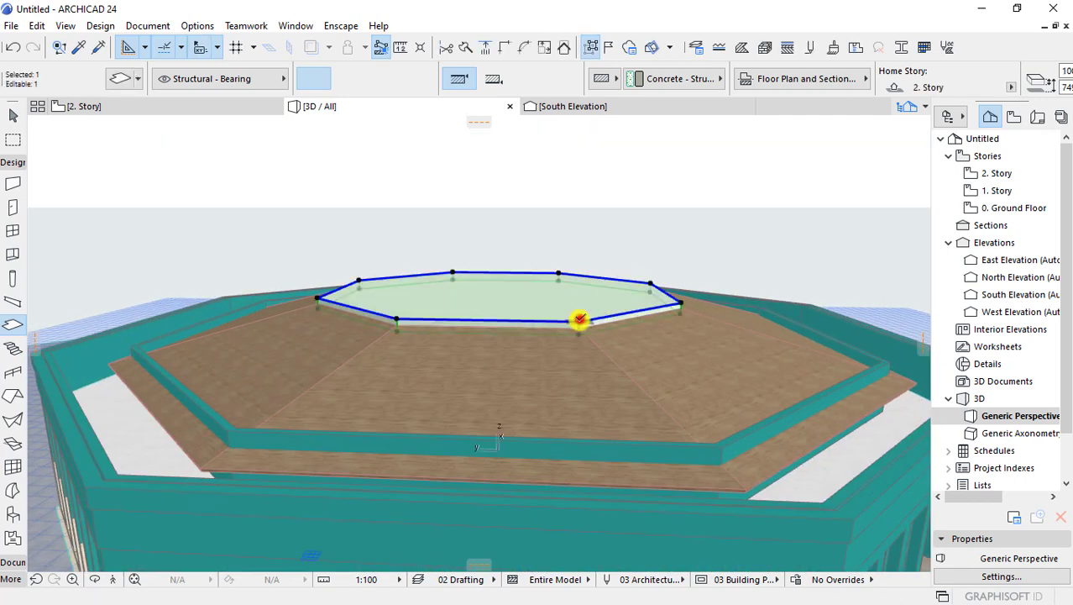
click(669, 384)
scroll(554, 326, down, 1)
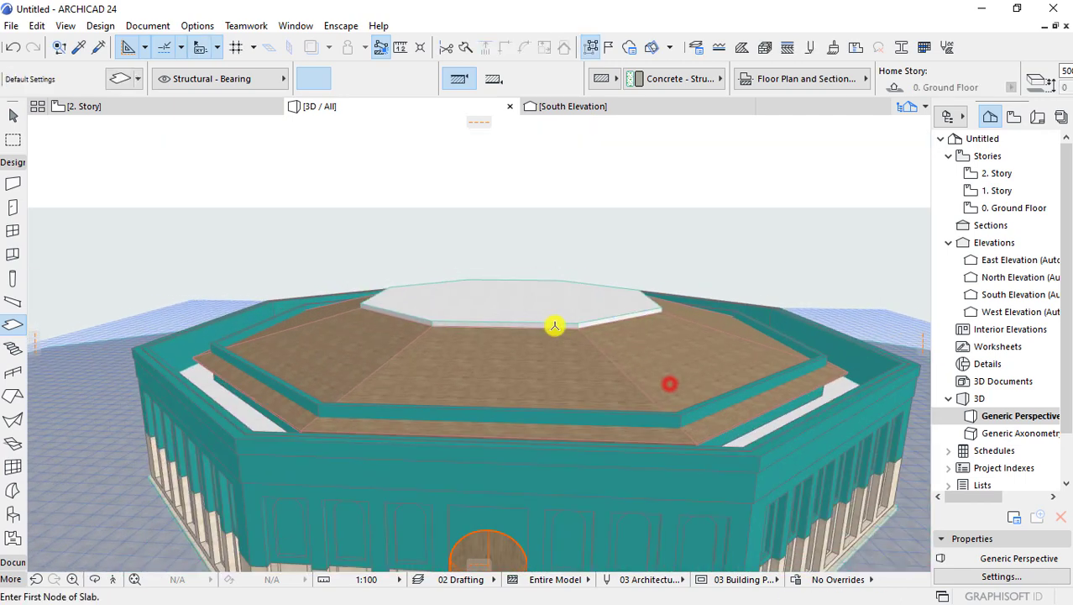
key(F2)
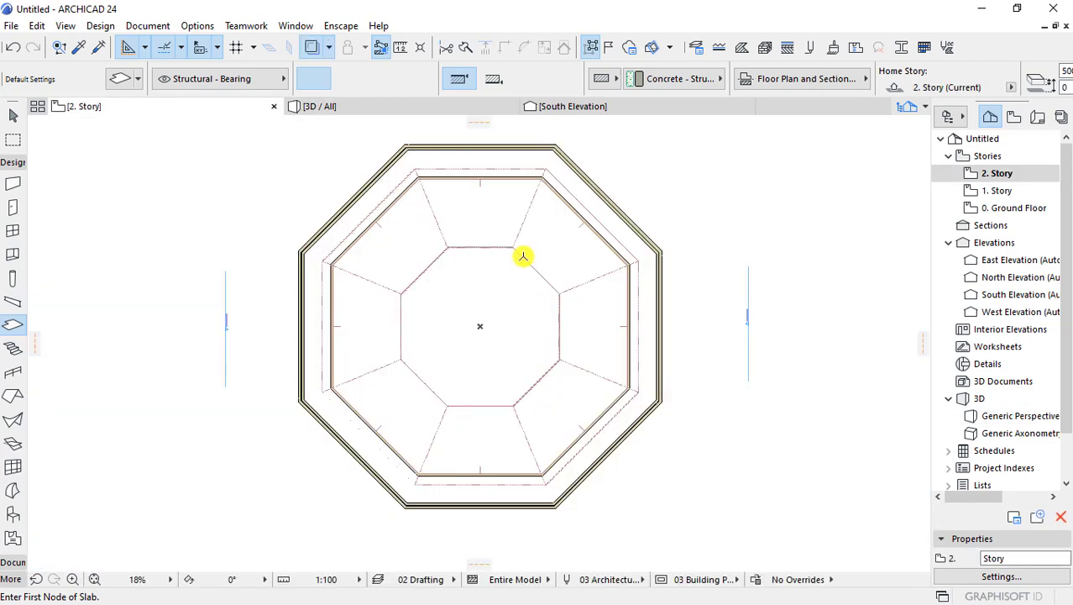
- Inspect the upper octagonal slab in 3D, then return to the 2. Story plan with the Wall tool
scroll(522, 256, down, 1)
scroll(498, 311, up, 1)
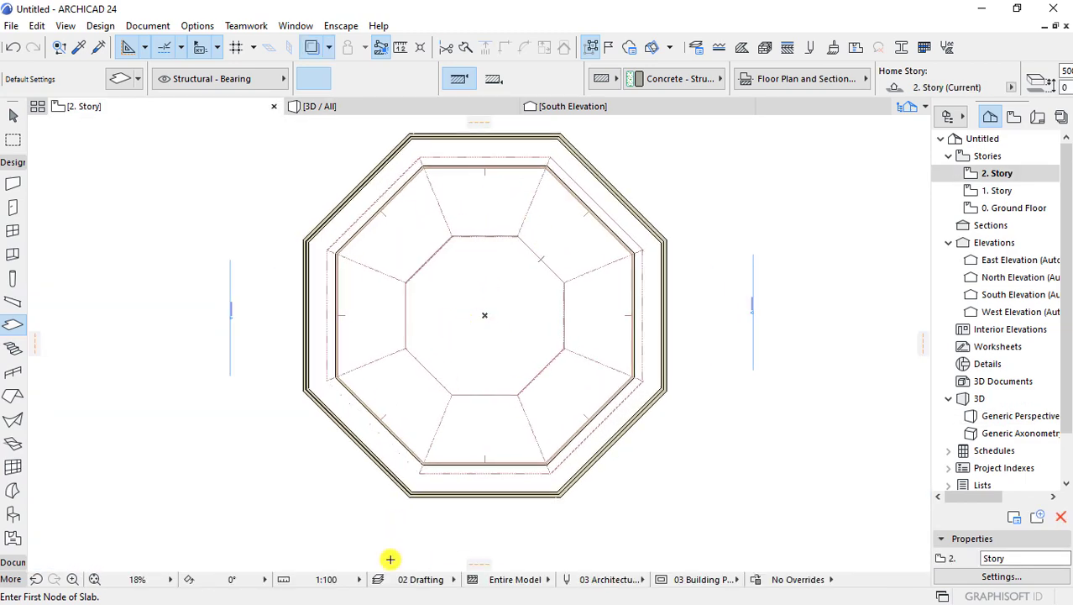
key(super)
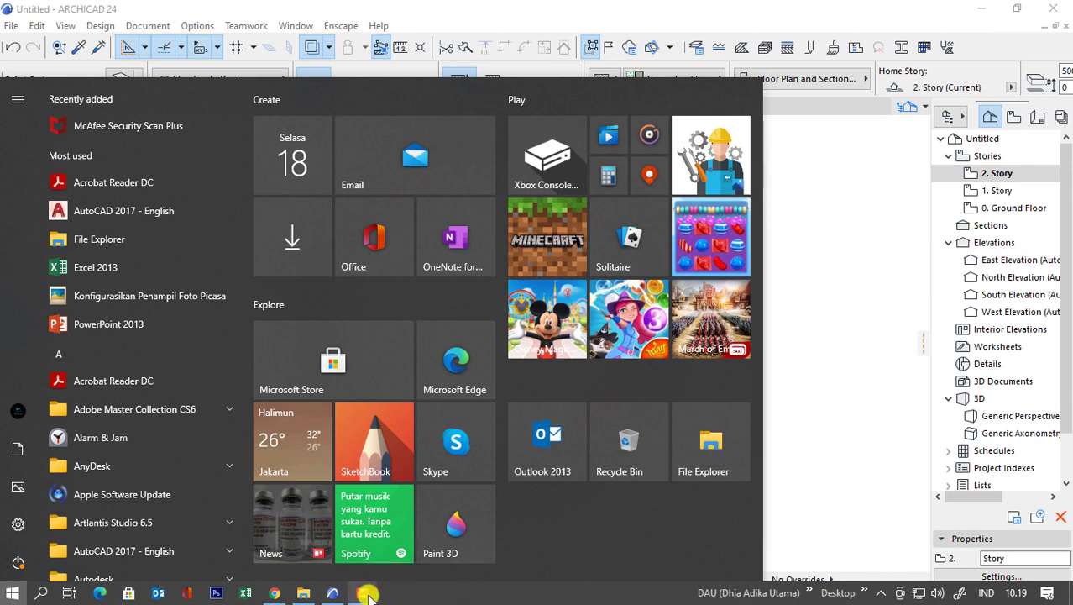
click(368, 594)
scroll(489, 240, up, 1)
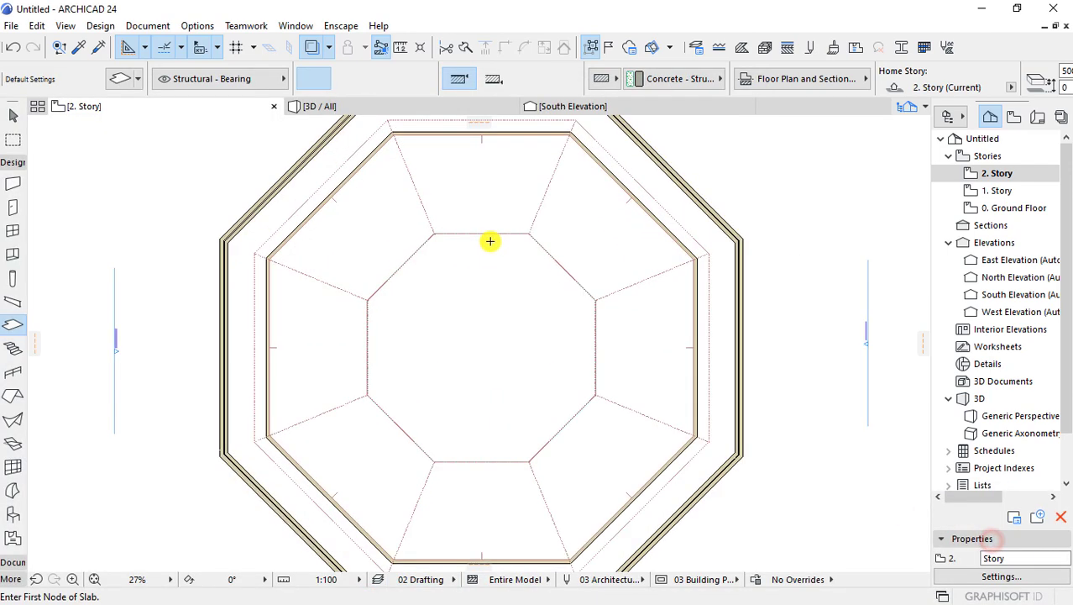
scroll(481, 221, up, 1)
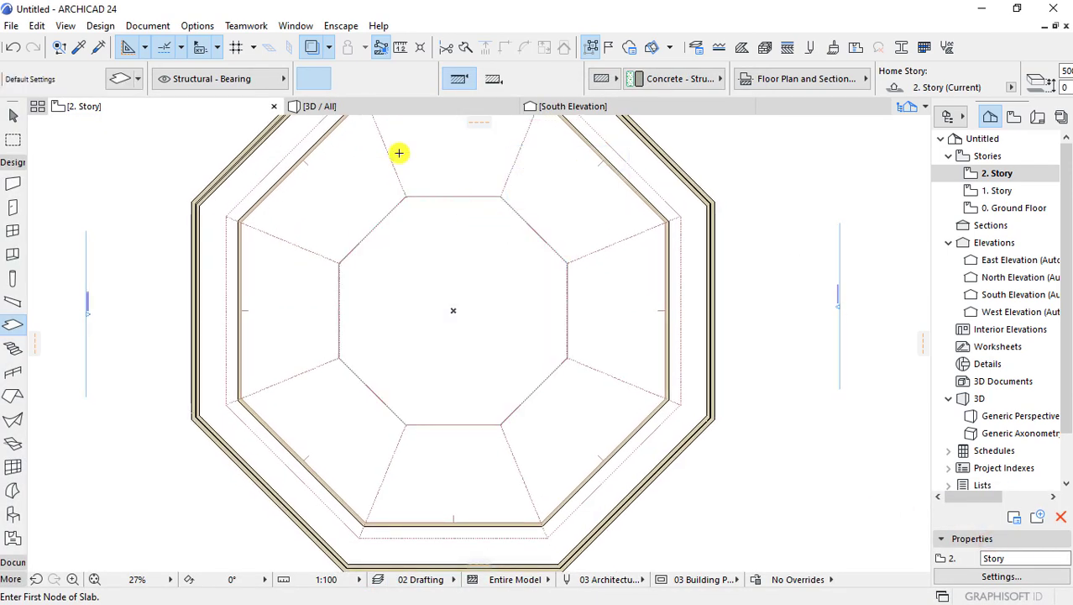
click(369, 107)
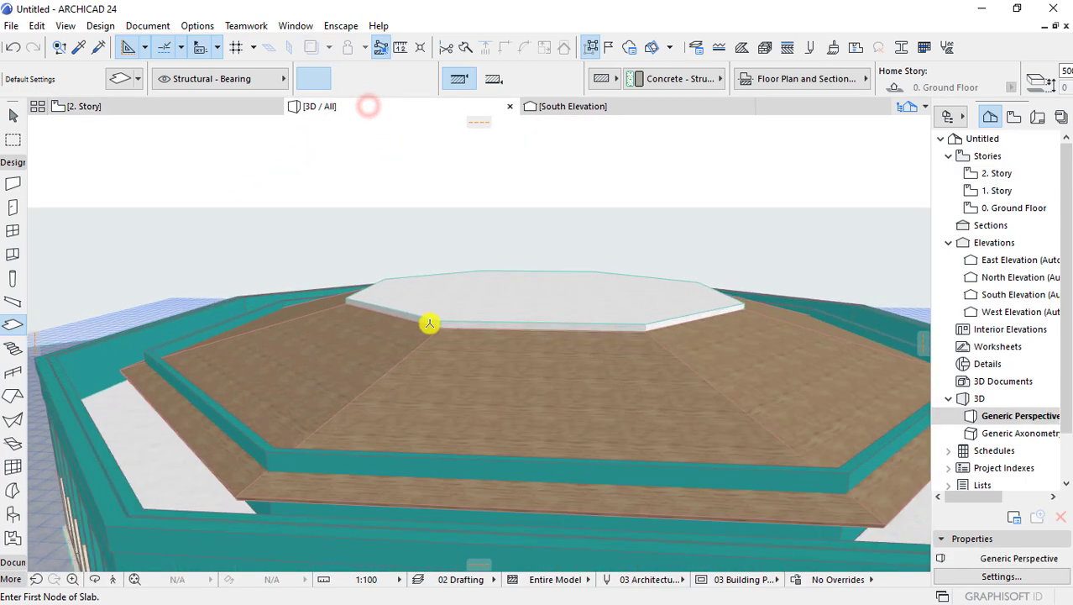
click(441, 321)
click(440, 318)
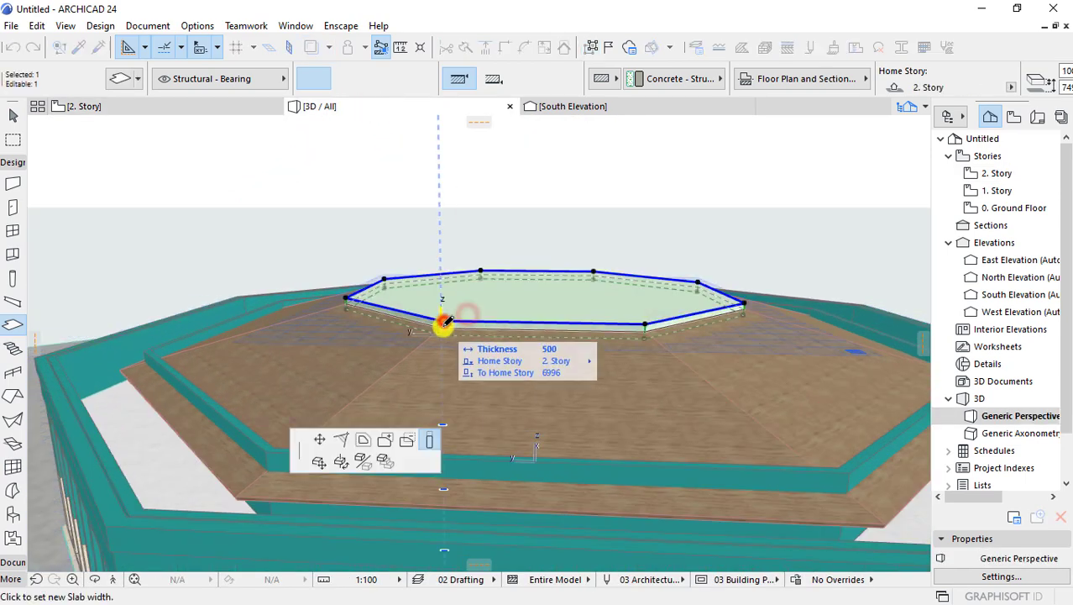
click(467, 221)
key(F2)
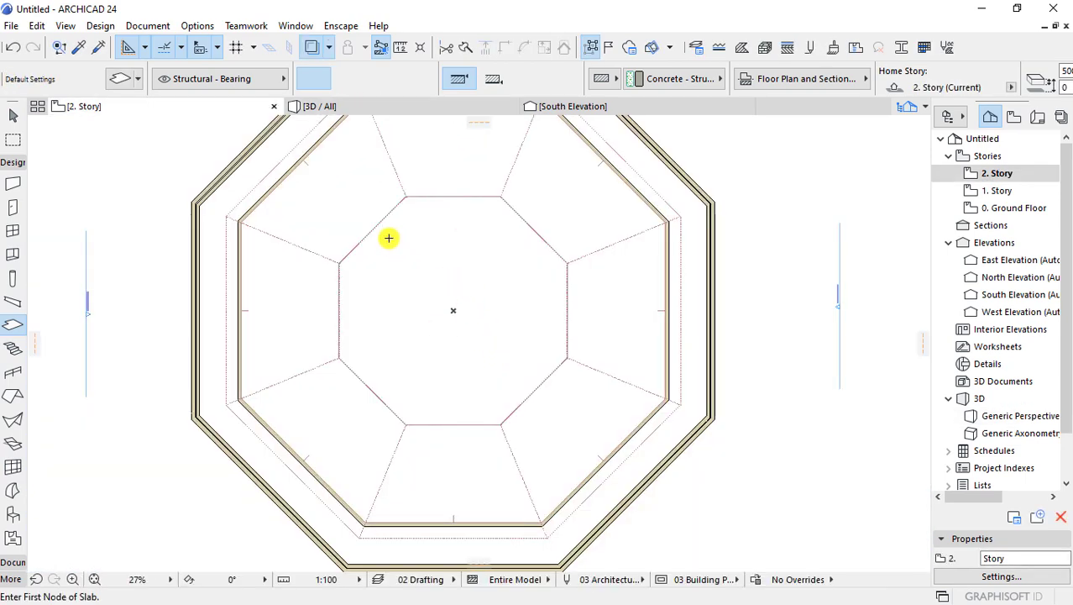
click(13, 185)
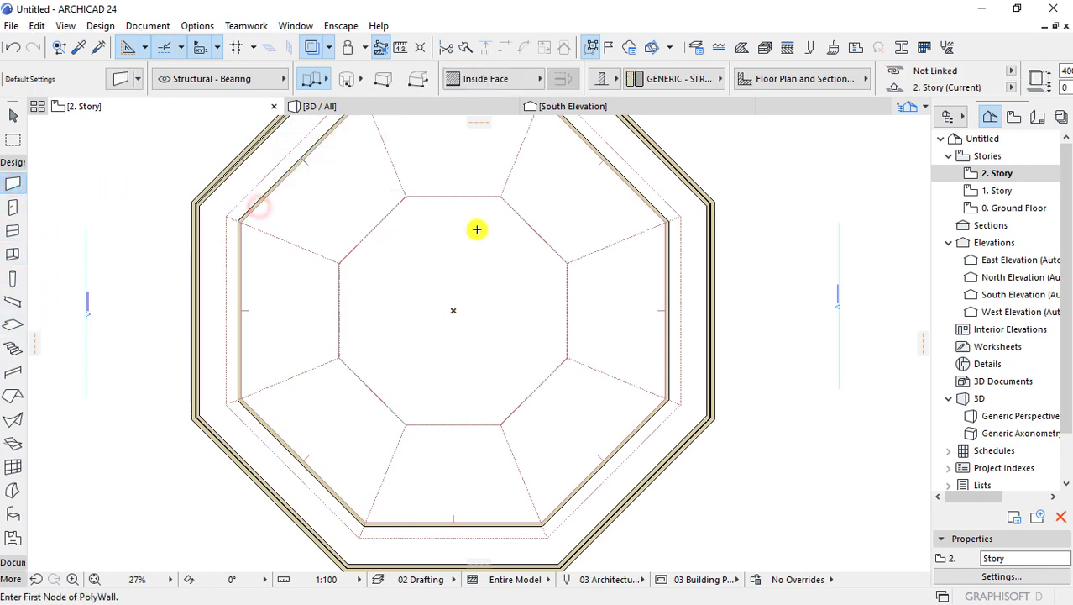
- Draw a wall across the inner octagon and curve it into an upward half circle
click(567, 310)
click(338, 311)
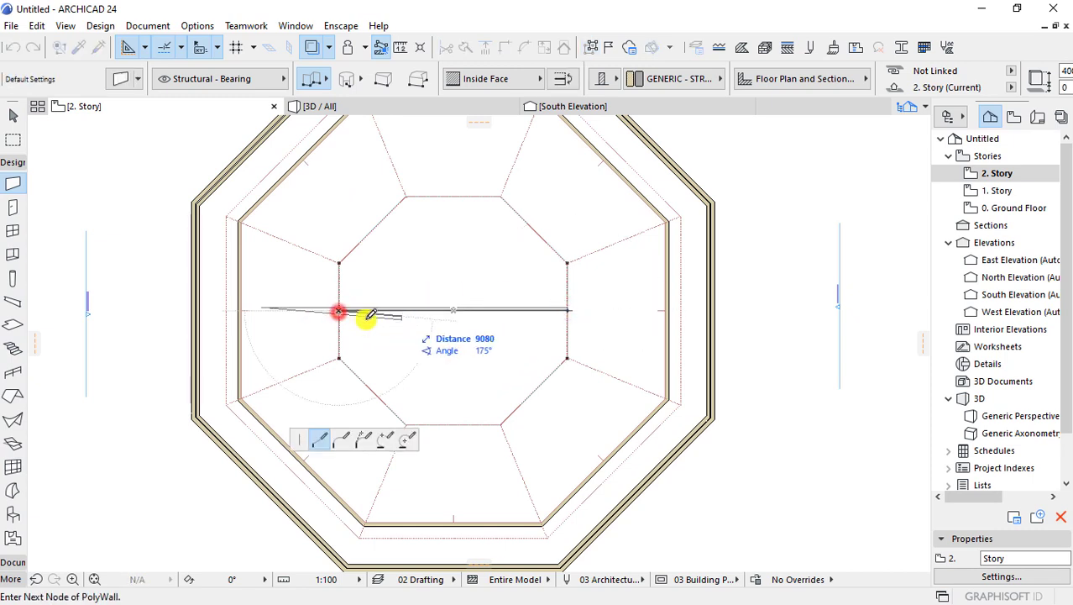
click(339, 310)
click(419, 310)
click(426, 311)
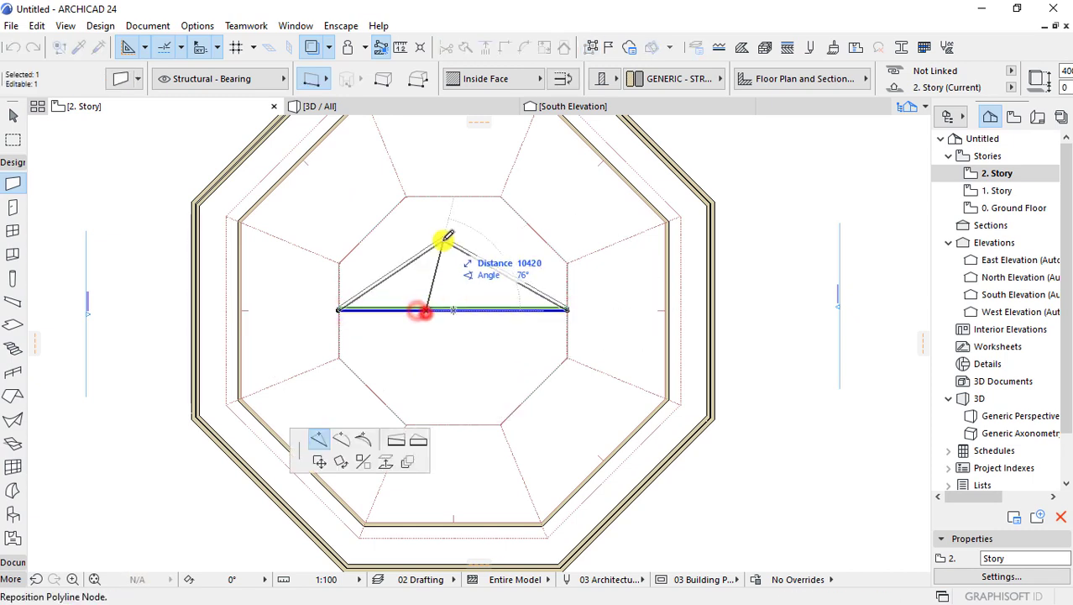
click(341, 438)
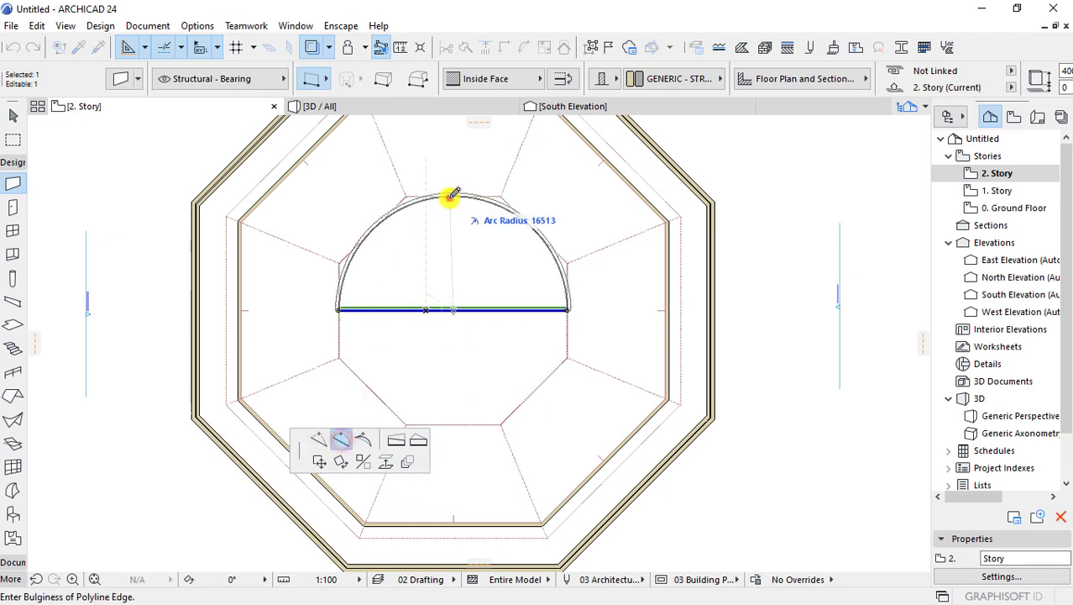
click(450, 199)
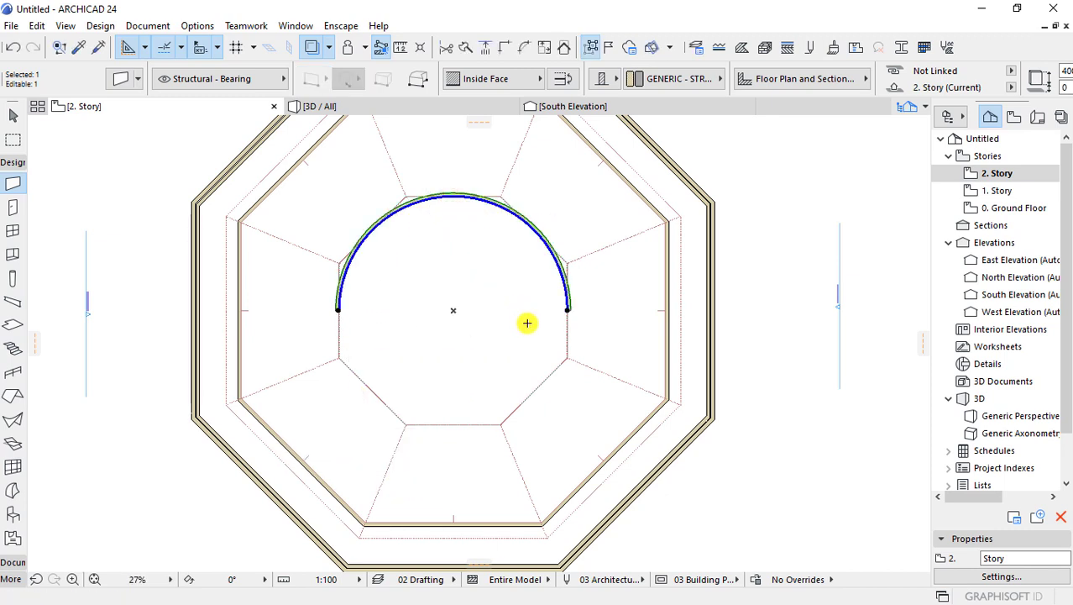
- Mirror a copy of the semicircular wall to complete the circle
click(568, 311)
click(453, 310)
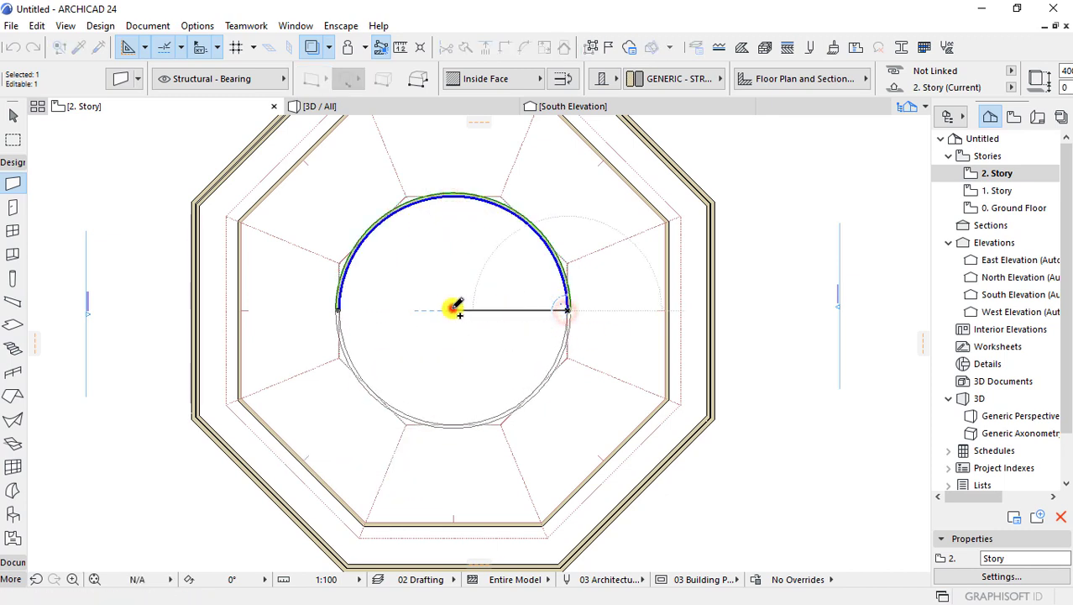
key(ctrl+z)
key(ctrl+shift+z)
- Open the hipped roof's settings from the 3D view
click(455, 247)
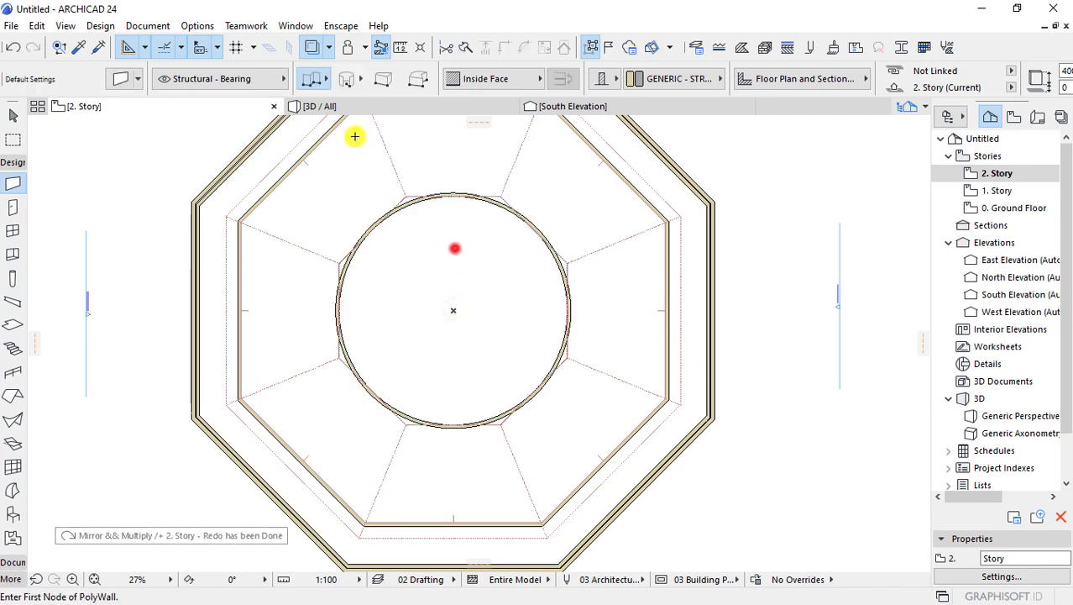
click(358, 105)
scroll(506, 326, up, 2)
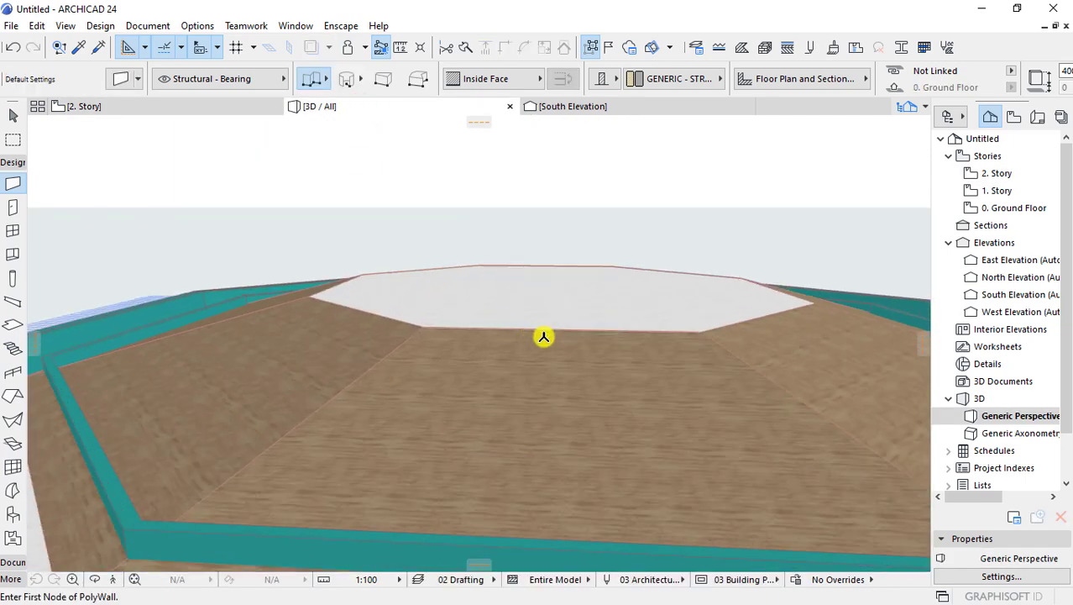
scroll(544, 335, up, 2)
scroll(456, 247, up, 2)
mouse_move(511, 347)
middle_down()
mouse_move(485, 190)
mouse_move(523, 300)
mouse_move(432, 325)
middle_up()
scroll(445, 333, down, 3)
scroll(394, 340, down, 3)
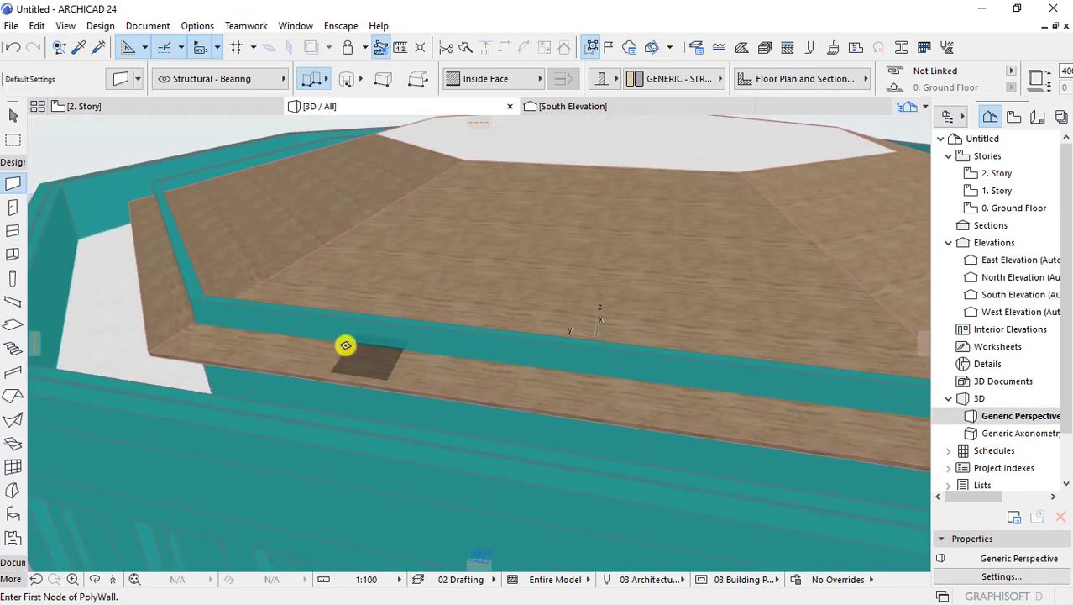
click(331, 244)
double_click(345, 243)
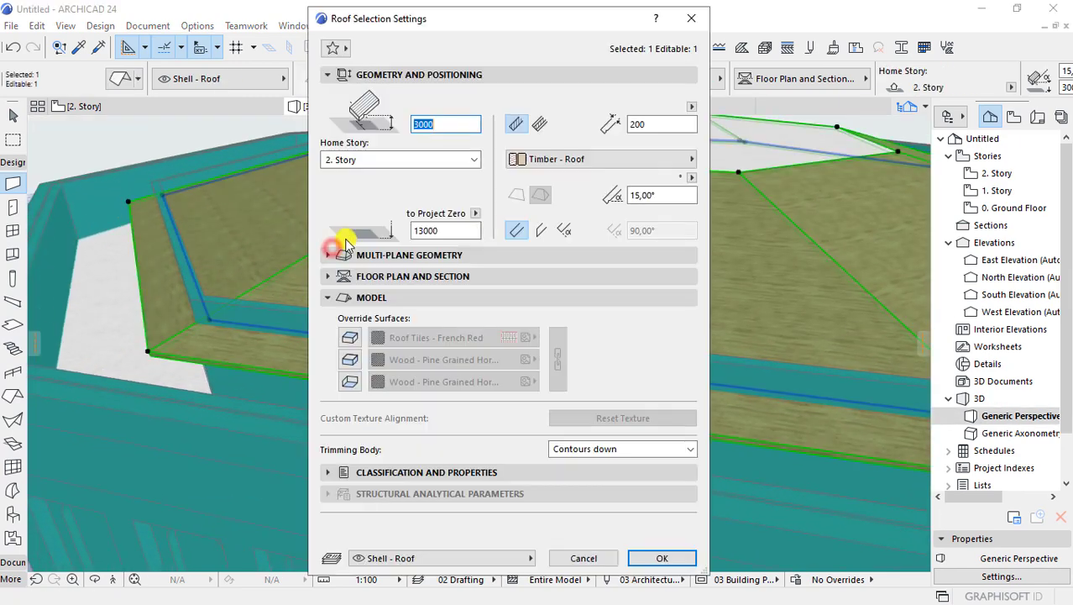
- Override the roof surfaces, setting the top to Roof - Asphalt Shingle Gray
click(349, 337)
click(349, 360)
click(349, 381)
click(508, 337)
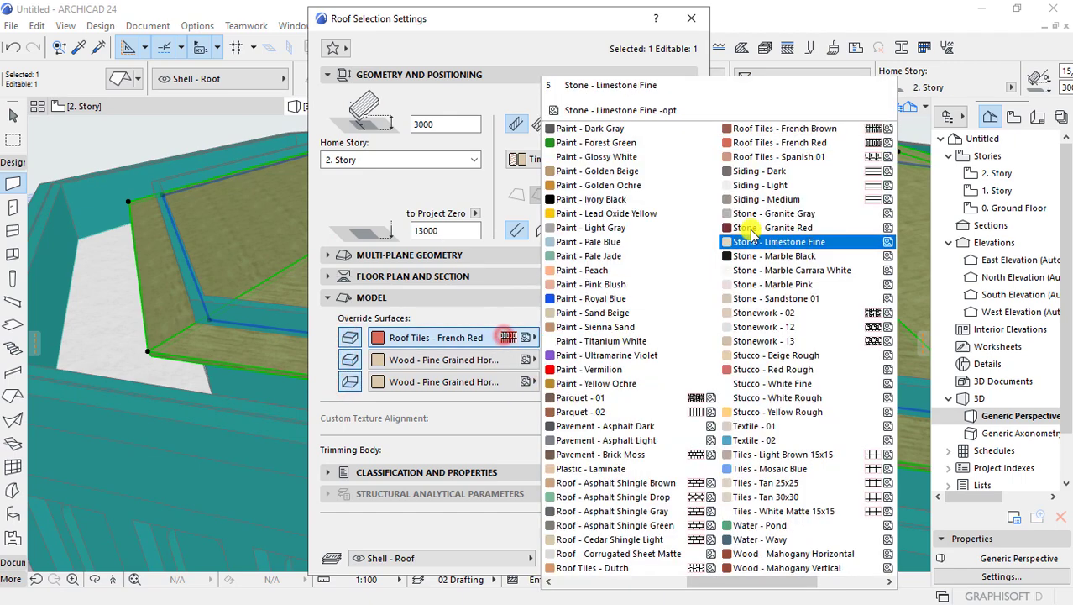
click(665, 512)
click(676, 556)
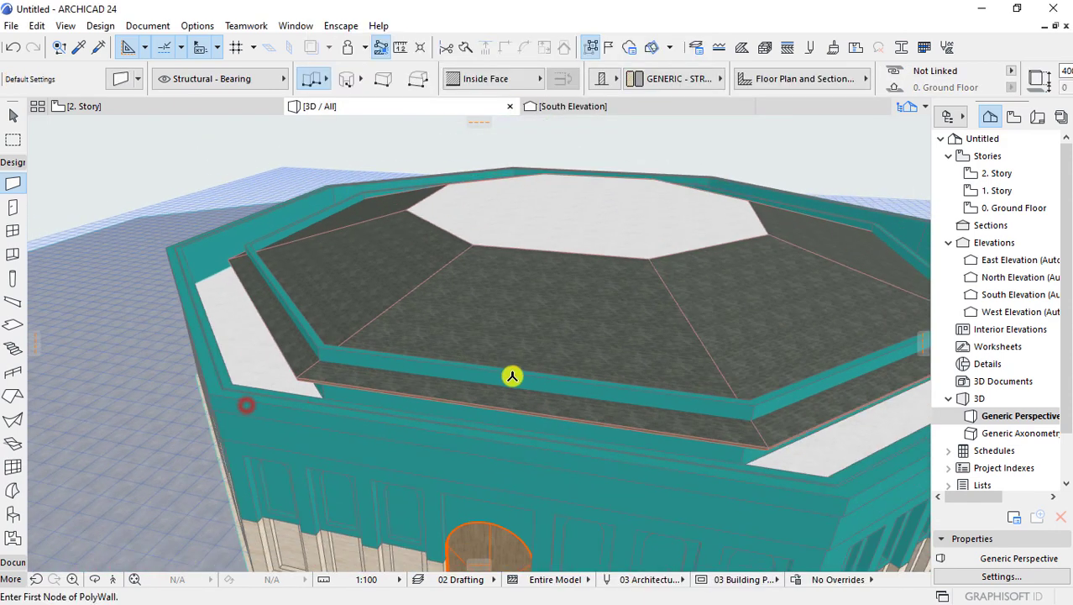
scroll(510, 376, up, 5)
- Move both halves of the circular wall up onto the top slab
shift+click(465, 271)
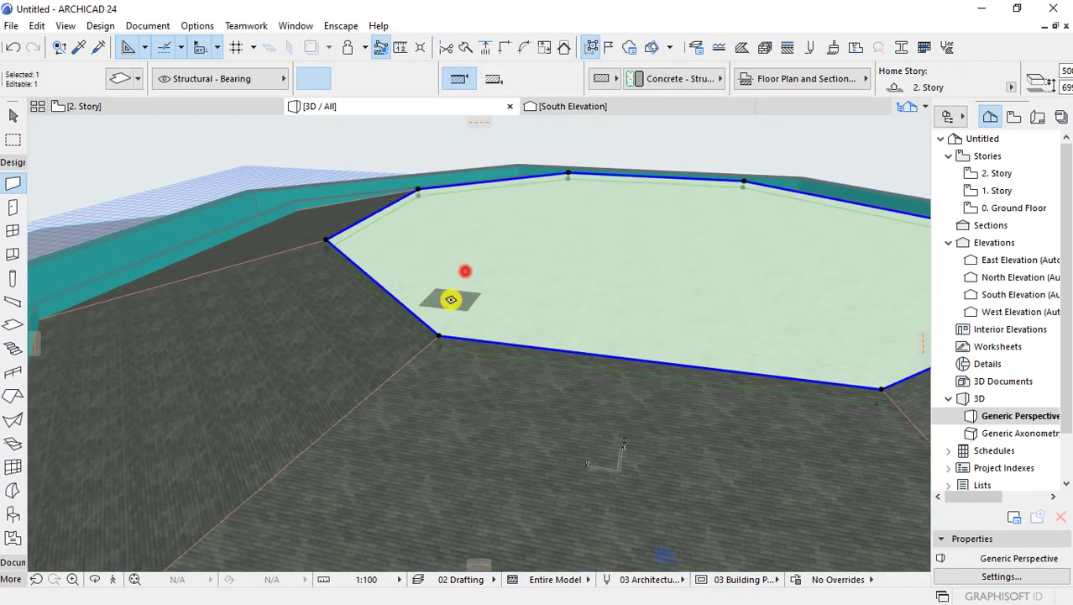
key(Escape)
scroll(504, 353, up, 3)
shift+middle_drag(544, 408, 511, 274)
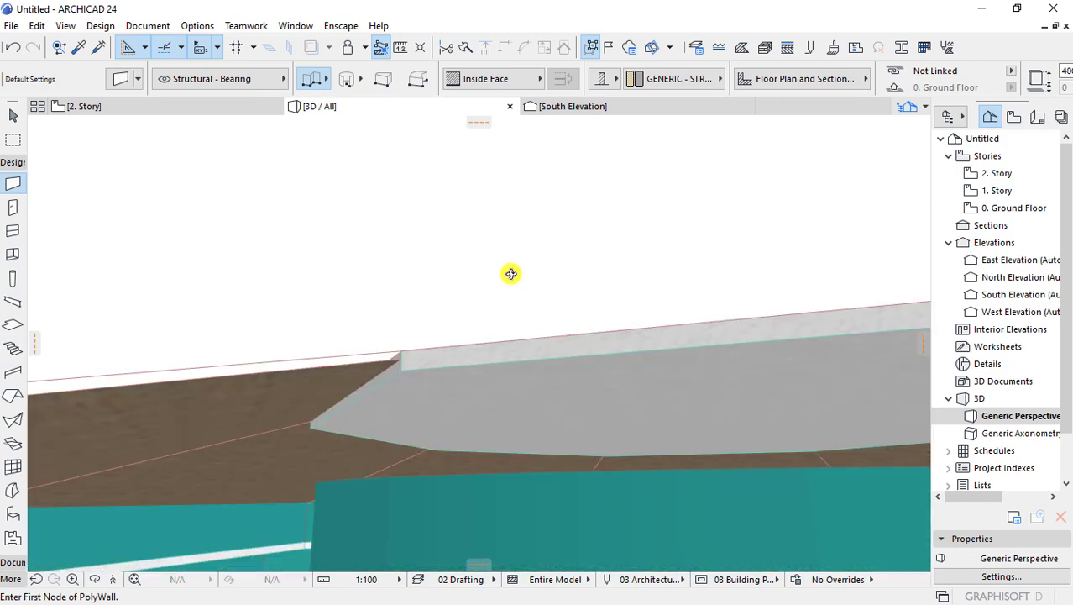
shift+click(395, 495)
shift+click(842, 534)
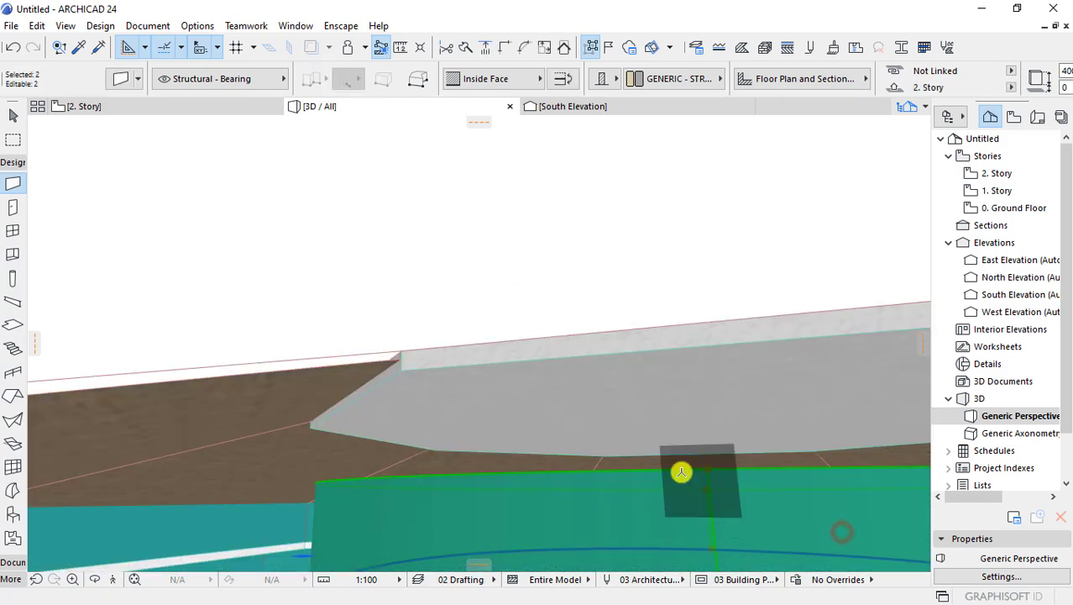
mouse_move(681, 471)
shift+middle_down()
mouse_move(666, 496)
mouse_move(574, 402)
shift+middle_up()
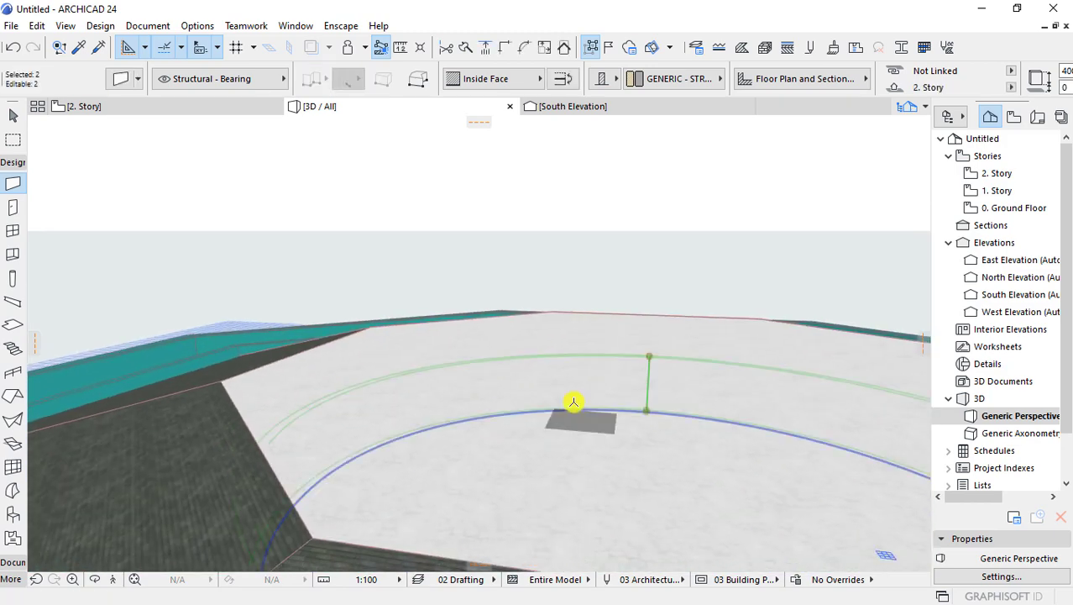
click(649, 410)
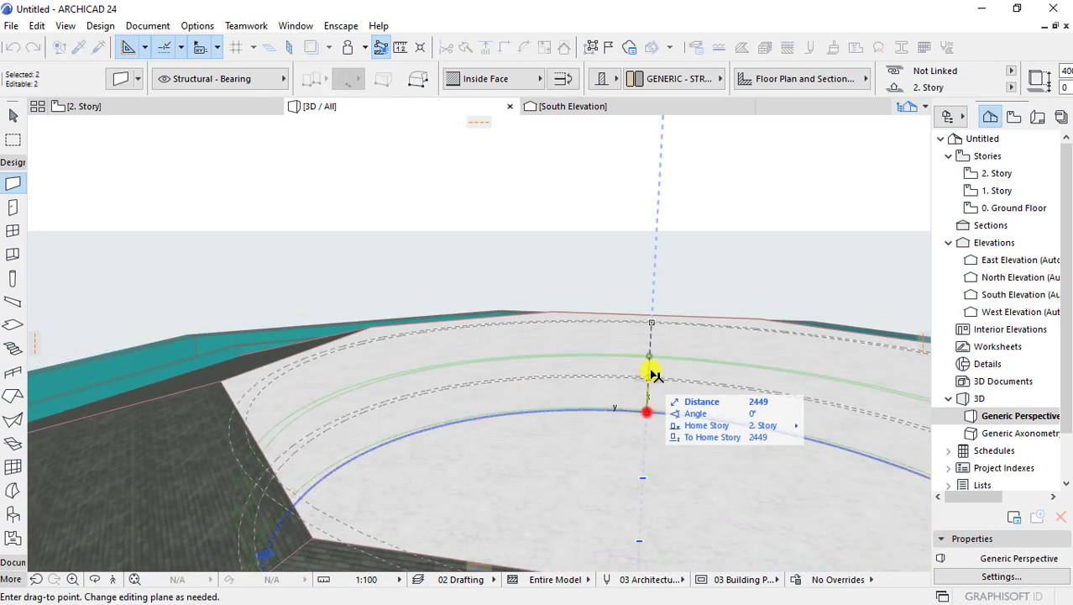
click(375, 328)
mouse_move(444, 240)
shift+middle_down()
mouse_move(500, 307)
mouse_move(532, 307)
mouse_move(529, 415)
mouse_move(574, 347)
shift+middle_up()
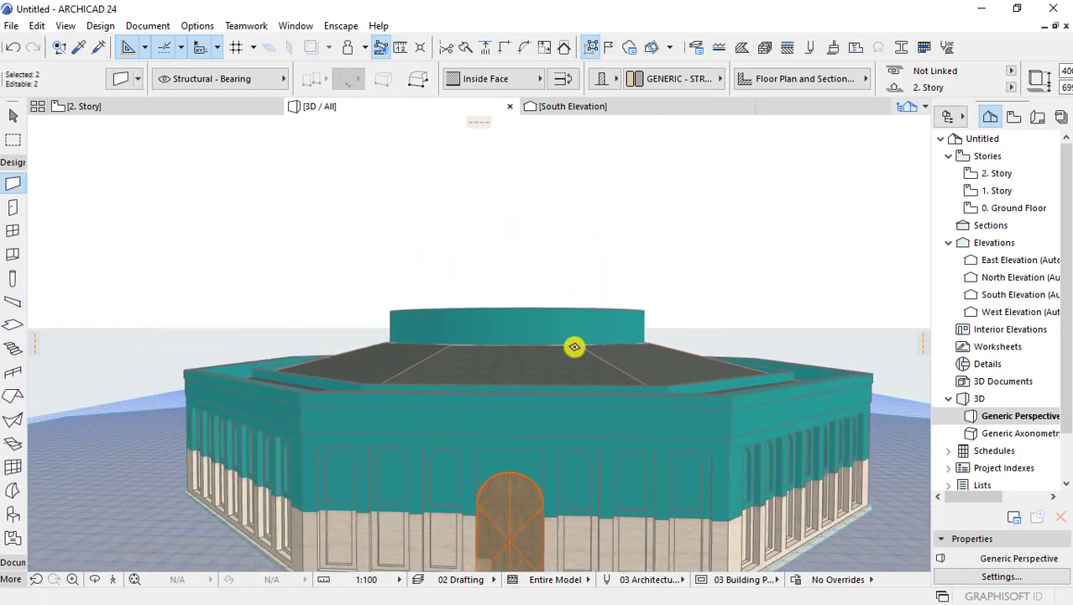
- Elevate the drum wall's top level, entering 0 as the new offset
click(517, 304)
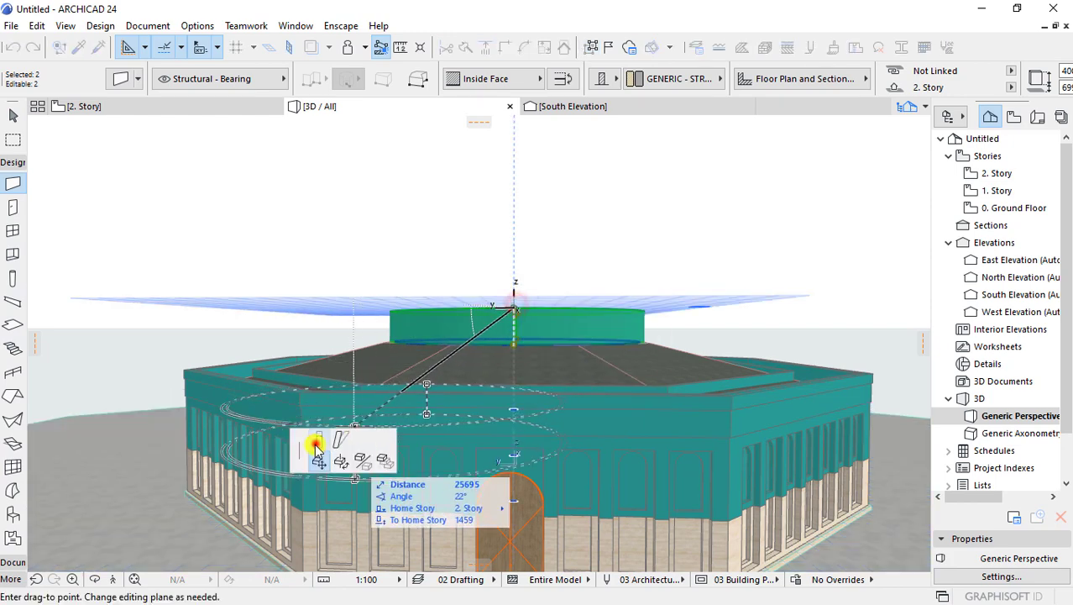
click(316, 441)
text(8)
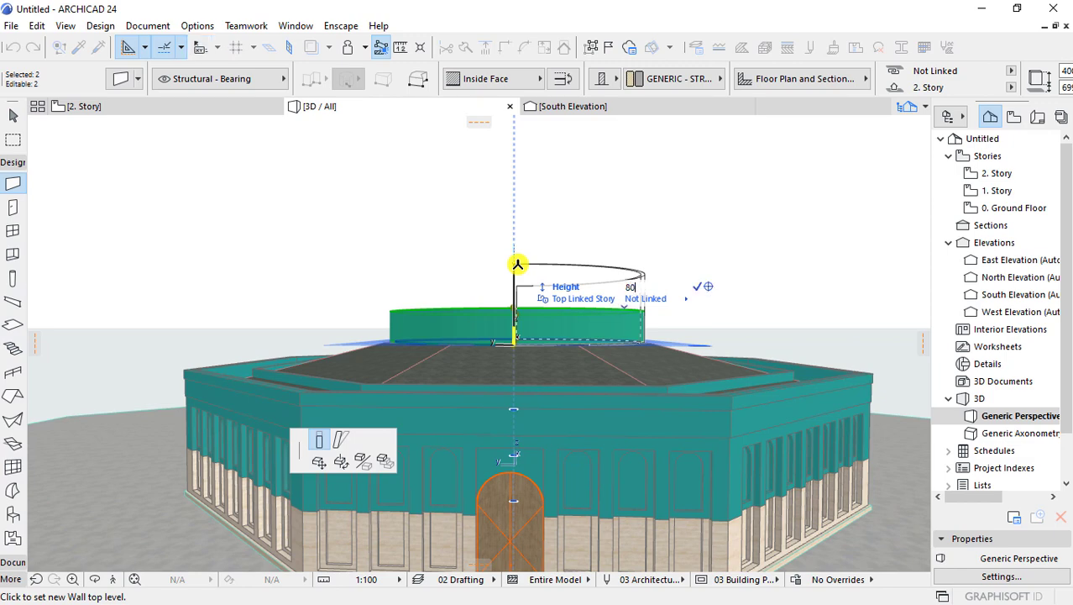
text(0)
key(Return)
scroll(695, 279, down, 3)
middle_drag(510, 187, 525, 301)
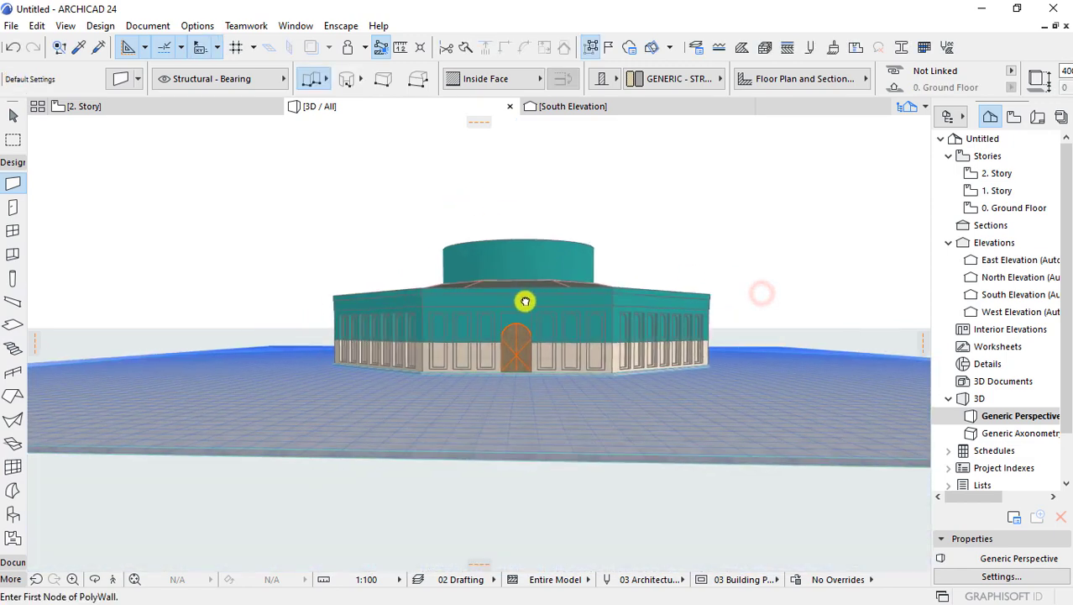
scroll(525, 300, up, 3)
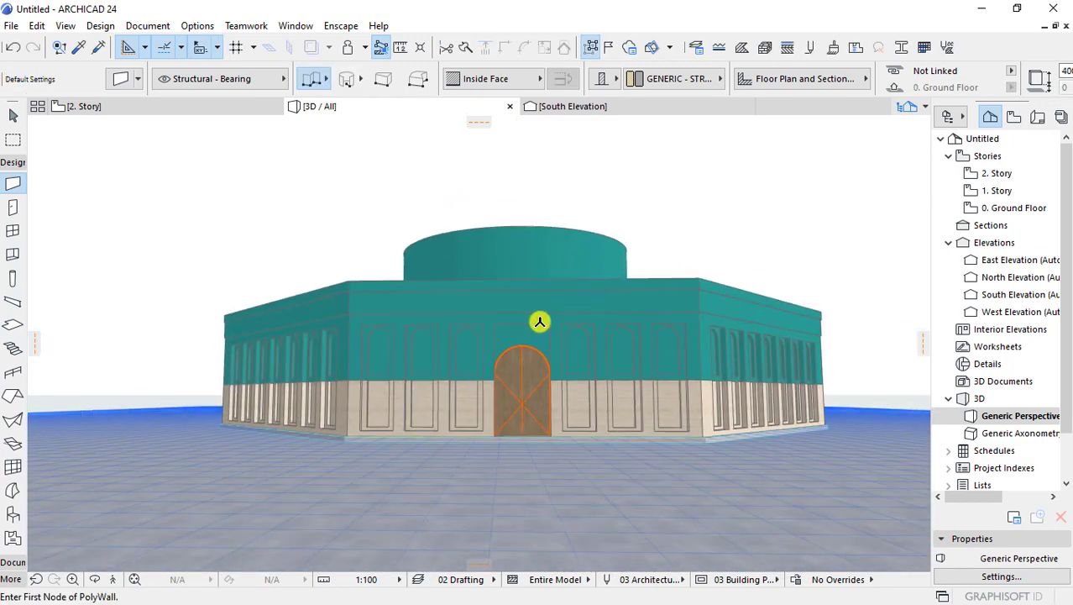
scroll(523, 355, down, 1)
scroll(520, 350, up, 1)
scroll(528, 313, up, 1)
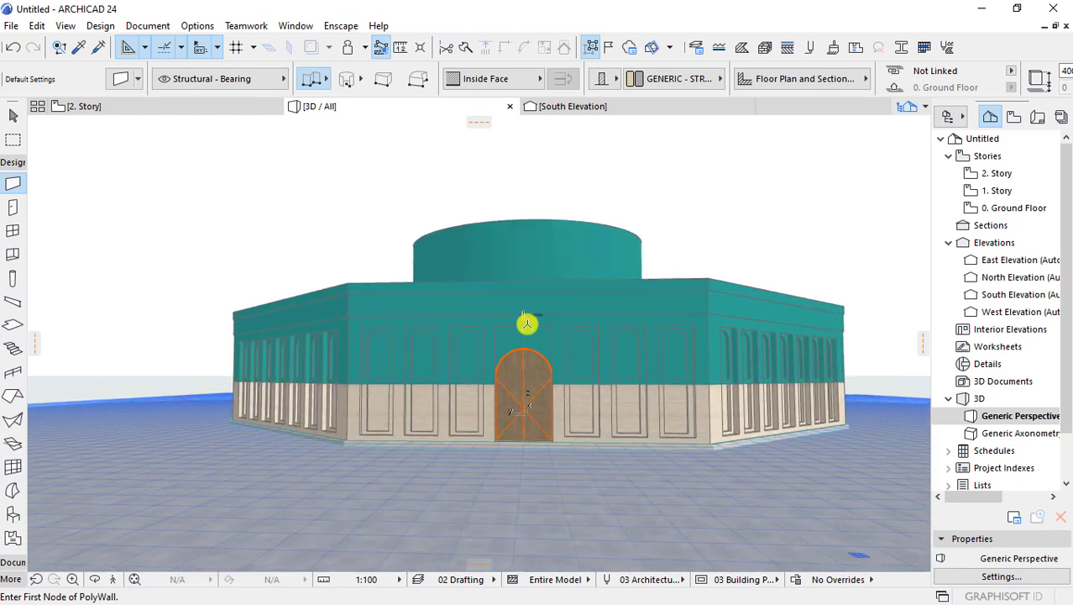
scroll(526, 323, down, 1)
key(super)
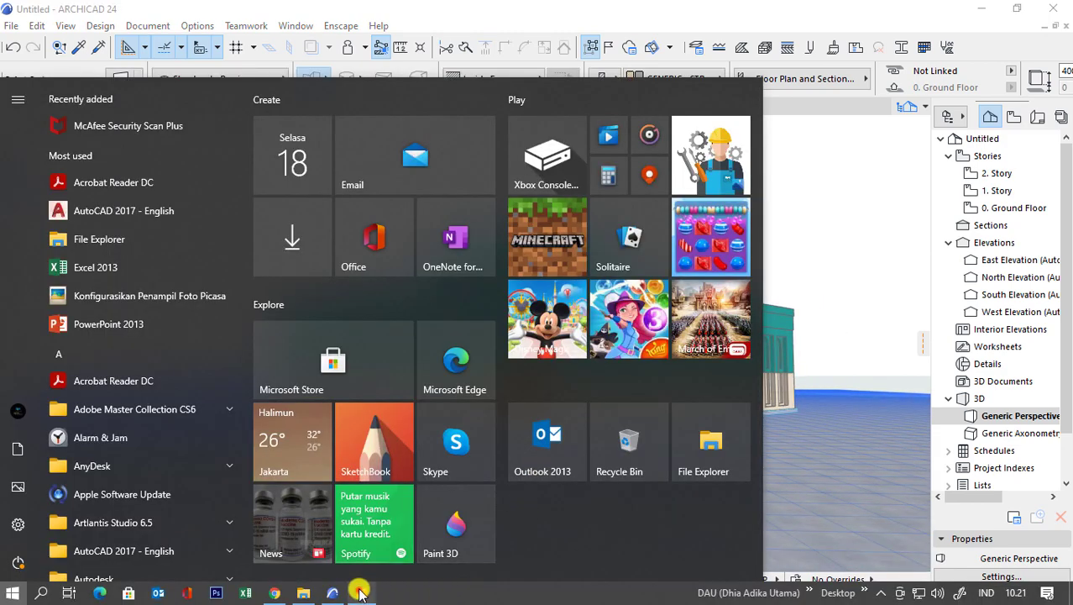
- Set the drum wall's bottom level onto the roof, then view the 2. Story plan
click(359, 592)
scroll(515, 295, up, 2)
click(512, 330)
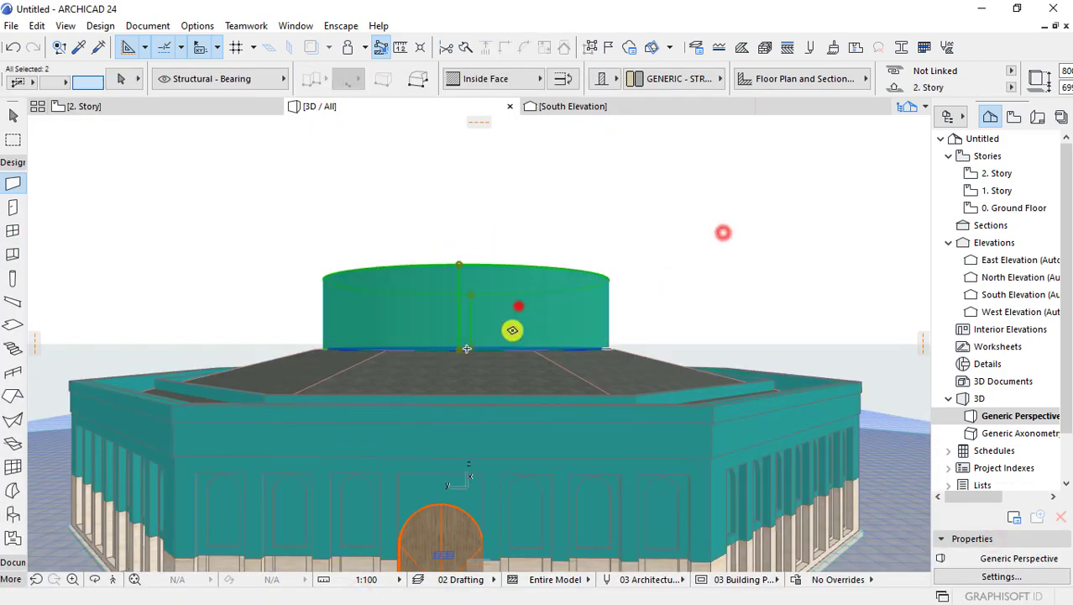
click(464, 354)
key(Escape)
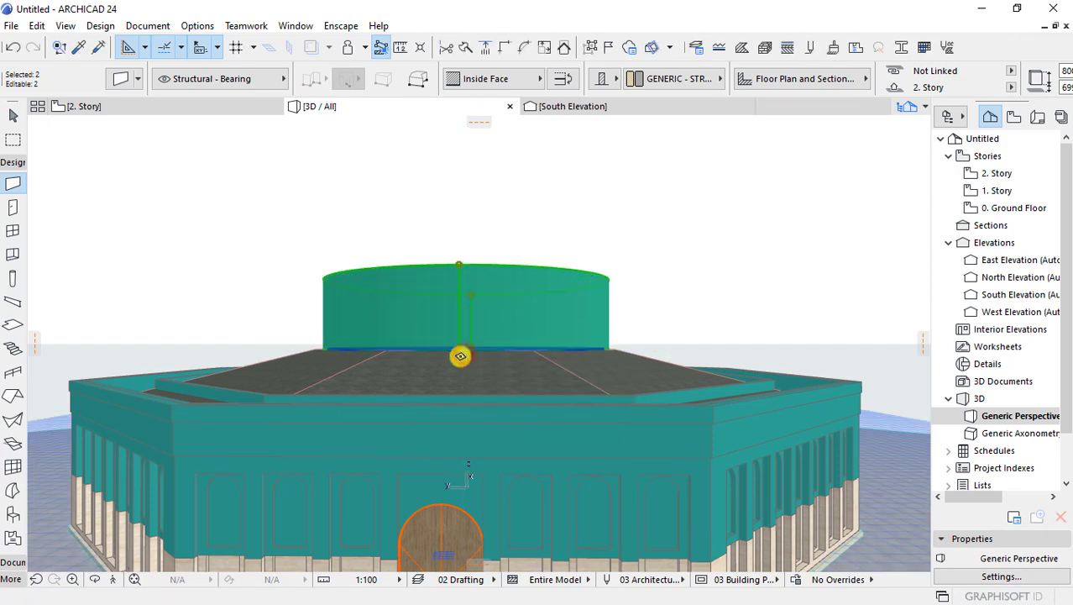
click(458, 354)
key(Escape)
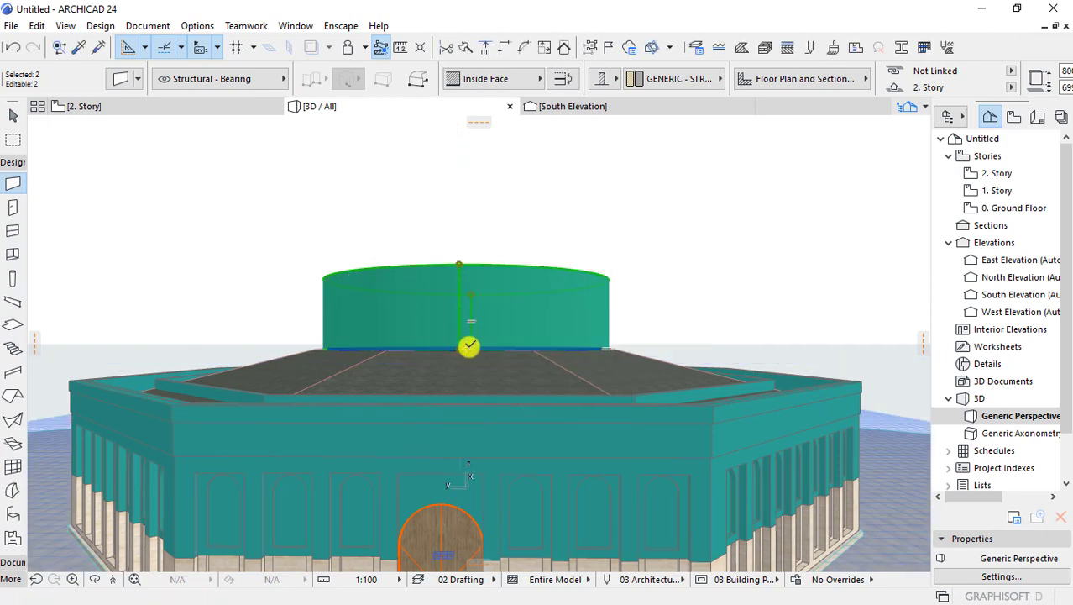
click(458, 349)
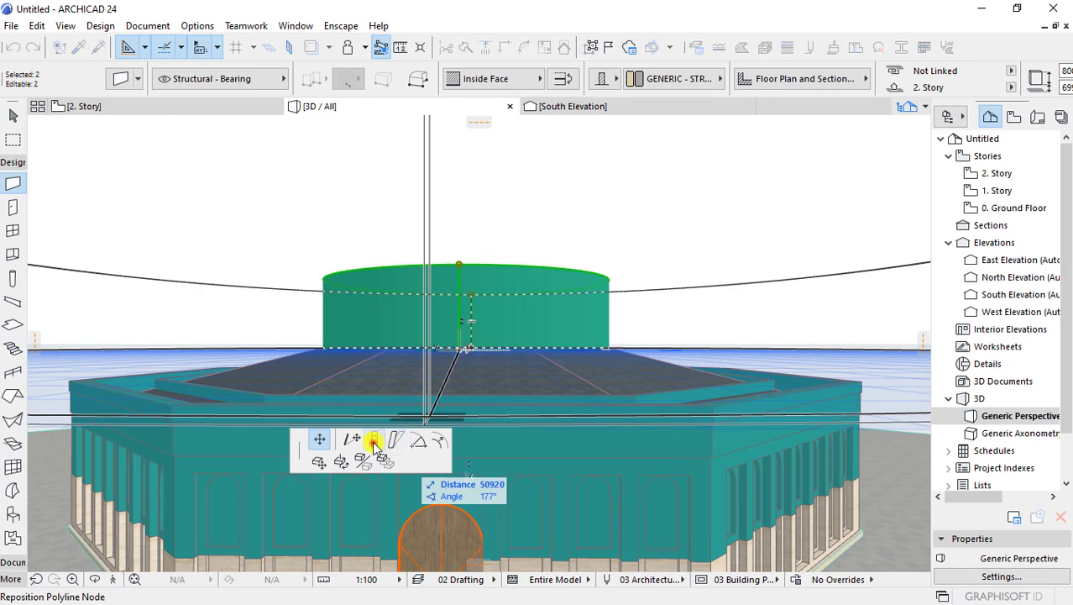
click(374, 440)
click(174, 454)
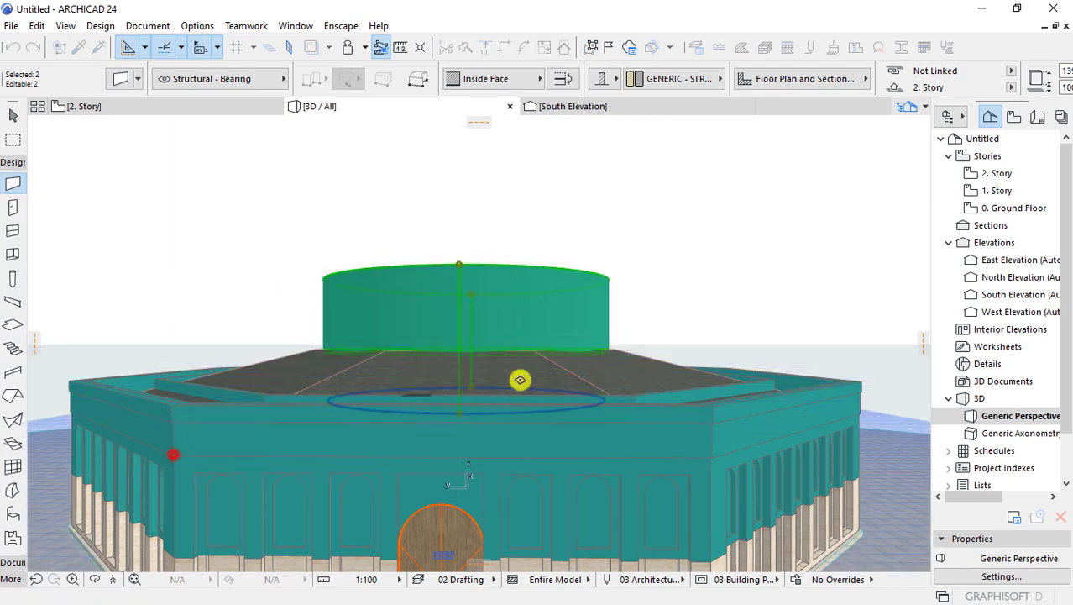
click(710, 269)
scroll(537, 338, down, 3)
scroll(504, 336, up, 3)
scroll(511, 329, up, 2)
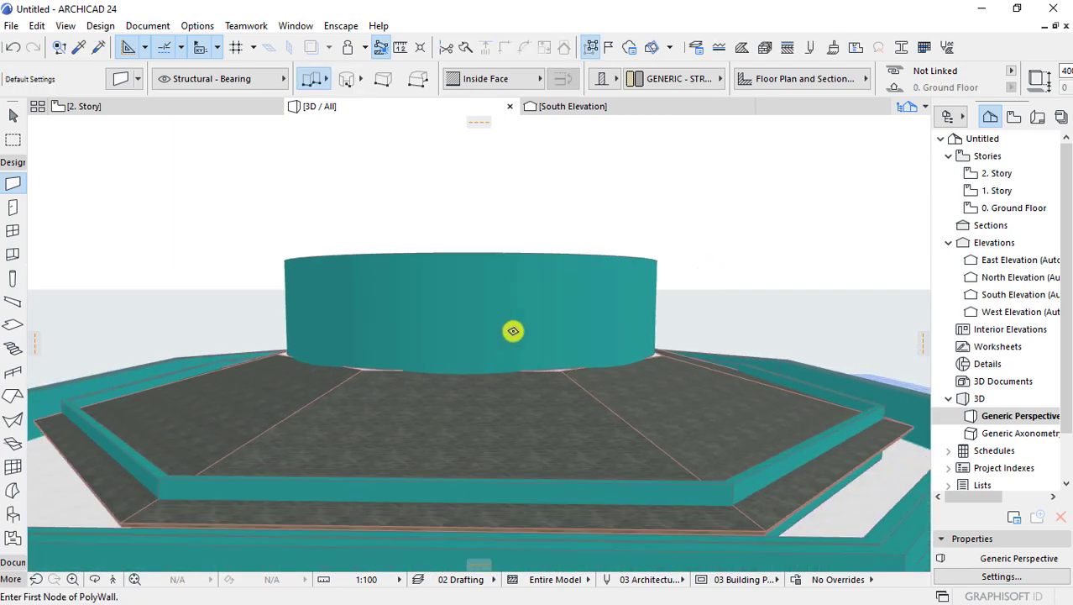
mouse_move(511, 329)
shift+middle_down()
mouse_move(494, 463)
mouse_move(697, 397)
mouse_move(463, 309)
mouse_move(438, 329)
mouse_move(477, 328)
mouse_move(458, 298)
shift+middle_up()
click(169, 108)
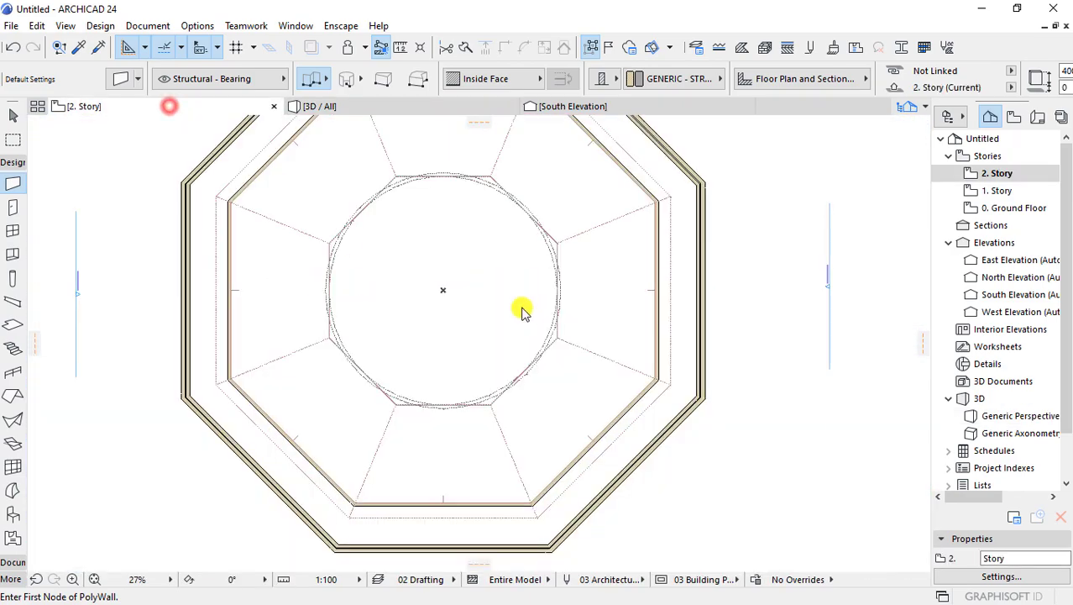
- Reposition a node on the drum wall's right edge with a distance of 0
scroll(477, 280, up, 5)
scroll(417, 376, down, 3)
scroll(419, 340, down, 2)
scroll(419, 340, up, 1)
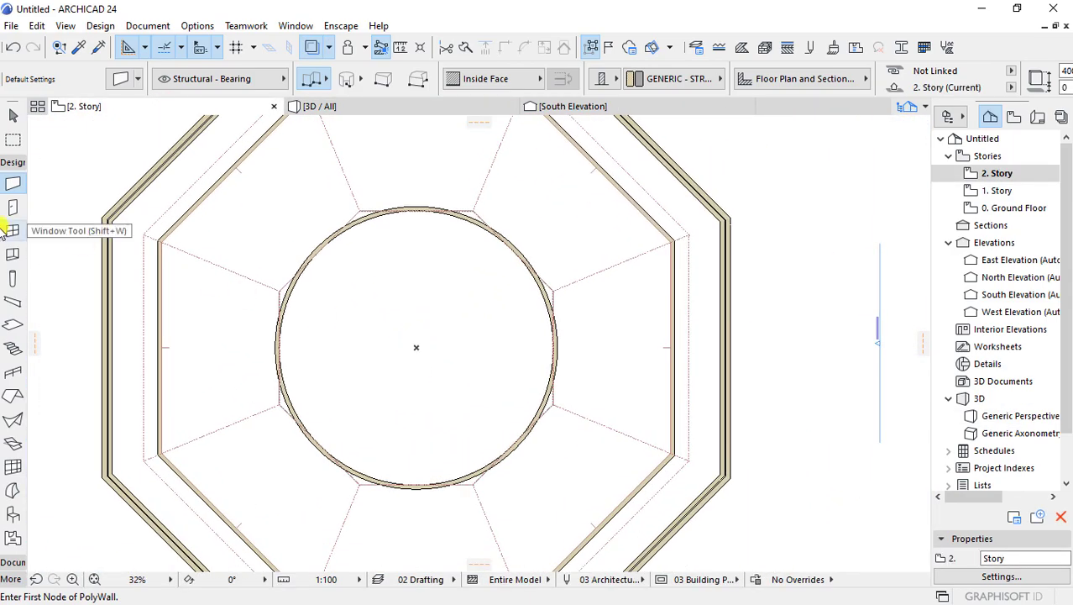
click(12, 204)
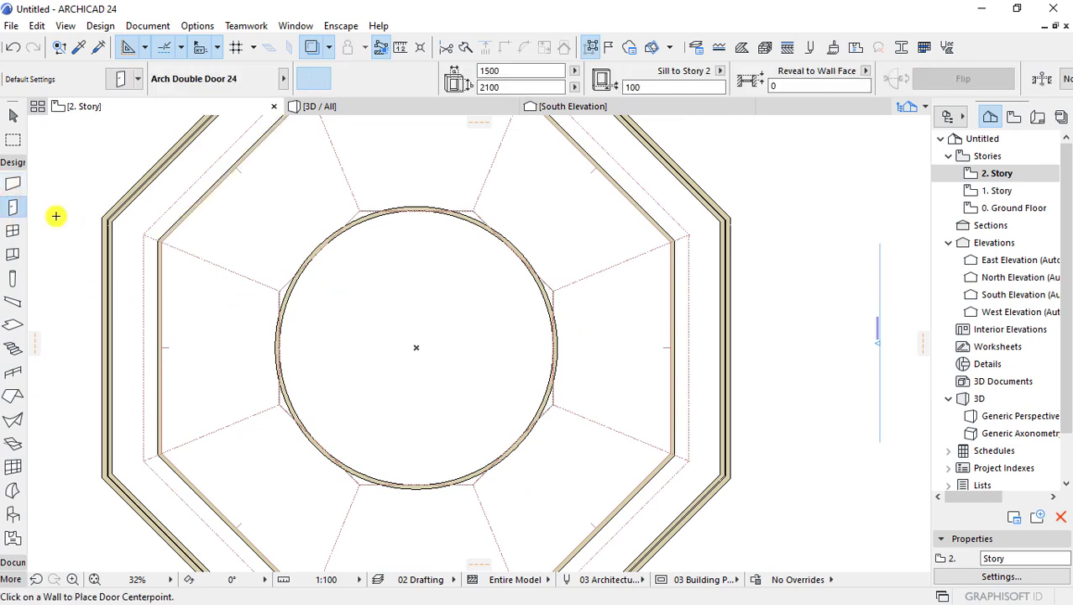
click(290, 287)
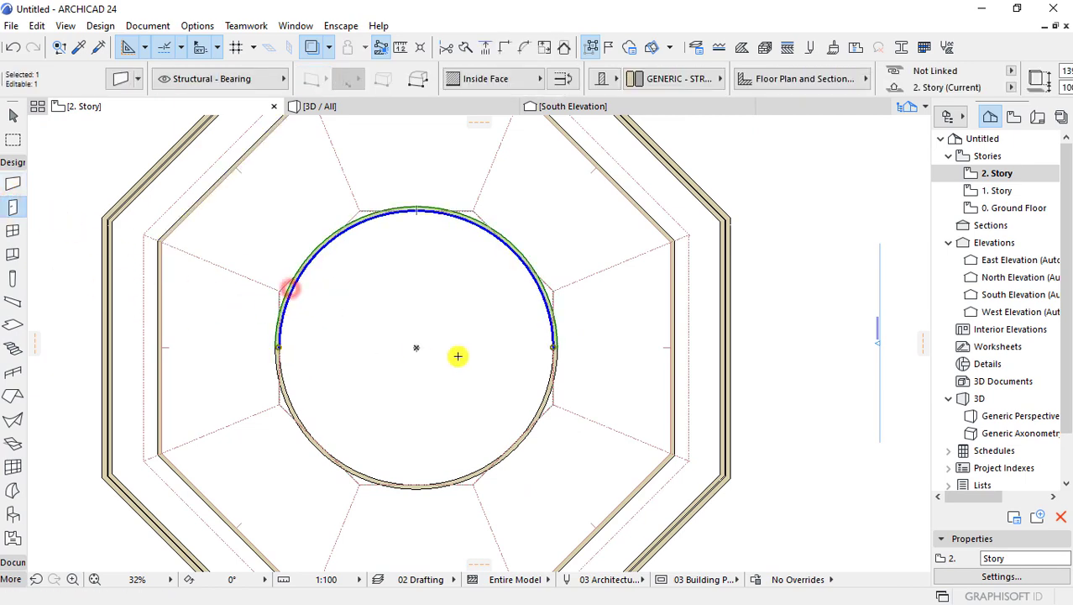
scroll(546, 361, up, 5)
click(544, 345)
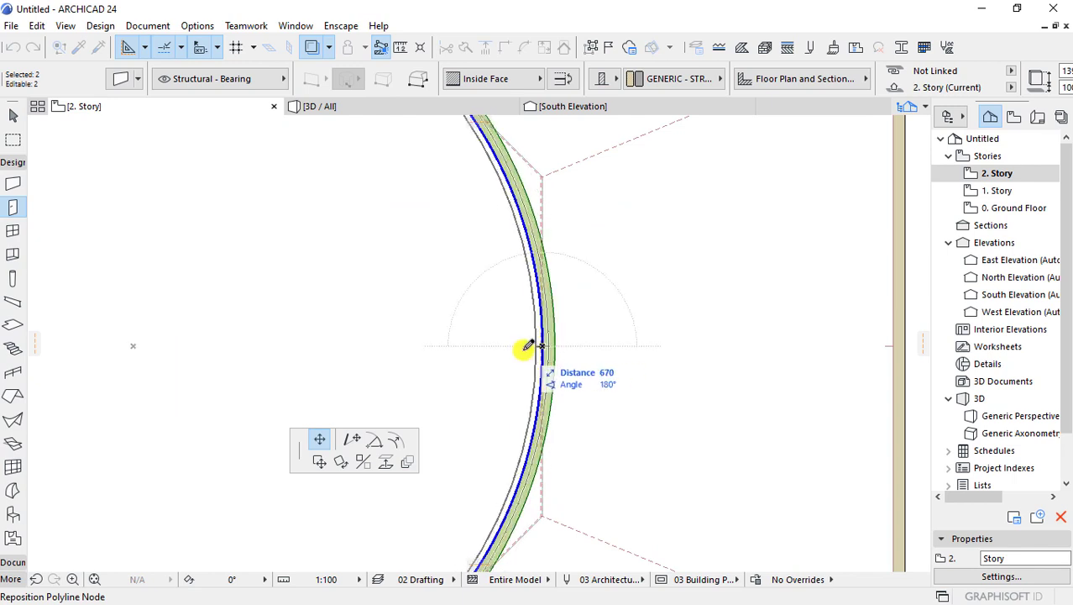
text(0)
key(Return)
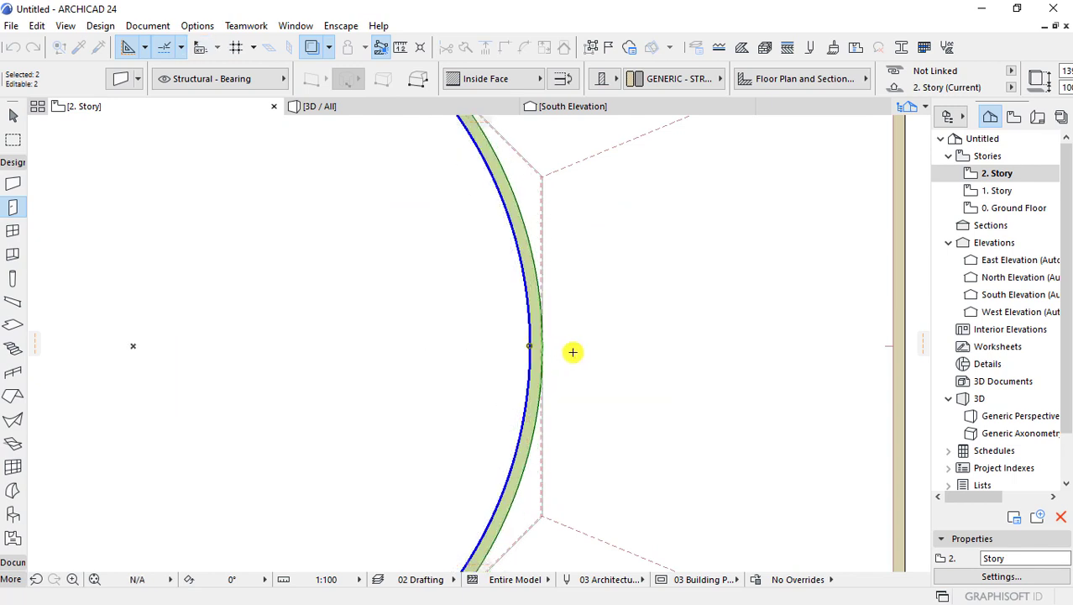
- Reshape the wall arc at its edge node, then undo the last edit
click(532, 342)
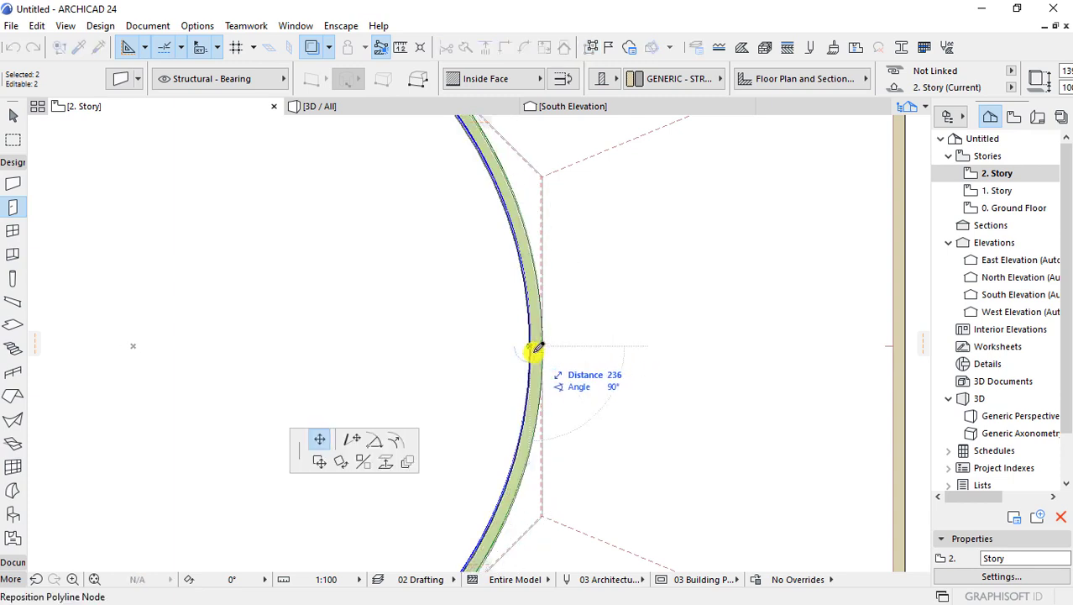
click(535, 345)
click(532, 345)
click(533, 346)
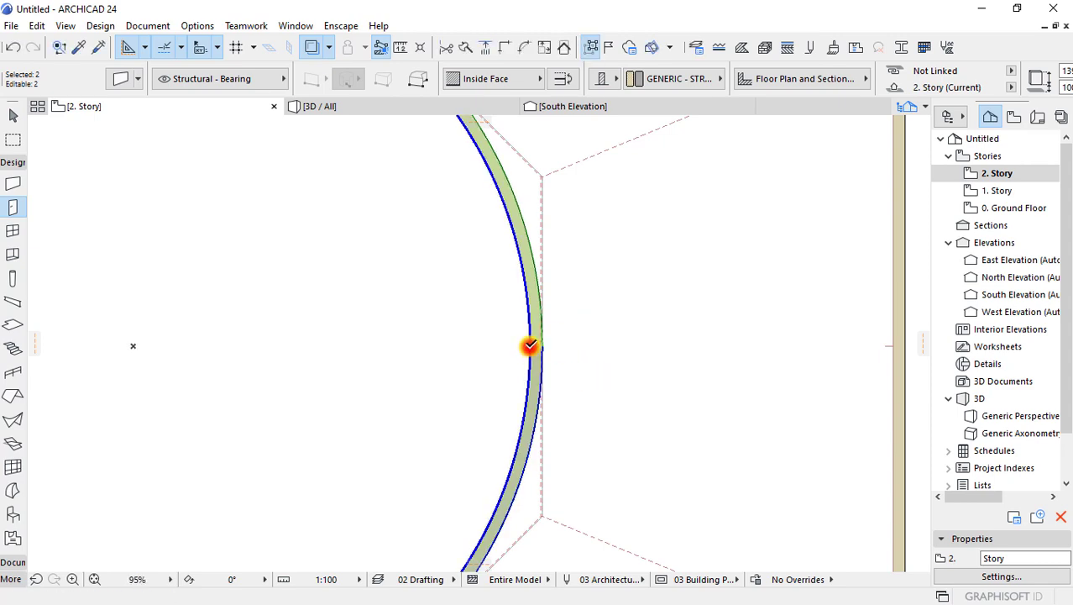
click(532, 345)
click(533, 345)
scroll(588, 340, down, 2)
scroll(609, 338, down, 3)
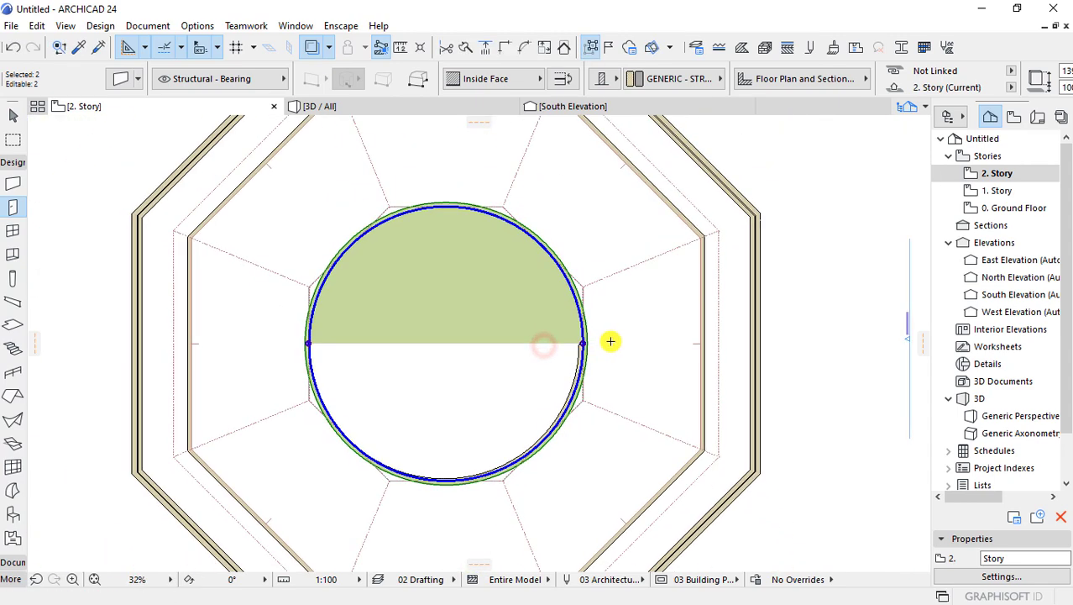
click(471, 397)
click(464, 288)
key(ctrl+z)
- Re-edit the wall from right edge to left edge, keeping one continuous ring
scroll(443, 316, up, 3)
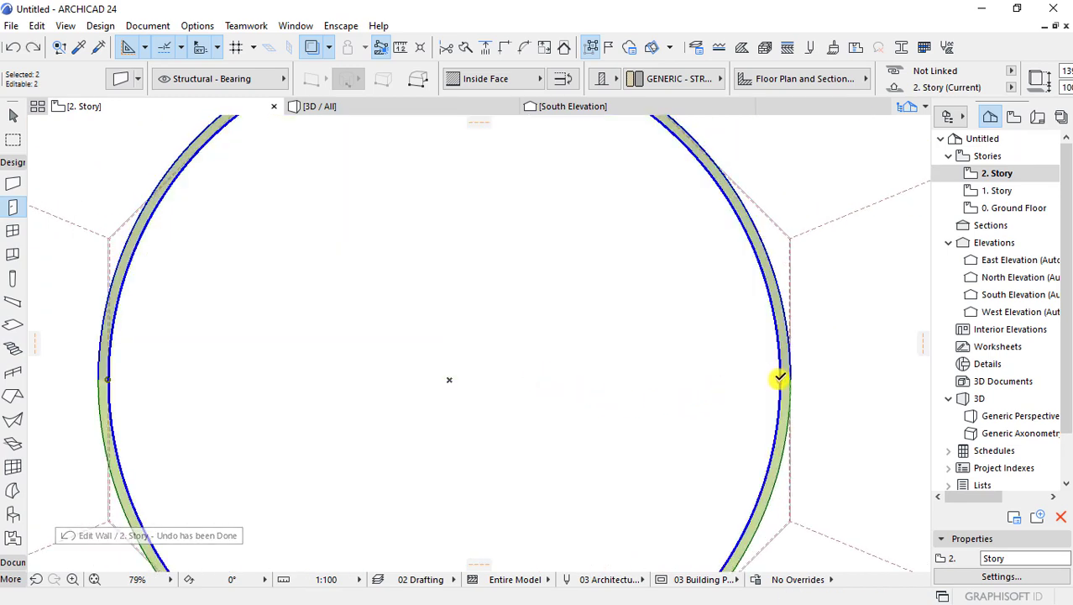
click(780, 379)
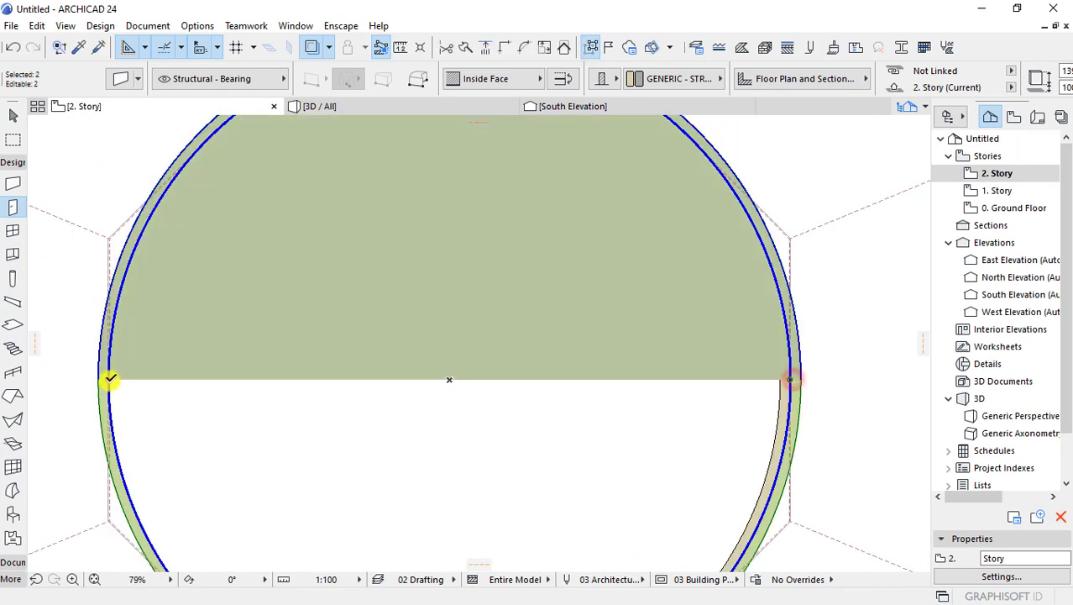
click(101, 378)
click(97, 380)
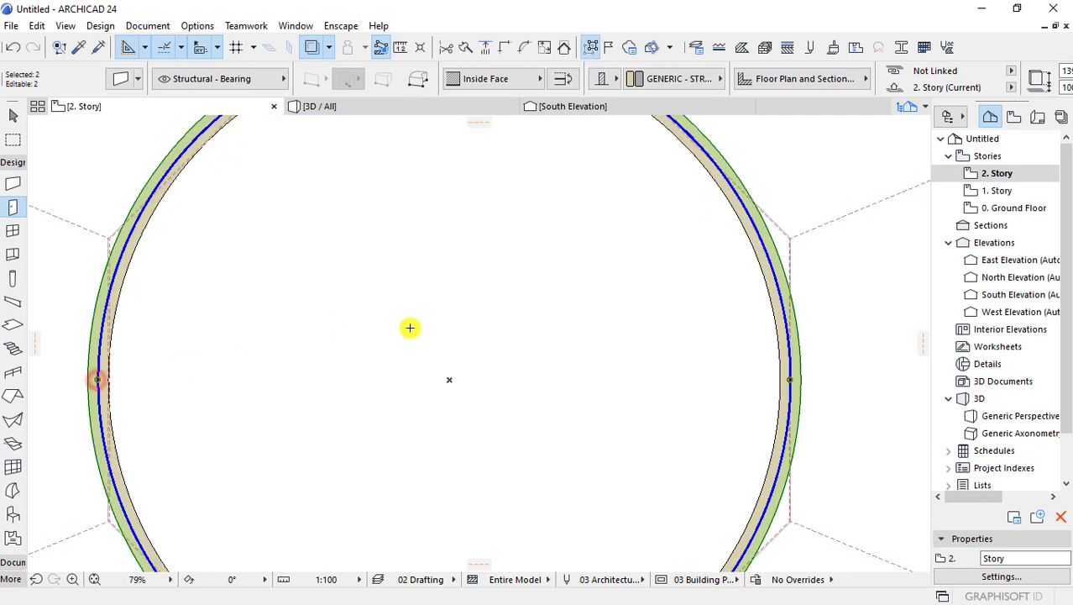
scroll(550, 323, down, 3)
click(559, 315)
scroll(515, 210, up, 3)
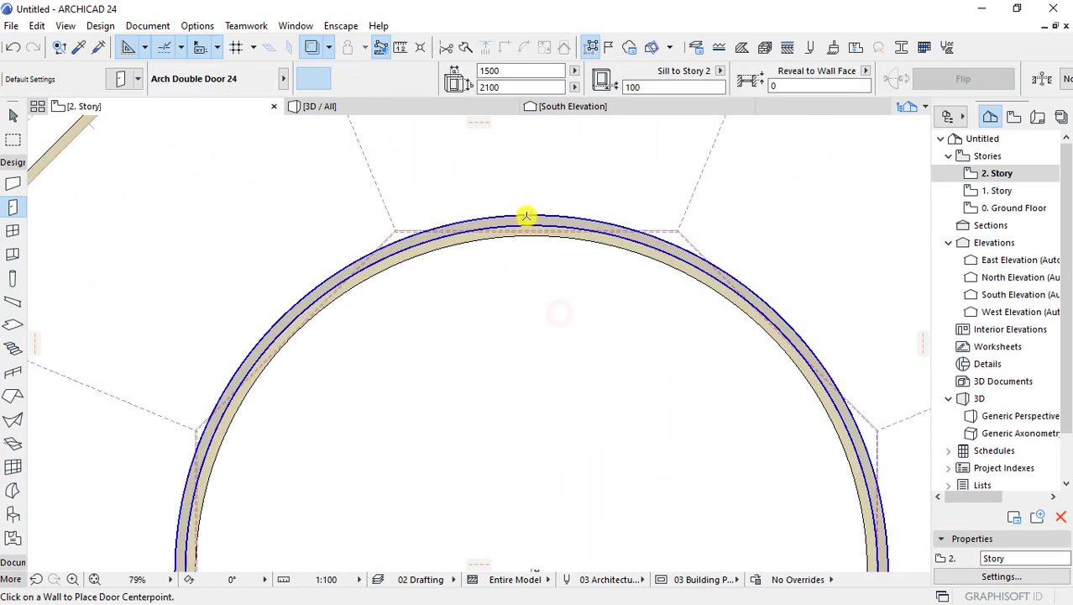
- Try placing a door at the top of the ring, then undo it
click(526, 217)
click(536, 189)
scroll(422, 300, down, 2)
scroll(450, 283, down, 1)
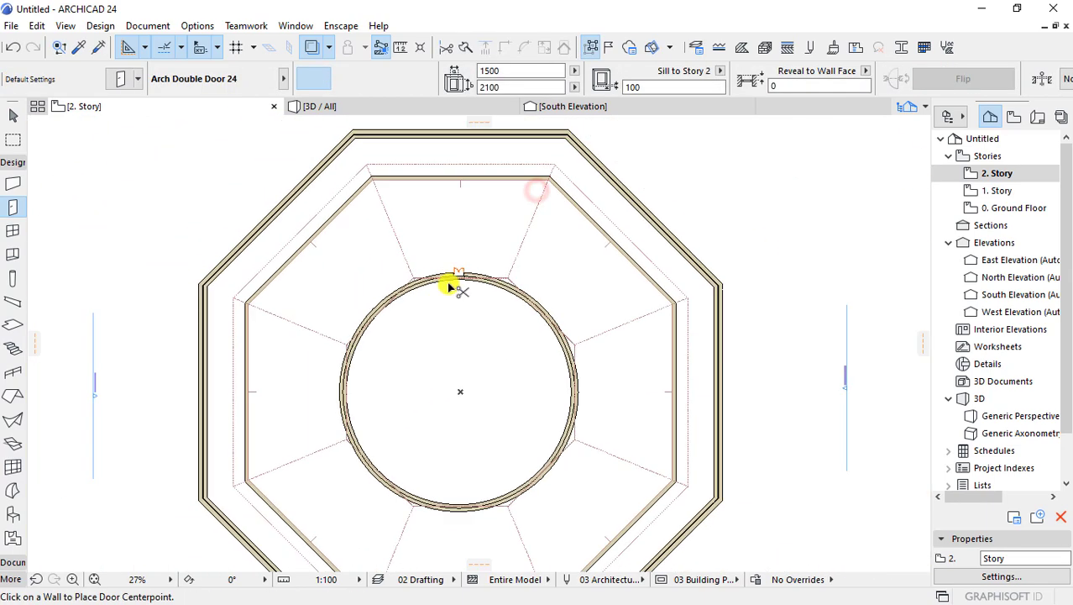
key(ctrl+z)
scroll(452, 245, up, 1)
- Place a window at the top of the drum wall on the 2. Story plan
click(996, 191)
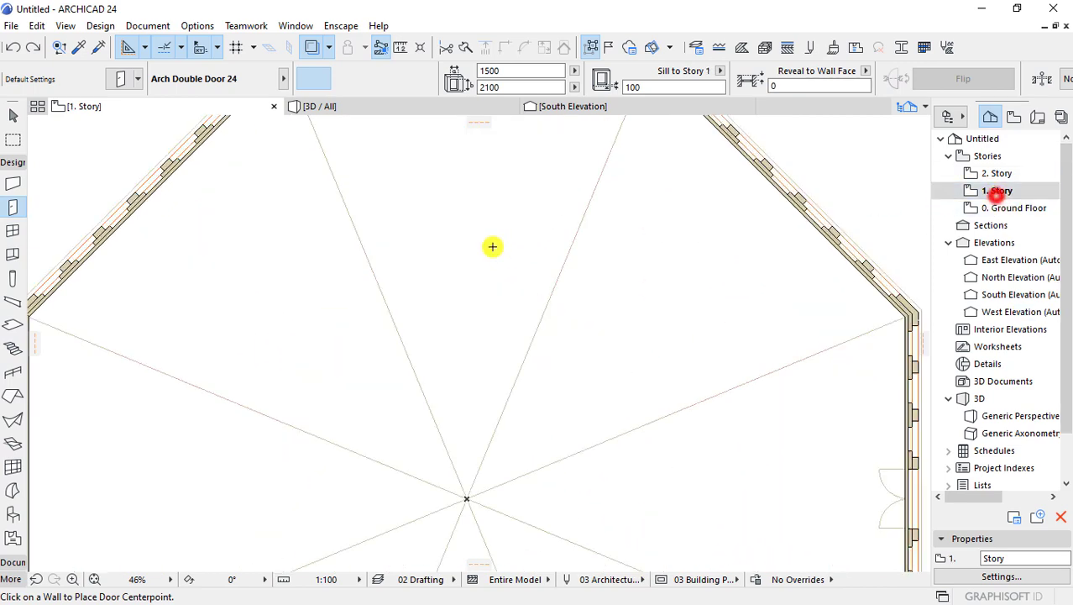
scroll(470, 244, down, 3)
scroll(343, 150, up, 3)
key(w)
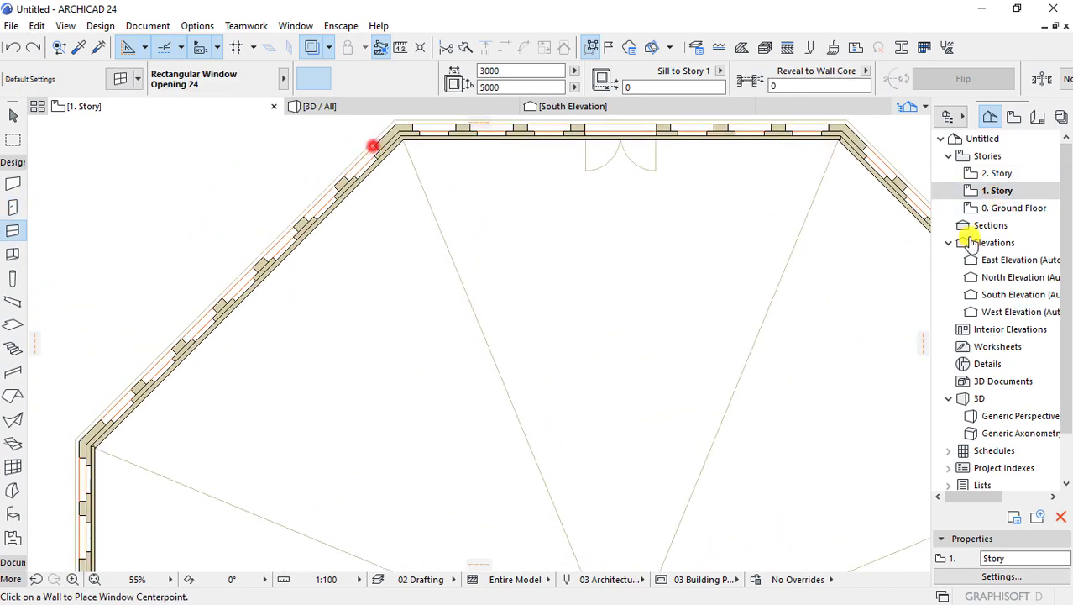
click(1000, 174)
scroll(510, 306, down, 2)
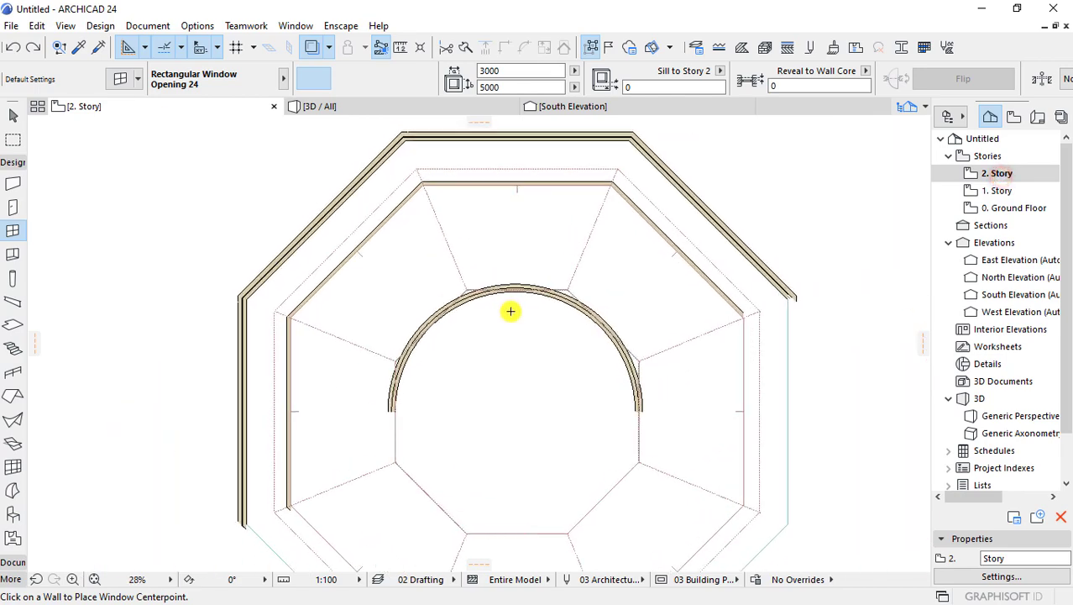
scroll(513, 303, up, 3)
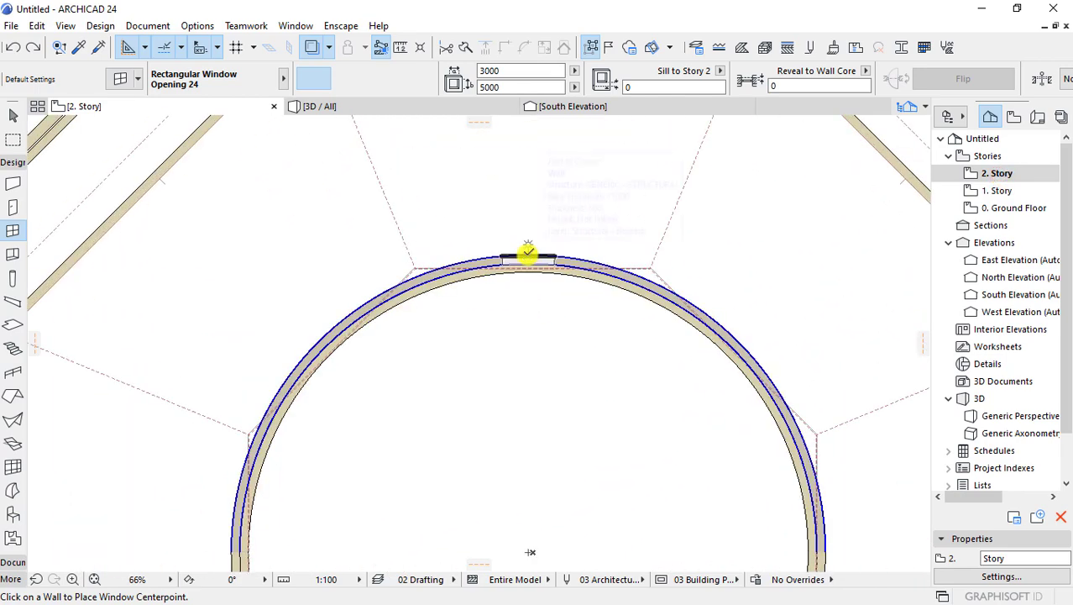
click(528, 252)
click(527, 242)
- Rotate the window along the arc of the curved drum wall
scroll(455, 219, down, 2)
scroll(492, 230, down, 2)
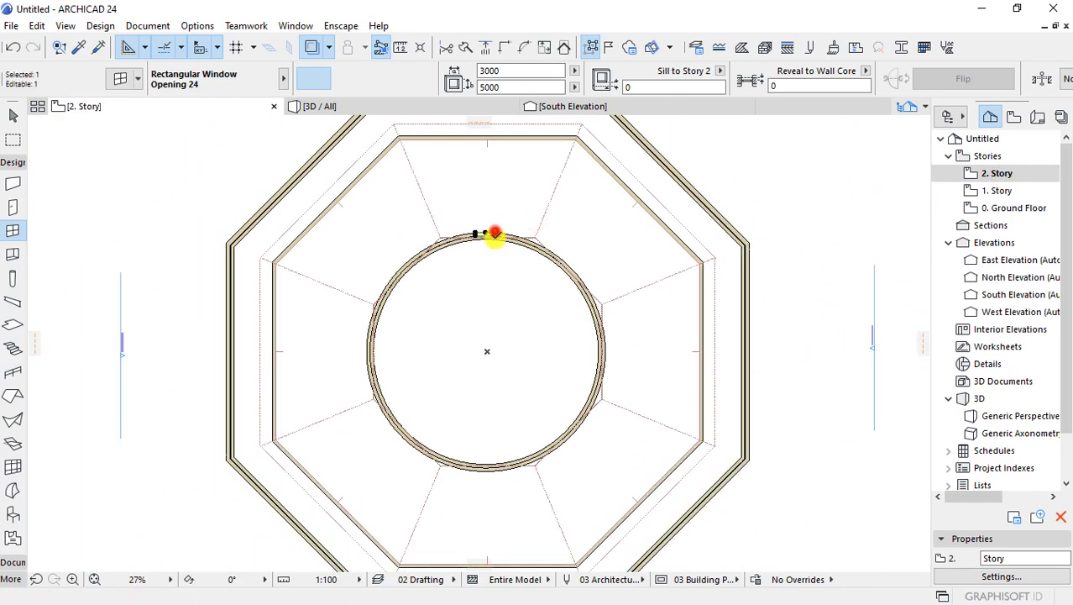
scroll(494, 232, up, 2)
scroll(494, 234, down, 1)
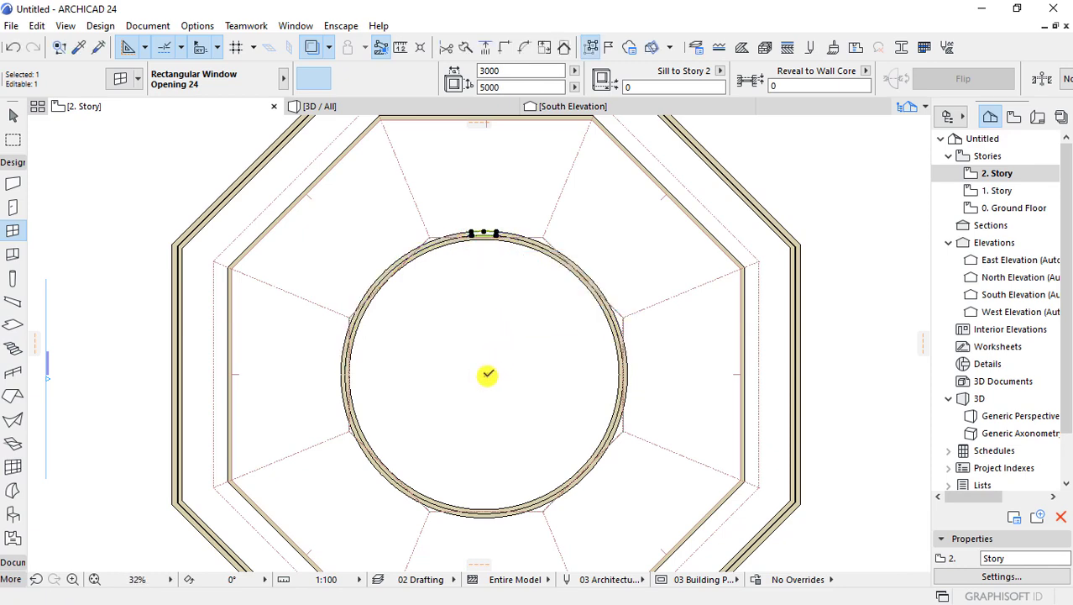
scroll(515, 216, up, 2)
scroll(455, 263, up, 2)
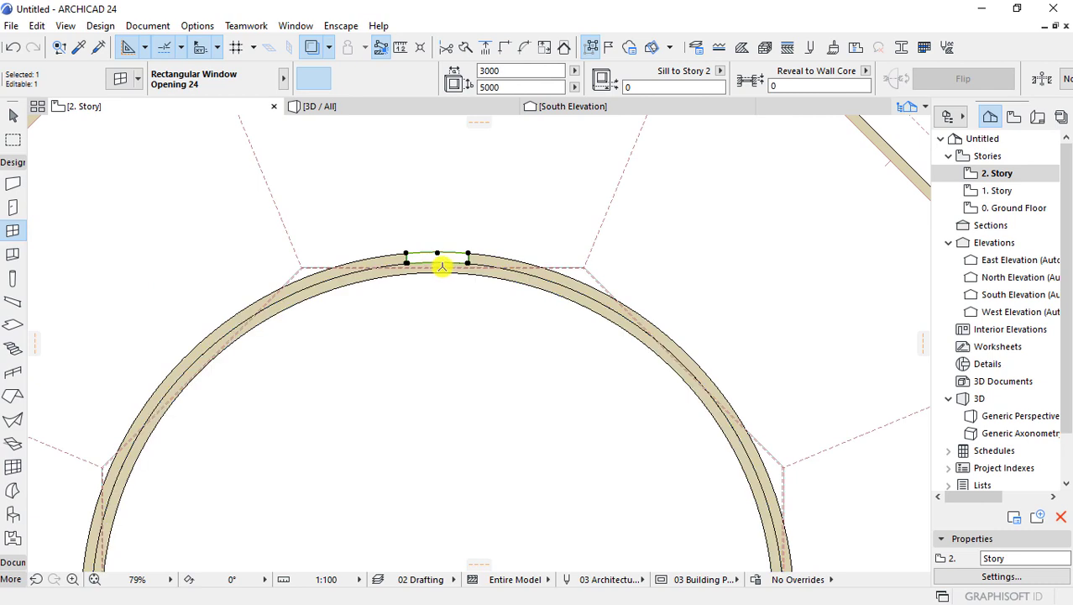
click(406, 262)
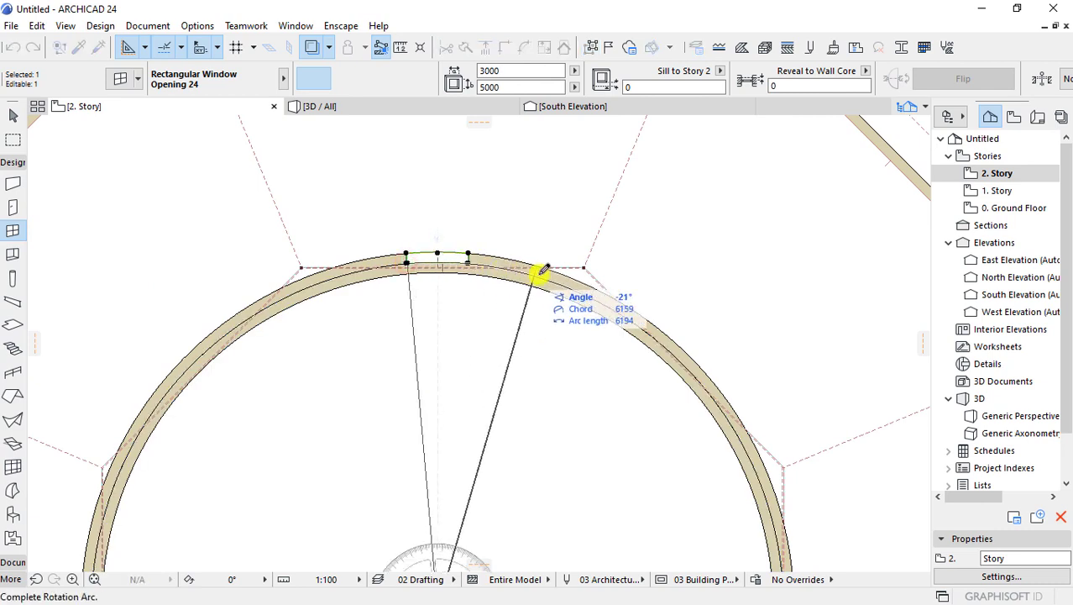
click(474, 255)
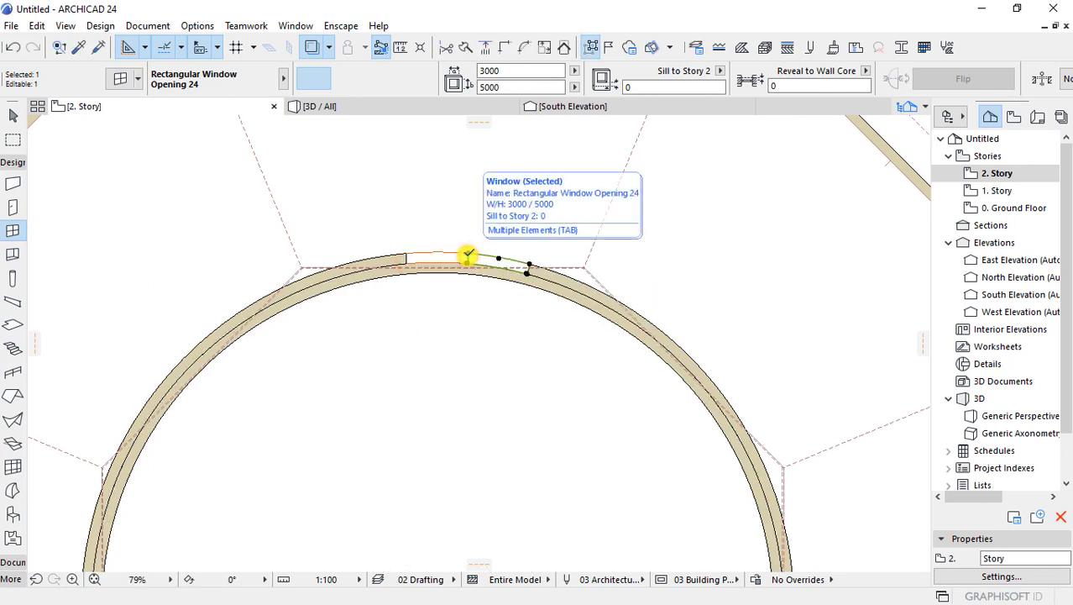
- Rotate the window further right along the curve, undoing and redoing a stray edit
key(ctrl+d)
click(467, 253)
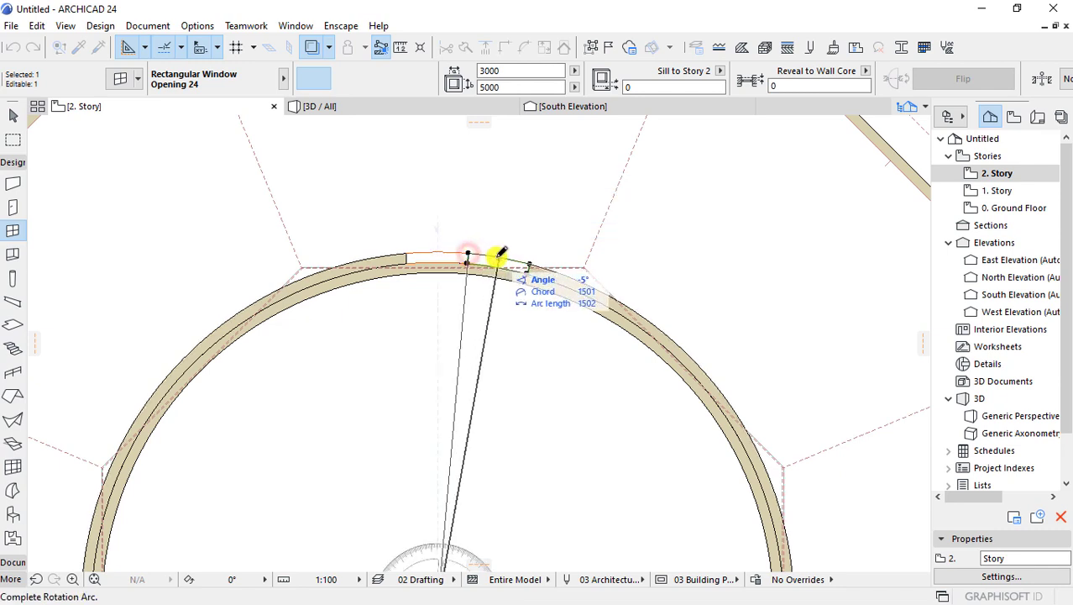
click(501, 254)
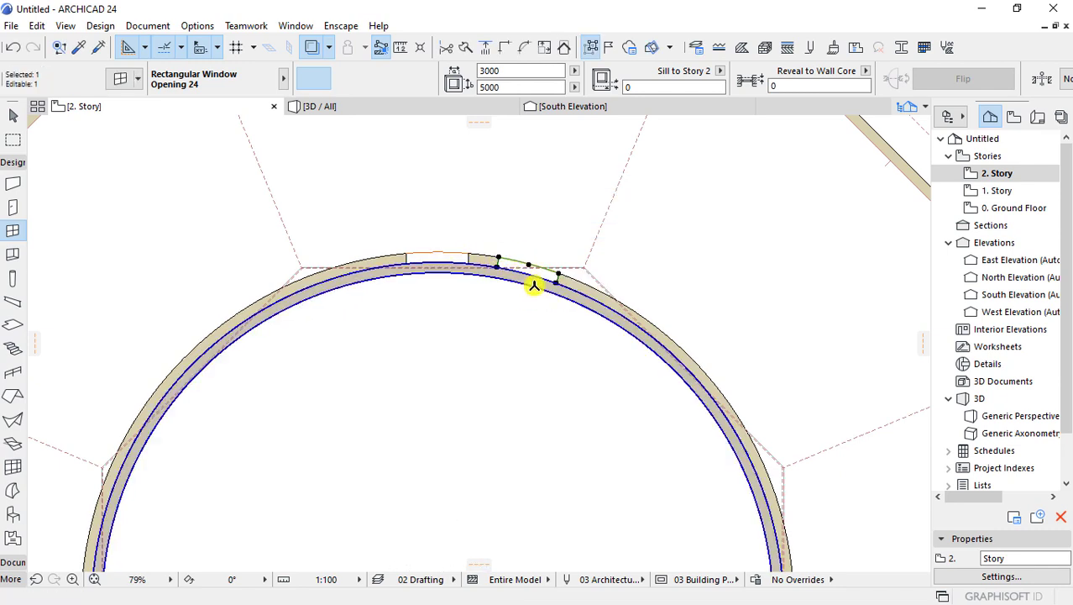
click(437, 273)
scroll(450, 202, down, 3)
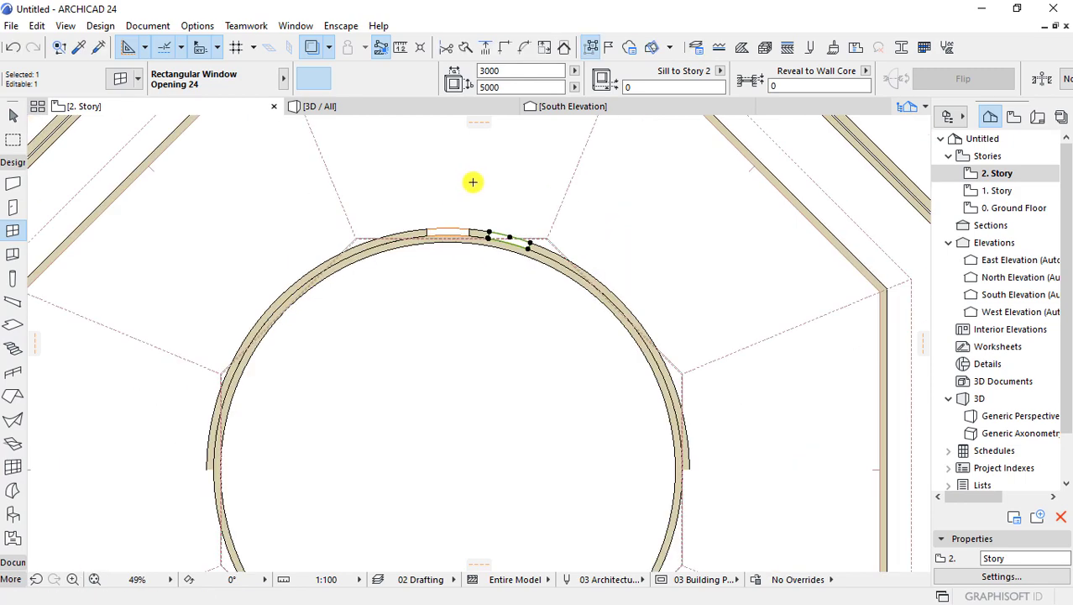
key(ctrl+z)
scroll(471, 189, up, 3)
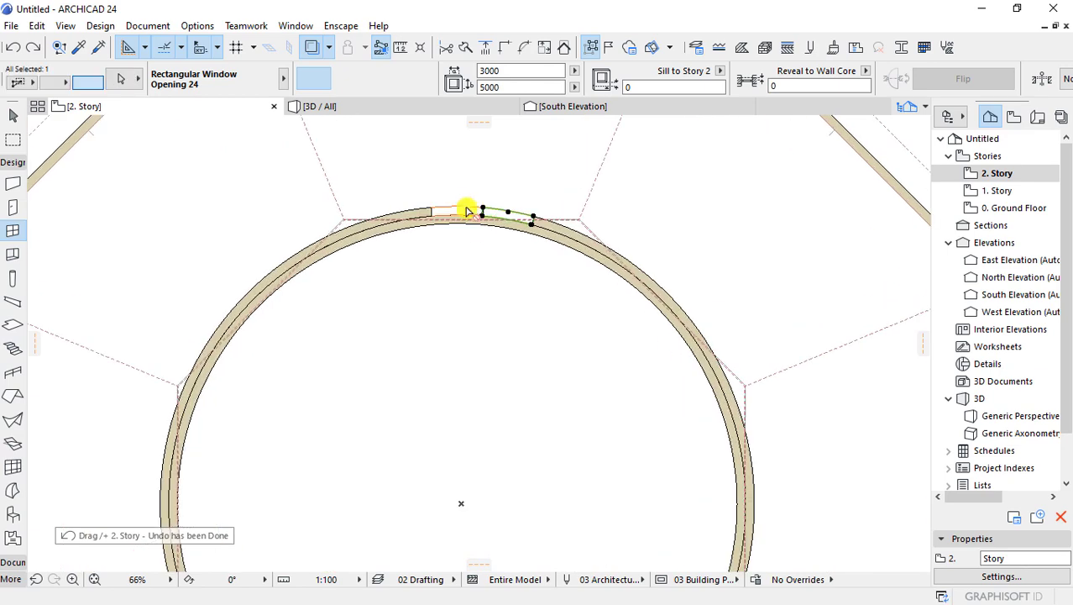
key(ctrl+shift+z)
scroll(487, 216, up, 2)
- Stretch the window's end to widen it along the curved wall
click(486, 217)
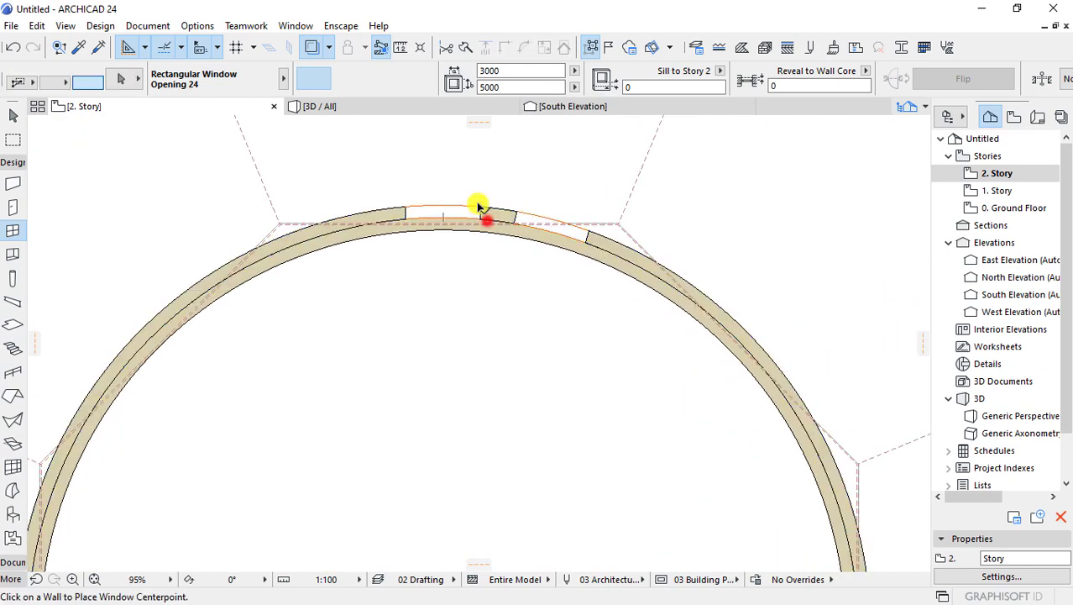
click(478, 206)
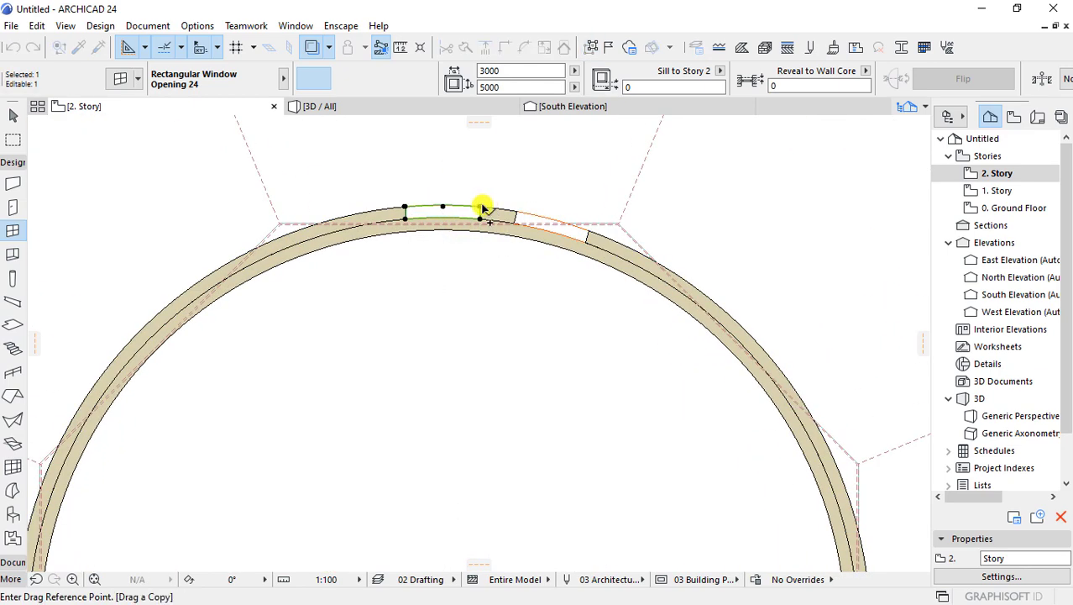
click(479, 206)
- Place a window copy along the arc and shift the three windows right
click(367, 215)
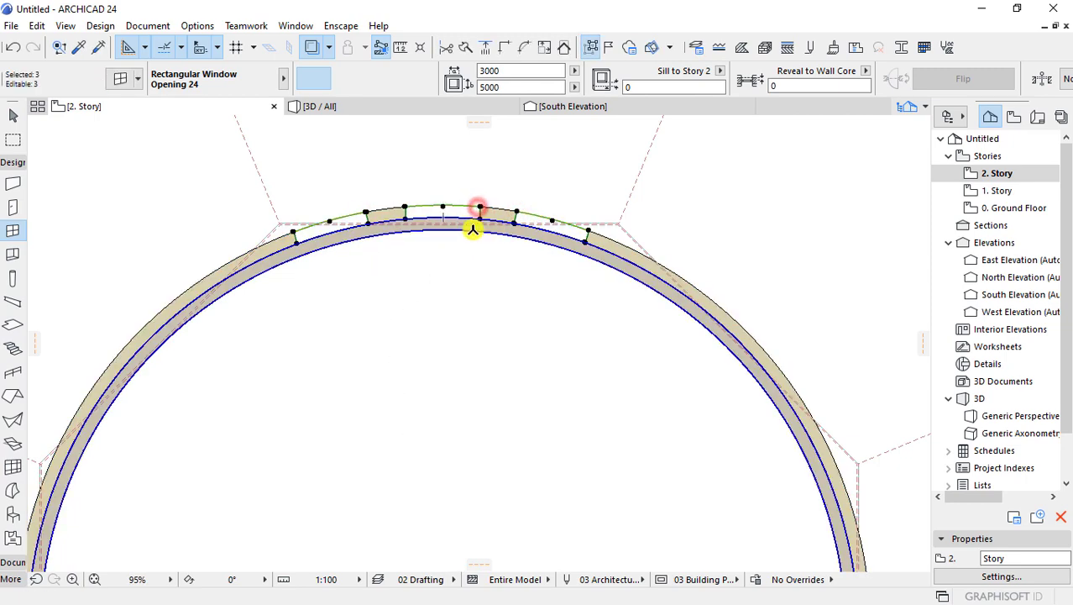
scroll(475, 201, down, 3)
scroll(509, 187, up, 2)
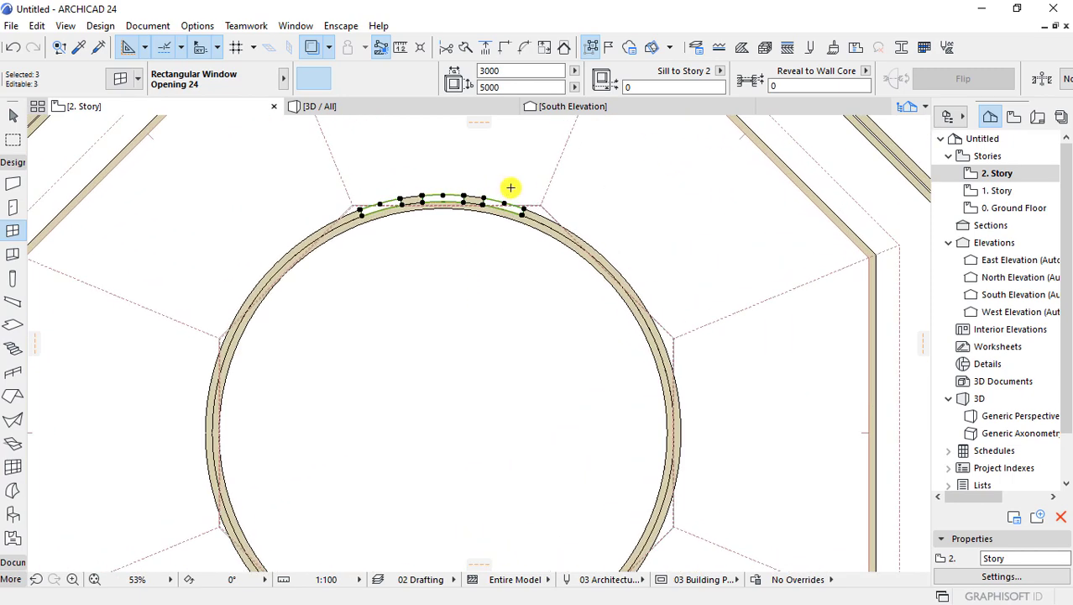
scroll(511, 187, up, 1)
scroll(403, 201, up, 1)
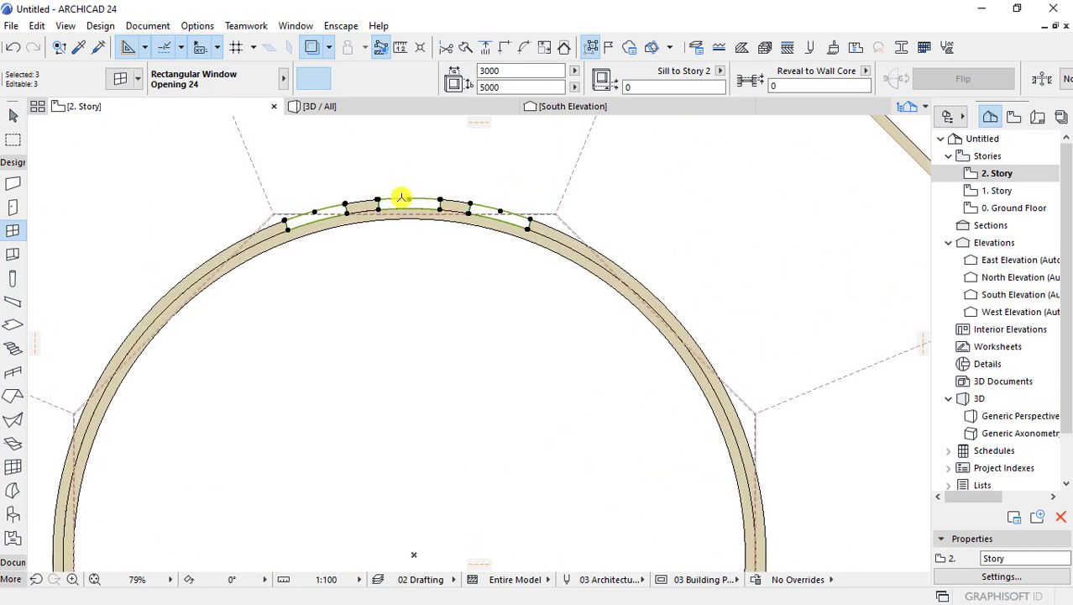
scroll(407, 203, up, 3)
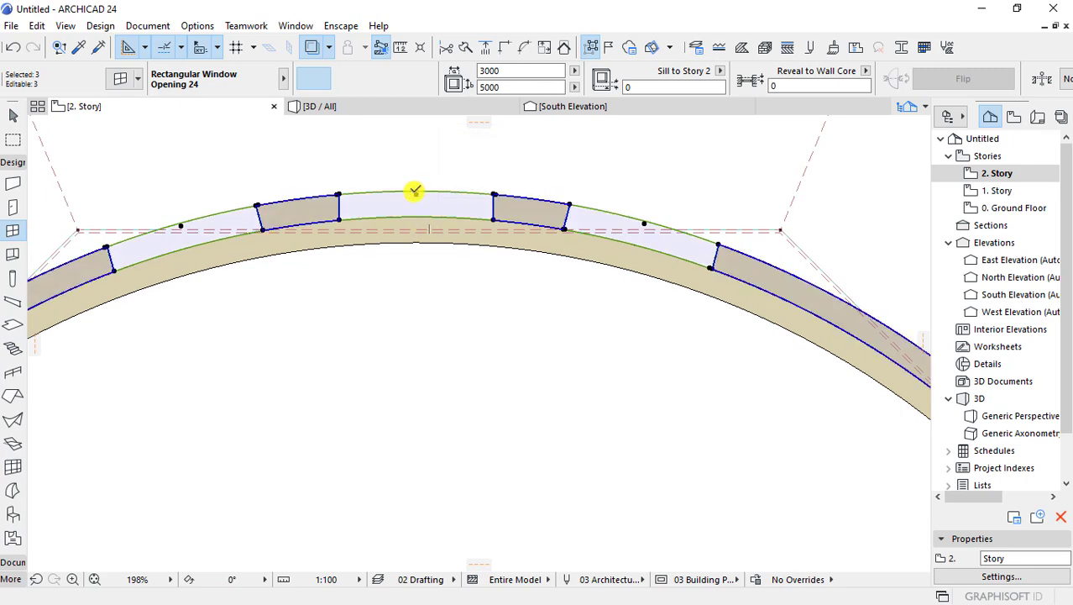
click(416, 193)
click(429, 228)
scroll(445, 163, down, 3)
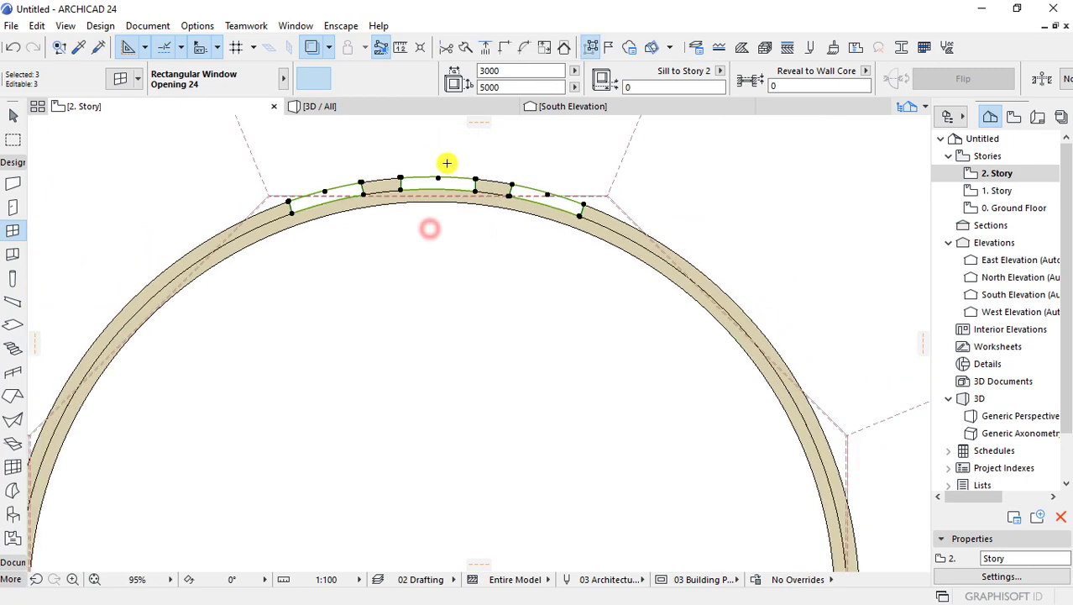
scroll(412, 174, down, 4)
- Drag a copy of the three windows from the arc's left end toward its right end
key(ctrl+d)
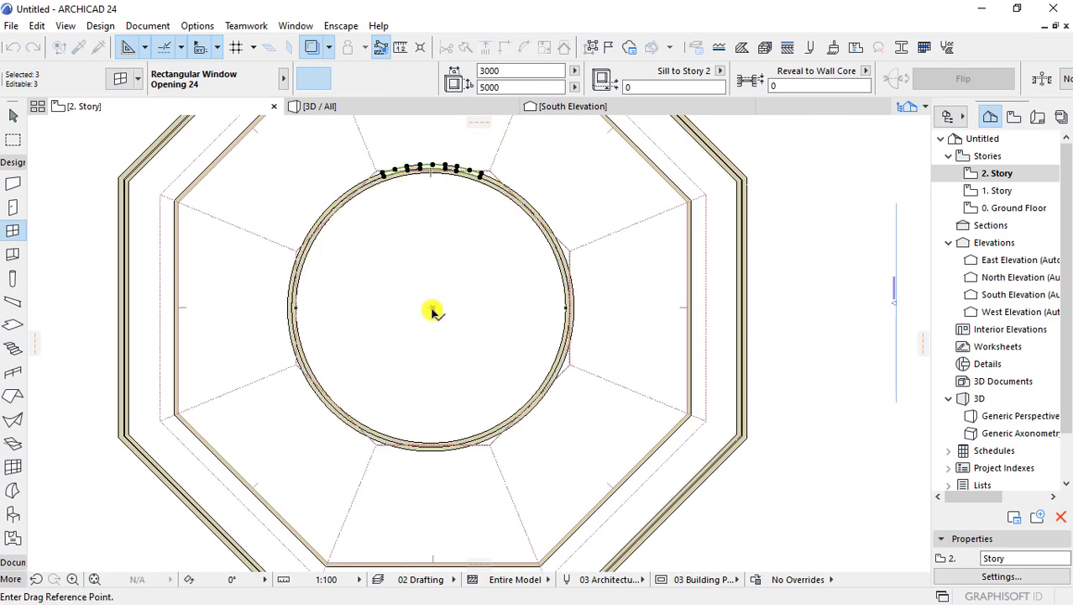
click(378, 171)
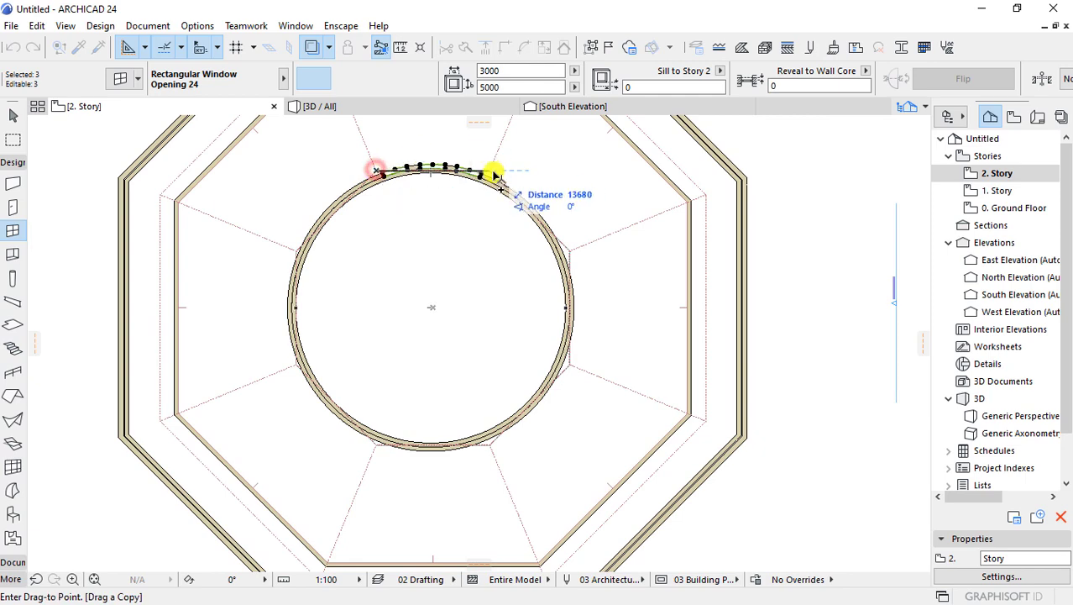
scroll(442, 153, up, 5)
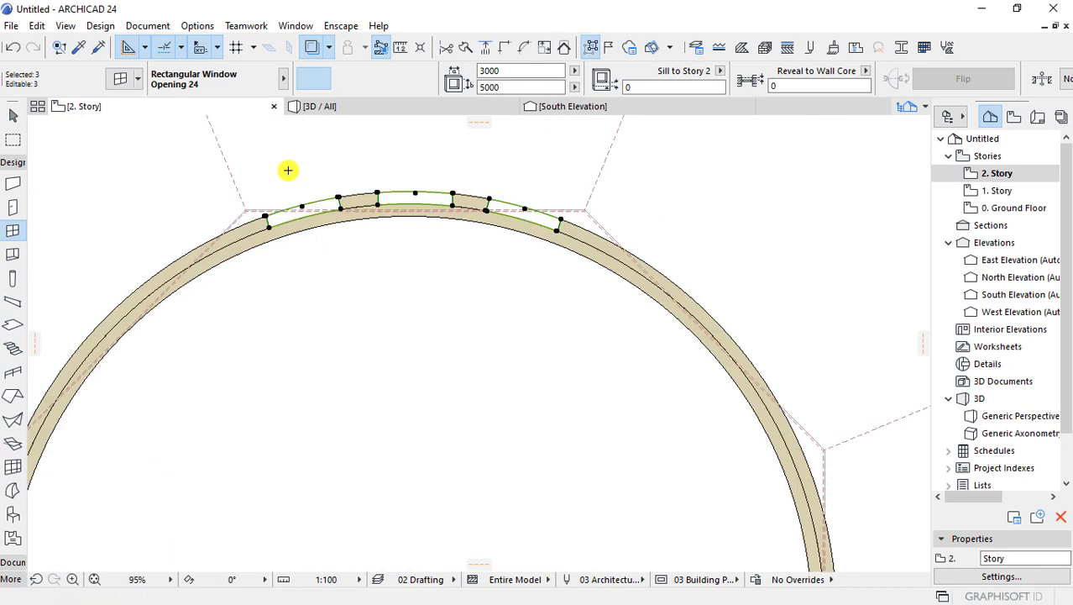
key(ctrl+shift+d)
click(267, 217)
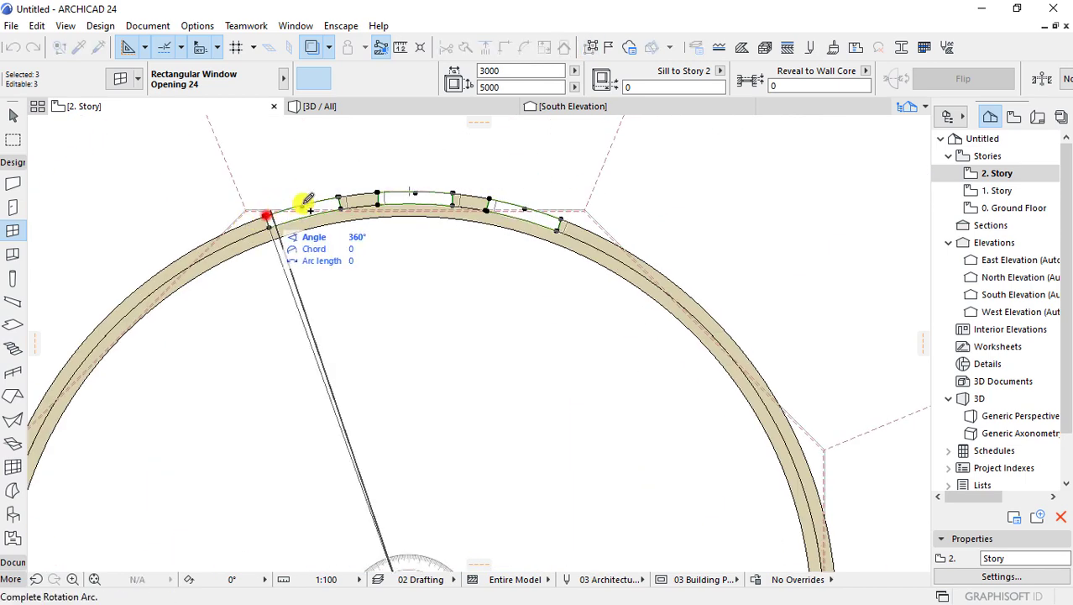
key(Escape)
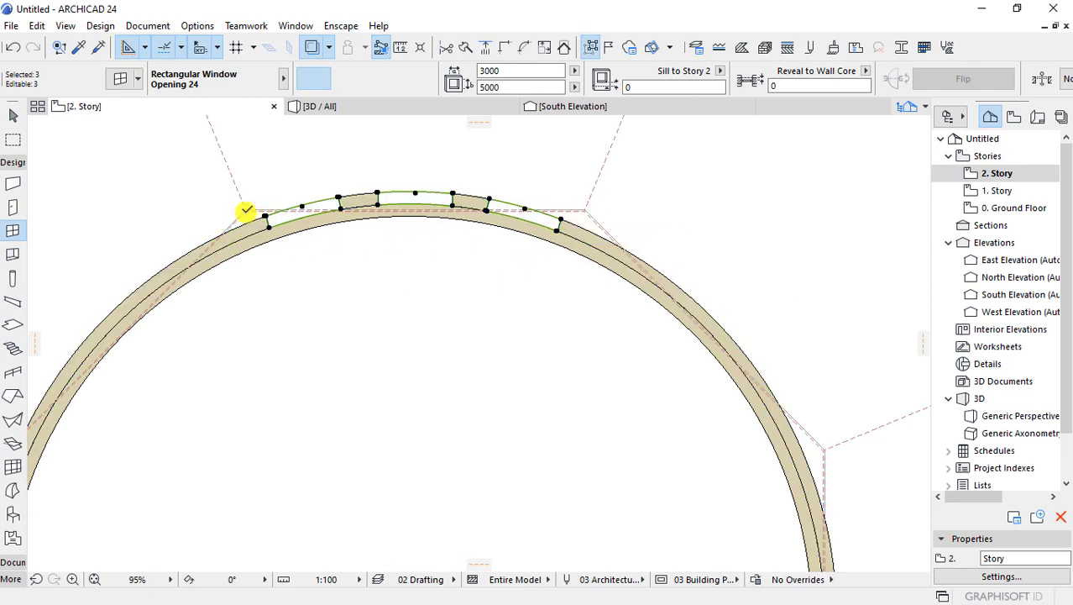
key(ctrl+shift+d)
click(245, 211)
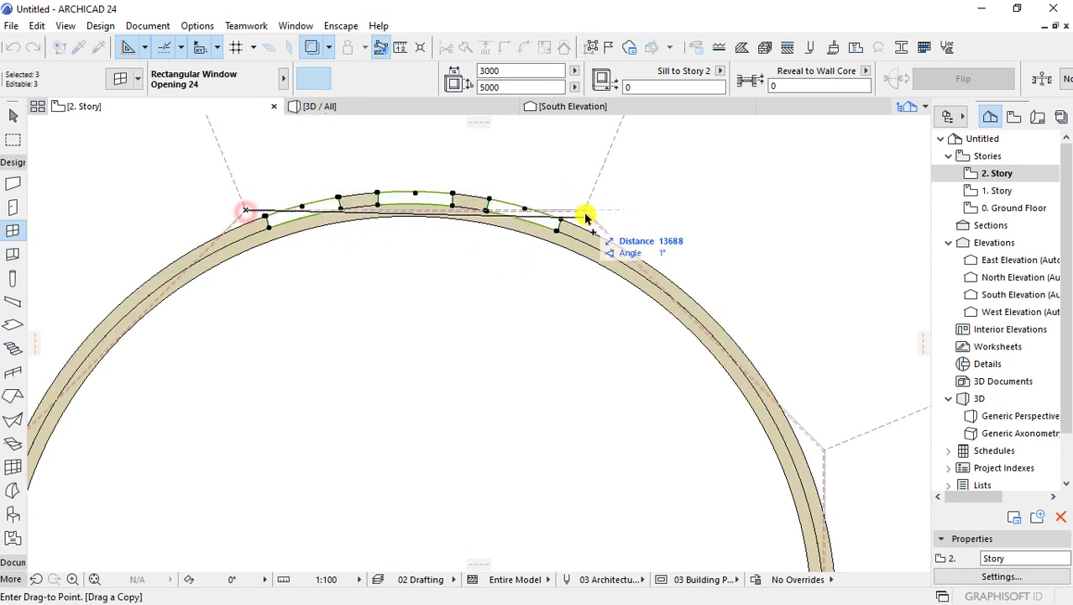
click(586, 214)
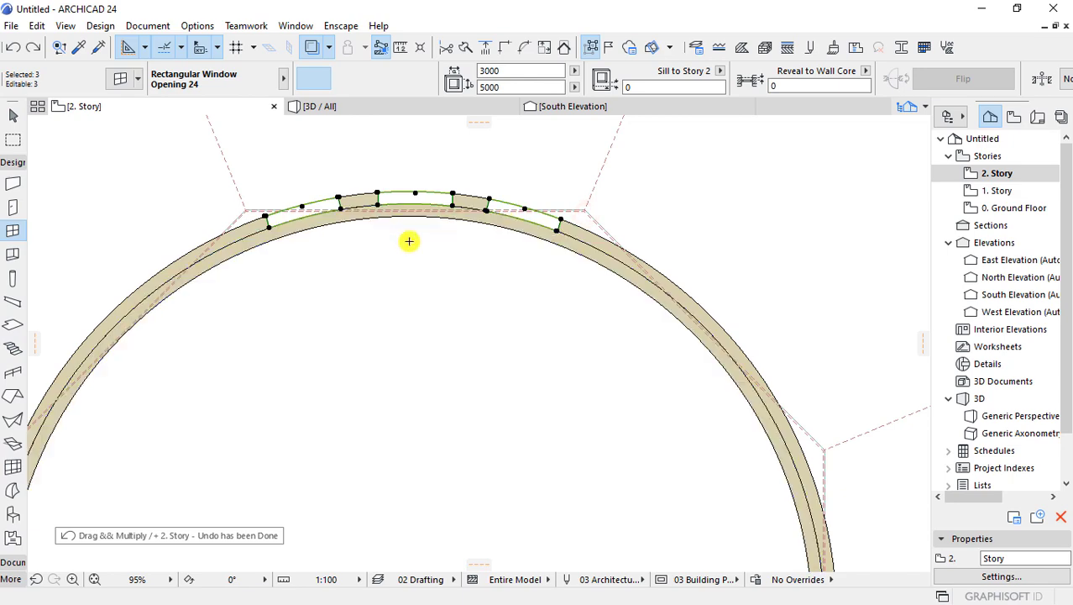
scroll(415, 211, down, 3)
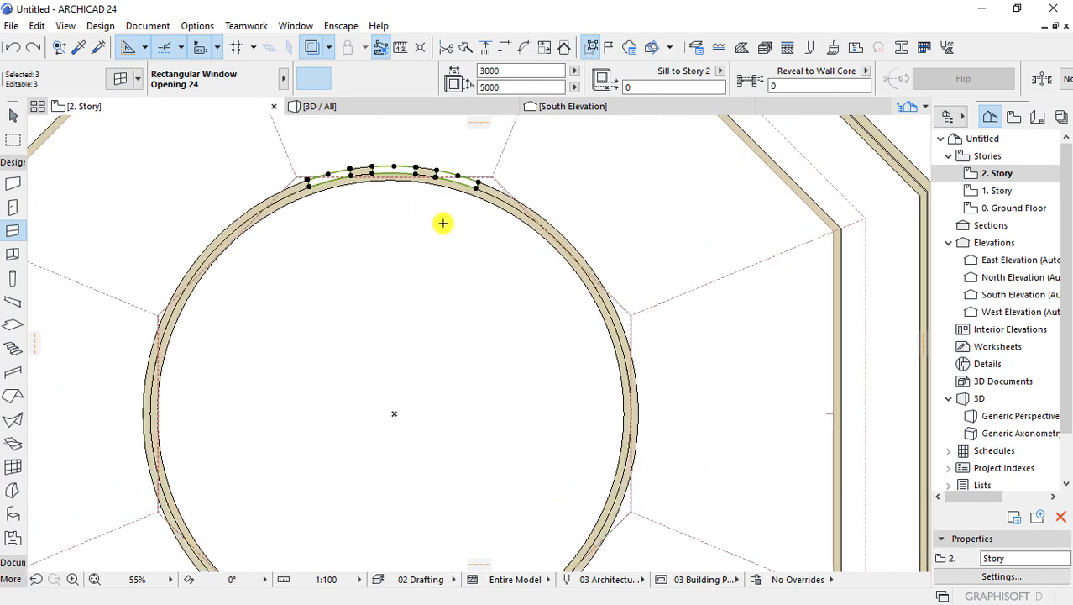
scroll(474, 191, up, 2)
scroll(440, 212, up, 1)
- Select the top window and drag rotated copies along the upper-right drum wall
click(413, 239)
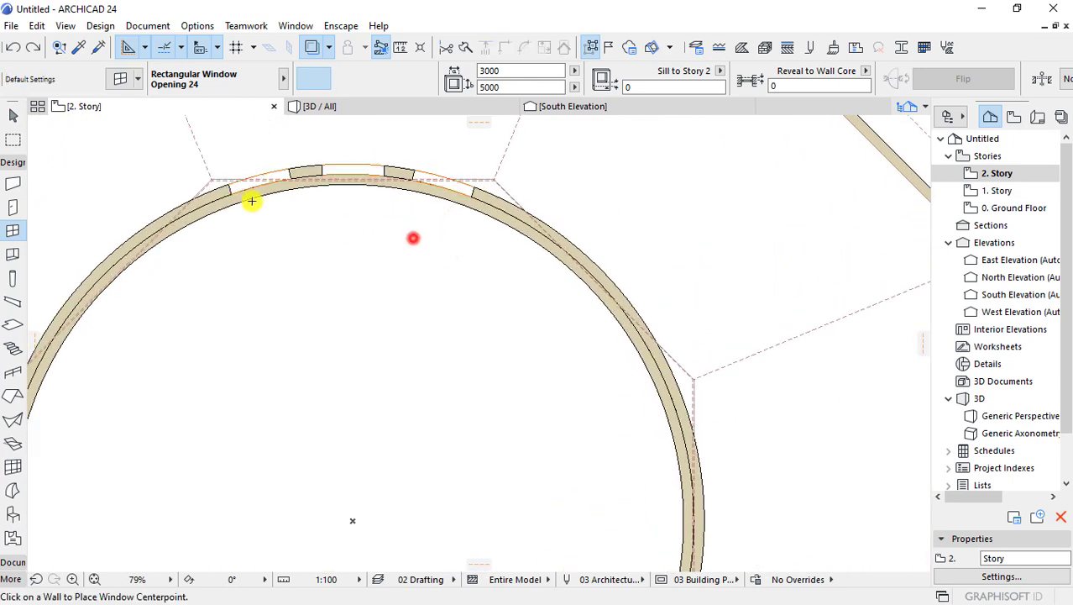
click(226, 188)
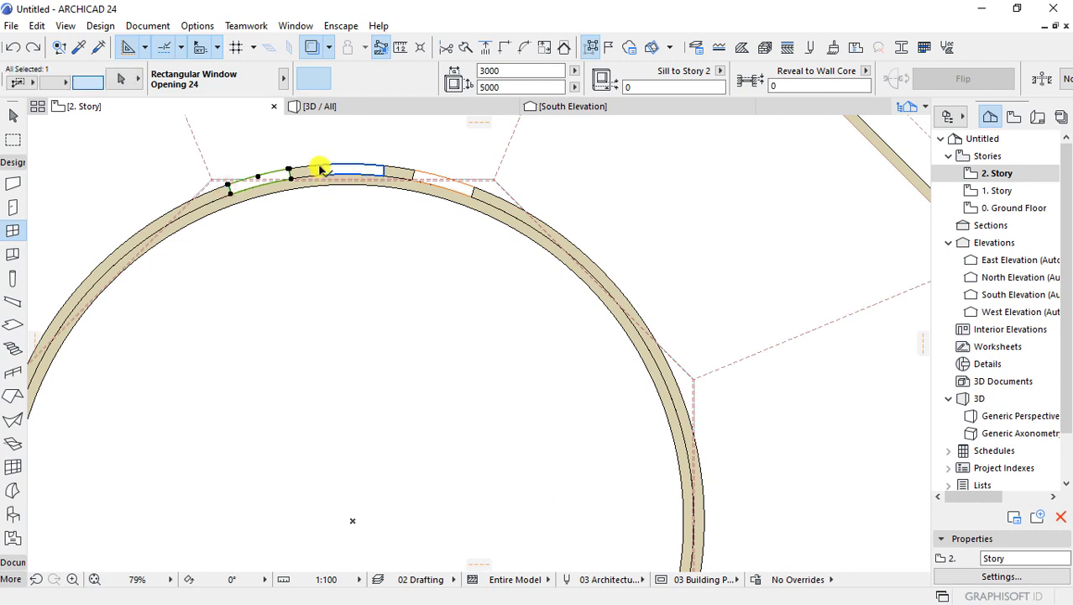
click(335, 230)
click(319, 168)
click(288, 171)
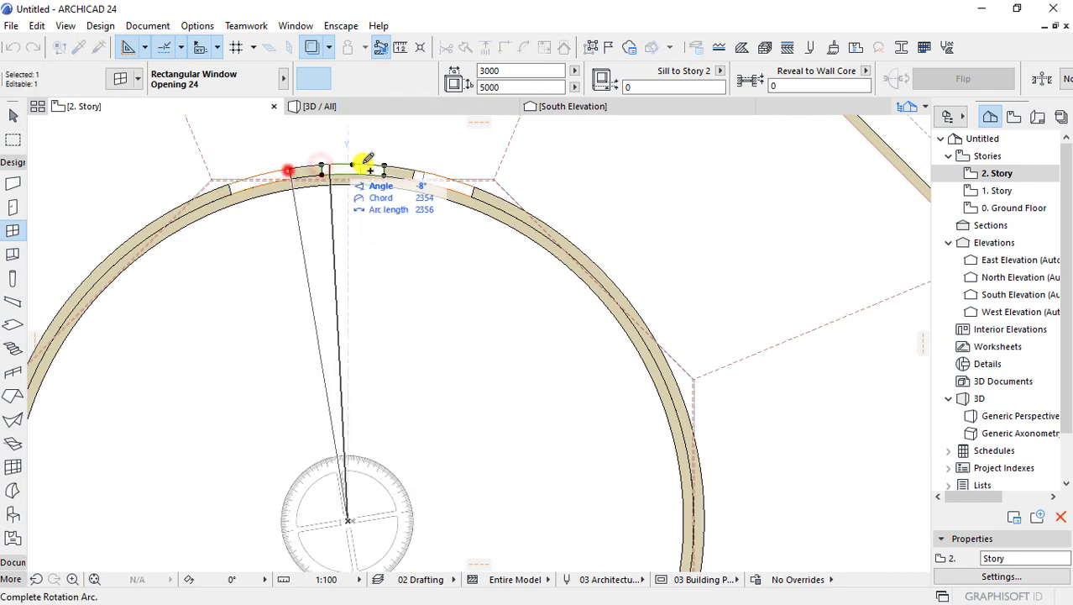
click(475, 189)
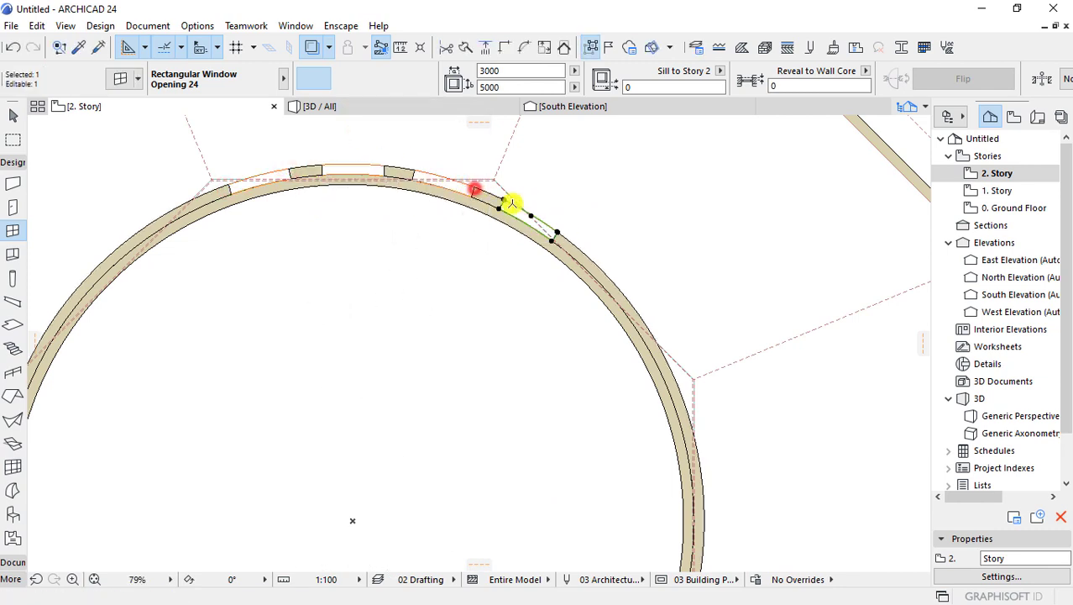
key(ctrl+d)
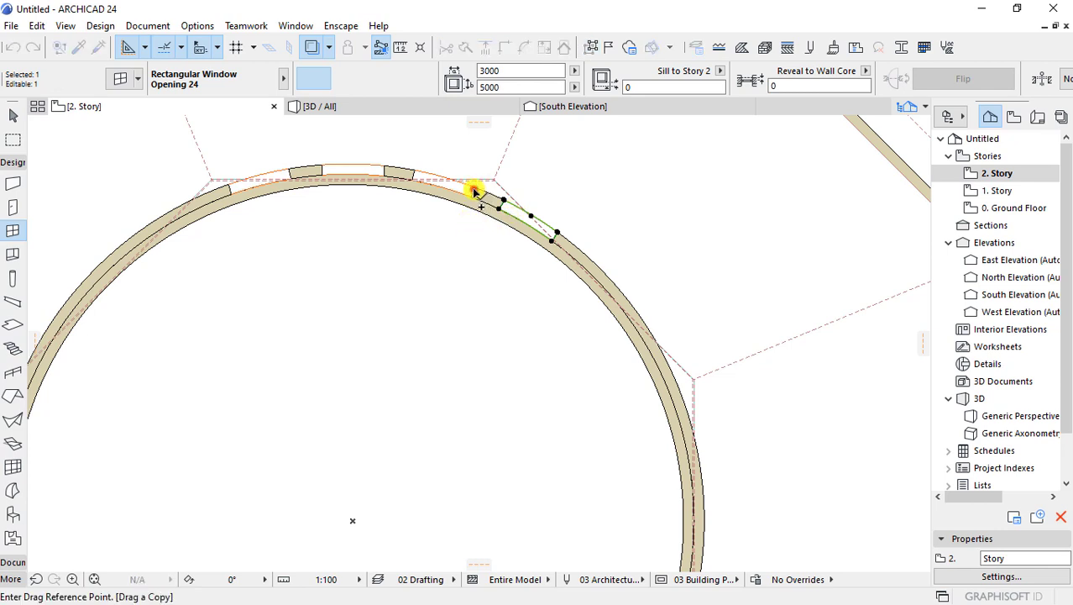
click(476, 191)
click(557, 232)
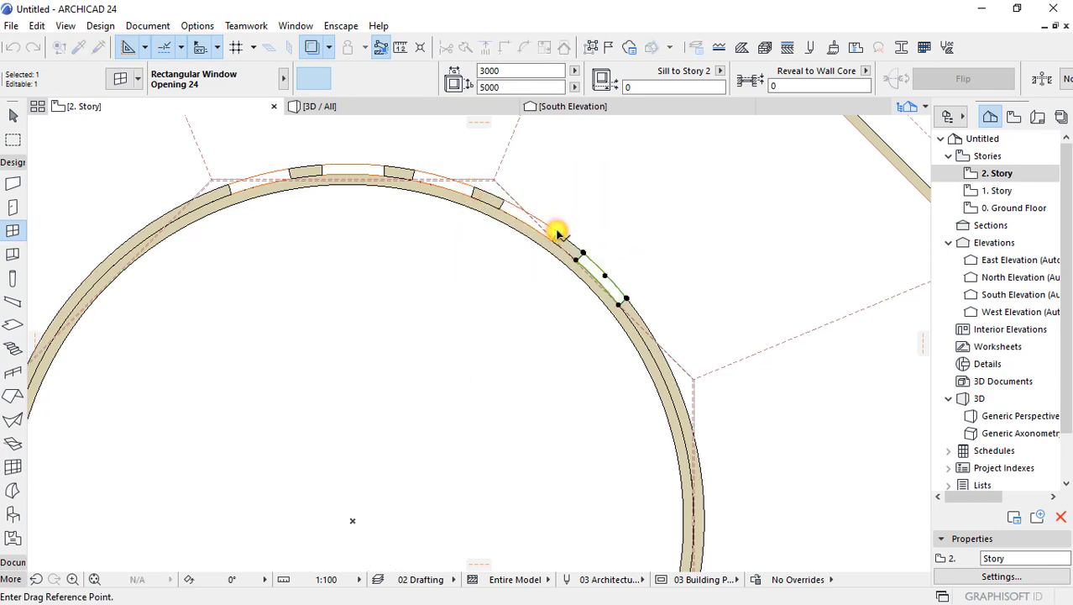
click(557, 233)
click(628, 301)
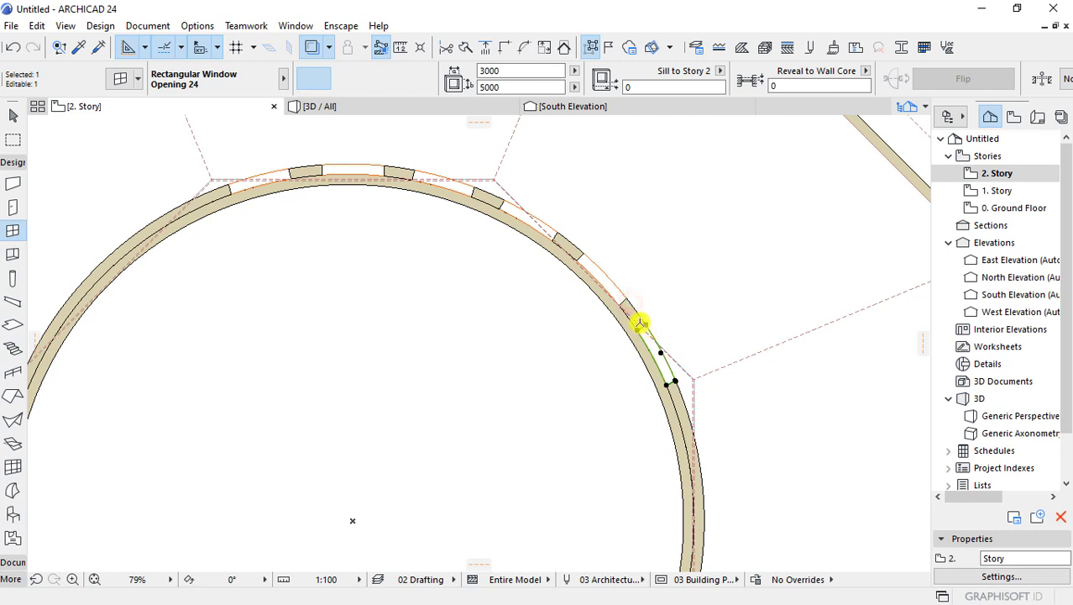
- Undo the misplaced copies, then rotate-copy the middle top window further right along the wall
key(ctrl+z)
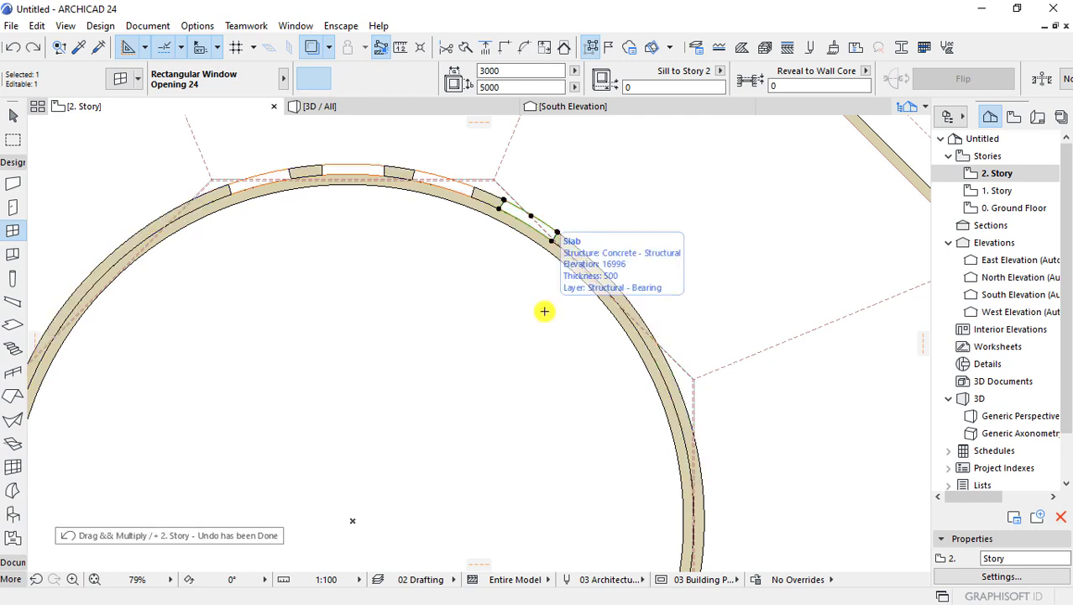
key(Escape)
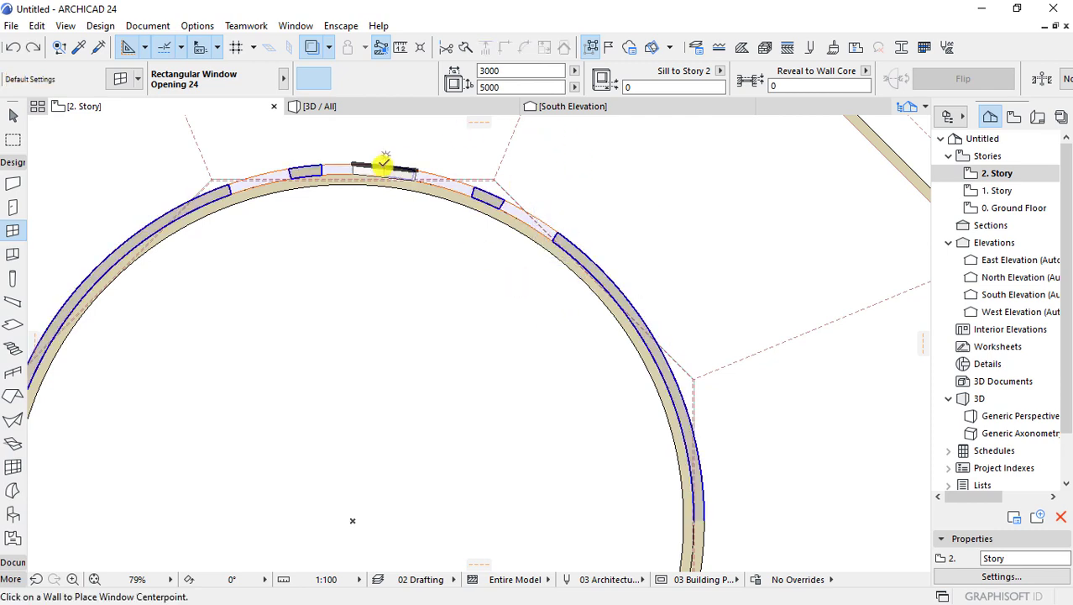
shift+click(383, 166)
key(ctrl+d)
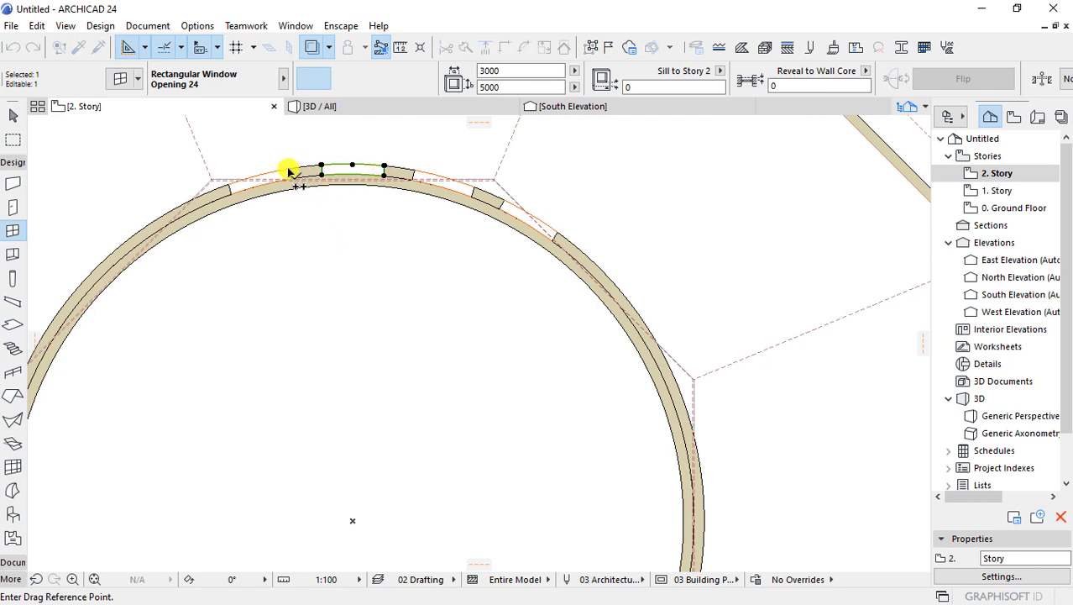
click(288, 170)
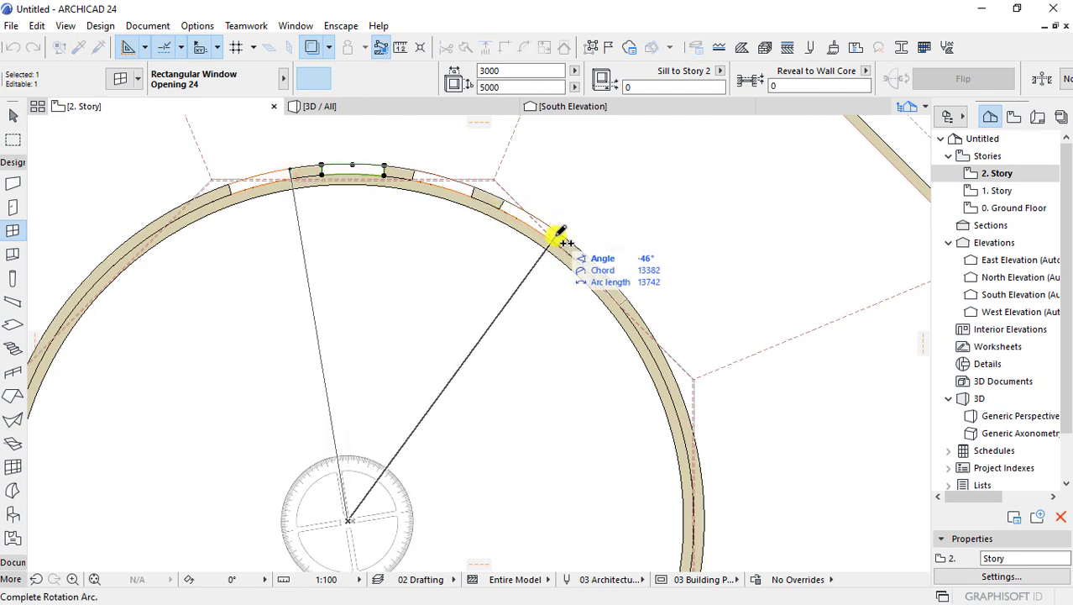
click(557, 236)
click(627, 298)
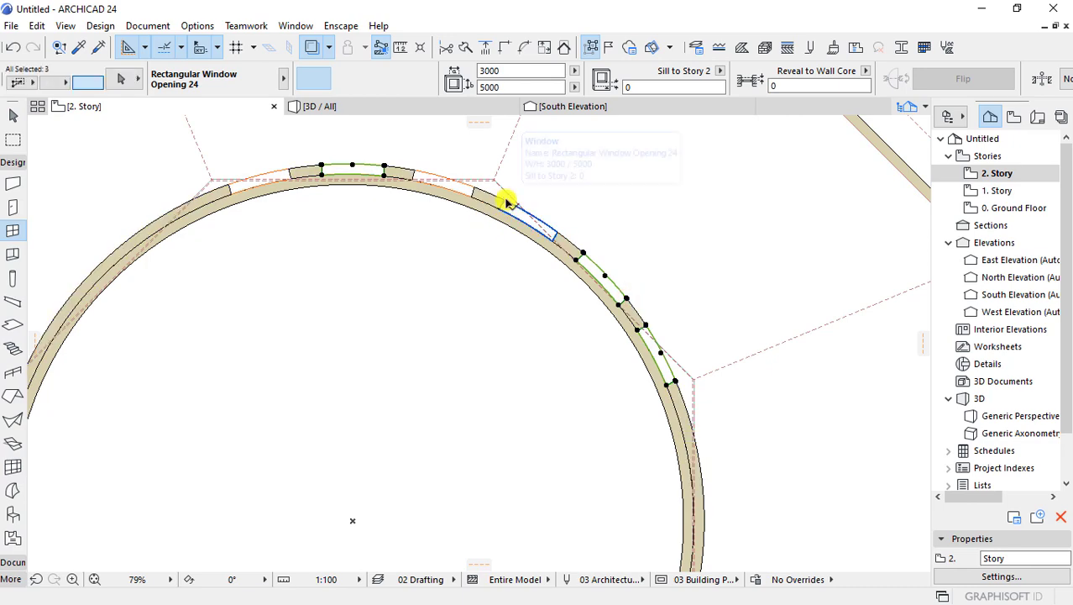
- Add another window to the group and rotate-copy the windows along the arc
shift+click(504, 203)
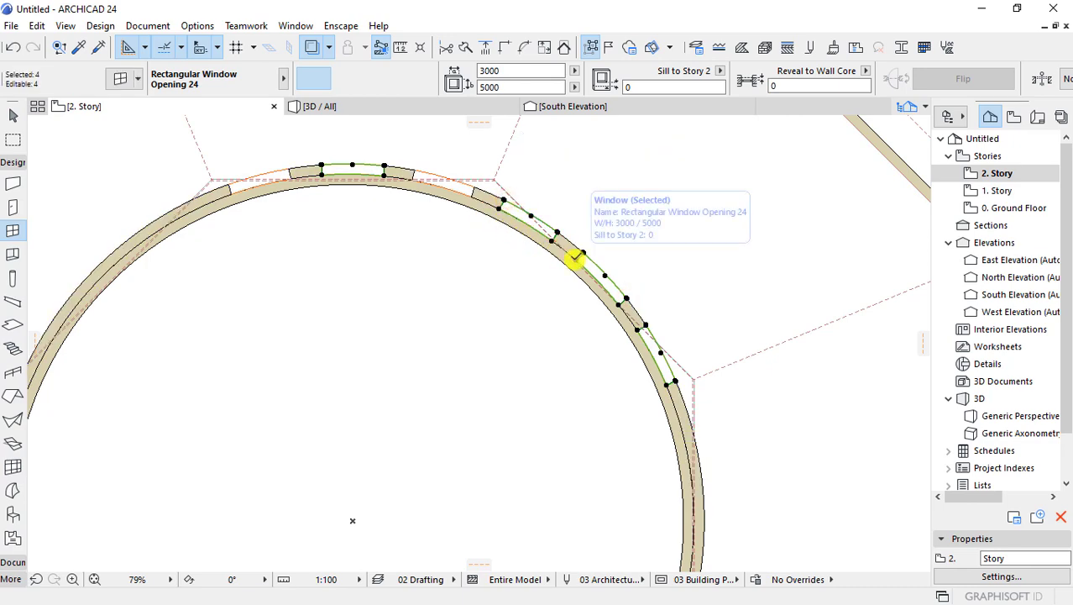
scroll(454, 217, down, 3)
scroll(491, 311, down, 1)
key(ctrl+d)
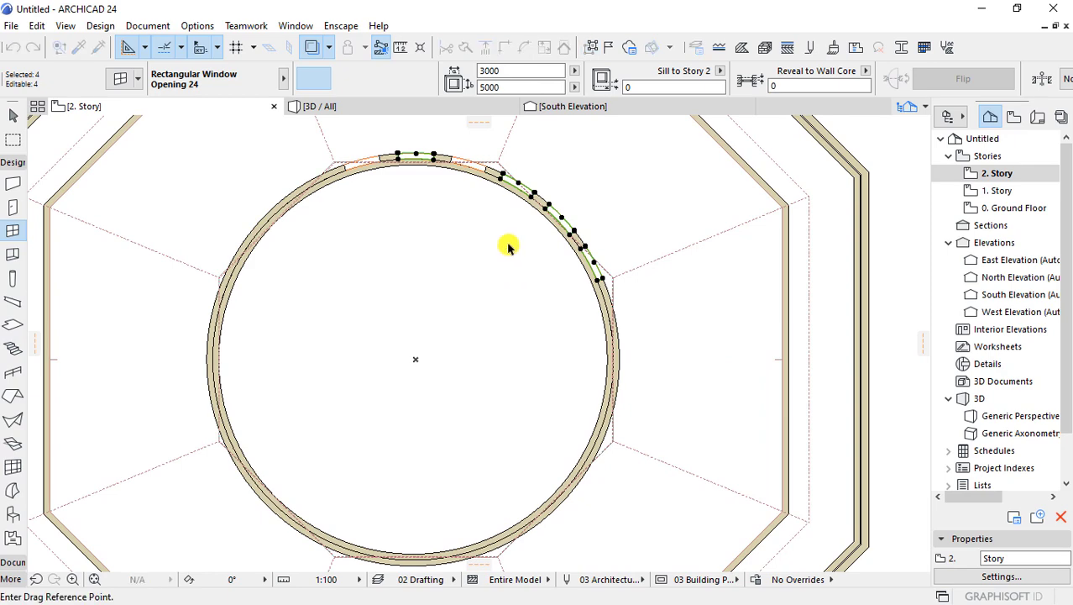
click(490, 171)
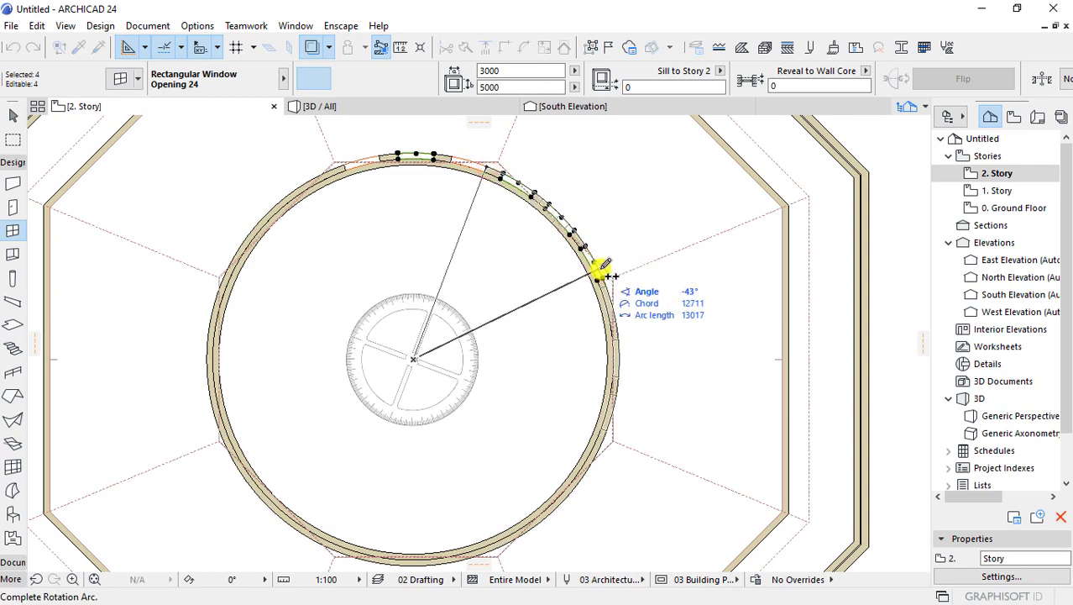
click(607, 273)
scroll(558, 163, up, 2)
click(463, 190)
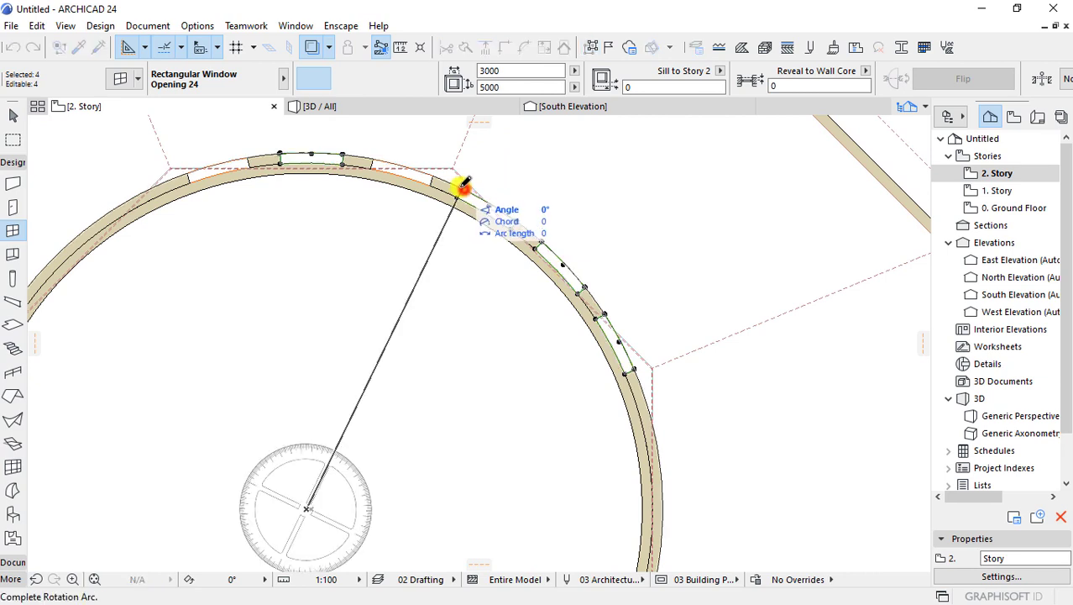
click(461, 179)
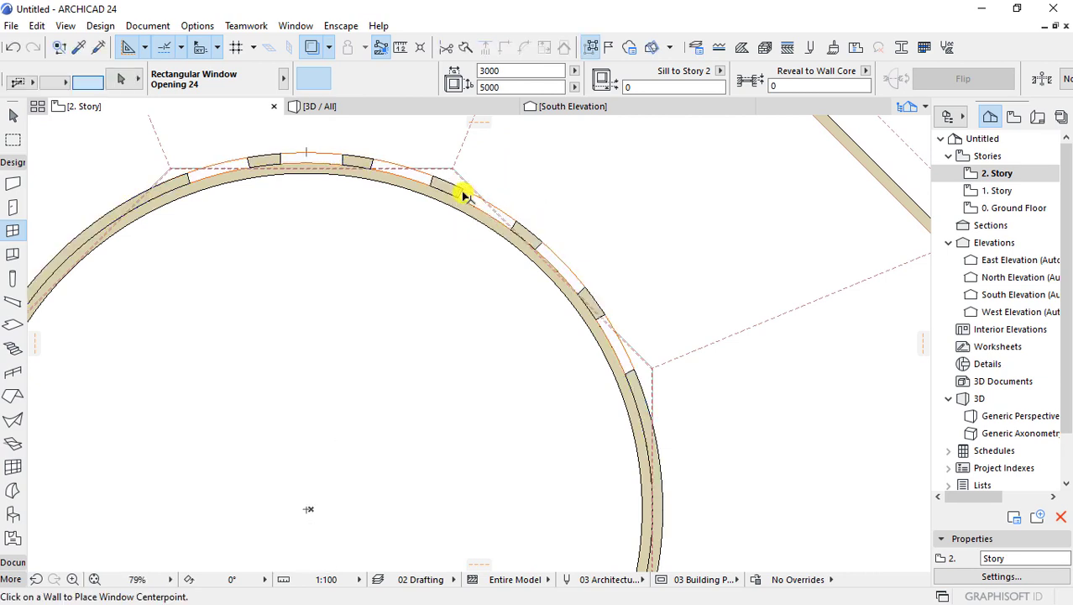
- Select three windows and try rotating them, undoing the result
click(462, 191)
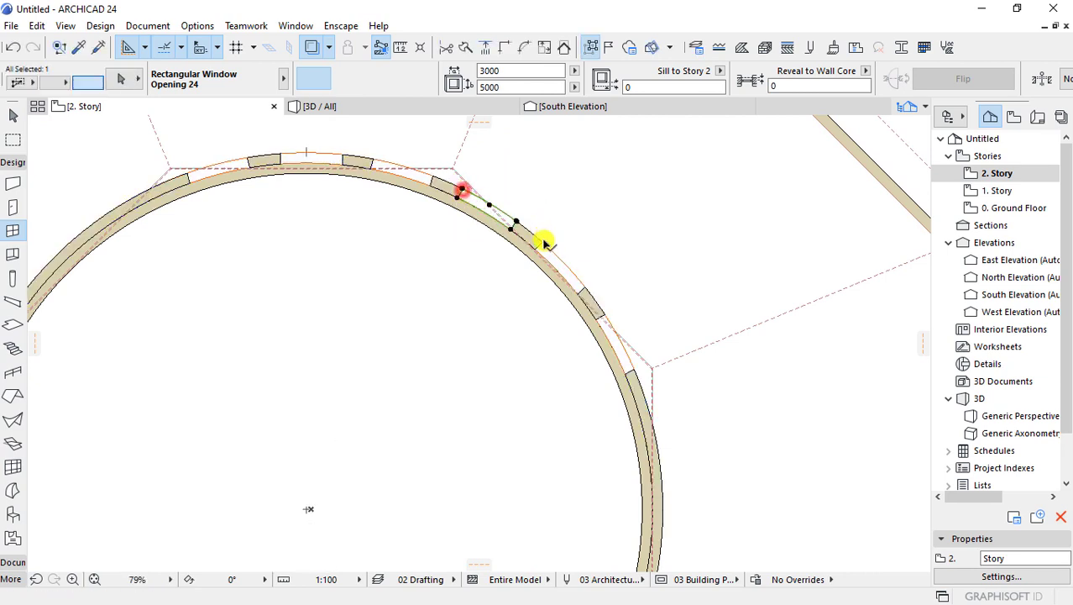
shift+click(605, 313)
key(ctrl+d)
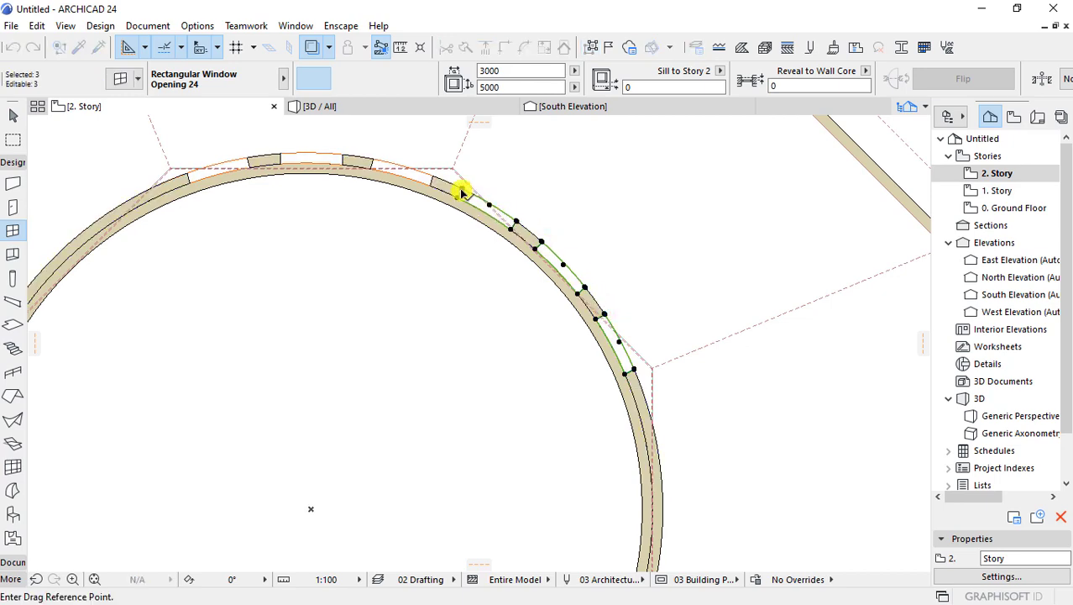
key(ctrl+e)
click(461, 190)
click(456, 181)
scroll(551, 166, down, 3)
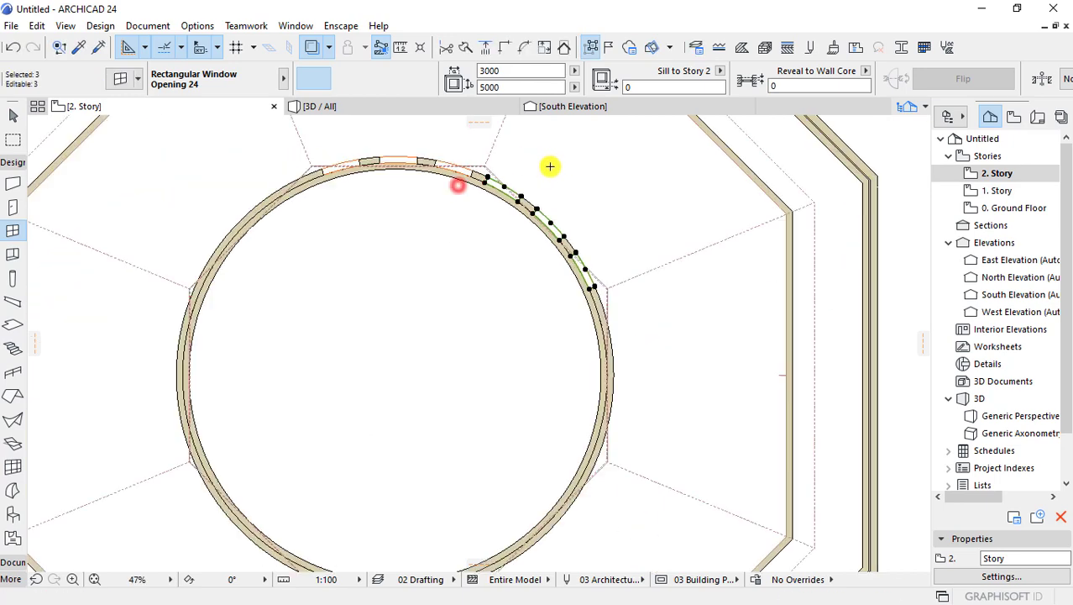
scroll(627, 271, down, 2)
key(ctrl+z)
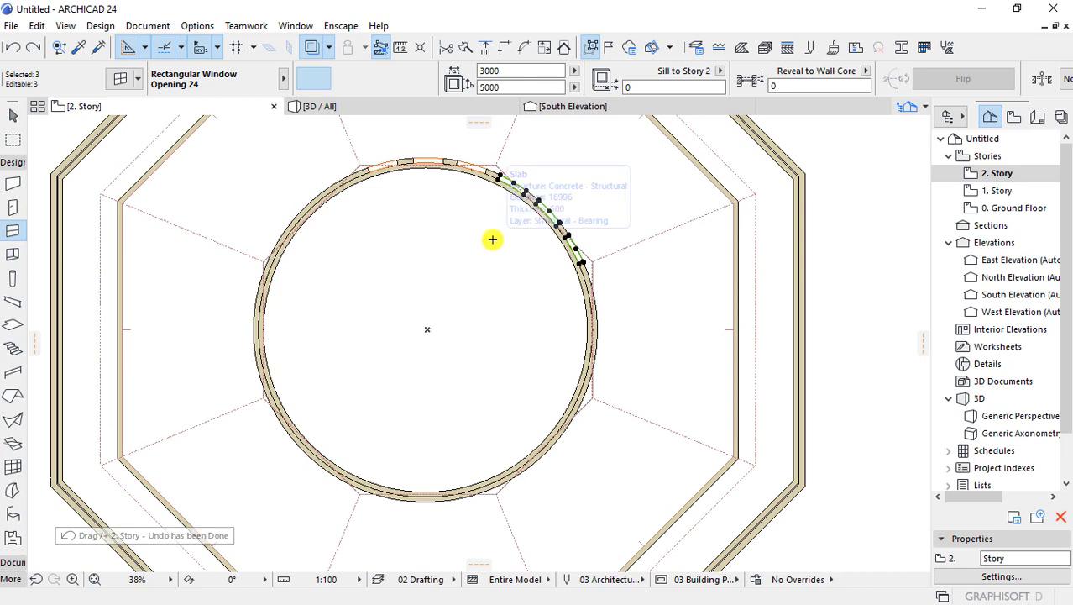
- Attempt rotated copies of the three windows again, undo them and deselect
key(ctrl+d)
key(ctrl+e)
click(486, 172)
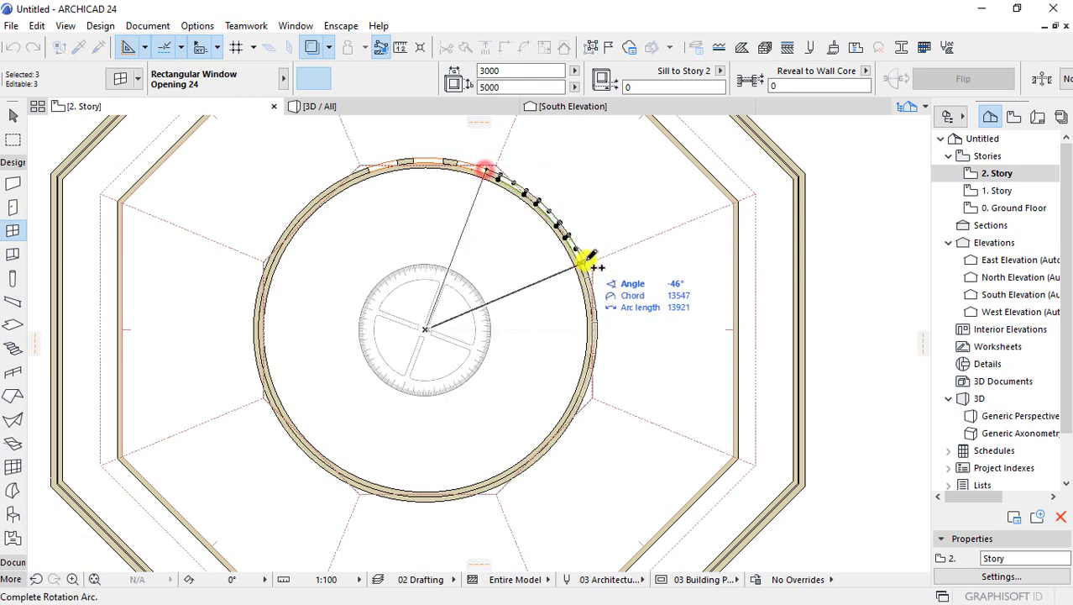
click(585, 302)
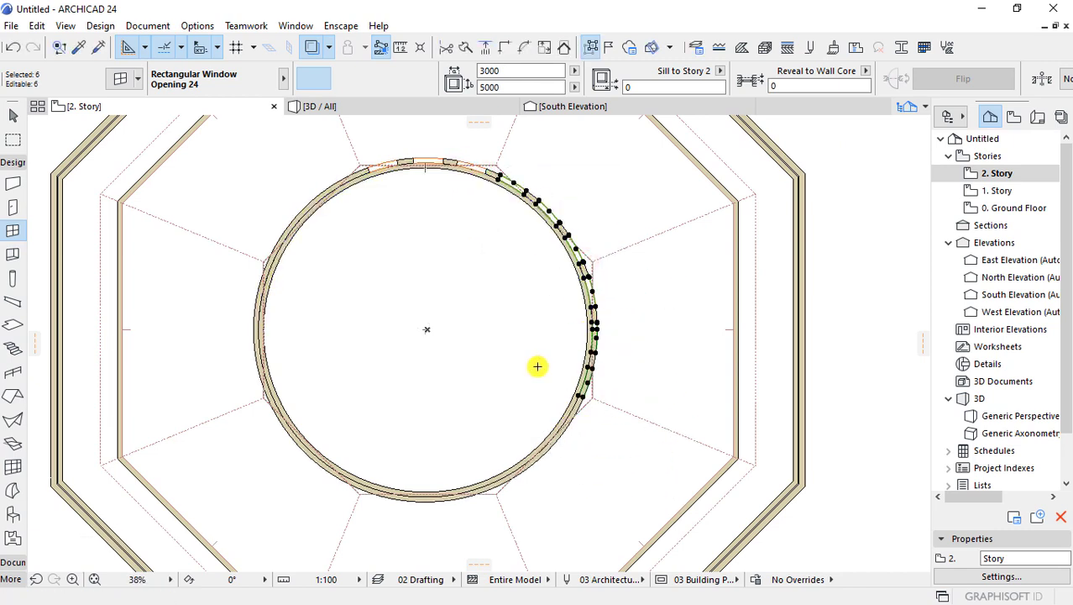
key(ctrl+z)
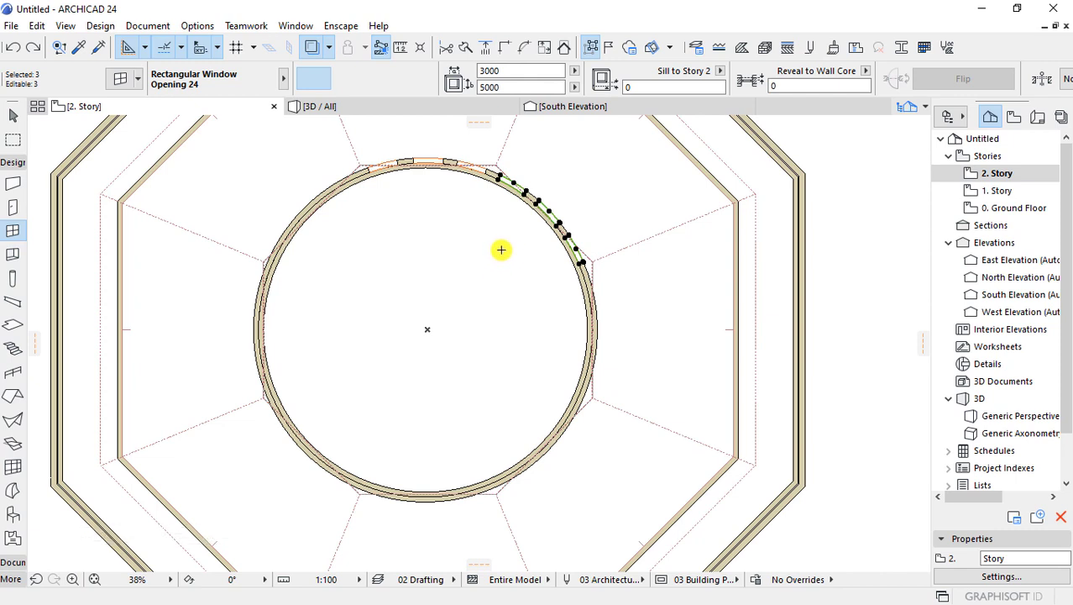
click(523, 254)
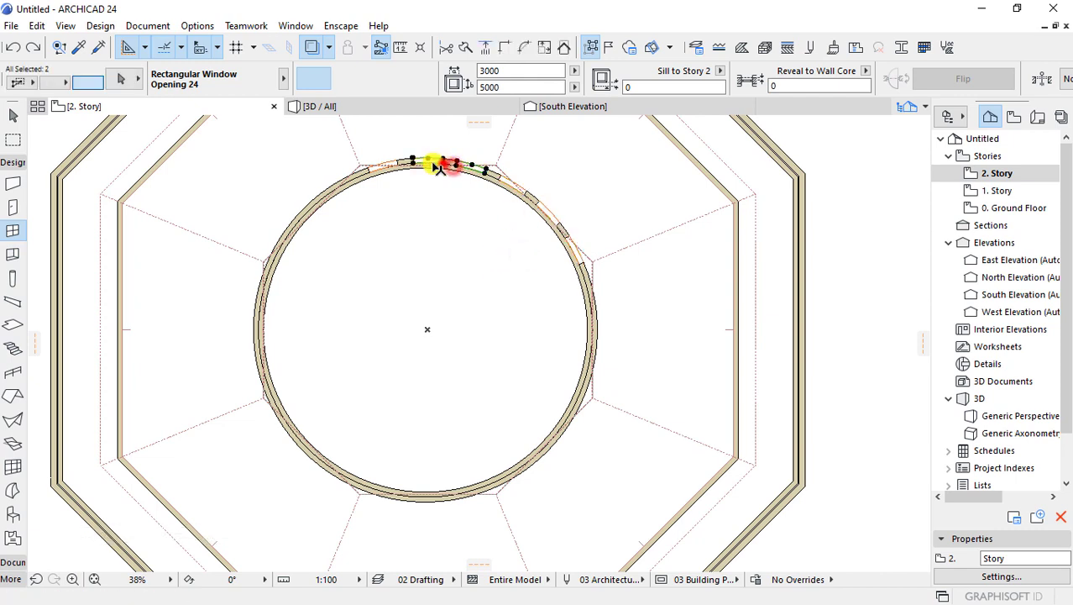
- Rotate copies of the chosen windows around the circular wall
click(396, 165)
click(500, 178)
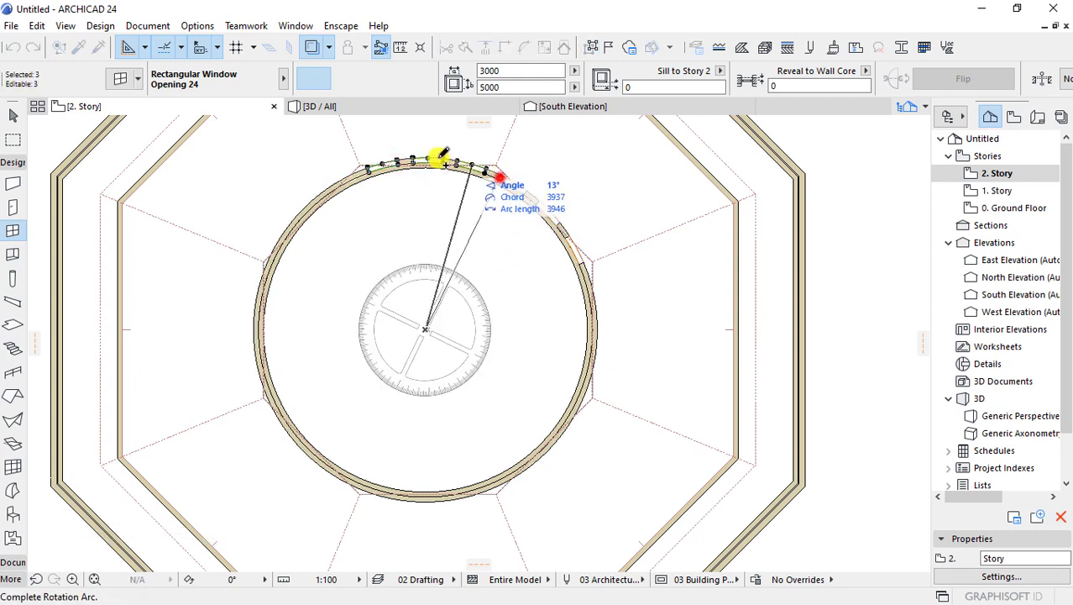
click(370, 168)
click(319, 271)
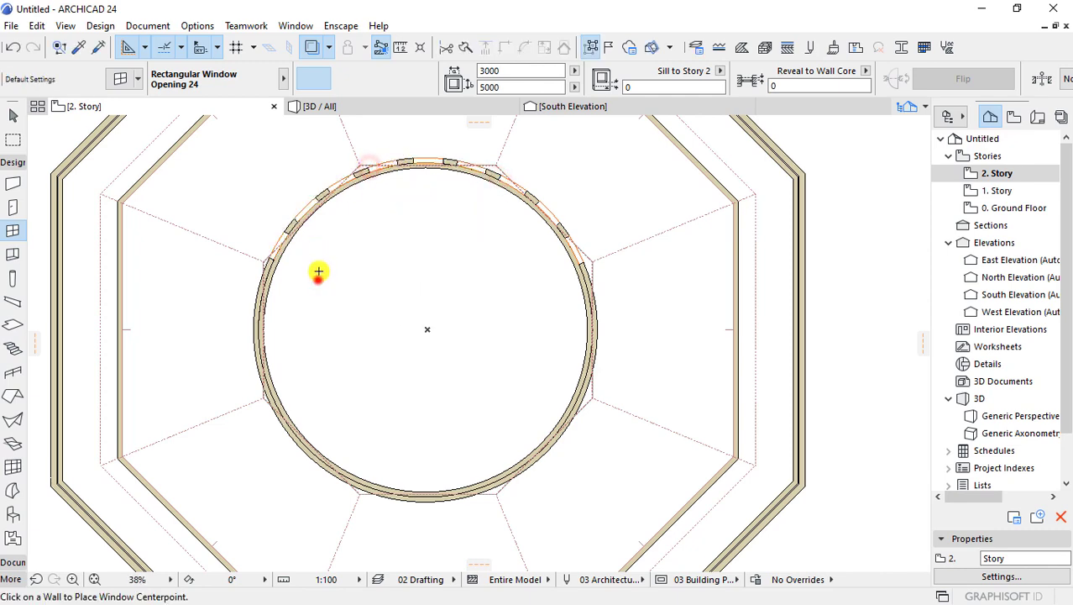
- Place a new window in the bottom of the circular wall, choosing its facing side
click(273, 245)
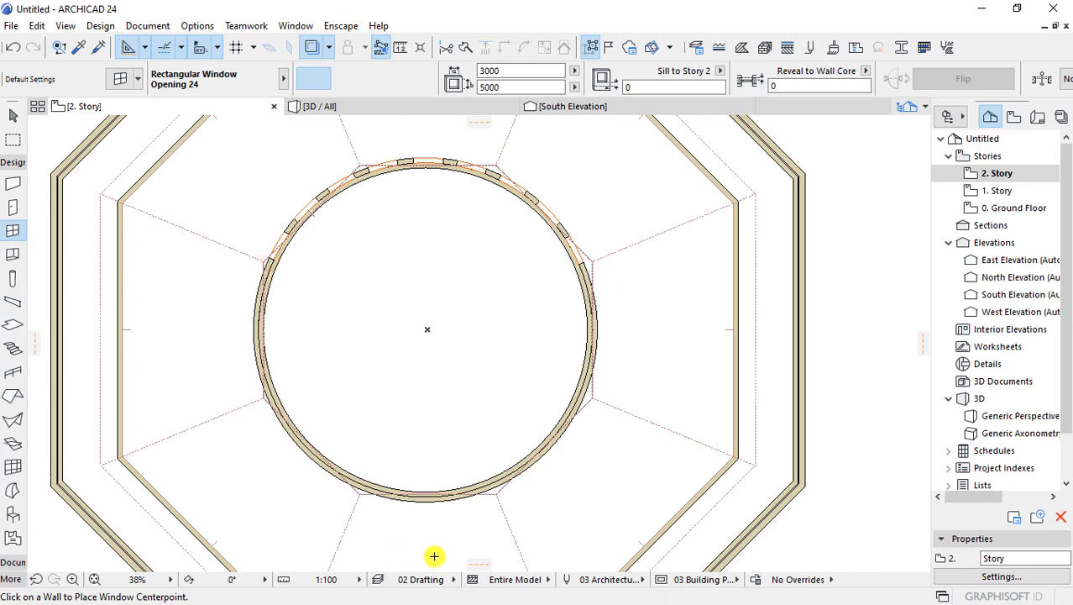
scroll(425, 495, up, 2)
scroll(395, 433, up, 2)
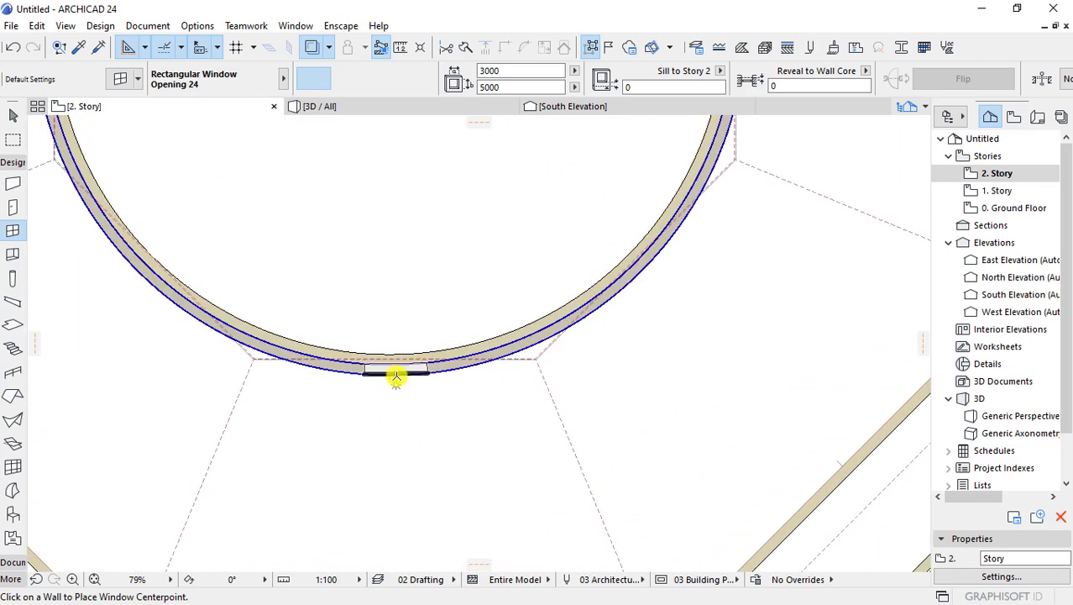
click(388, 378)
click(386, 410)
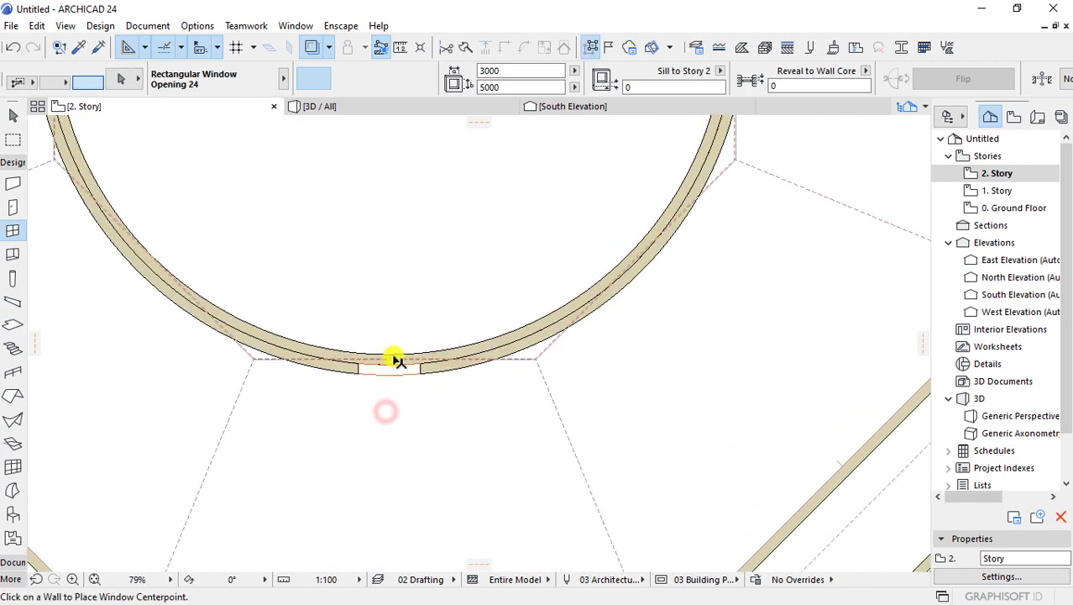
- Copy the bottom window to the top of the drum wall
click(423, 379)
key(ctrl+d)
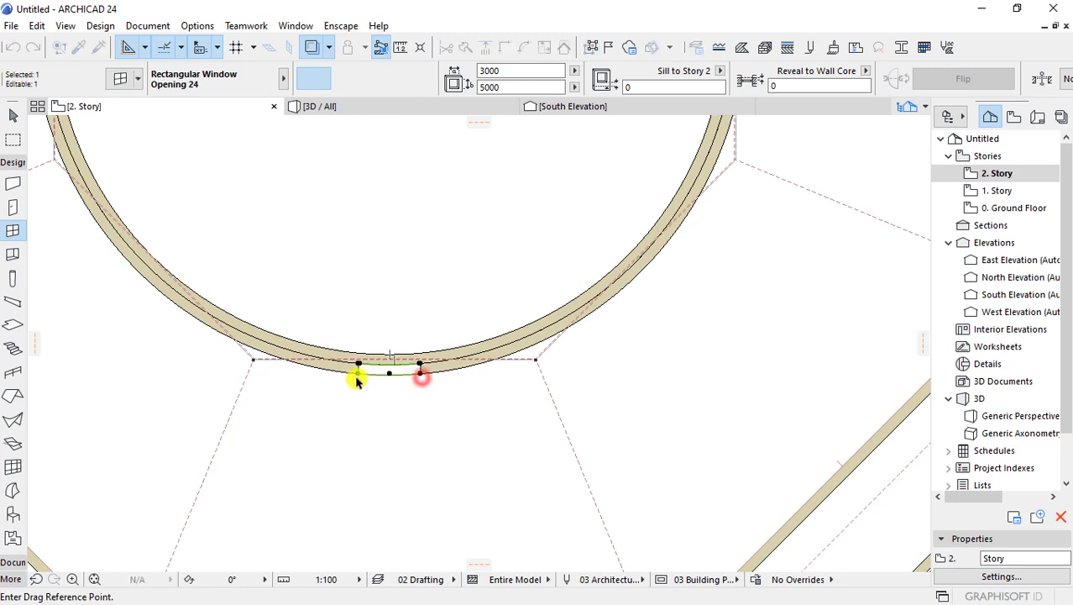
click(357, 378)
scroll(373, 424, down, 2)
scroll(371, 239, down, 2)
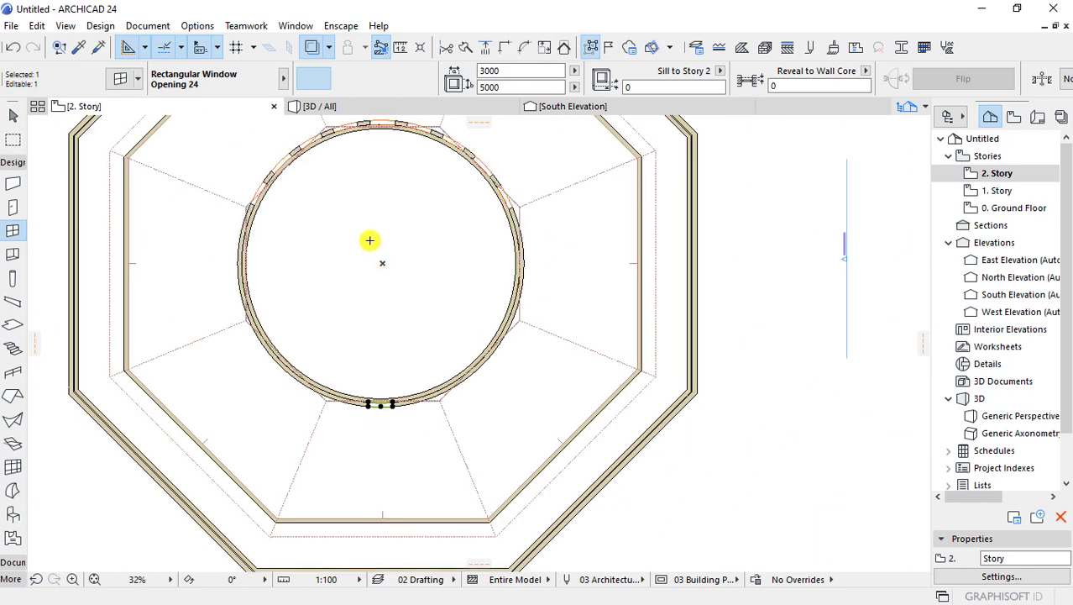
scroll(350, 127, up, 1)
scroll(346, 133, up, 2)
click(304, 143)
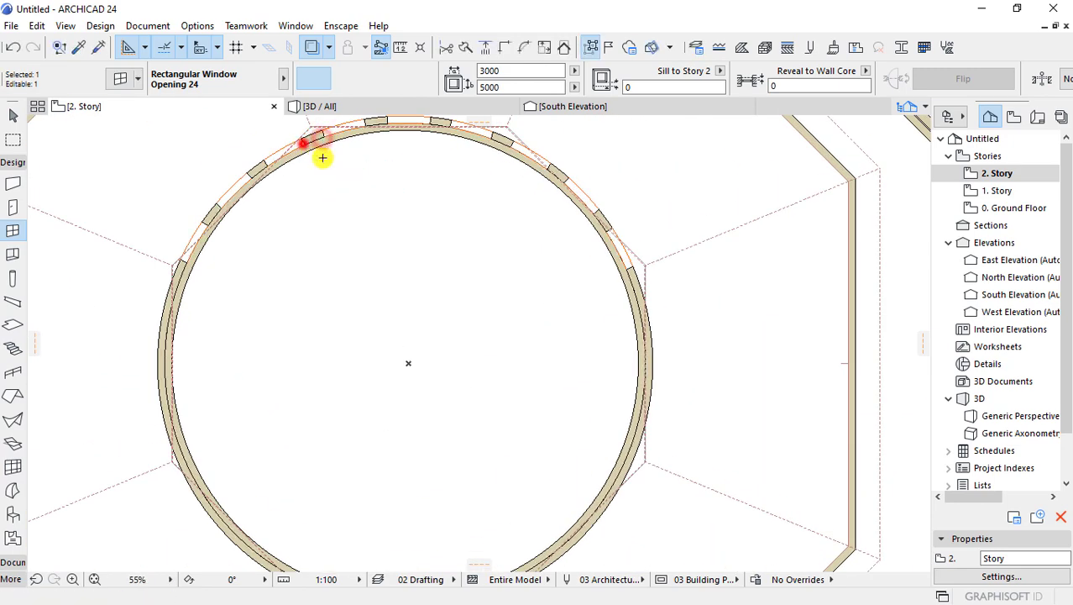
scroll(318, 156, down, 2)
scroll(388, 391, up, 3)
- Try shifting the window to the right along the wall, undoing both attempts
key(ctrl+shift+d)
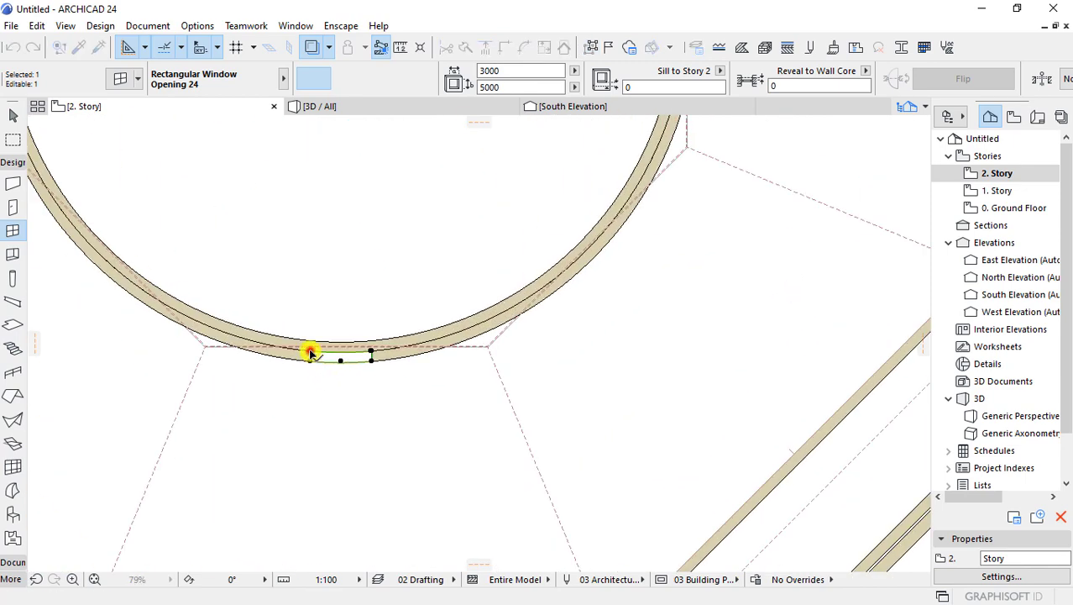
click(310, 351)
click(371, 349)
key(ctrl+z)
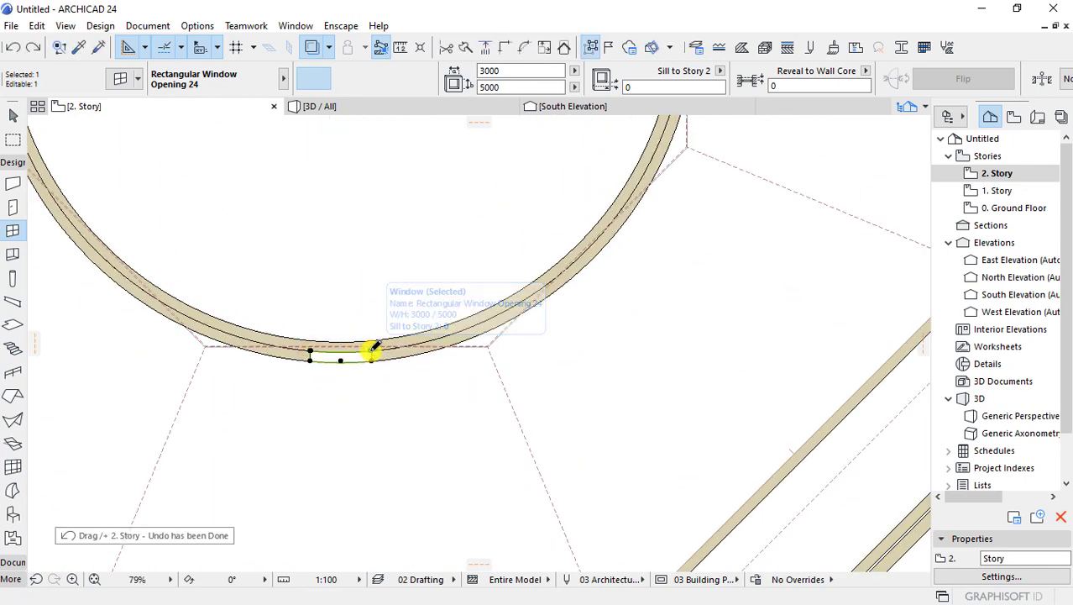
key(ctrl+shift+d)
click(310, 352)
click(371, 349)
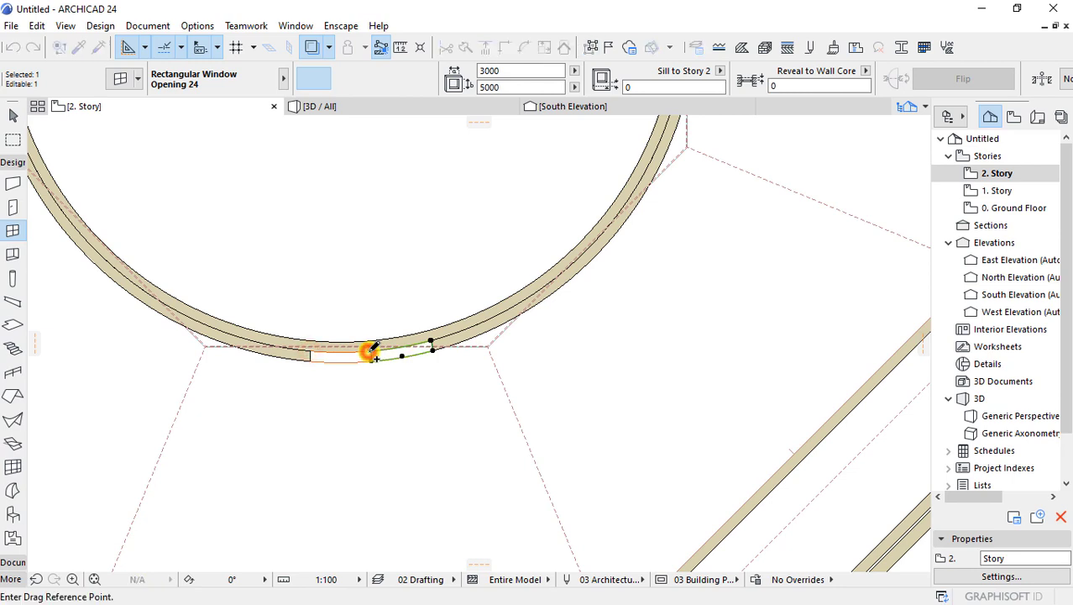
click(371, 353)
key(ctrl+z)
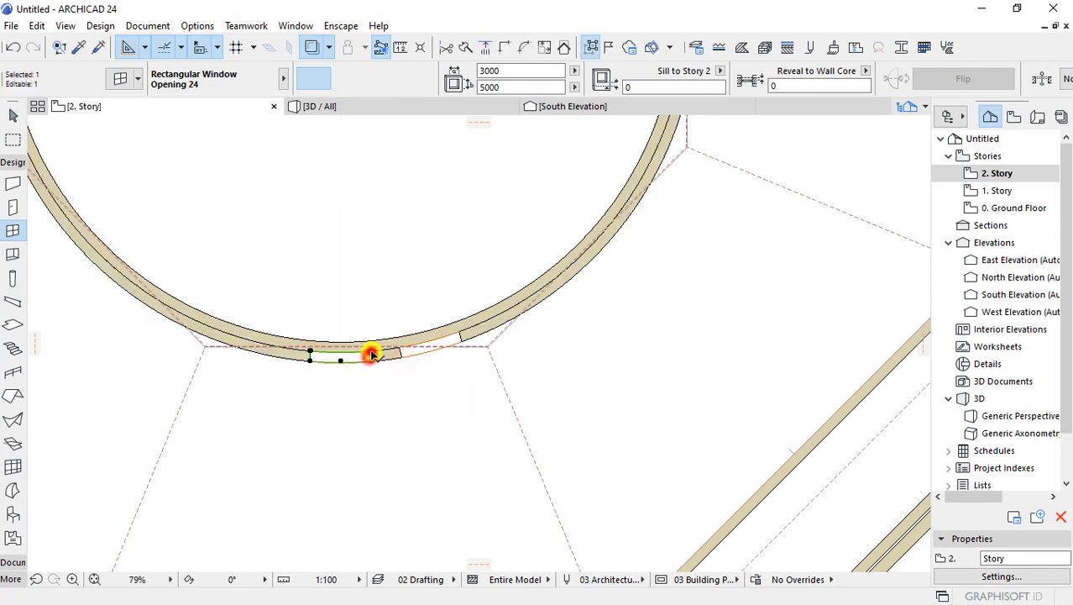
- Copy the window to a new spot further left along the bottom arc
key(ctrl+d)
click(370, 353)
click(311, 353)
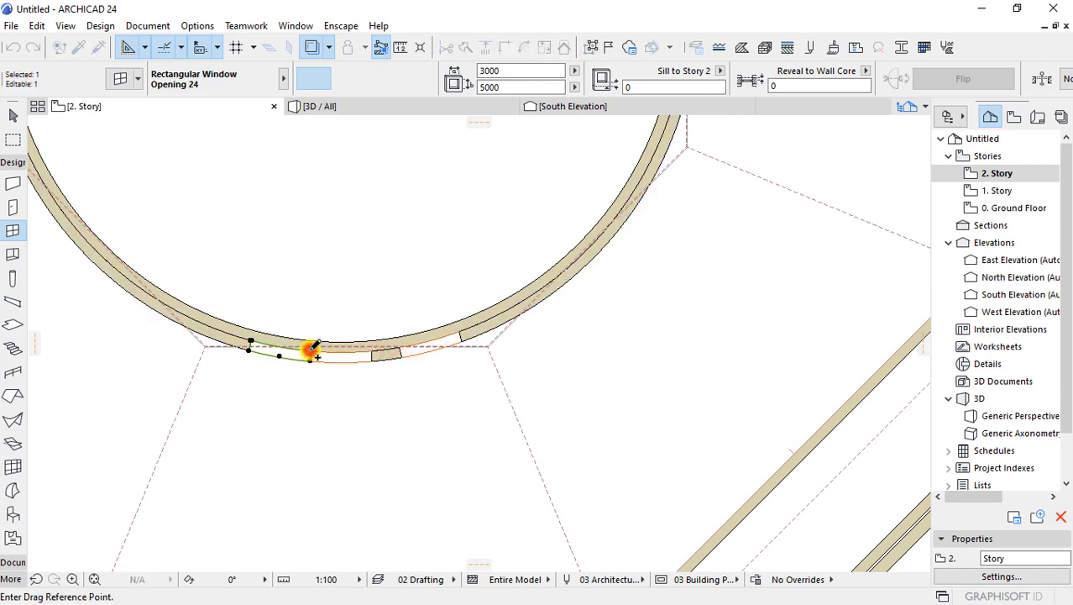
click(310, 351)
click(282, 355)
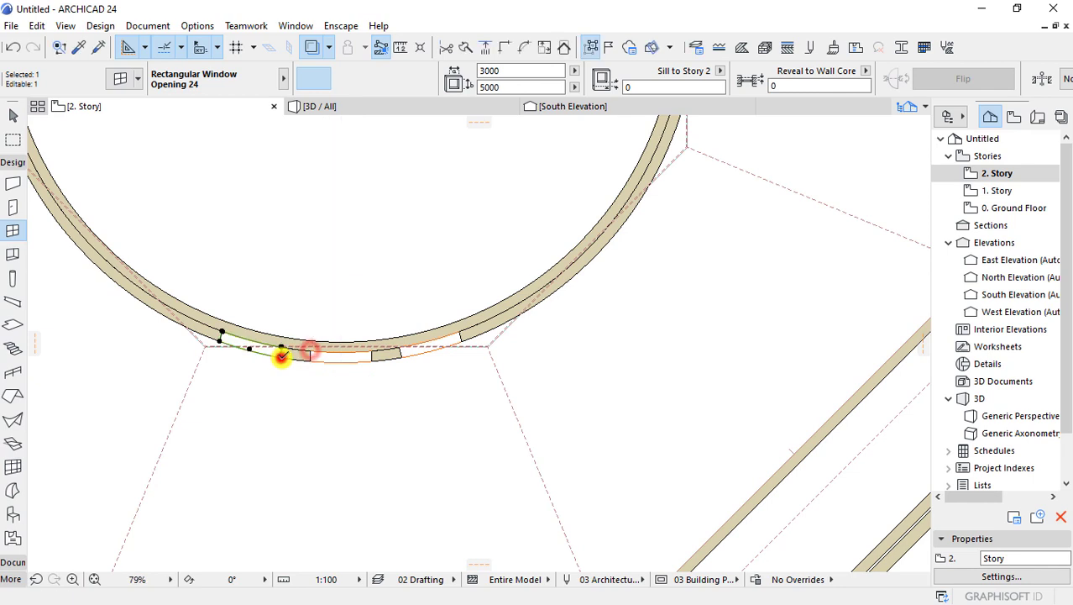
- Select the three bottom windows and rotate them slightly along the wall
click(438, 341)
click(371, 354)
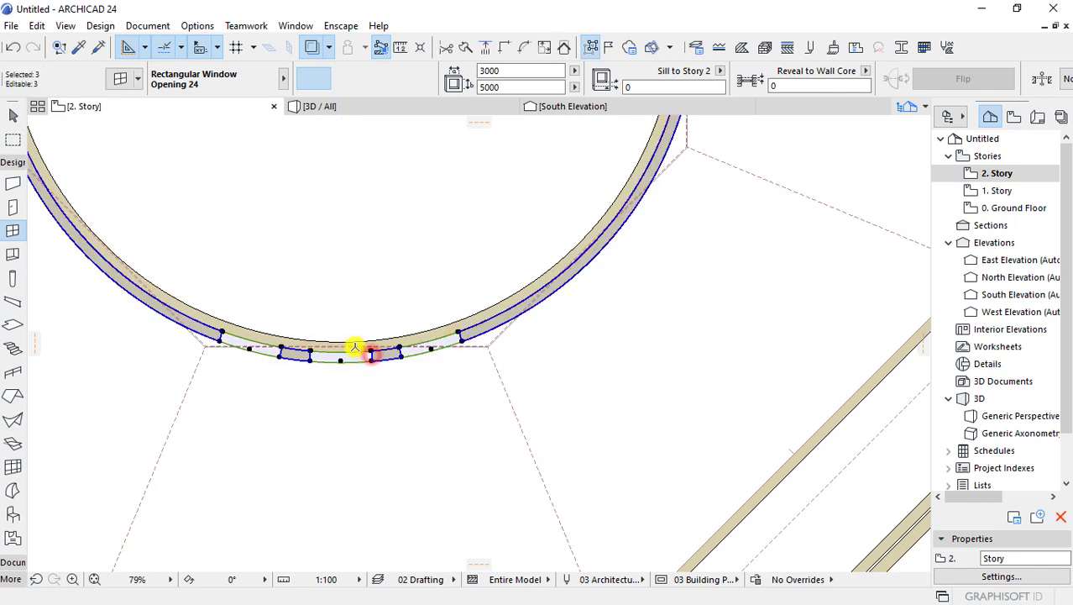
key(ctrl+d)
click(342, 361)
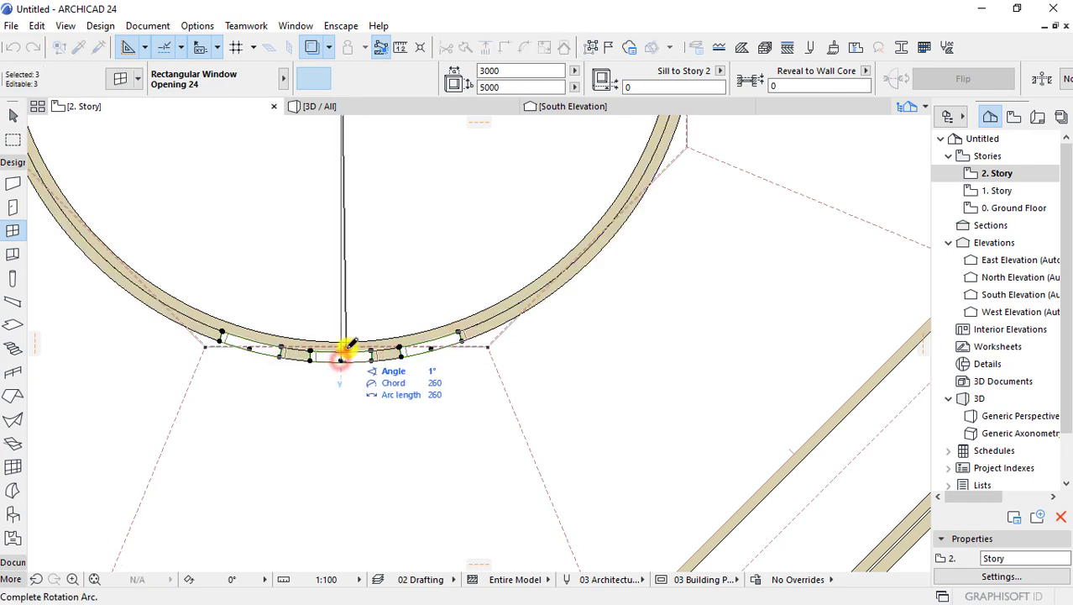
click(347, 347)
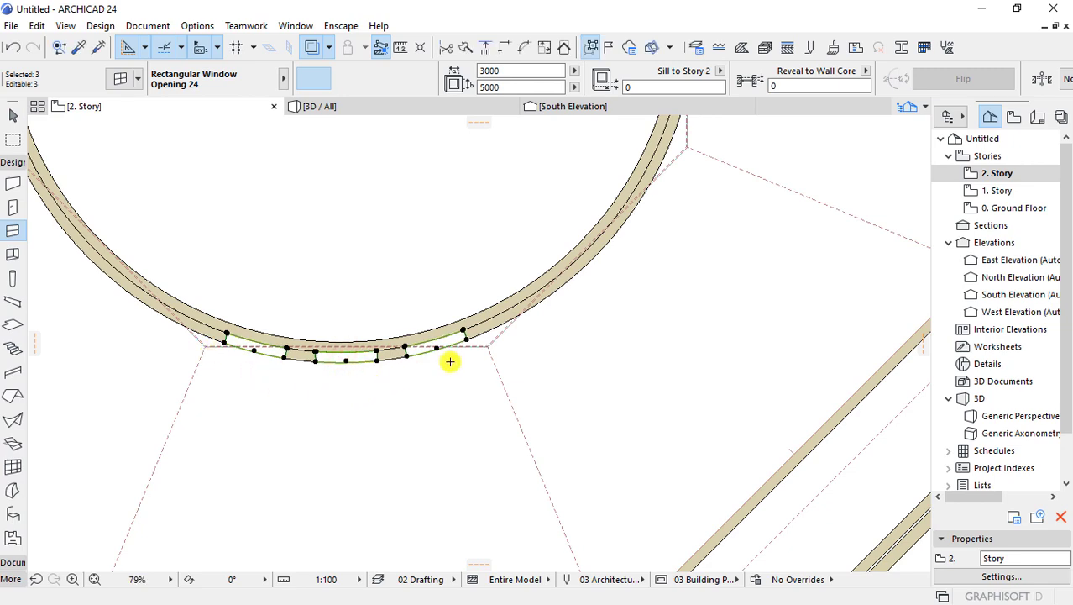
scroll(416, 375, down, 2)
scroll(439, 367, down, 2)
scroll(376, 269, up, 1)
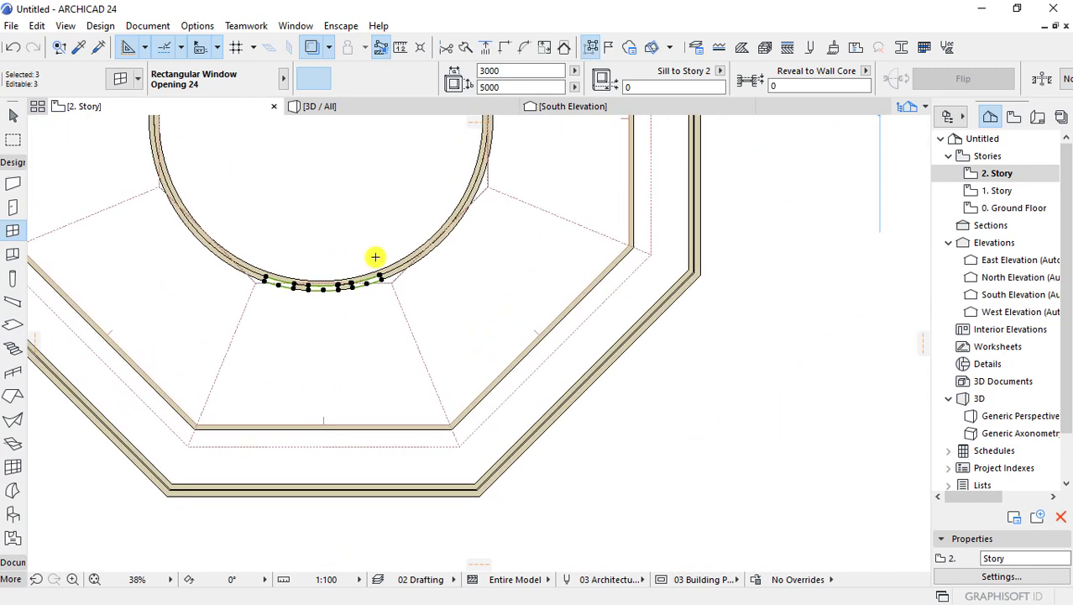
key(ctrl+d)
- Copy the three-window group to the upper-right of the drum wall
scroll(376, 257, up, 2)
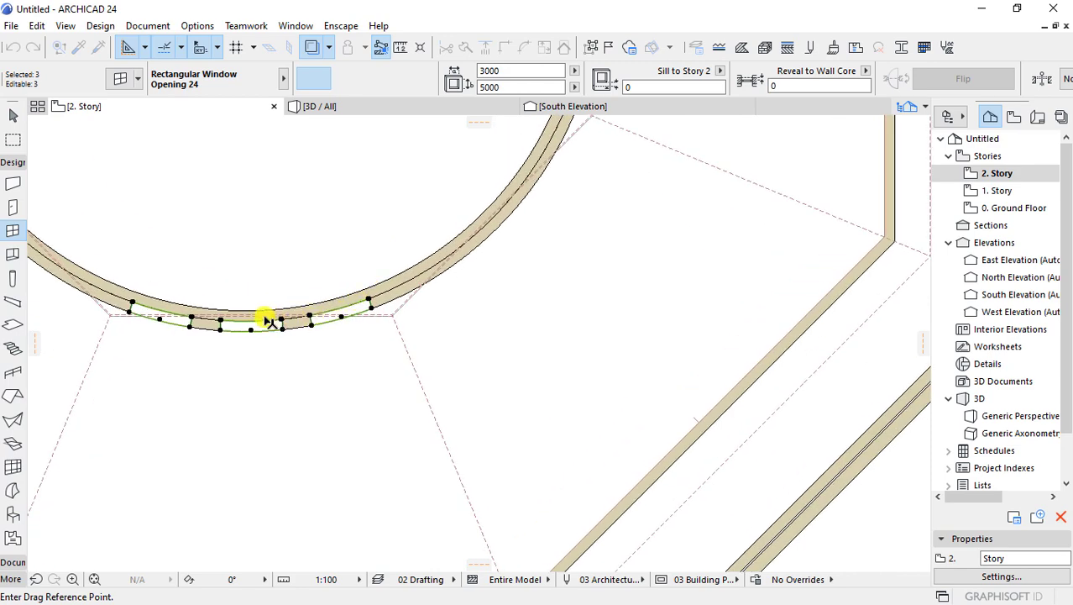
click(251, 330)
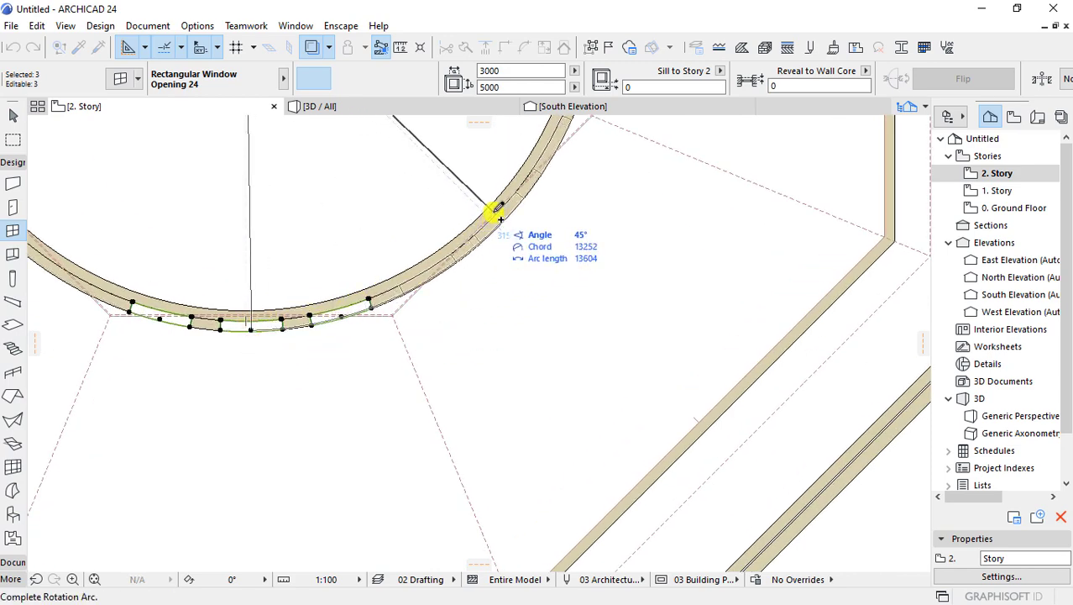
key(Escape)
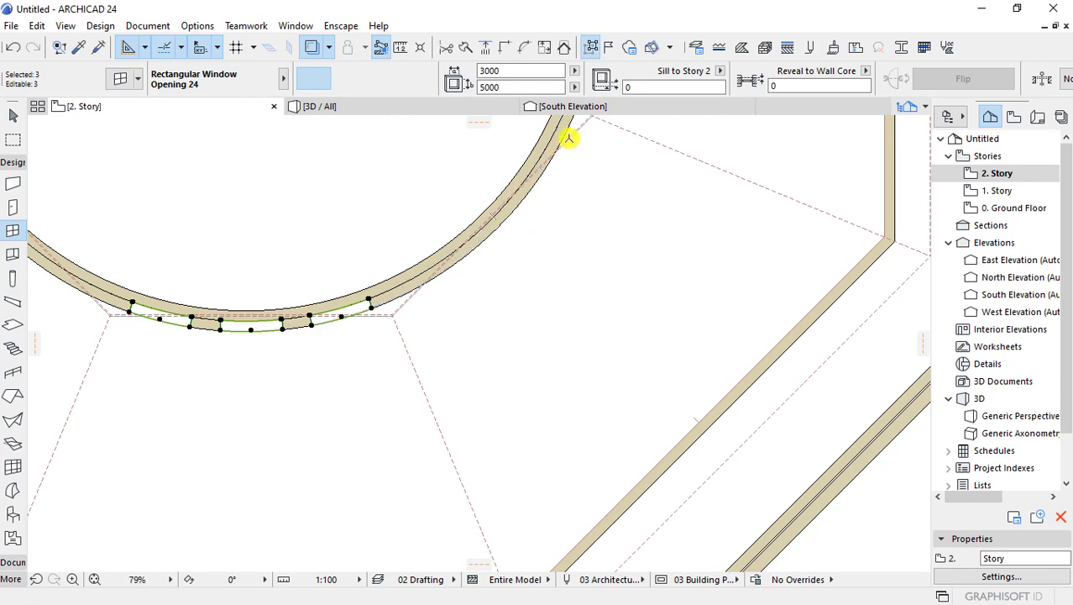
key(ctrl+d)
click(252, 331)
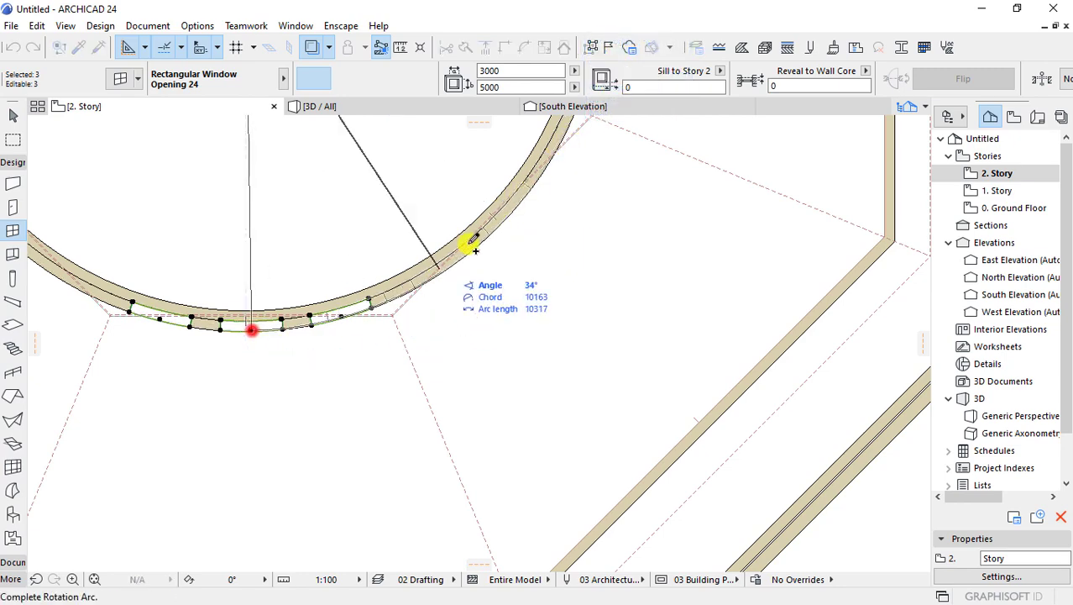
click(492, 216)
scroll(353, 268, down, 3)
scroll(353, 269, up, 3)
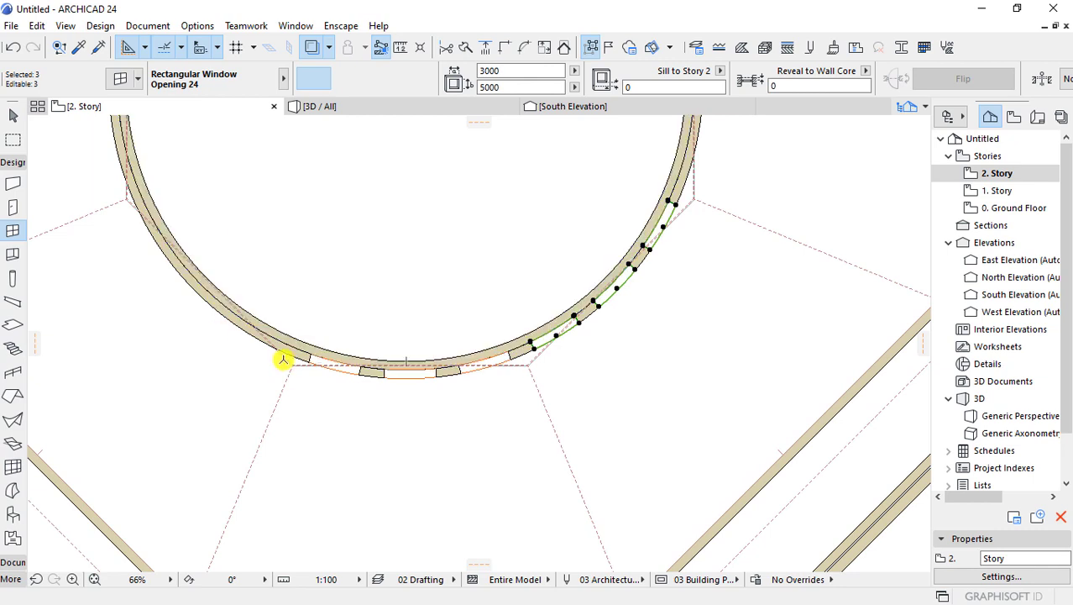
- Copy the upper-right windows to the lower-left of the wall
key(ctrl+d)
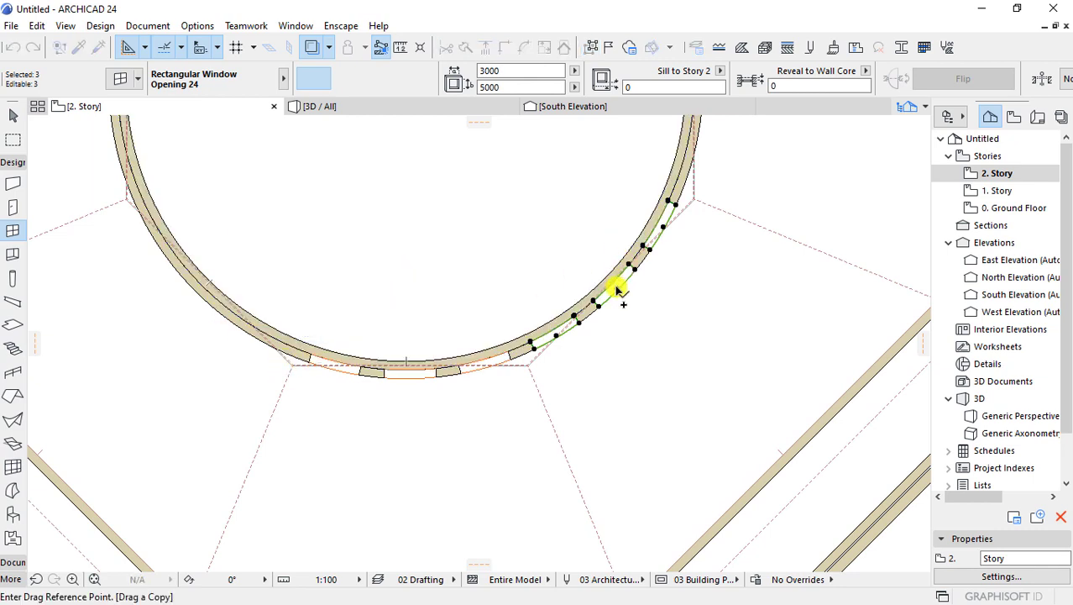
click(616, 284)
click(210, 282)
scroll(363, 284, down, 3)
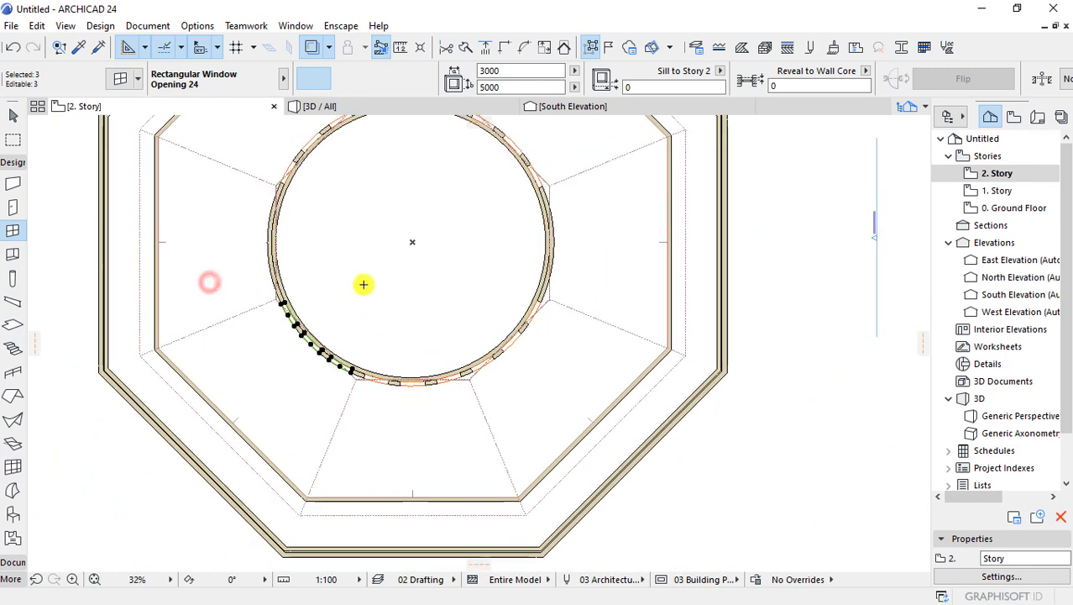
scroll(290, 231, up, 1)
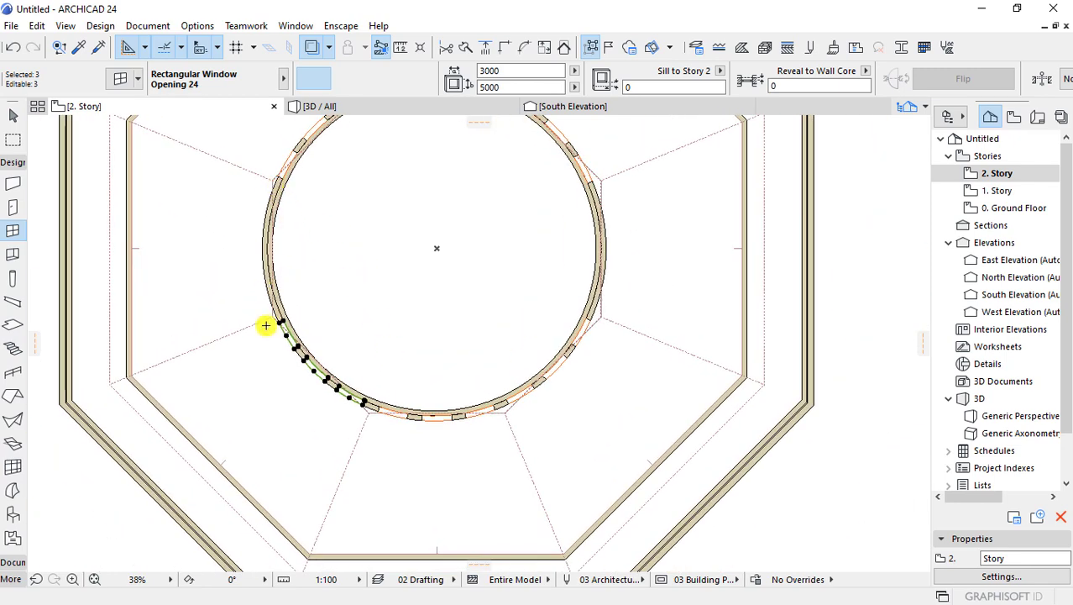
scroll(265, 325, up, 3)
- Place another copy of the window group on the left arc
key(ctrl+shift+d)
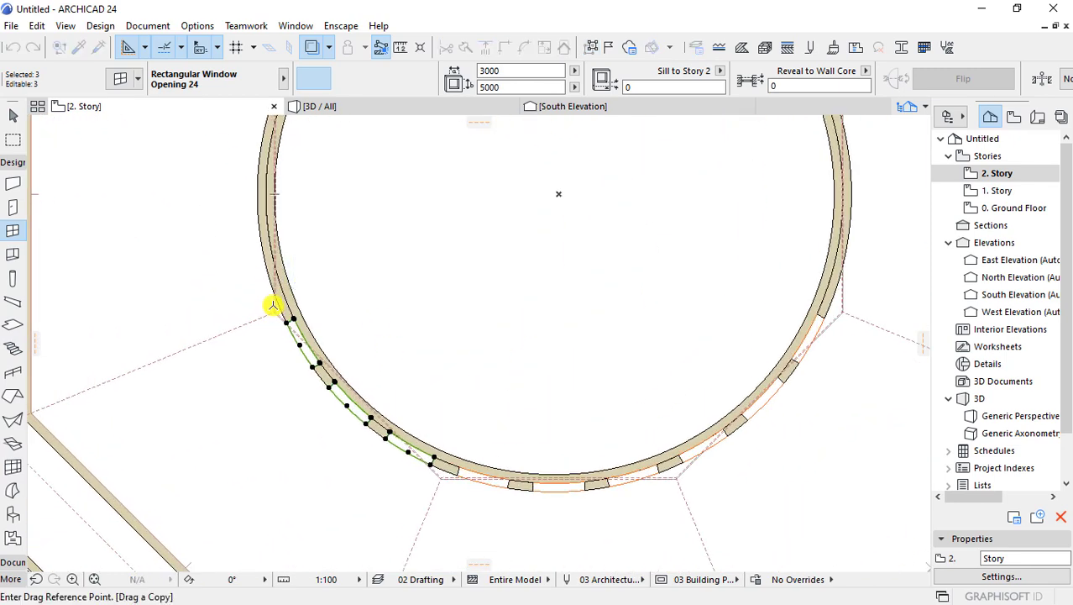
click(276, 196)
scroll(420, 330, down, 3)
scroll(571, 289, up, 2)
scroll(571, 289, down, 3)
scroll(218, 214, up, 4)
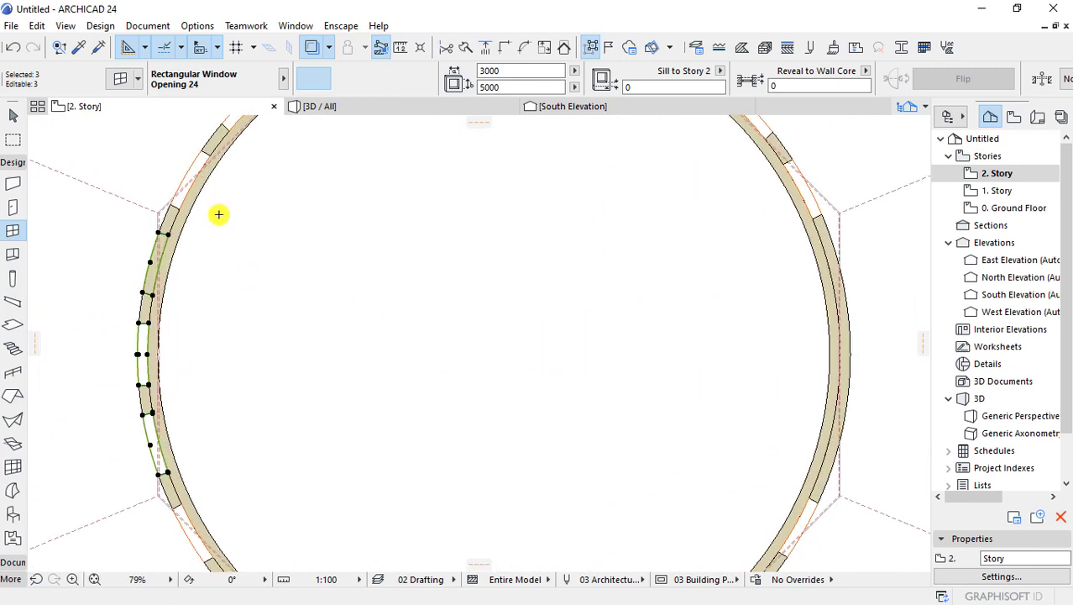
- Rotate the top window of the left group down along the wall
click(211, 269)
click(168, 238)
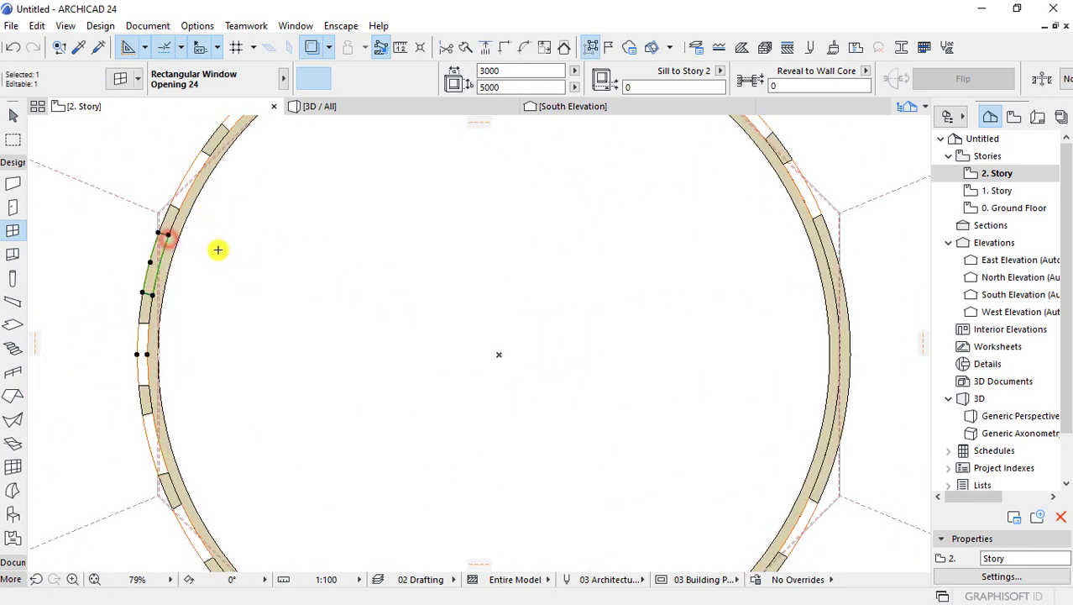
scroll(263, 272, down, 1)
scroll(247, 266, down, 1)
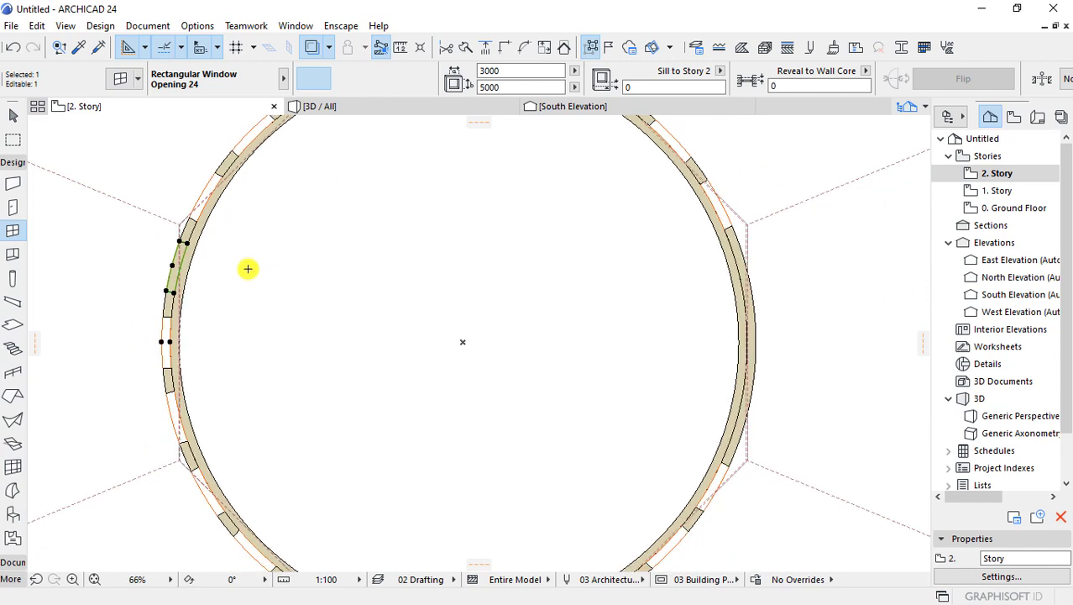
click(256, 243)
click(222, 176)
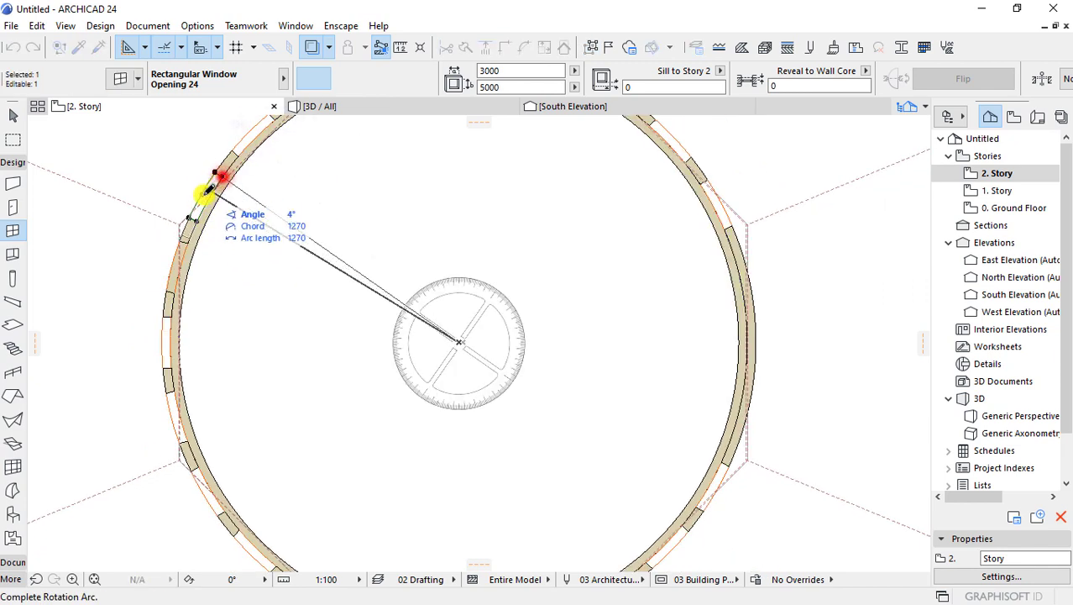
click(186, 244)
click(289, 289)
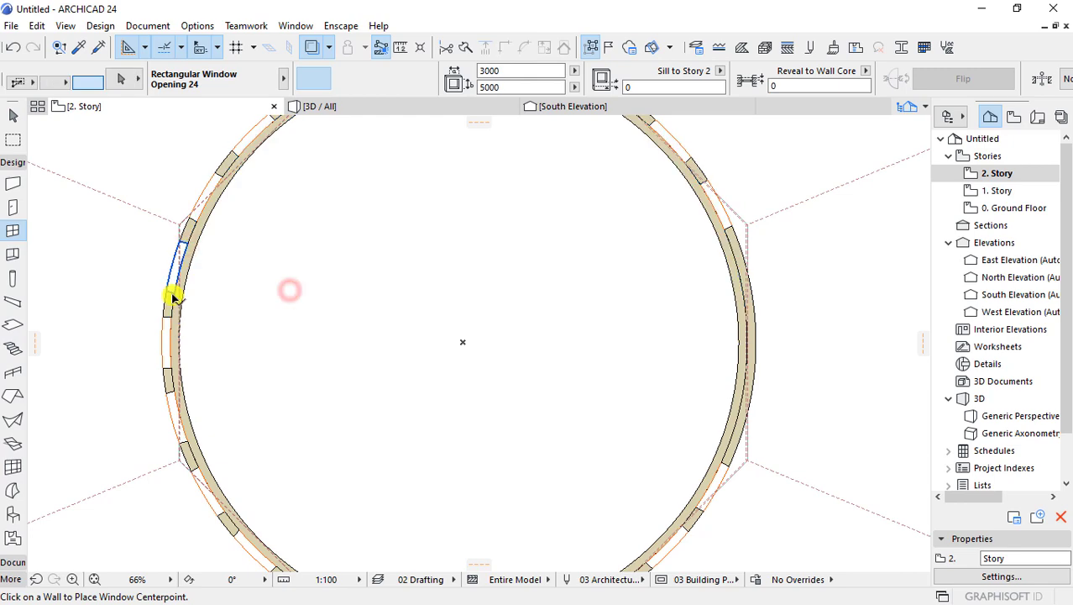
scroll(462, 341, down, 5)
scroll(496, 363, up, 4)
- Select the lower-right windows and rotate them up along the wall
click(496, 360)
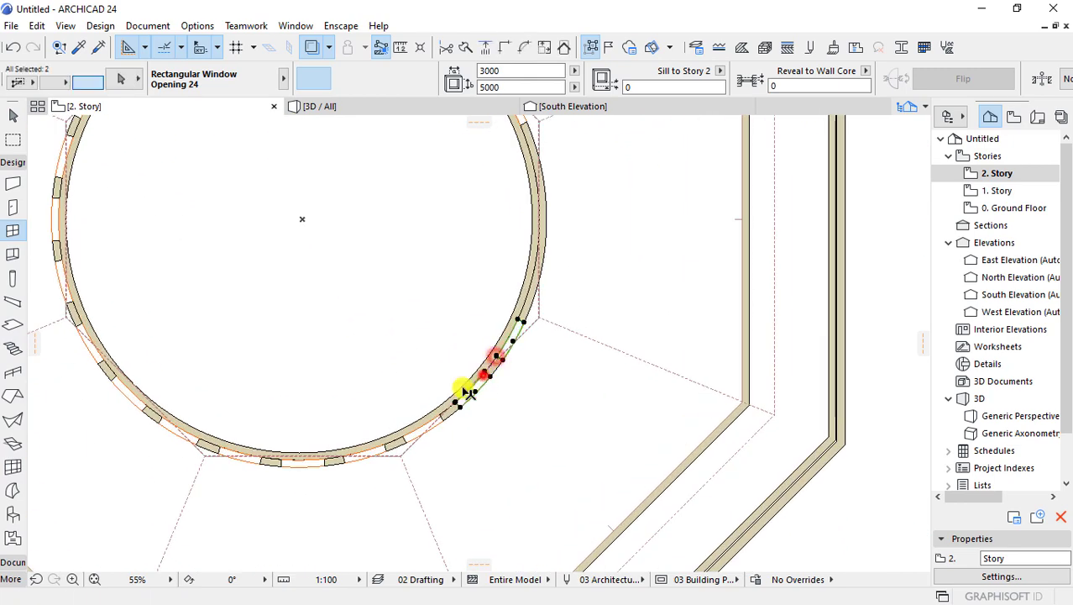
click(441, 415)
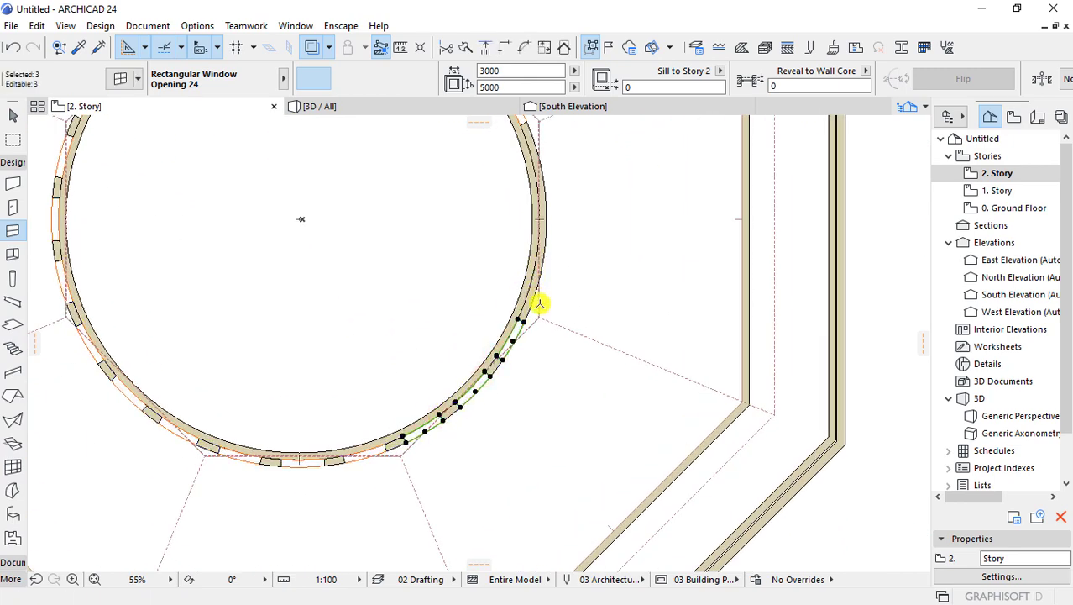
click(474, 390)
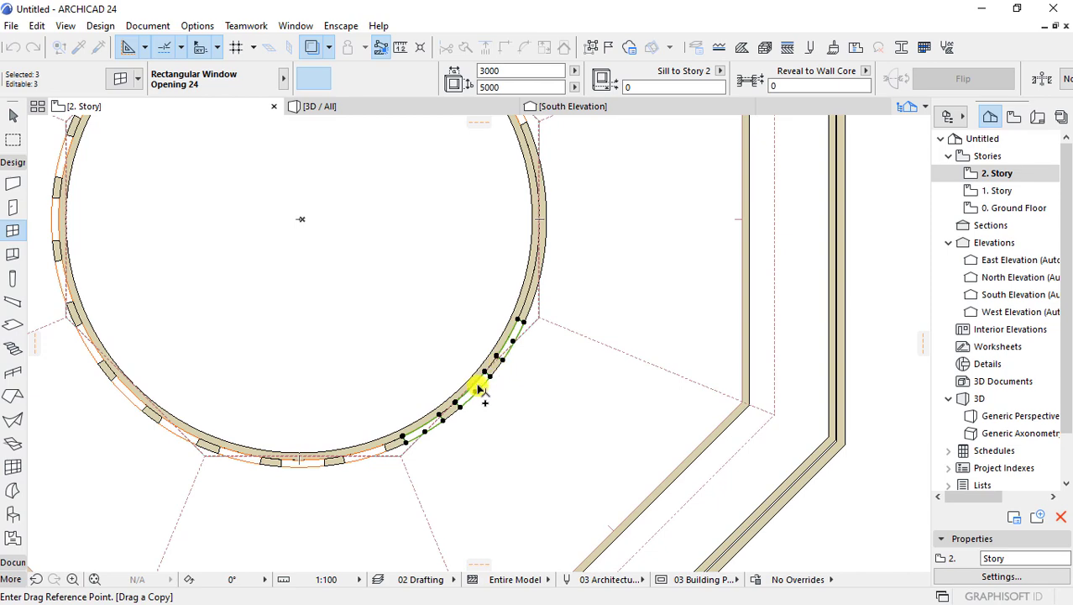
click(544, 220)
key(Escape)
middle_drag(578, 196, 547, 304)
- Rotate the right-arc window with Ctrl+E in several passes to close the ring's spacing
click(511, 285)
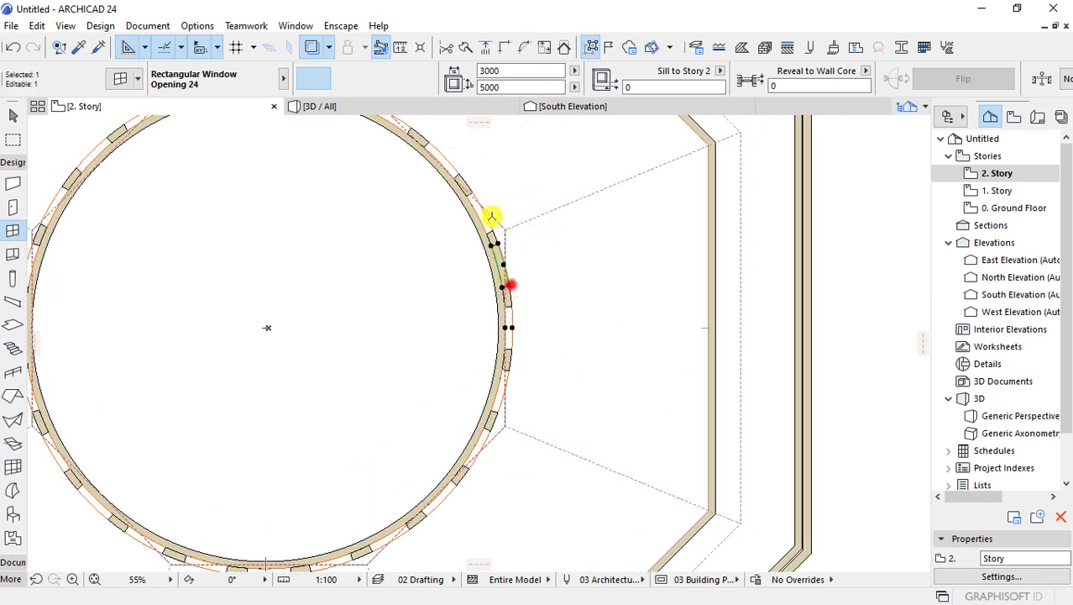
key(ctrl+e)
click(472, 194)
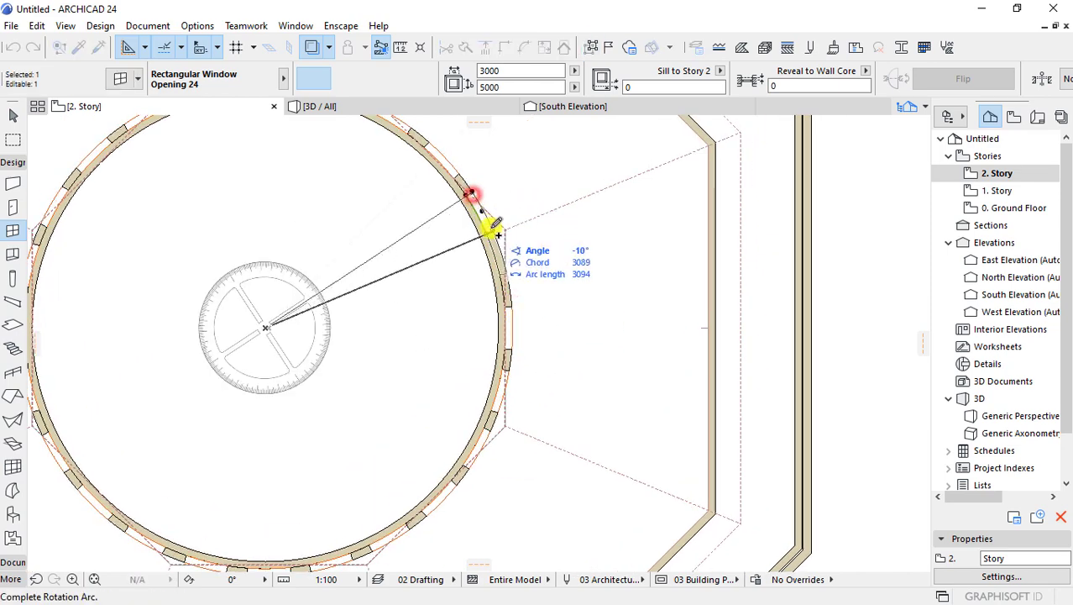
click(494, 227)
key(ctrl+e)
click(455, 174)
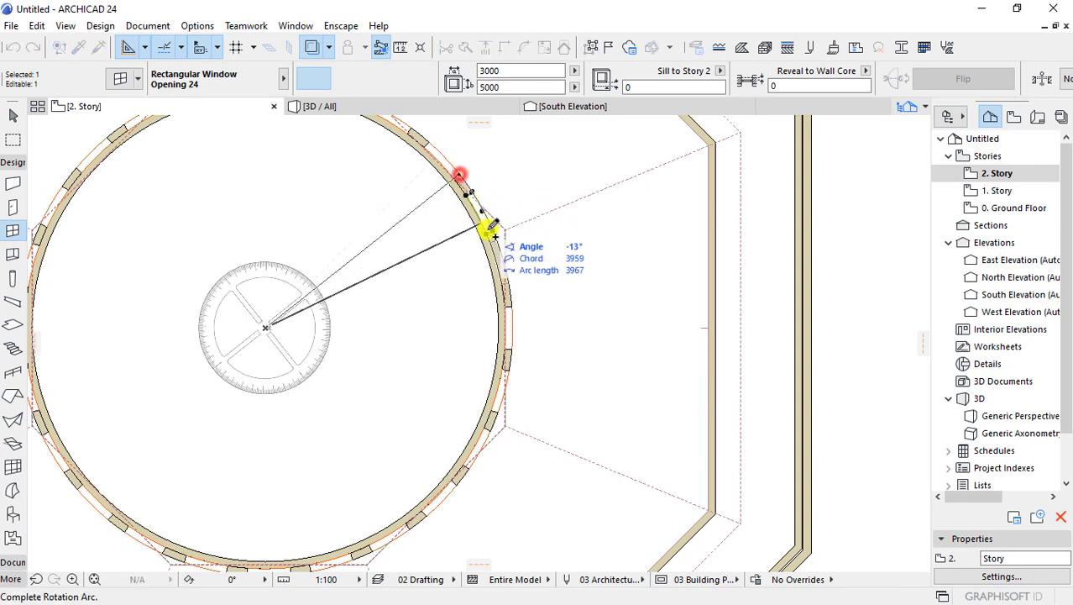
click(488, 232)
scroll(491, 235, up, 3)
key(ctrl+e)
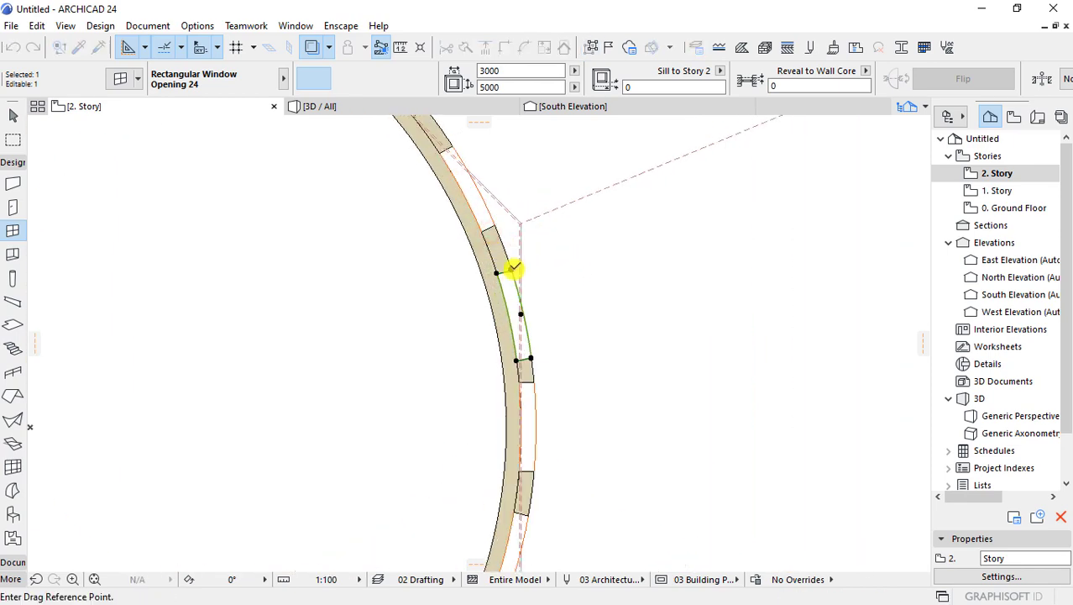
click(510, 267)
click(590, 304)
scroll(589, 304, down, 3)
- Select all drum windows with Find & Select and change their sill height
scroll(698, 307, down, 3)
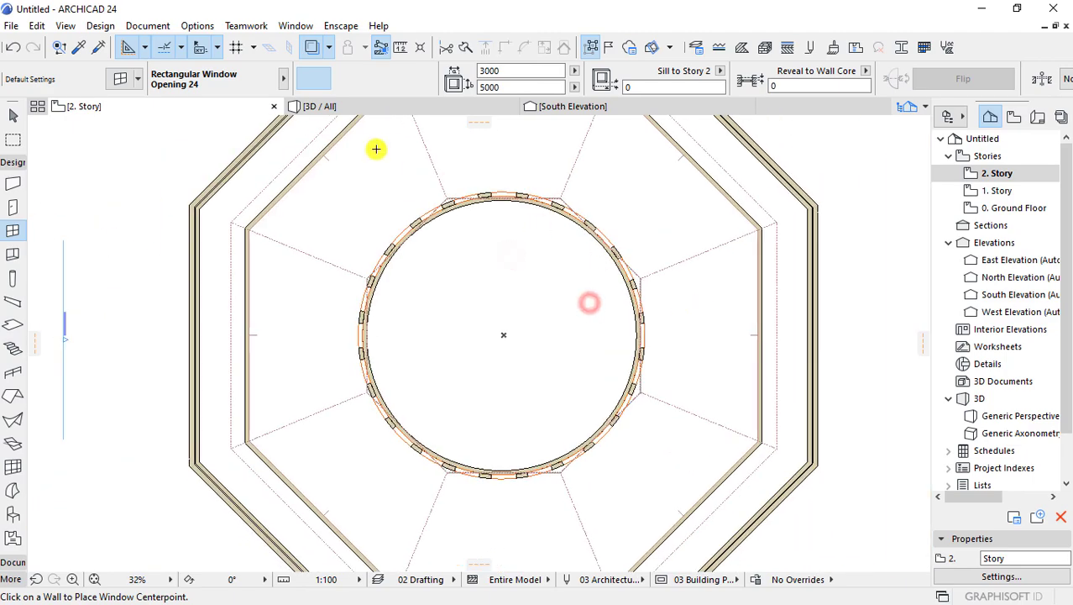
click(335, 106)
mouse_move(671, 343)
shift+middle_down()
mouse_move(266, 470)
mouse_move(158, 441)
mouse_move(669, 436)
mouse_move(520, 367)
mouse_move(529, 360)
shift+middle_up()
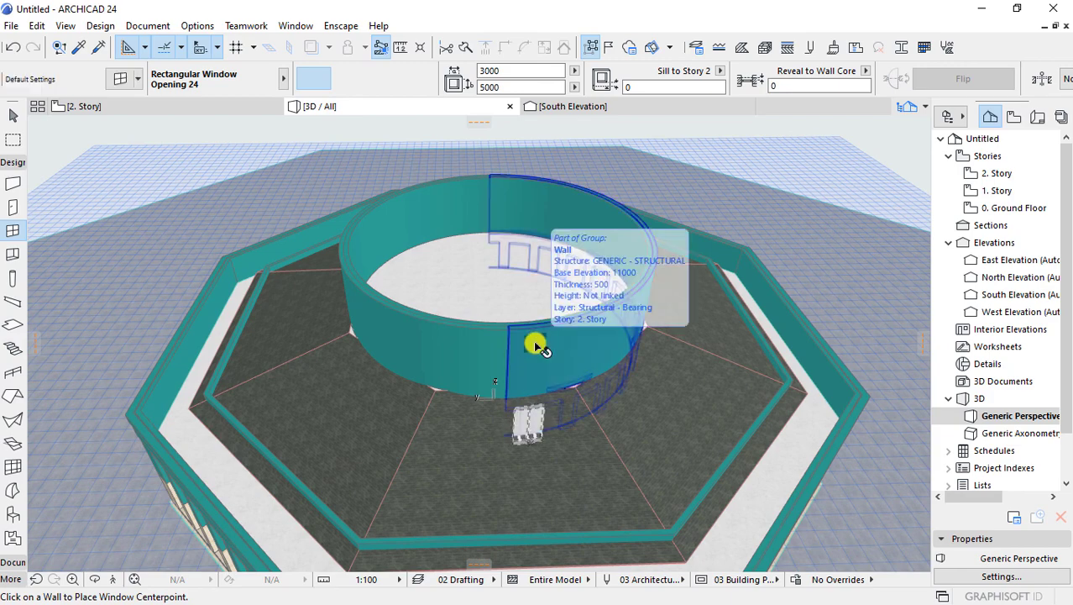
key(F2)
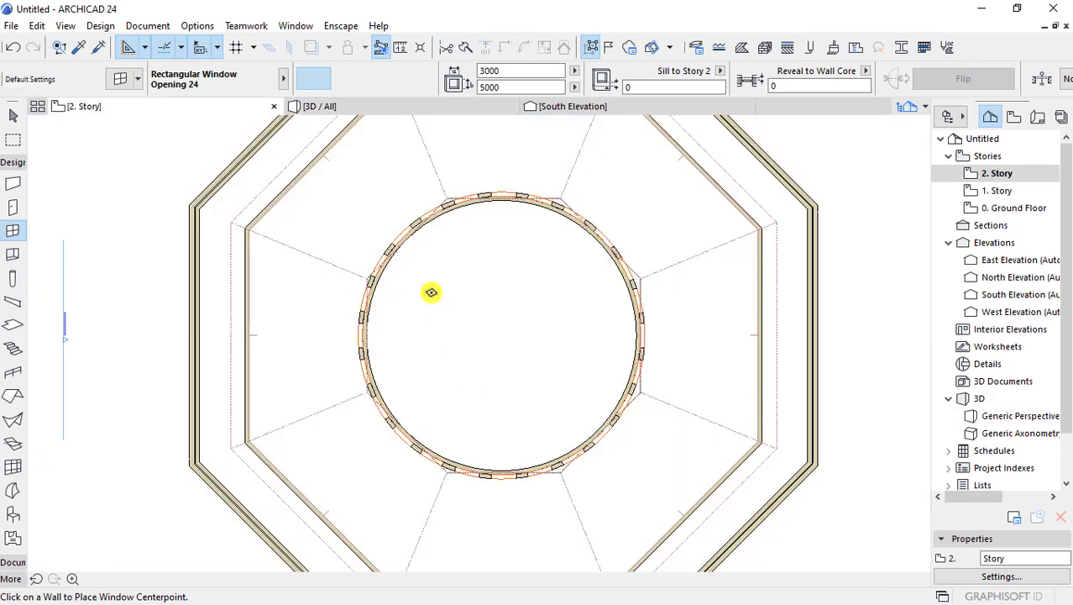
click(384, 251)
key(ctrl+f)
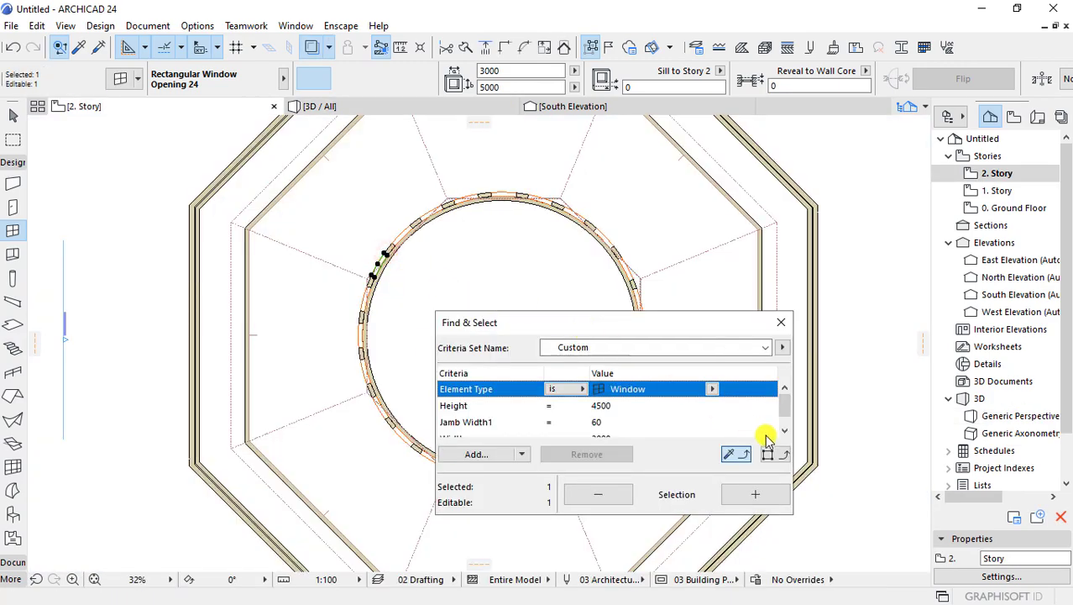
click(771, 494)
click(782, 322)
key(ctrl+t)
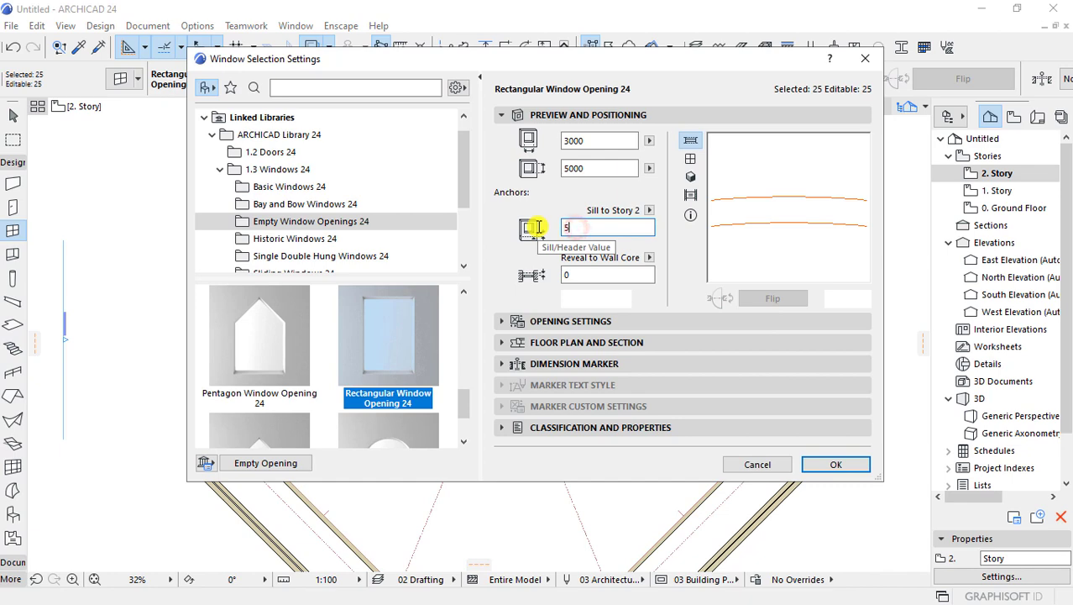
text(00)
key(Return)
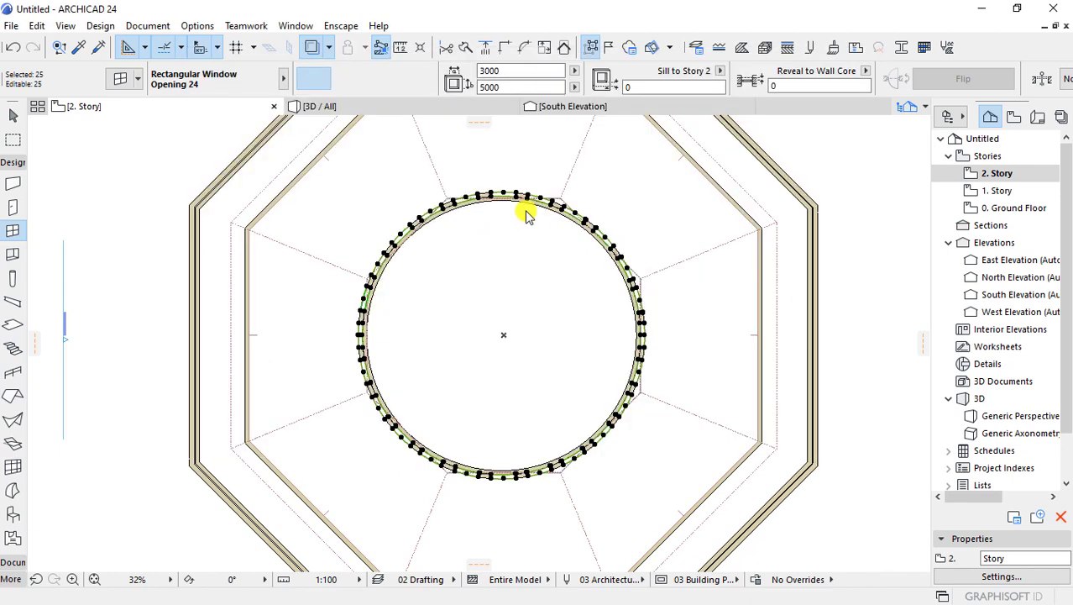
- Reapply a 7000 sill height to the 25 selected windows and check them in 3D
click(415, 112)
key(Escape)
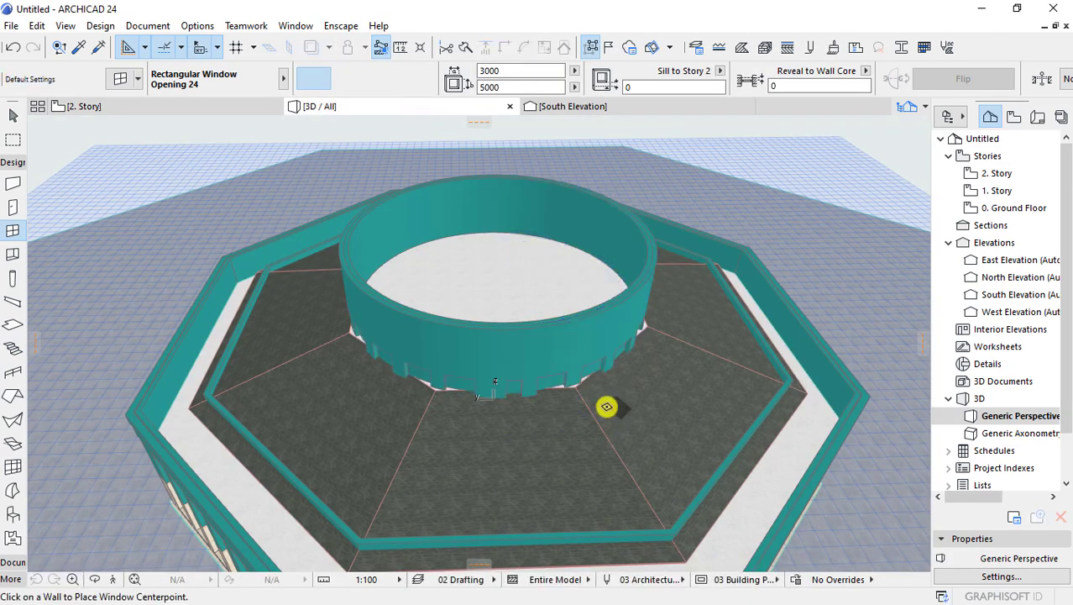
key(F2)
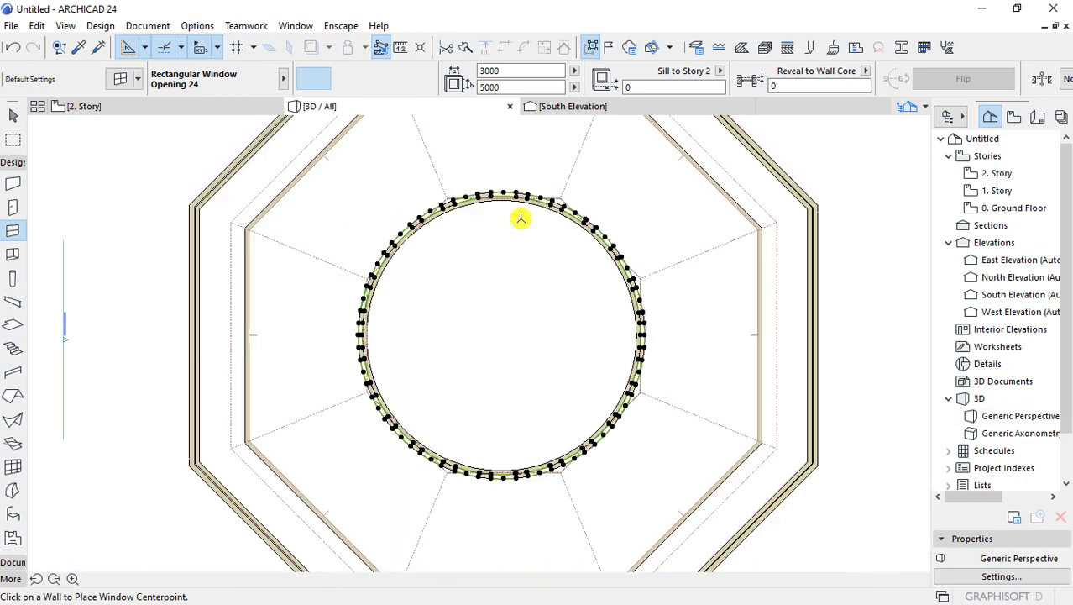
key(ctrl+t)
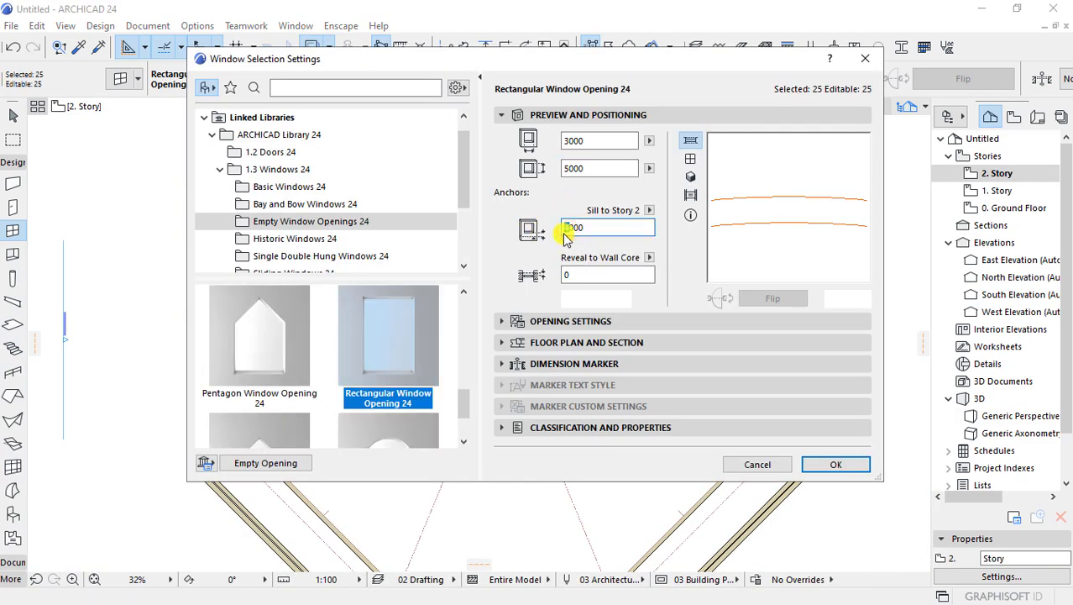
key(Return)
key(Escape)
click(391, 108)
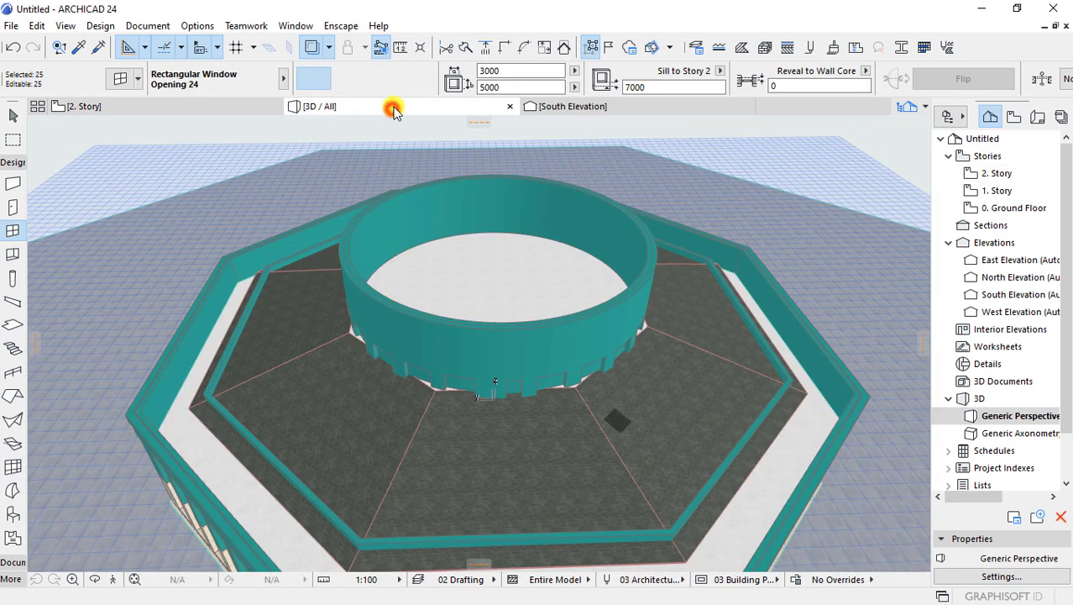
key(F2)
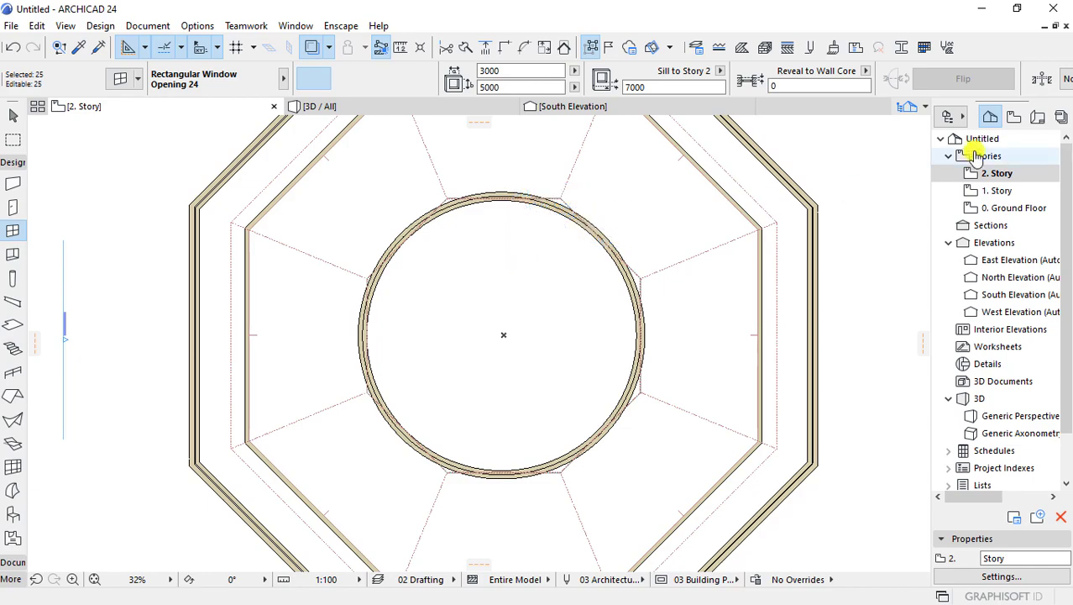
- Create the 3. Story, reselect all 25 drum windows and set their sill to 8000
click(664, 270)
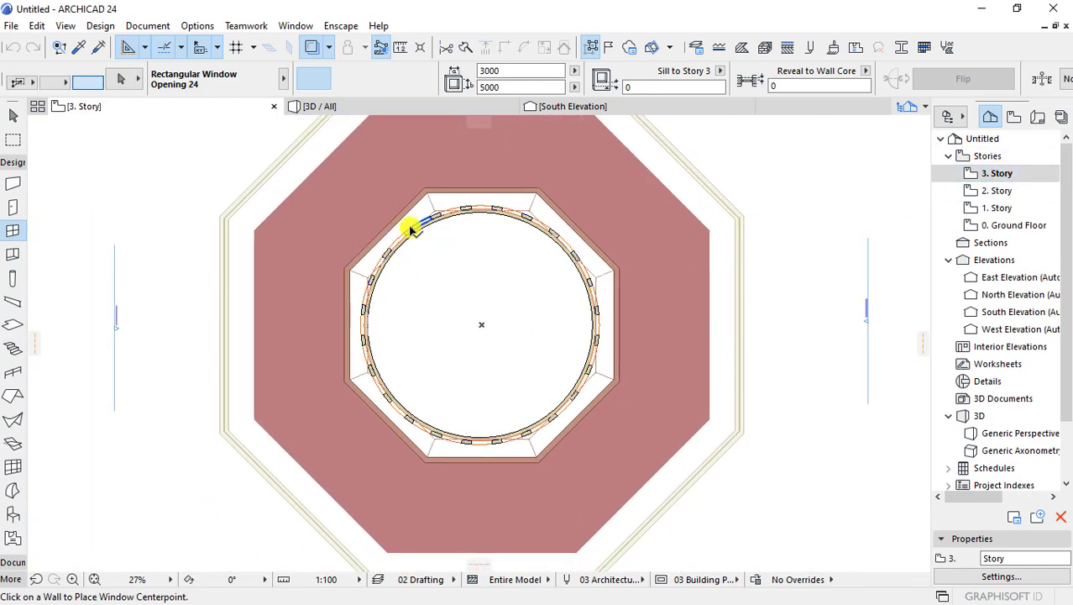
key(ctrl+f)
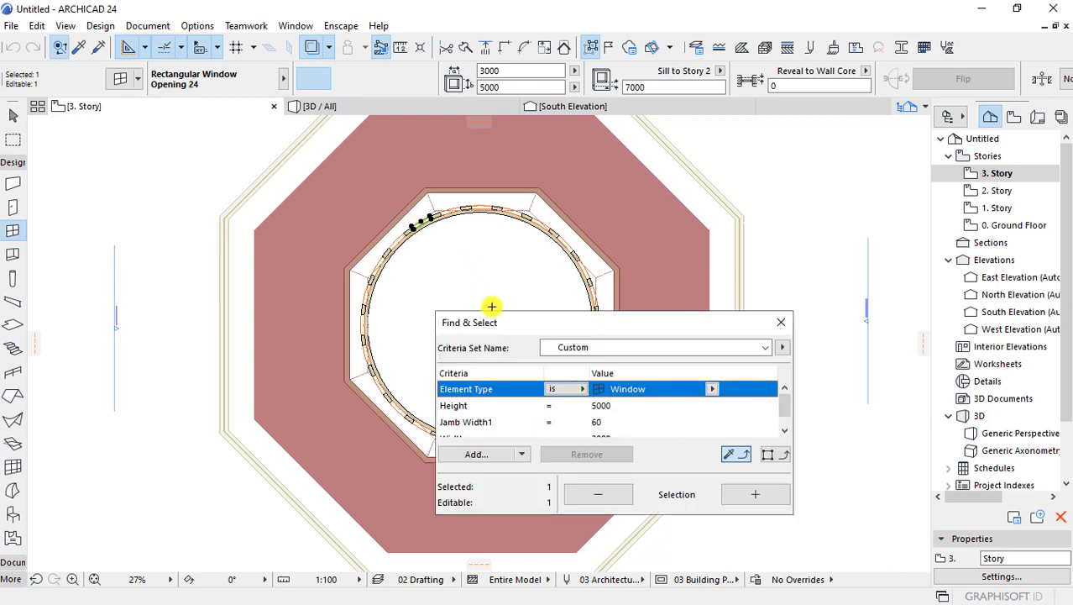
click(774, 493)
click(780, 323)
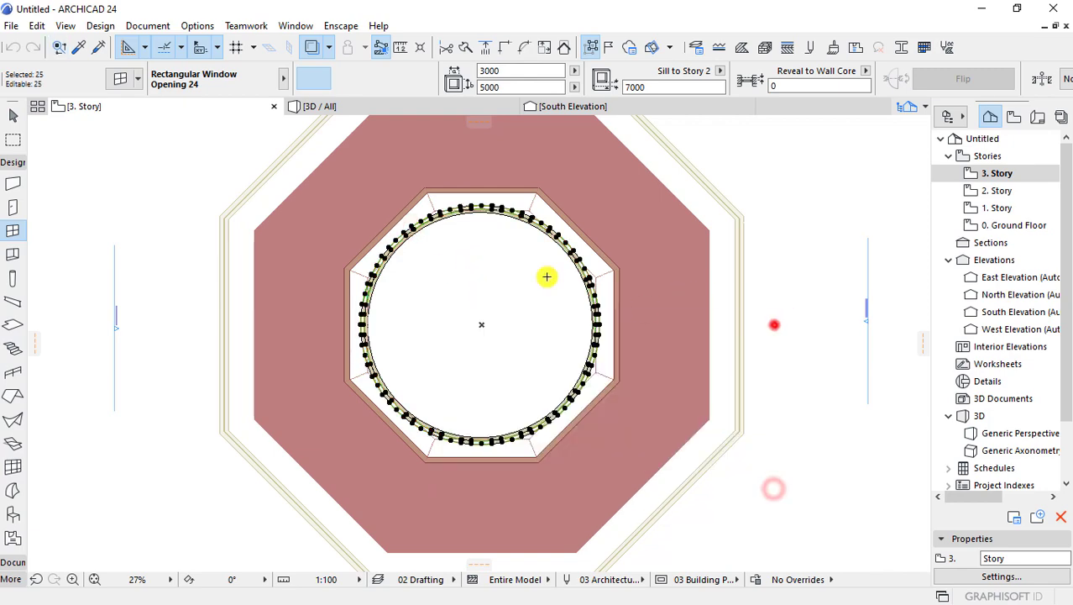
scroll(501, 219, up, 2)
key(ctrl+t)
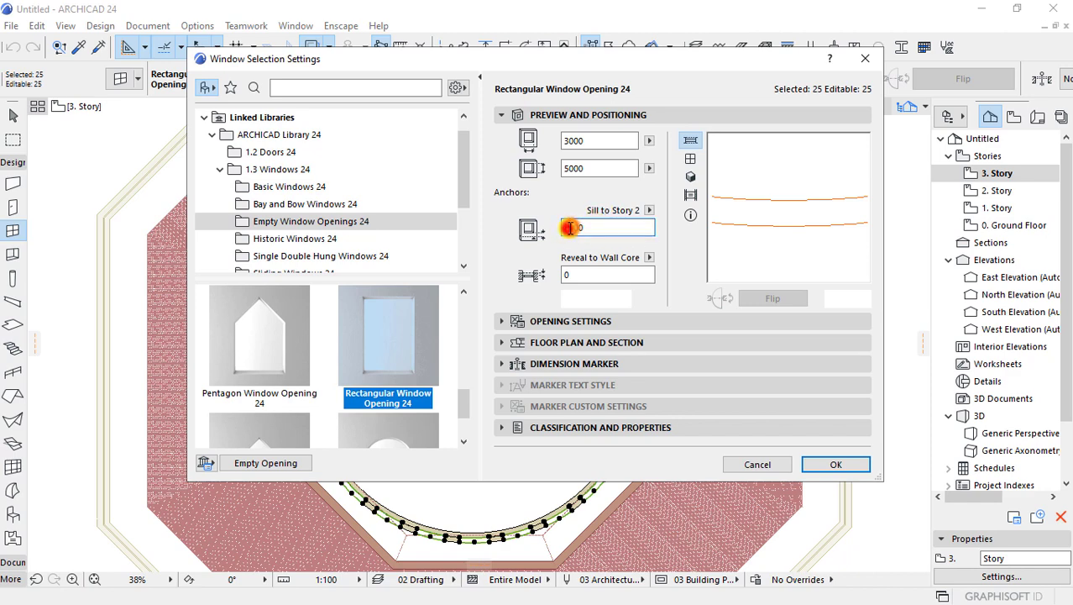
text(3000)
key(Return)
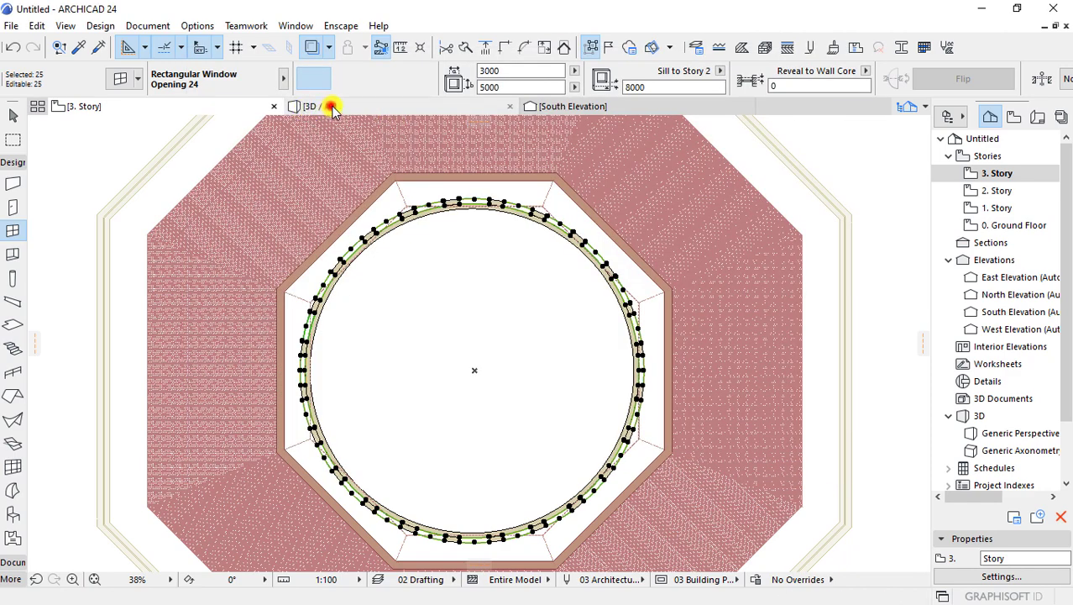
- Review the raised windows in 3D, undo an accidental deletion, then deselect the windows
click(332, 107)
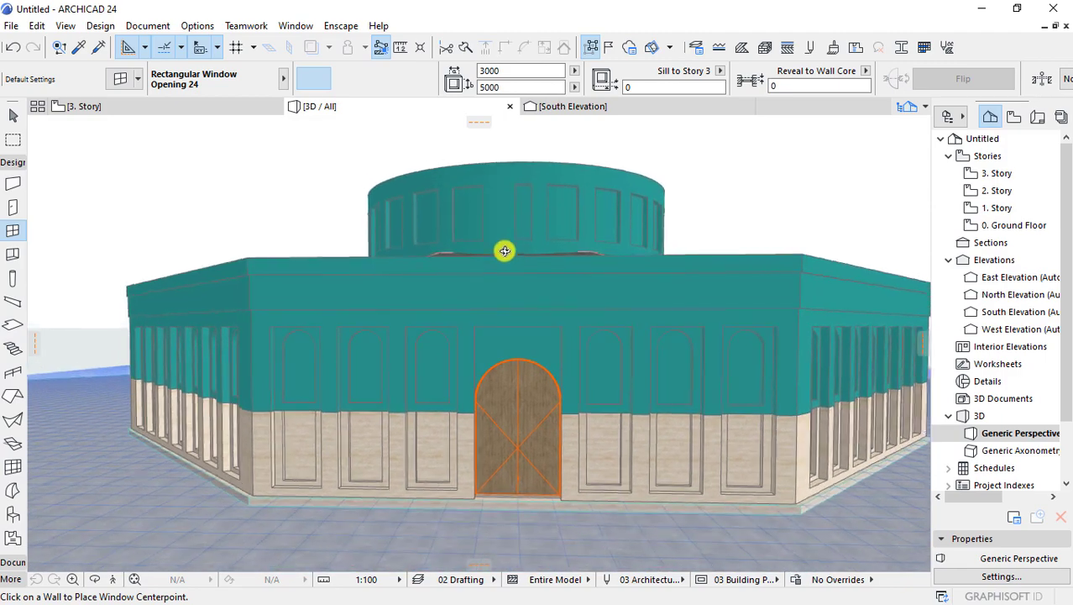
mouse_move(504, 250)
shift+middle_down()
mouse_move(575, 445)
mouse_move(364, 510)
mouse_move(446, 396)
mouse_move(214, 391)
mouse_move(342, 395)
mouse_move(247, 379)
mouse_move(893, 381)
mouse_move(597, 306)
mouse_move(778, 355)
mouse_move(362, 301)
mouse_move(488, 267)
mouse_move(492, 250)
shift+middle_up()
scroll(508, 324, up, 3)
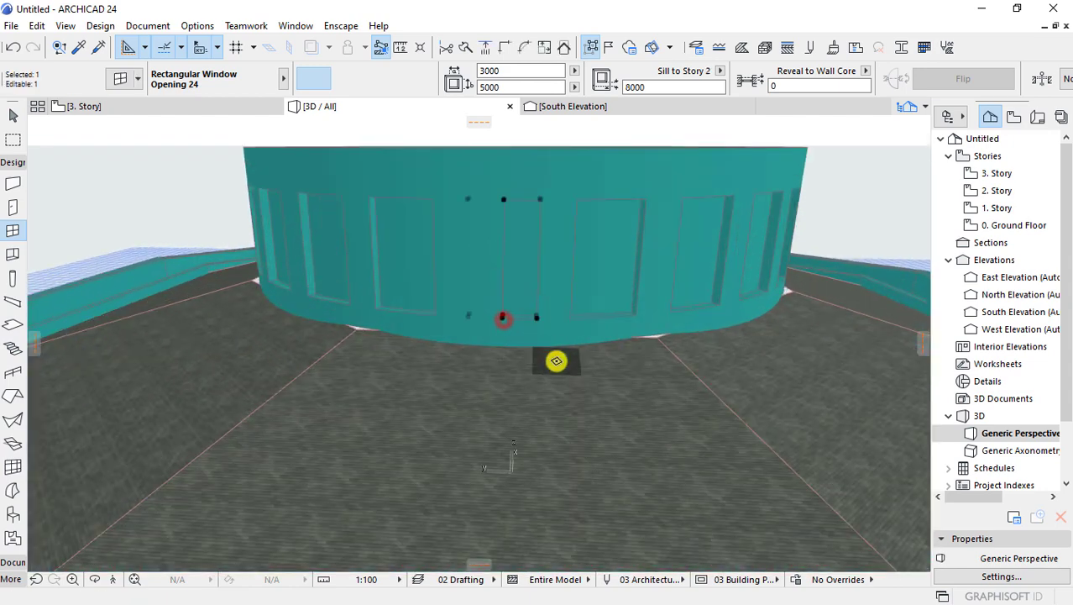
key(ctrl+z)
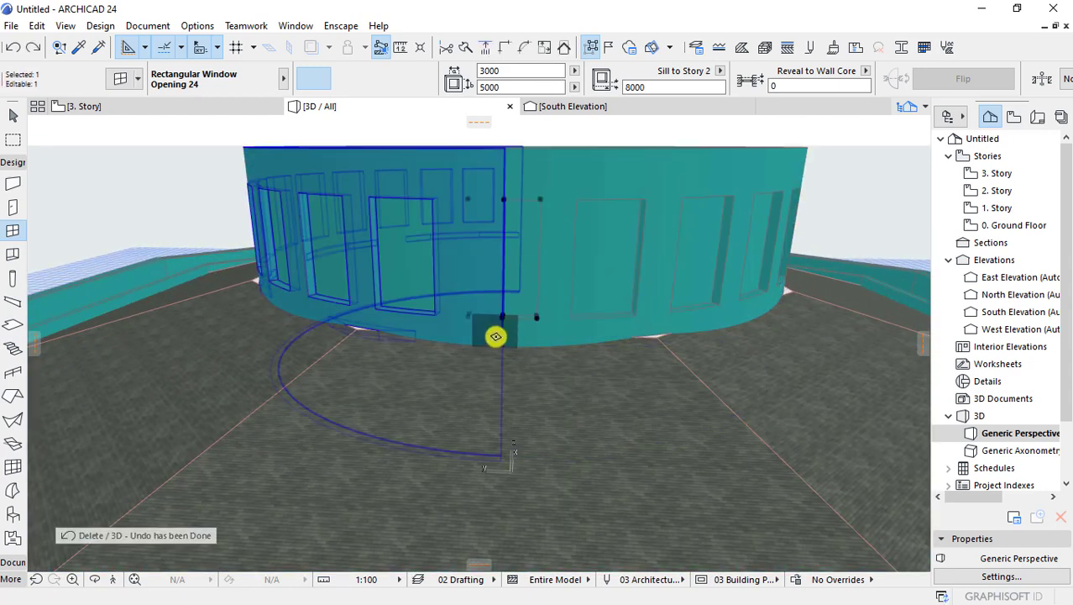
key(F2)
click(476, 319)
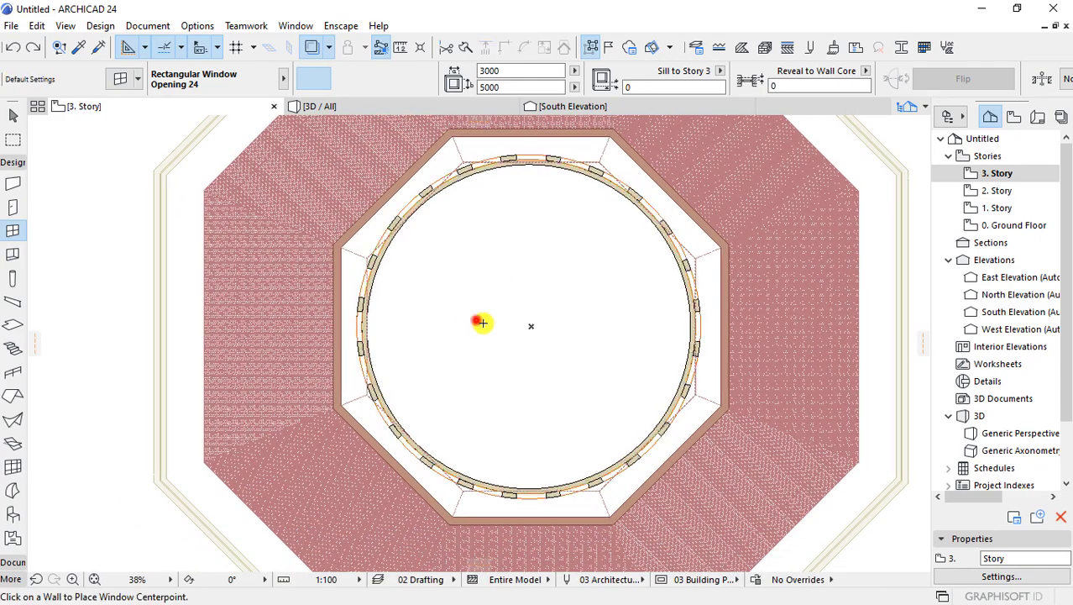
mouse_move(476, 320)
middle_down()
mouse_move(510, 344)
mouse_move(483, 343)
middle_up()
scroll(332, 302, up, 4)
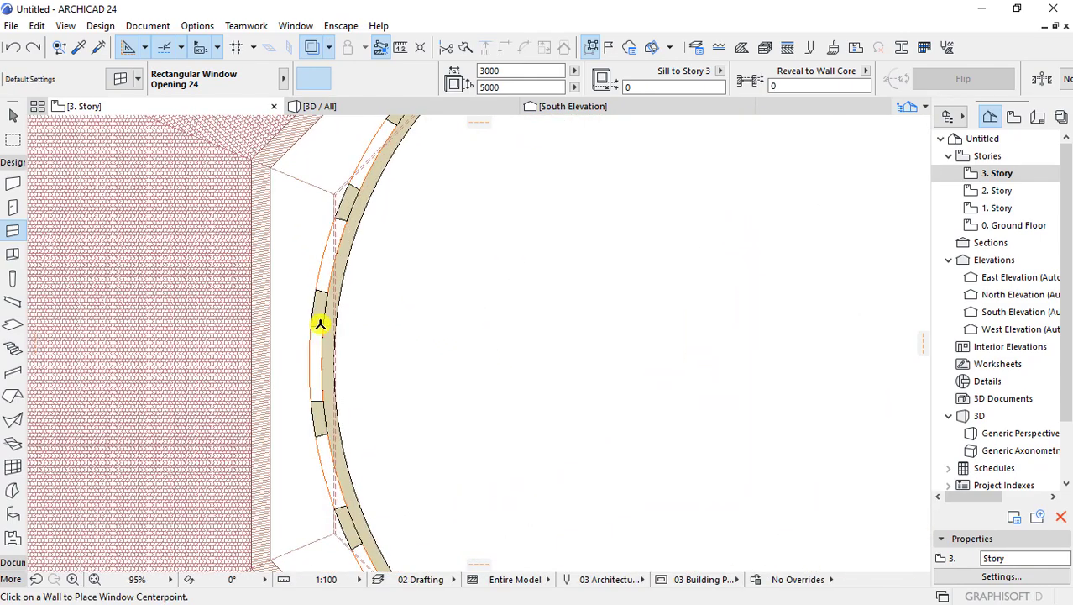
- Orbit the 3D model down to eye level to inspect the windowed drum
click(370, 106)
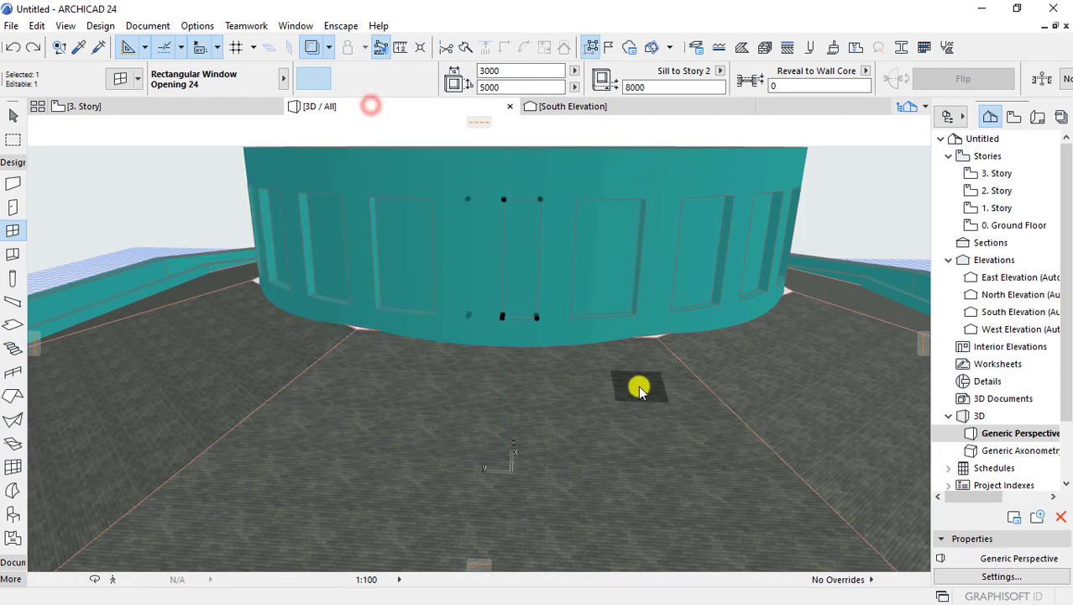
scroll(202, 408, up, 5)
scroll(576, 324, down, 2)
scroll(737, 290, down, 2)
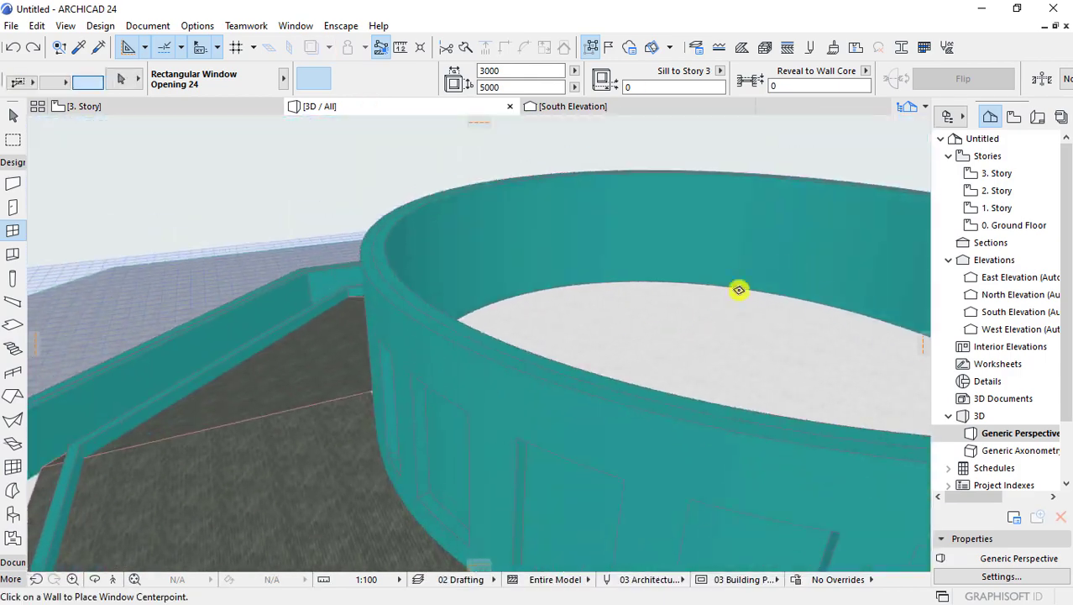
scroll(386, 211, down, 3)
scroll(523, 394, down, 2)
mouse_move(522, 394)
shift+middle_down()
mouse_move(506, 266)
mouse_move(489, 240)
mouse_move(457, 244)
shift+middle_up()
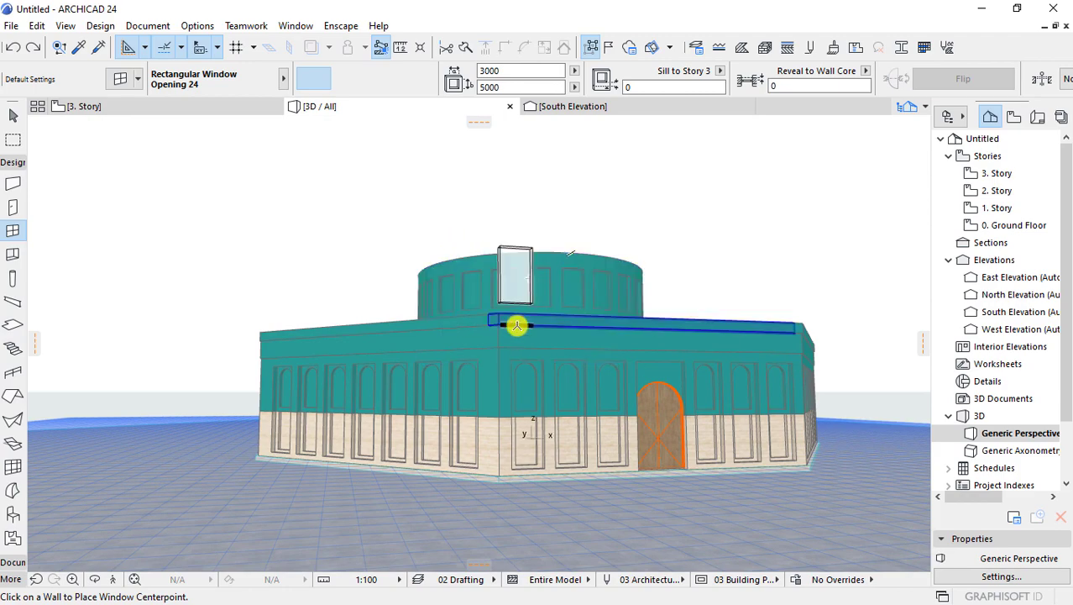
key(F2)
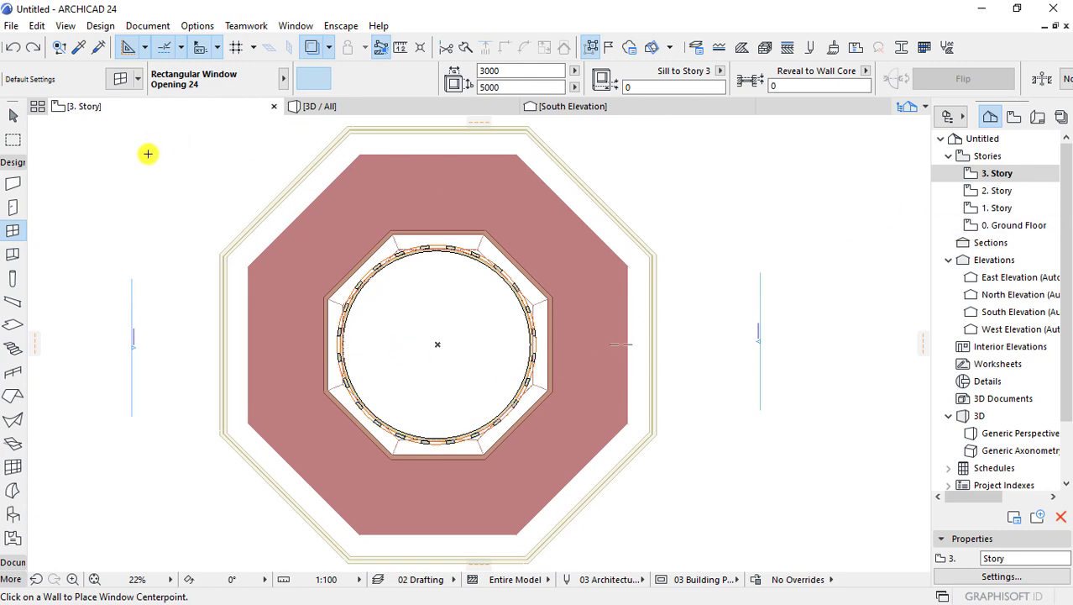
- Create the new 4. Story and open its plan centred on the building
key(ctrl+Up)
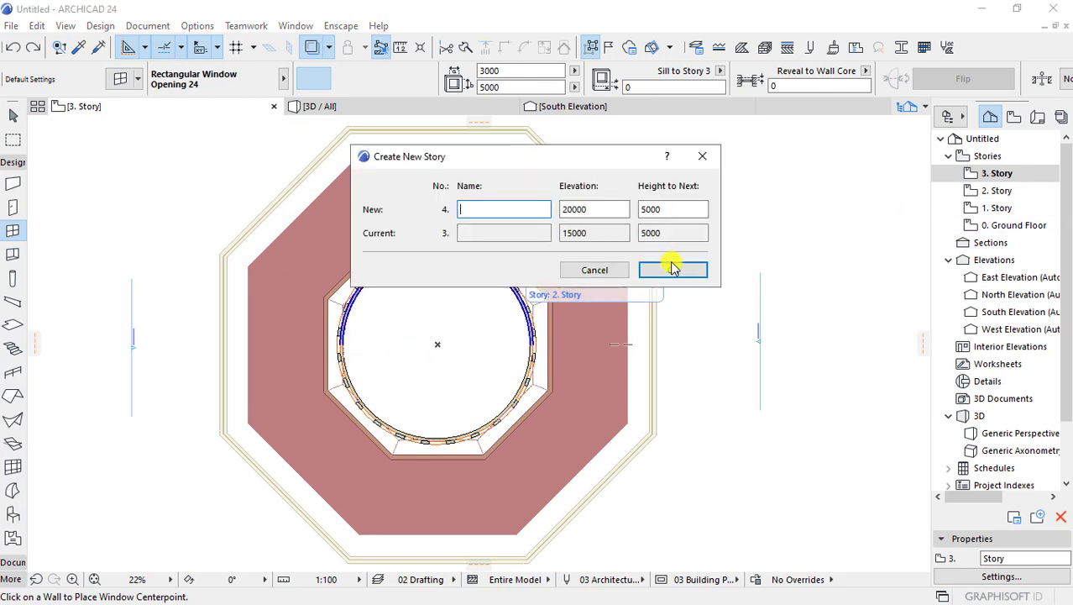
click(673, 268)
click(997, 173)
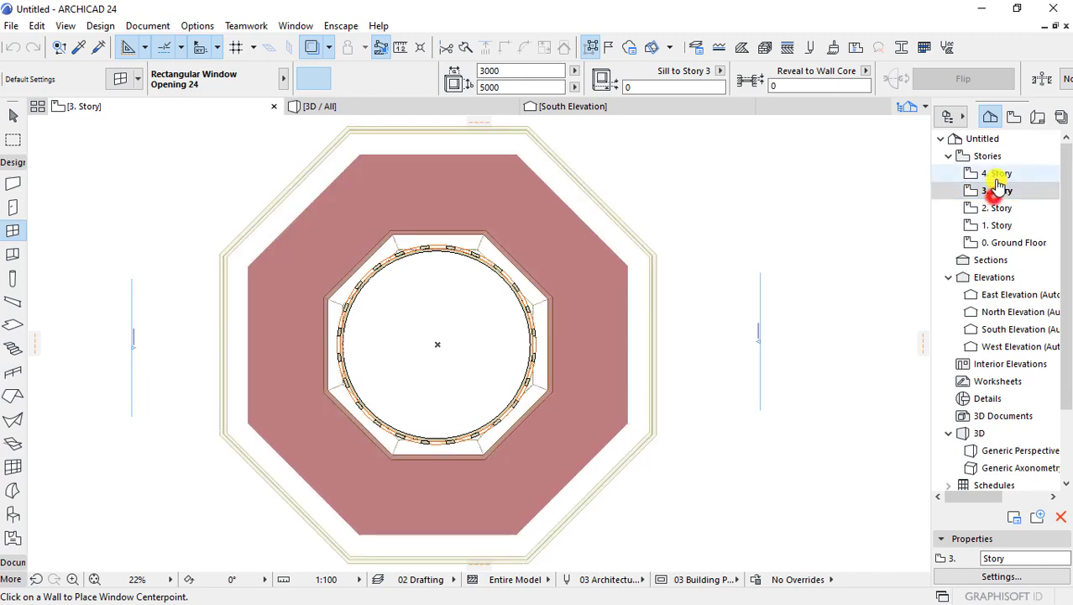
scroll(487, 331, up, 2)
middle_drag(446, 308, 564, 294)
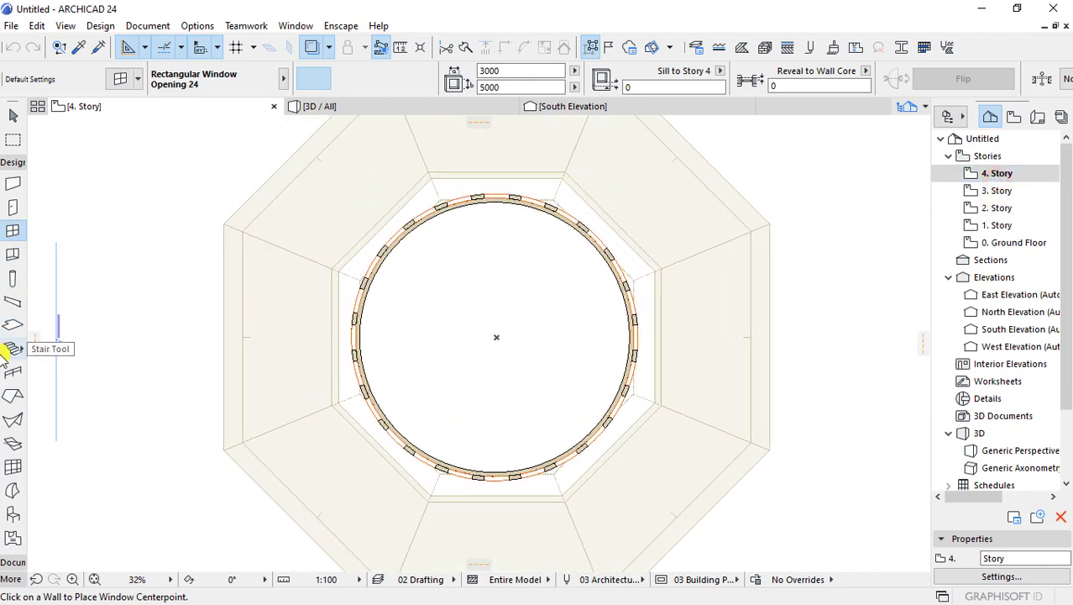
- Search the object library in Object Default Settings and browse the Basic Shapes folder
click(14, 510)
key(ctrl+t)
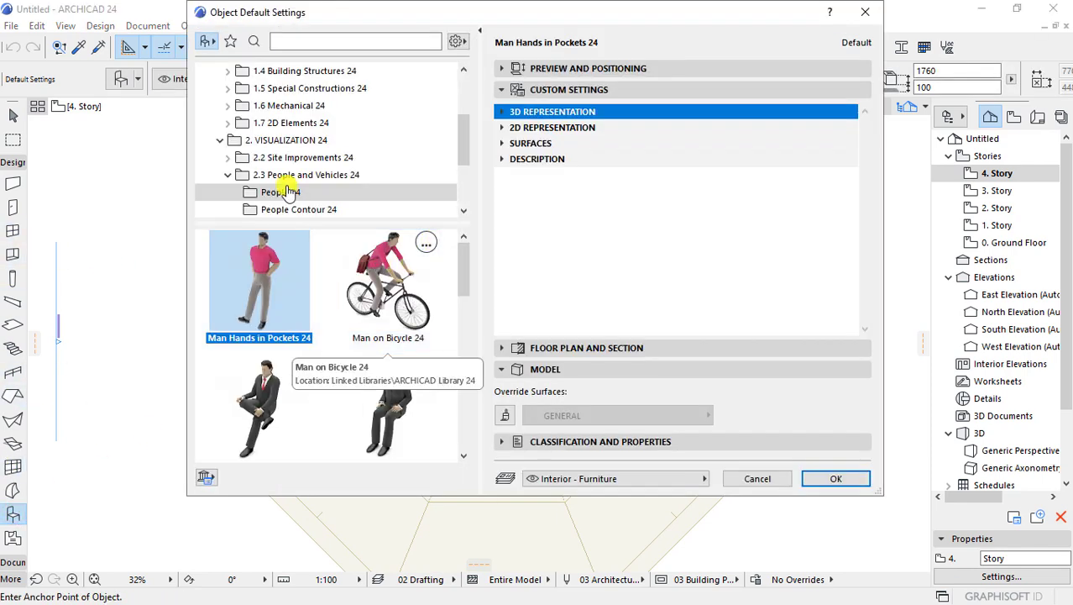
click(292, 41)
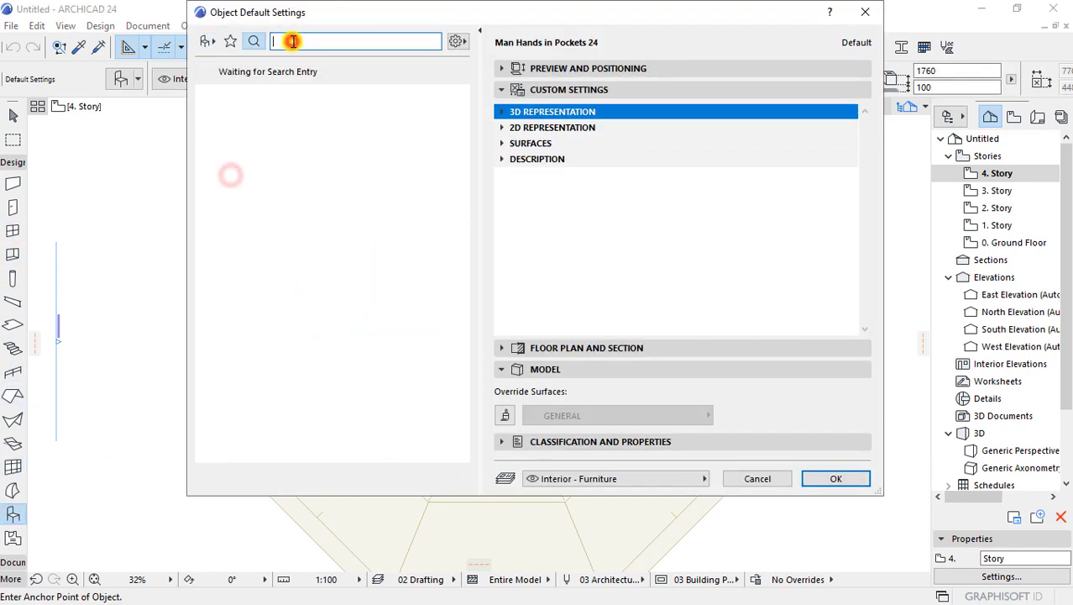
text(cube)
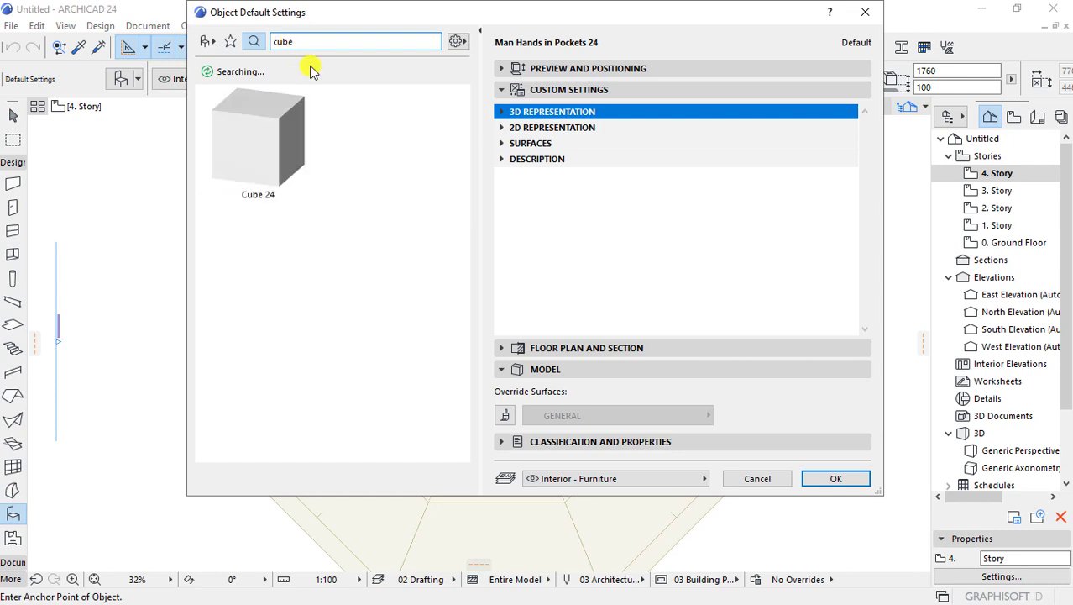
click(283, 124)
click(205, 41)
scroll(390, 319, down, 2)
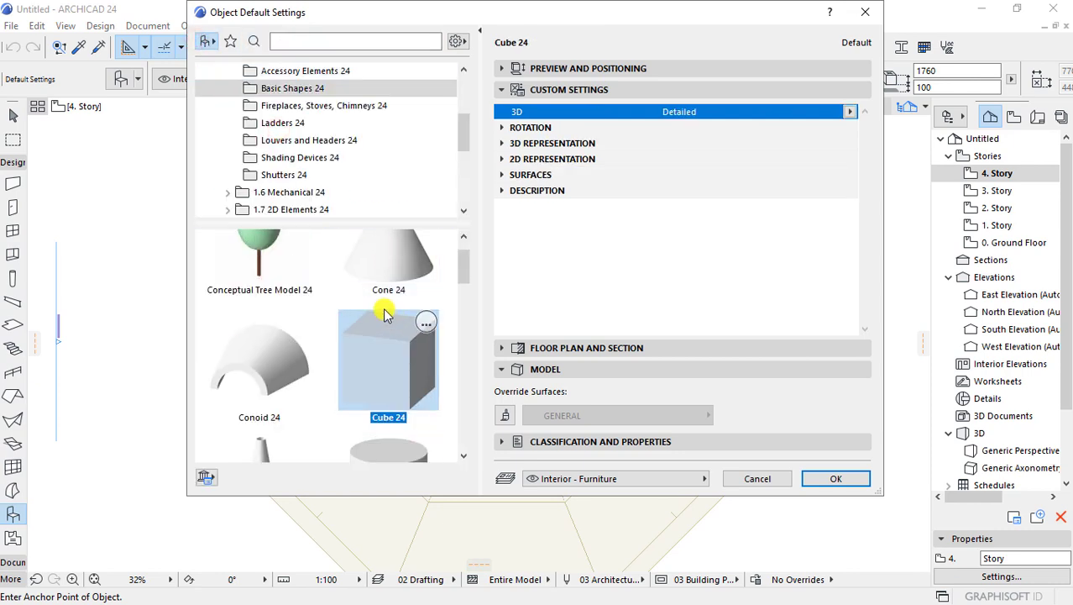
scroll(386, 315, down, 3)
scroll(385, 311, down, 1)
scroll(385, 309, down, 1)
- Compare Dome 24 with other rounded shapes, then confirm Semisphere 24 as the object
click(383, 300)
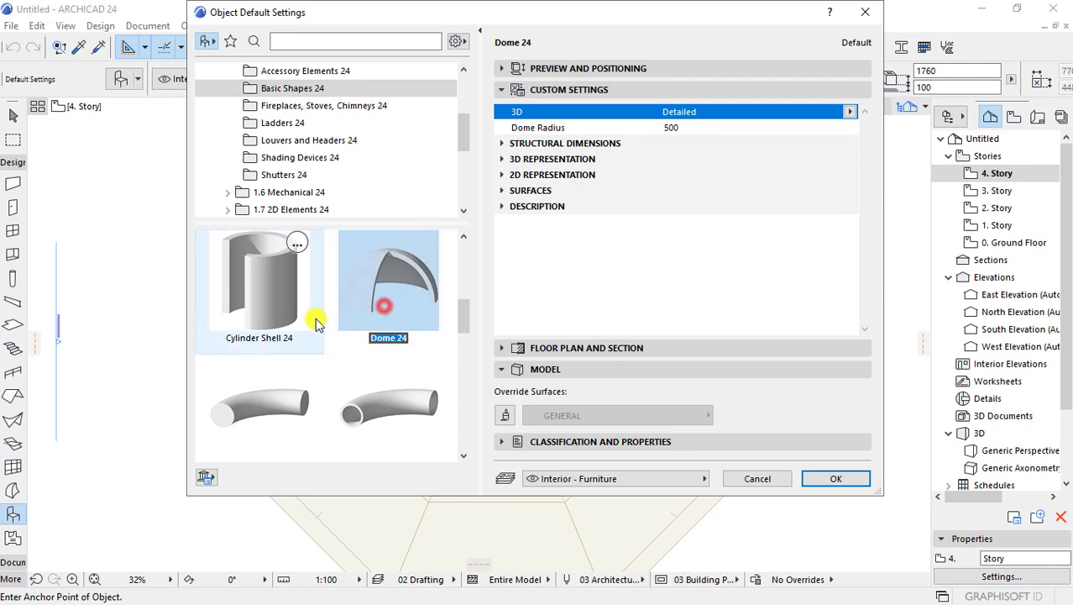
scroll(312, 312, down, 3)
scroll(252, 290, down, 2)
click(260, 293)
click(361, 296)
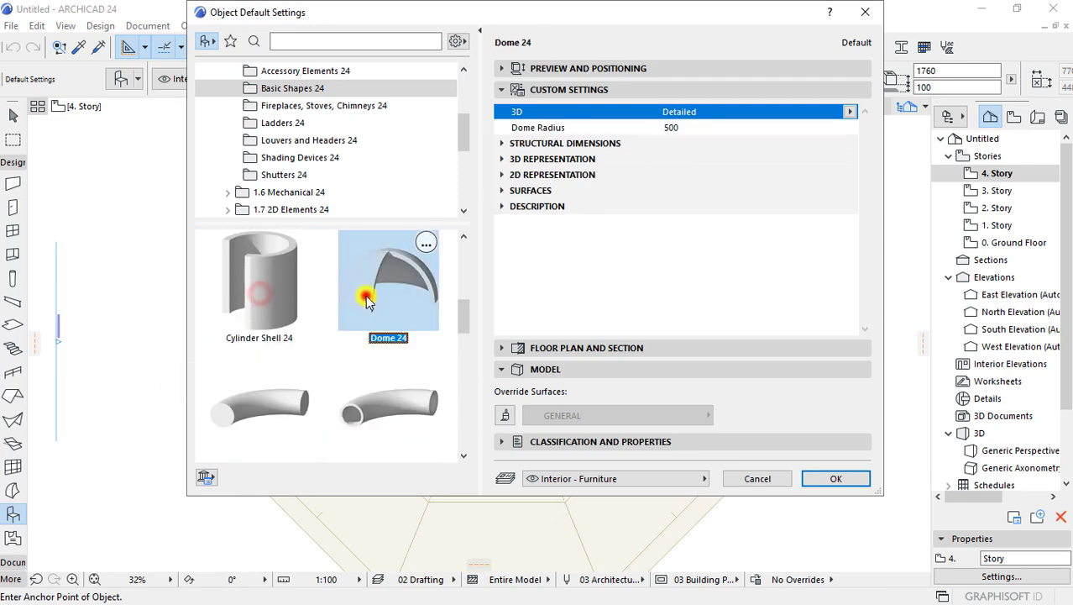
scroll(360, 294, down, 2)
scroll(353, 299, down, 2)
scroll(351, 304, down, 1)
click(379, 303)
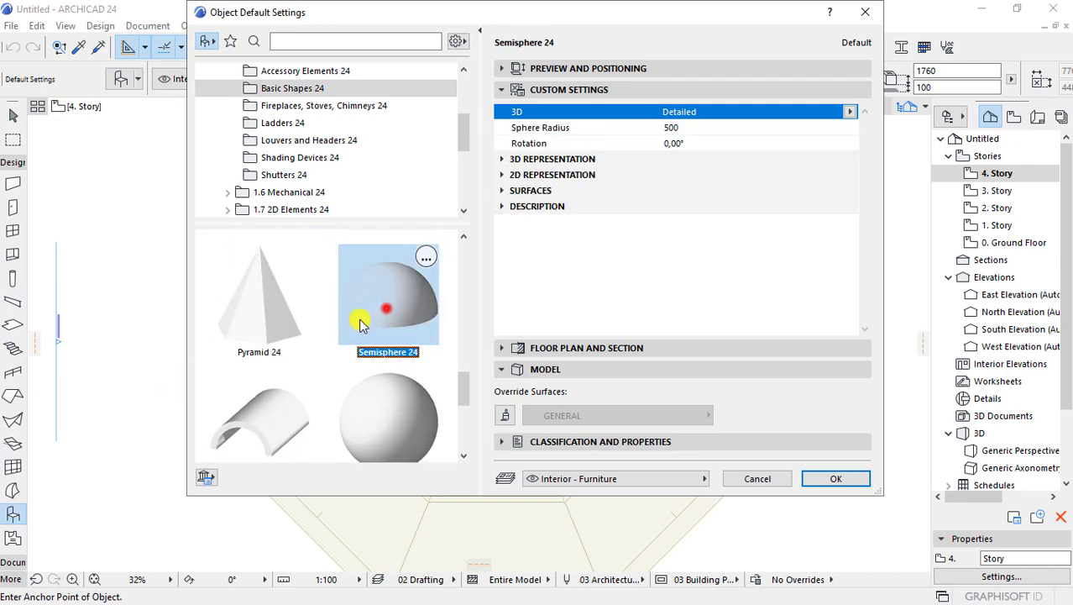
scroll(379, 302, down, 3)
scroll(382, 306, up, 1)
scroll(382, 319, up, 2)
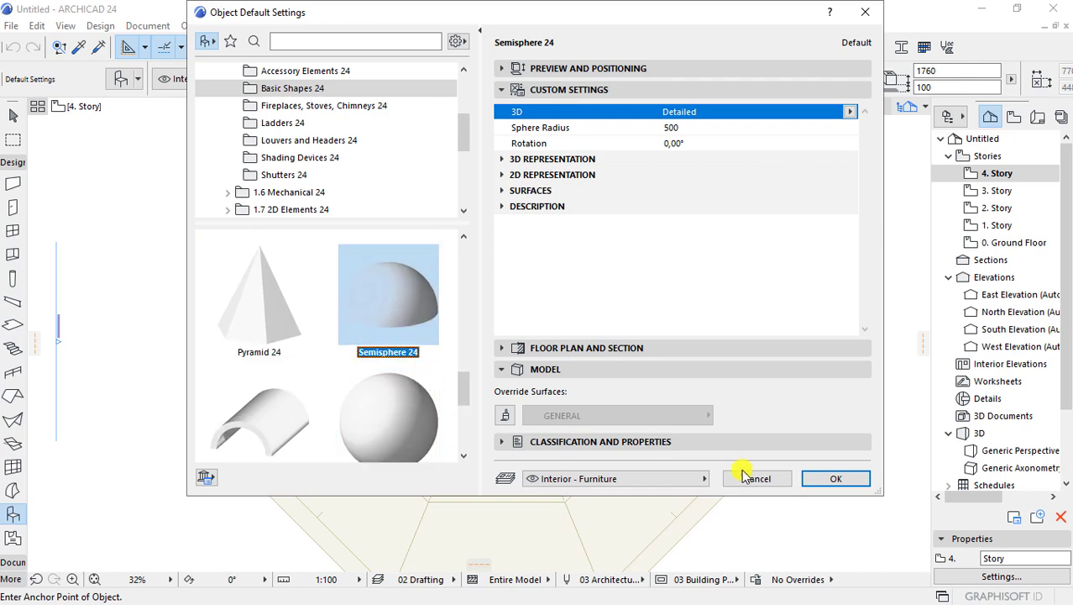
click(849, 480)
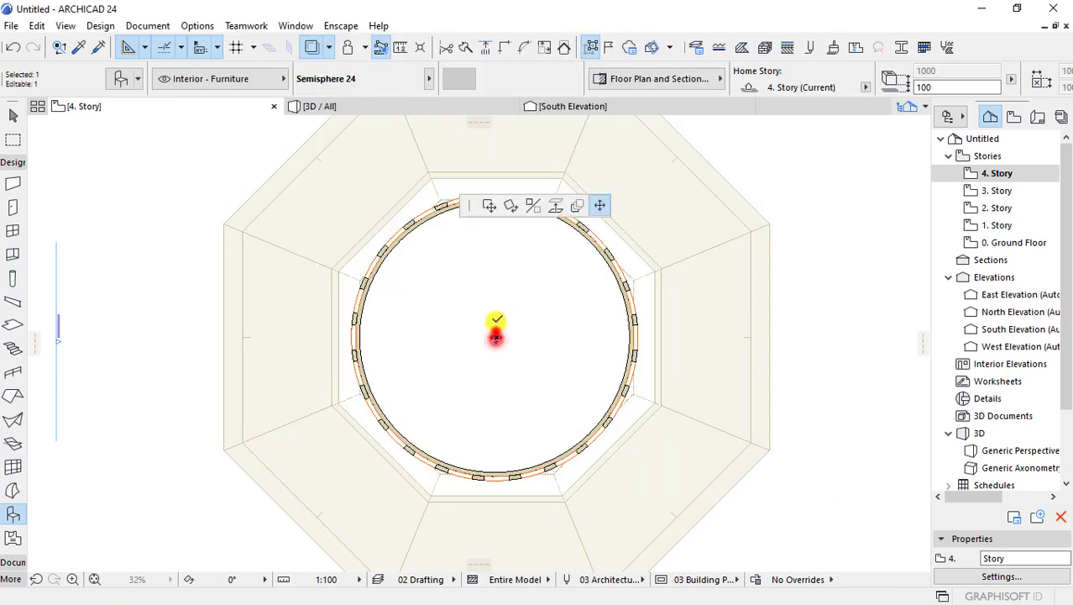
- Place the semisphere at the drum's centre and fit its radius to the drum
click(510, 192)
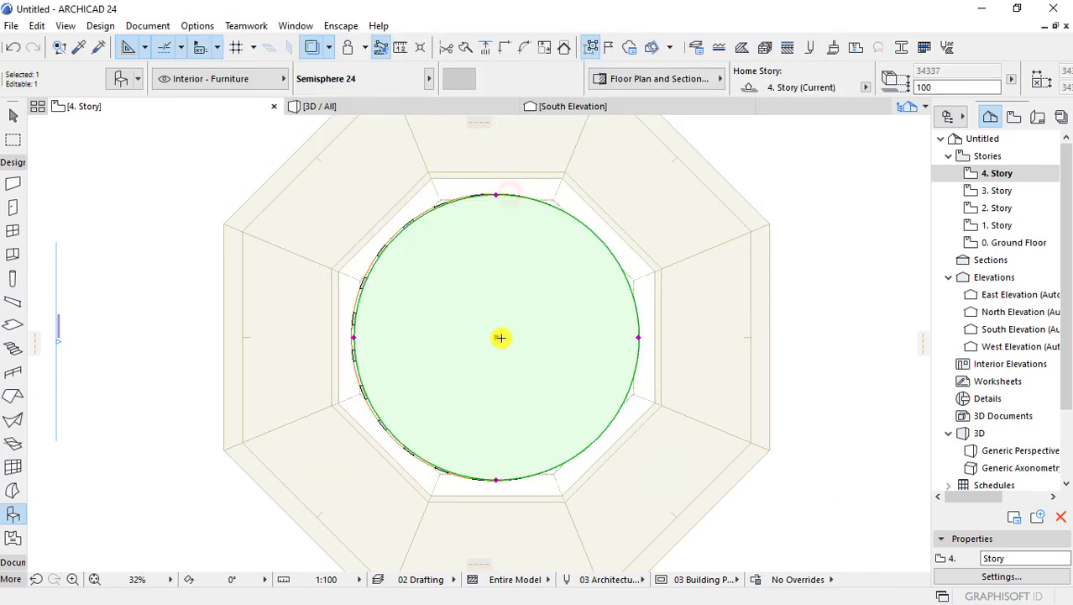
click(498, 339)
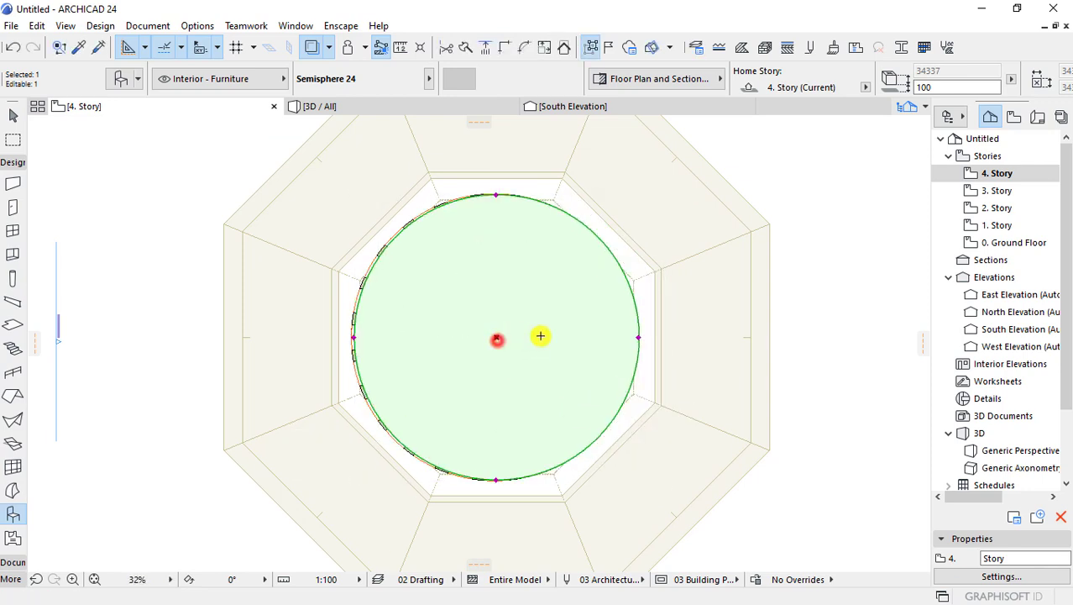
click(351, 335)
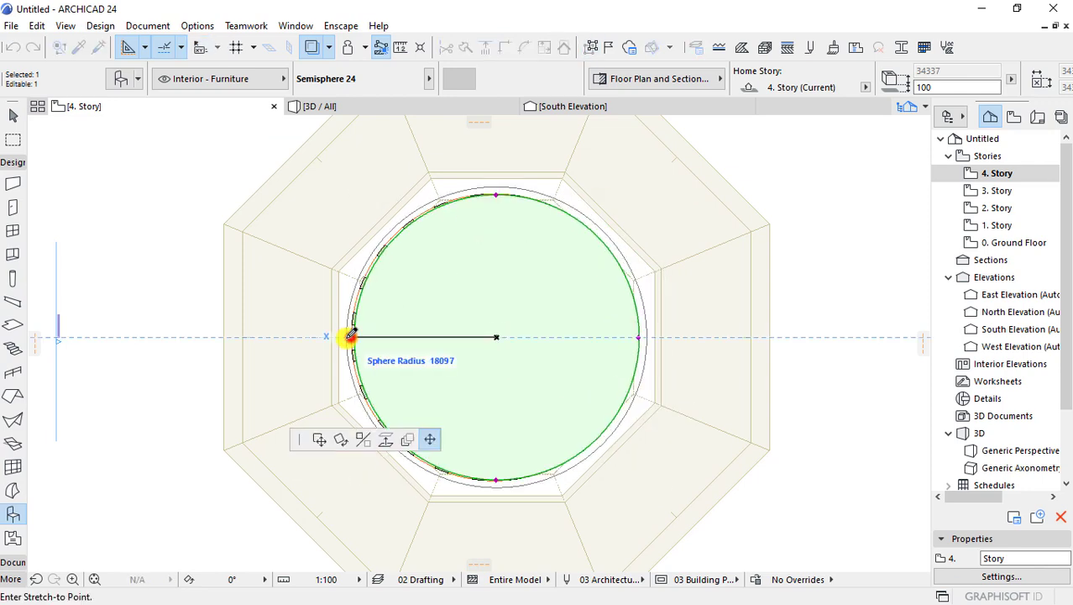
click(349, 322)
click(640, 338)
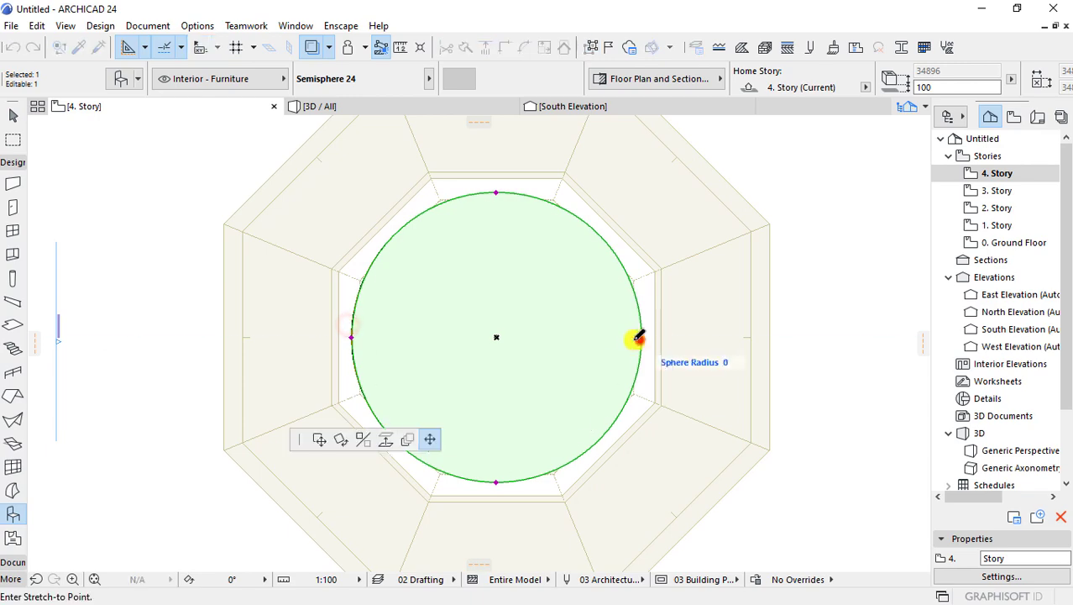
click(632, 340)
scroll(597, 325, up, 2)
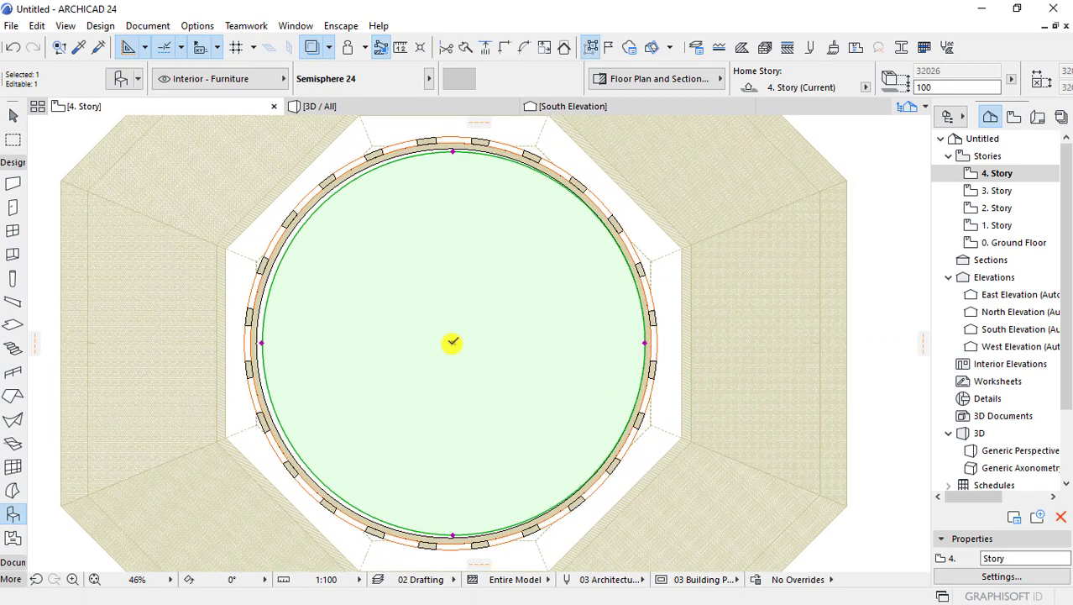
- Reposition the semisphere so it is centred on the drum in plan
click(453, 342)
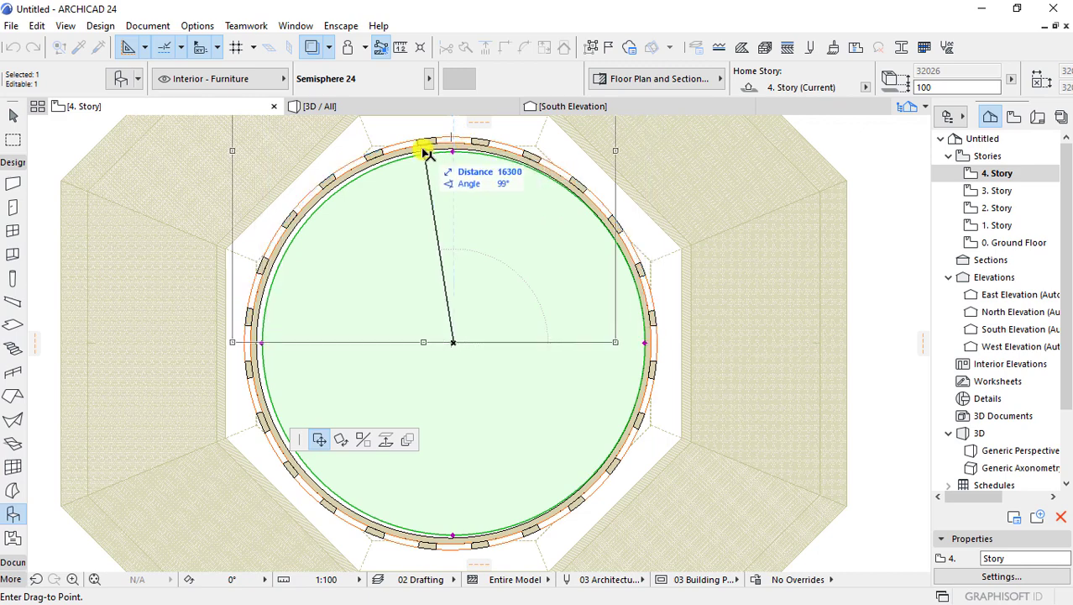
click(807, 310)
click(808, 310)
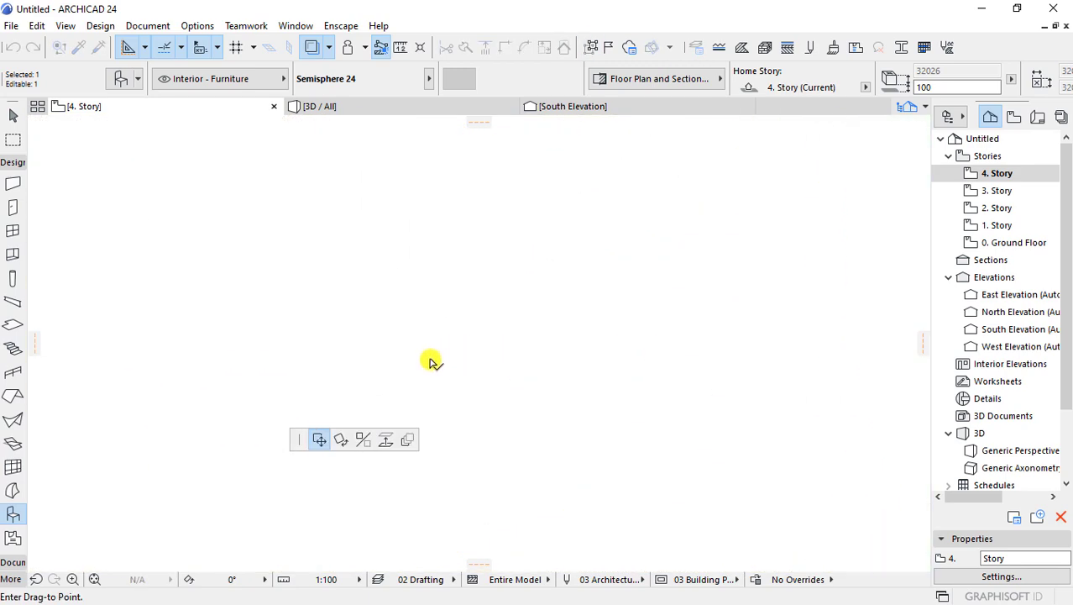
click(371, 335)
scroll(450, 285, up, 3)
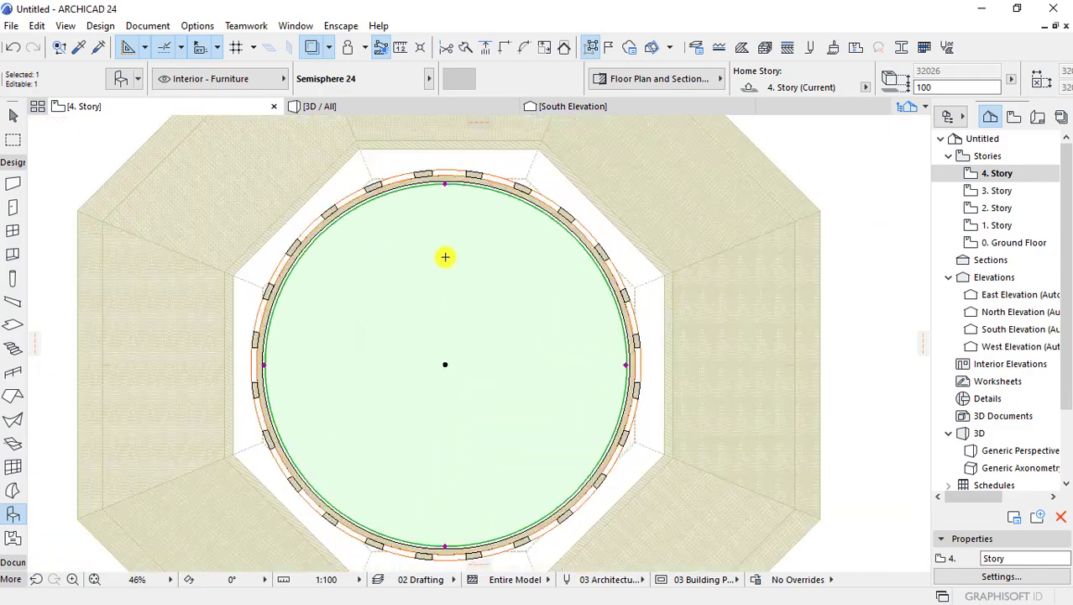
scroll(442, 218, up, 1)
click(446, 156)
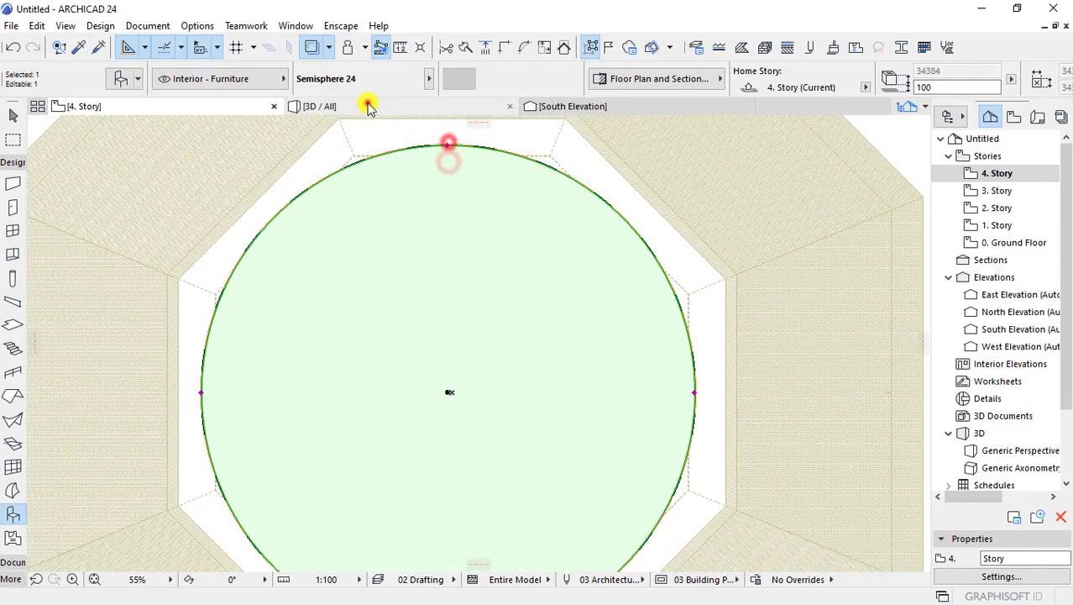
- In 3D, raise the dome upward until it sits on the drum's top
click(367, 103)
click(521, 288)
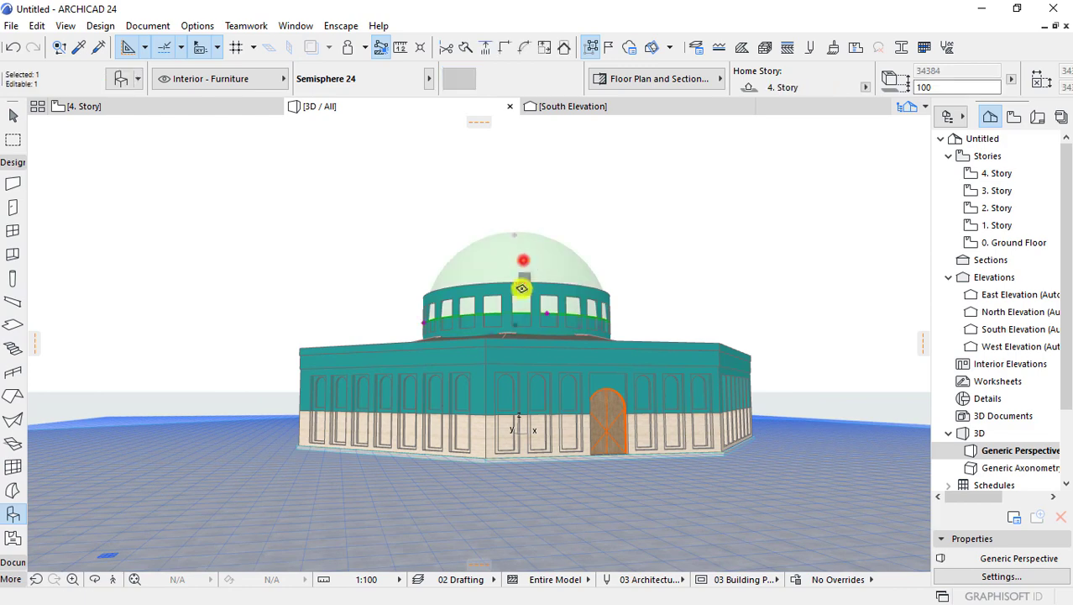
click(544, 317)
click(550, 285)
scroll(550, 285, up, 2)
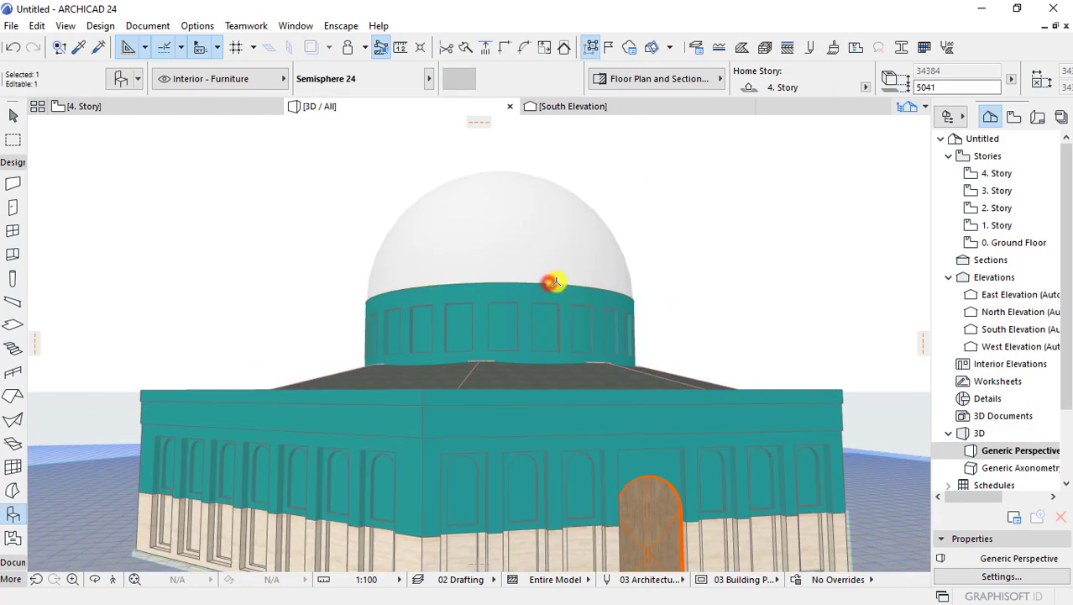
shift+middle_drag(534, 309, 446, 369)
scroll(556, 367, up, 2)
click(483, 329)
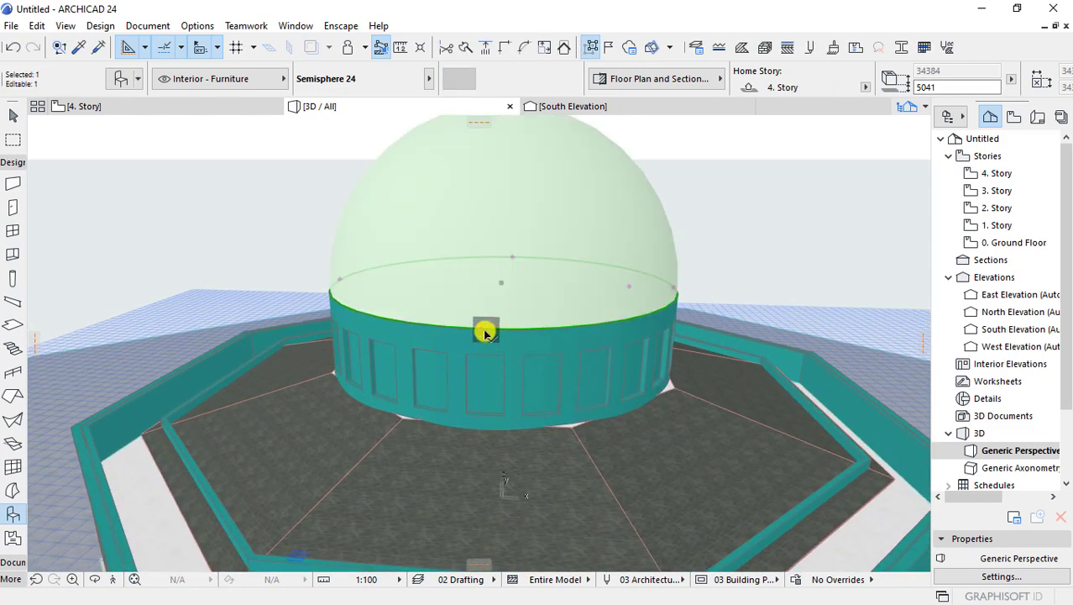
click(485, 324)
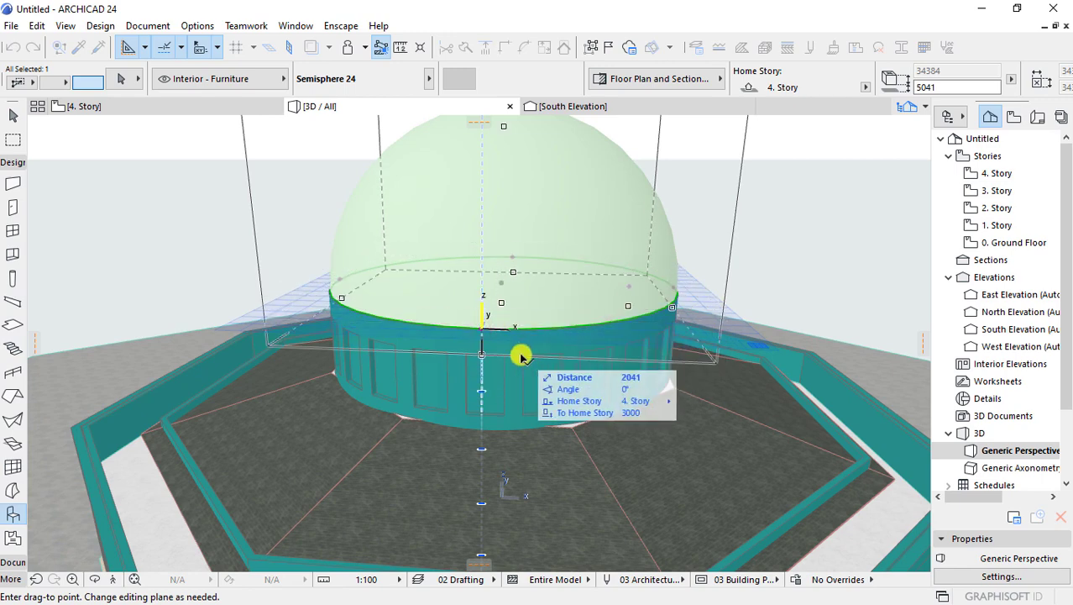
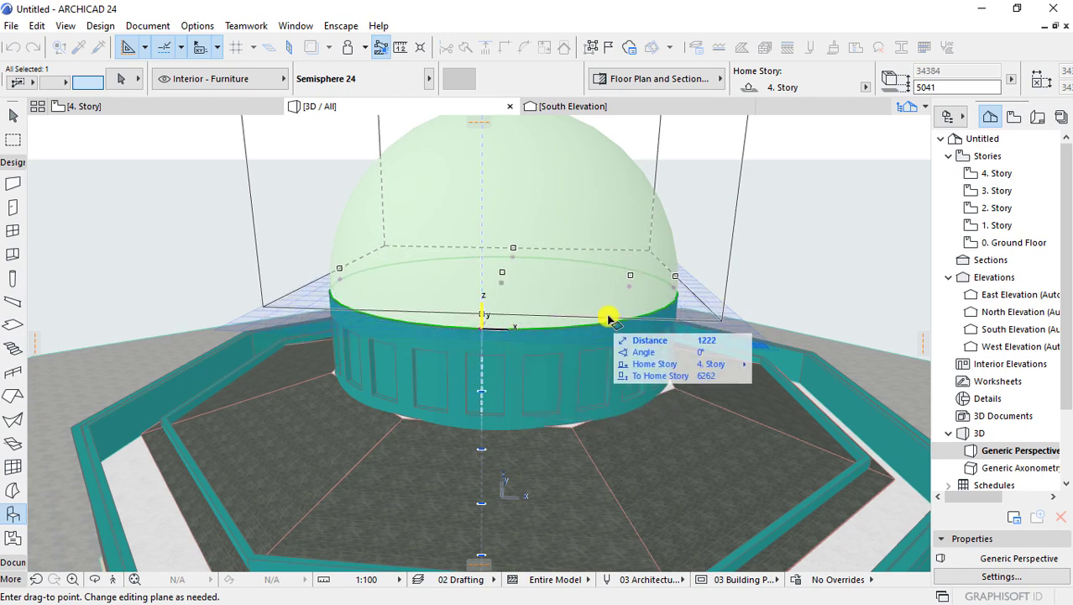
- Raise the semisphere dome with Drag so its base sits on the drum top at 4996
click(511, 371)
scroll(400, 314, up, 3)
scroll(384, 235, up, 2)
scroll(384, 235, up, 2)
key(ctrl+d)
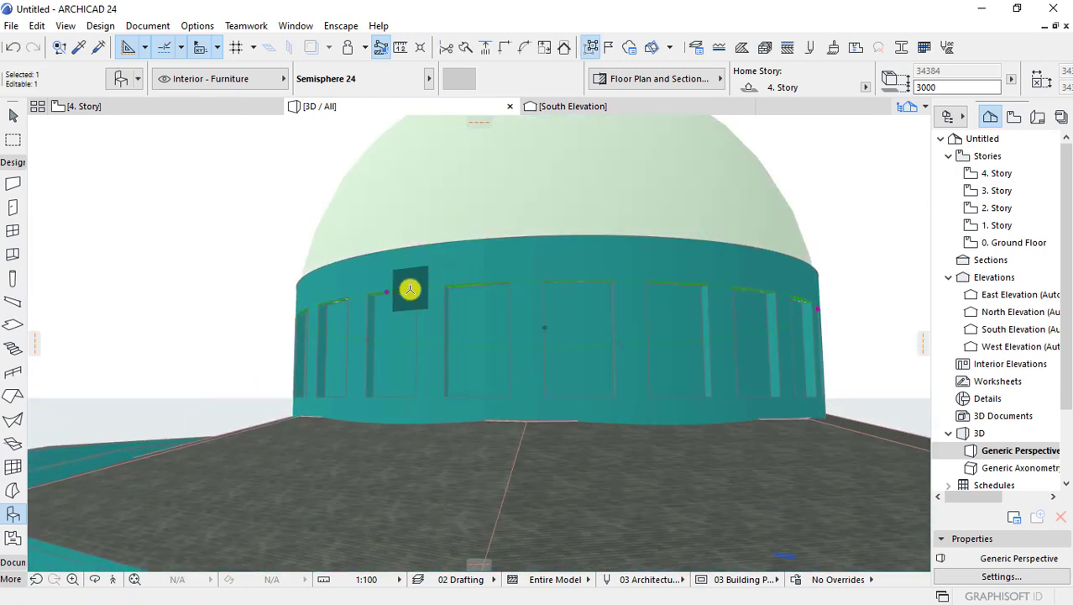
click(385, 290)
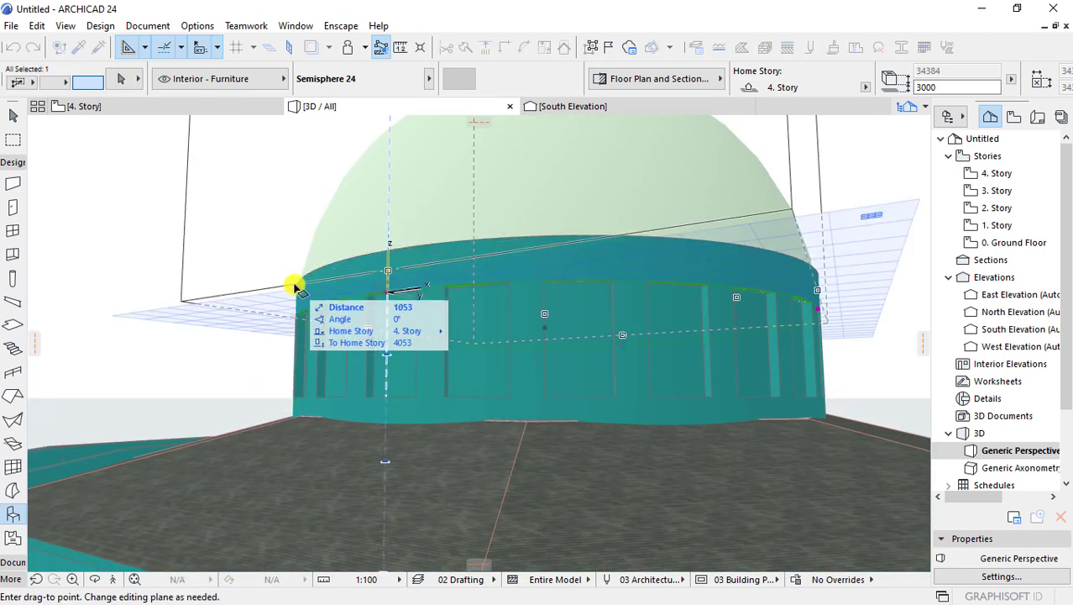
click(813, 273)
- Start a sphere radius change on the dome, cancel it, and return to the 3D view
mouse_move(457, 348)
shift+middle_down()
mouse_move(467, 399)
mouse_move(430, 455)
mouse_move(446, 390)
mouse_move(522, 389)
shift+middle_up()
scroll(437, 432, up, 2)
click(417, 402)
key(F2)
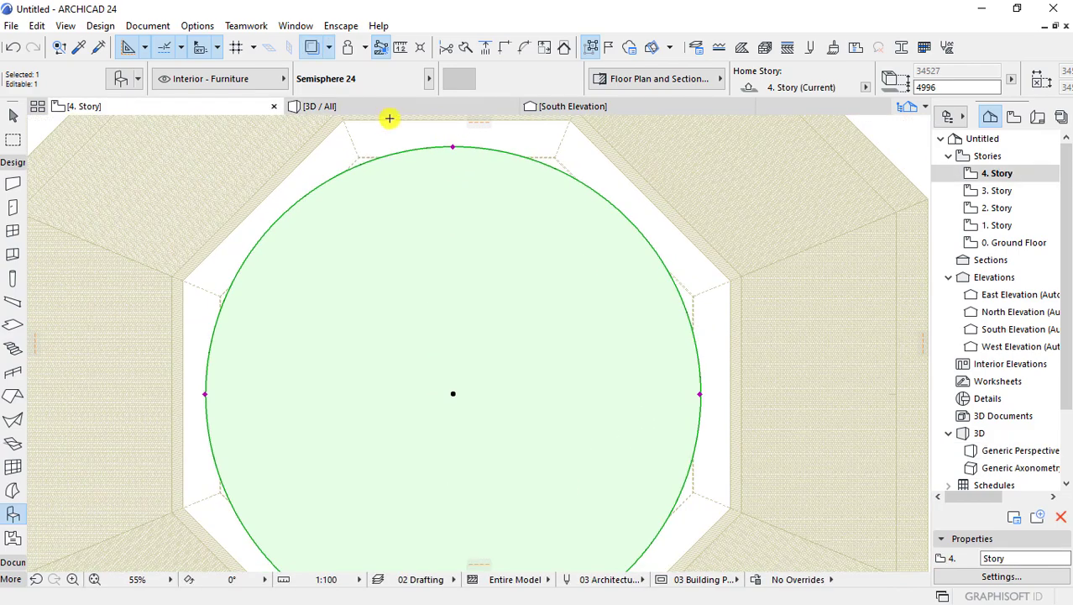
click(385, 103)
- Browse the dome's 3D representation and surface materials, closing settings without applying
double_click(461, 344)
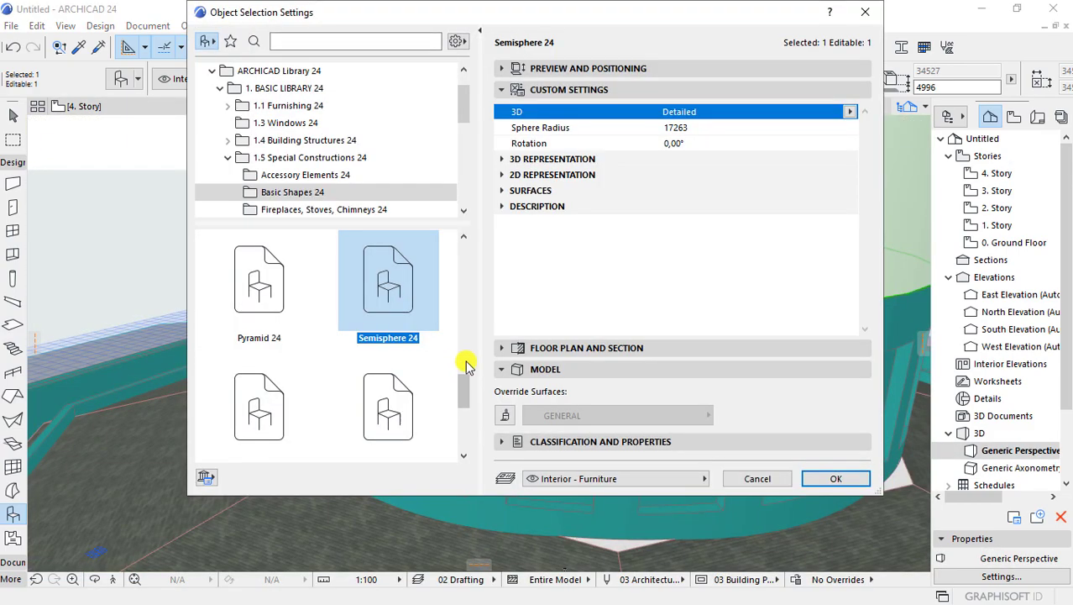
click(502, 160)
click(678, 174)
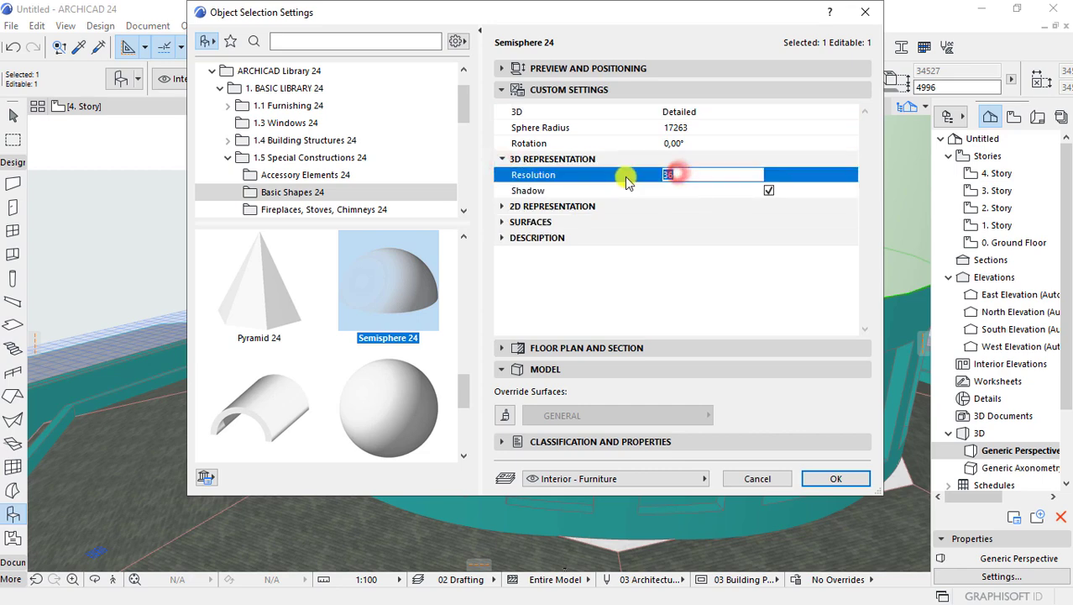
click(500, 221)
click(832, 237)
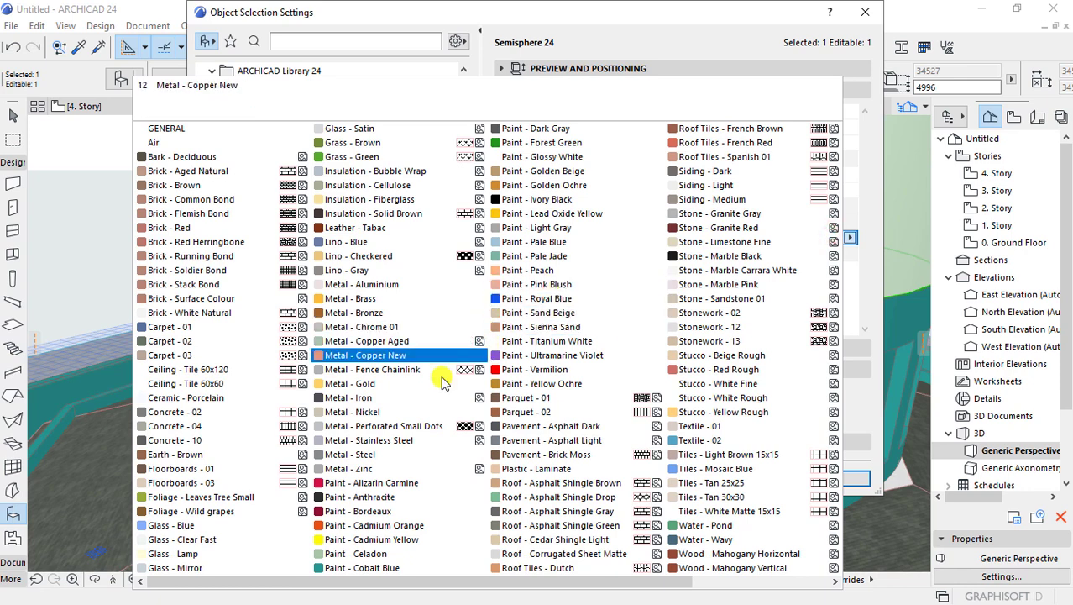
click(413, 396)
scroll(354, 283, up, 2)
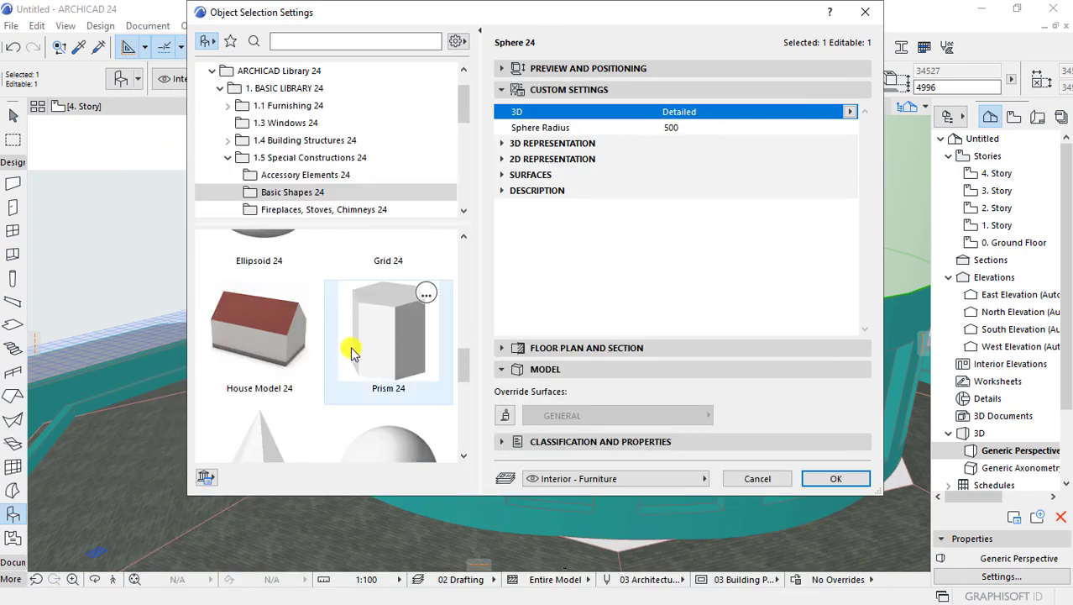
click(756, 480)
- Set the dome's Sphere surface to Metal - Gold and apply it
double_click(570, 278)
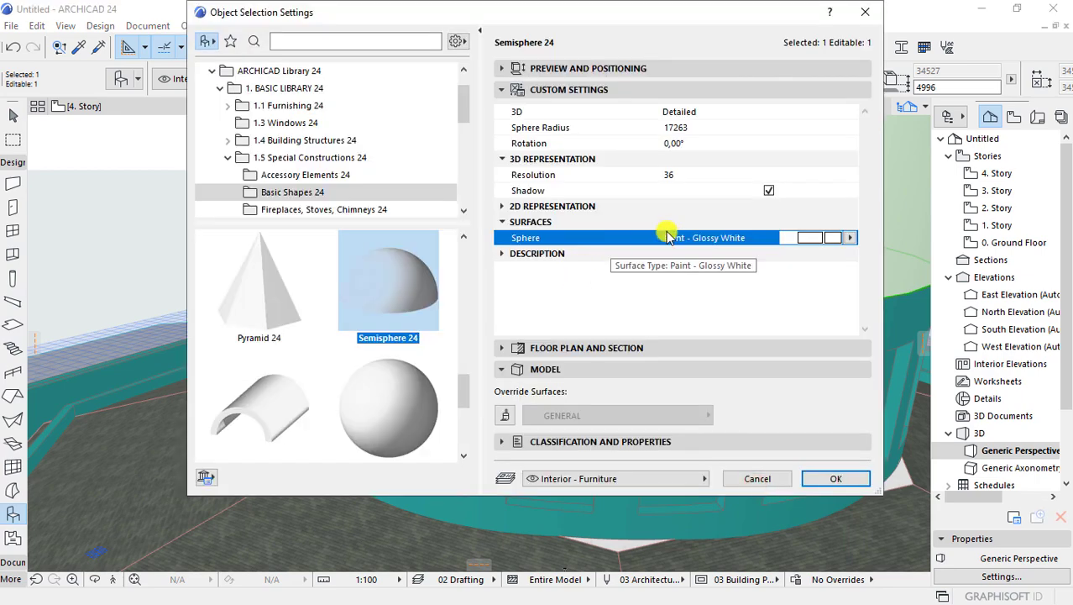
click(680, 175)
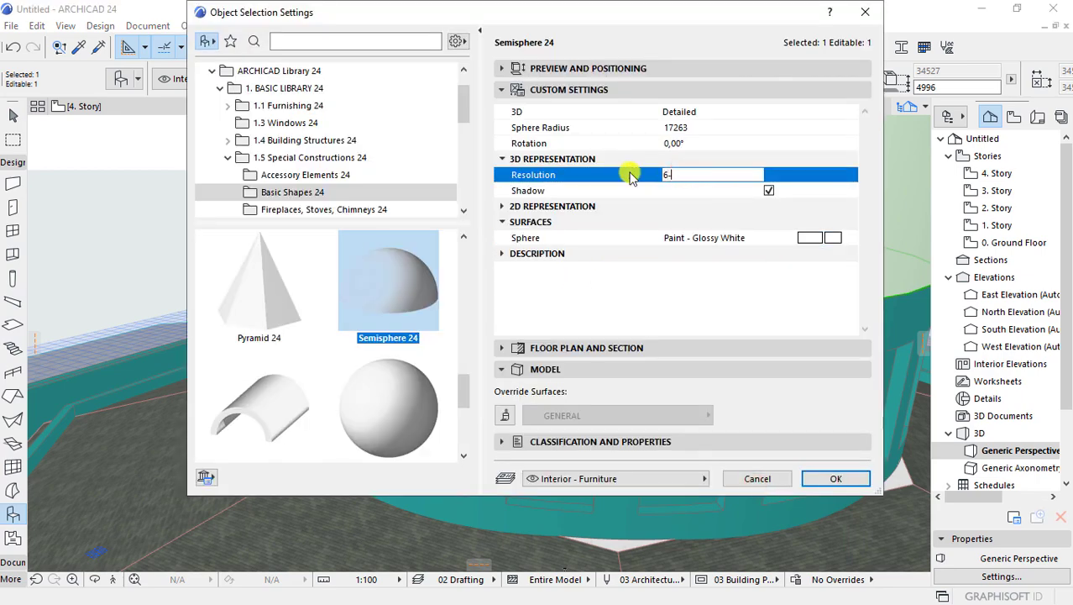
text(0)
click(826, 239)
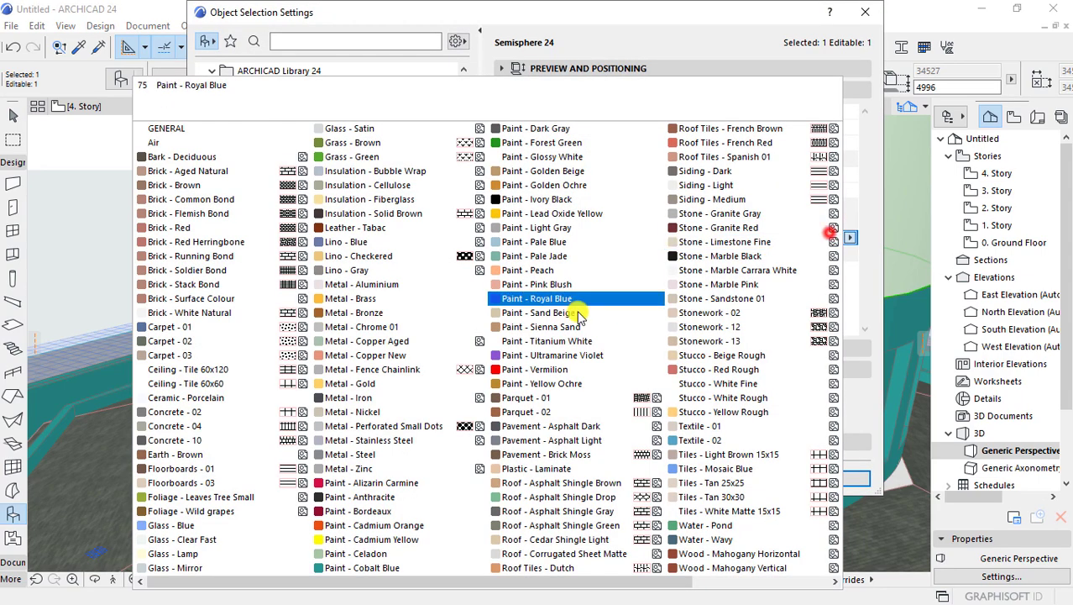
click(394, 384)
click(833, 543)
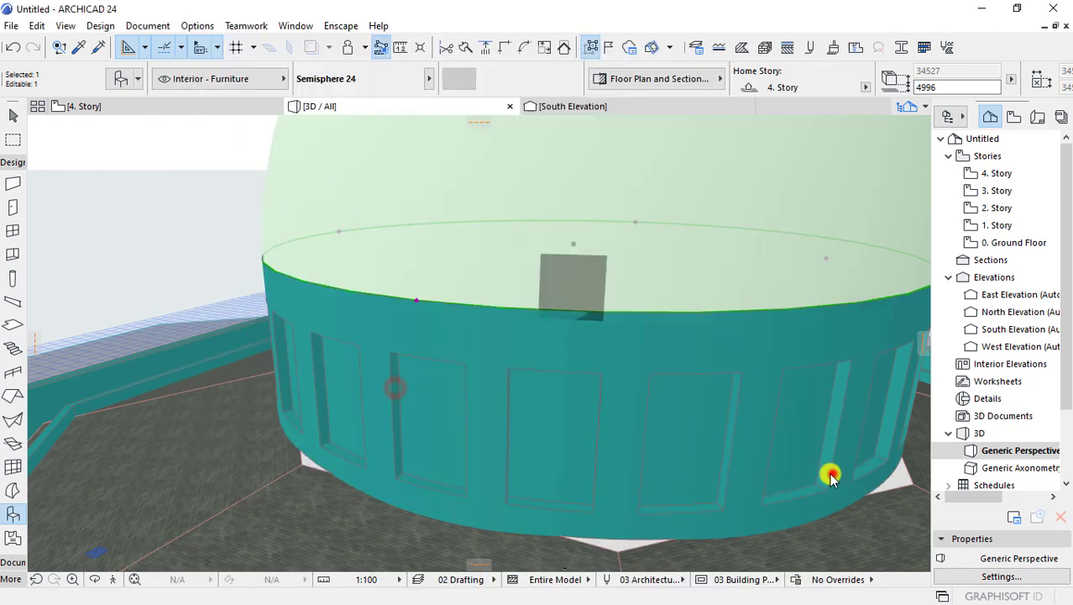
scroll(569, 212, down, 5)
mouse_move(503, 399)
shift+middle_down()
mouse_move(666, 364)
mouse_move(277, 250)
shift+middle_up()
mouse_move(693, 219)
shift+middle_down()
mouse_move(413, 216)
mouse_move(376, 306)
mouse_move(417, 434)
shift+middle_up()
scroll(480, 362, up, 2)
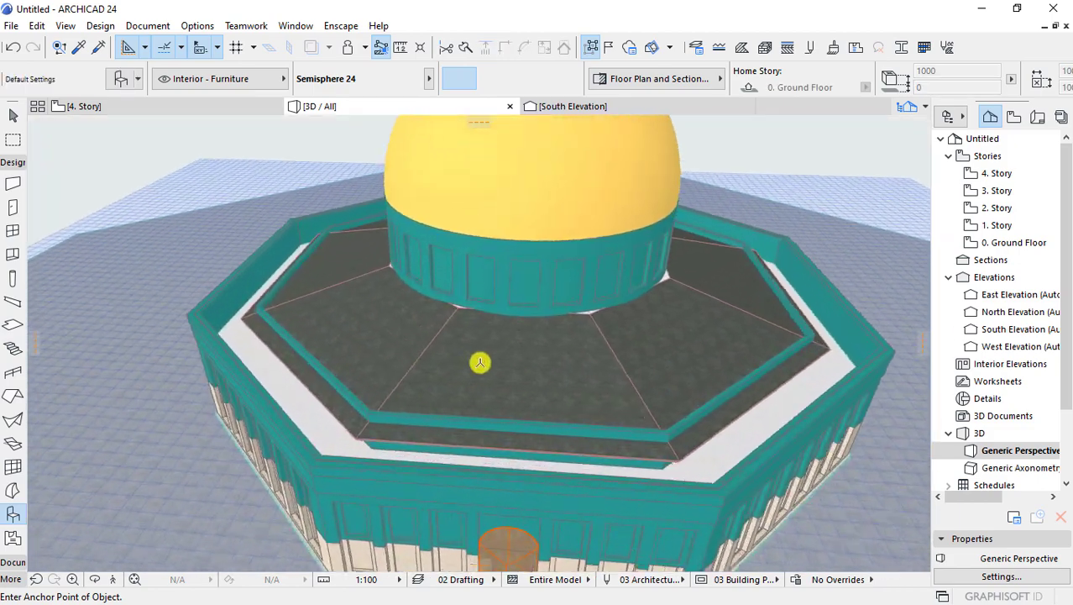
- Give the octagonal roof a Roof - Cedar Shingle Light surface
double_click(510, 361)
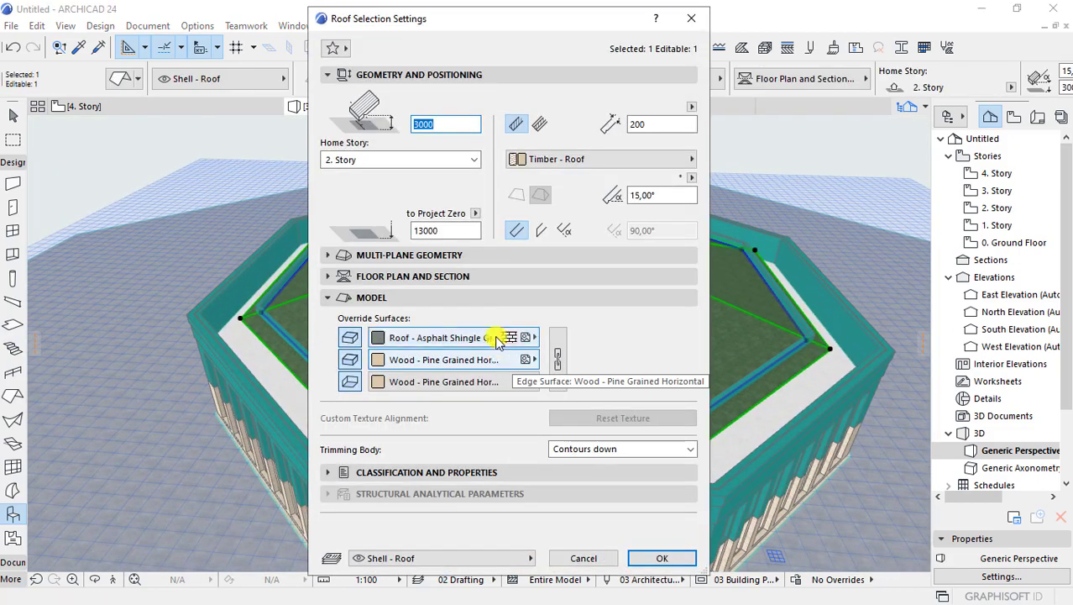
click(494, 337)
click(493, 337)
click(494, 337)
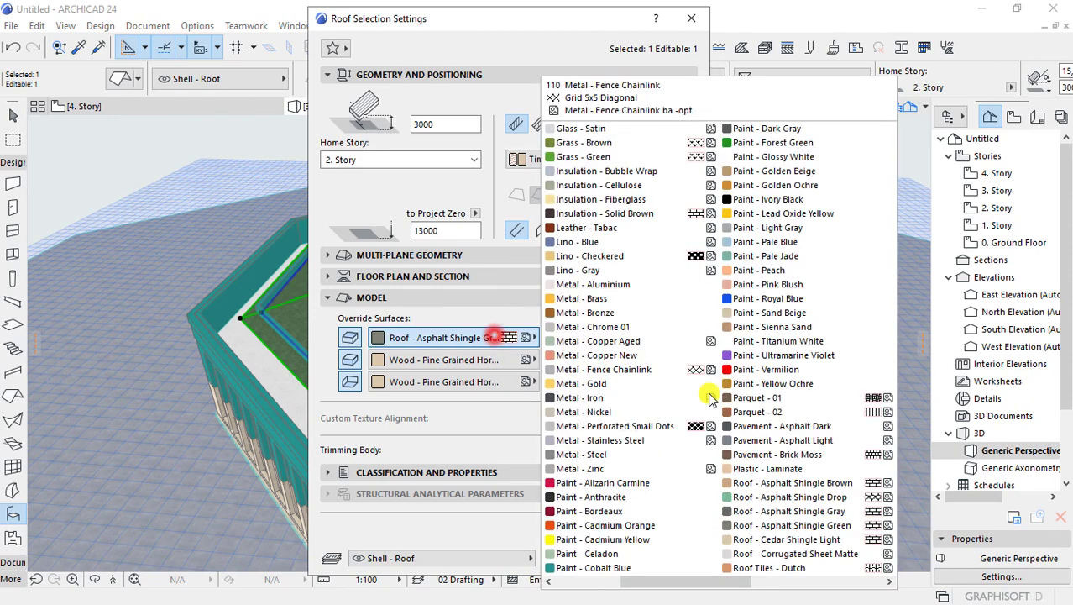
click(827, 539)
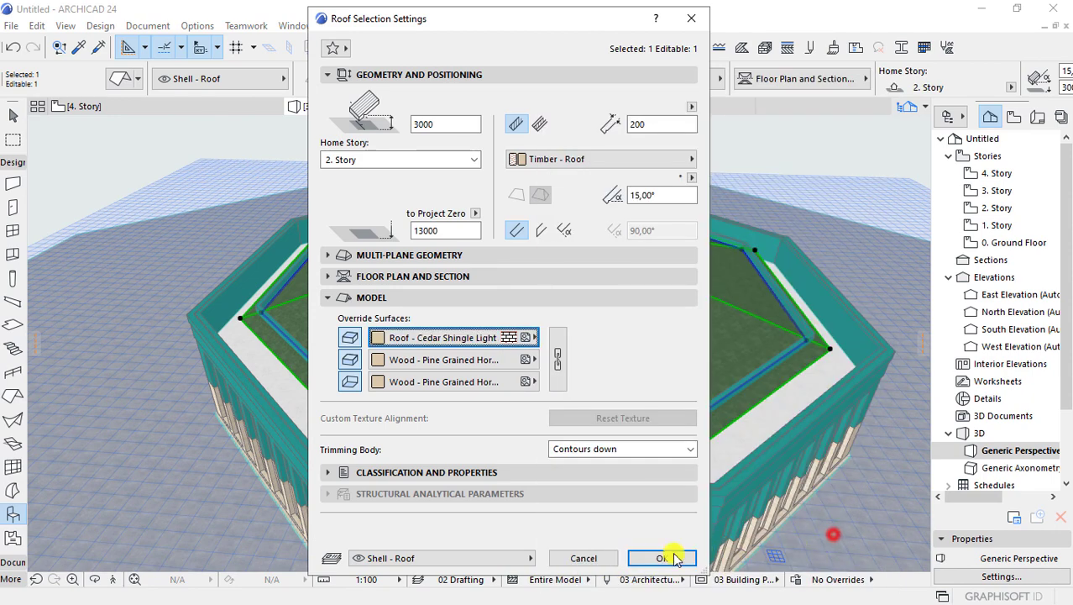
click(664, 558)
- Change the roof's override surfaces to Stucco - White Rough
click(541, 438)
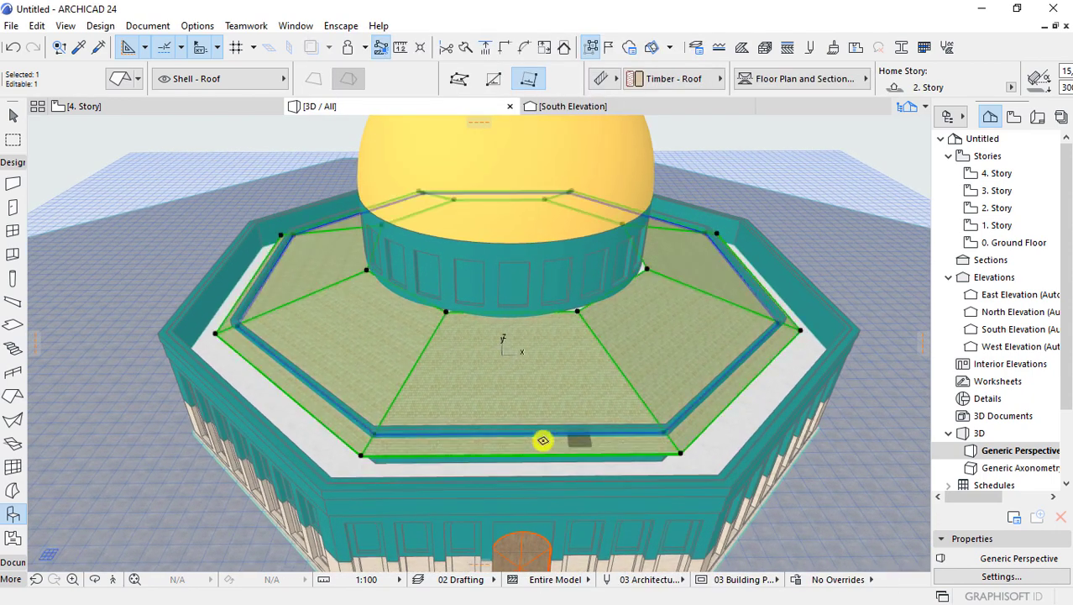
shift+middle_drag(541, 438, 211, 376)
double_click(600, 397)
click(504, 359)
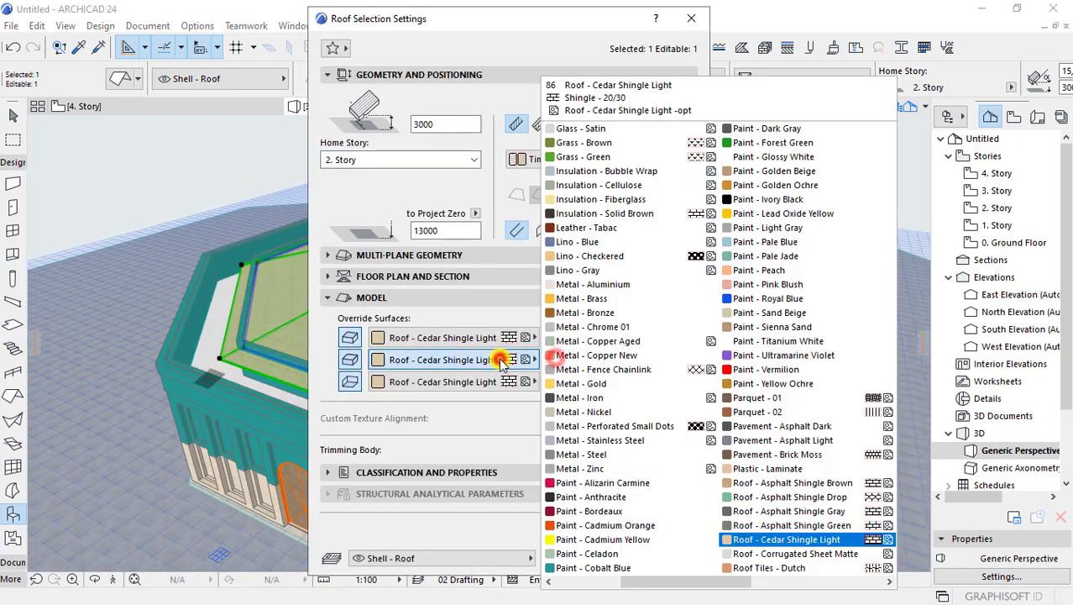
scroll(744, 471, down, 3)
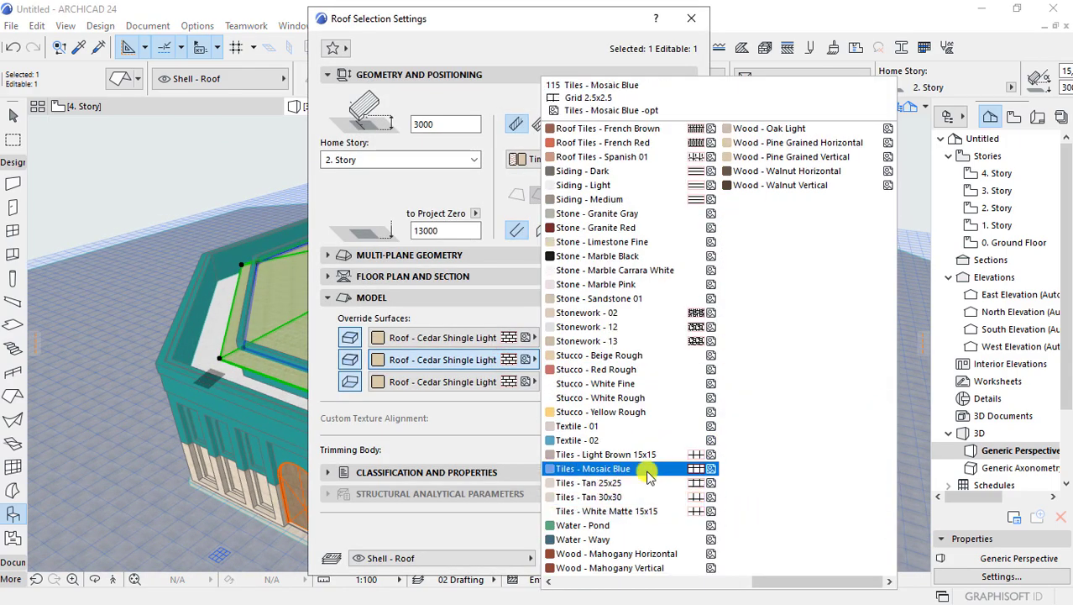
click(628, 397)
click(630, 552)
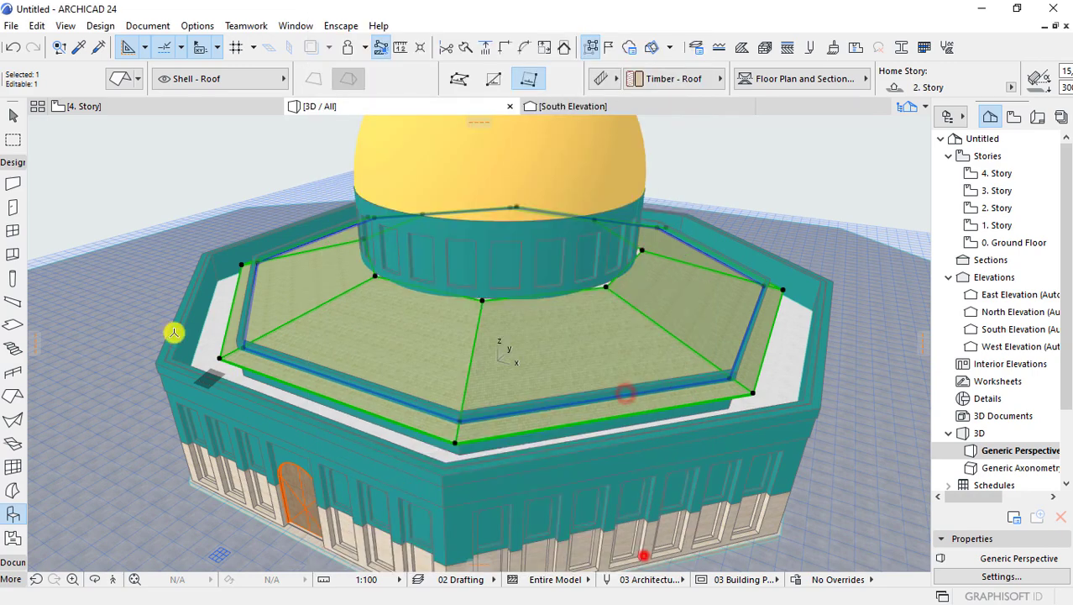
scroll(220, 355, up, 5)
mouse_move(220, 356)
middle_down()
mouse_move(366, 450)
mouse_move(287, 426)
middle_up()
- Move the roof with Drag from its corner and give it Roof - Asphalt Shingle Green
key(ctrl+d)
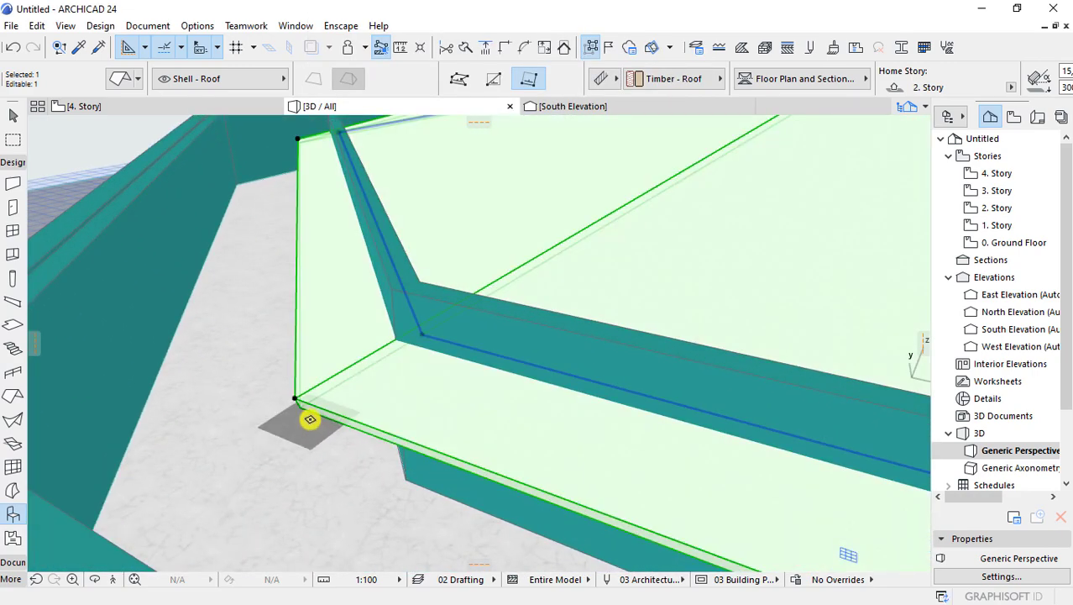
click(296, 400)
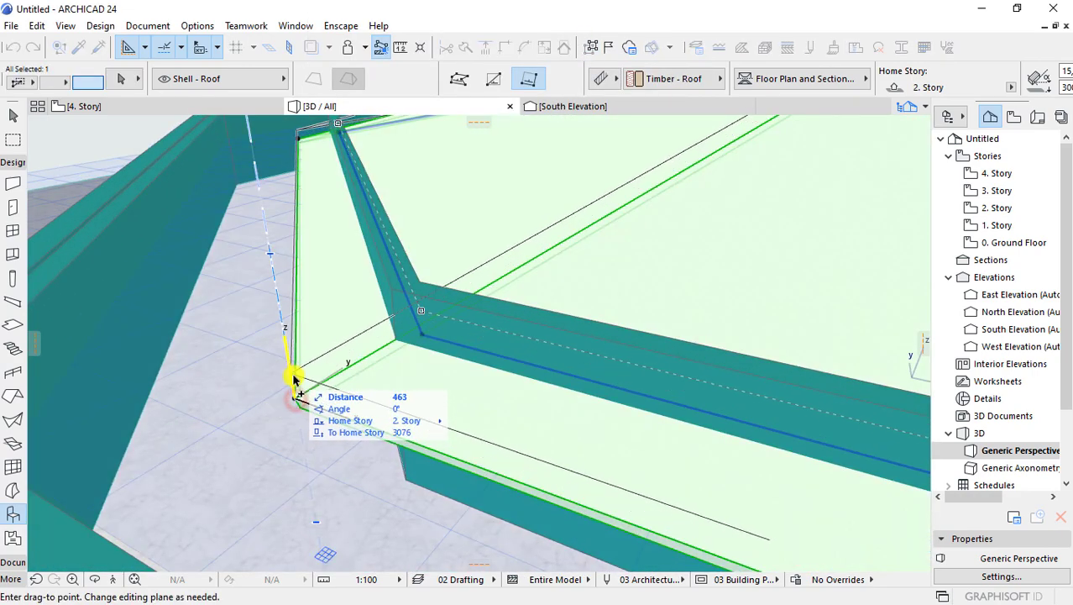
key(Return)
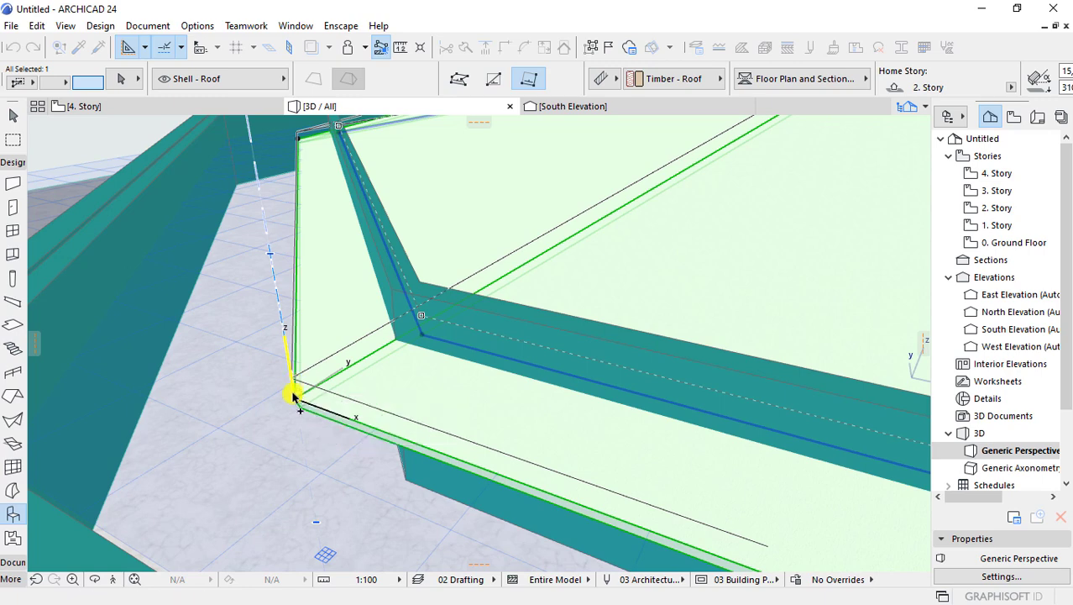
key(ctrl+t)
click(499, 358)
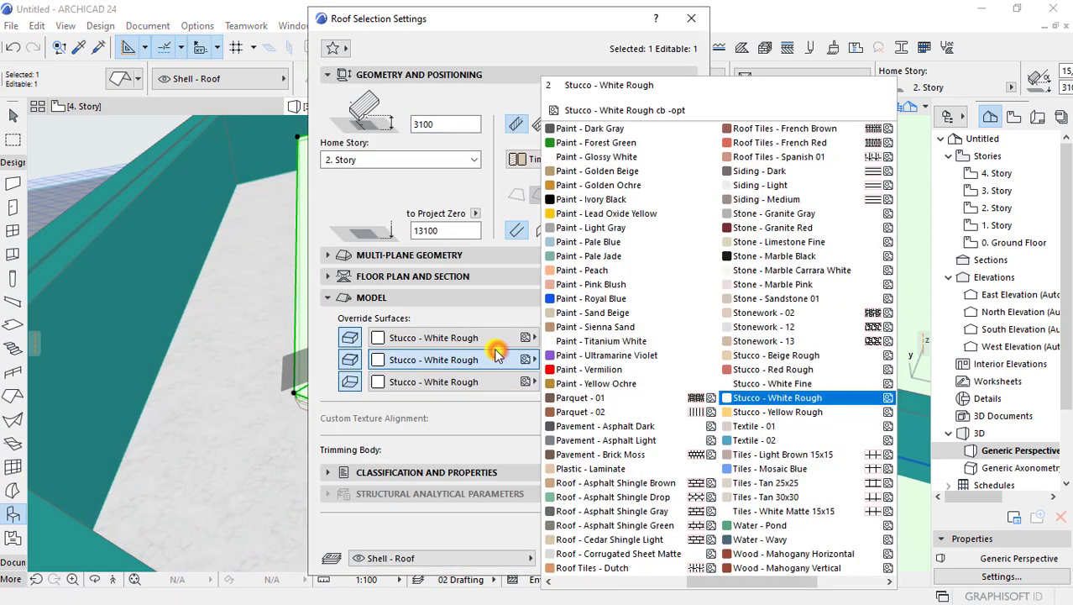
click(630, 522)
click(663, 554)
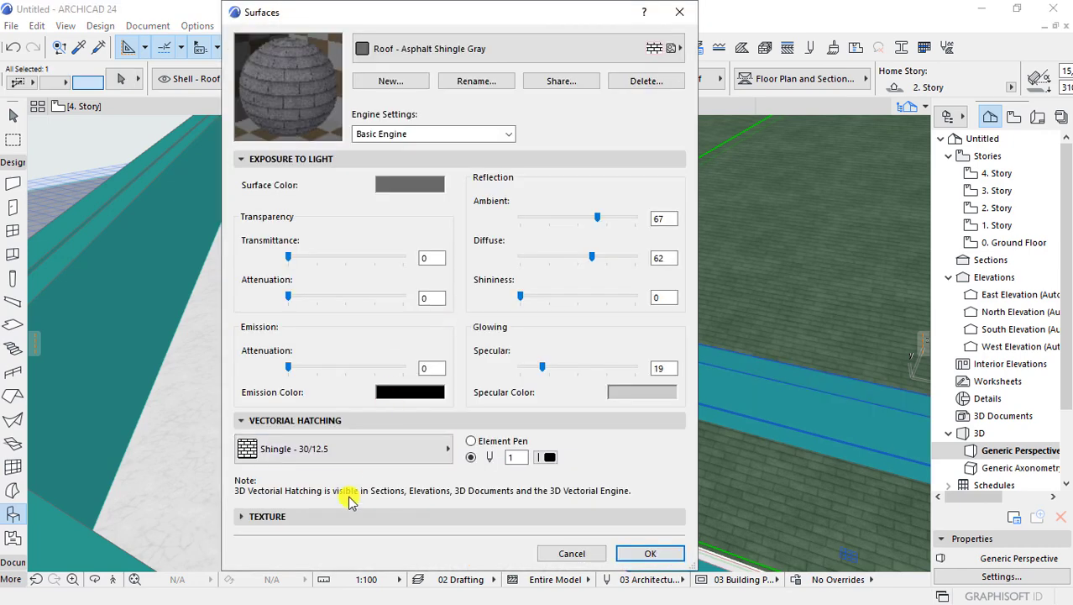
- Cycle through the surface texture images, cancel the changes, and reopen the roof's settings
click(344, 506)
click(395, 424)
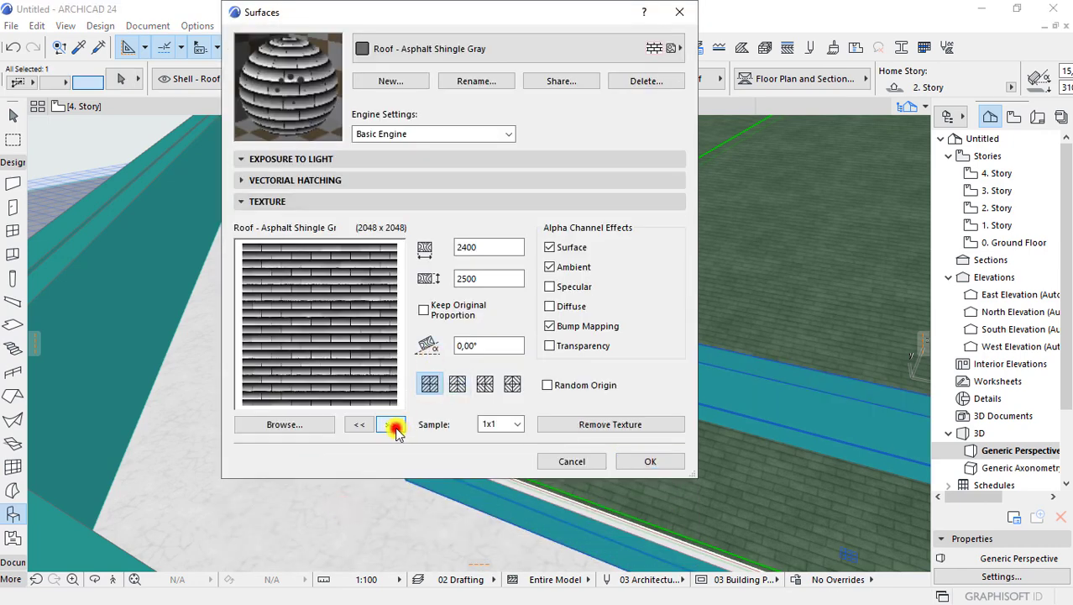
click(395, 424)
click(395, 424)
click(395, 425)
click(395, 424)
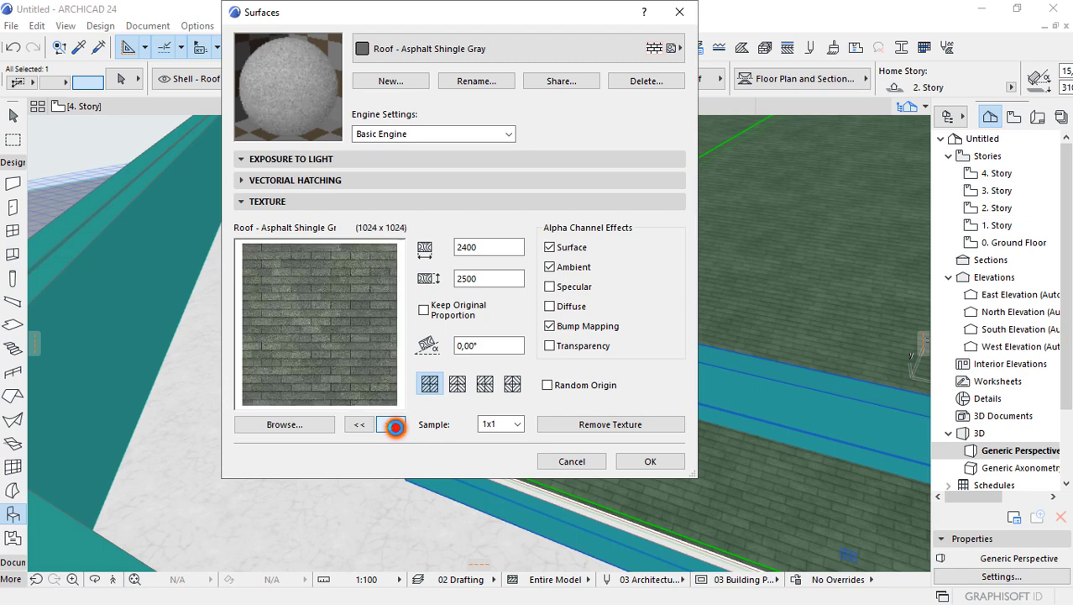
click(394, 425)
click(394, 424)
click(395, 425)
click(394, 425)
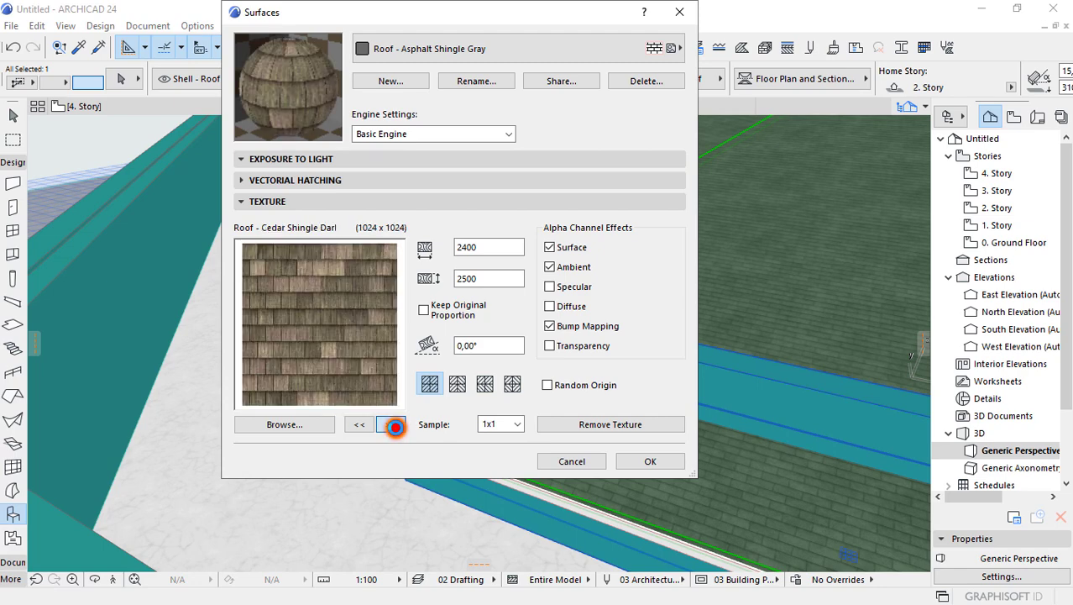
click(394, 424)
click(395, 424)
click(394, 424)
click(394, 424)
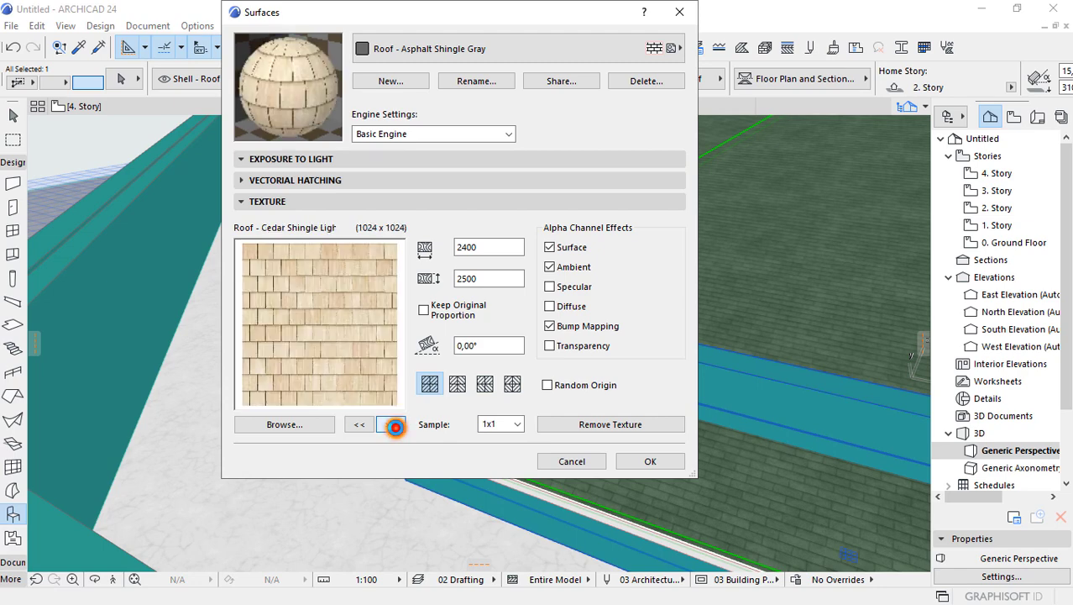
click(394, 424)
click(394, 424)
click(394, 424)
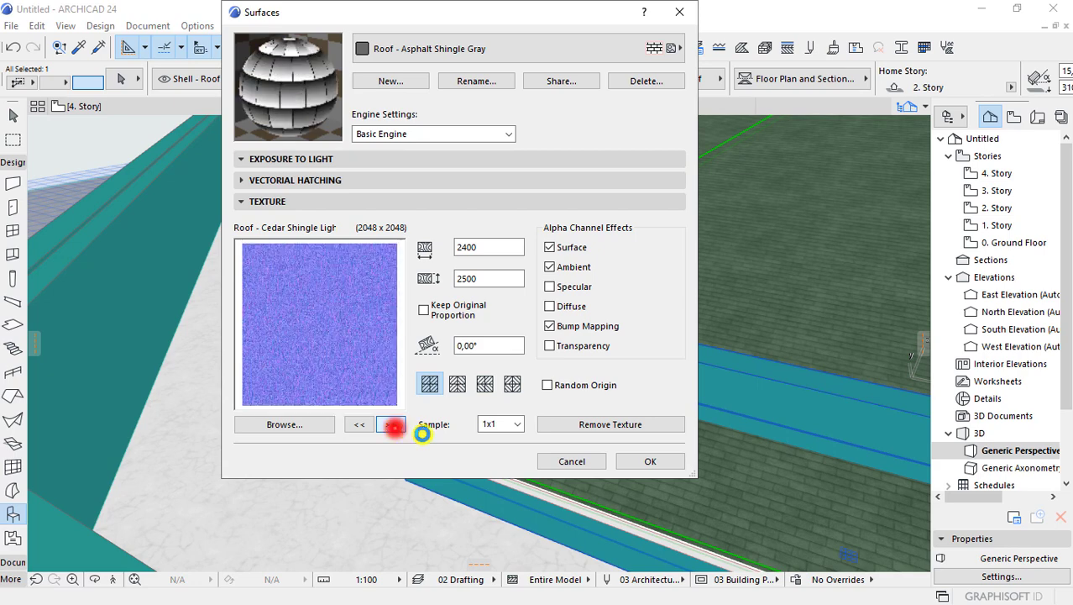
click(567, 461)
double_click(320, 392)
- Try Insulation - Bubble Wrap, Cellulose and Fiberglass as the roof's override surfaces
click(410, 360)
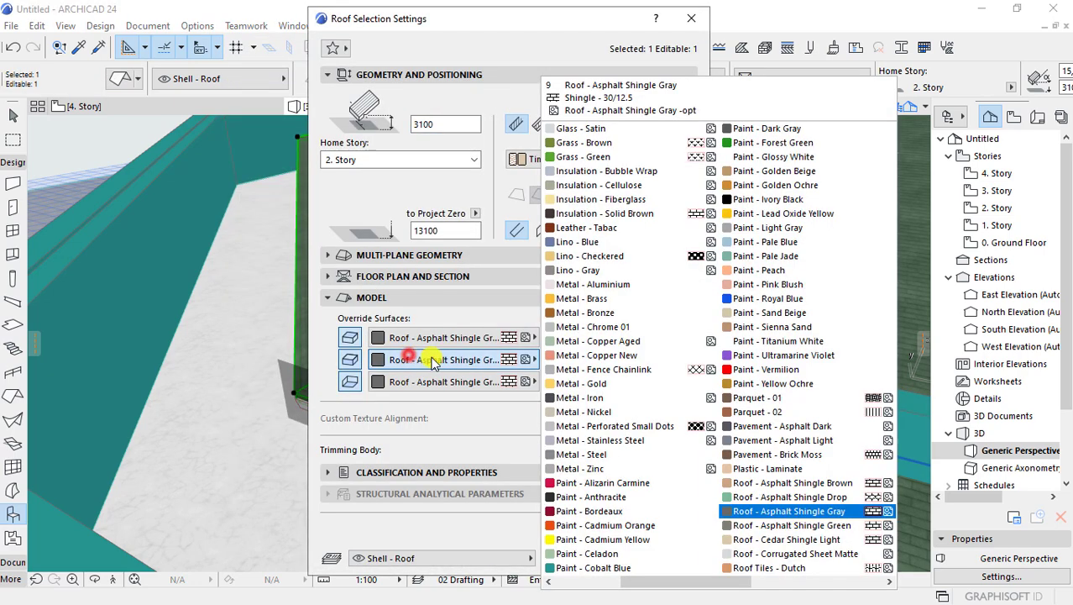
scroll(663, 482, up, 3)
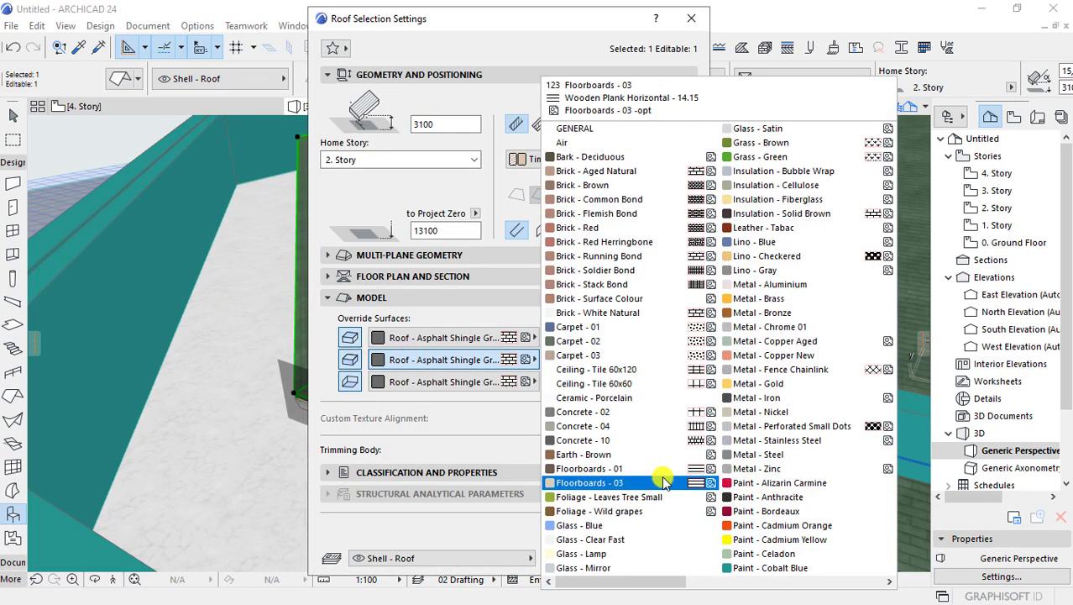
click(819, 171)
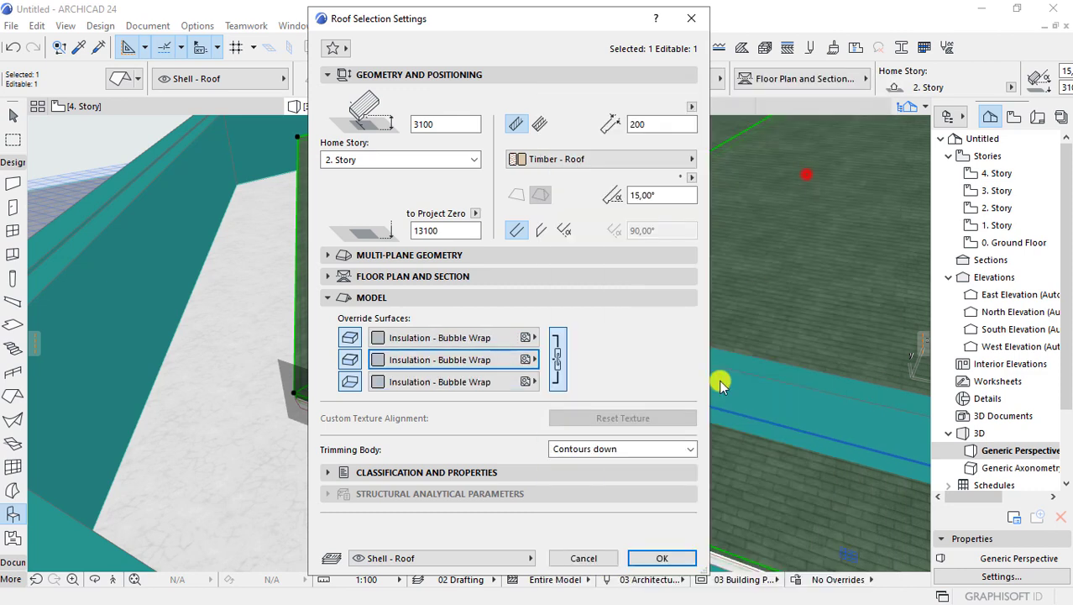
click(661, 558)
double_click(383, 398)
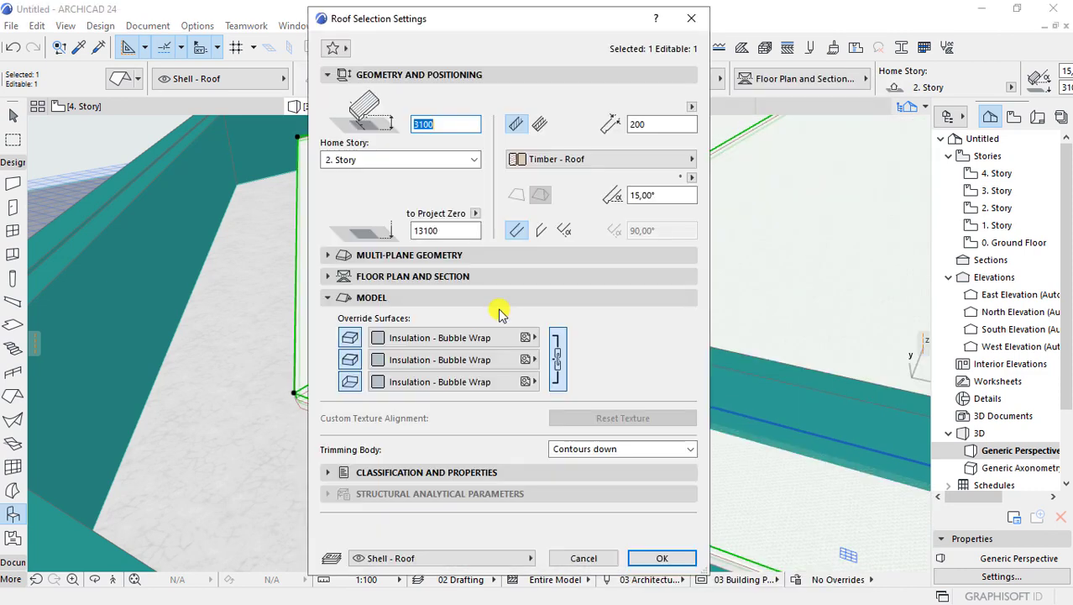
click(521, 337)
click(781, 184)
click(663, 557)
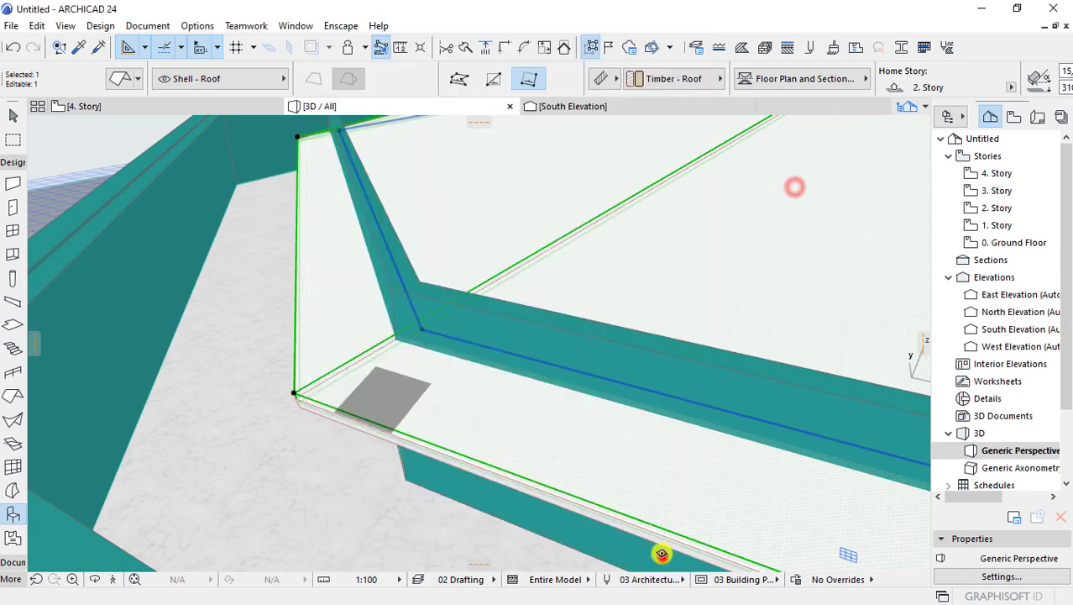
double_click(660, 546)
click(454, 344)
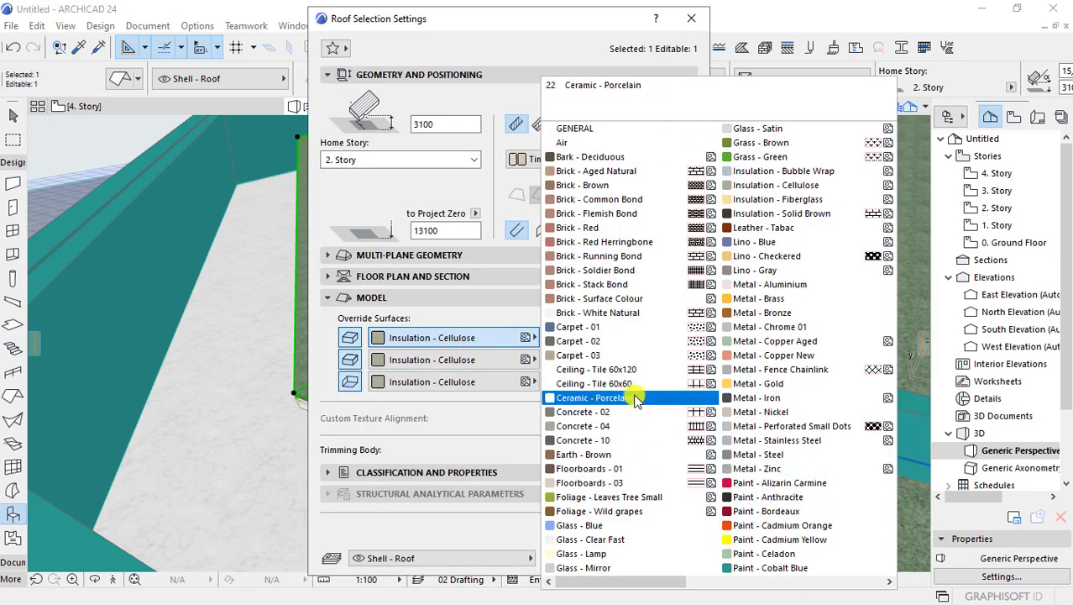
click(806, 200)
- Set all roof override surfaces to Roof - Corrugated Sheet Matte
double_click(396, 424)
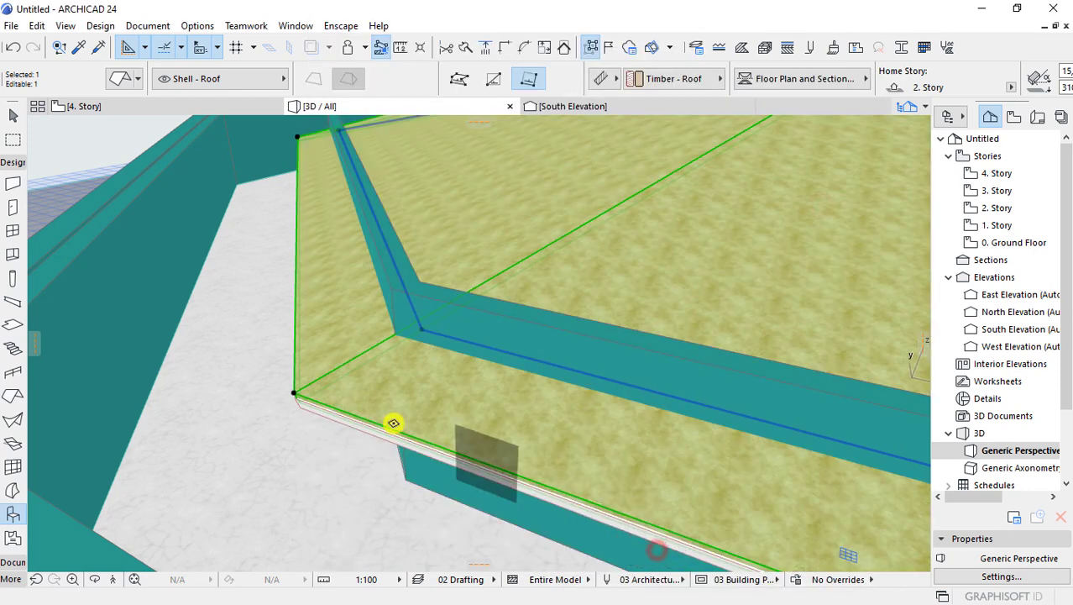
click(432, 338)
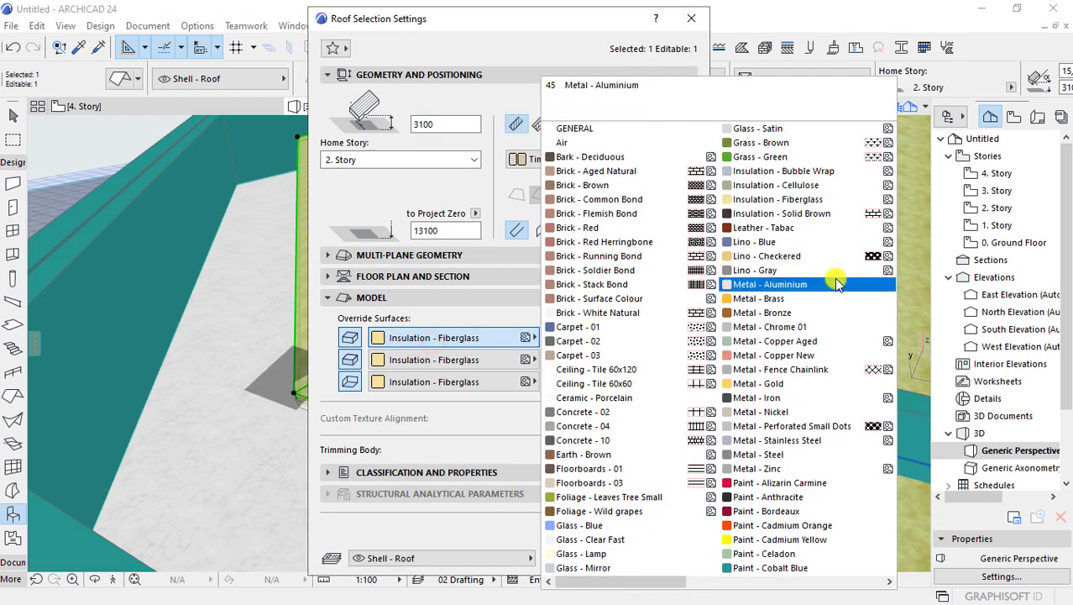
scroll(837, 283, down, 2)
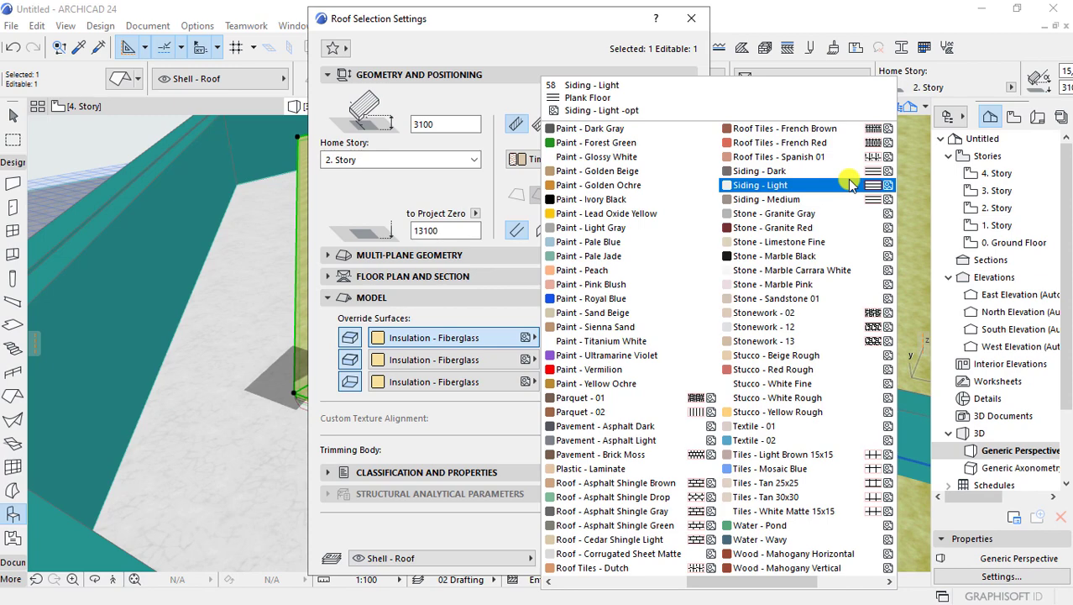
click(618, 553)
click(640, 554)
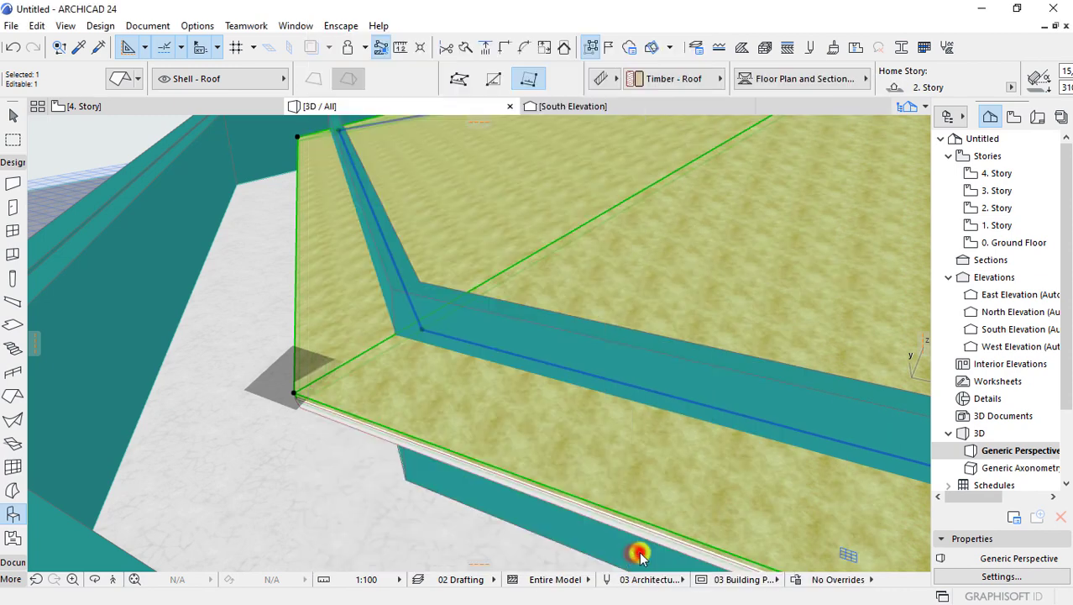
scroll(270, 240, down, 5)
scroll(412, 309, down, 5)
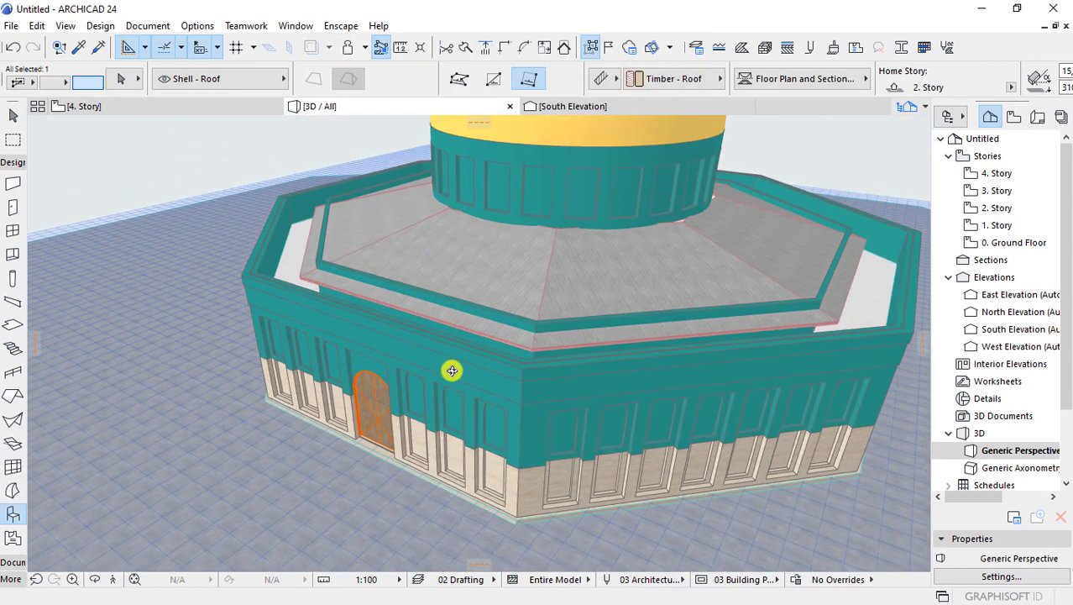
- Select the low terrace walls around the roof, orbiting to reach each side
scroll(415, 336, up, 3)
scroll(412, 306, up, 3)
click(413, 306)
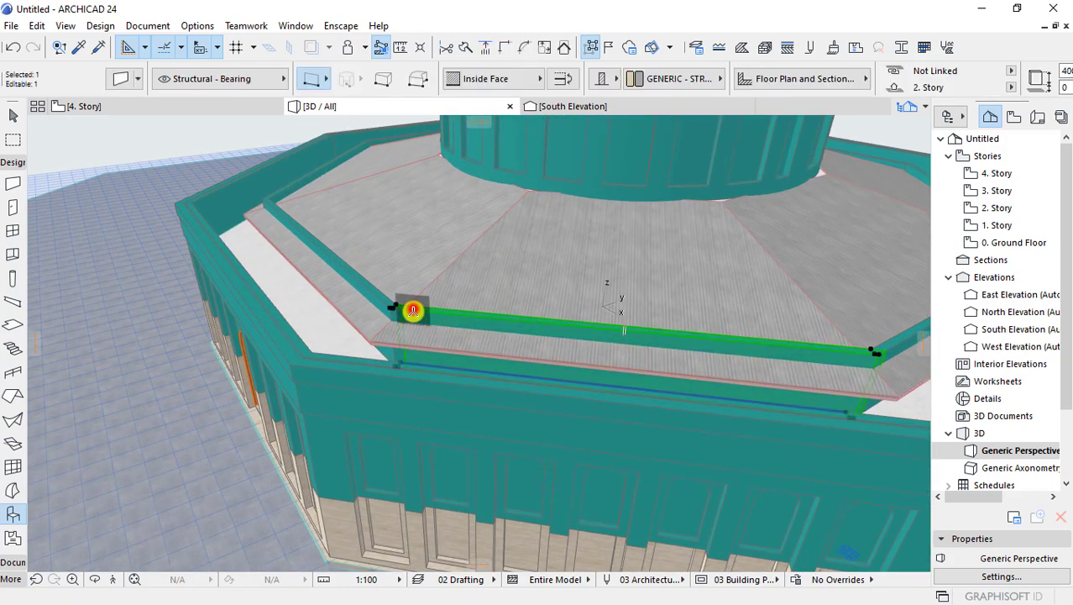
scroll(395, 306, up, 2)
shift+click(395, 306)
scroll(395, 306, down, 2)
shift+middle_drag(306, 324, 775, 358)
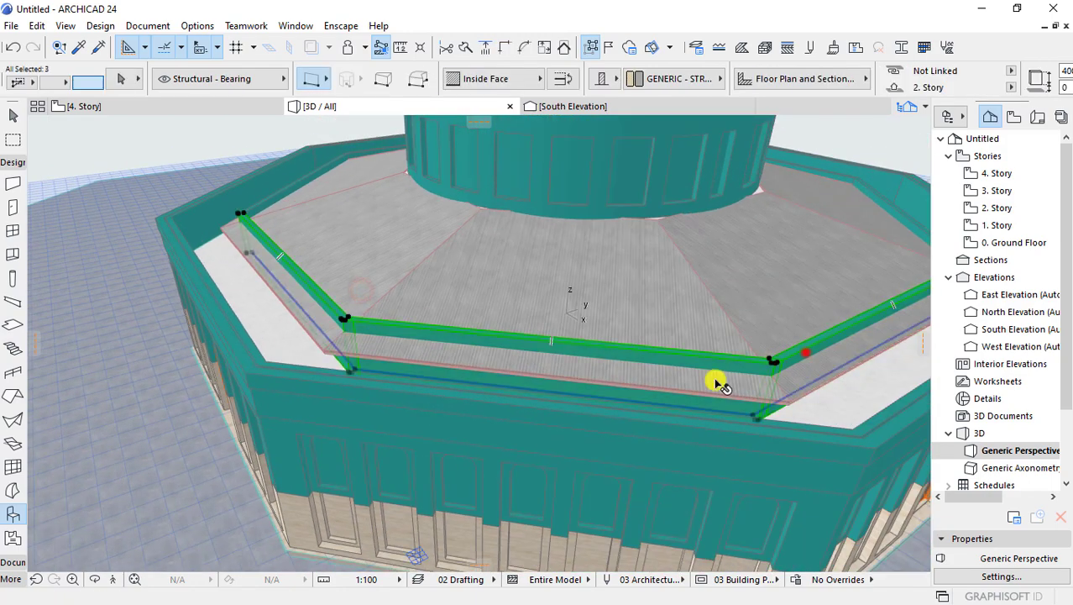
scroll(541, 383, down, 5)
scroll(721, 277, up, 3)
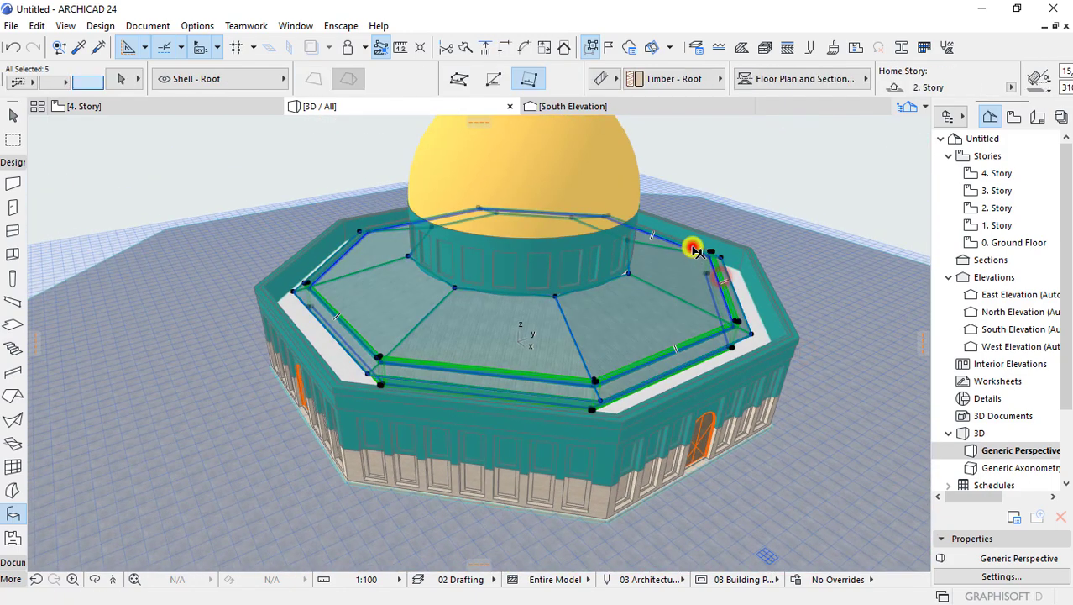
shift+middle_drag(485, 298, 275, 425)
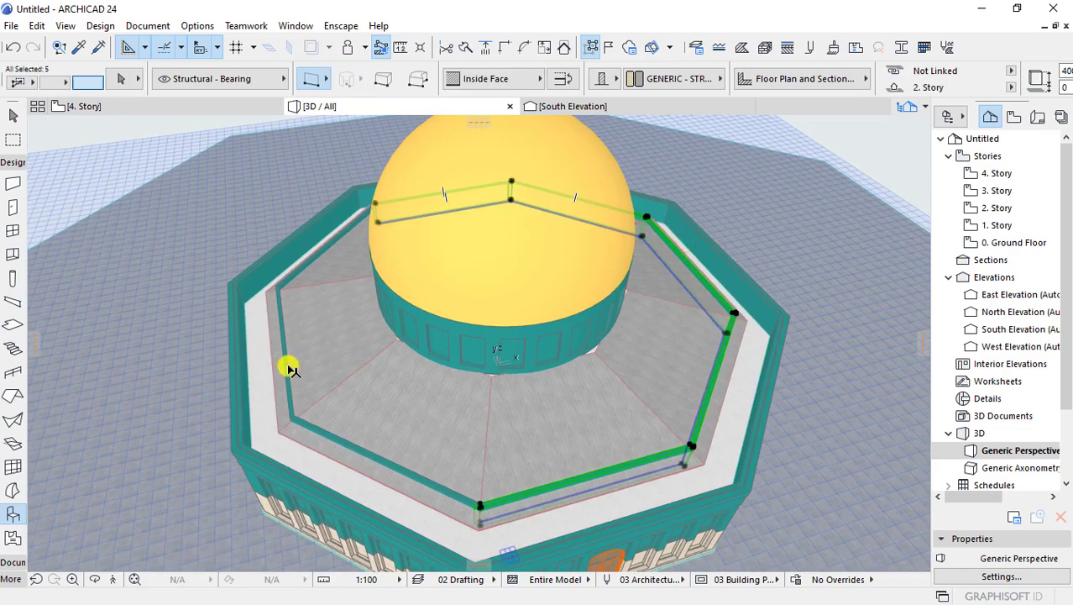
shift+click(287, 407)
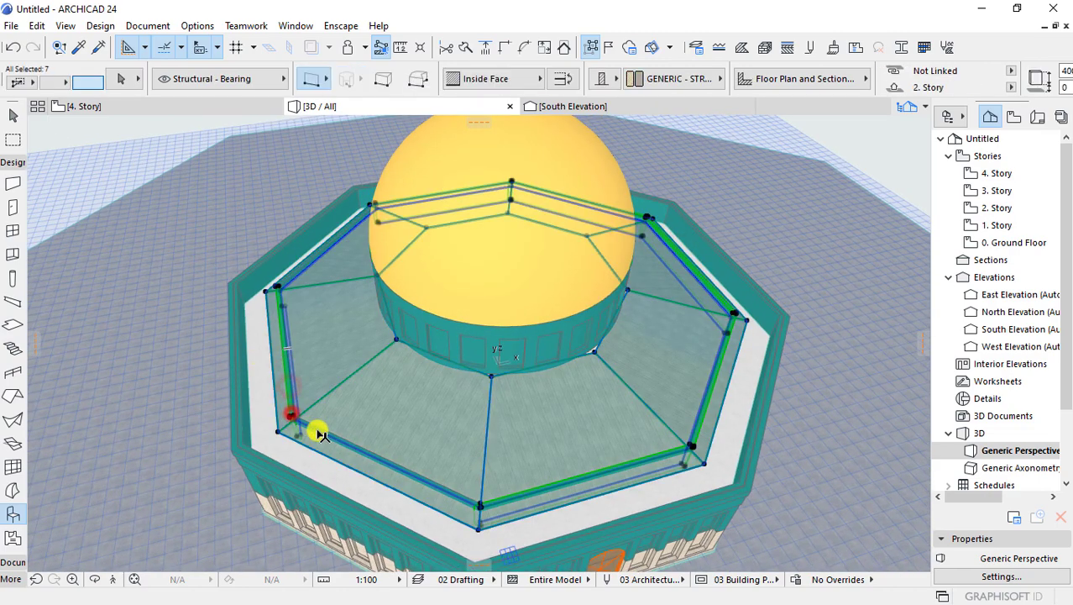
shift+click(336, 435)
- Drag the selected terrace walls down from a corner node to a lower elevation
shift+middle_drag(305, 385, 467, 286)
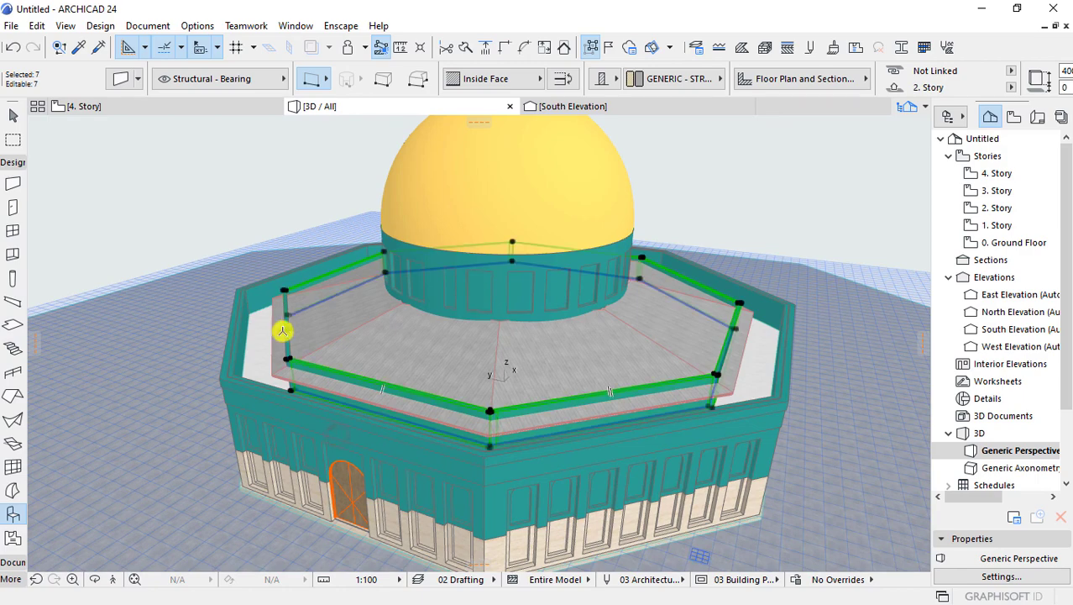
mouse_move(389, 325)
shift+middle_down()
mouse_move(496, 319)
mouse_move(132, 312)
shift+middle_up()
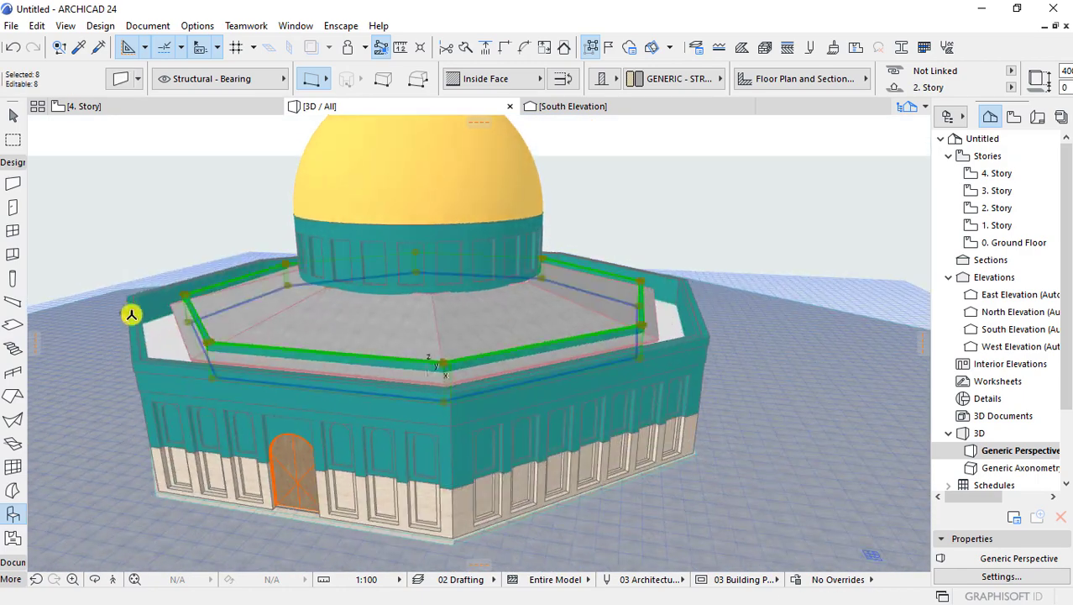
scroll(187, 371, up, 5)
scroll(199, 378, up, 3)
shift+middle_drag(199, 378, 320, 384)
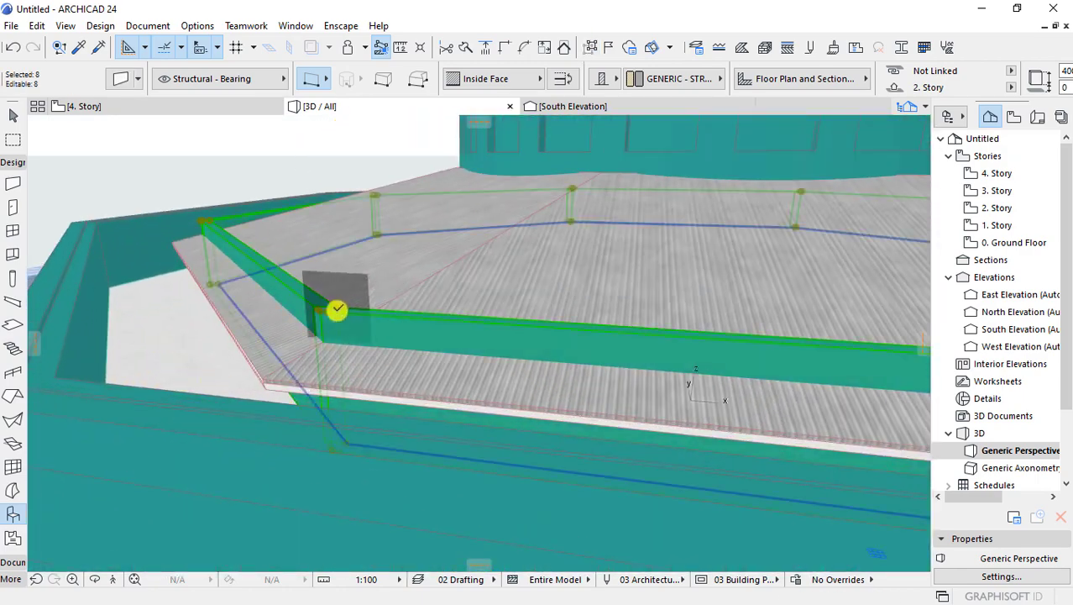
click(328, 317)
click(329, 319)
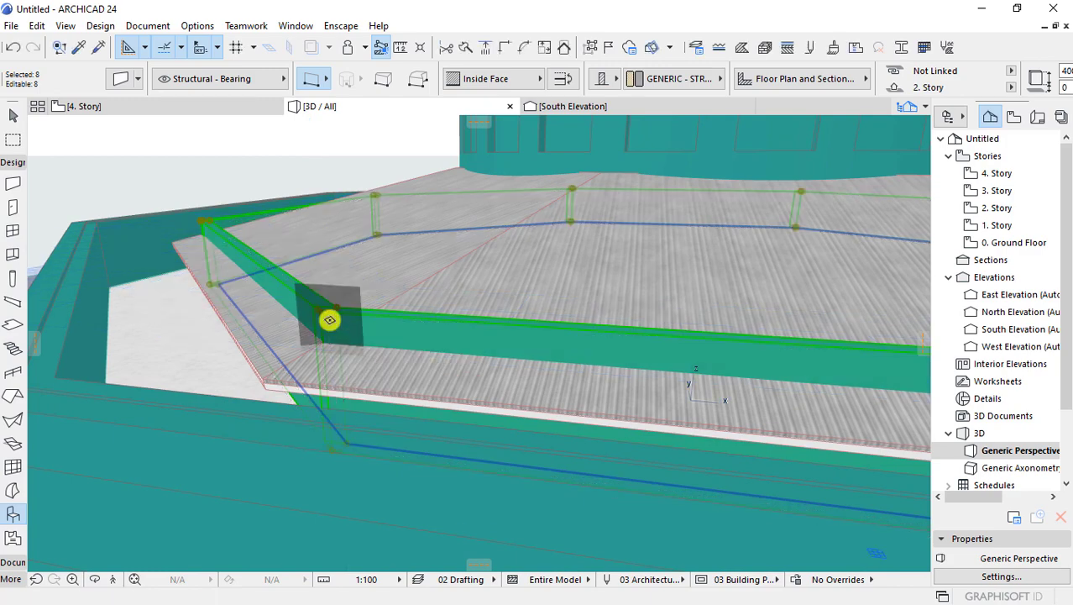
click(332, 313)
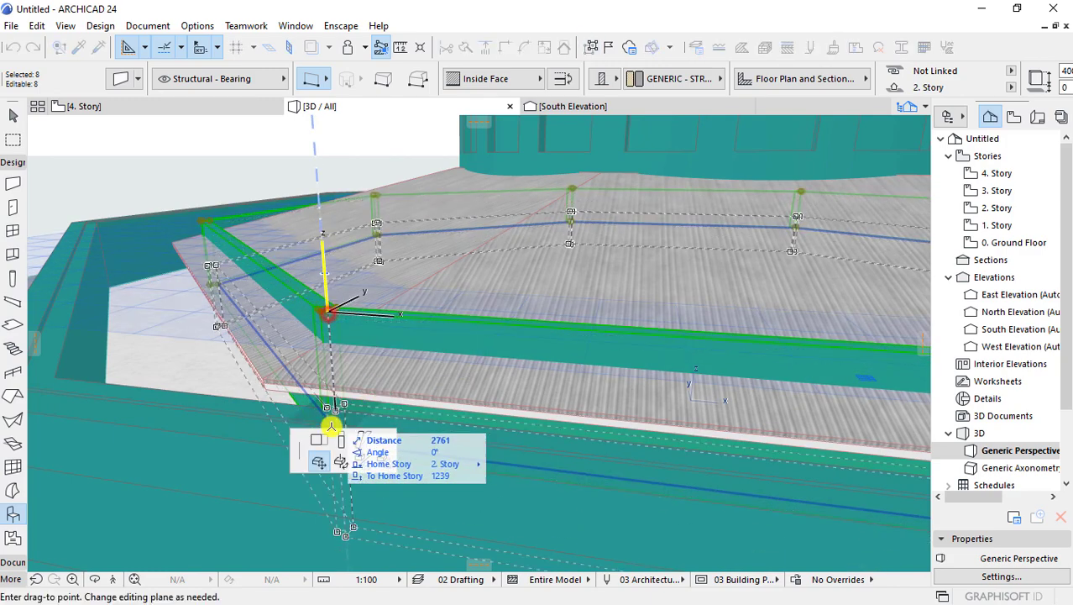
click(329, 338)
shift+middle_drag(220, 326, 348, 312)
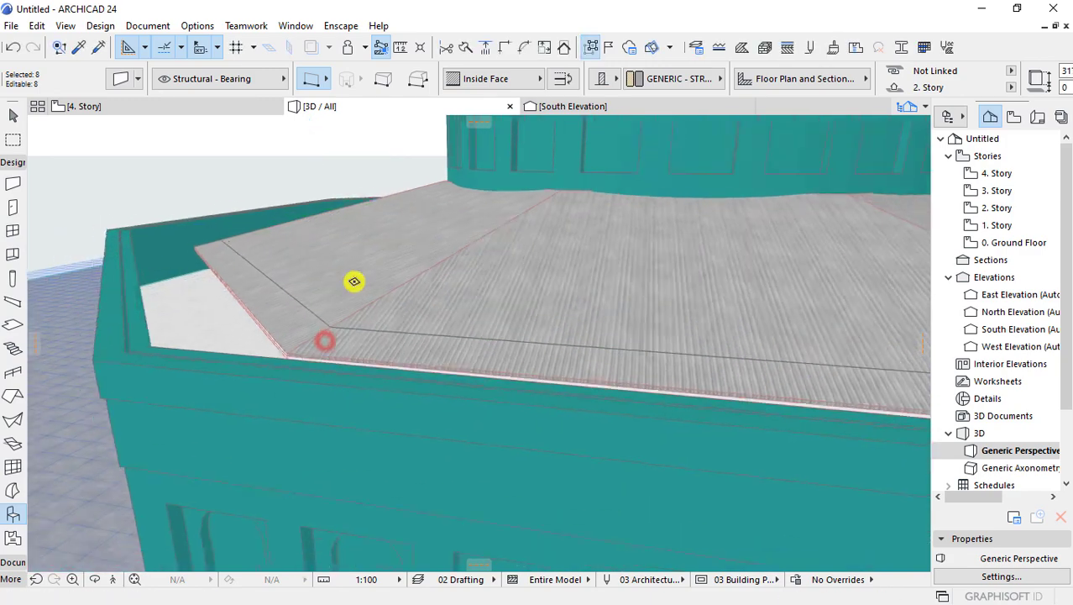
scroll(336, 323, up, 3)
scroll(328, 328, up, 3)
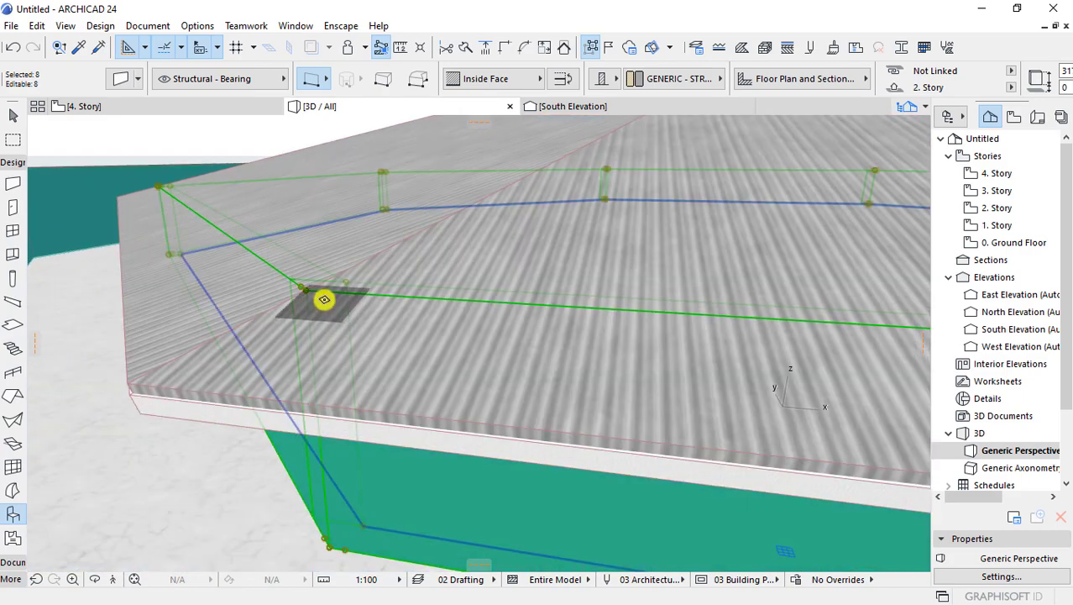
click(325, 299)
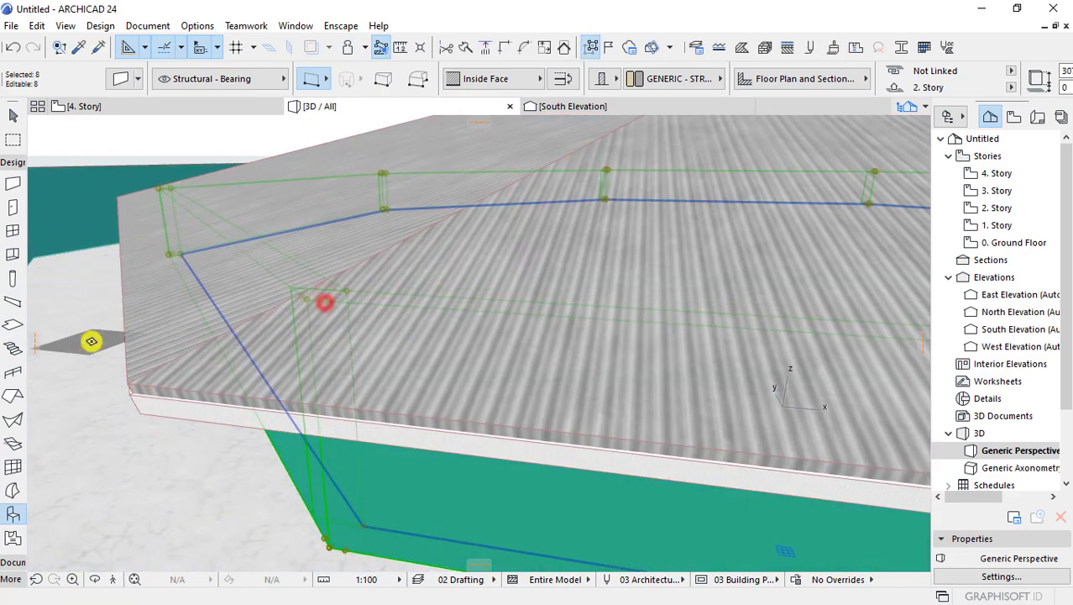
- Select the corrugated roof and offset one of its corner nodes near the parapet
click(128, 378)
click(126, 381)
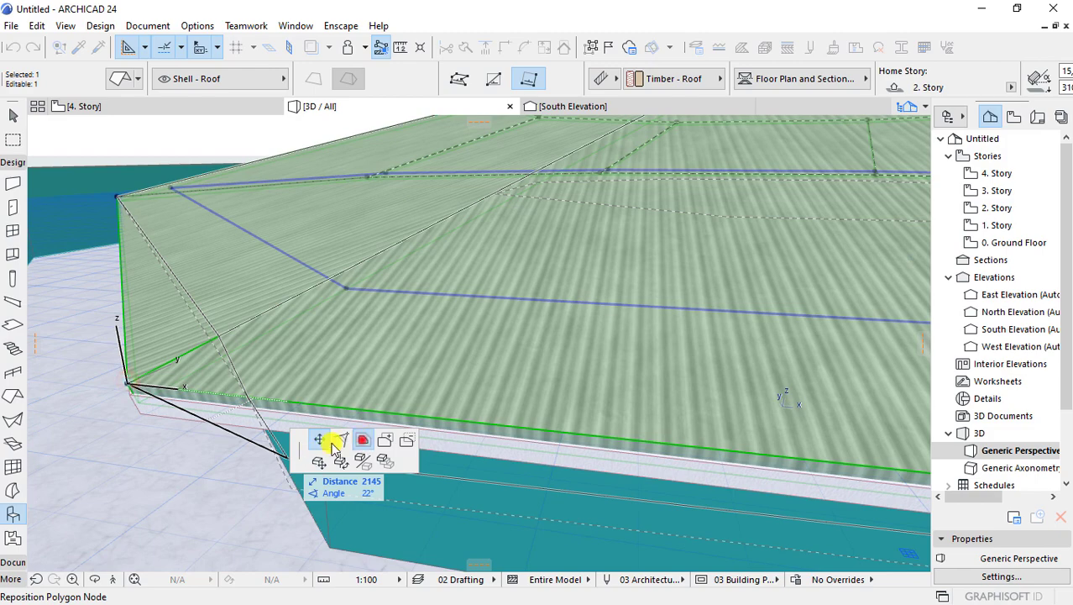
click(363, 439)
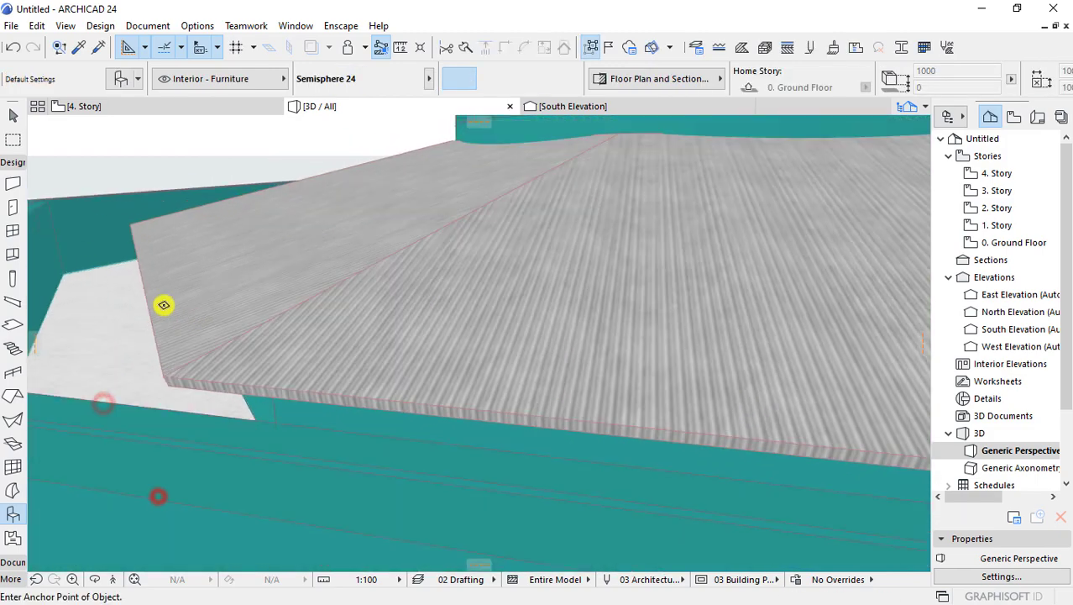
scroll(438, 272, down, 2)
- Zoom and orbit around the building, briefly using the Windows taskbar
scroll(446, 223, down, 2)
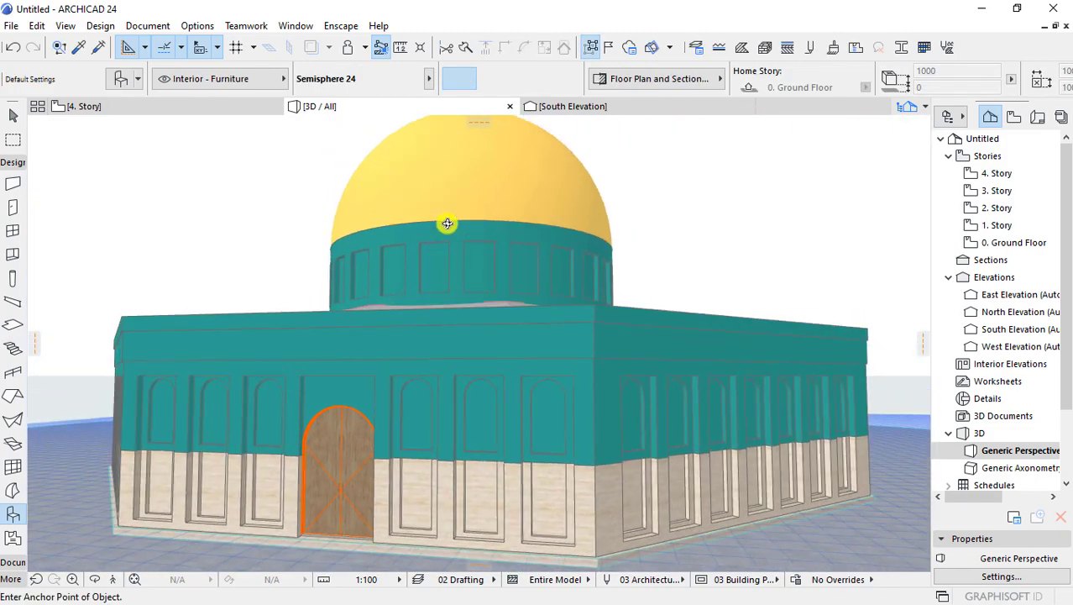
scroll(496, 264, down, 2)
scroll(558, 330, down, 2)
shift+middle_drag(557, 329, 609, 375)
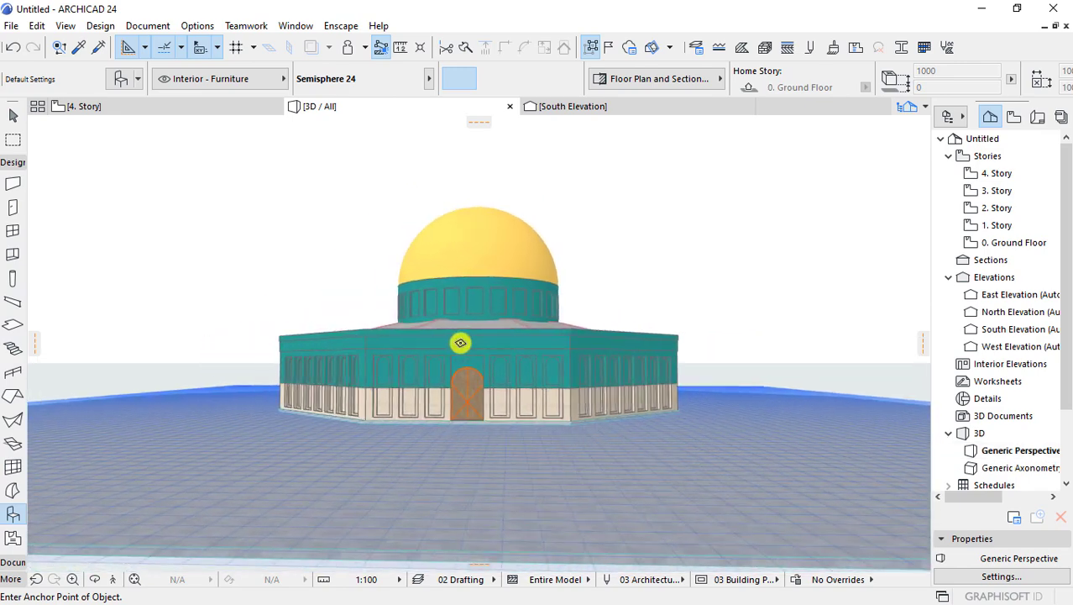
scroll(458, 341, up, 2)
scroll(450, 343, up, 2)
scroll(485, 264, up, 1)
scroll(484, 263, up, 1)
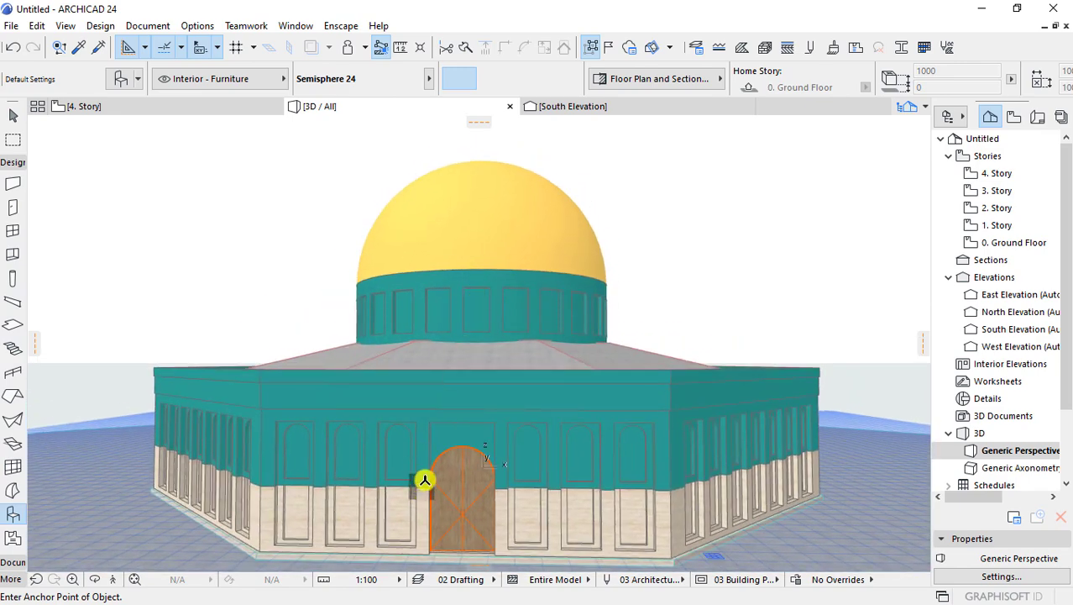
key(super)
click(362, 595)
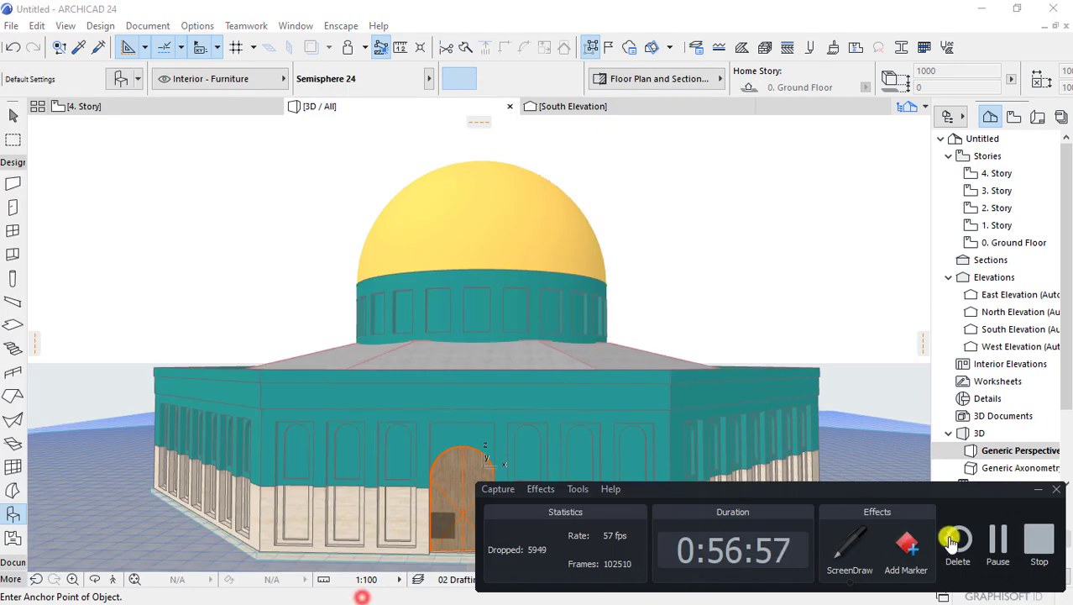
click(571, 297)
scroll(483, 183, up, 2)
- Select the gold dome and open Object Default Settings for Semisphere 24
middle_drag(484, 183, 460, 413)
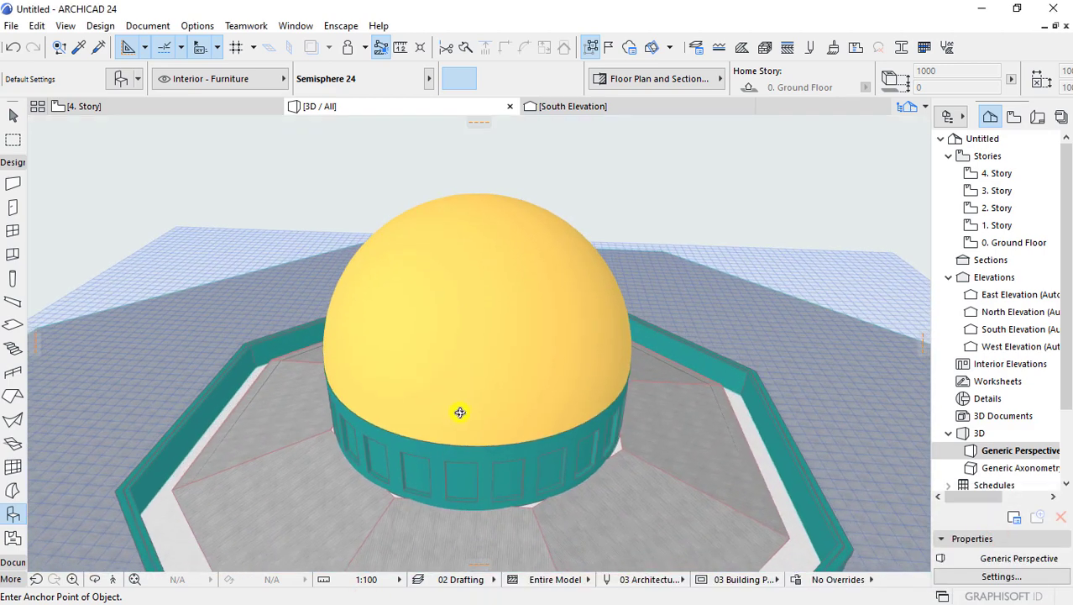
scroll(483, 226, up, 2)
click(484, 226)
shift+middle_drag(491, 233, 575, 357)
click(661, 280)
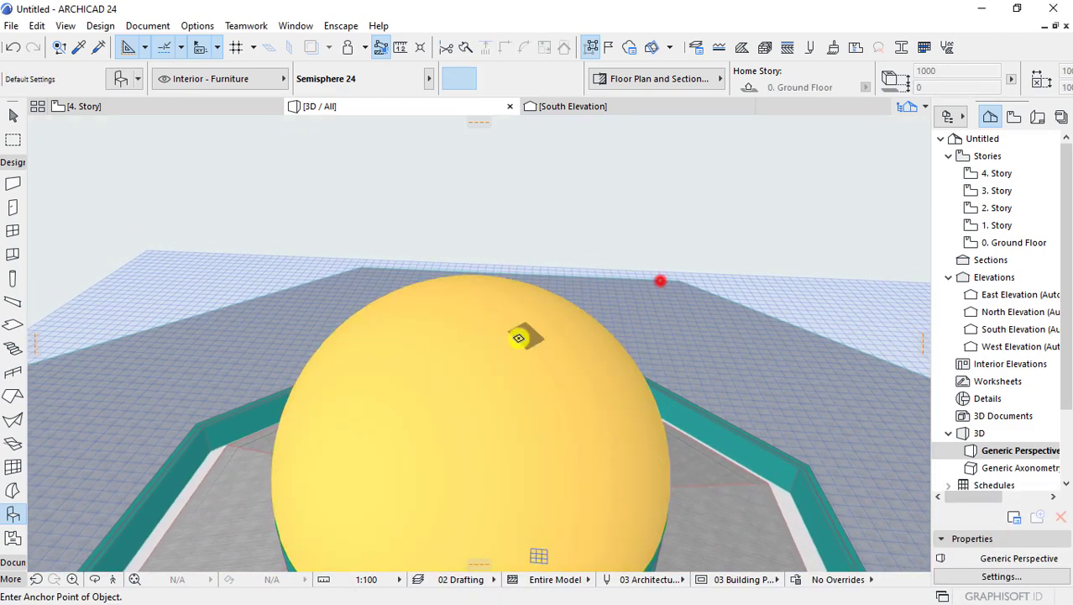
click(507, 339)
key(ctrl+t)
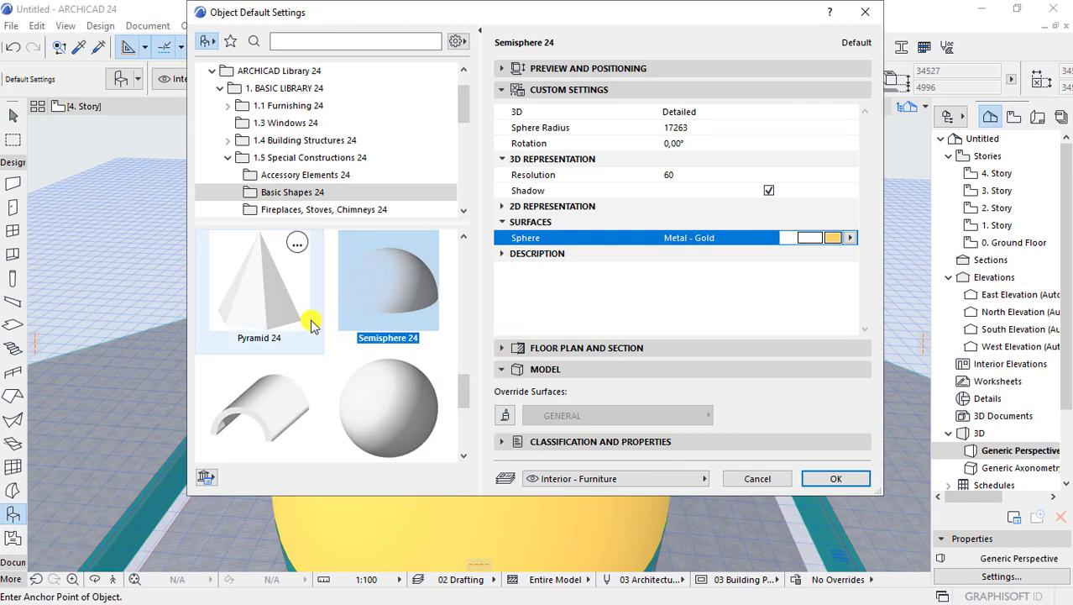
- Choose the Sphere 24 object and place it on the gold dome's peak
scroll(302, 319, down, 1)
click(376, 359)
scroll(375, 363, down, 3)
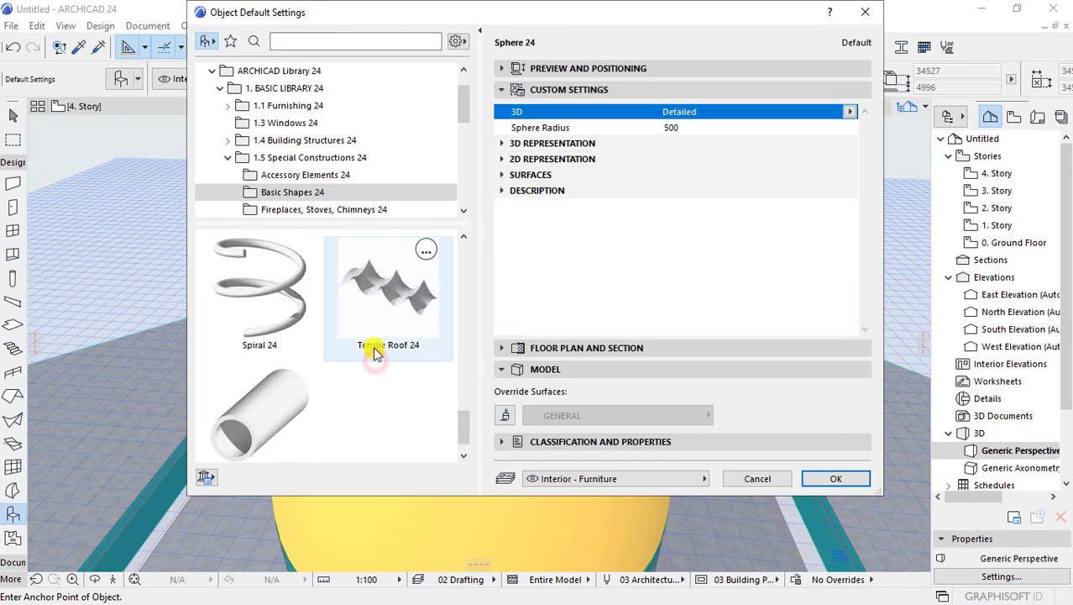
scroll(376, 353, down, 1)
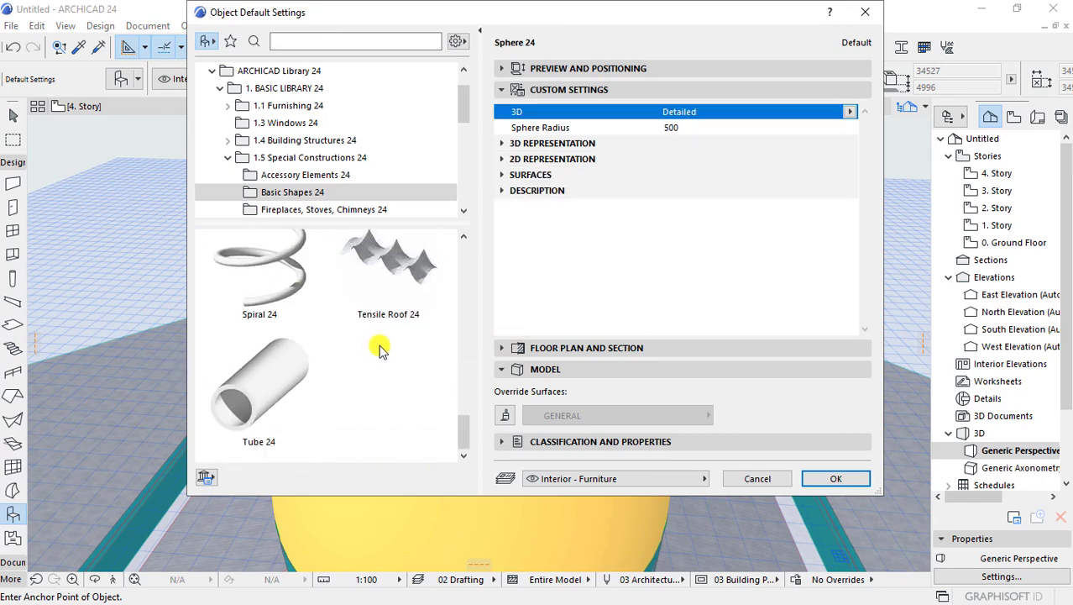
click(831, 479)
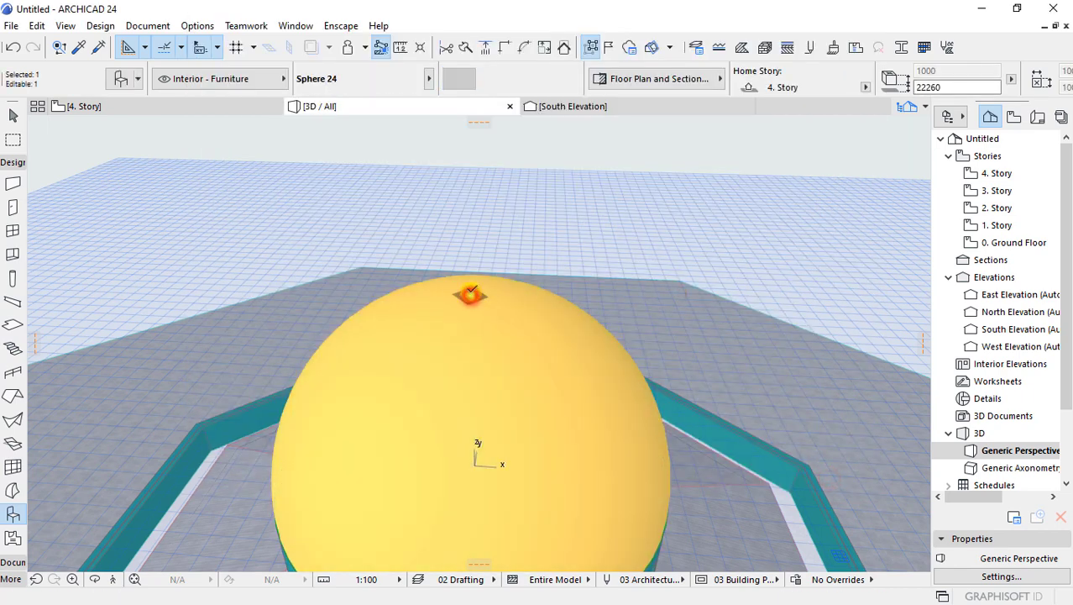
click(470, 295)
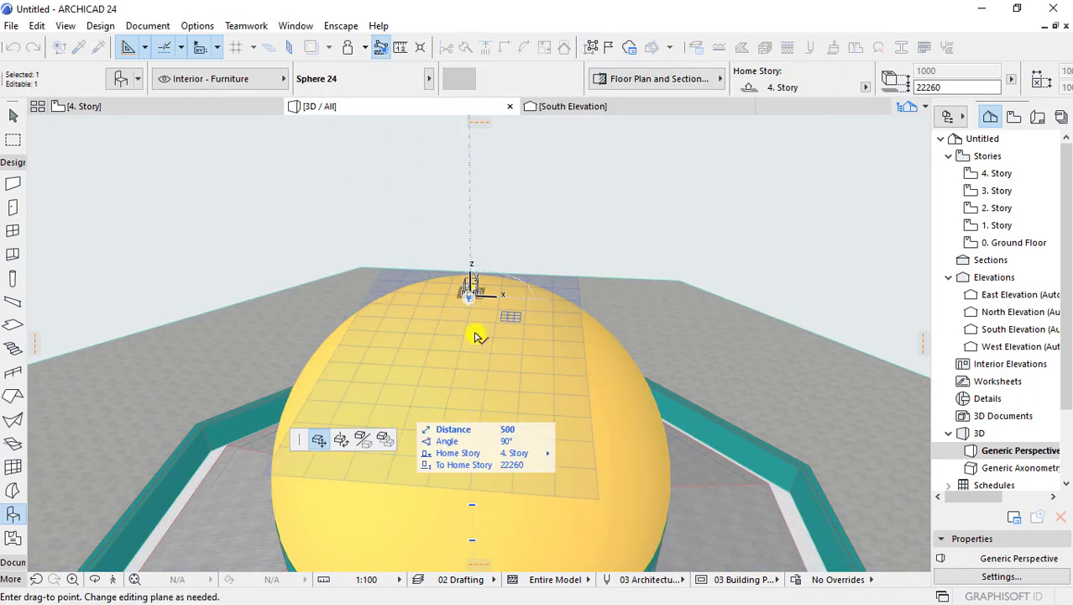
- Try enlarging the sphere's radius, then undo the oversized stretch
click(480, 306)
click(483, 296)
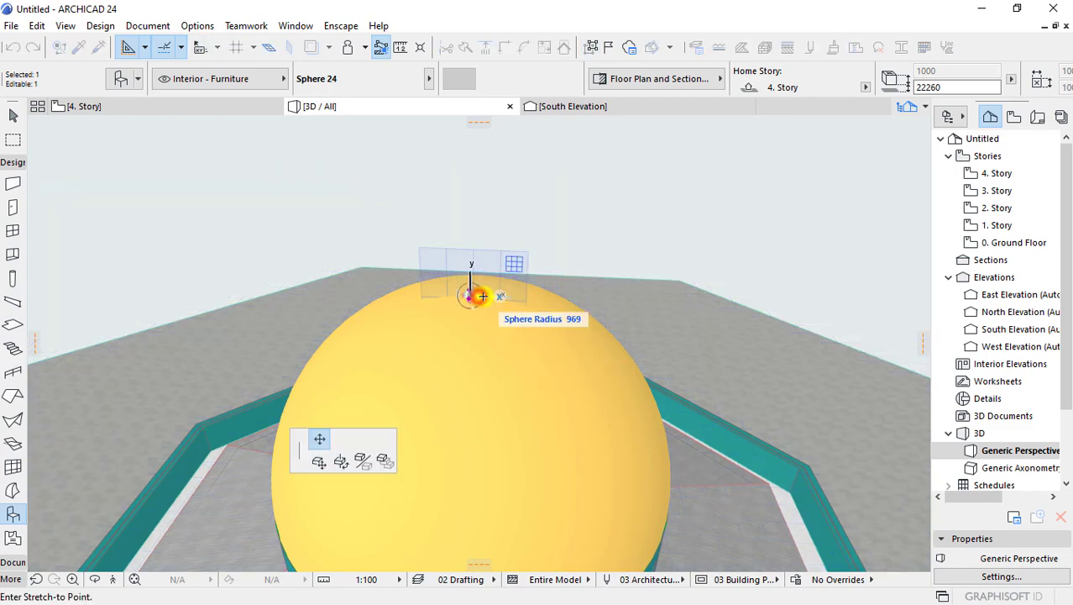
click(485, 275)
scroll(485, 237, up, 2)
scroll(484, 237, up, 2)
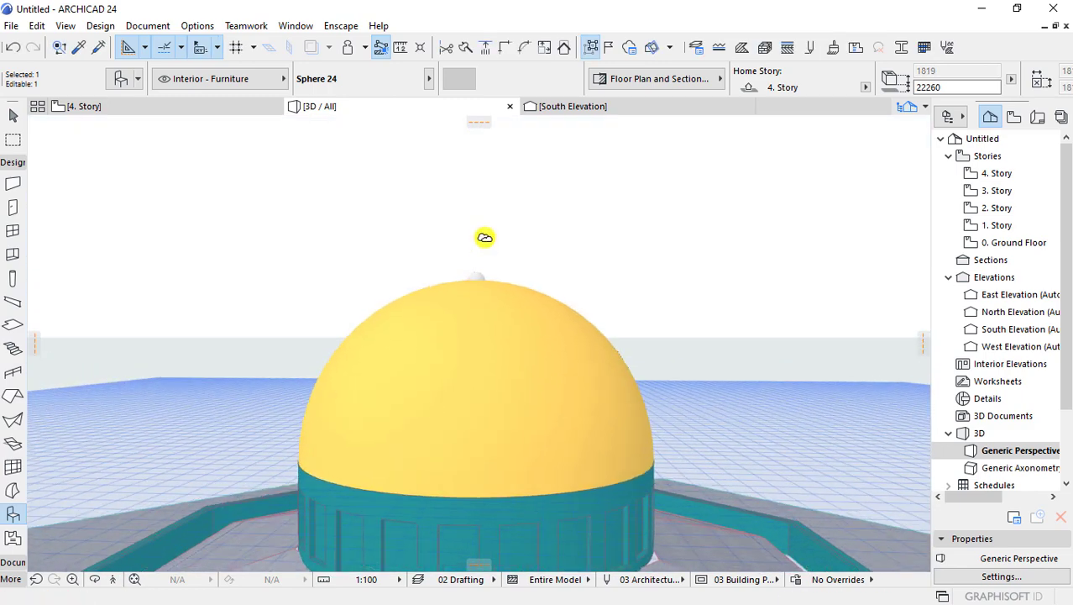
scroll(486, 236, up, 2)
scroll(472, 309, up, 3)
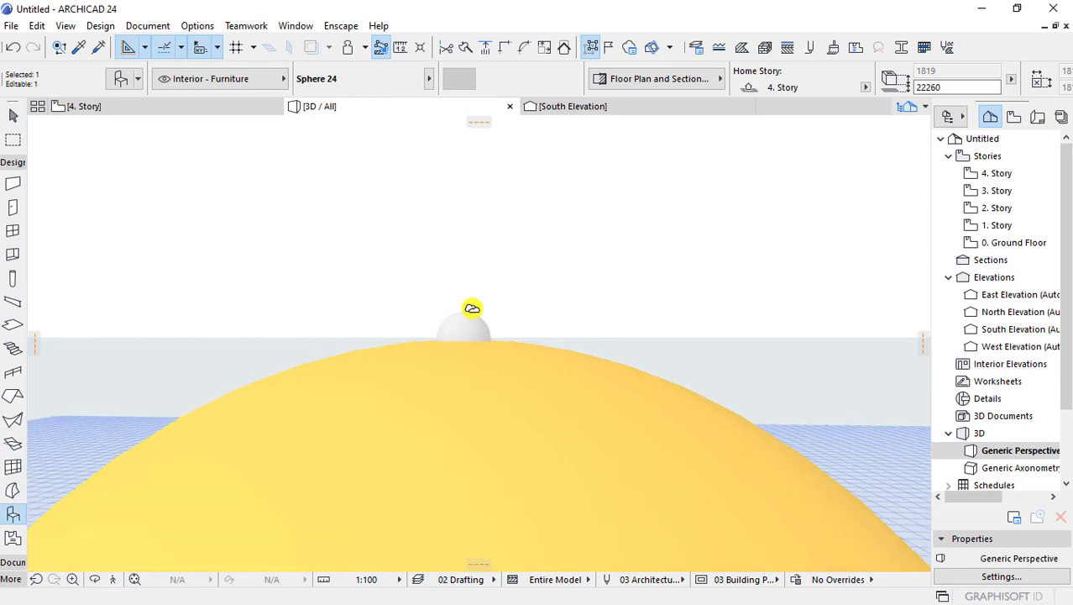
scroll(472, 309, up, 2)
key(ctrl+z)
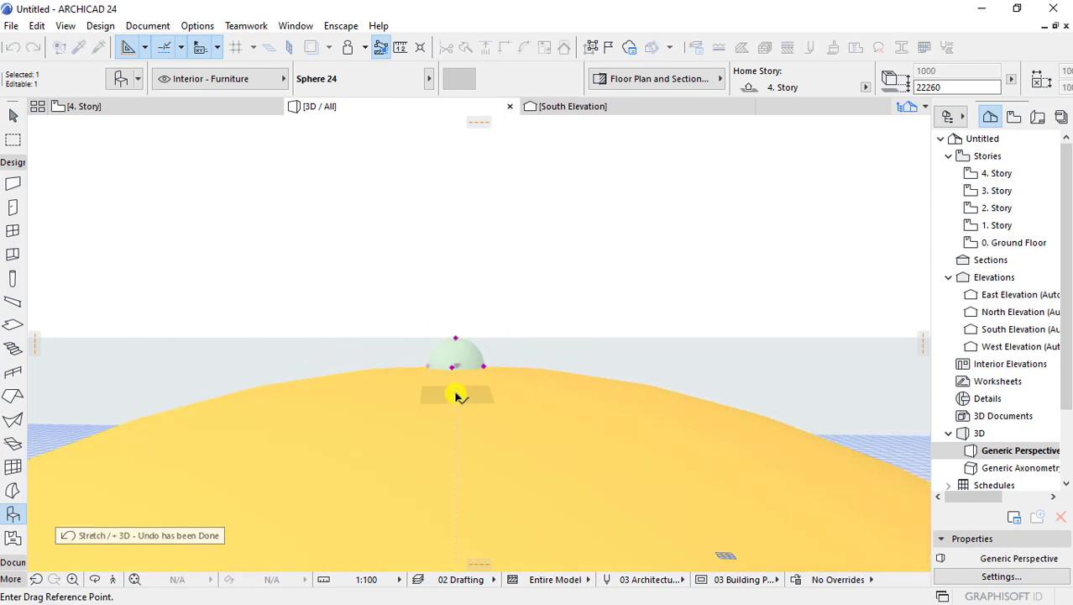
- Lift the sphere 500 above the dome top and open its settings showing radius 500
click(456, 391)
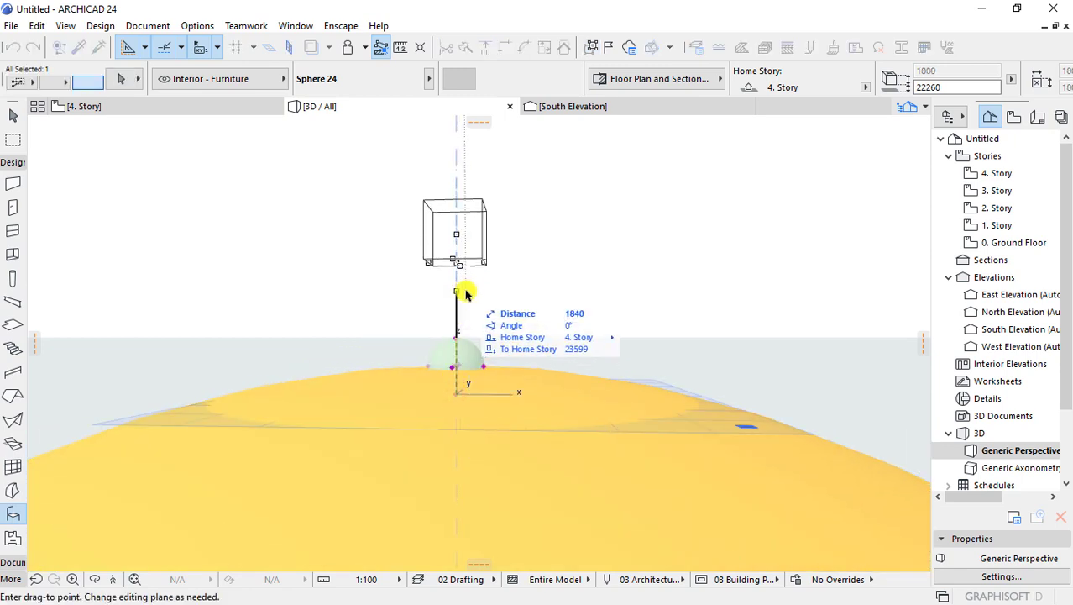
click(485, 366)
key(ctrl+t)
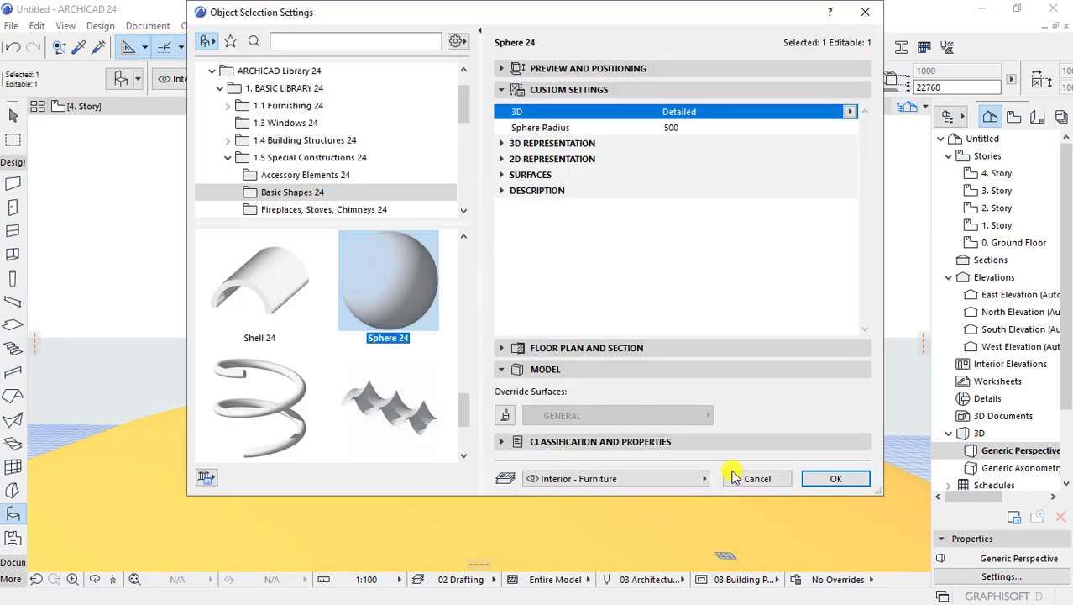
- Copy the sphere 1000 higher and swap the copy for a Cylinder 24 object
click(738, 477)
click(458, 367)
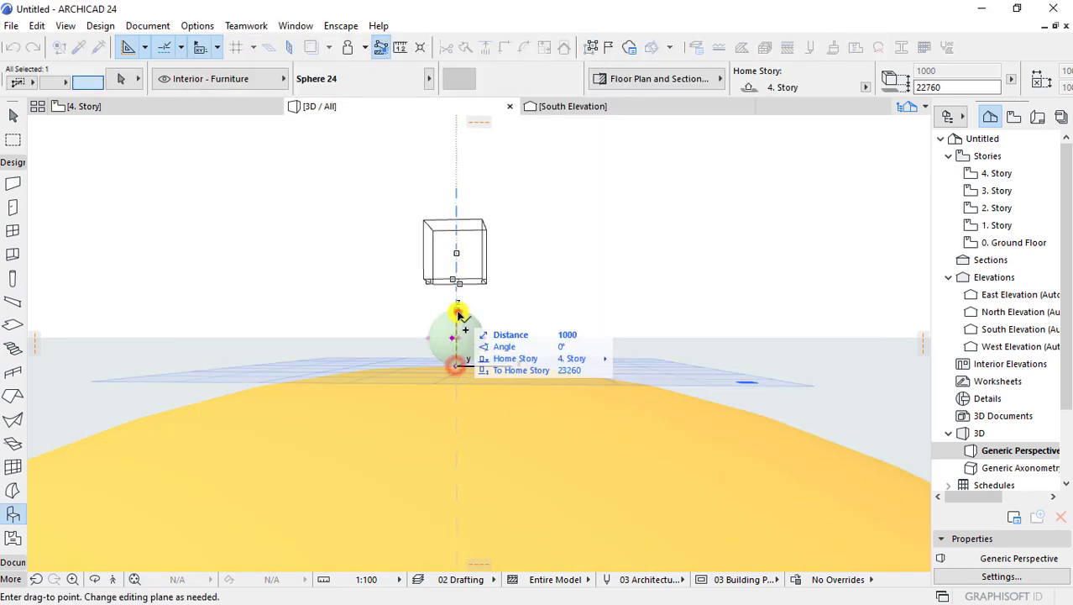
click(457, 311)
key(ctrl+t)
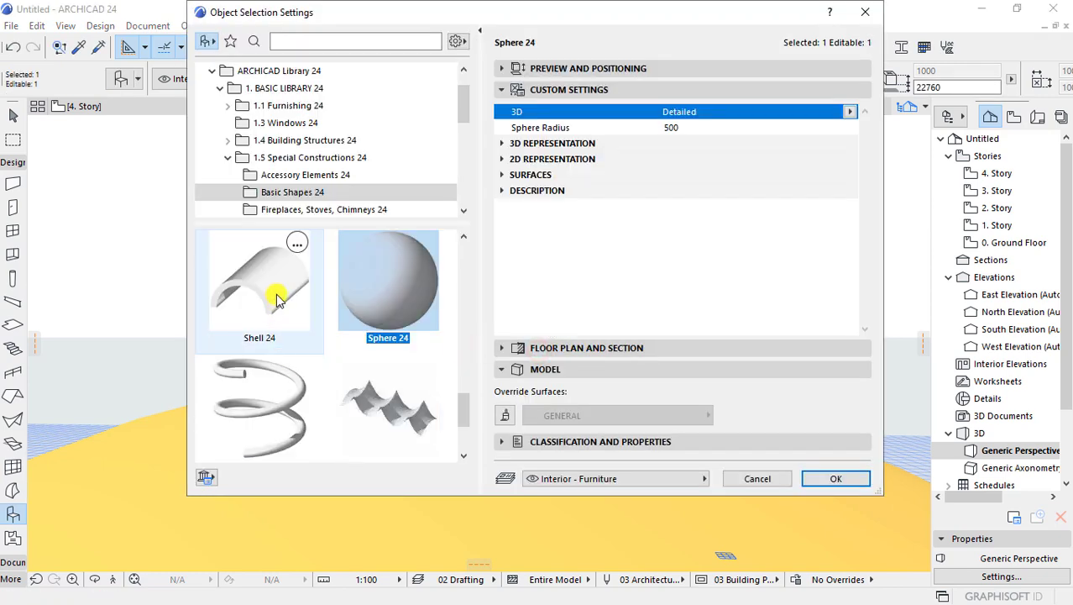
scroll(275, 301, down, 2)
scroll(282, 336, up, 3)
scroll(289, 378, up, 2)
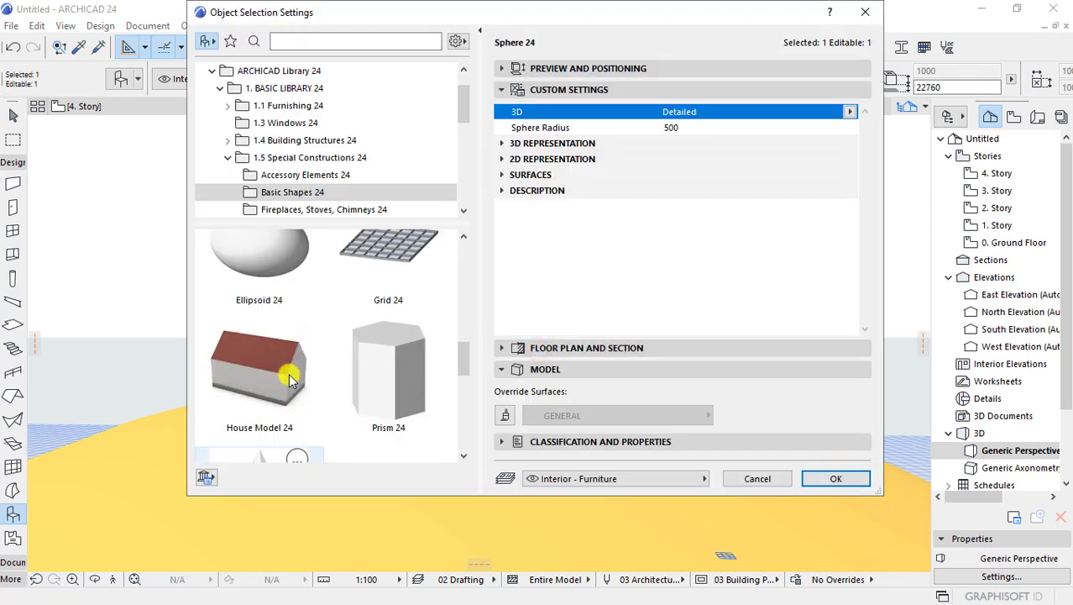
scroll(288, 378, up, 2)
scroll(290, 380, up, 2)
click(386, 317)
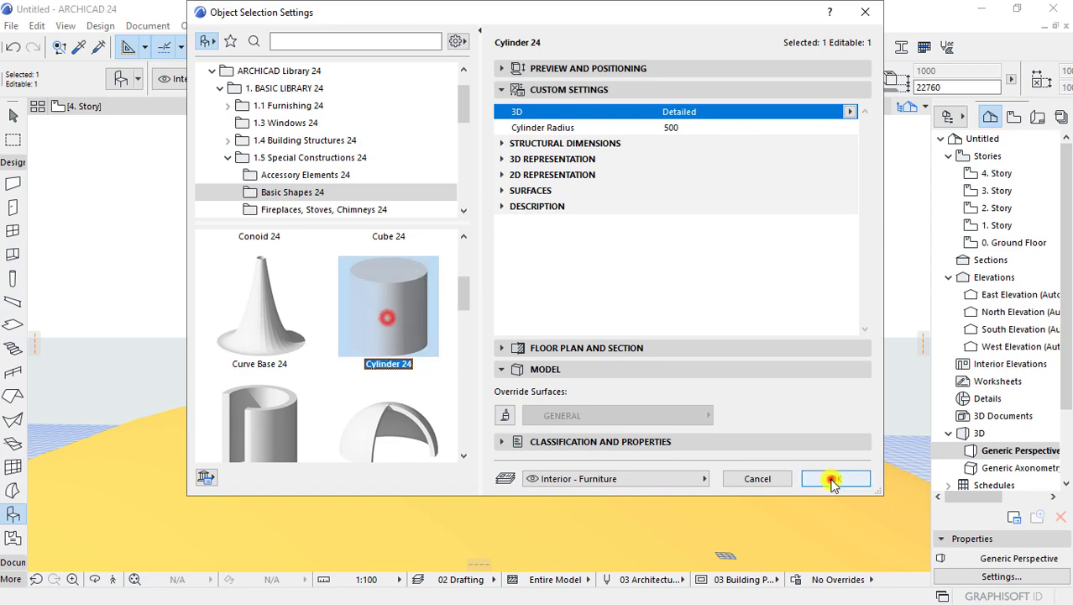
click(834, 478)
- Lower the cylinder 500 onto the dome peak and stretch it into a taller column
click(456, 338)
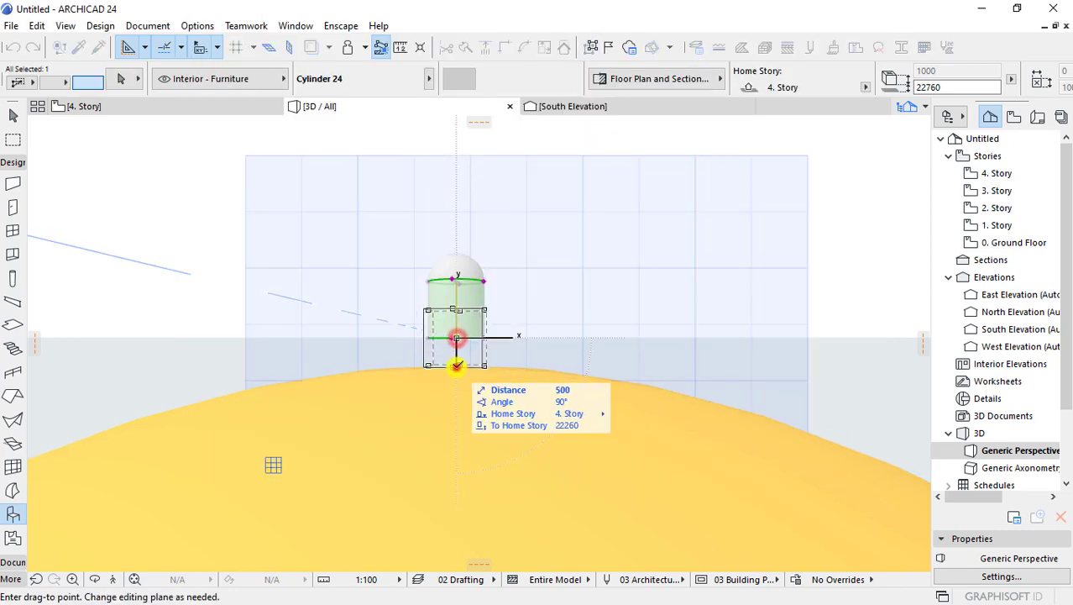
click(456, 365)
click(456, 312)
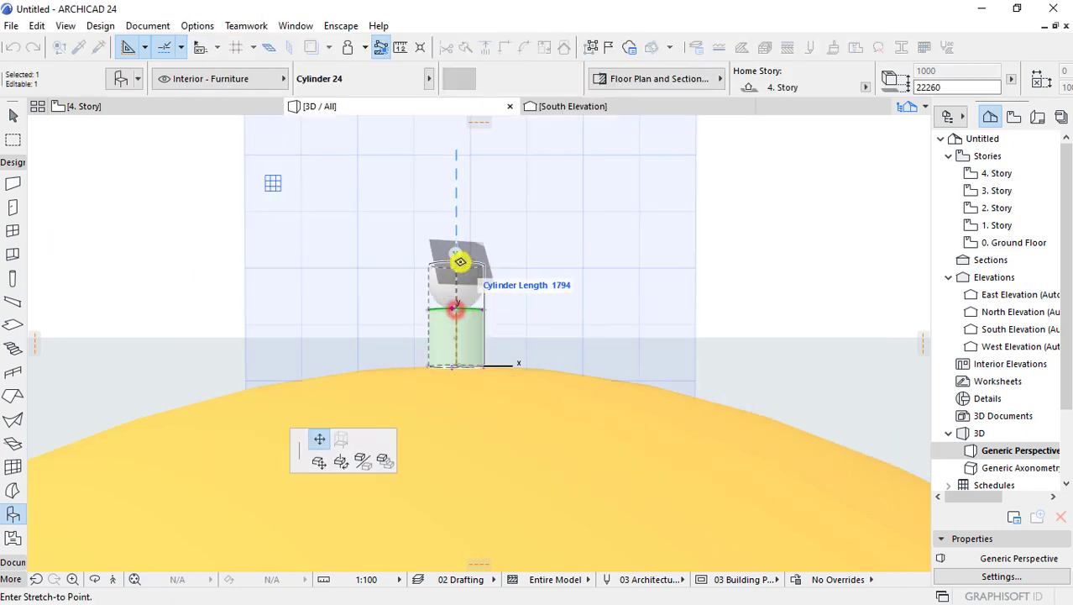
click(457, 253)
click(522, 278)
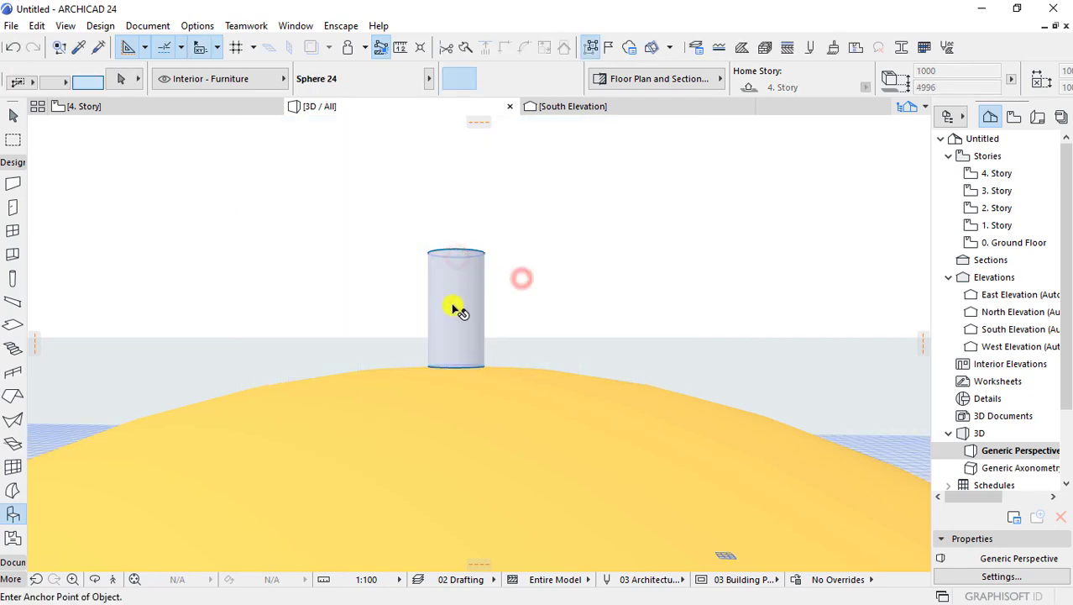
- Move the buried sphere up so it rests on the cylinder's top
click(406, 219)
click(491, 296)
click(459, 312)
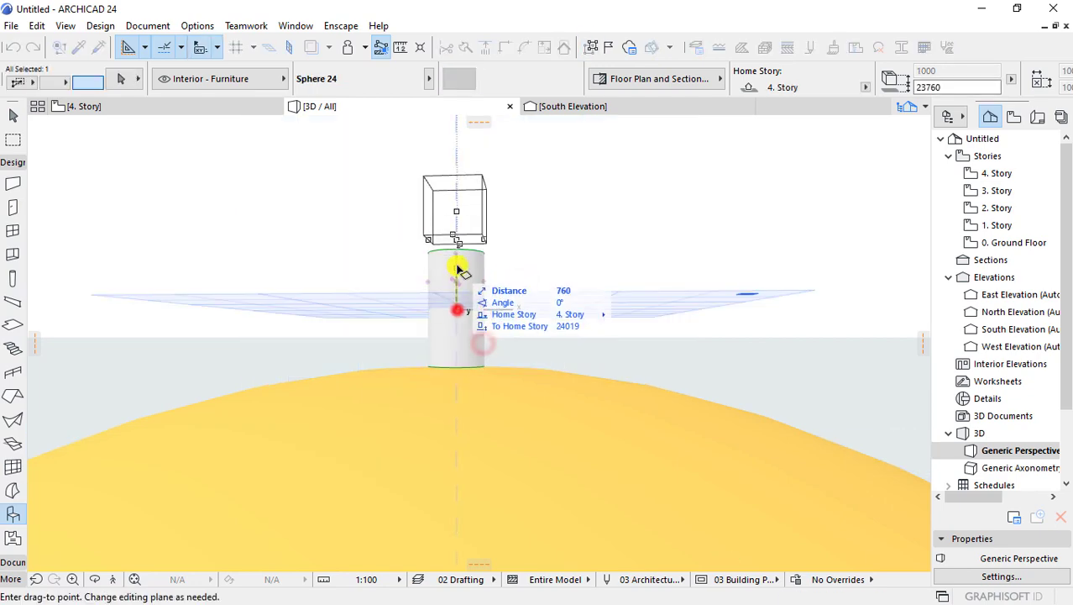
click(463, 269)
- Enlarge the sphere atop the cylinder to a 750 radius
mouse_move(498, 278)
shift+middle_down()
mouse_move(503, 323)
mouse_move(474, 295)
shift+middle_up()
scroll(438, 187, down, 5)
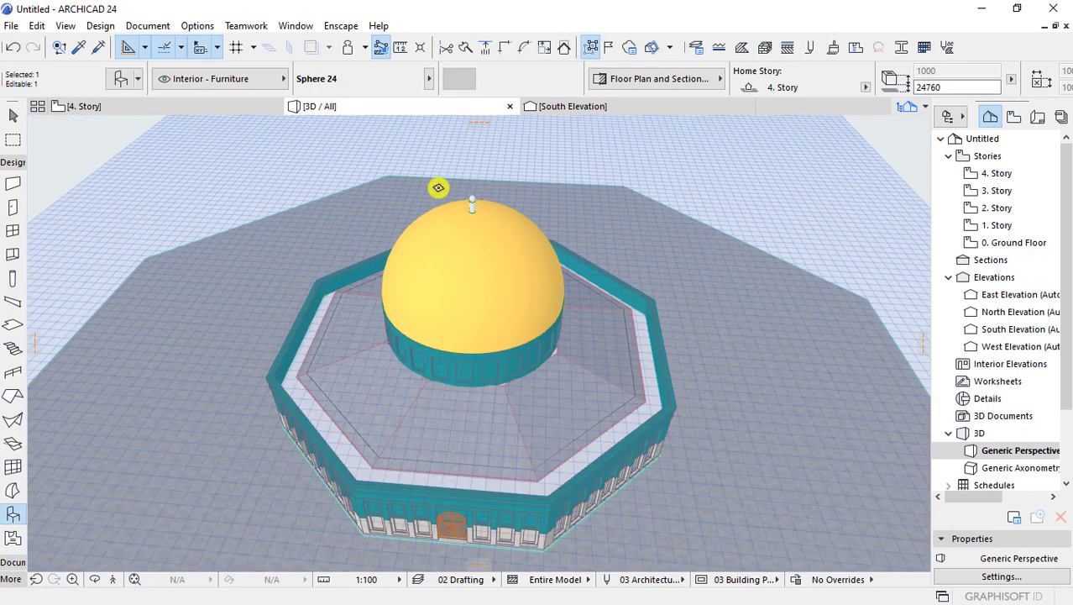
mouse_move(439, 187)
shift+middle_down()
mouse_move(522, 275)
mouse_move(537, 254)
mouse_move(494, 235)
shift+middle_up()
scroll(477, 199, up, 3)
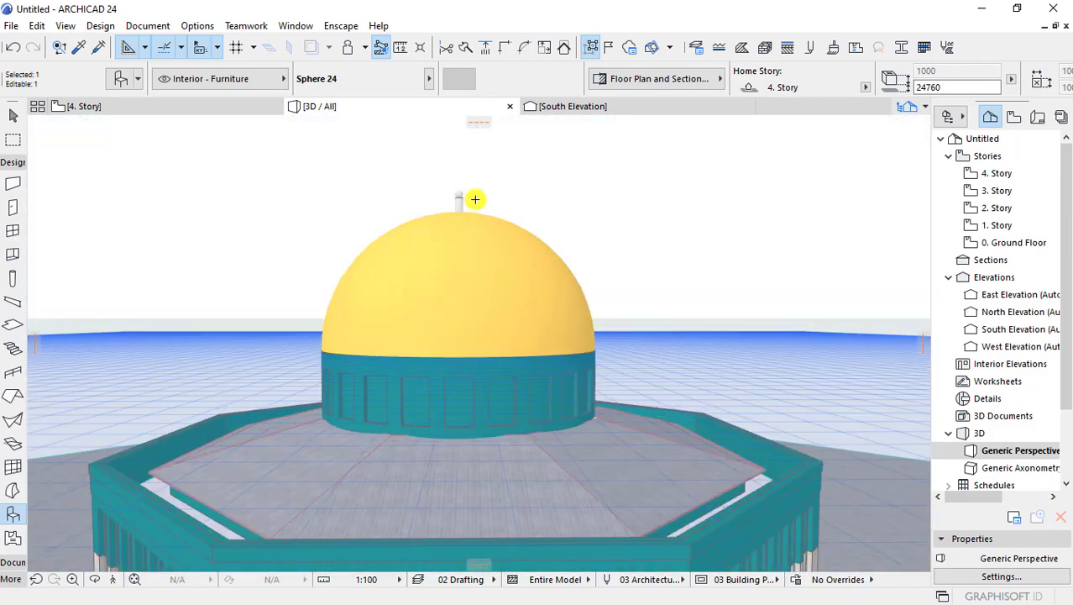
scroll(453, 189, up, 3)
scroll(451, 194, up, 2)
scroll(453, 193, up, 3)
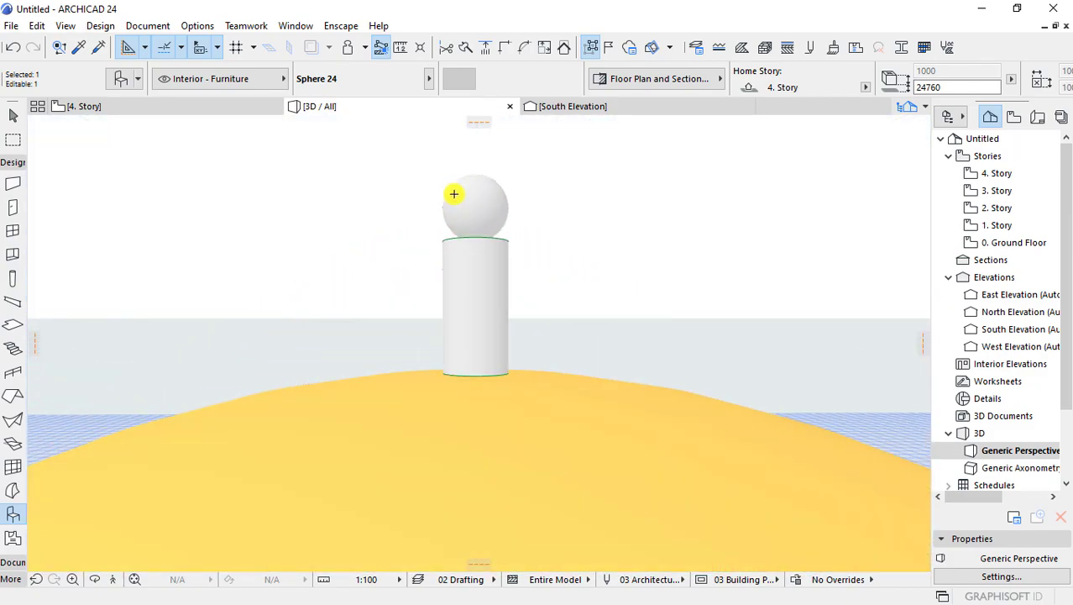
scroll(453, 192, up, 3)
mouse_move(474, 220)
shift+middle_down()
mouse_move(489, 312)
mouse_move(478, 355)
shift+middle_up()
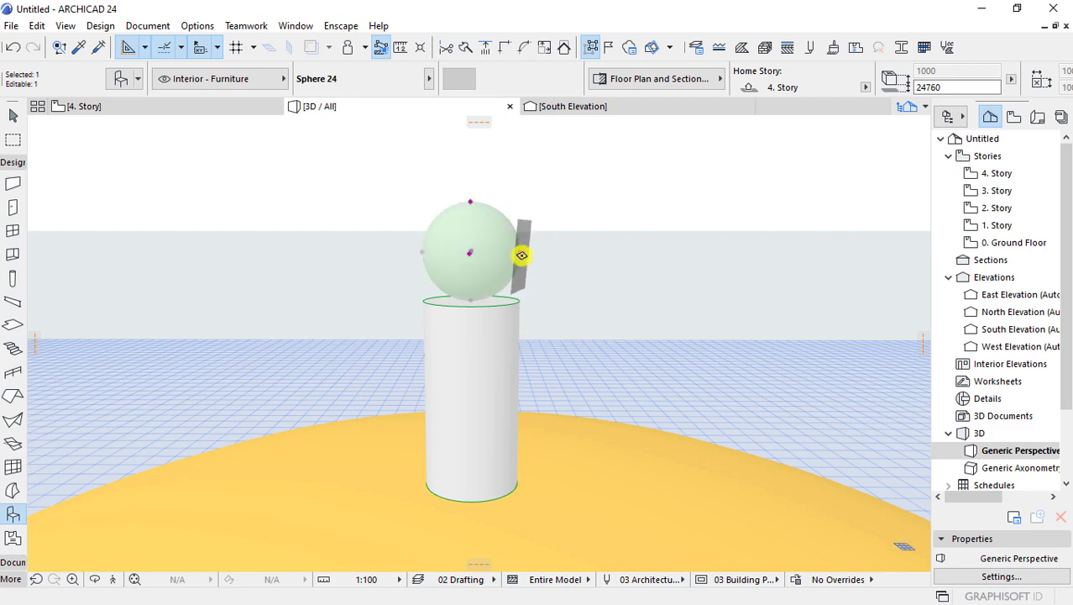
click(521, 254)
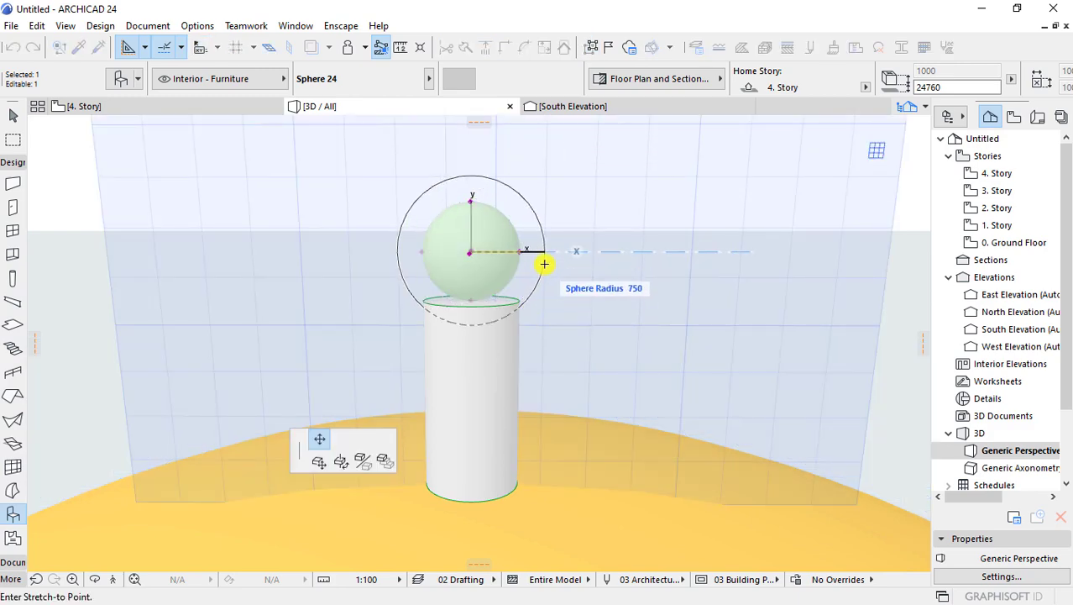
click(546, 260)
click(579, 326)
mouse_move(532, 342)
shift+middle_down()
mouse_move(492, 312)
mouse_move(506, 362)
shift+middle_up()
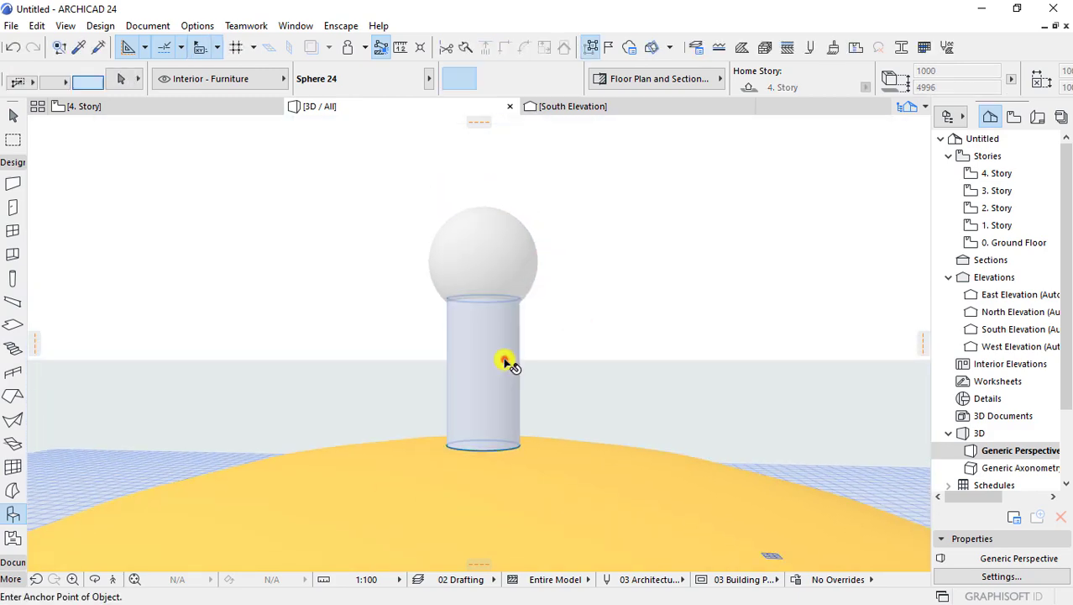
- Make the cylinder thinner and raise the sphere higher above it
click(505, 361)
click(521, 446)
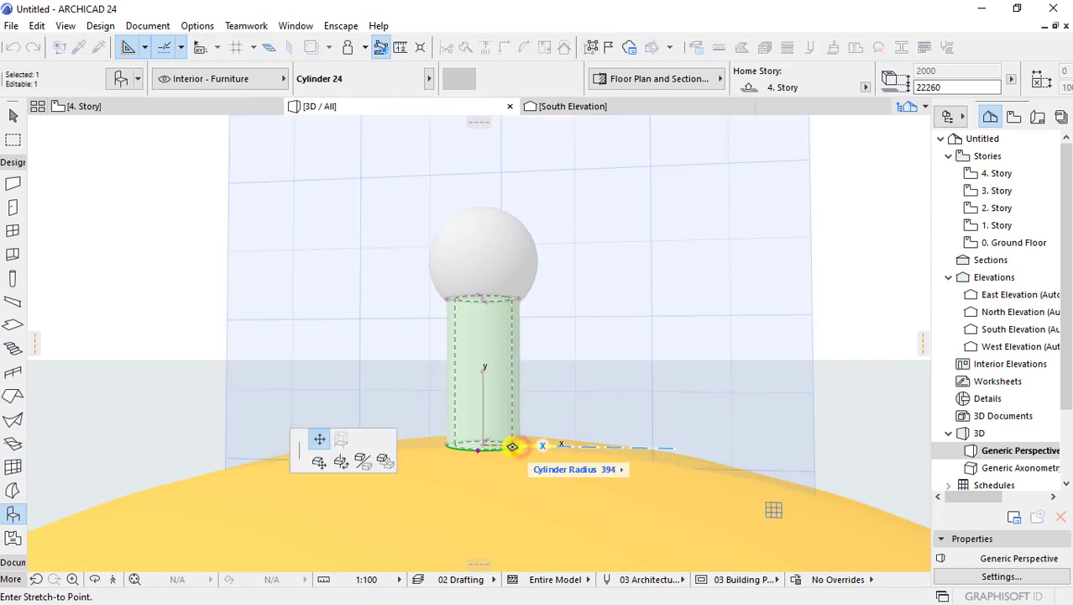
click(507, 445)
click(563, 372)
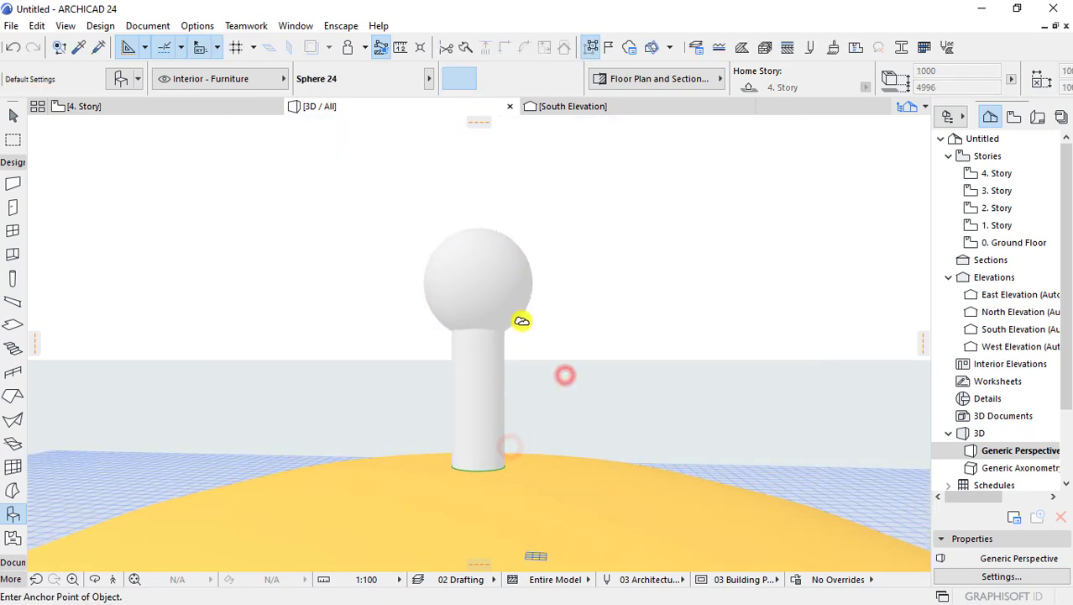
click(508, 278)
click(480, 338)
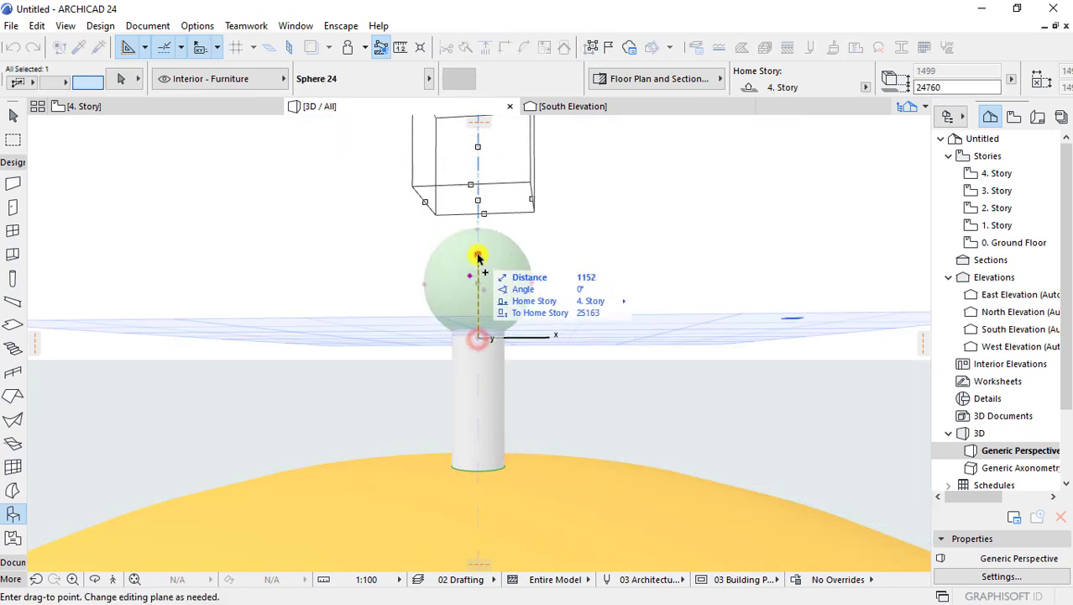
click(477, 255)
- Copy a sphere to the top of the stack, enlarge it, and lift it slightly higher
shift+middle_drag(503, 370, 535, 359)
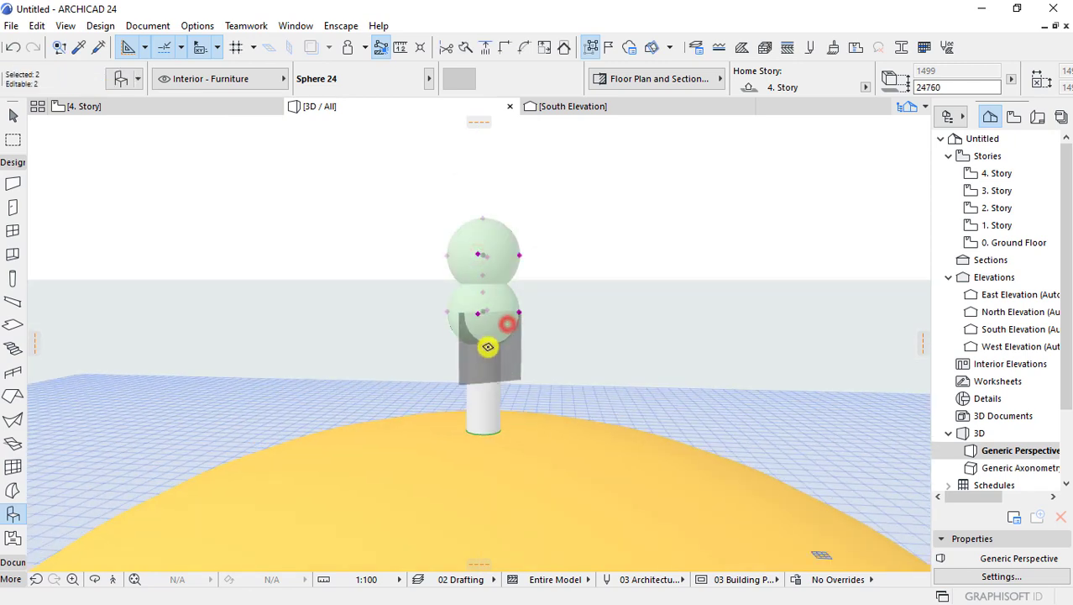
click(583, 301)
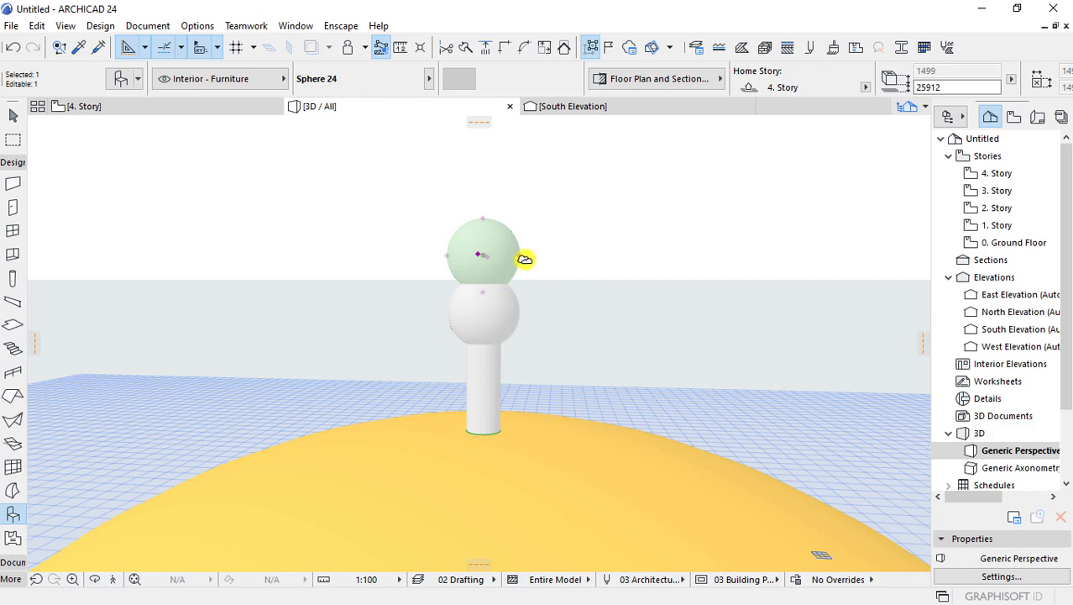
key(ctrl+d)
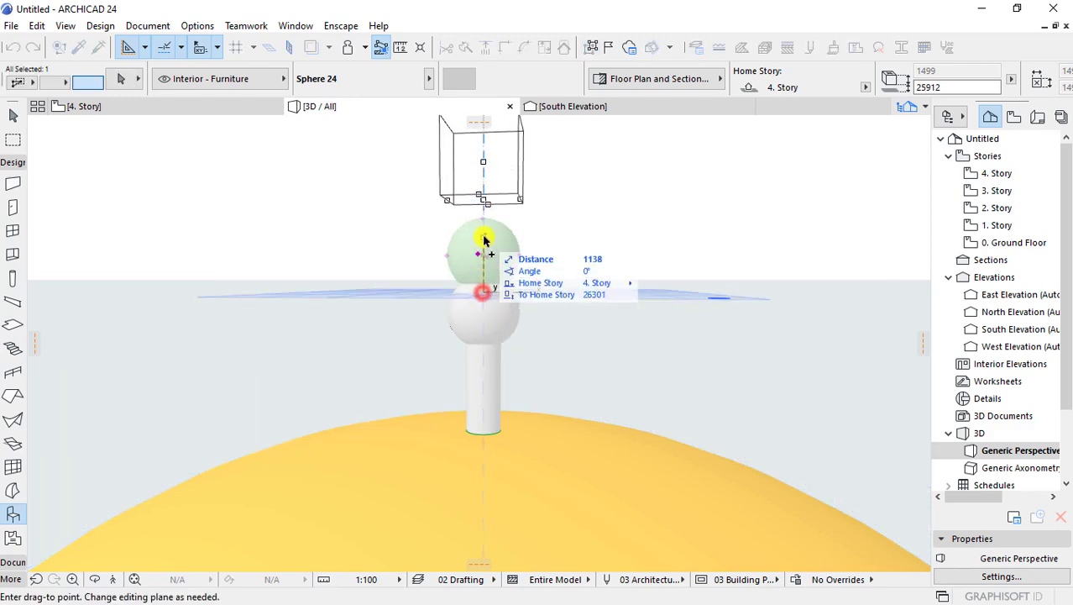
click(485, 233)
click(514, 240)
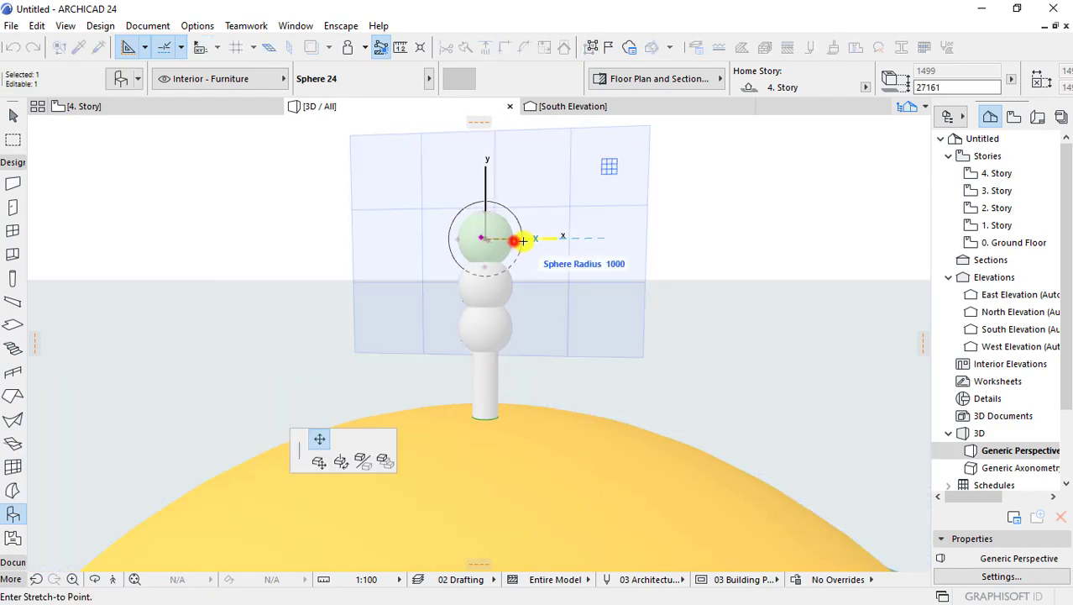
click(524, 241)
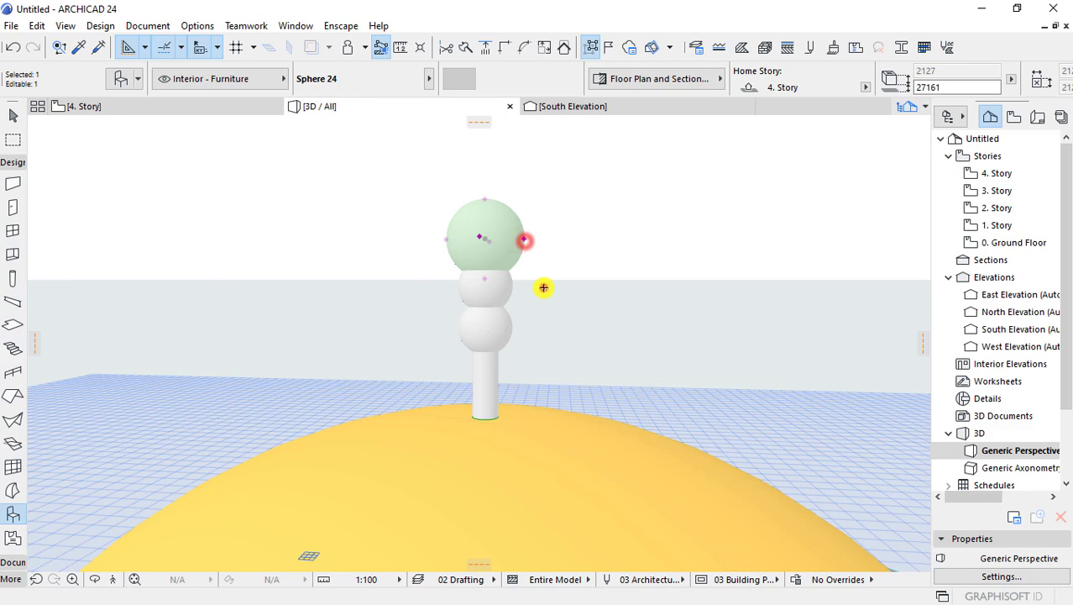
click(491, 274)
click(488, 271)
key(Escape)
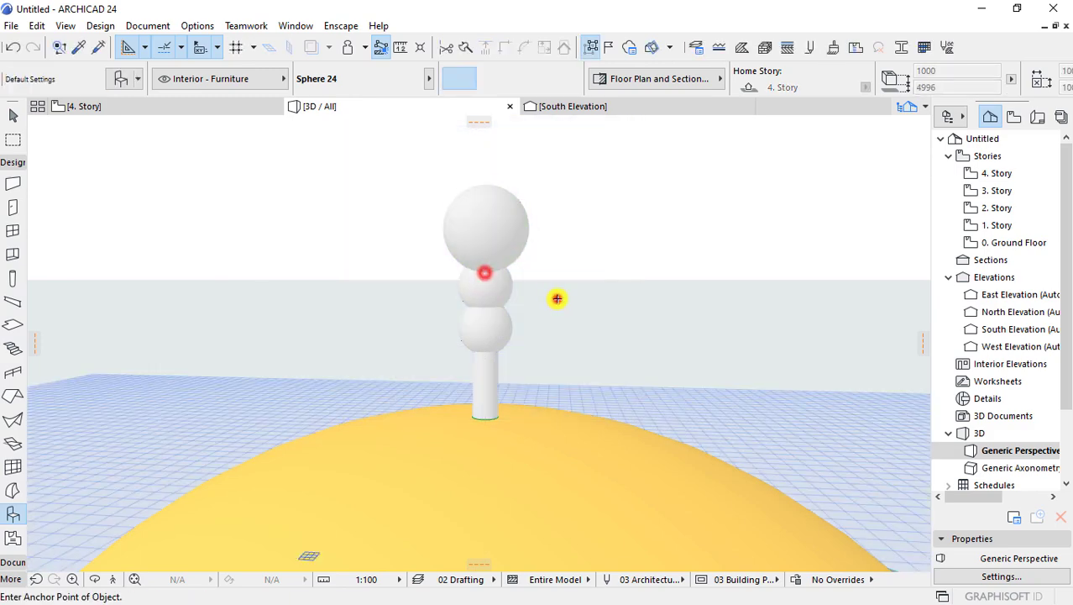
click(527, 243)
click(531, 241)
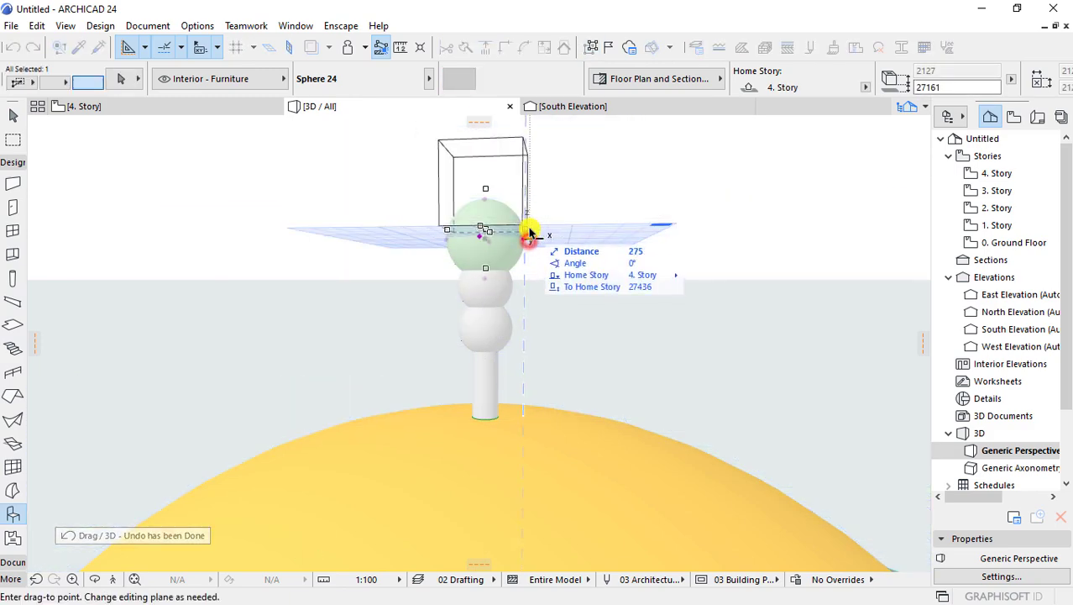
click(532, 232)
click(556, 304)
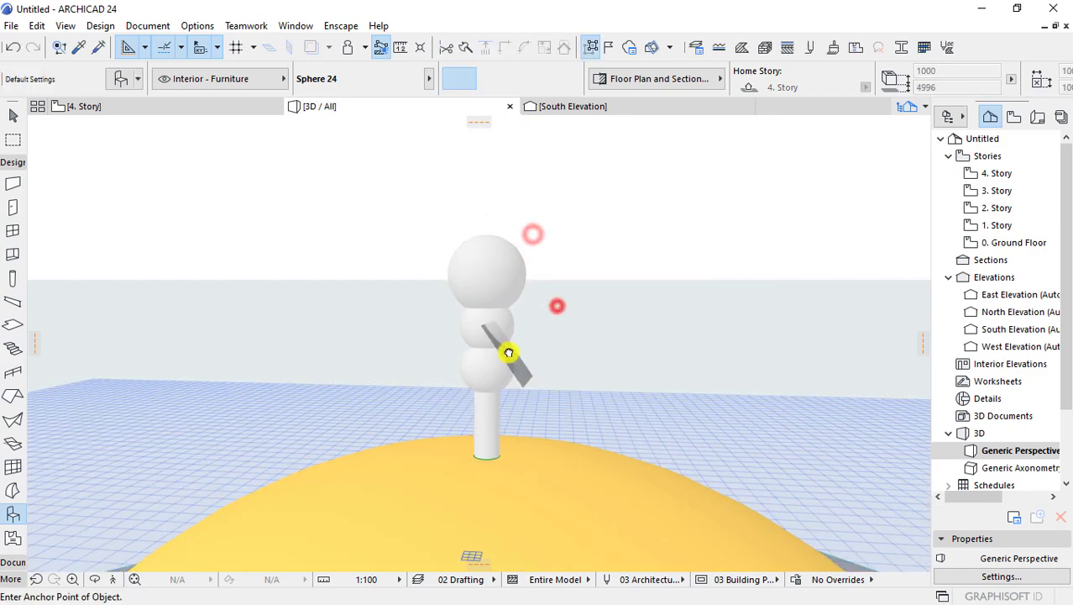
- Copy the middle and lower spheres up to extend the stack to five spheres
click(503, 327)
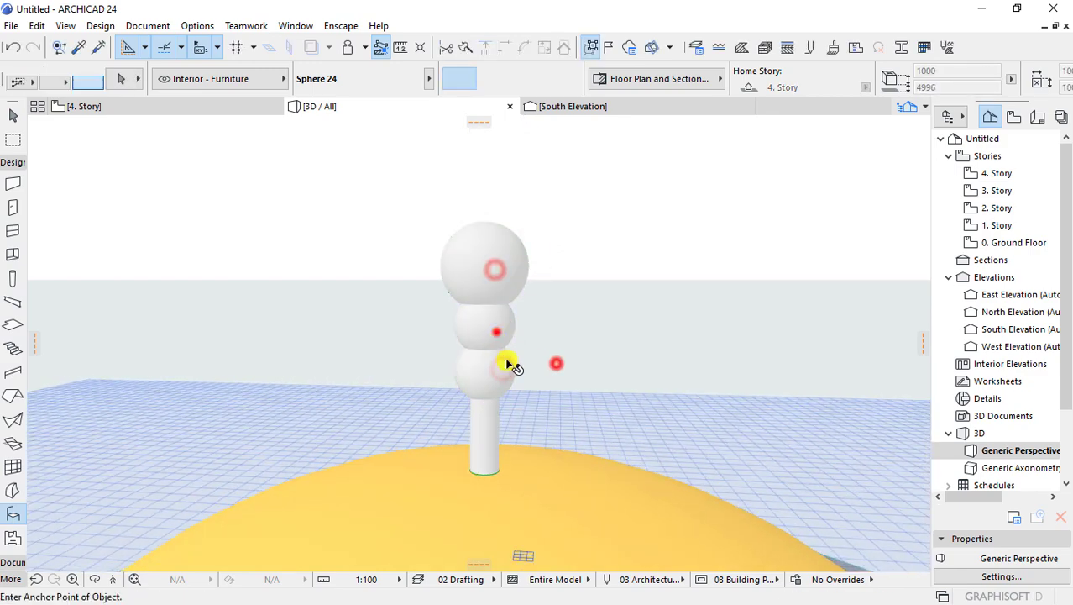
key(ctrl+d)
click(485, 401)
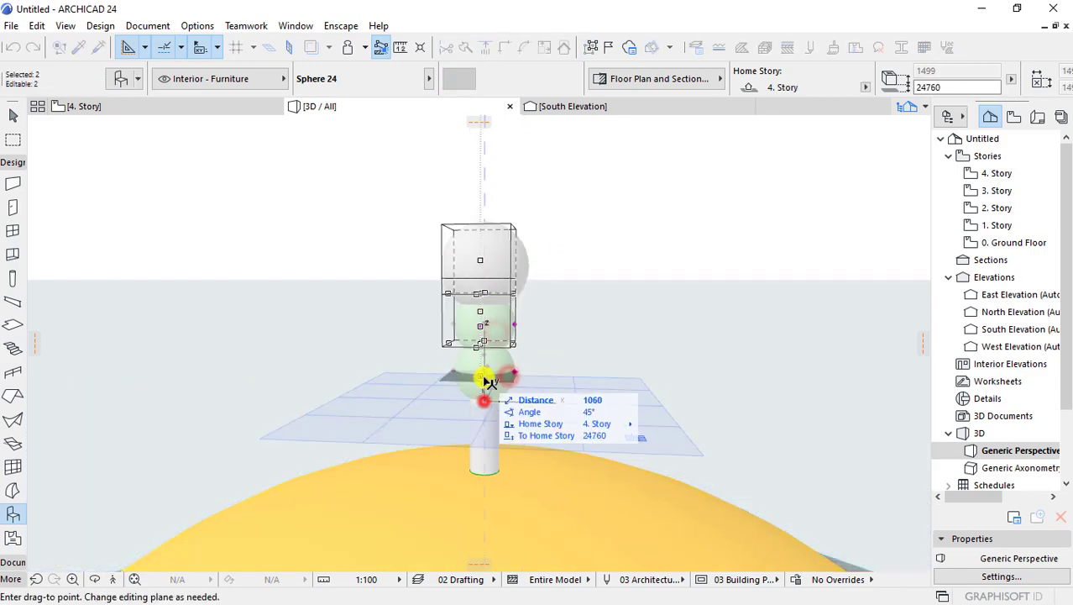
click(546, 252)
key(ctrl+d)
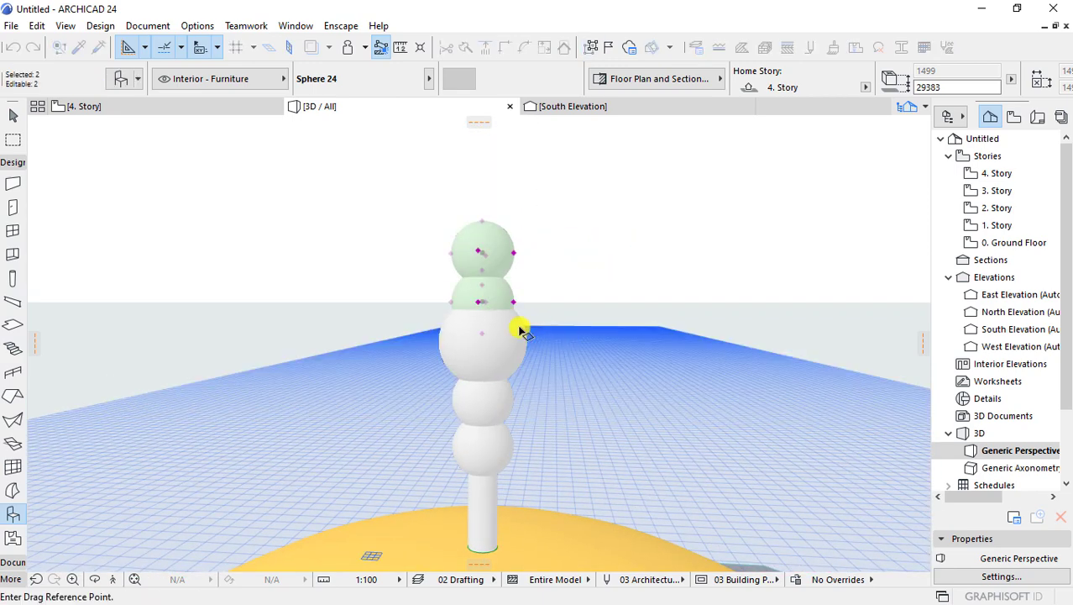
click(479, 335)
click(484, 322)
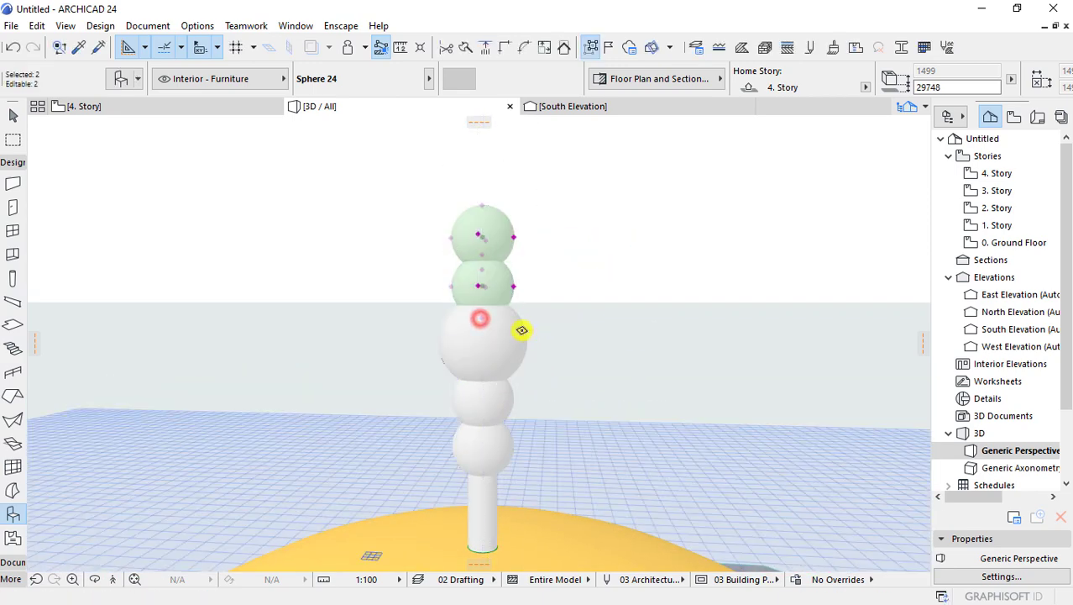
- Copy the base cylinder up above the sphere stack as a rod
shift+middle_drag(481, 318, 593, 379)
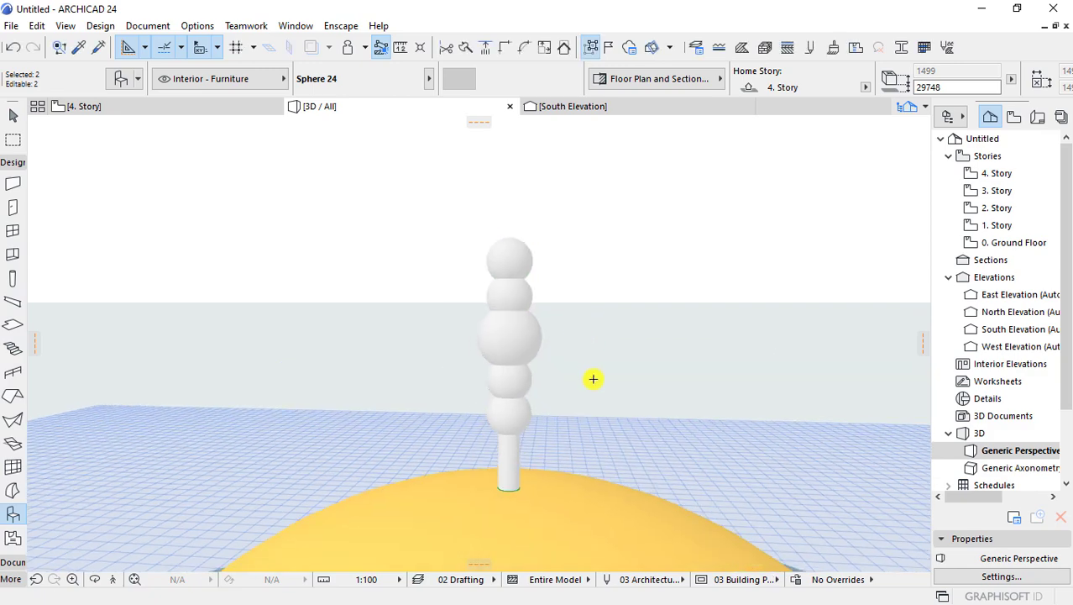
click(504, 466)
click(508, 490)
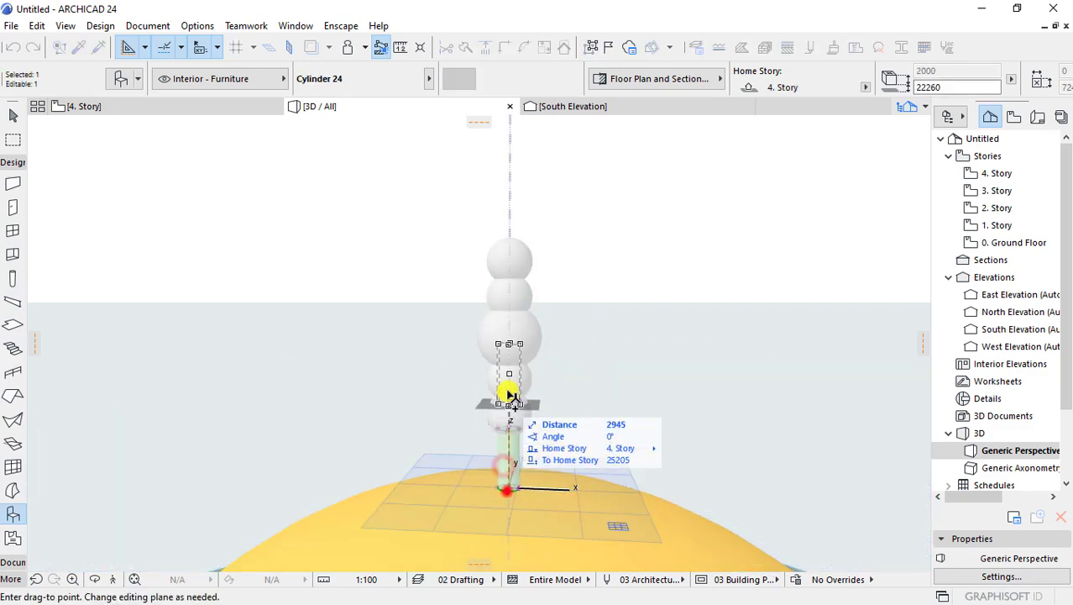
click(506, 238)
- Browse the Basic Shapes objects in the cylinder's settings, then cancel without changes
key(ctrl+t)
scroll(289, 324, down, 3)
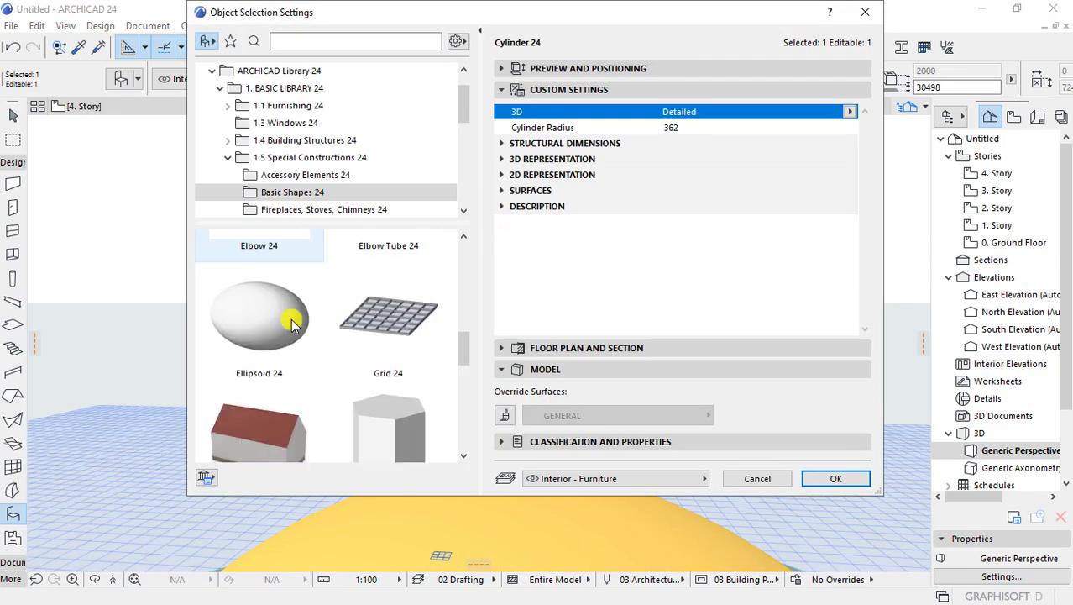
scroll(290, 324, down, 3)
scroll(290, 321, up, 3)
scroll(289, 321, down, 5)
scroll(290, 319, down, 5)
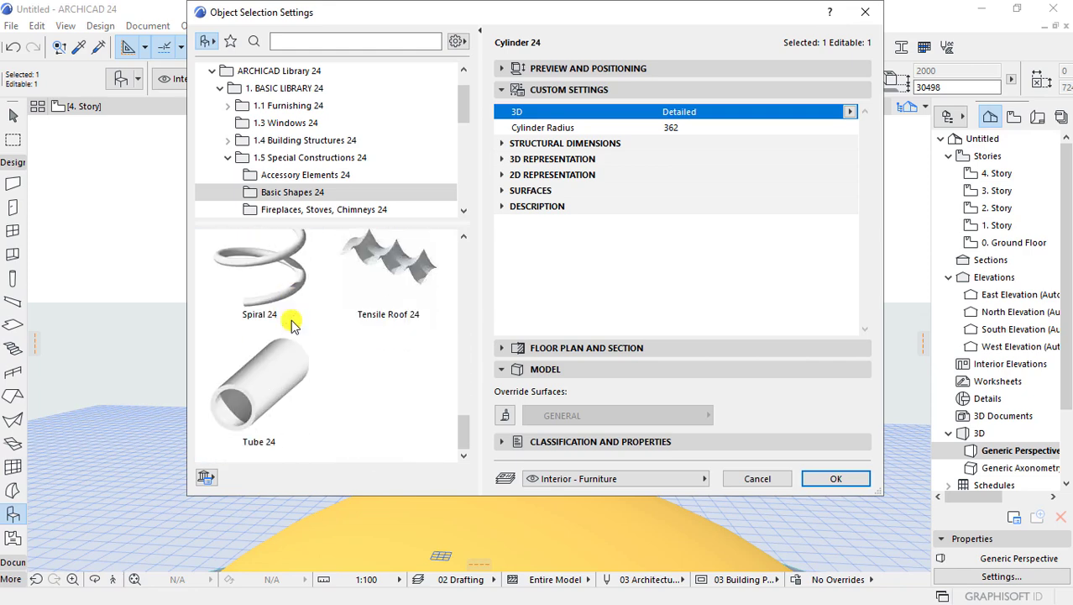
scroll(326, 336, up, 10)
scroll(336, 345, up, 3)
scroll(424, 378, up, 3)
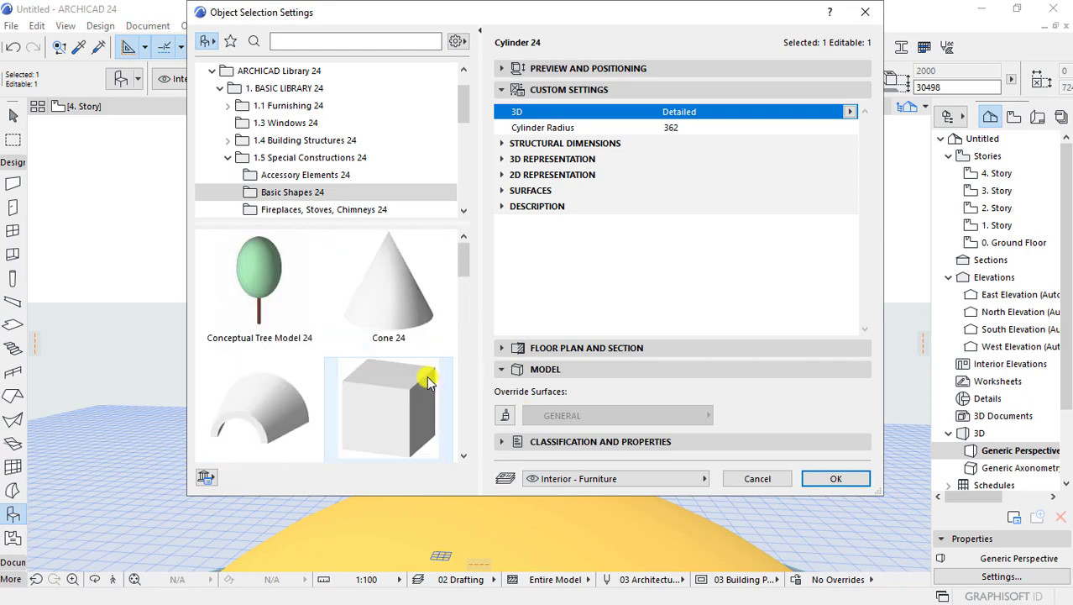
click(756, 479)
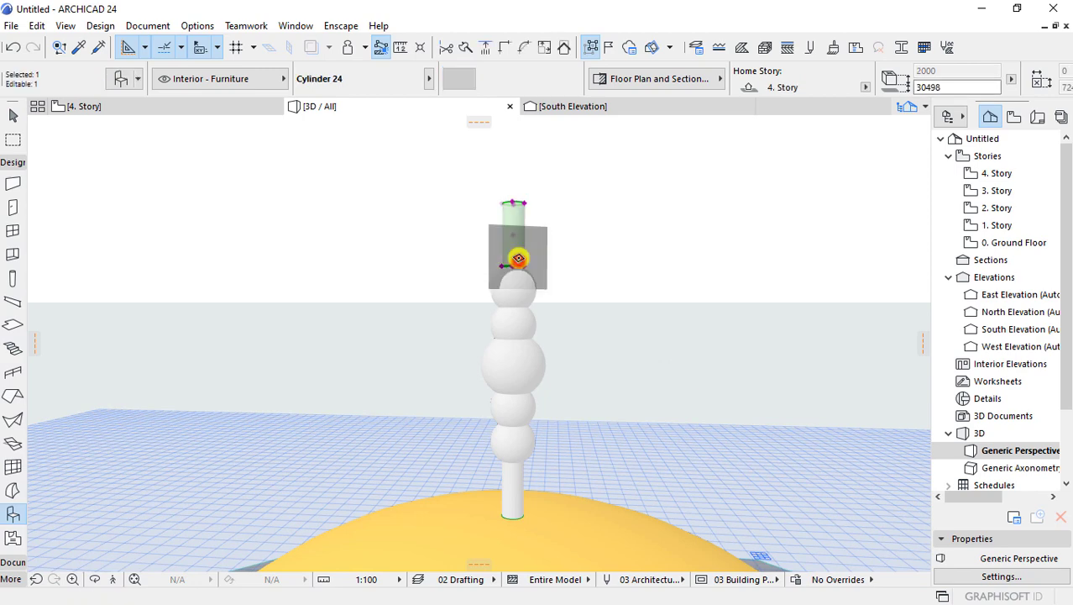
- Set the cylinder rod onto the topmost sphere and adjust its radius
click(511, 267)
click(514, 271)
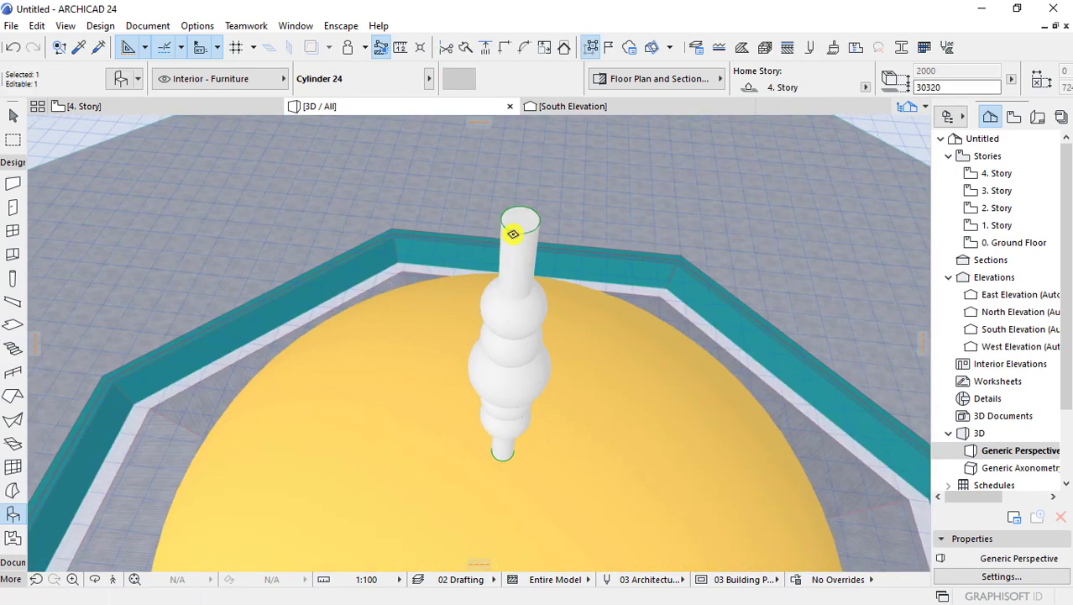
shift+middle_drag(511, 242, 549, 172)
click(552, 214)
scroll(549, 214, down, 5)
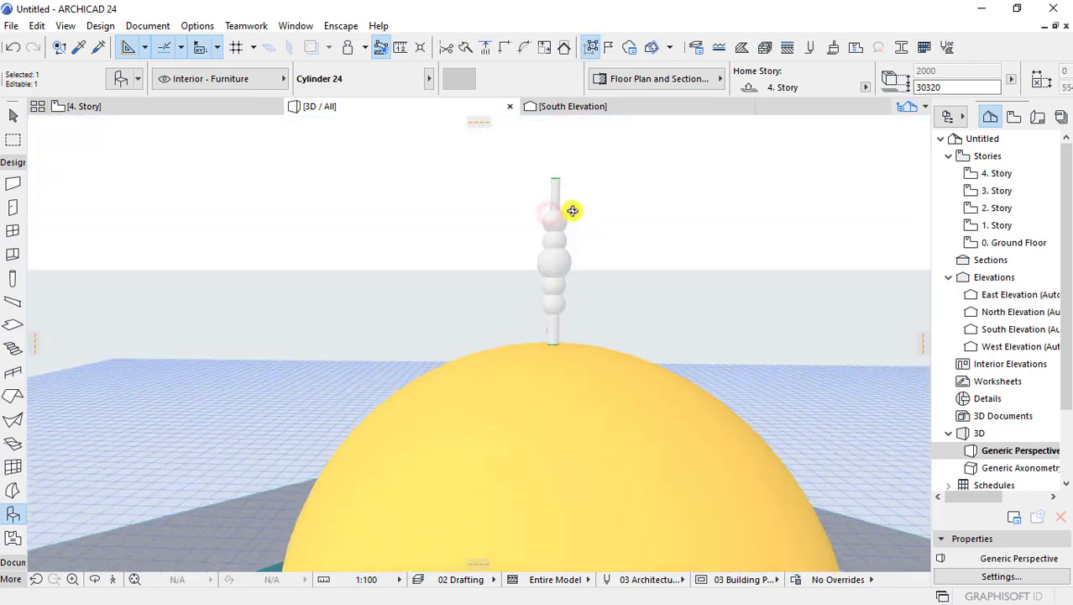
scroll(549, 173, up, 3)
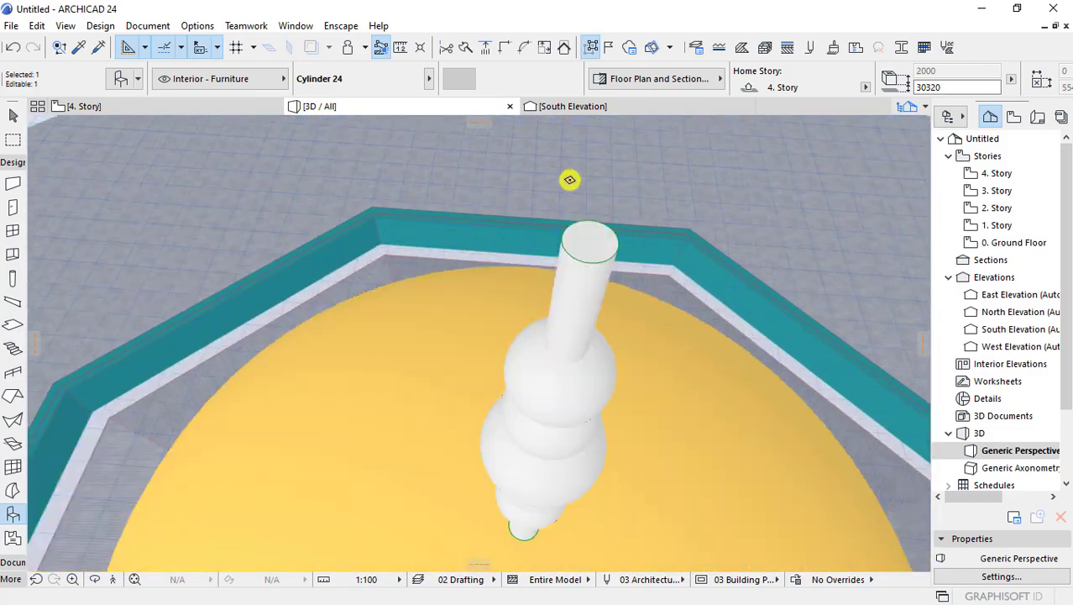
click(604, 246)
- Orbit and zoom out to check the whole building with its finial
scroll(583, 210, down, 3)
mouse_move(582, 211)
shift+middle_down()
mouse_move(619, 237)
mouse_move(583, 178)
shift+middle_up()
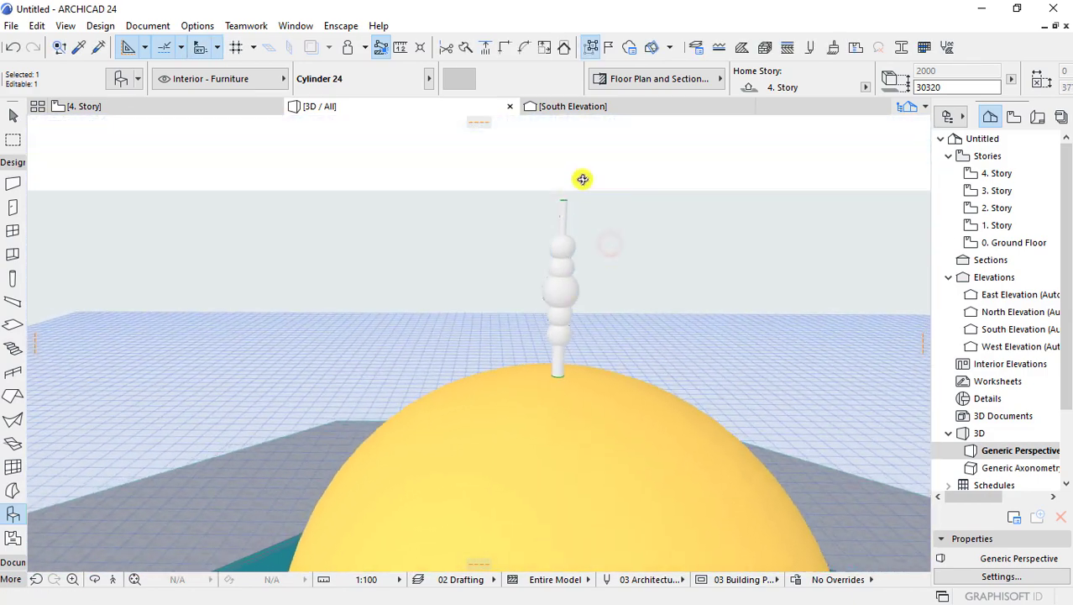
scroll(551, 172, down, 3)
scroll(534, 285, down, 3)
scroll(537, 220, down, 3)
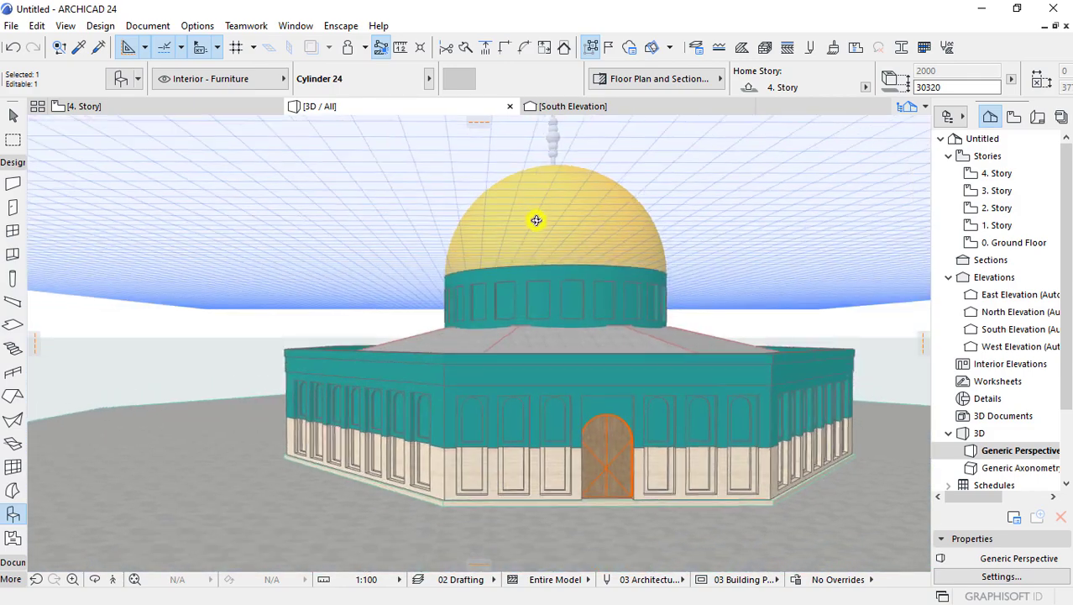
scroll(486, 314, up, 3)
scroll(529, 266, up, 2)
scroll(498, 231, up, 3)
scroll(498, 230, up, 2)
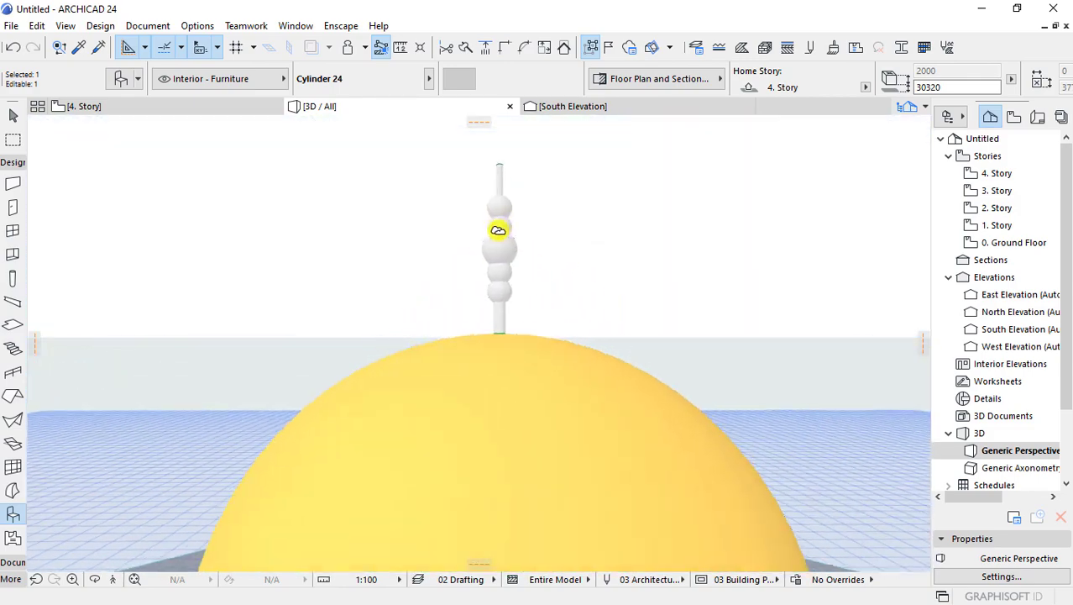
scroll(498, 231, up, 3)
scroll(498, 230, up, 2)
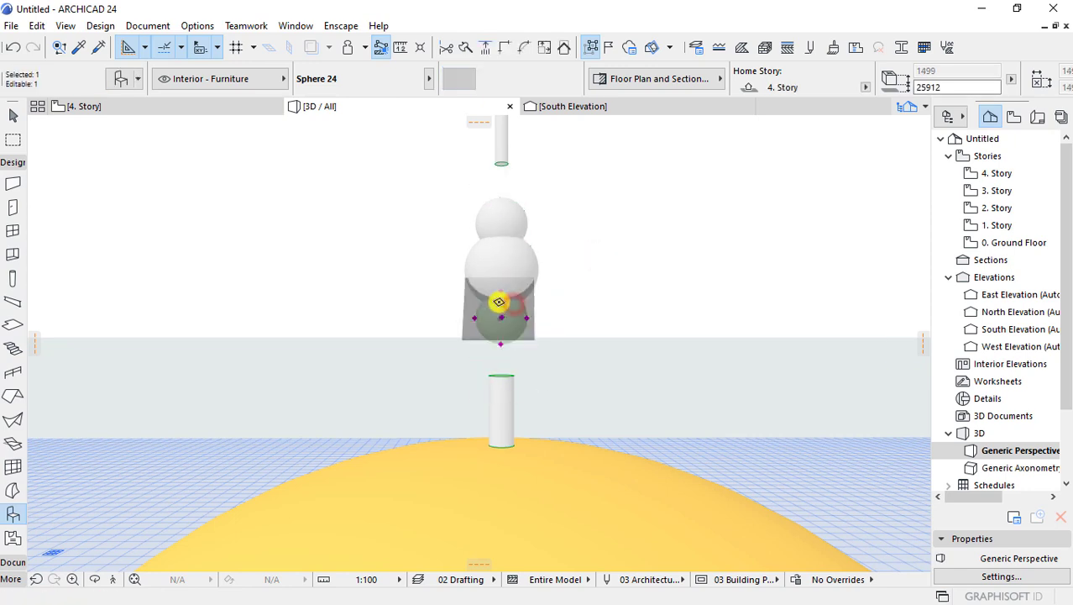
- Move the finial spheres so each sits snugly against its neighbour
click(502, 297)
click(515, 231)
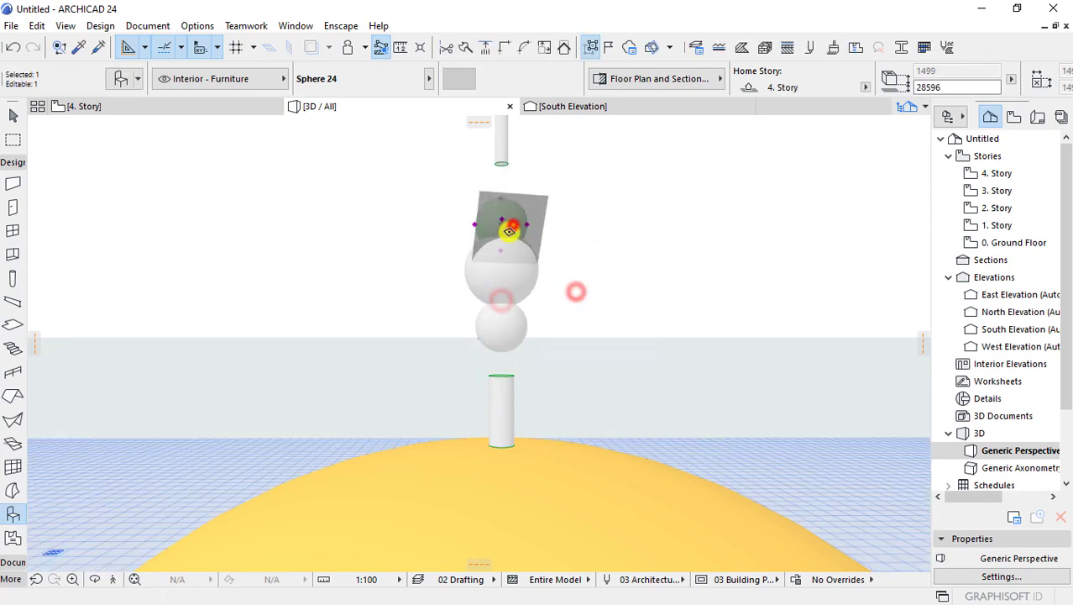
click(502, 247)
click(572, 223)
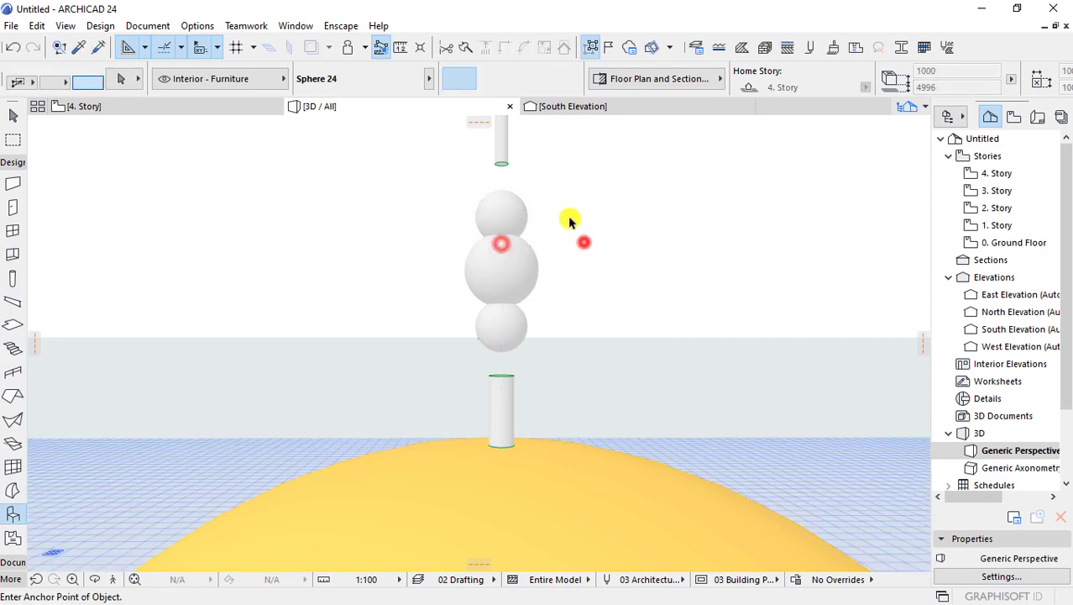
click(486, 329)
click(585, 367)
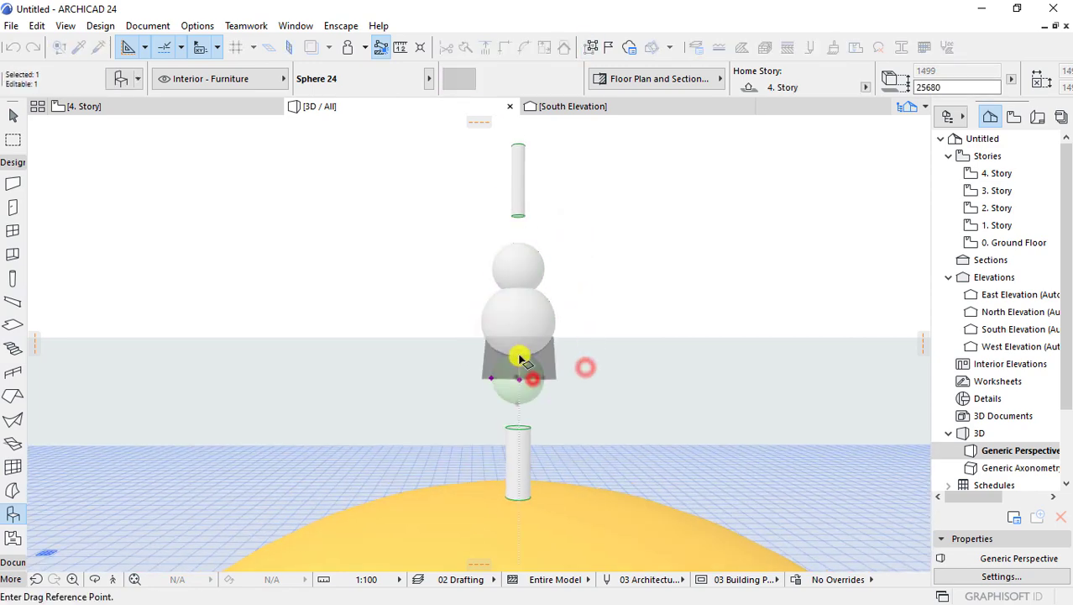
click(521, 357)
click(515, 346)
- Drop the top cylinder onto the top sphere and the three spheres onto the lower cylinder
drag(579, 252, 521, 361)
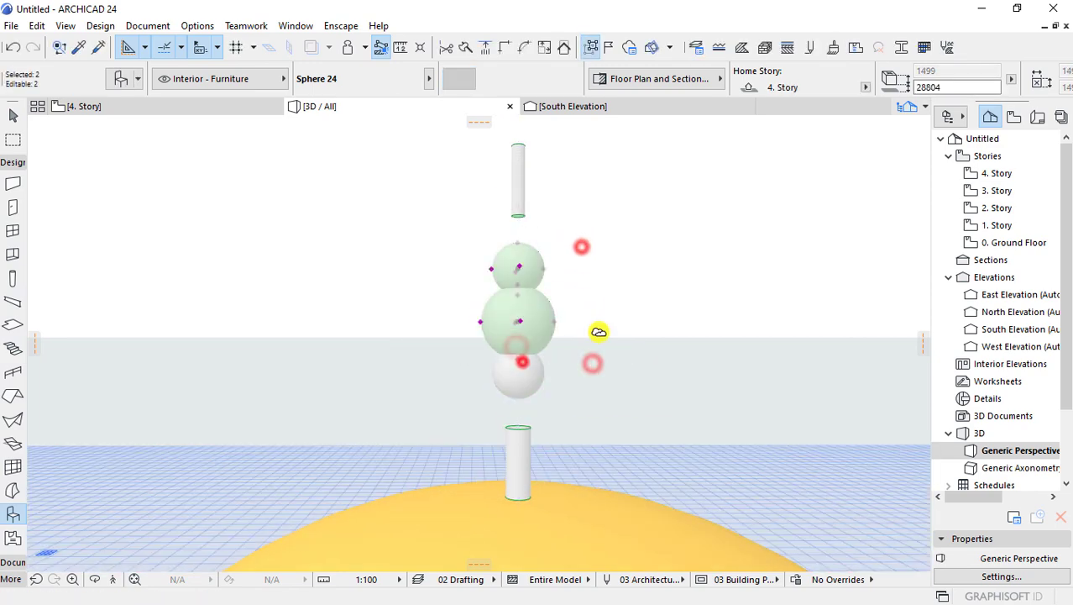
click(518, 208)
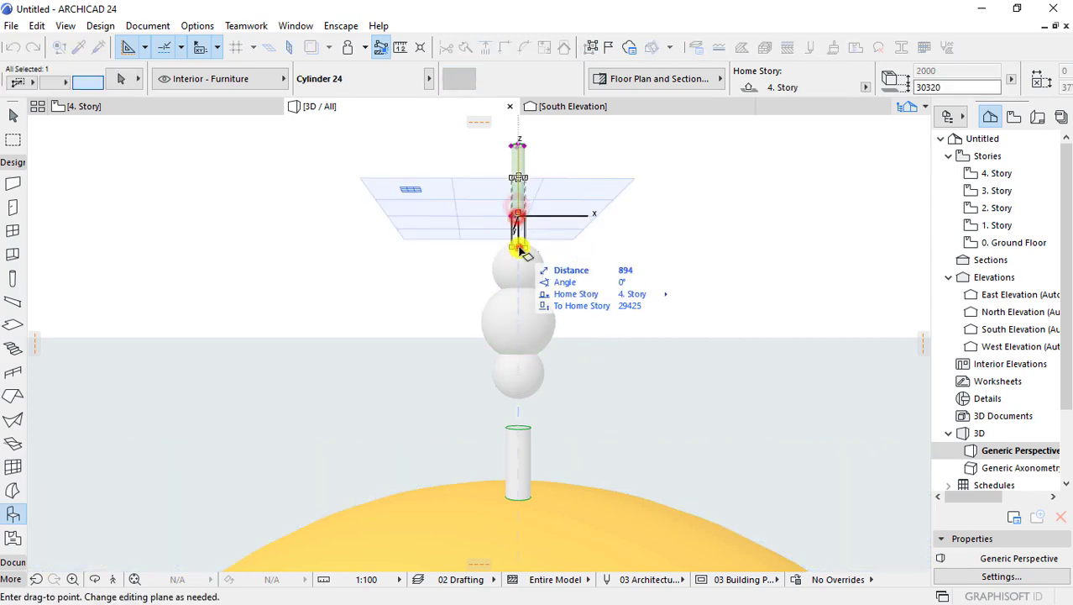
click(519, 247)
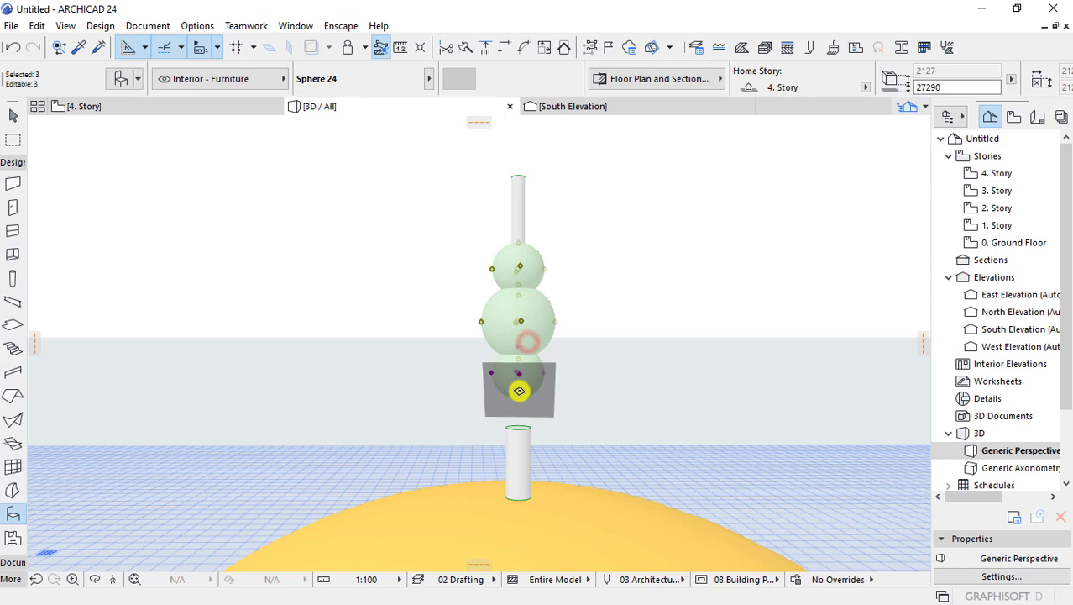
click(519, 402)
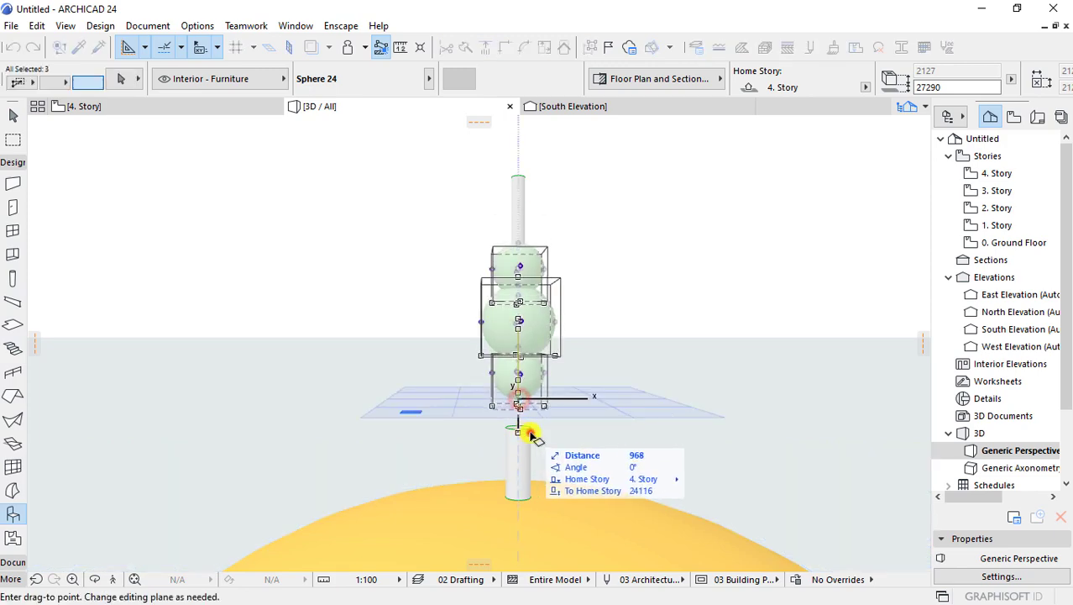
click(531, 433)
key(Escape)
- Rest the top cylinder's base on the top sphere, then move the top sphere onto the cylinder
click(518, 242)
click(521, 247)
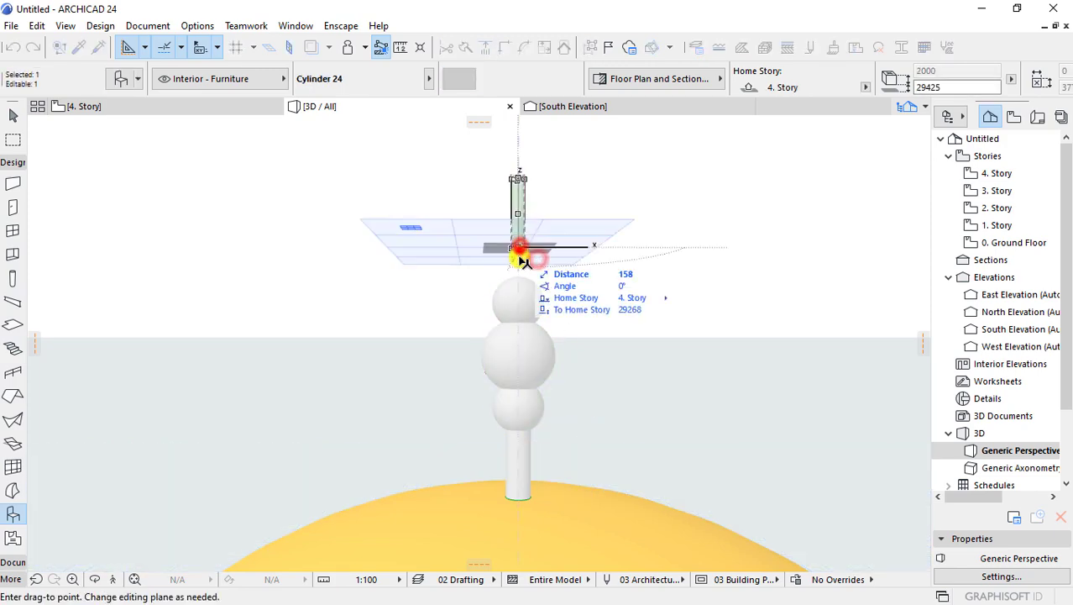
click(517, 282)
click(586, 241)
click(485, 450)
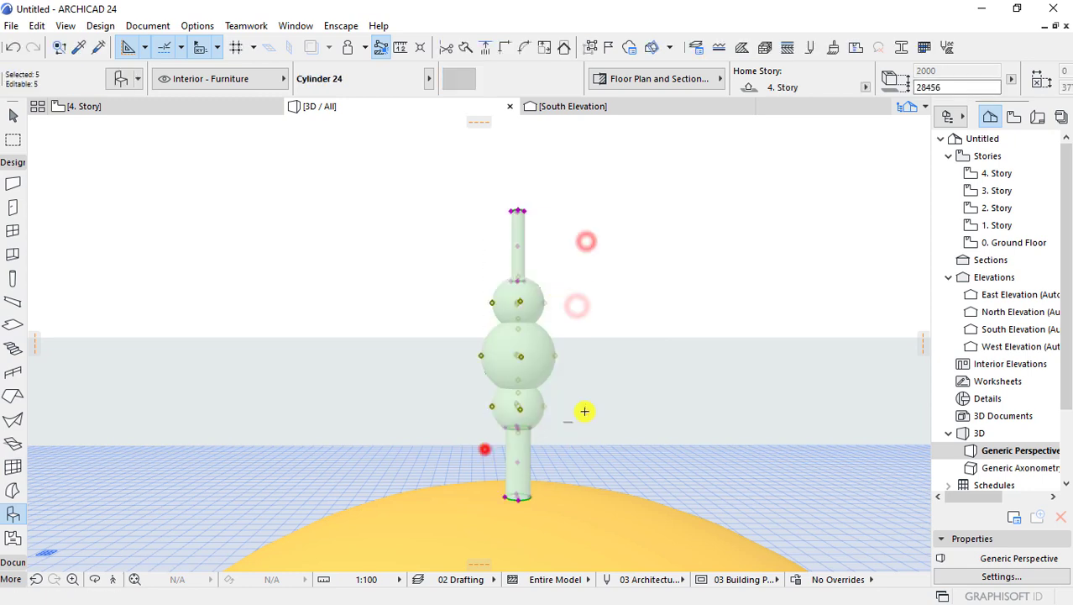
click(613, 394)
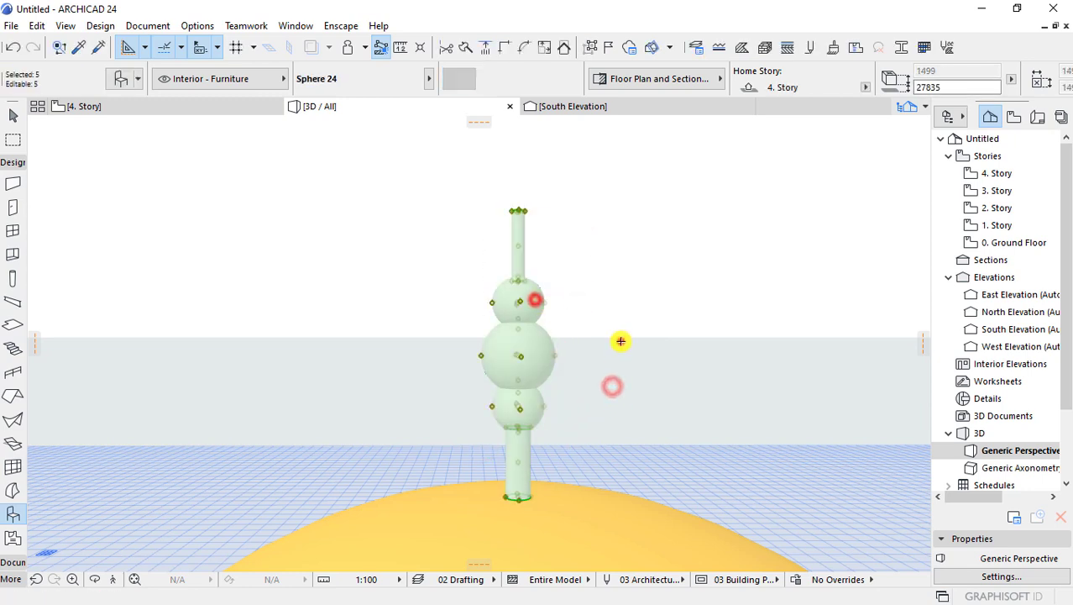
click(542, 300)
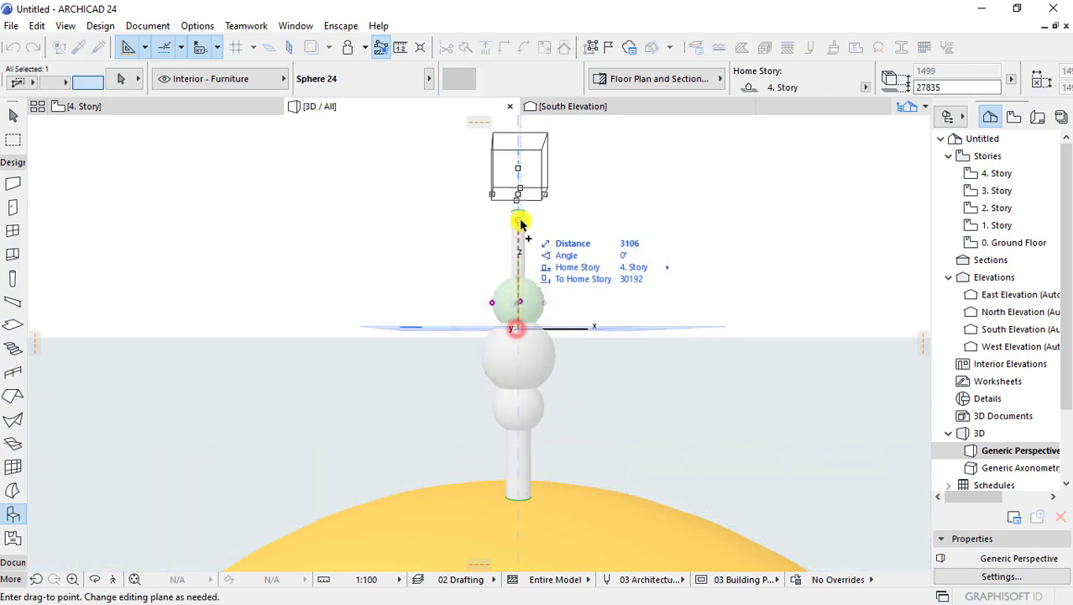
click(521, 216)
- Swap the top sphere of the pole for an Elbow 24 object from Basic Shapes 24
key(ctrl+t)
scroll(360, 325, down, 2)
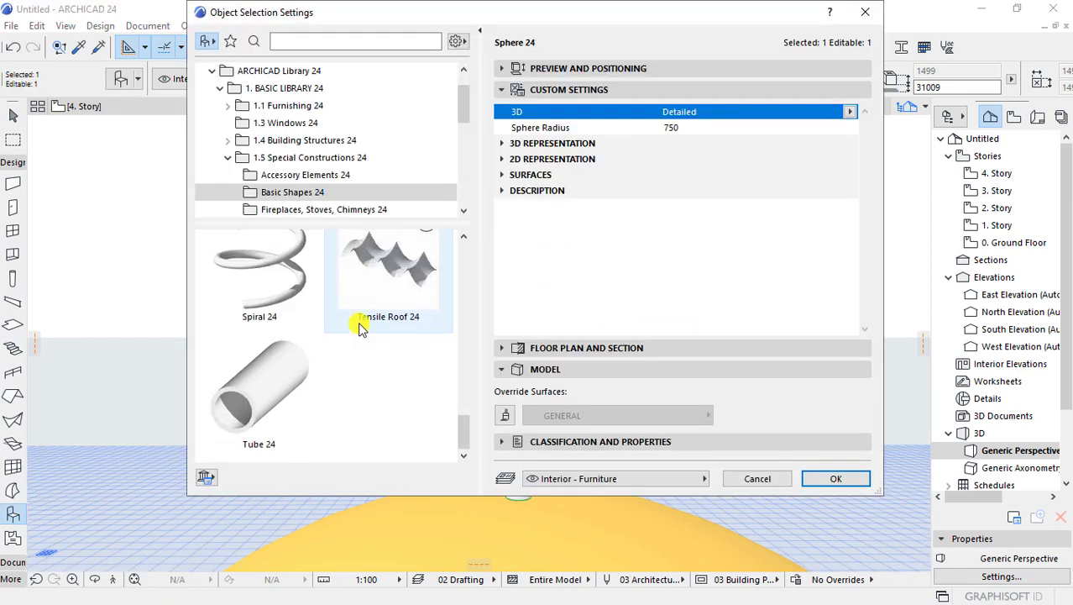
scroll(359, 325, up, 1)
scroll(361, 327, up, 2)
scroll(361, 328, down, 2)
scroll(361, 326, up, 4)
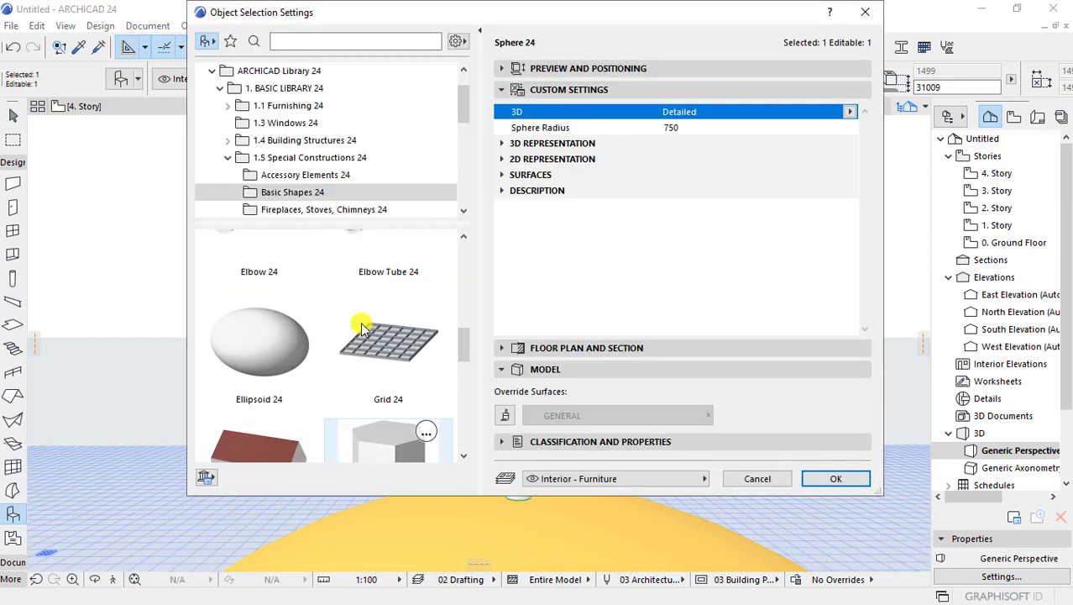
scroll(364, 328, up, 4)
scroll(378, 315, down, 2)
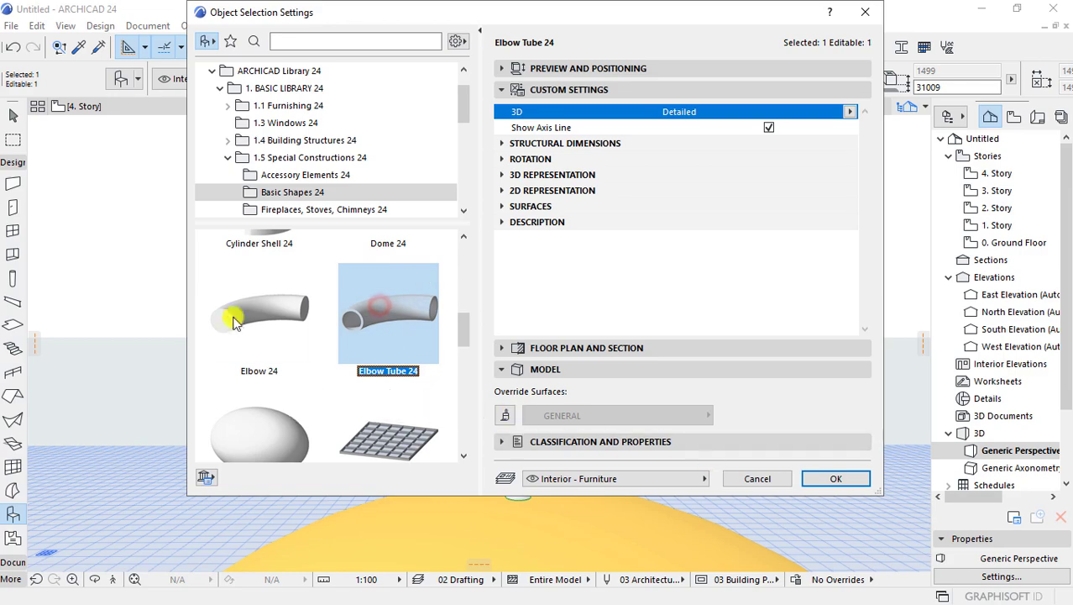
click(225, 309)
click(806, 475)
mouse_move(543, 257)
shift+middle_down()
mouse_move(519, 342)
mouse_move(568, 252)
shift+middle_up()
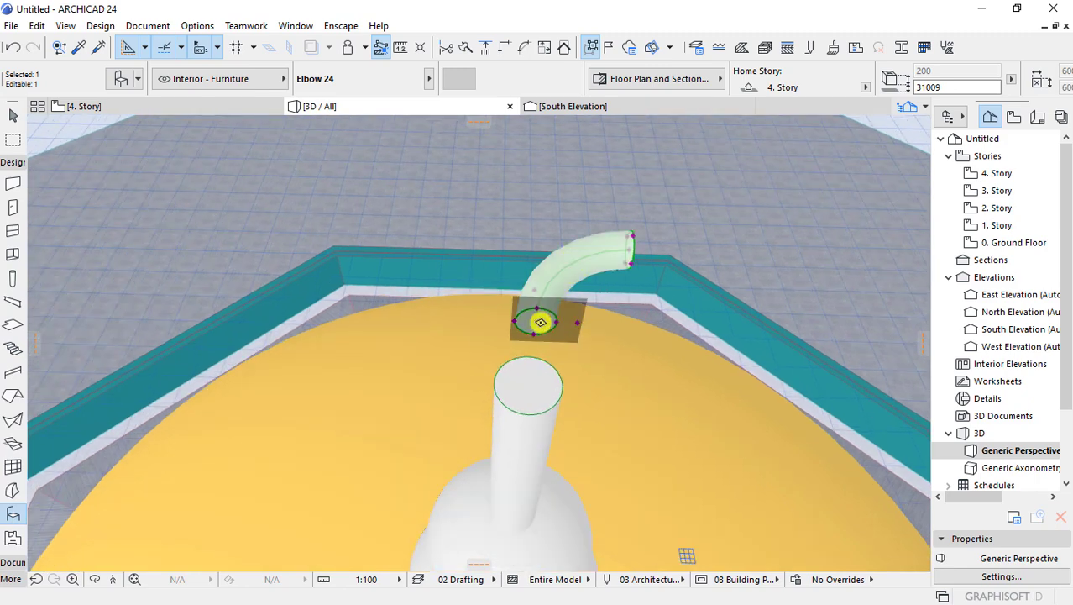
- Bend the elbow into a nearly closed 357° ring
click(540, 322)
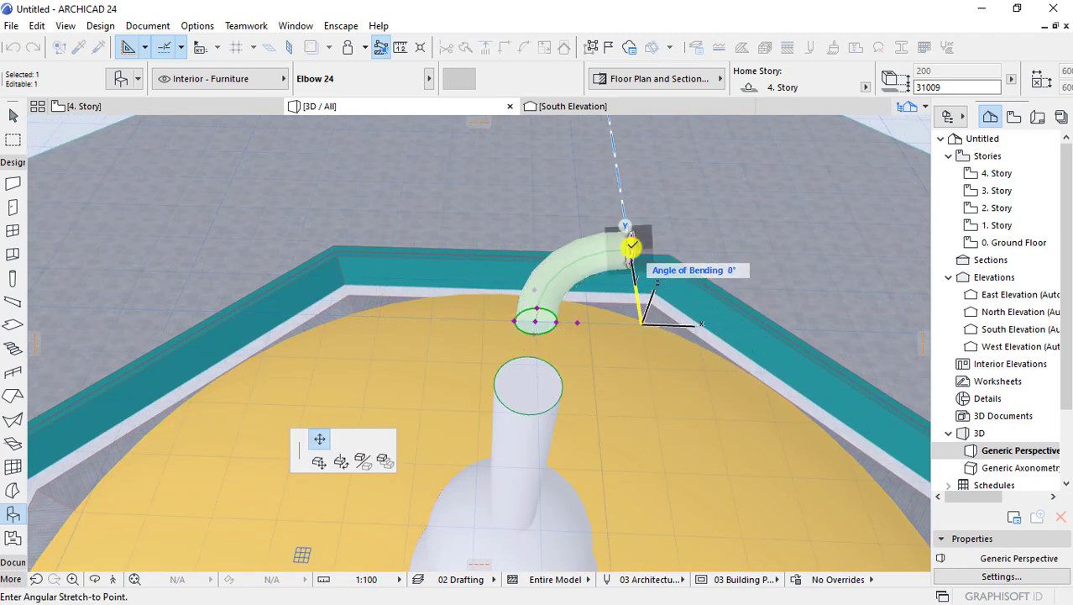
click(630, 247)
click(538, 317)
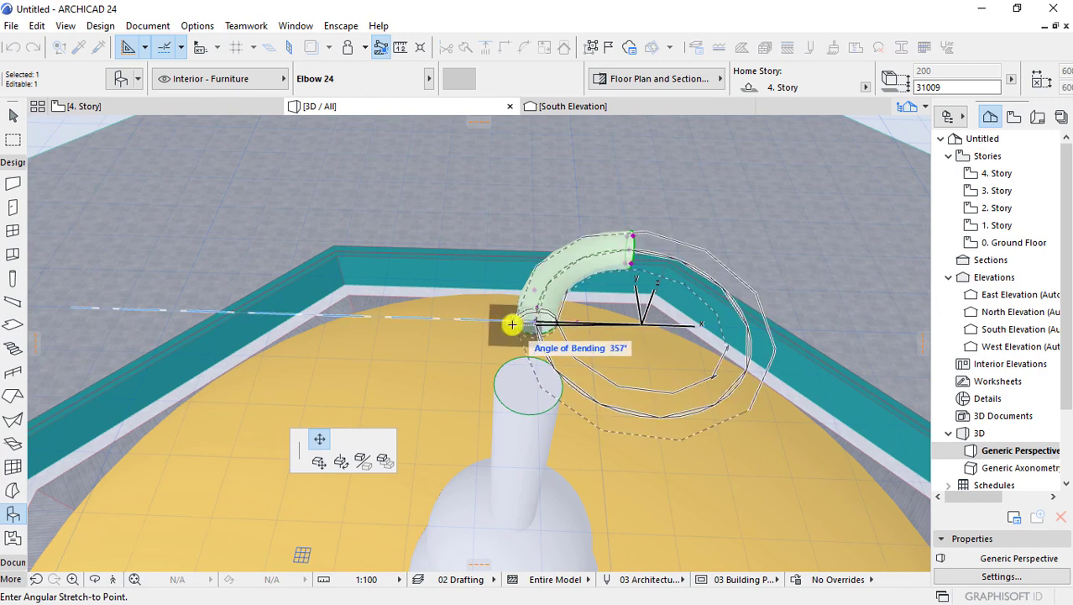
click(511, 326)
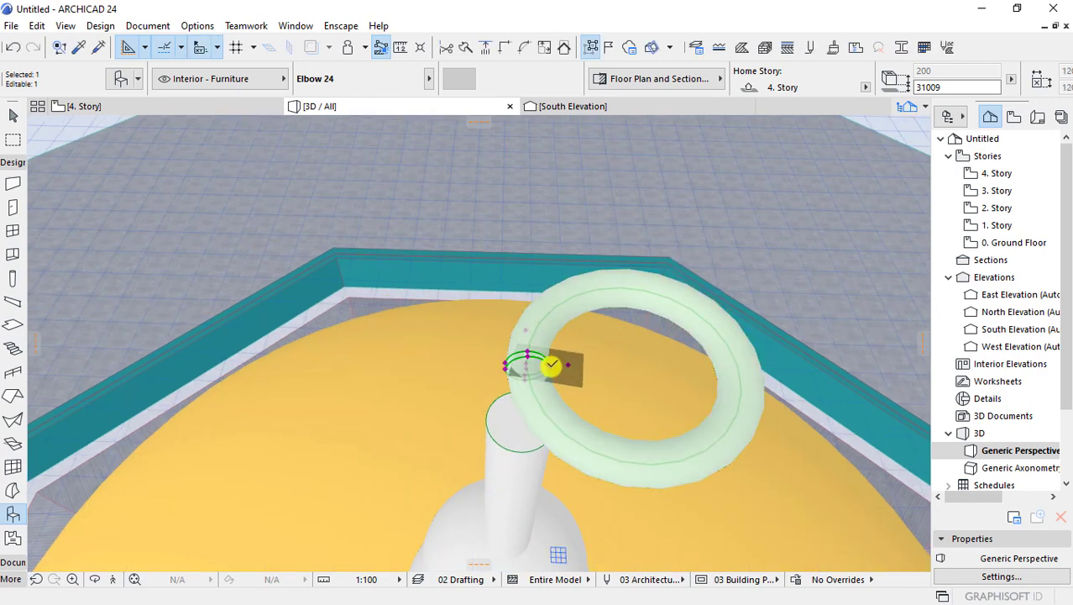
- Rotate the ring about its Y axis so it stands upright
click(567, 365)
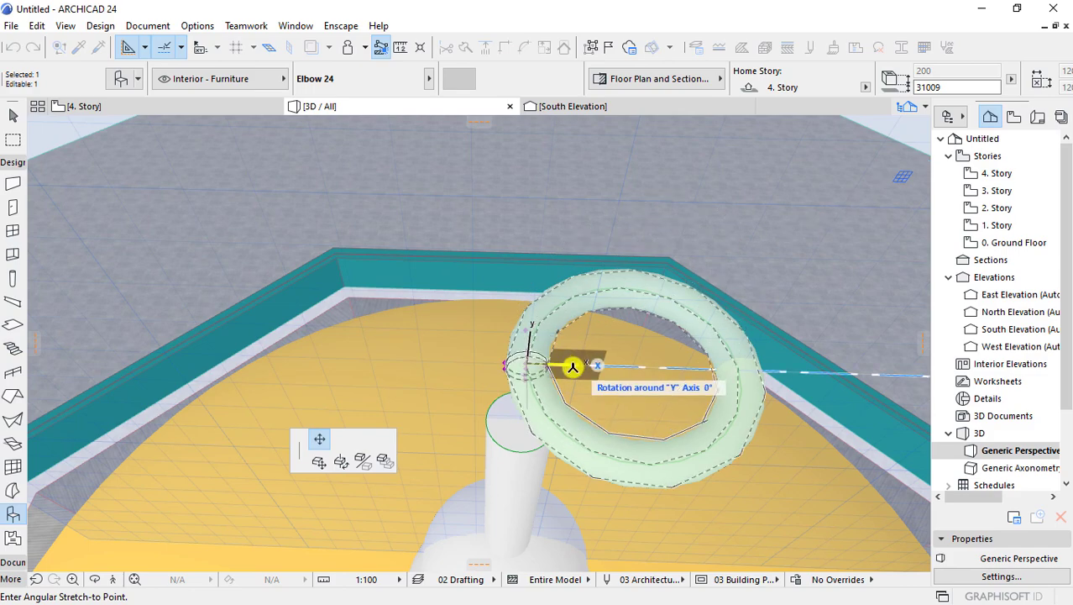
click(570, 365)
click(568, 363)
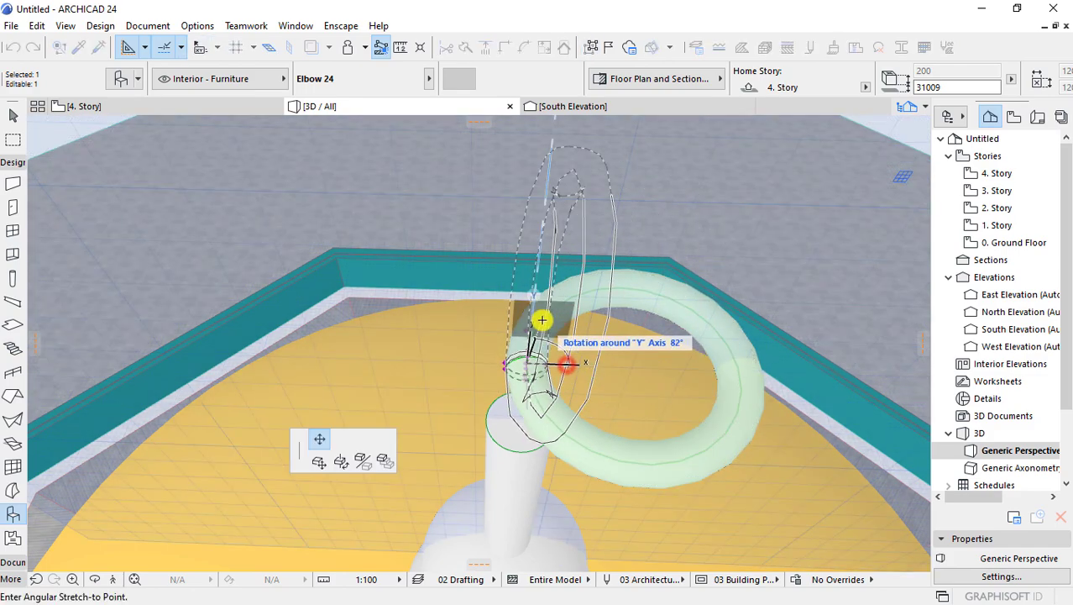
click(531, 318)
shift+middle_drag(583, 400, 646, 360)
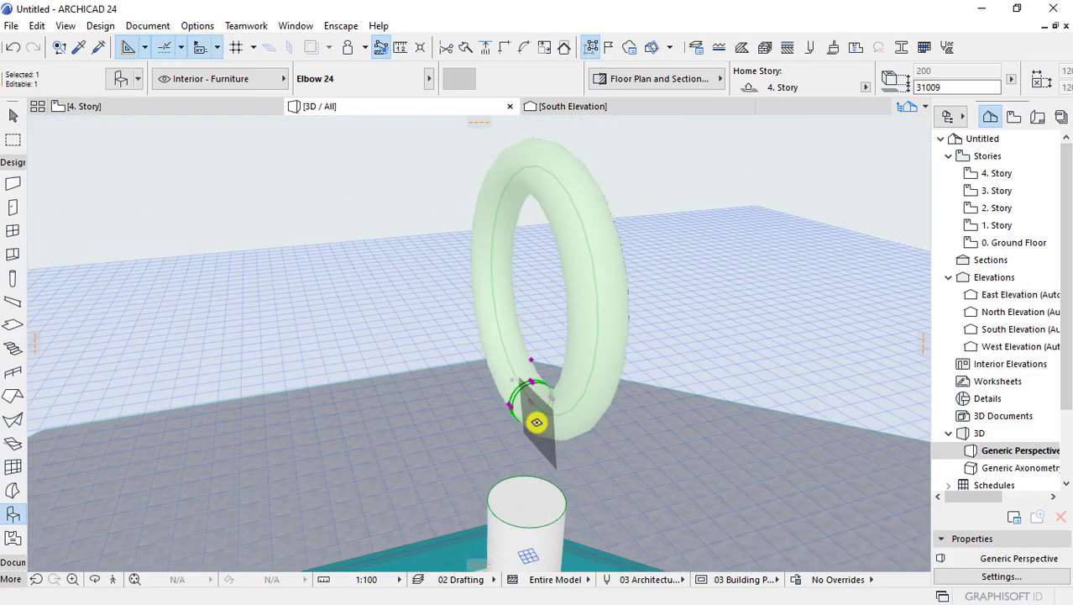
- Move the ring by its base onto the top of the finial pole
click(532, 421)
click(523, 521)
scroll(505, 298, down, 3)
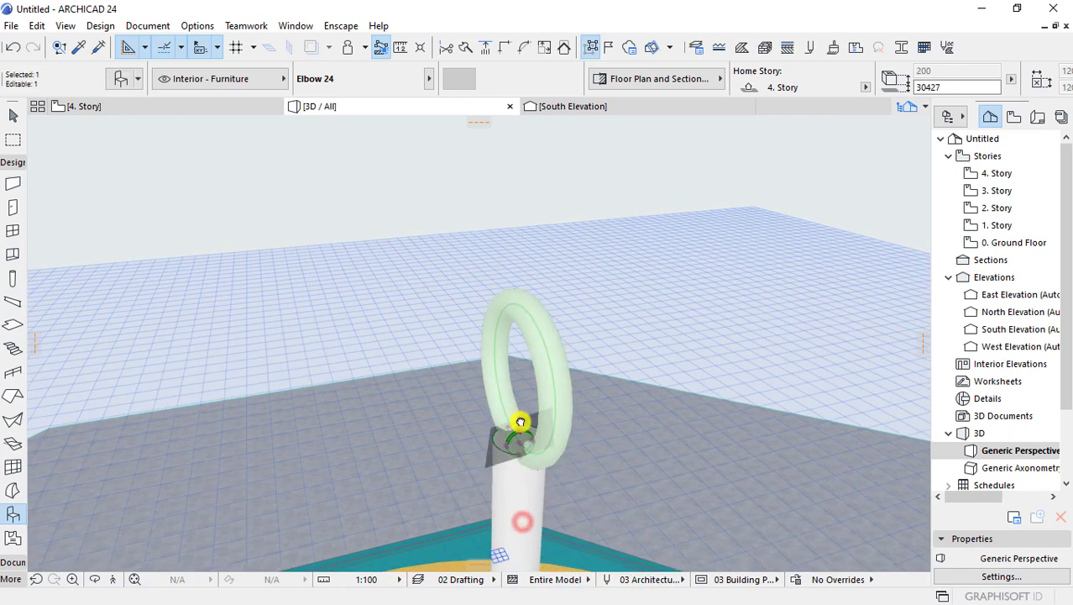
scroll(520, 422, down, 3)
scroll(480, 232, down, 3)
scroll(501, 239, up, 2)
scroll(498, 233, up, 3)
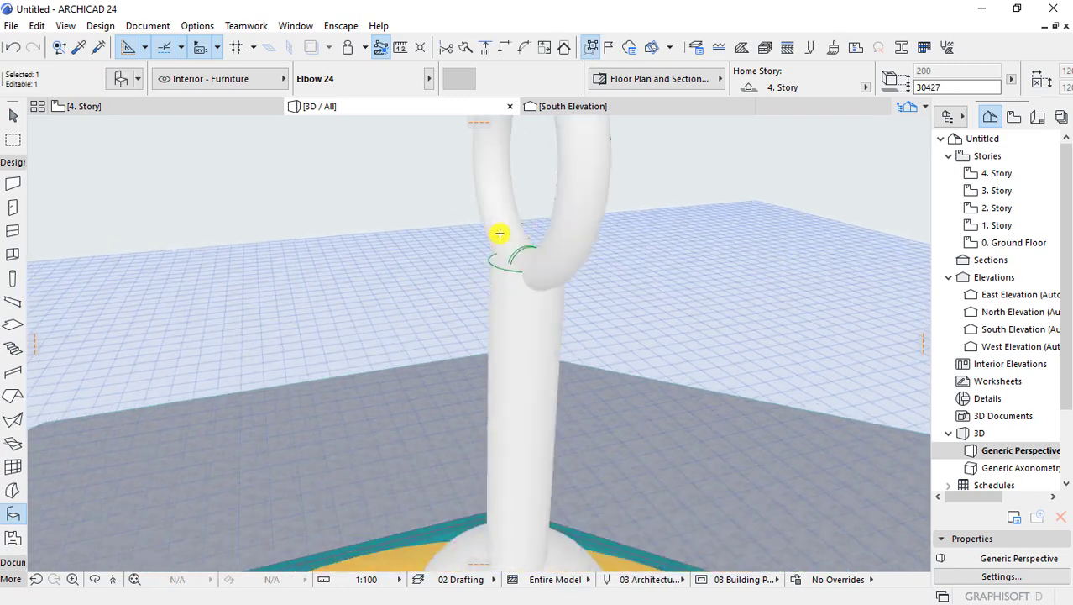
scroll(512, 265, up, 1)
- Stretch the Radius of Elbow to thicken the ring's tube
click(511, 283)
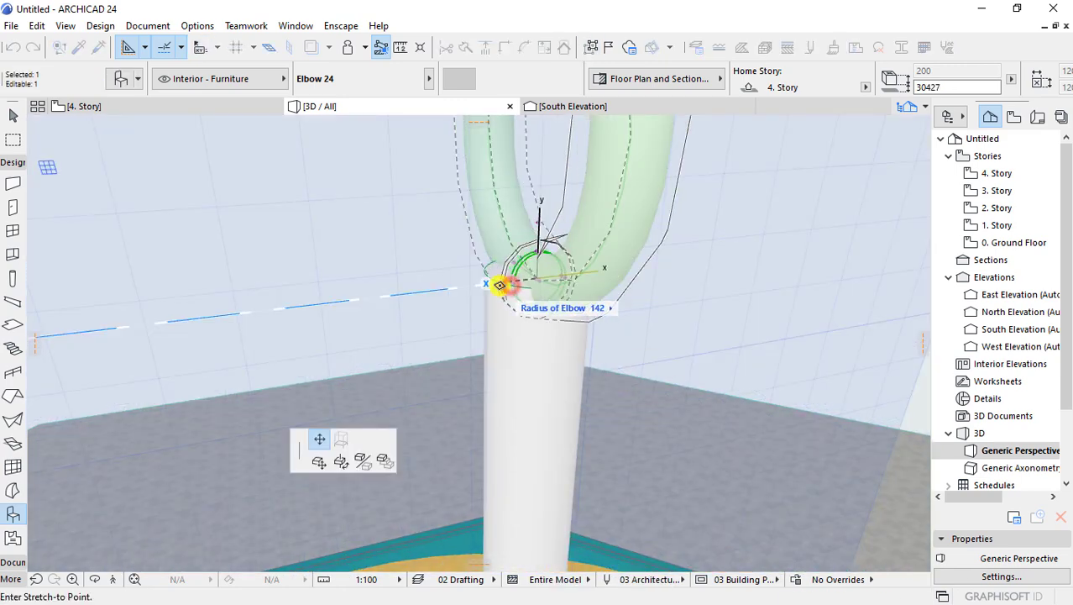
click(491, 280)
scroll(515, 309, down, 3)
mouse_move(498, 343)
shift+middle_down()
mouse_move(748, 331)
mouse_move(709, 270)
mouse_move(202, 280)
mouse_move(582, 394)
mouse_move(654, 403)
shift+middle_up()
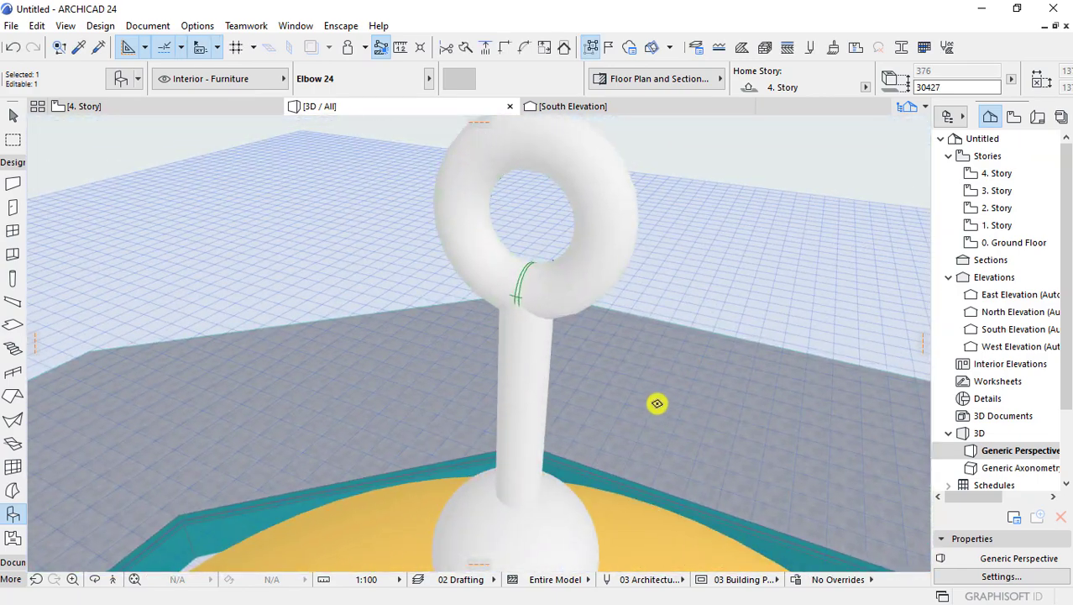
shift+middle_drag(525, 312, 525, 302)
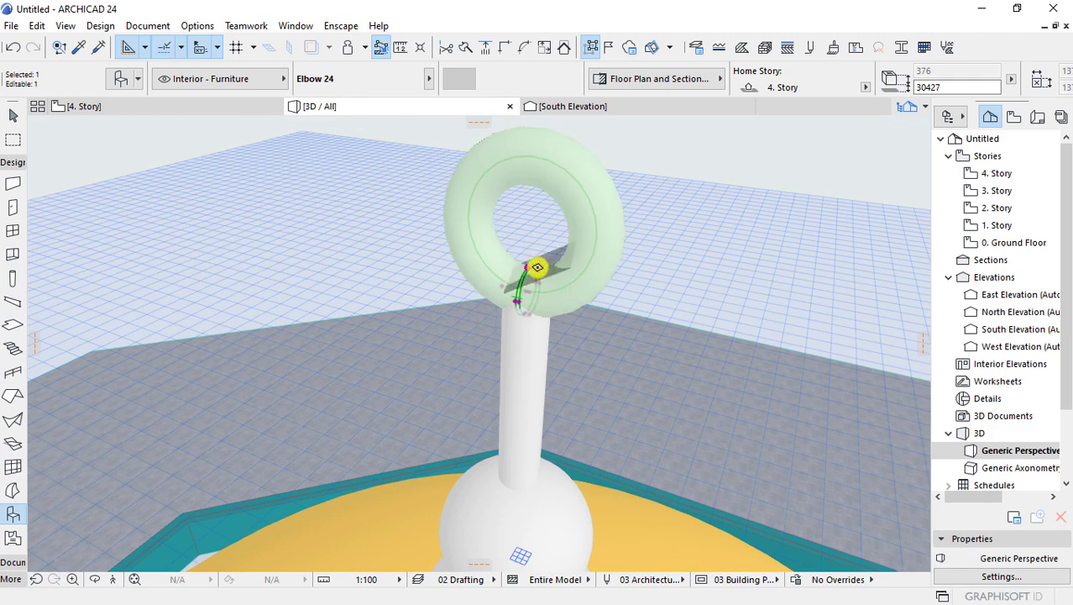
- Set the ring's Radius of Elbow to 188 in its Object Settings
double_click(533, 275)
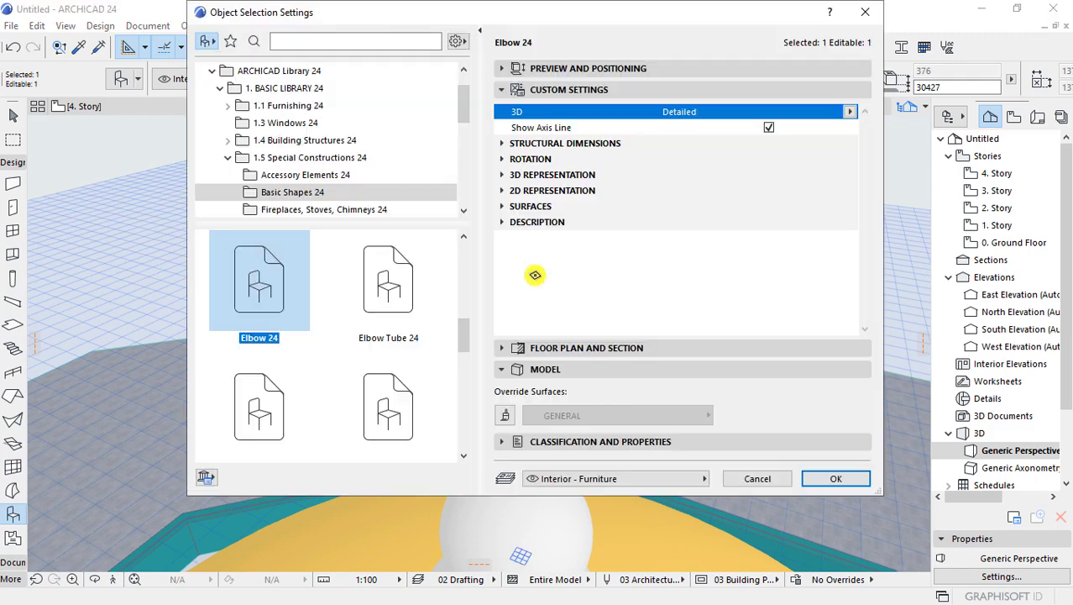
click(504, 145)
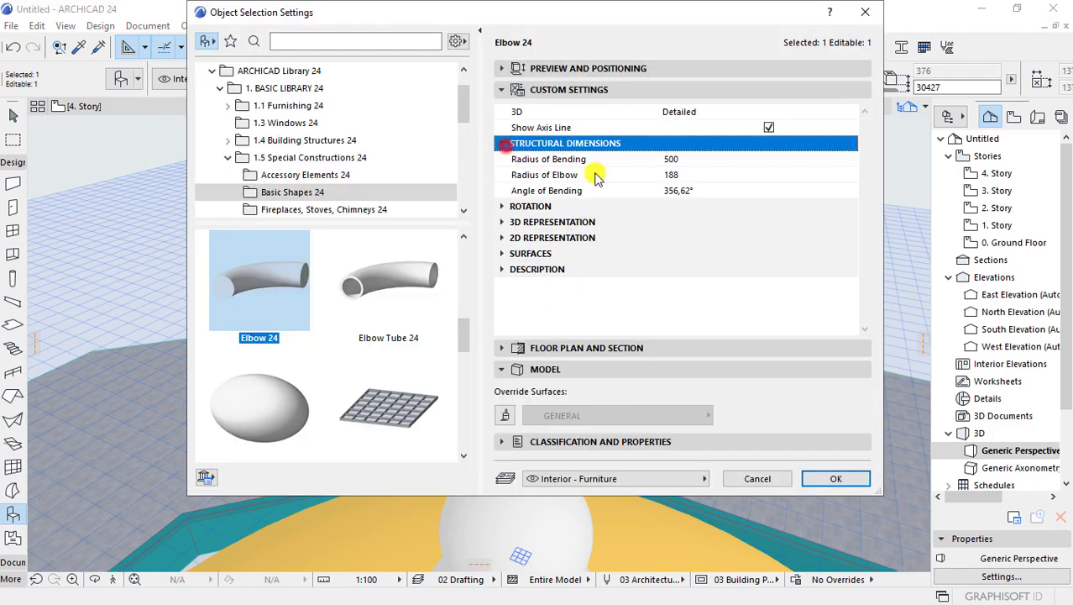
click(674, 175)
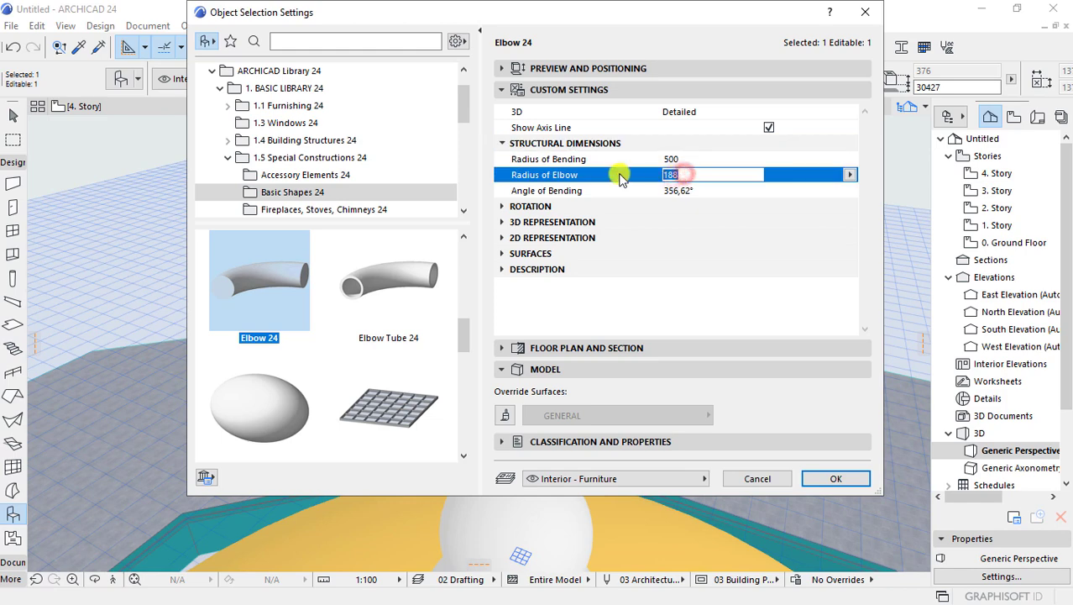
text(300)
key(Return)
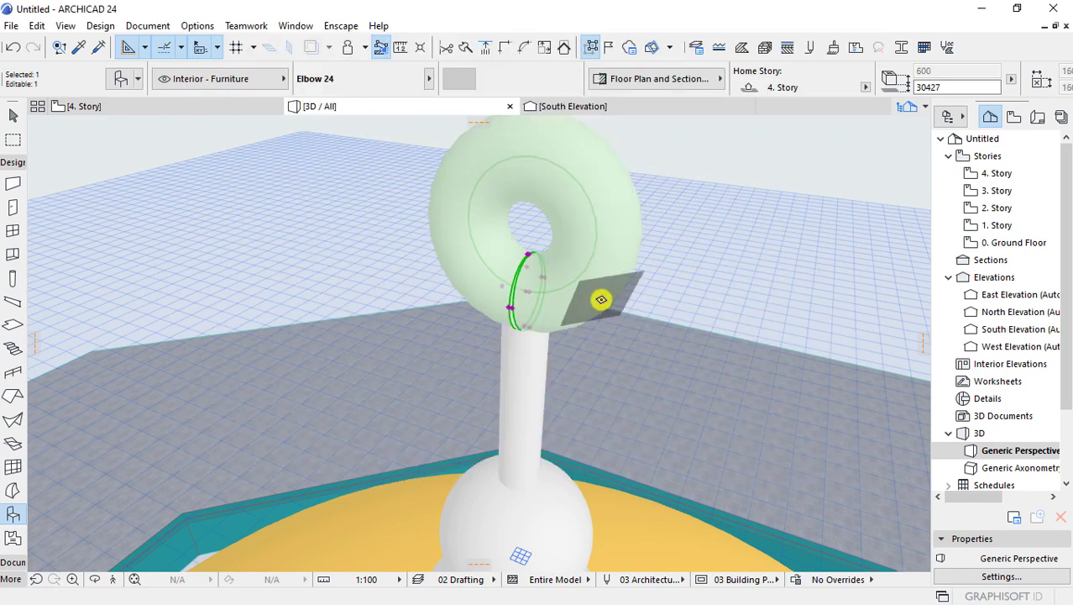
- Set the ring's Radius of Bending to 900
double_click(601, 299)
click(677, 159)
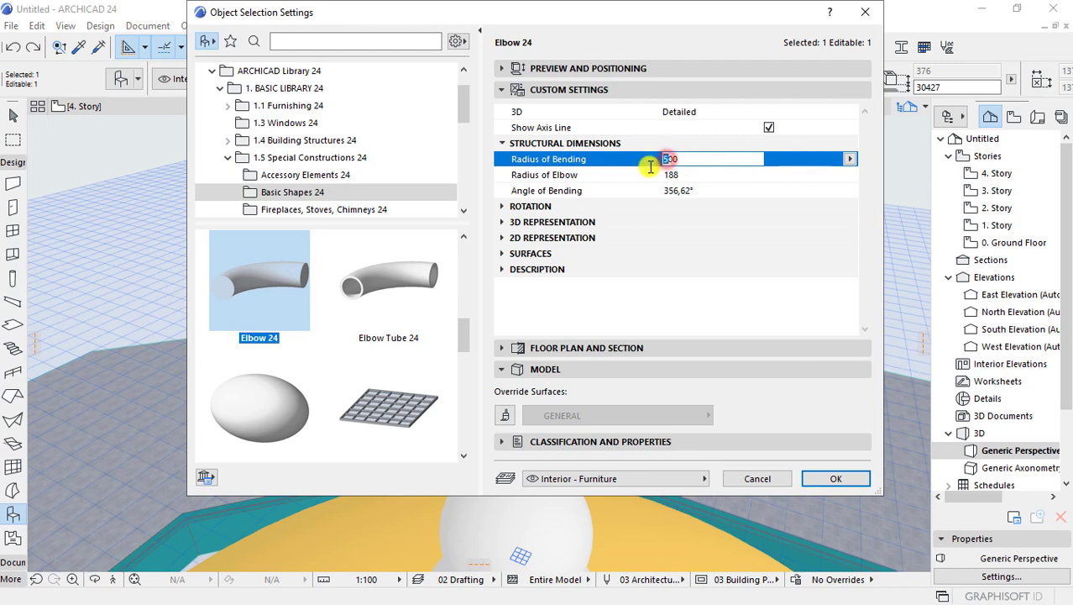
key(Return)
scroll(647, 163, down, 3)
scroll(606, 263, up, 2)
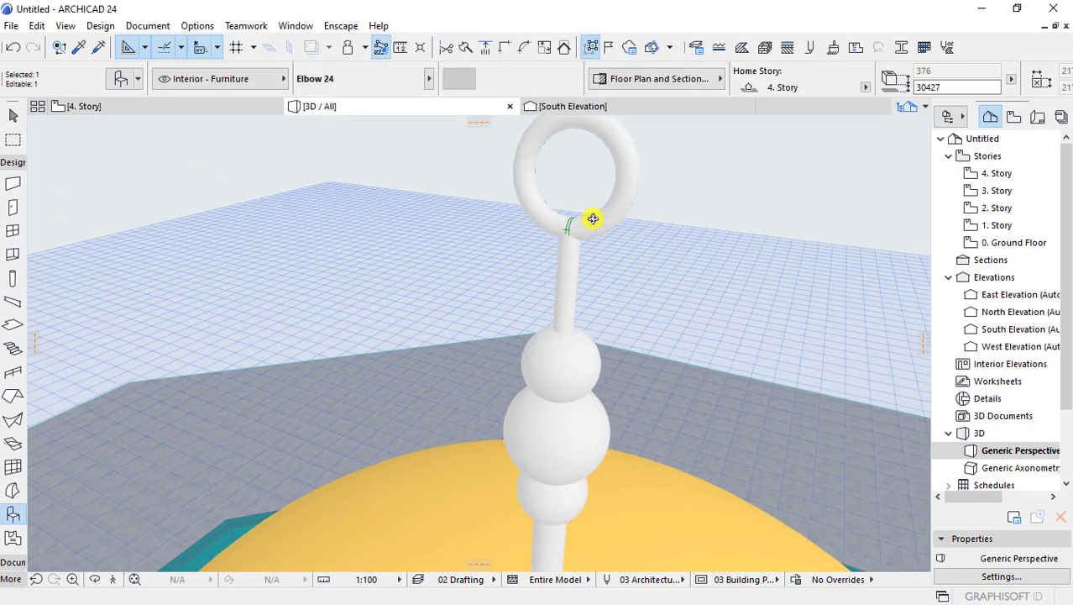
shift+middle_drag(593, 218, 407, 191)
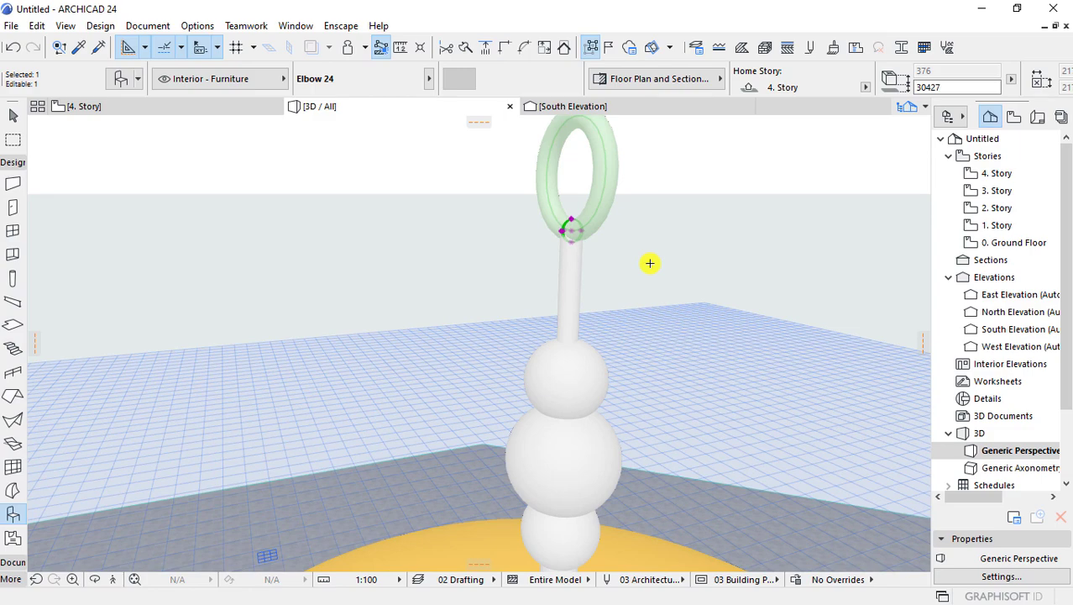
scroll(531, 186, down, 3)
scroll(552, 186, down, 3)
scroll(559, 186, down, 2)
scroll(570, 214, down, 2)
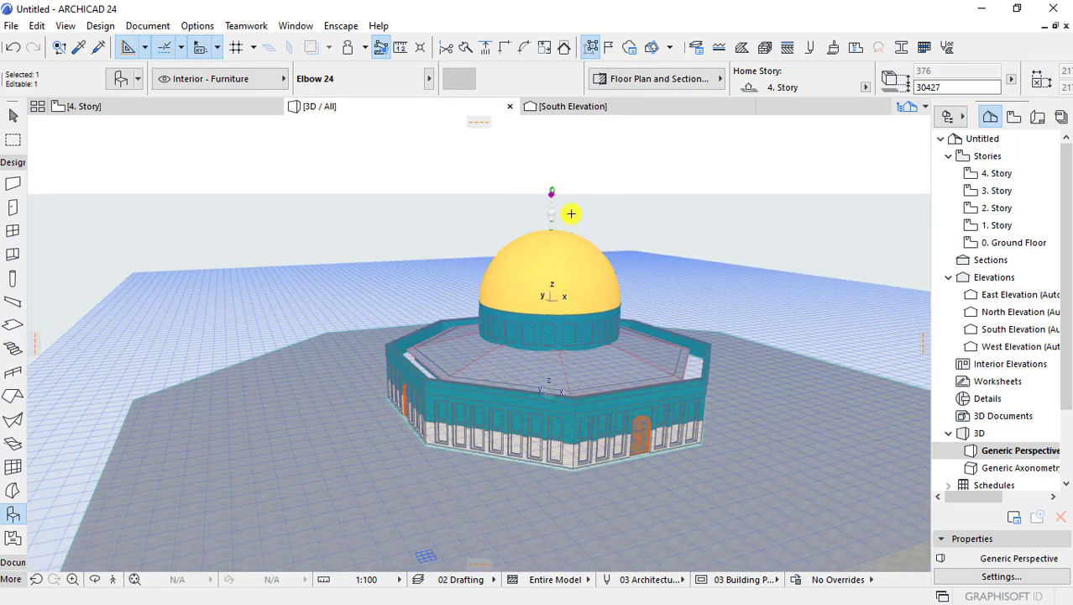
shift+middle_drag(571, 213, 650, 223)
scroll(569, 216, up, 3)
- Select the six finial pieces above the dome and override their surface with Metal - Gold
key(Escape)
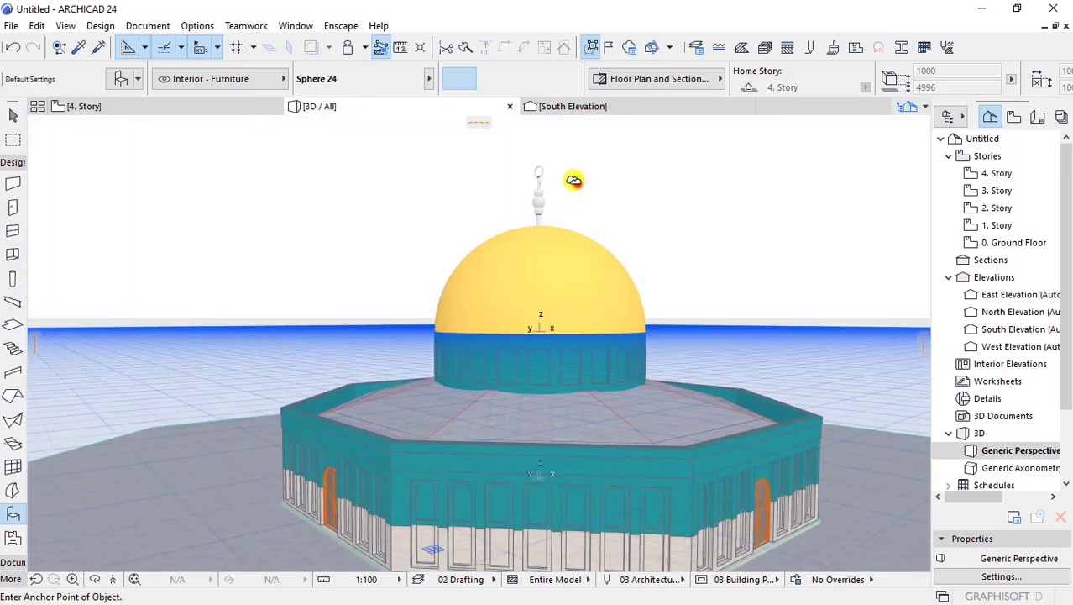
click(573, 180)
click(515, 224)
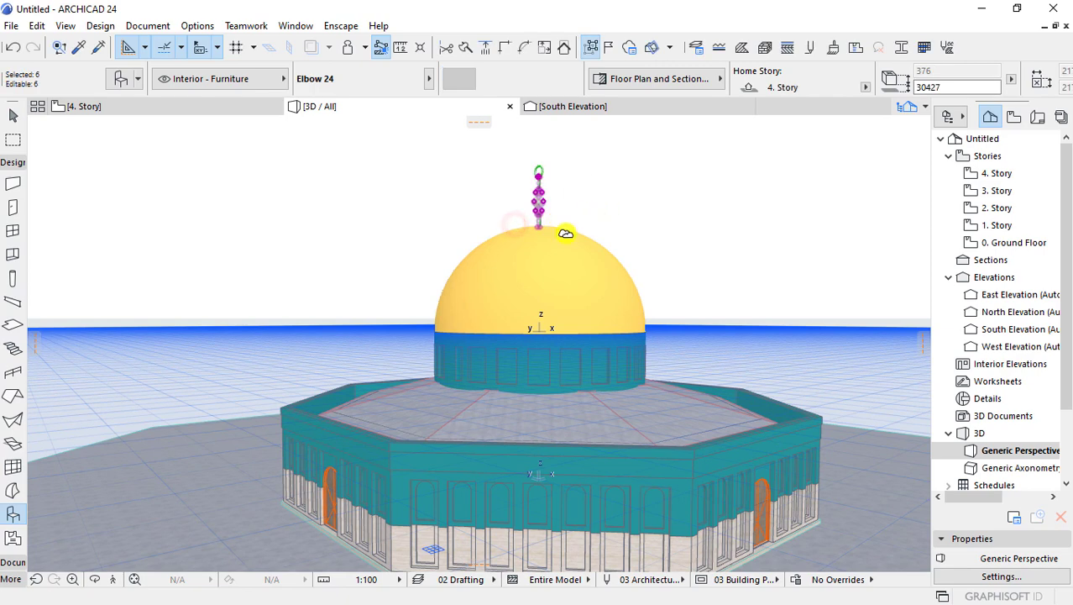
key(ctrl+t)
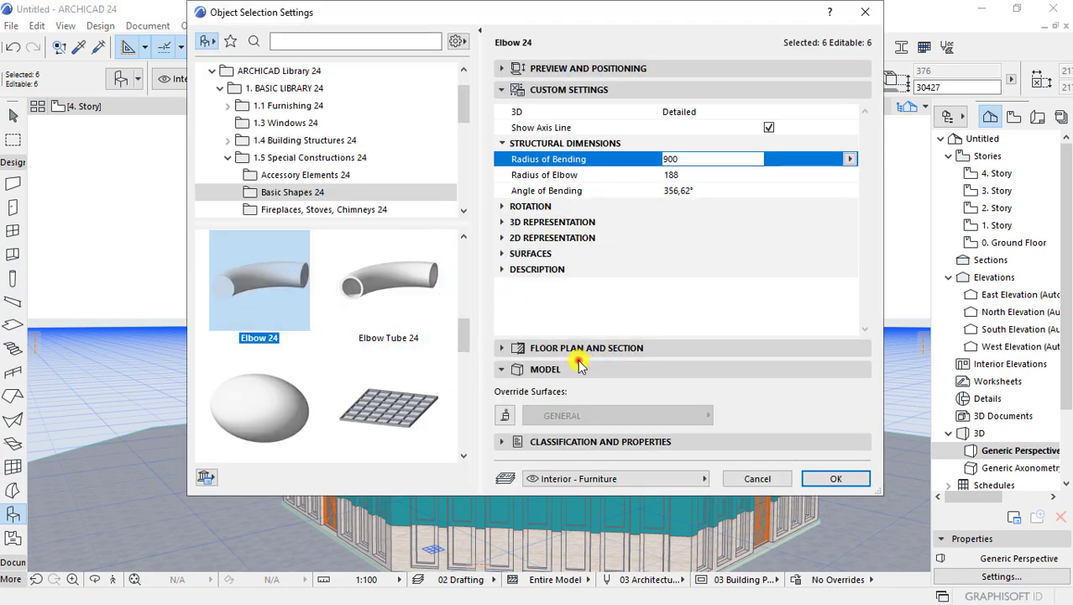
click(579, 367)
click(504, 368)
click(504, 415)
click(578, 415)
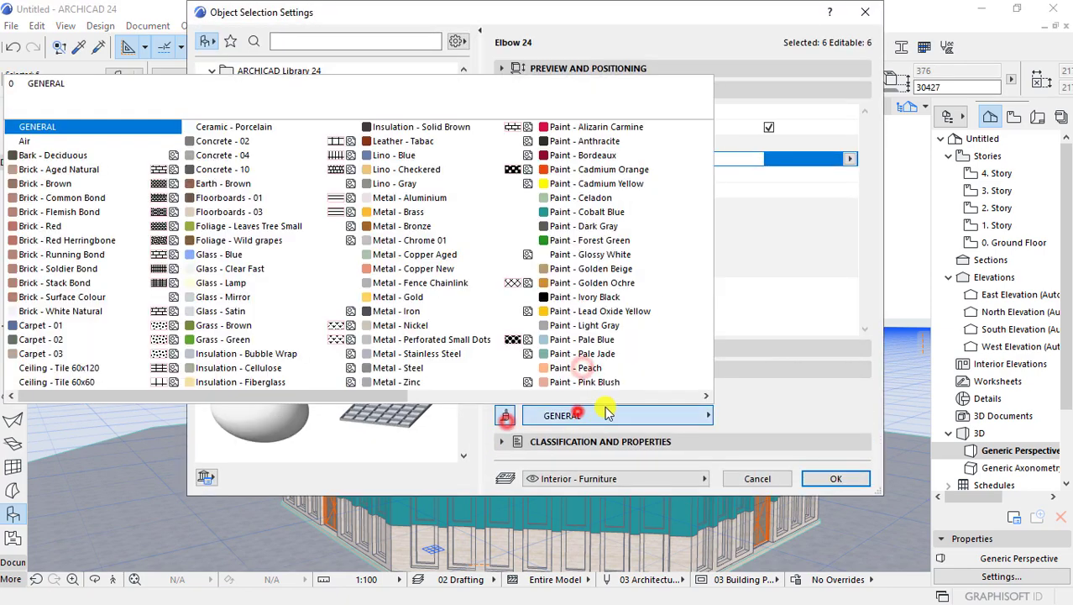
click(430, 298)
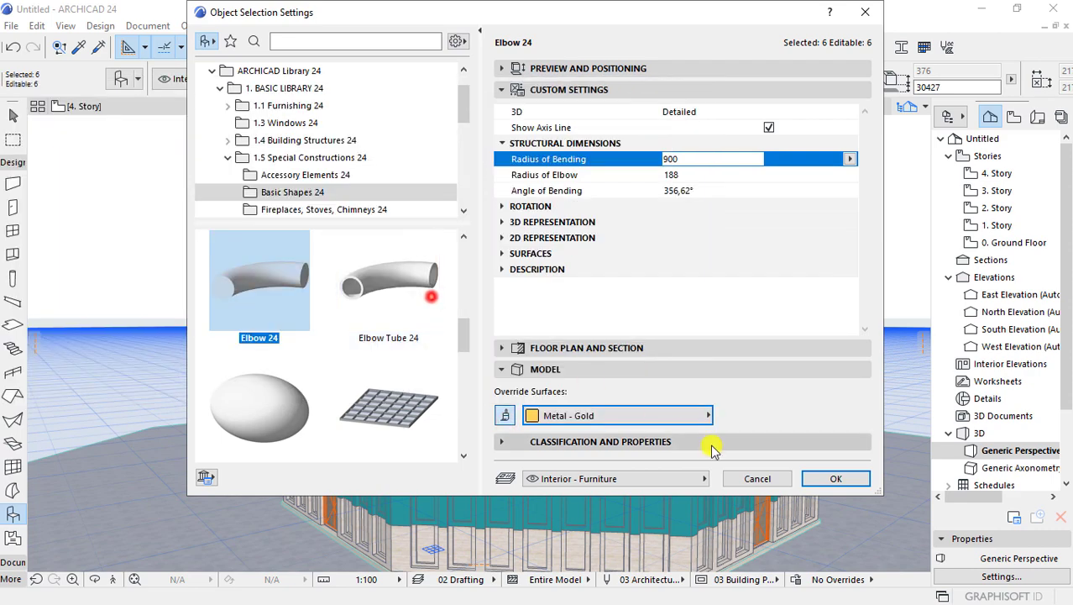
click(835, 478)
mouse_move(760, 473)
shift+middle_down()
mouse_move(657, 291)
mouse_move(593, 317)
mouse_move(546, 308)
mouse_move(415, 378)
mouse_move(516, 311)
mouse_move(565, 306)
shift+middle_up()
key(Escape)
- On the 4. Story plan, select the finial ring and rotate it 180°
key(F2)
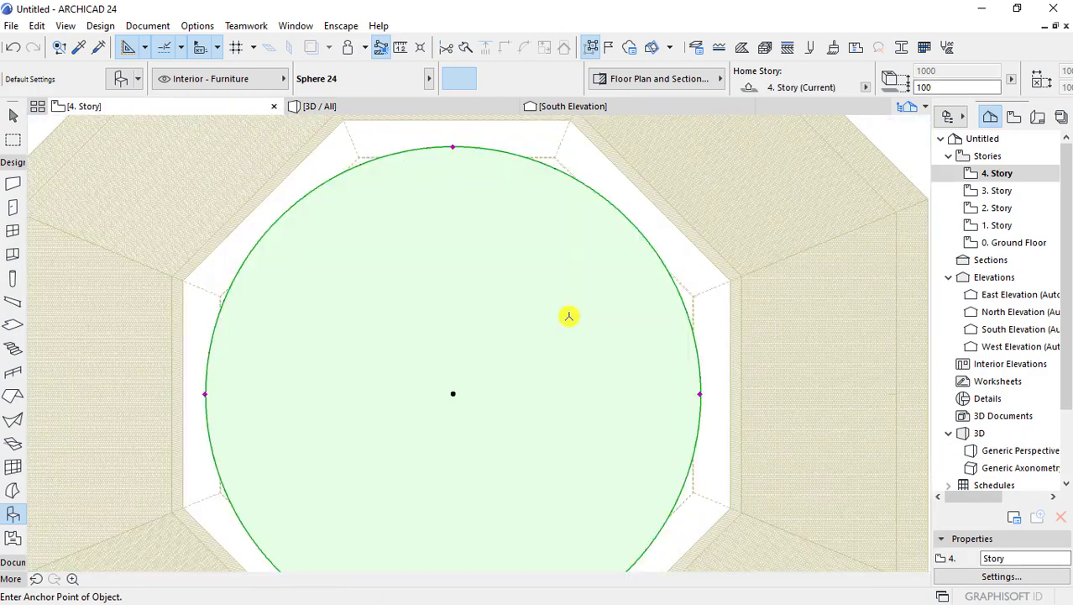
click(738, 298)
scroll(711, 304, down, 1)
scroll(588, 310, down, 2)
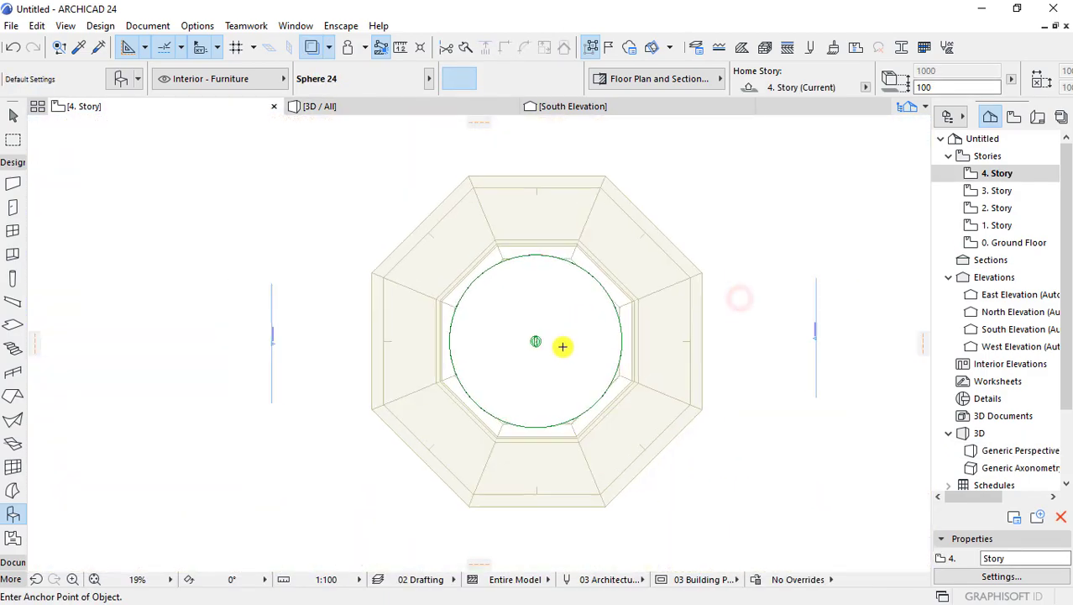
scroll(477, 331, down, 3)
click(485, 311)
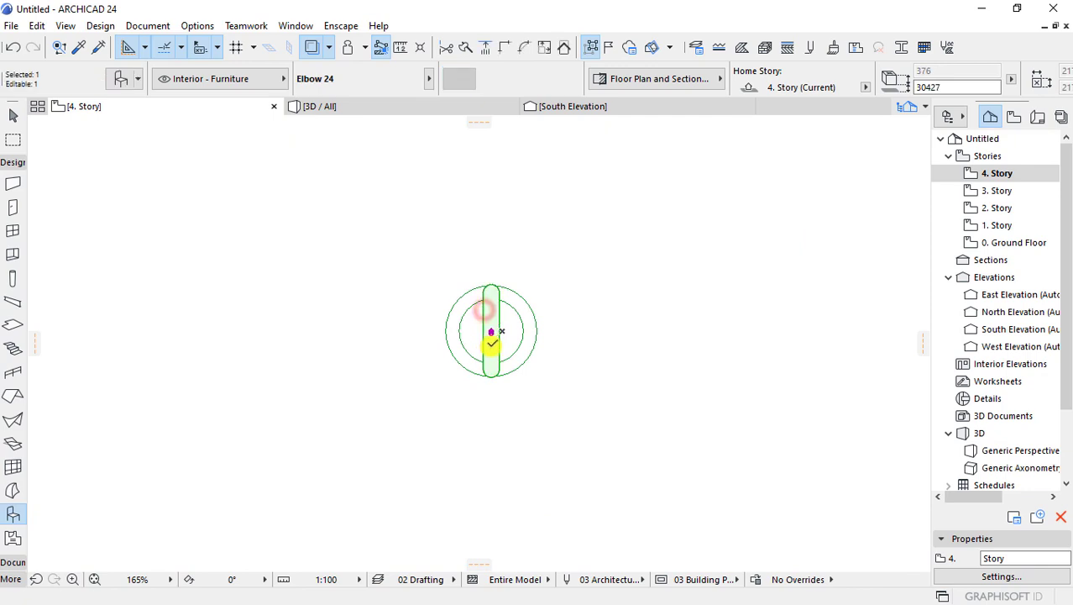
key(ctrl+e)
click(491, 332)
click(487, 376)
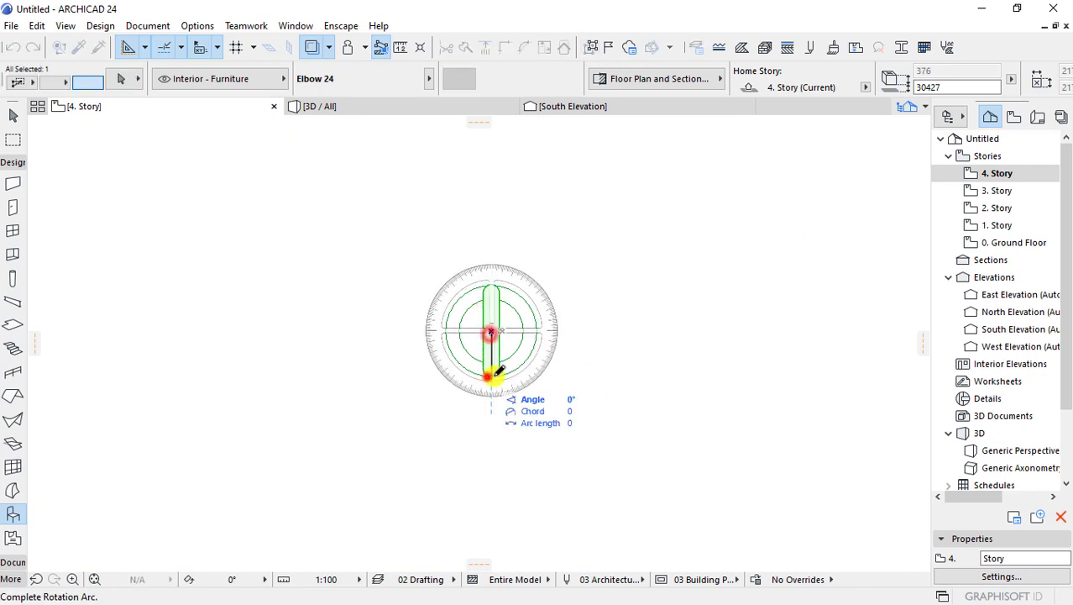
click(542, 330)
- Stretch the ring's end to close its bend angle to 359°
scroll(495, 338, up, 2)
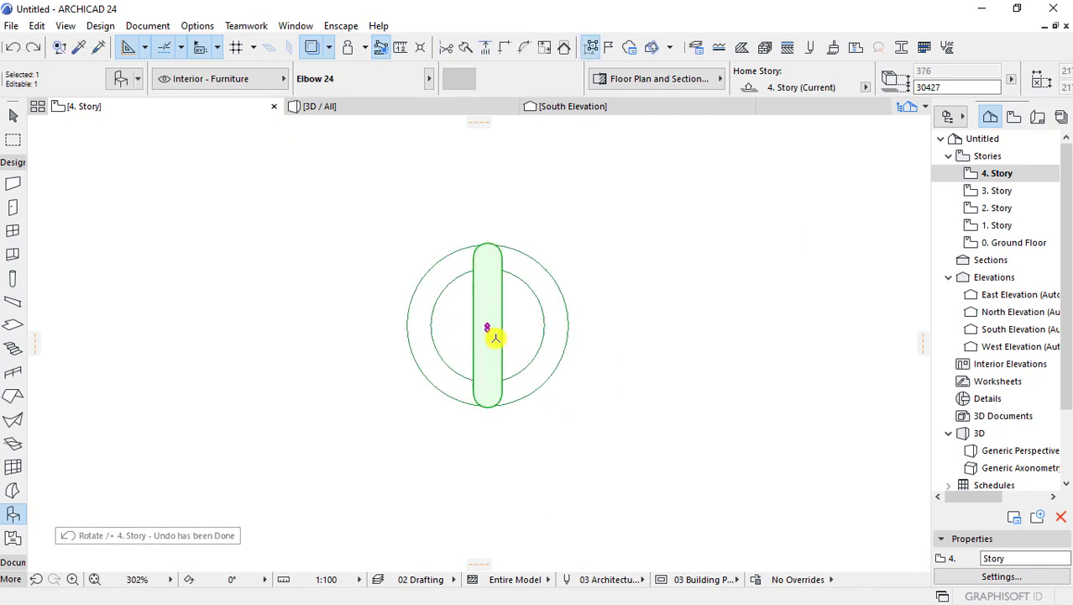
scroll(486, 327, up, 3)
scroll(480, 315, up, 3)
click(480, 307)
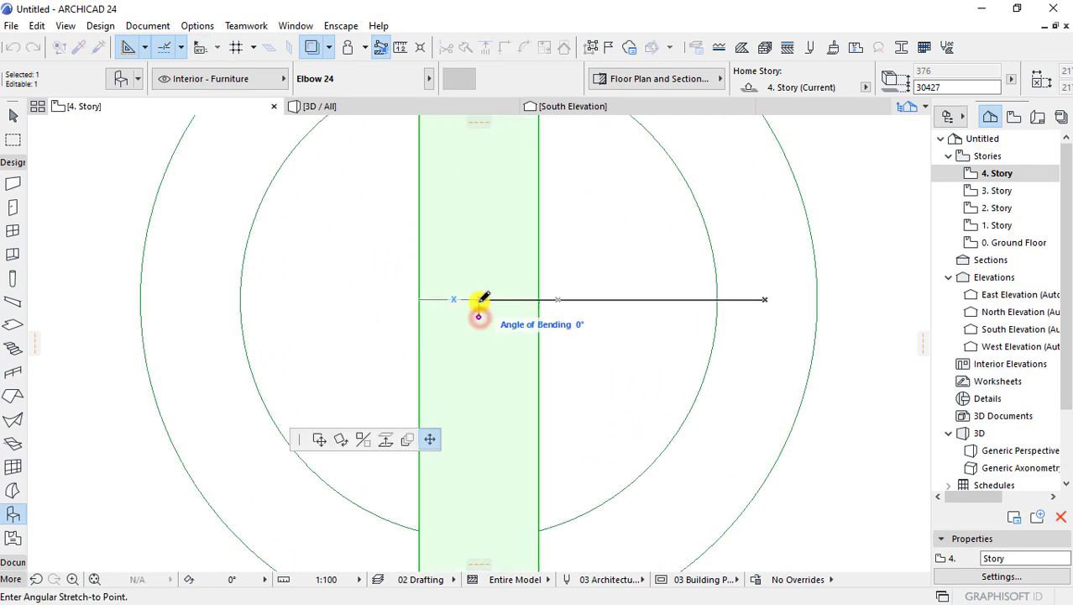
click(481, 299)
key(ctrl+z)
scroll(480, 302, up, 1)
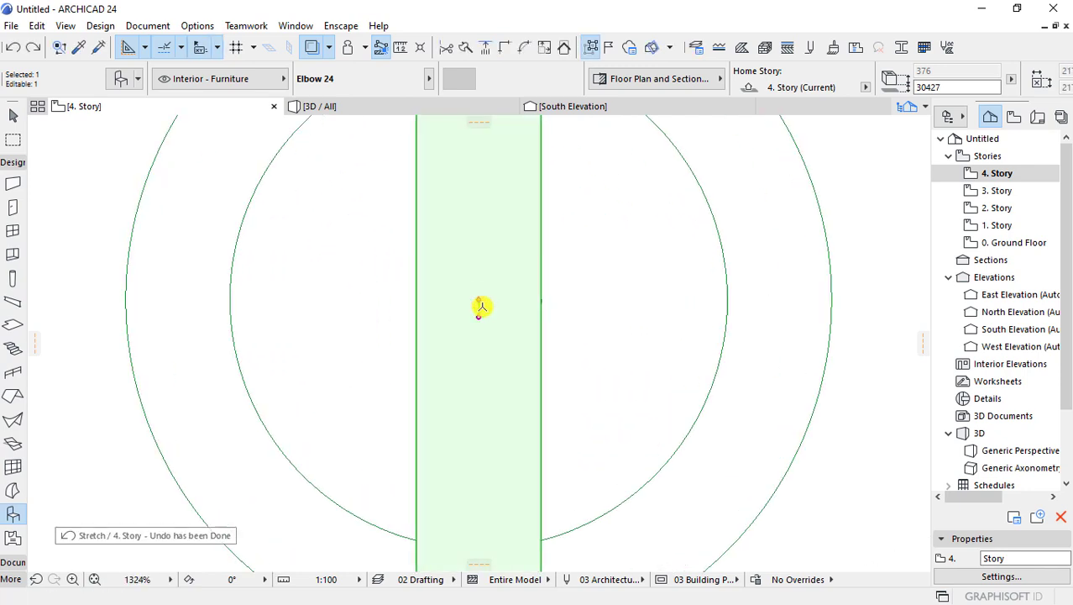
scroll(478, 308, up, 2)
click(474, 331)
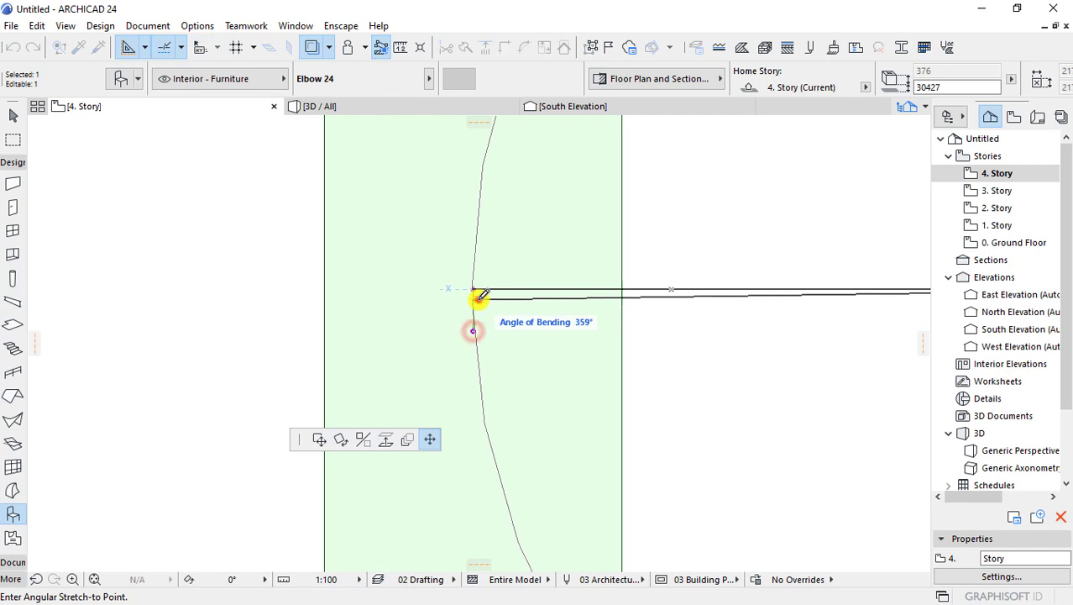
click(478, 300)
scroll(481, 313, down, 2)
scroll(481, 312, down, 1)
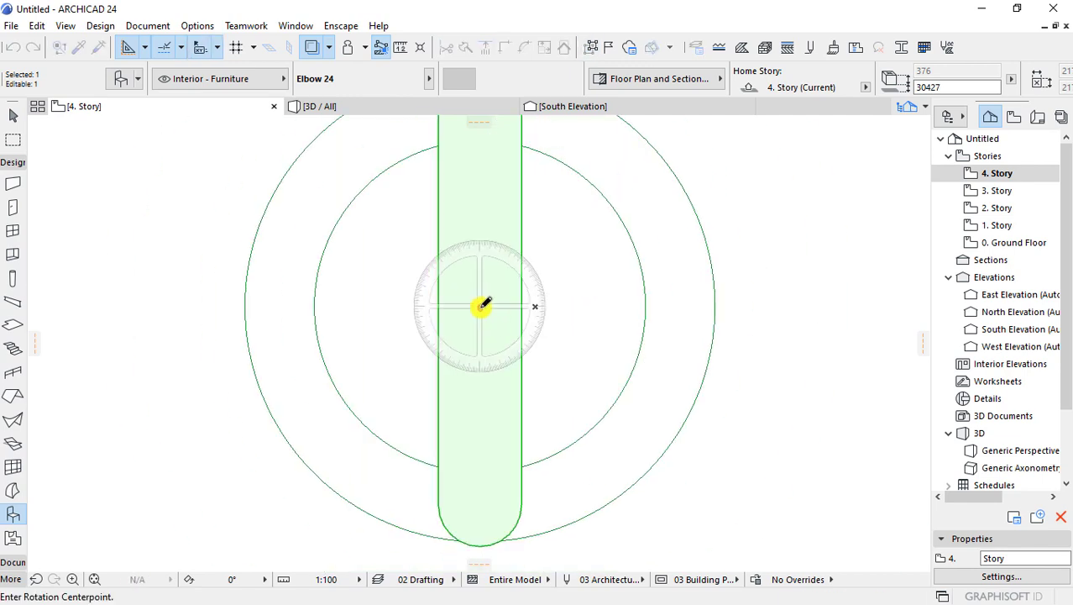
- Rotate the ring 90° so it lies horizontal in plan
click(375, 306)
click(490, 449)
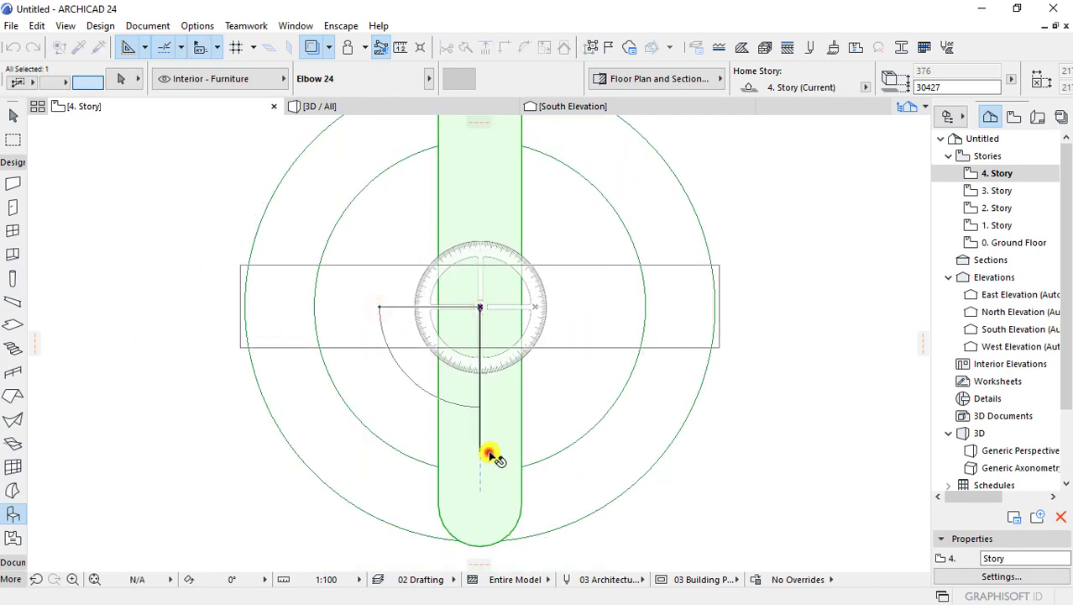
scroll(476, 393, down, 5)
scroll(511, 303, down, 2)
click(385, 106)
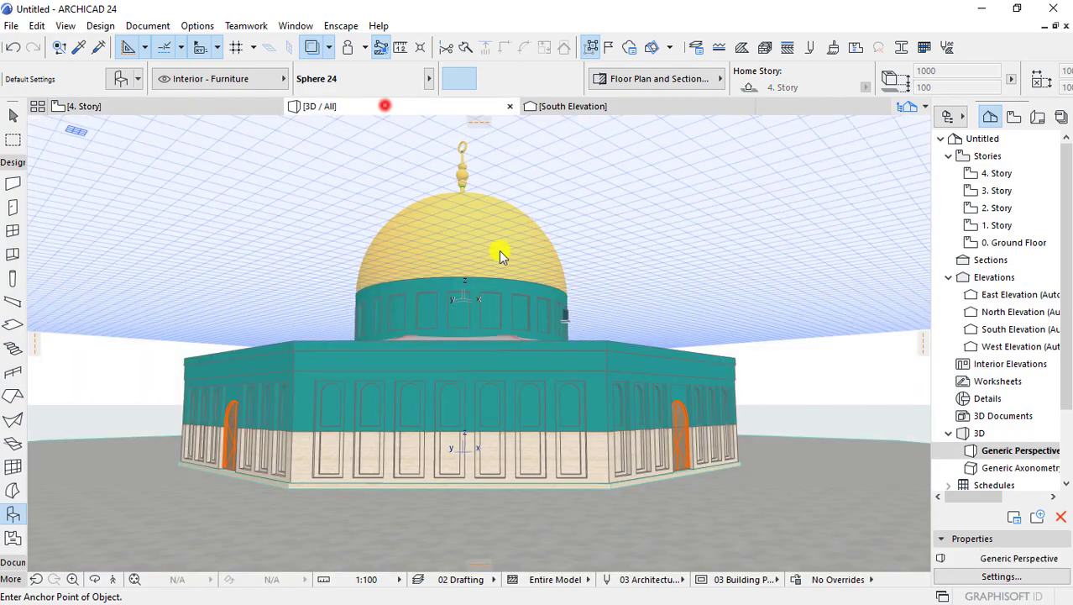
mouse_move(535, 341)
shift+middle_down()
mouse_move(530, 312)
mouse_move(436, 366)
mouse_move(242, 354)
mouse_move(644, 352)
mouse_move(649, 343)
mouse_move(541, 359)
mouse_move(575, 395)
shift+middle_up()
scroll(575, 395, up, 2)
scroll(539, 419, up, 2)
scroll(546, 377, up, 2)
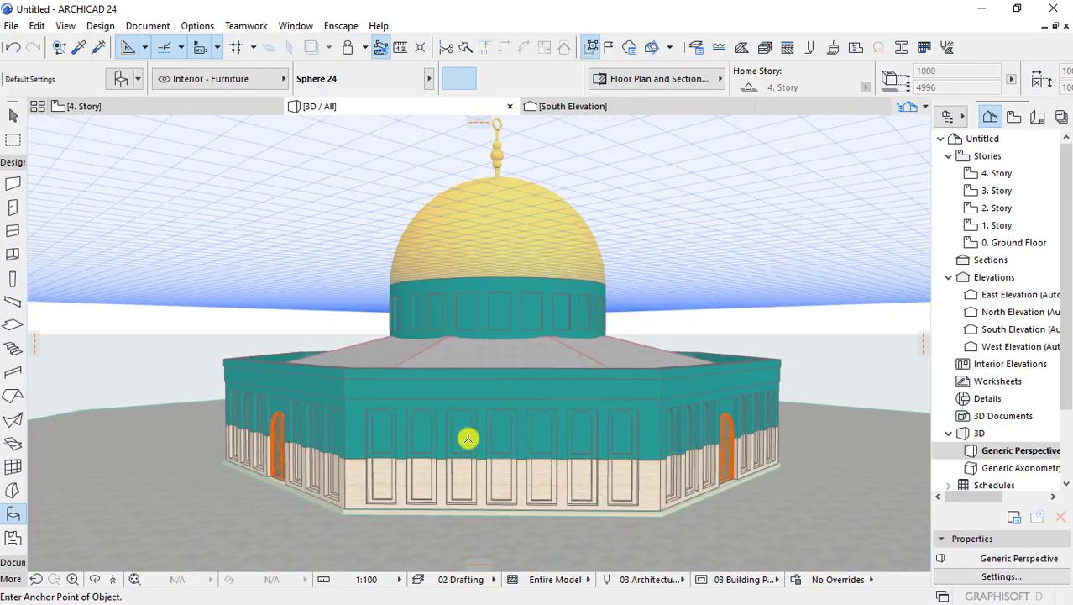
scroll(467, 436, up, 2)
mouse_move(469, 438)
shift+middle_down()
mouse_move(477, 388)
mouse_move(661, 428)
mouse_move(398, 421)
mouse_move(269, 367)
mouse_move(520, 396)
mouse_move(503, 393)
mouse_move(521, 435)
shift+middle_up()
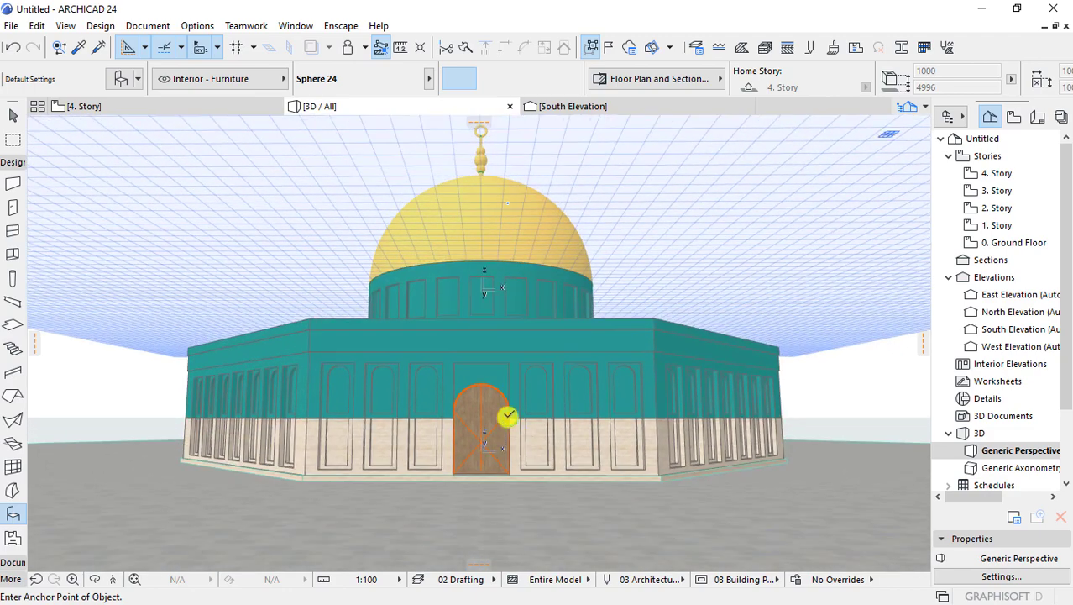
key(F2)
click(368, 107)
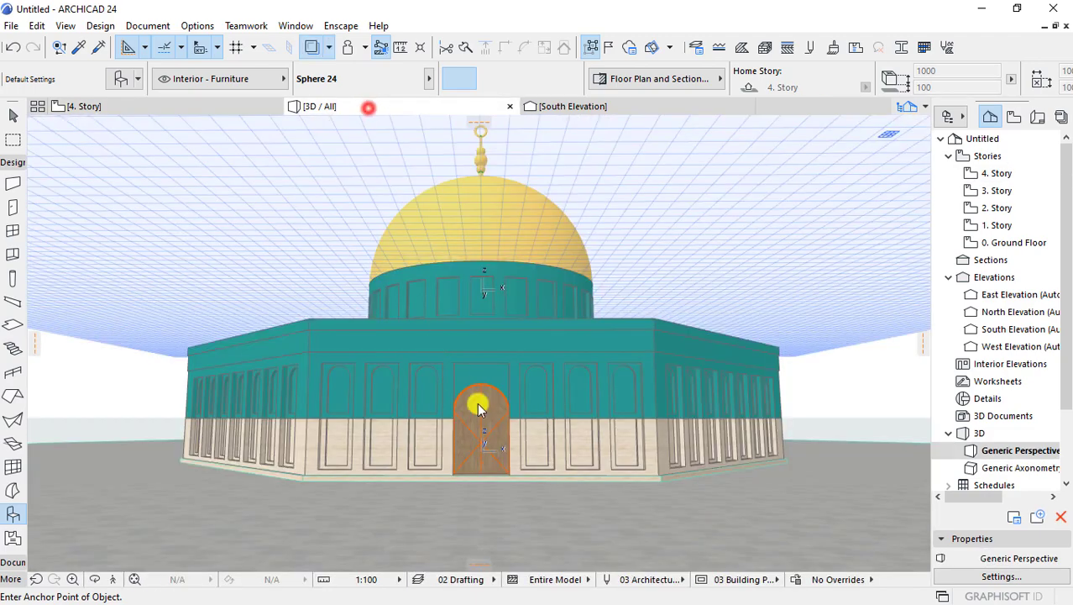
mouse_move(477, 402)
shift+middle_down()
mouse_move(496, 432)
mouse_move(517, 430)
mouse_move(478, 424)
shift+middle_up()
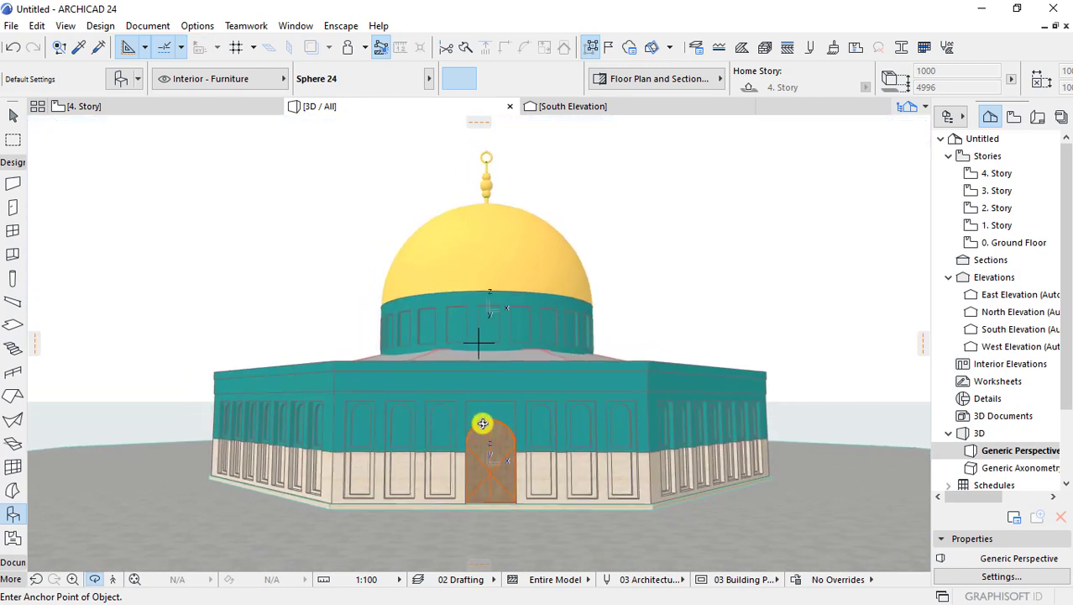
key(ctrl+s)
click(828, 506)
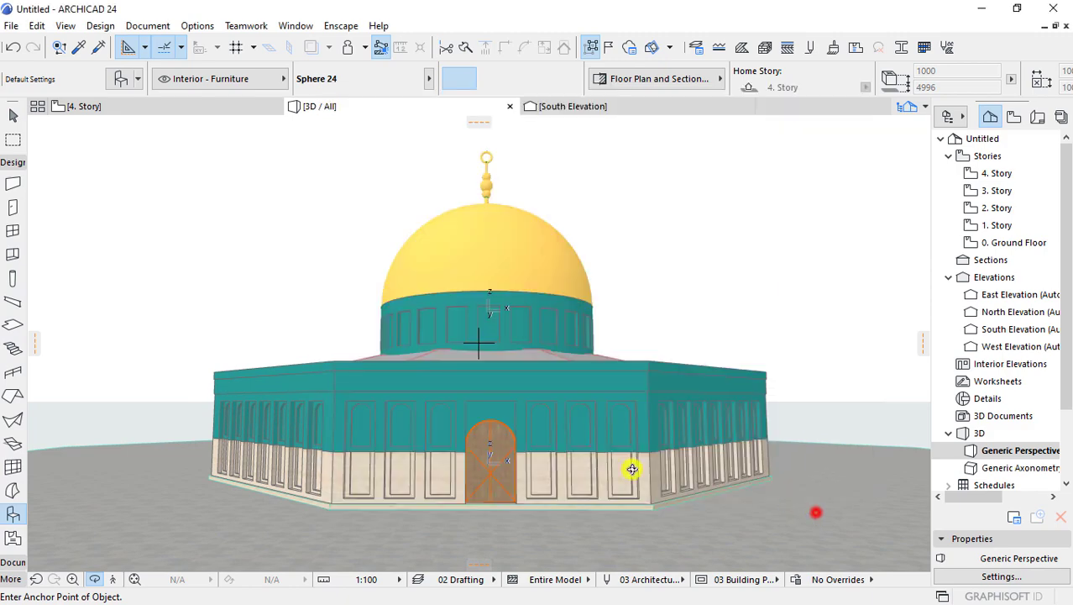